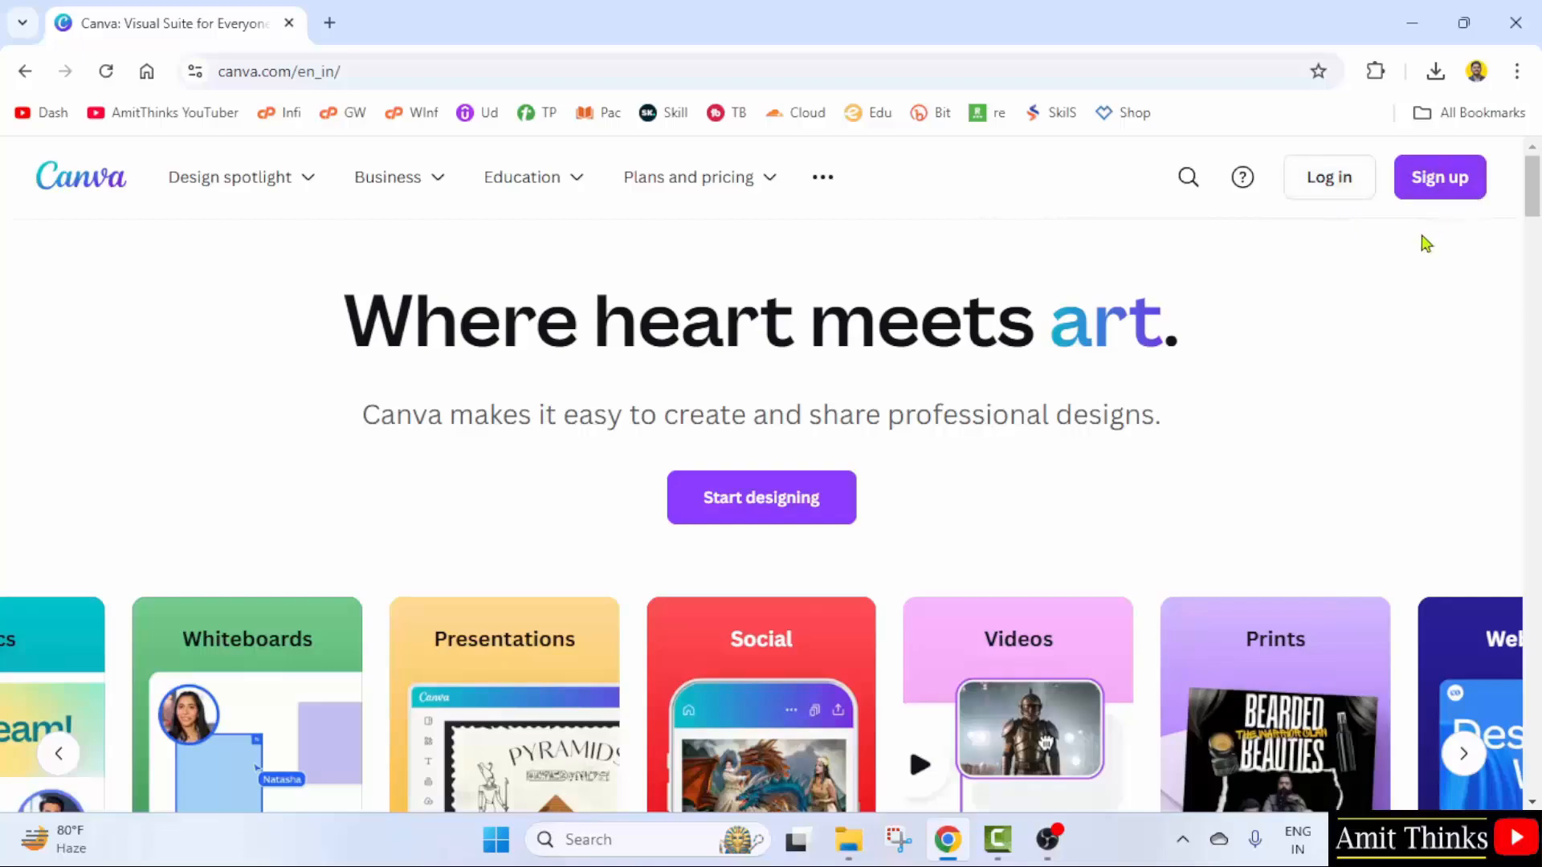
- Sign up for Canva with a Google account and allow Canva to use it
click(1448, 197)
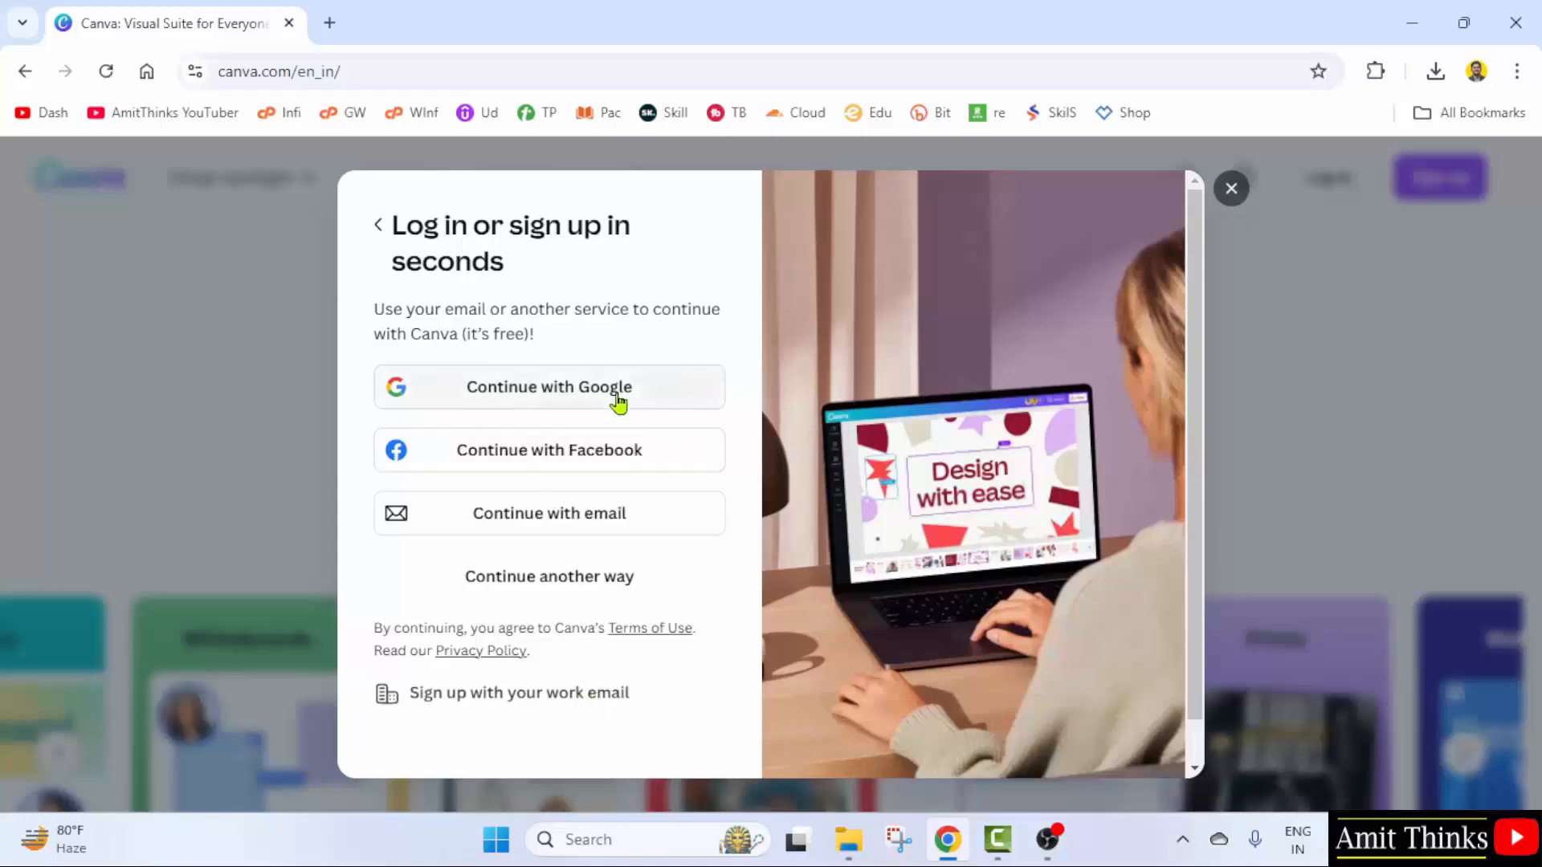
click(672, 399)
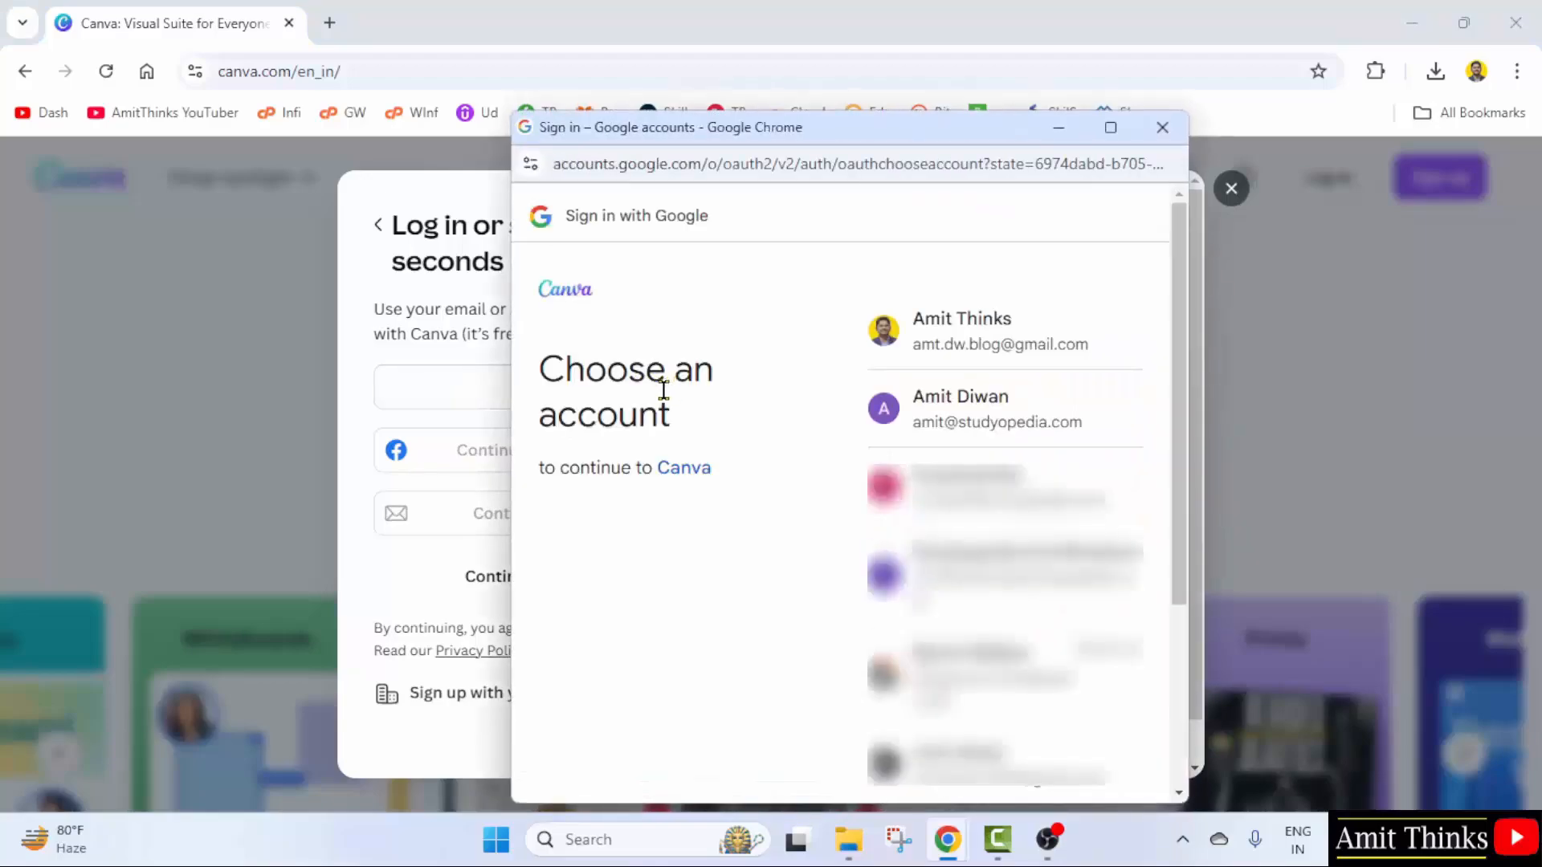
click(1066, 444)
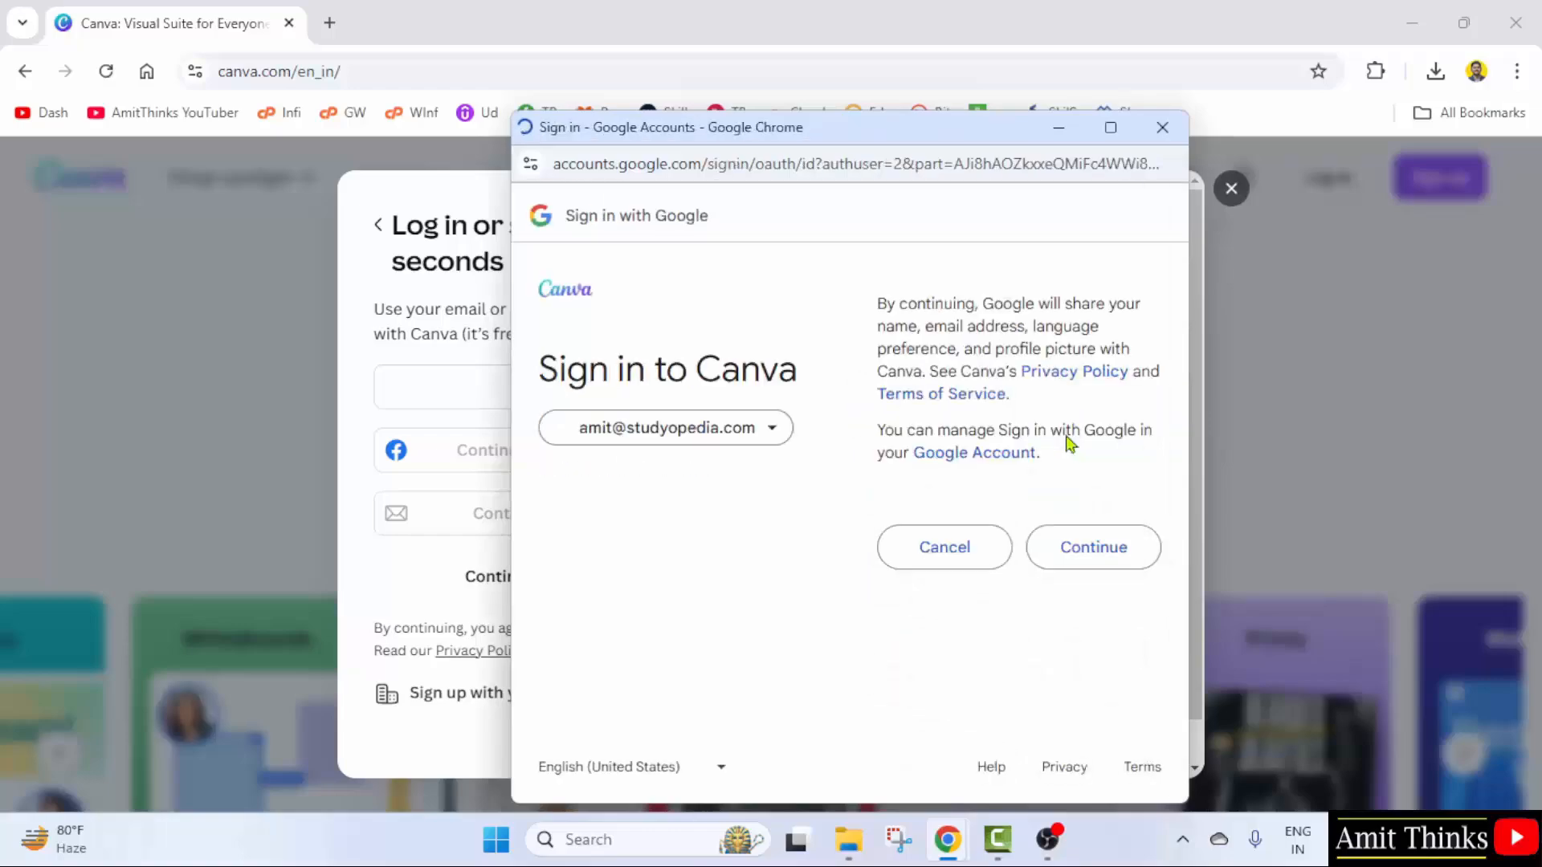
click(1081, 562)
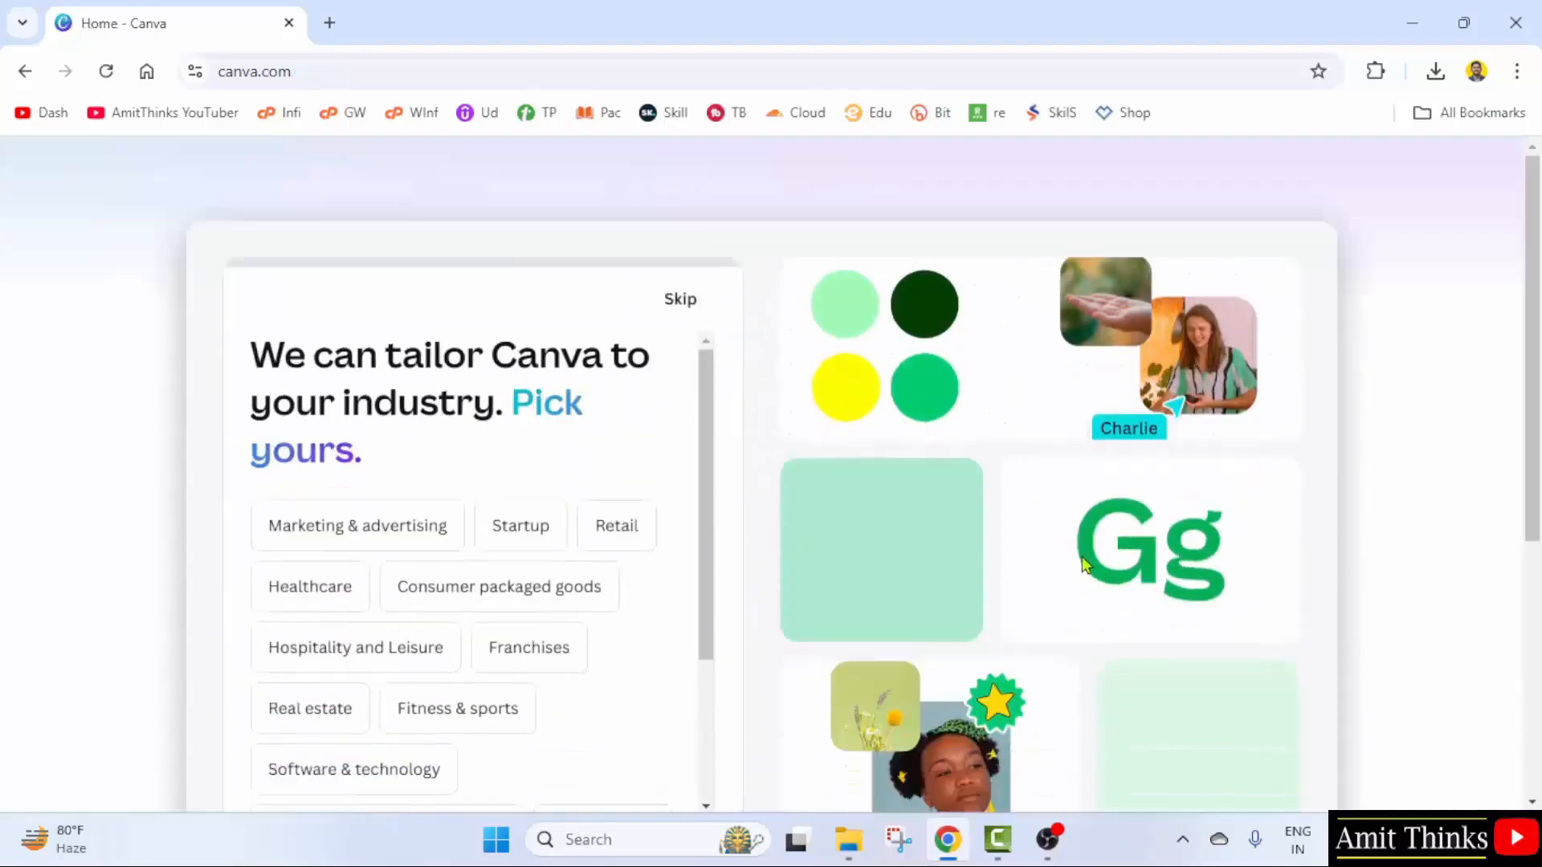
- Skip the industry, company size, department, job level and work goals questions and the Teams offer
click(678, 270)
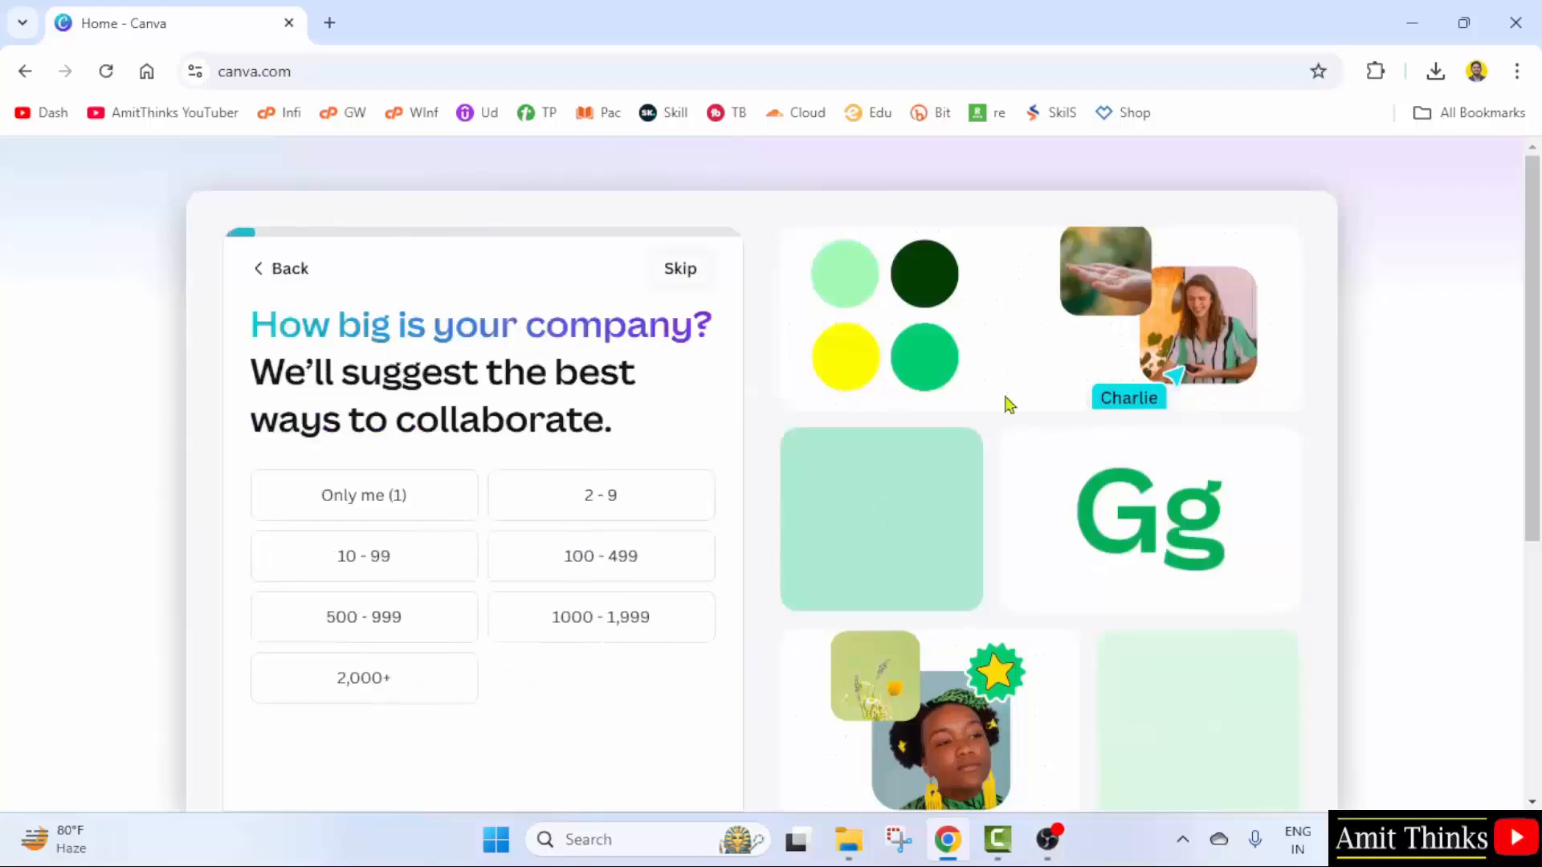
click(681, 286)
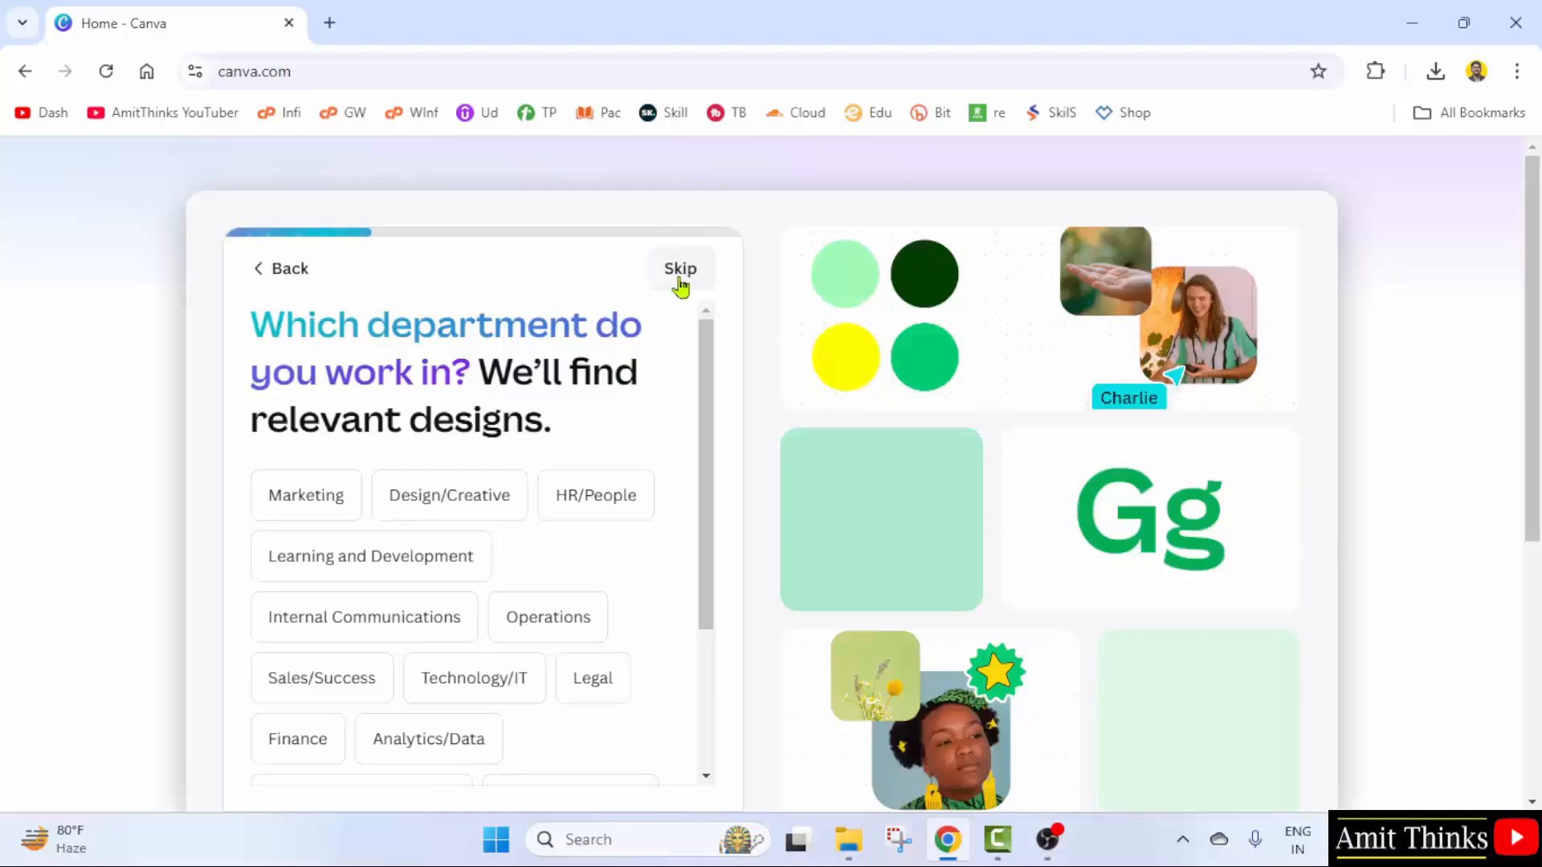
click(681, 287)
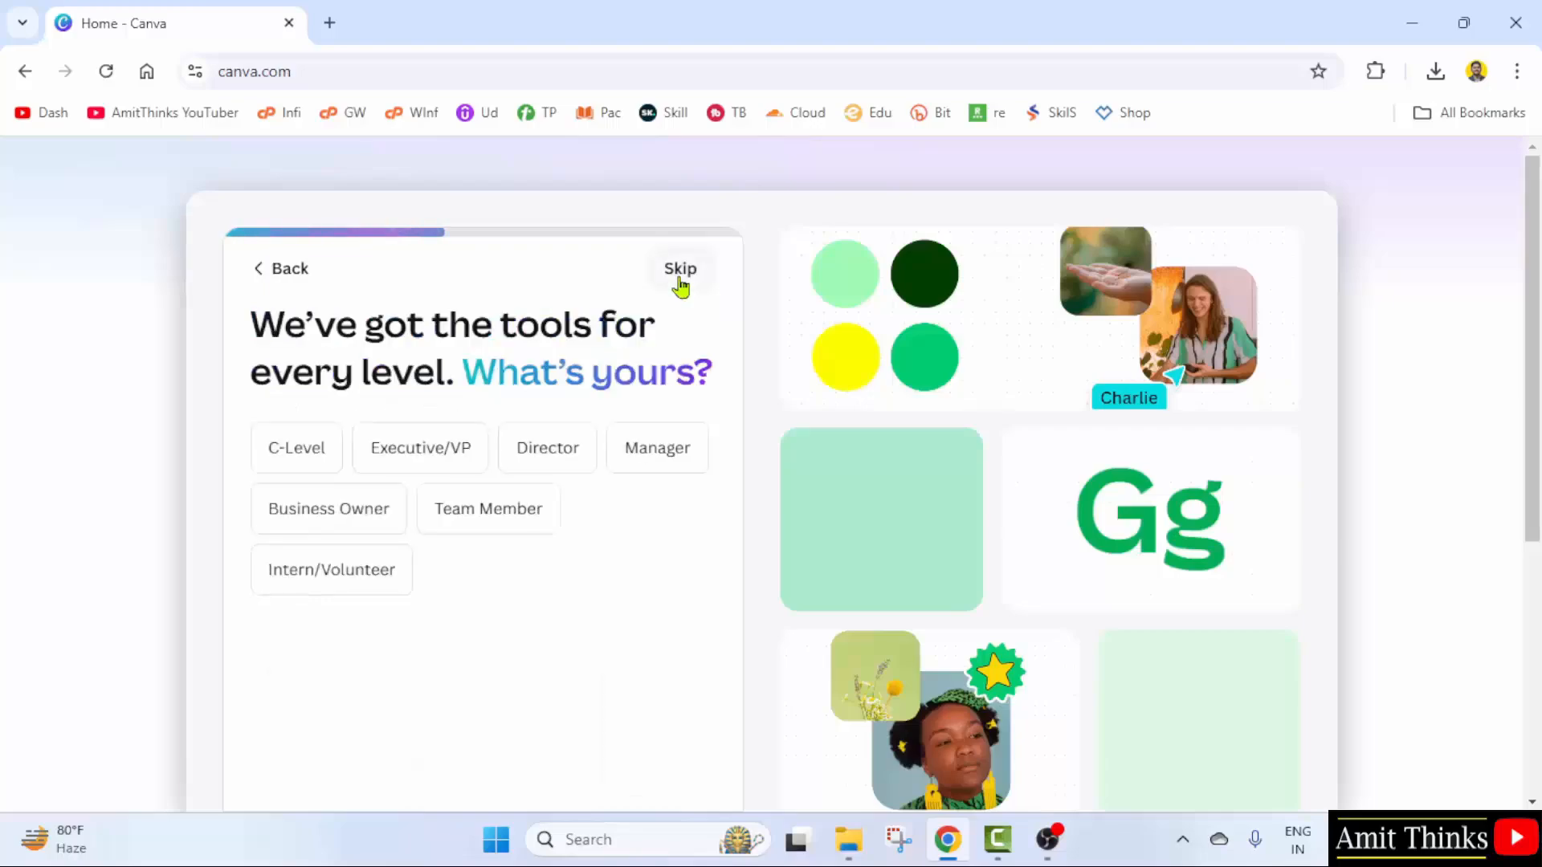
click(680, 286)
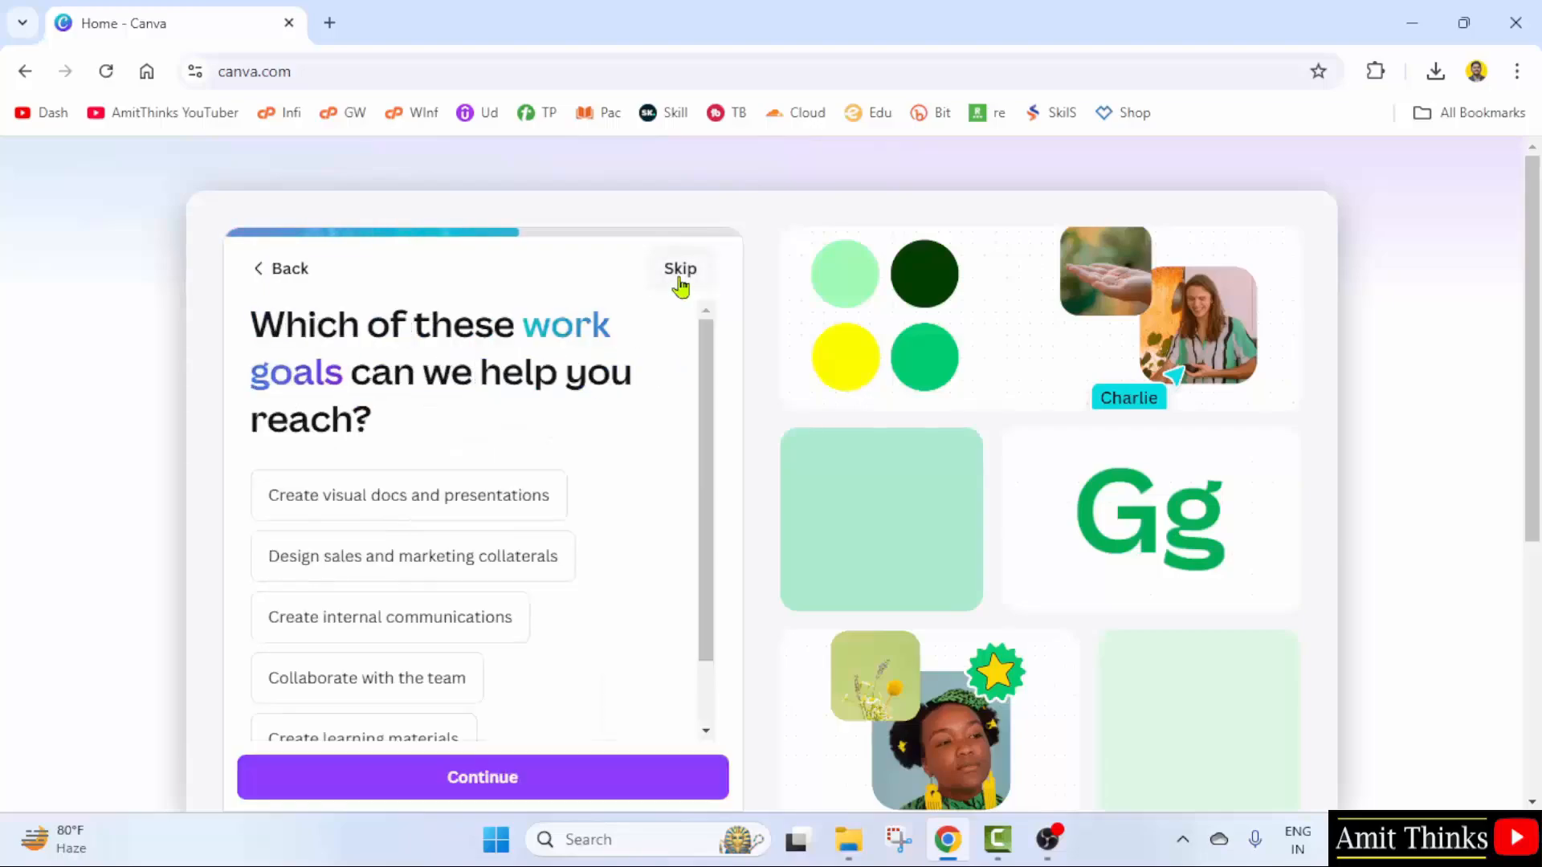
click(680, 286)
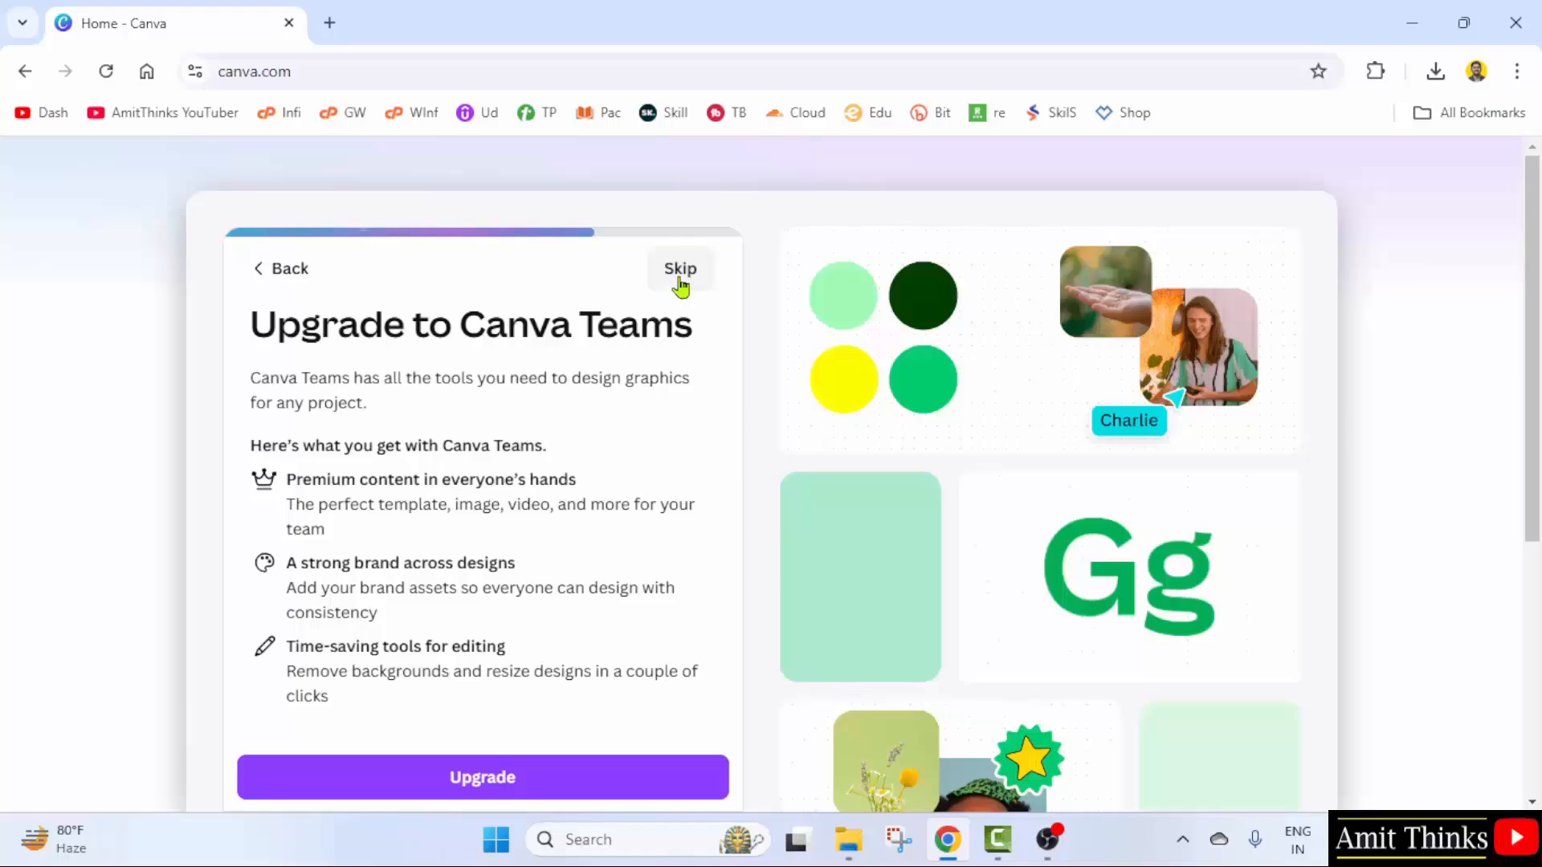
click(681, 286)
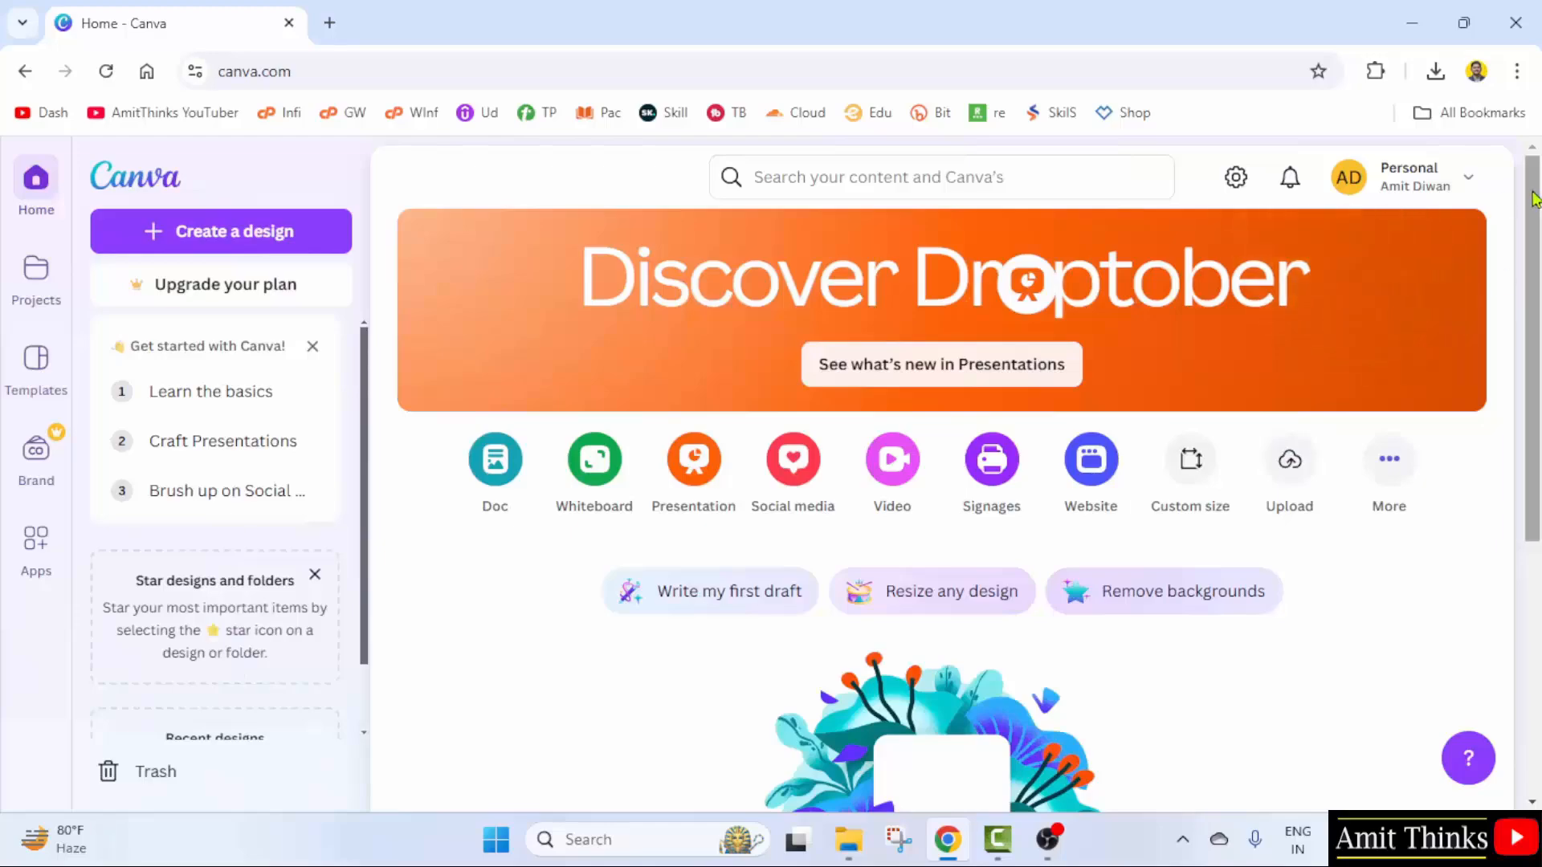
- Check the signed-in account in the account menu, then start a new design
click(1478, 185)
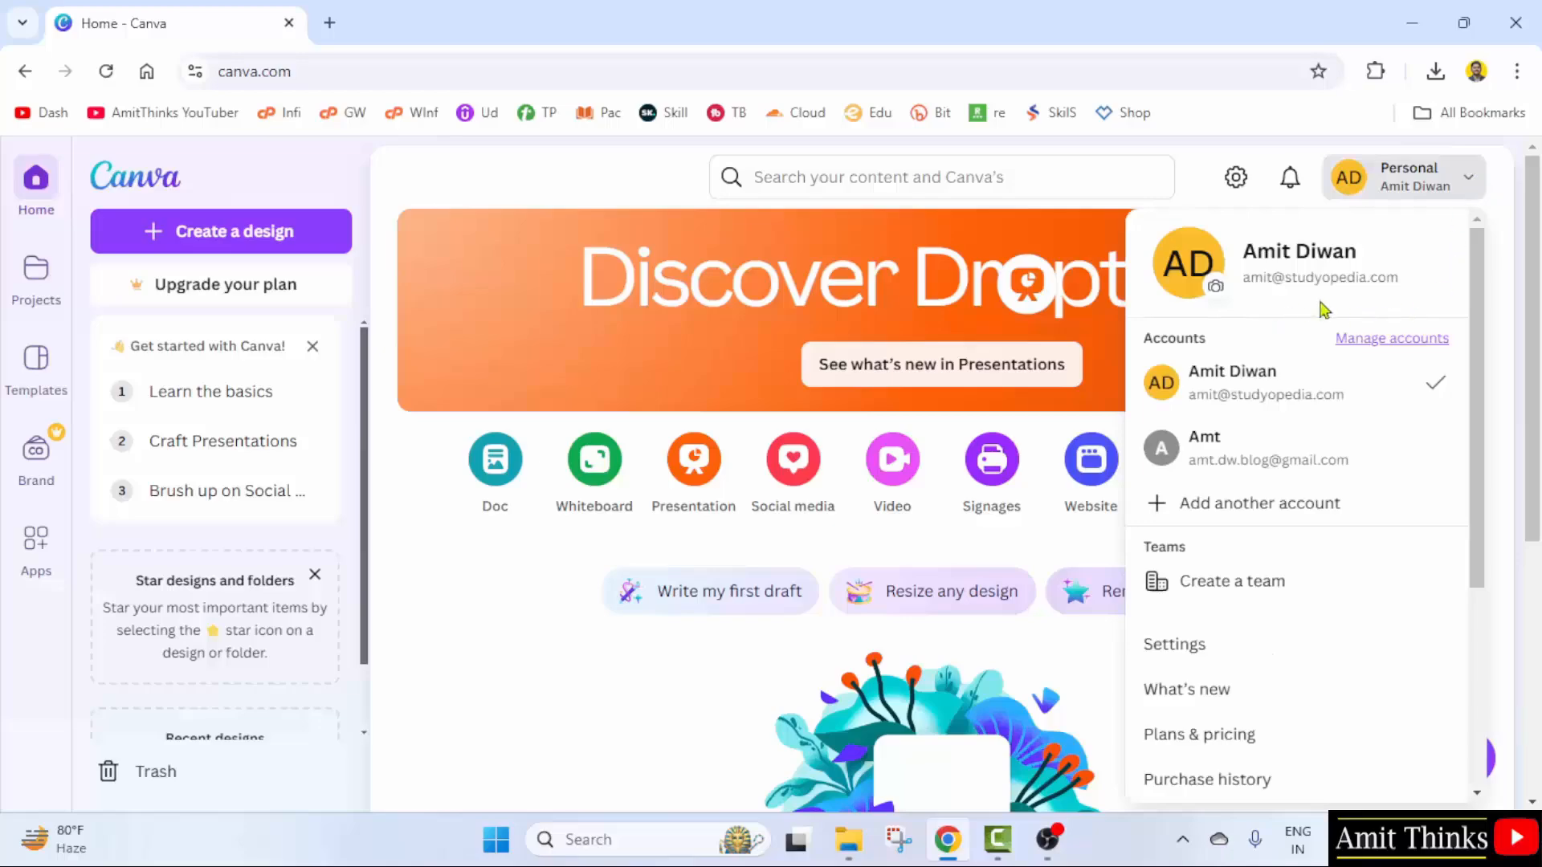
click(1497, 265)
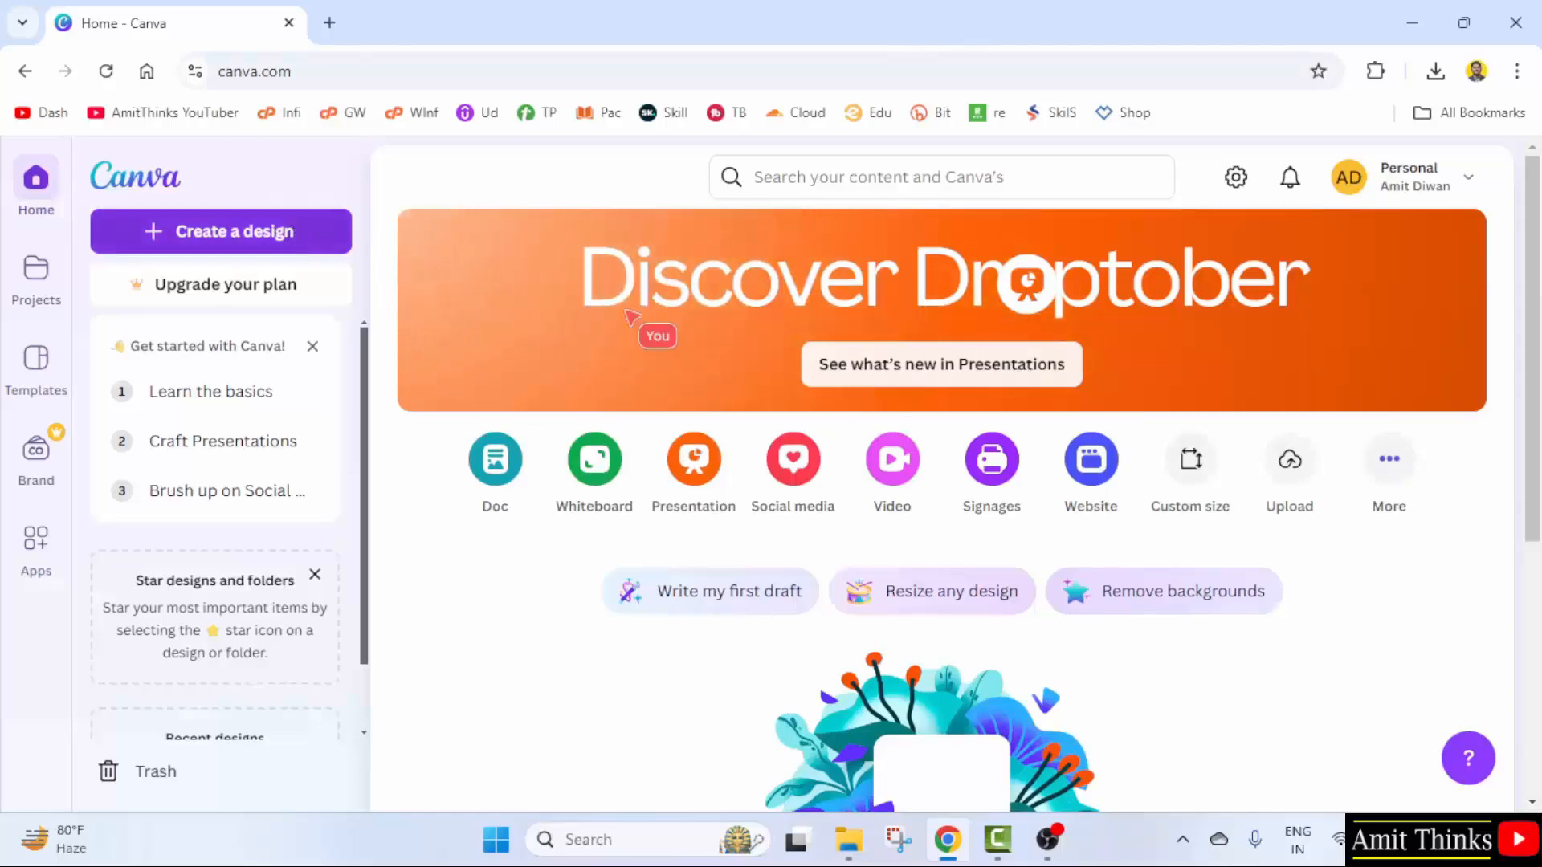
click(248, 234)
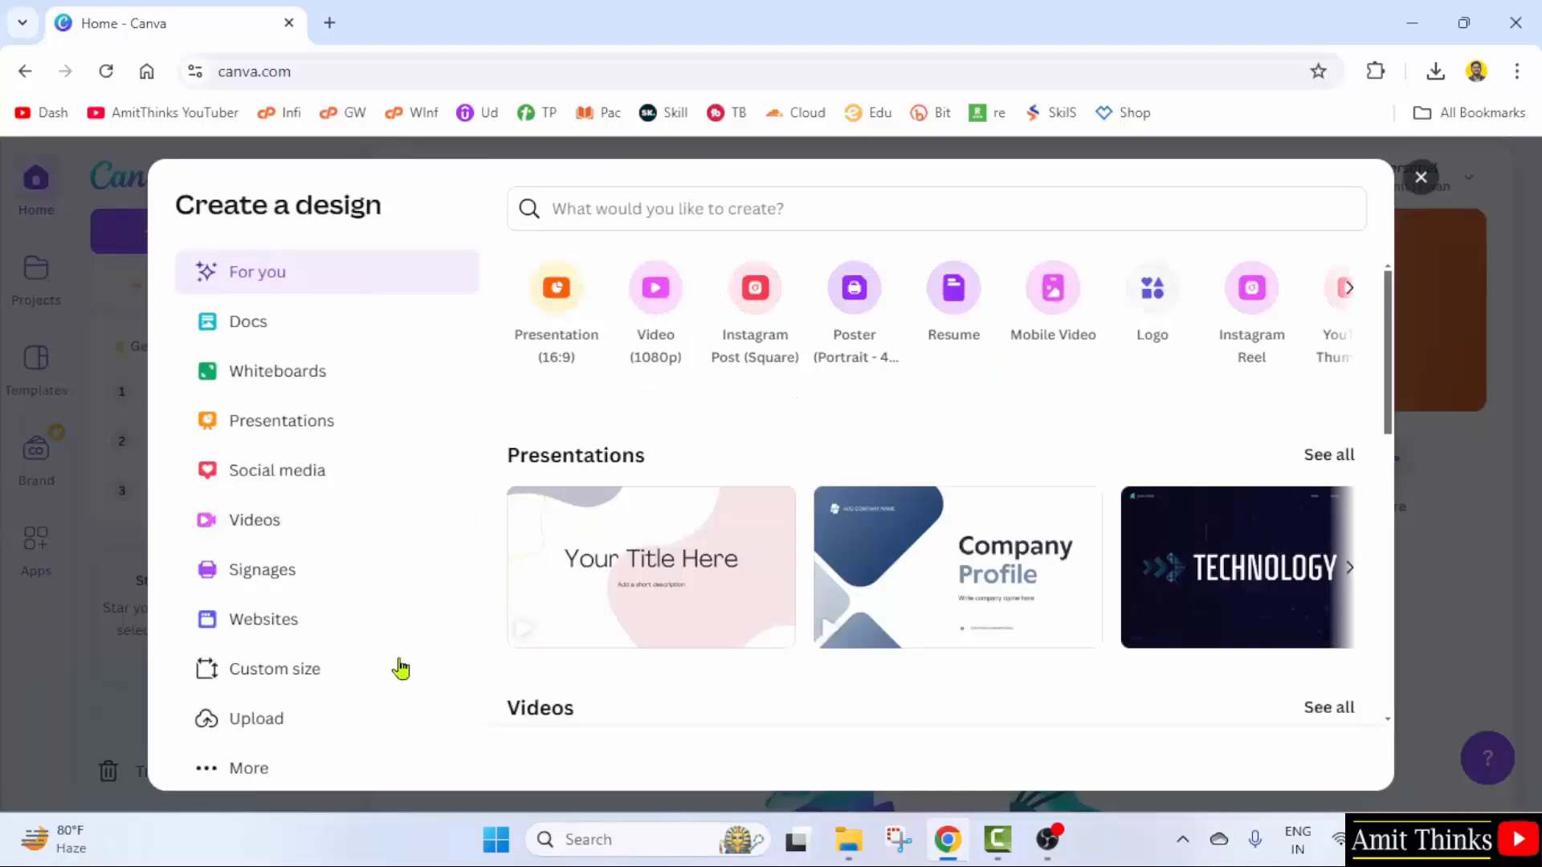
- Create a blank custom-size design of 1280 × 720 px
click(363, 686)
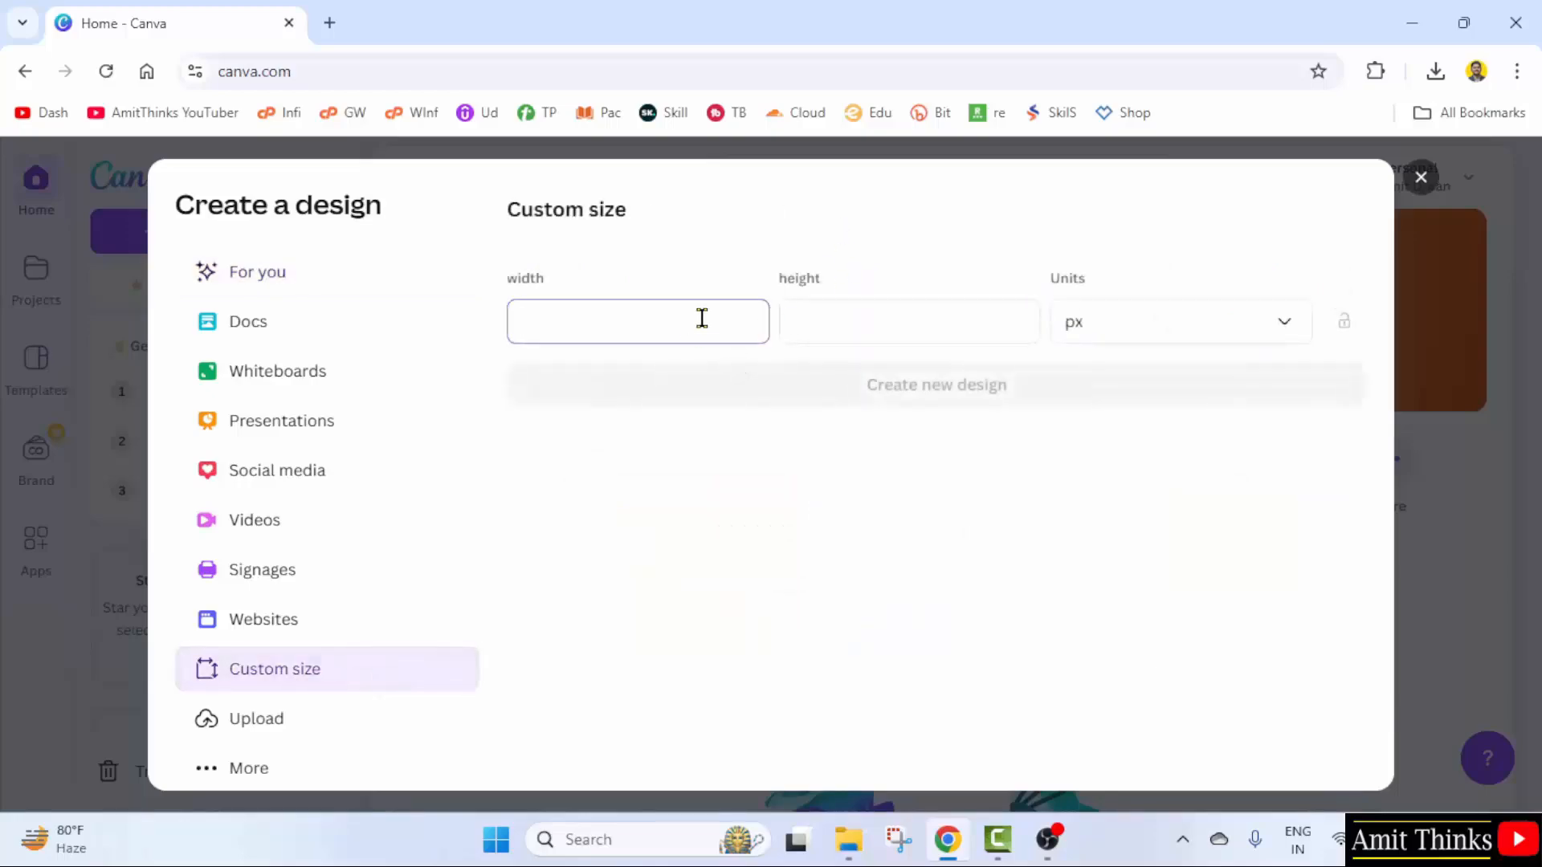
text(1280)
key(Tab)
text(720)
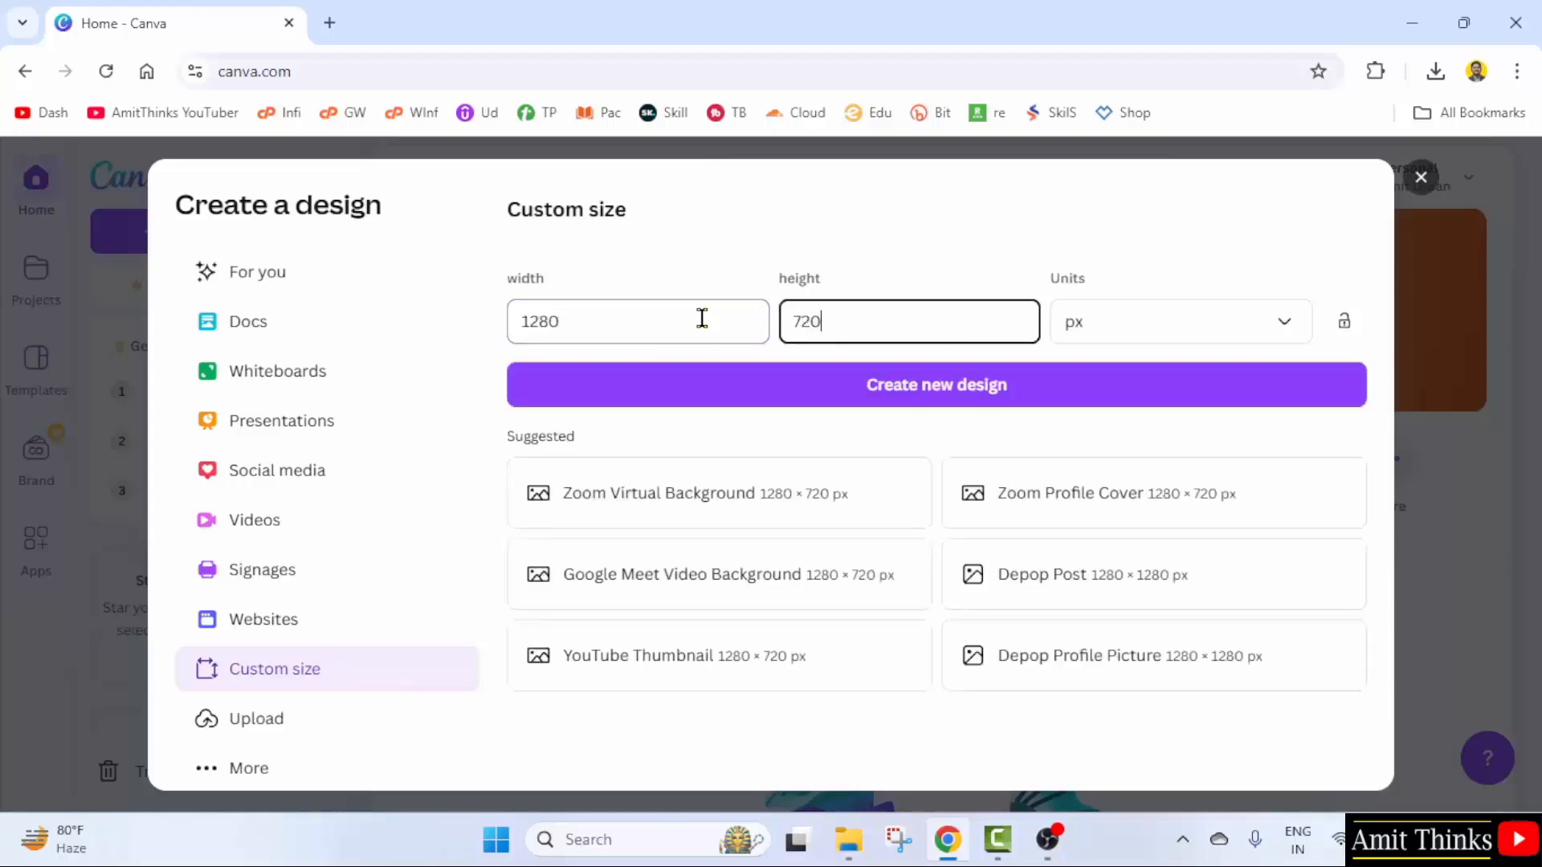
click(1262, 344)
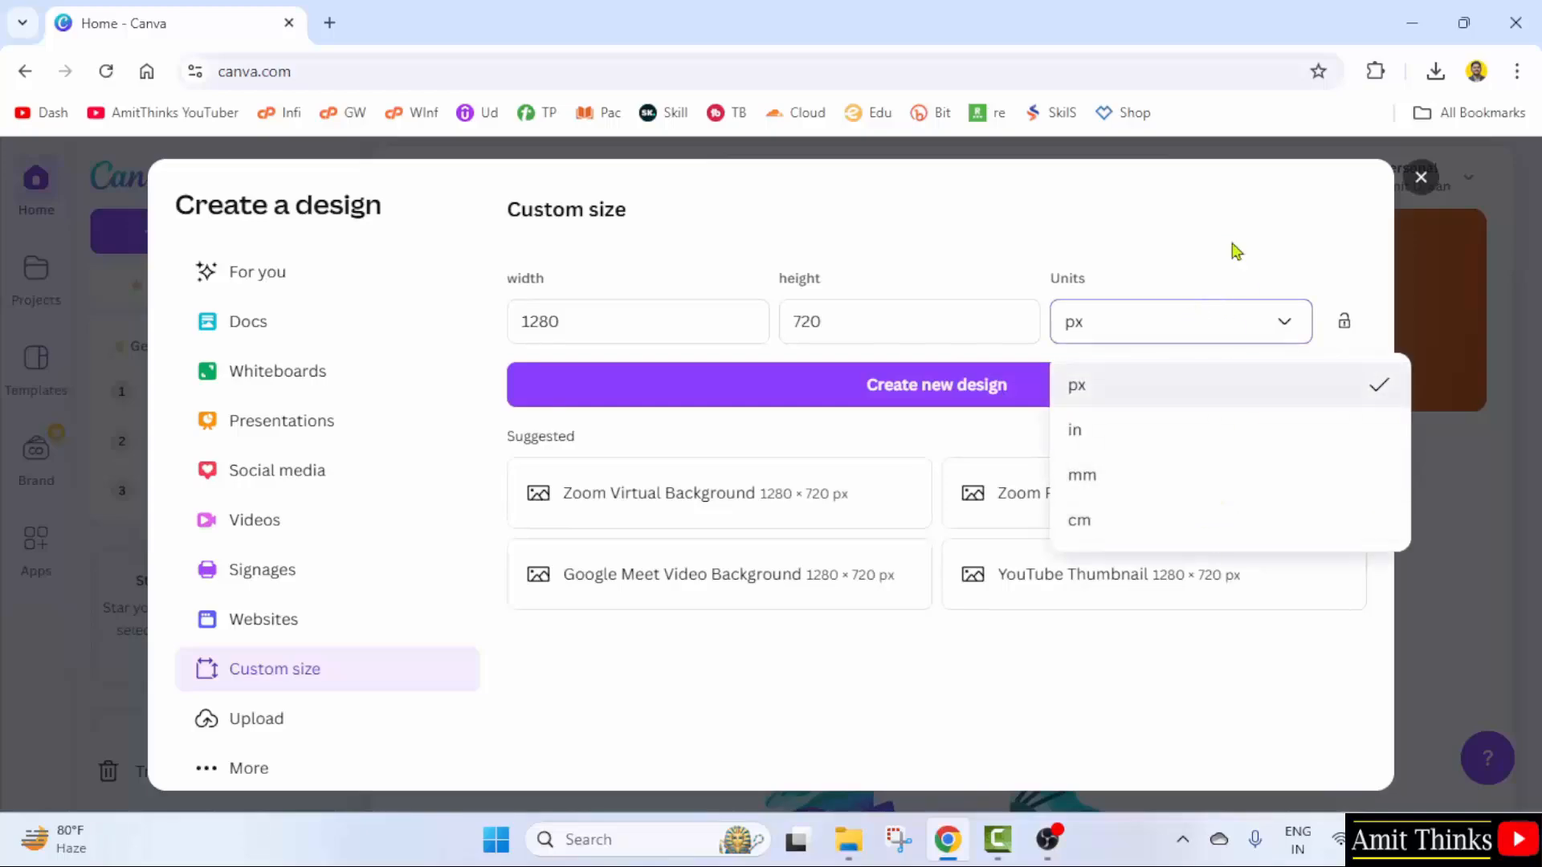
click(1214, 269)
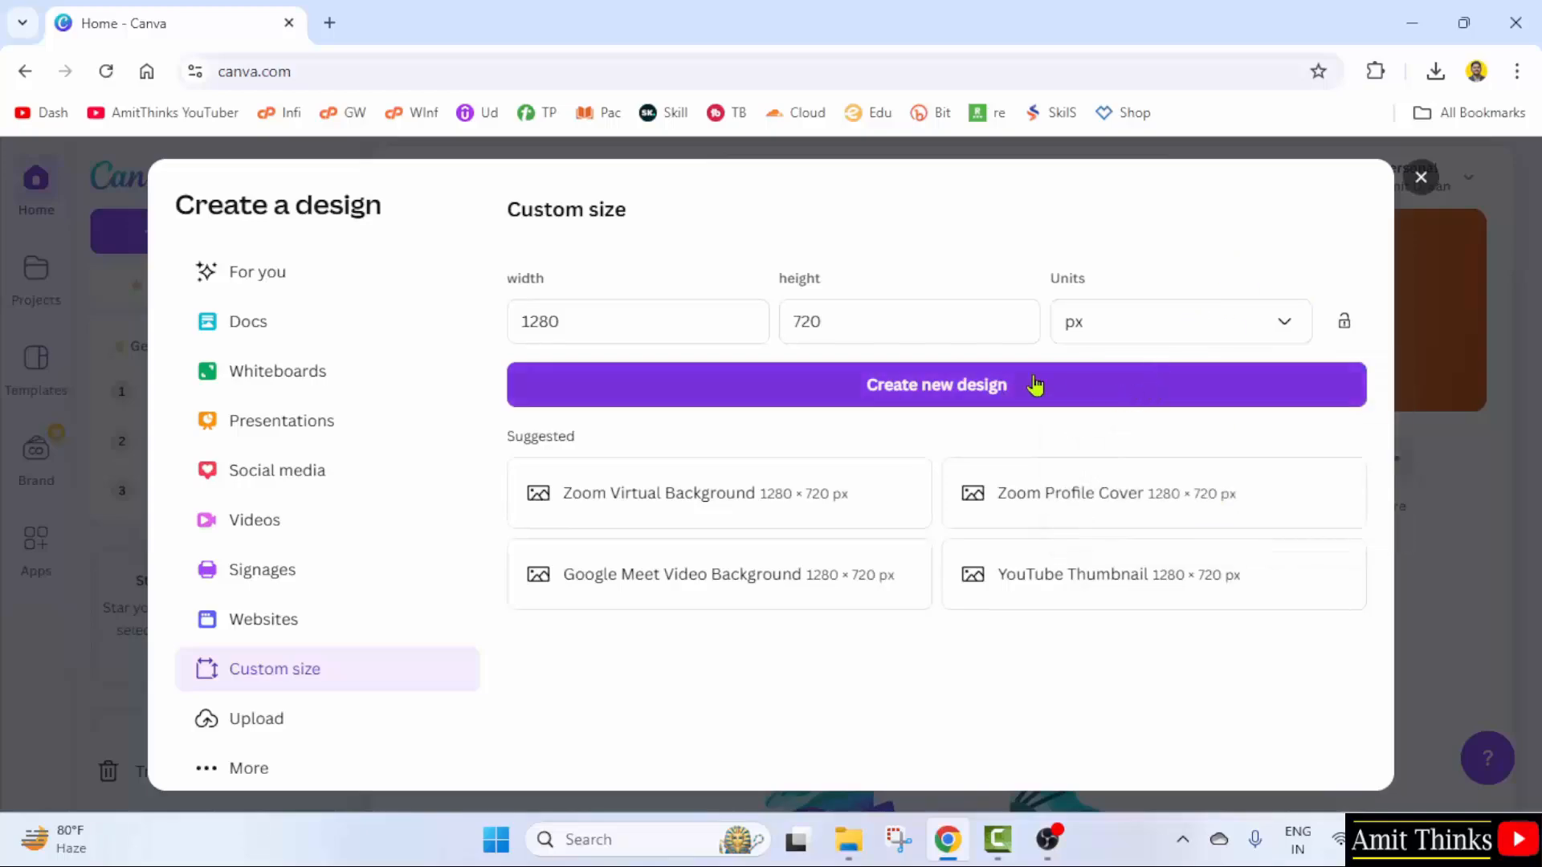
click(1020, 399)
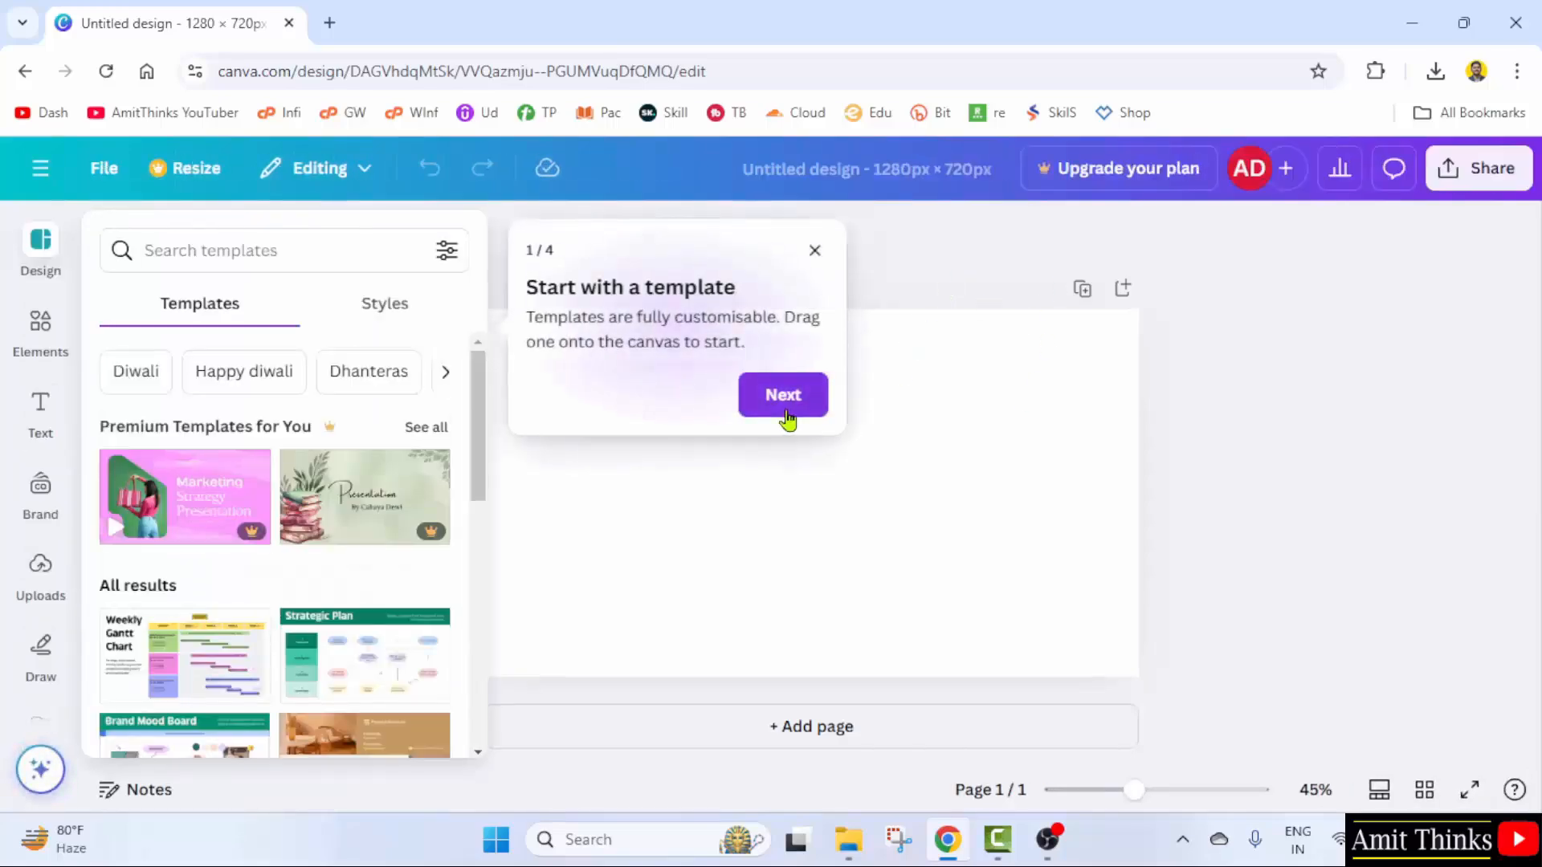
- Upload the yellow-background portrait image from the Sample Thumbnails folder
click(815, 252)
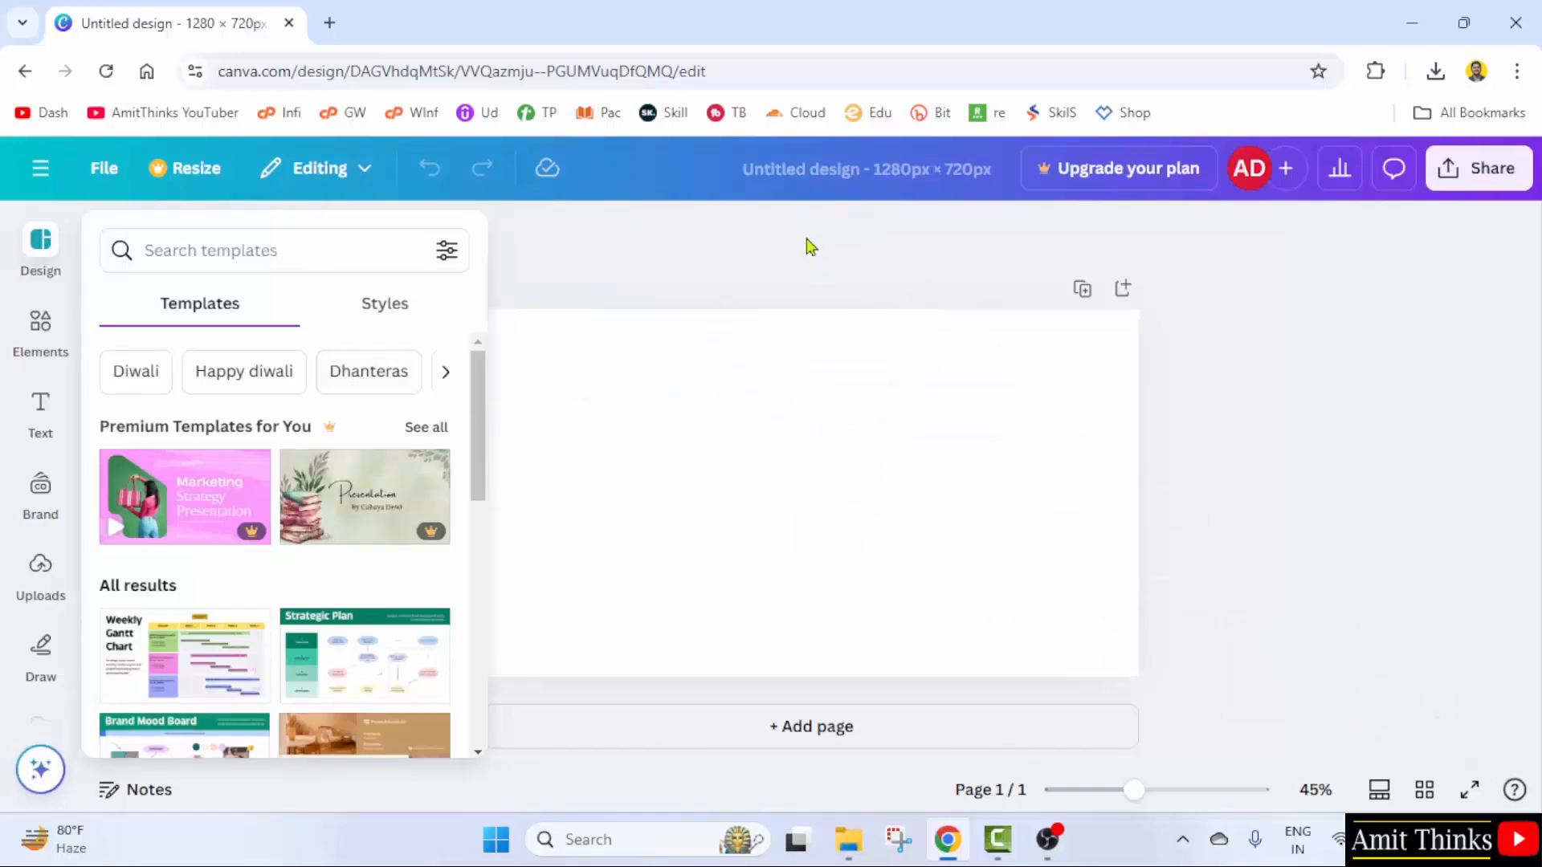
click(889, 374)
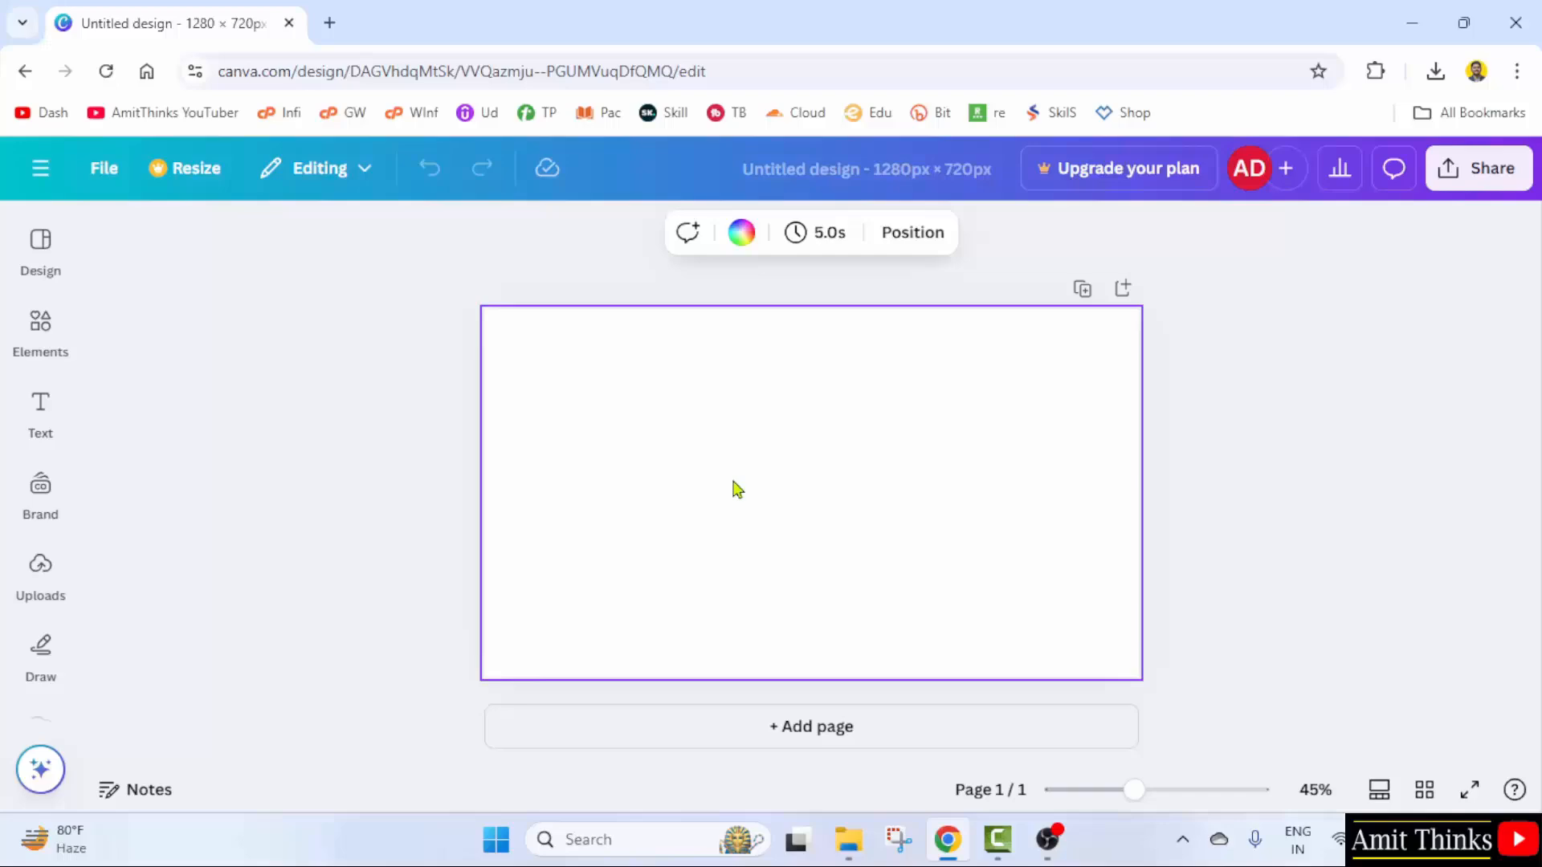
click(36, 604)
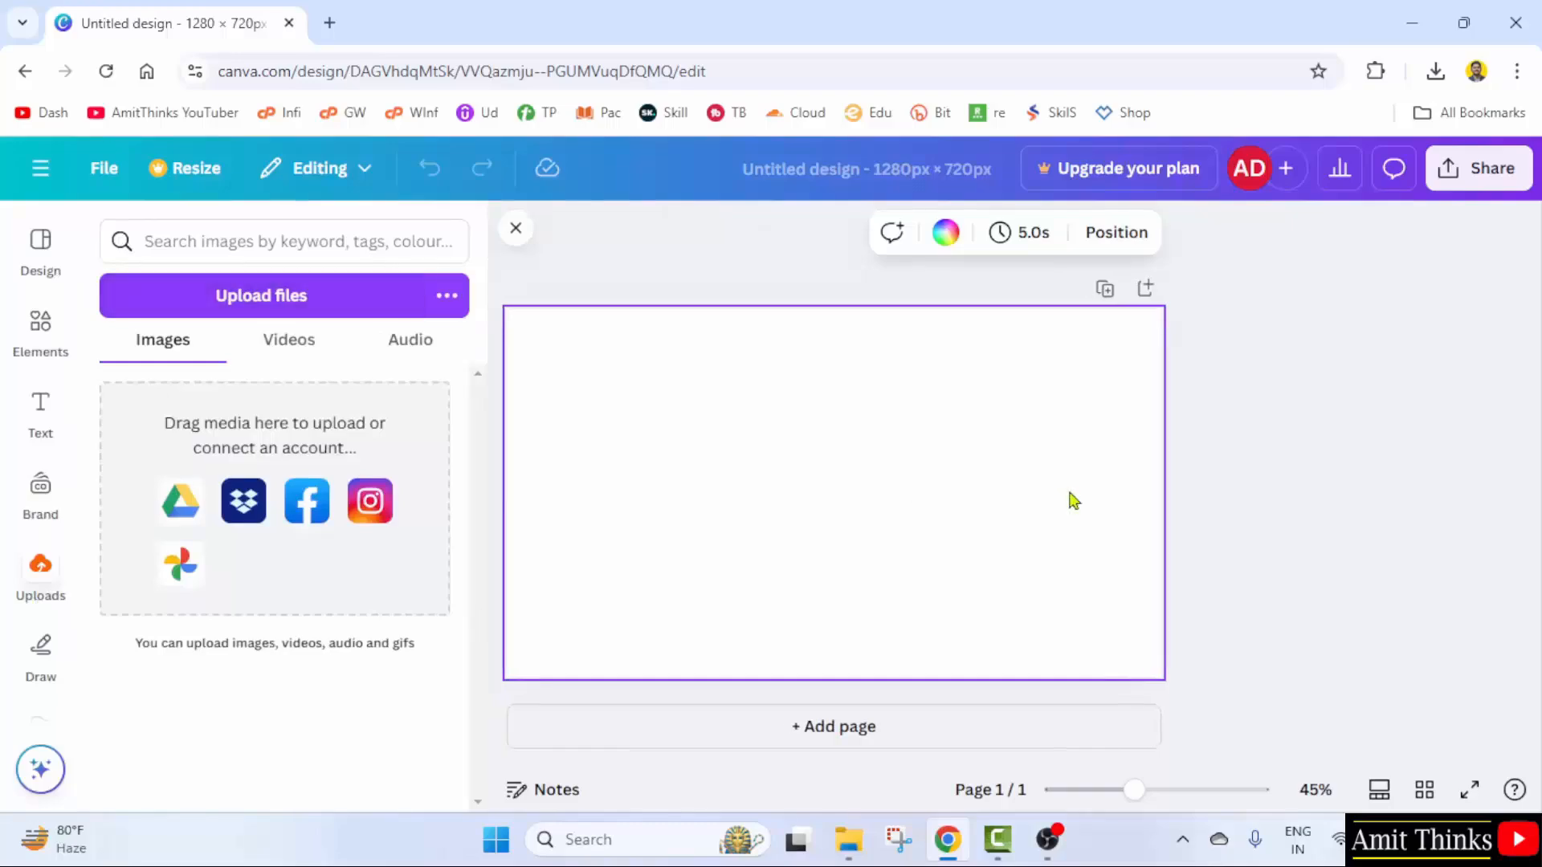
click(303, 298)
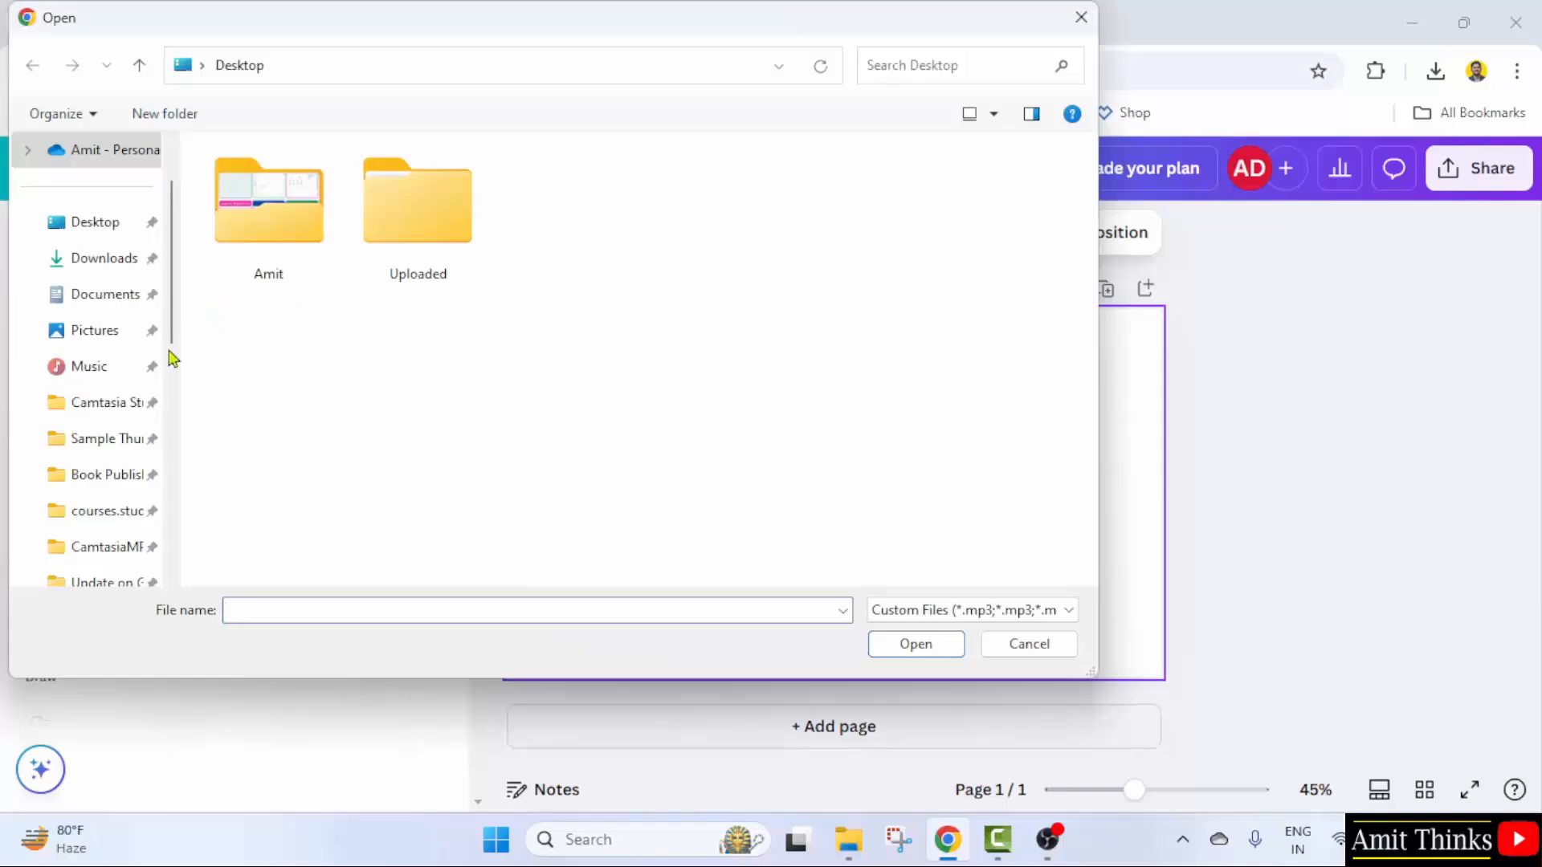
click(135, 441)
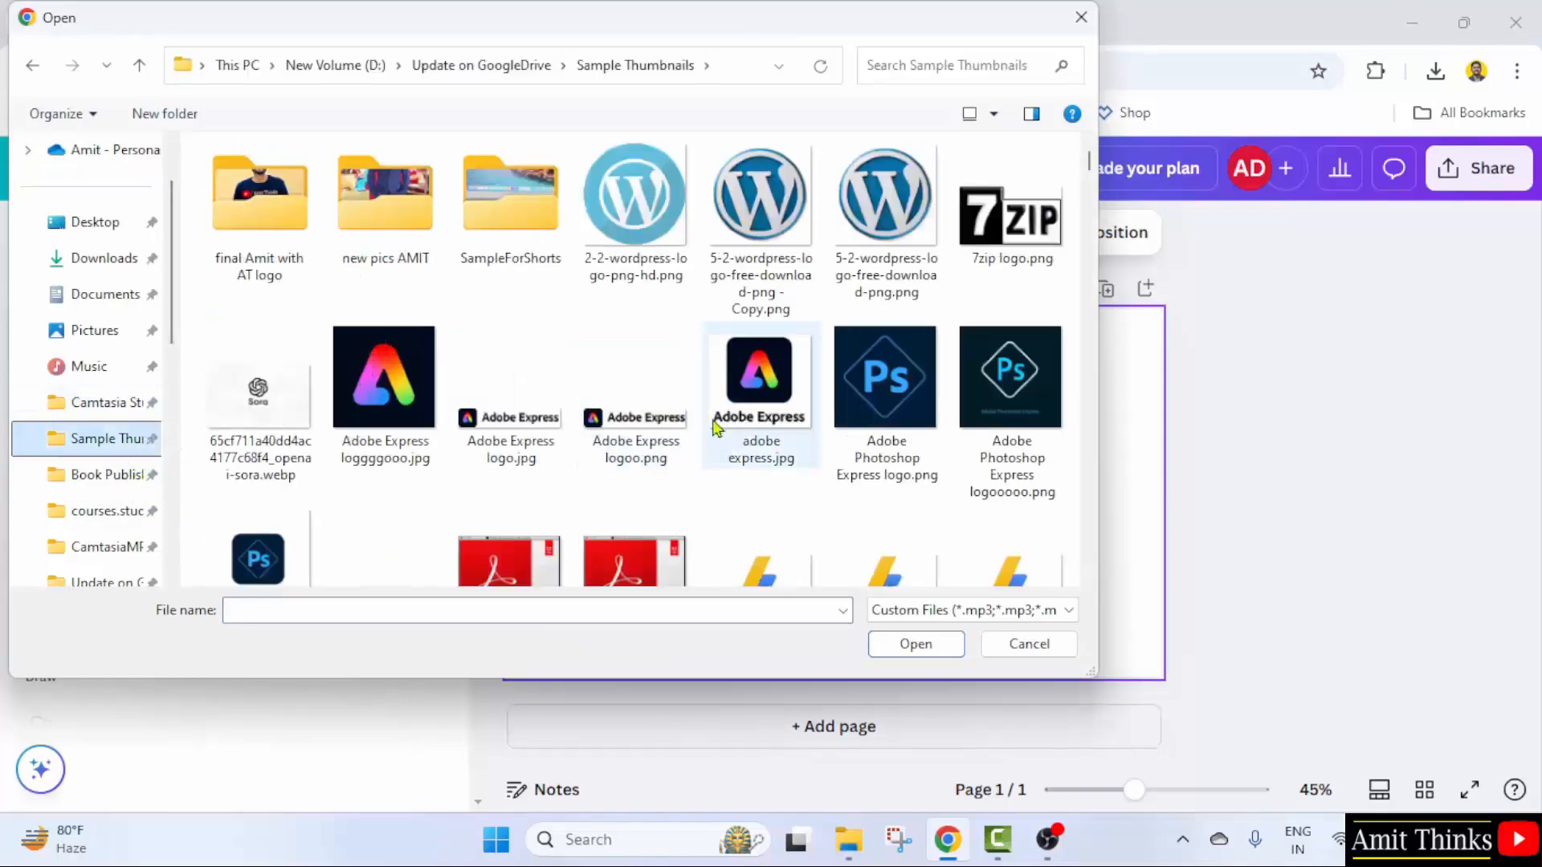
scroll(718, 429, down, 15)
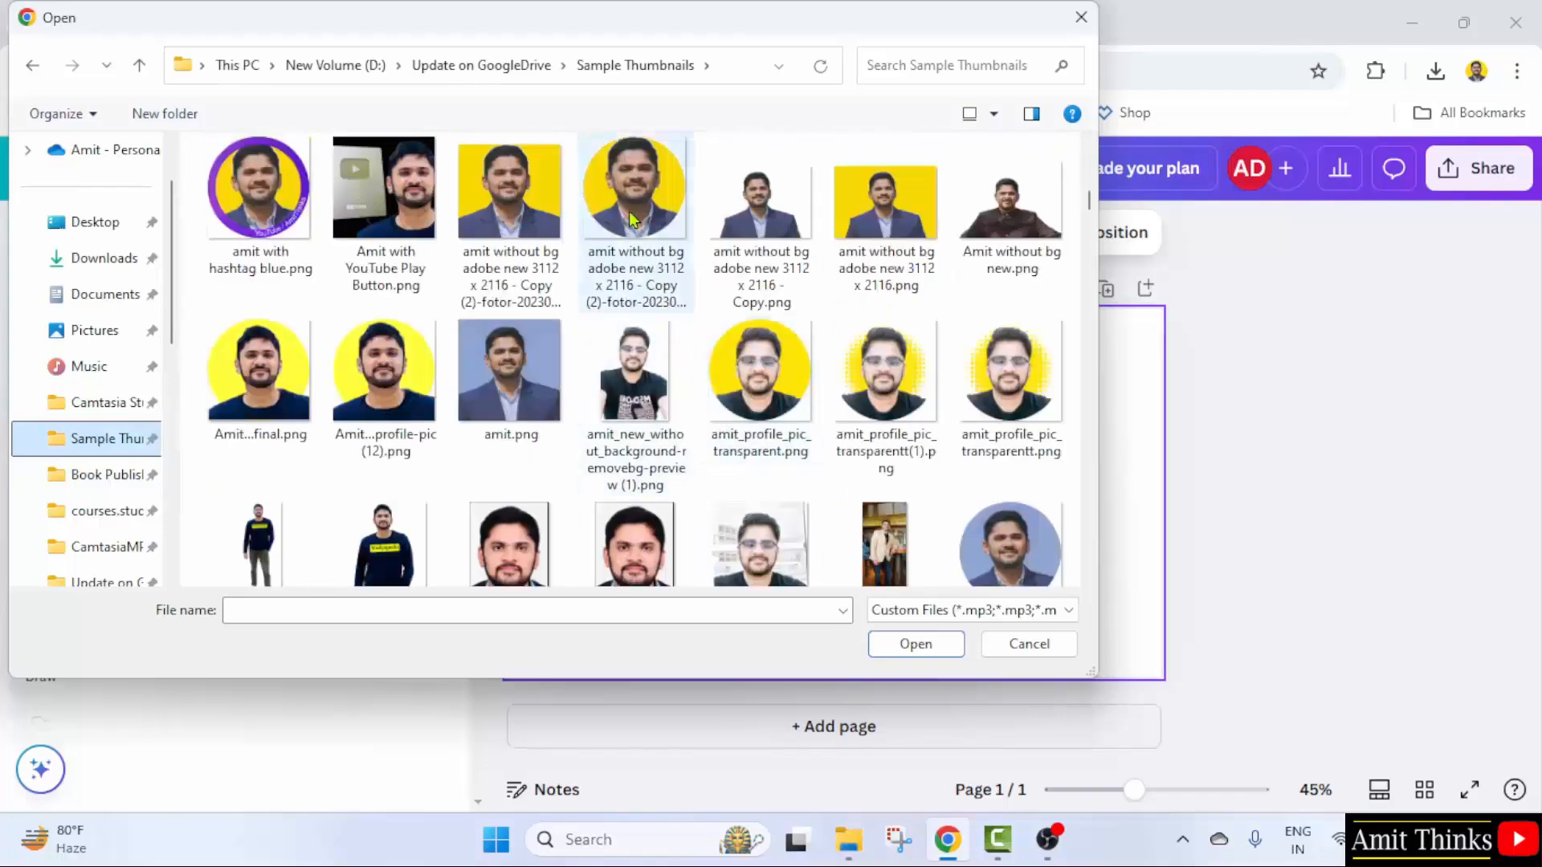
double_click(632, 219)
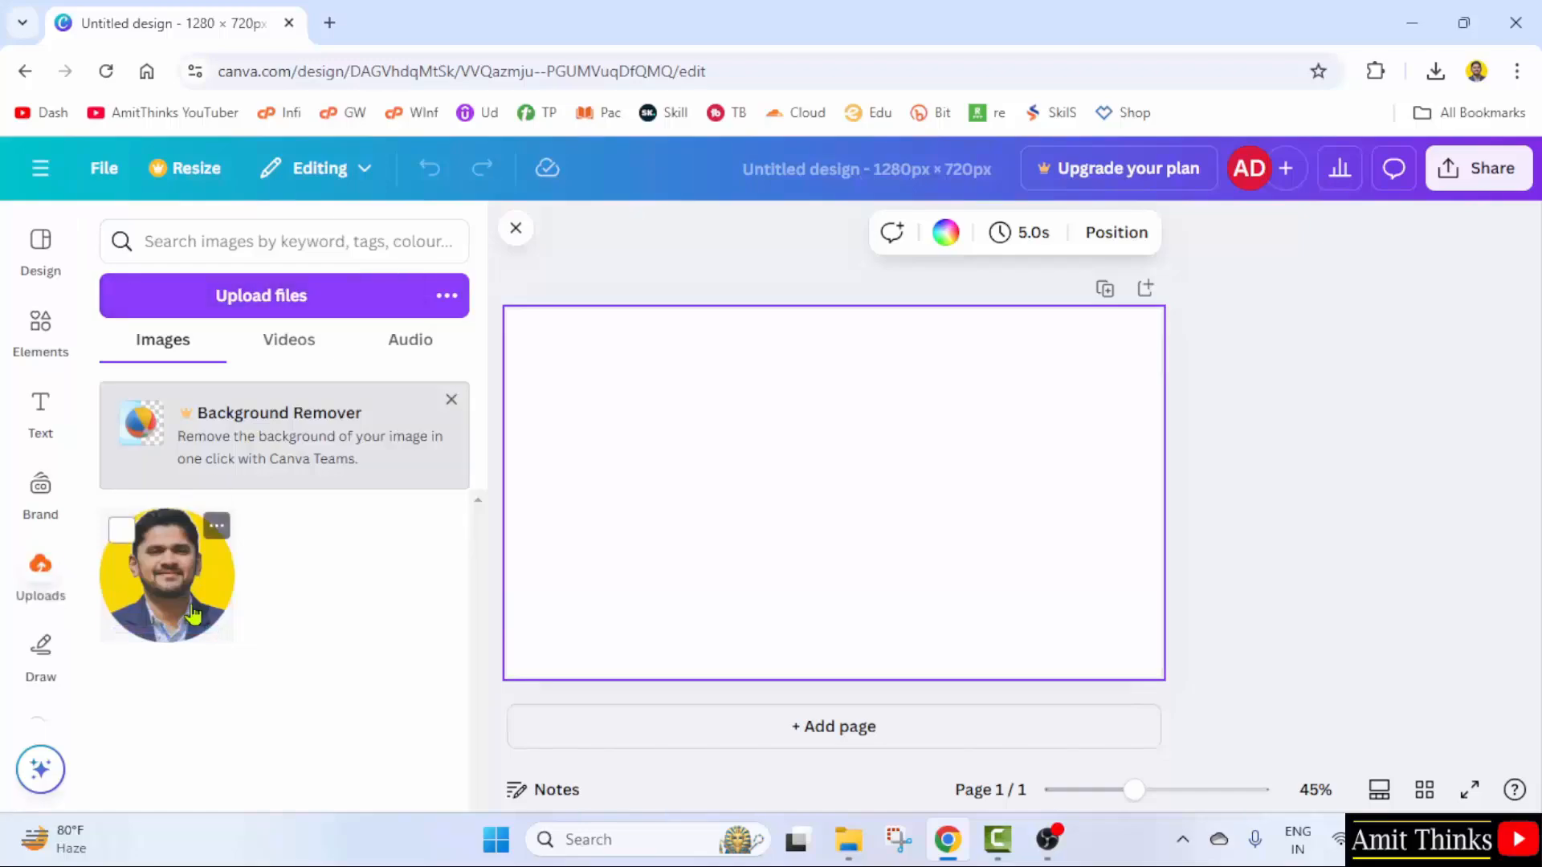
- Place the uploaded portrait on the page, resize it and centre it using the guides
click(189, 621)
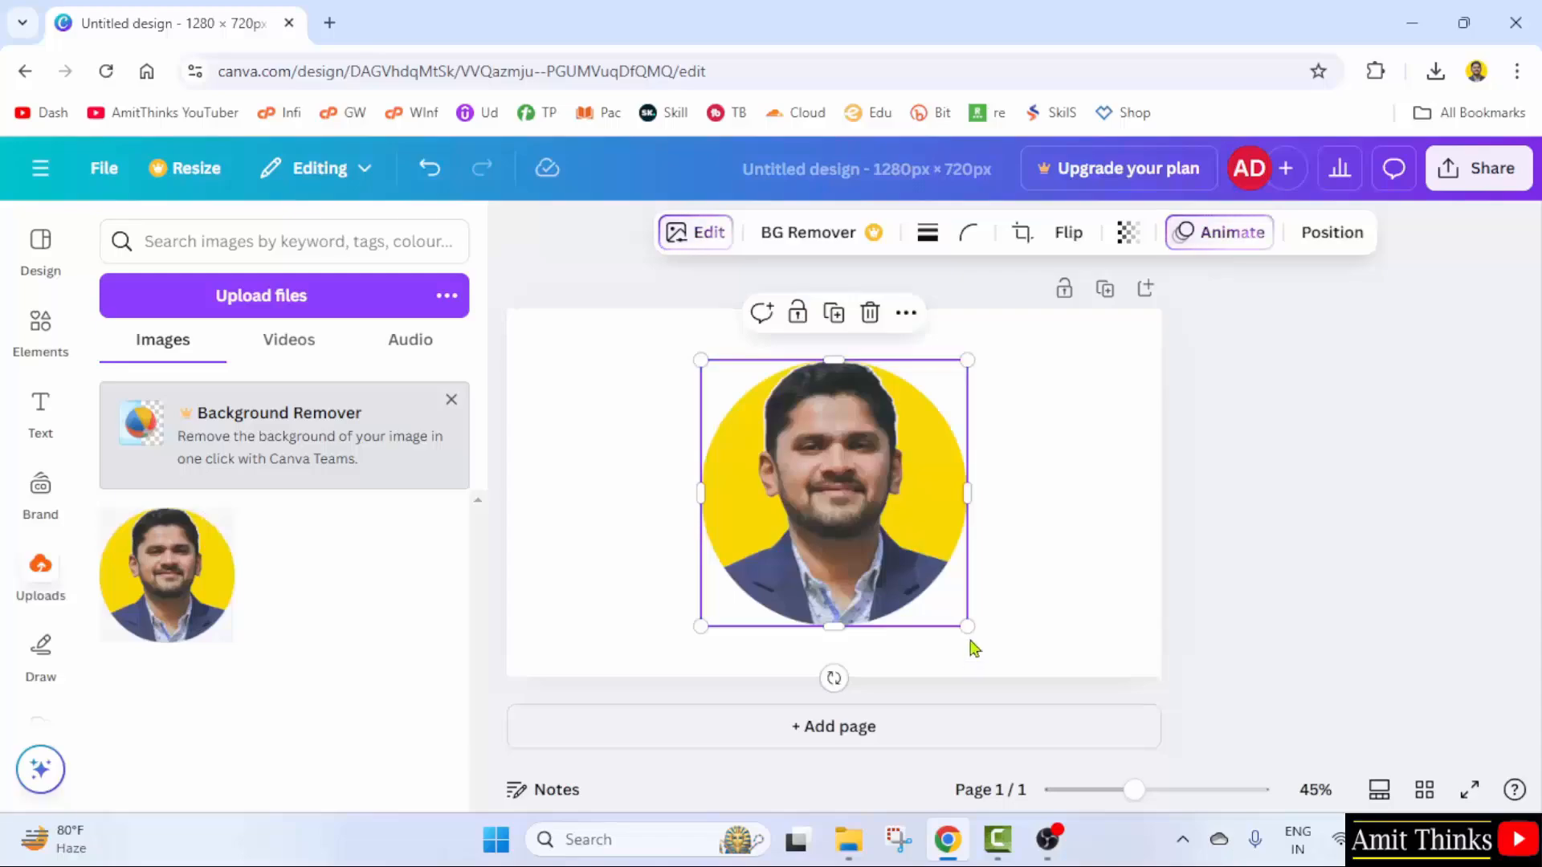
drag(967, 626, 1001, 599)
drag(803, 480, 799, 465)
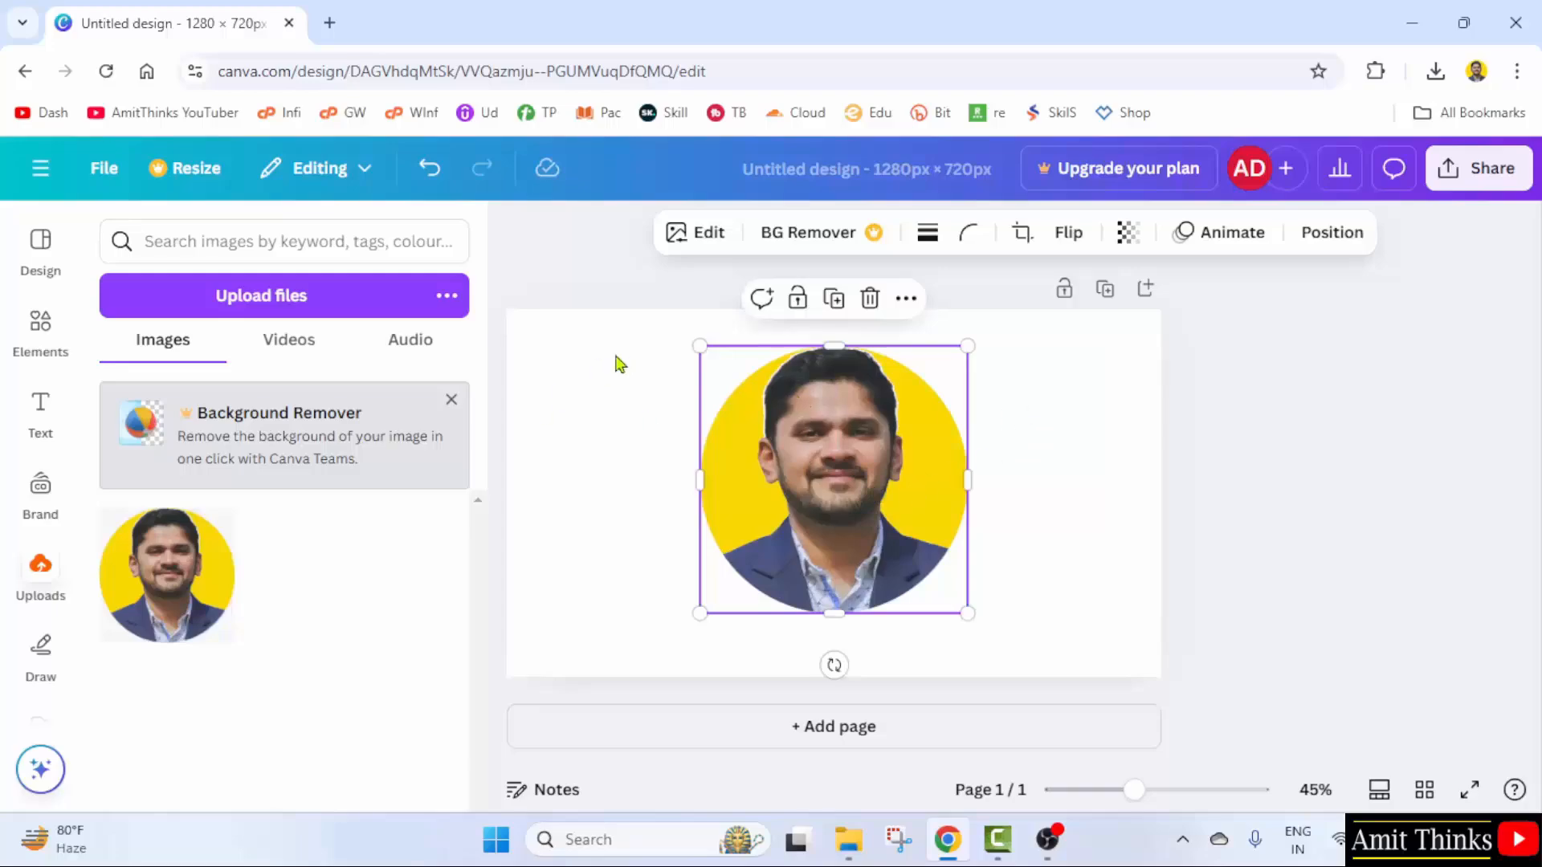
click(1060, 377)
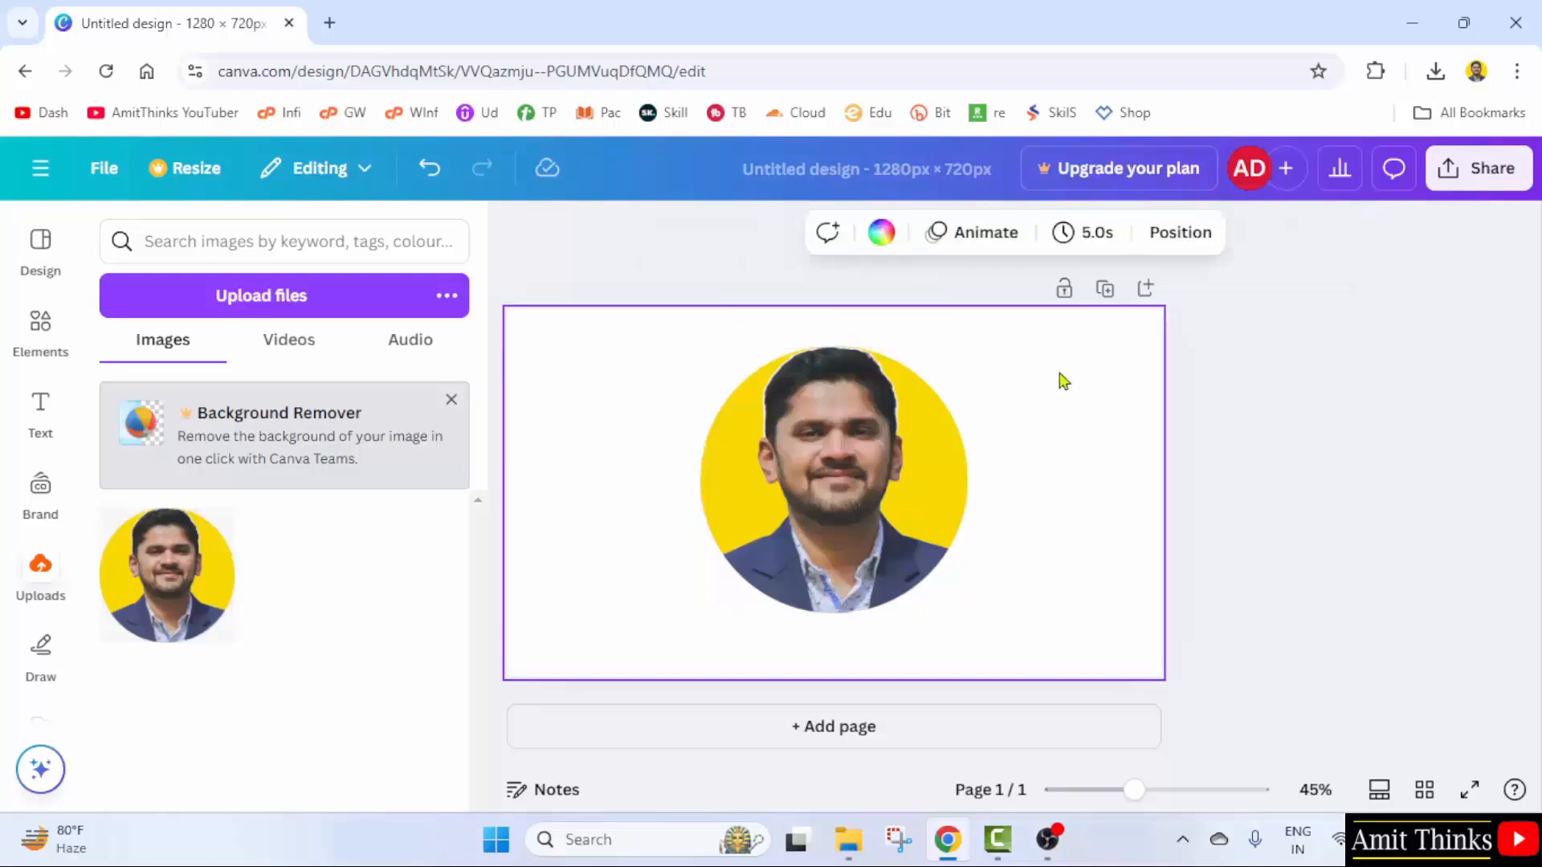
drag(905, 424, 841, 401)
click(1049, 441)
click(847, 412)
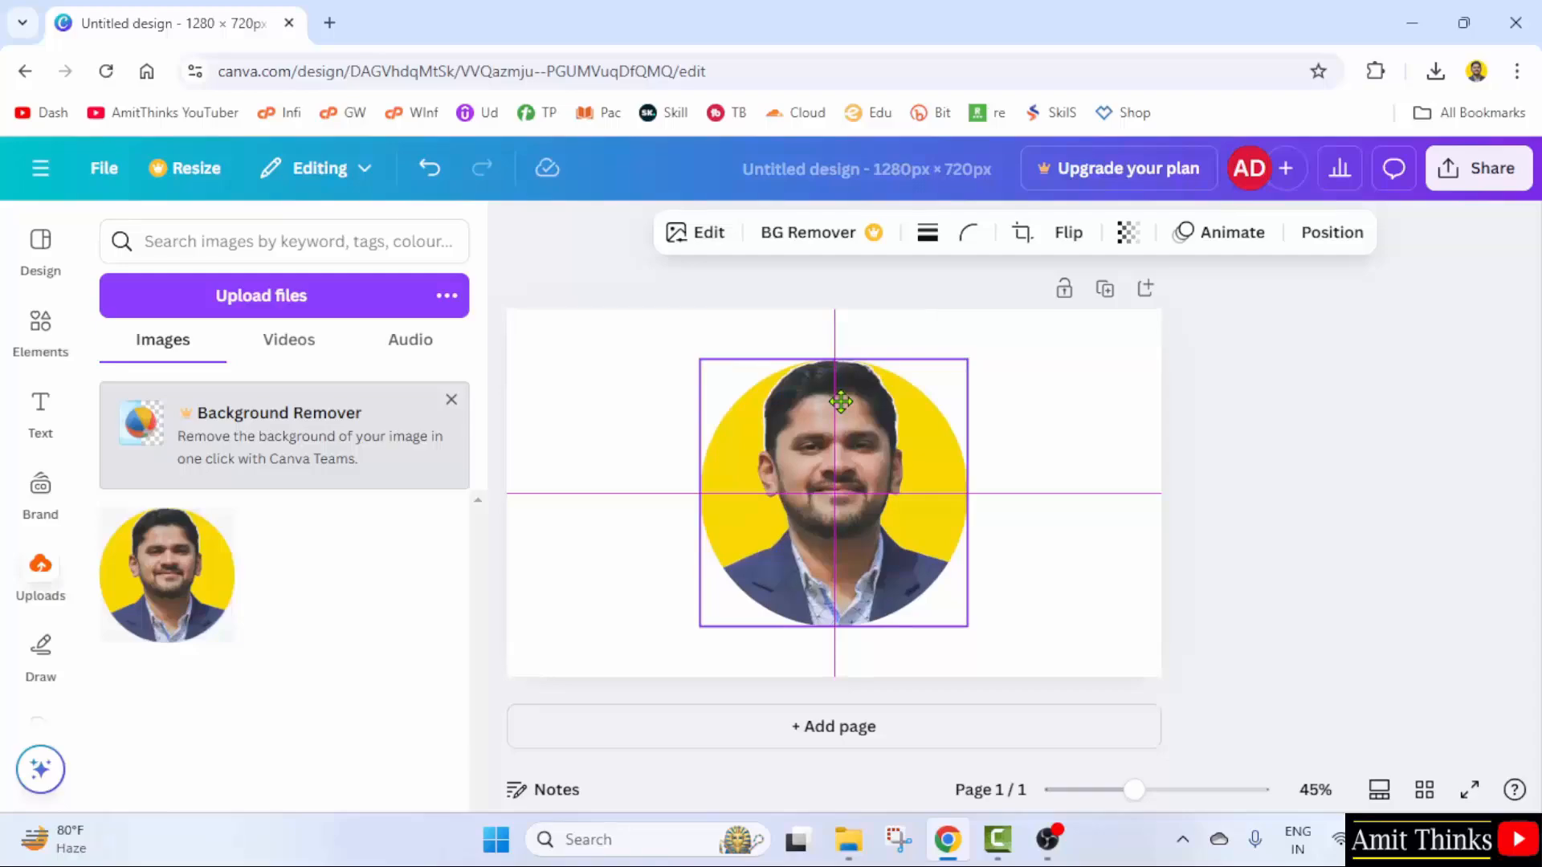
drag(841, 401, 843, 400)
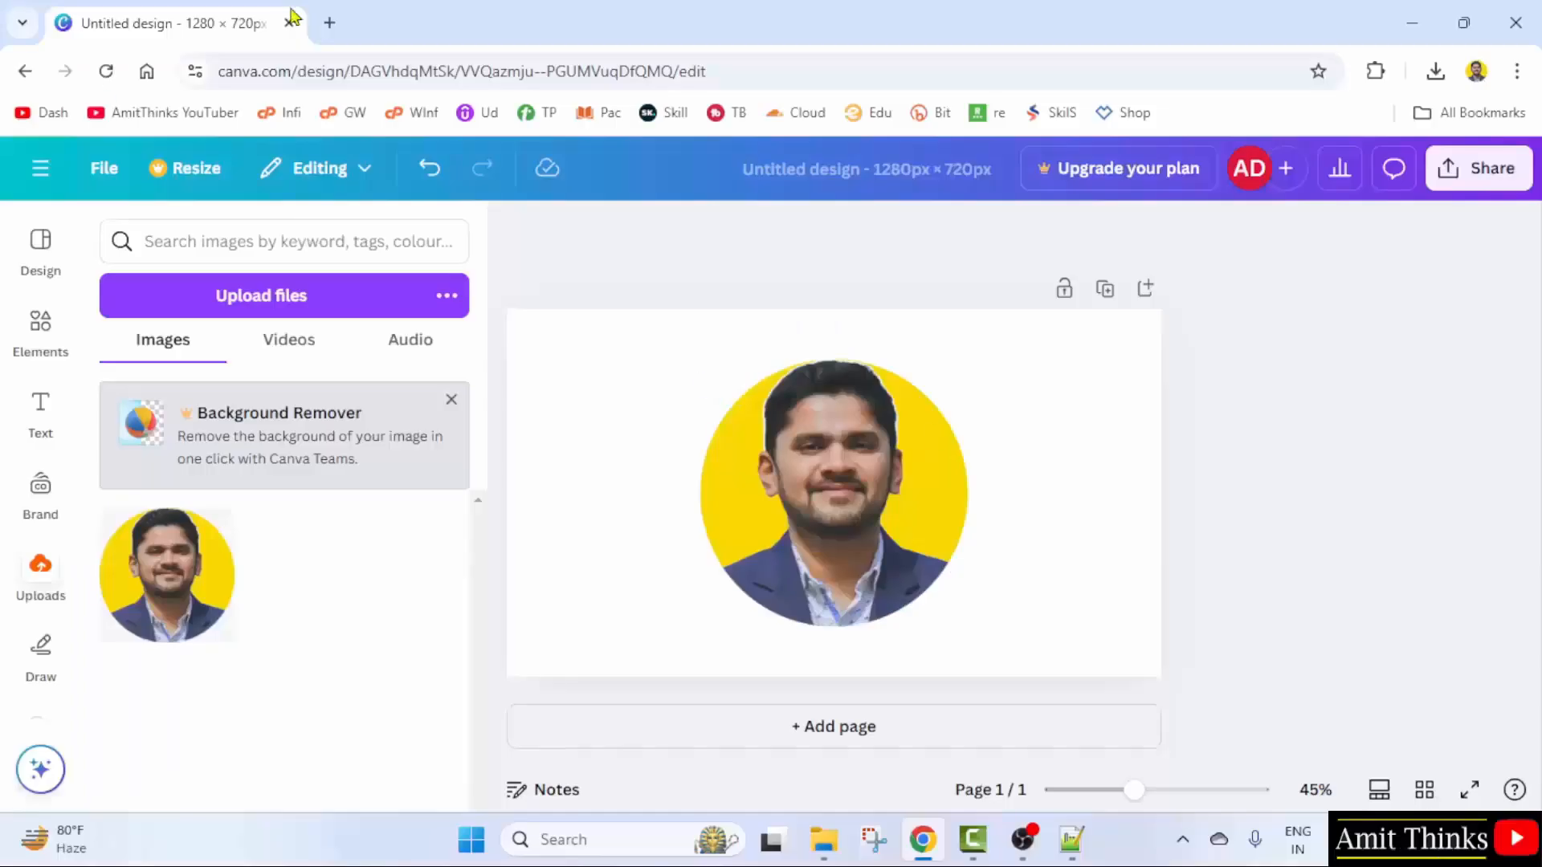
- Retitle the design as the creator's first name followed by 'First Image'
click(1101, 379)
click(768, 465)
click(1438, 479)
click(840, 169)
text(Ami)
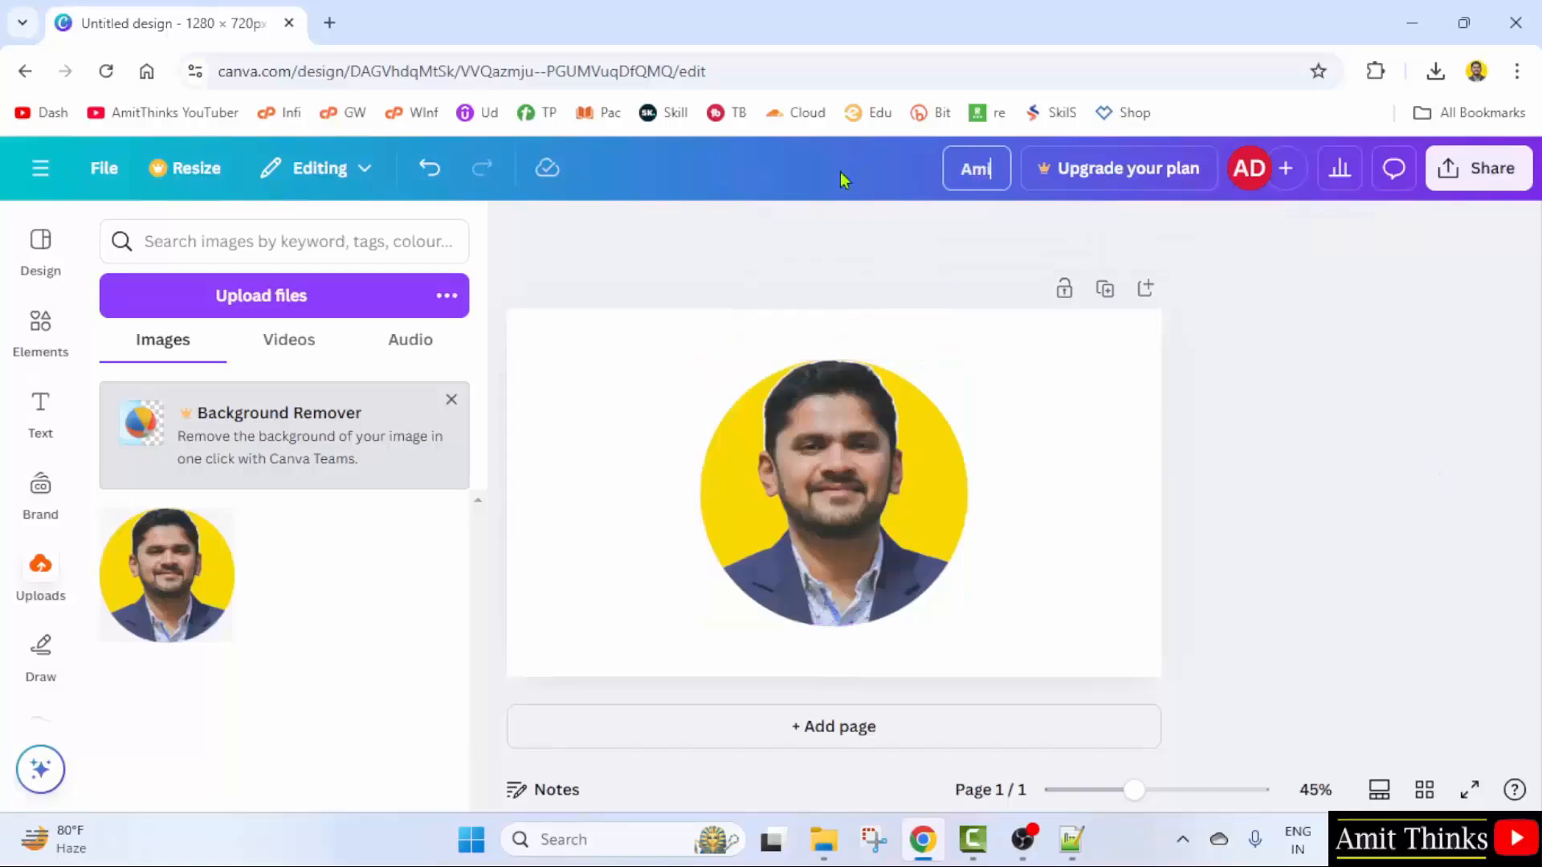
text(t's First Image)
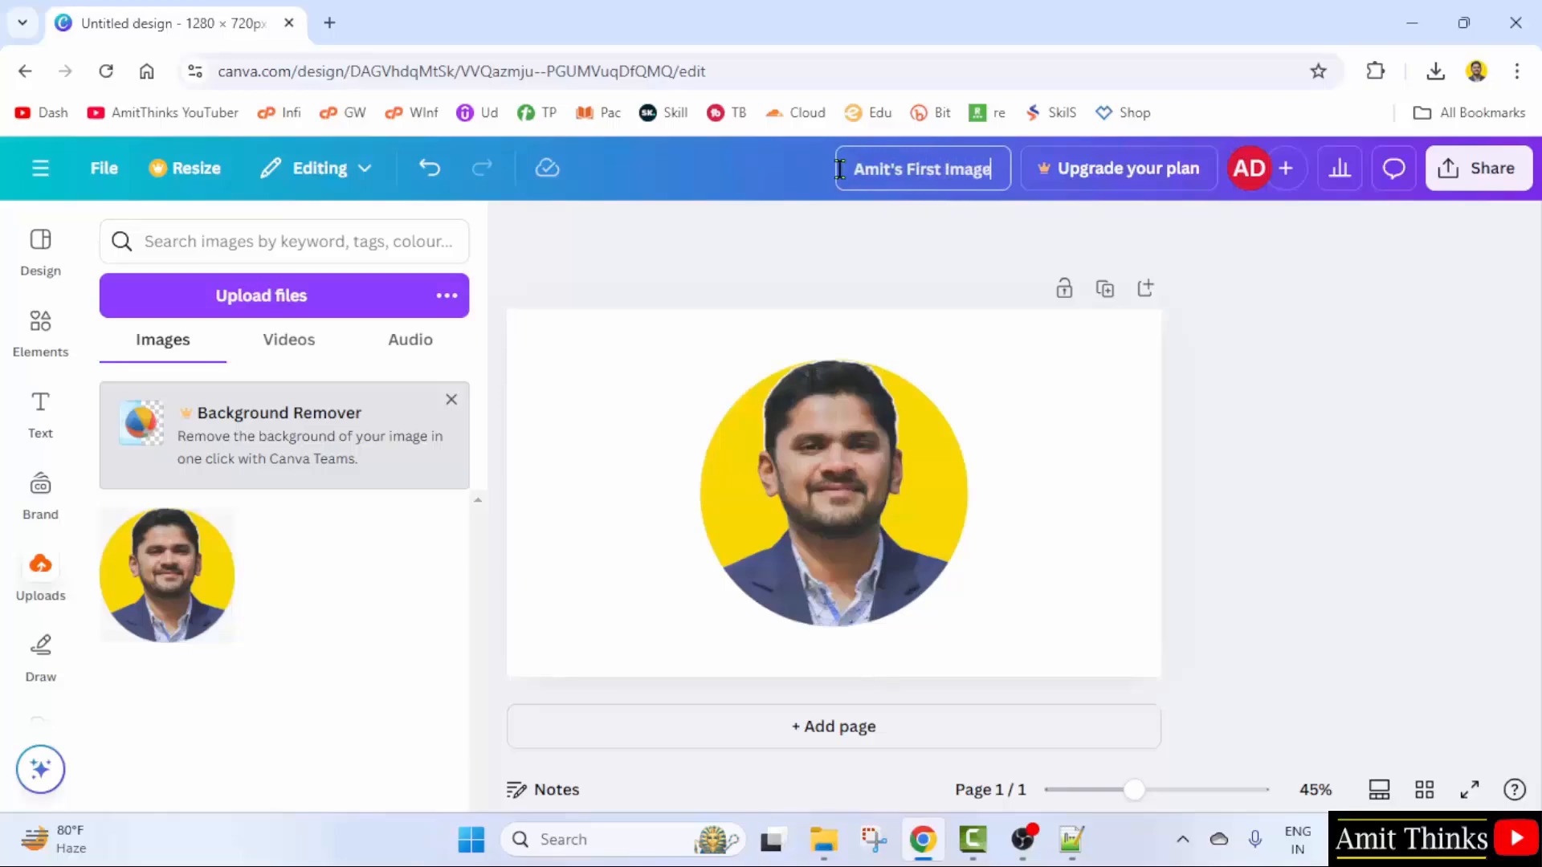
click(1394, 380)
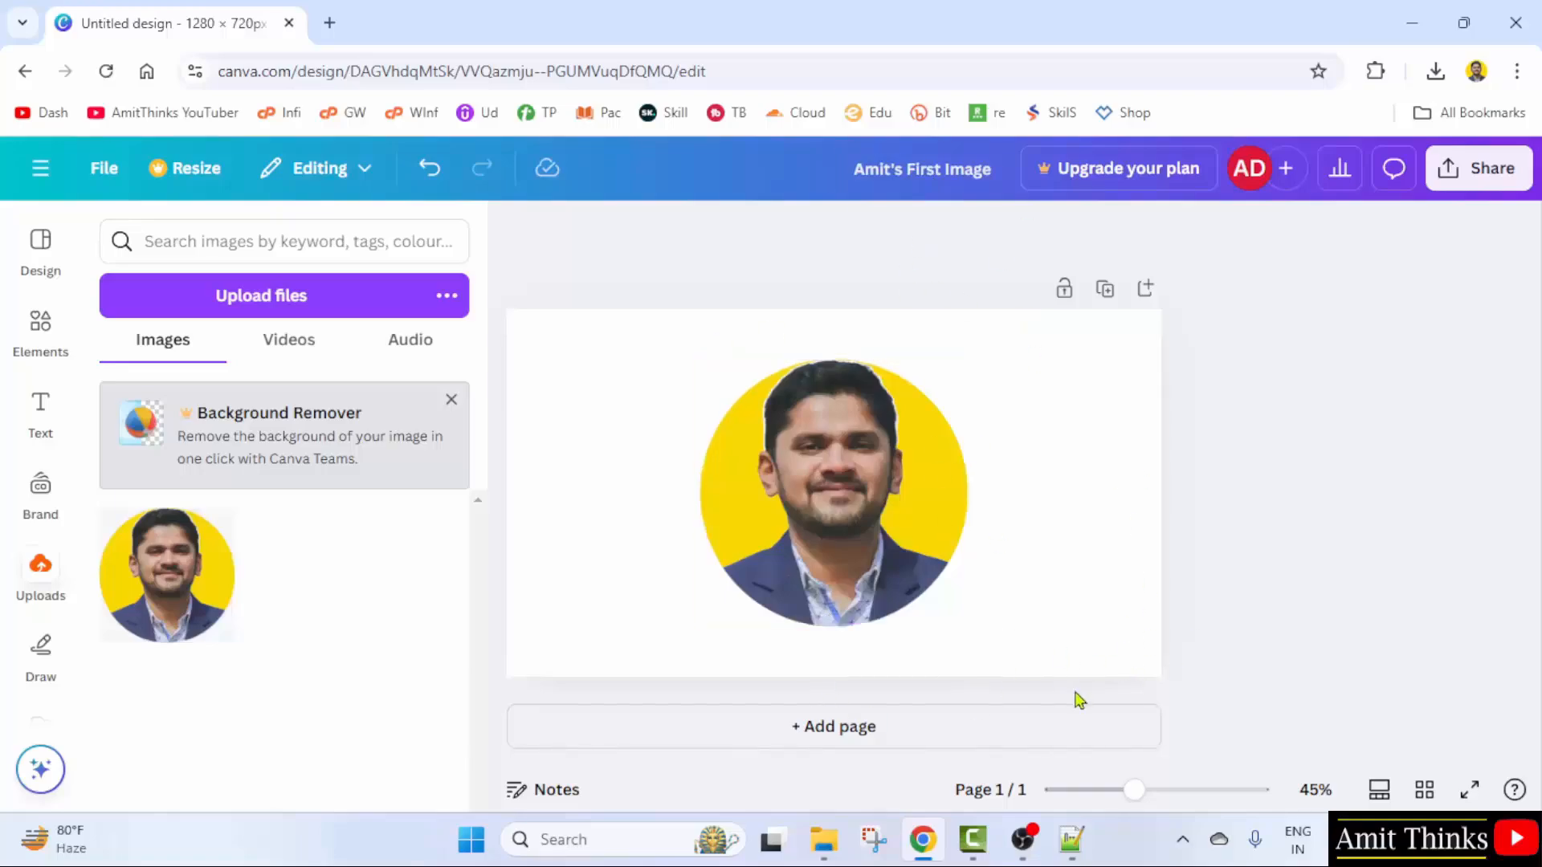
- Add a page, delete the blank page, then duplicate page 1 with its portrait
click(875, 733)
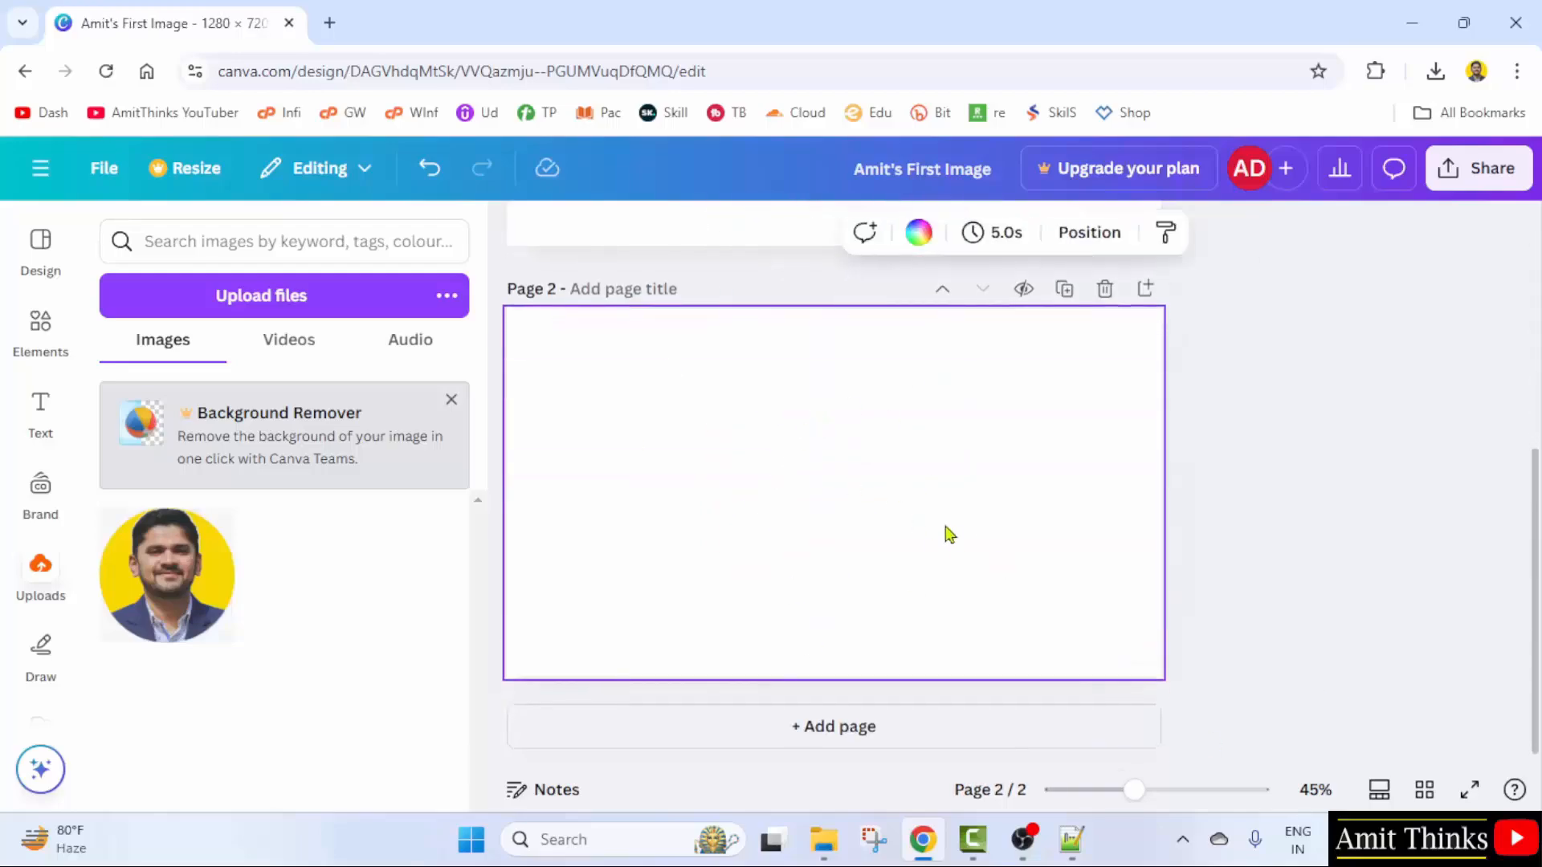
scroll(1177, 404, up, 1)
click(1105, 401)
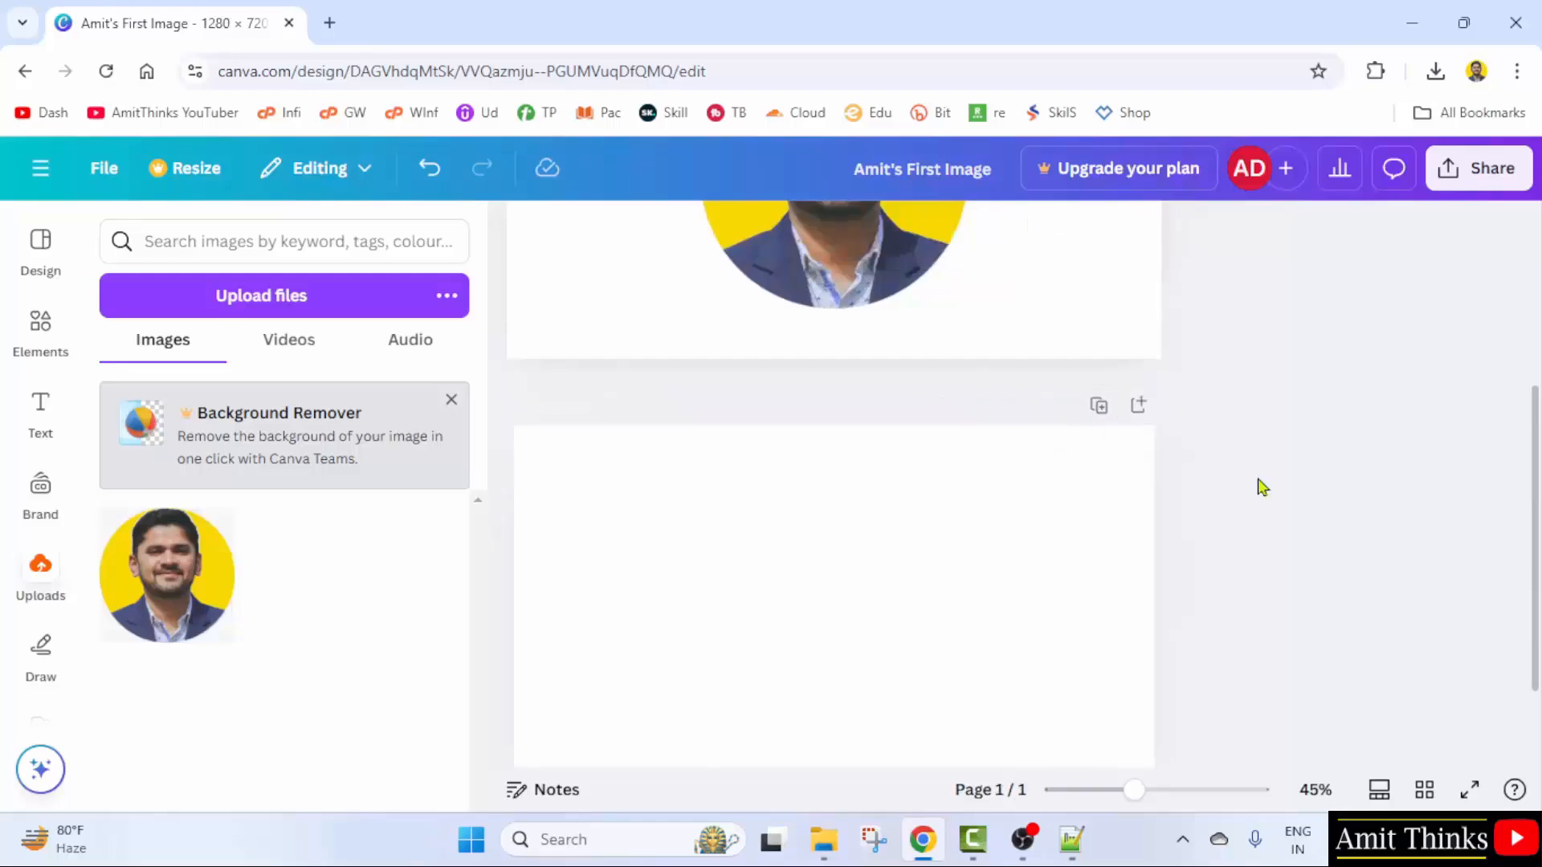
click(595, 326)
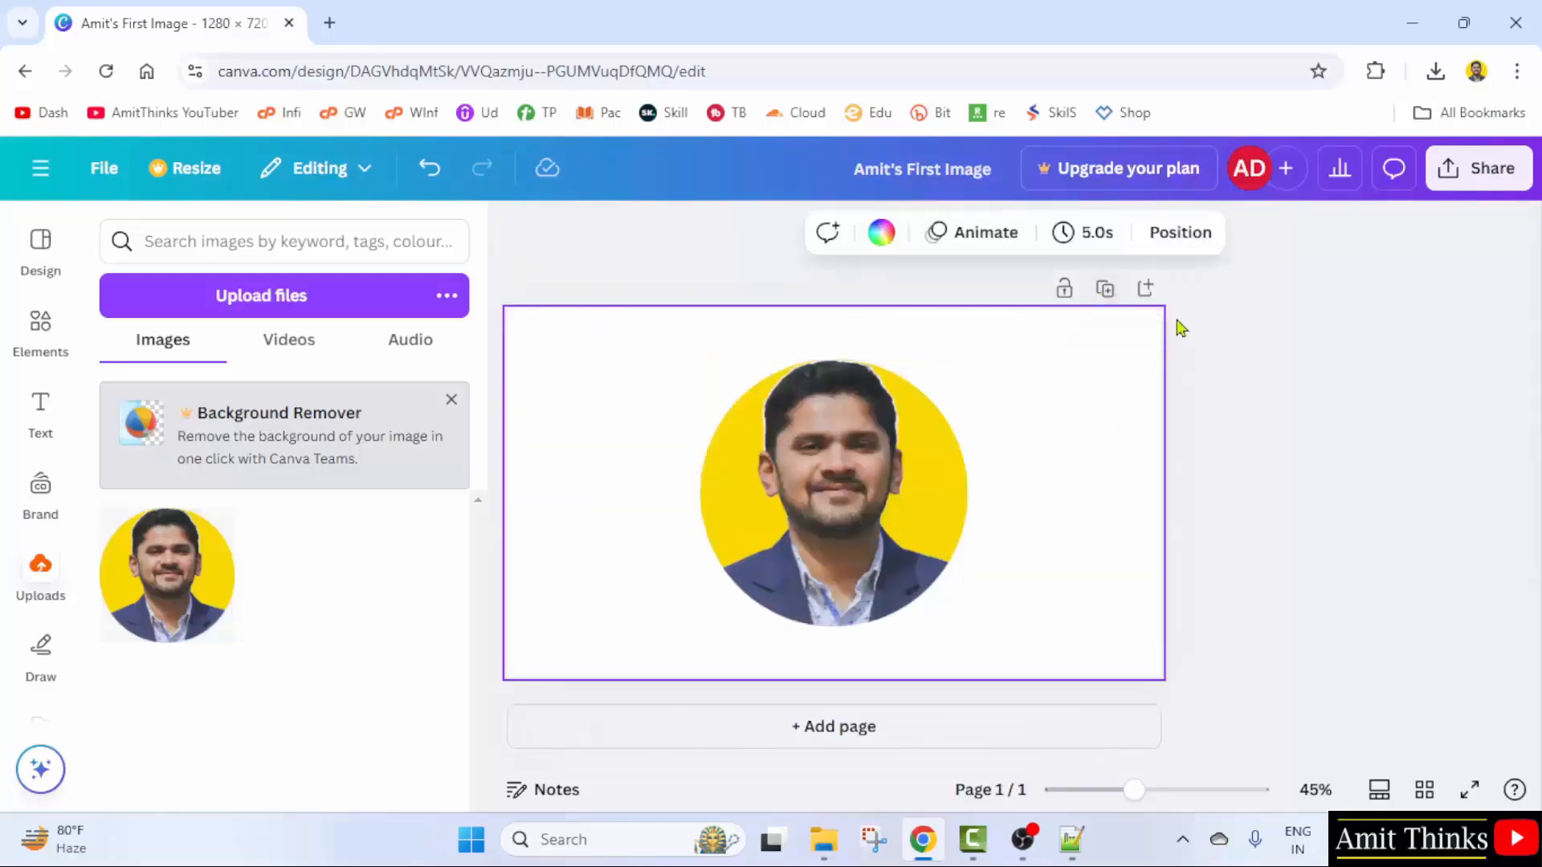
click(1106, 289)
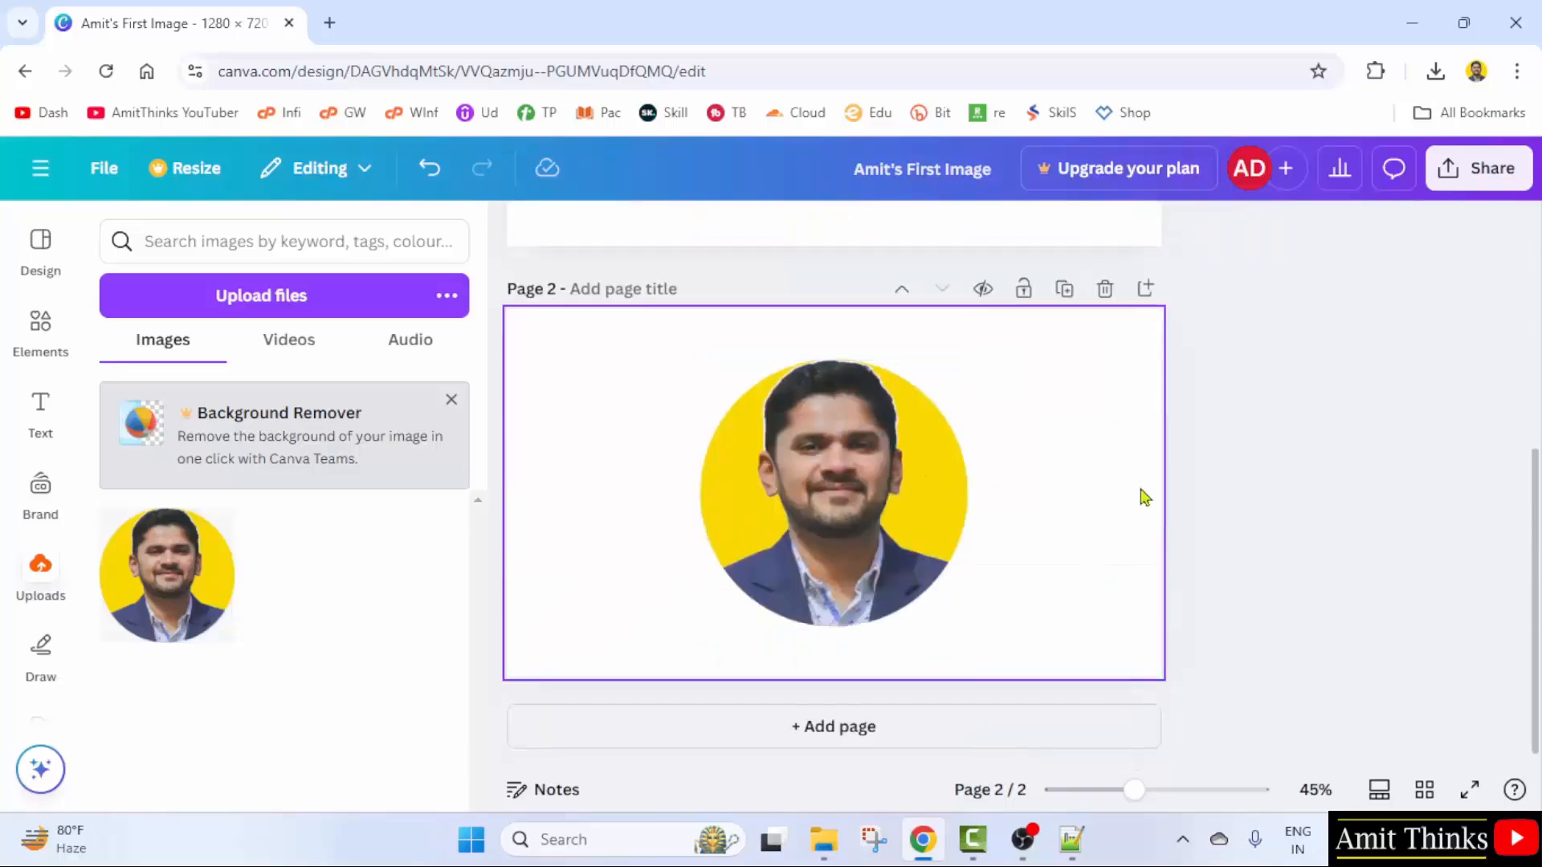
- Title the two pages with the creator's first name plus '1' and '2'
scroll(1145, 498, up, 4)
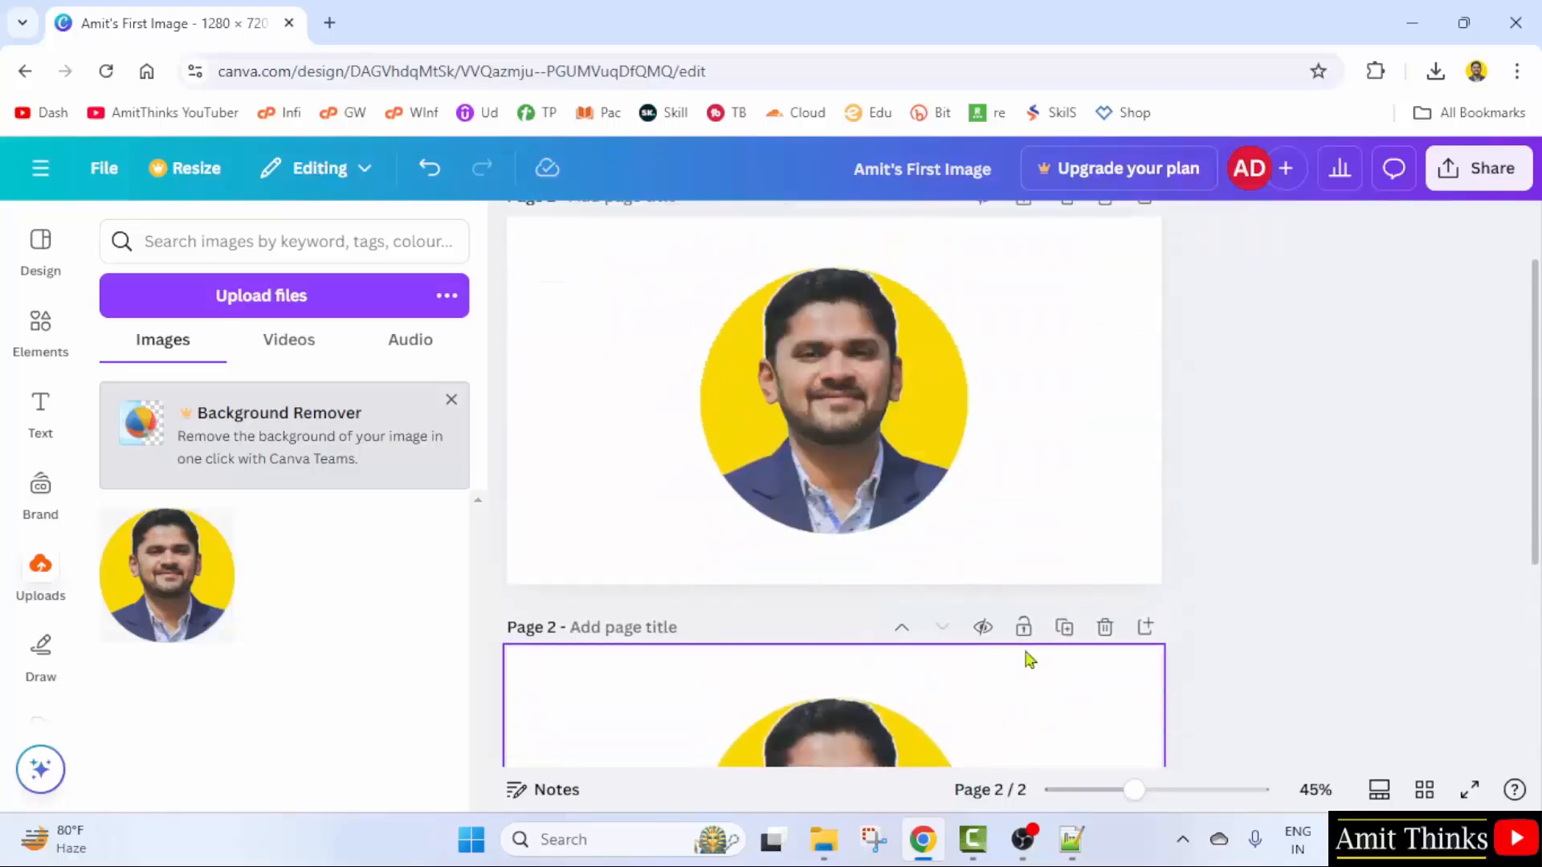
scroll(1209, 611, up, 1)
scroll(1223, 618, down, 2)
scroll(1222, 619, up, 2)
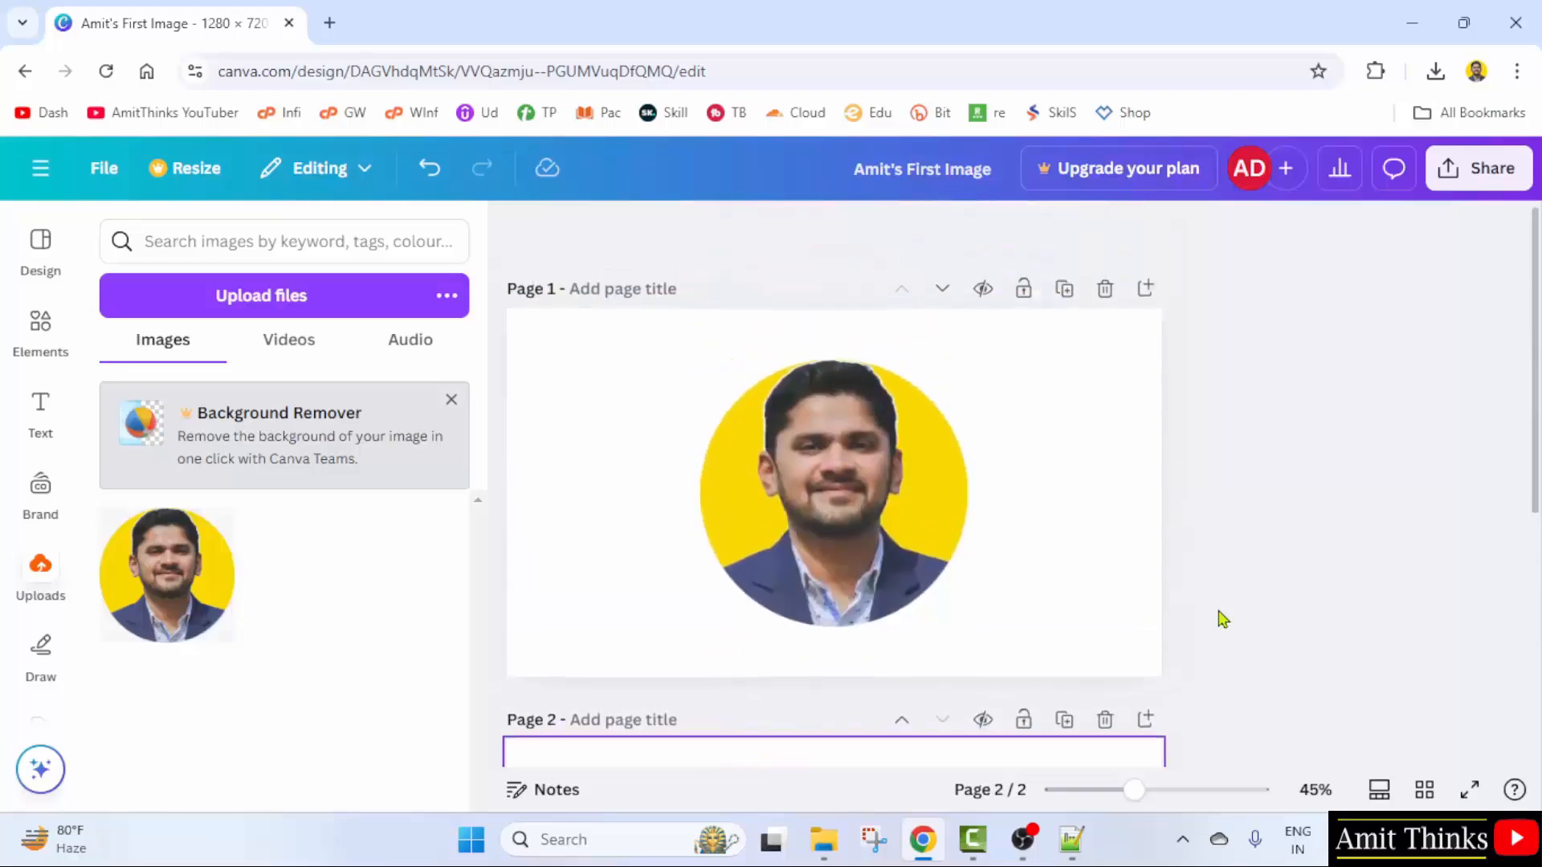
click(643, 282)
click(643, 721)
text(A)
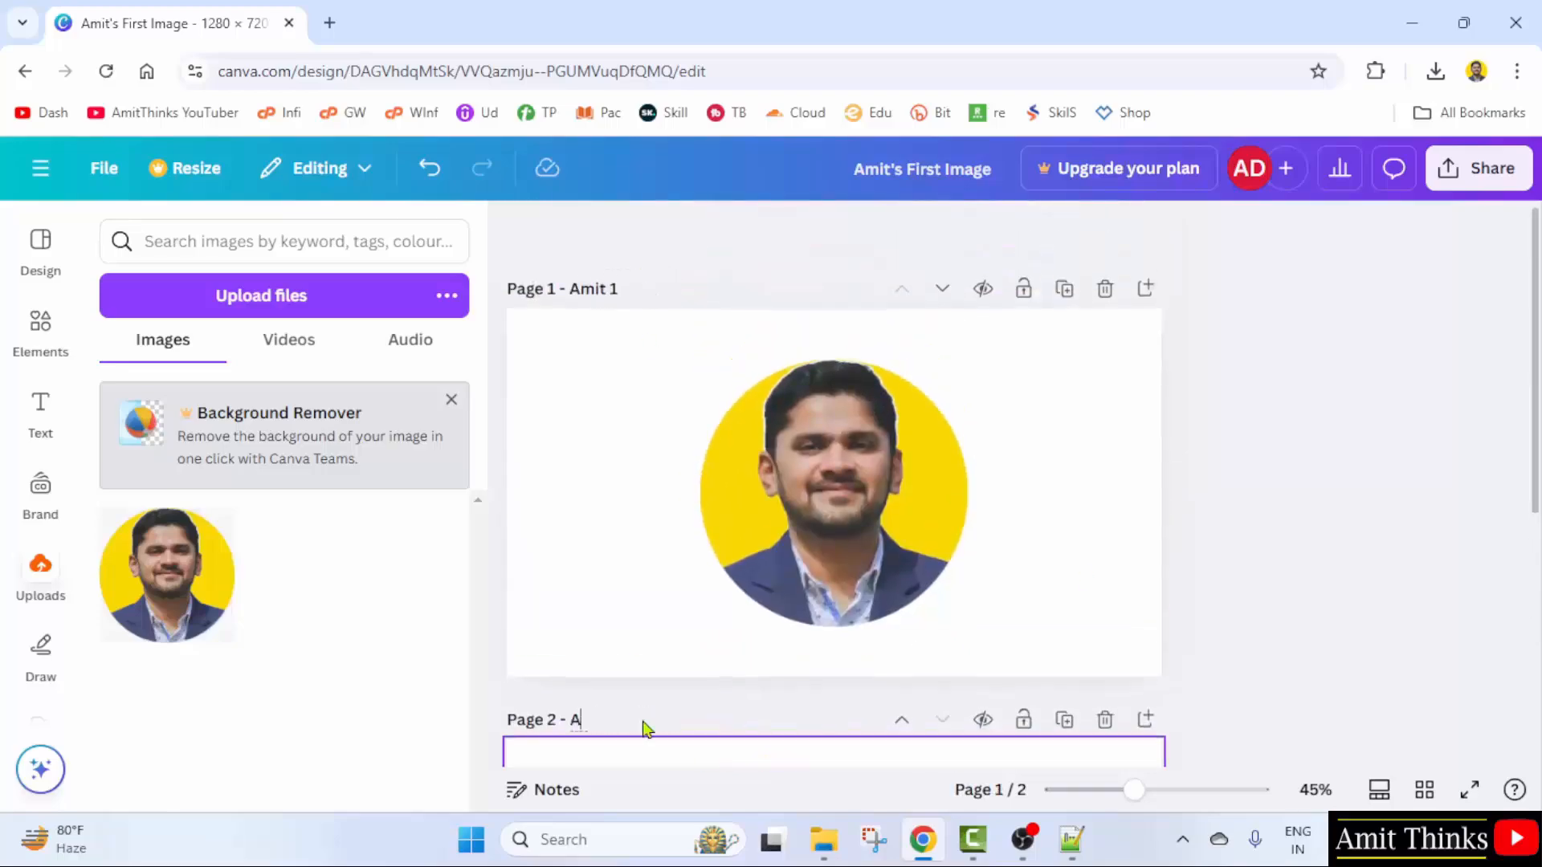
text(mit 2)
key(Return)
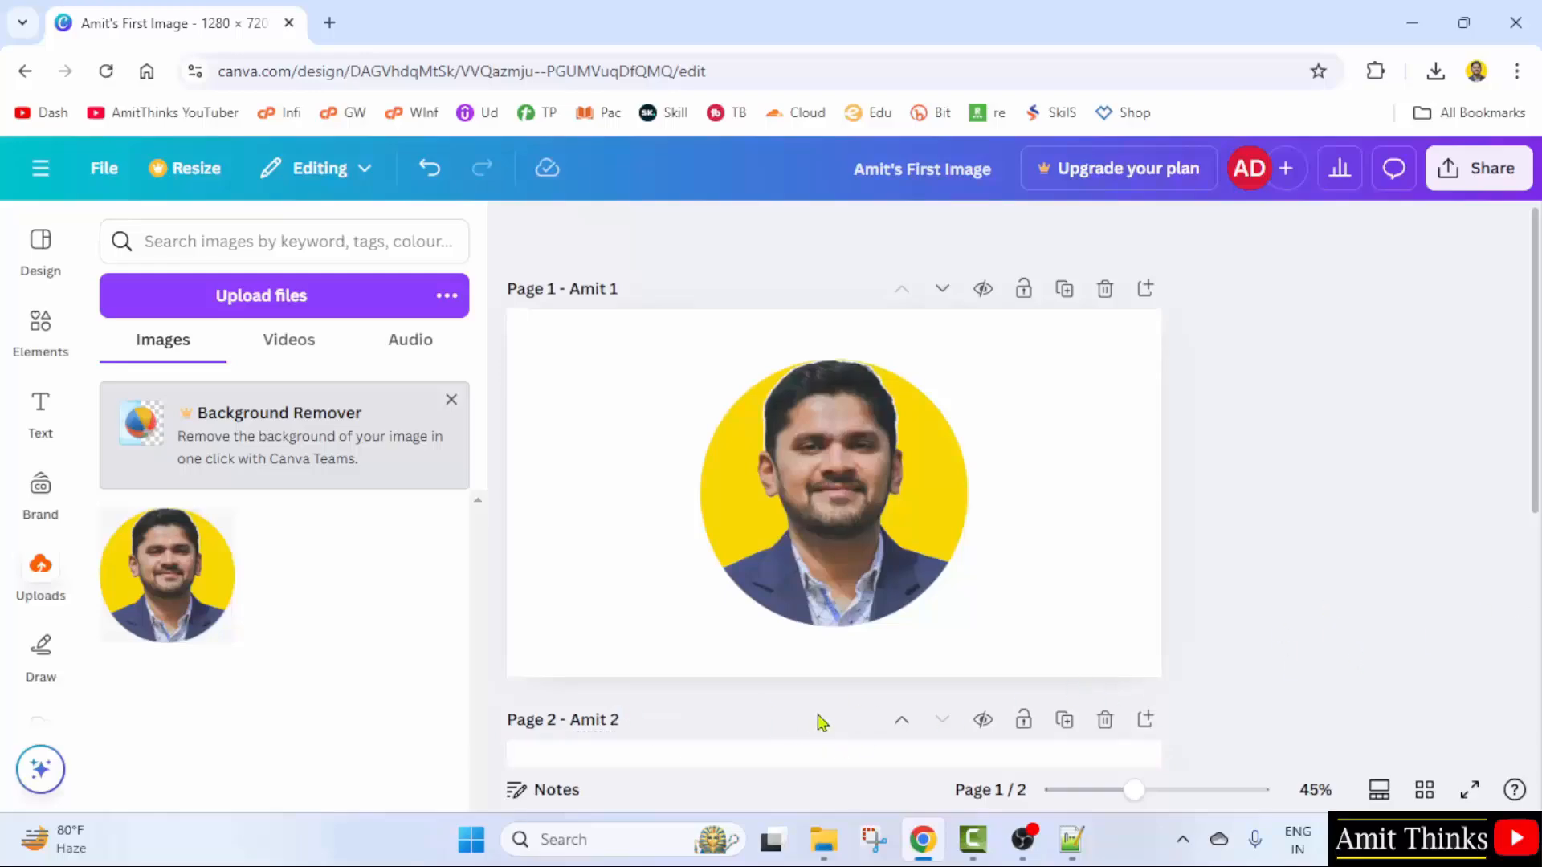
scroll(647, 743, down, 5)
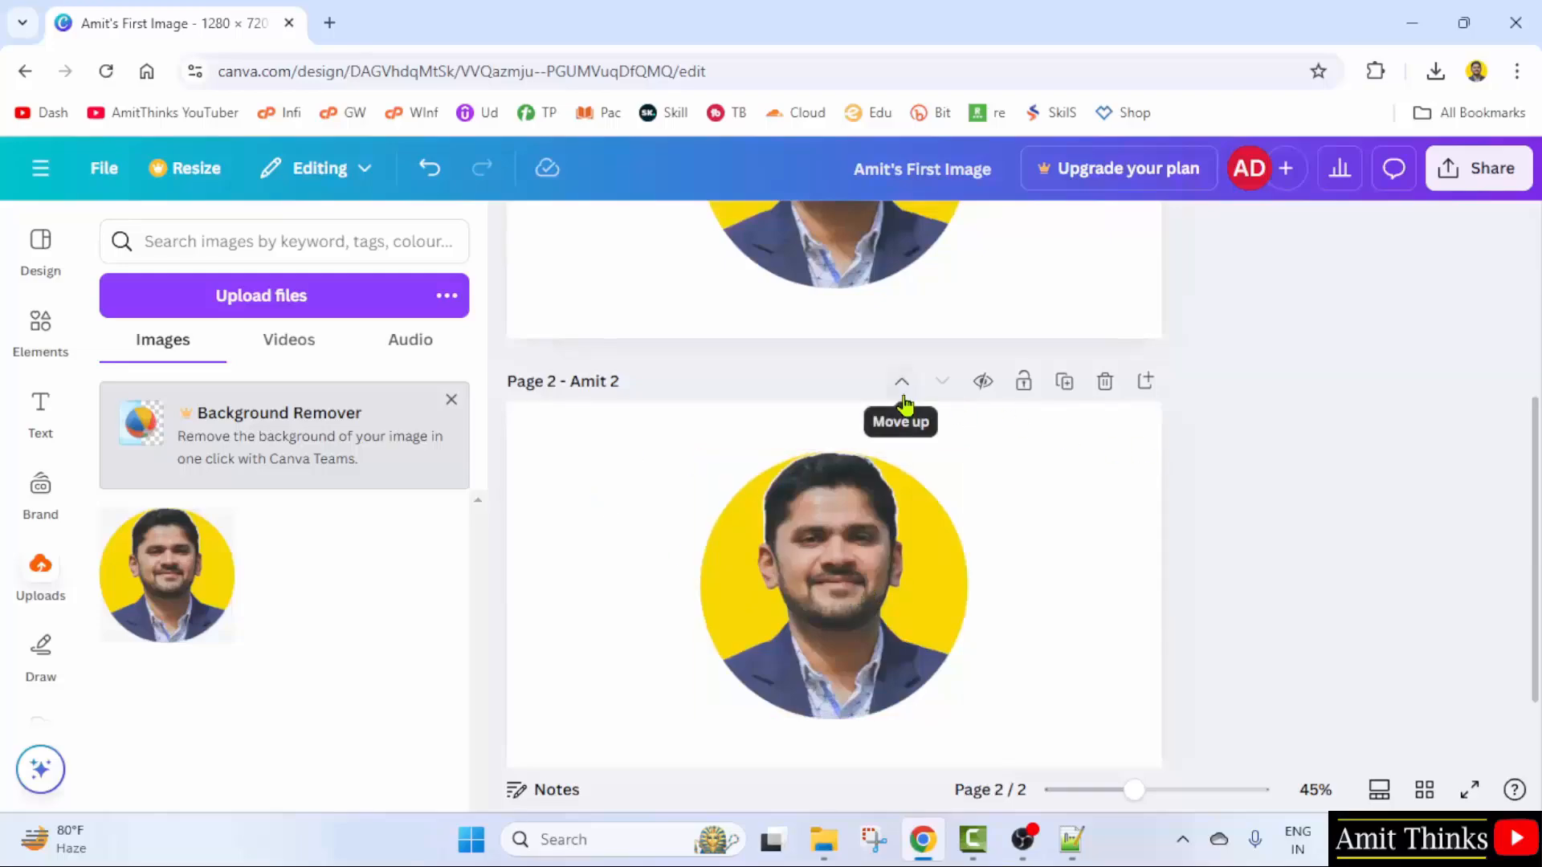
- Shrink the page 2 portrait to a small circle centred on the page
click(841, 623)
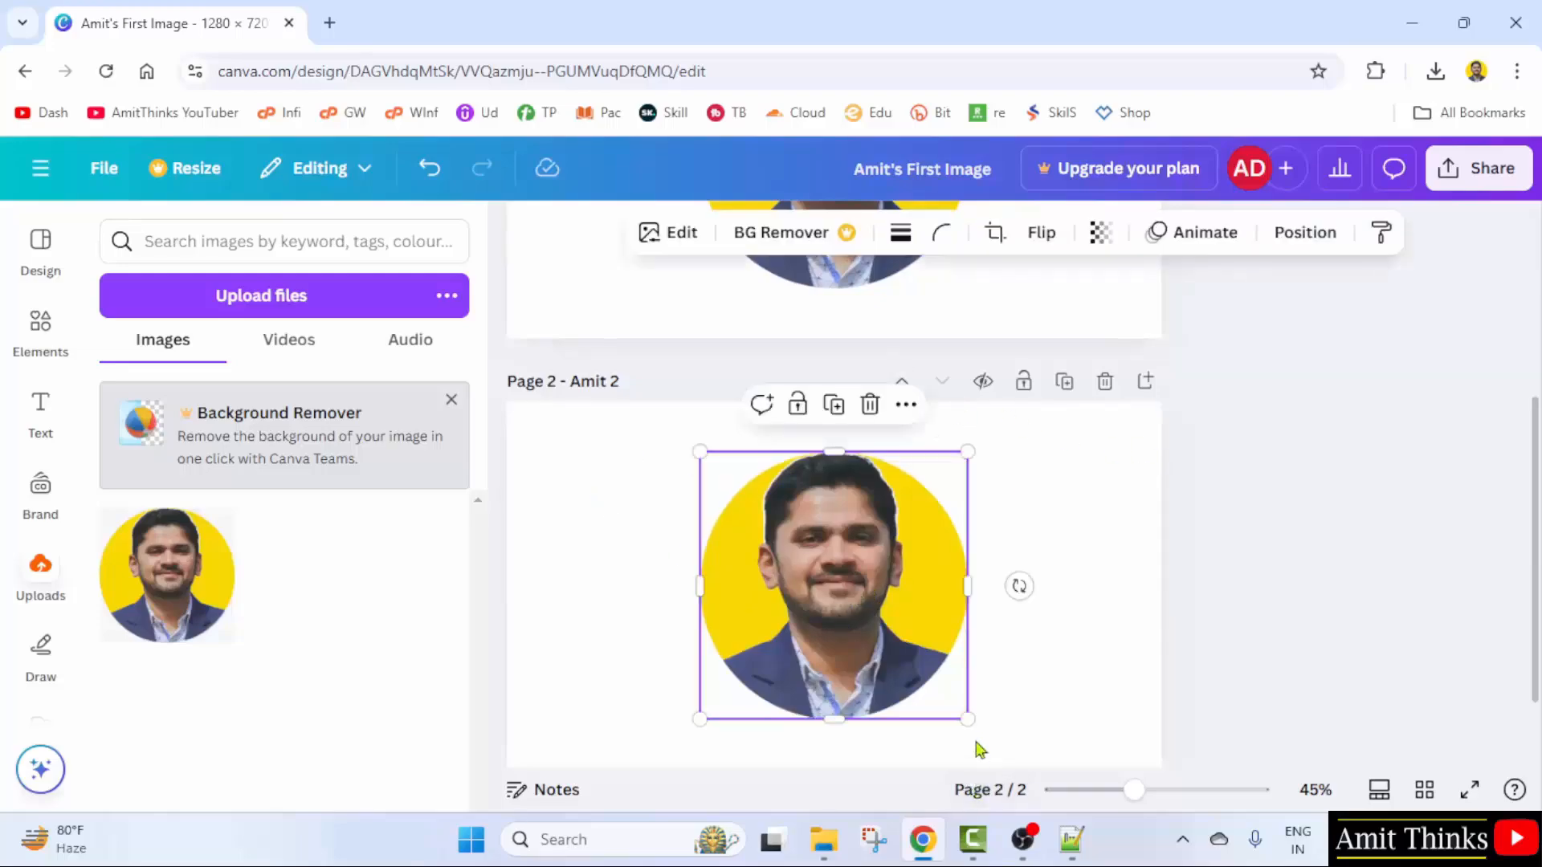
drag(966, 718, 825, 577)
drag(771, 514, 843, 578)
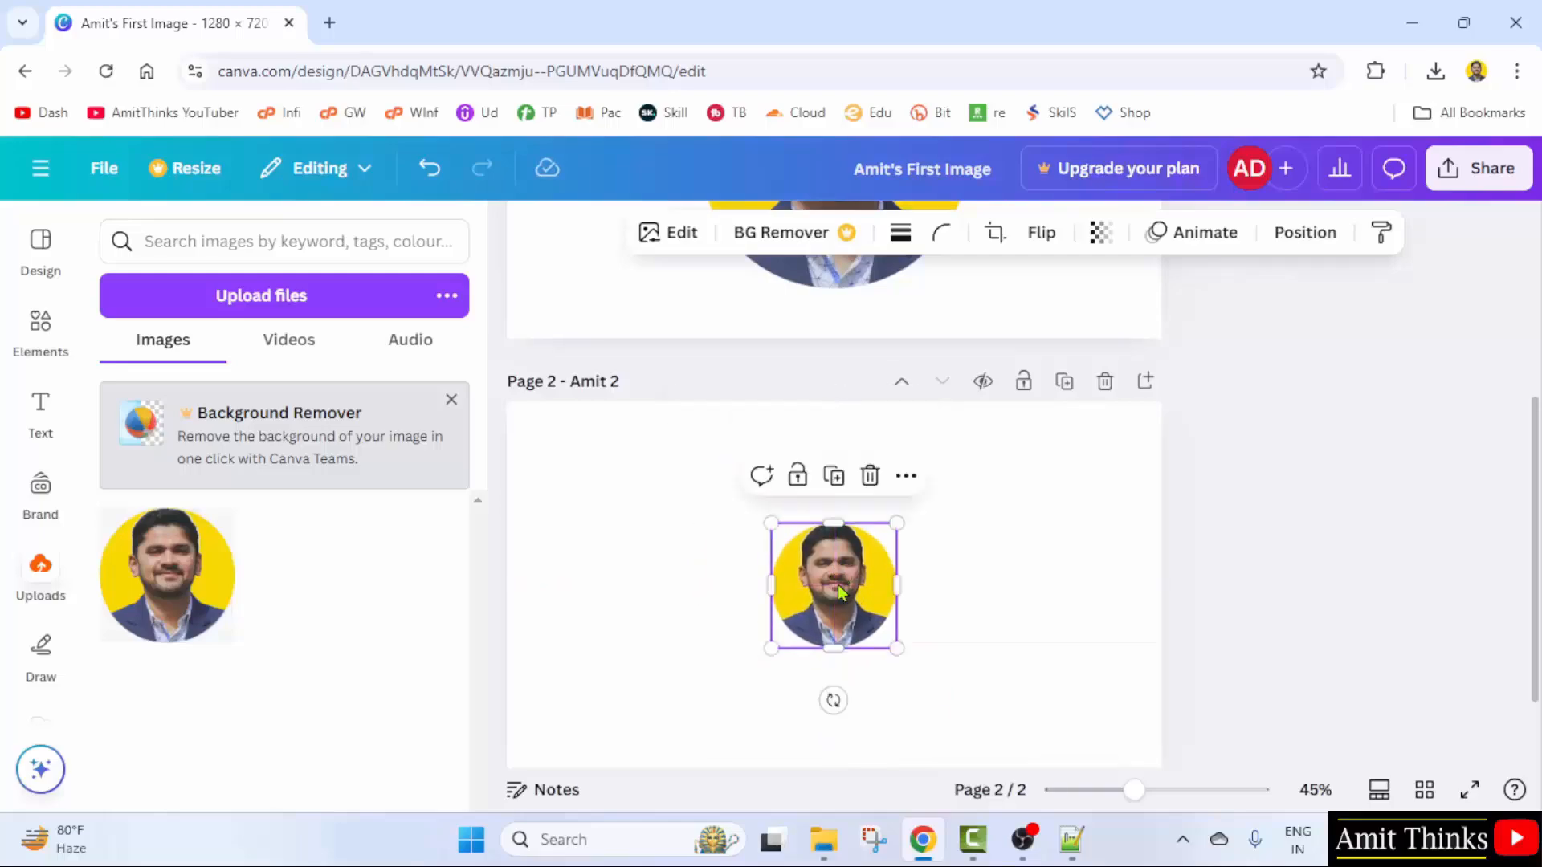
- Move page 2 ahead of page 1, then restore the original page order
click(1099, 624)
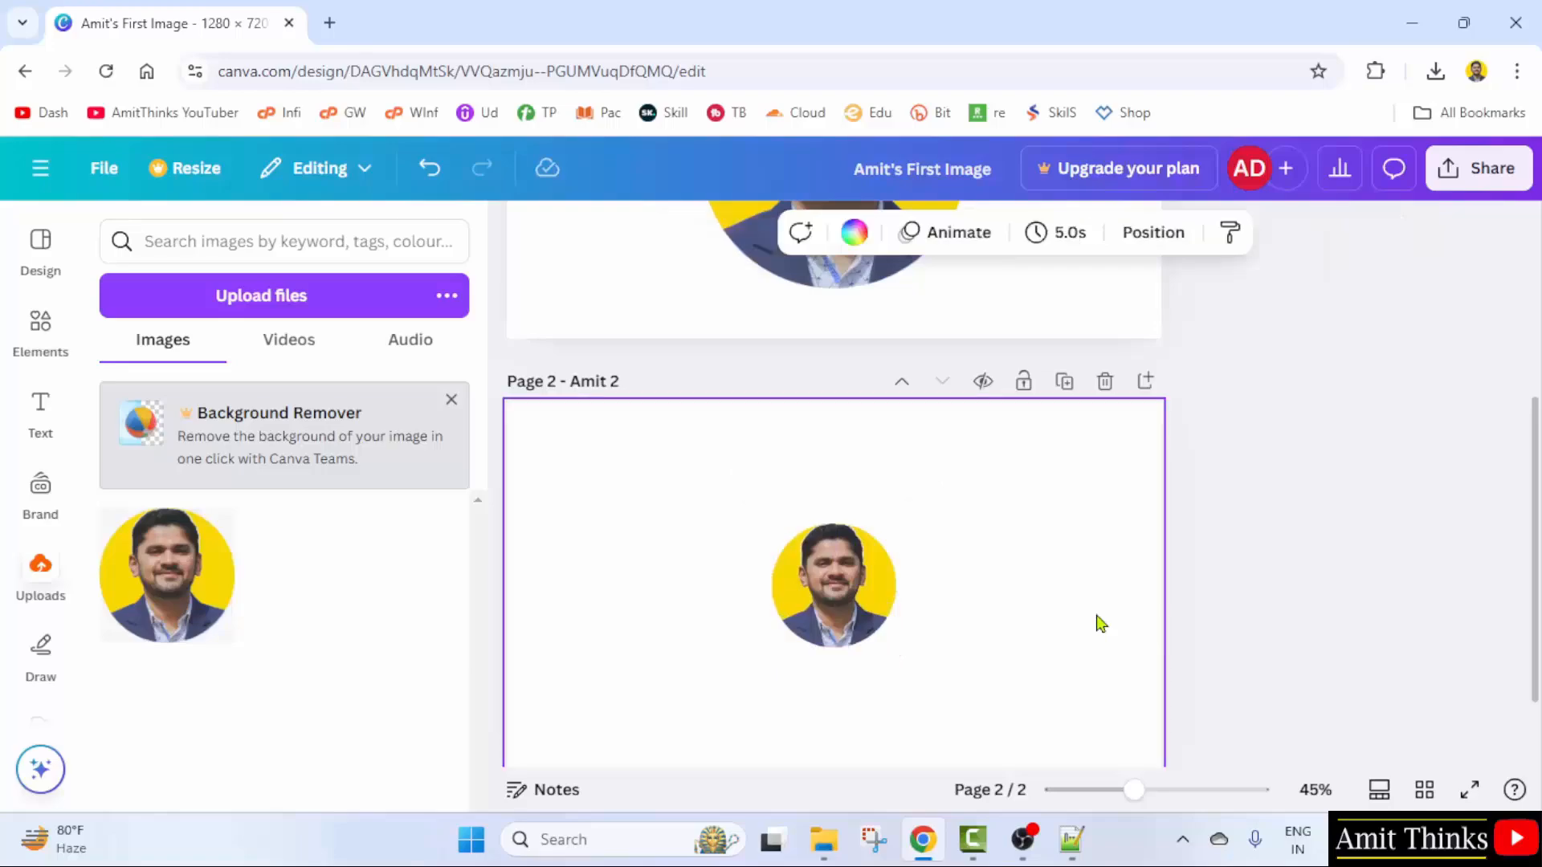
click(901, 388)
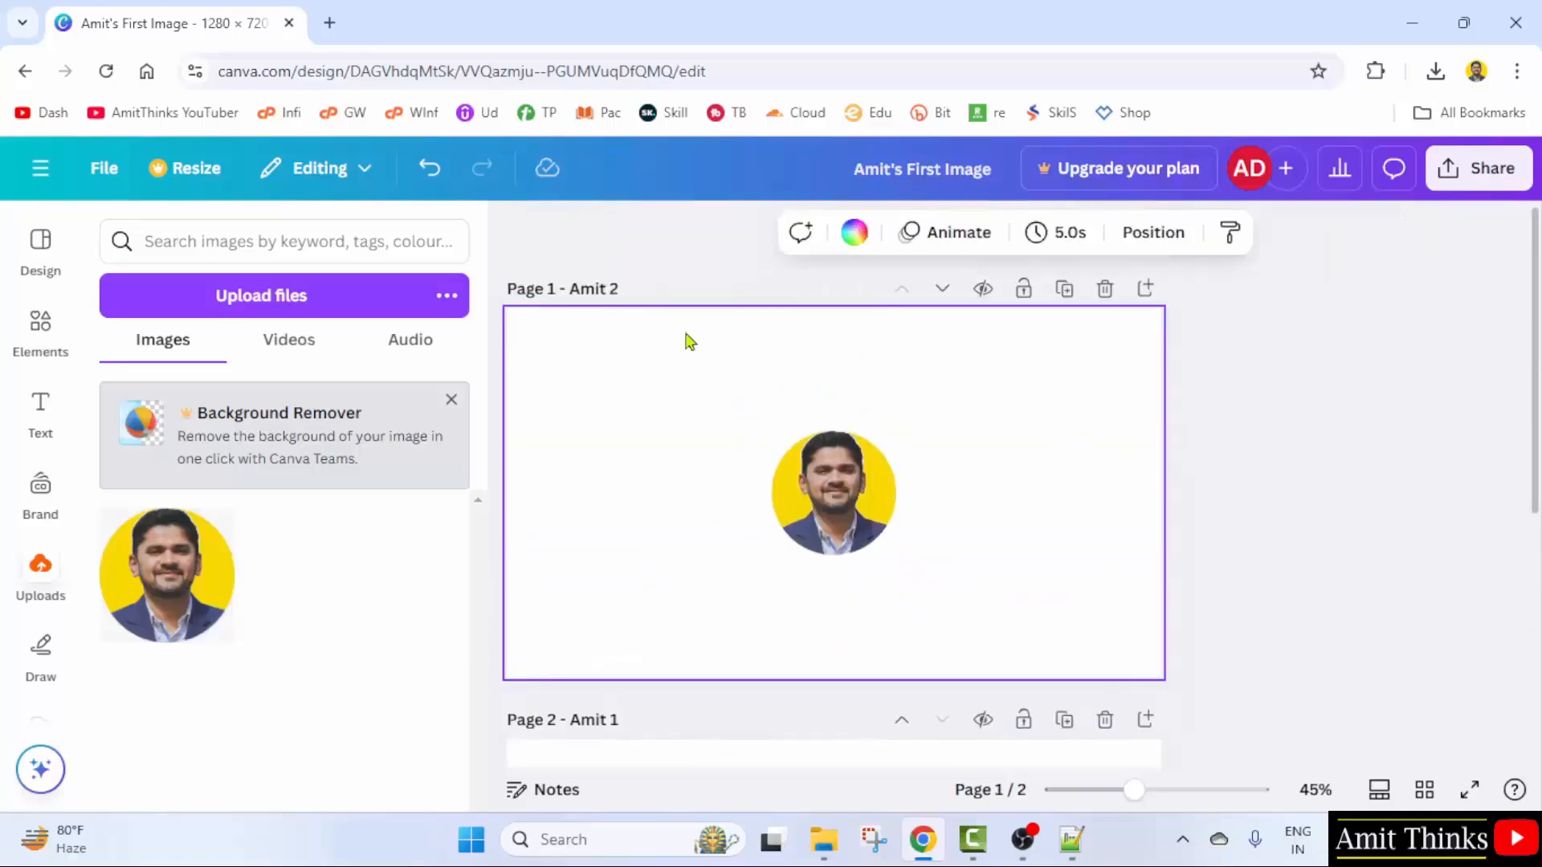
click(942, 289)
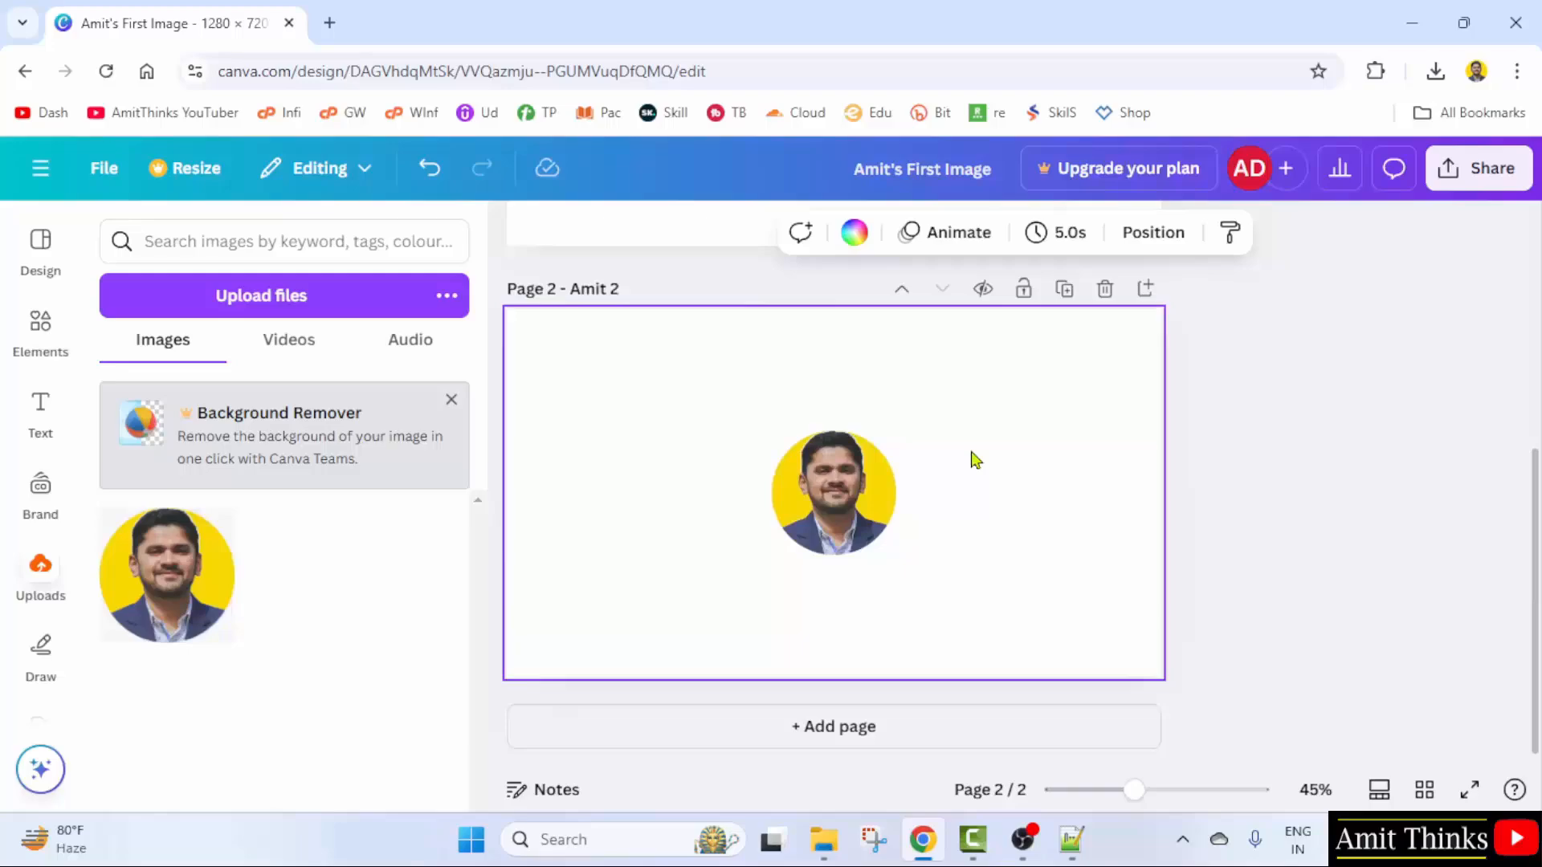
scroll(1219, 458, up, 5)
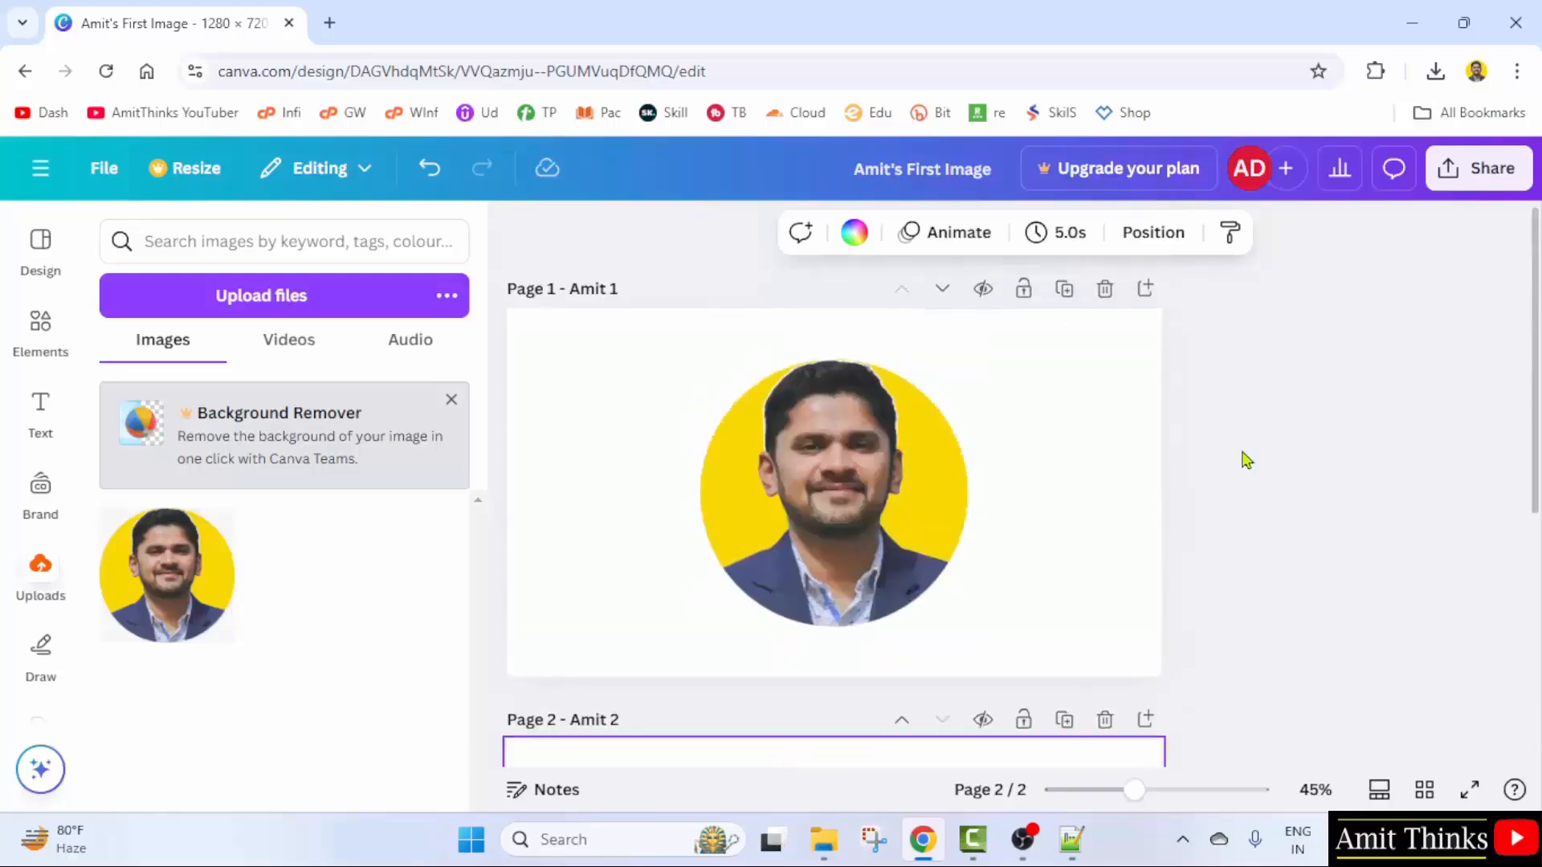
click(668, 288)
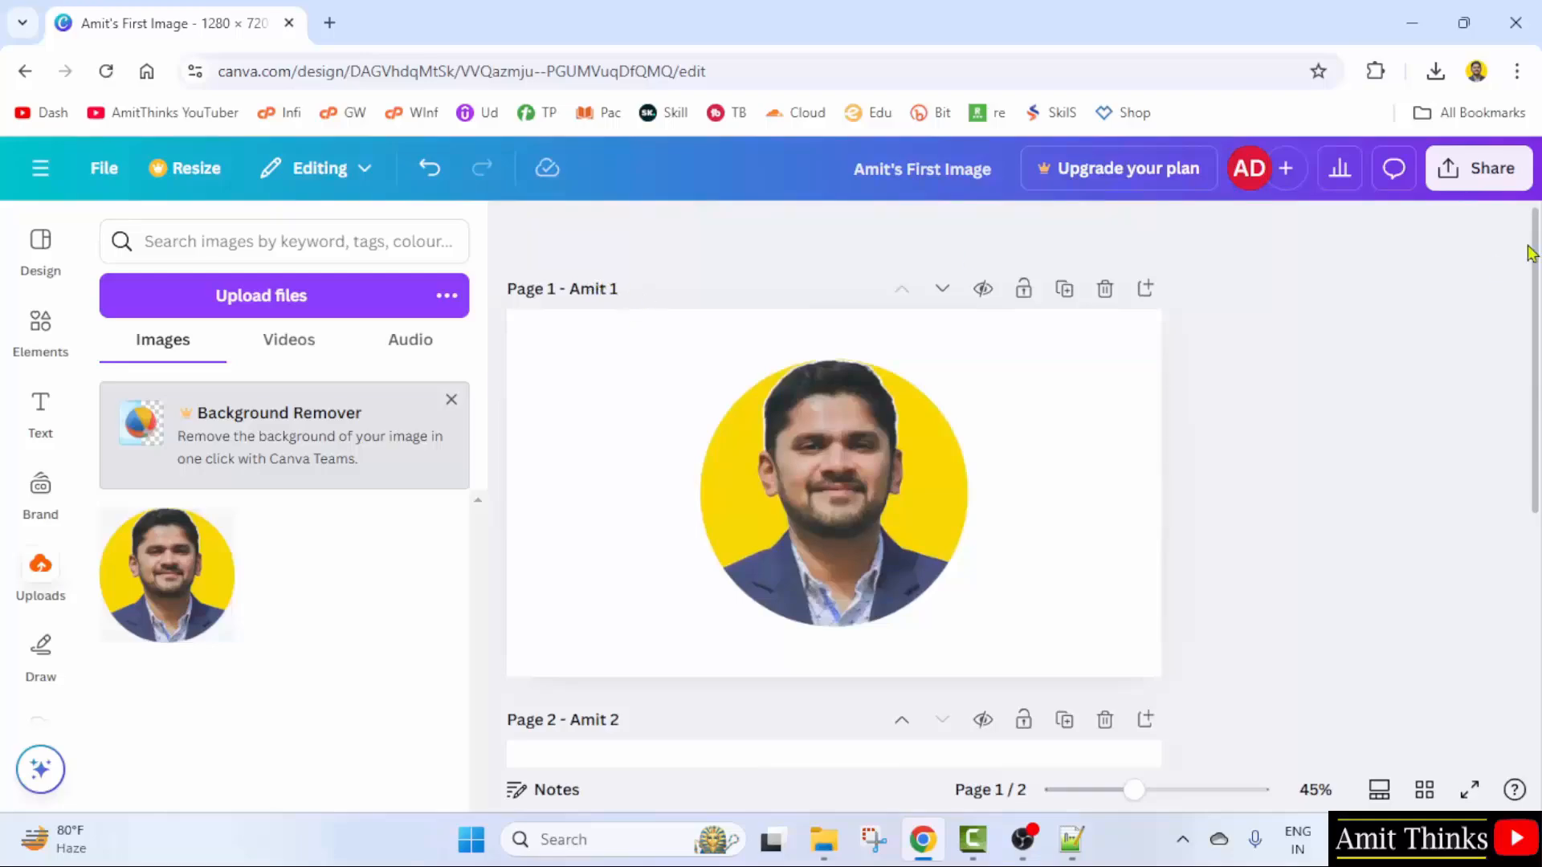
- Download only page 1 of the design as a PNG file
click(1455, 185)
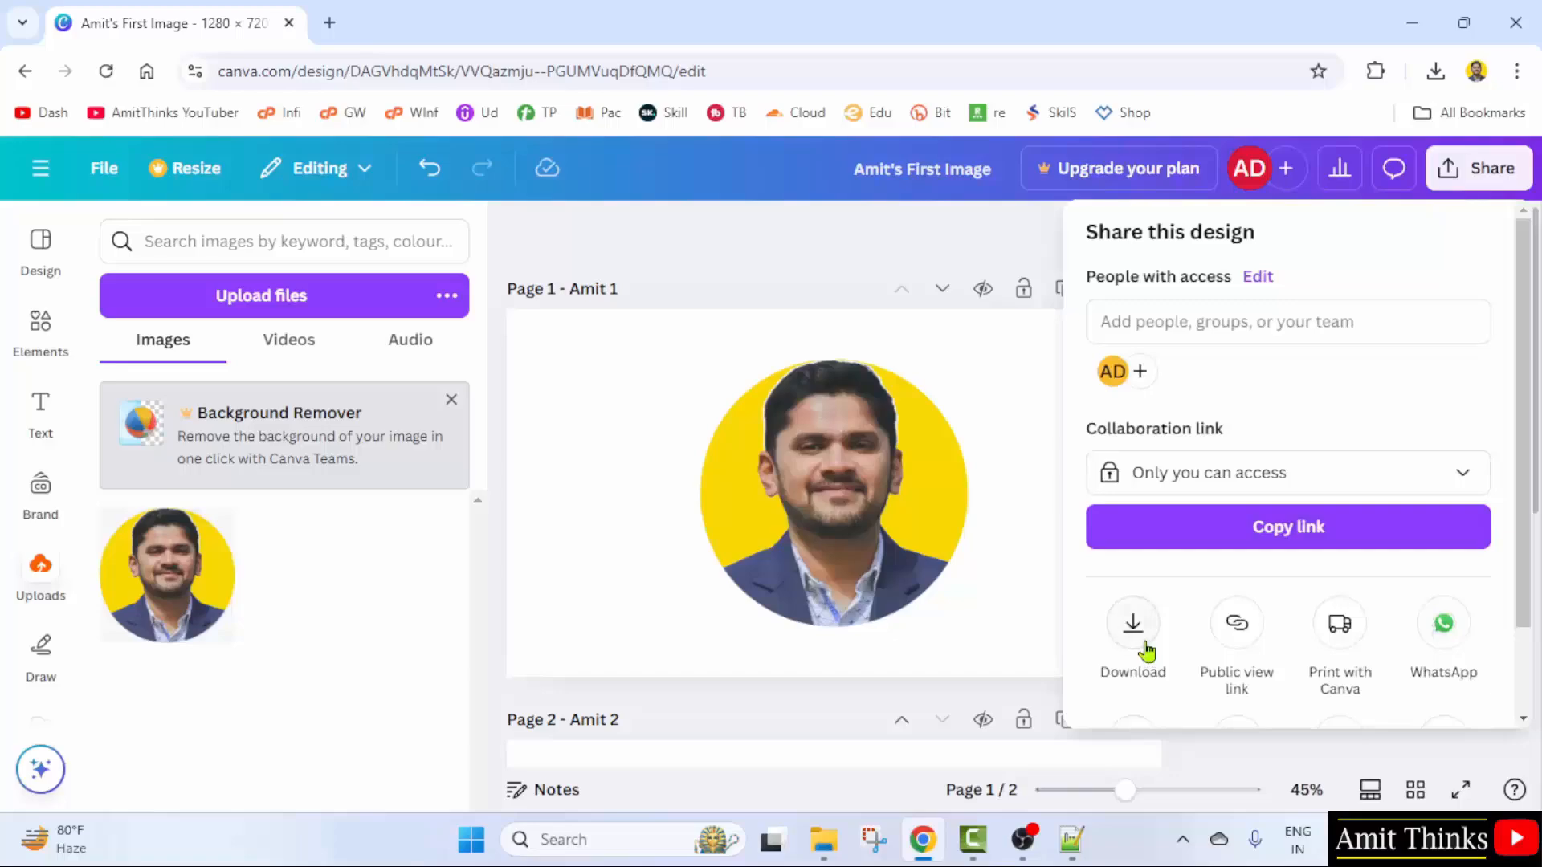
click(1146, 647)
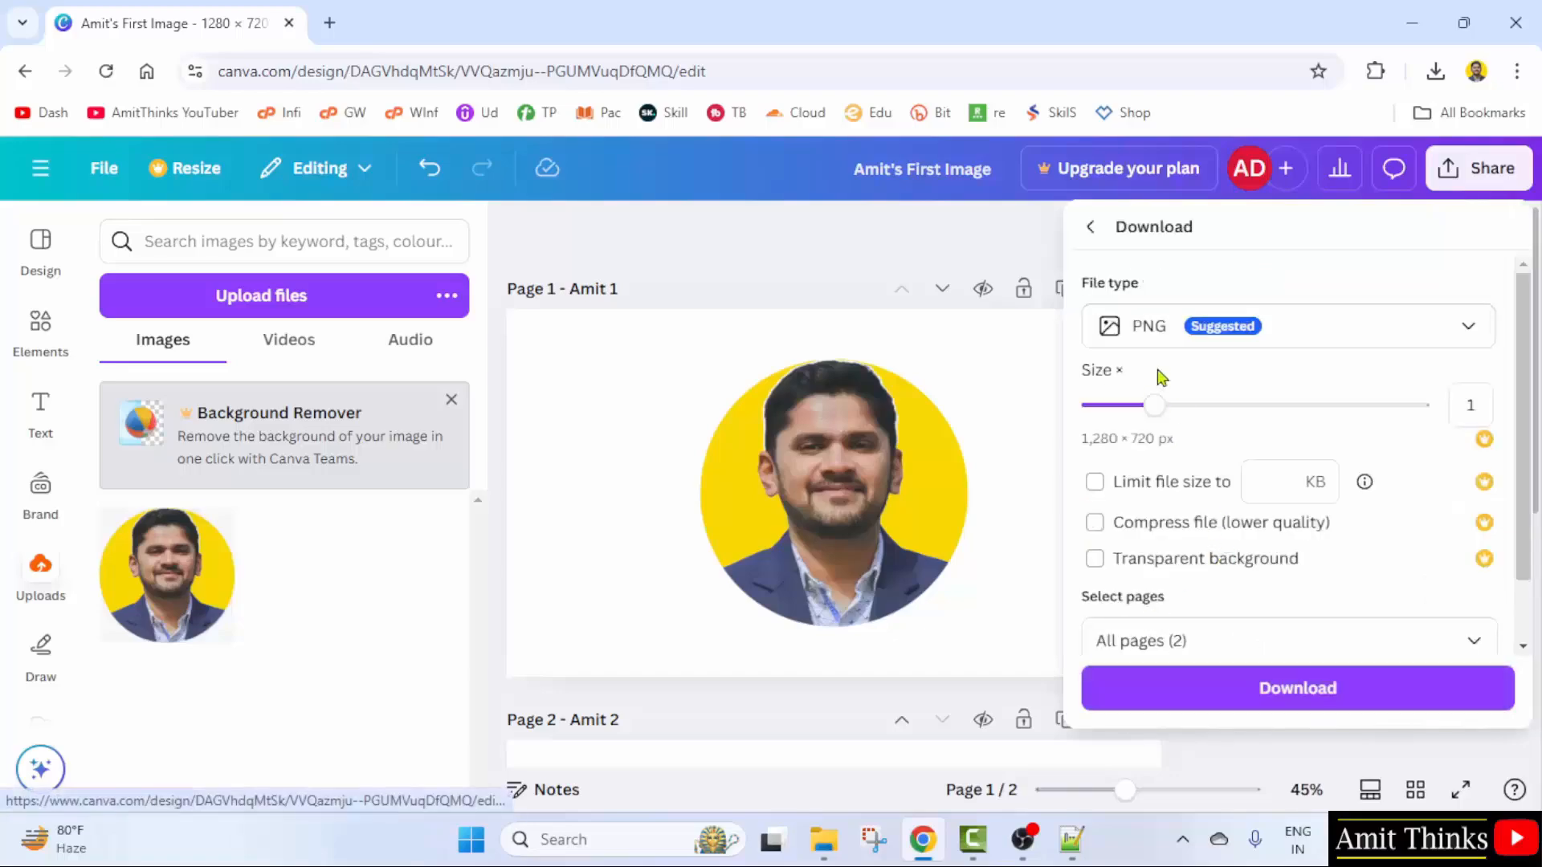
click(1366, 334)
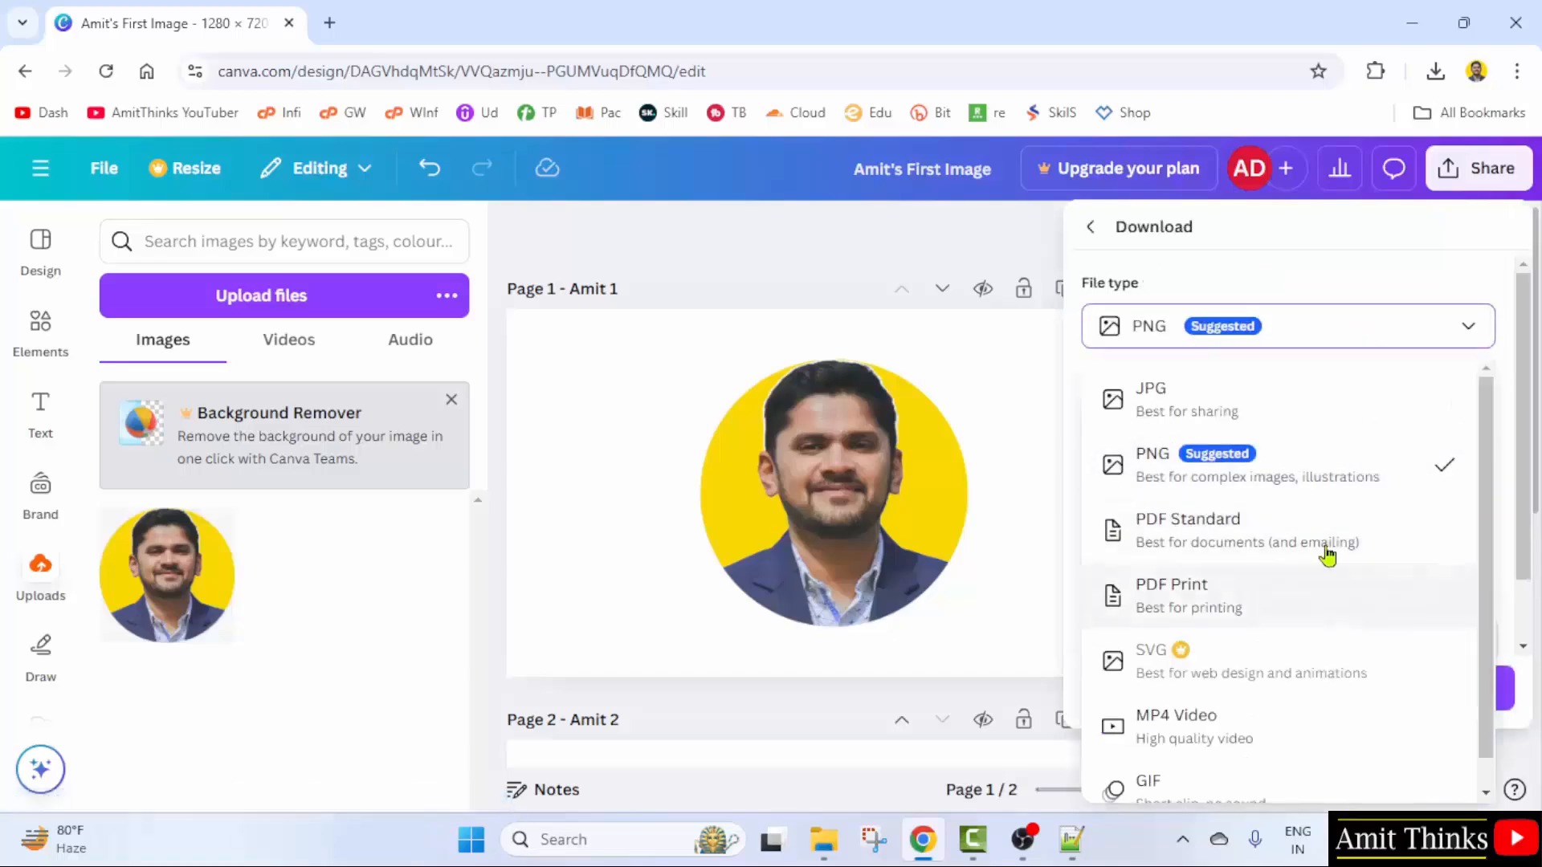
click(1284, 472)
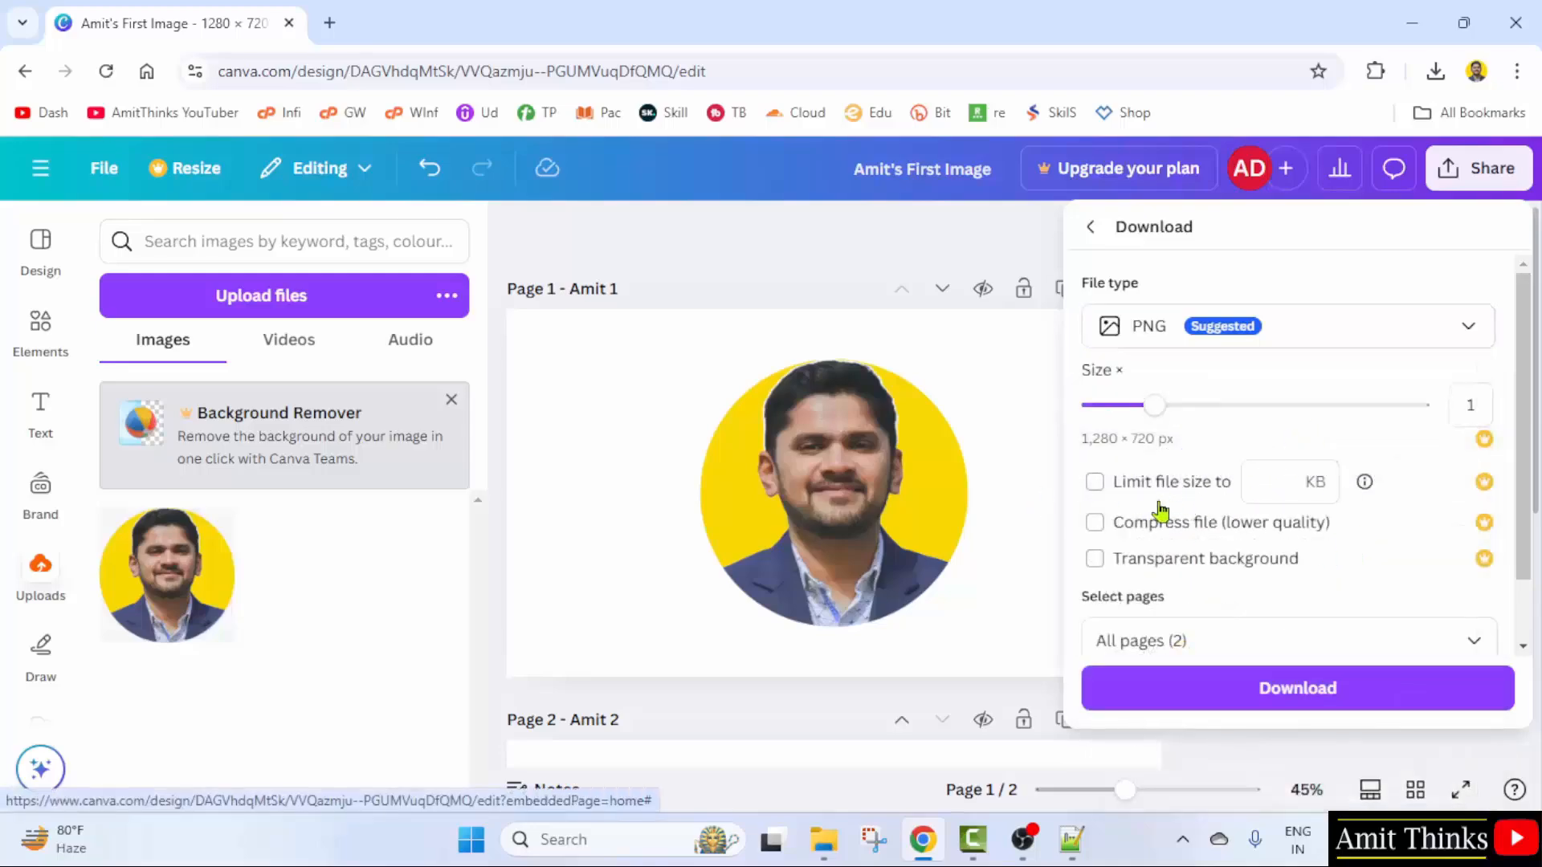
scroll(1305, 555, down, 1)
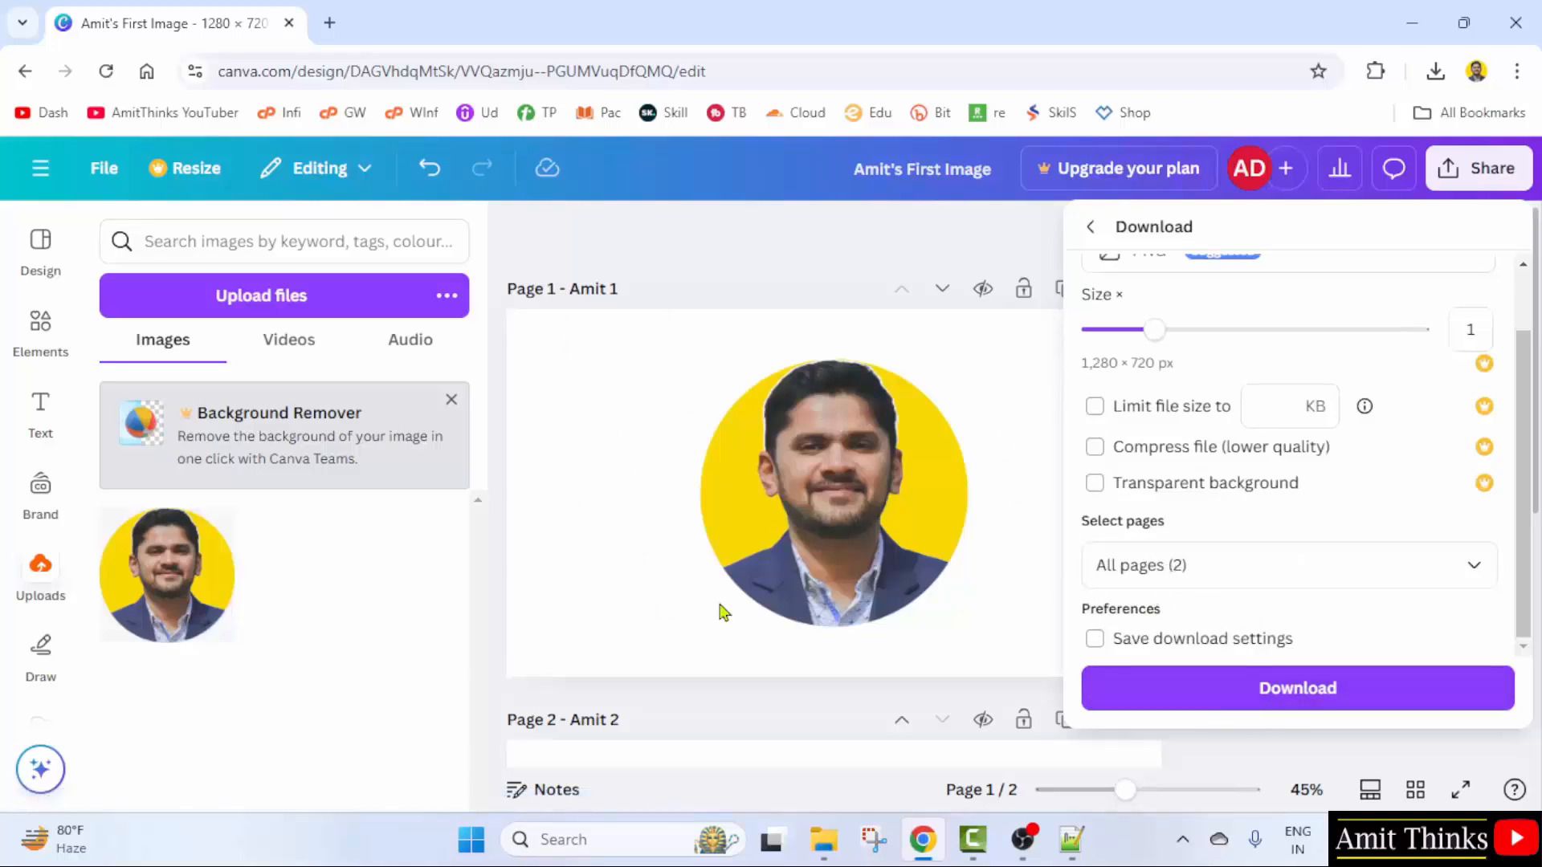
click(1217, 572)
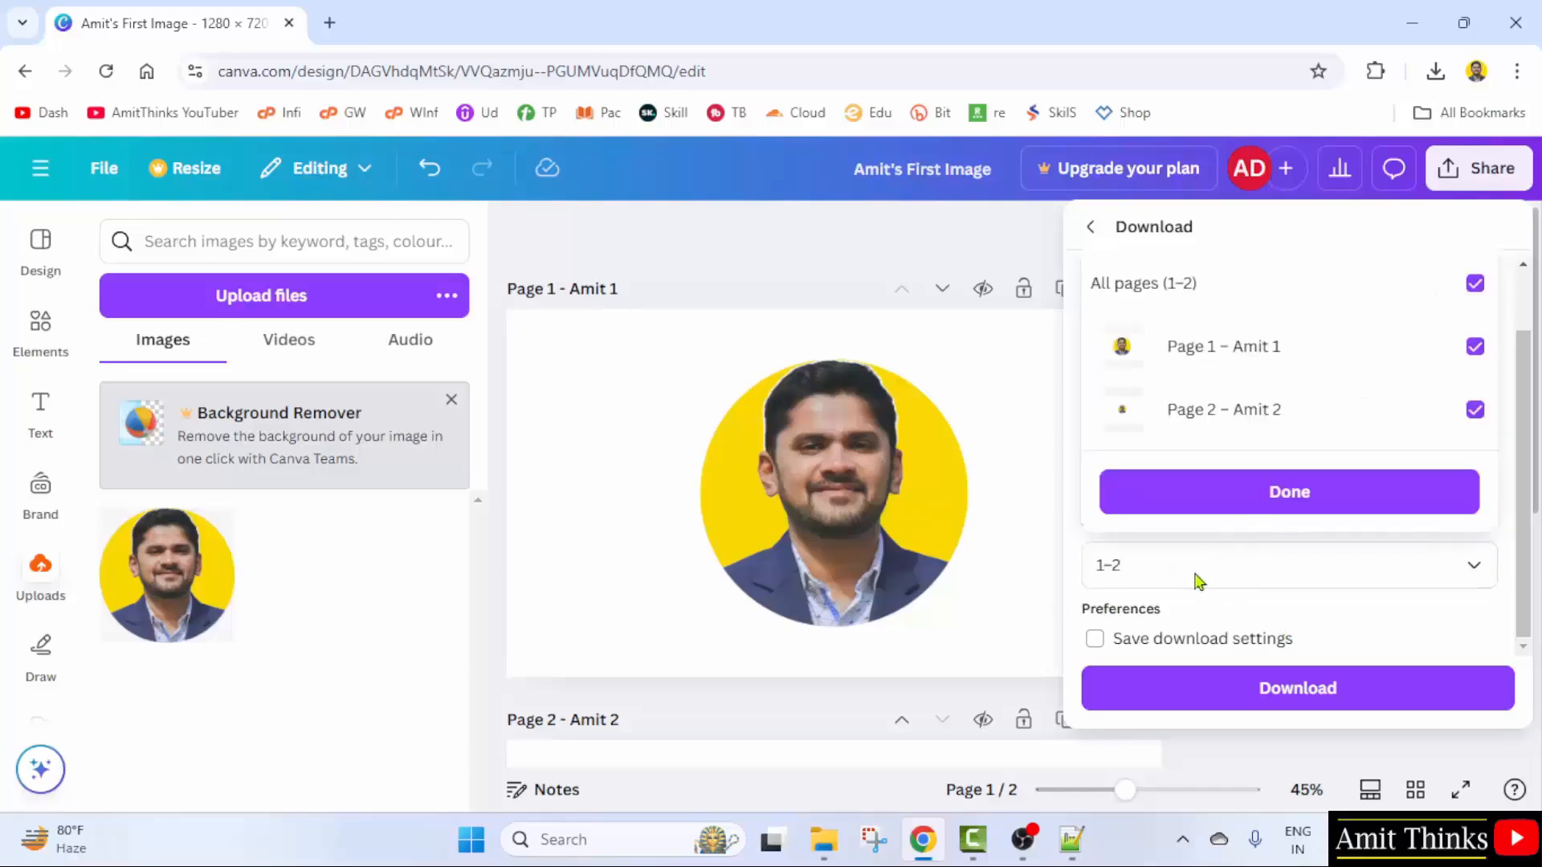
click(1476, 286)
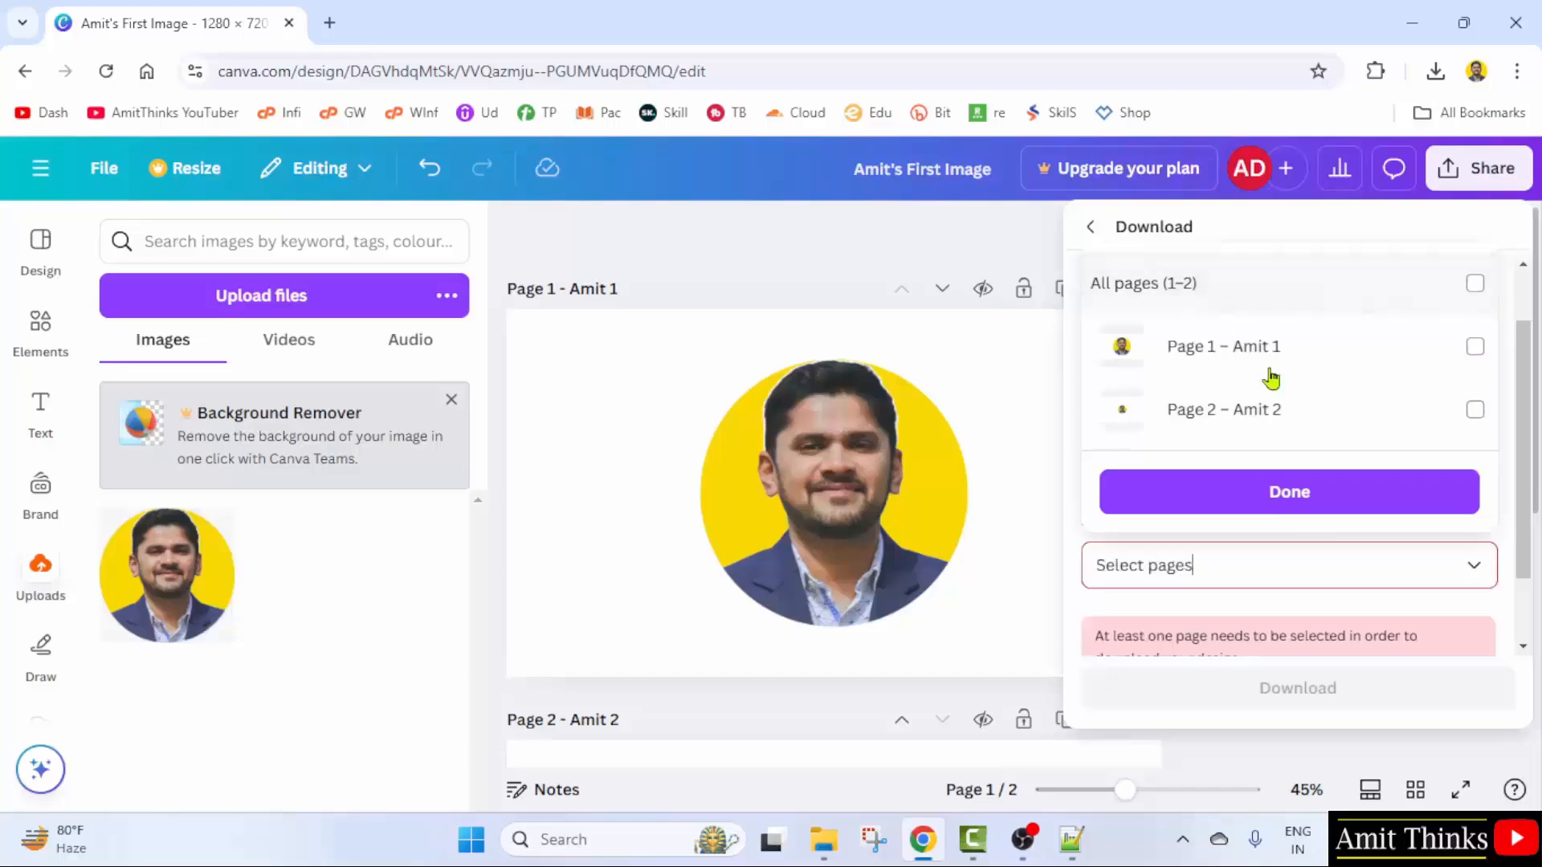
click(1475, 346)
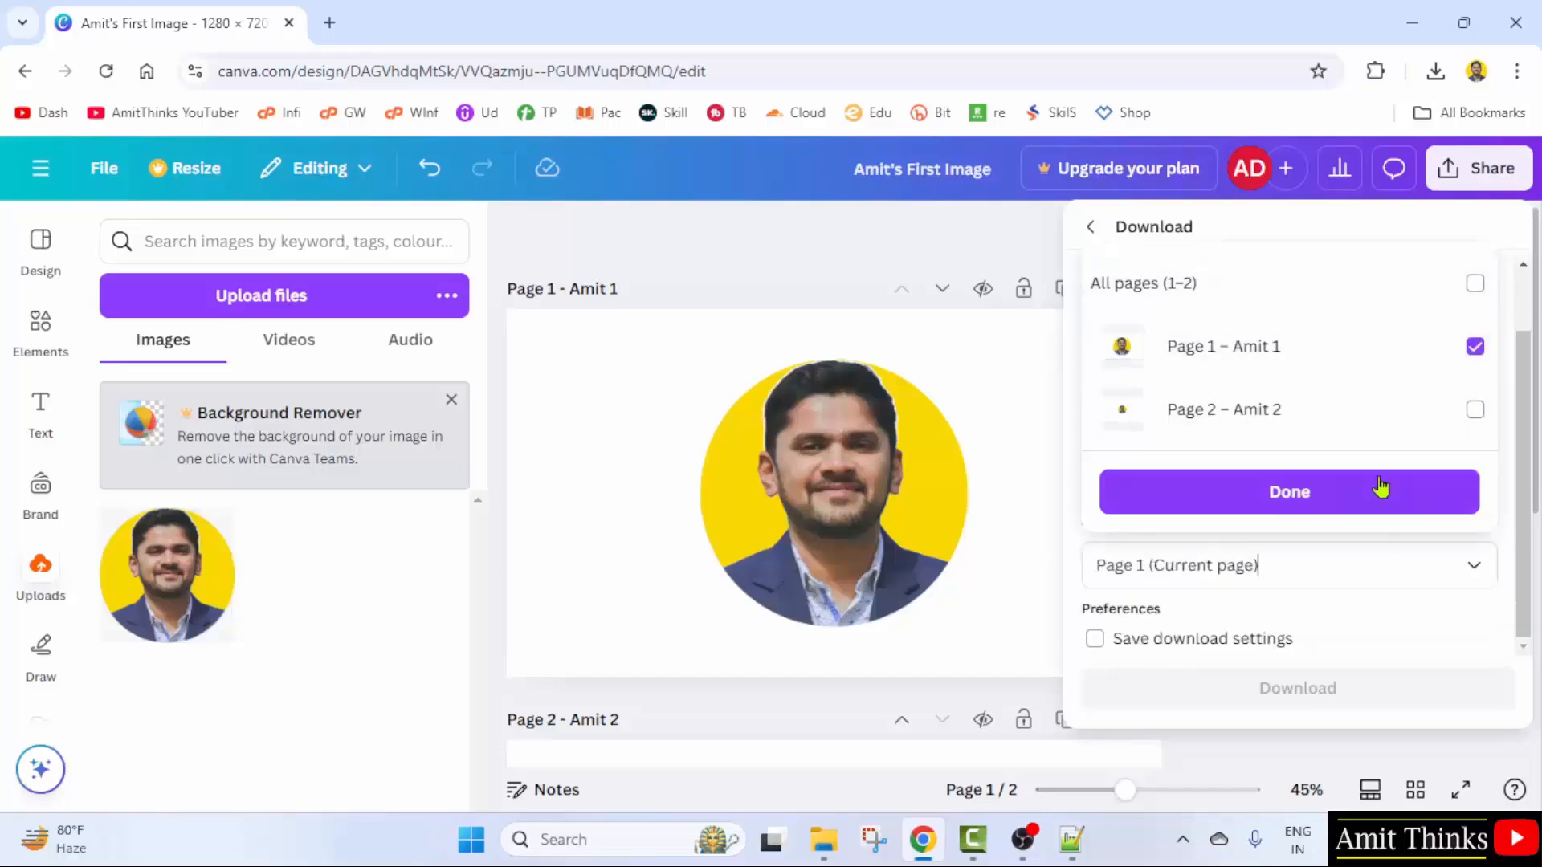
click(1261, 504)
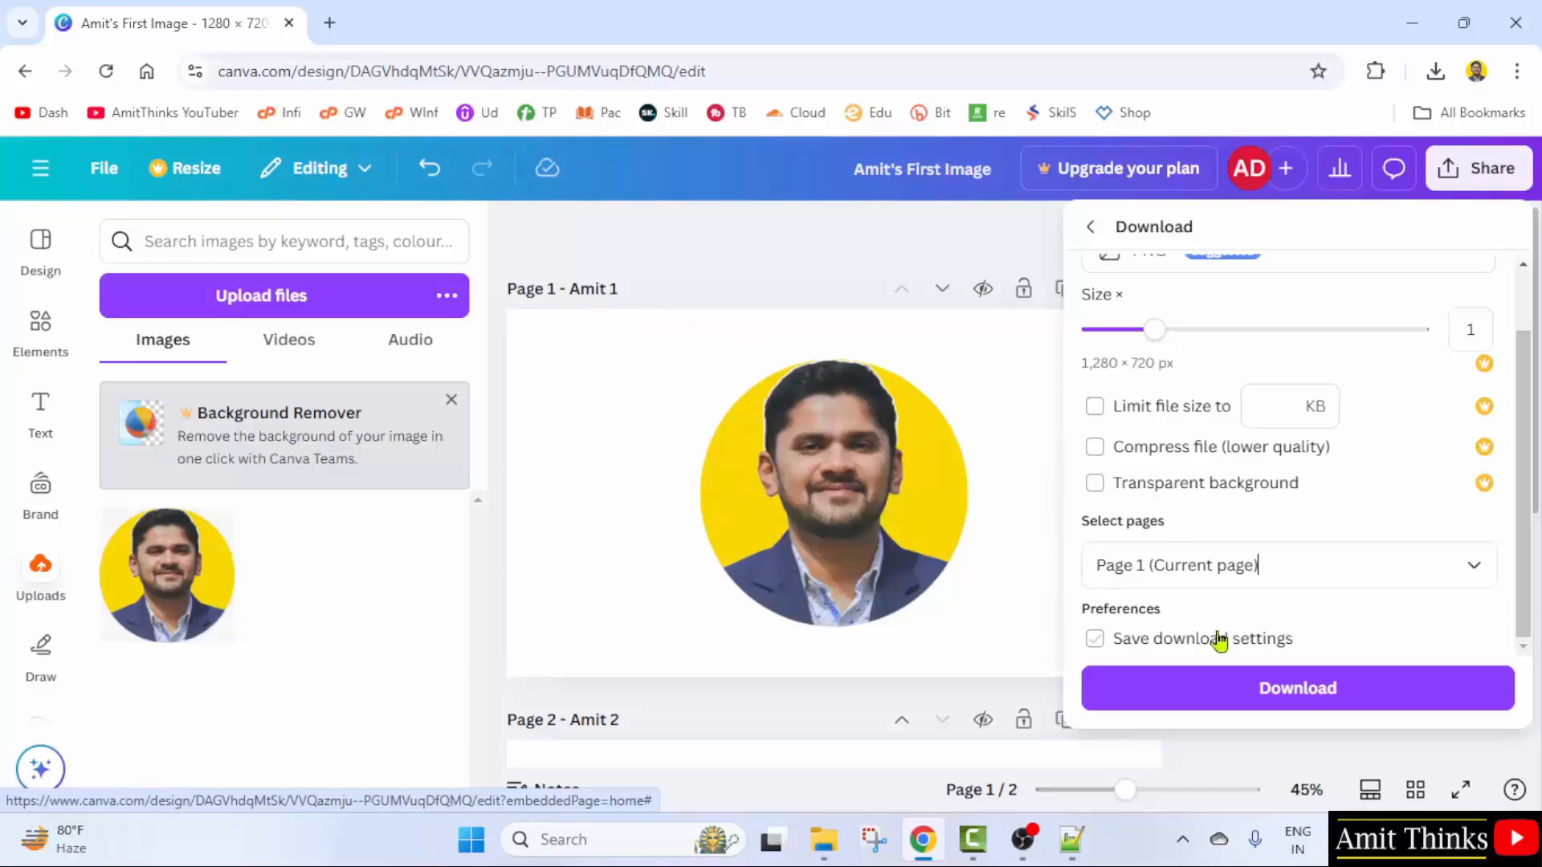
click(1289, 699)
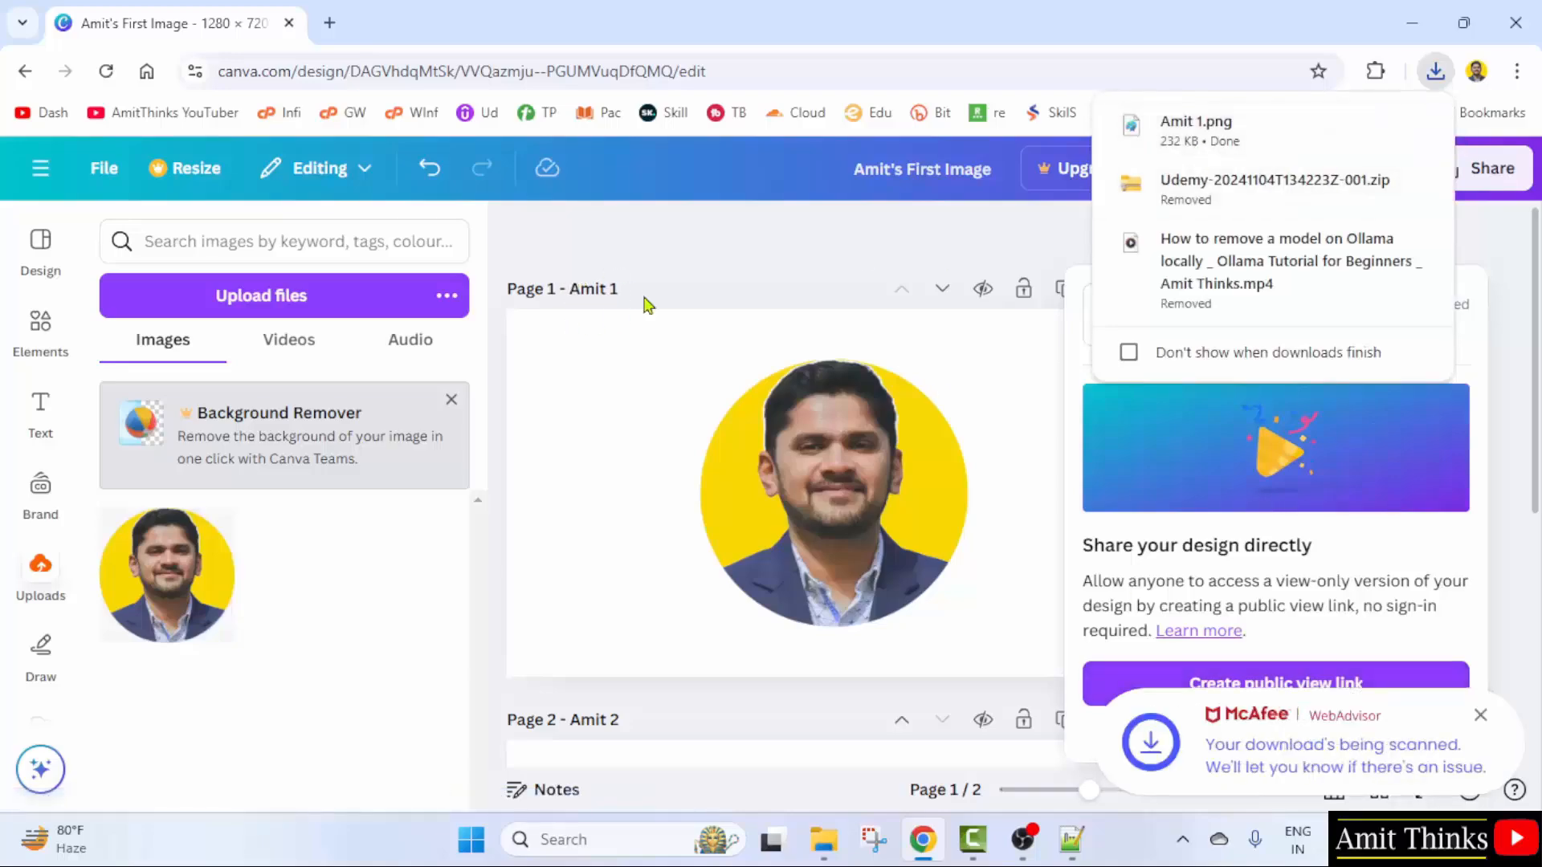
right_click(1218, 140)
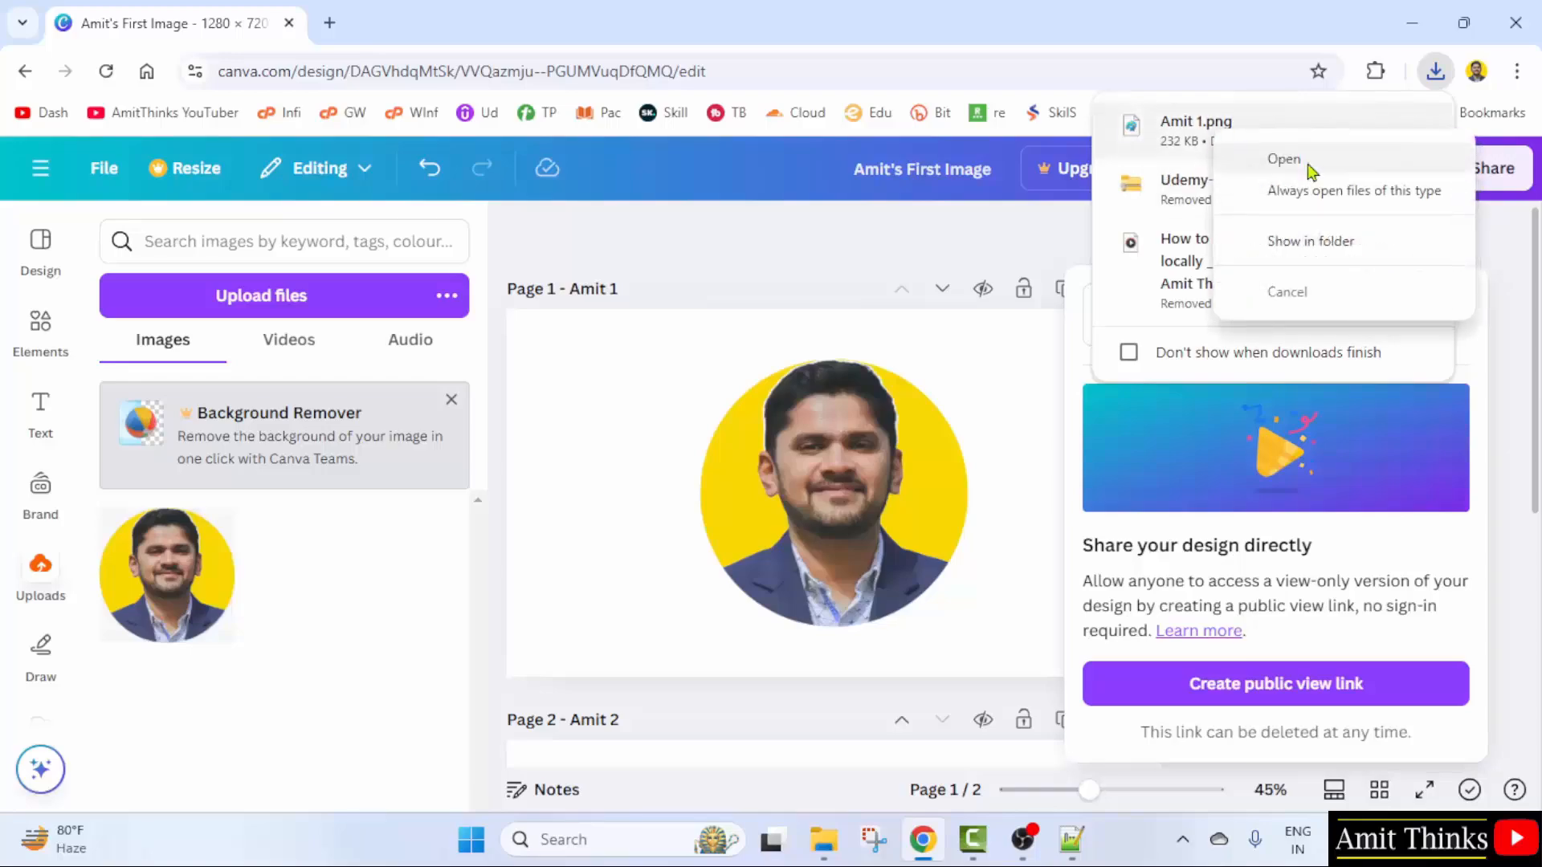
click(1309, 168)
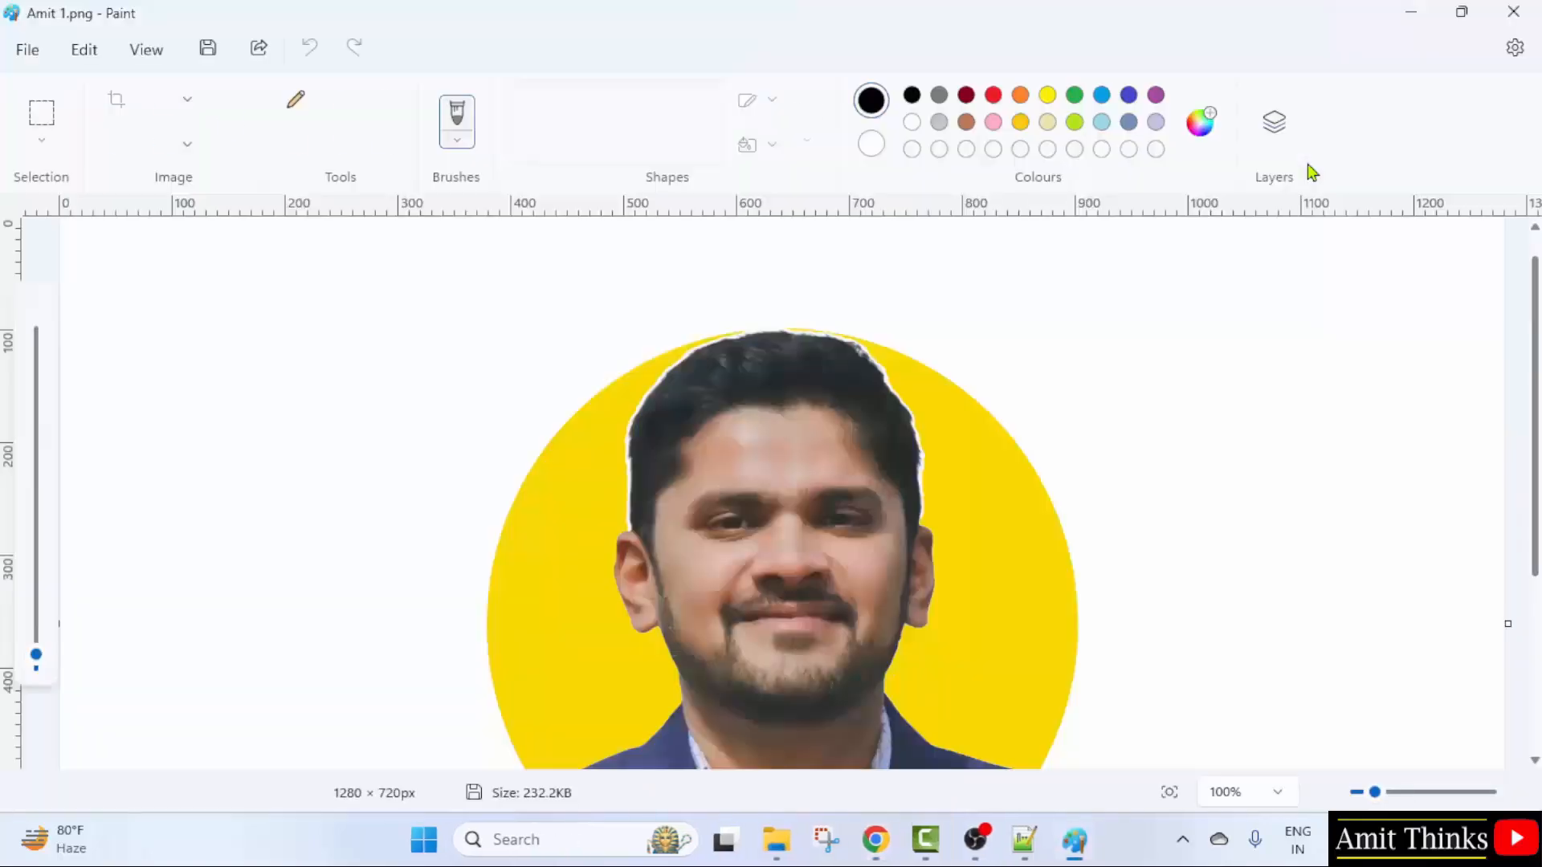
click(1327, 792)
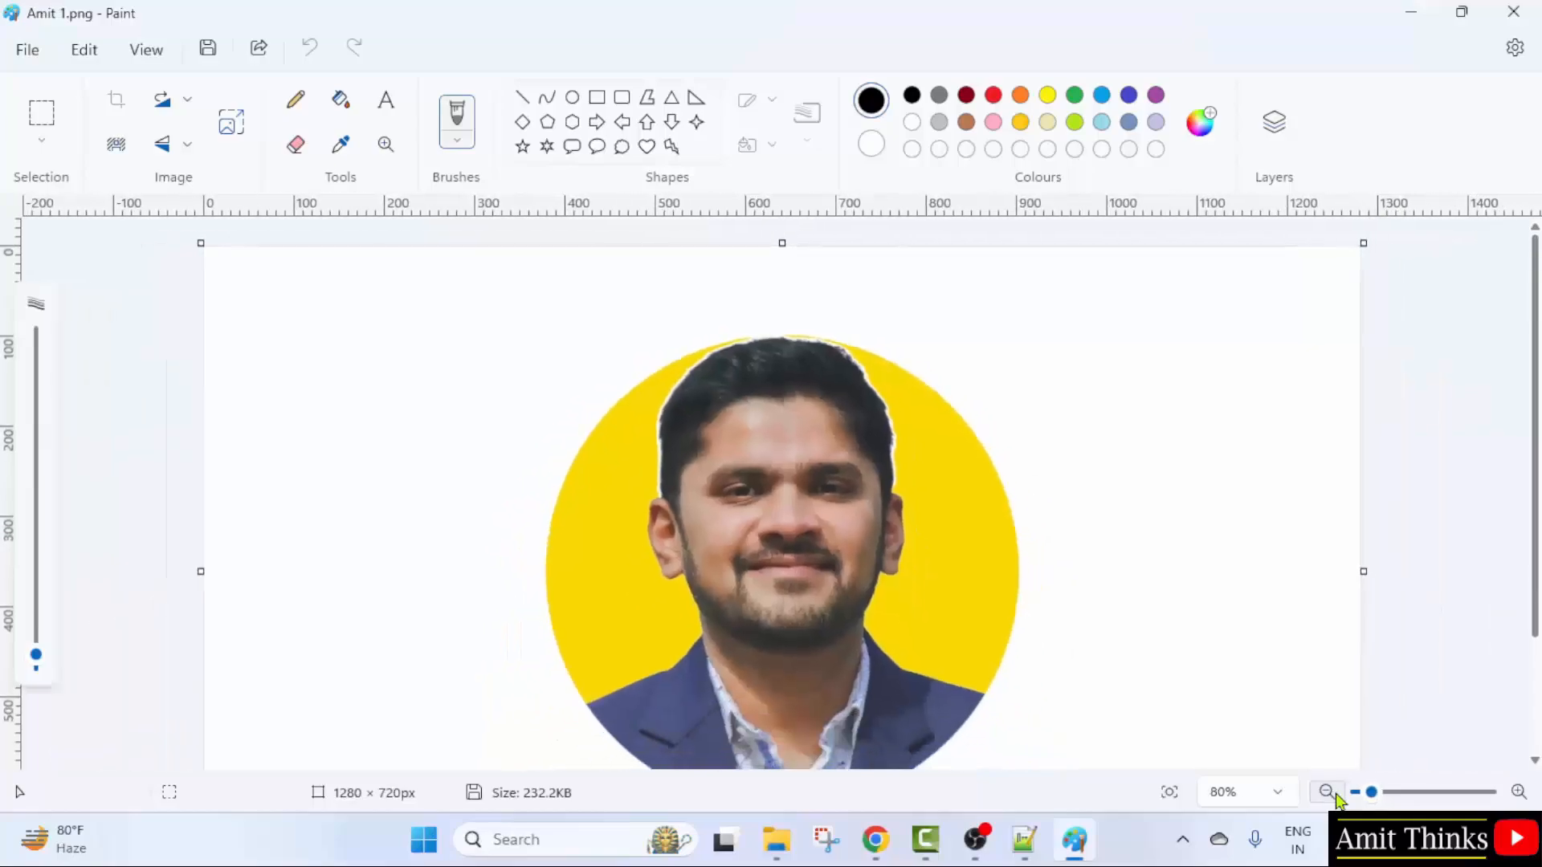
click(1326, 792)
click(1327, 791)
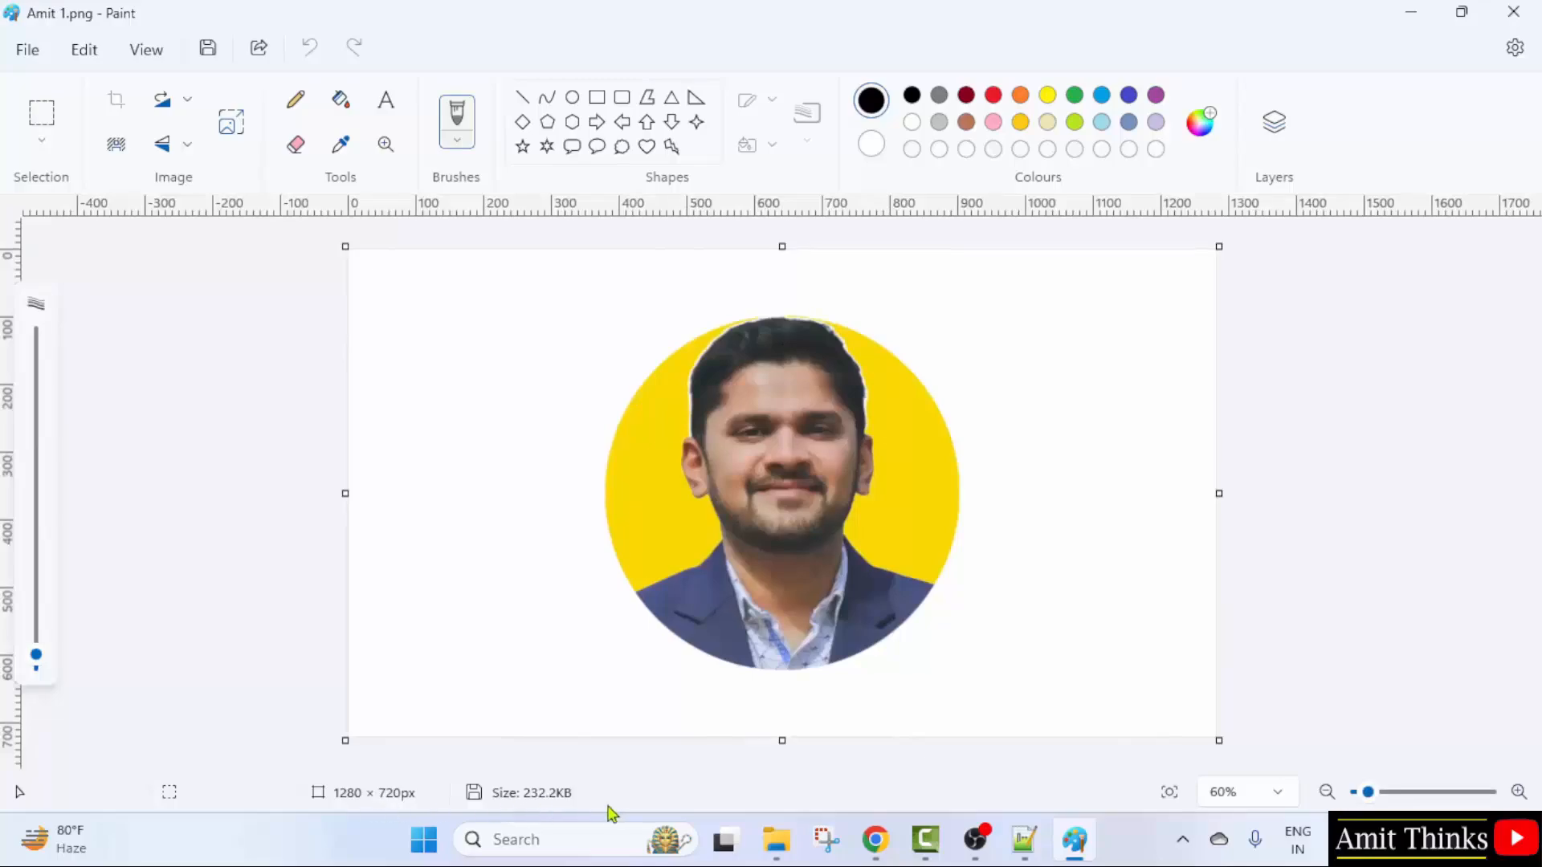
click(1513, 12)
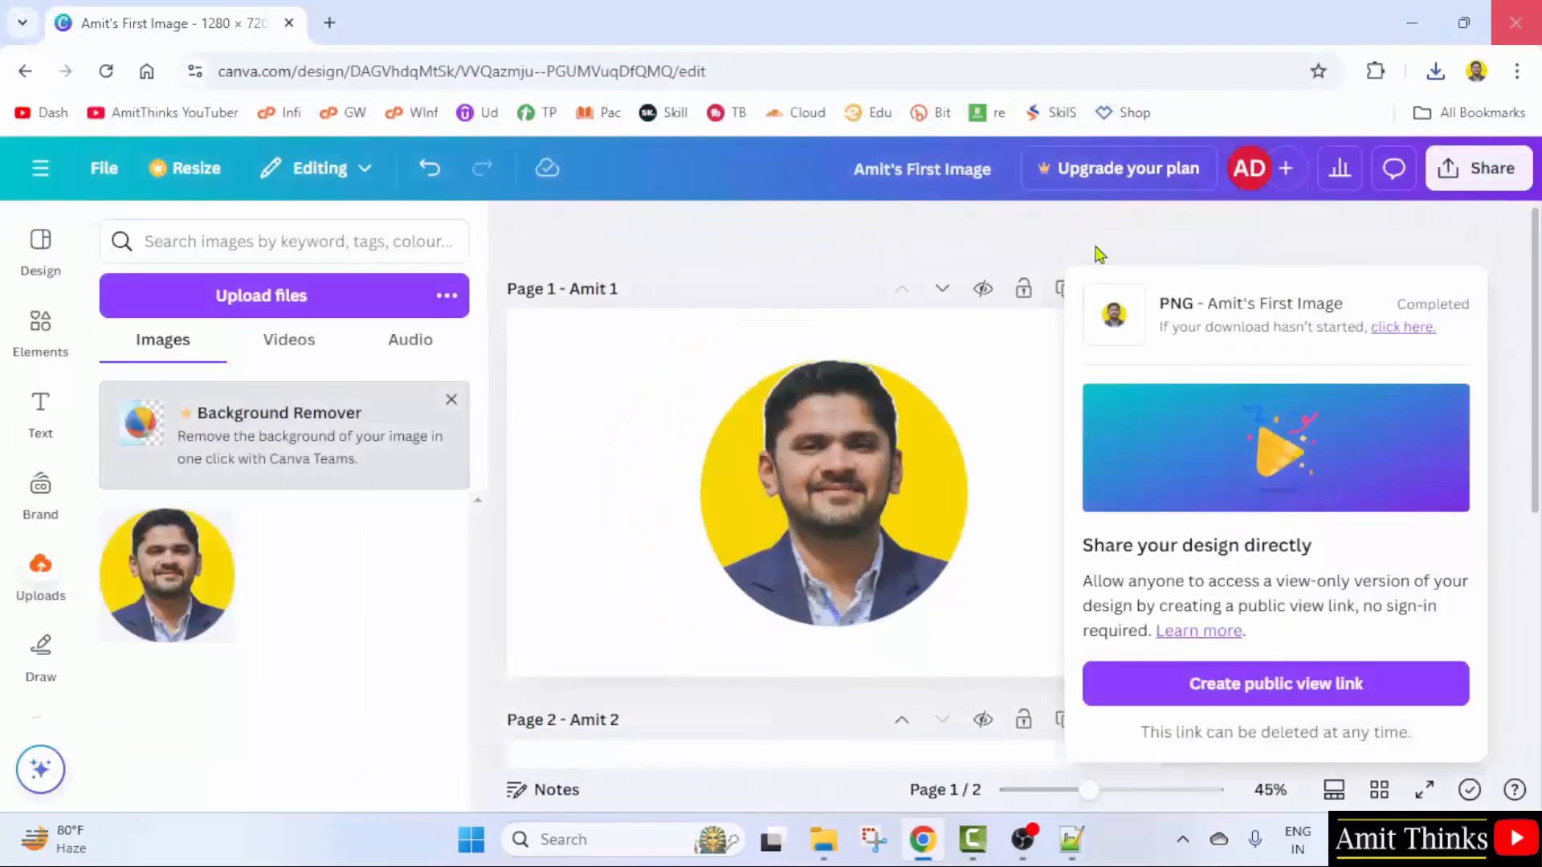
- Dismiss the download-complete panel and return to a refreshed Canva home page
click(777, 281)
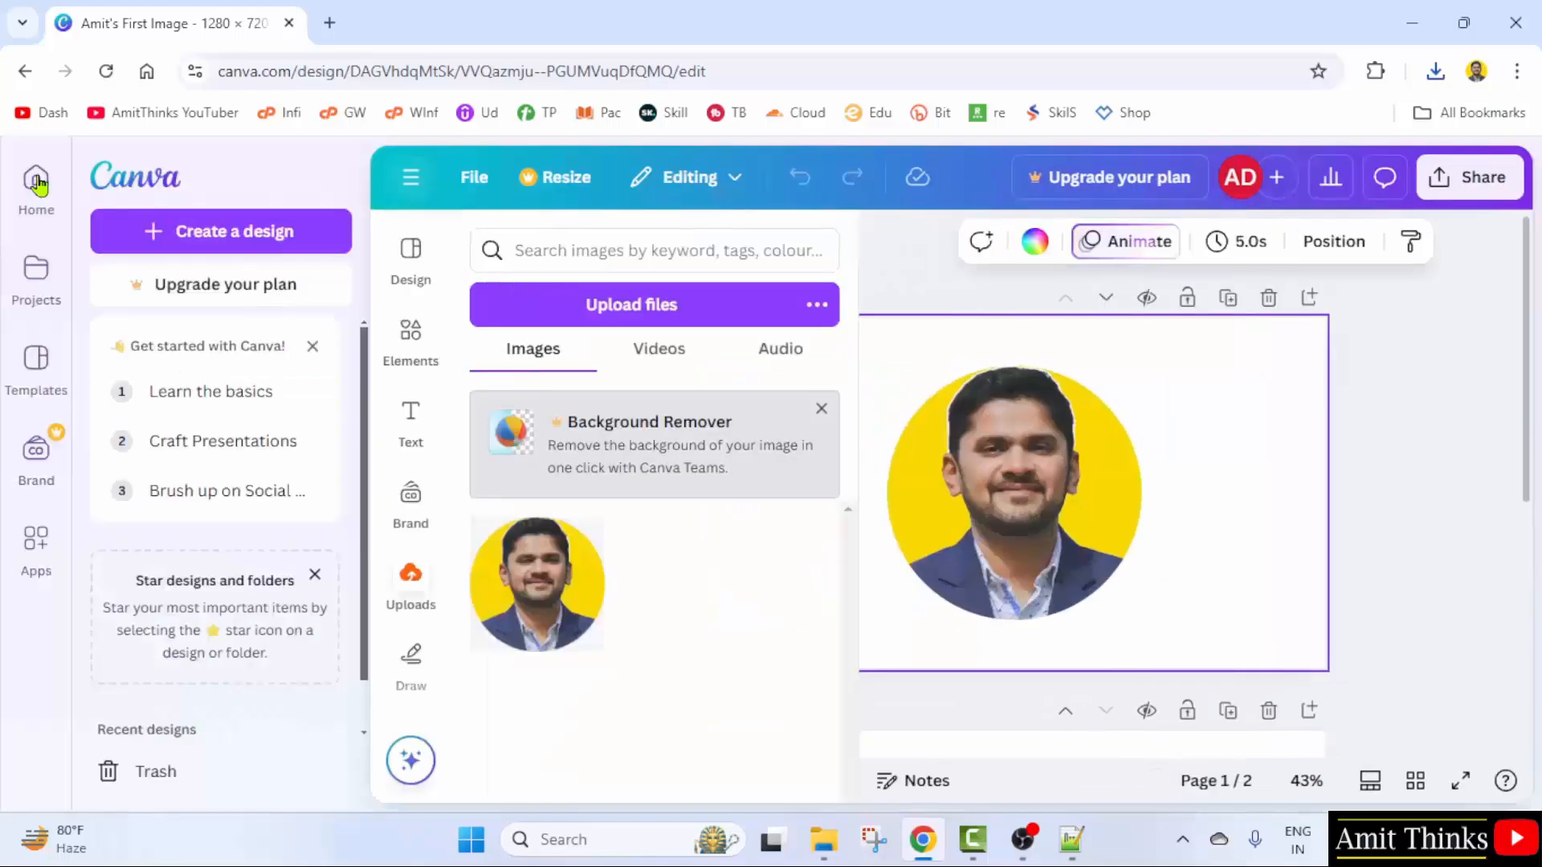
click(38, 184)
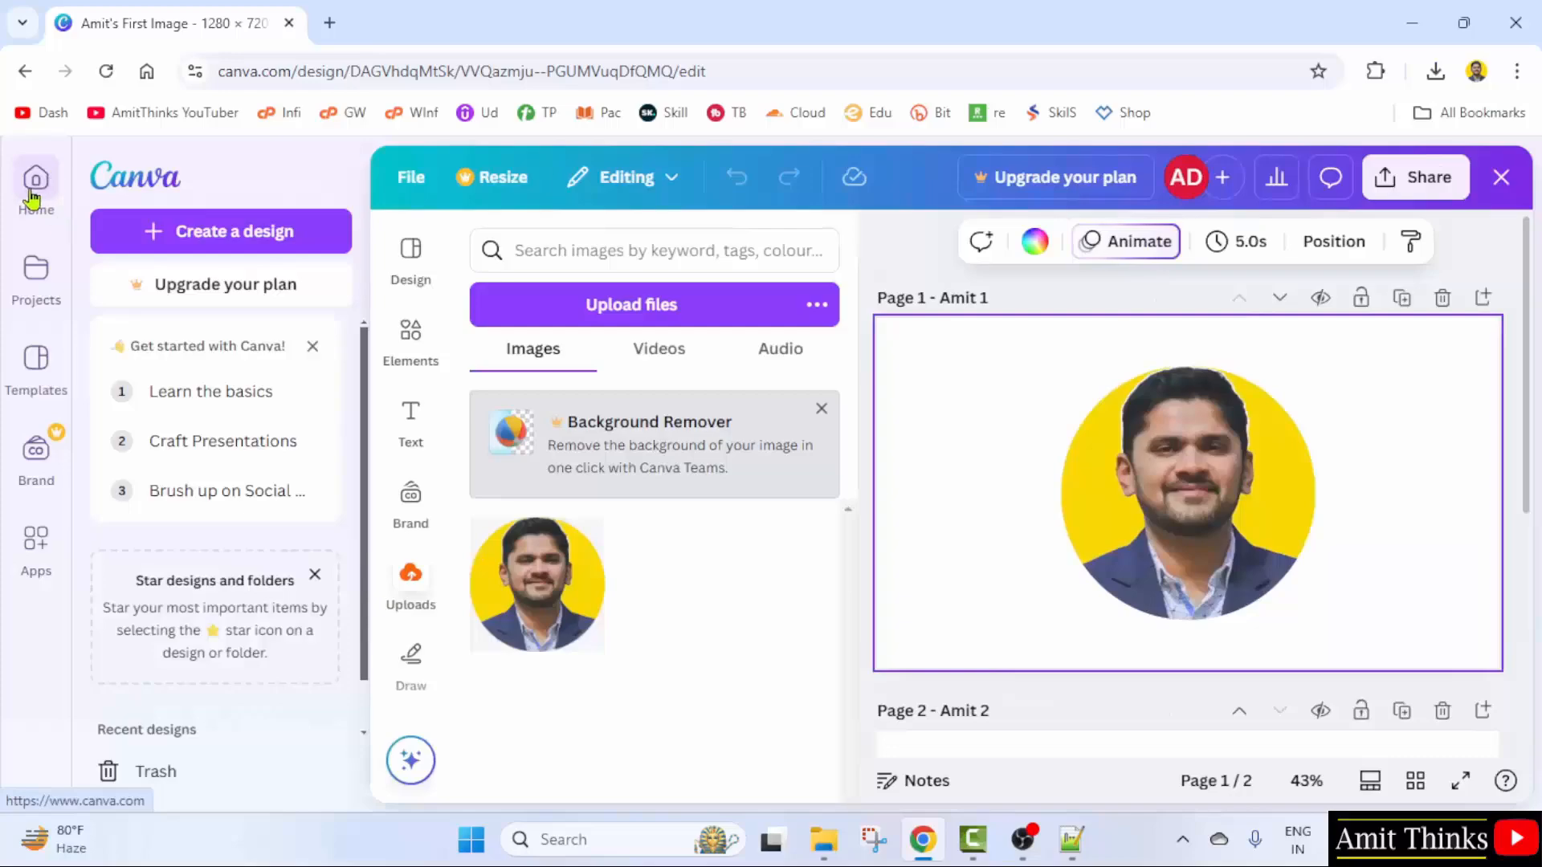
click(29, 191)
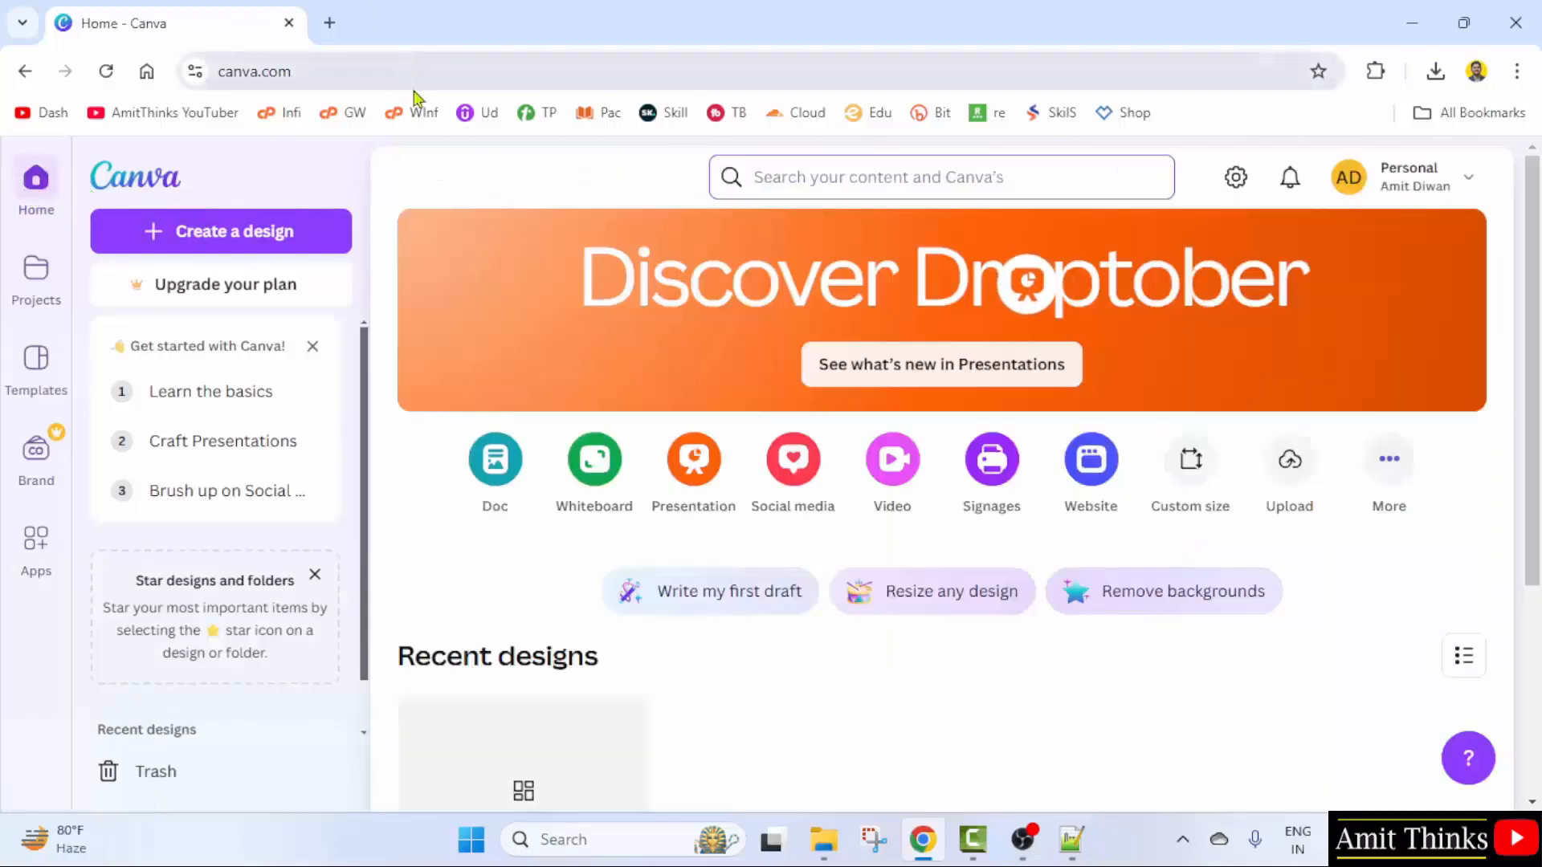
scroll(744, 626, down, 4)
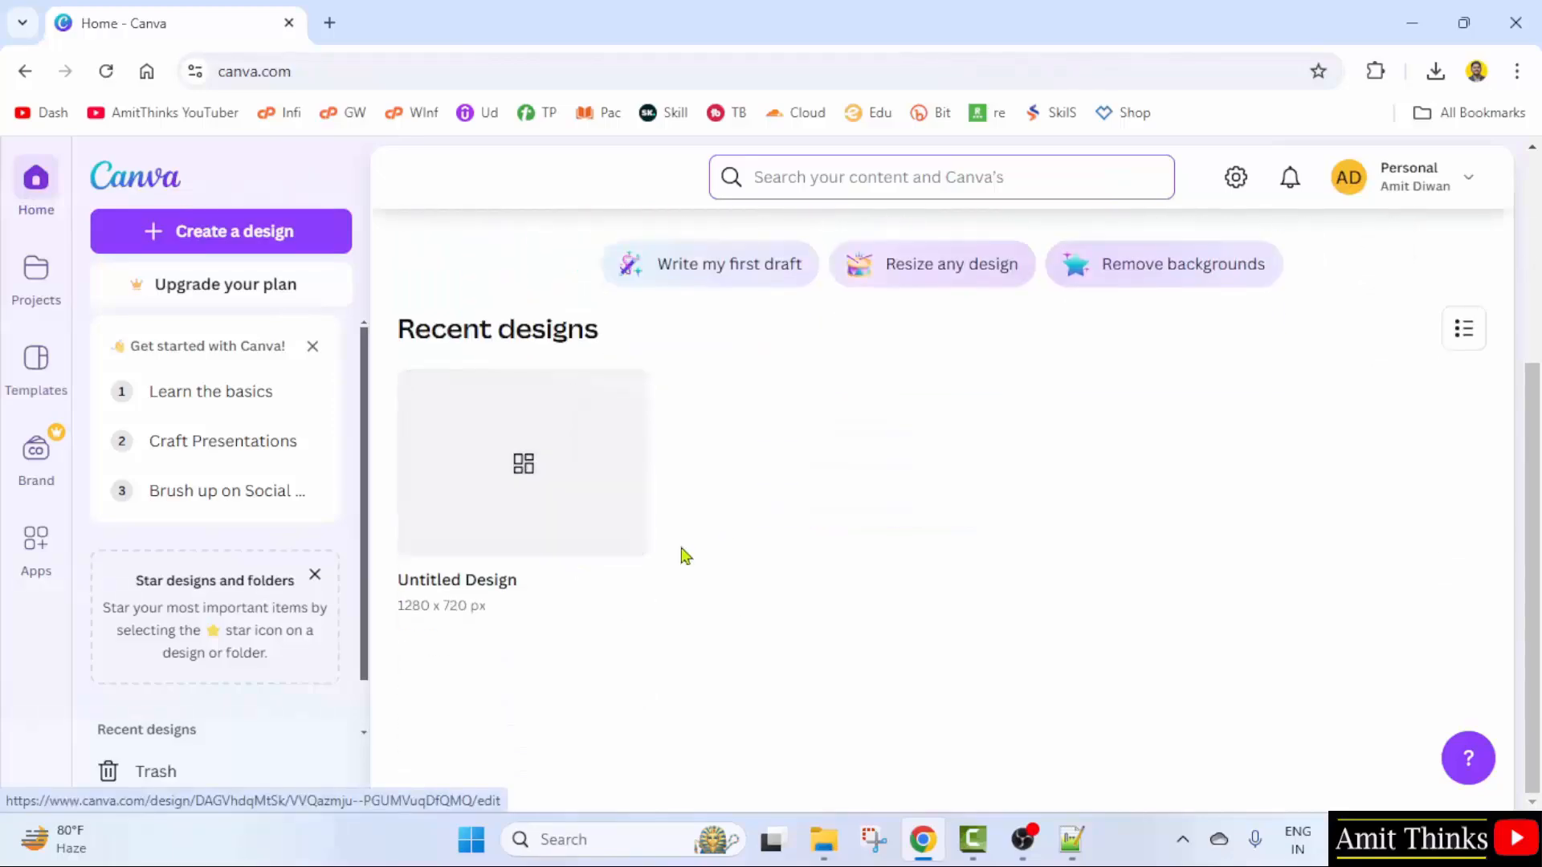
click(106, 72)
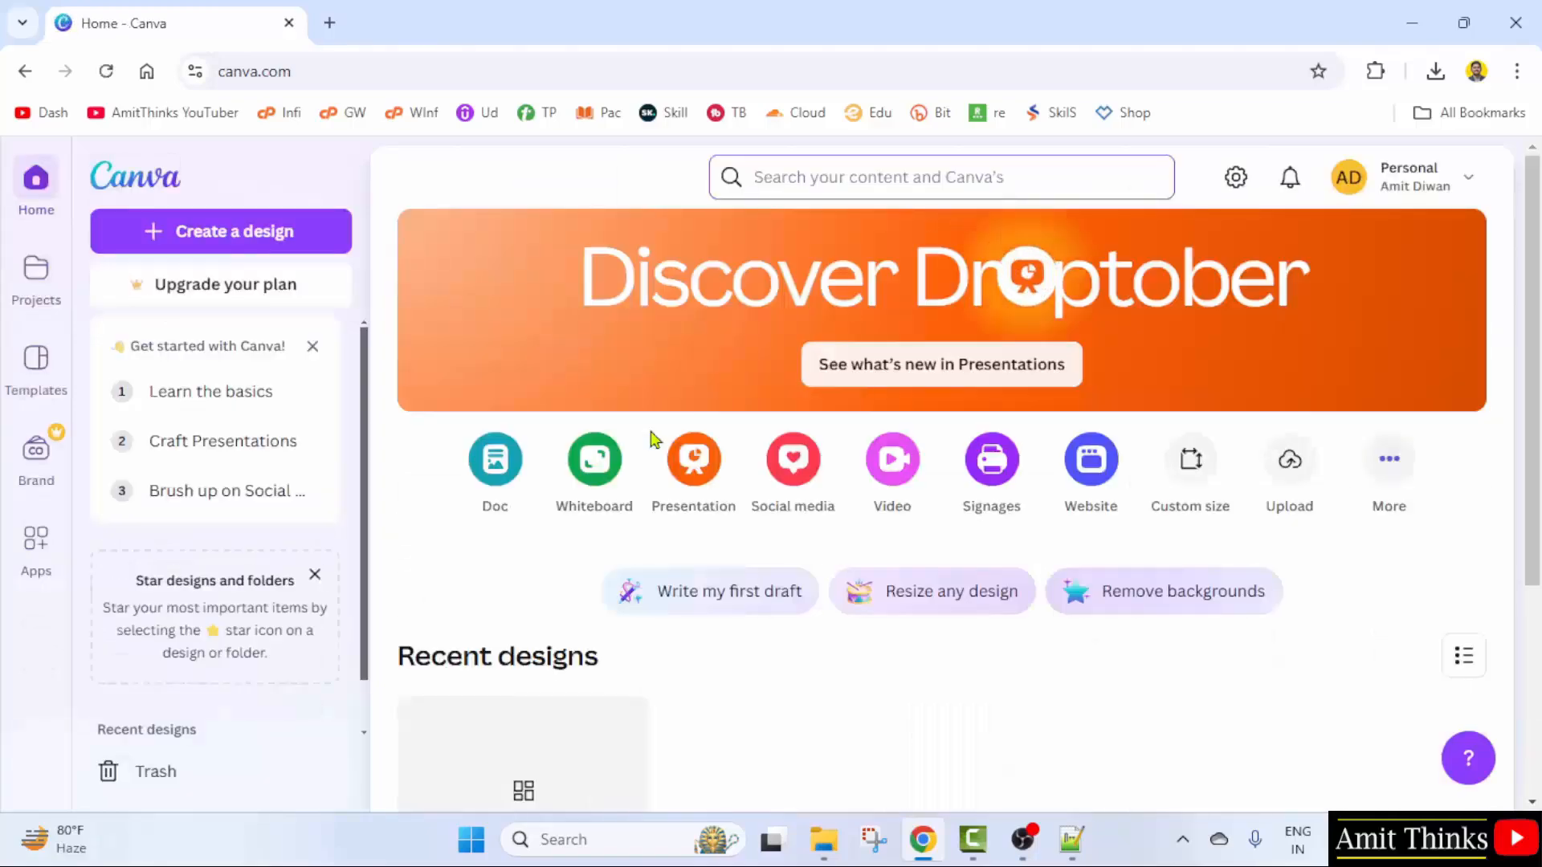
- Go to Projects, where the 'First Image' design is listed under Recent designs
scroll(711, 598, down, 4)
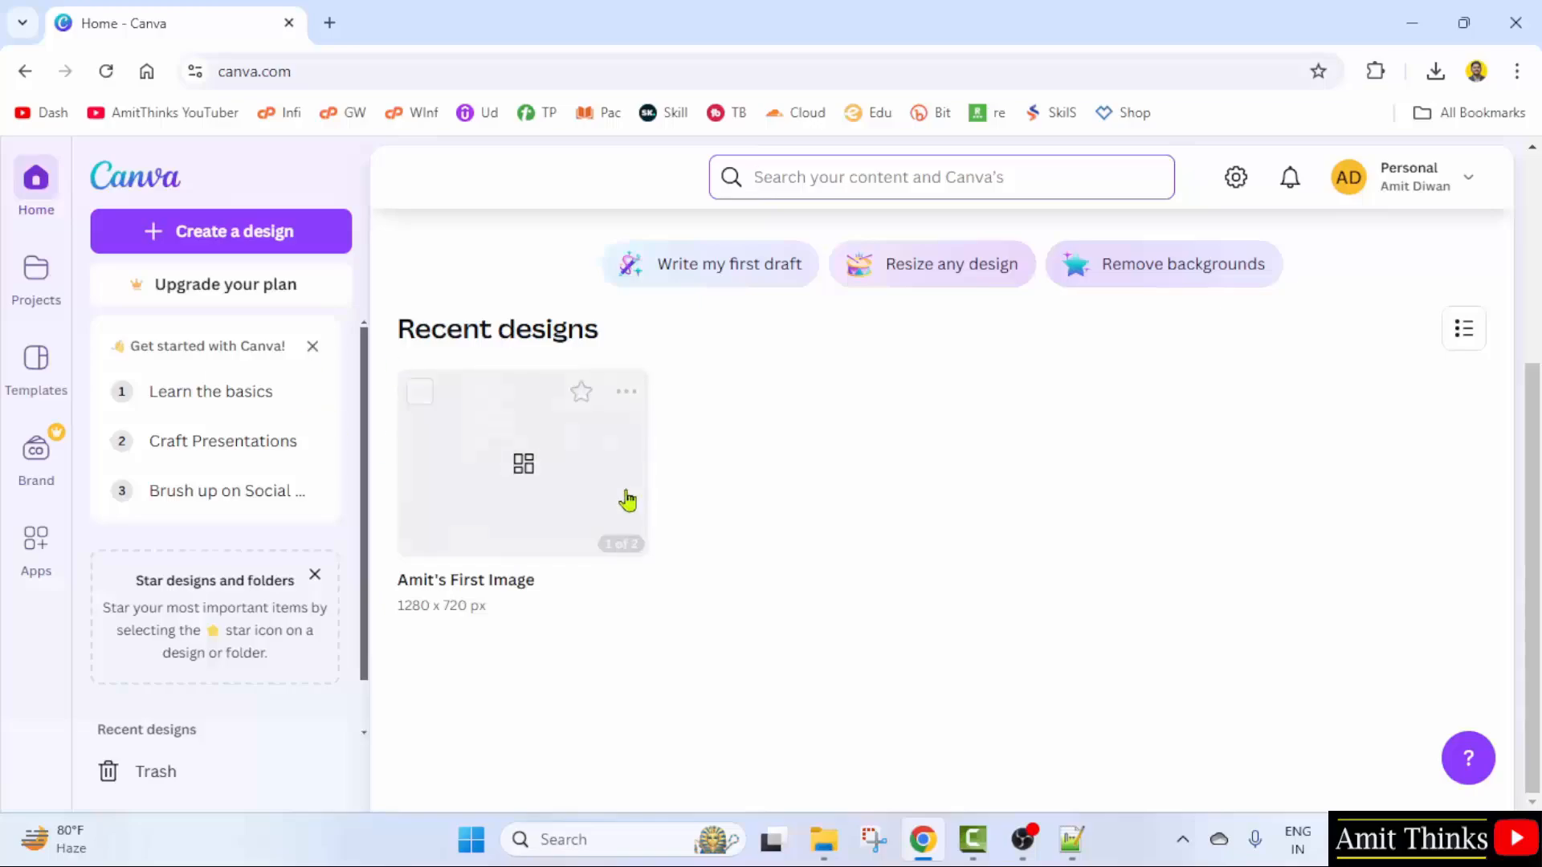
scroll(712, 518, up, 4)
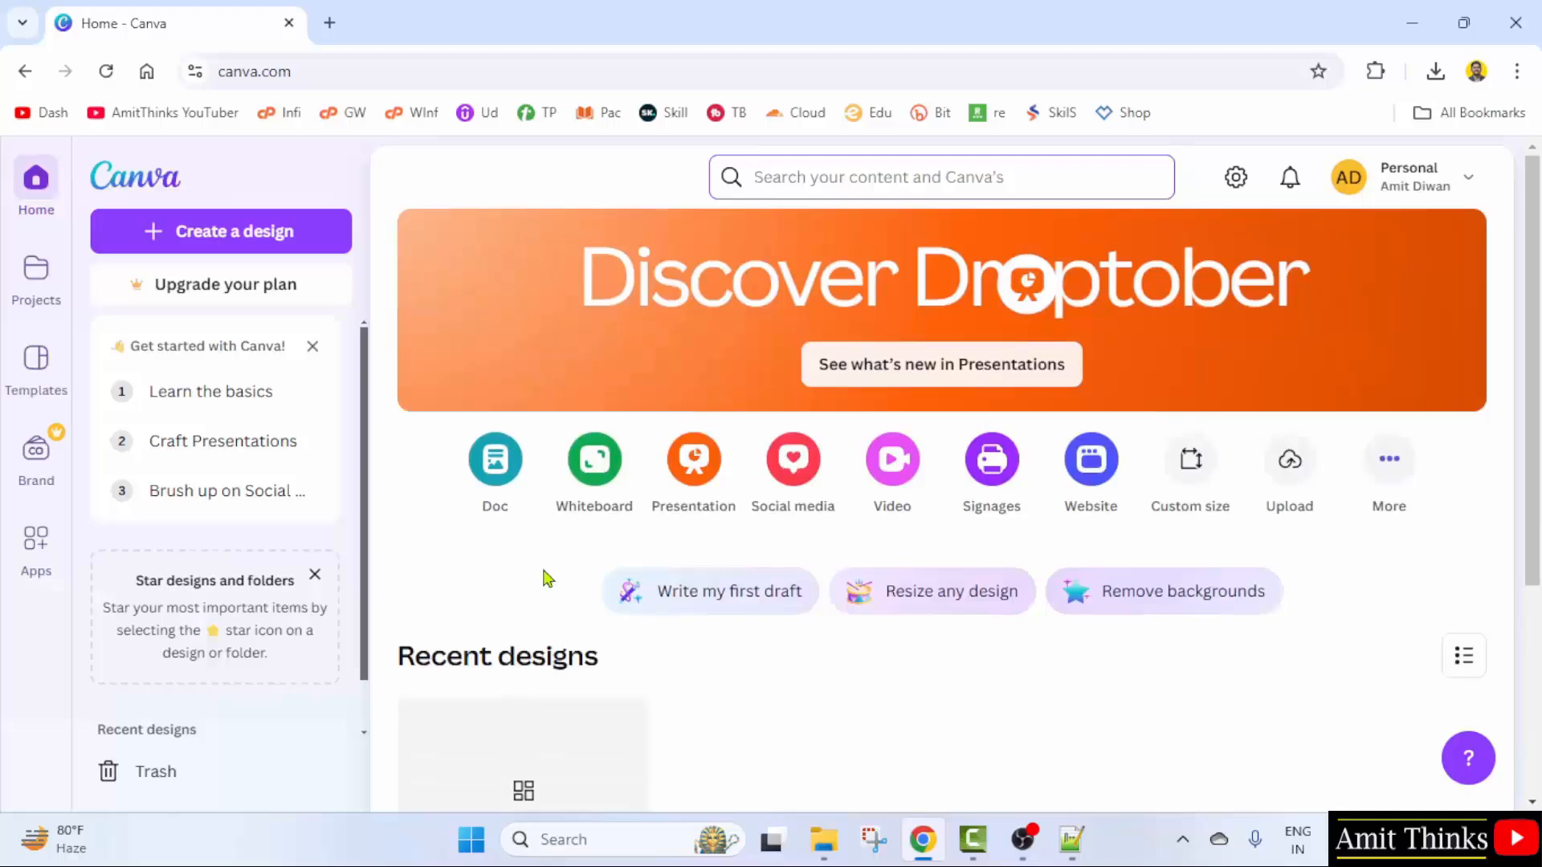
click(33, 277)
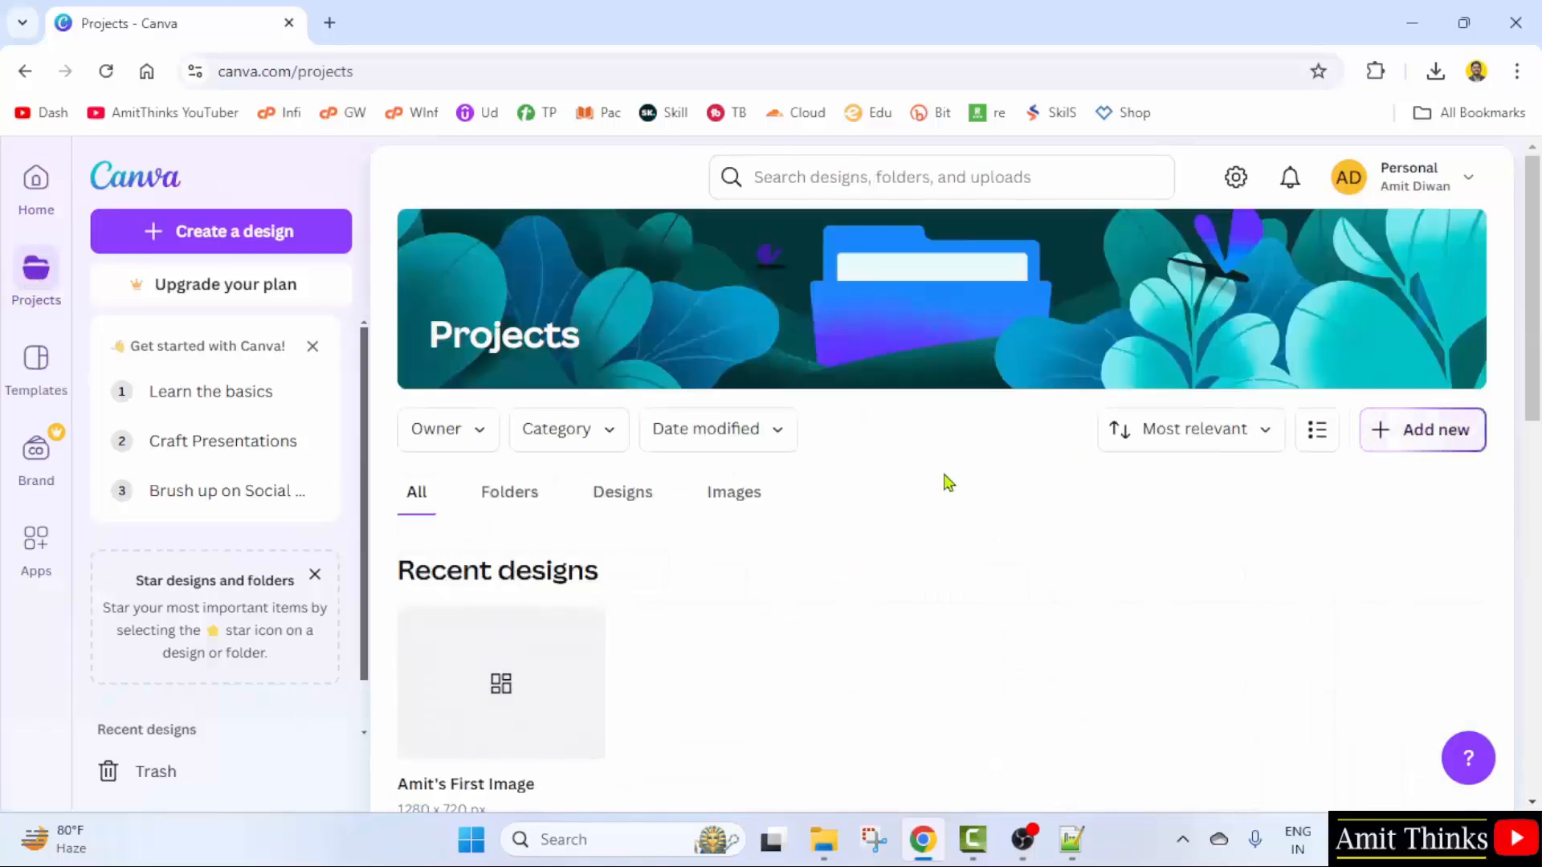
- Create a new project folder named with the creator's first name
click(1422, 429)
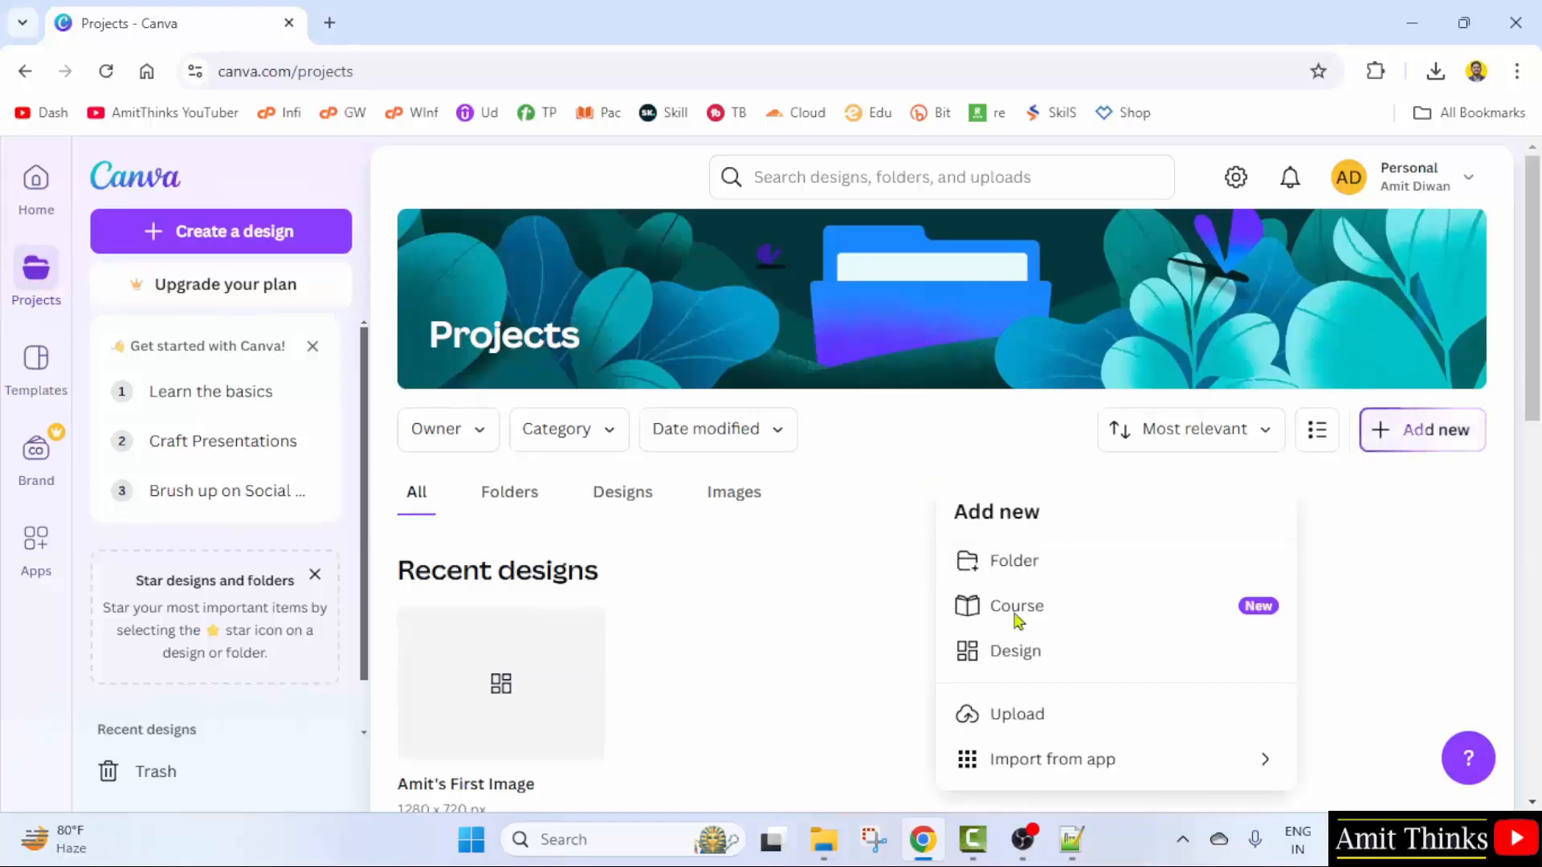
click(981, 457)
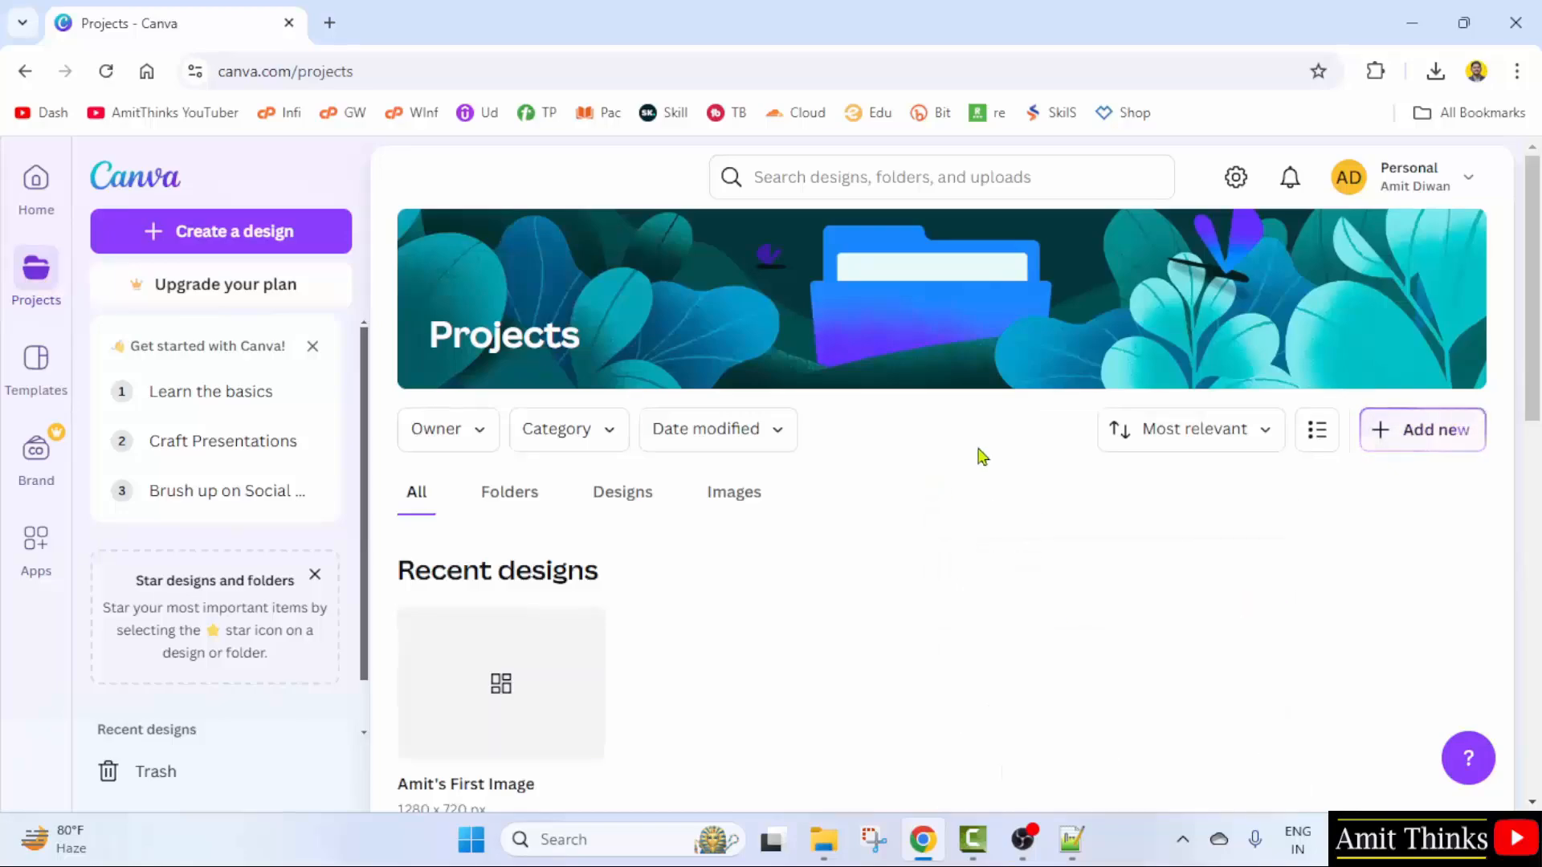
click(1415, 444)
click(1215, 540)
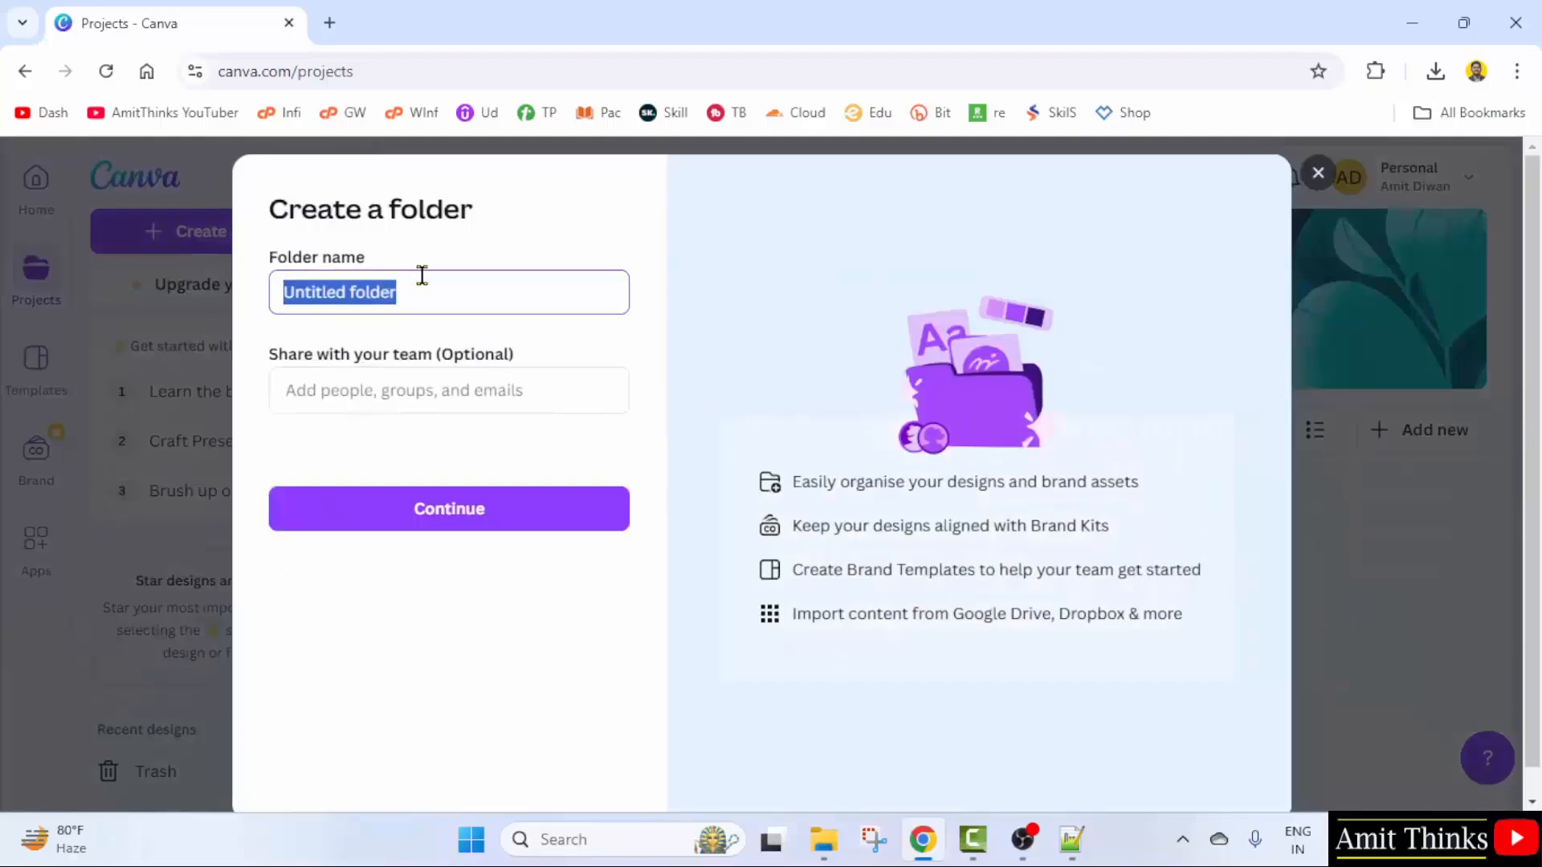
text(Amit Project 1)
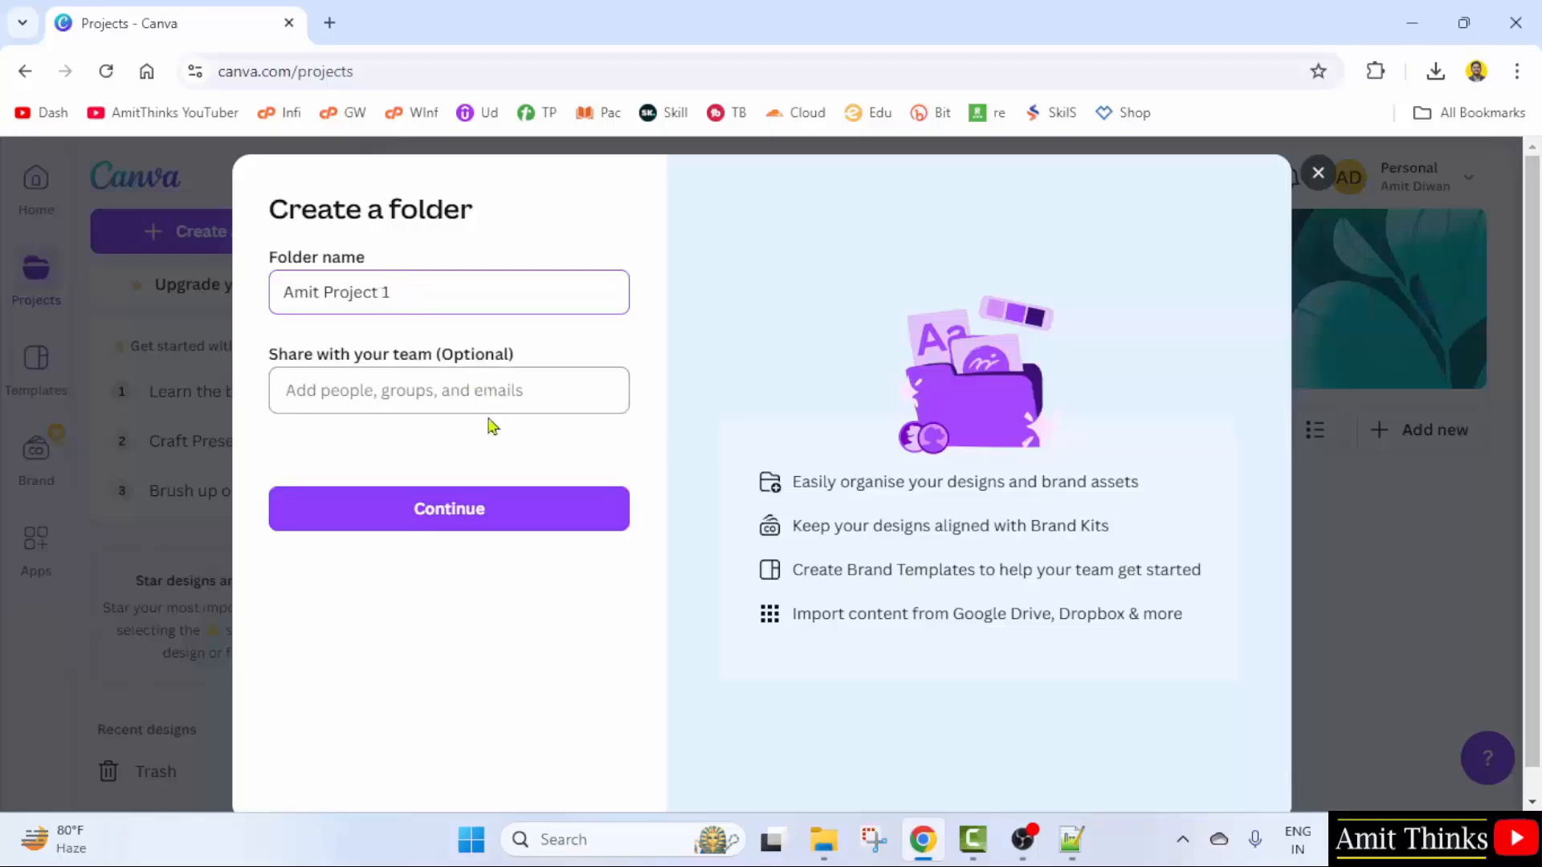
click(490, 514)
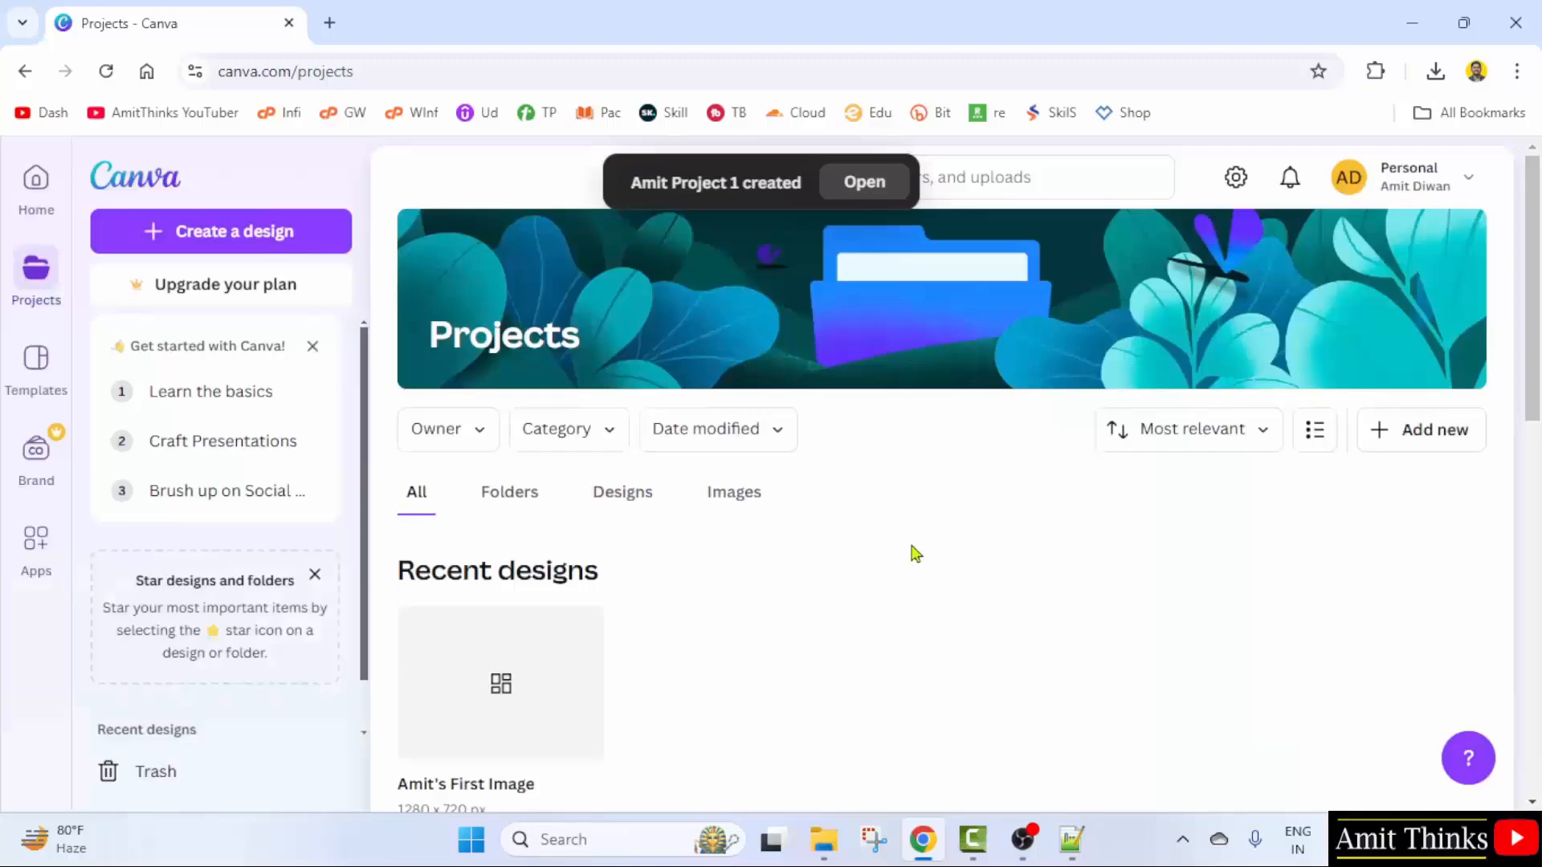
- Move the 1280 × 720 px 'First Image' design into the new folder
scroll(915, 554, down, 2)
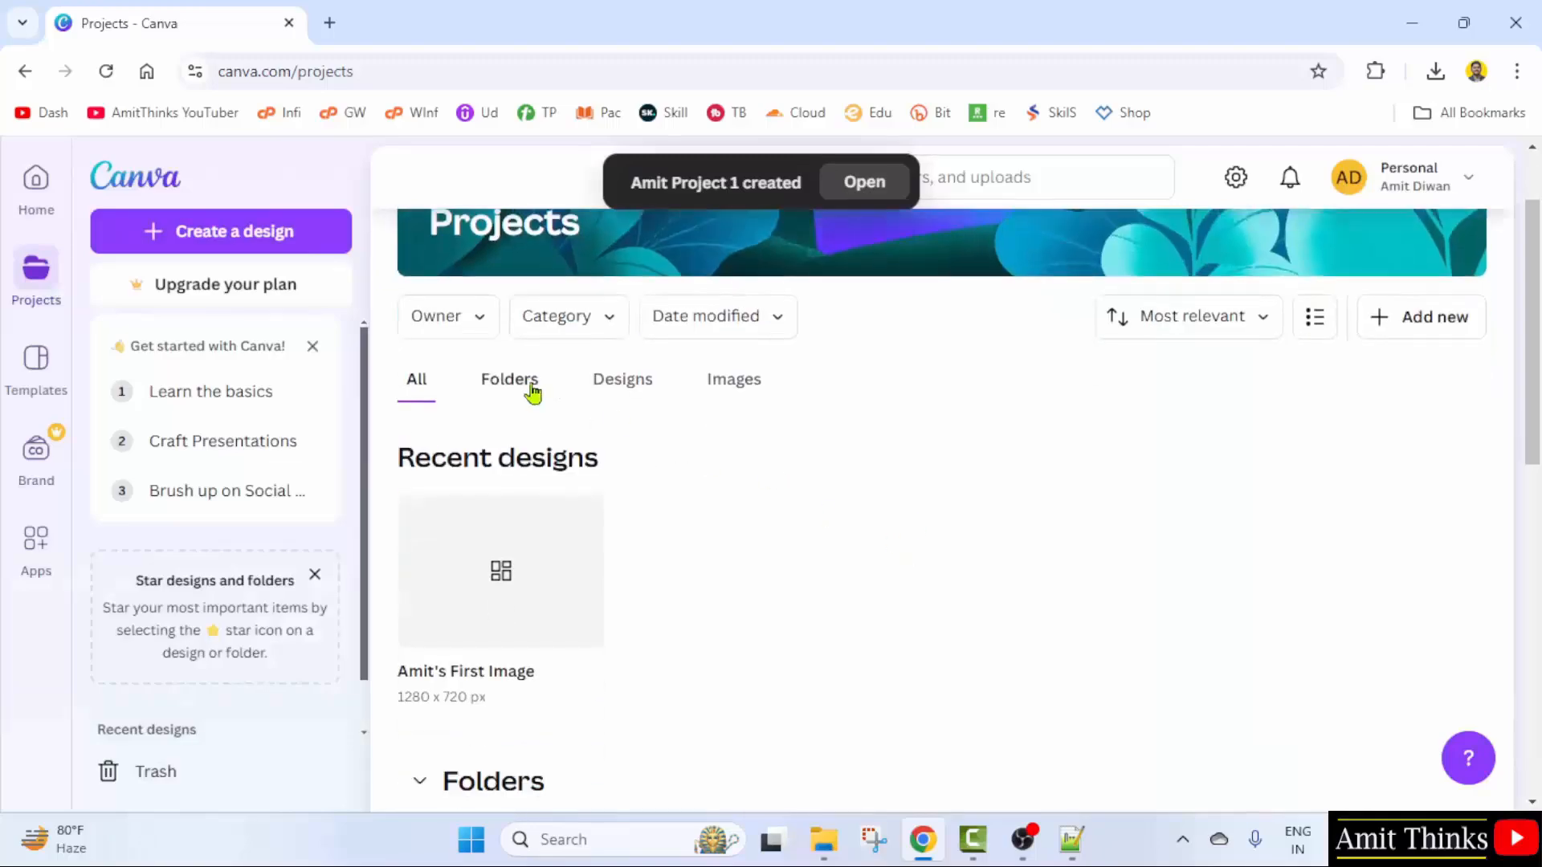
scroll(723, 482, down, 1)
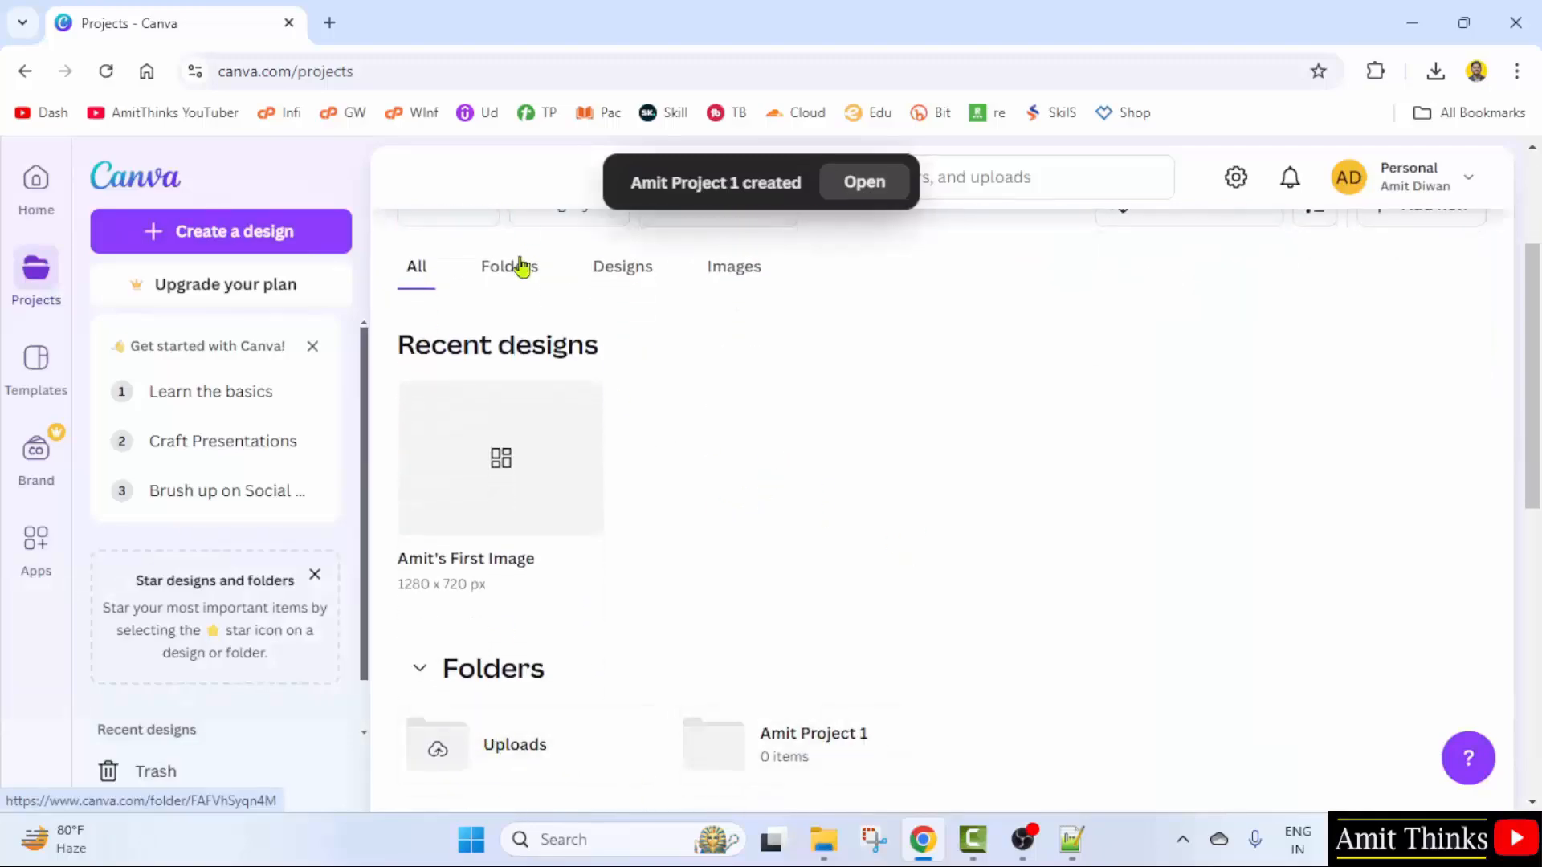
click(514, 267)
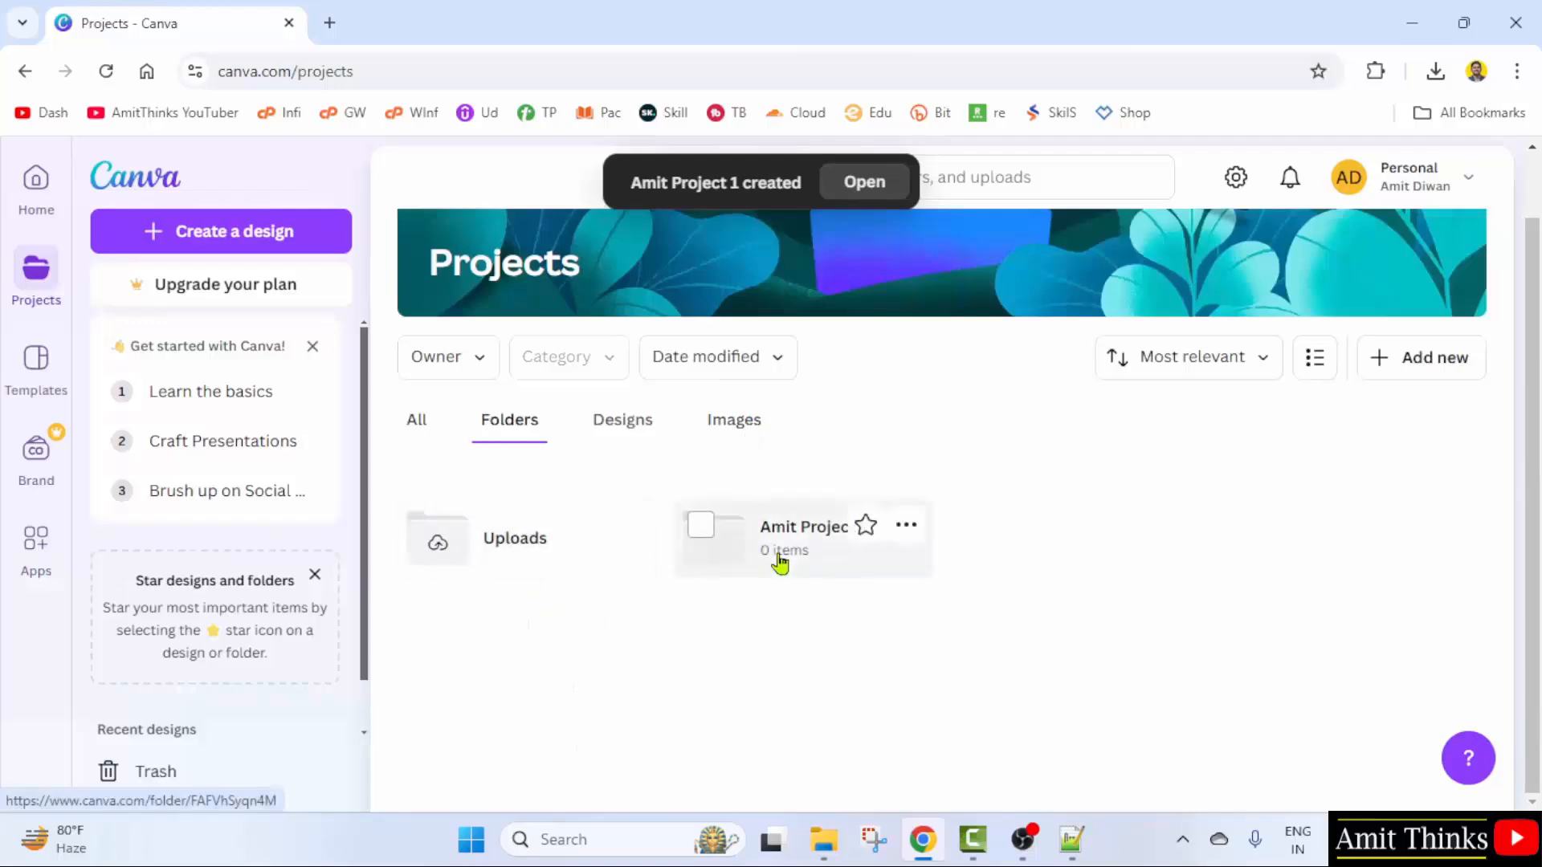
click(432, 421)
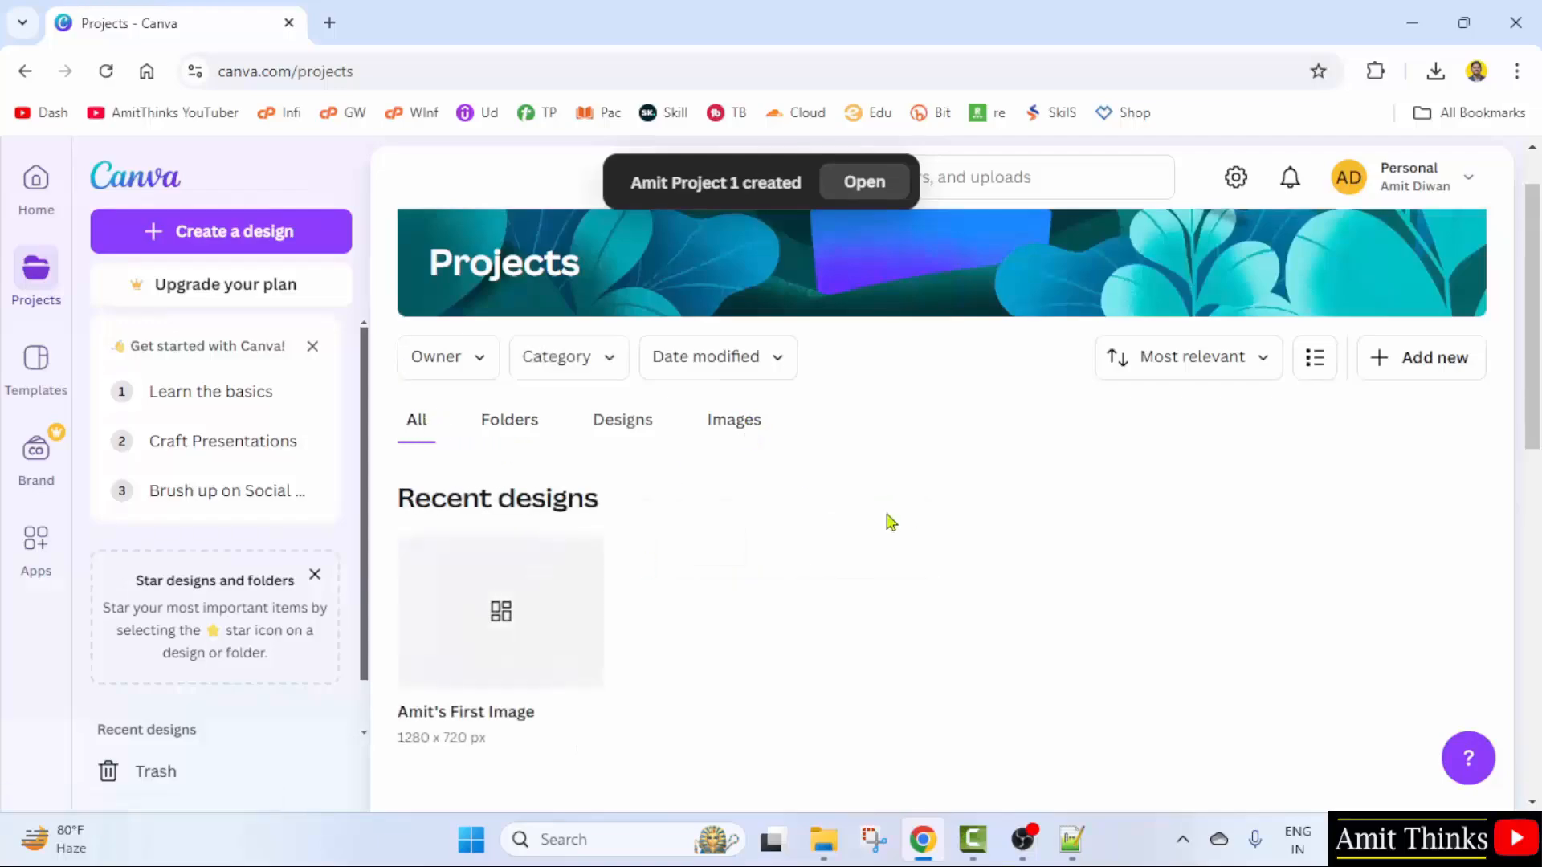
scroll(505, 541, down, 1)
click(420, 445)
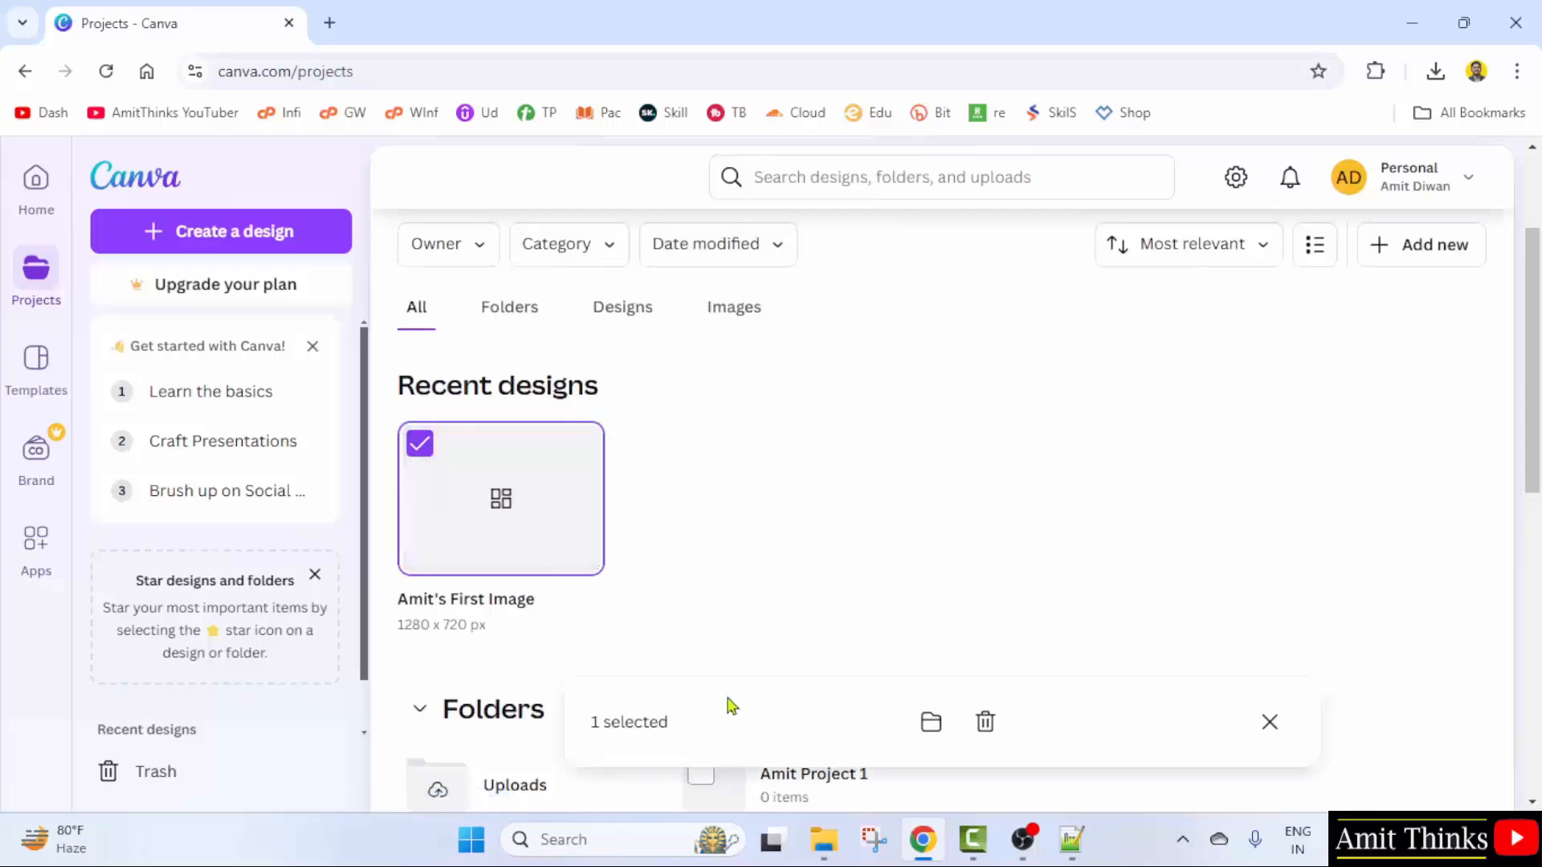
click(932, 724)
click(649, 477)
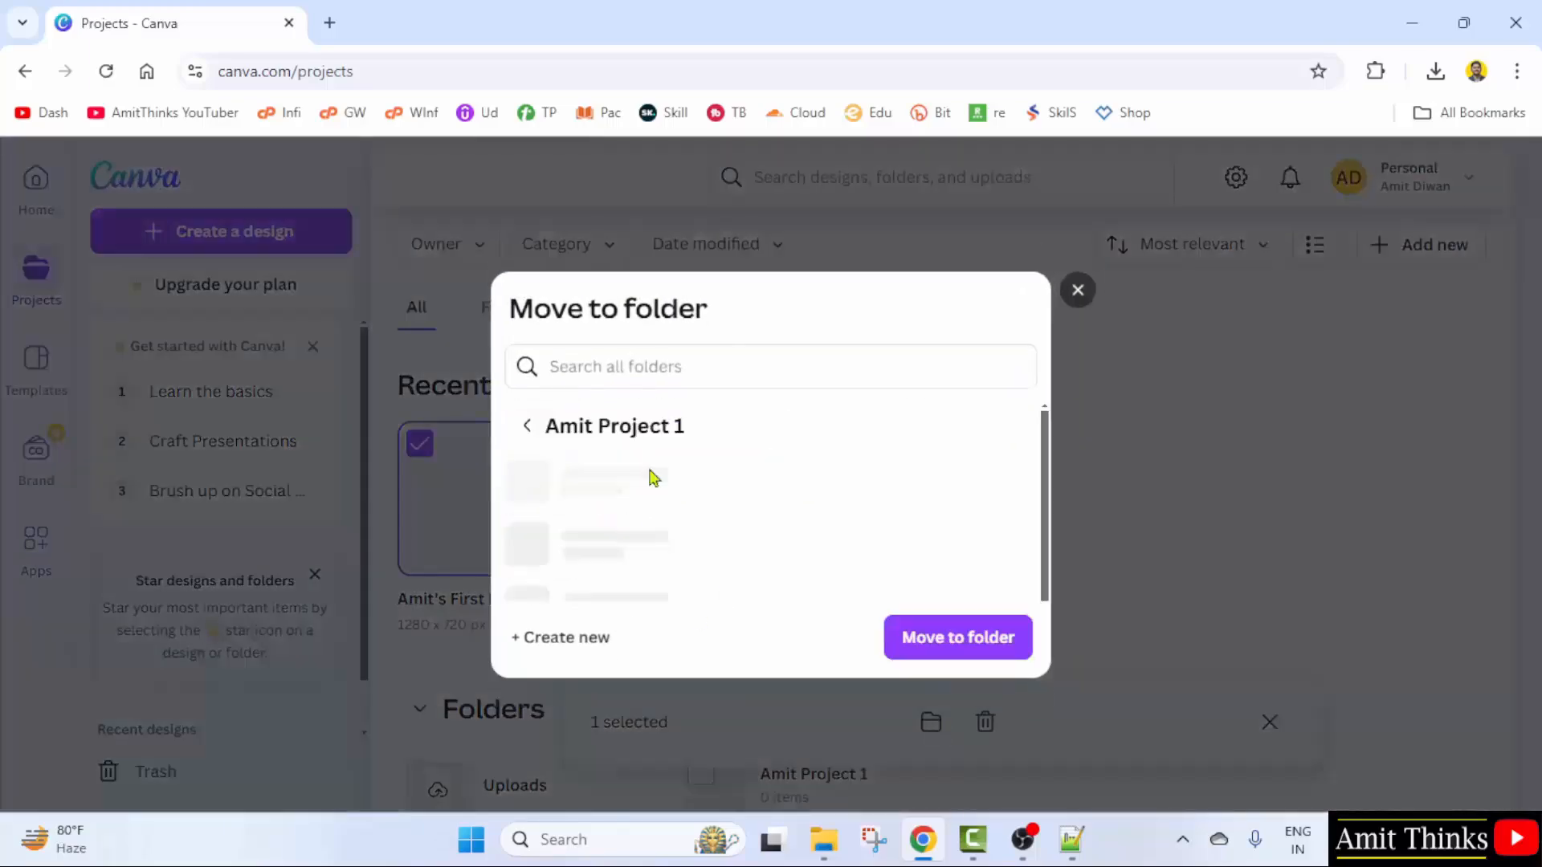
click(964, 643)
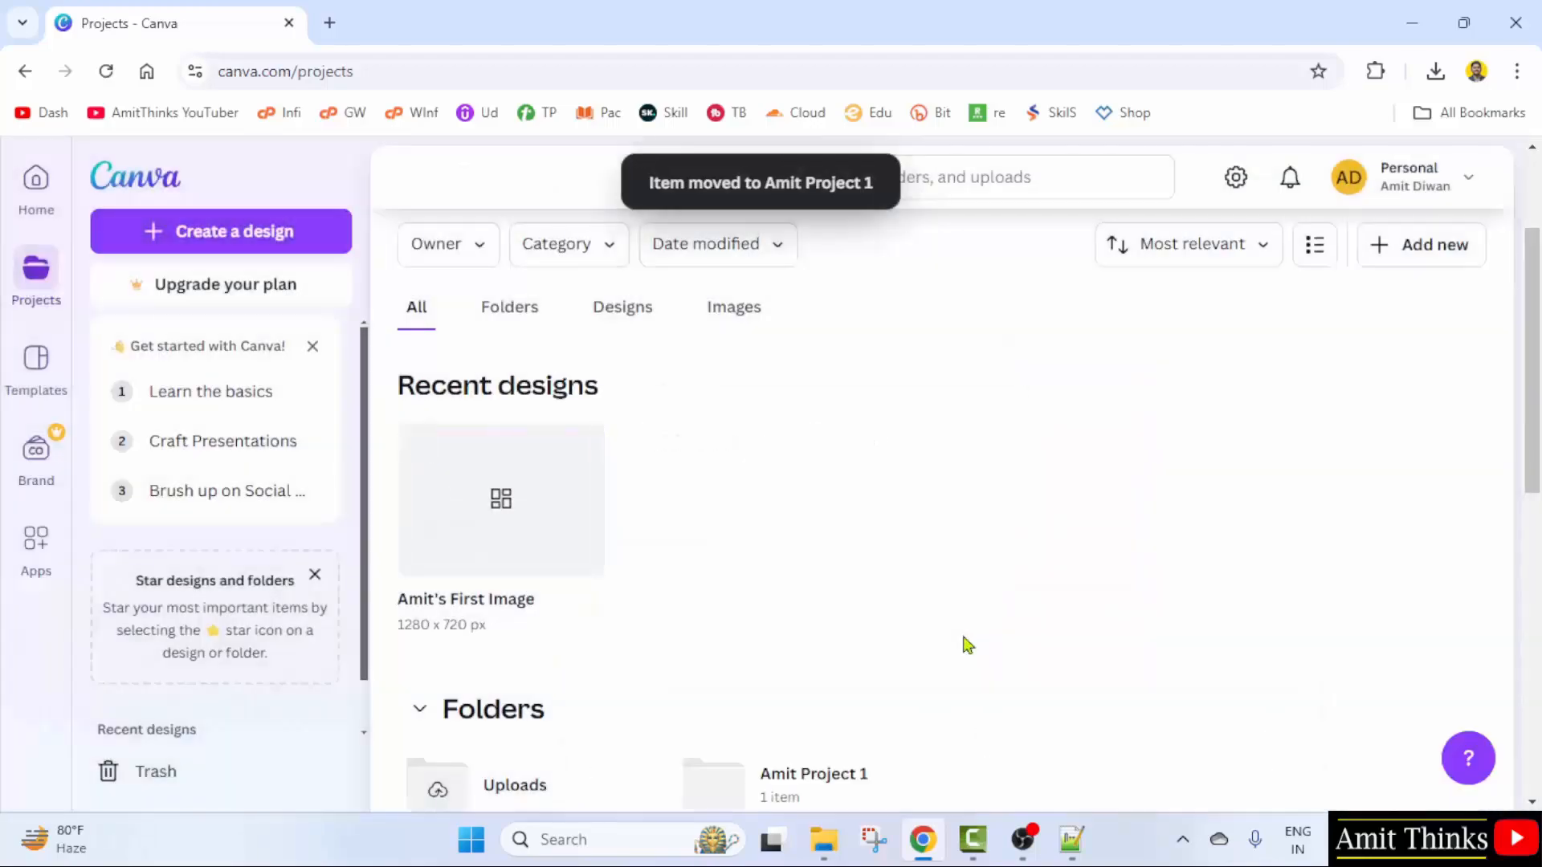
- Open the new project folder from the Folders view to see the 'First Image' design
click(498, 313)
click(795, 554)
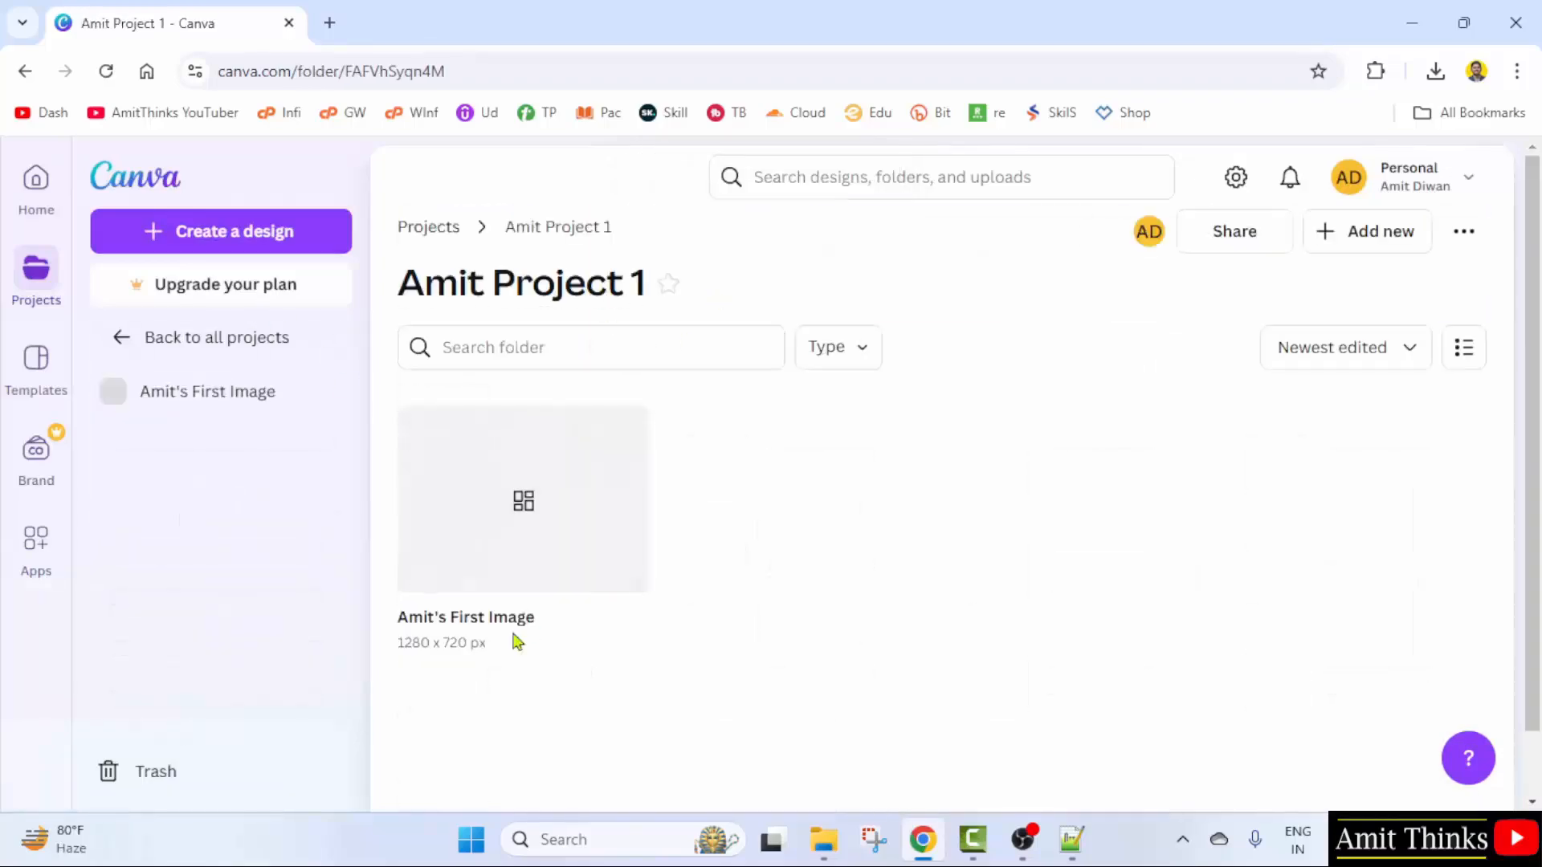
- Open 'First Image' from the folder and zoom out to show both pages
click(536, 554)
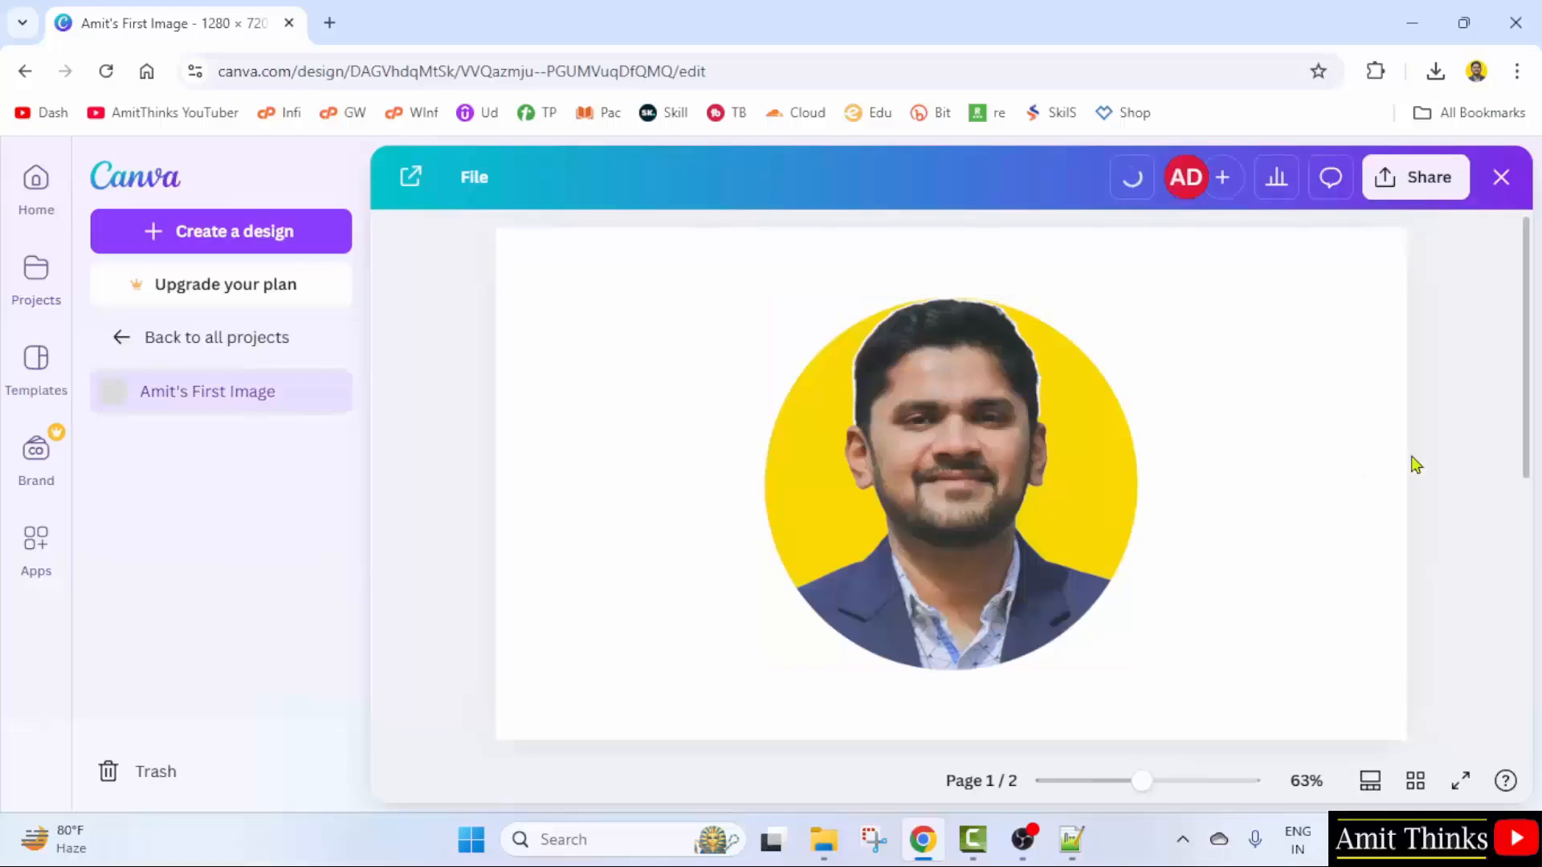
scroll(1406, 498, down, 5)
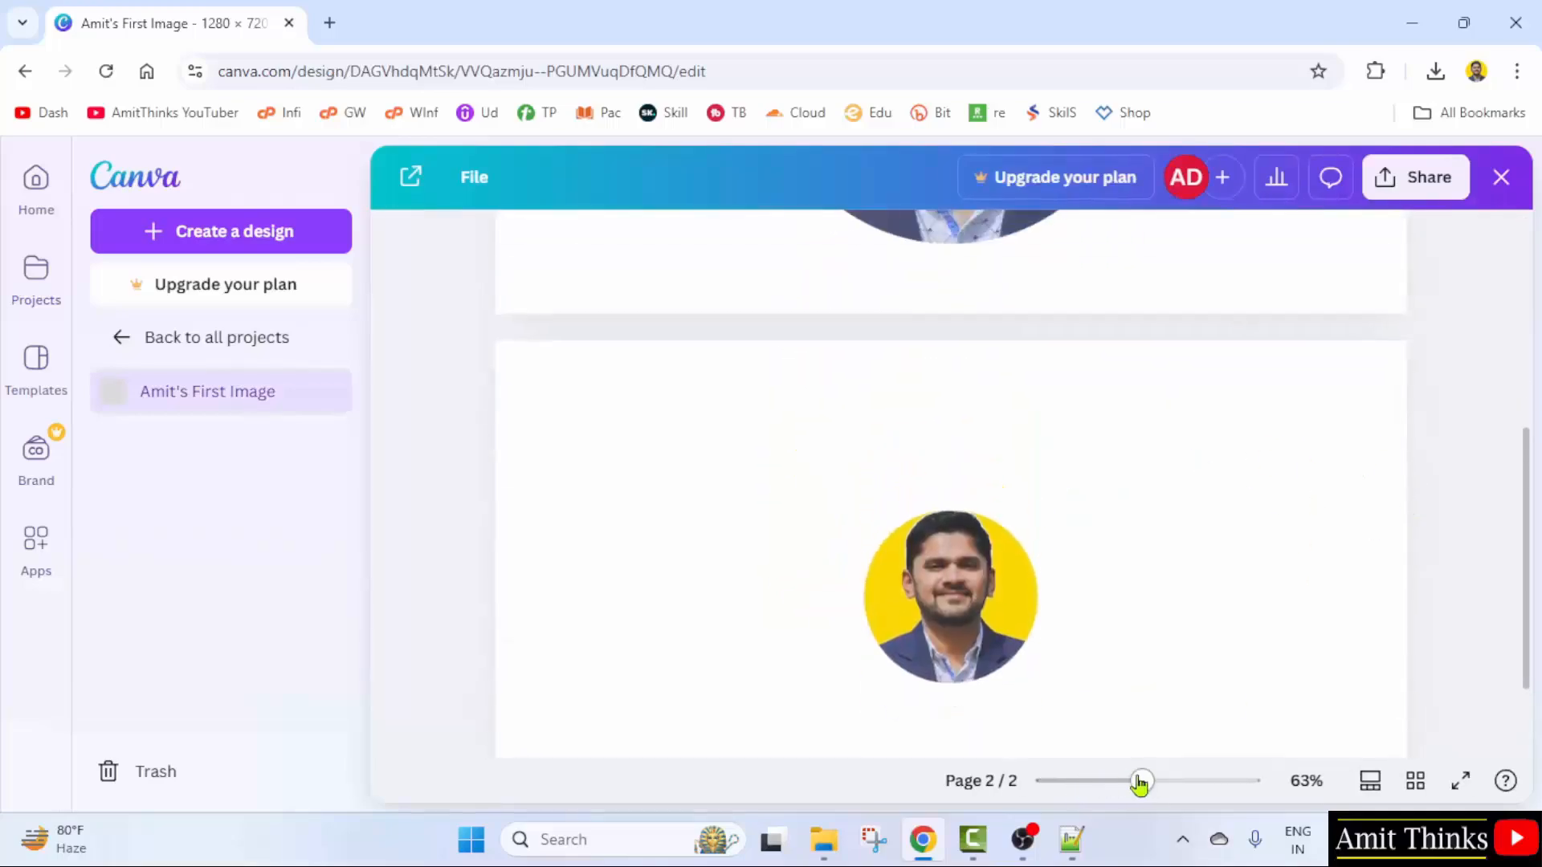
drag(1141, 780, 1119, 783)
scroll(1328, 612, up, 1)
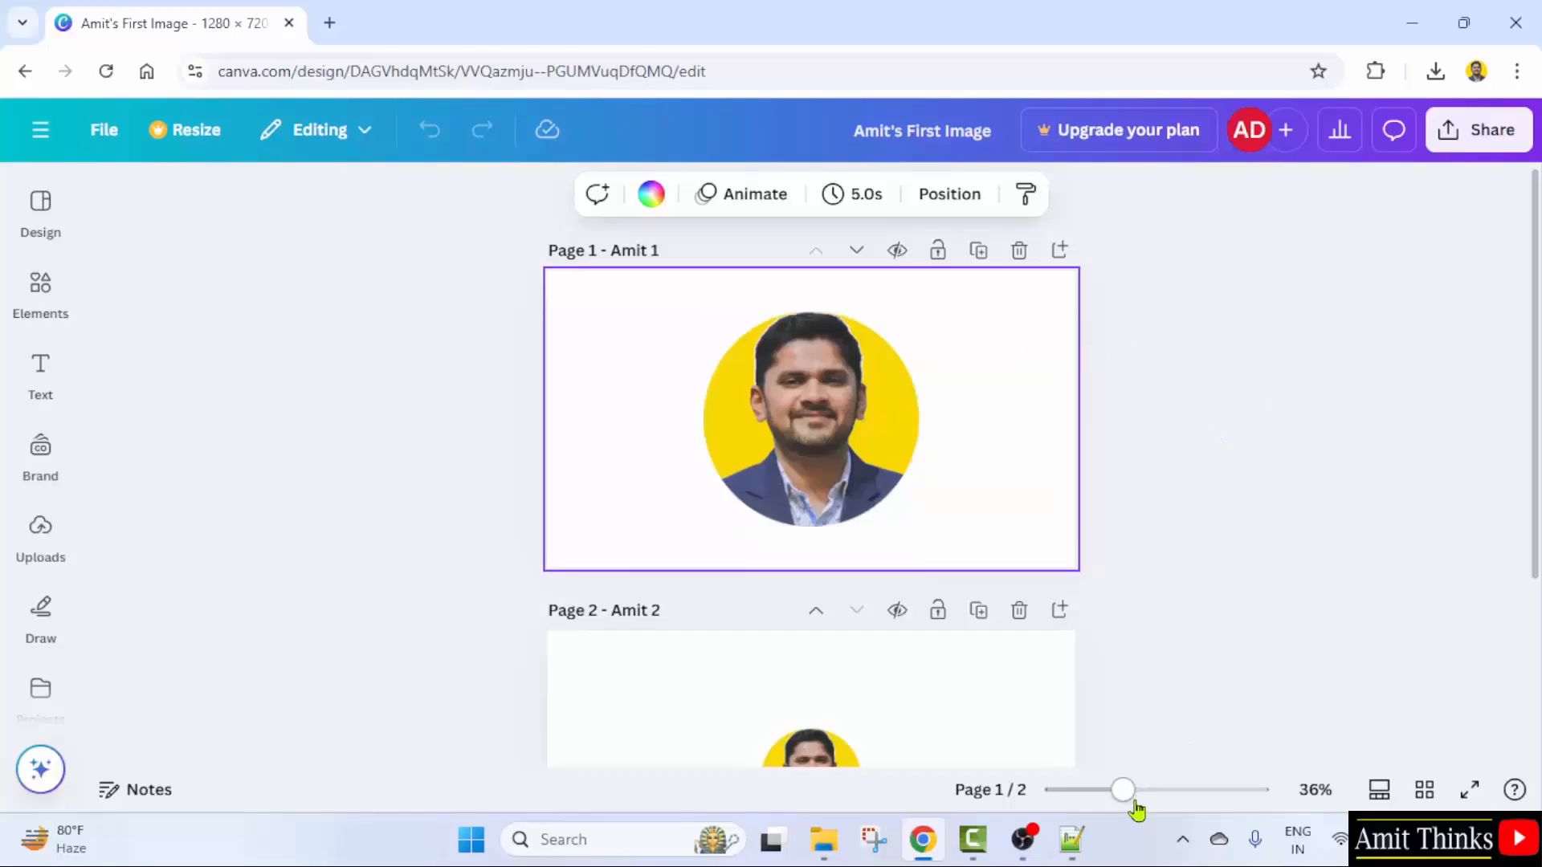
mouse_move(1131, 792)
mouse_down()
mouse_move(1222, 792)
mouse_move(1133, 795)
mouse_up()
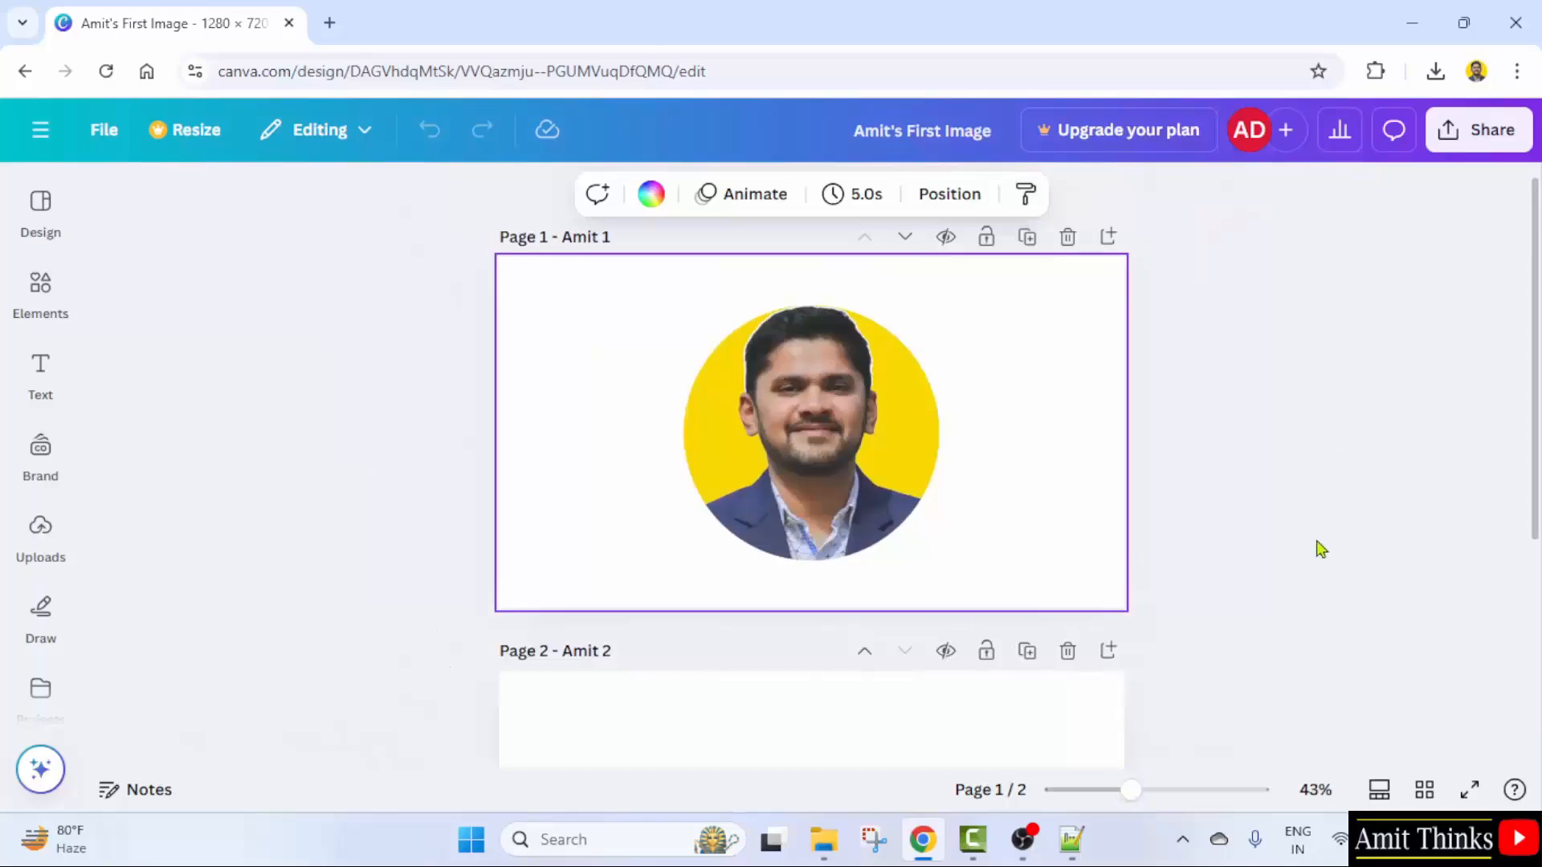
click(1236, 578)
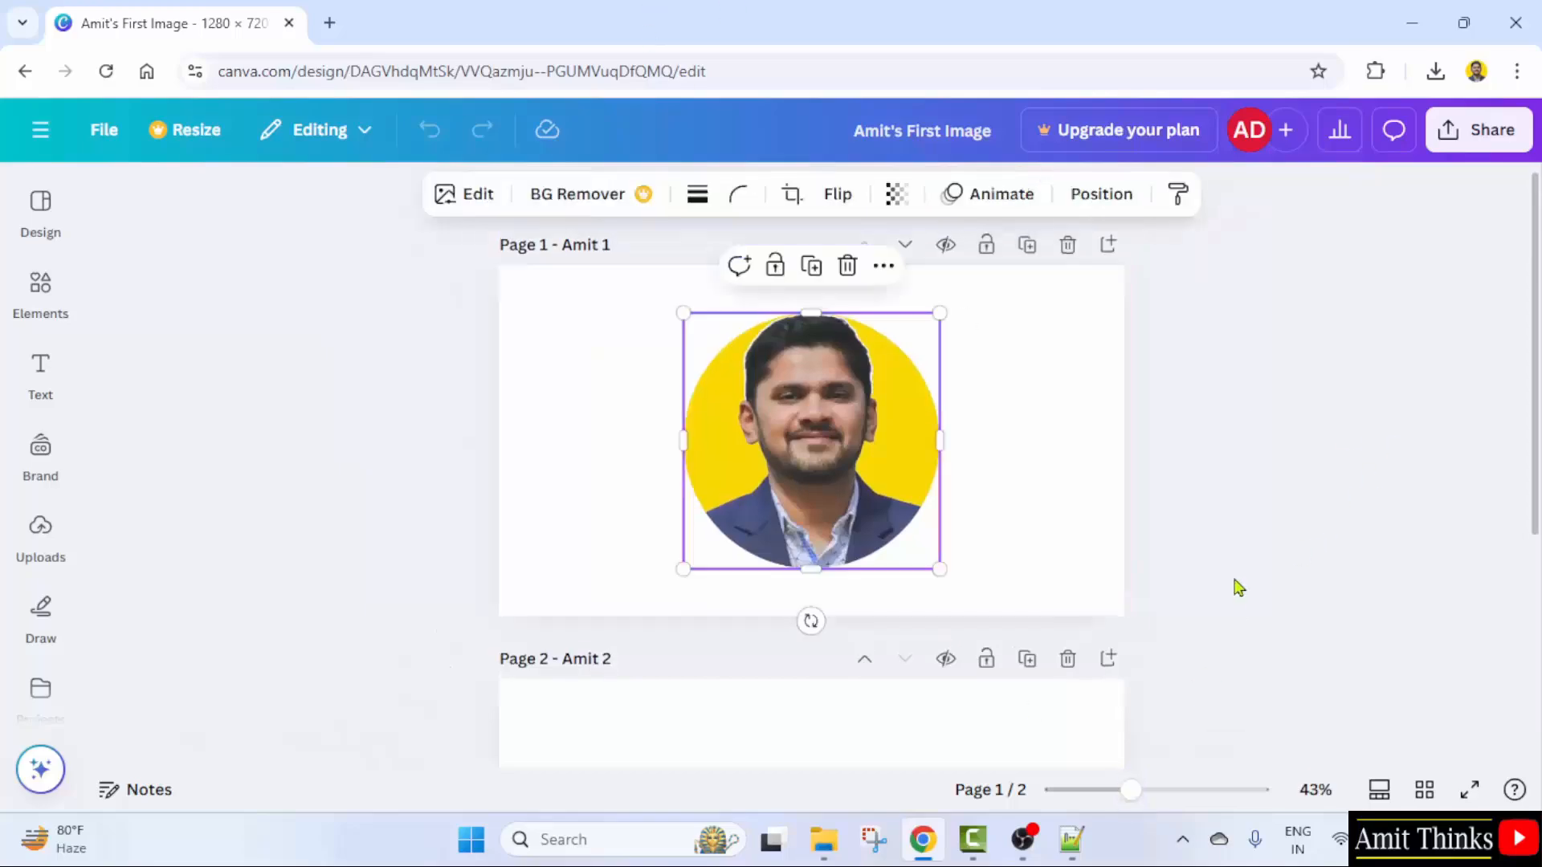
click(1235, 580)
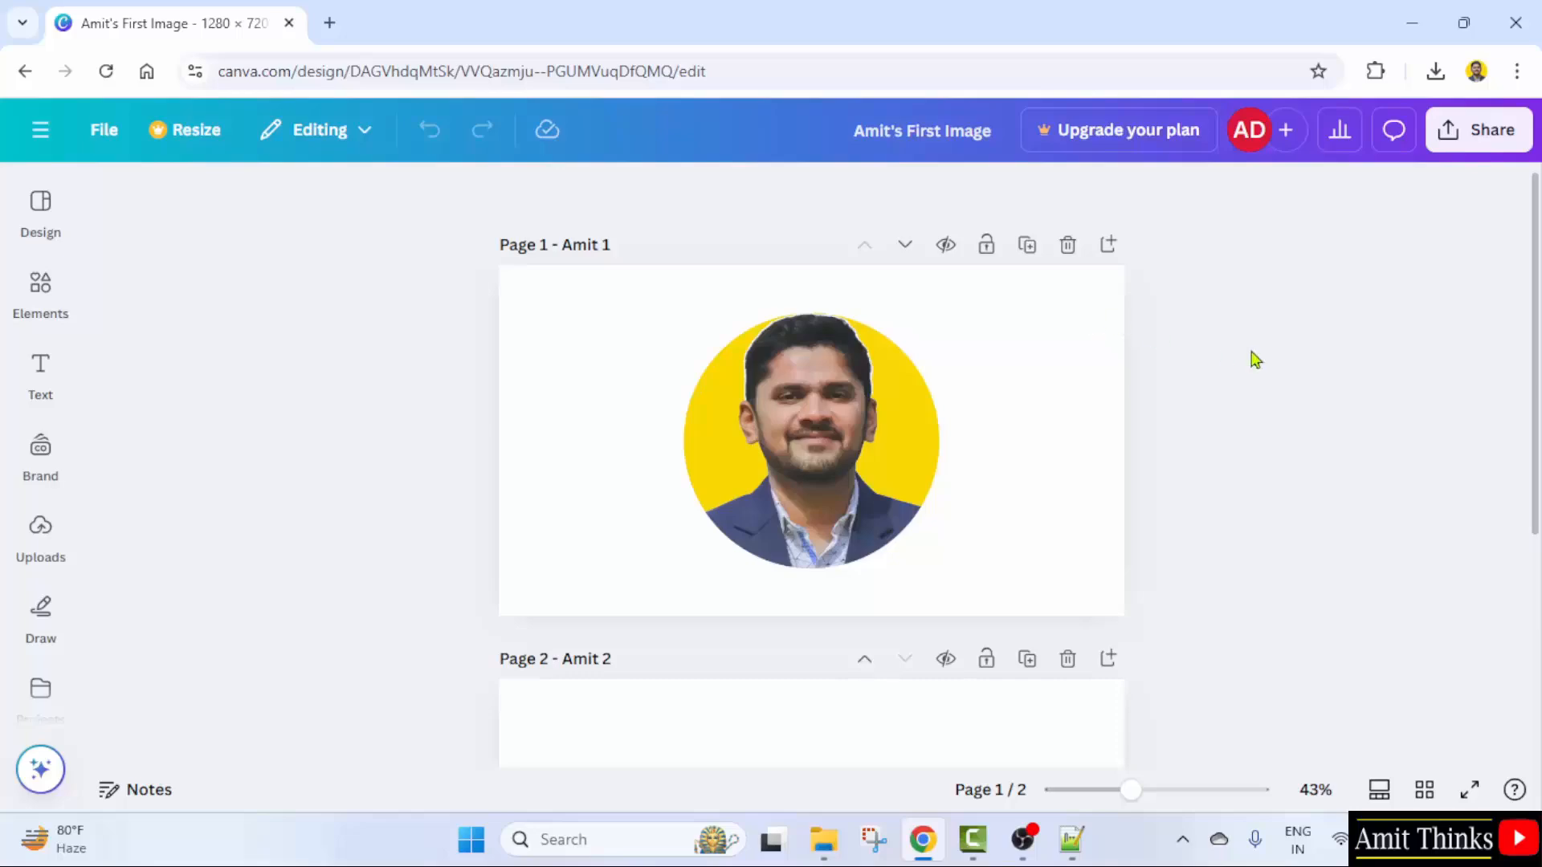
click(1100, 292)
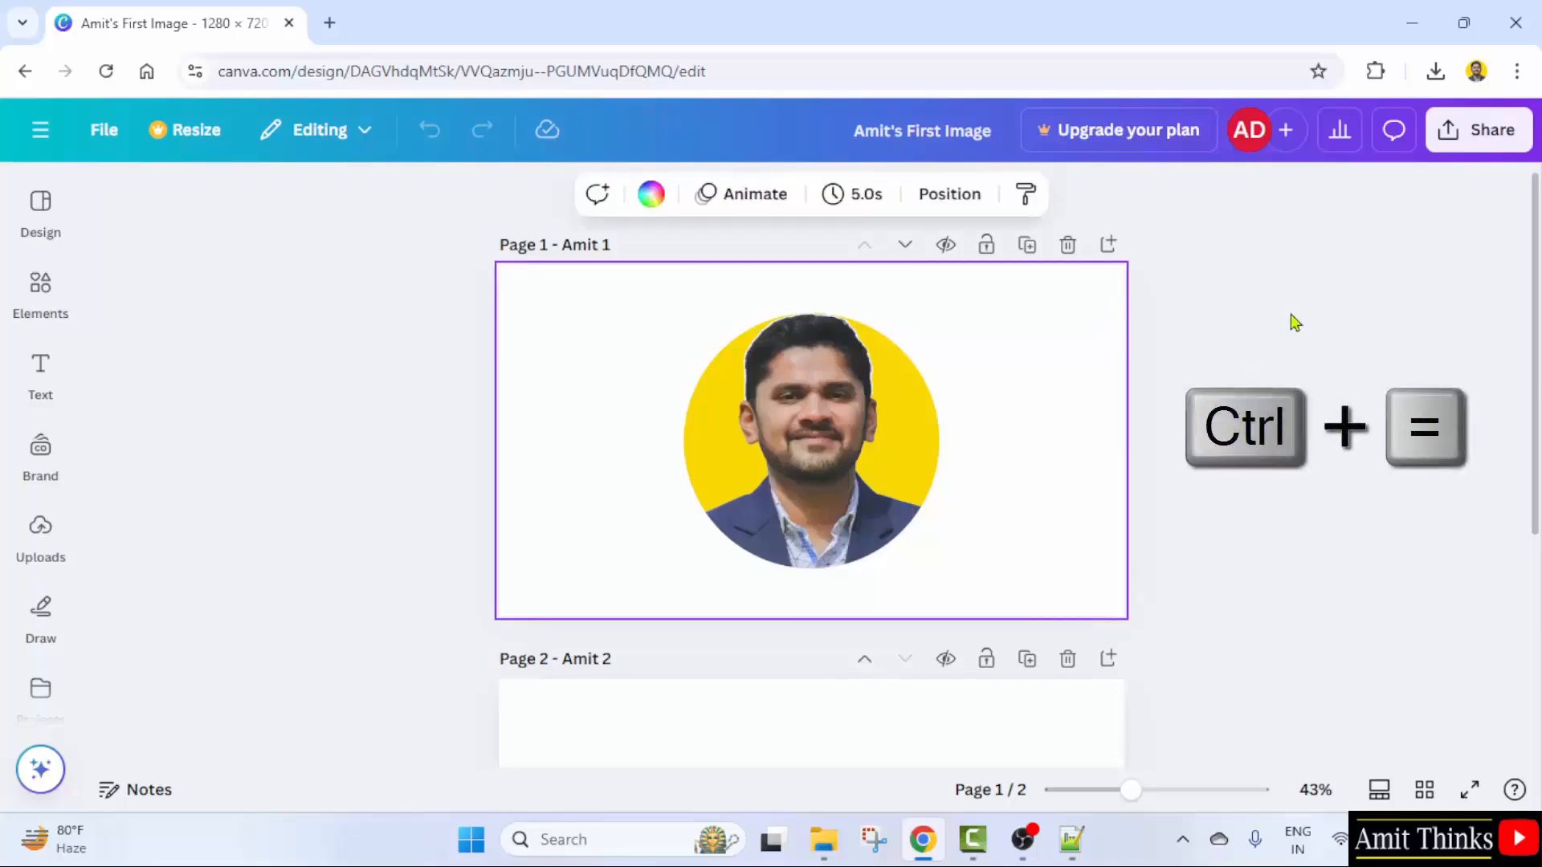
key(ctrl+equal)
key(ctrl+equal)
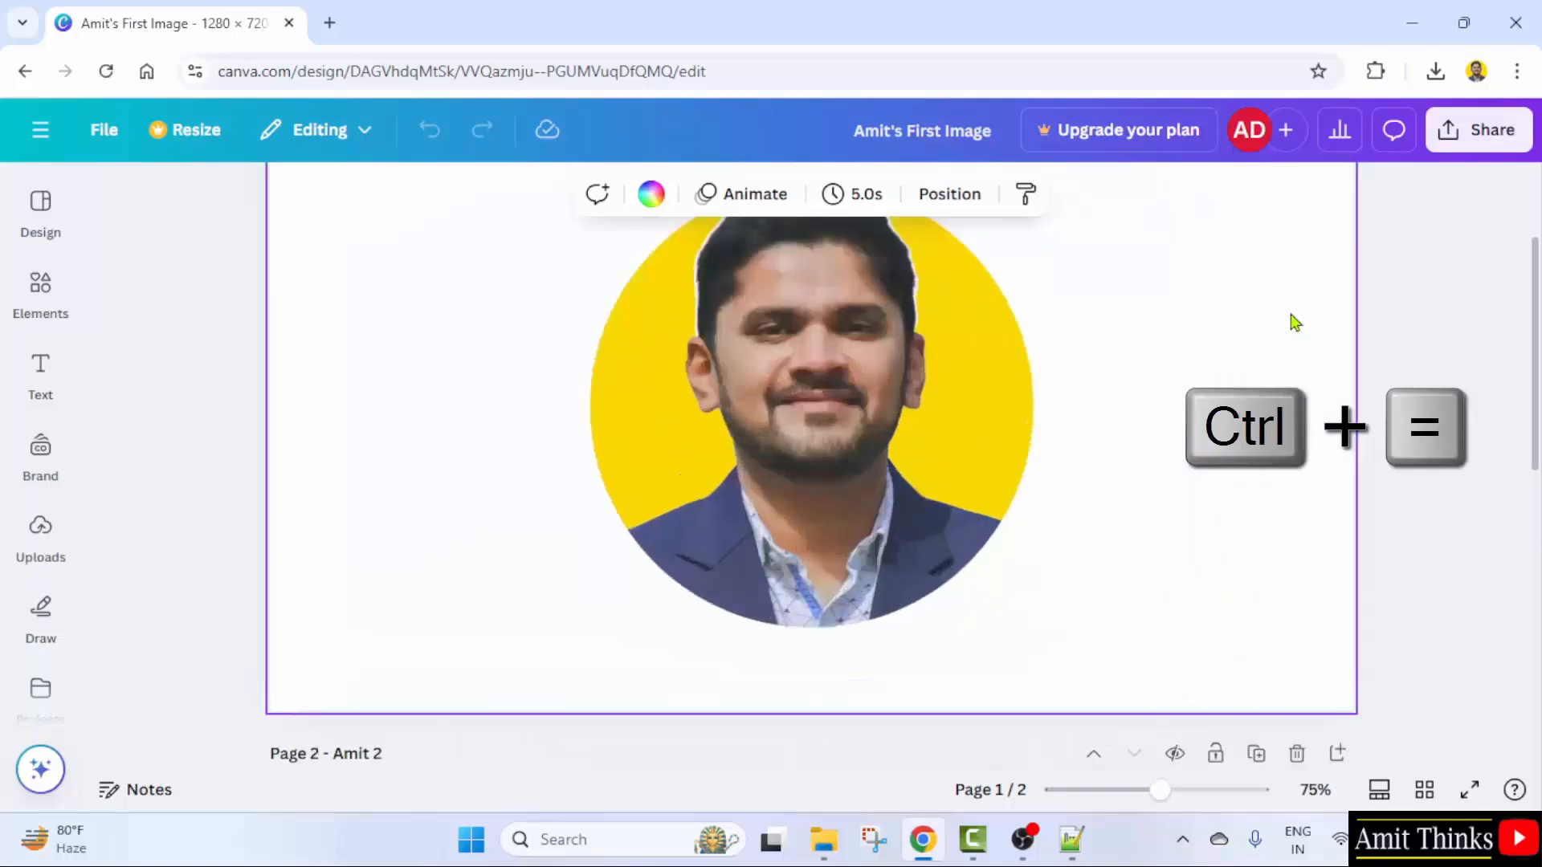
key(ctrl+equal)
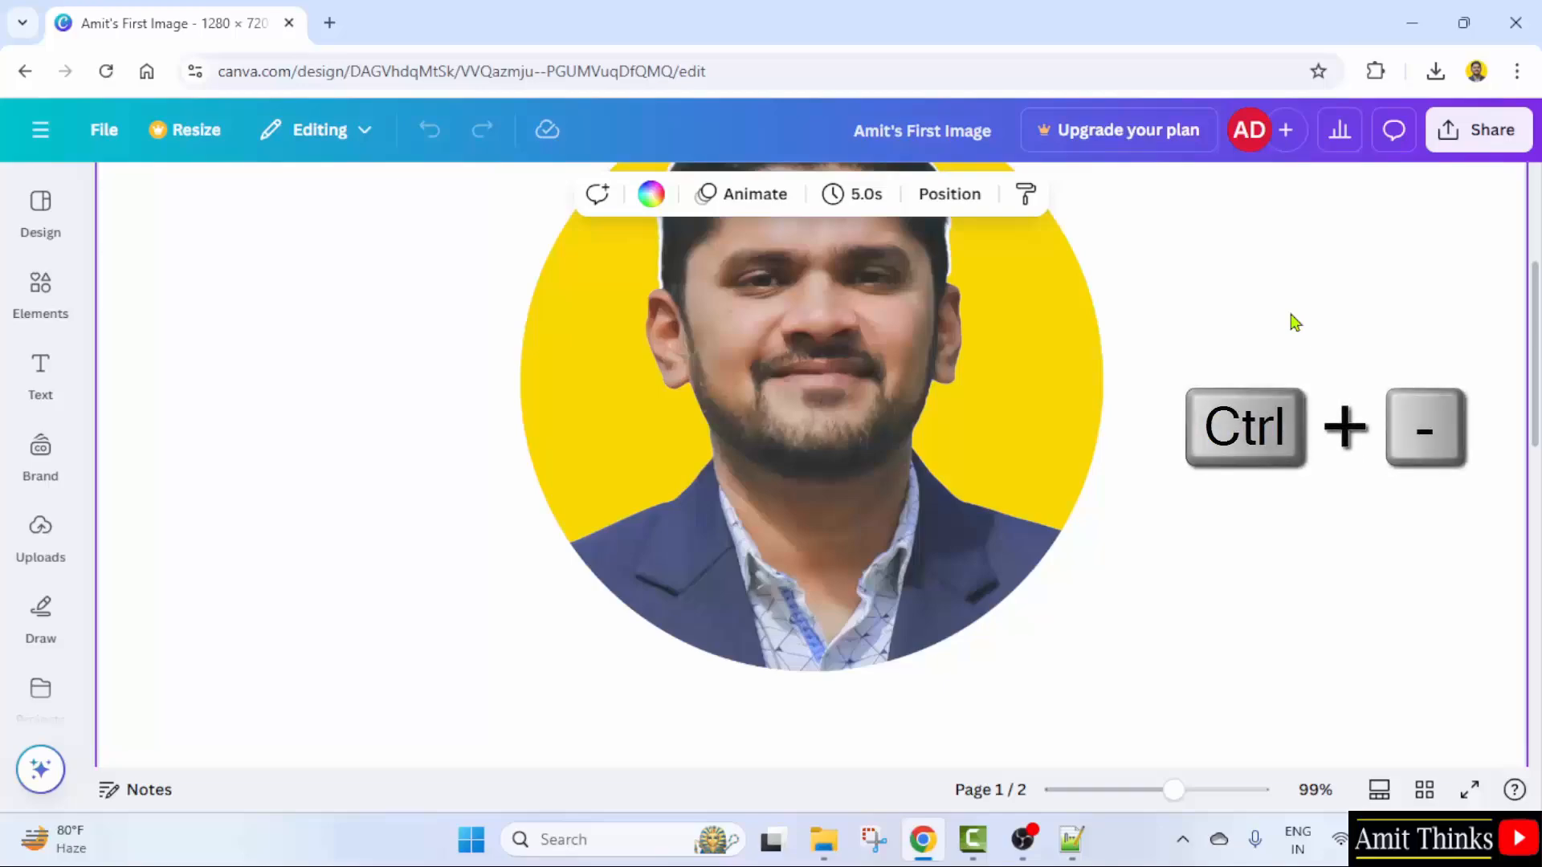
key(ctrl+minus)
key(ctrl+minus)
key(ctrl+minus)
key(ctrl+minus)
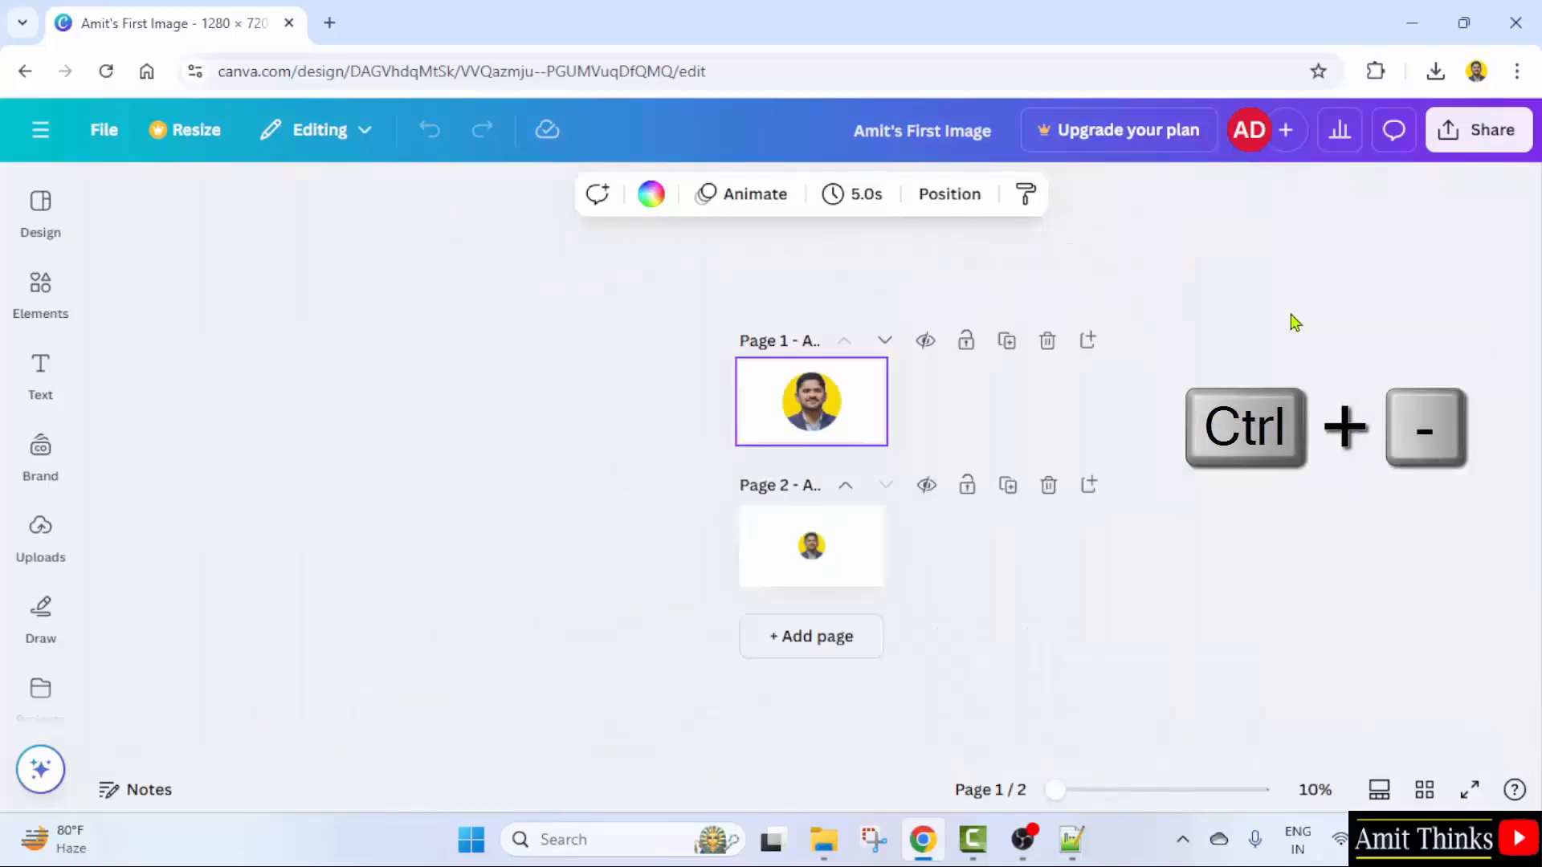
key(ctrl+equal)
key(ctrl+equal)
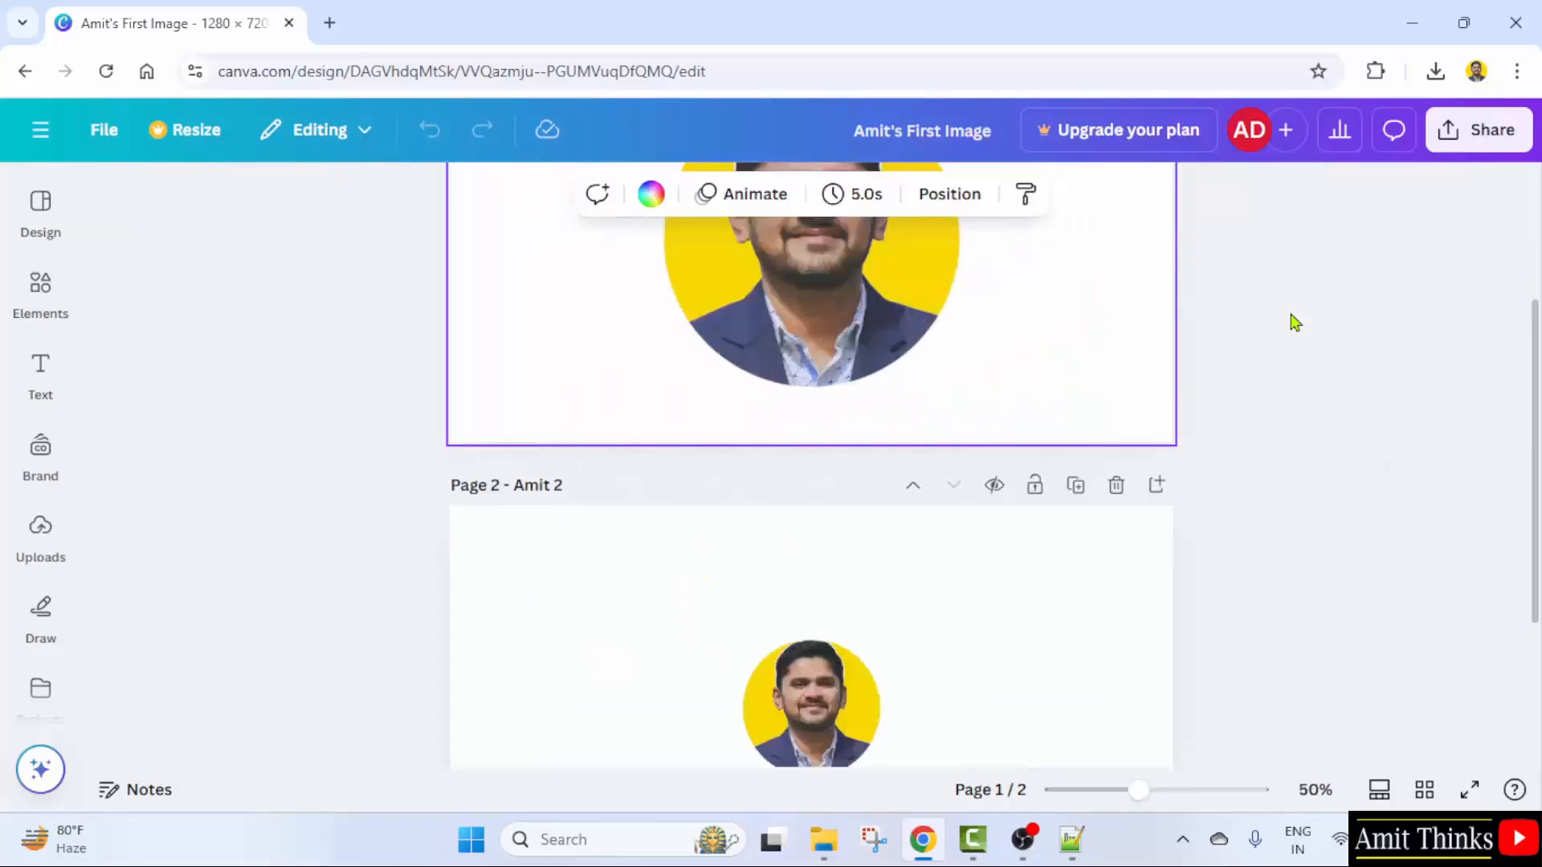
key(ctrl+equal)
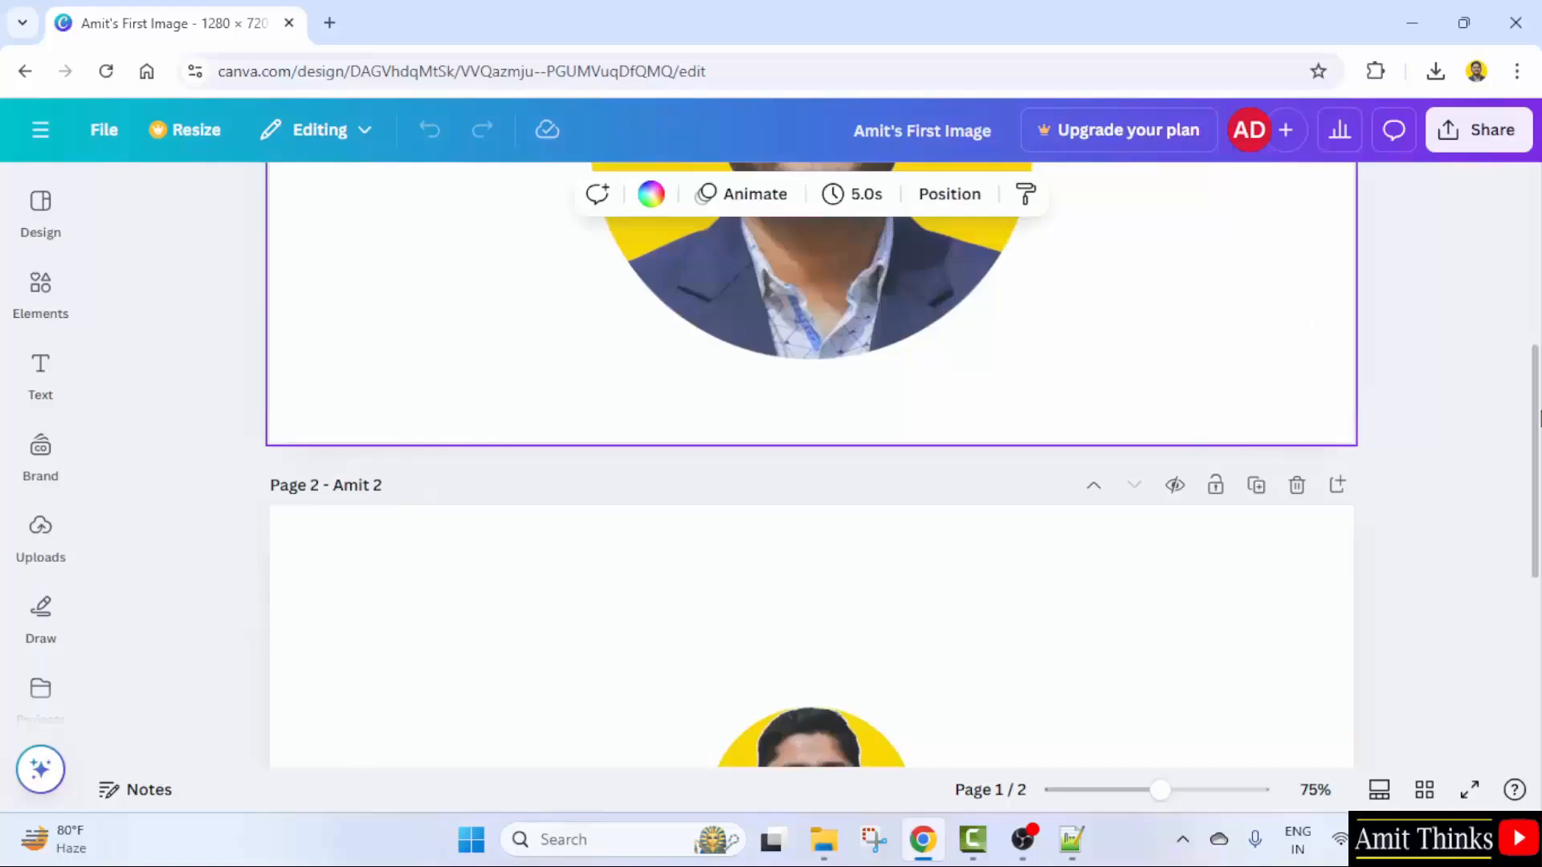
scroll(1537, 261, up, 5)
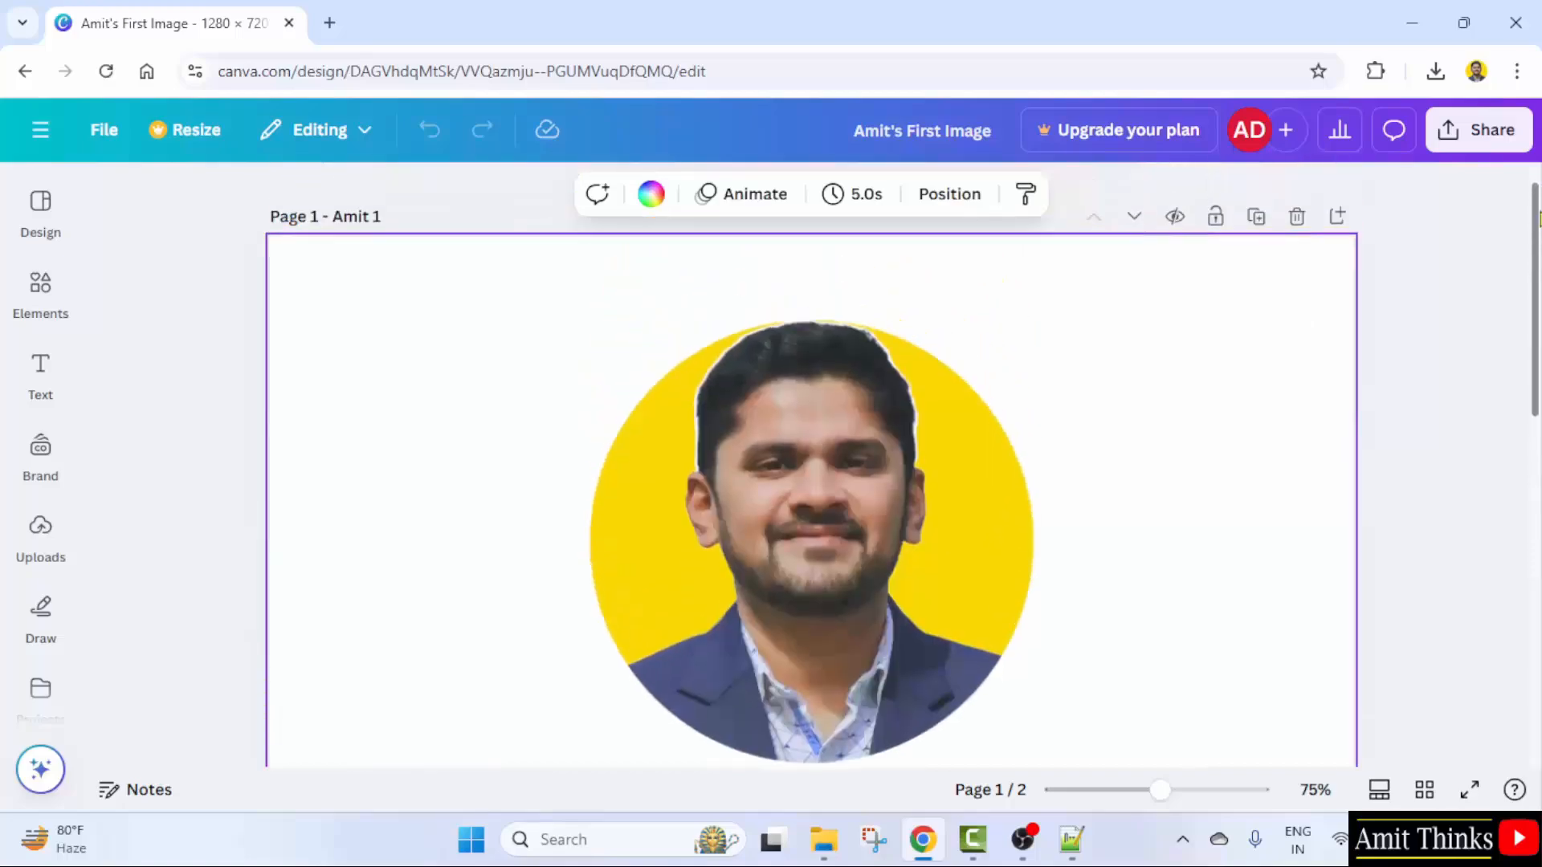
drag(1162, 799, 1125, 812)
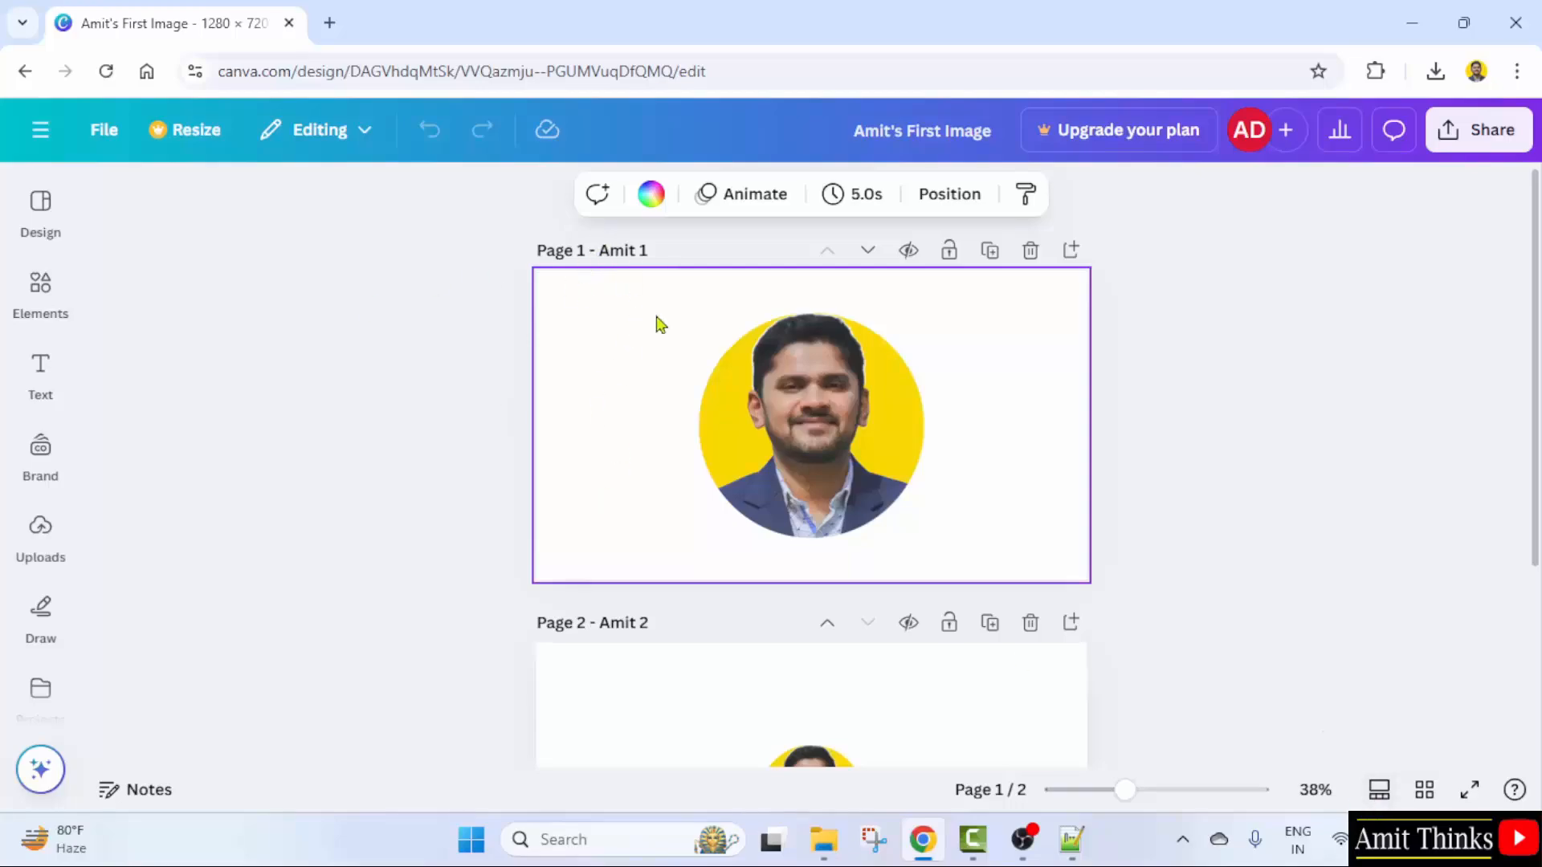
scroll(1150, 512, down, 3)
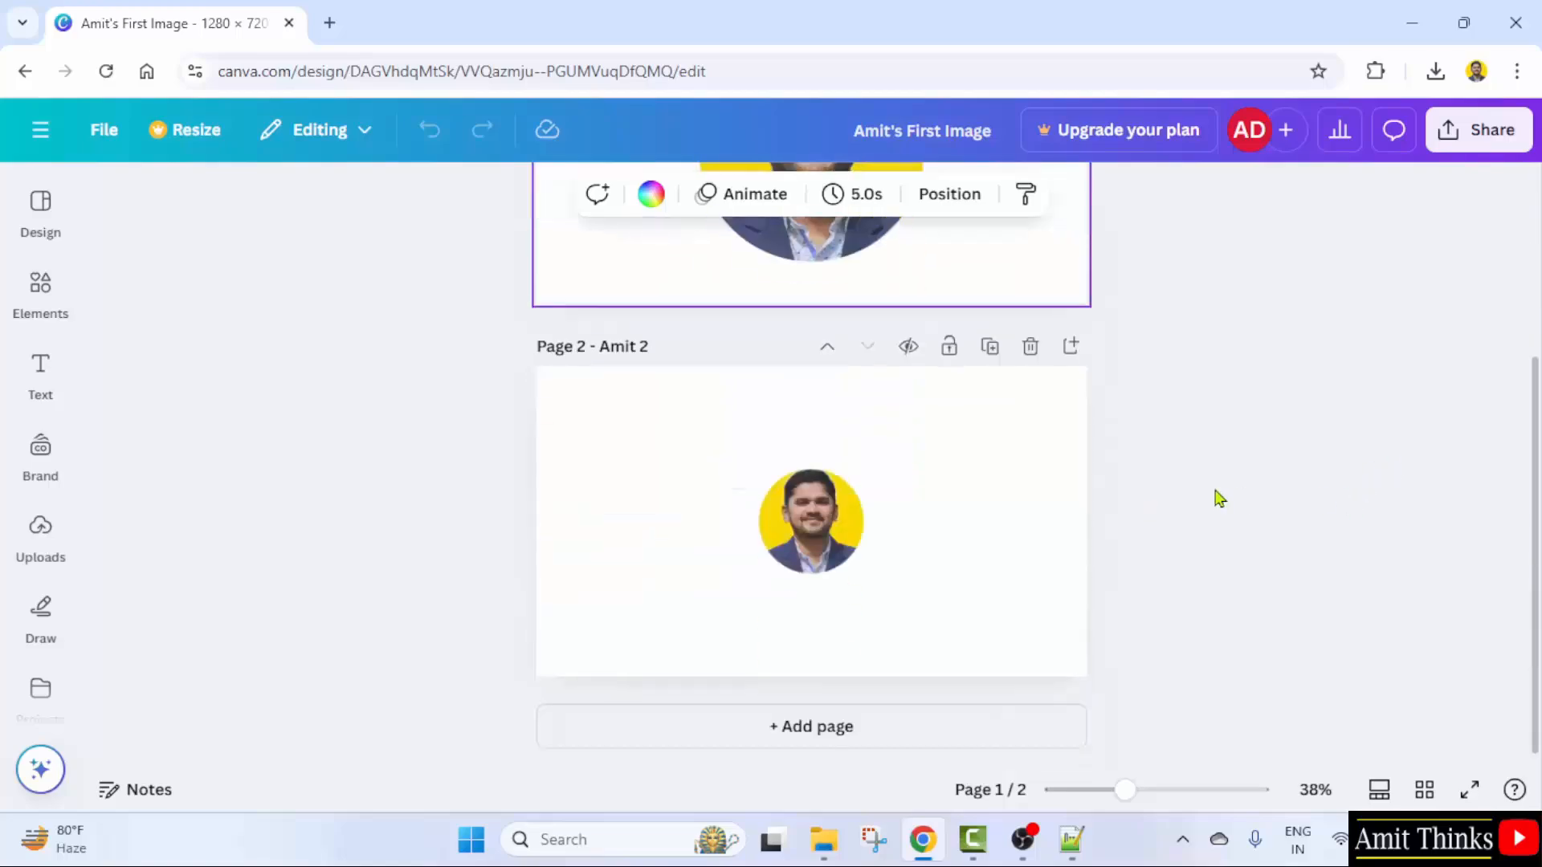
scroll(1152, 482, up, 3)
scroll(1152, 485, down, 3)
scroll(1190, 639, up, 3)
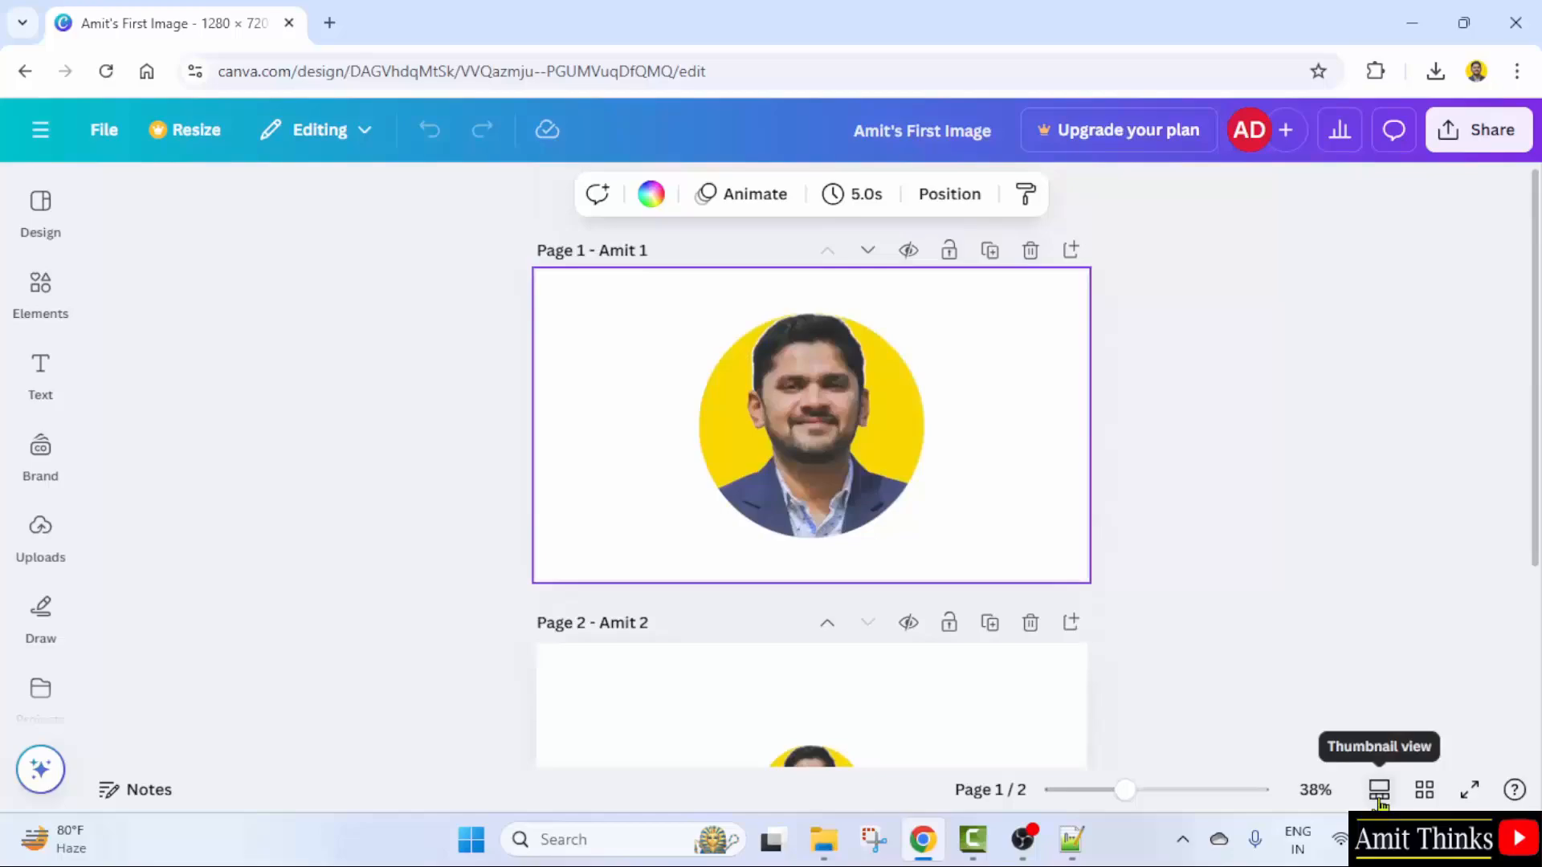
- Switch to thumbnail view with page 2 on the canvas, briefly checking the grid overview
click(1379, 791)
click(823, 727)
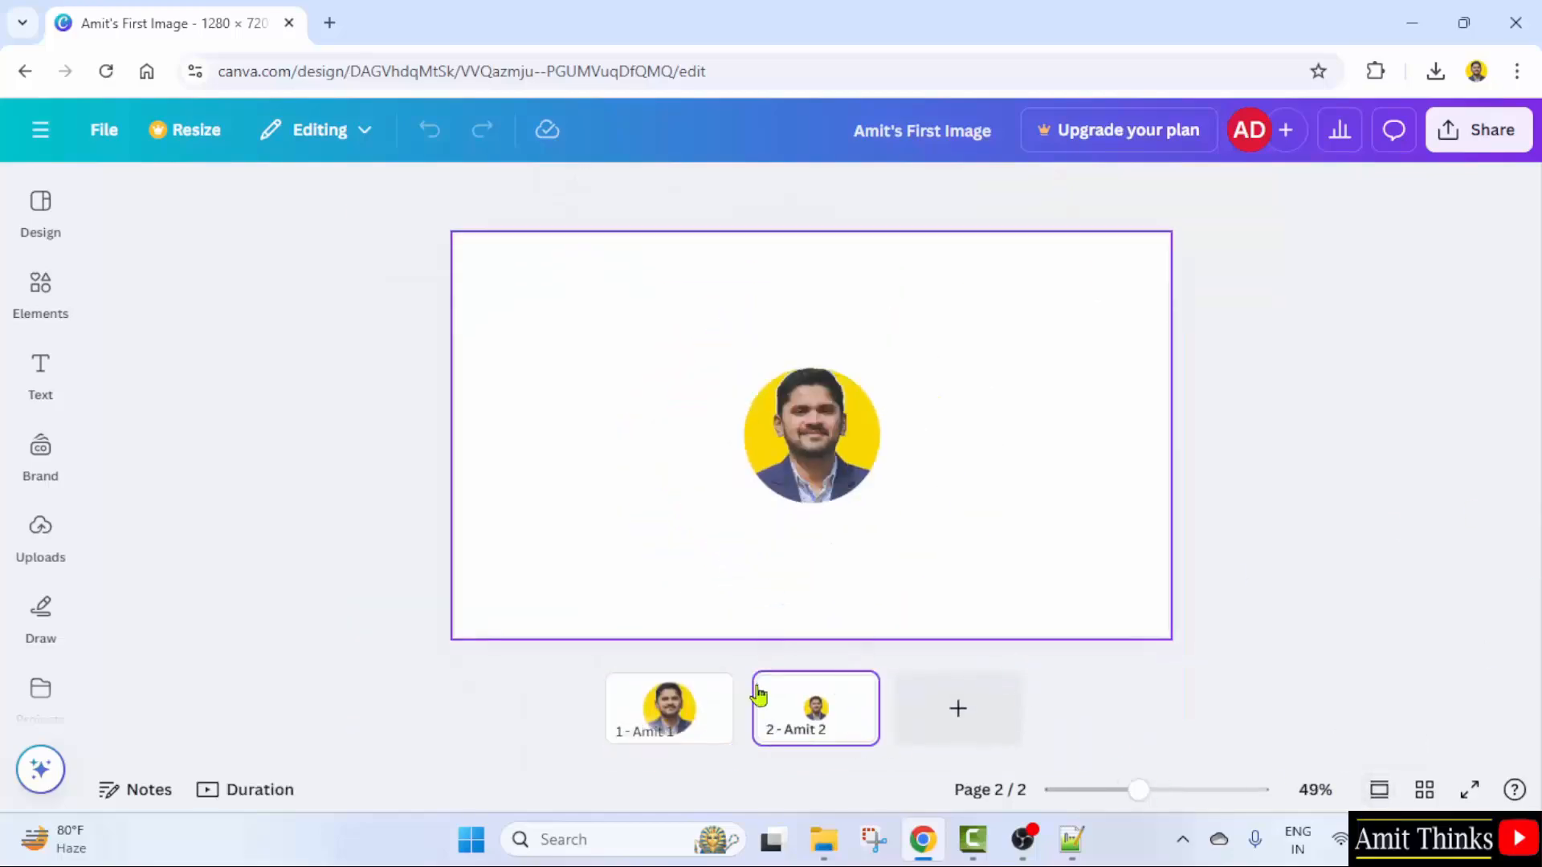
click(686, 715)
click(809, 723)
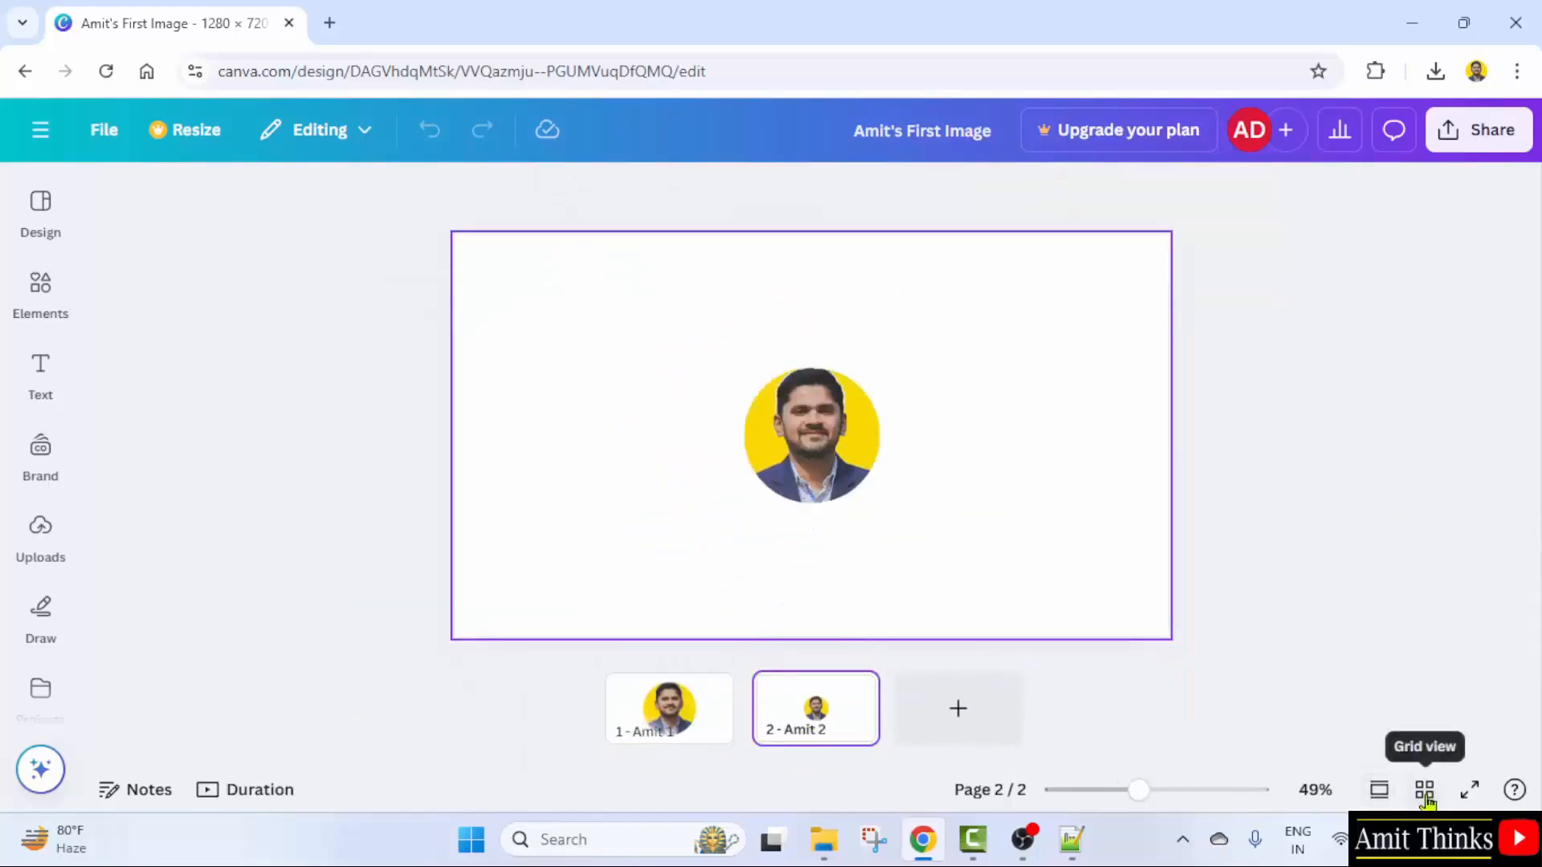
click(1424, 791)
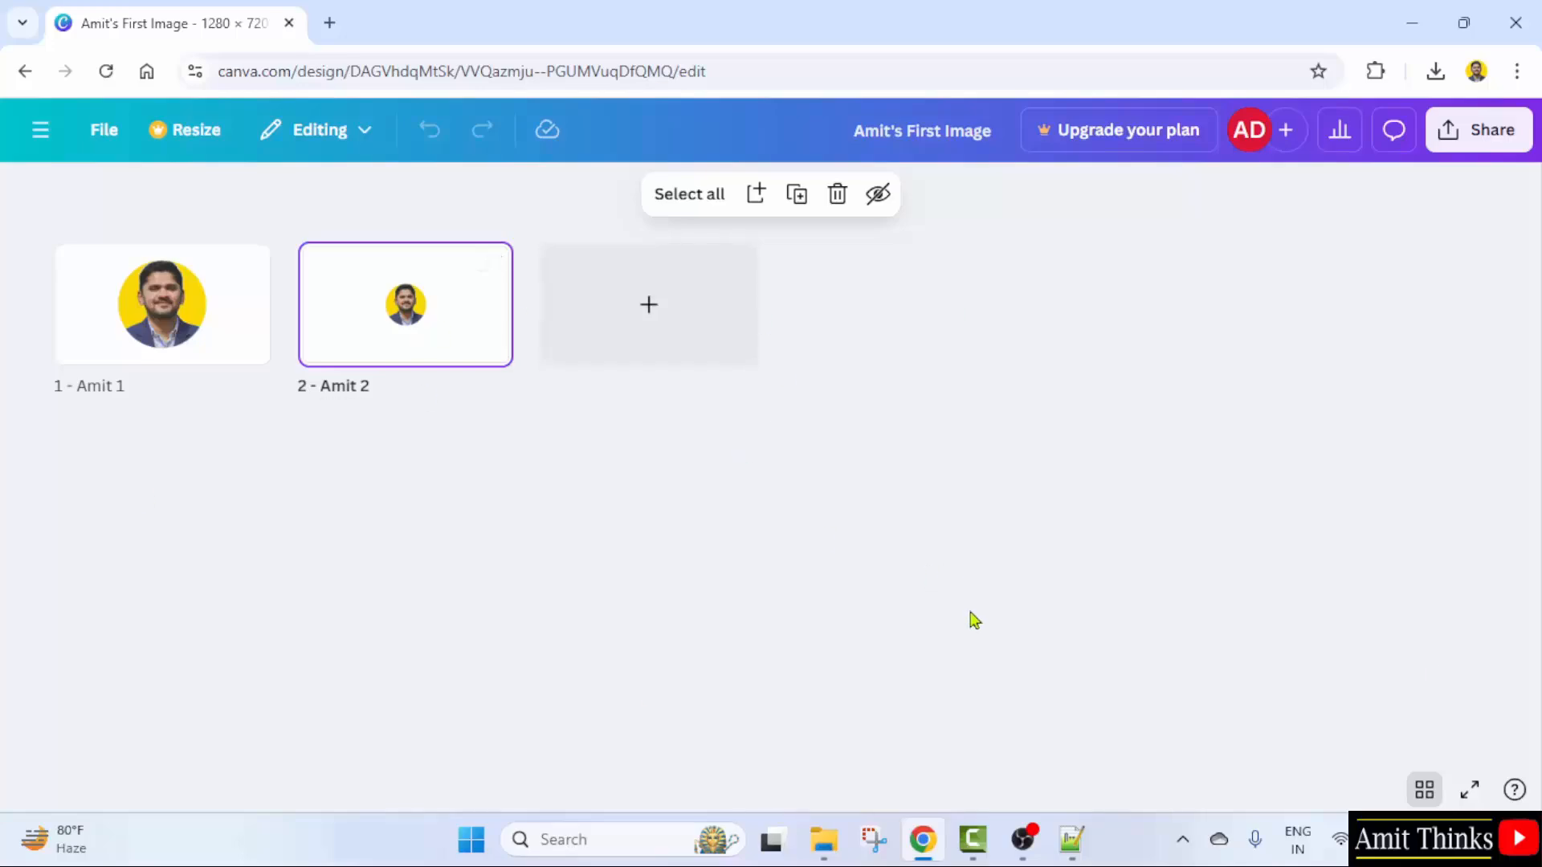
click(1424, 791)
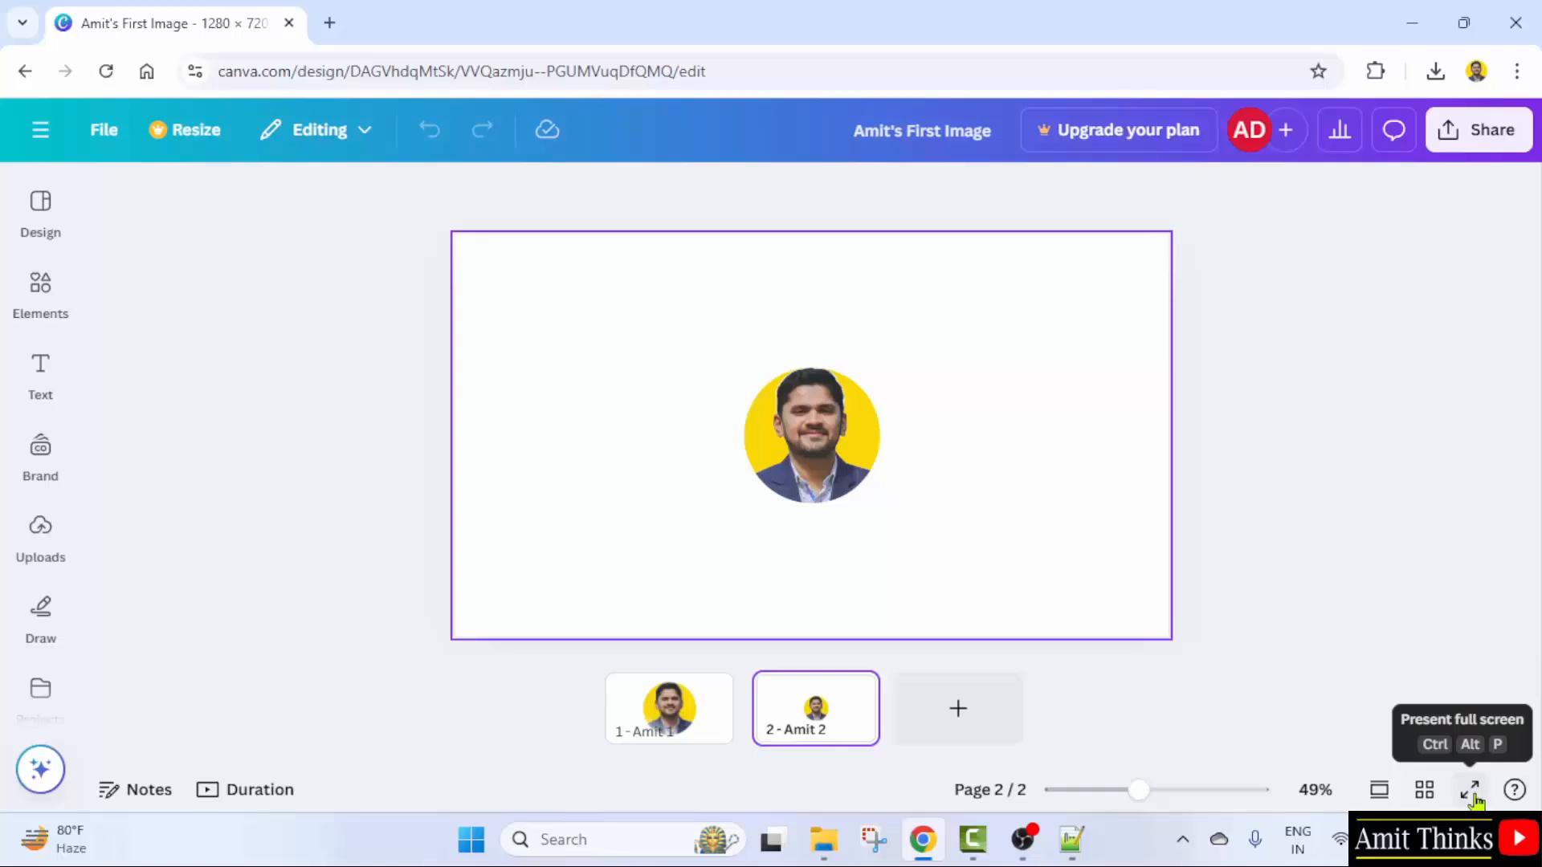
click(1469, 792)
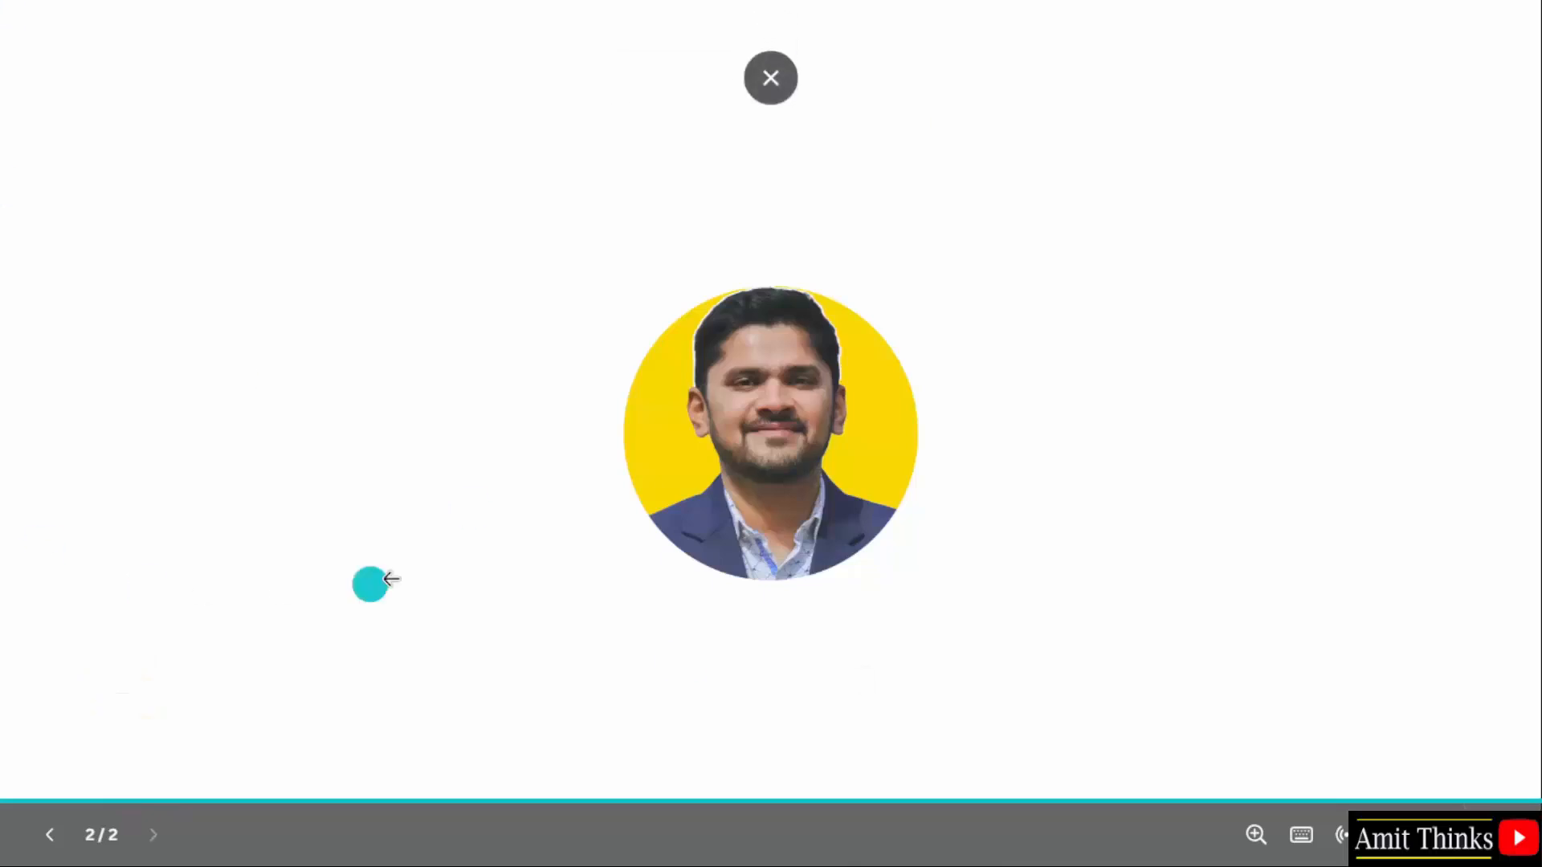
click(50, 835)
click(147, 835)
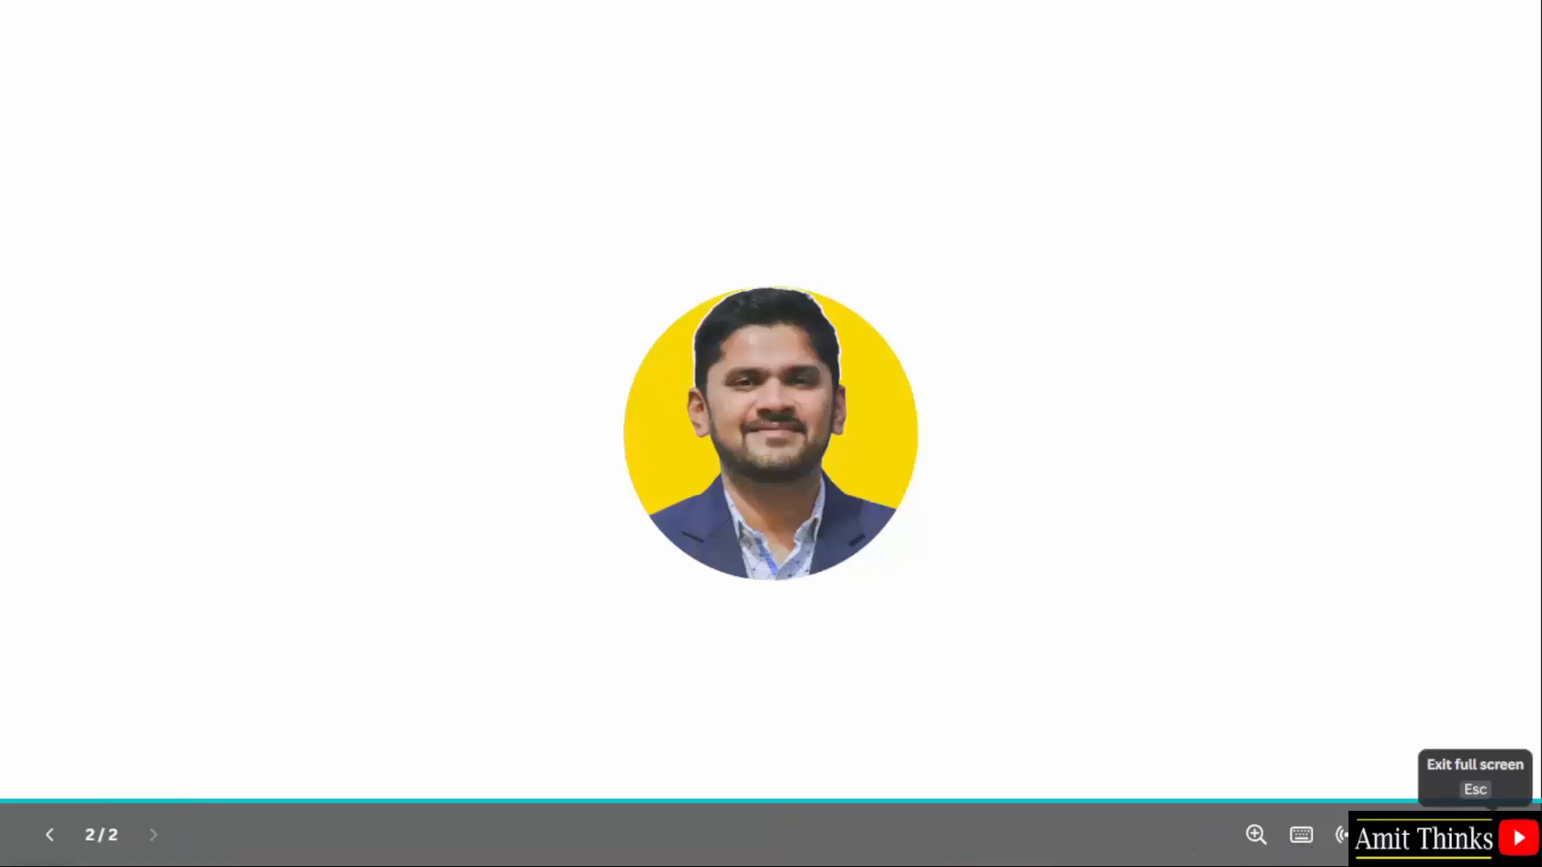
click(1473, 836)
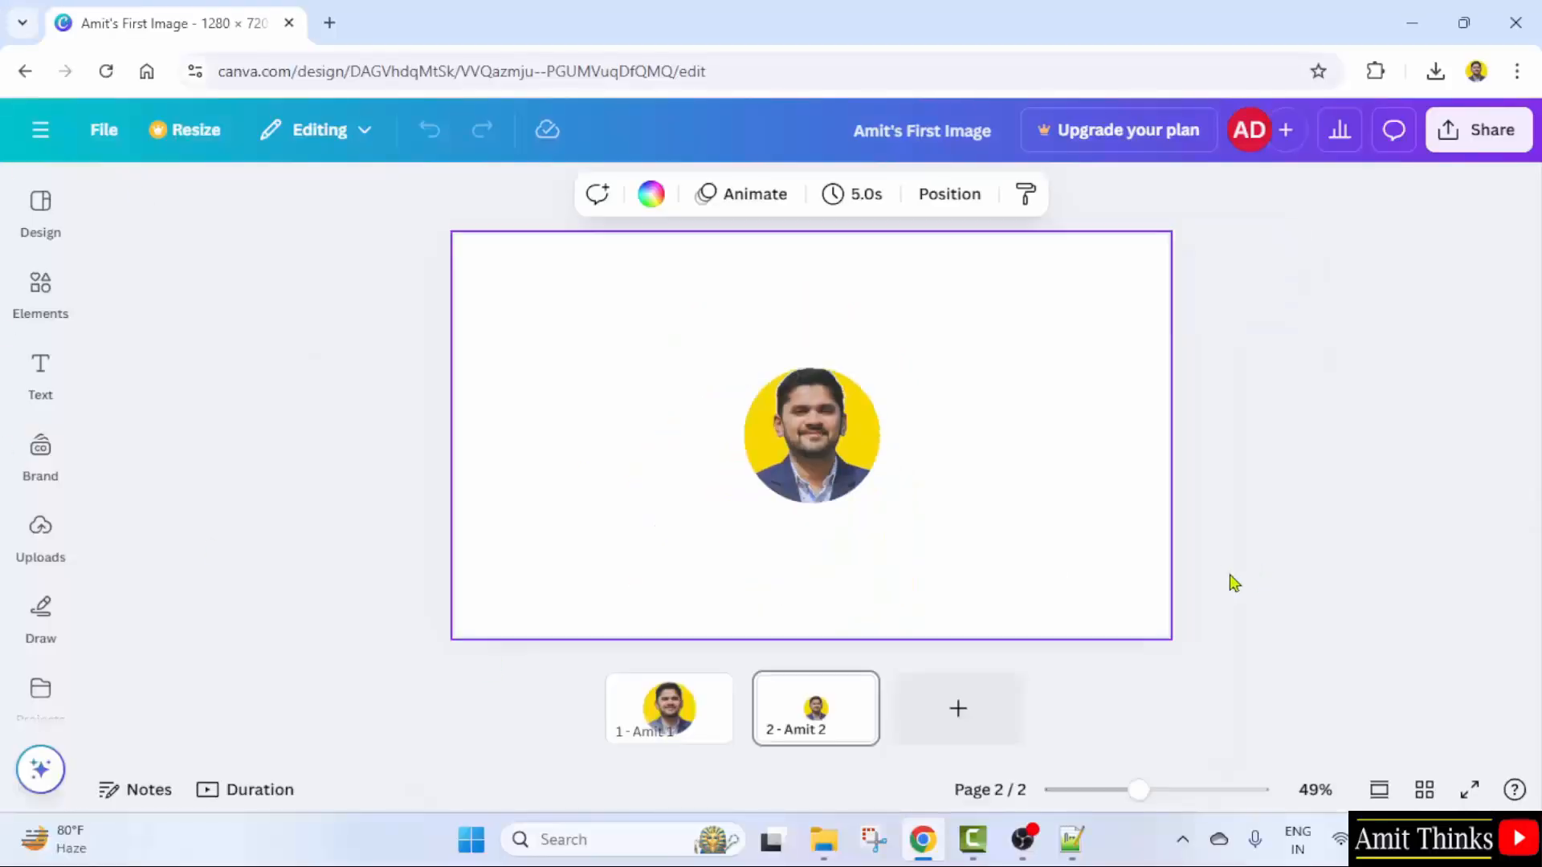
key(Escape)
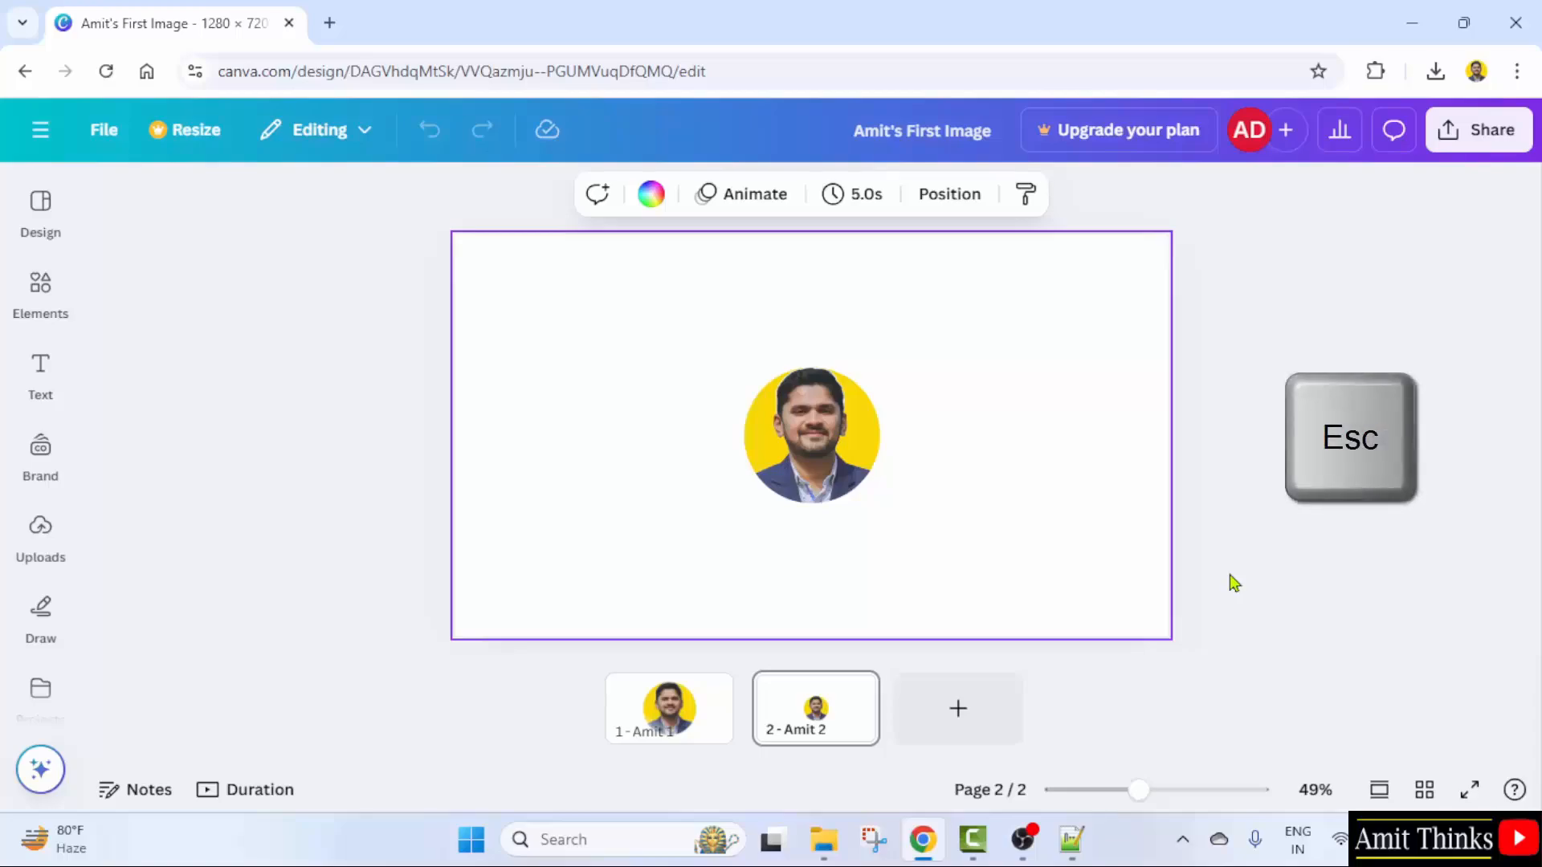
- Bring page 1 back in the continuous scroll view and select it
click(665, 728)
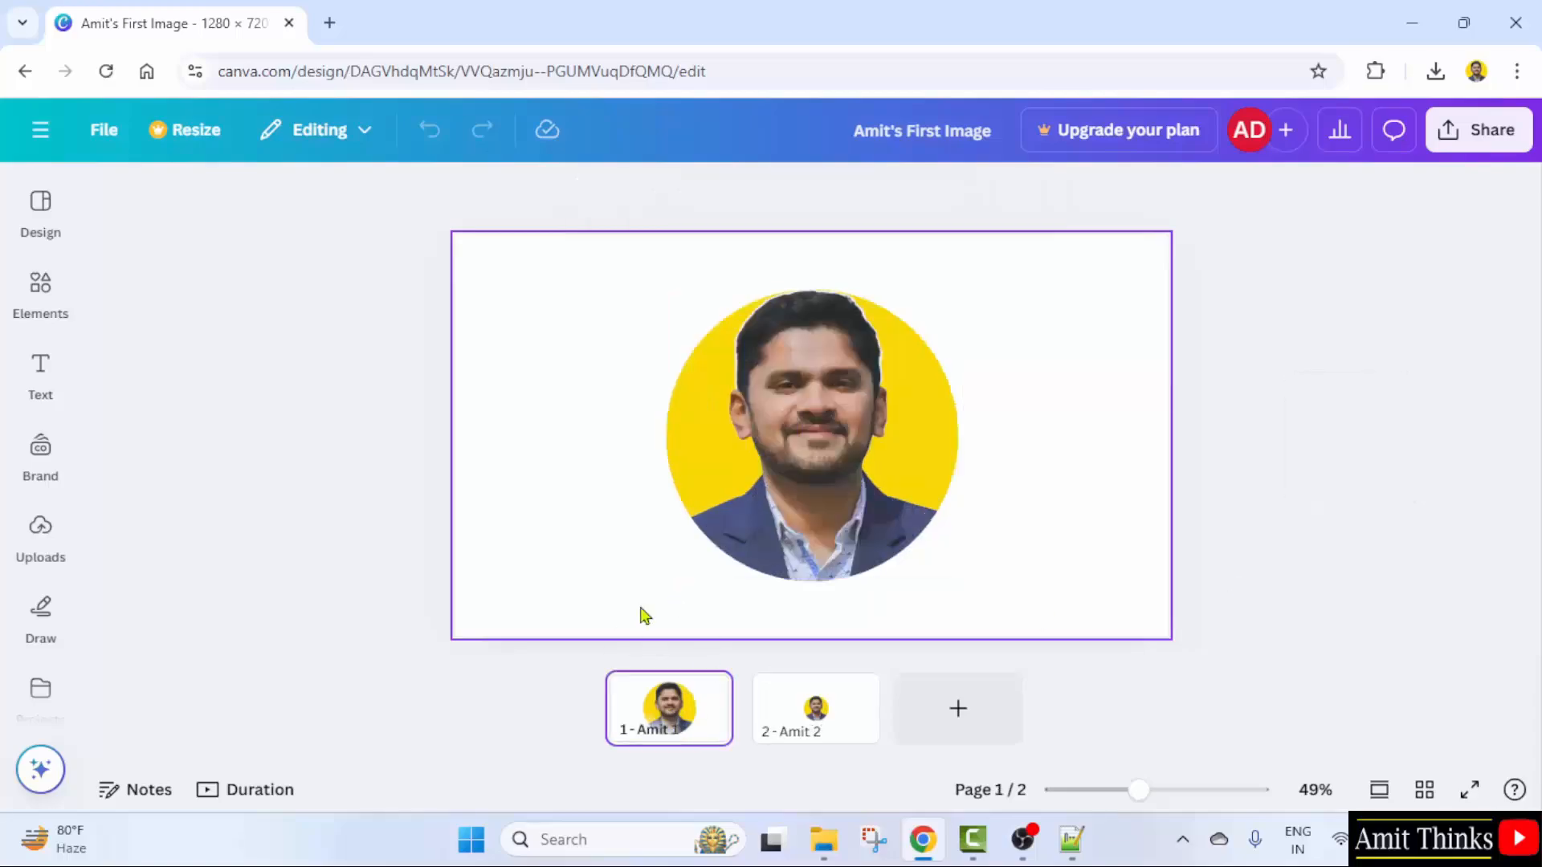
click(1378, 791)
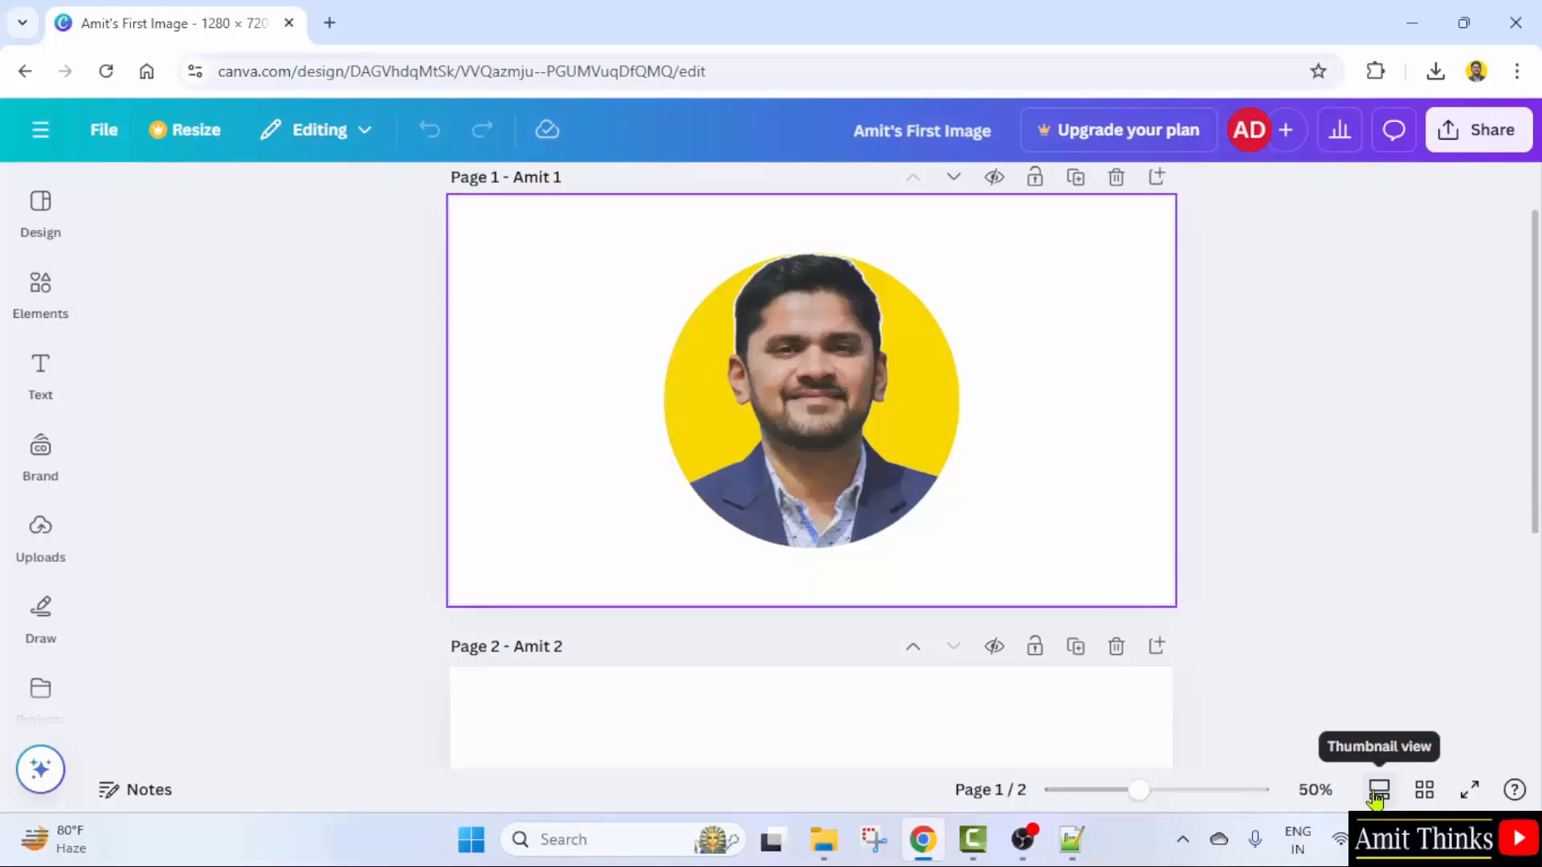
scroll(909, 365, up, 1)
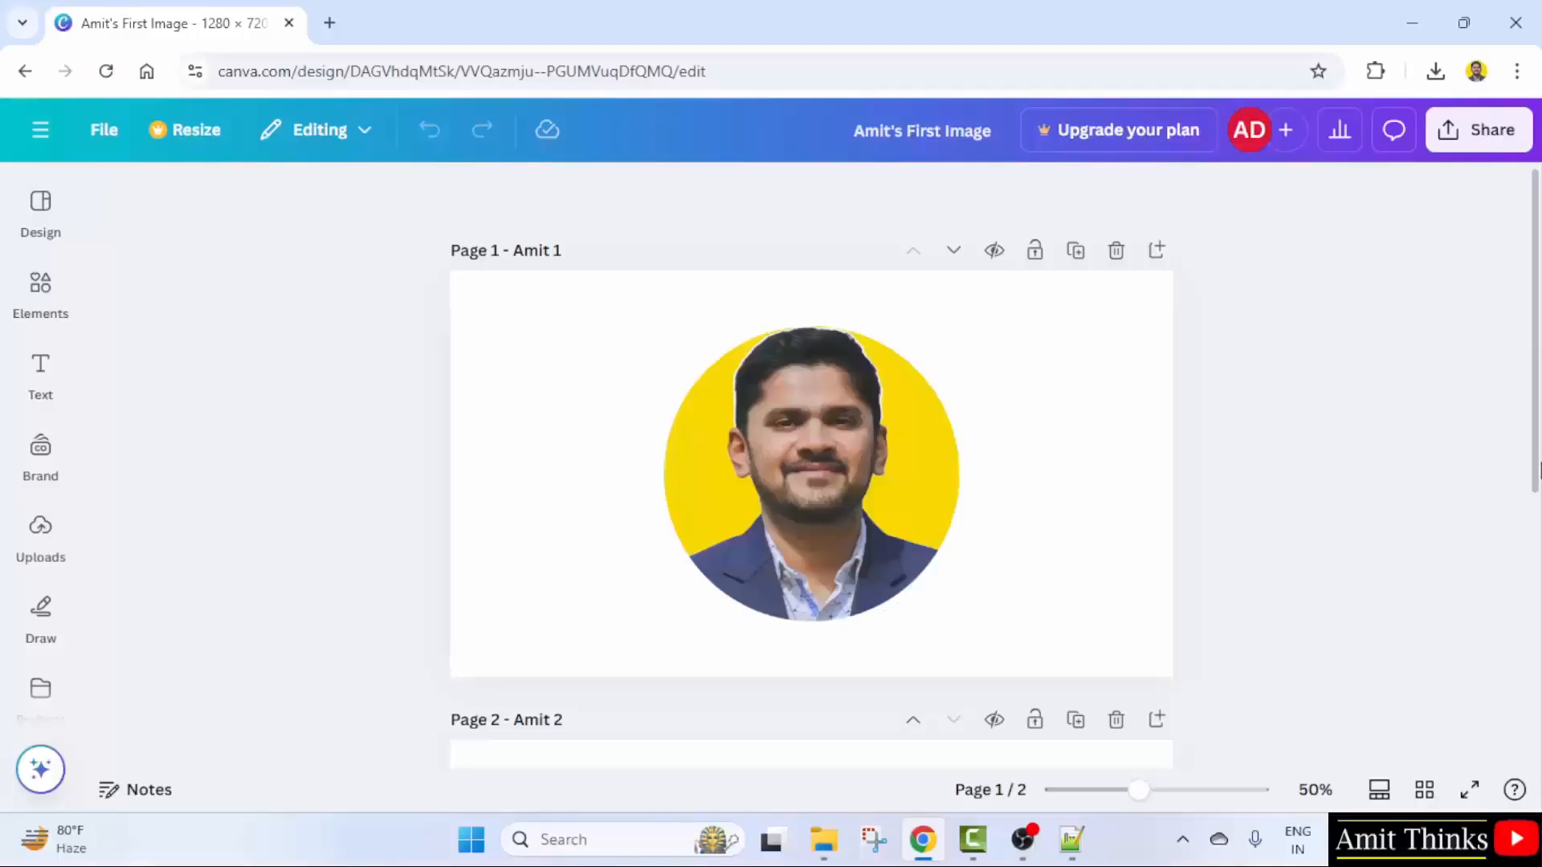
click(985, 362)
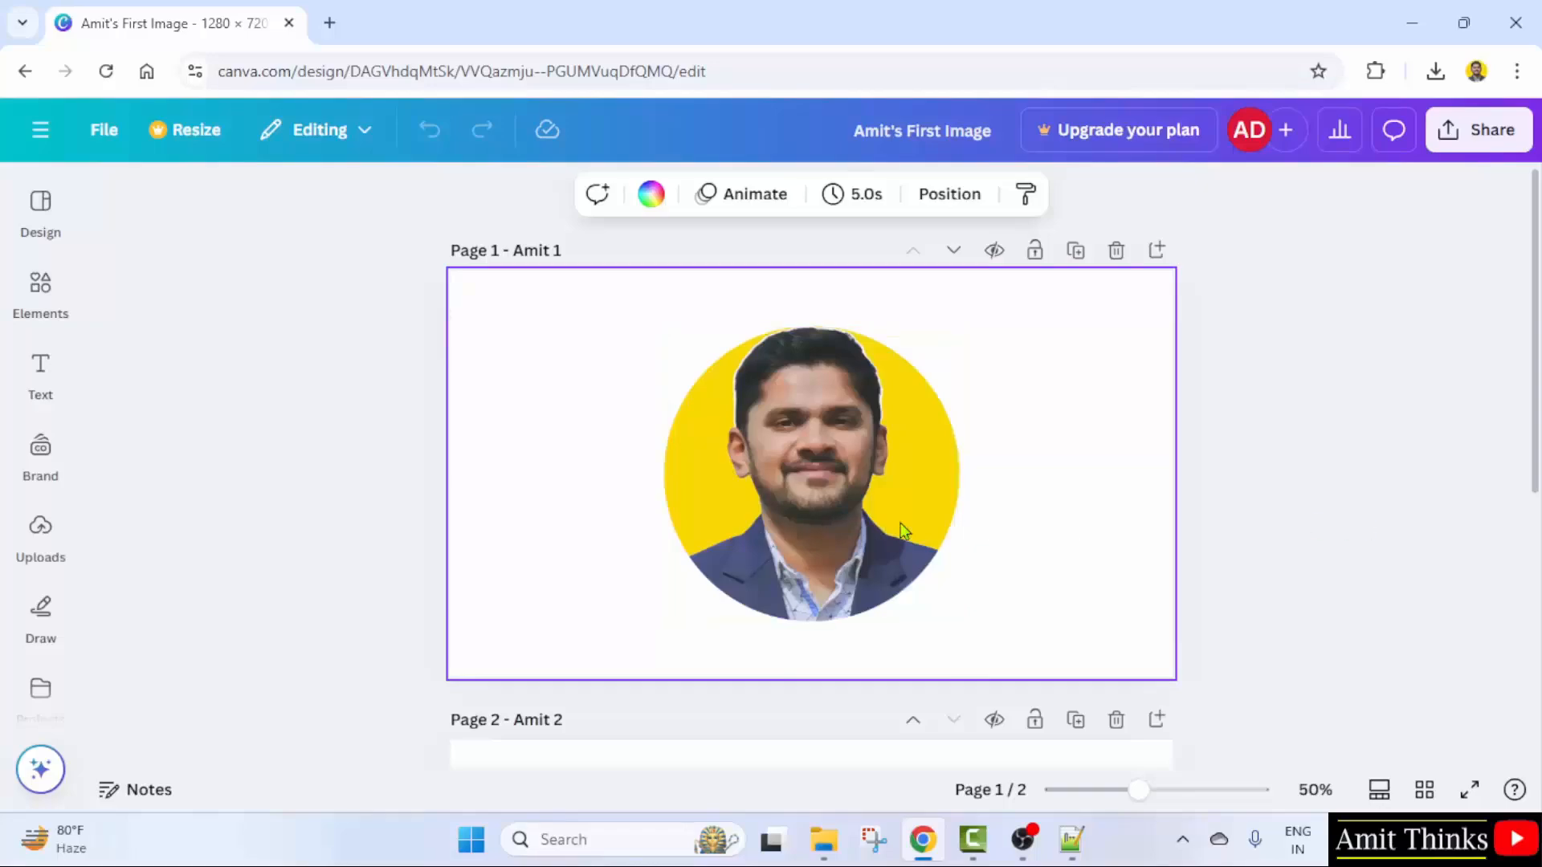
- Crop the page 1 portrait, trimming its bottom edge slightly upward
click(842, 526)
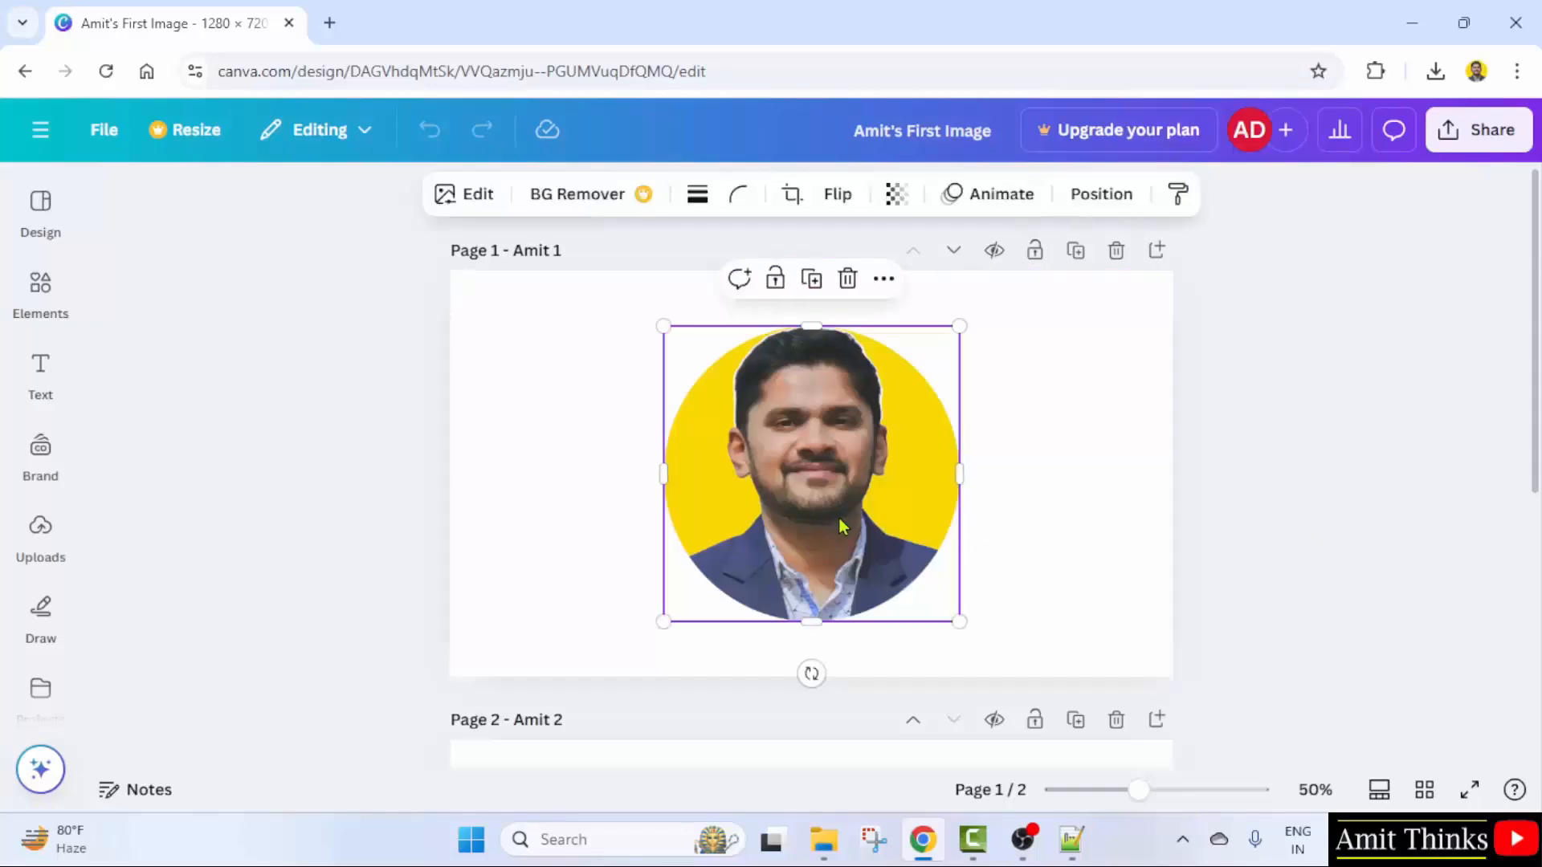
click(791, 196)
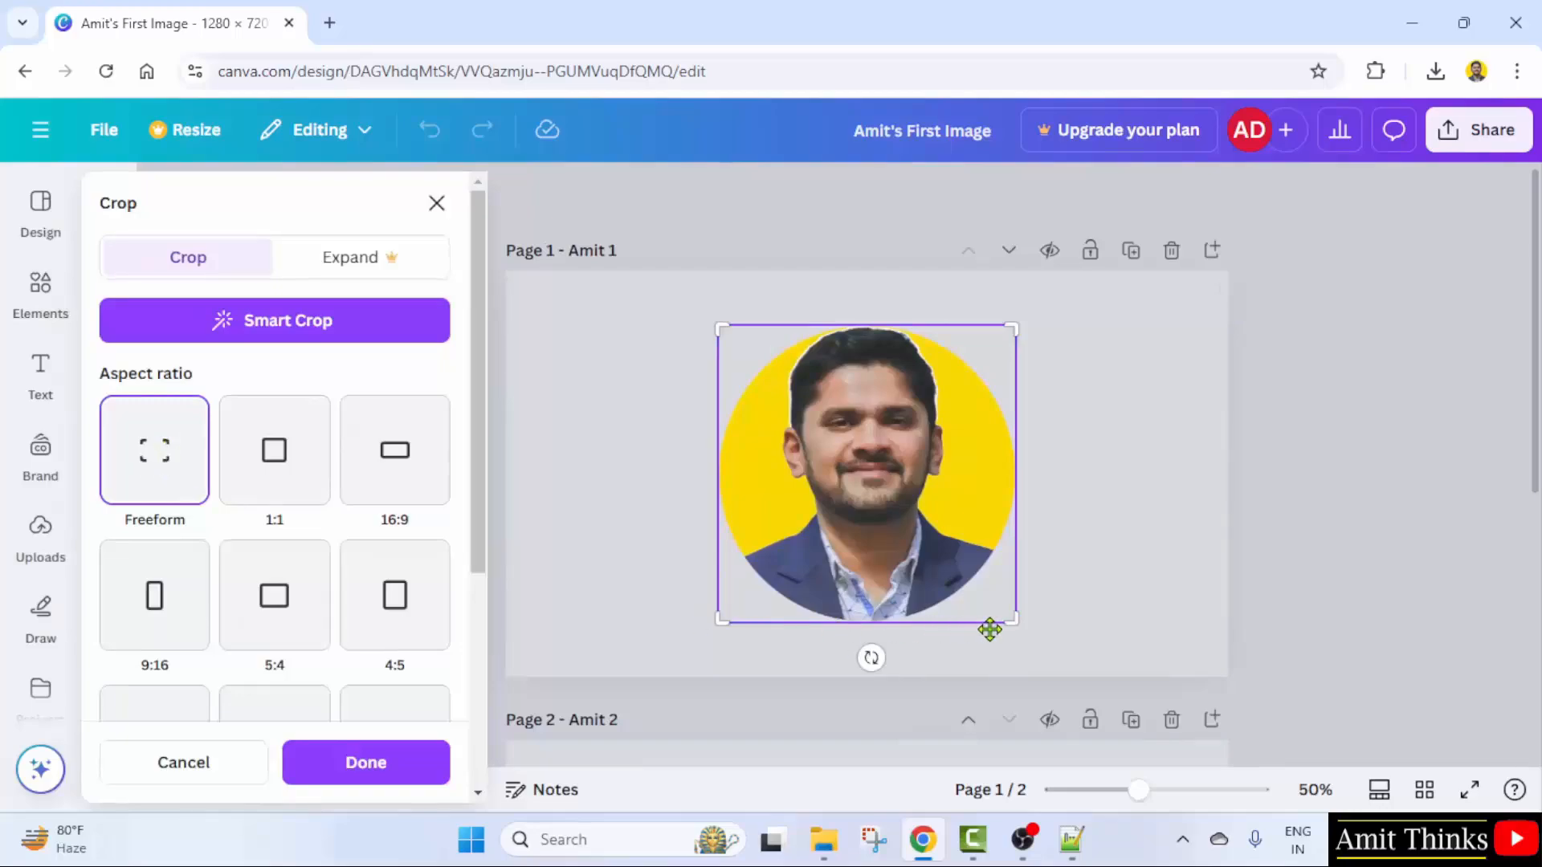
drag(1010, 620, 1010, 600)
drag(722, 619, 721, 603)
click(1118, 580)
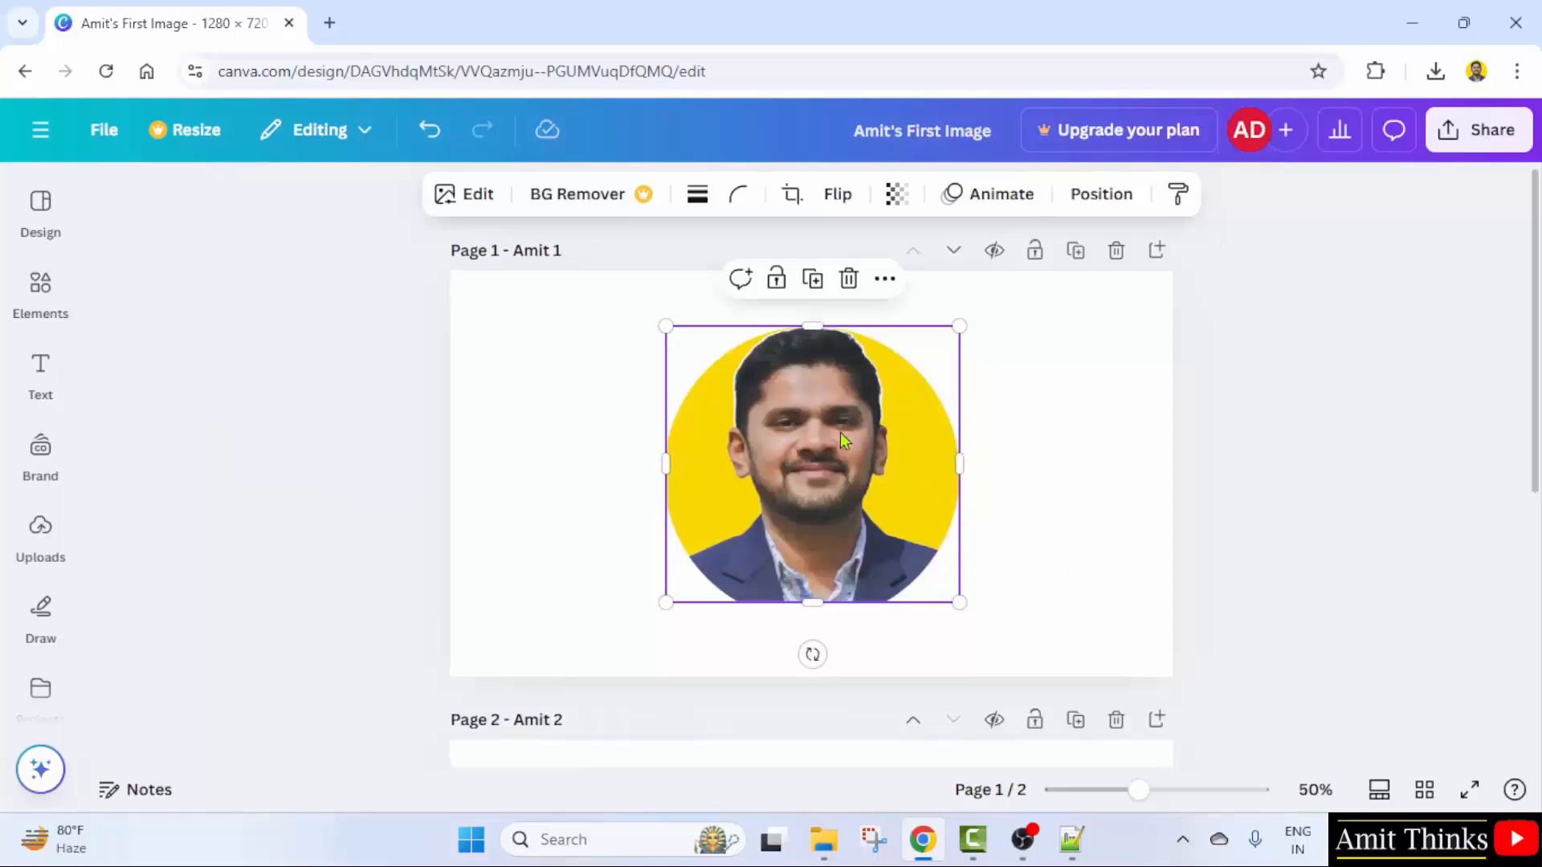
- Review the portrait's crop aspect-ratio options, then close crop mode
click(791, 194)
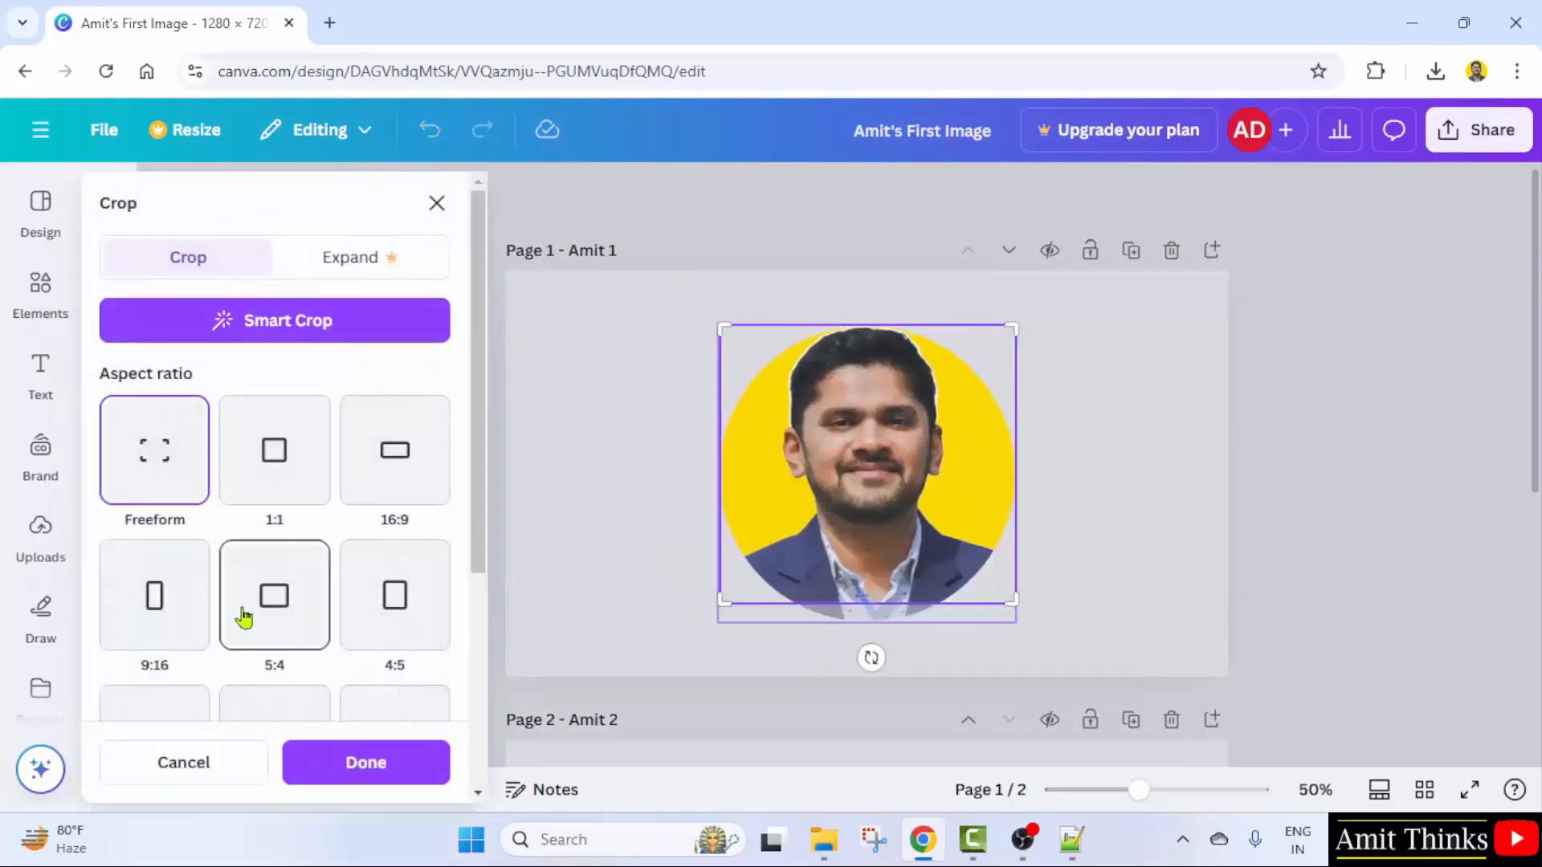
scroll(243, 617, down, 5)
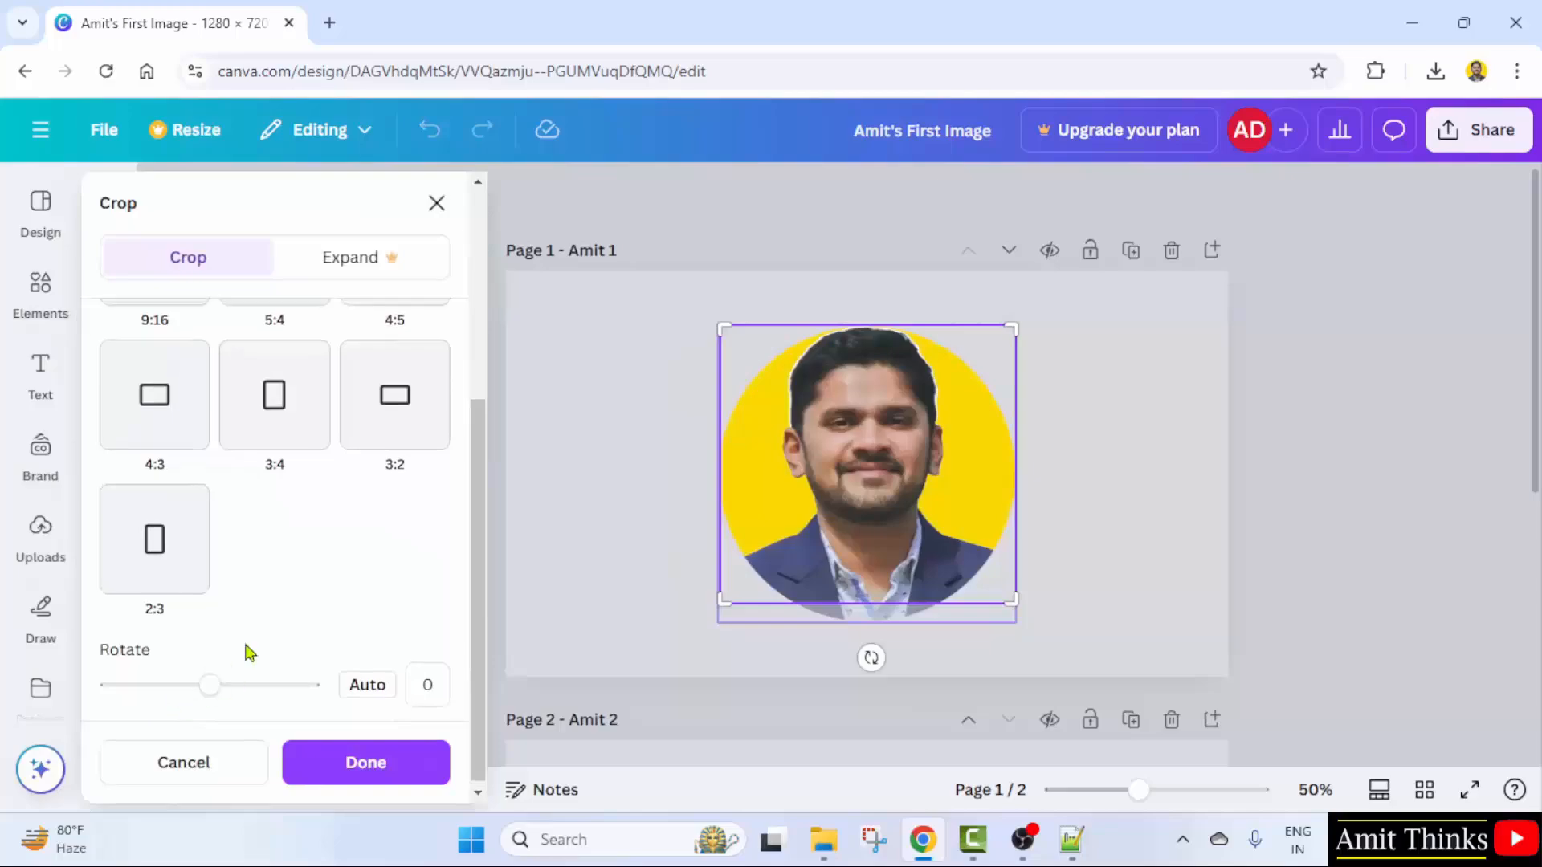
scroll(245, 652, up, 5)
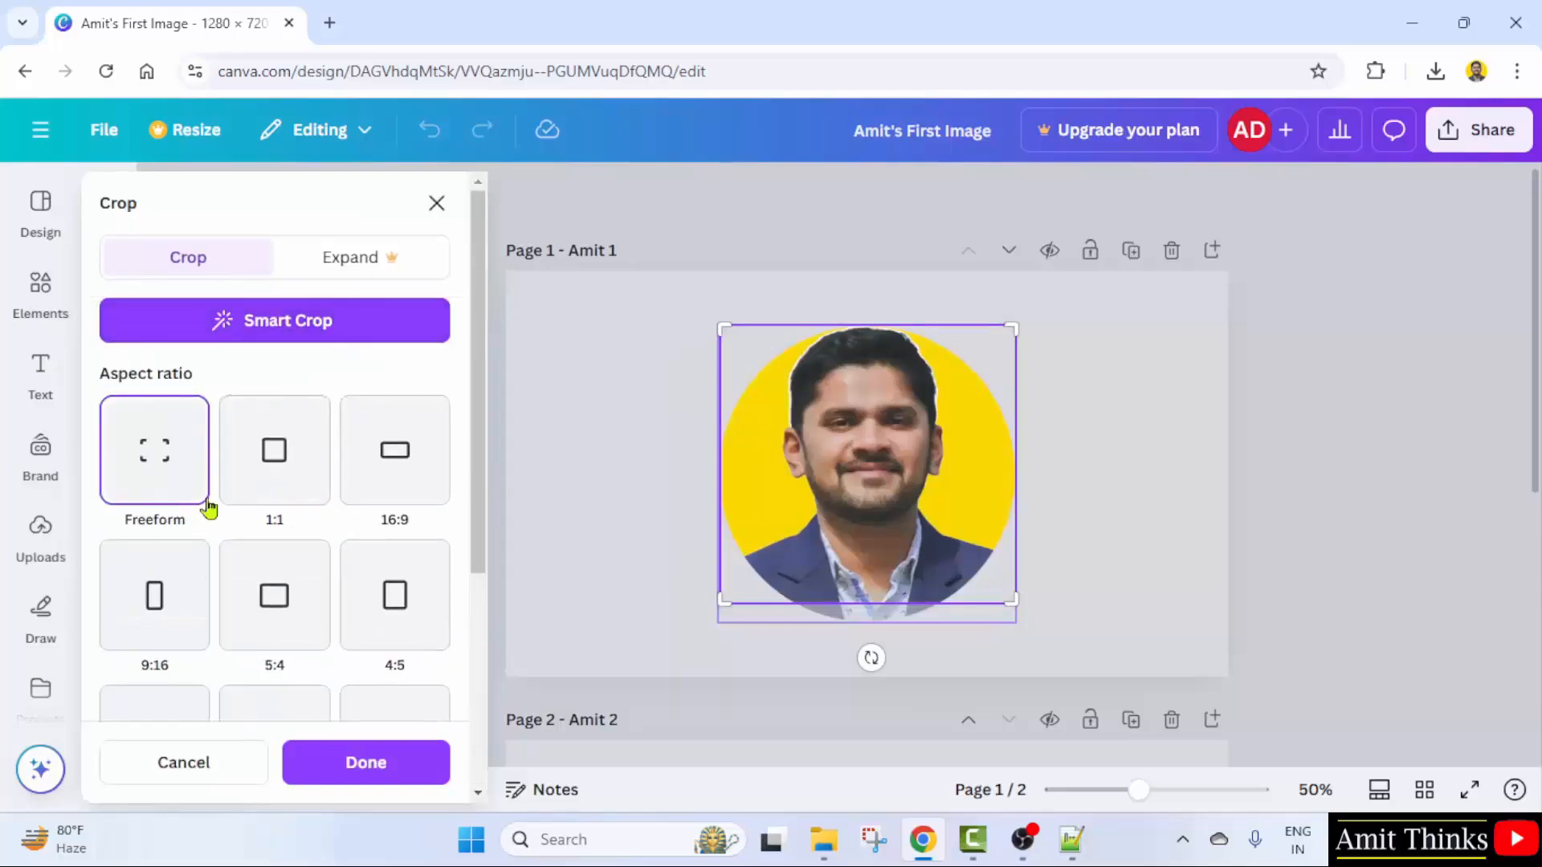
scroll(269, 598, down, 3)
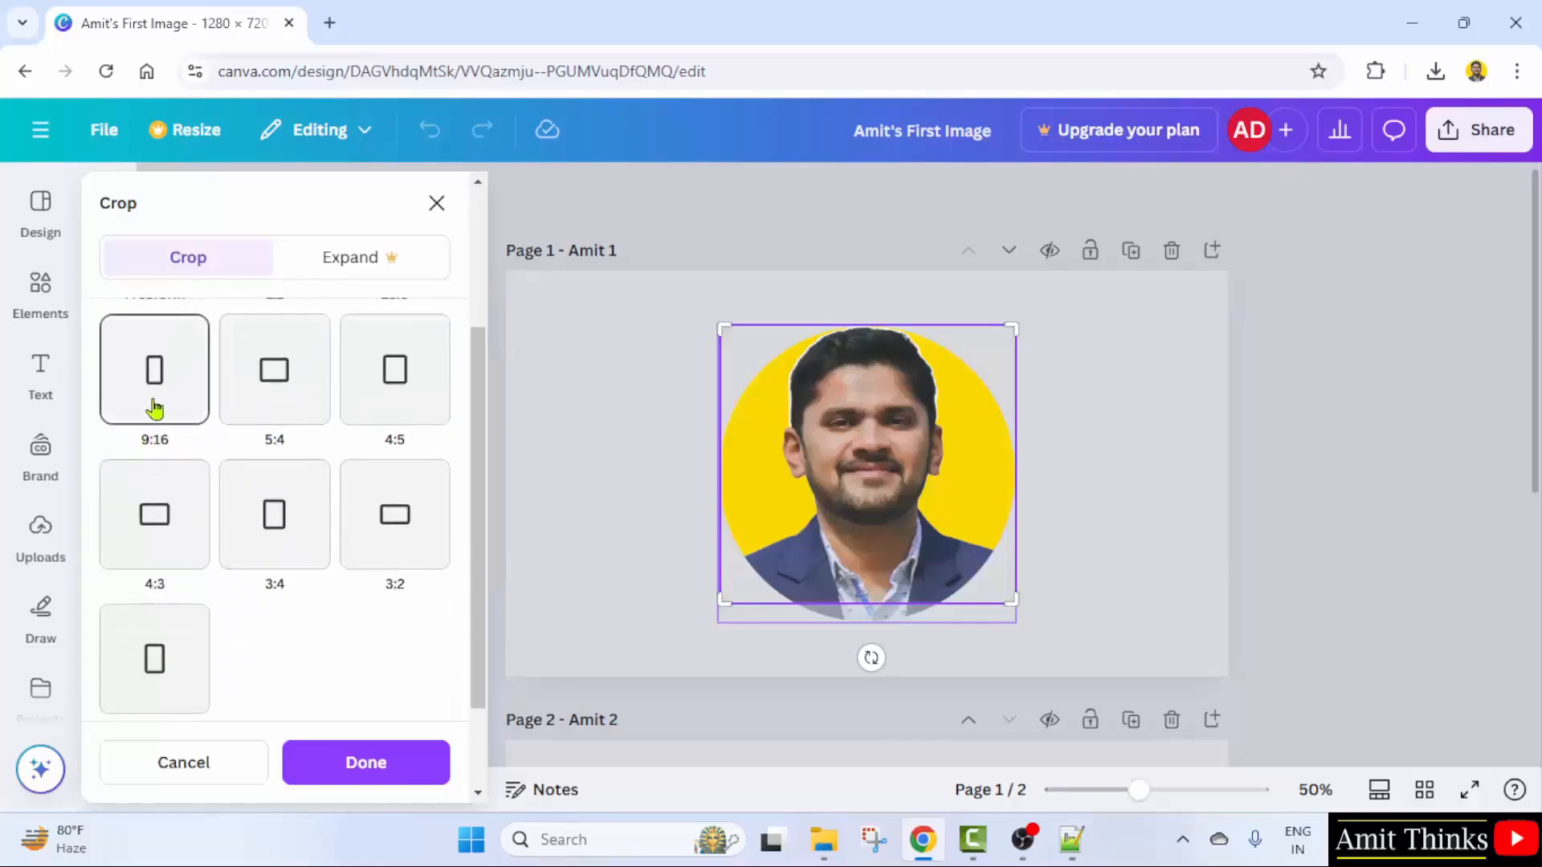
scroll(191, 417, up, 3)
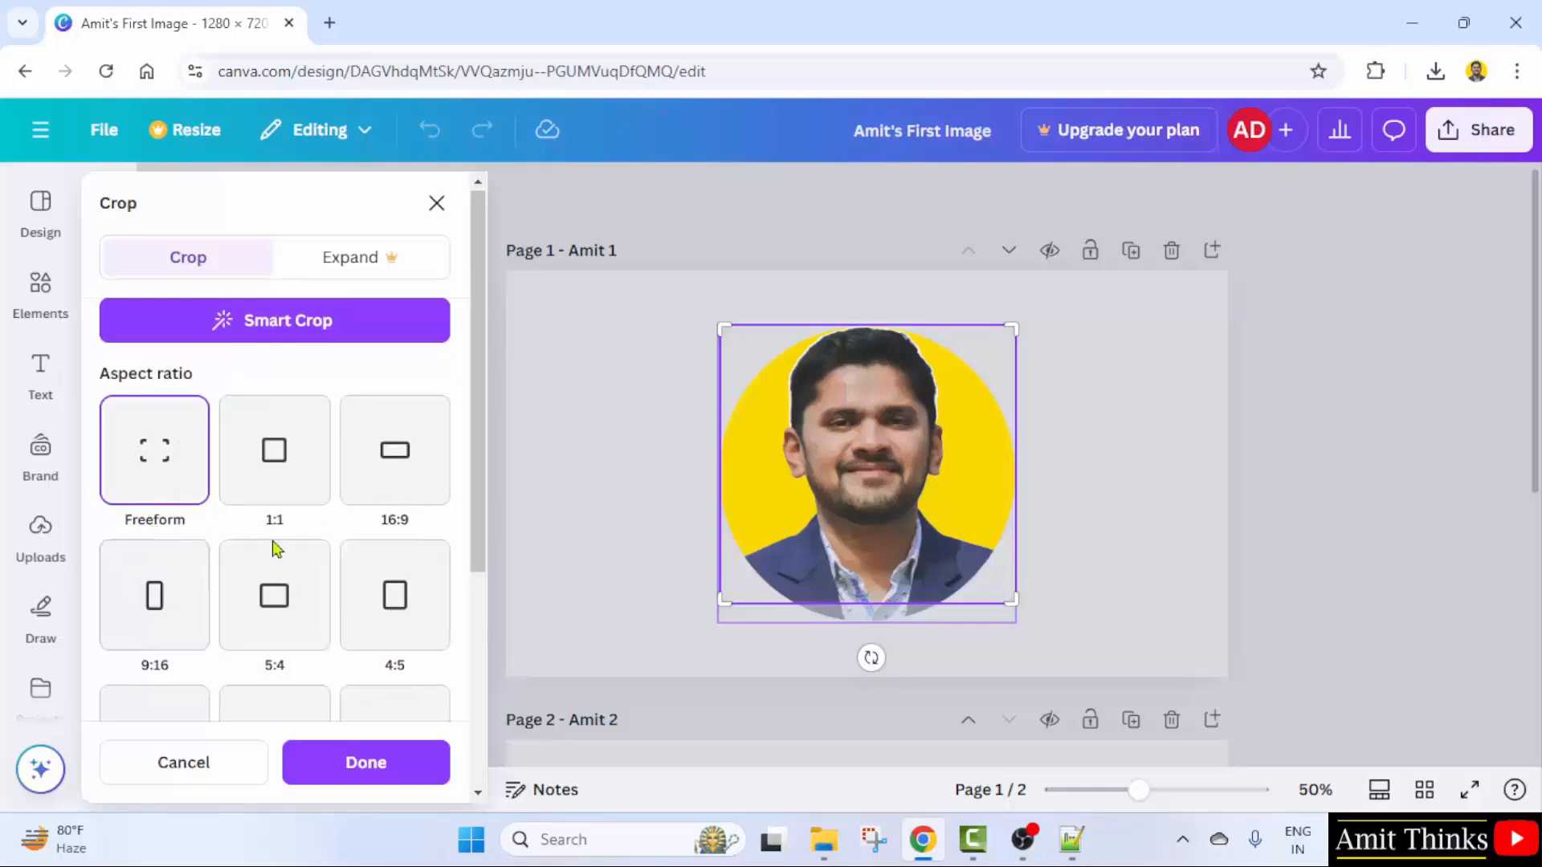
click(1146, 523)
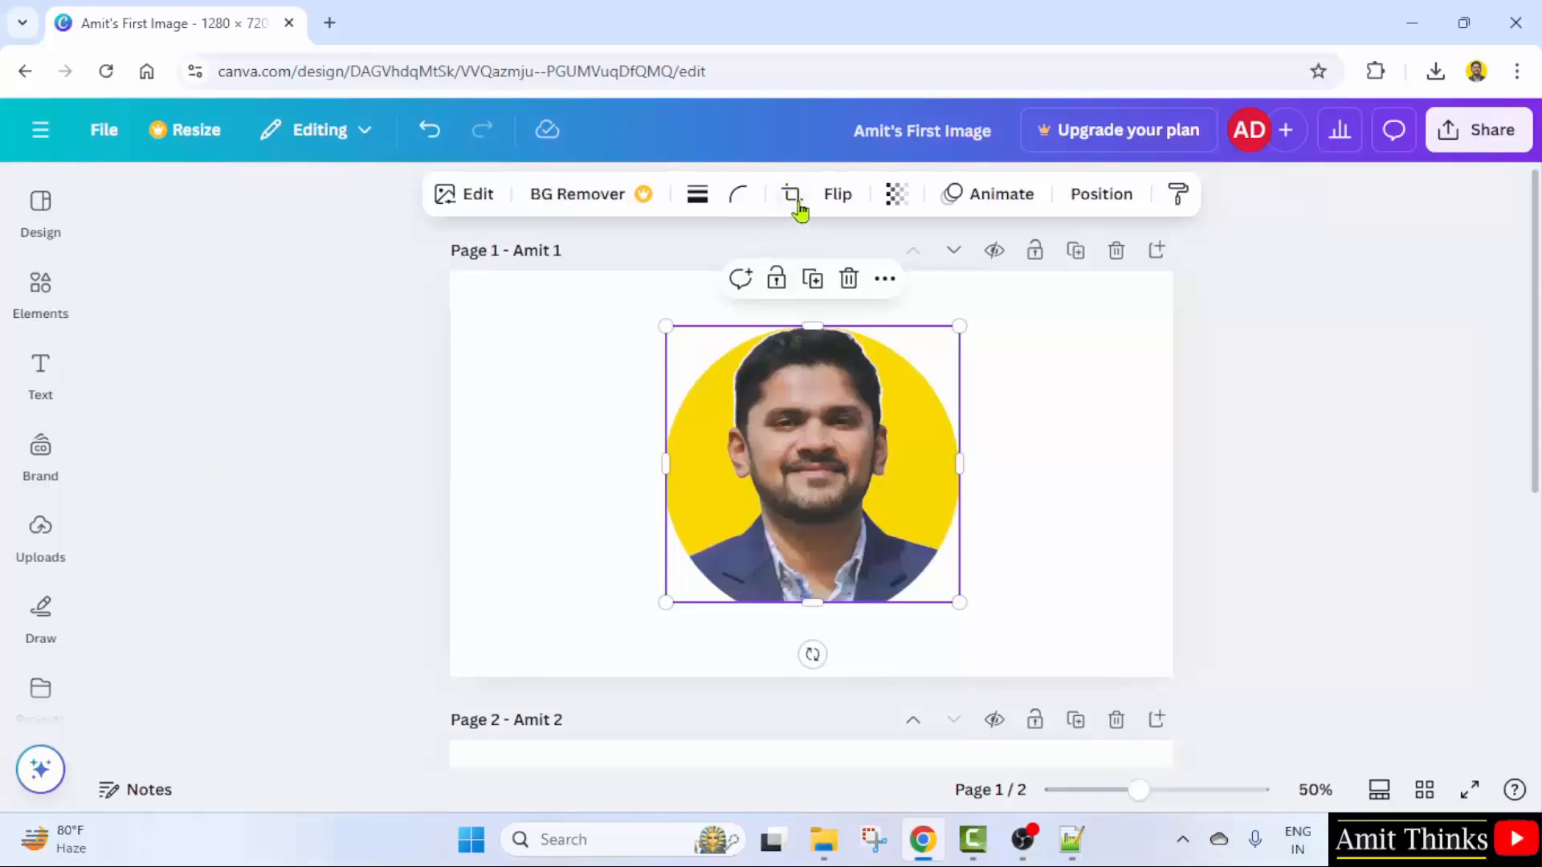
- Search quick actions for 'crop' to reopen the portrait's crop settings
click(40, 692)
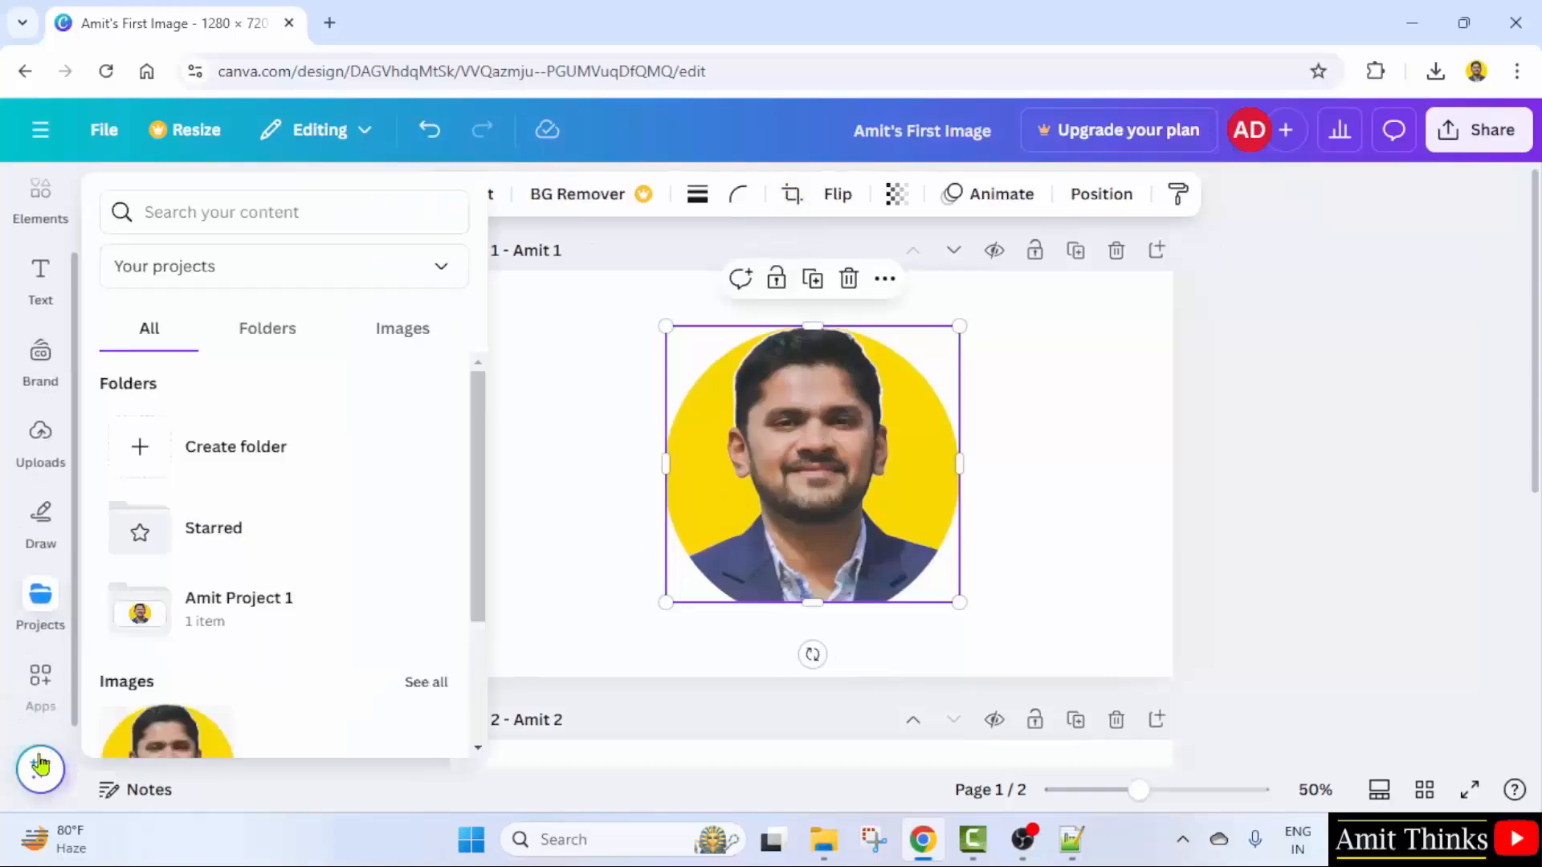
click(41, 768)
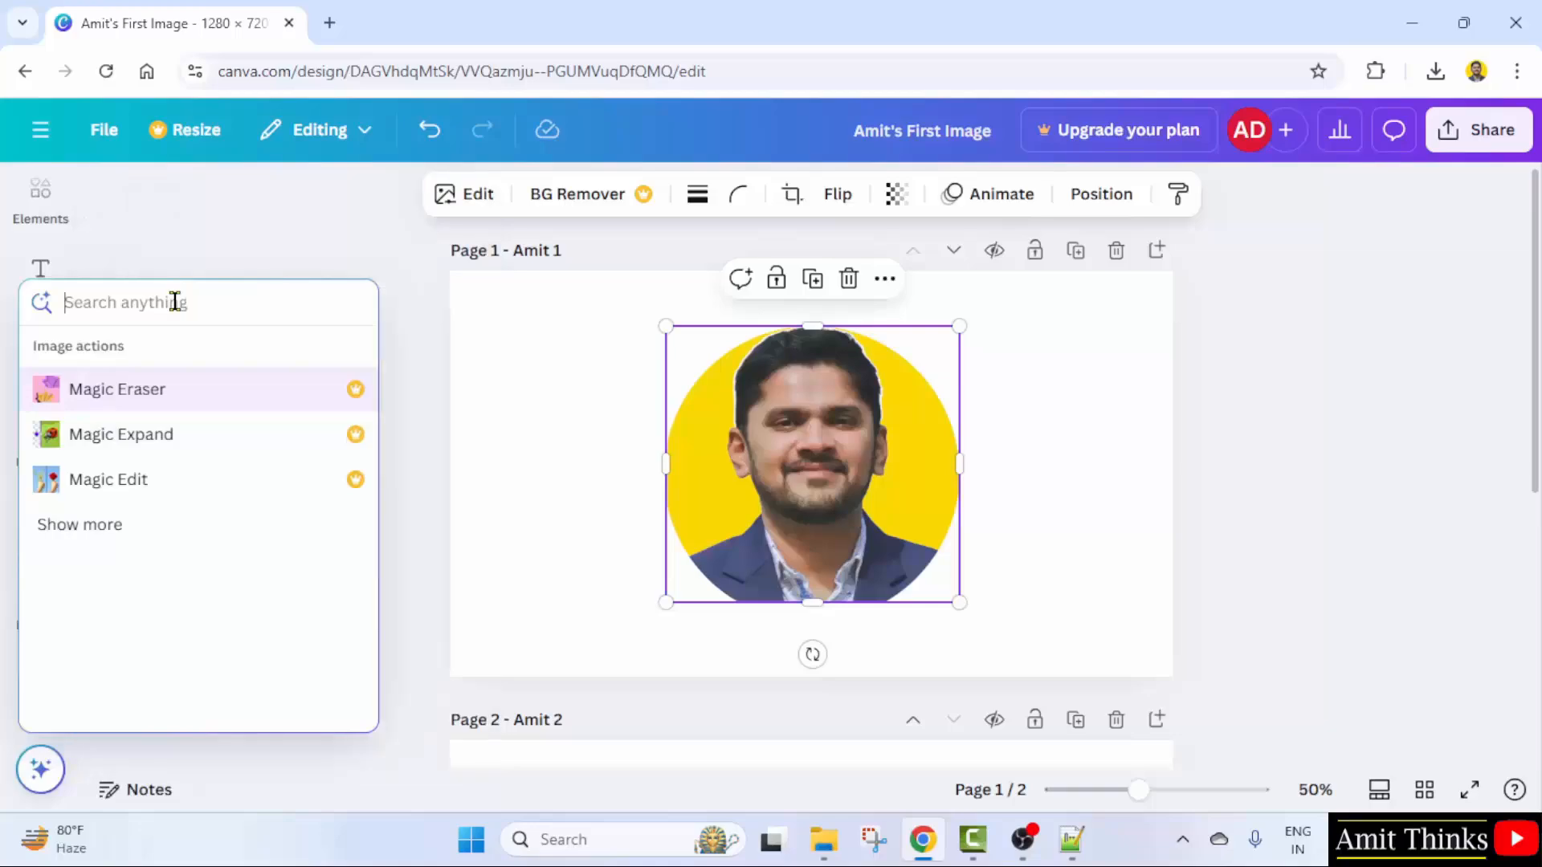
text(crop)
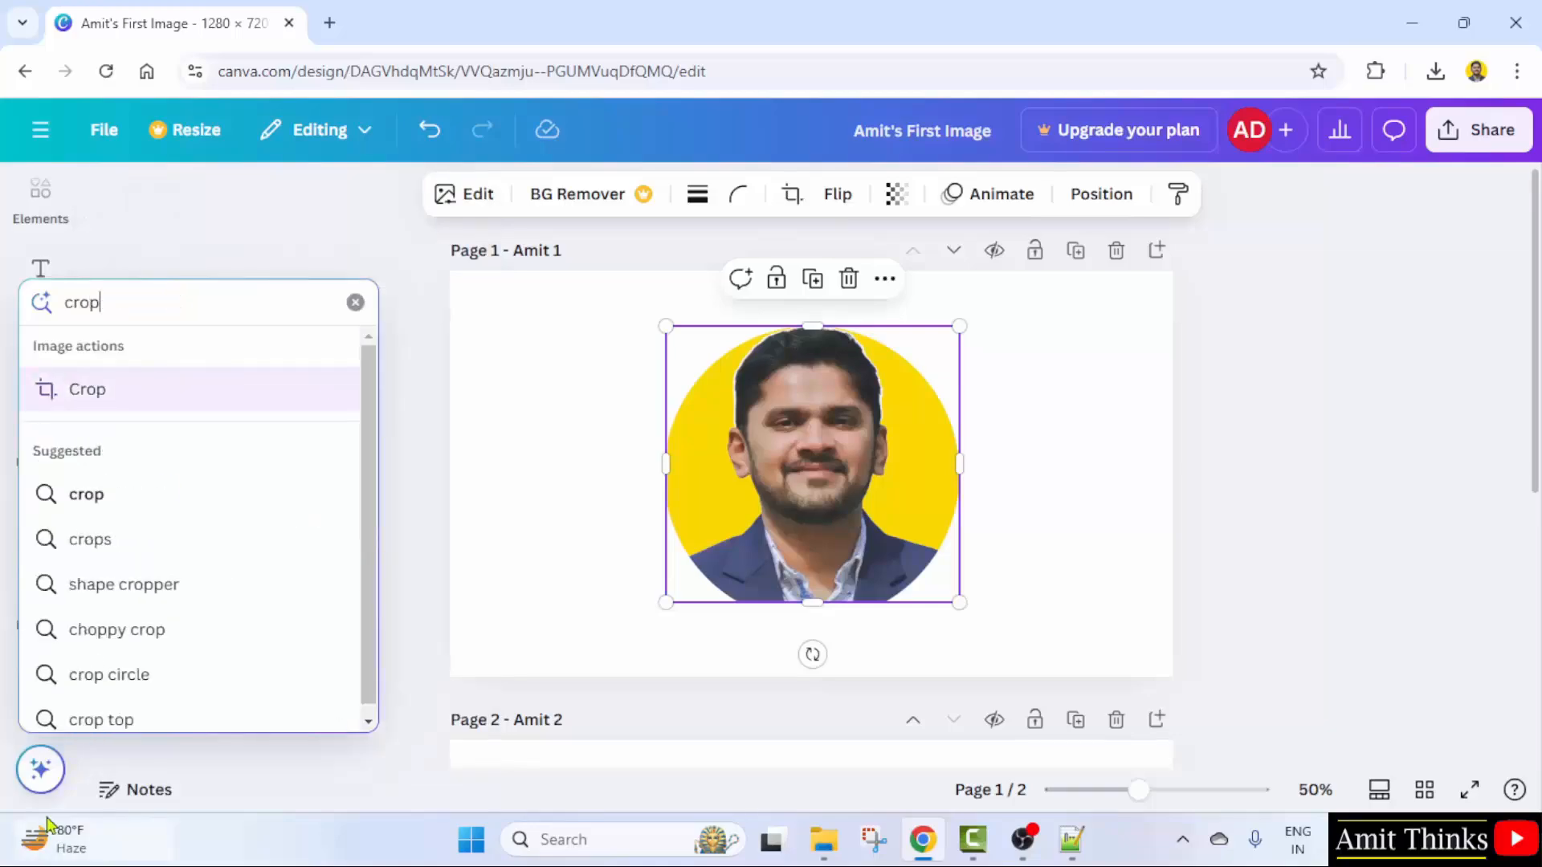
click(136, 392)
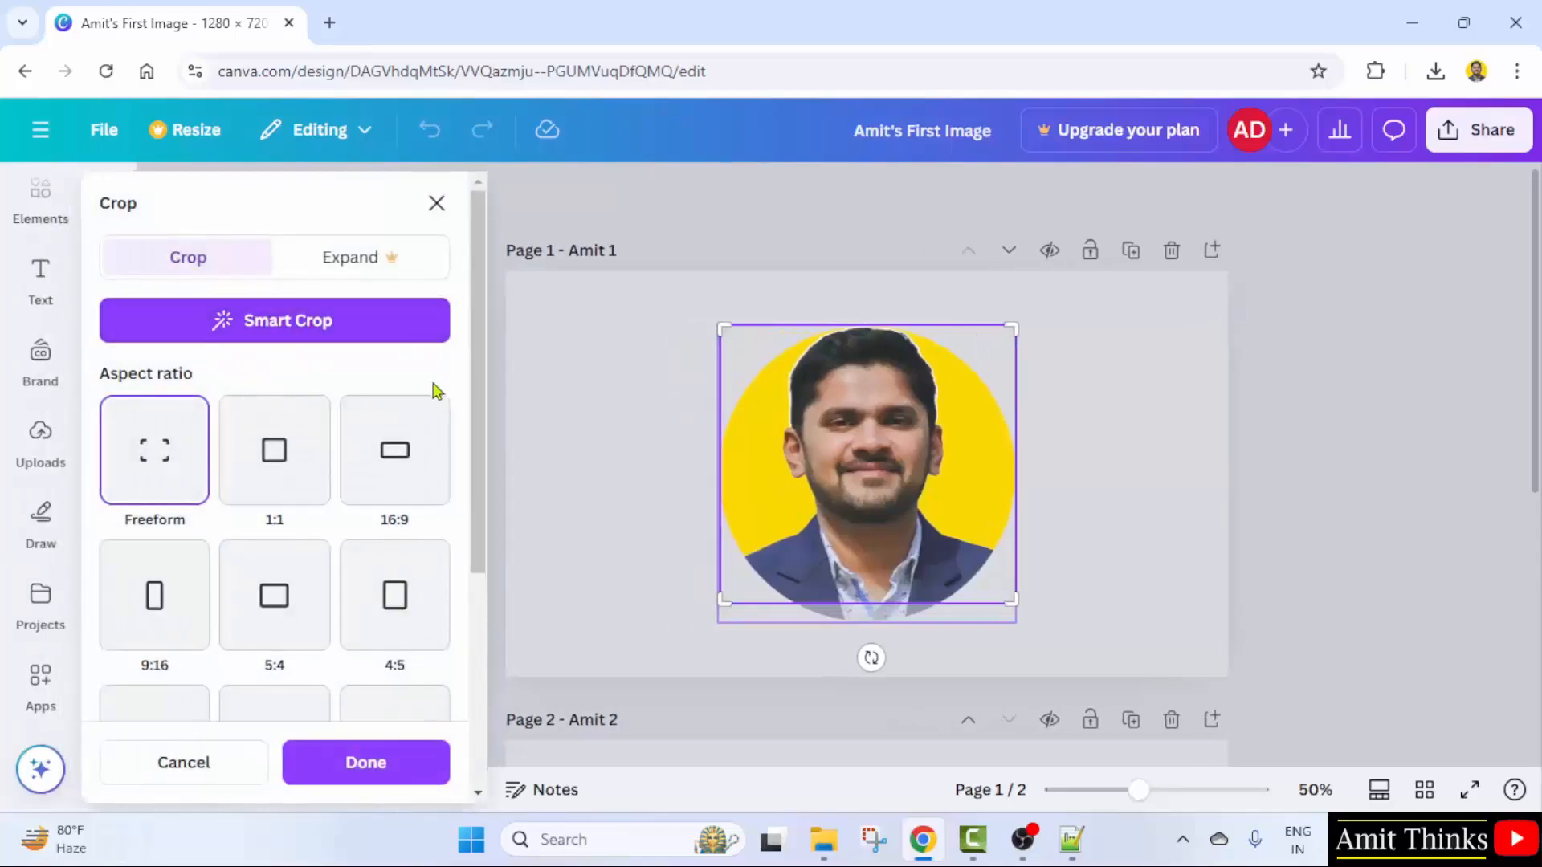
- Exit crop mode without changes and reselect the page 1 portrait
click(1090, 474)
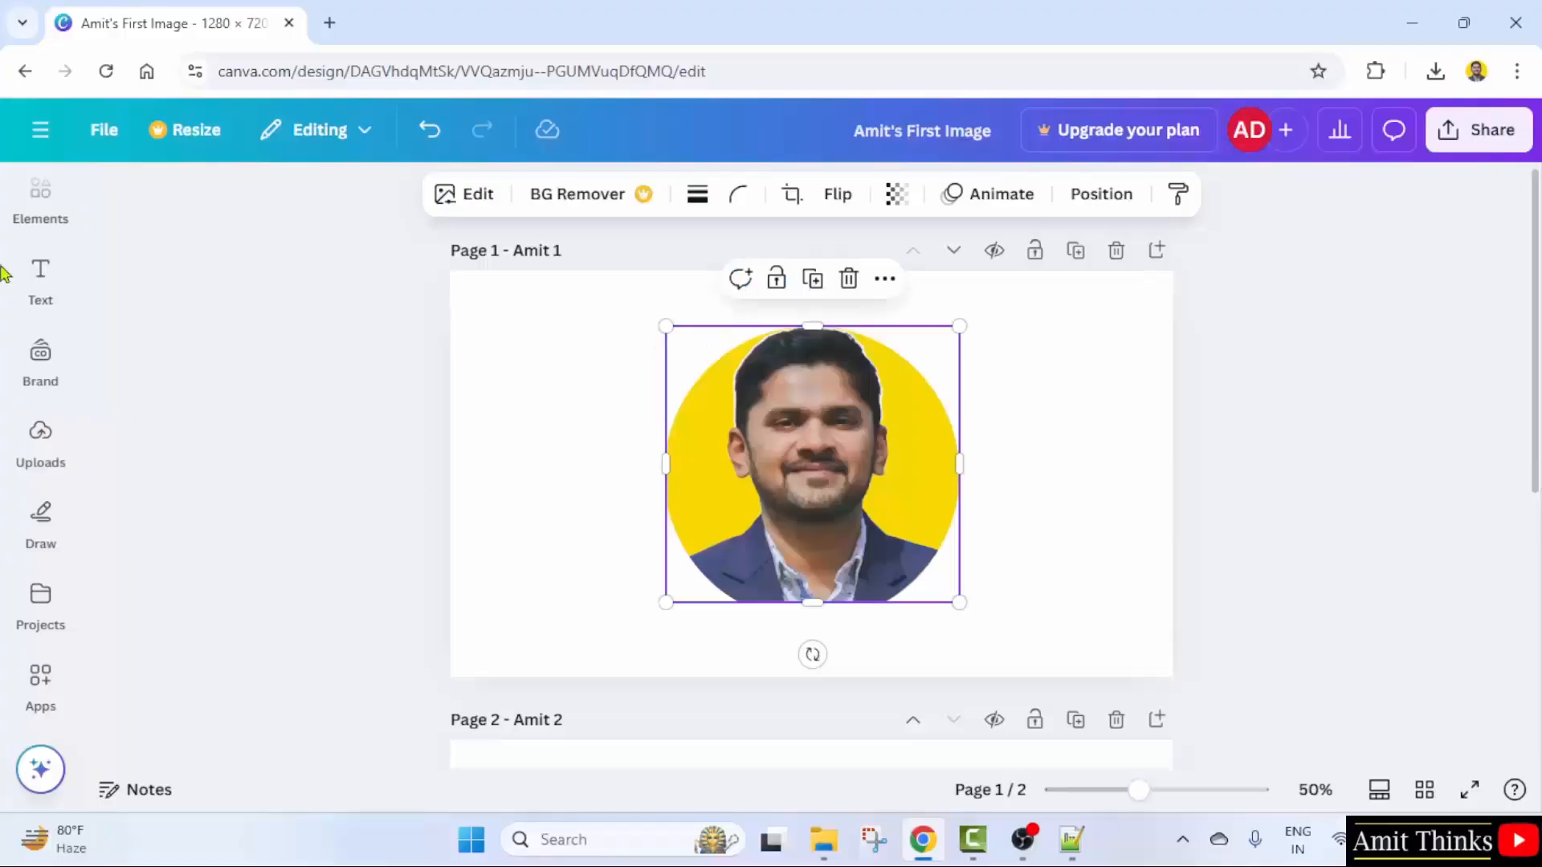
click(999, 444)
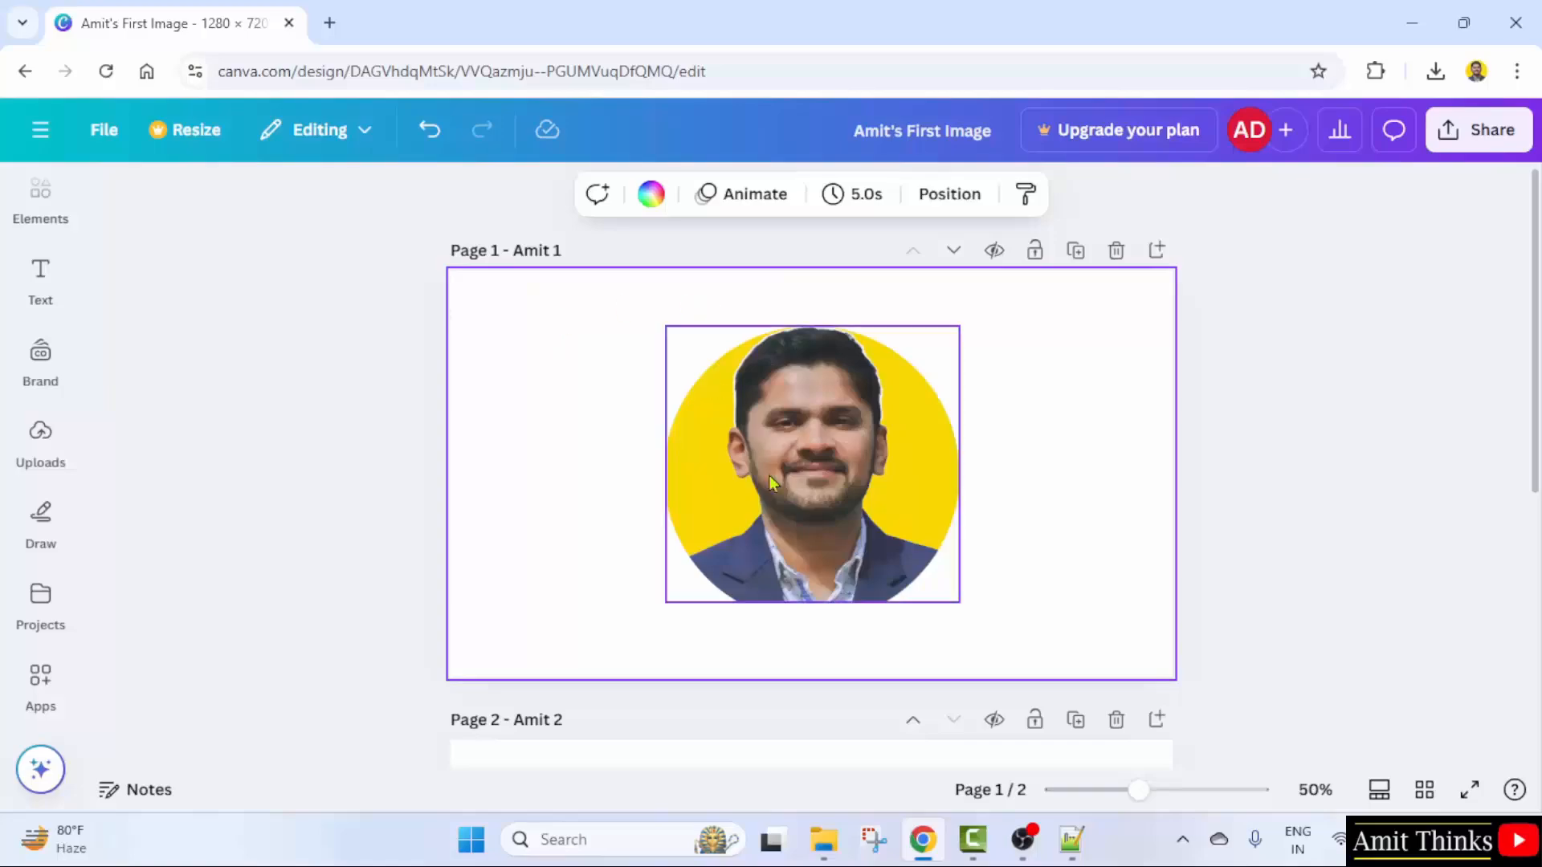
click(883, 529)
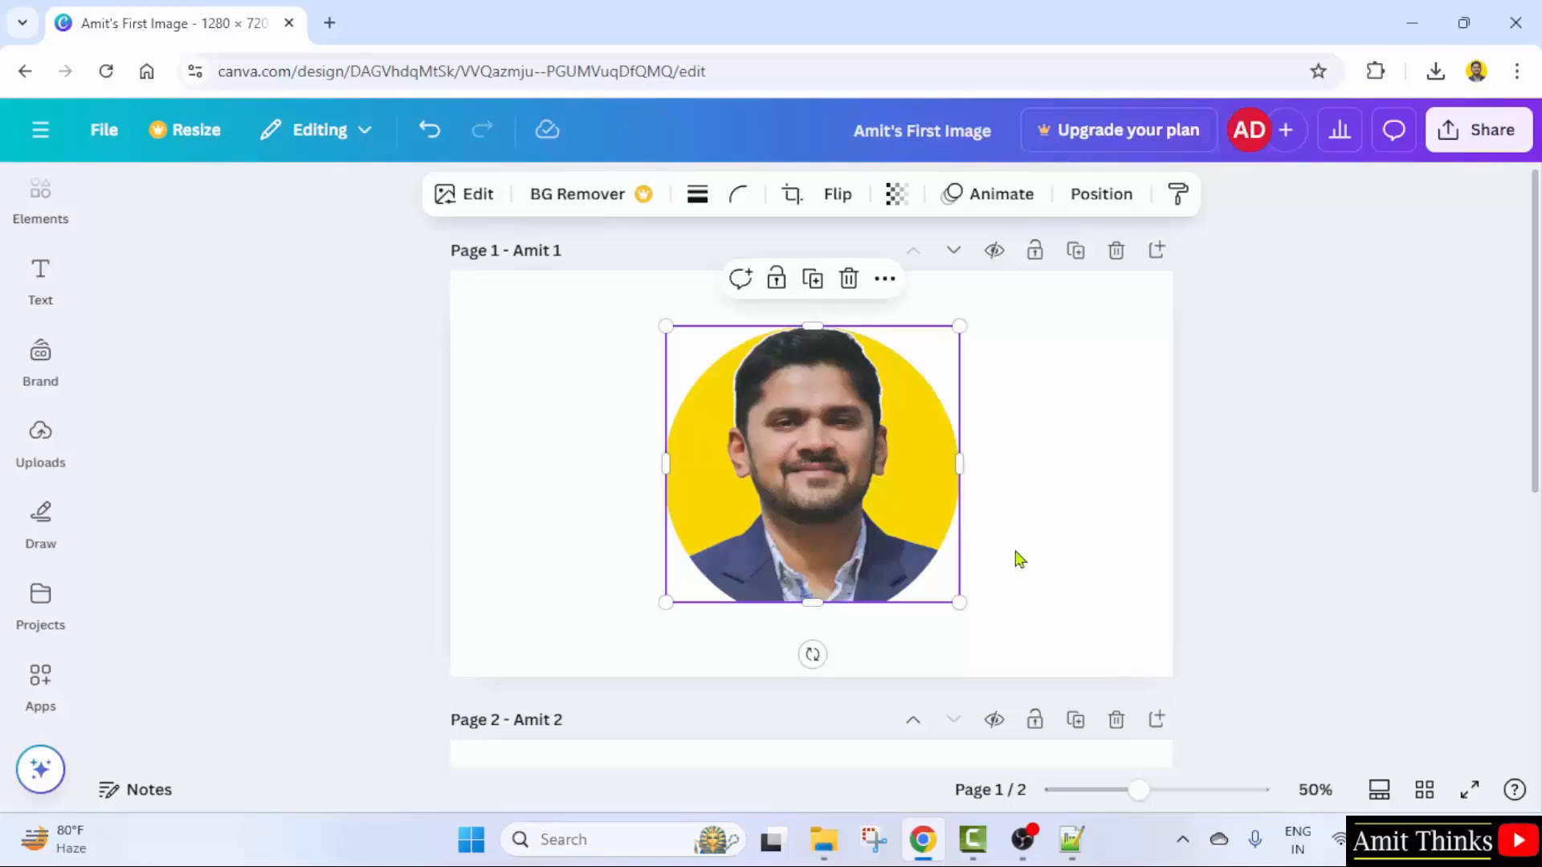
- Try aligning the portrait to the page's left edge, then its right edge
click(885, 281)
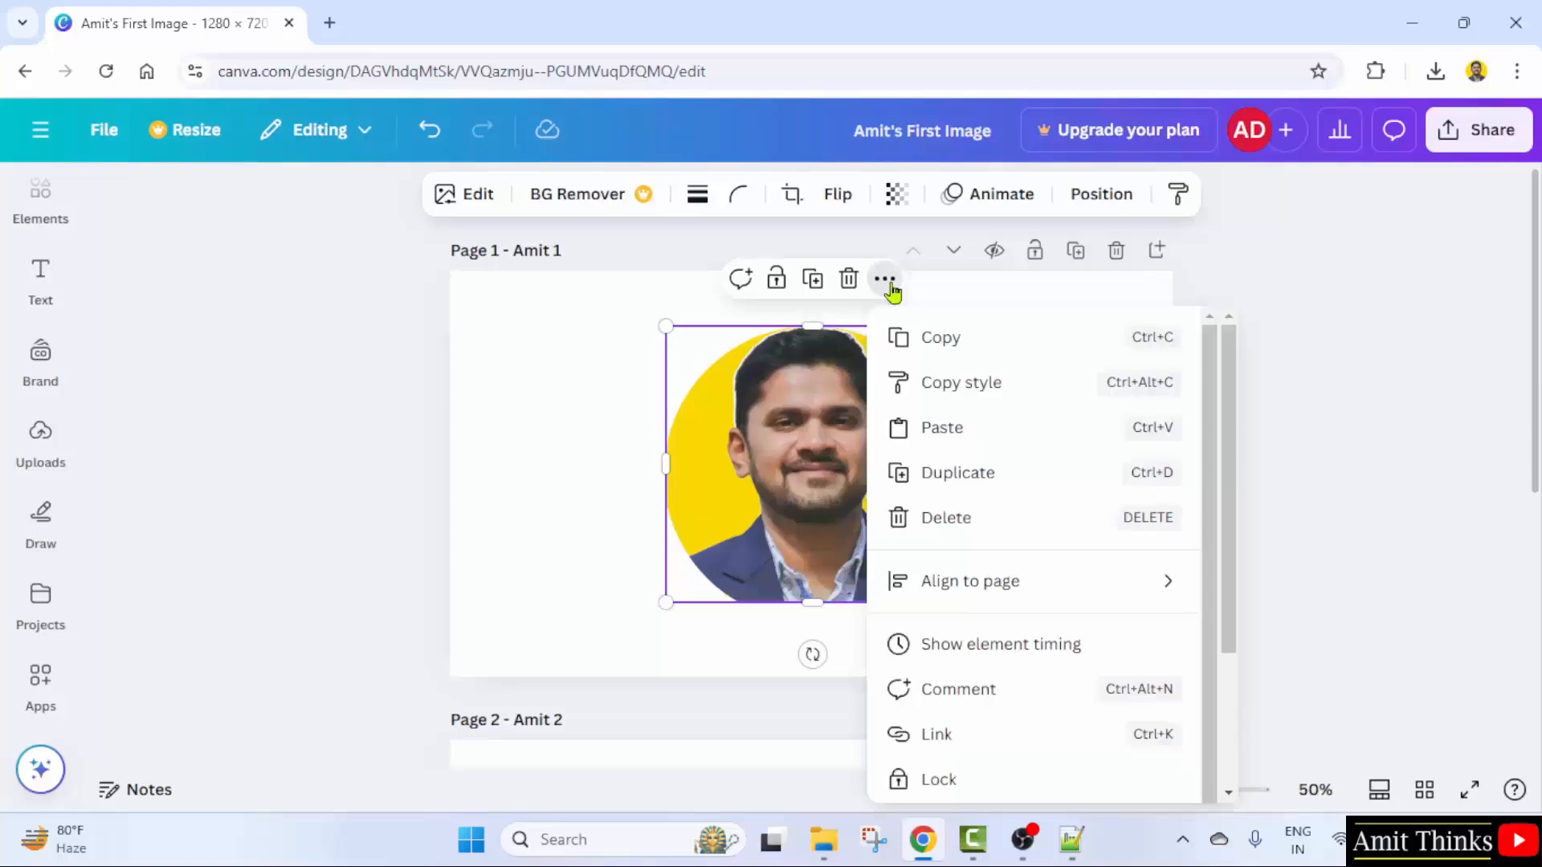
mouse_move(1024, 593)
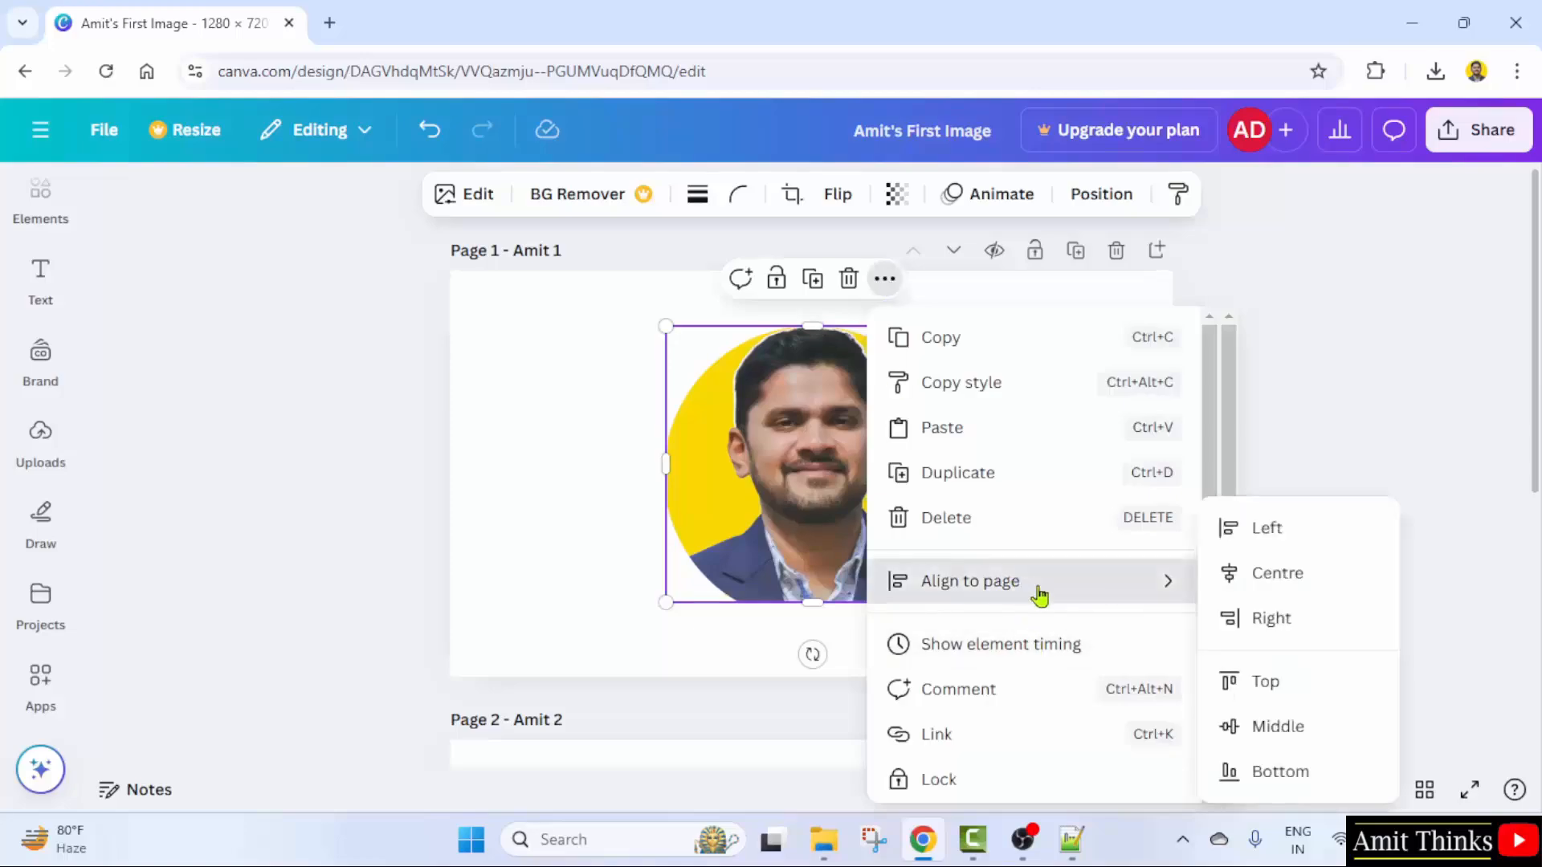
click(1289, 546)
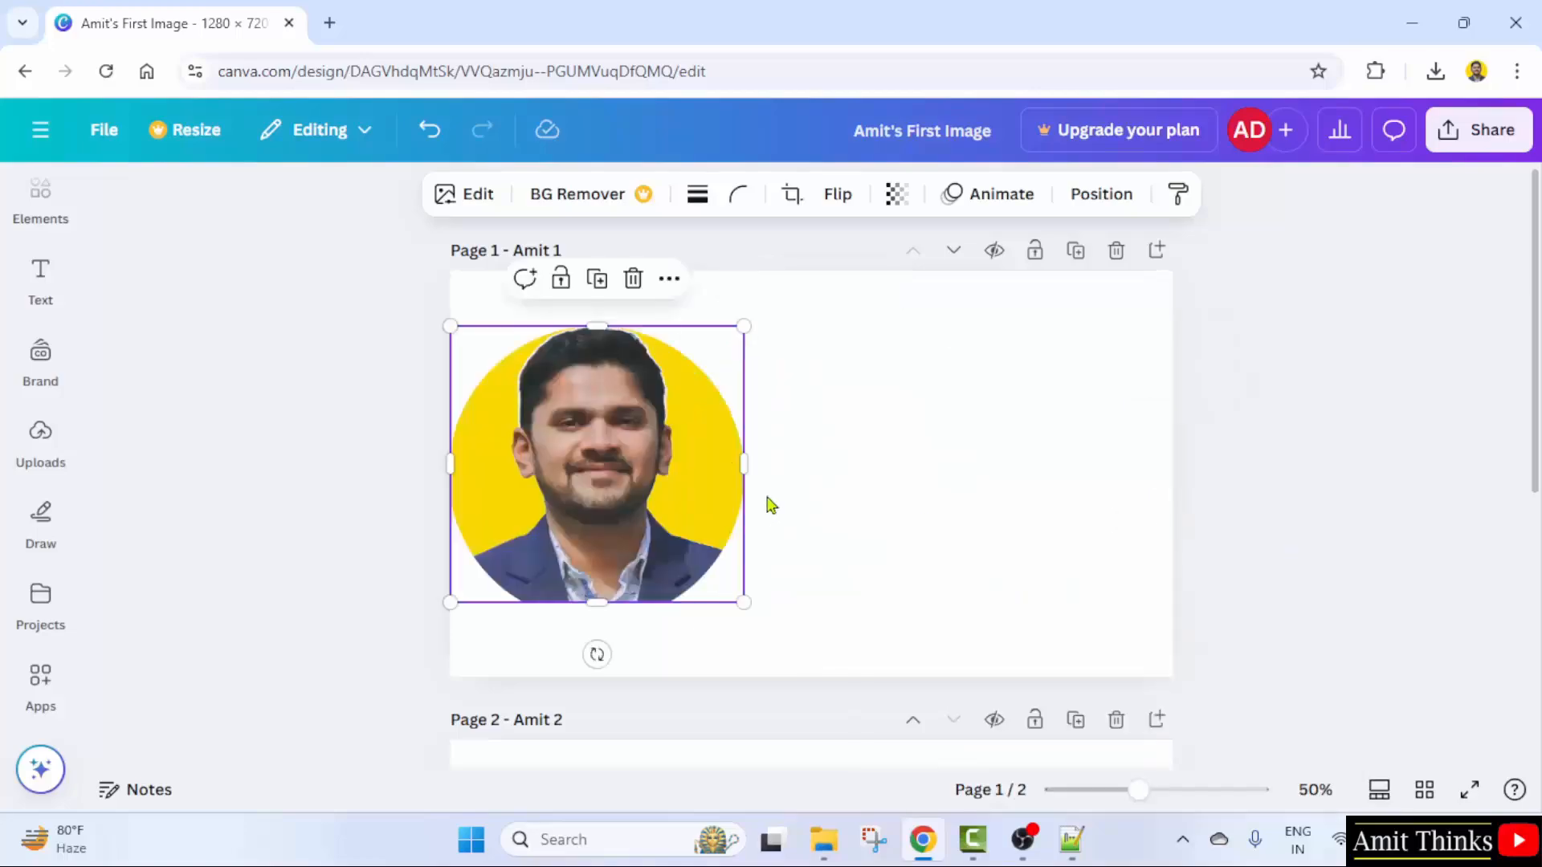
click(666, 283)
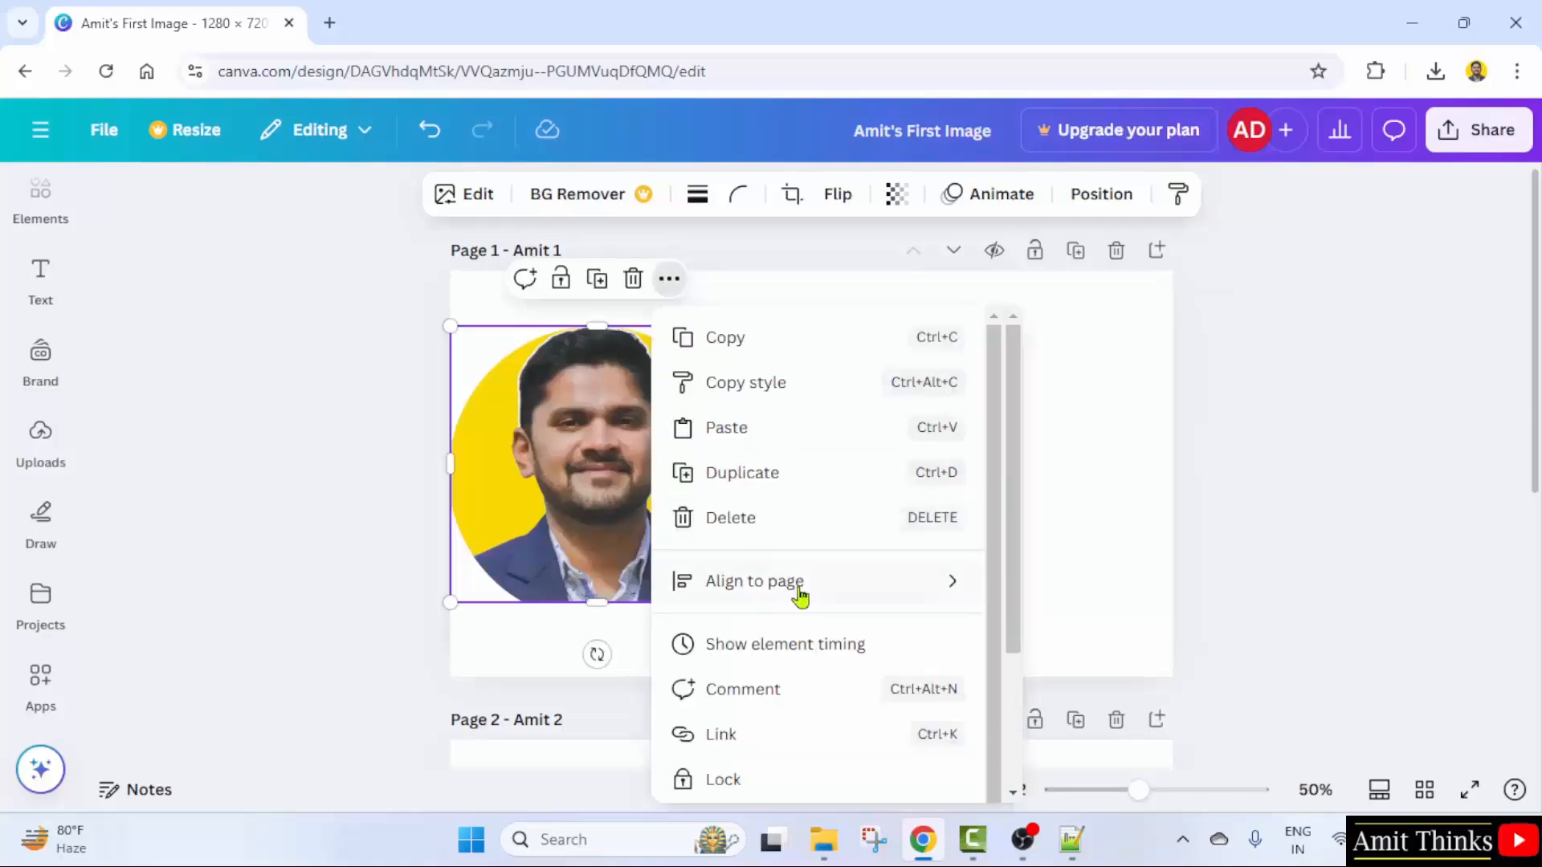
mouse_move(796, 594)
click(1072, 625)
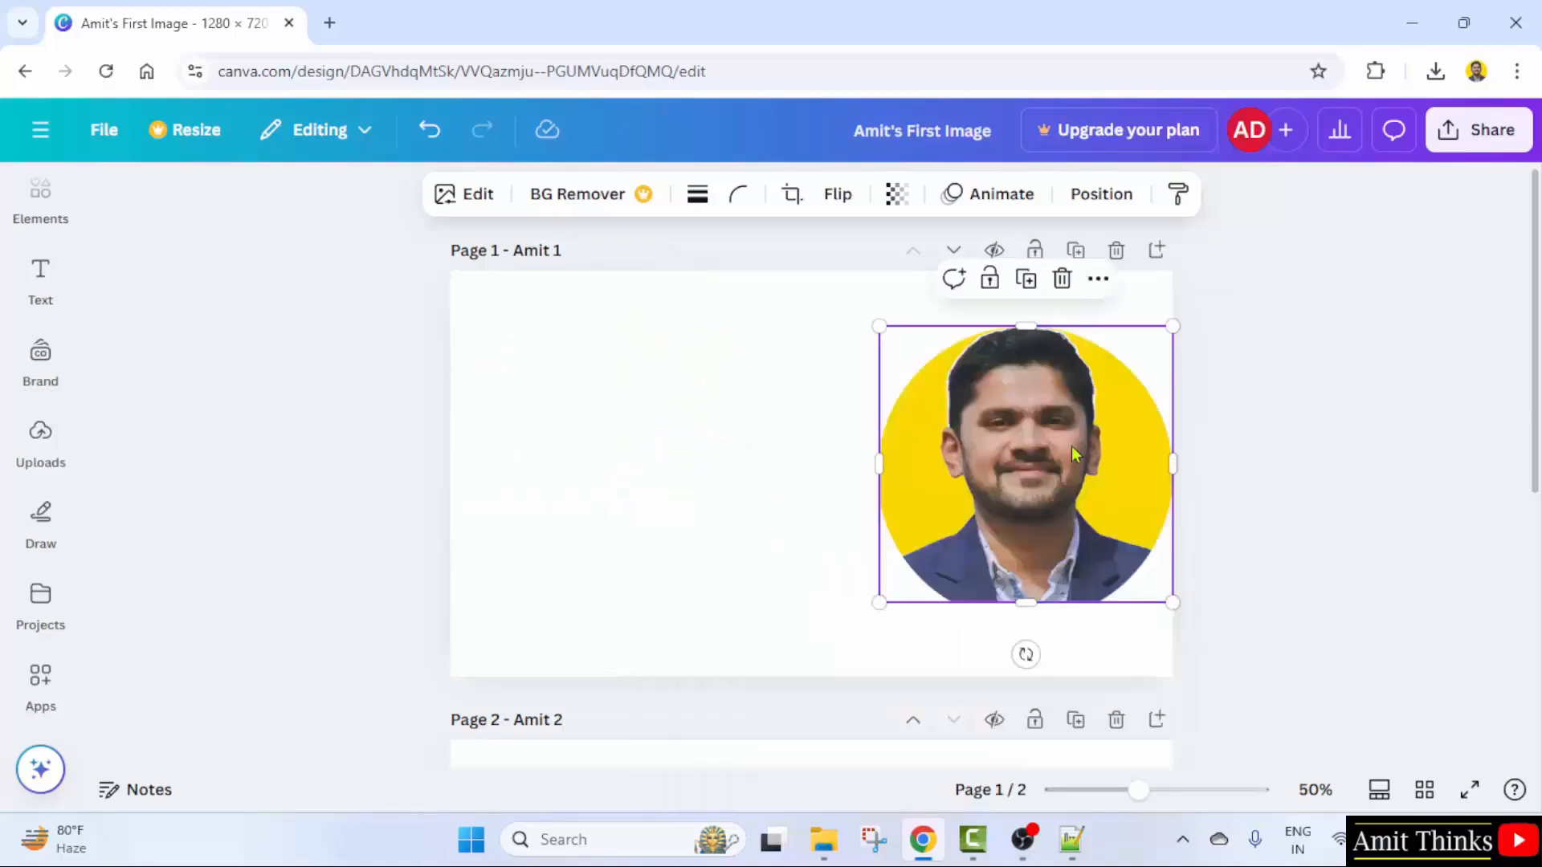
- Centre the portrait vertically and horizontally on page 1
click(1089, 283)
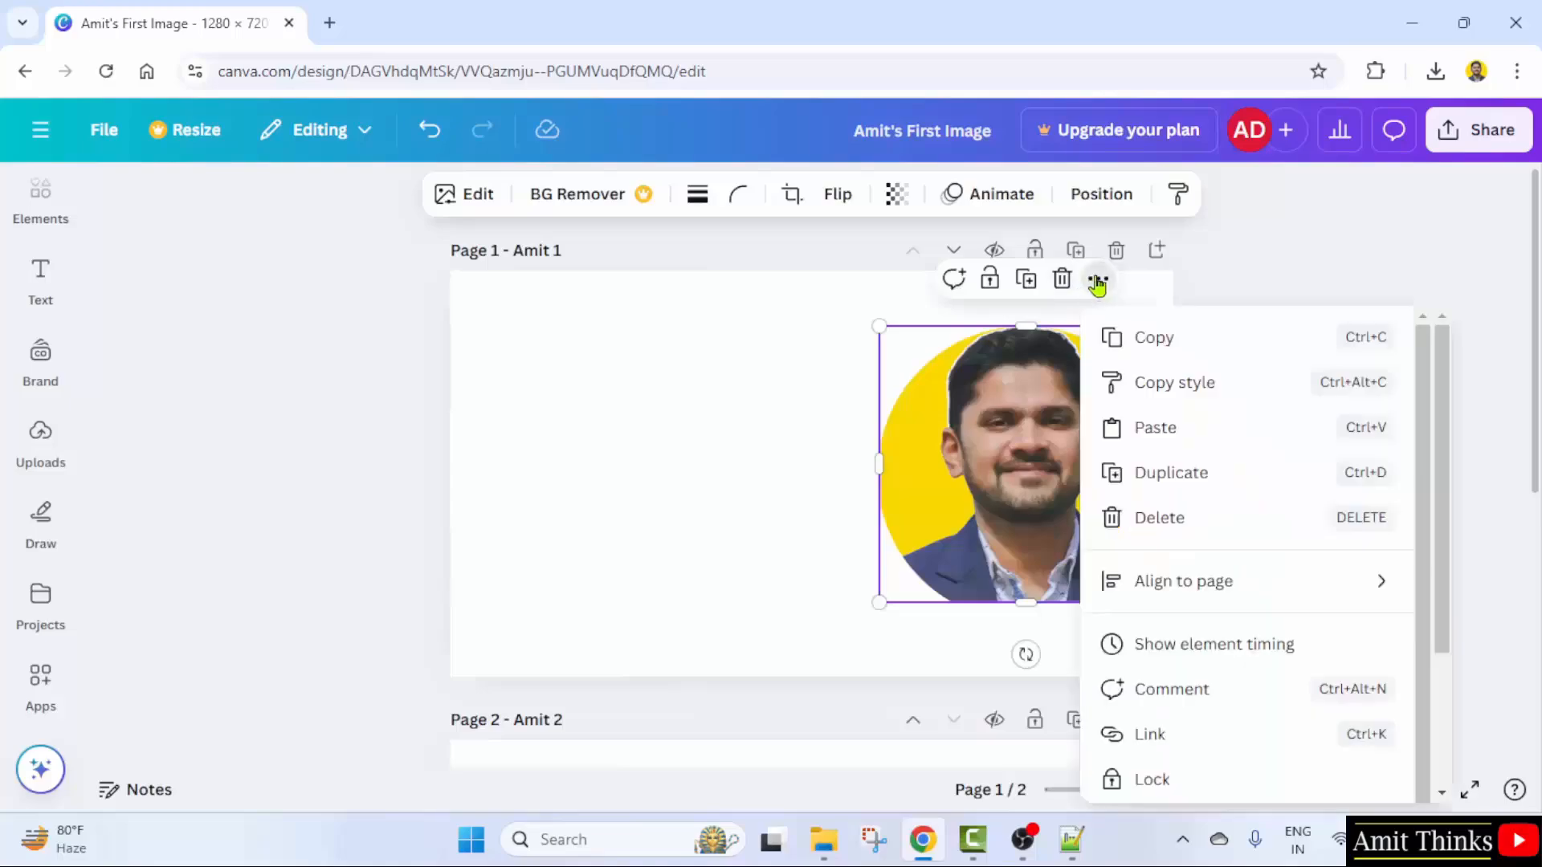
mouse_move(1187, 598)
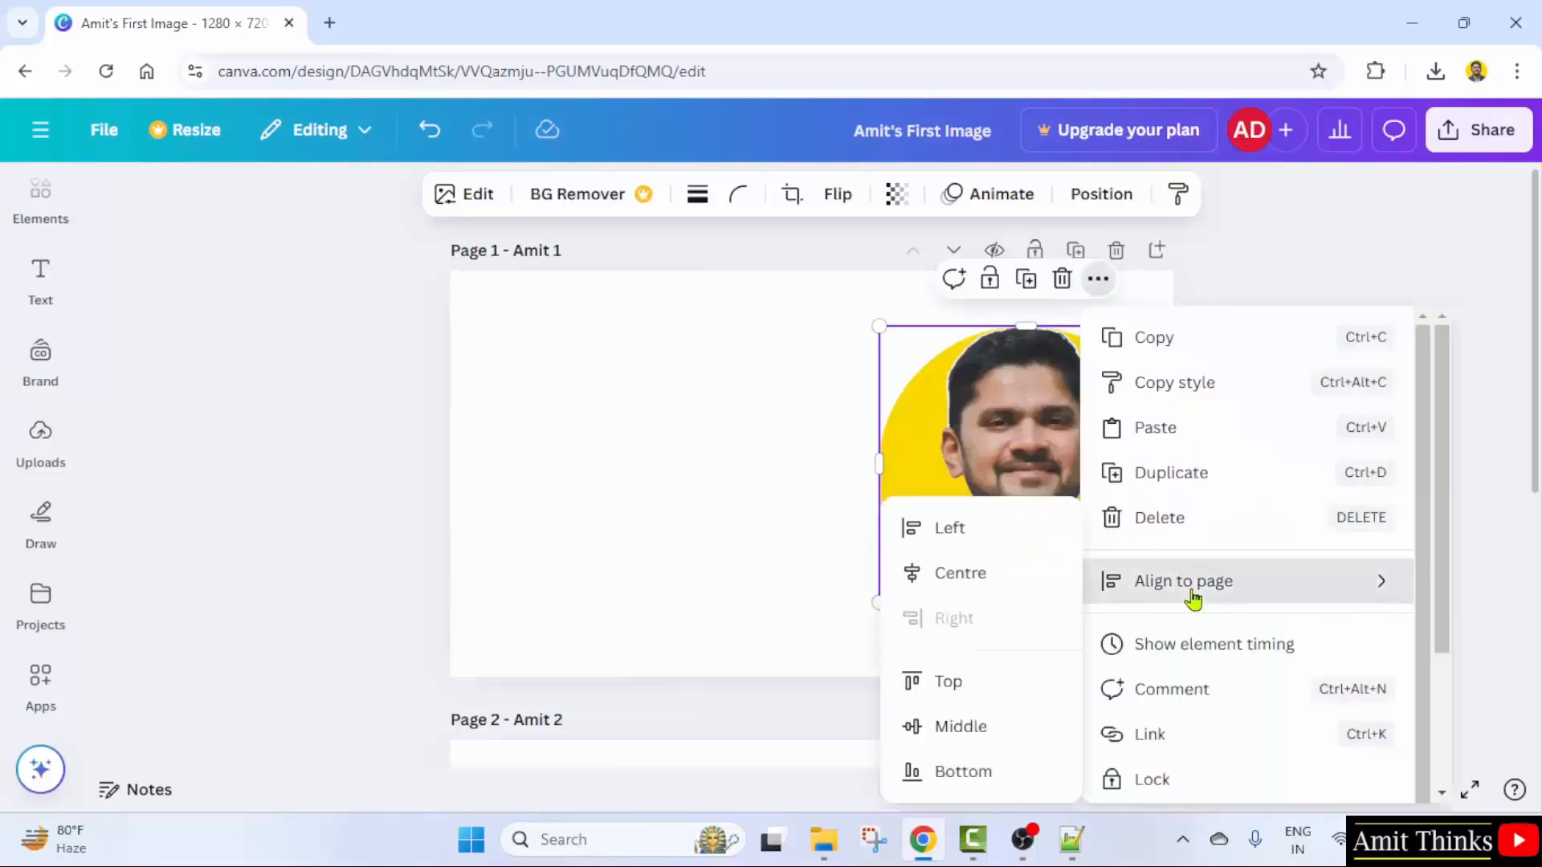
click(1001, 730)
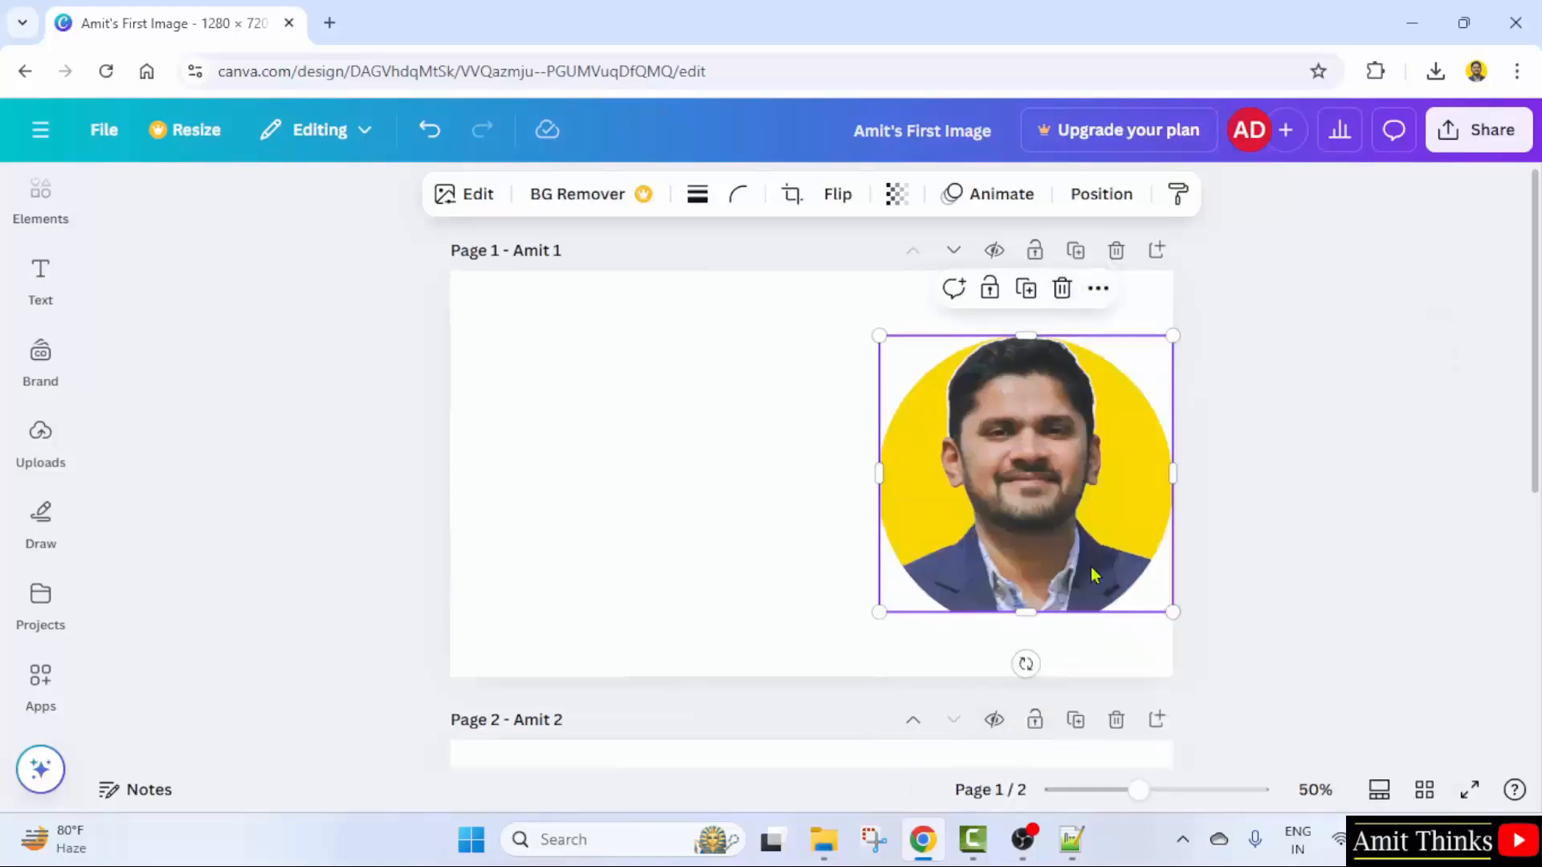
click(1092, 288)
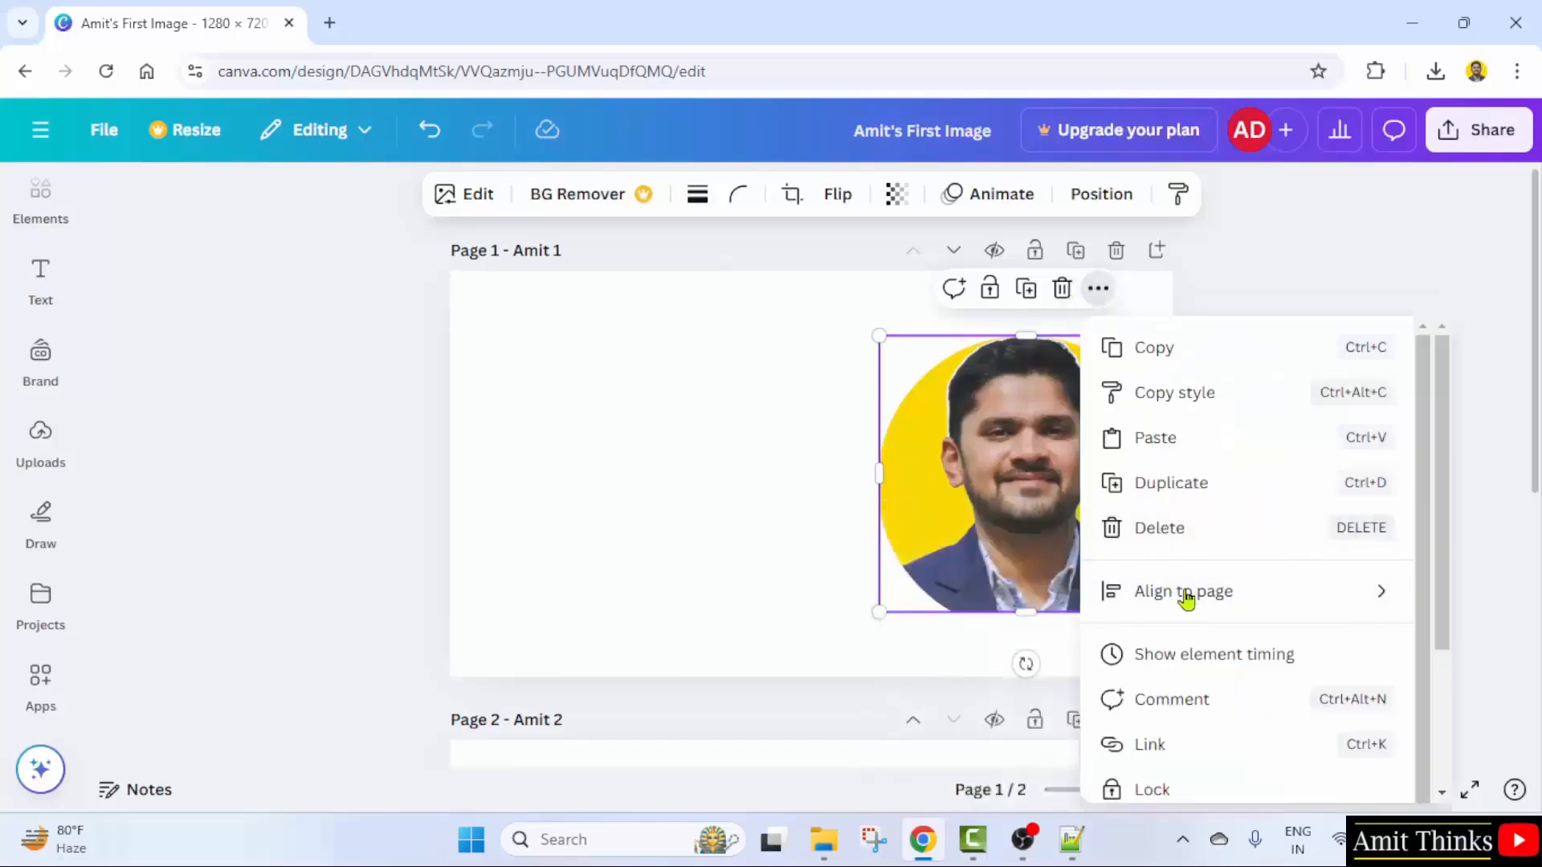
mouse_move(1184, 595)
click(1000, 575)
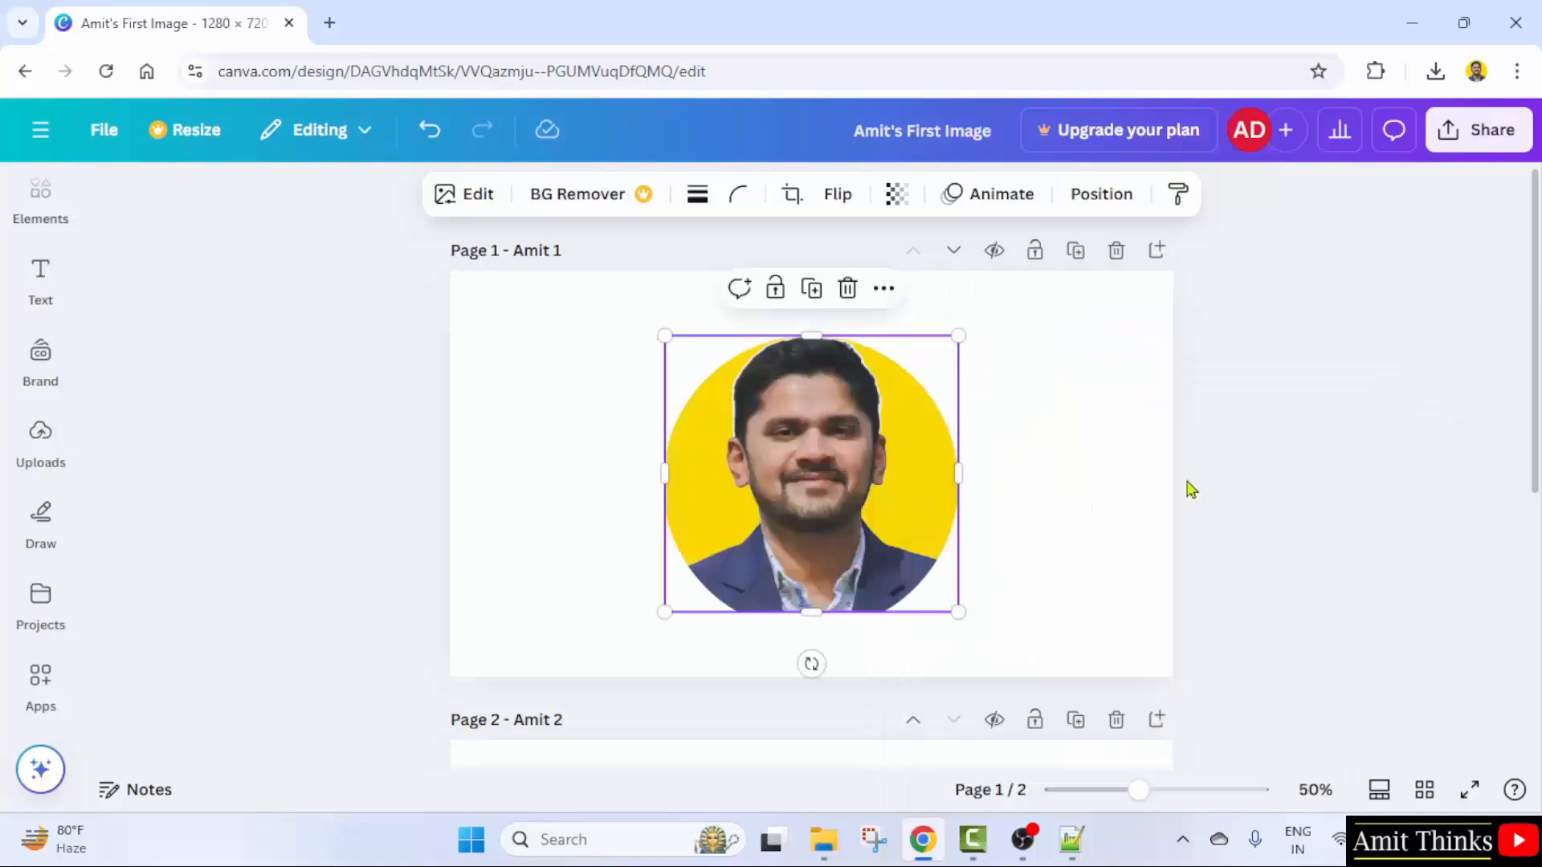
mouse_move(893, 483)
mouse_down()
mouse_move(888, 448)
mouse_move(889, 472)
mouse_up()
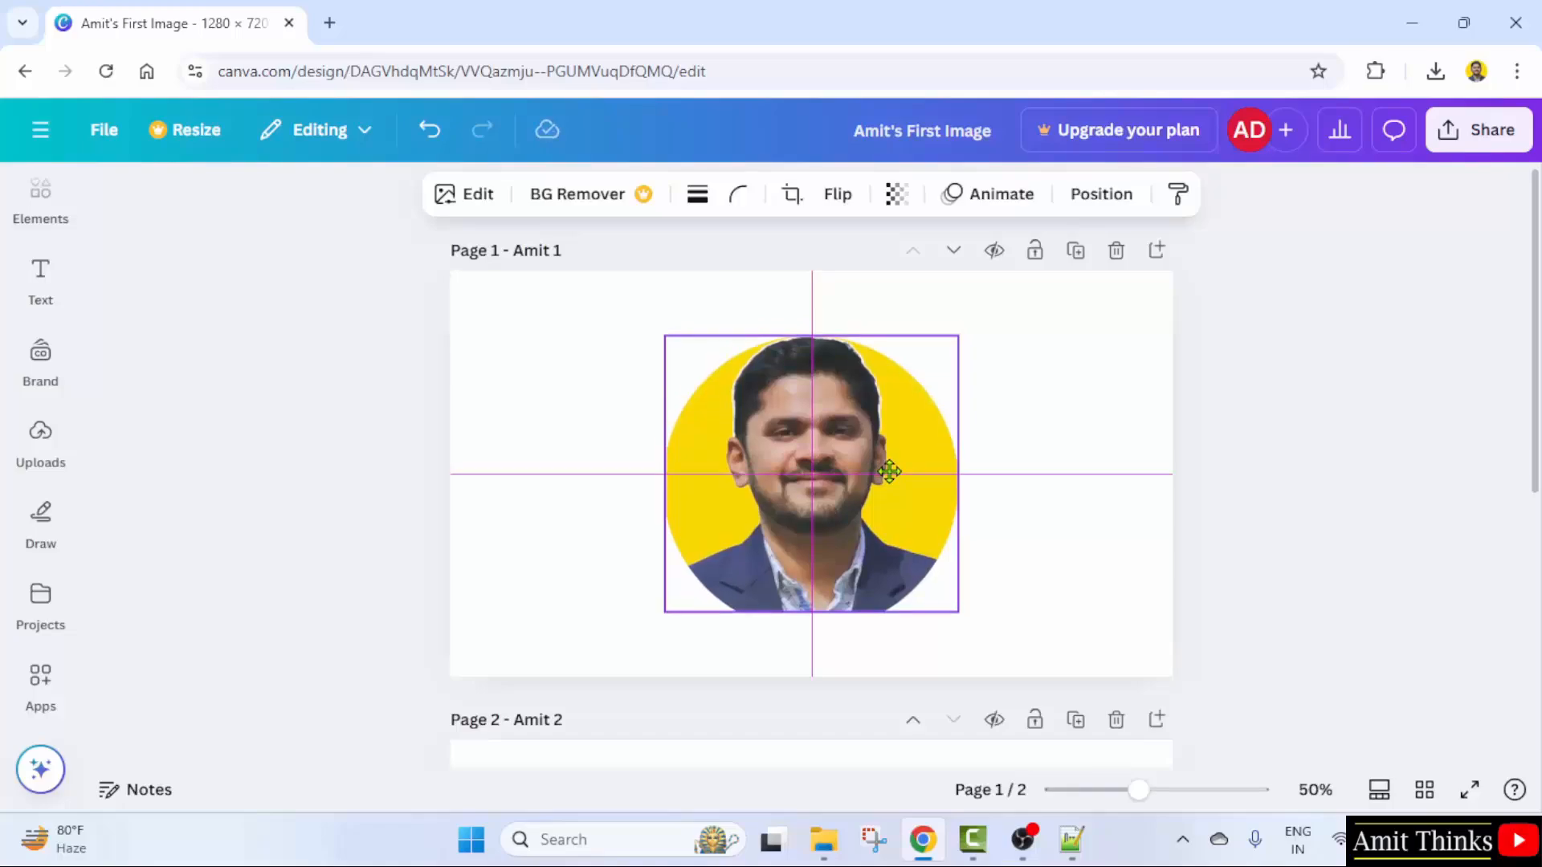
drag(889, 472, 891, 476)
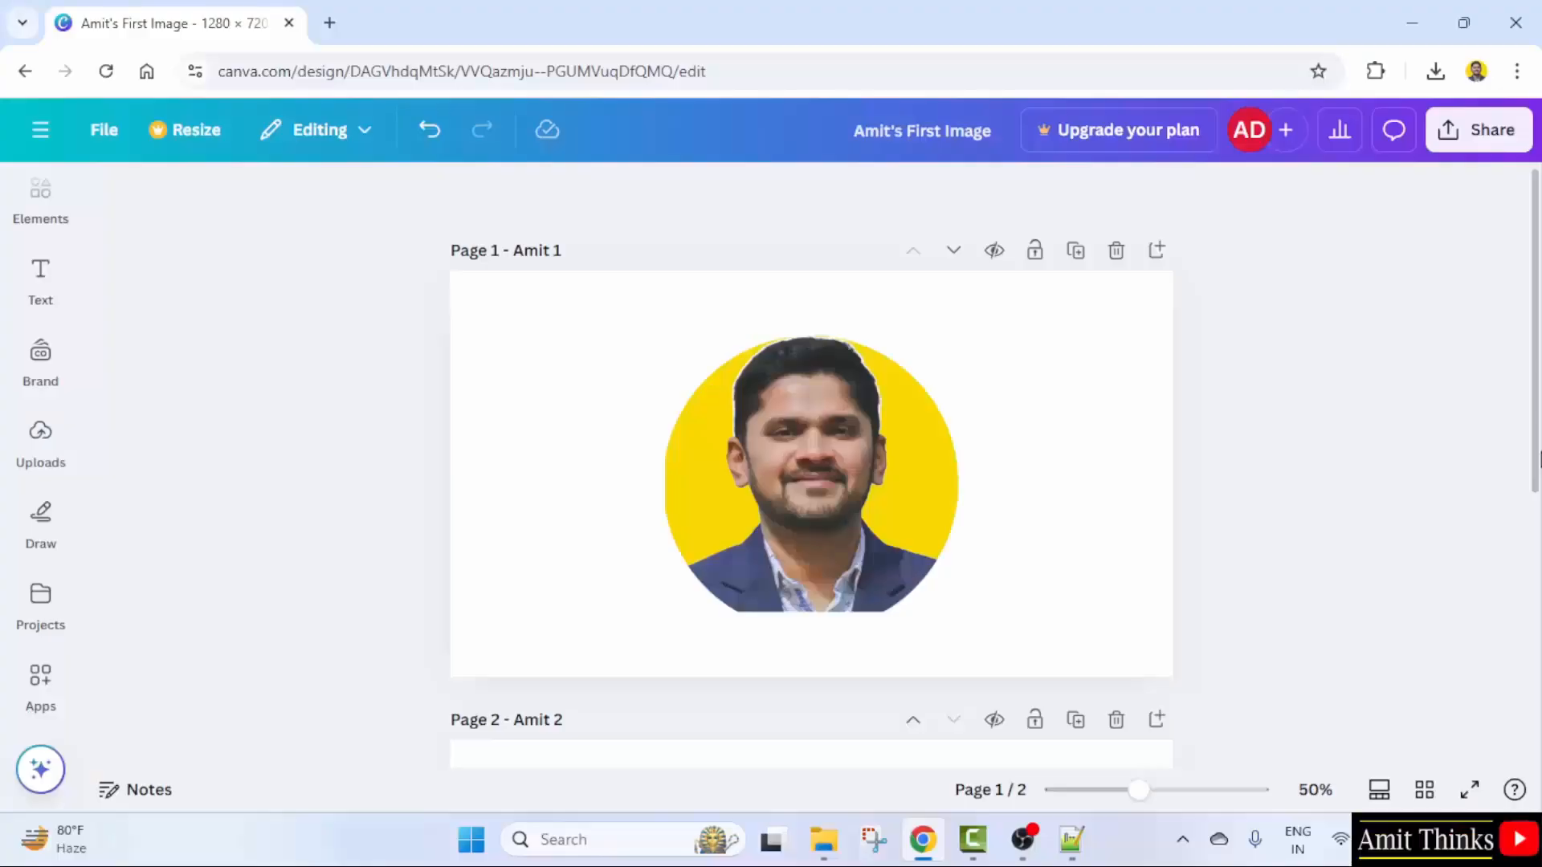
click(1090, 344)
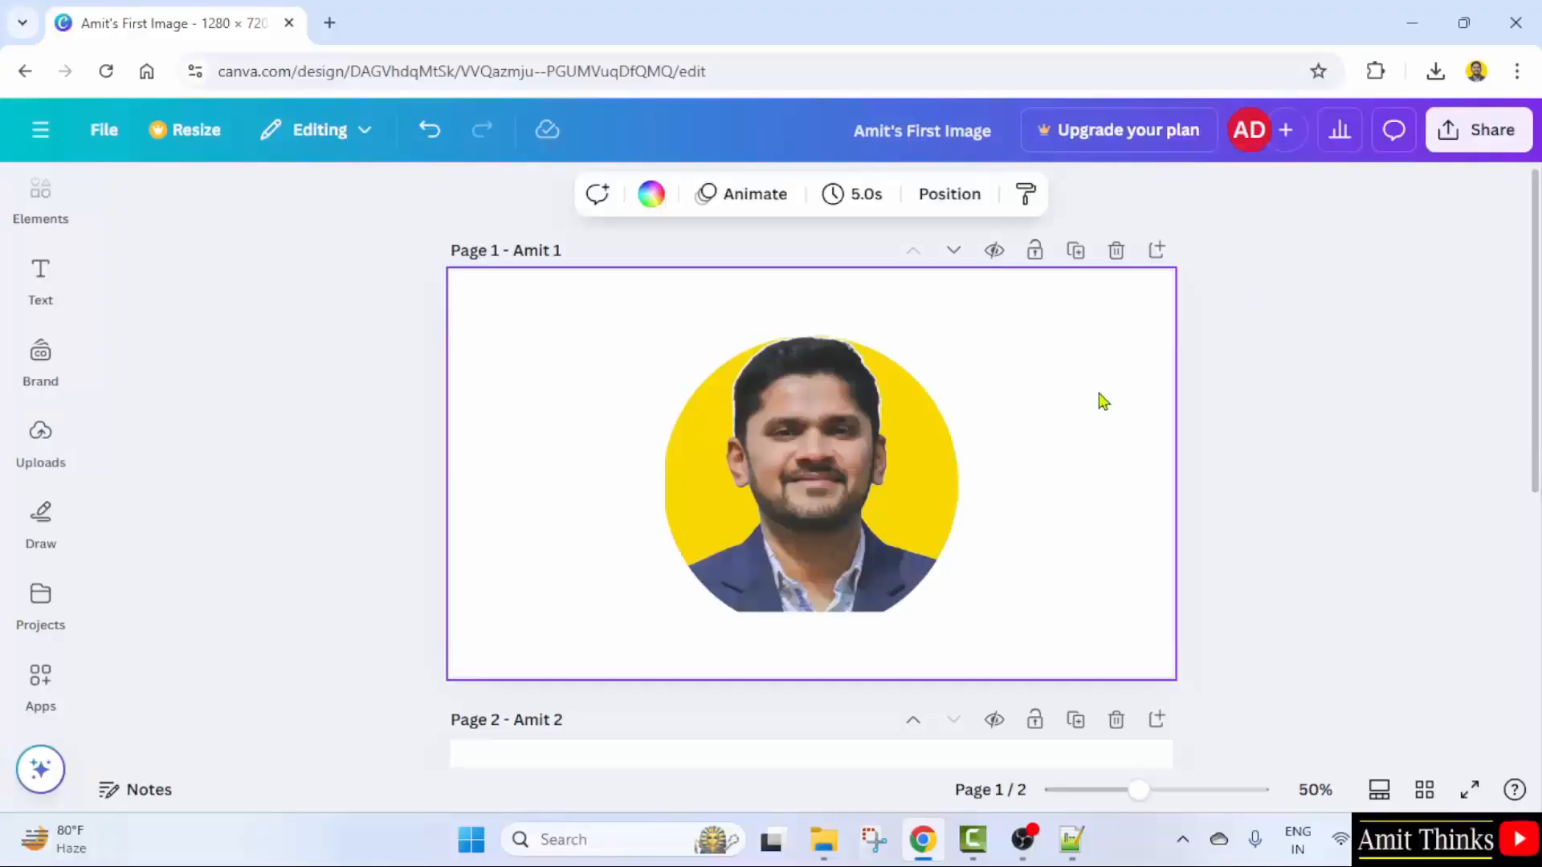
click(865, 456)
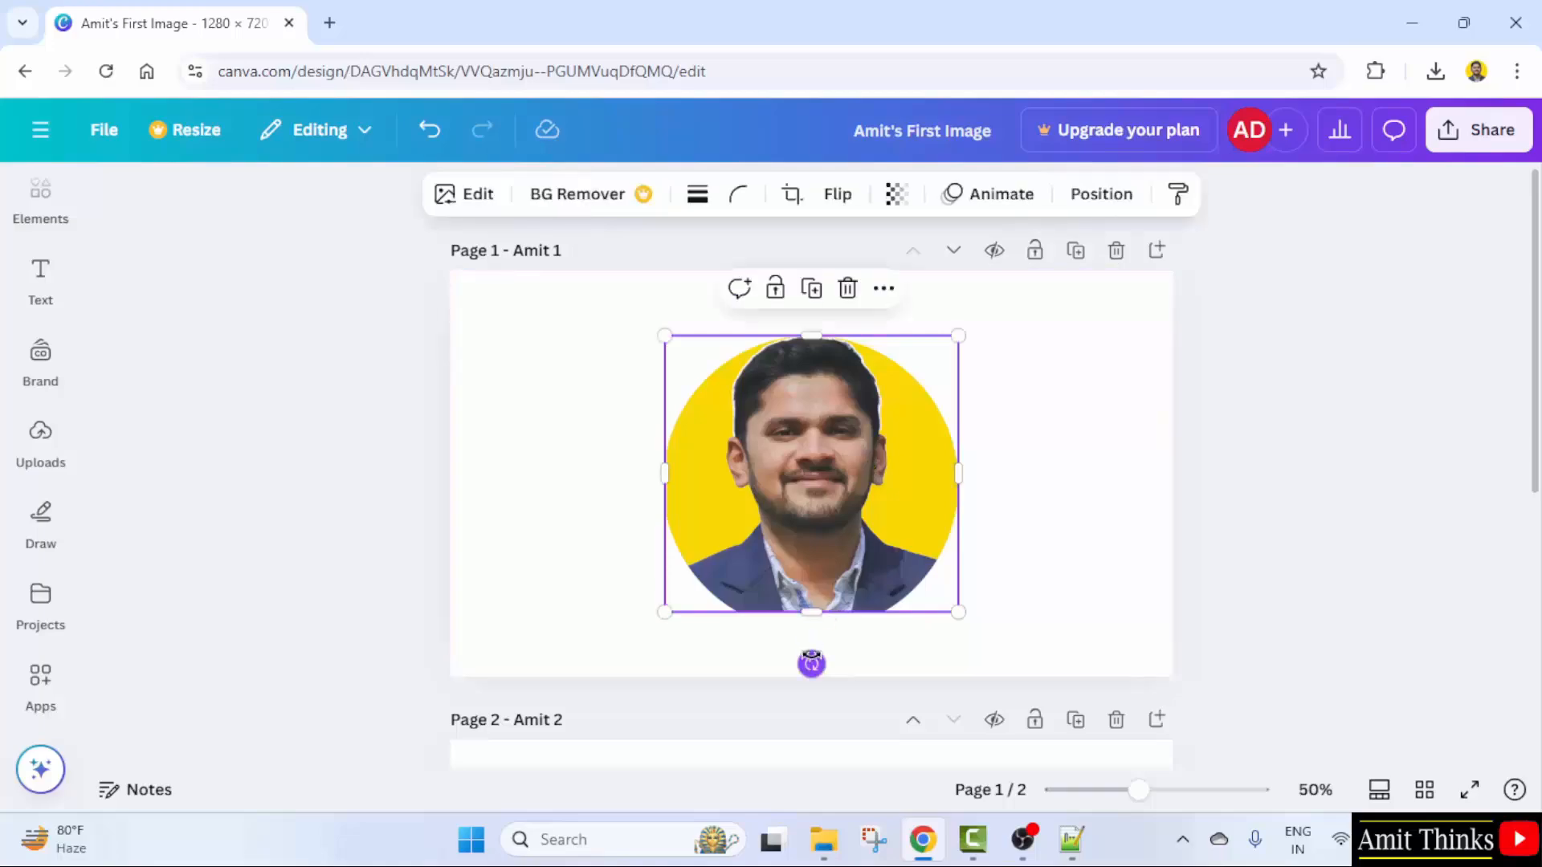
mouse_move(812, 664)
mouse_down()
mouse_move(688, 623)
mouse_move(672, 541)
mouse_move(684, 442)
mouse_move(665, 487)
mouse_move(663, 460)
mouse_move(856, 357)
mouse_move(810, 365)
mouse_move(907, 394)
mouse_move(929, 607)
mouse_move(788, 630)
mouse_move(813, 645)
mouse_up()
- Rotate the portrait's photo to exactly 90° with the crop Rotate setting
click(1135, 554)
click(869, 482)
click(805, 210)
scroll(406, 611, down, 5)
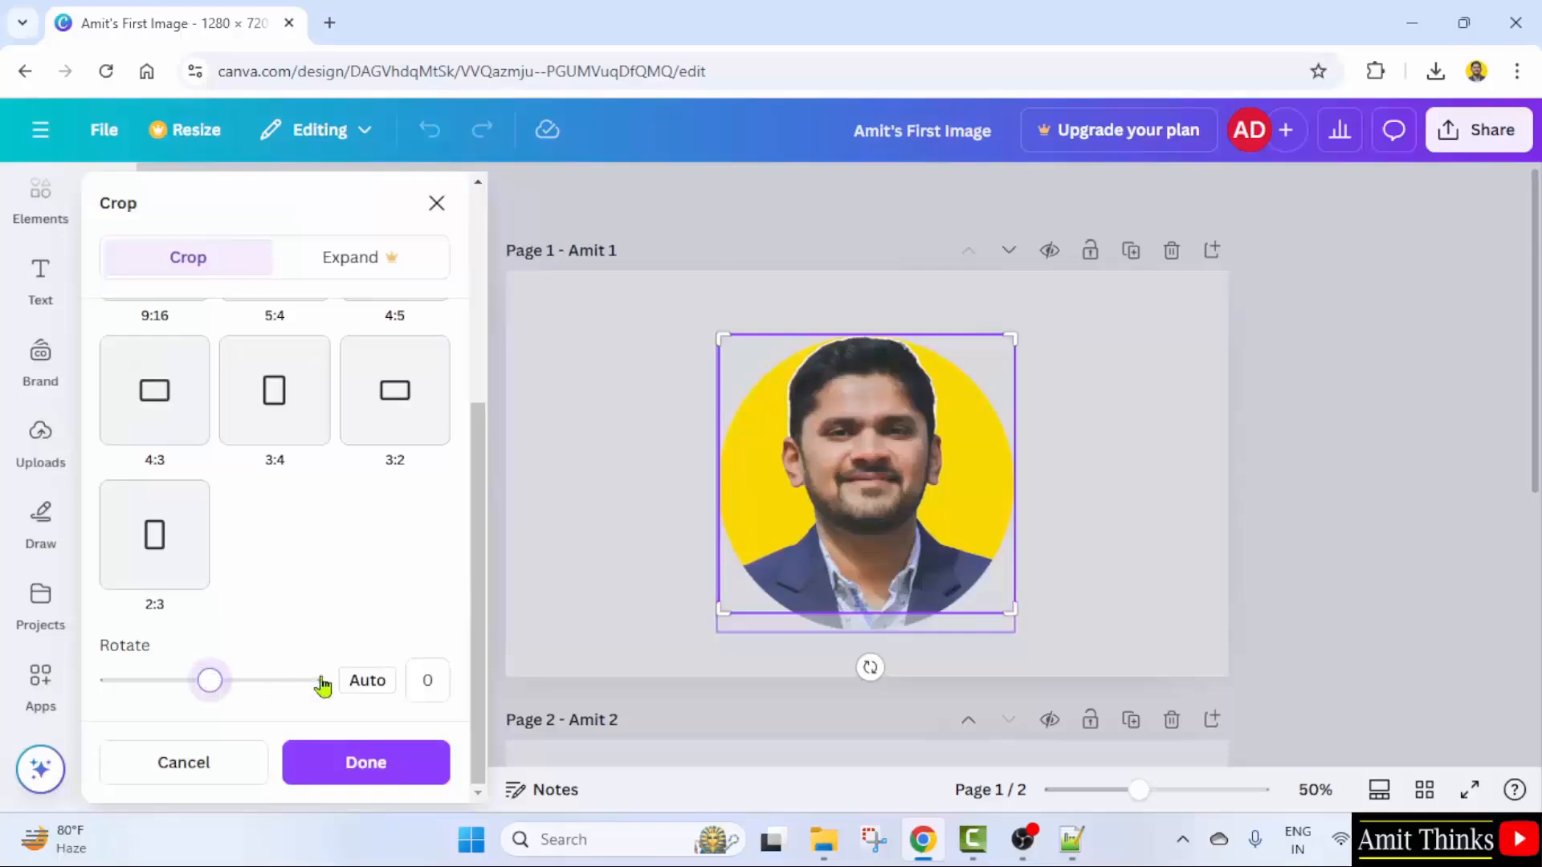
drag(208, 693, 261, 697)
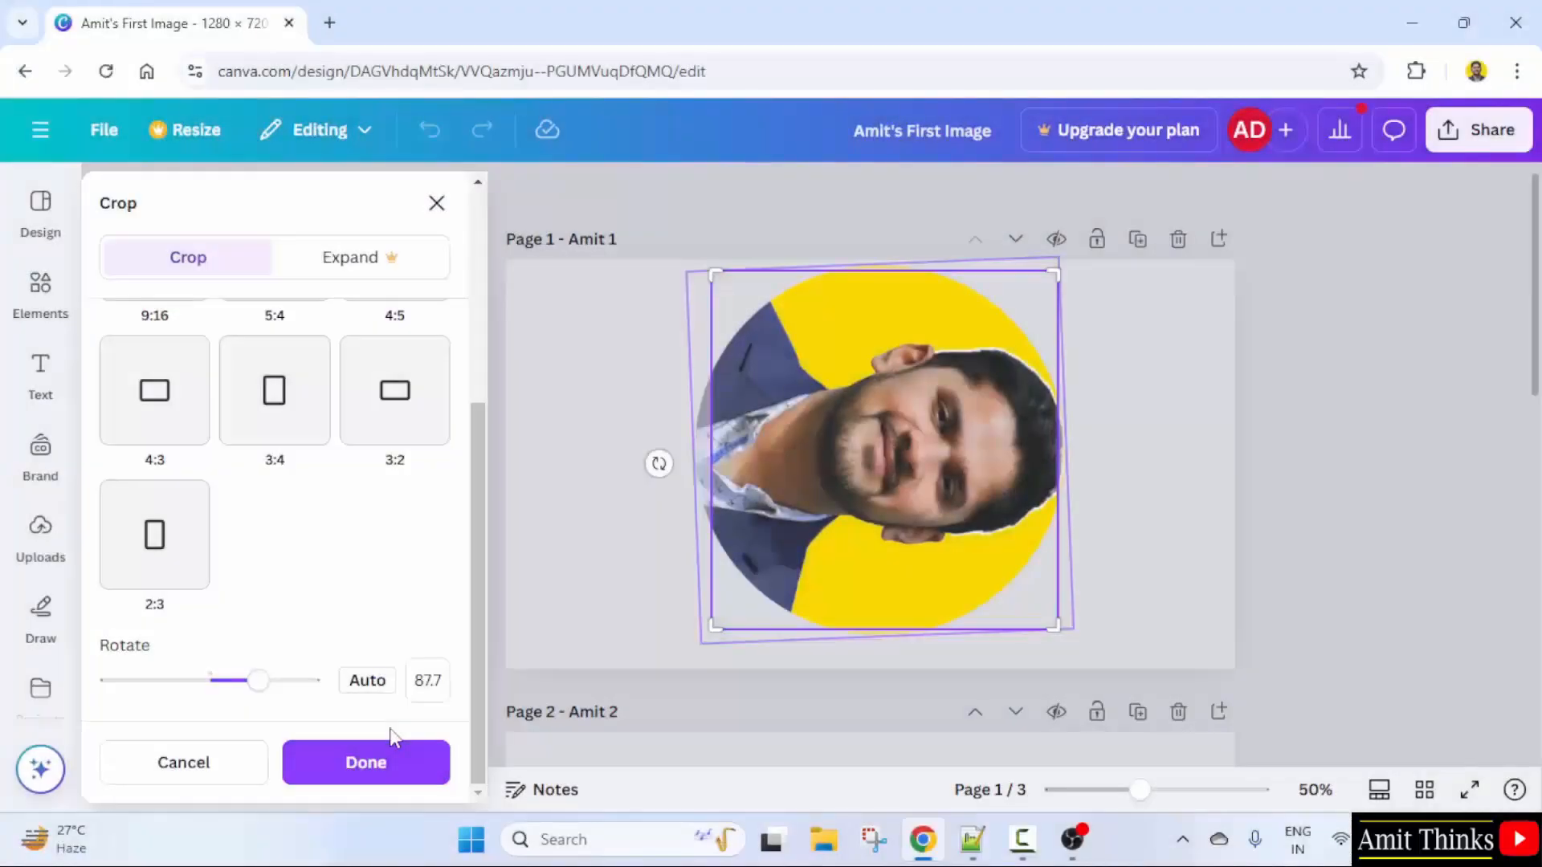
click(424, 682)
text(90)
key(Return)
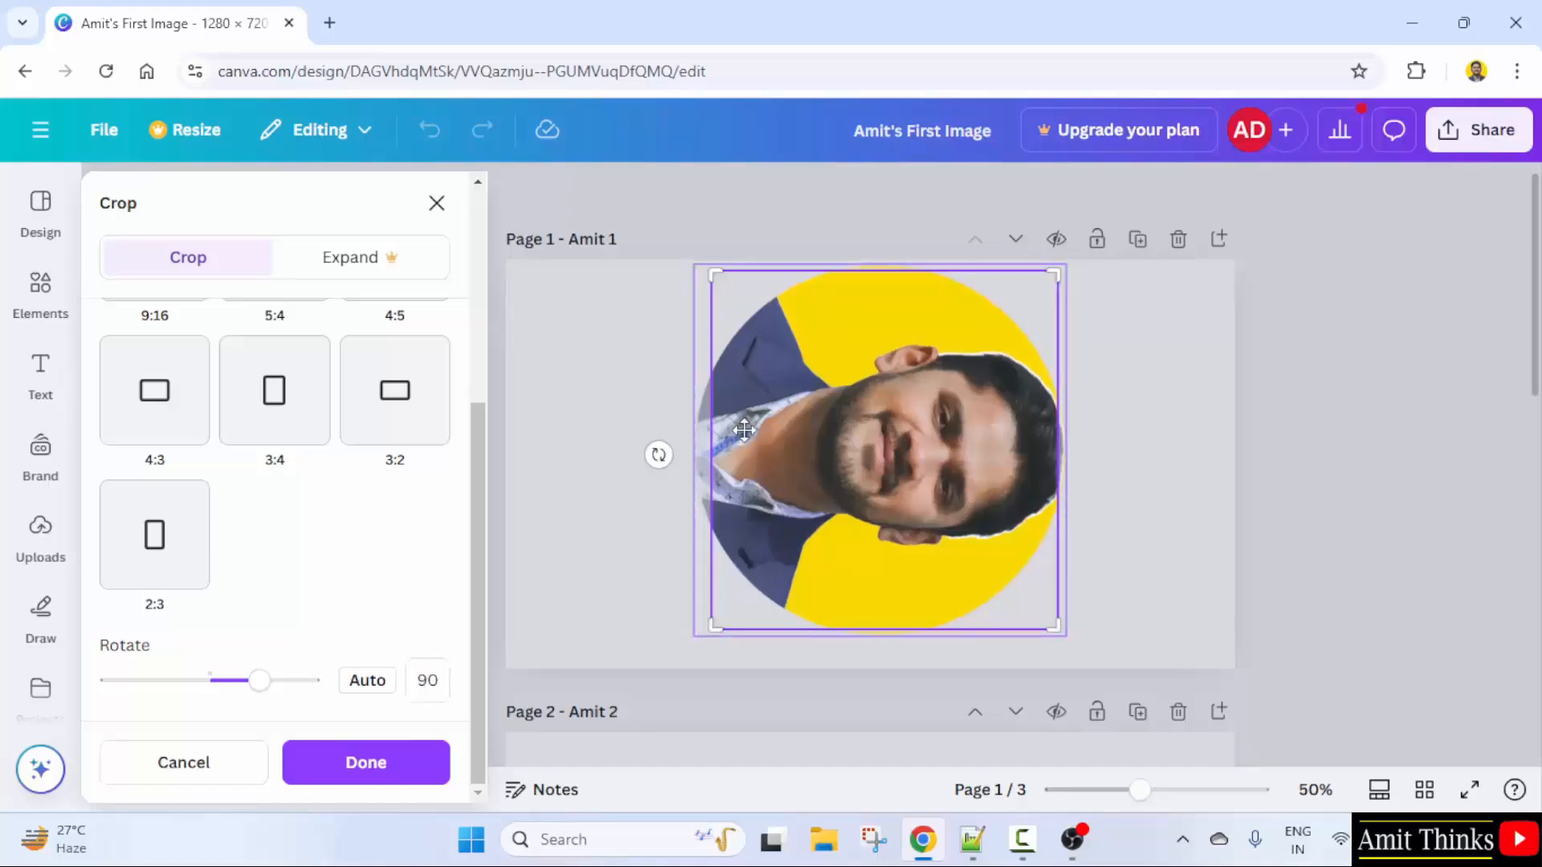
- Change the portrait's rotation from 90 to 0 so the face stands upright
click(356, 763)
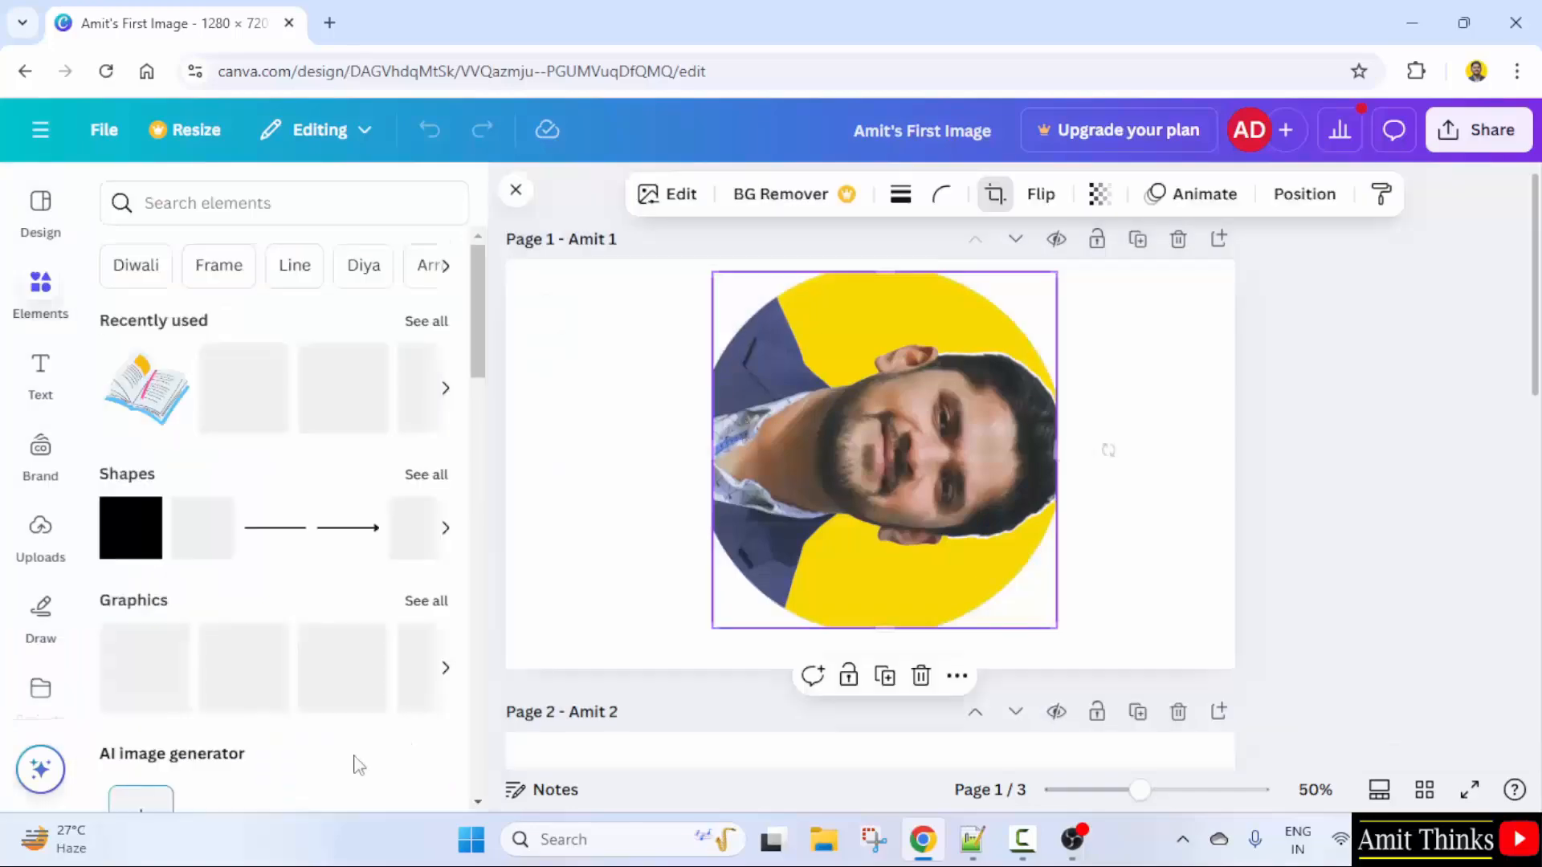
click(1370, 554)
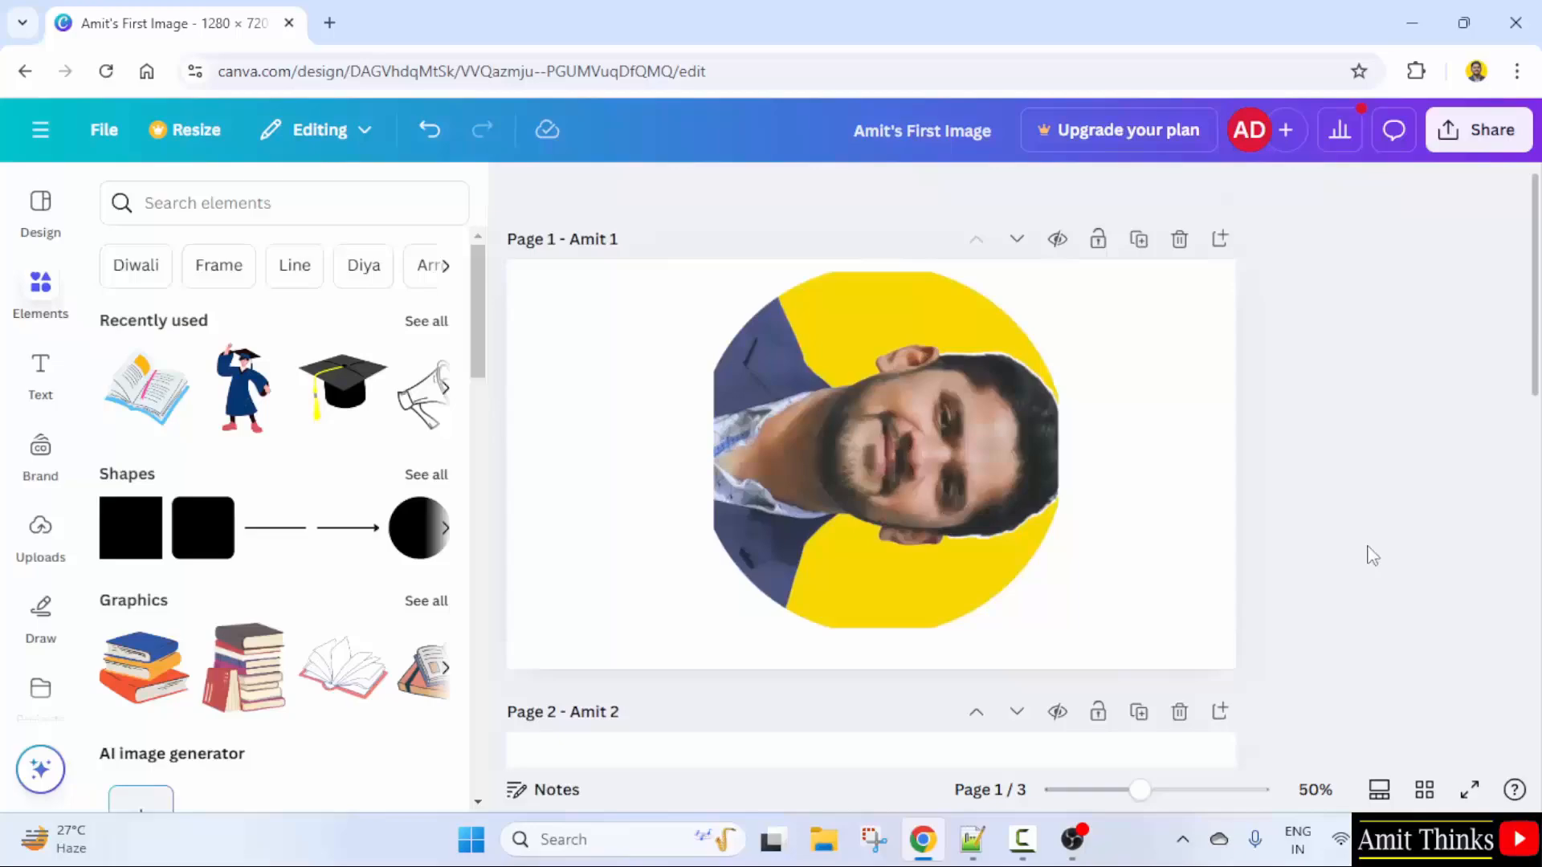
click(912, 417)
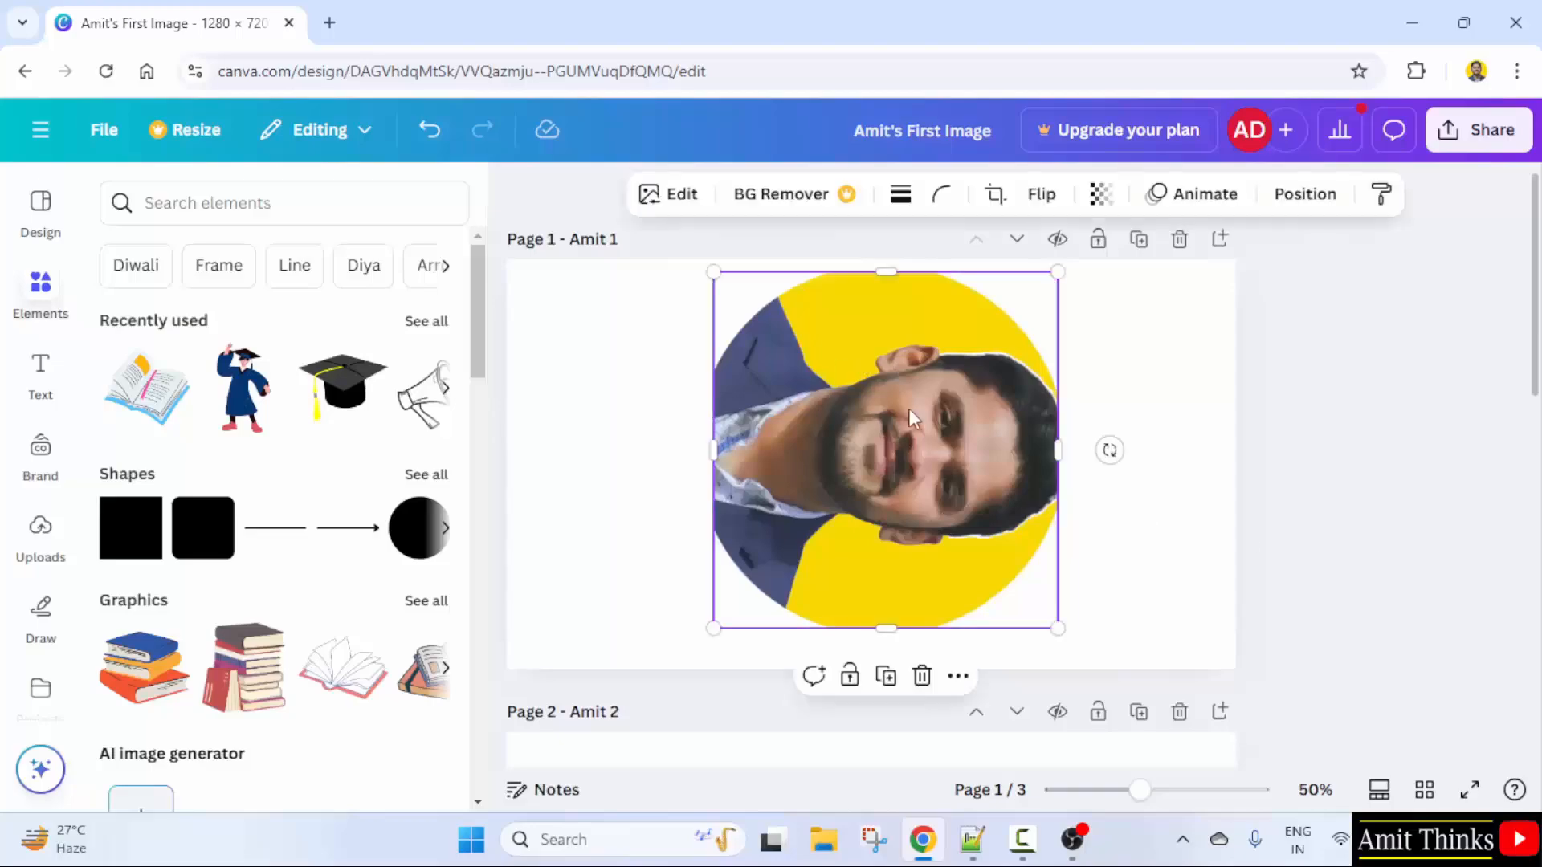
click(996, 194)
scroll(403, 653, down, 5)
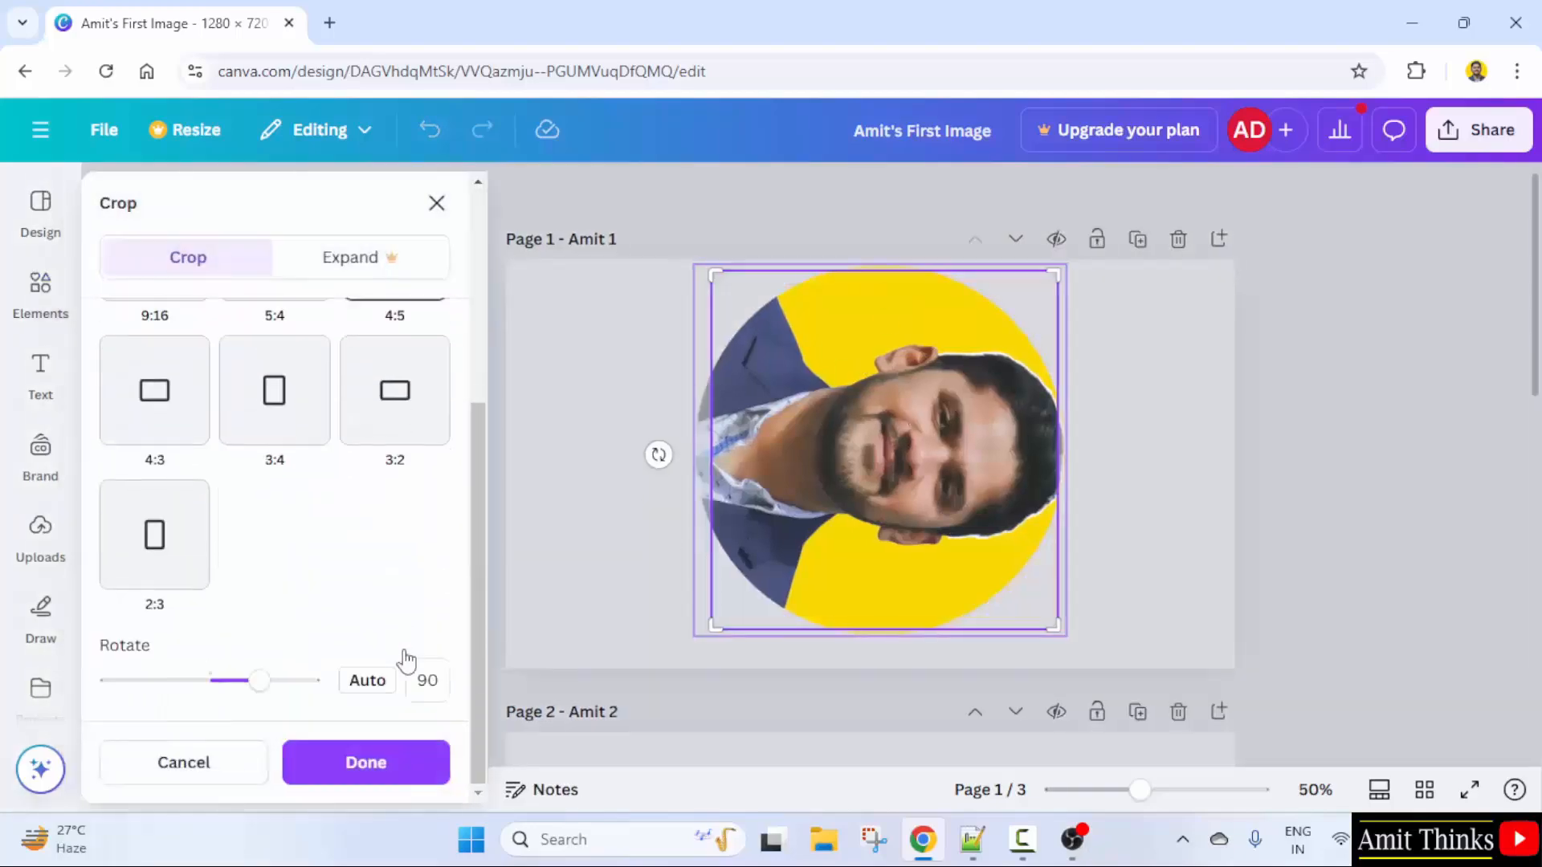
click(426, 681)
double_click(428, 681)
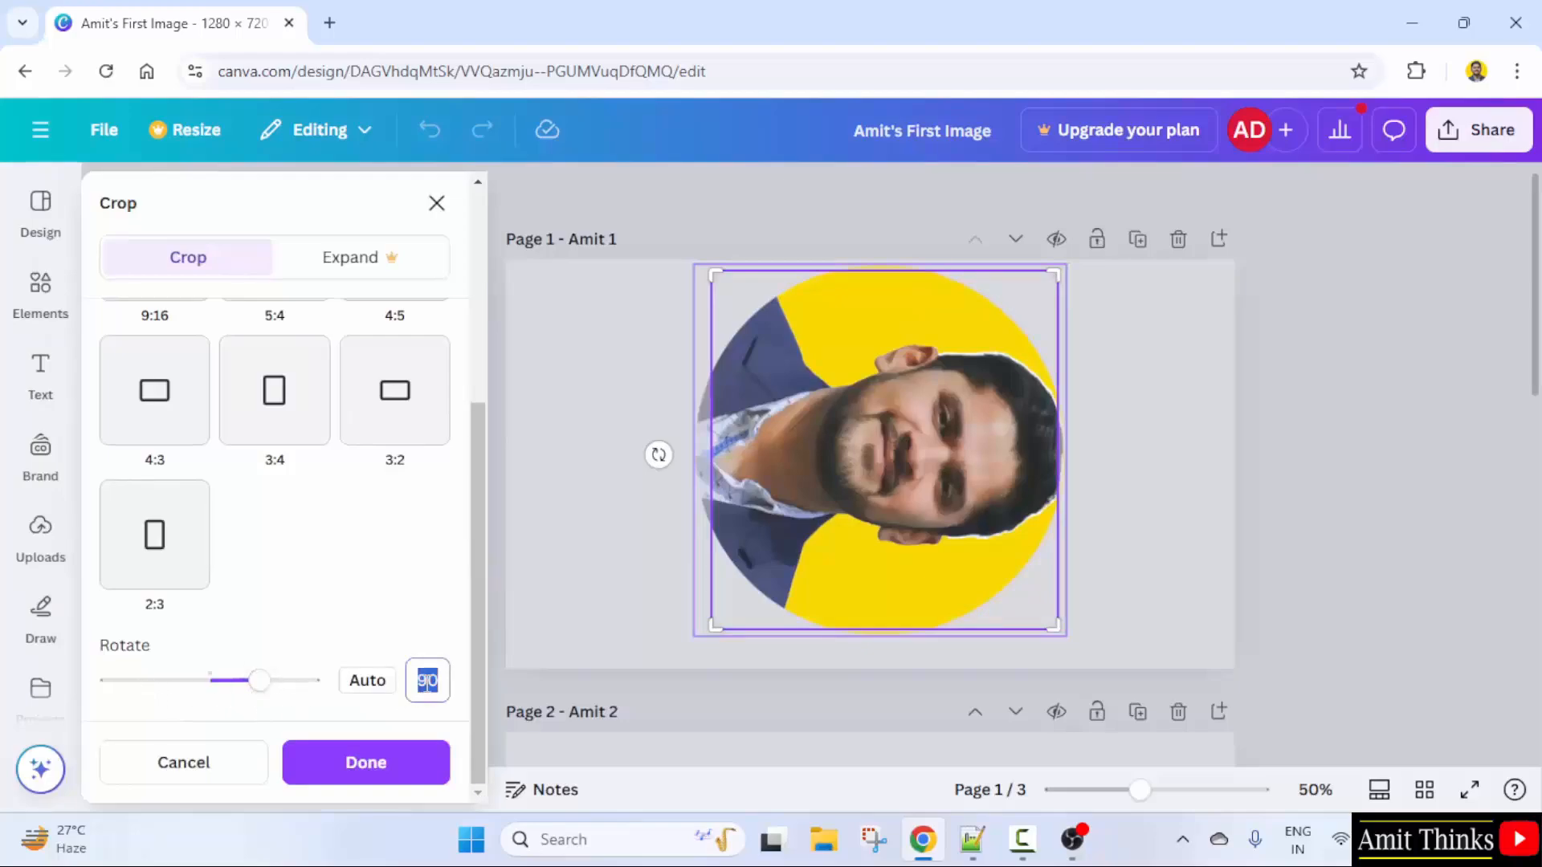
text(0)
click(418, 765)
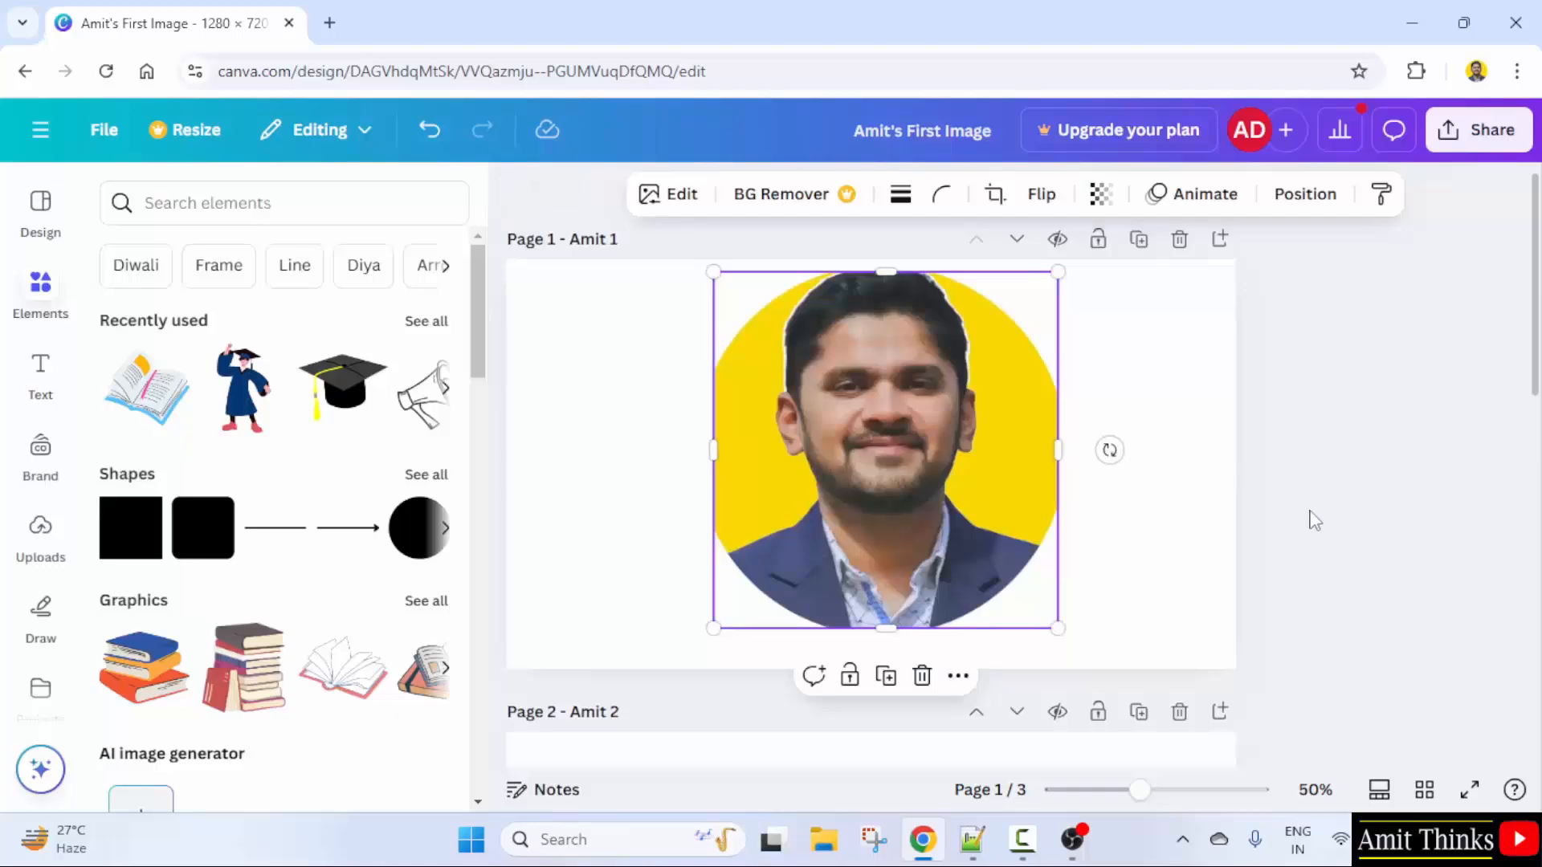
- Reopen the portrait's crop settings to check that the rotation is 0°
click(995, 193)
scroll(347, 534, down, 1)
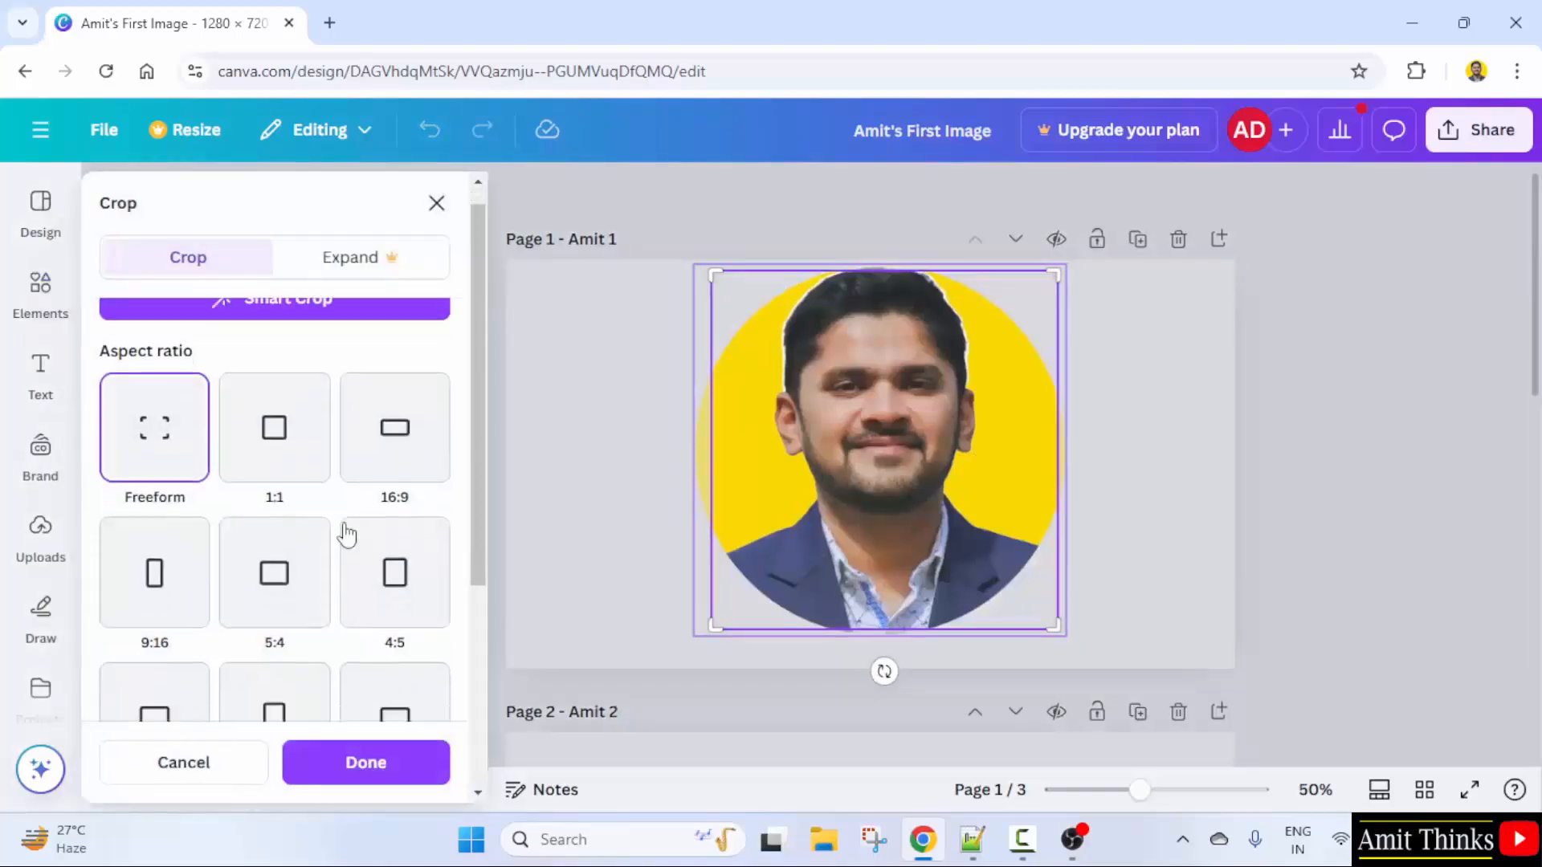
scroll(347, 535, down, 3)
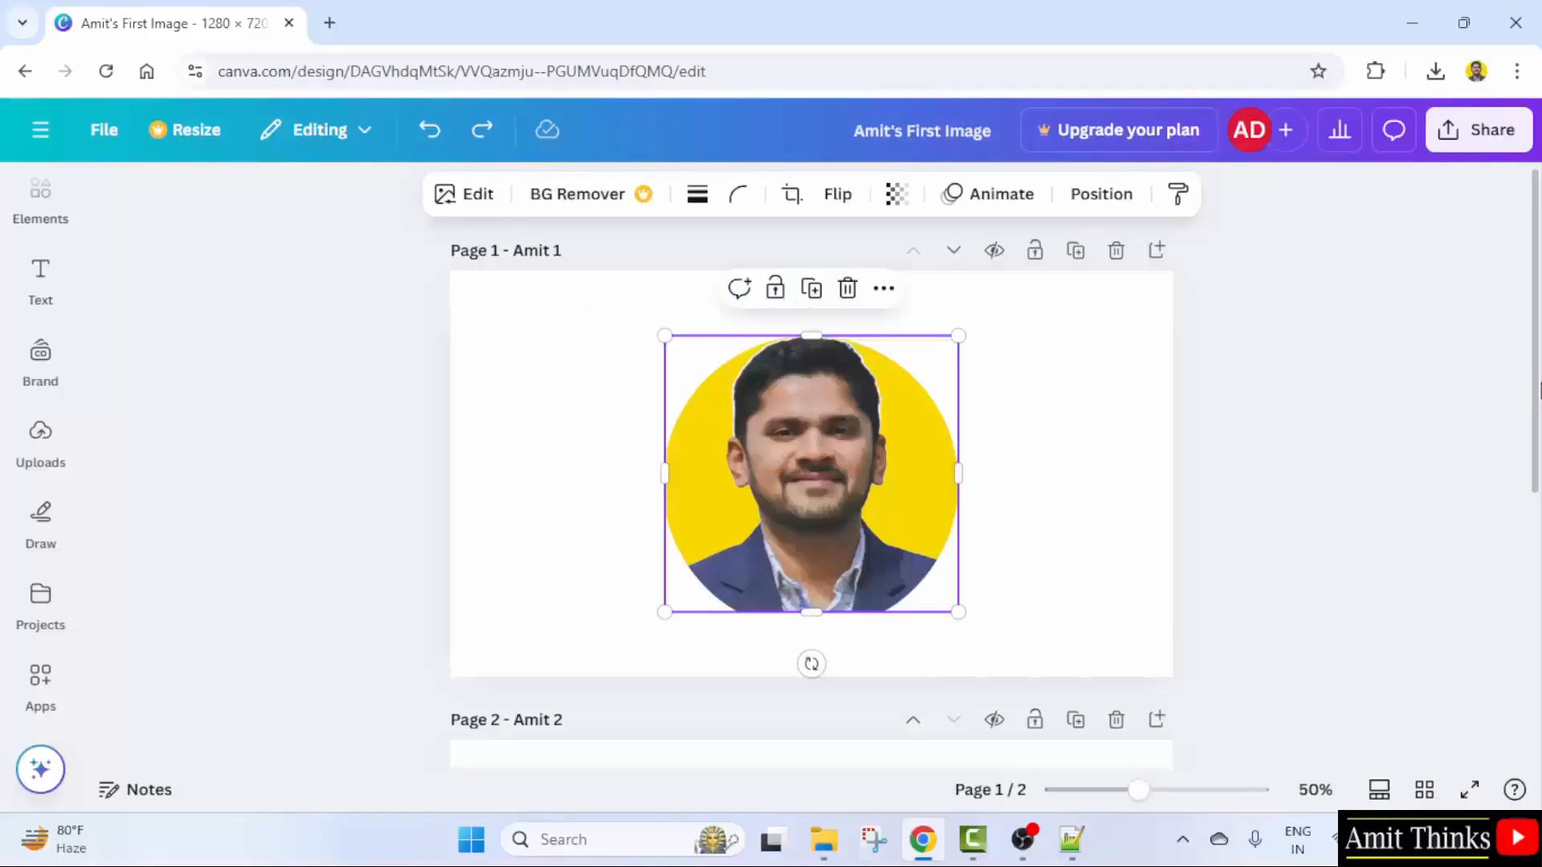
- Shrink, enlarge and move the portrait using its corner handles
click(1293, 510)
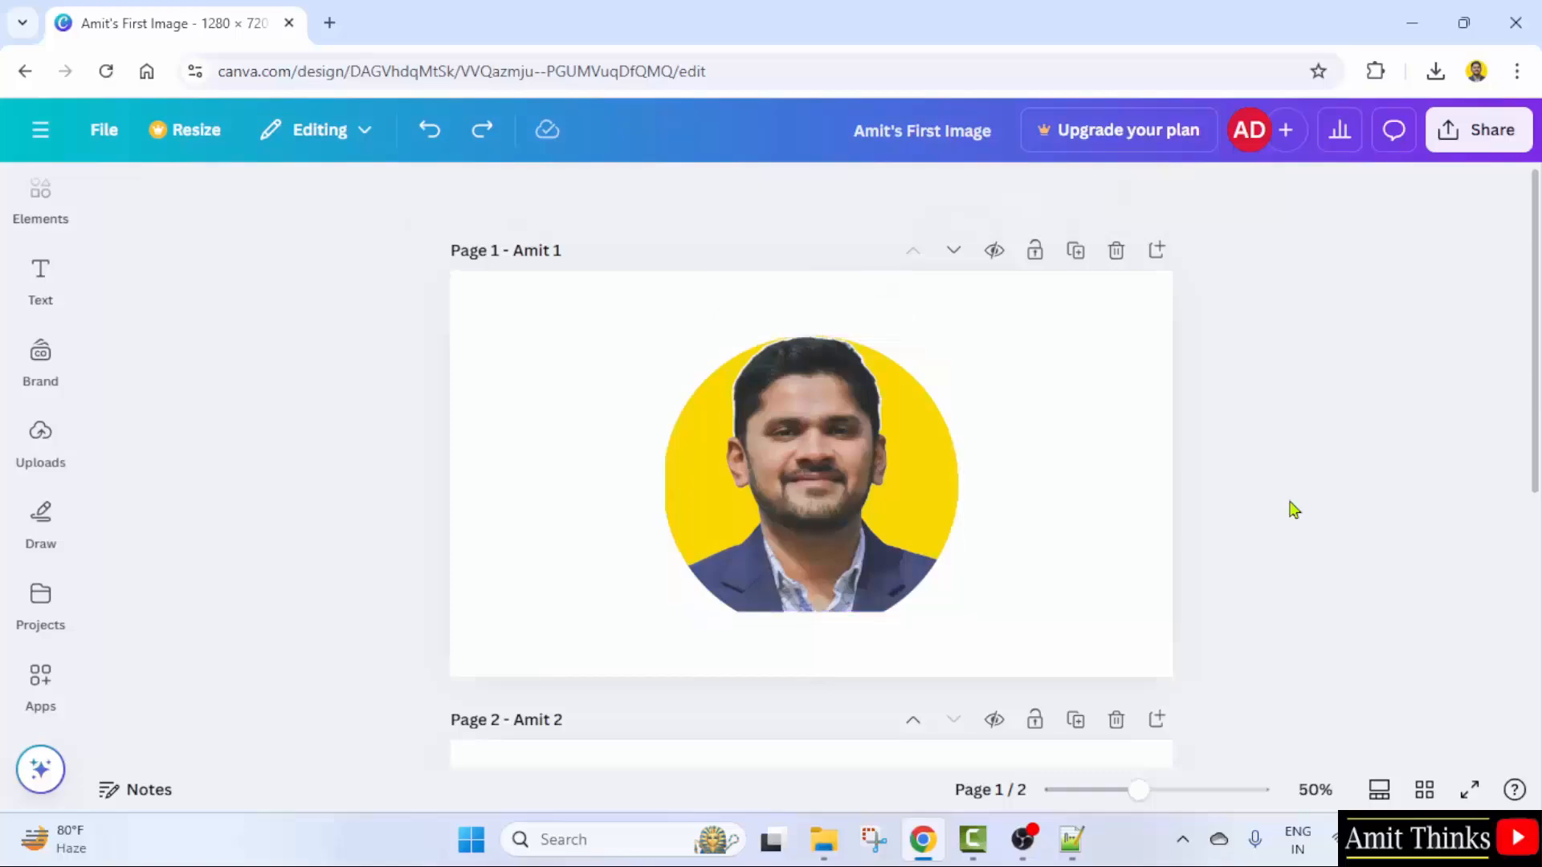
click(1147, 434)
click(827, 459)
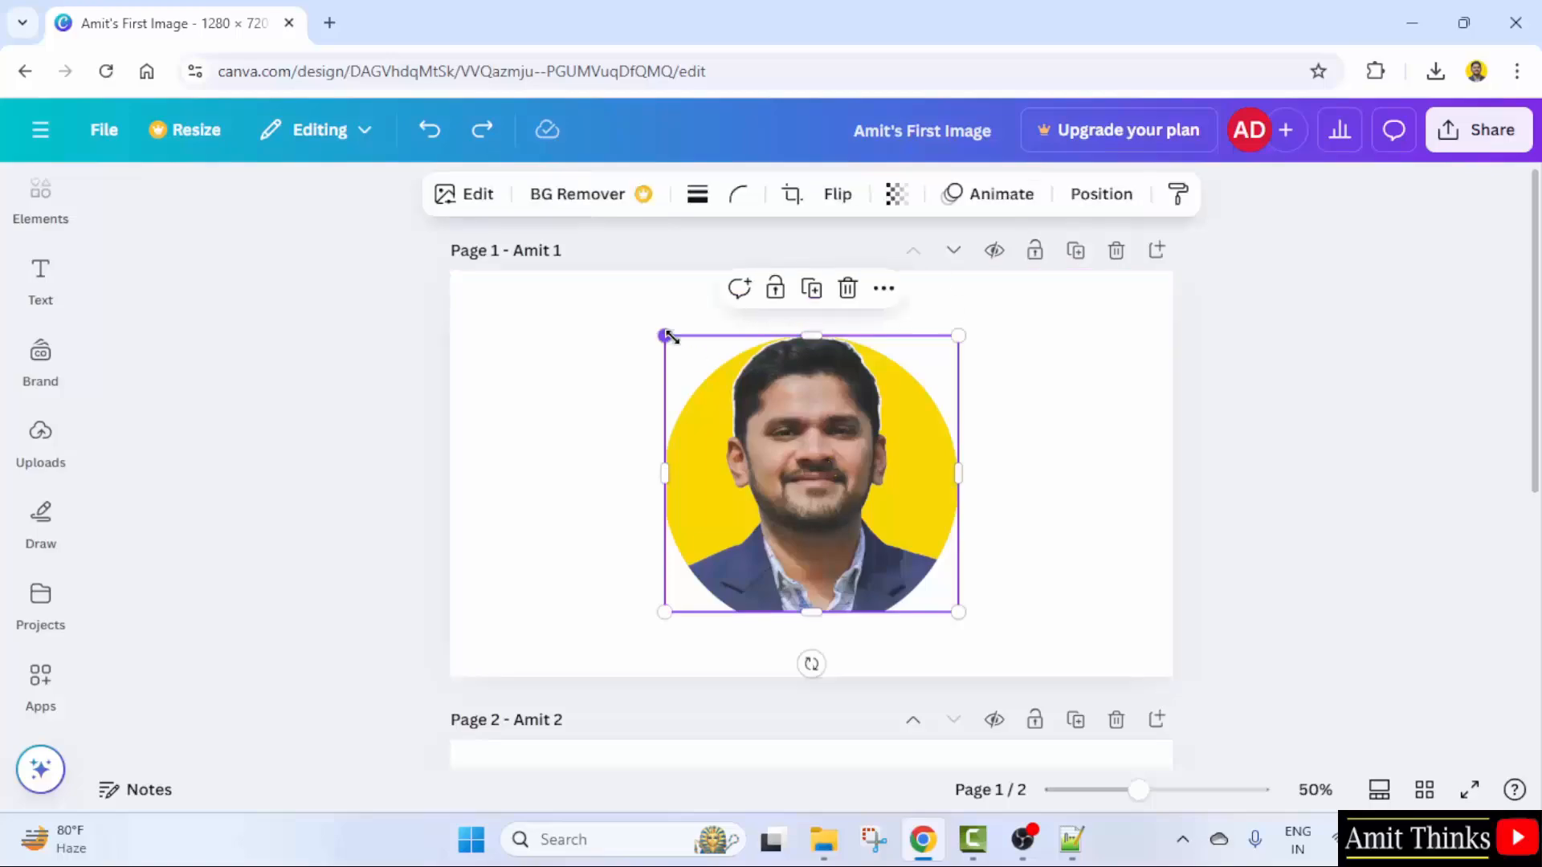
drag(671, 337, 998, 433)
click(860, 492)
click(1133, 355)
drag(1075, 356, 1114, 591)
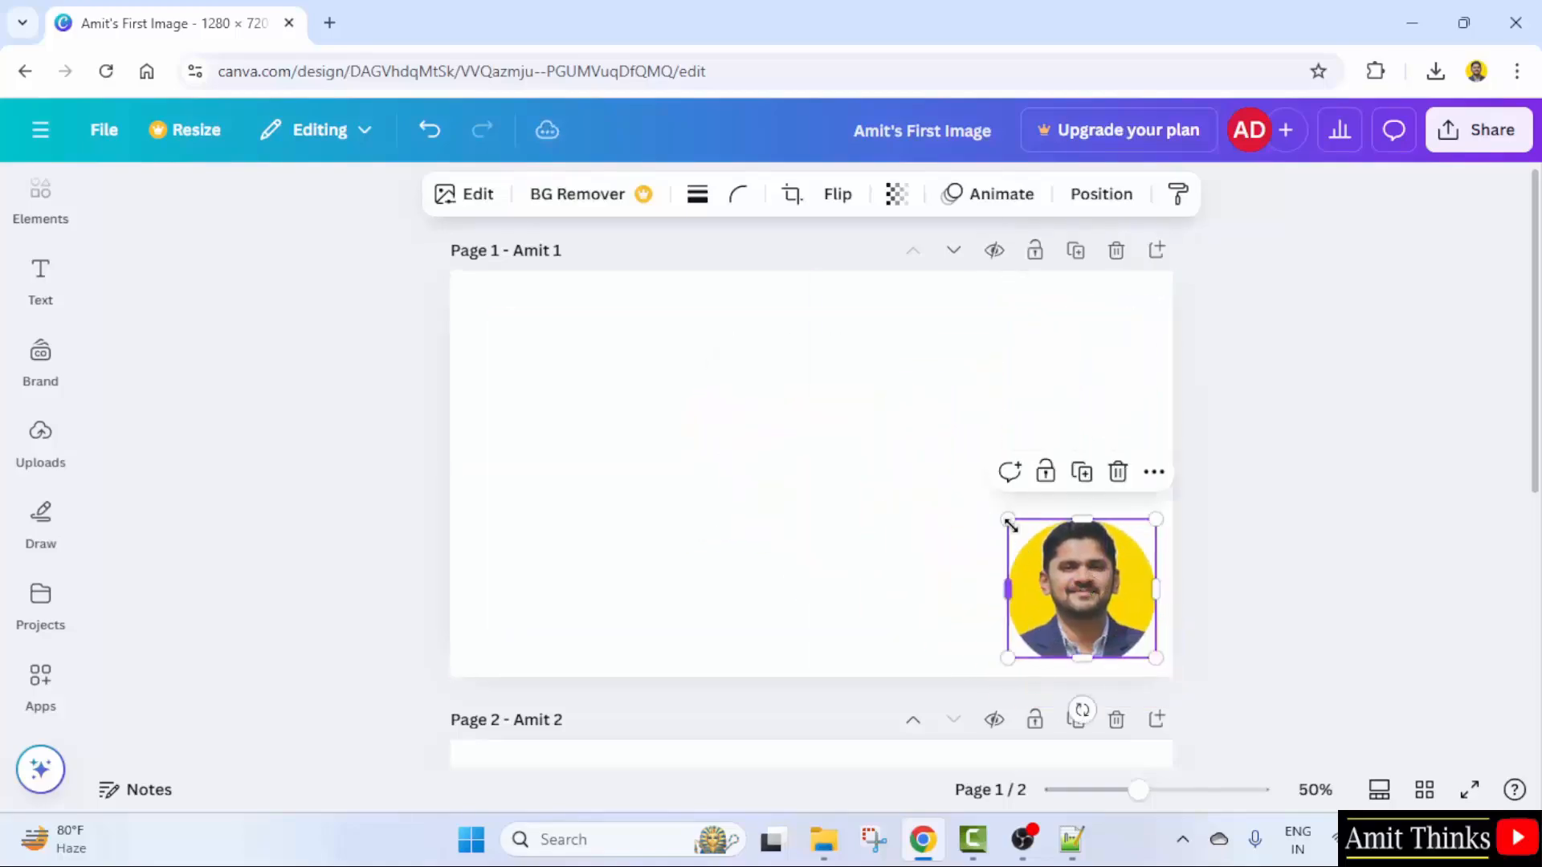
drag(1026, 524, 1056, 554)
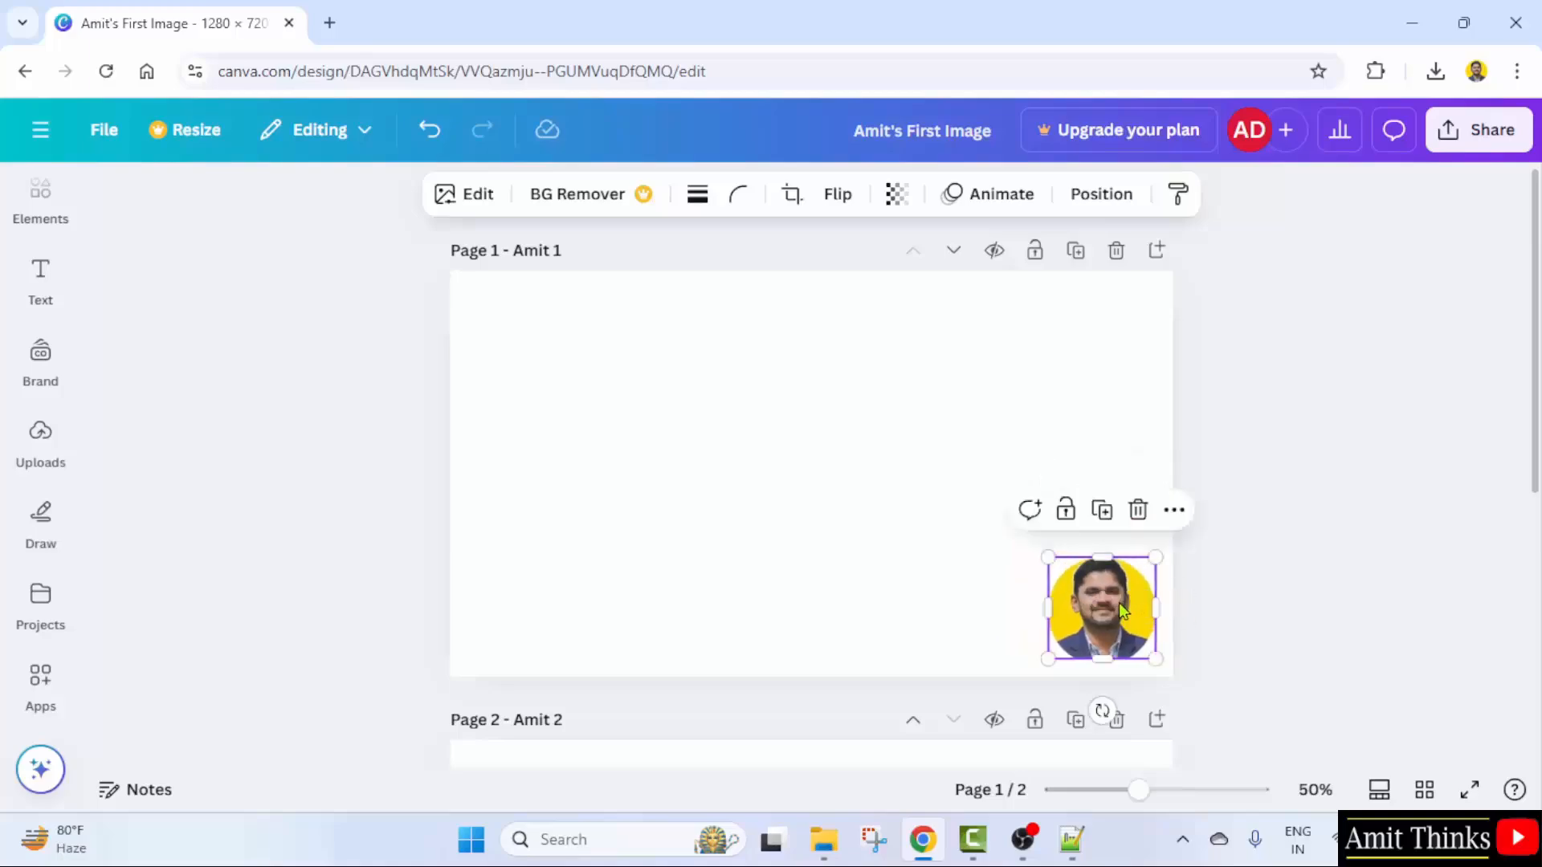
drag(1119, 602, 1122, 610)
- Enlarge the portrait and centre it horizontally on the page's centre guide
click(1309, 634)
click(1079, 601)
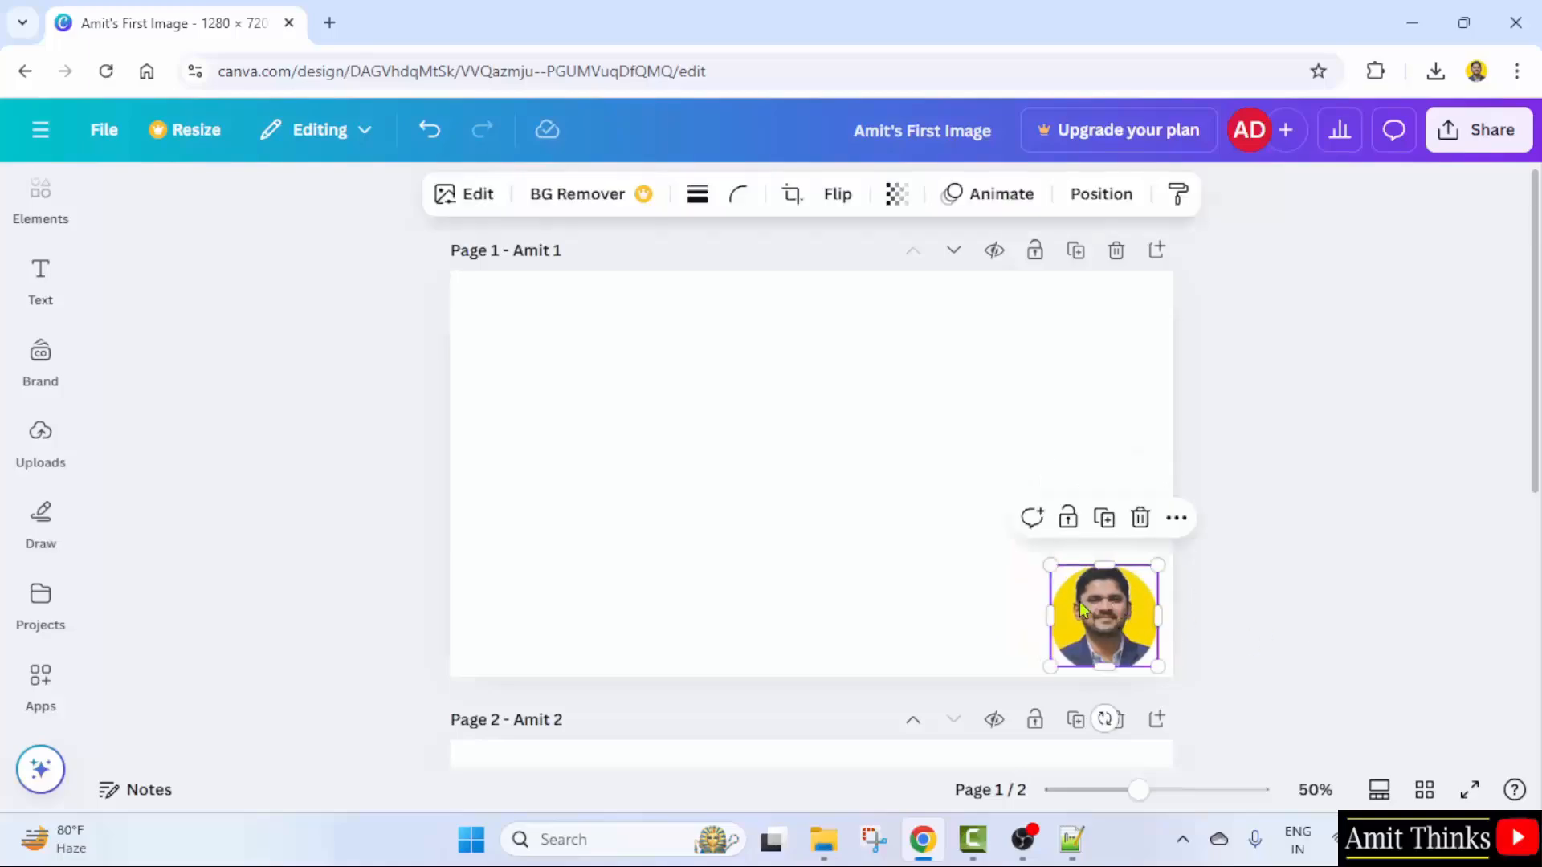
drag(1049, 565, 819, 454)
drag(1017, 494, 824, 434)
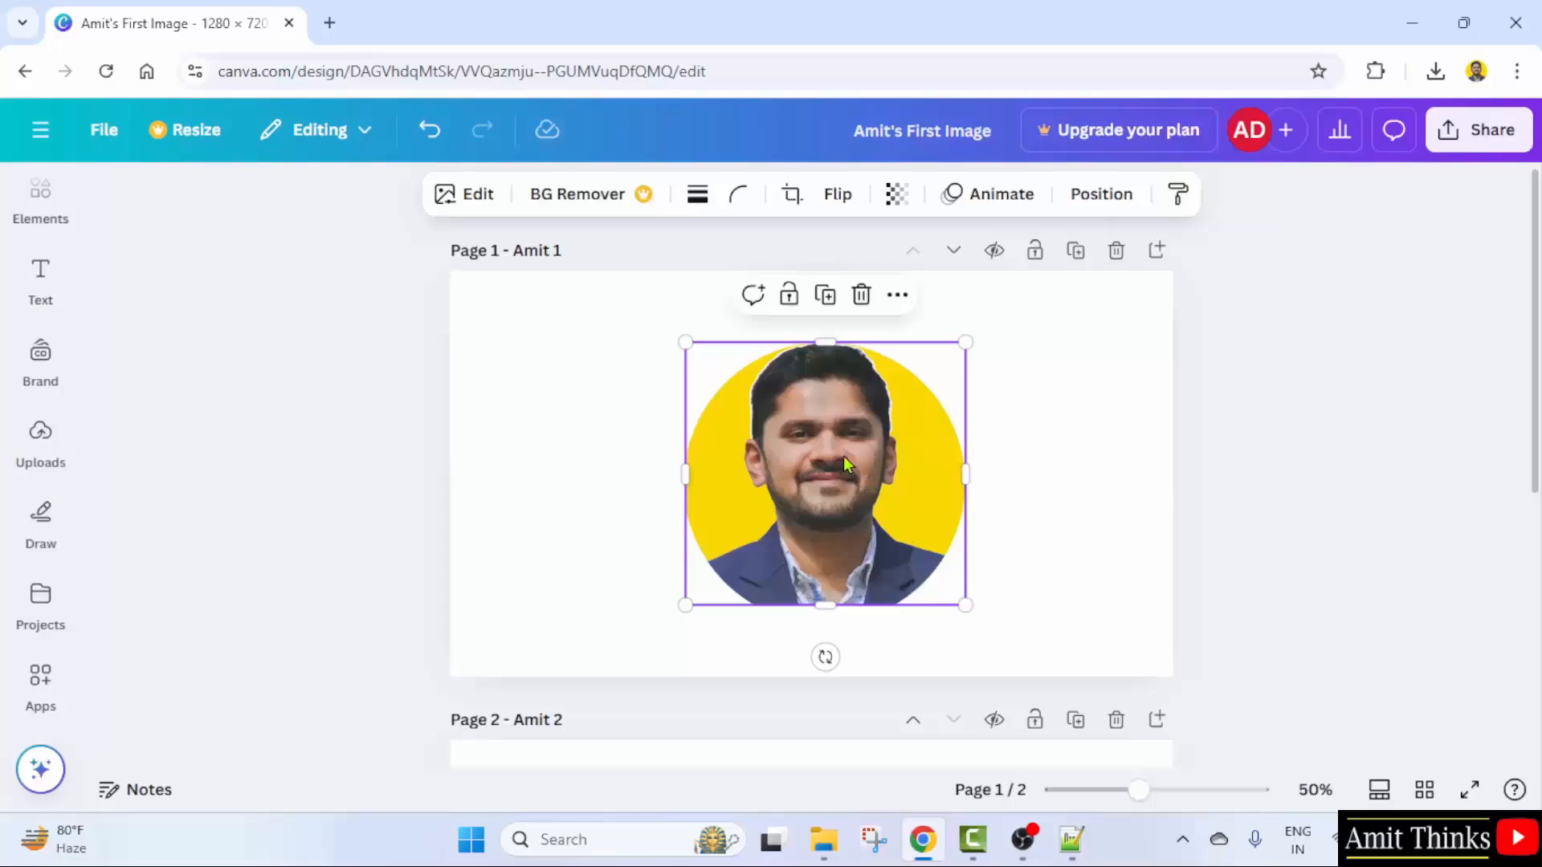
drag(966, 339, 948, 351)
drag(952, 476, 906, 484)
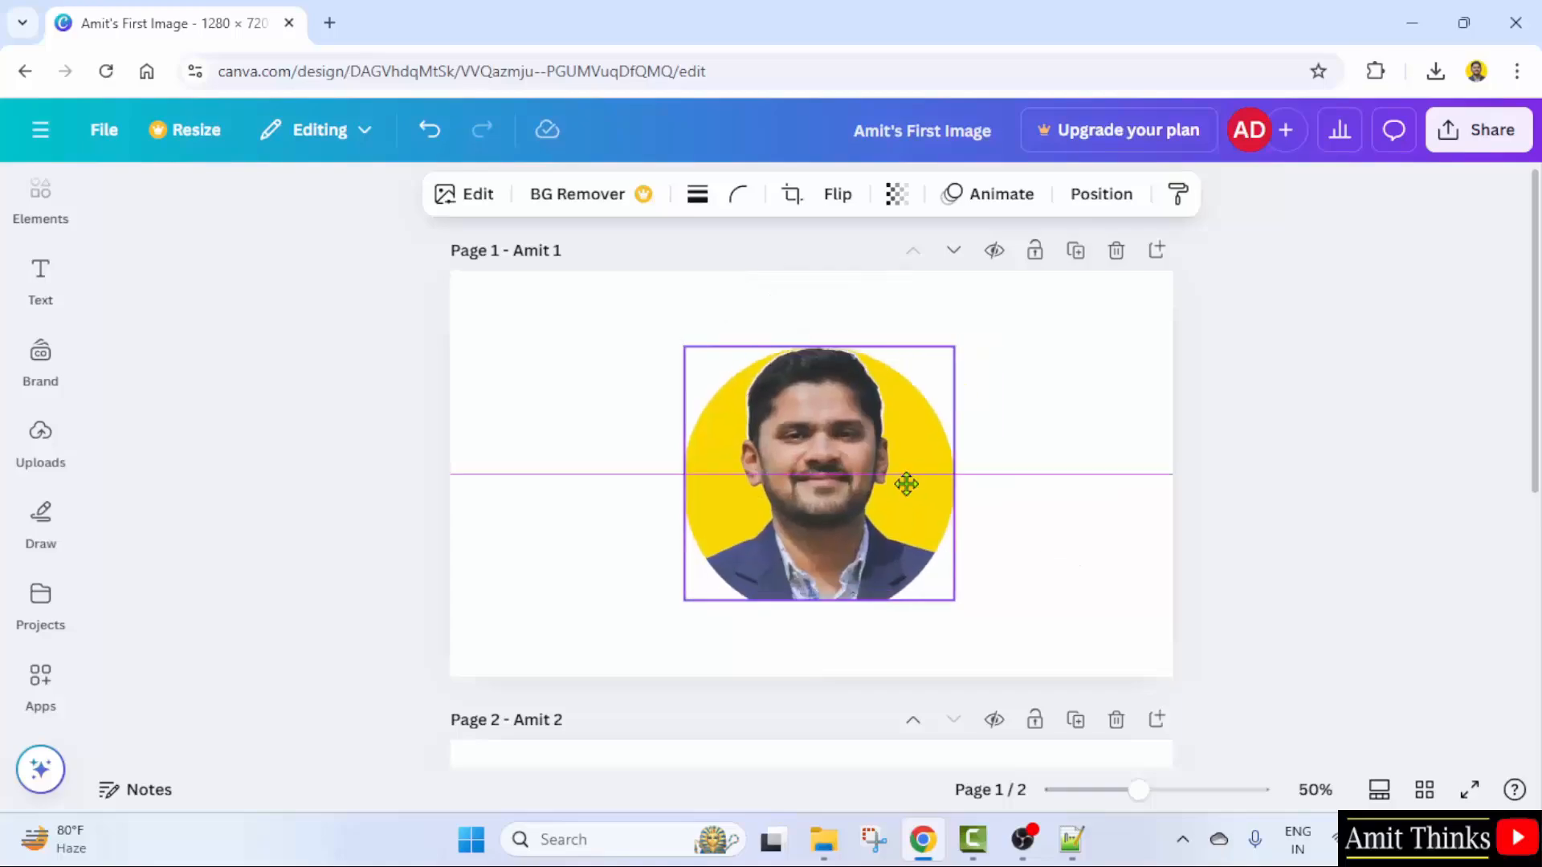
click(1024, 482)
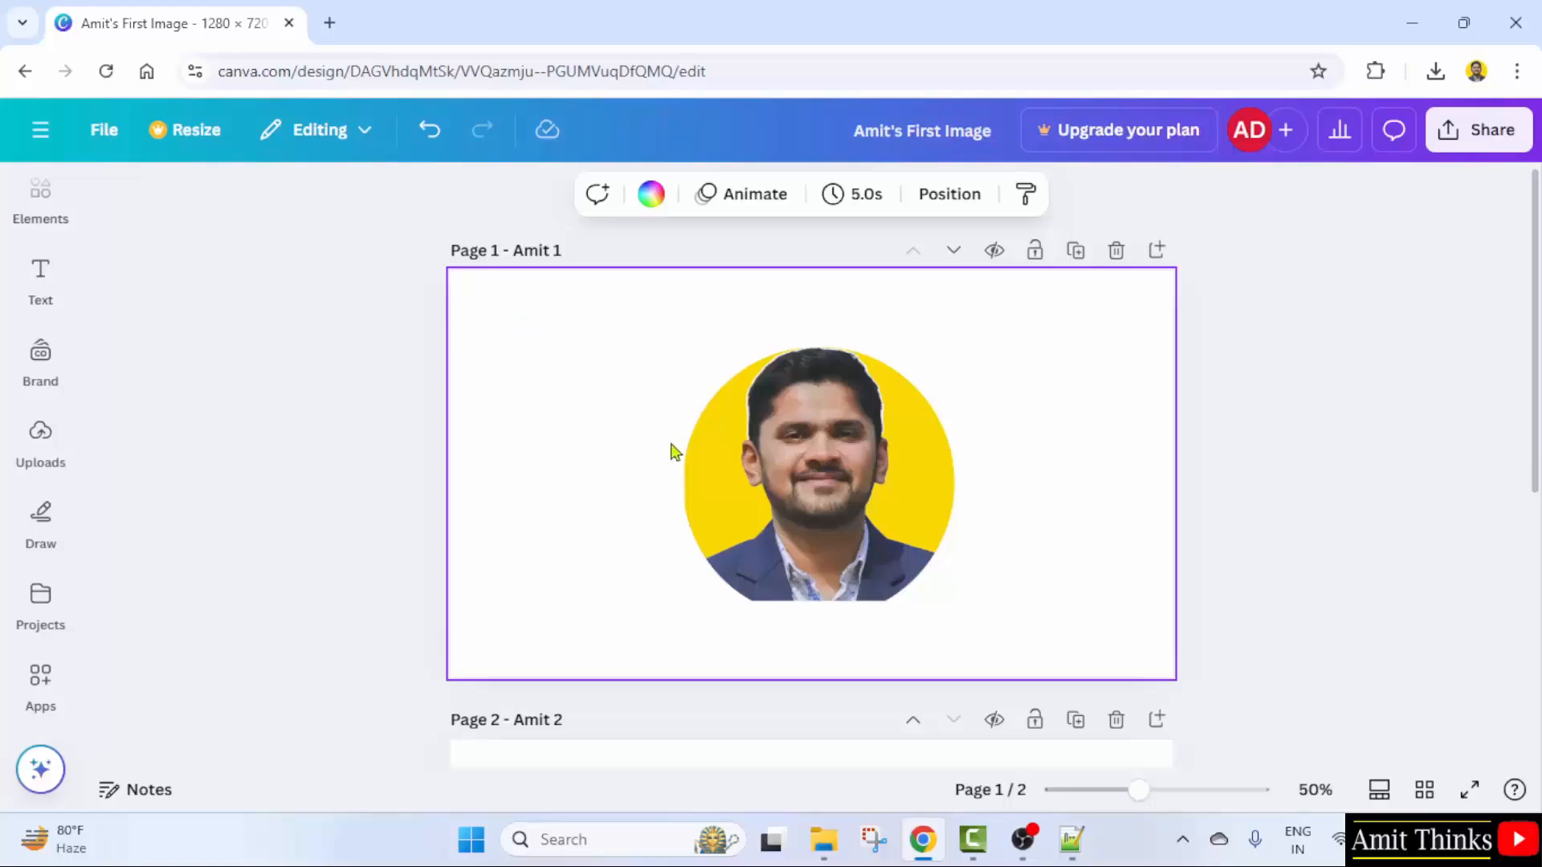
- Undo the last change and extend the portrait's crop down to the image's bottom edge
key(ctrl+z)
click(940, 447)
click(797, 195)
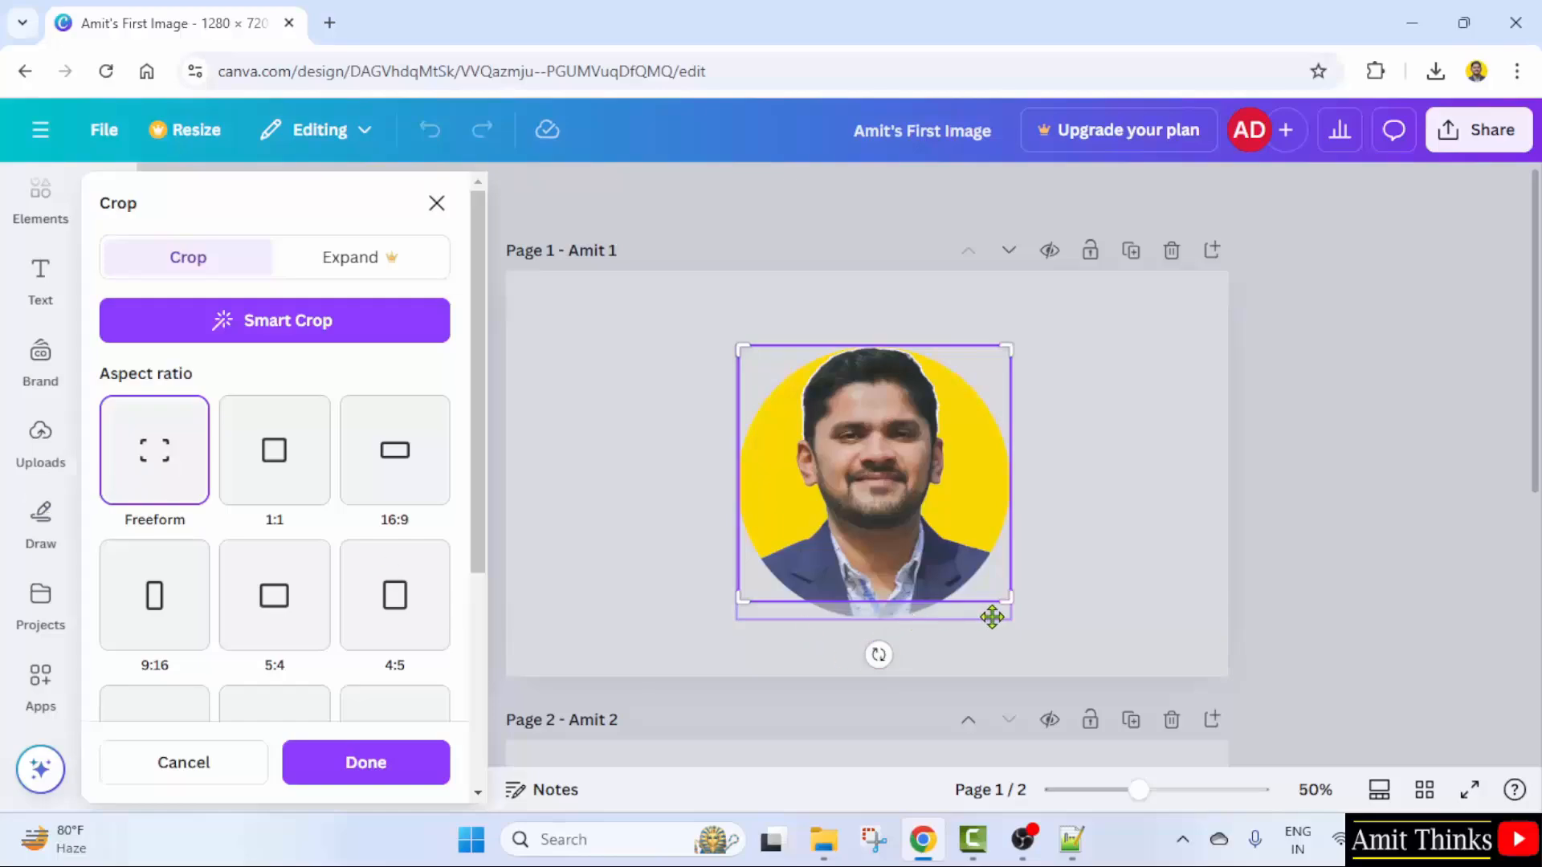
drag(1009, 610, 1009, 617)
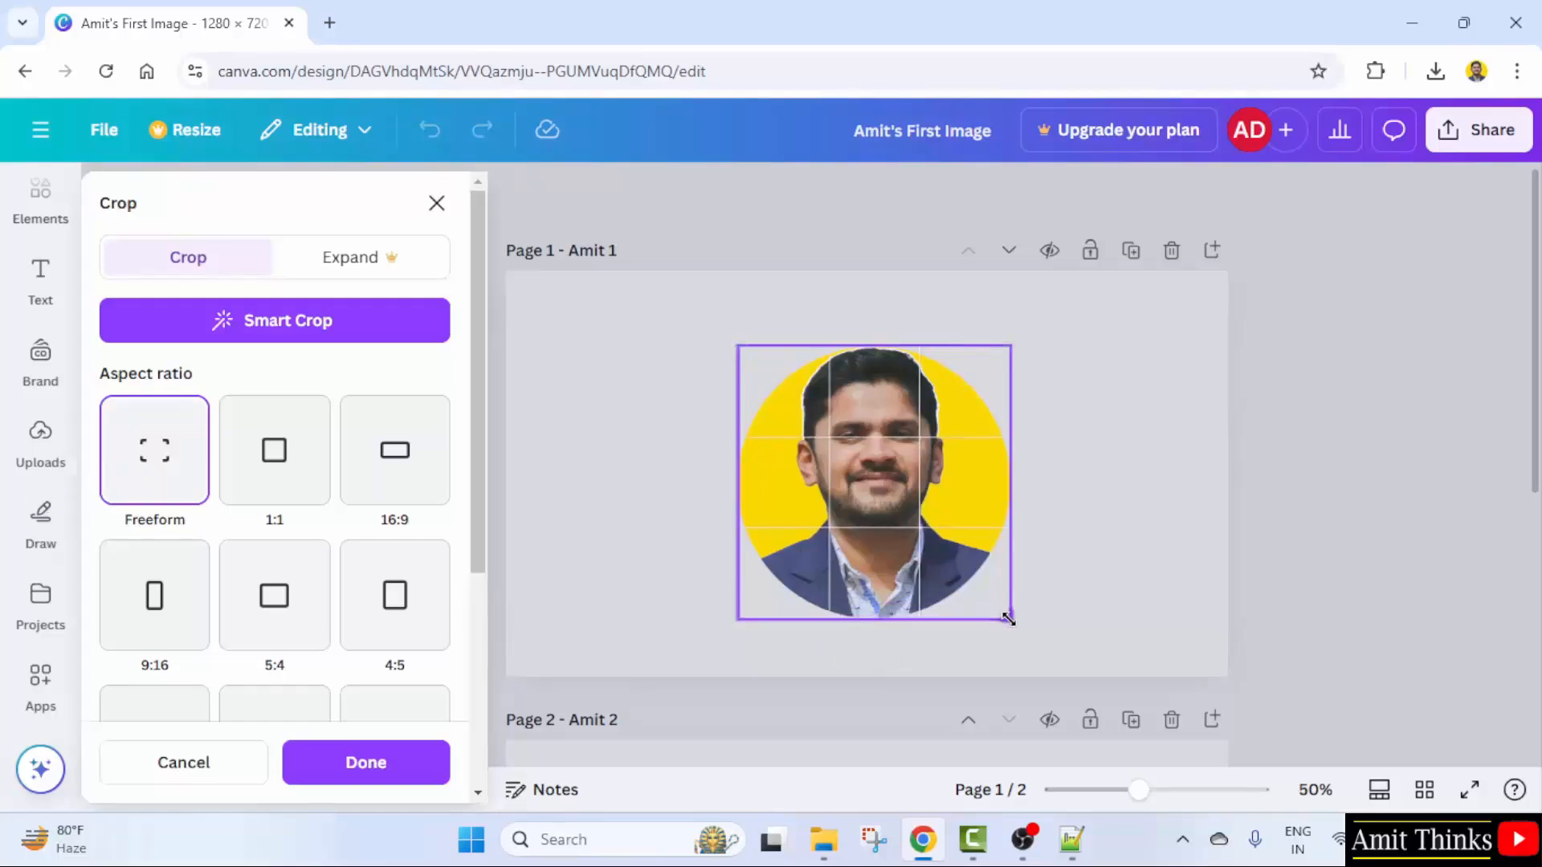
click(1109, 575)
- Adjust the crop from its top-left corner and snap the portrait to the page centre
click(1106, 380)
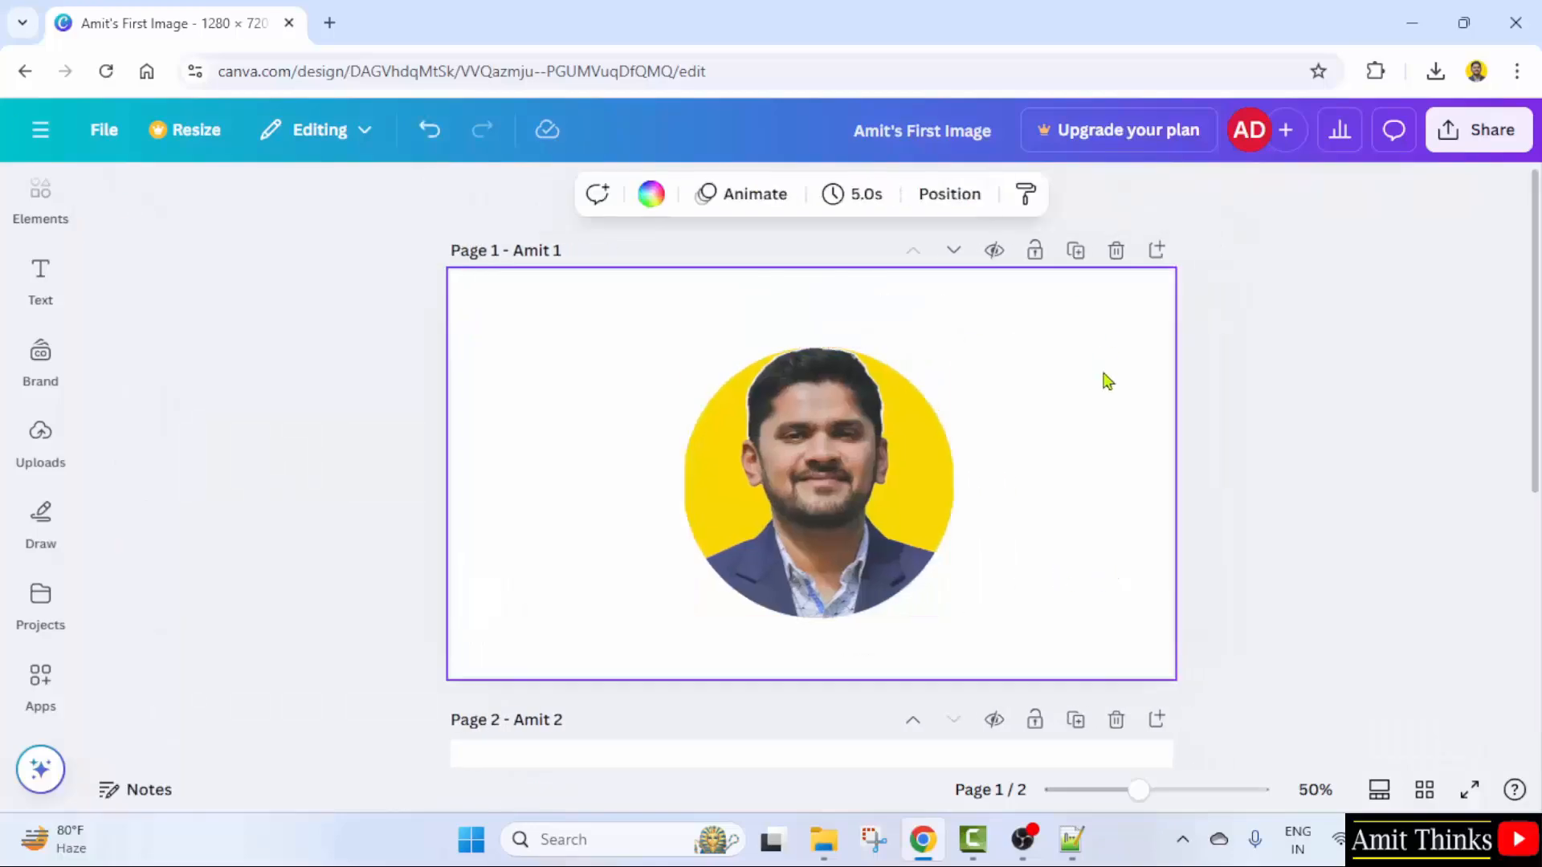
click(910, 471)
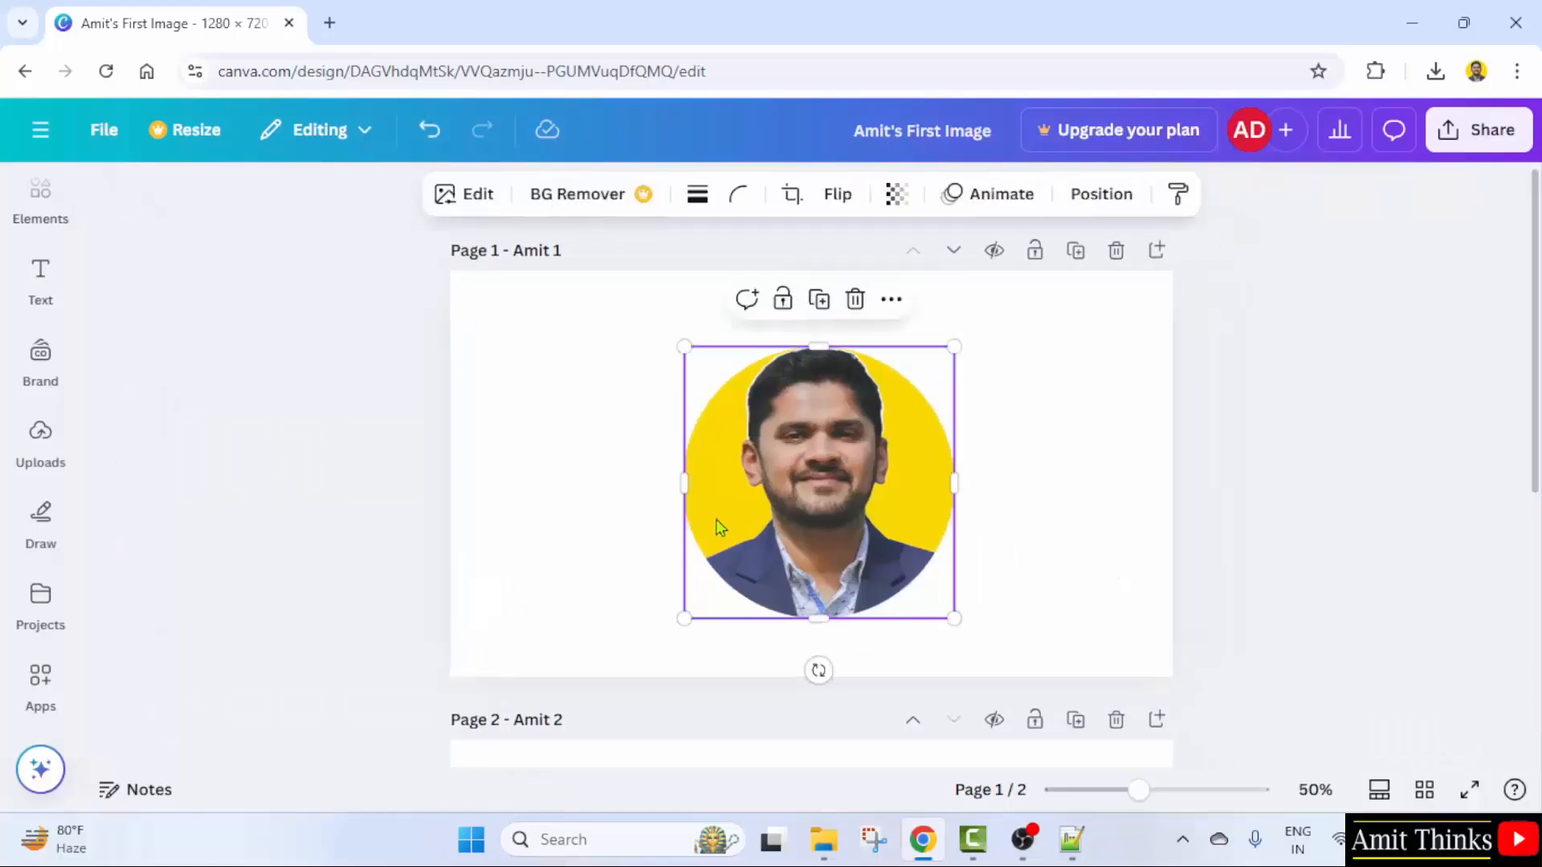
click(792, 195)
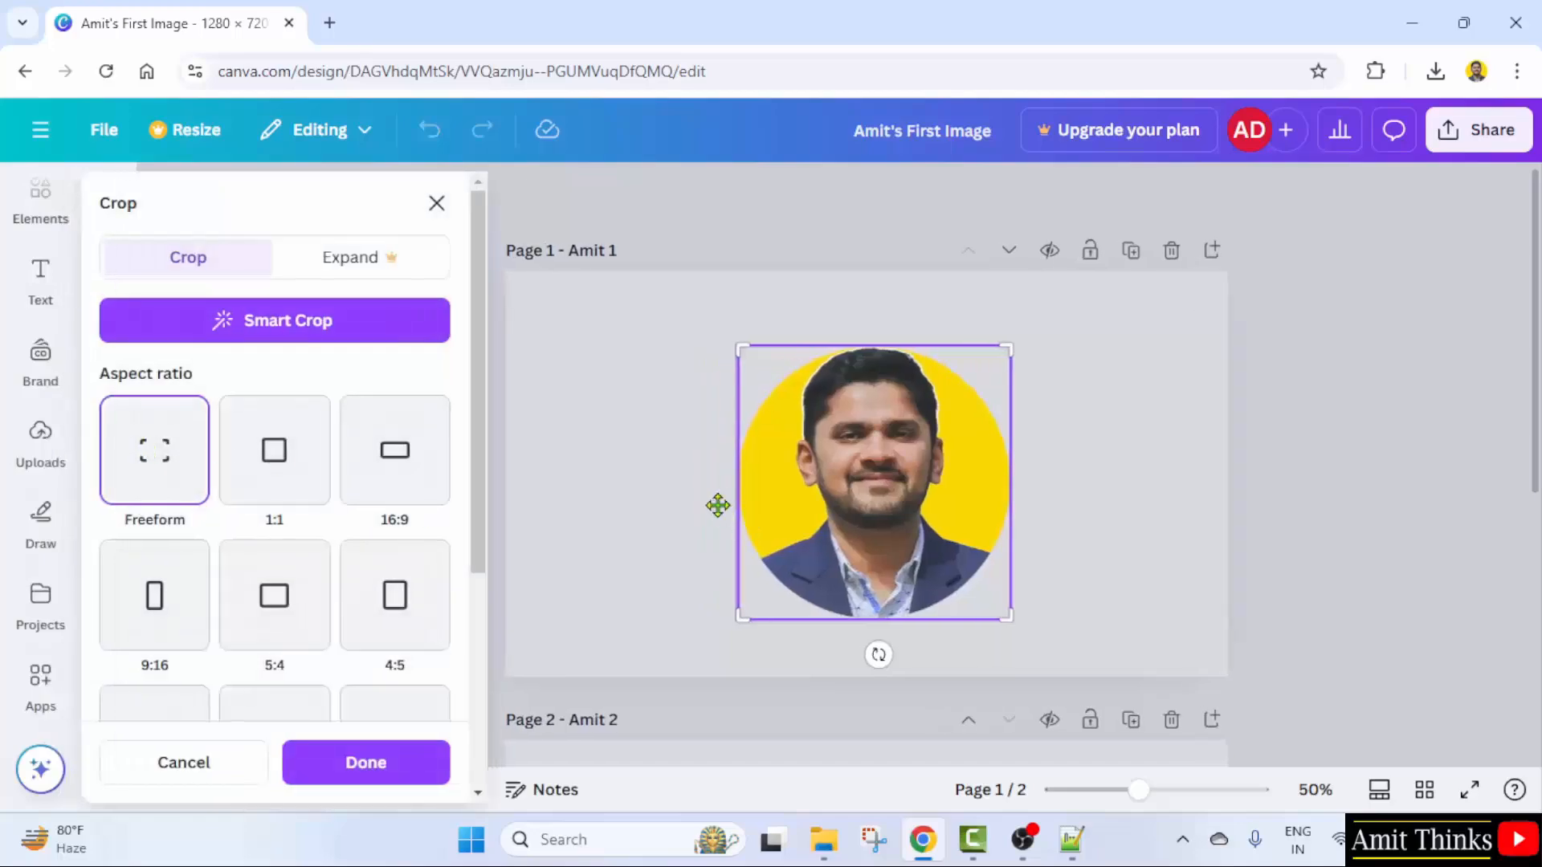
drag(737, 346, 729, 351)
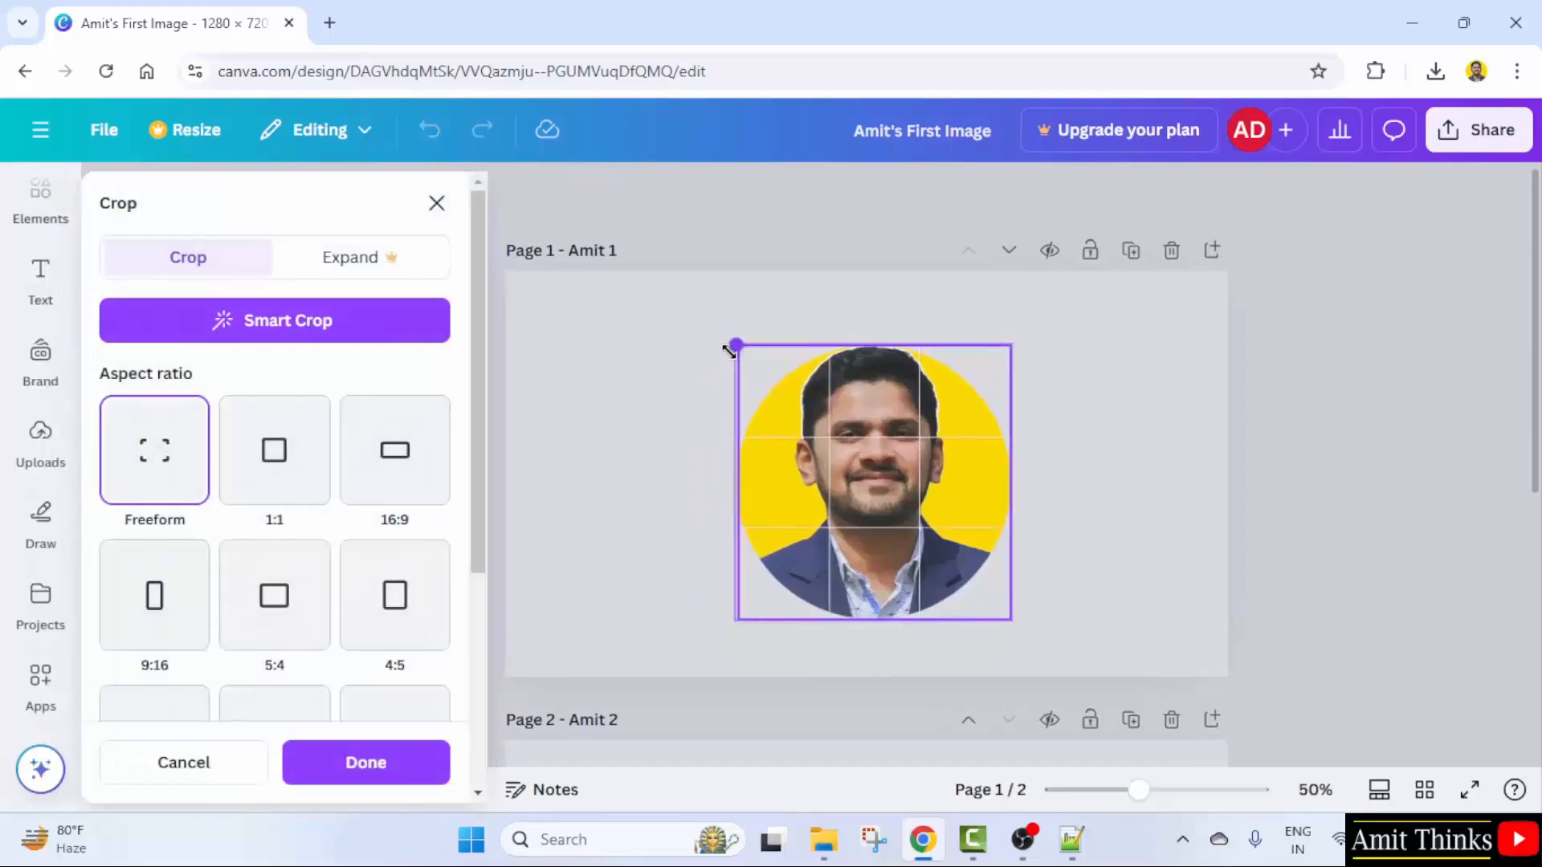
click(1164, 523)
click(1161, 523)
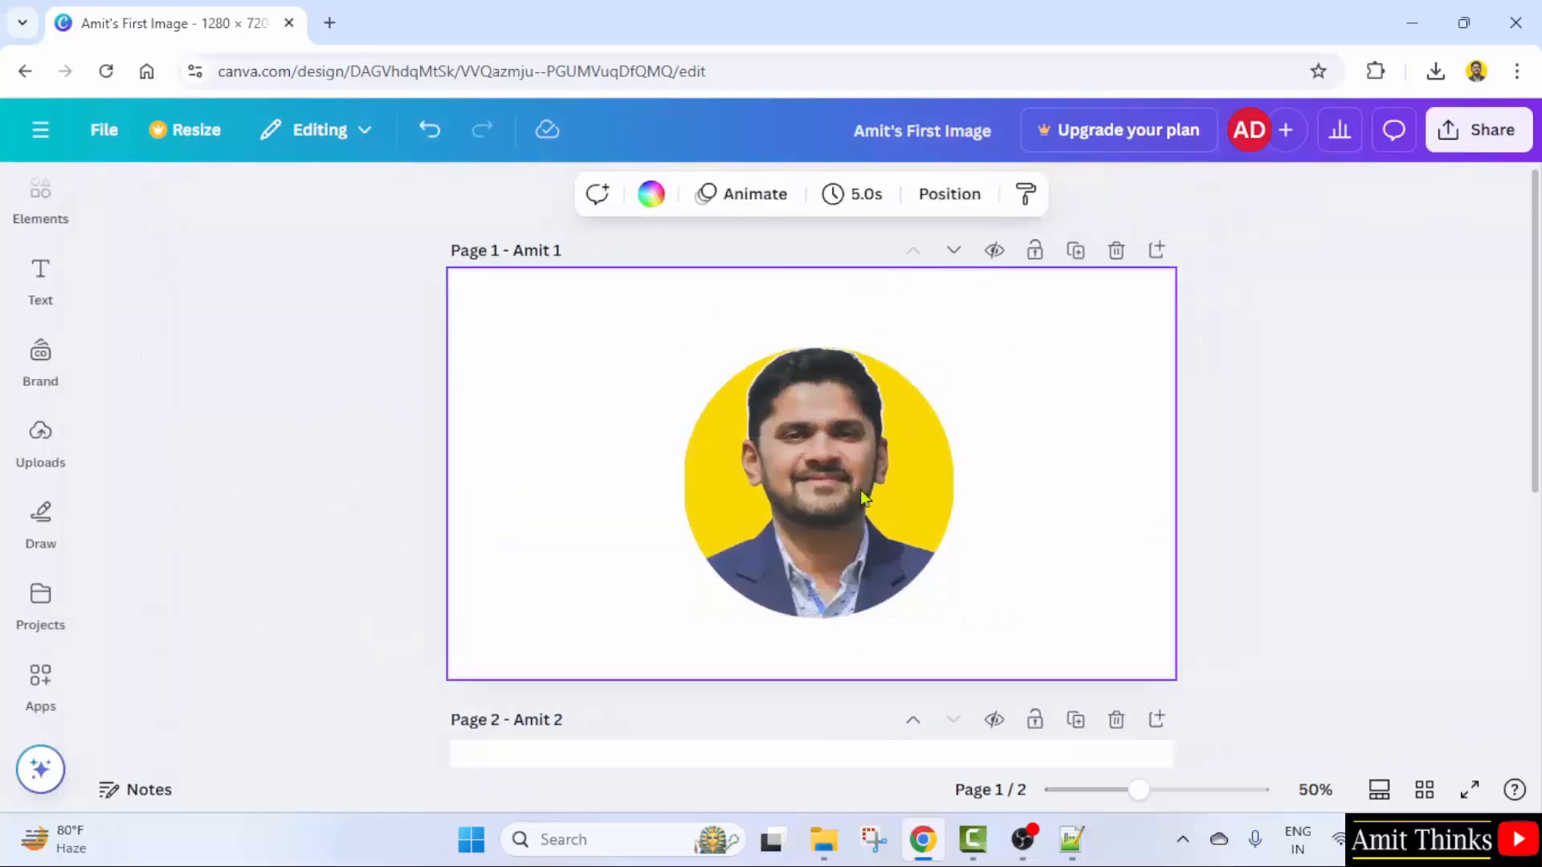
drag(866, 479, 888, 484)
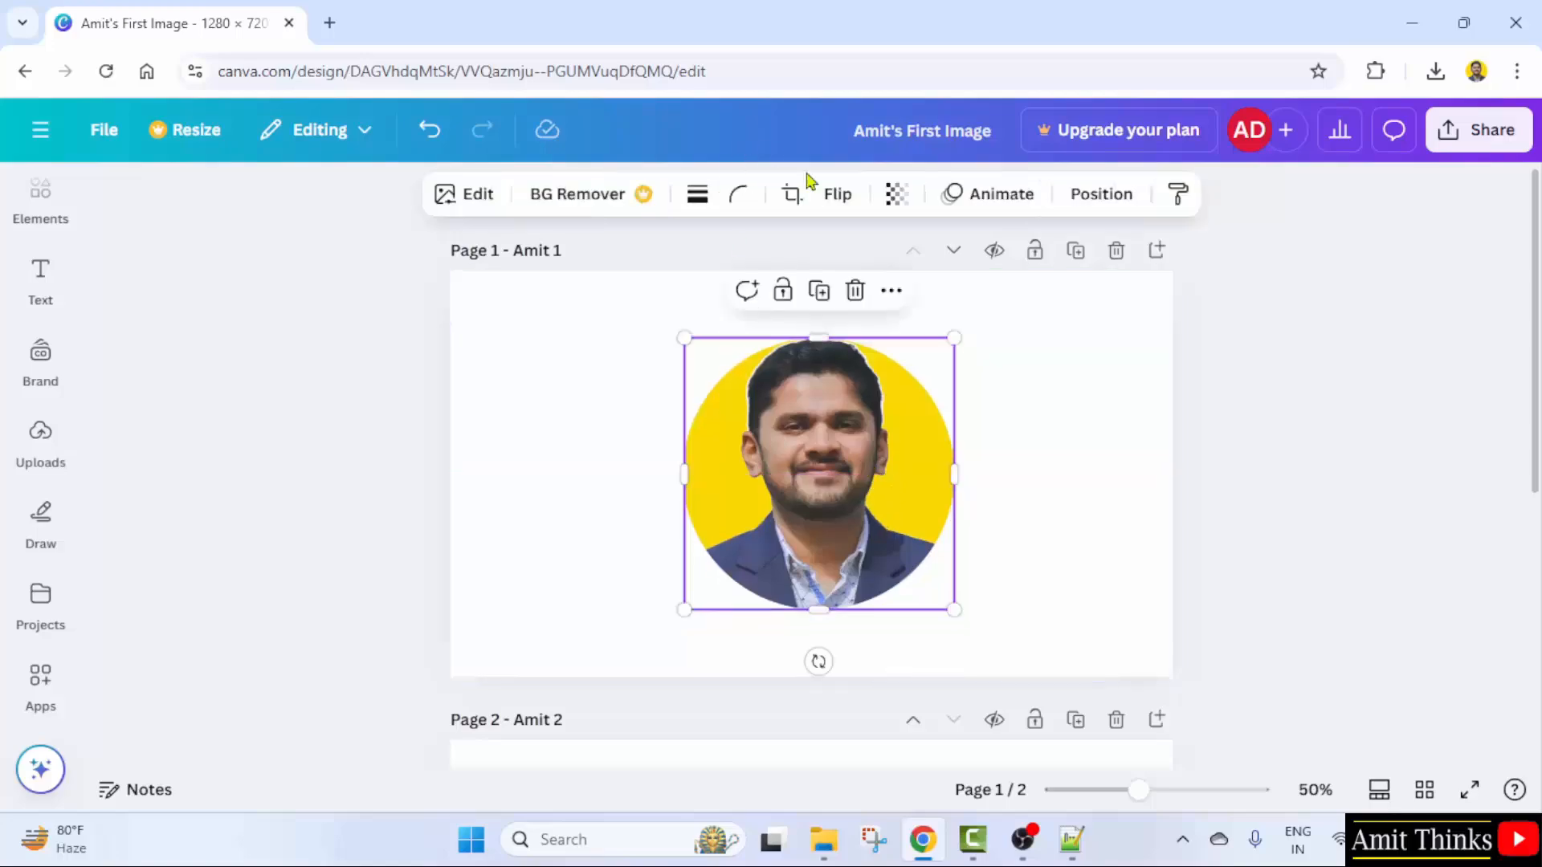
- Flip the portrait horizontally, then flip it vertically upside down
click(835, 193)
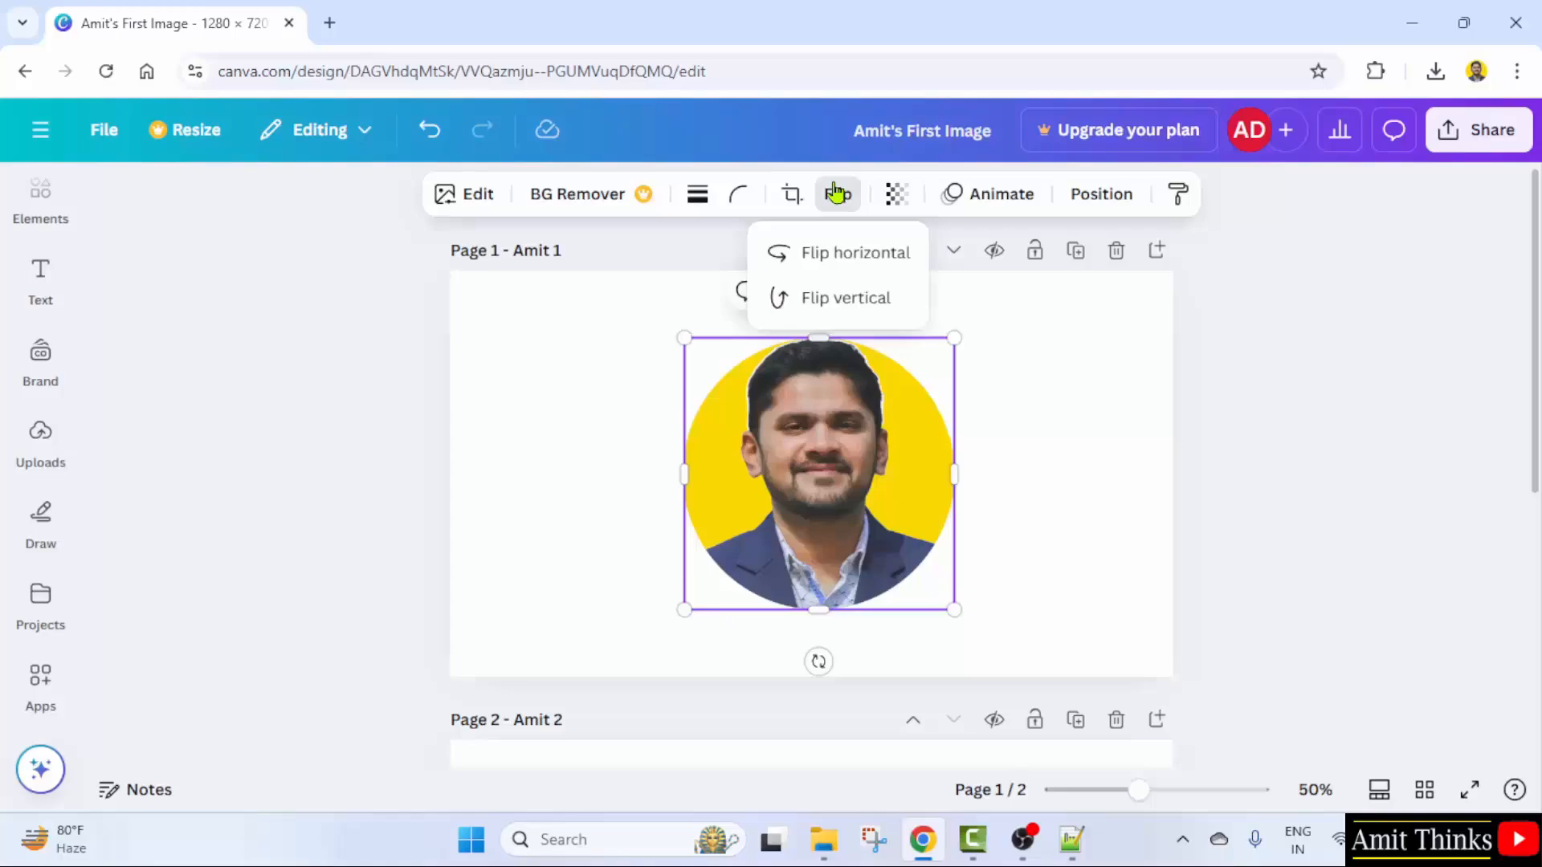
click(884, 253)
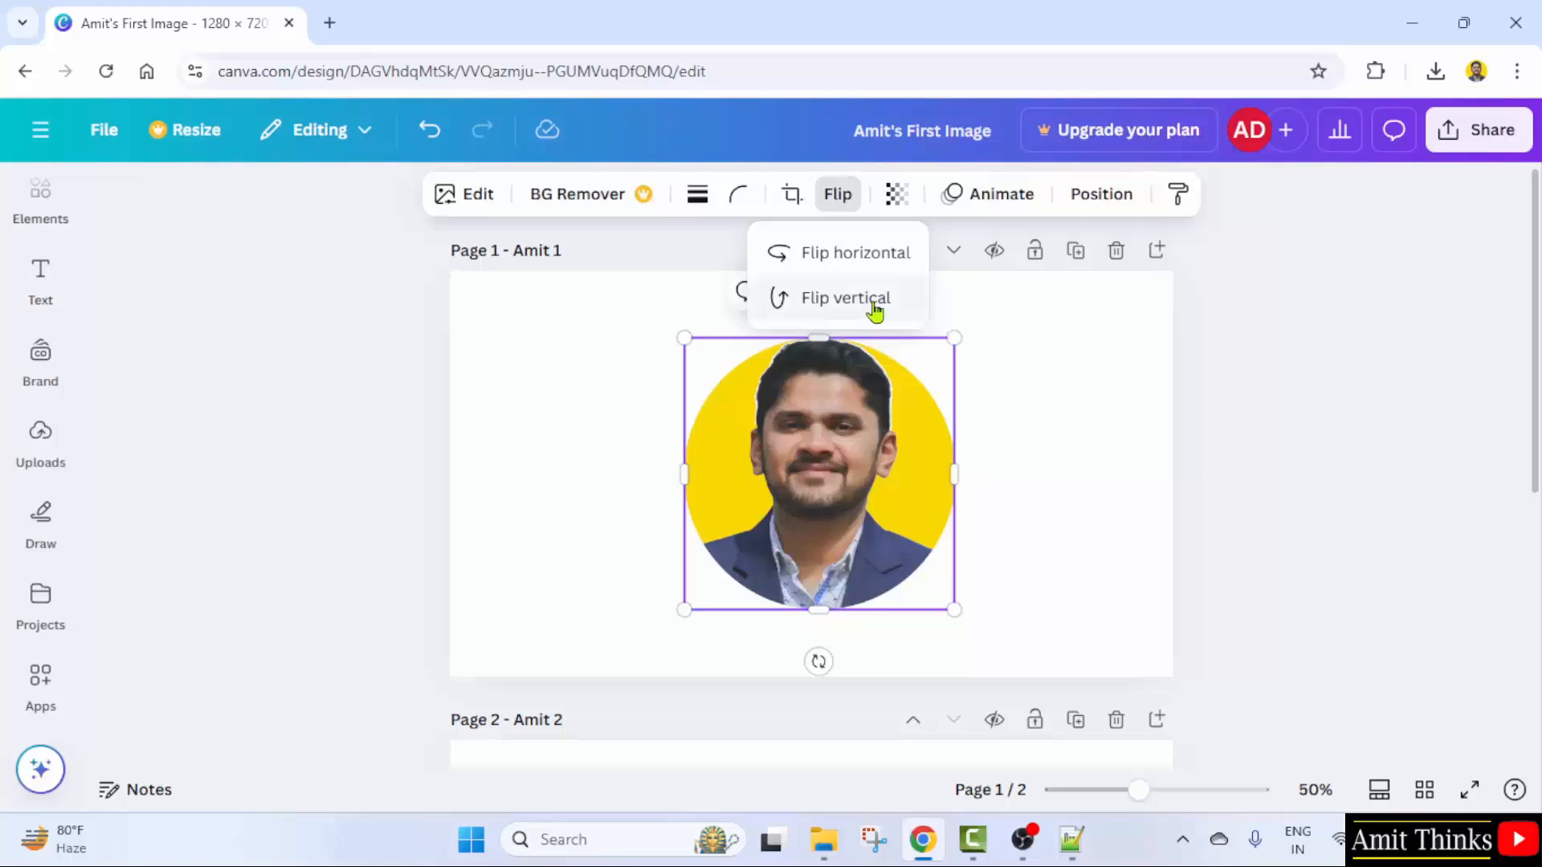
click(956, 299)
click(906, 495)
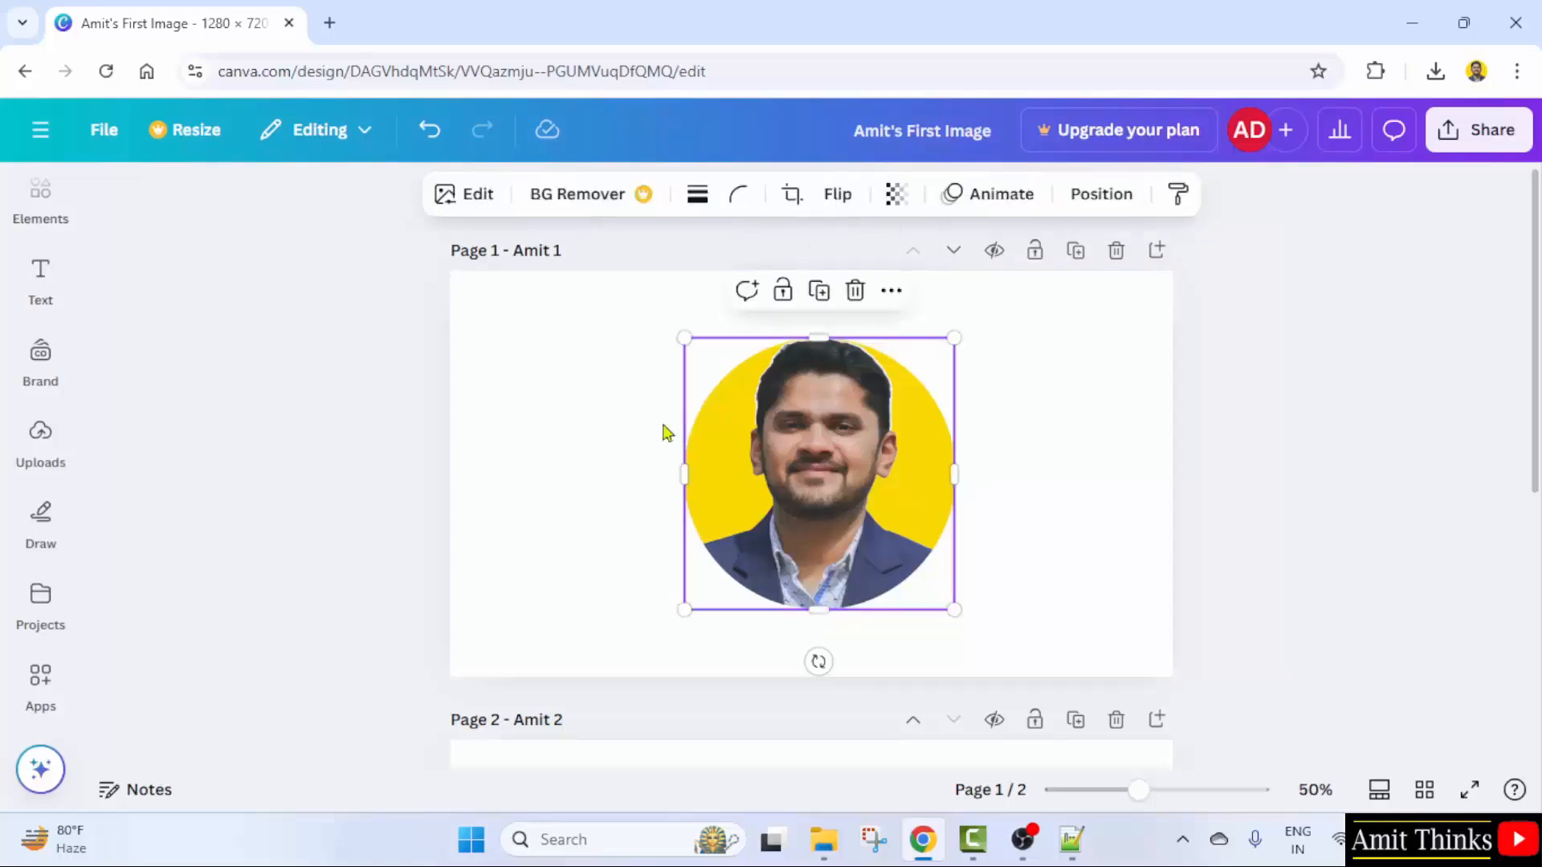
click(835, 204)
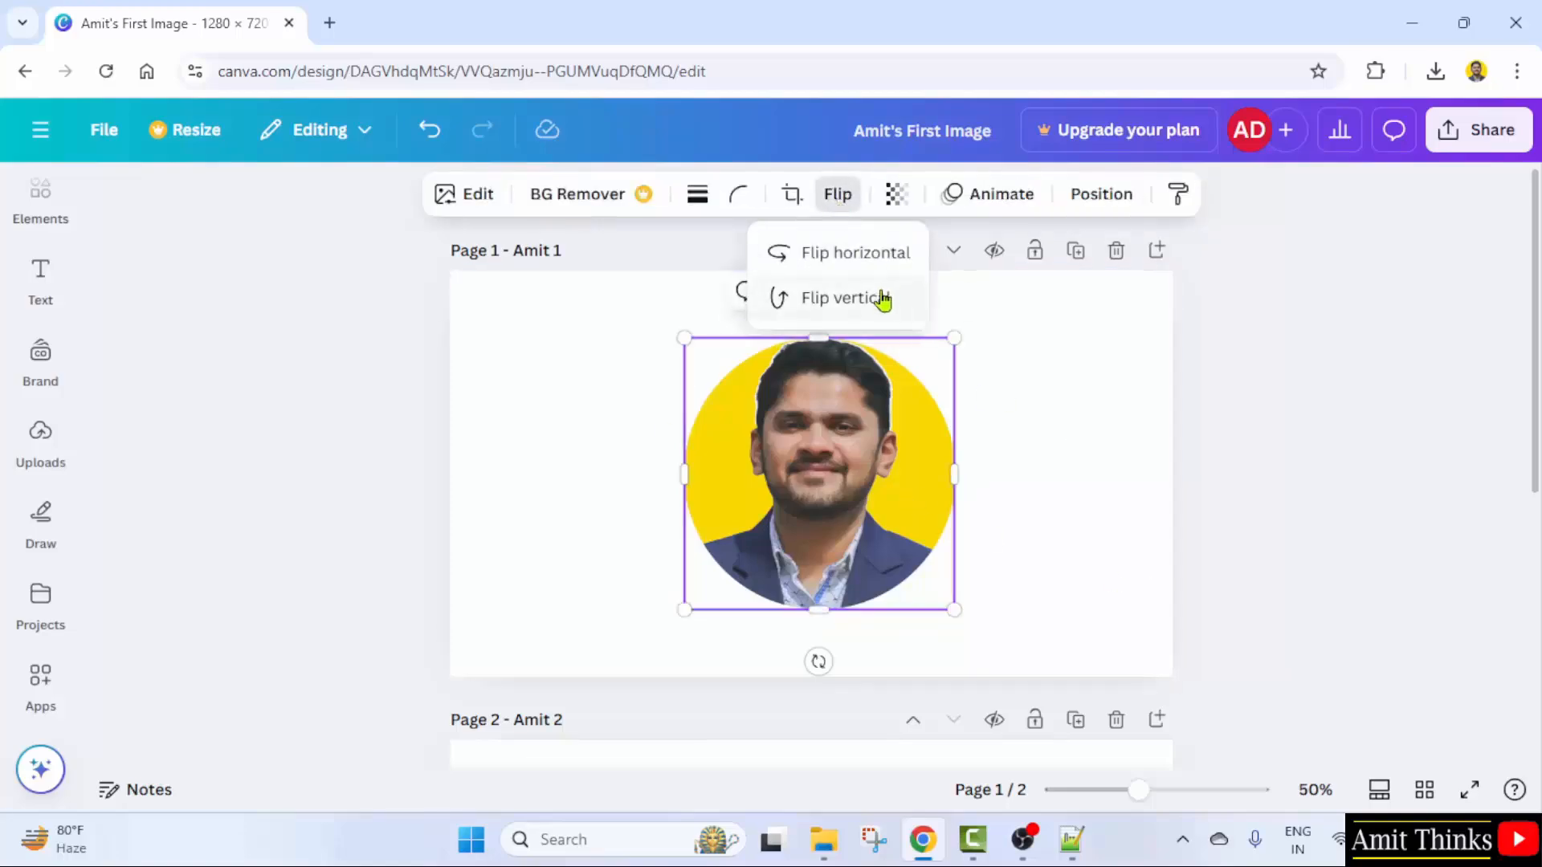
click(890, 308)
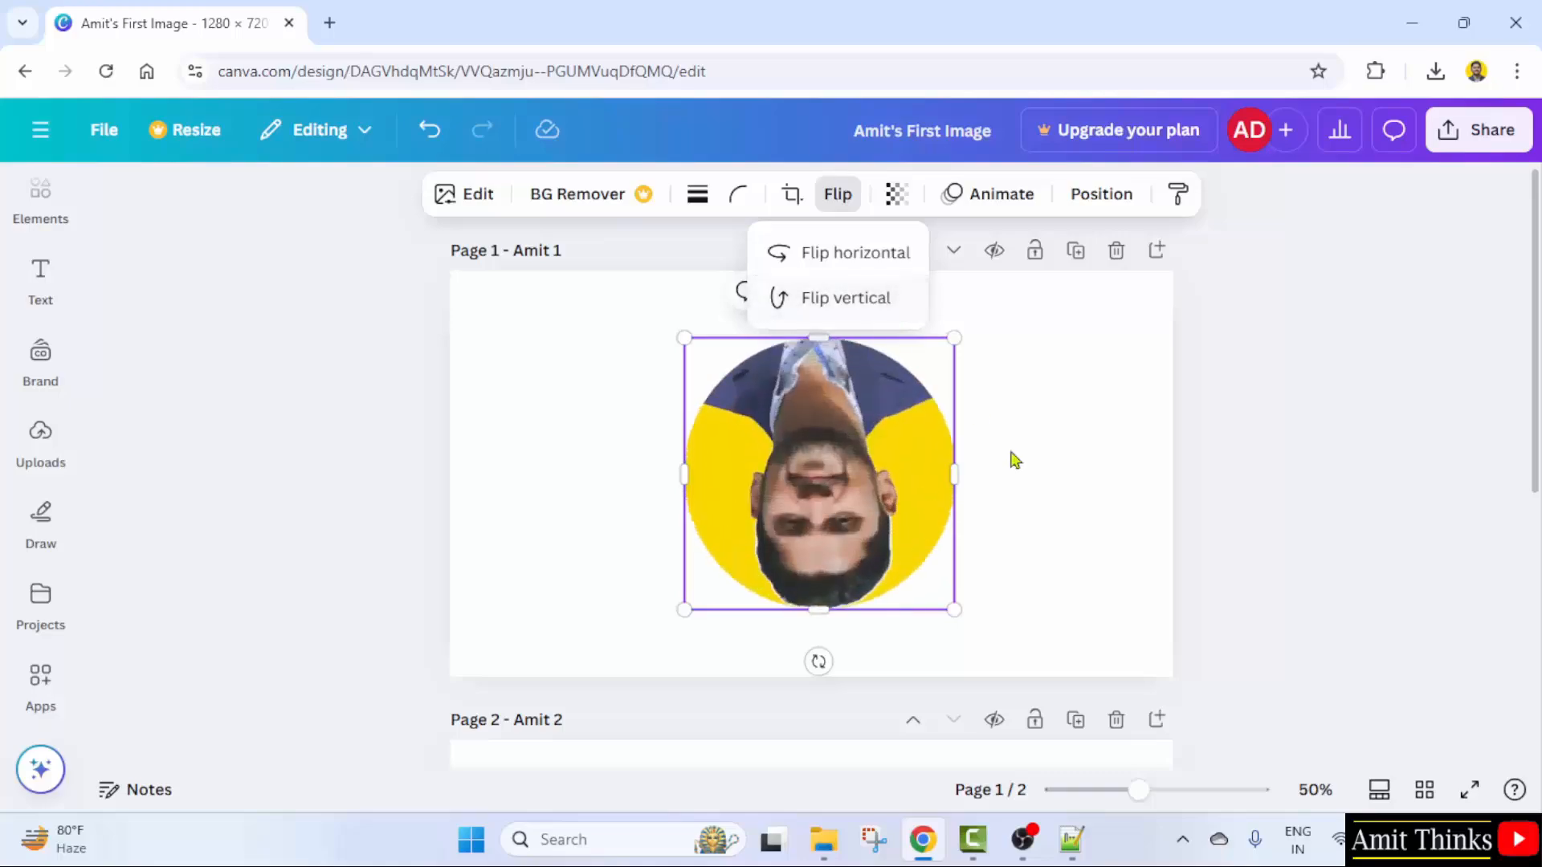
click(1043, 504)
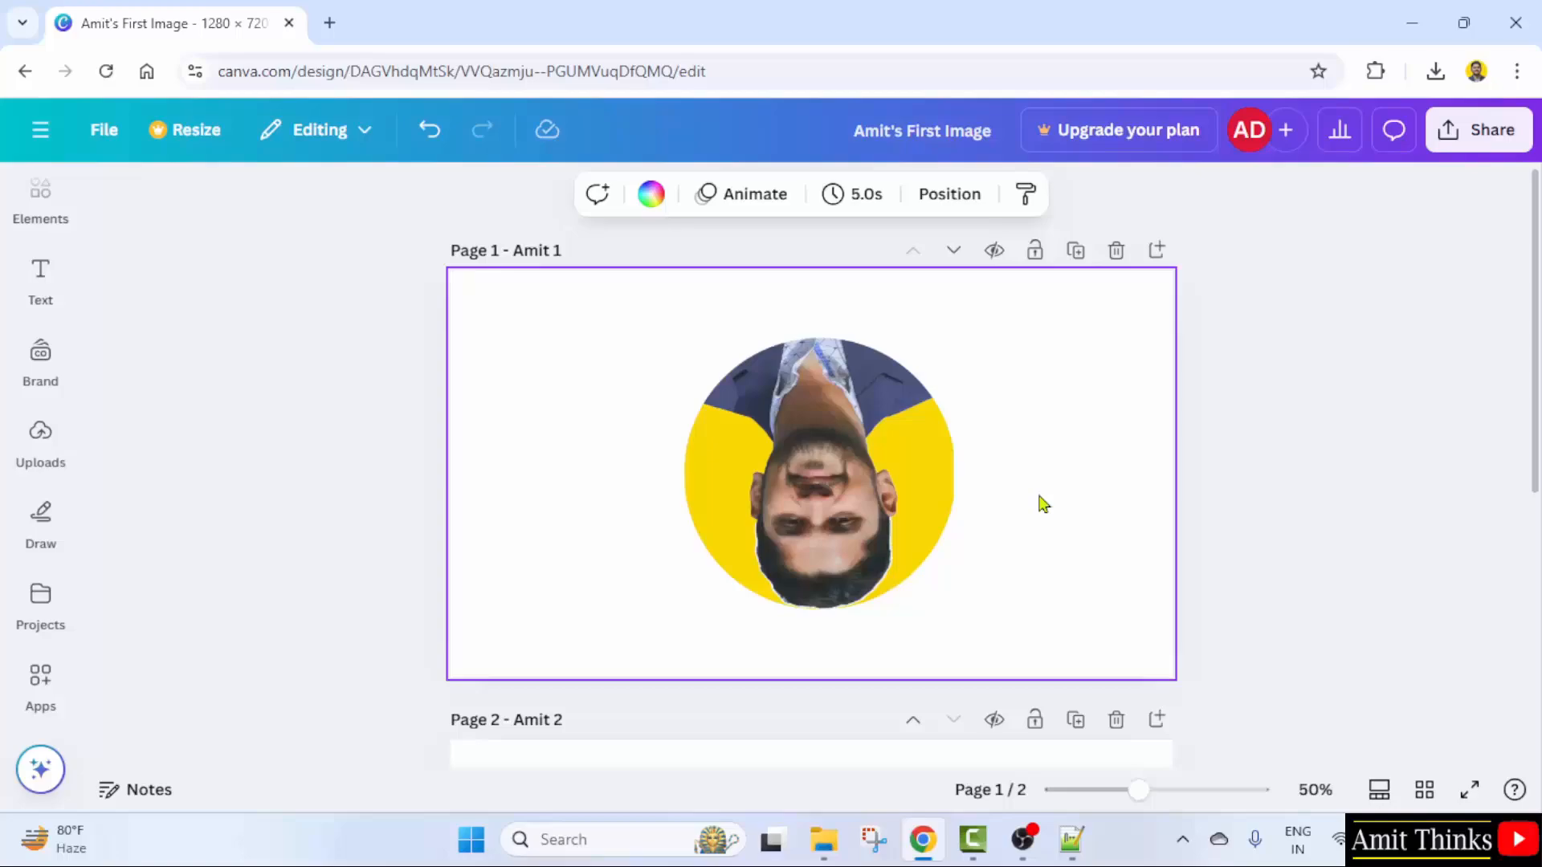
- Mirror the portrait horizontally once more
click(925, 492)
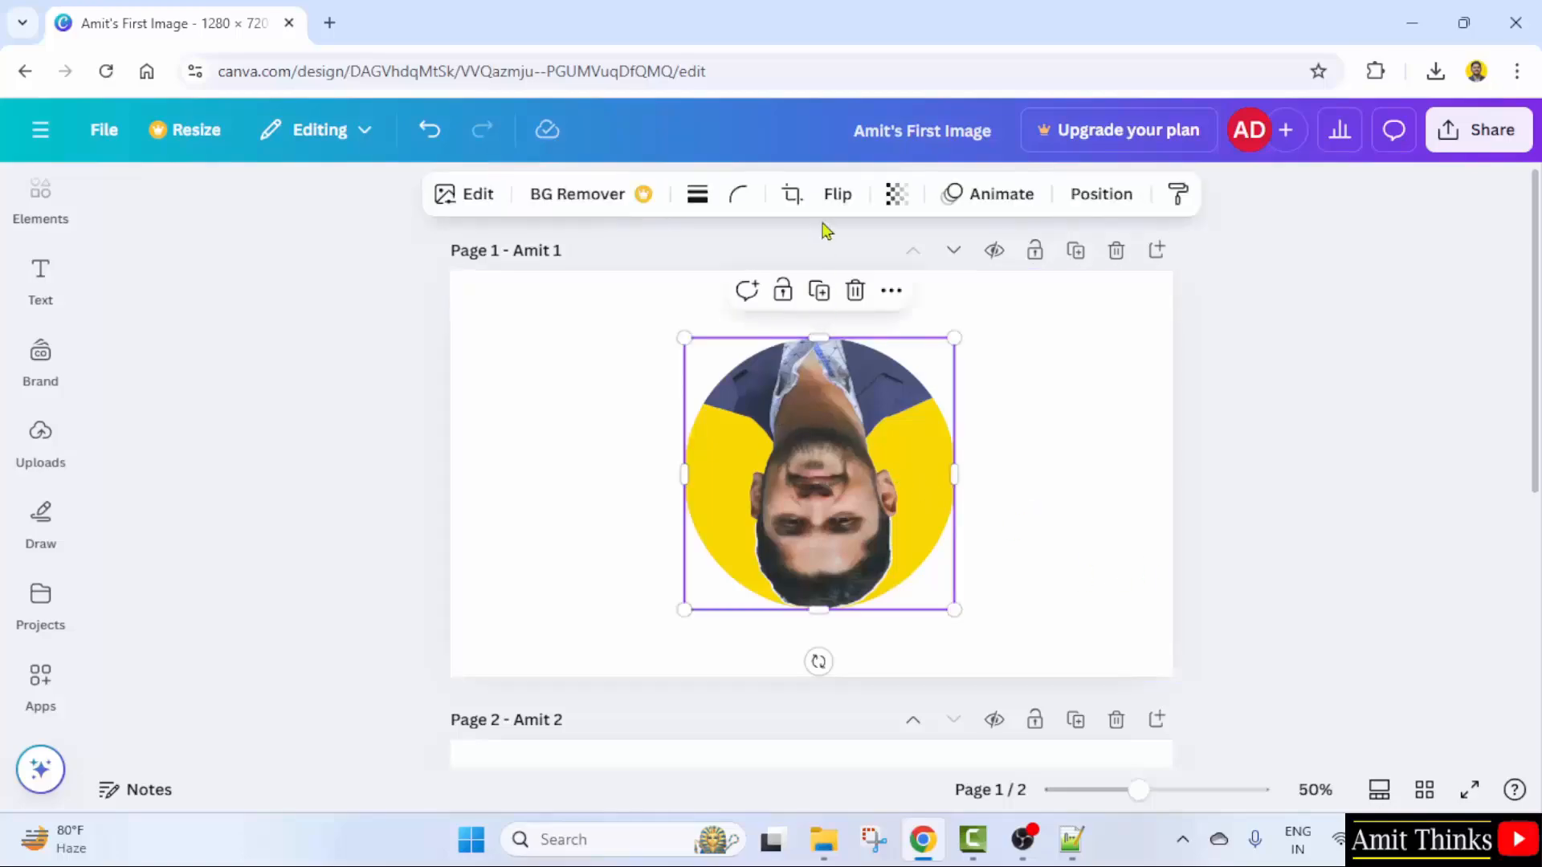
click(837, 195)
click(847, 258)
click(1062, 545)
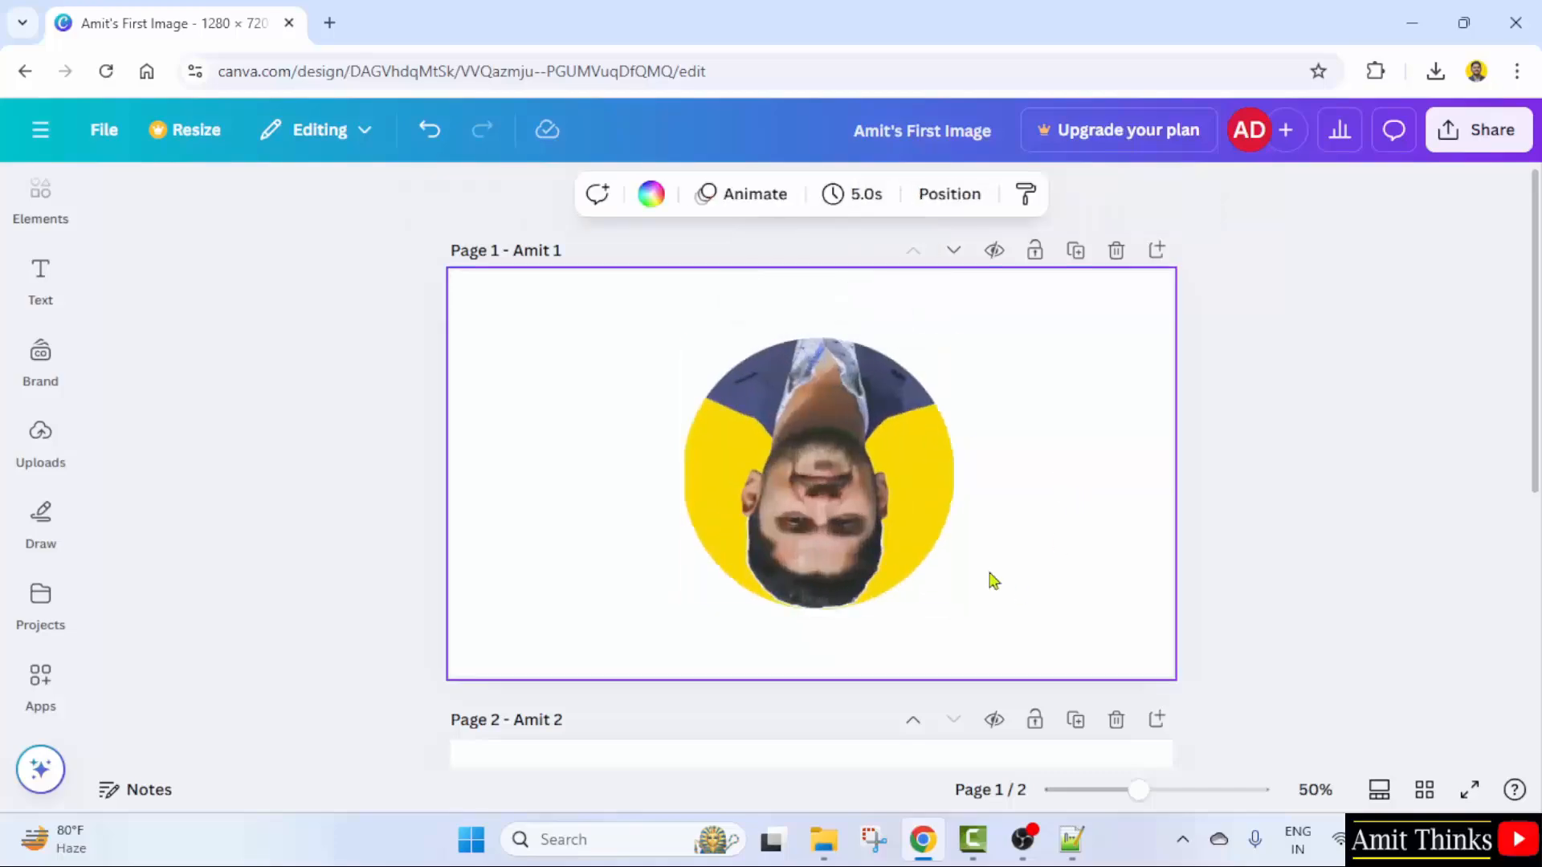
click(912, 539)
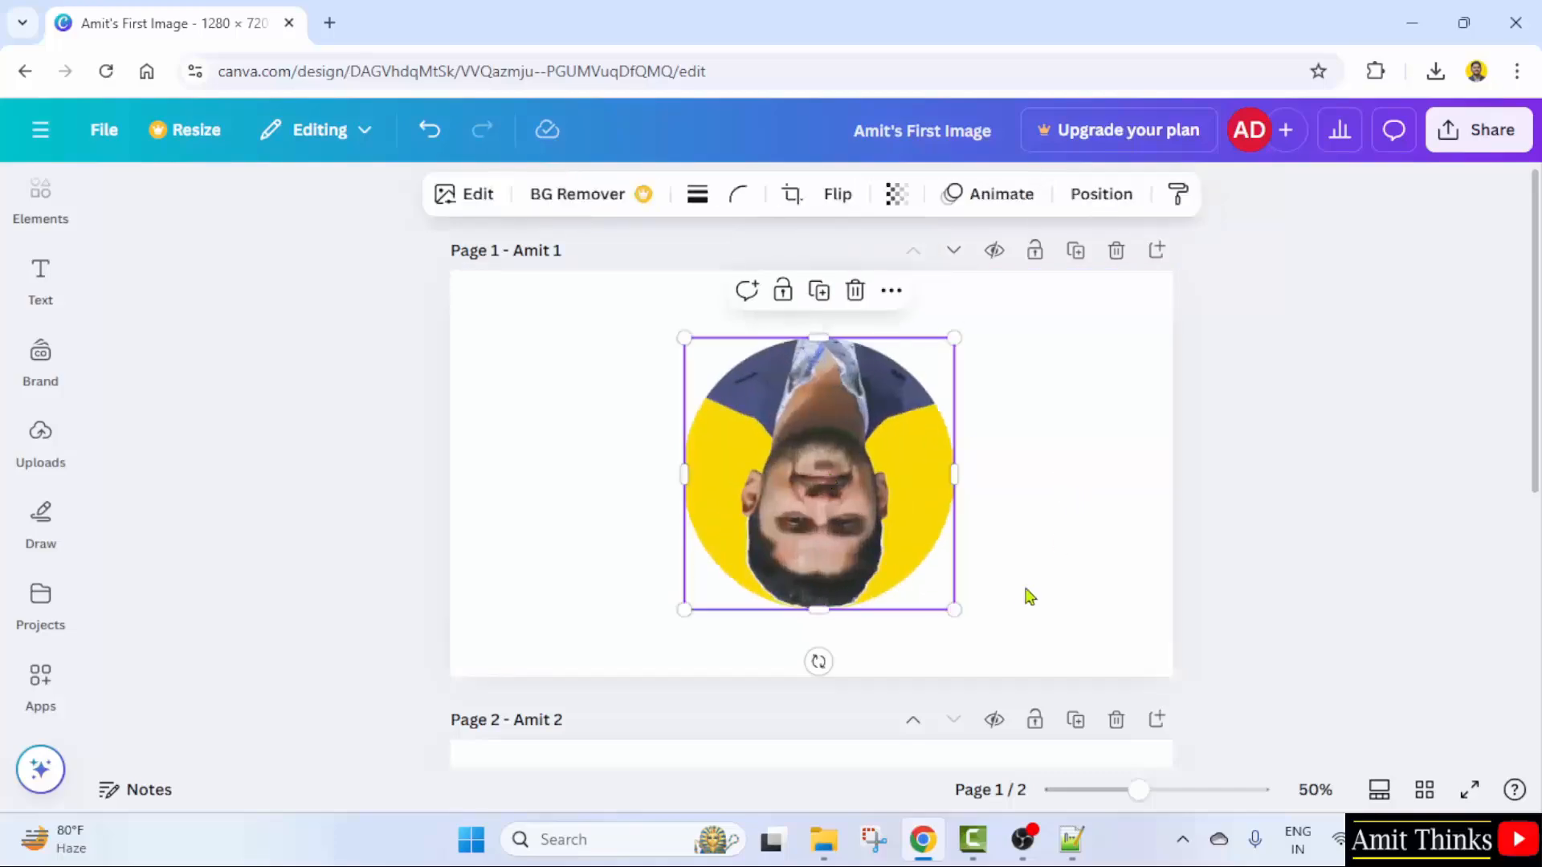
- Undo the last two flips and bring up the portrait's Flip options
key(ctrl+z)
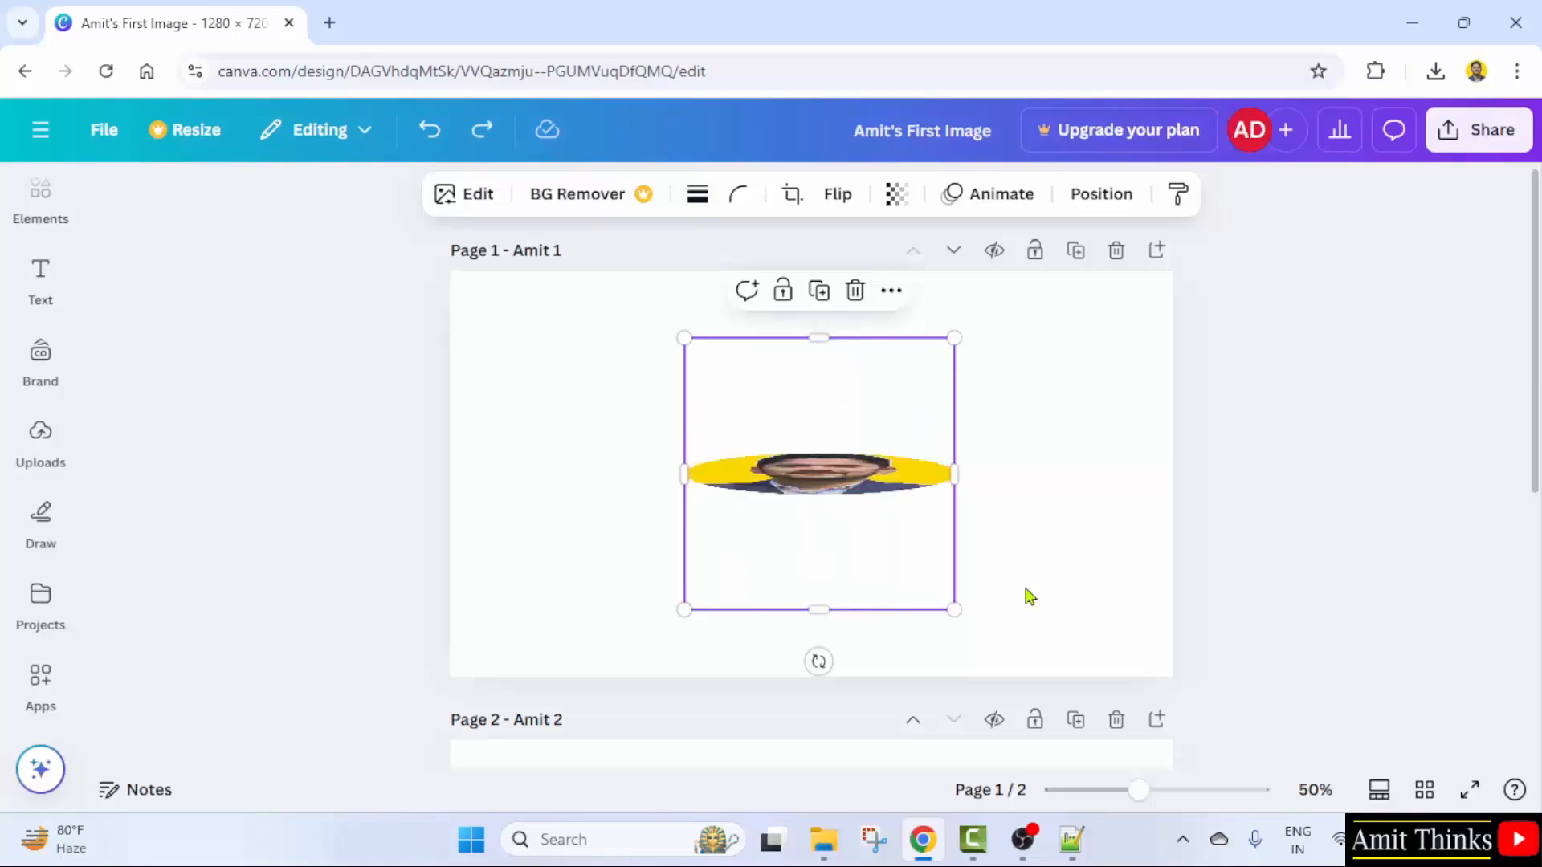
key(ctrl+z)
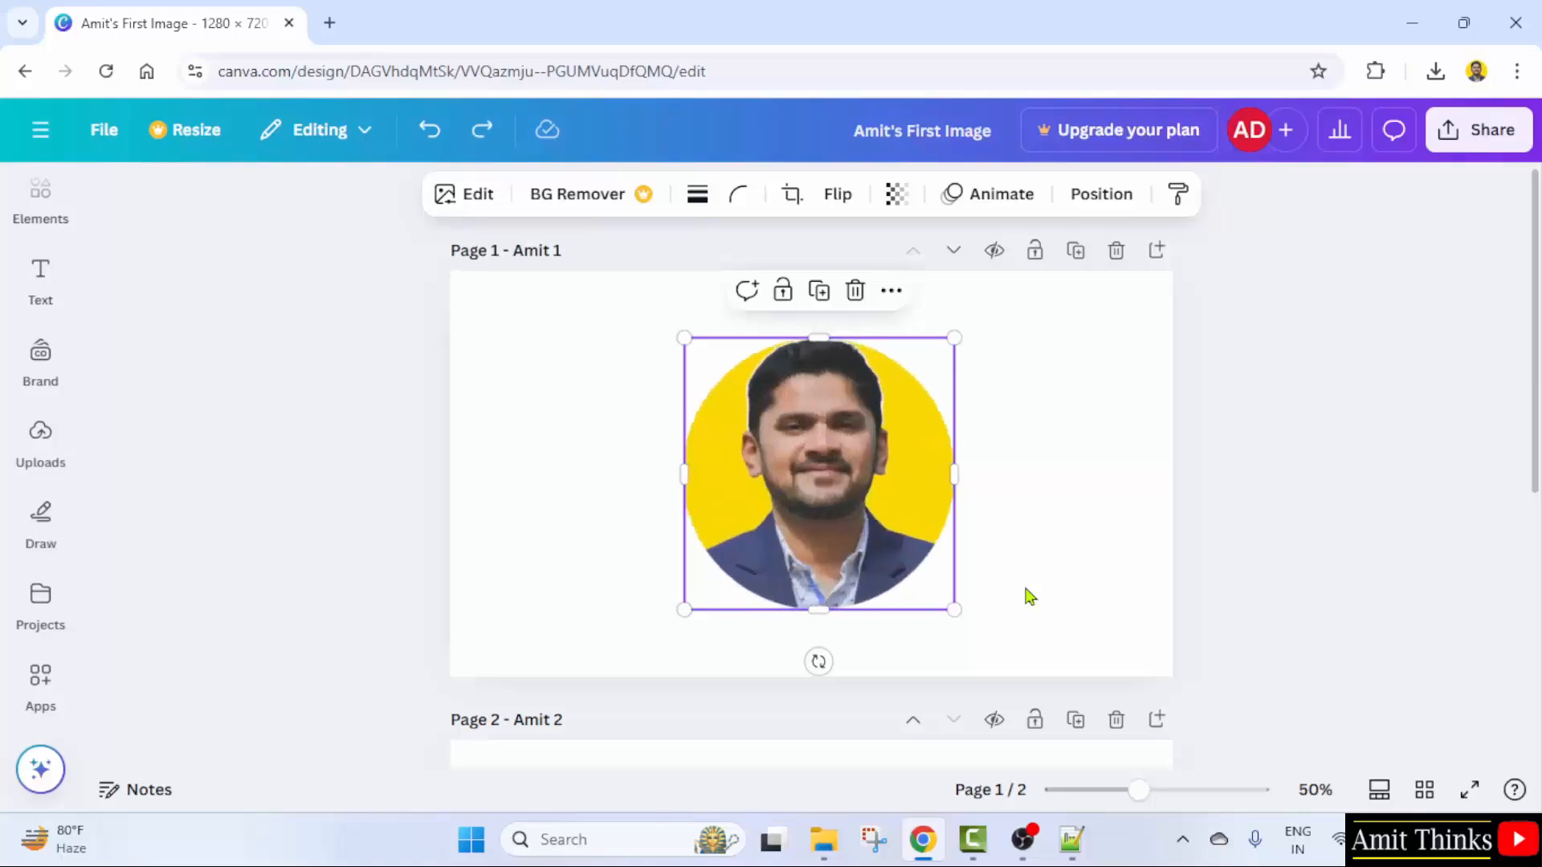
click(1030, 597)
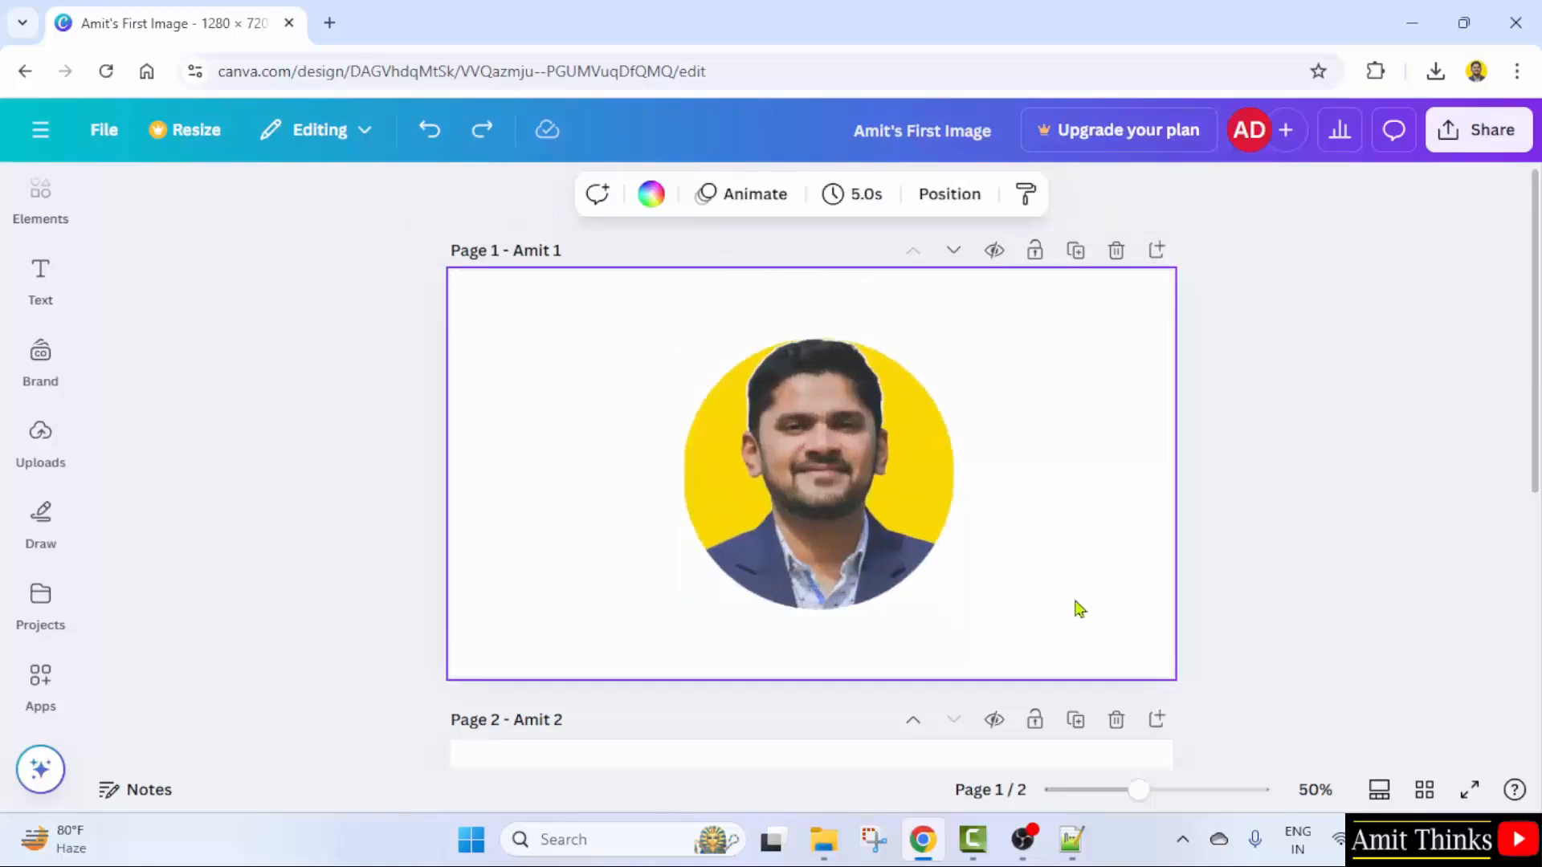
click(899, 463)
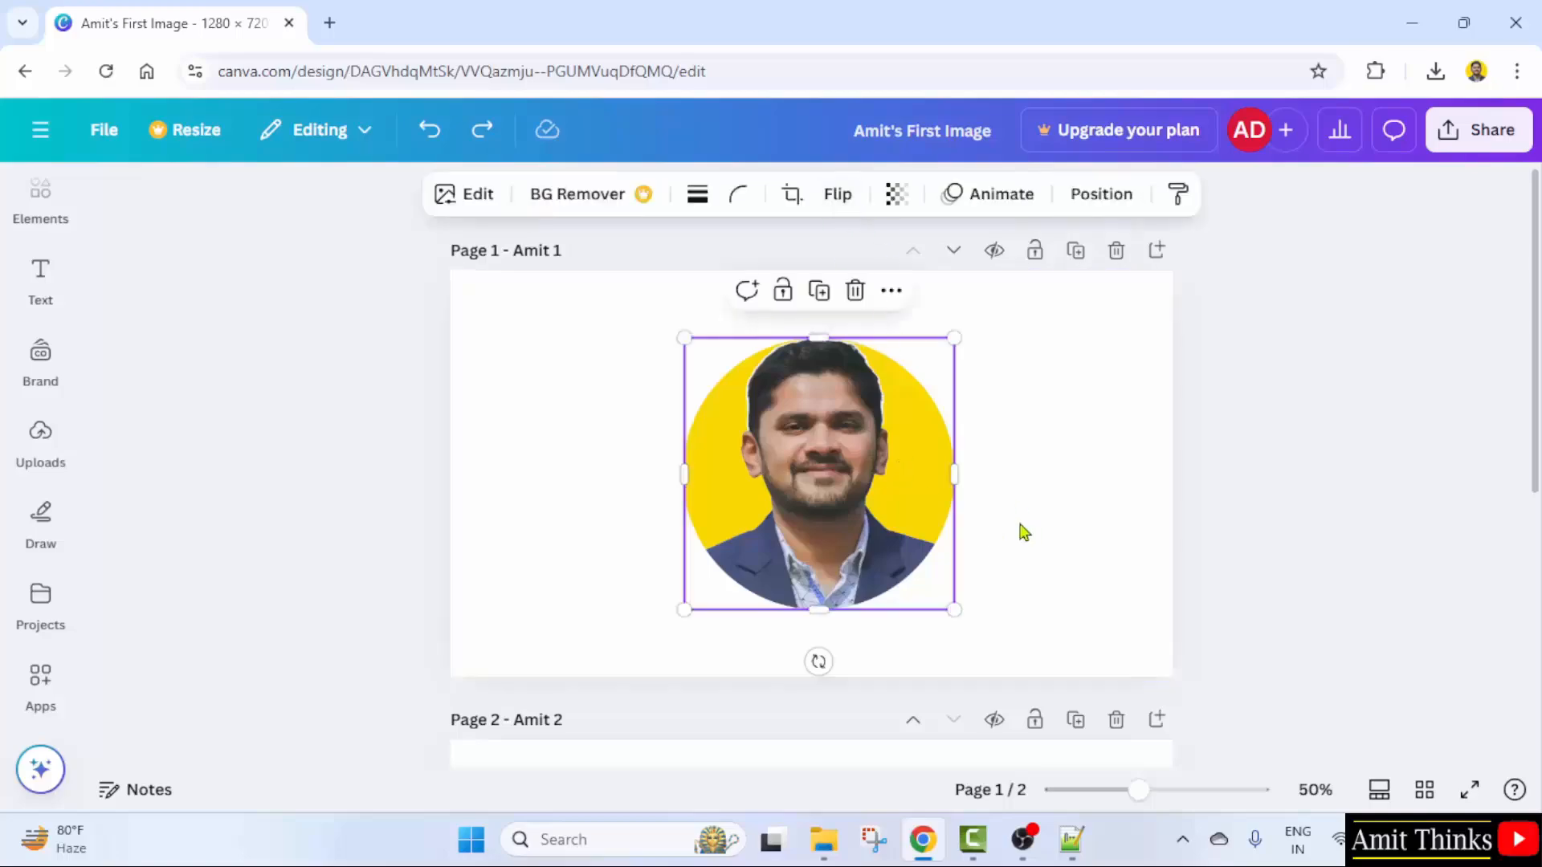
click(838, 194)
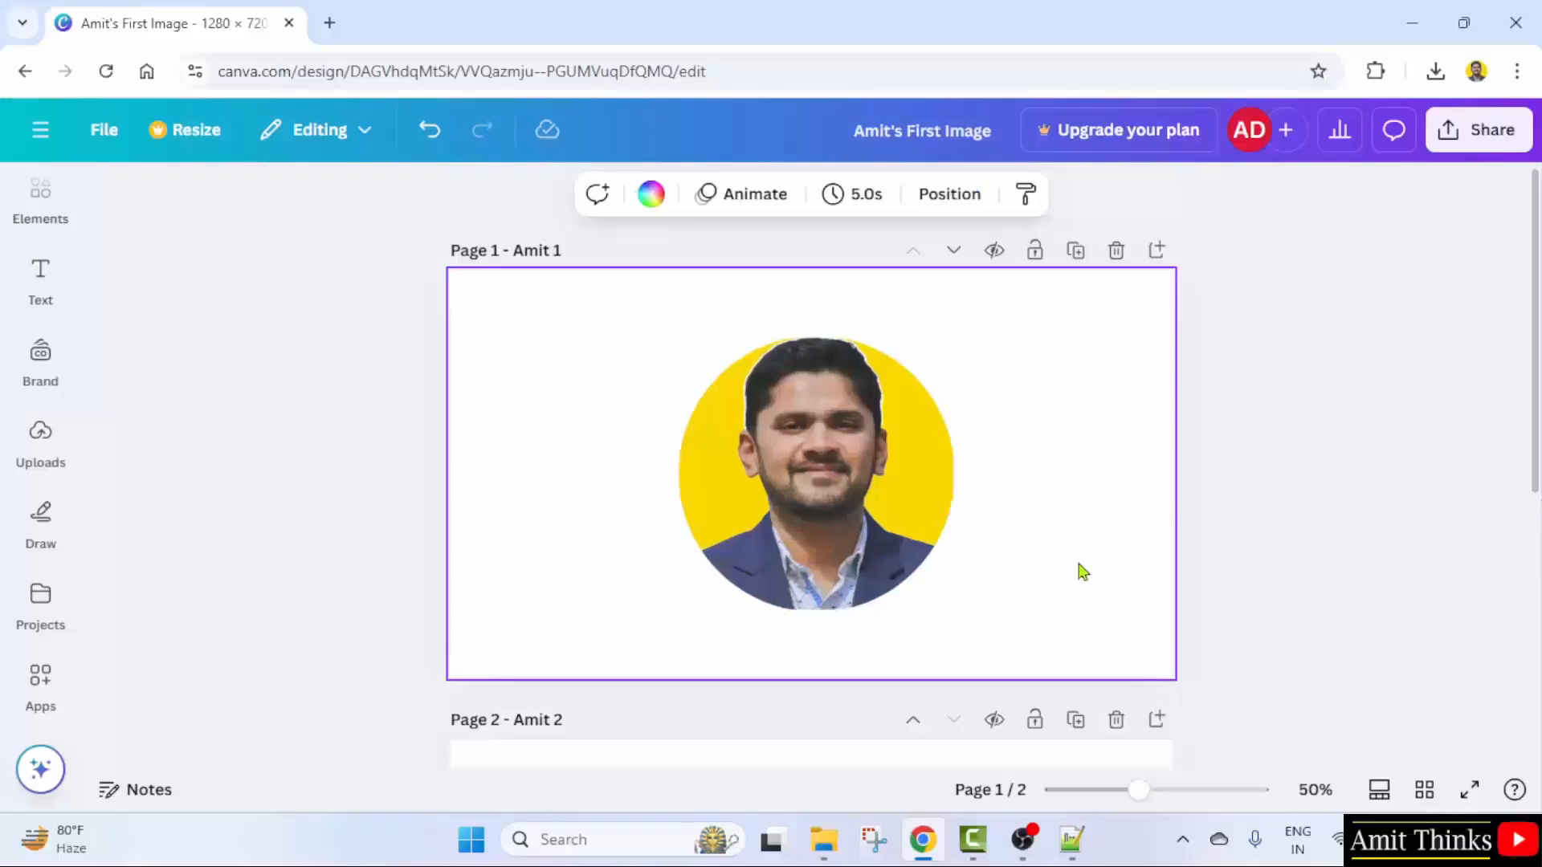
- Move the portrait to the right side of page 1 and shrink it slightly
click(905, 484)
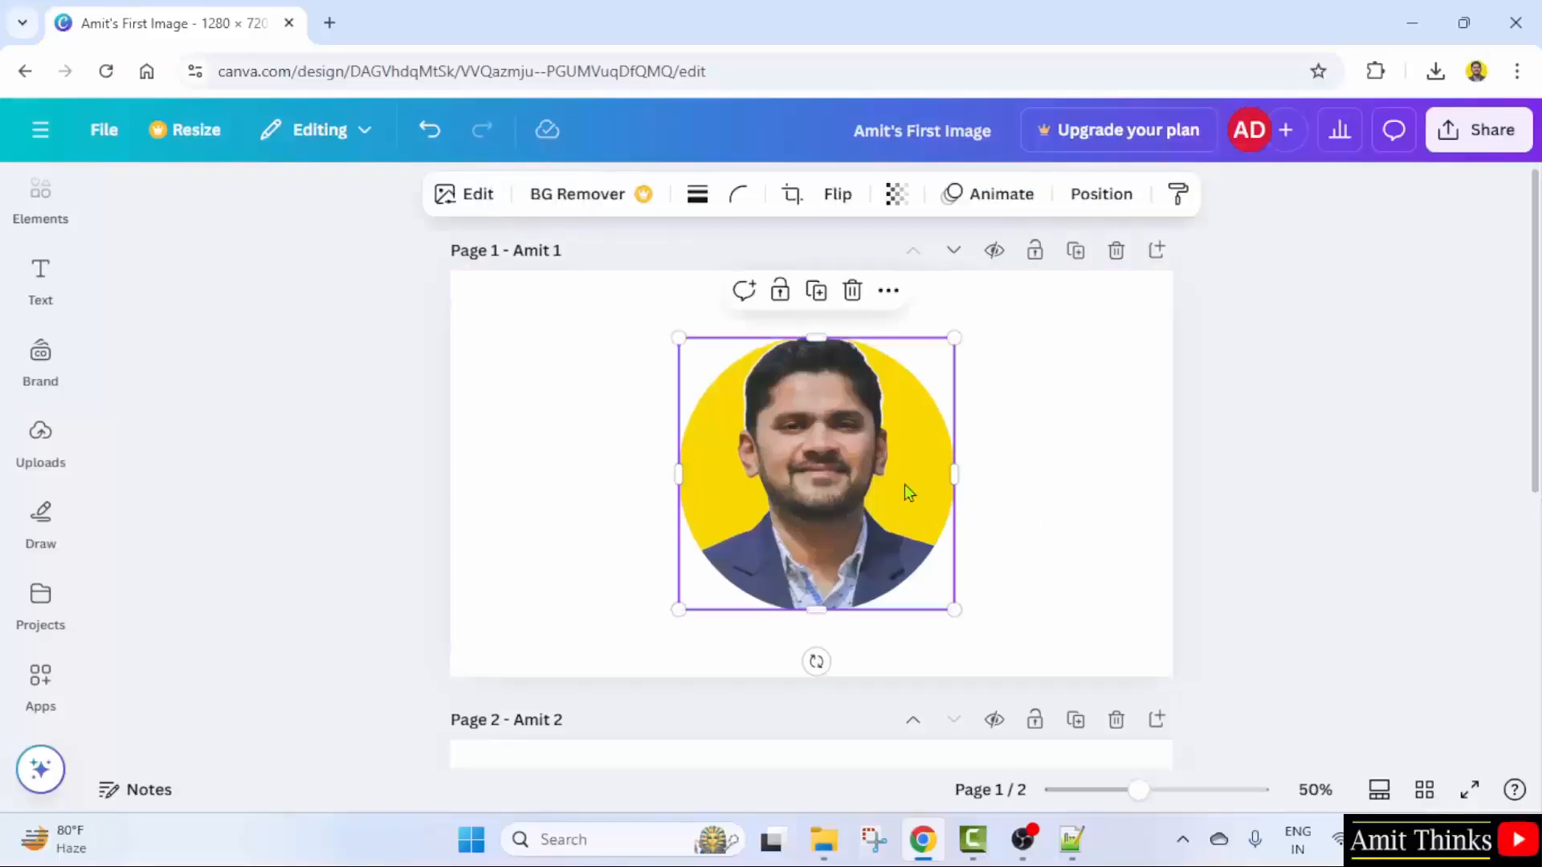
drag(905, 484, 904, 475)
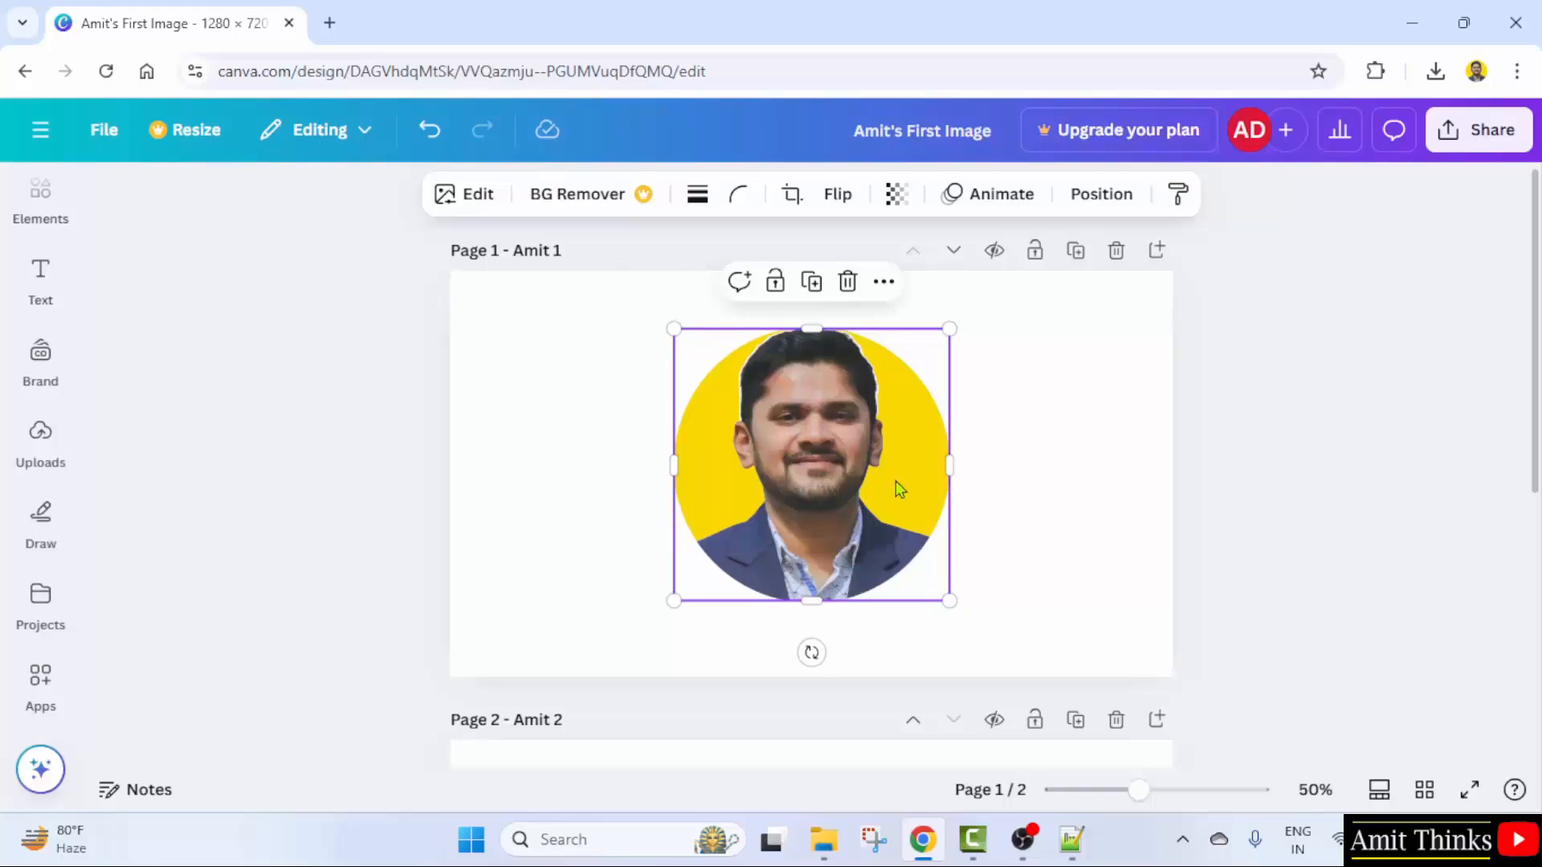
drag(858, 495, 1009, 517)
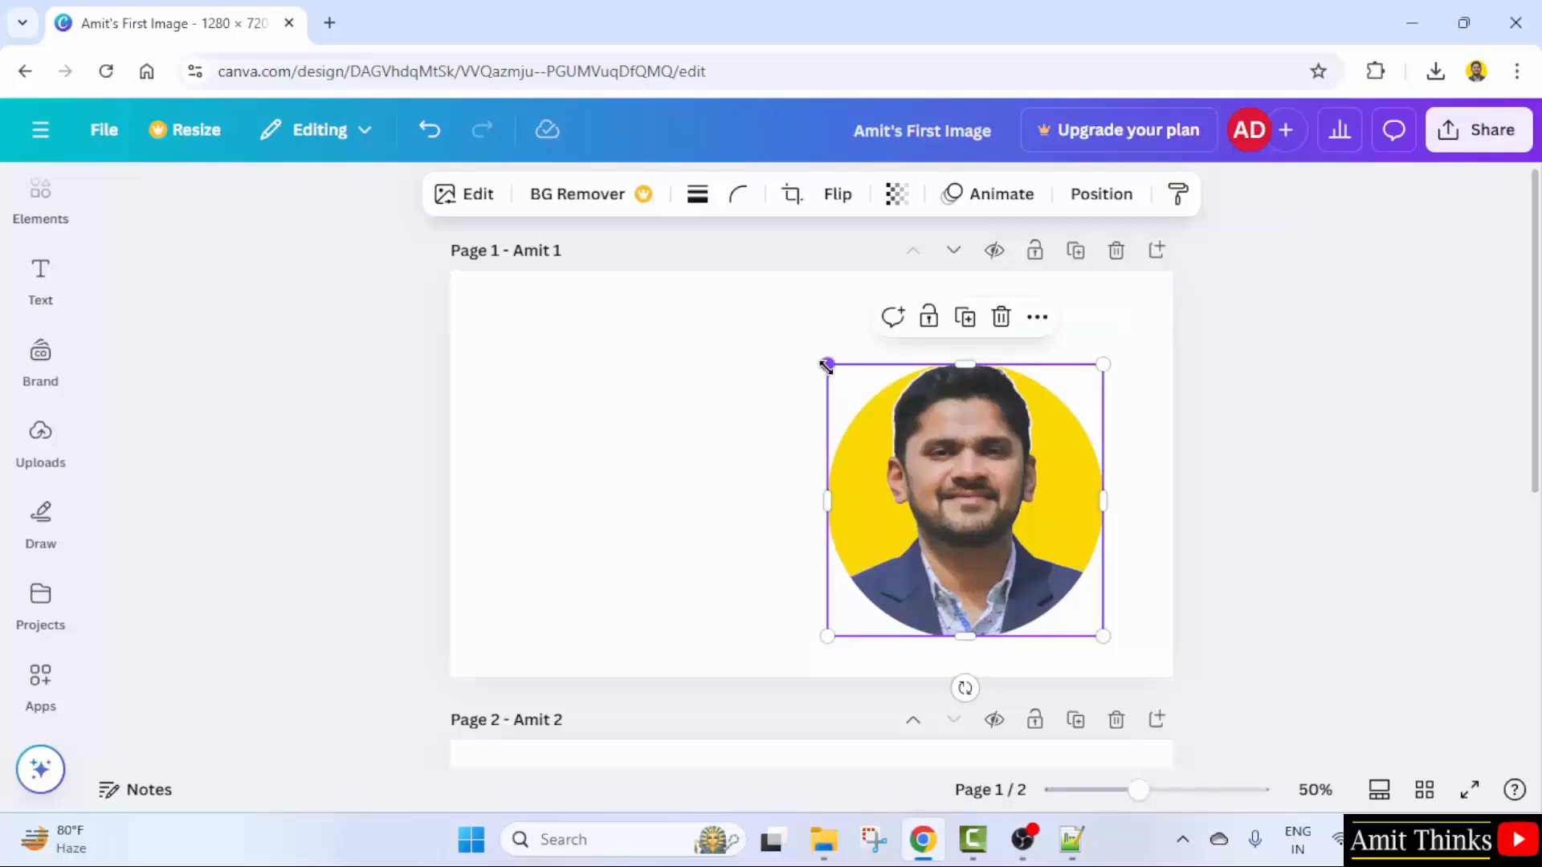
drag(828, 366, 856, 392)
drag(950, 494, 980, 458)
- Deselect the portrait and bring up the Text panel with heading styles
click(140, 256)
click(715, 348)
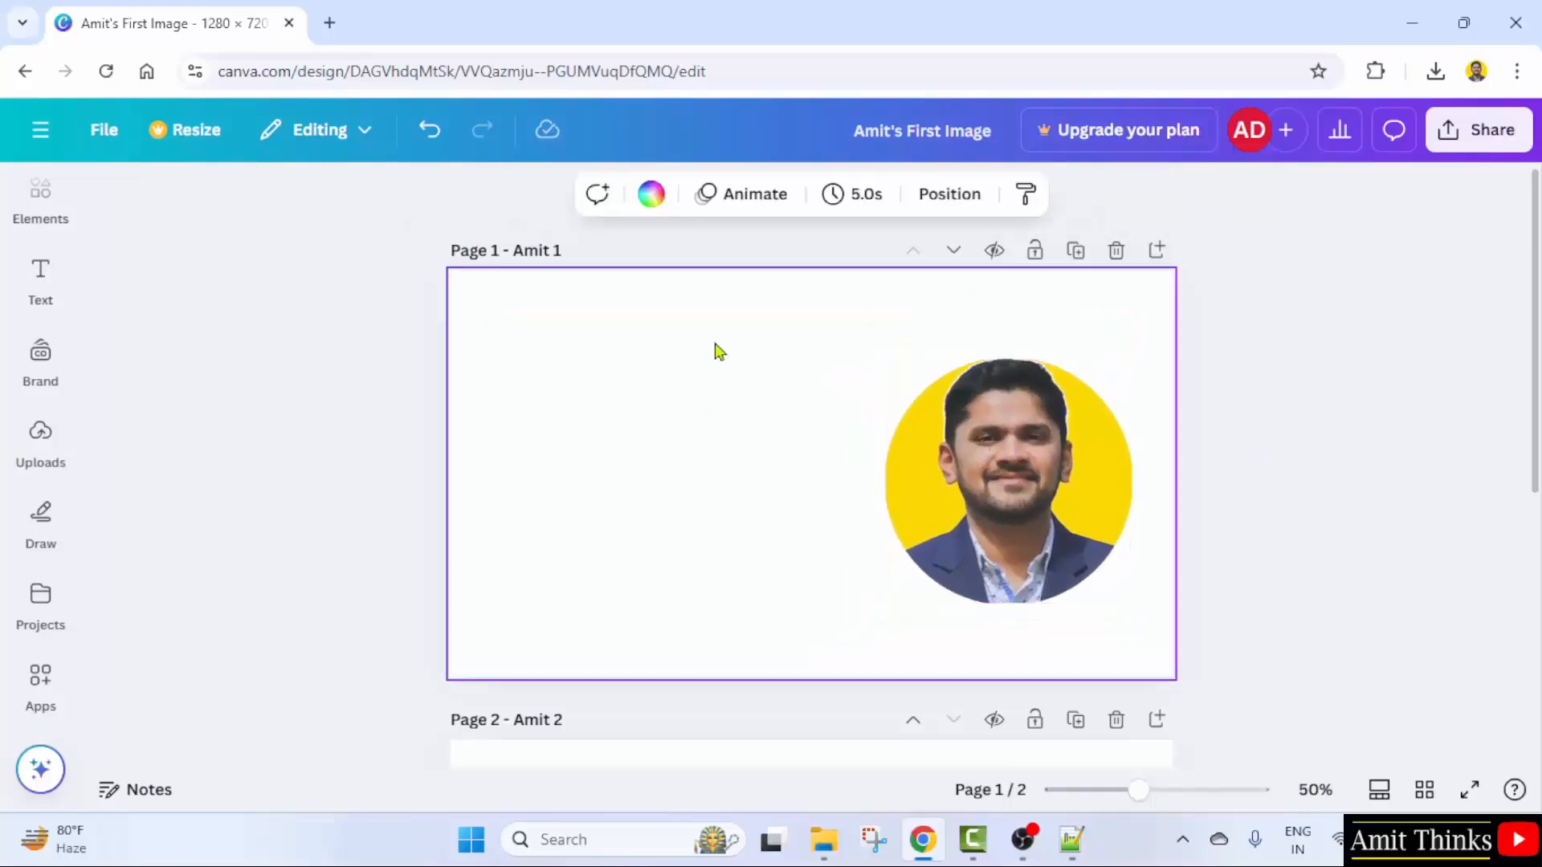
click(38, 300)
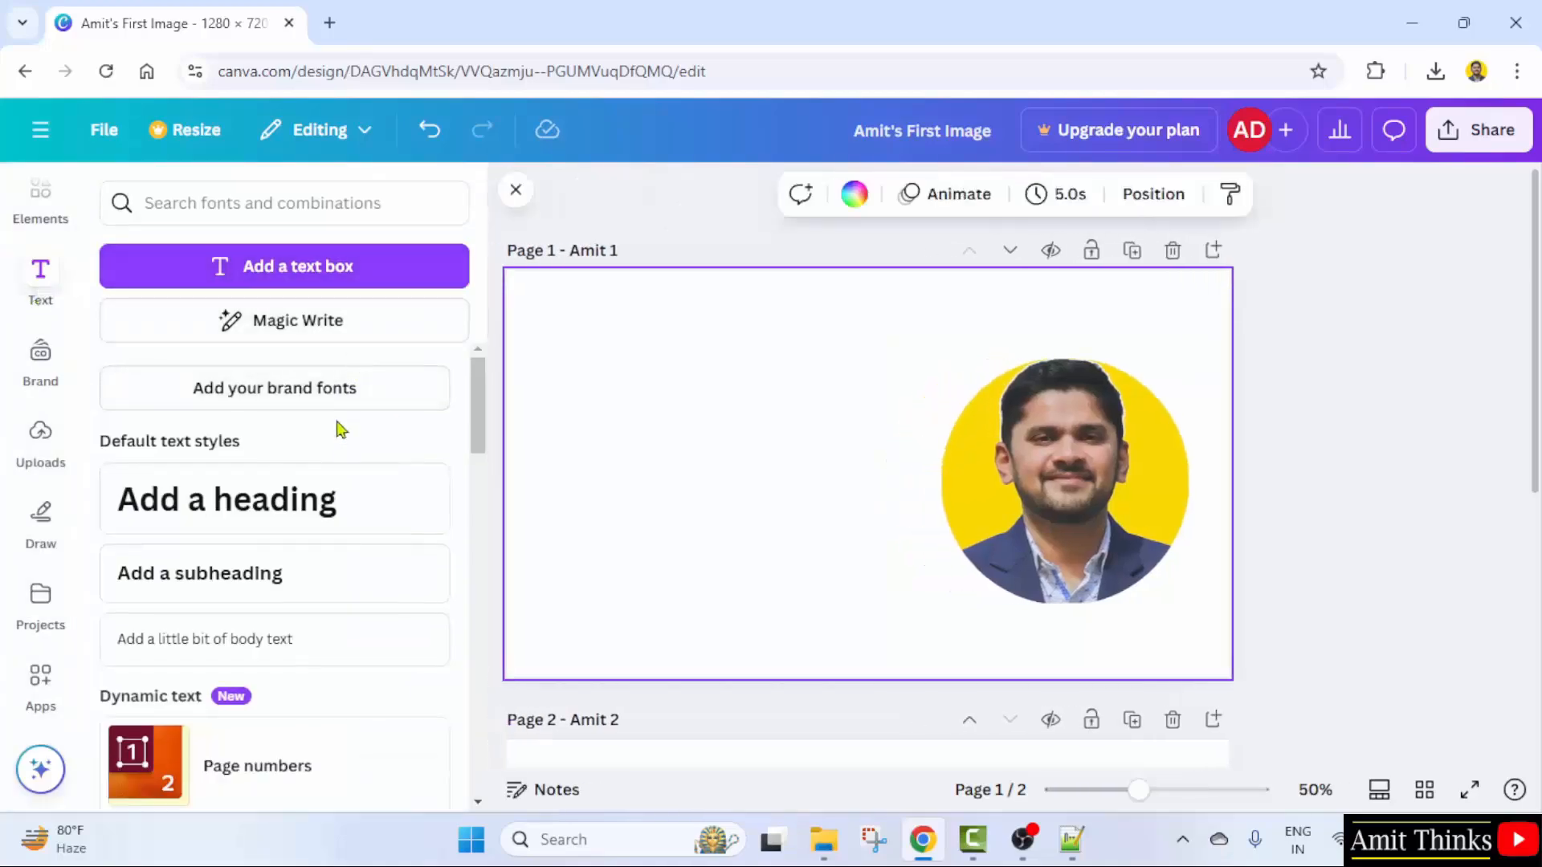
- Add a heading reading 'Webinar' and place it at the top-left of page 1
click(262, 513)
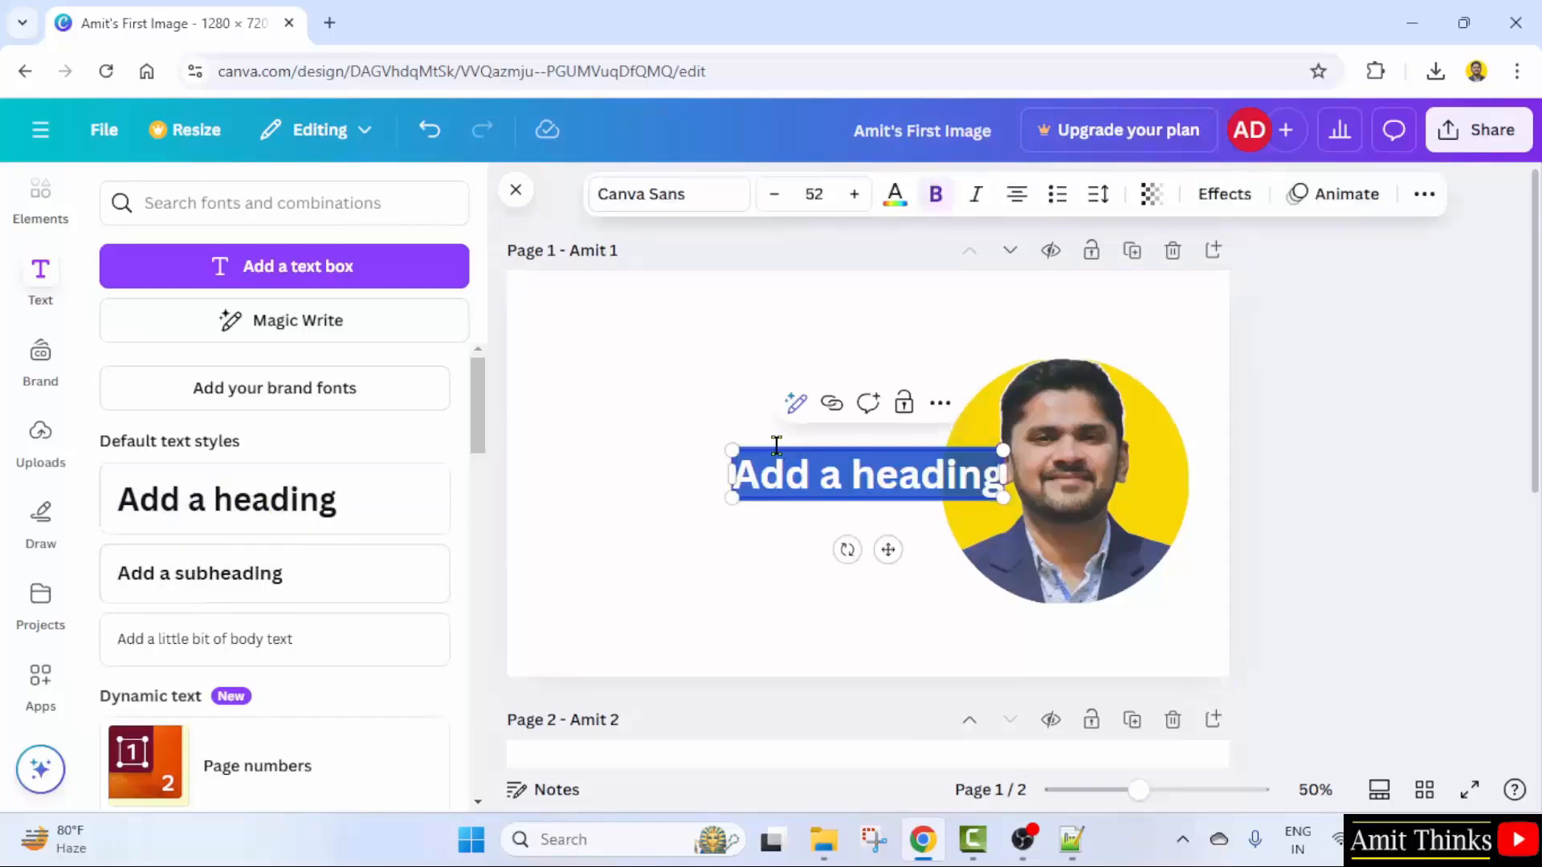
double_click(858, 477)
triple_click(858, 477)
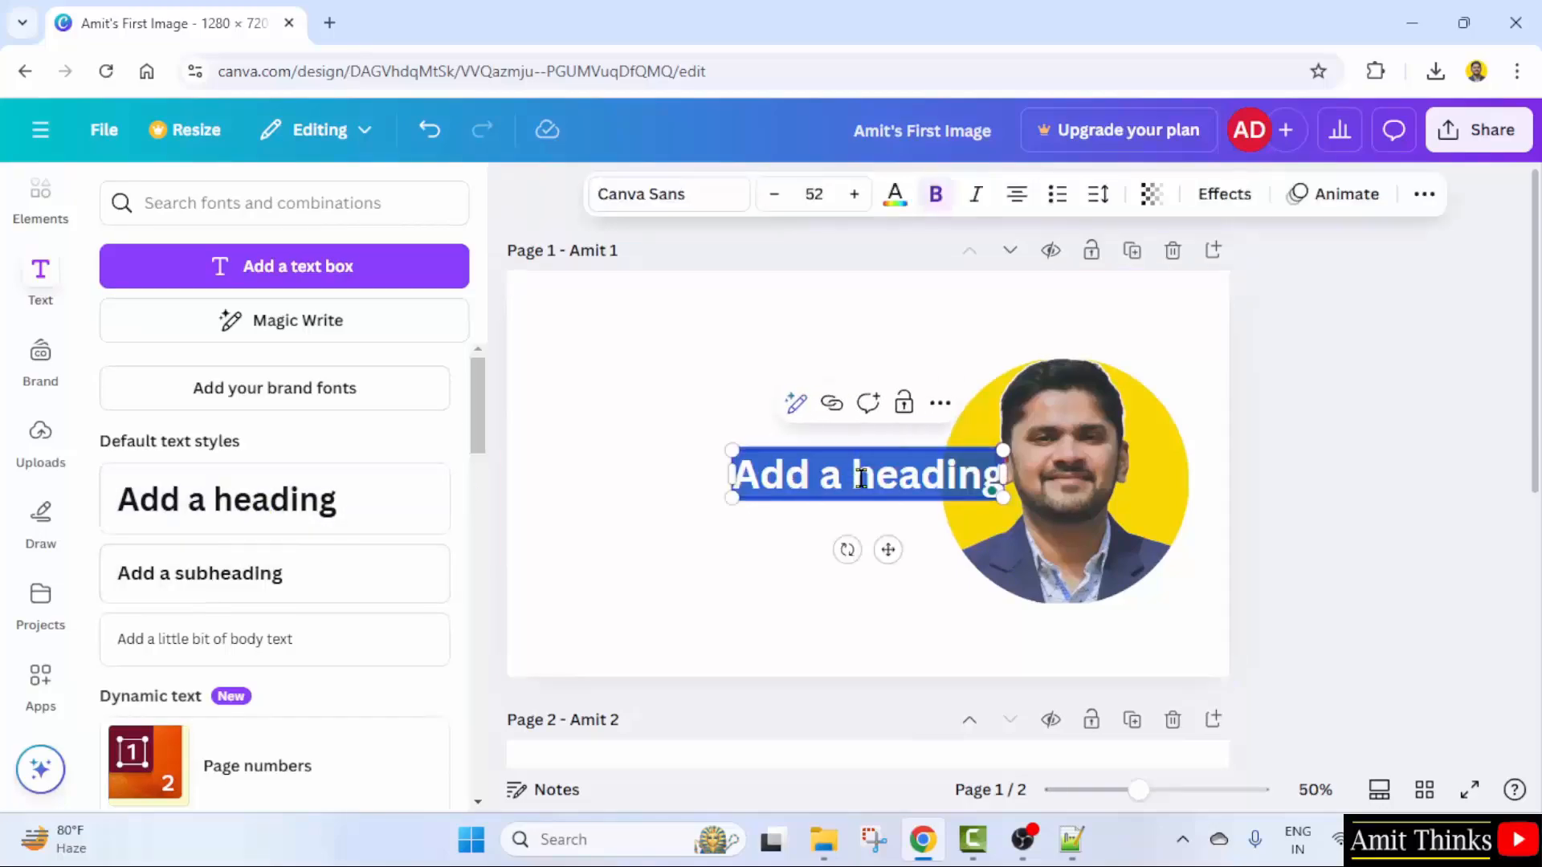
text(Webinar)
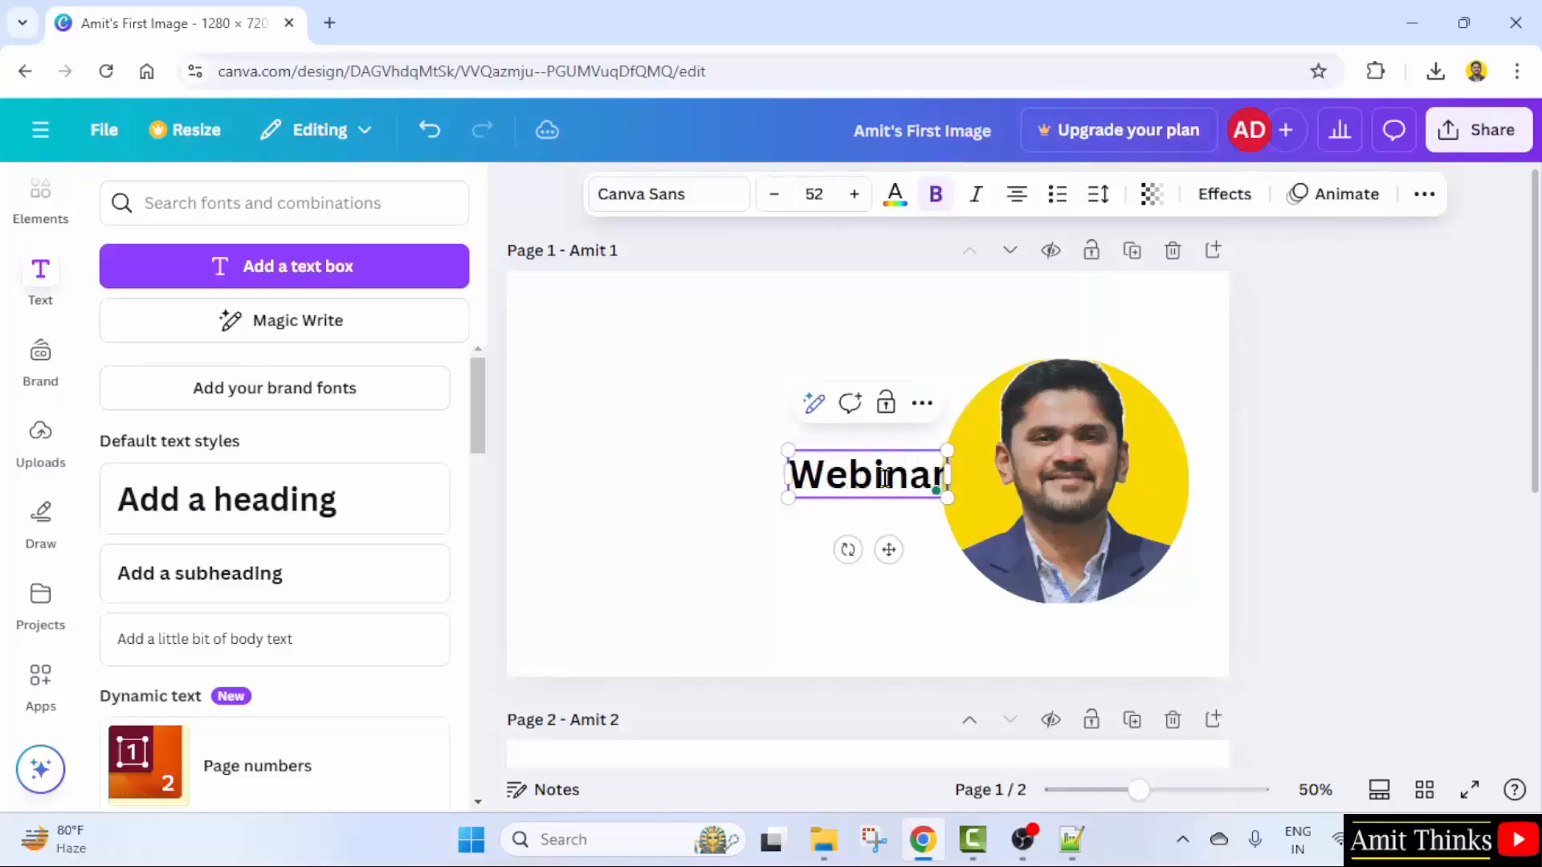
click(973, 344)
click(878, 483)
drag(878, 482, 789, 375)
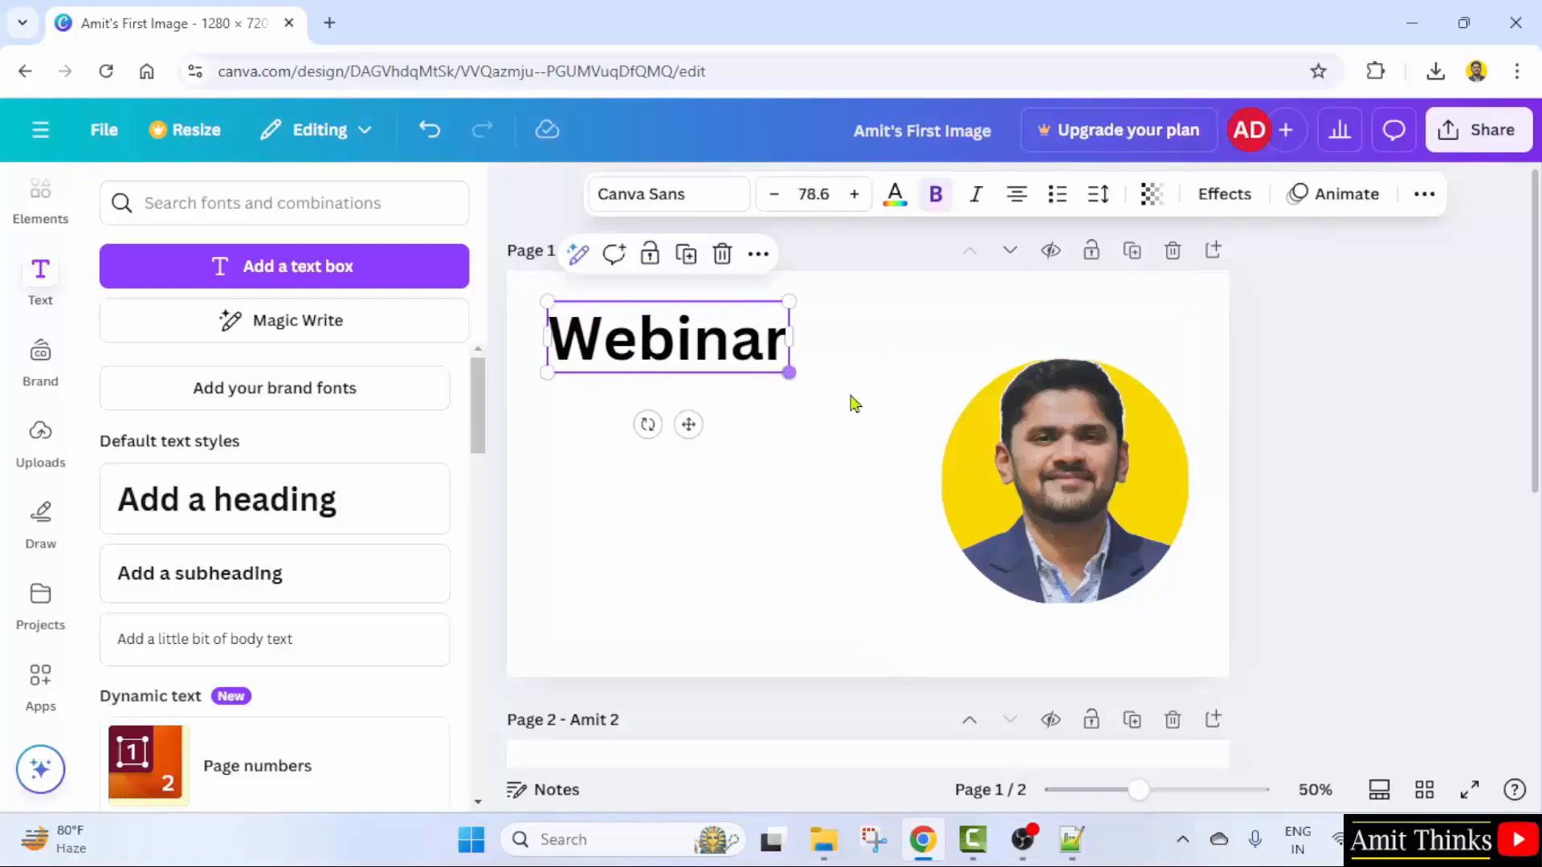
click(833, 417)
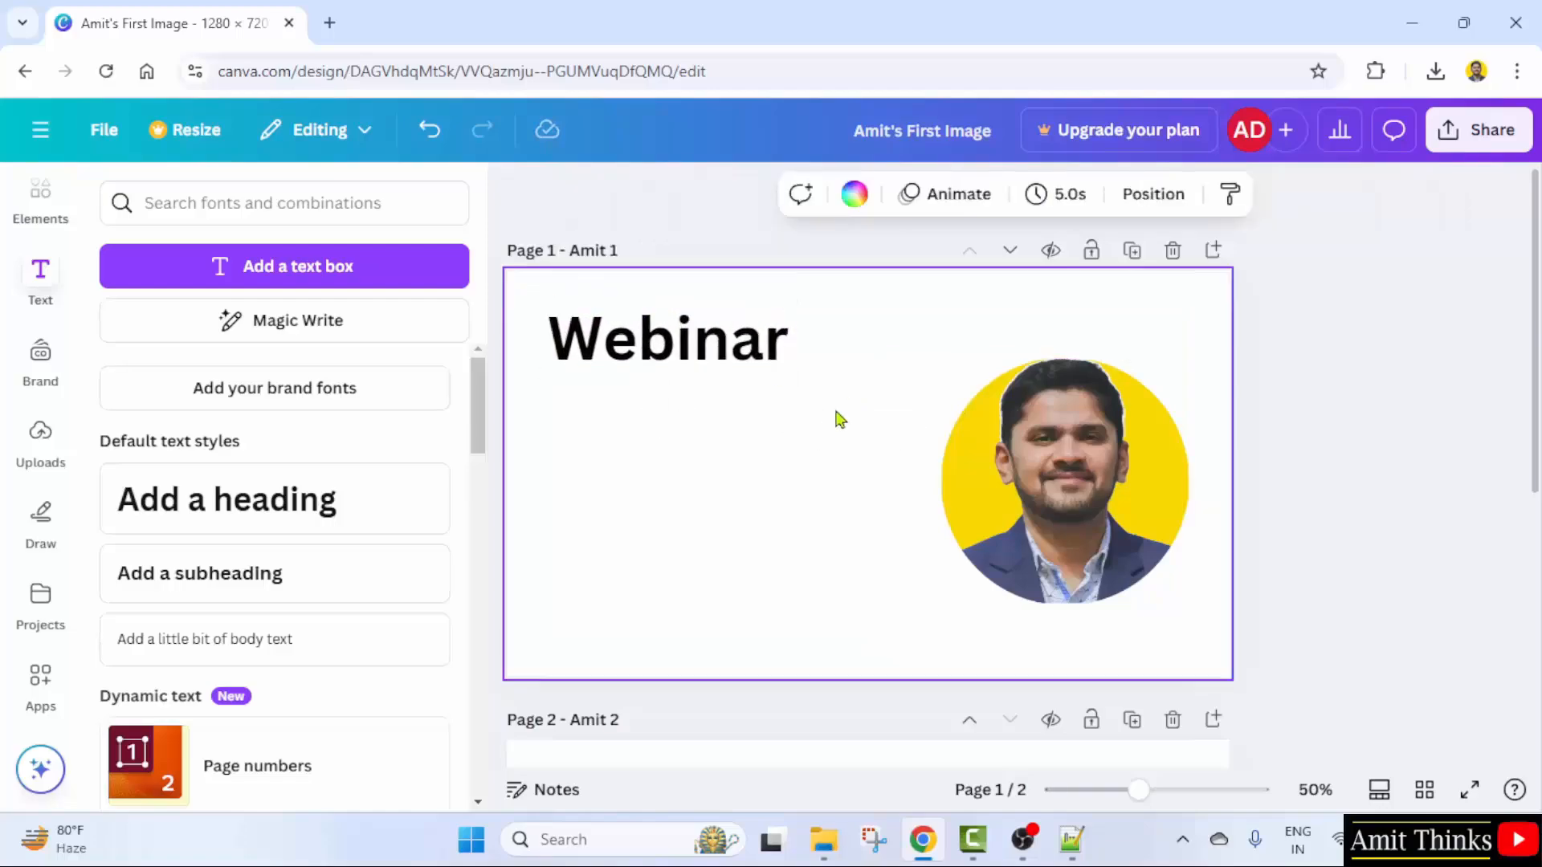
- Add a subheading reading 'Generative AI for Beginners' below Webinar and widen its box
click(290, 590)
click(959, 536)
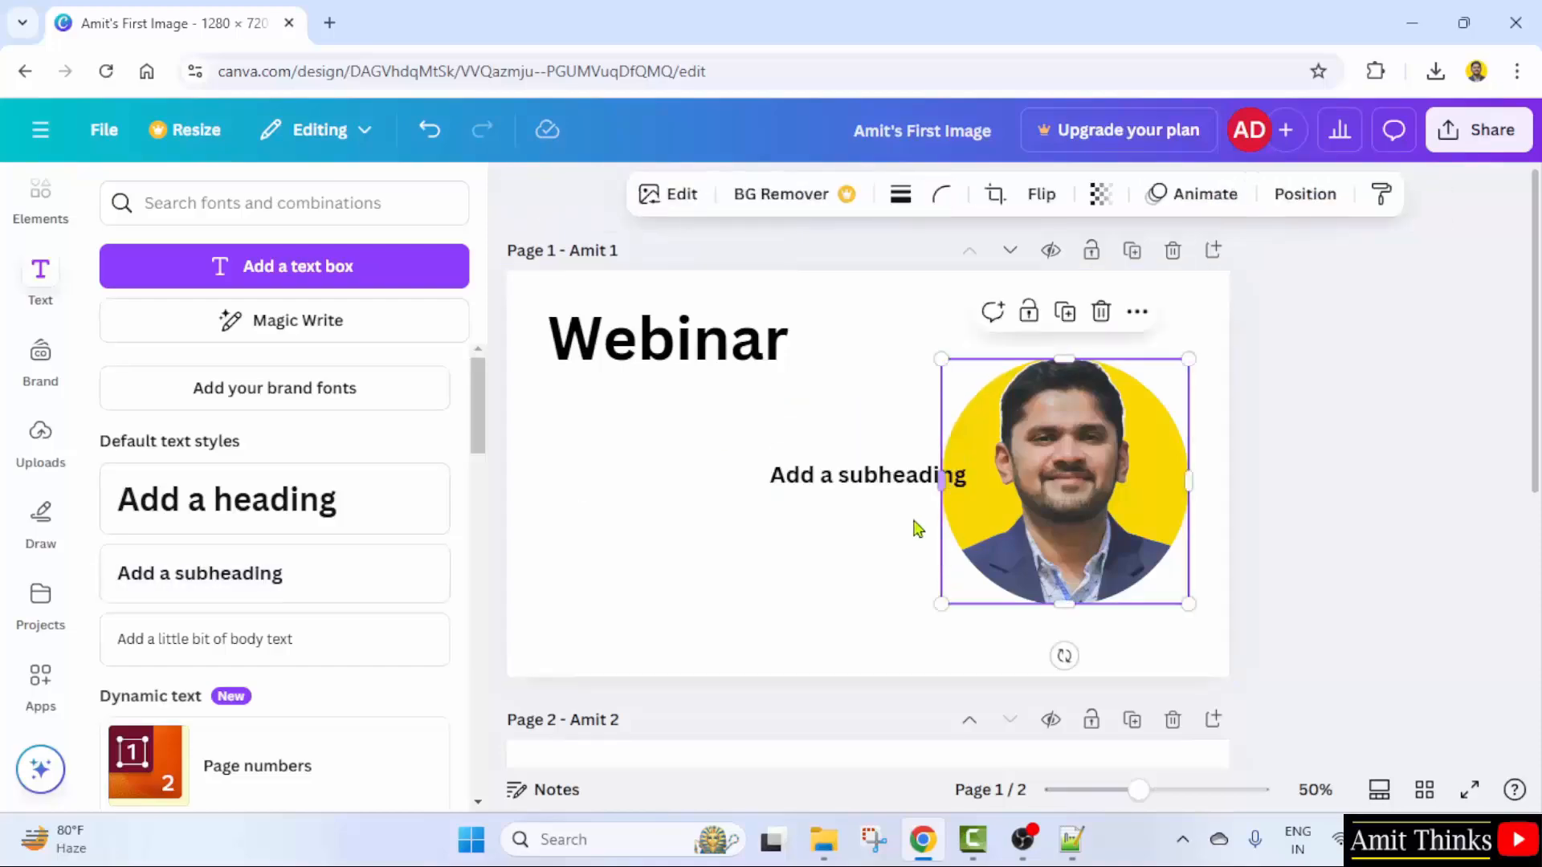
click(905, 514)
drag(878, 489, 659, 417)
double_click(658, 417)
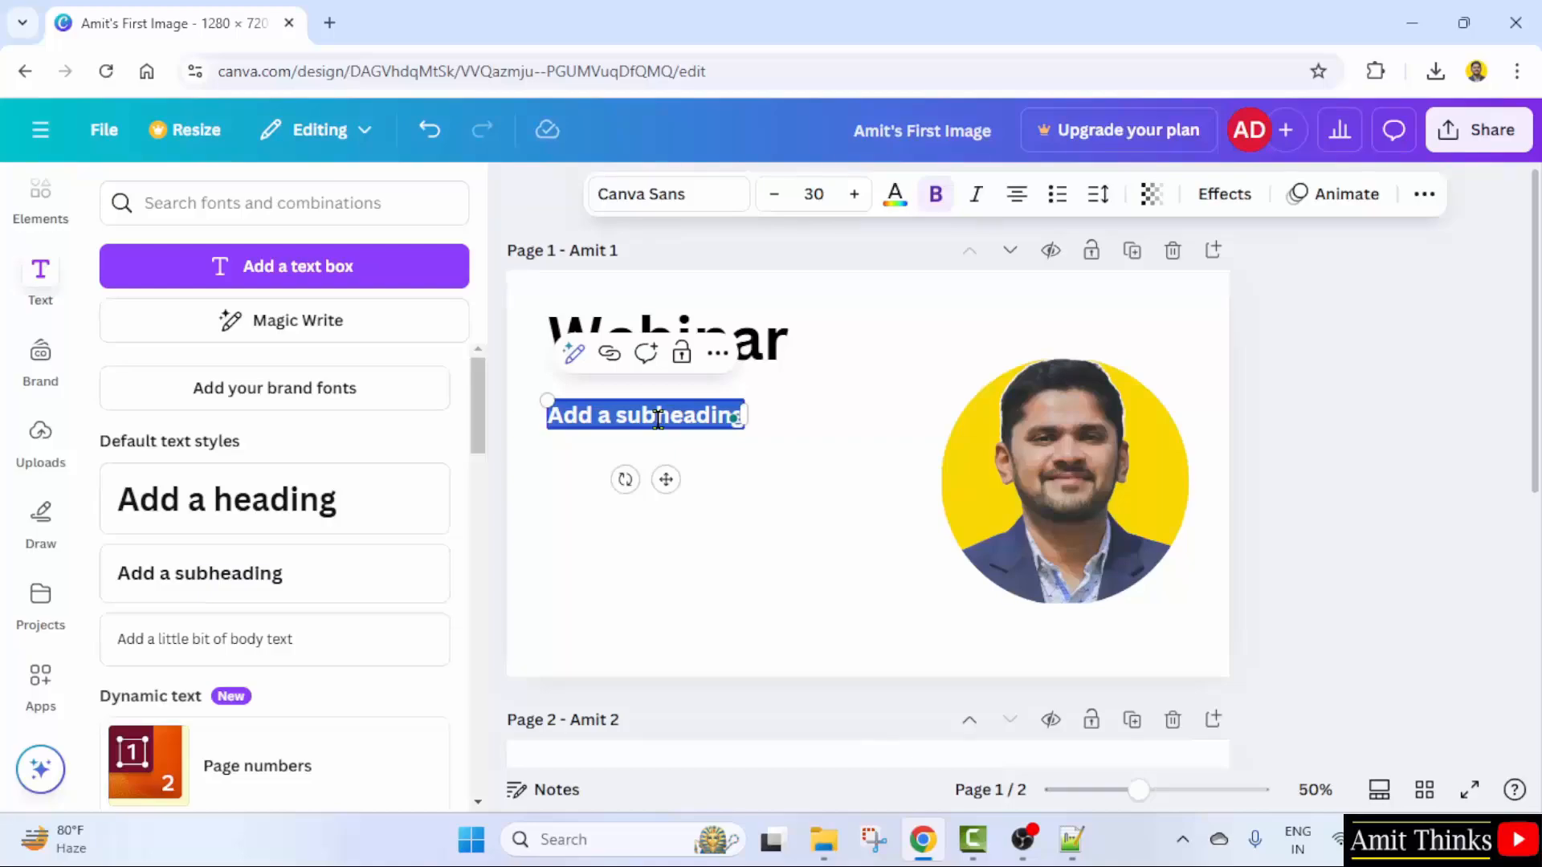
text(Generative)
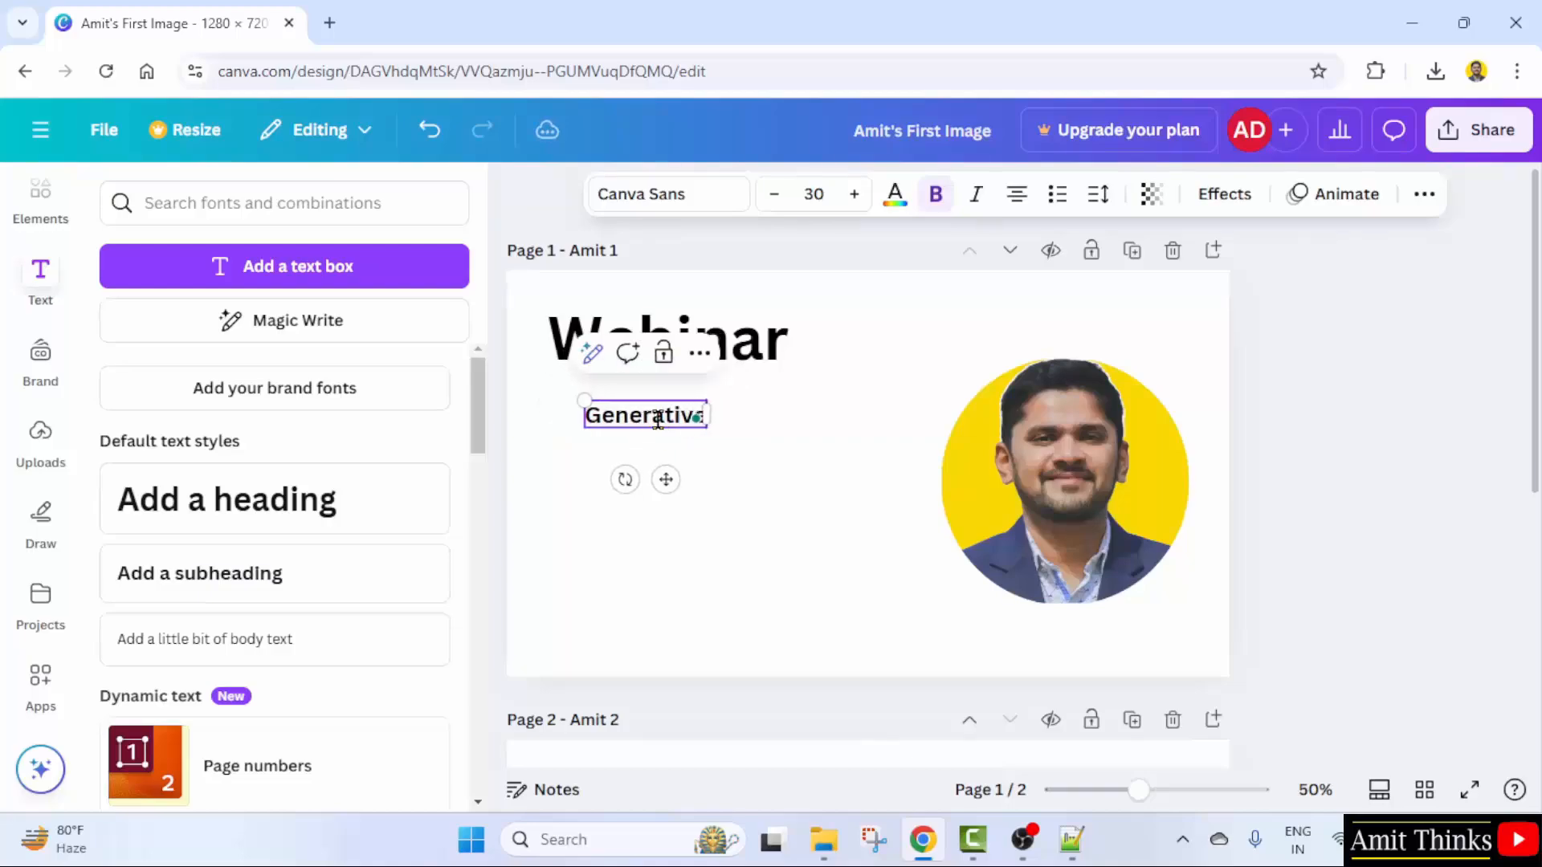
text( AI for B)
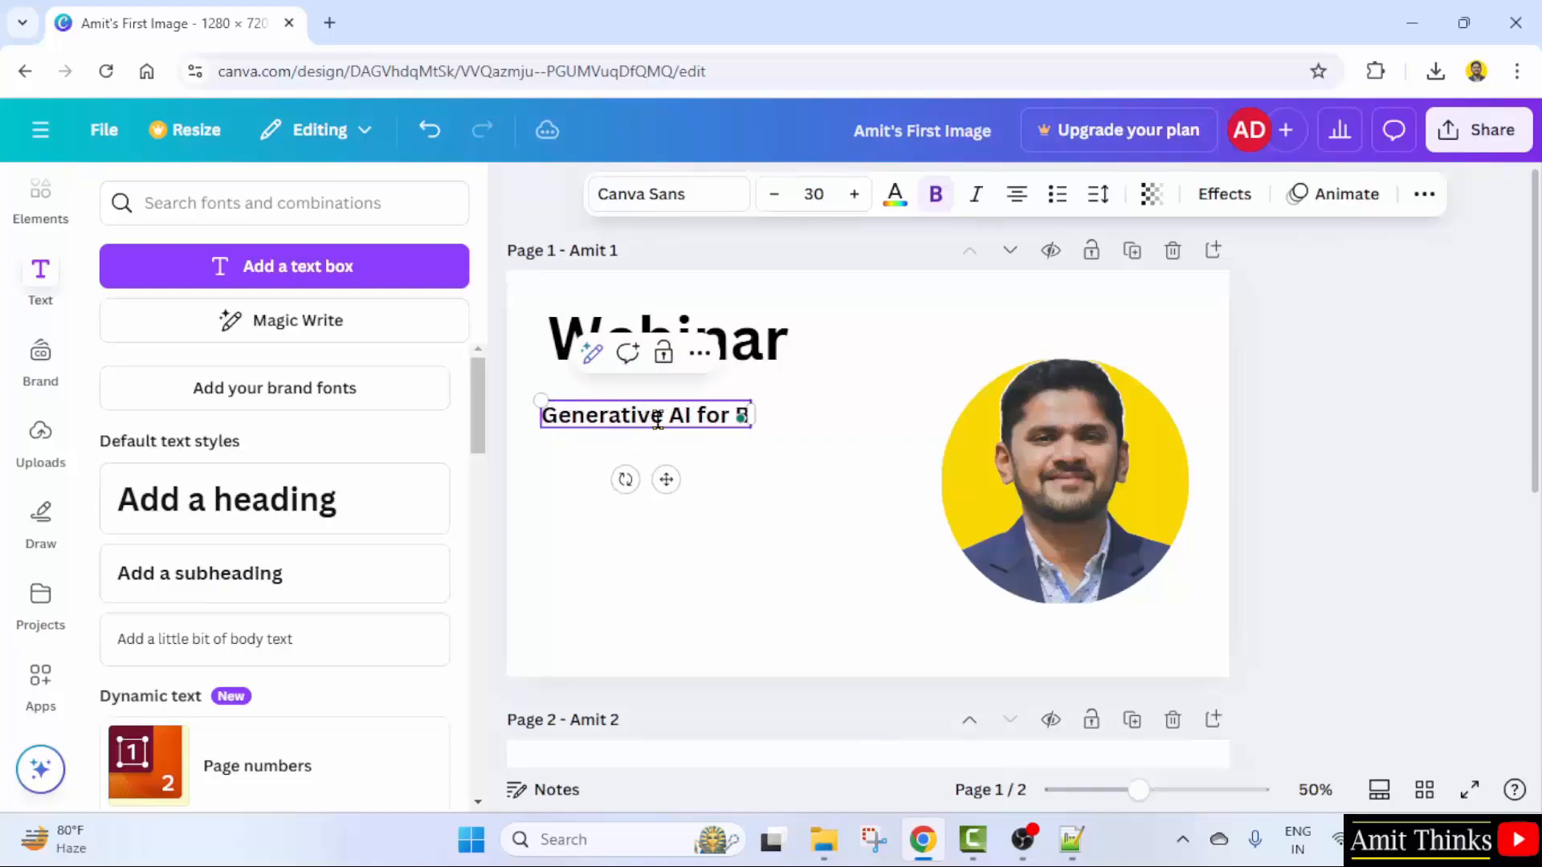
text(eginners)
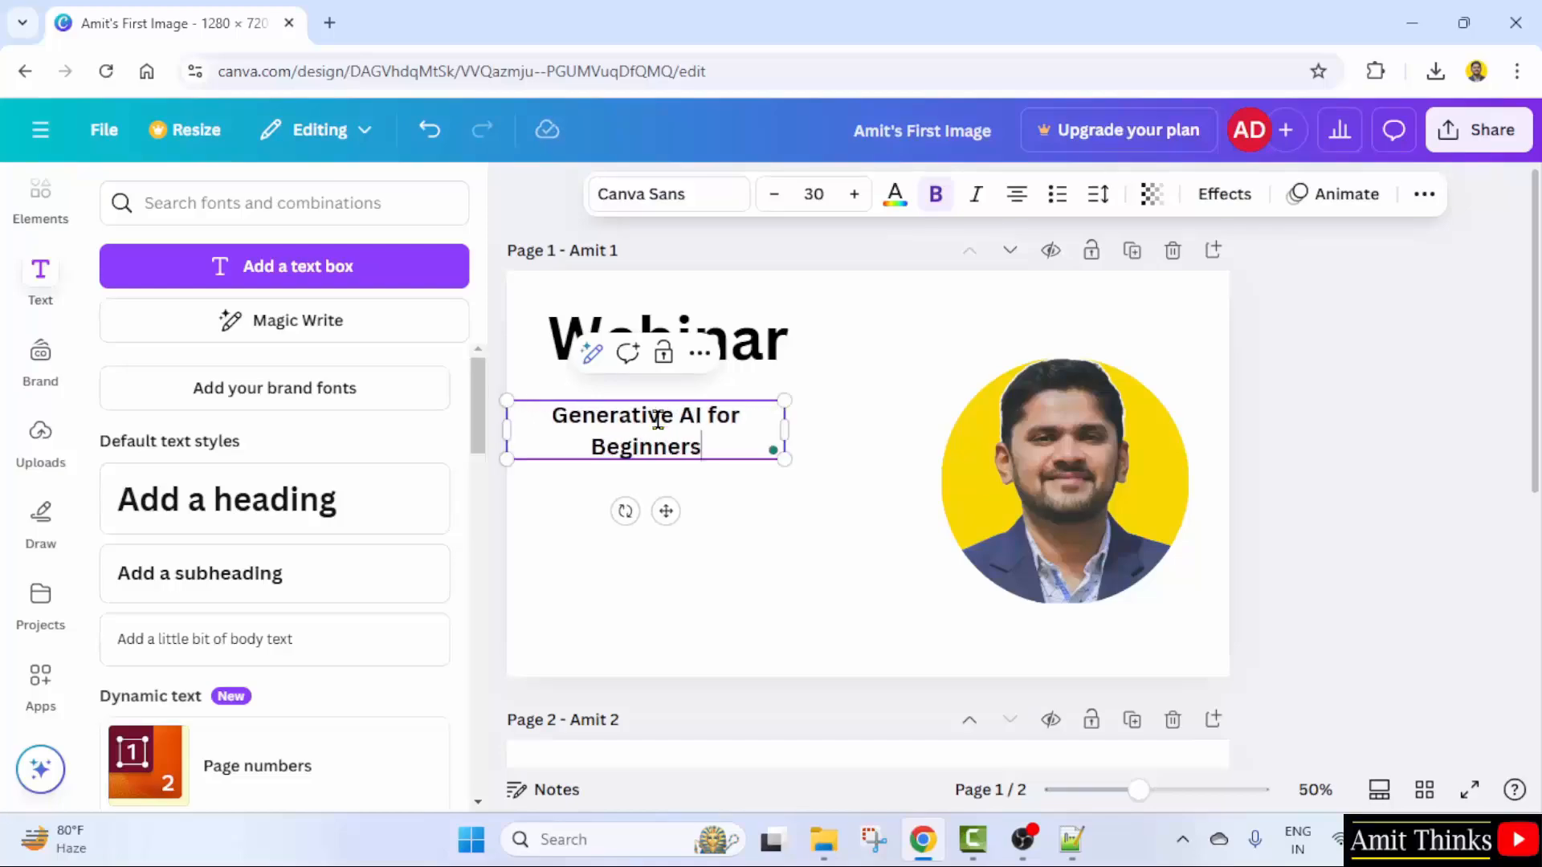
click(792, 482)
click(789, 431)
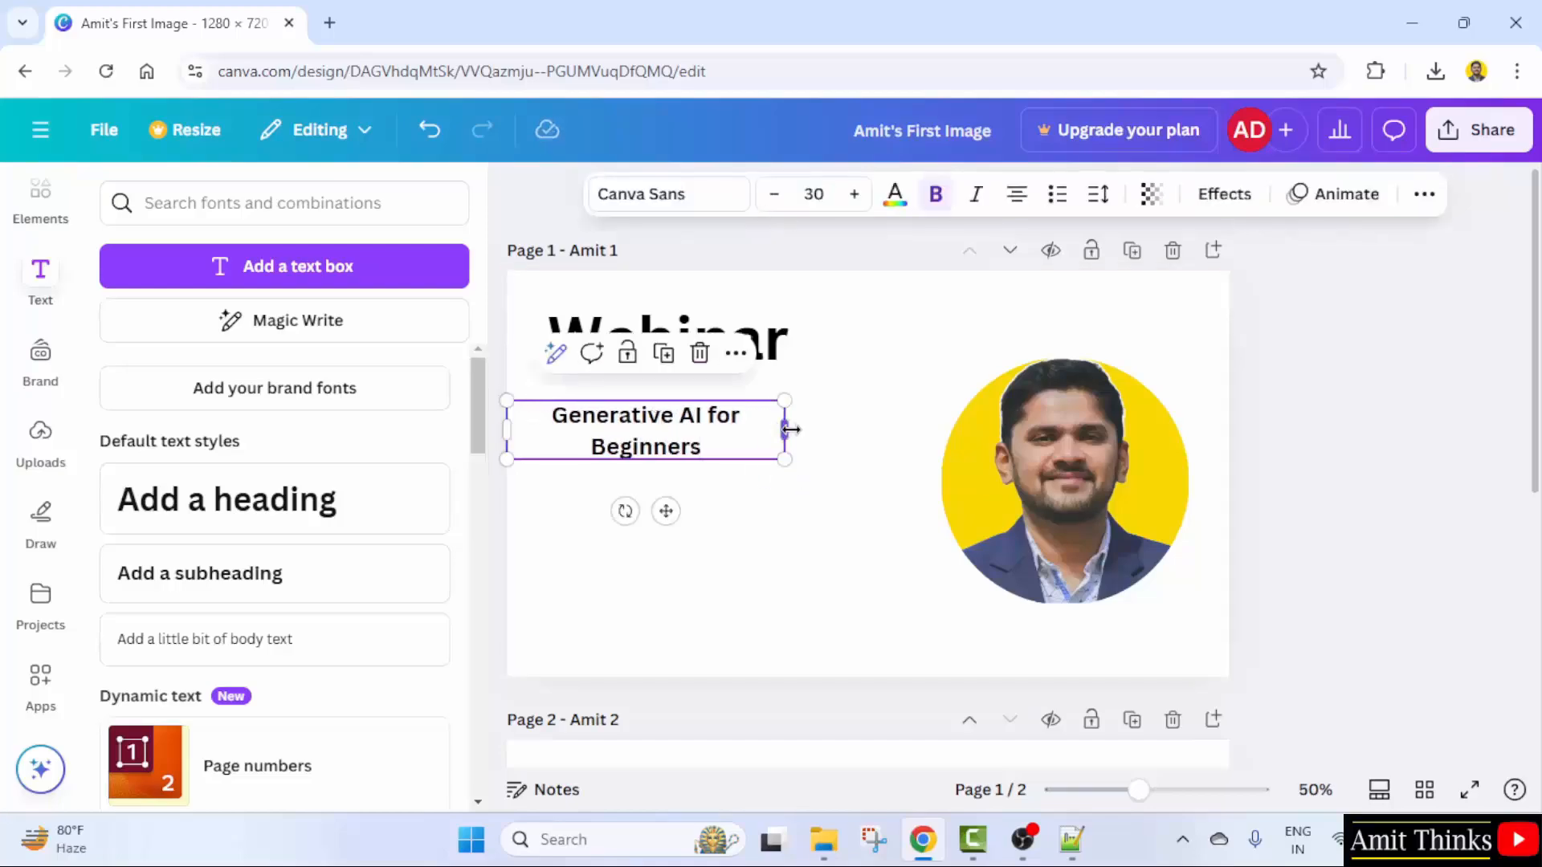
drag(789, 430, 831, 441)
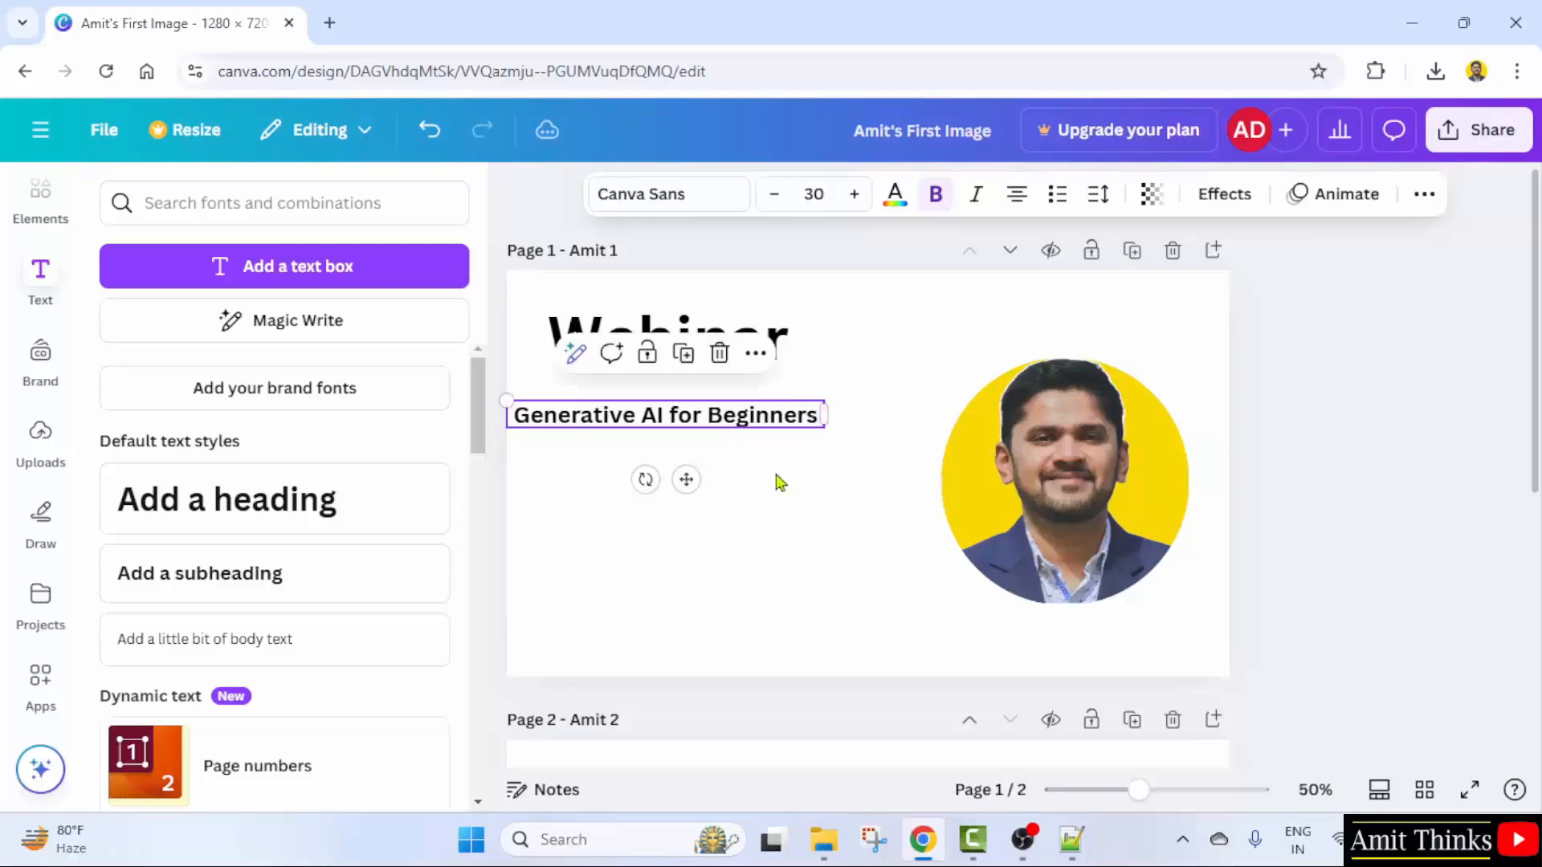
drag(736, 417, 760, 417)
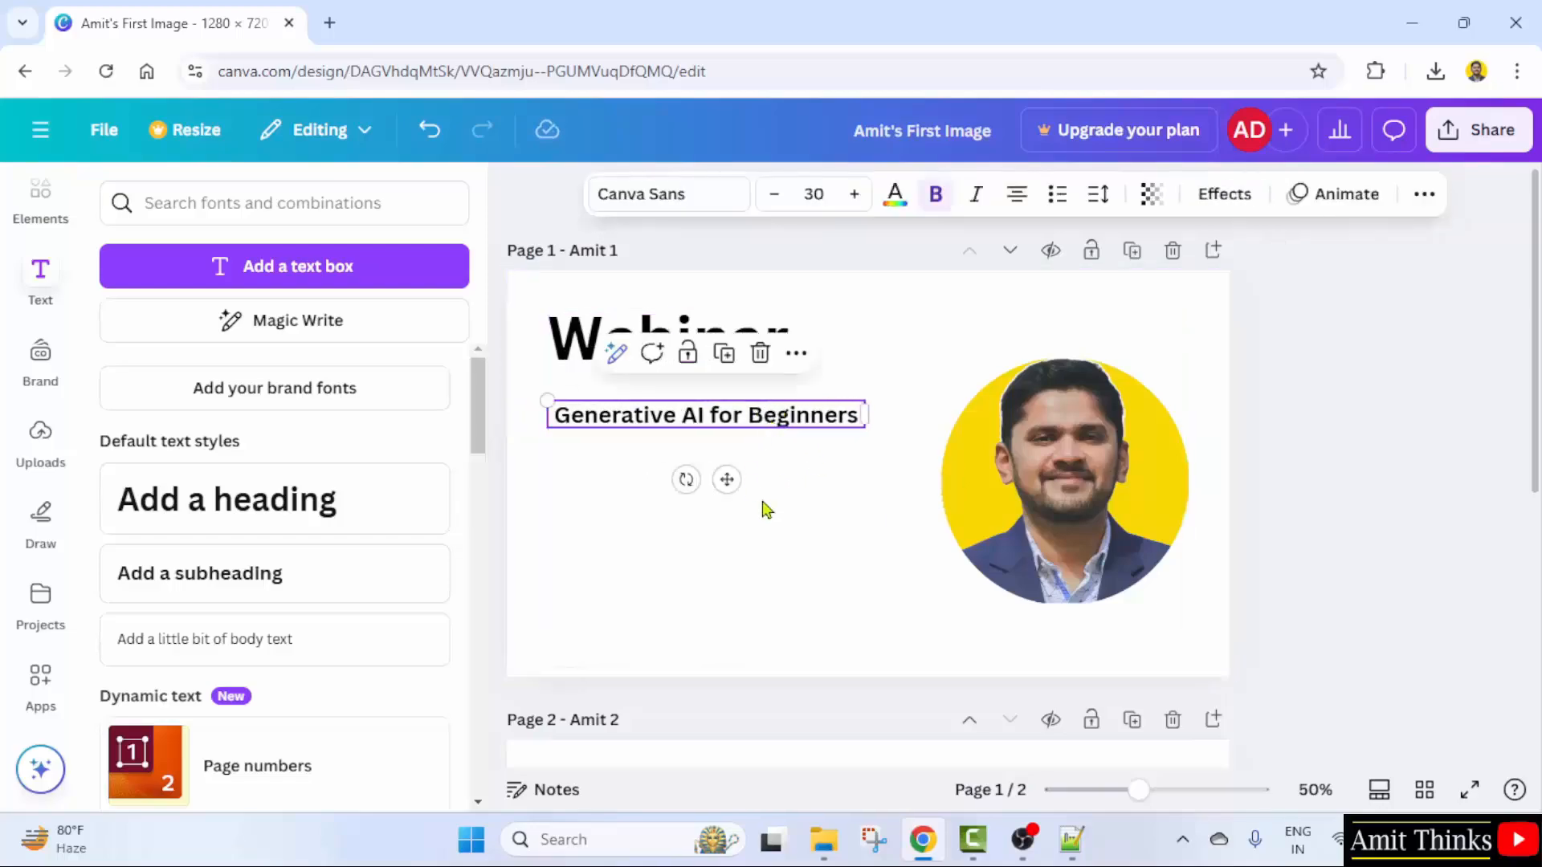
click(838, 549)
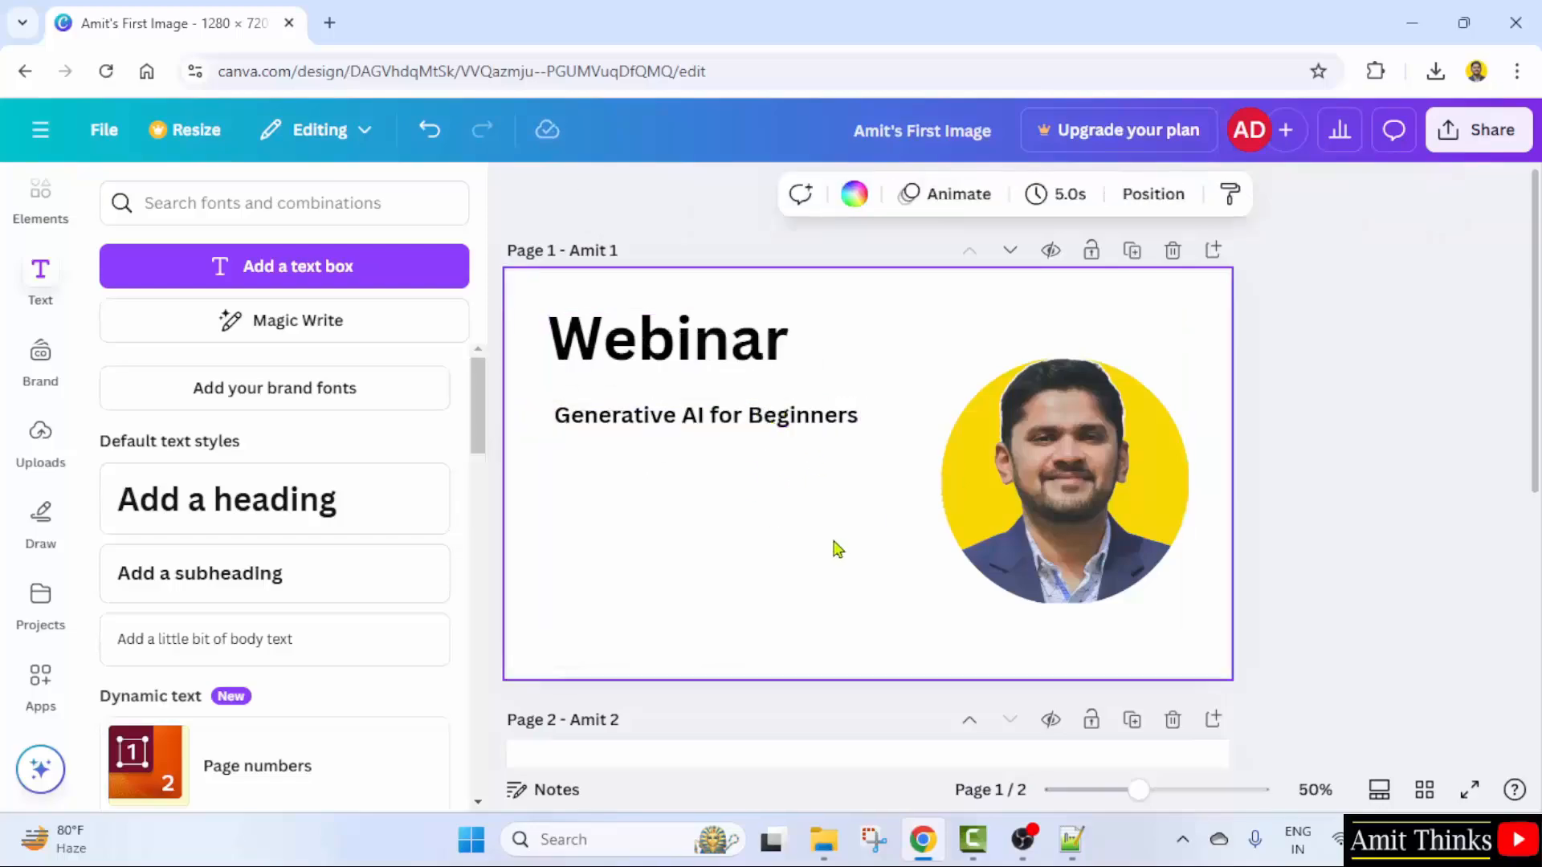
- Set the subheading's font size to 36
click(729, 434)
click(736, 426)
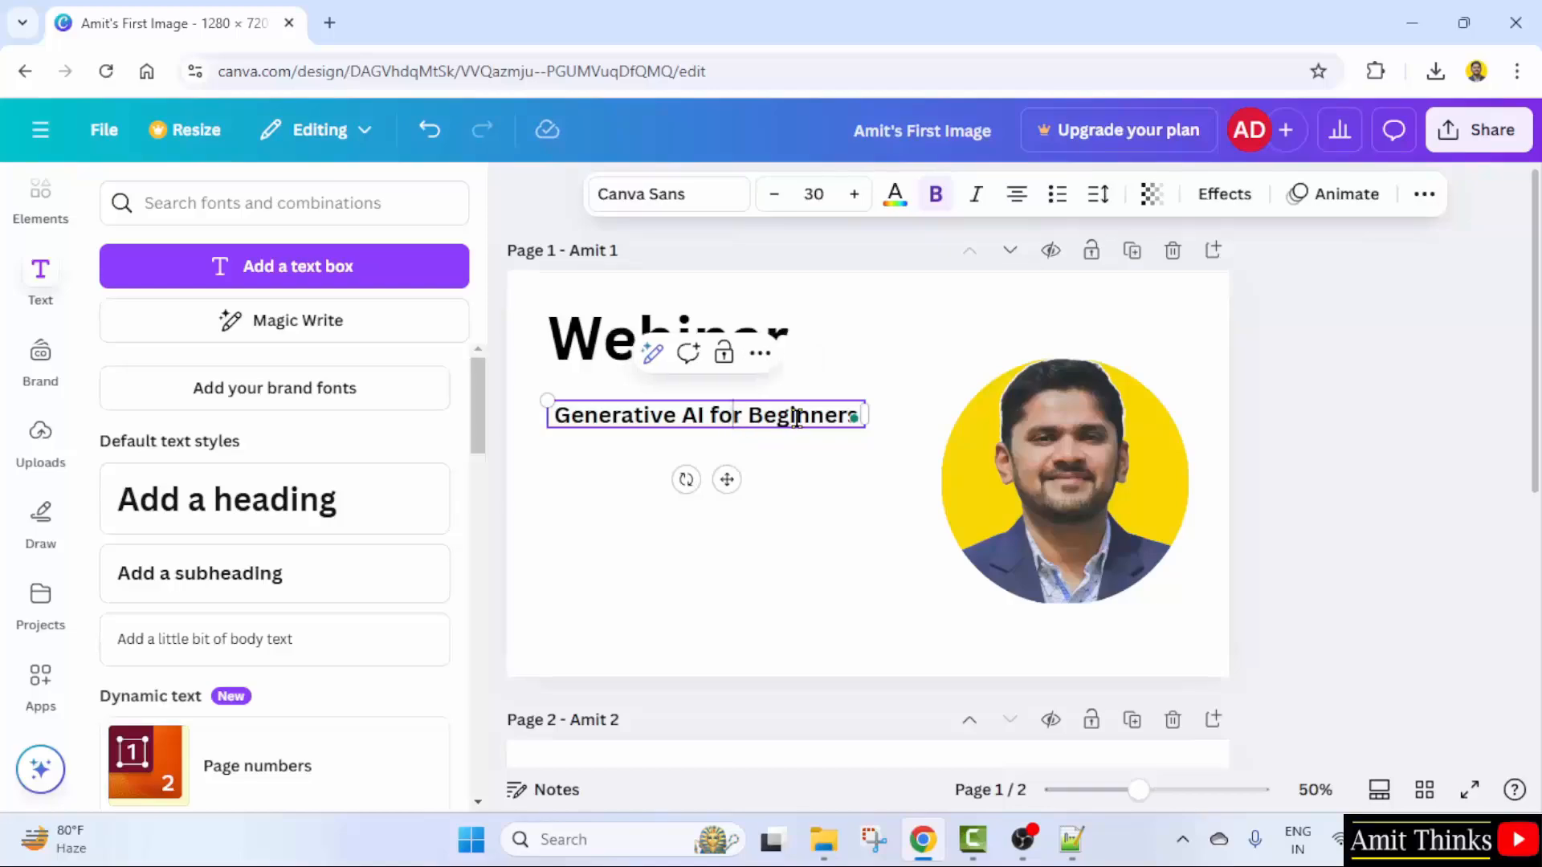
double_click(798, 414)
key(ctrl+a)
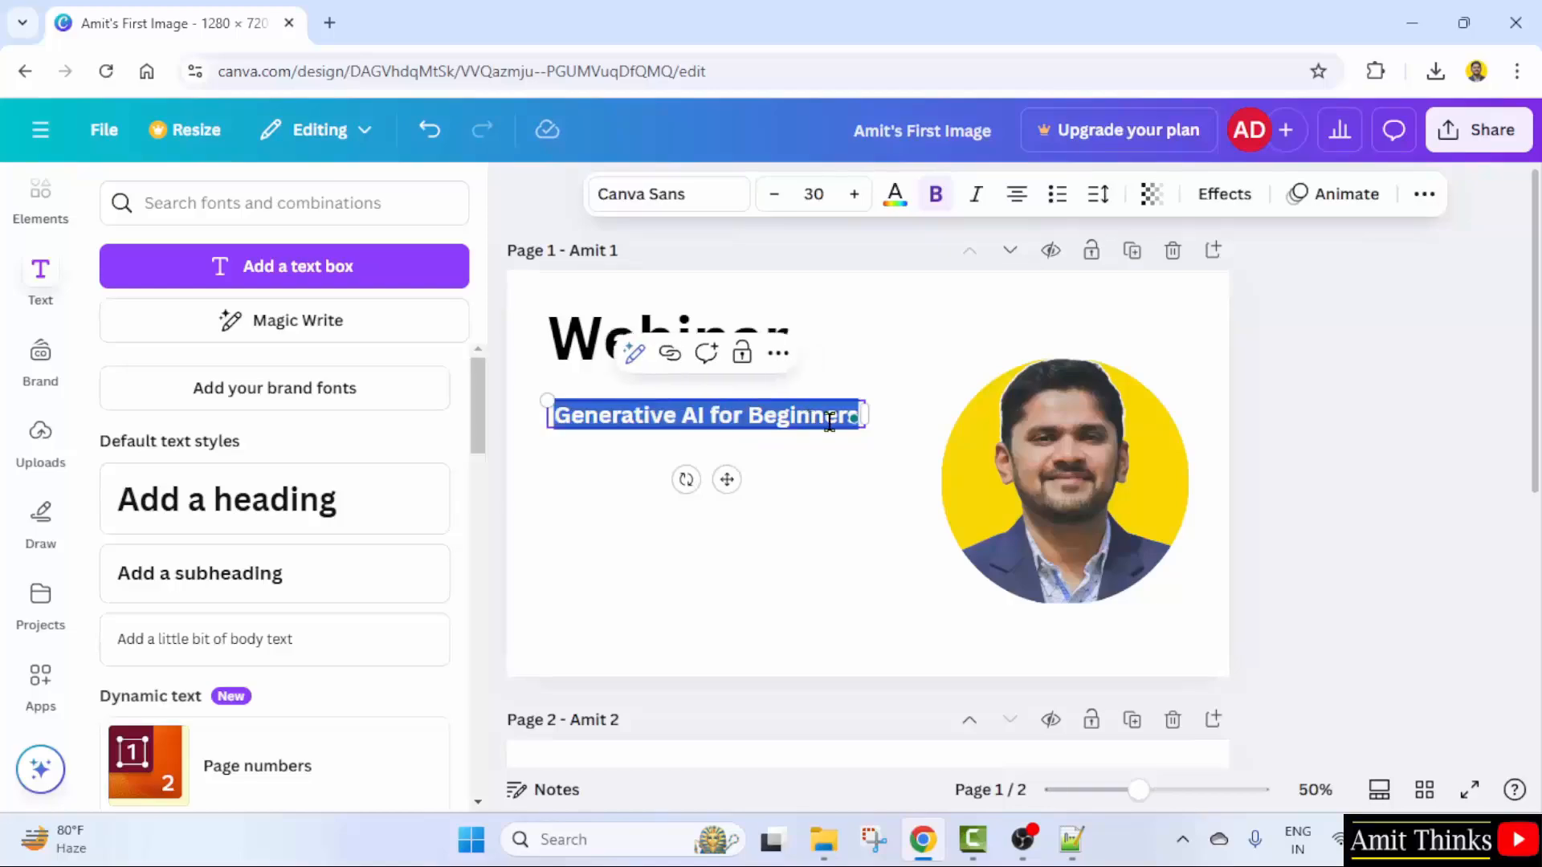
click(828, 193)
scroll(831, 560, down, 3)
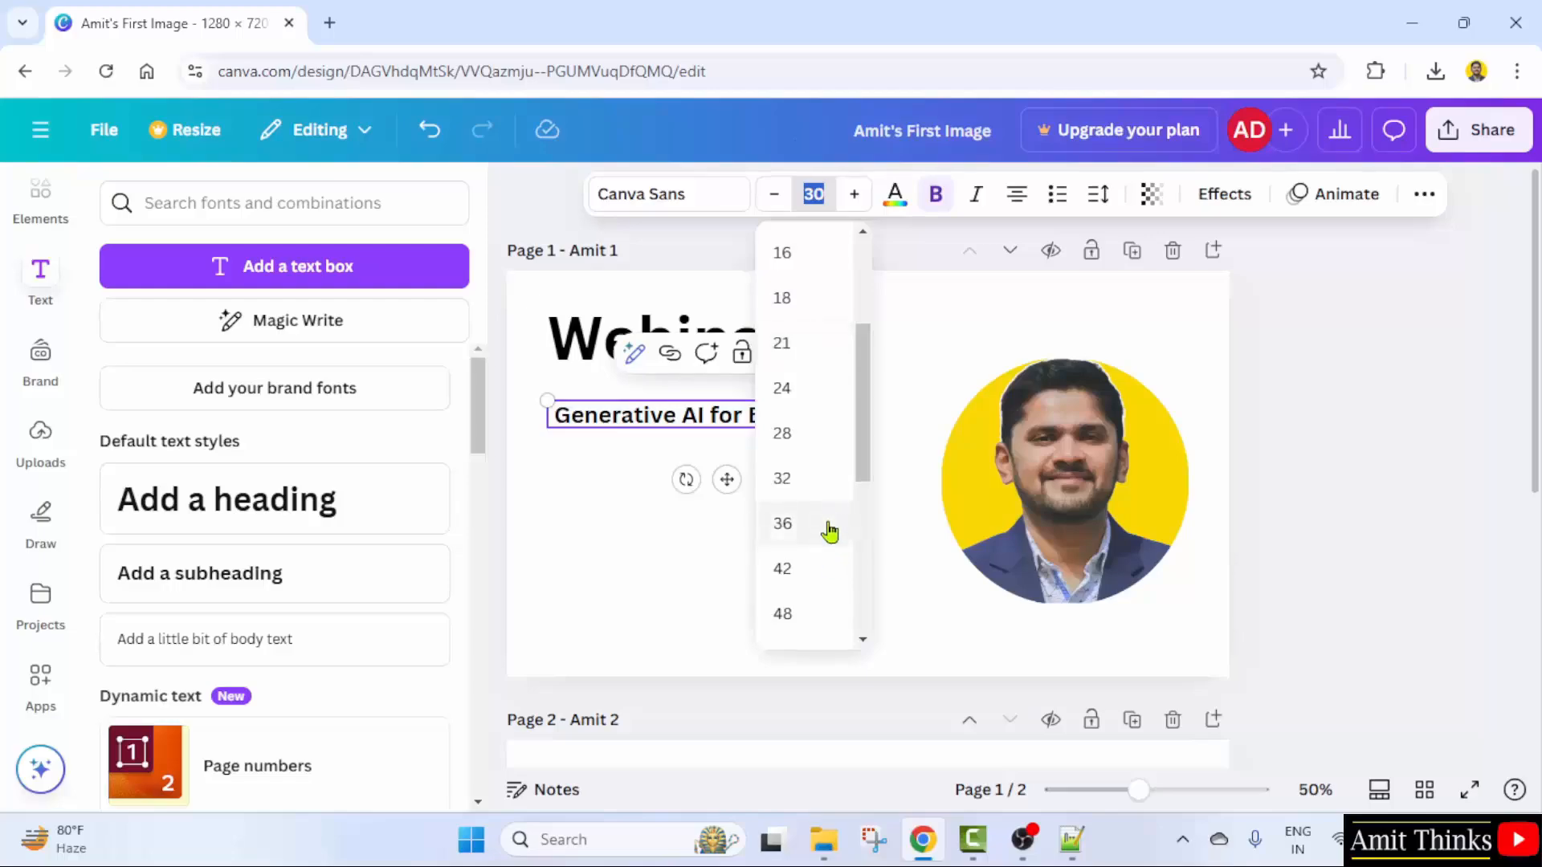
click(819, 527)
click(839, 514)
- Widen the subheading onto one line under Webinar and shift the portrait slightly right
click(858, 426)
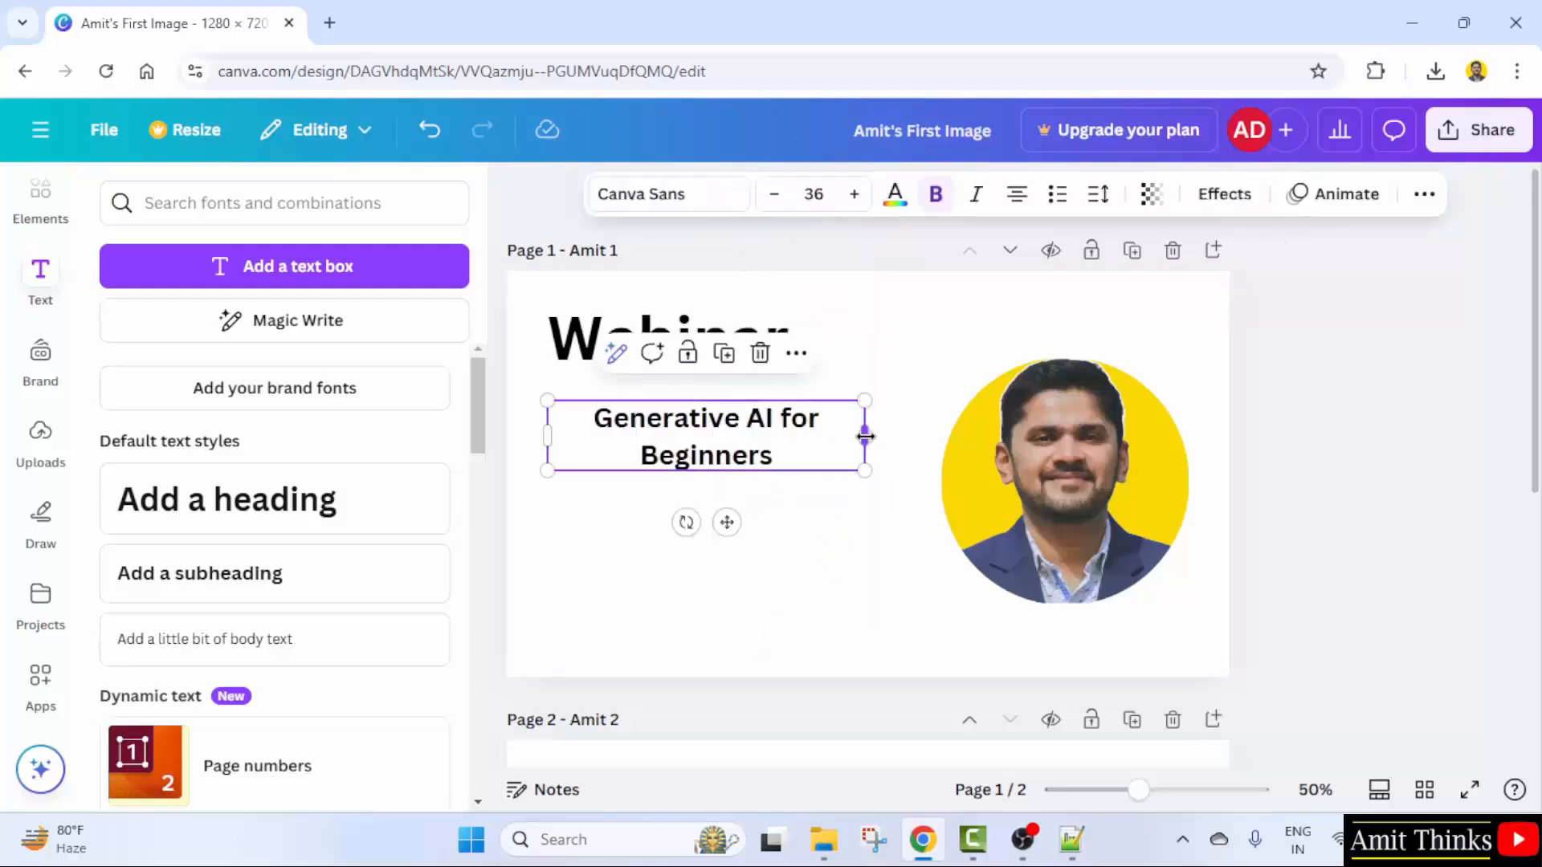
drag(864, 433, 924, 438)
click(968, 452)
drag(791, 426, 791, 423)
click(851, 514)
drag(1097, 490, 1112, 490)
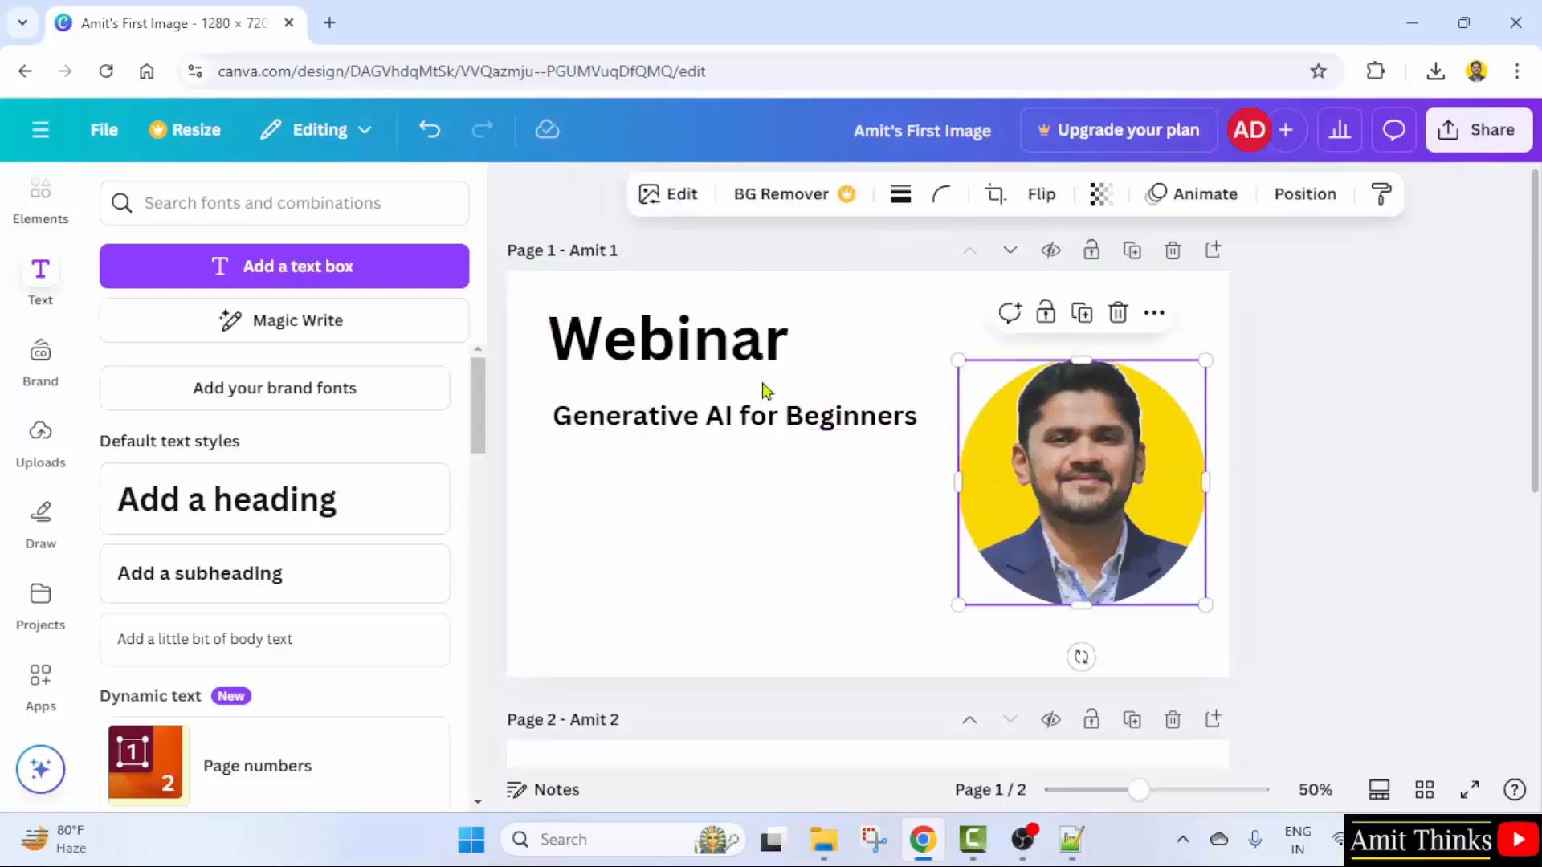
click(1339, 450)
click(617, 434)
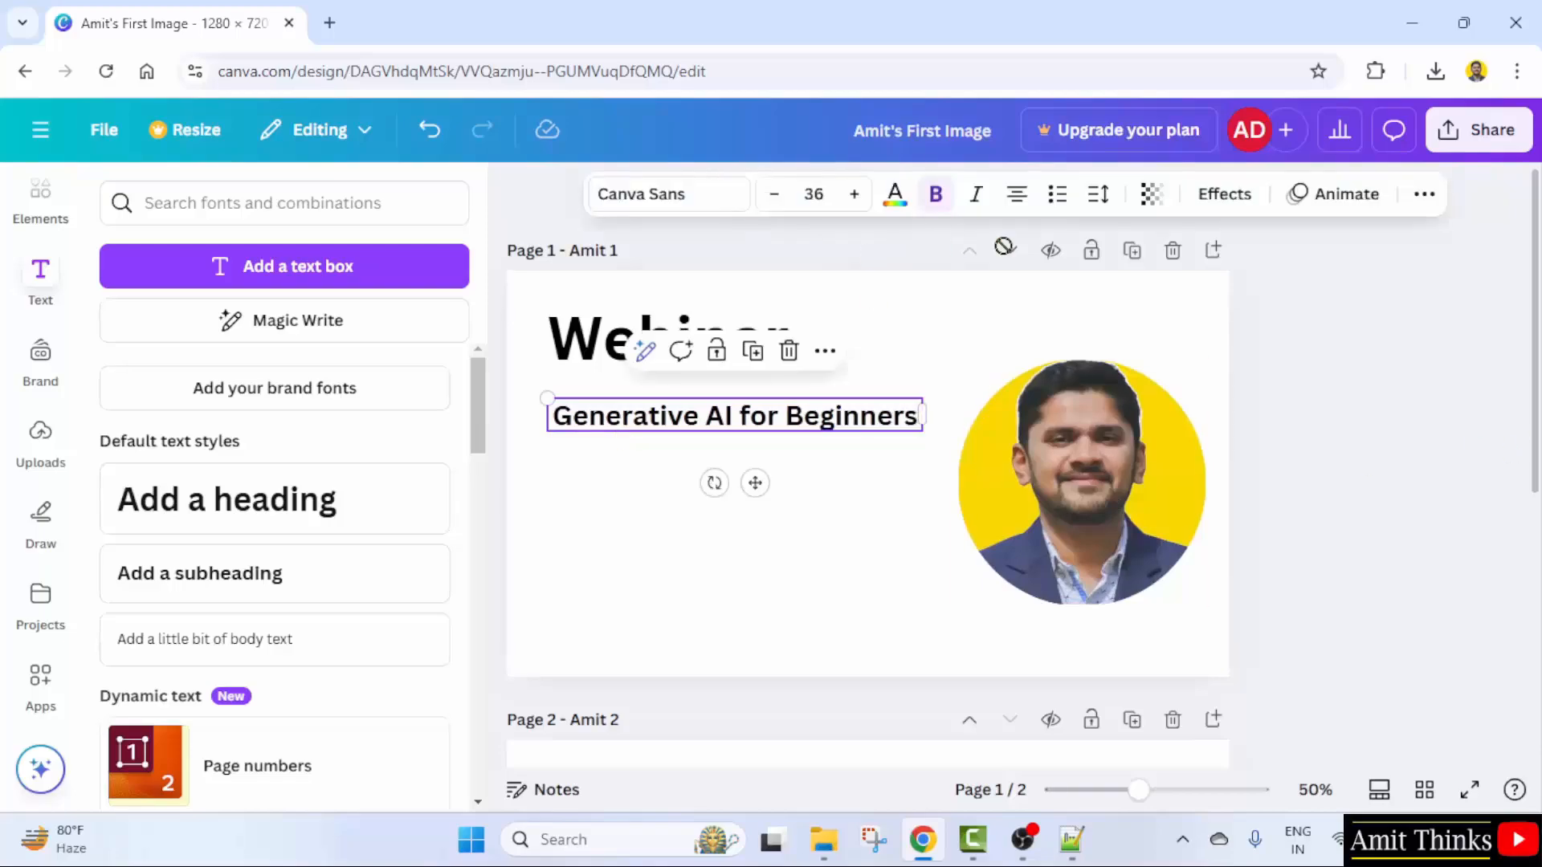
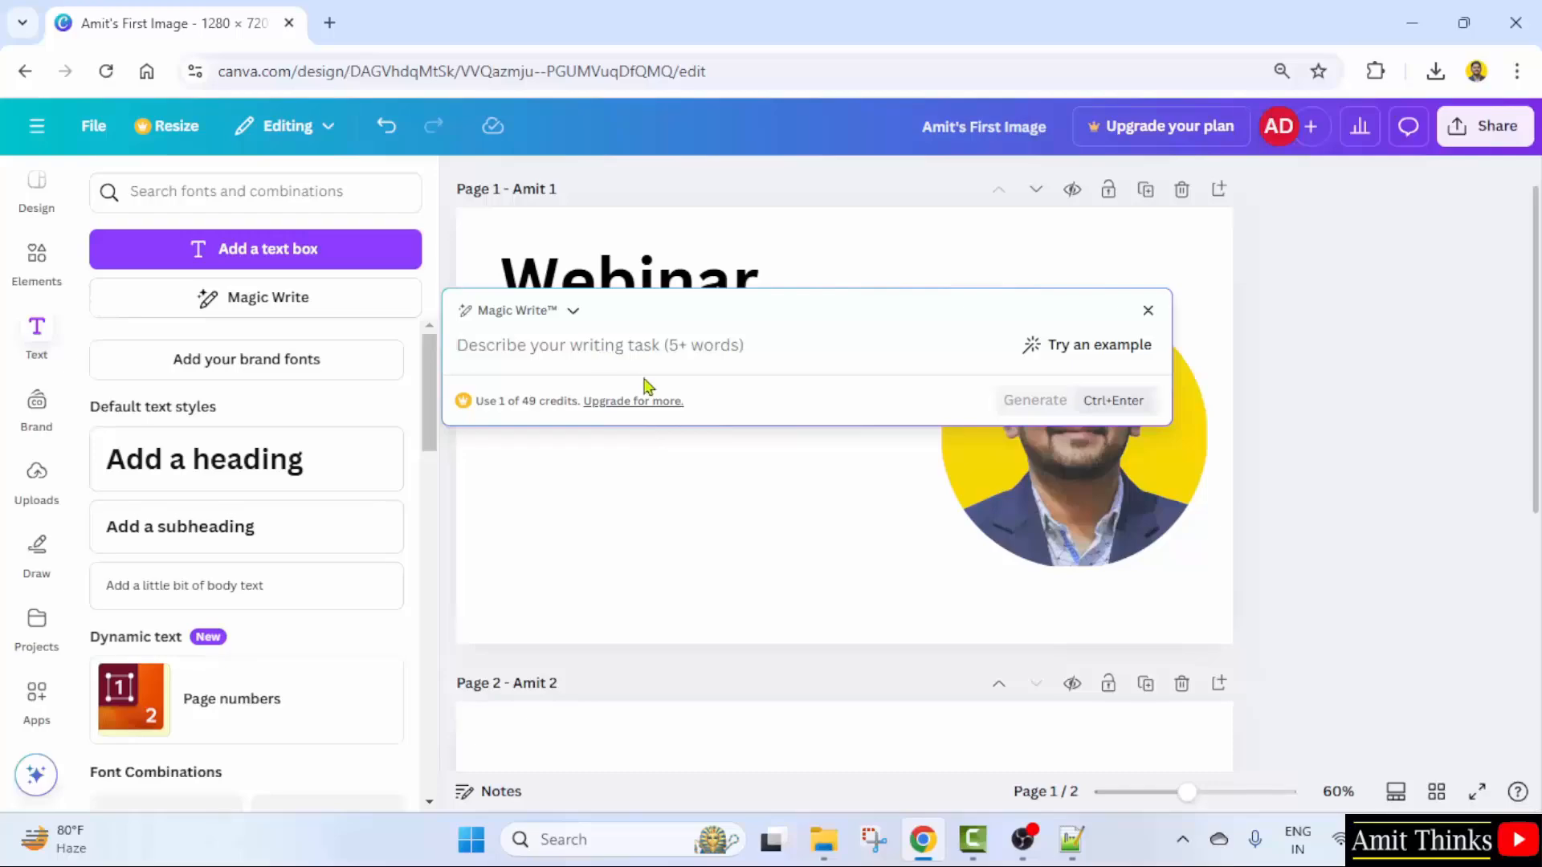
- Generate three Magic Write points explaining Generative AI concepts
text(G)
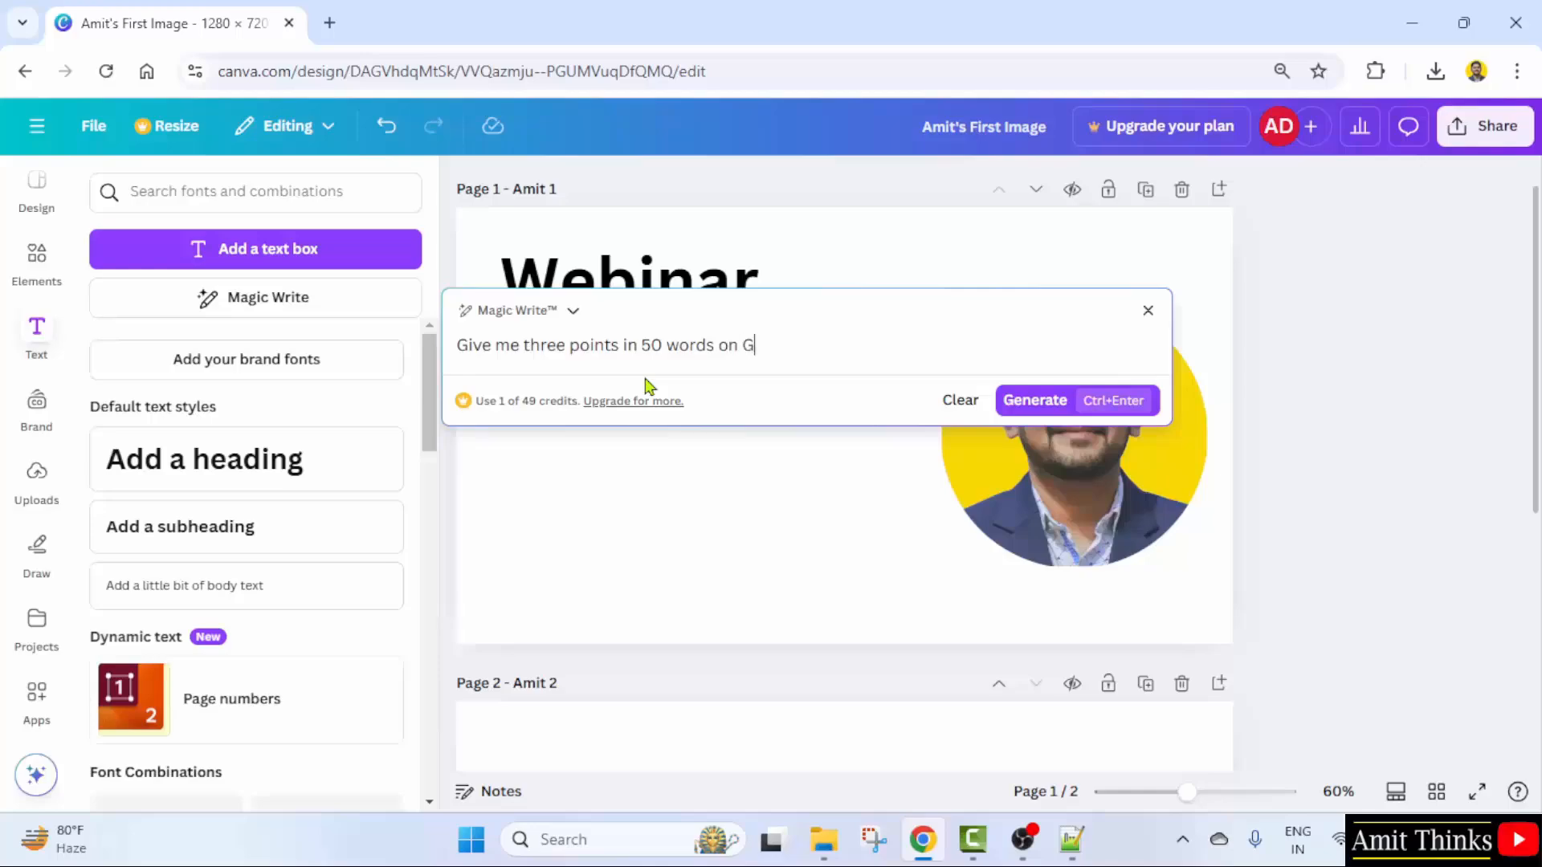
text(enerative AI concepts.)
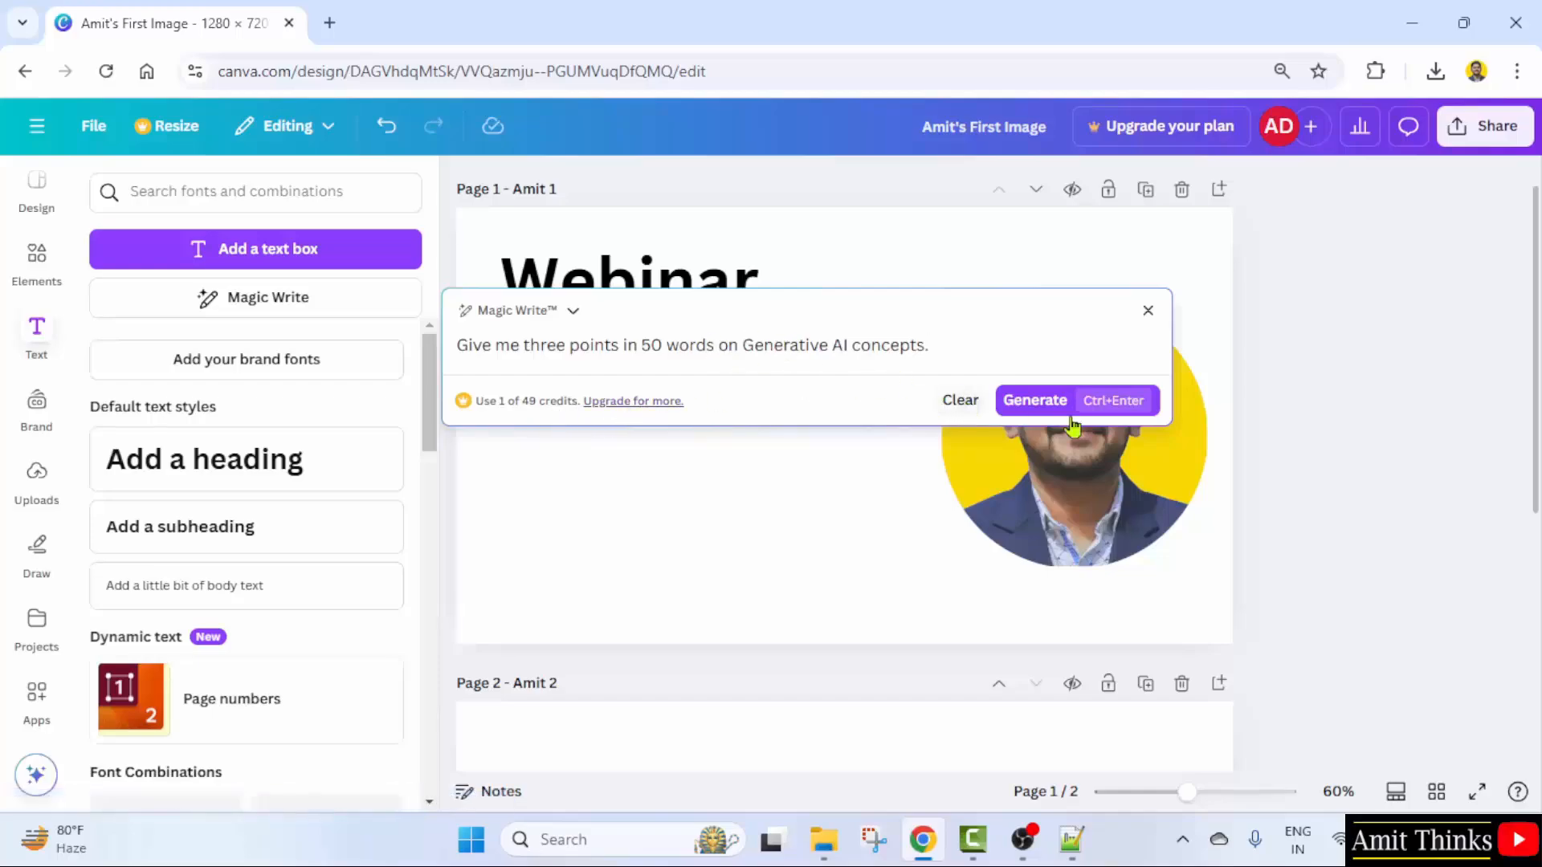
click(1033, 403)
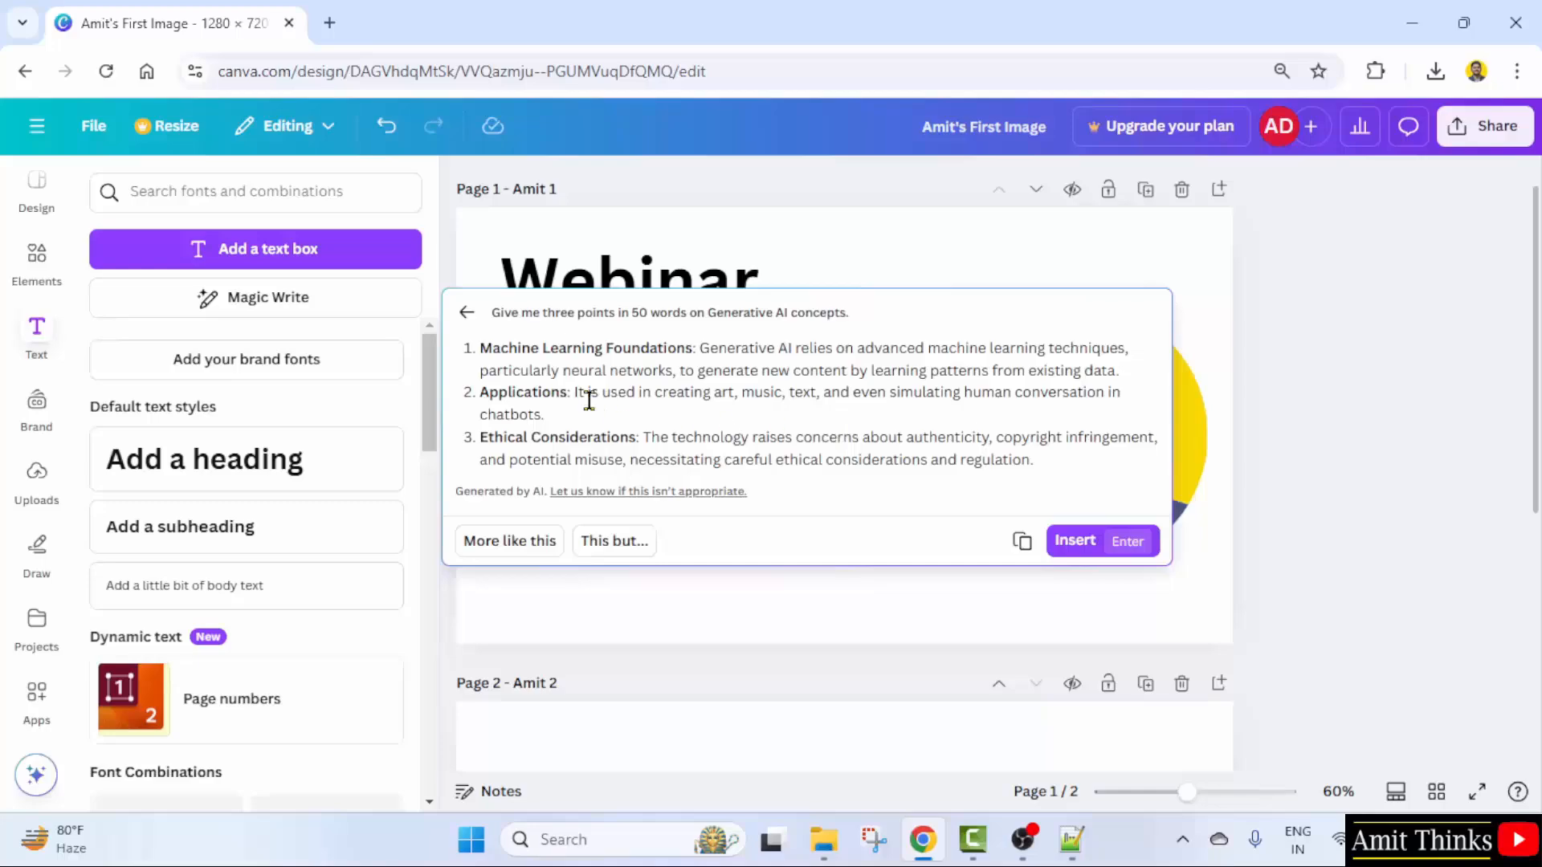
- Copy the Applications point's sentence, then dismiss the Magic Write result
drag(574, 393, 739, 416)
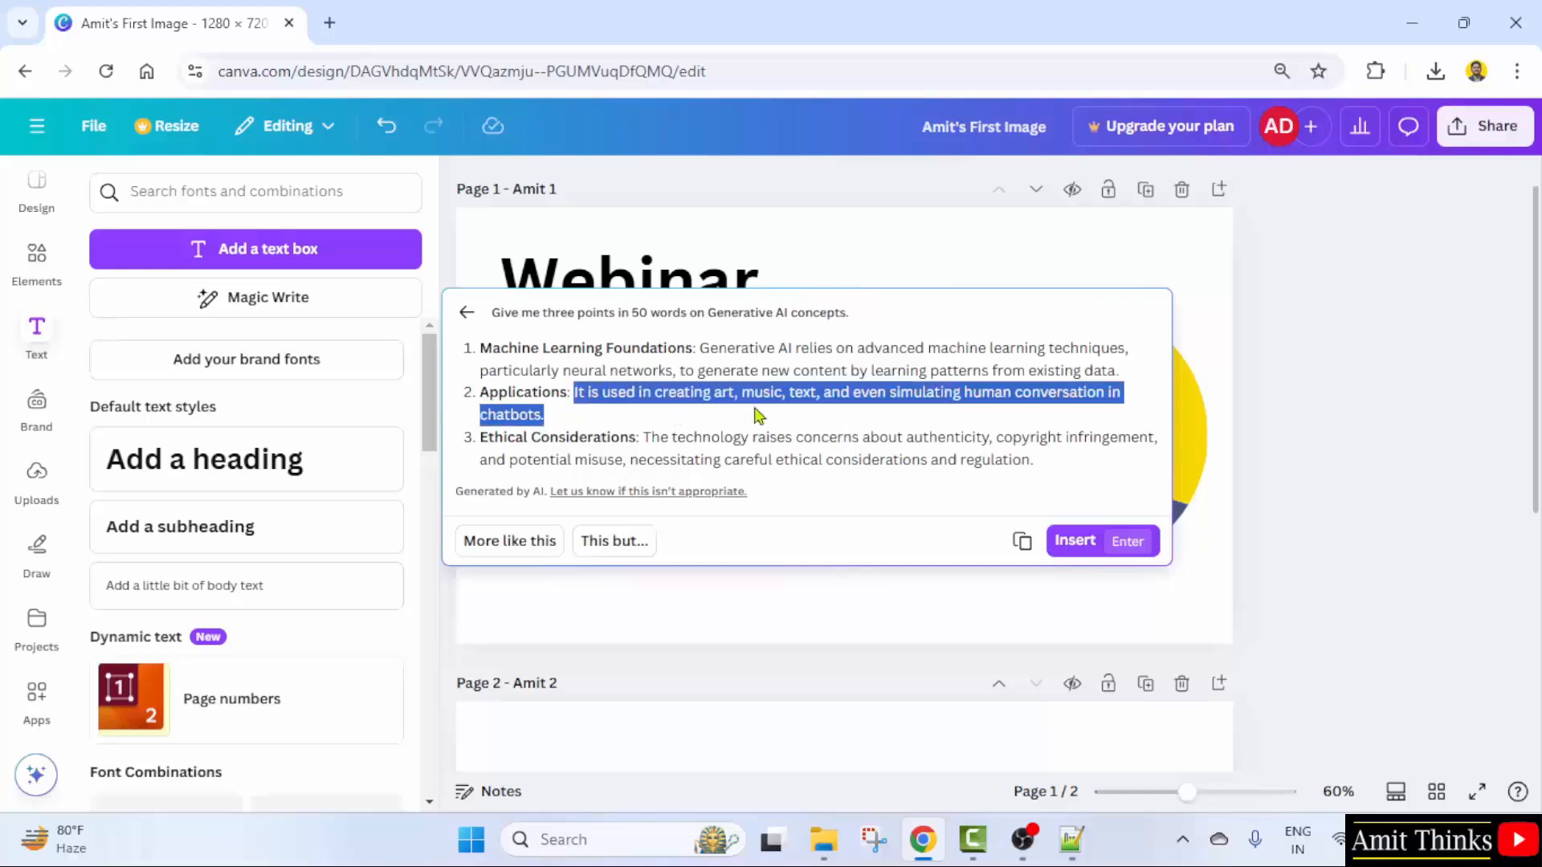
right_click(754, 402)
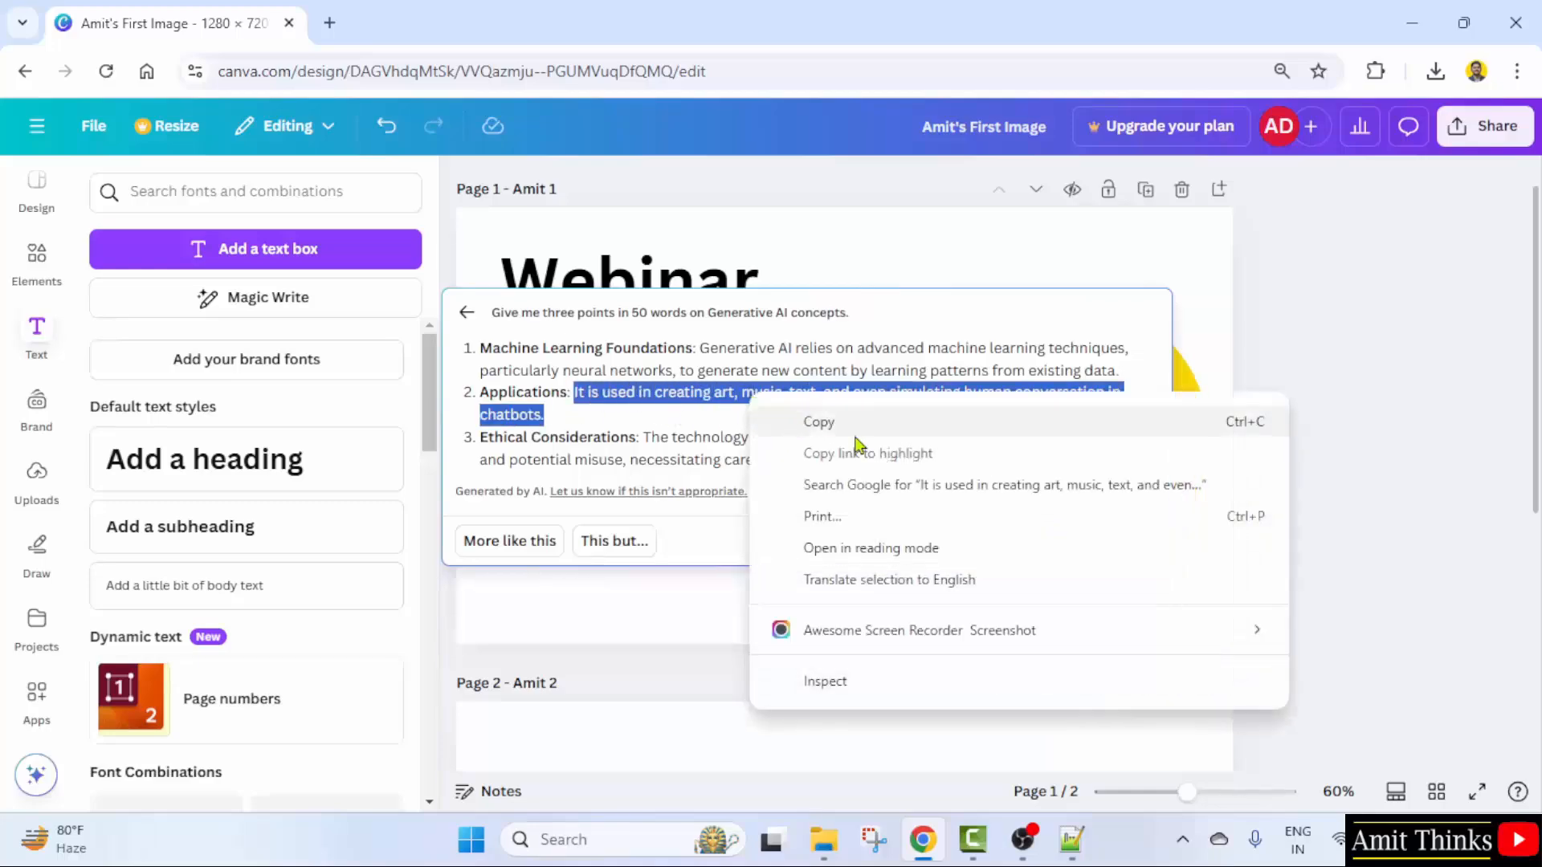
click(823, 425)
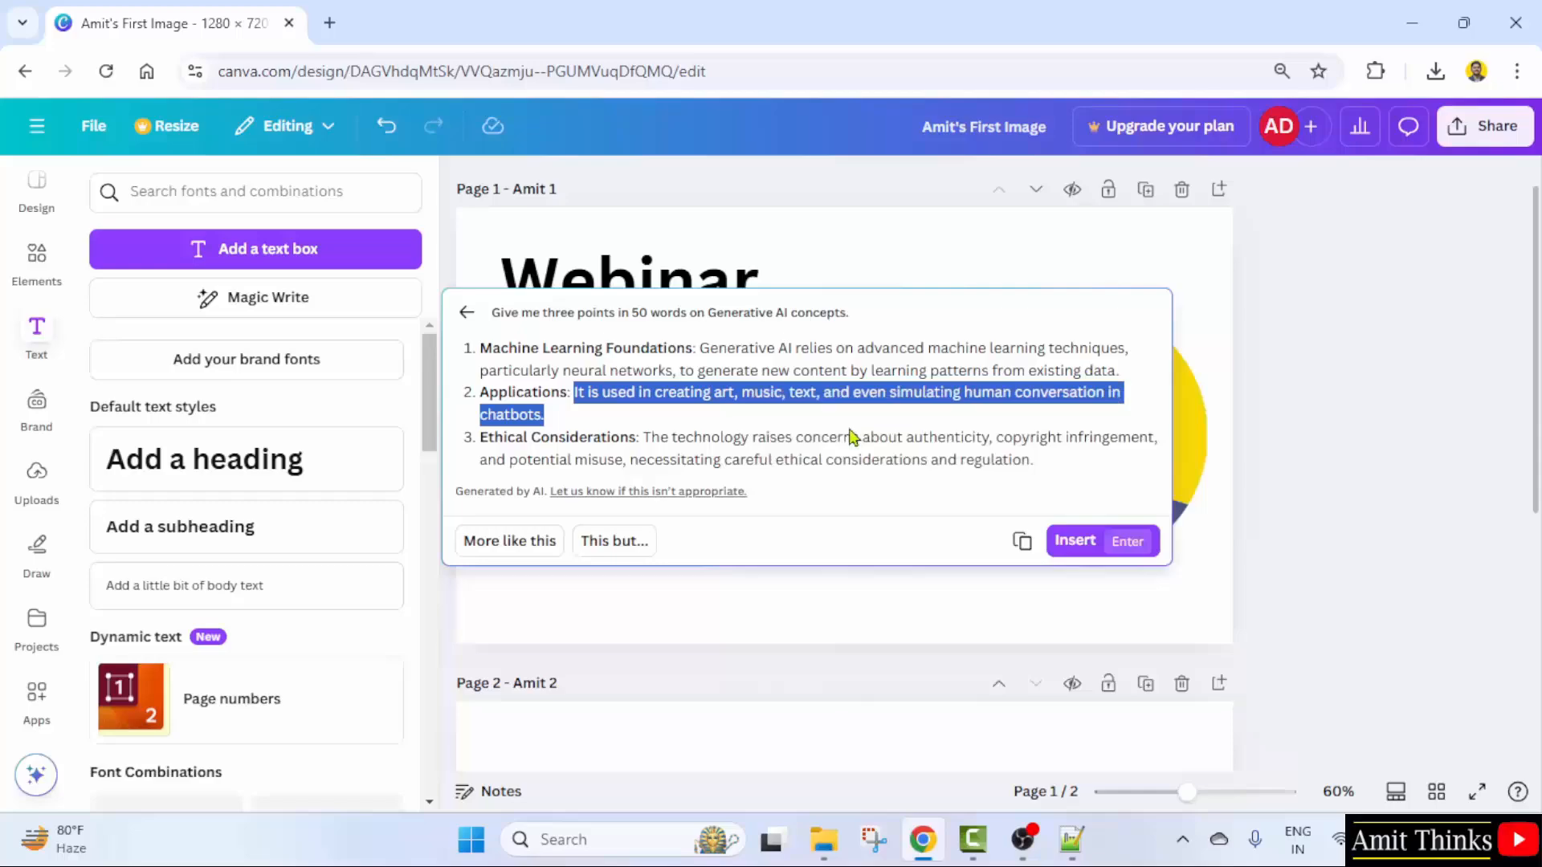
right_click(782, 393)
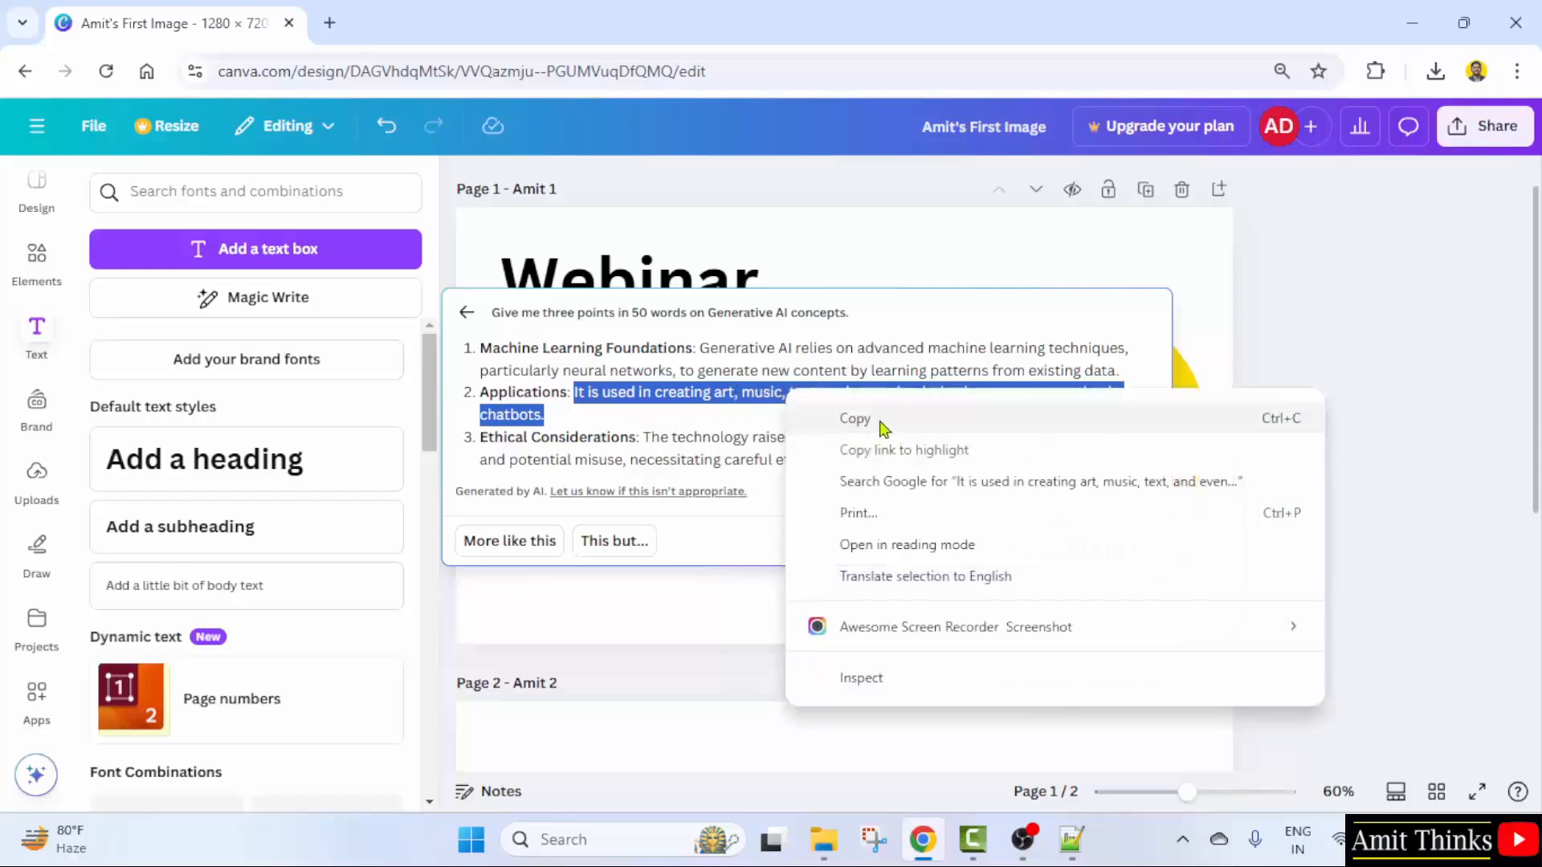
click(878, 422)
click(795, 429)
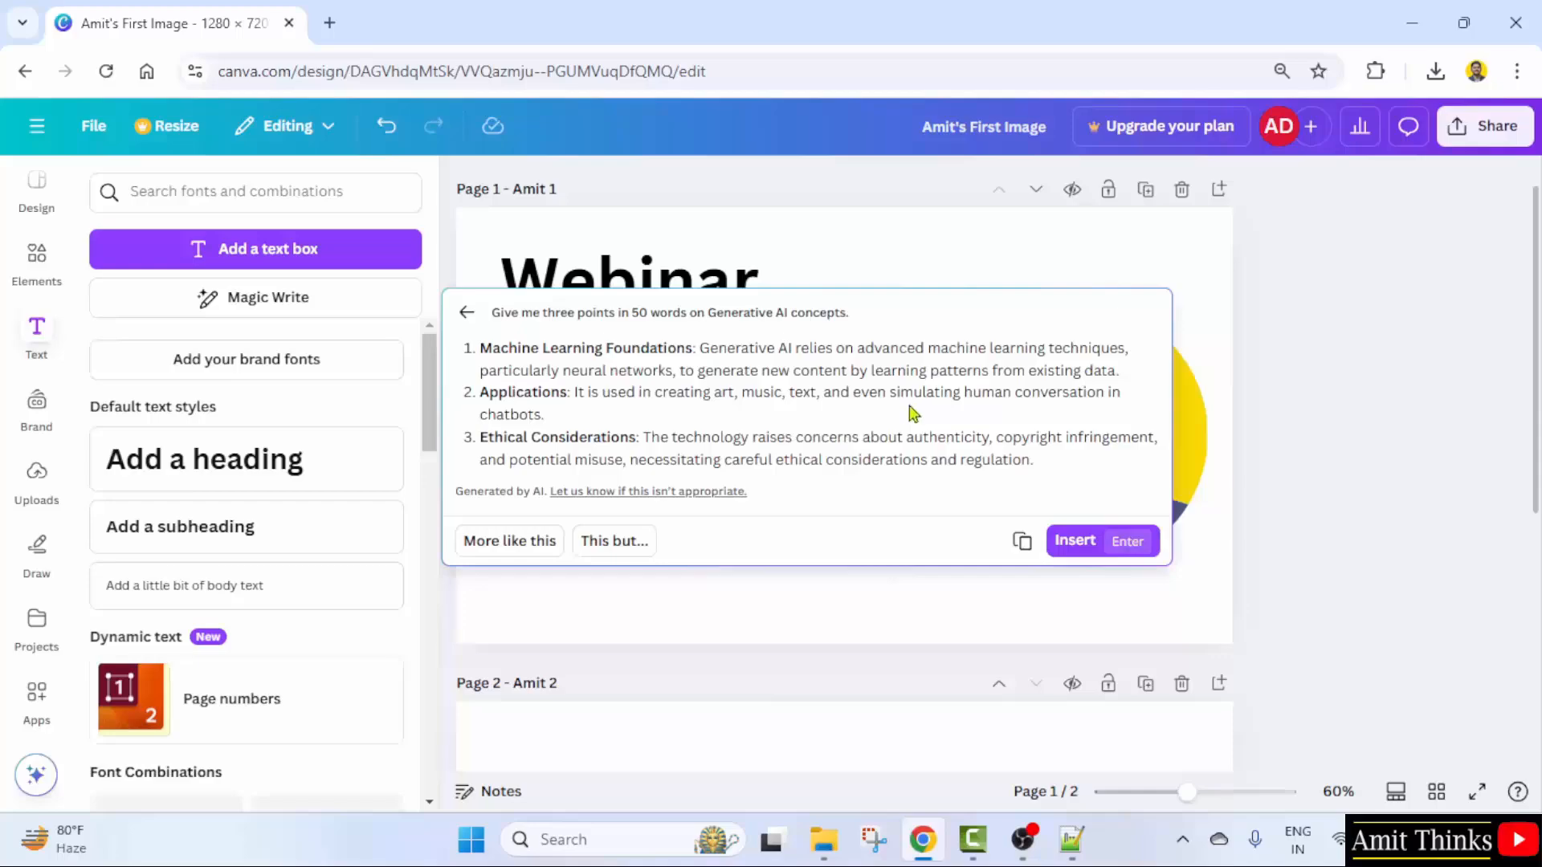
drag(722, 370, 810, 372)
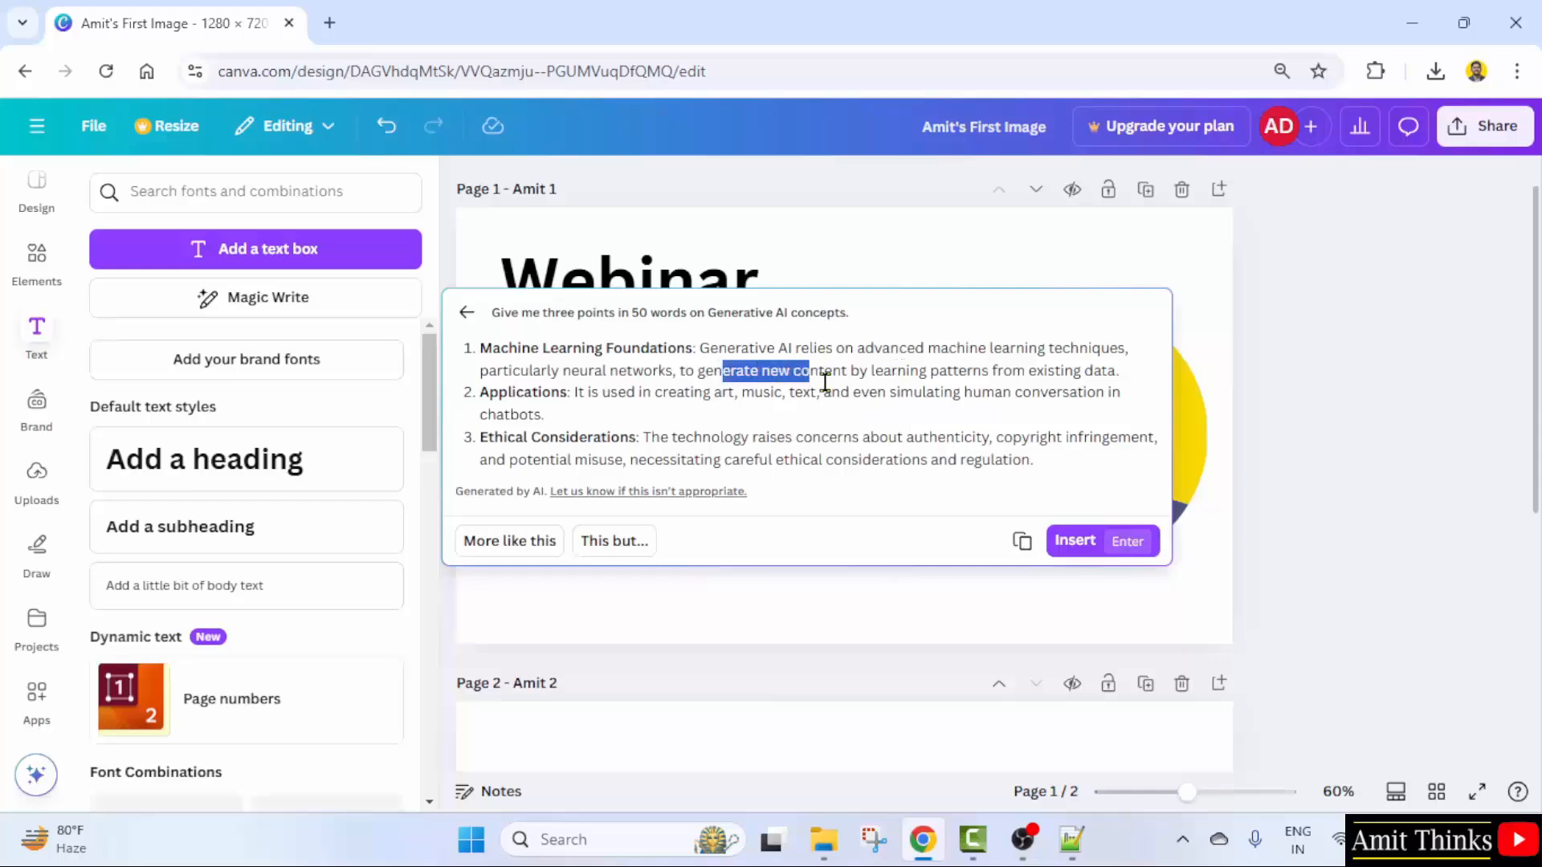
click(757, 430)
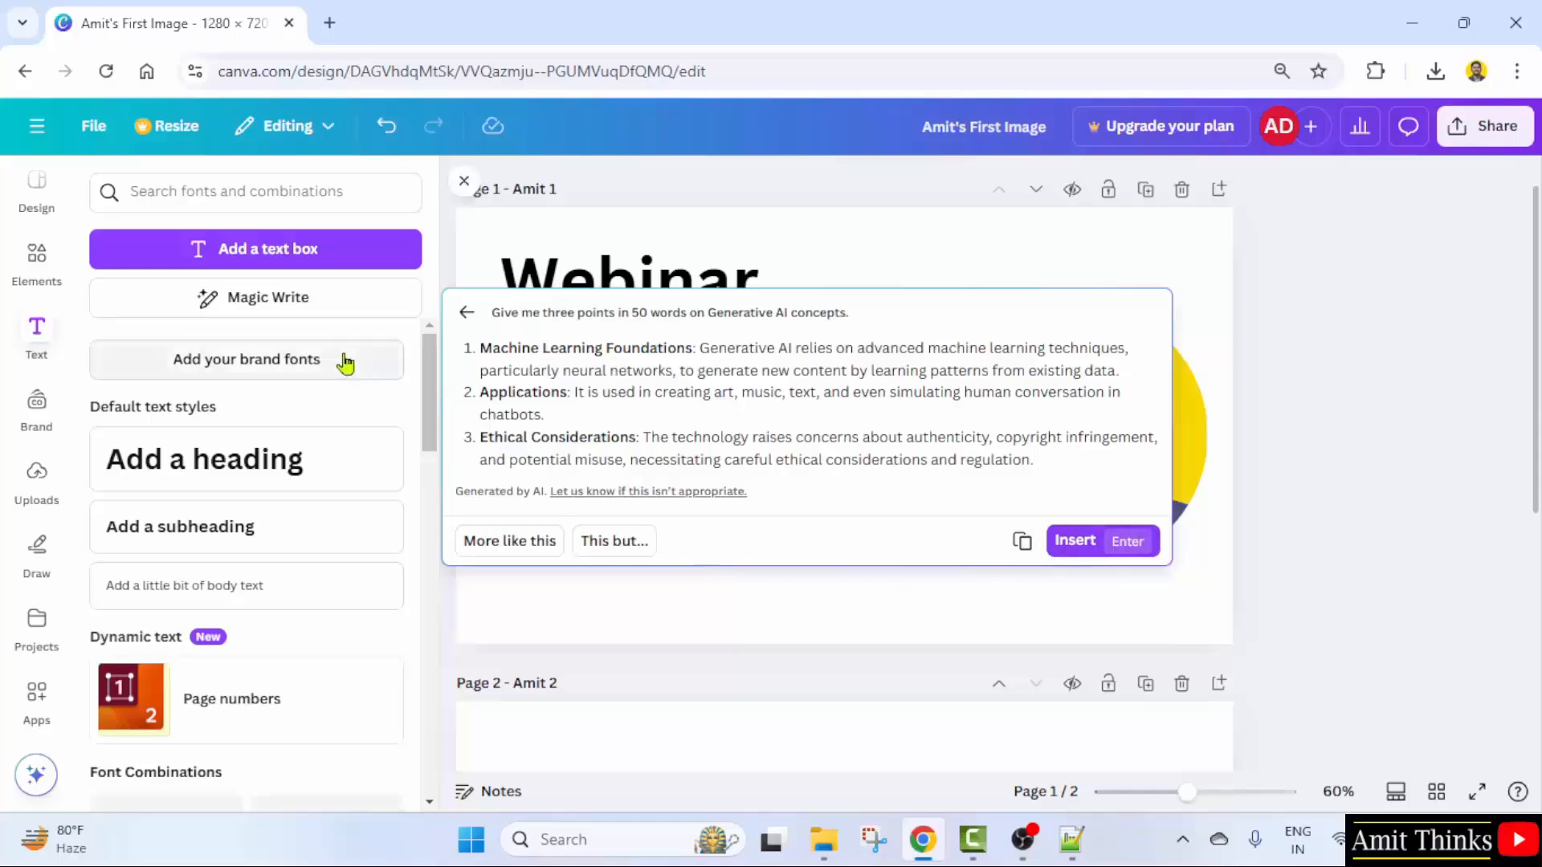
click(1347, 450)
- Correct 'LLms' to 'LLMs' in the Learn the basics body line
click(562, 483)
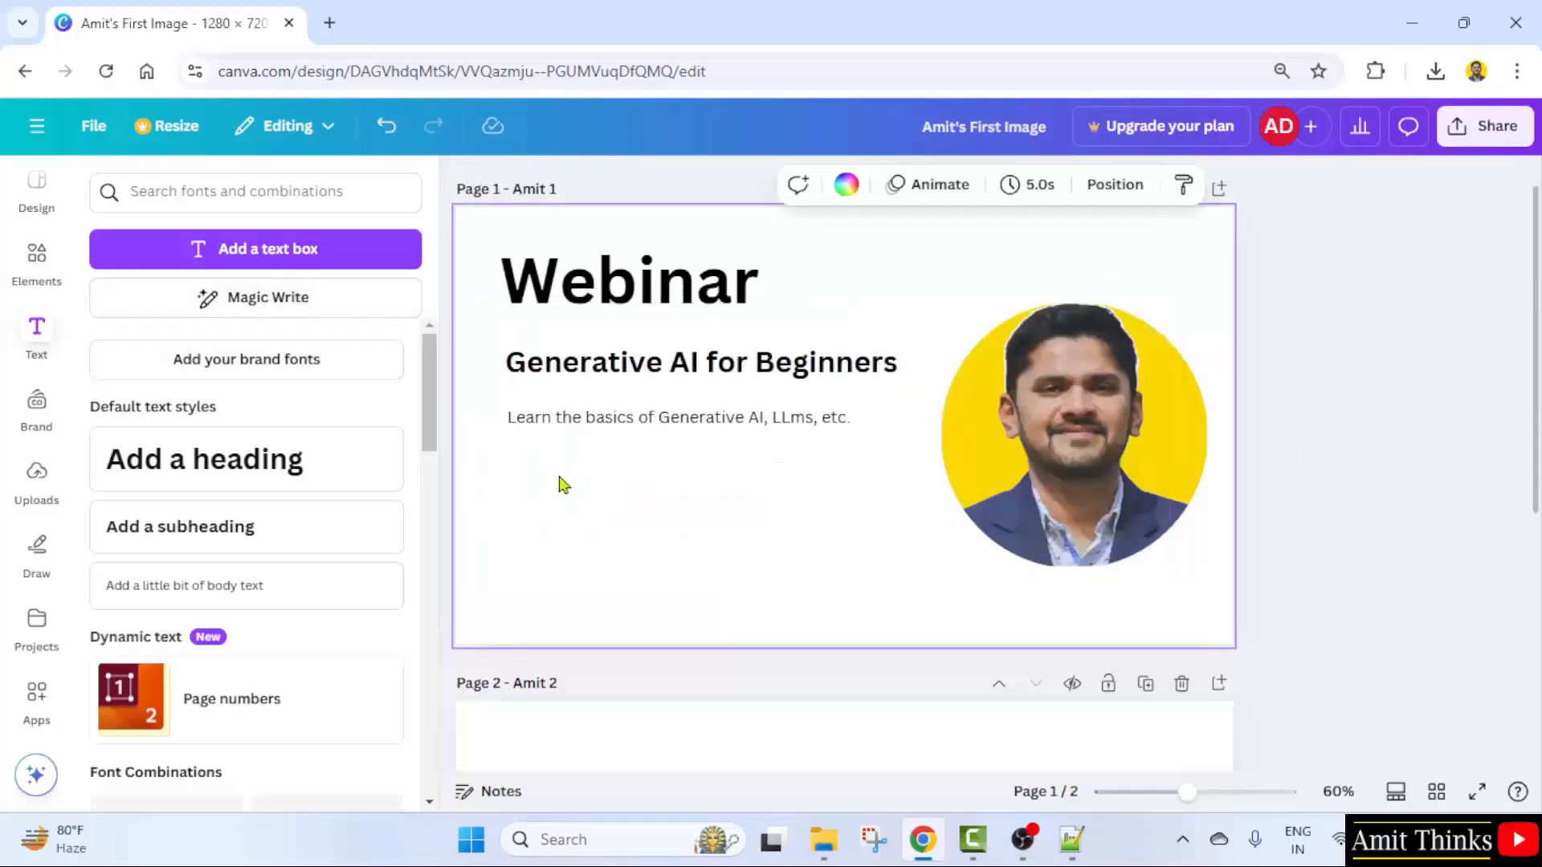
click(598, 418)
click(789, 418)
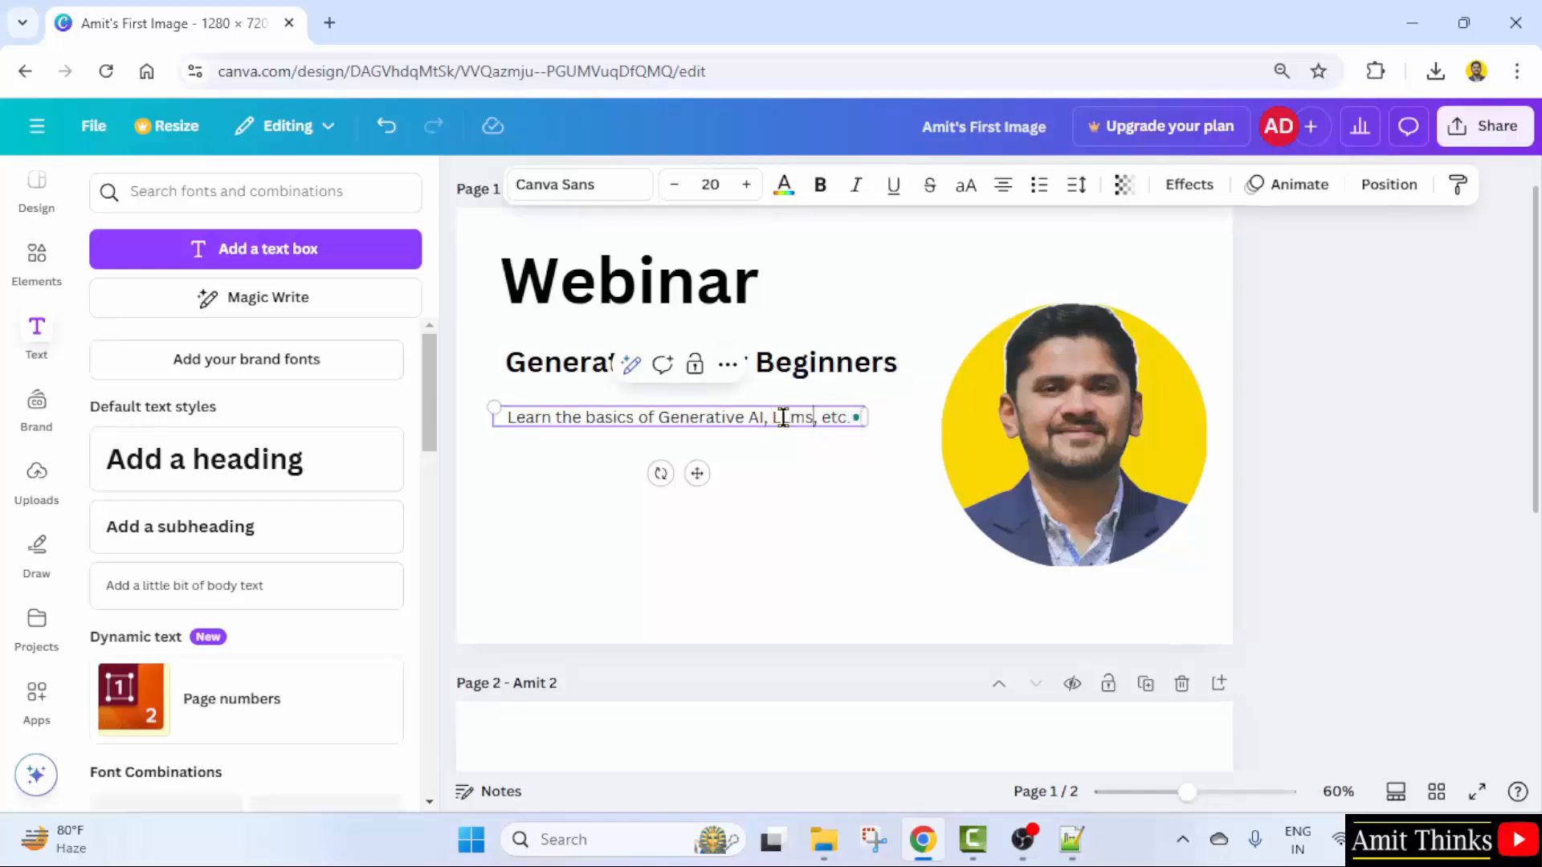
key(BackSpace)
text(M)
- Paste the copied Applications sentence onto the page, allowing clipboard access
right_click(853, 424)
click(867, 399)
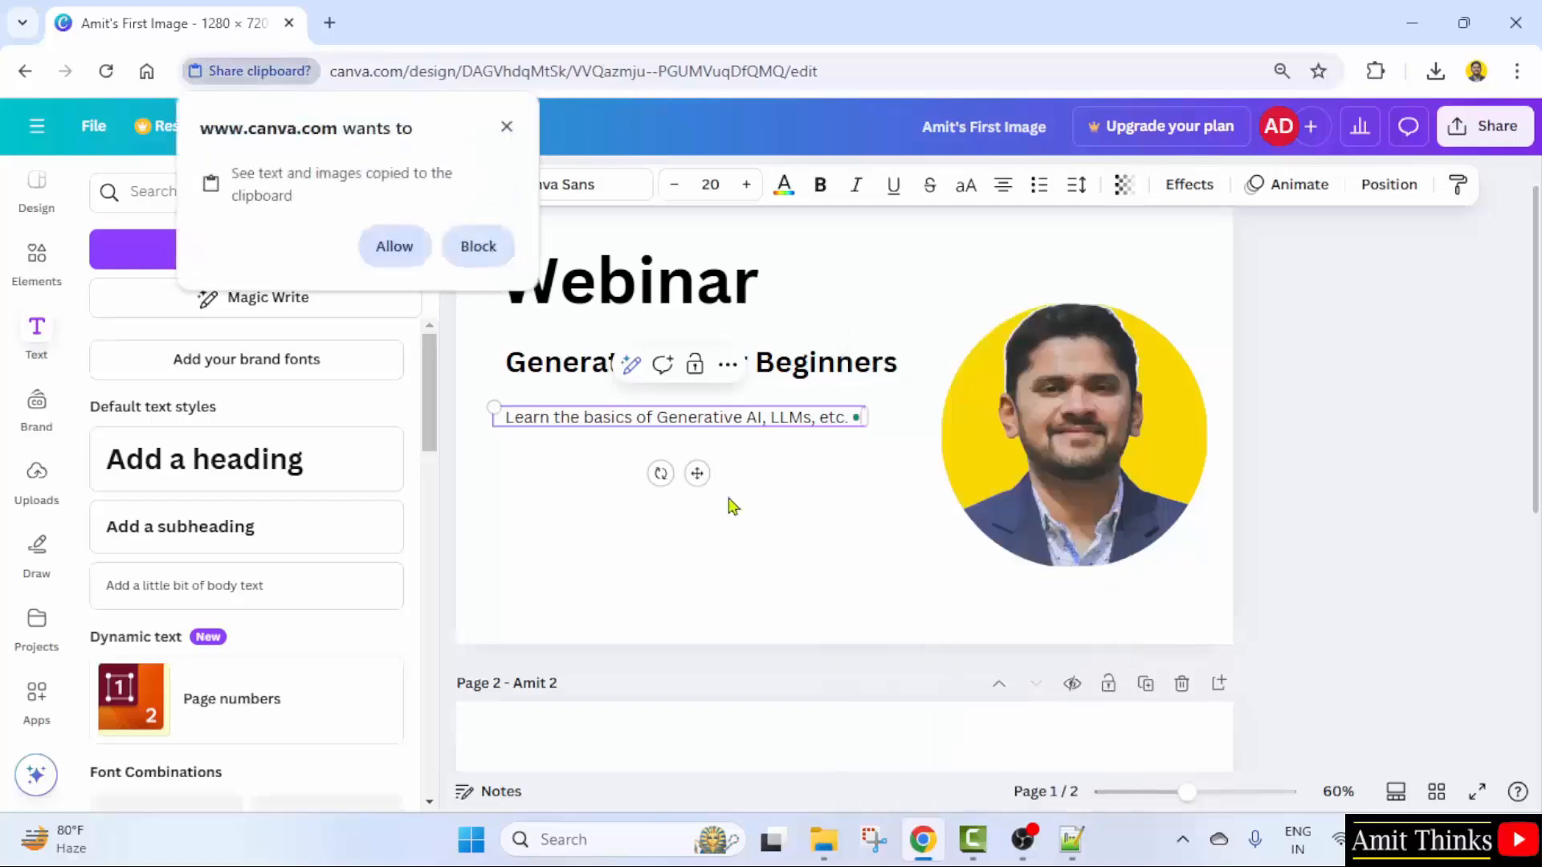
click(393, 256)
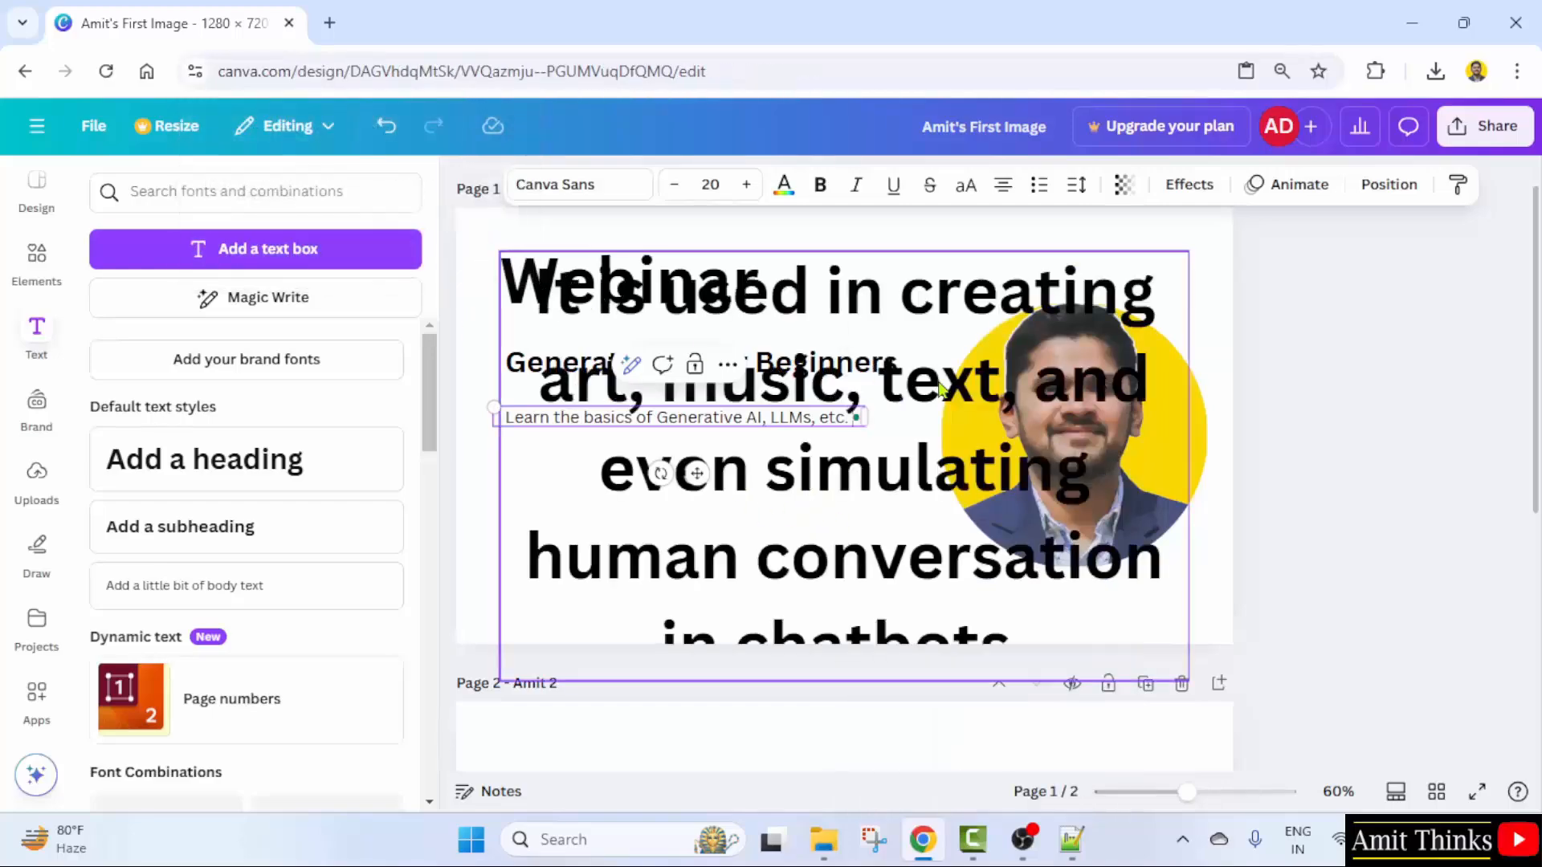
- Shrink the pasted sentence to size 12 and move it below the first body line
click(936, 484)
key(t)
key(ctrl+z)
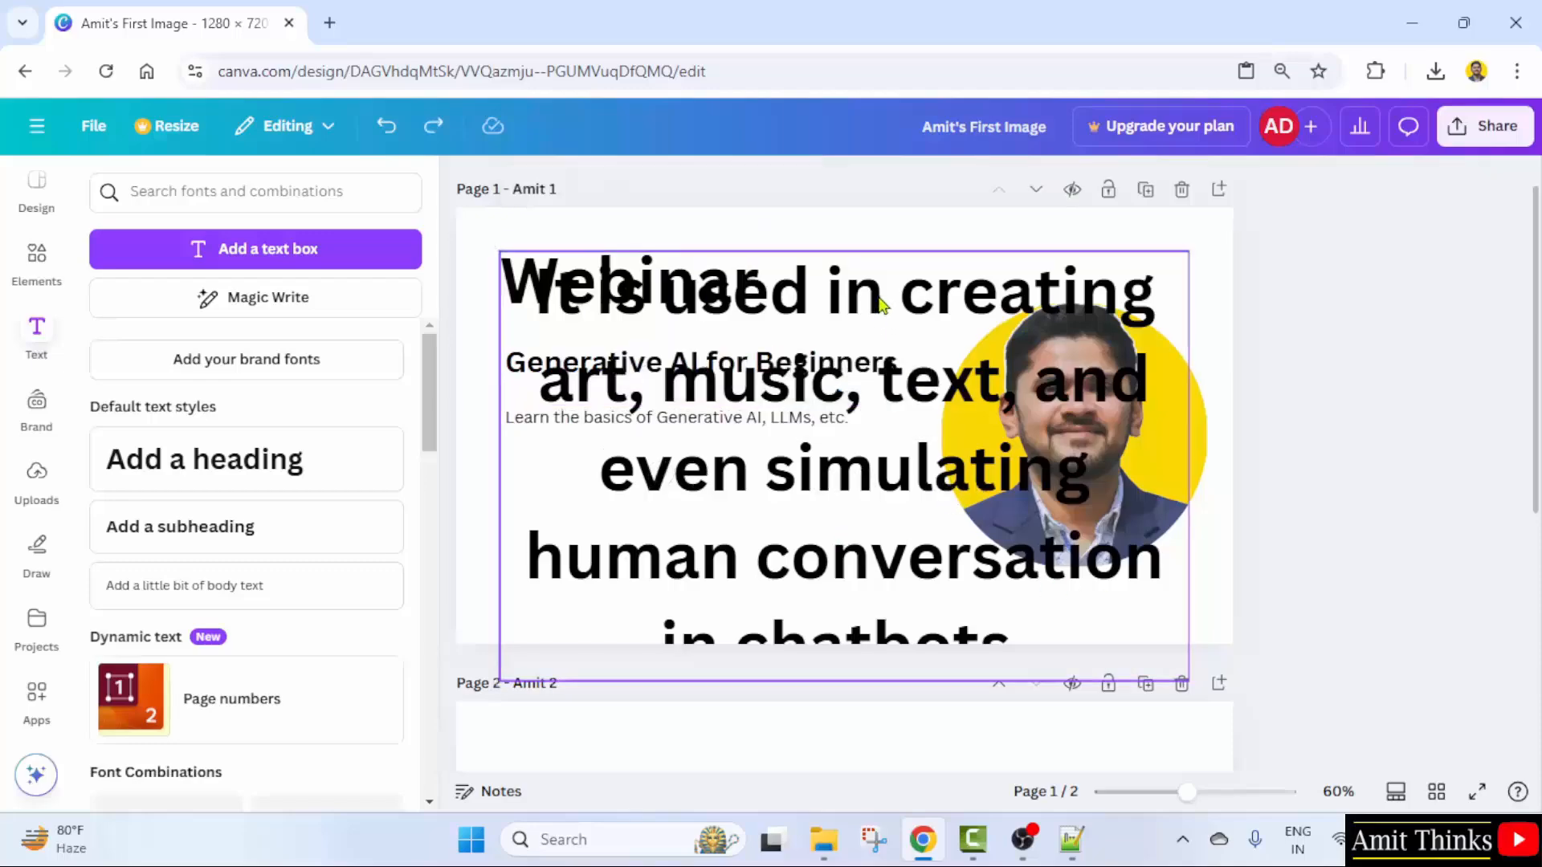
click(710, 184)
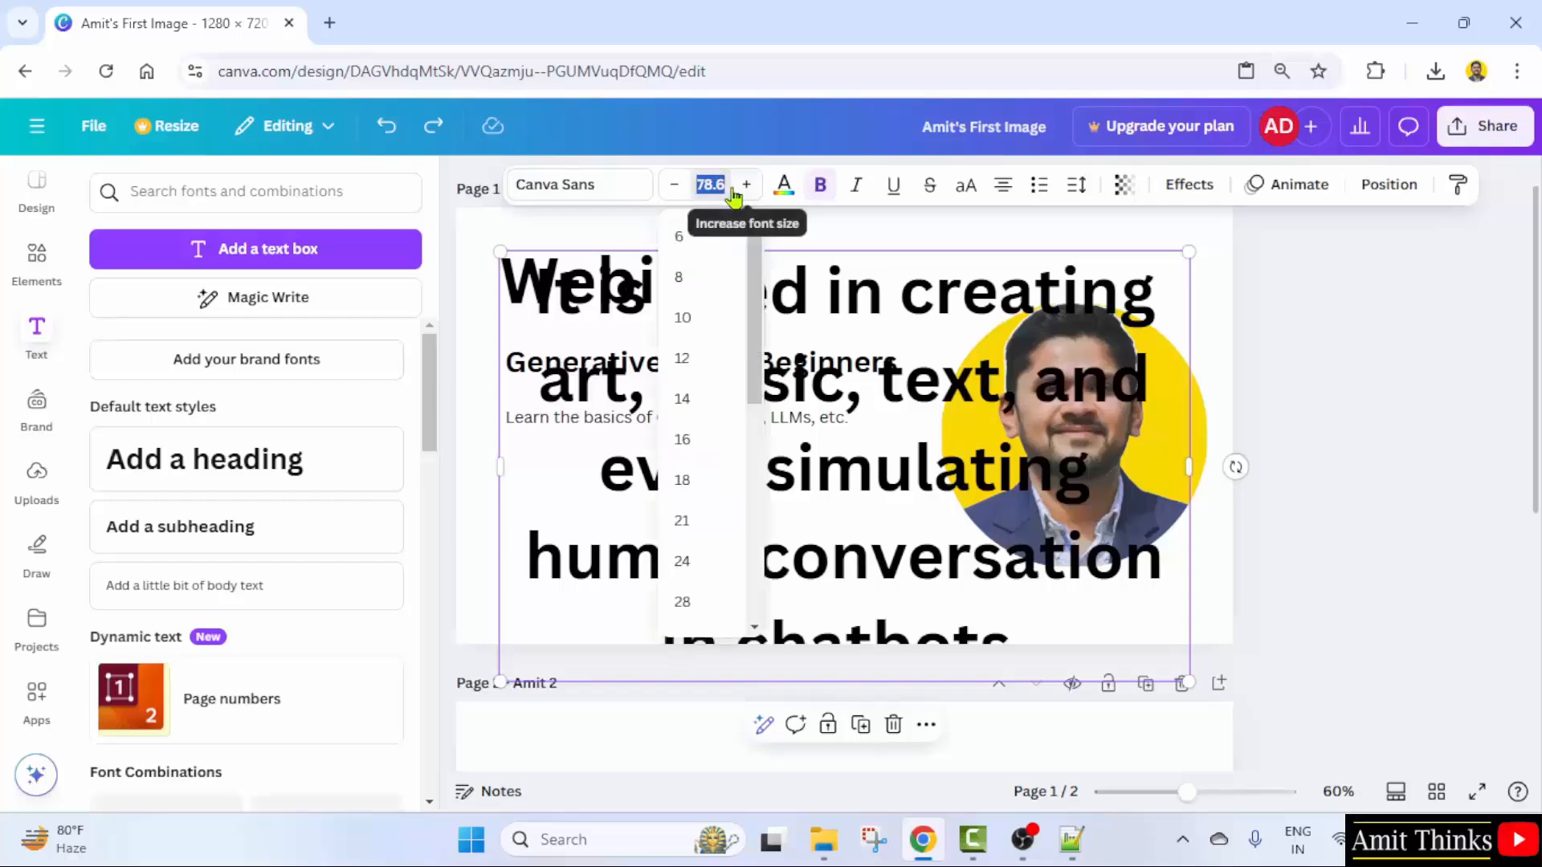
click(695, 361)
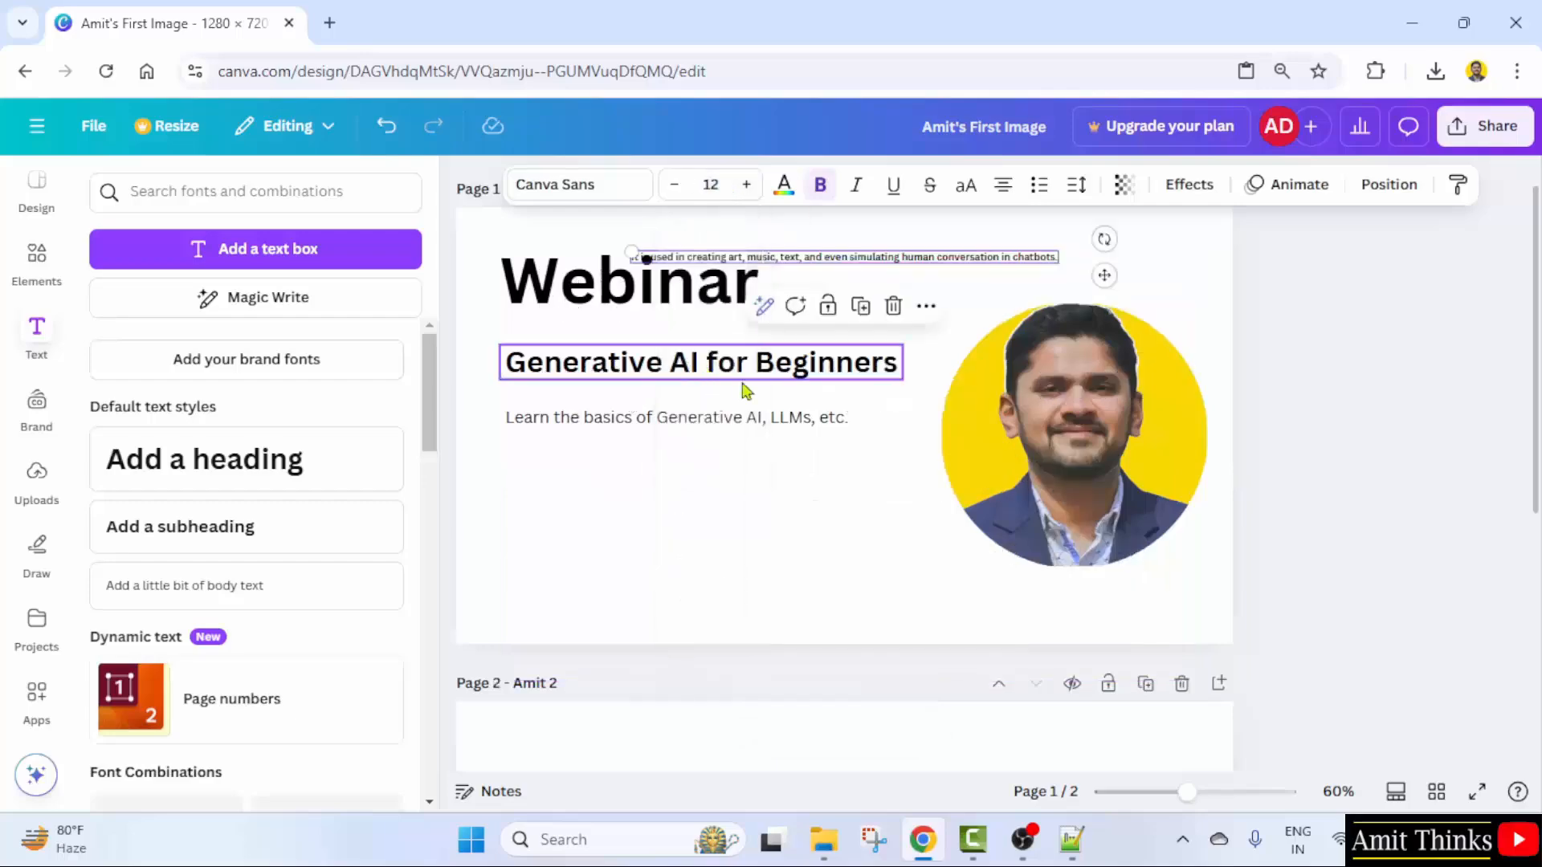
drag(880, 261, 756, 441)
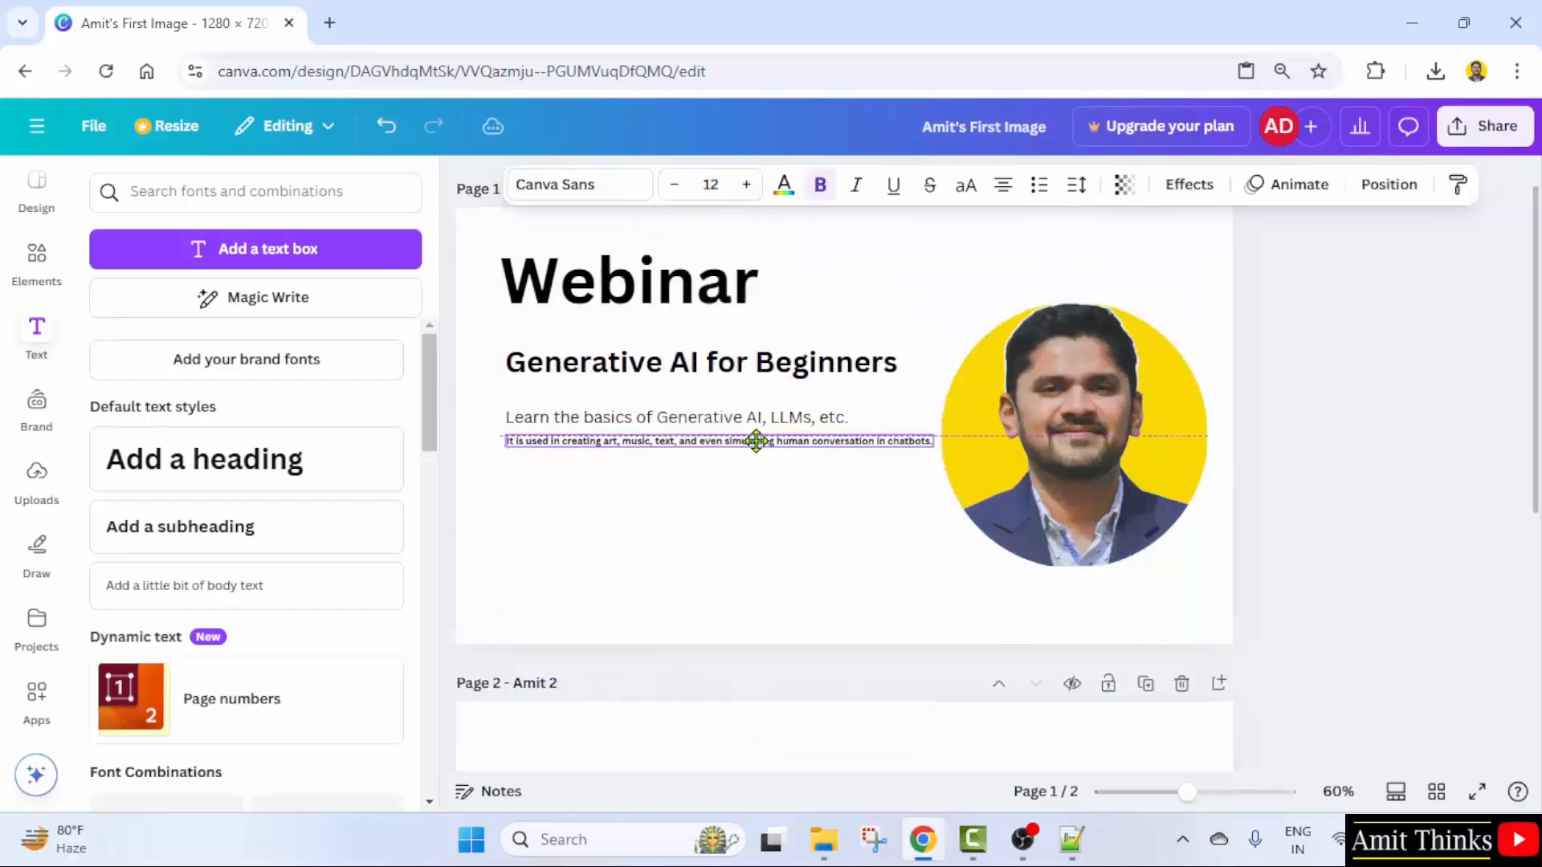
double_click(783, 441)
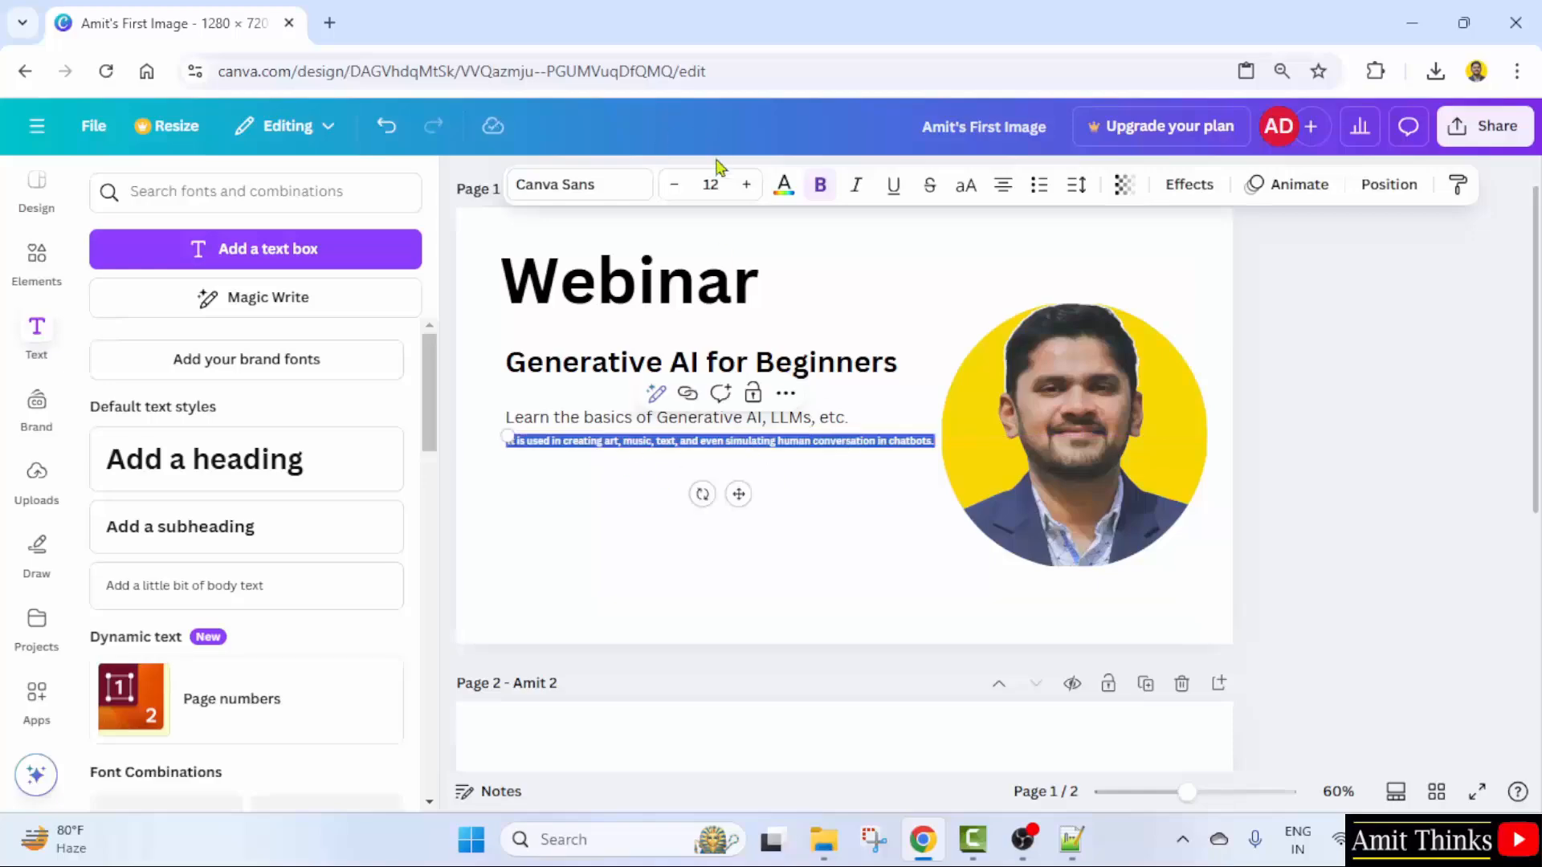
- Match the sentence to the first body line at font size 20
click(711, 185)
click(604, 420)
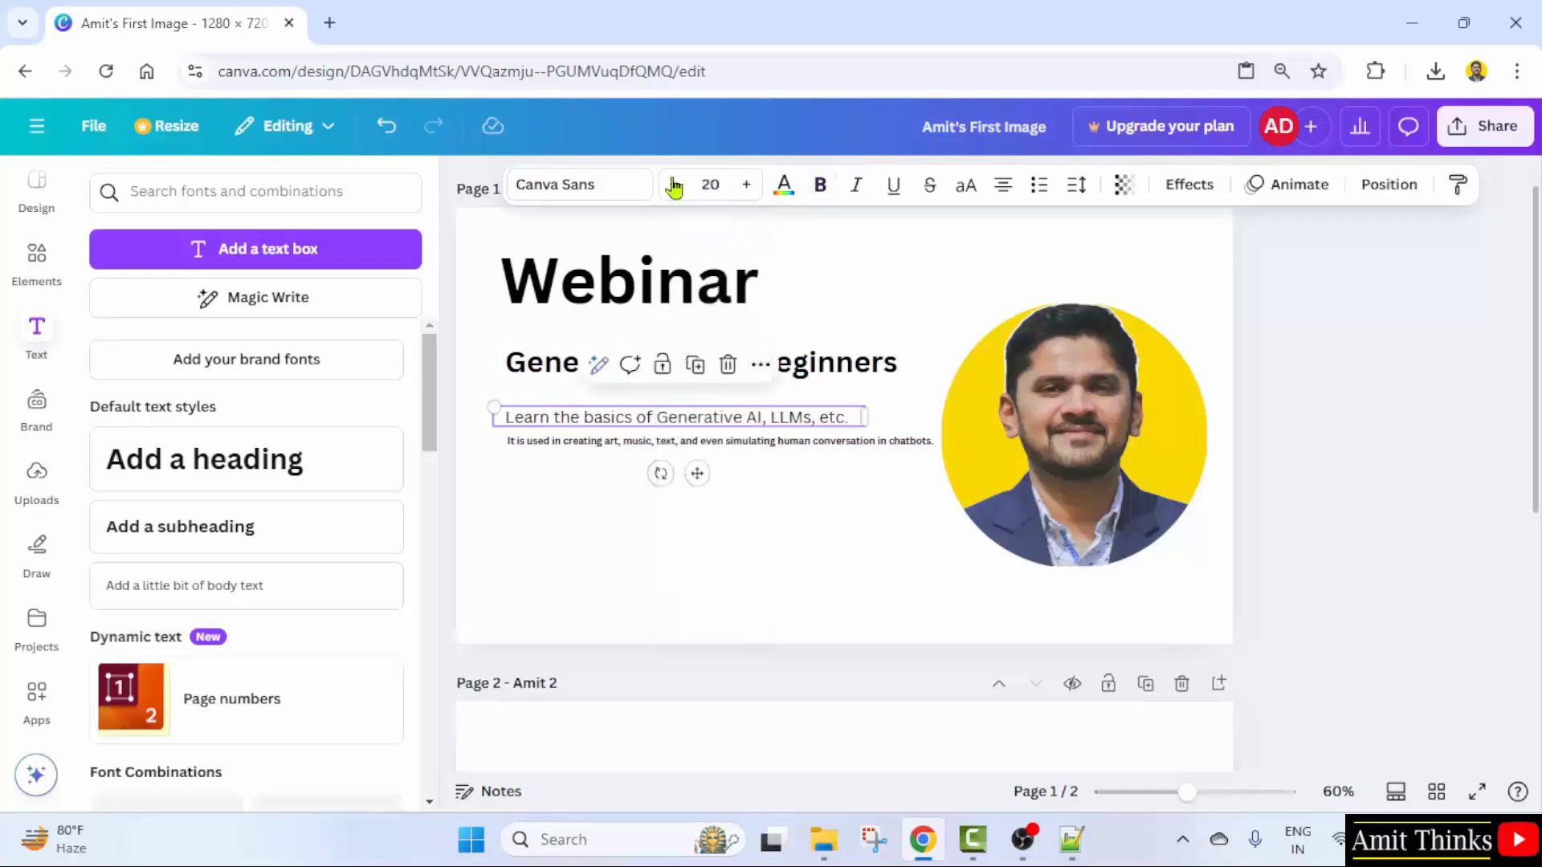
click(652, 441)
click(711, 184)
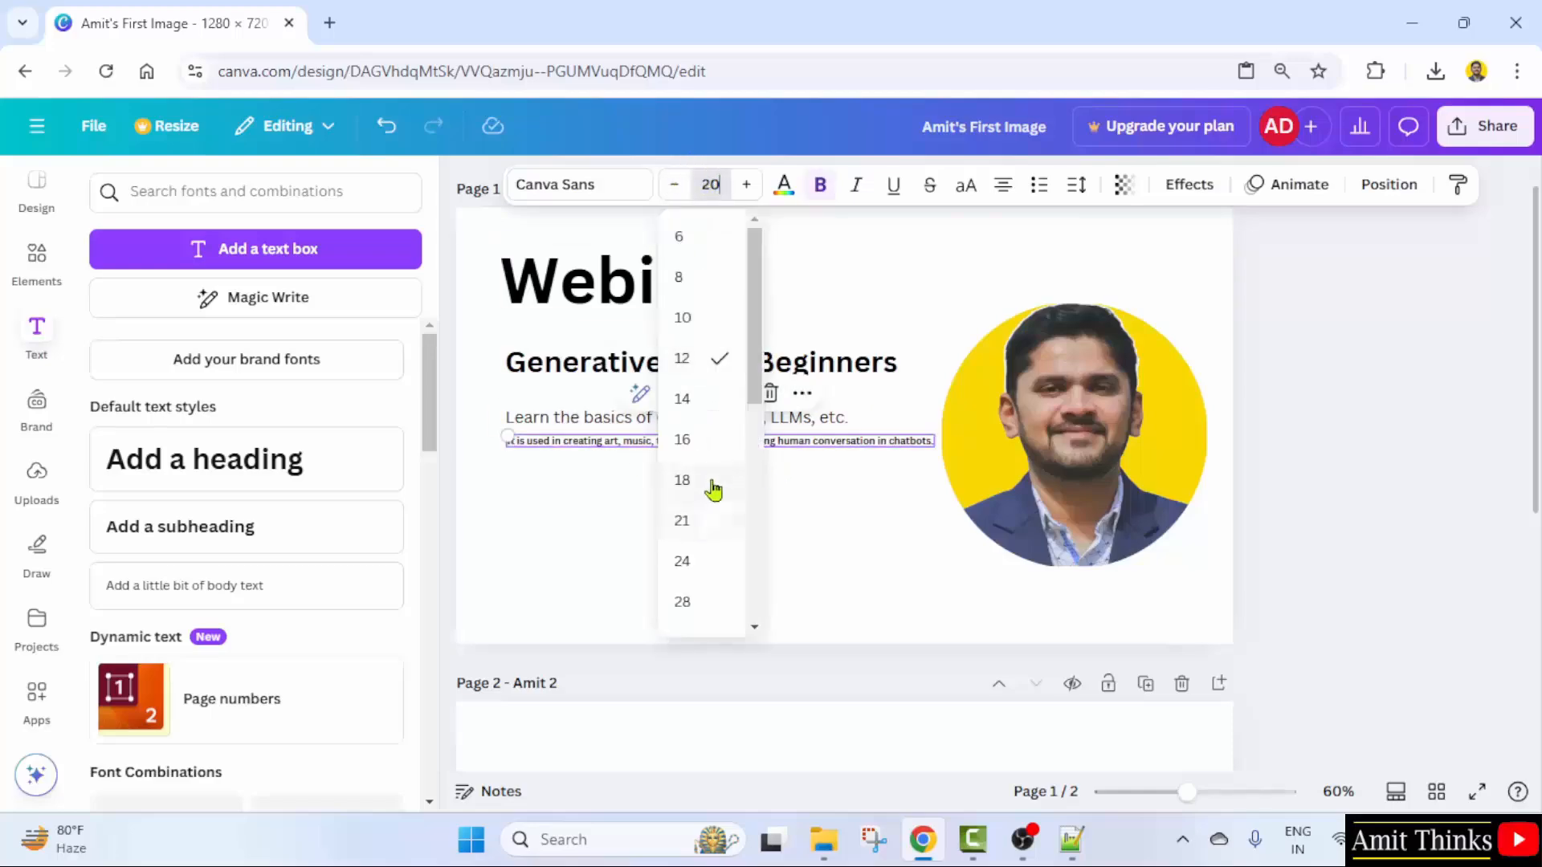
key(Return)
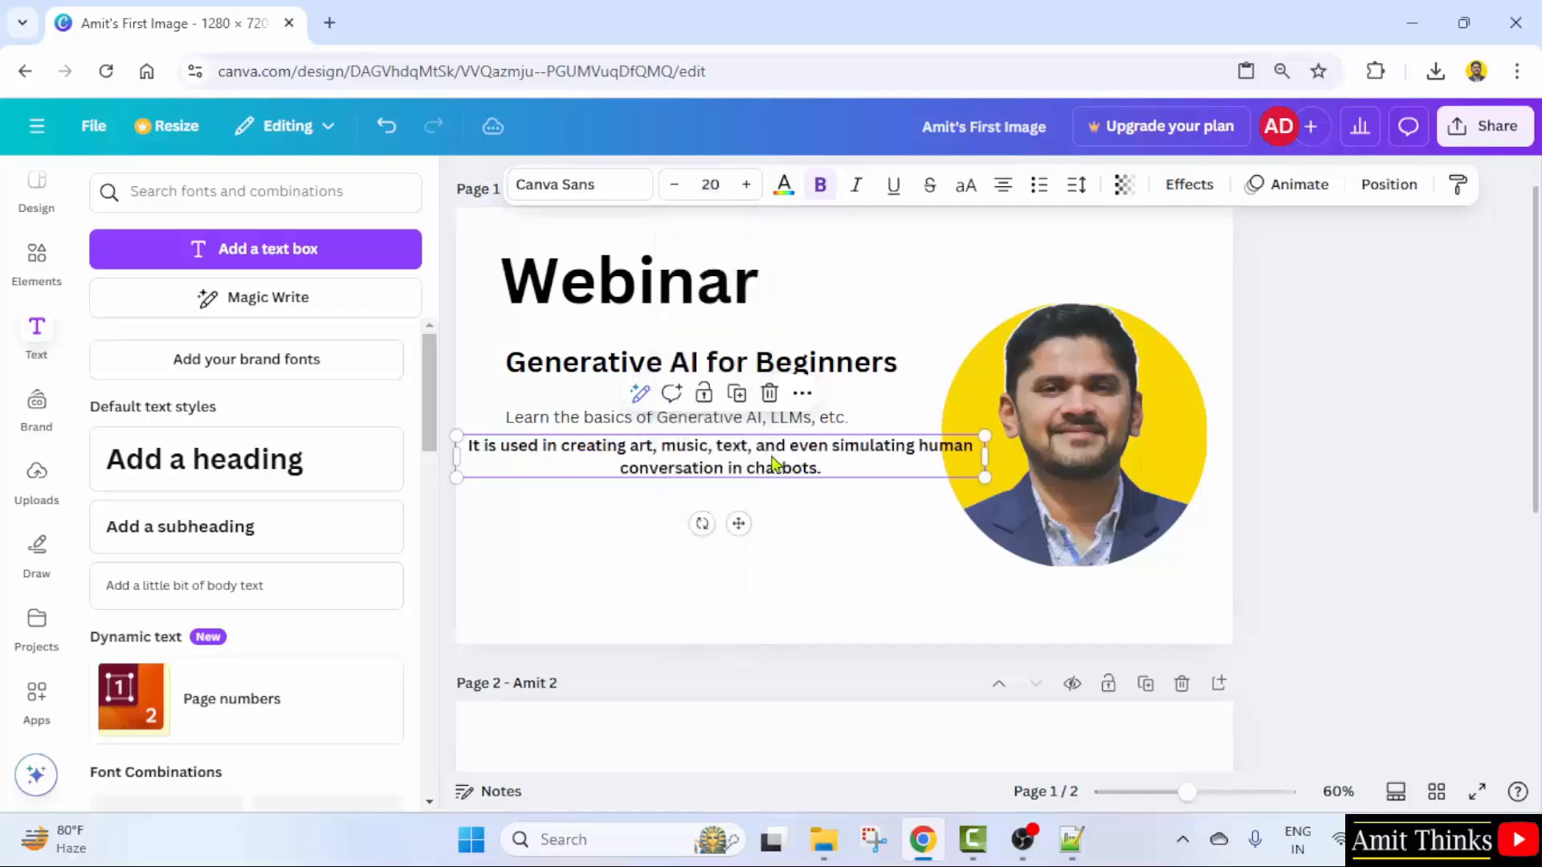
- Make the sentence regular weight instead of bold and left-align it
double_click(776, 461)
click(907, 536)
click(858, 455)
click(820, 186)
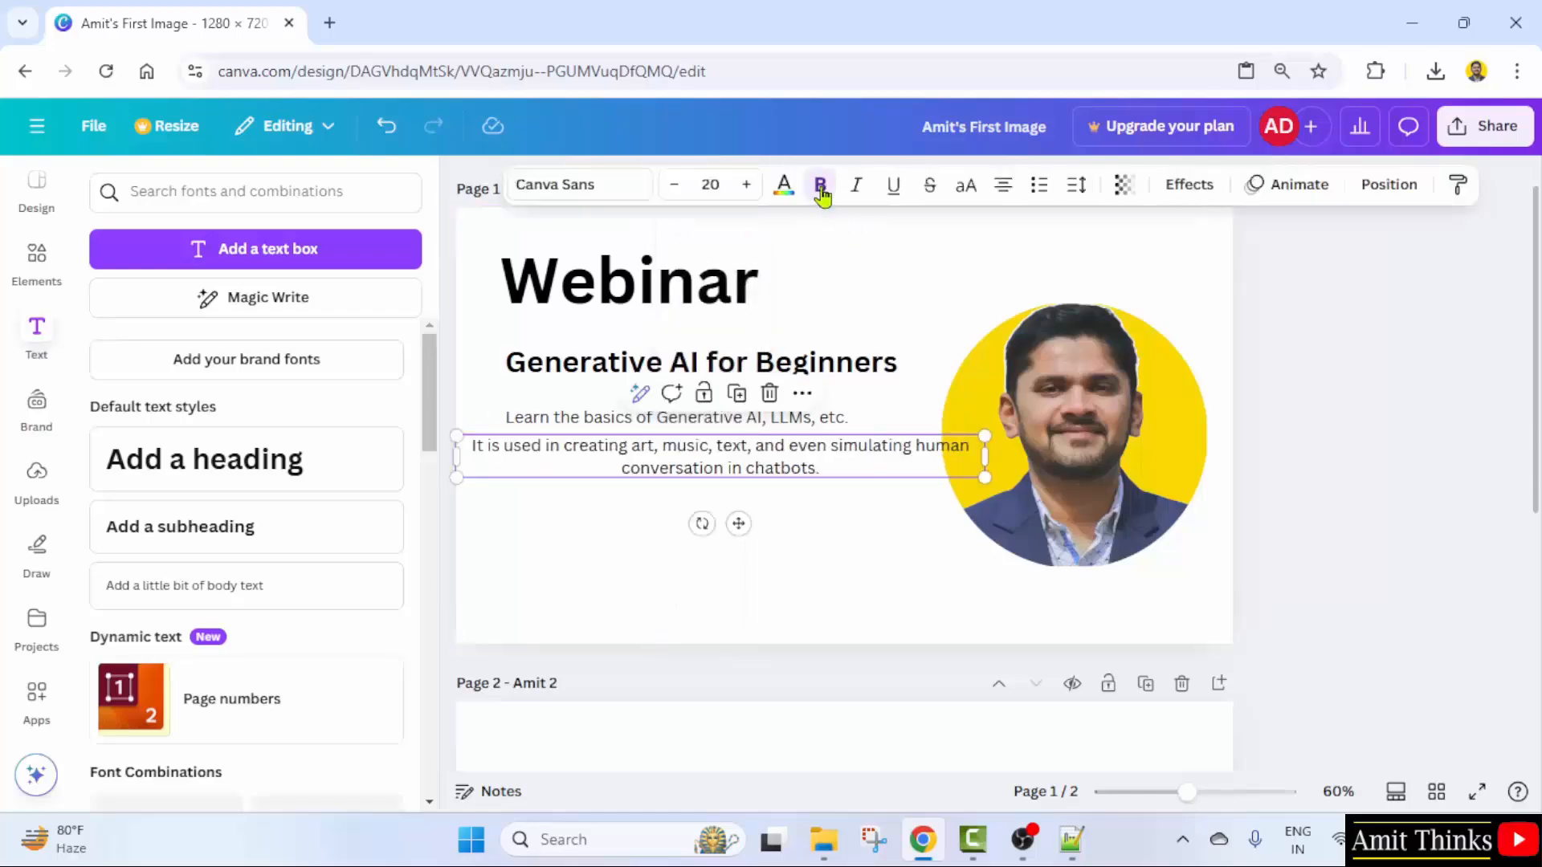
double_click(749, 460)
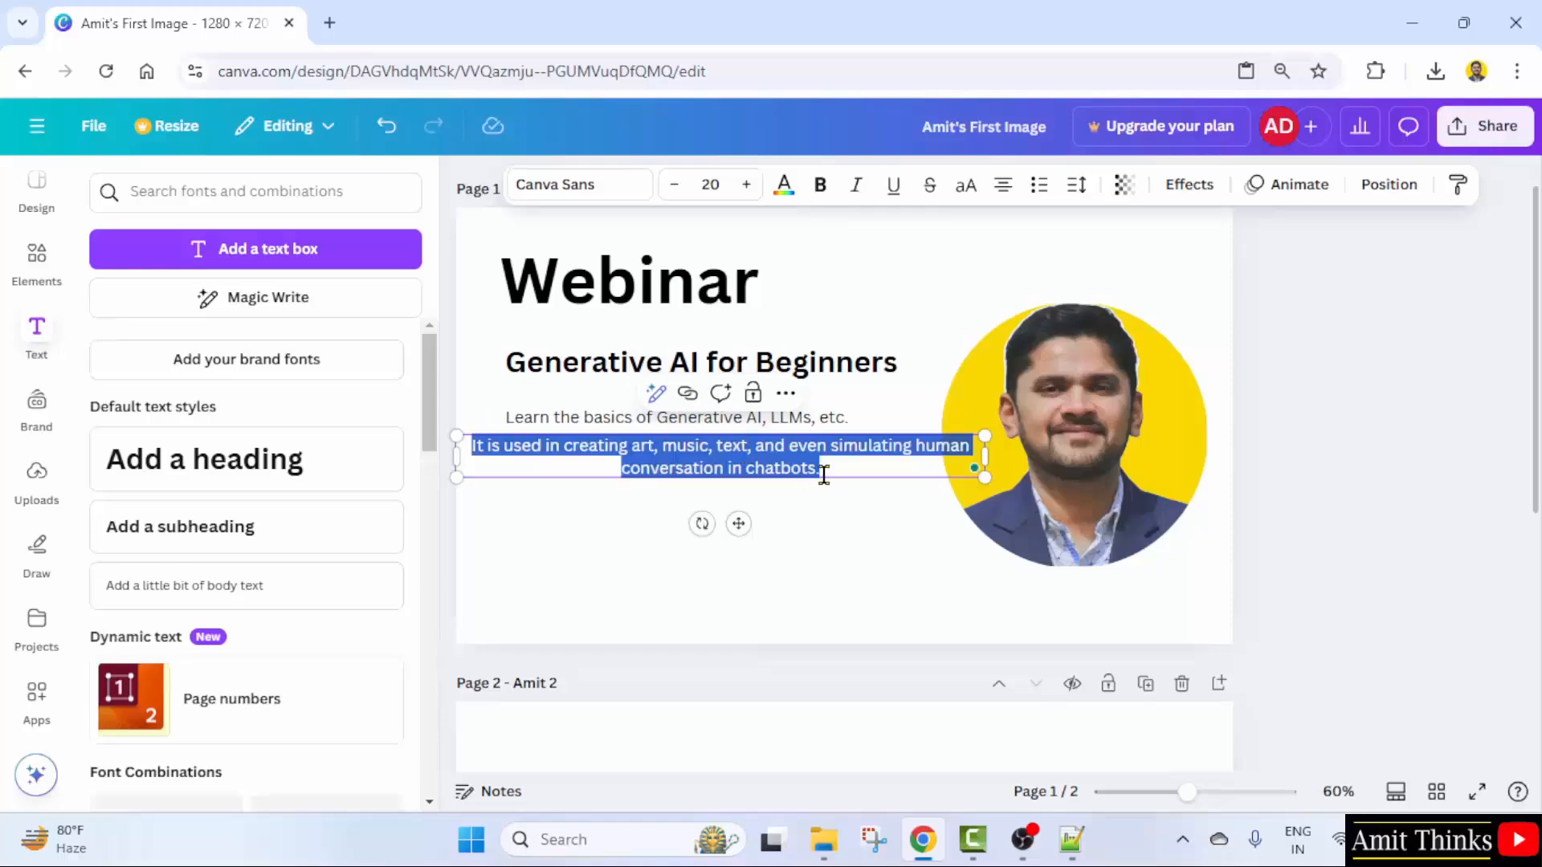
click(835, 485)
click(858, 451)
click(1003, 185)
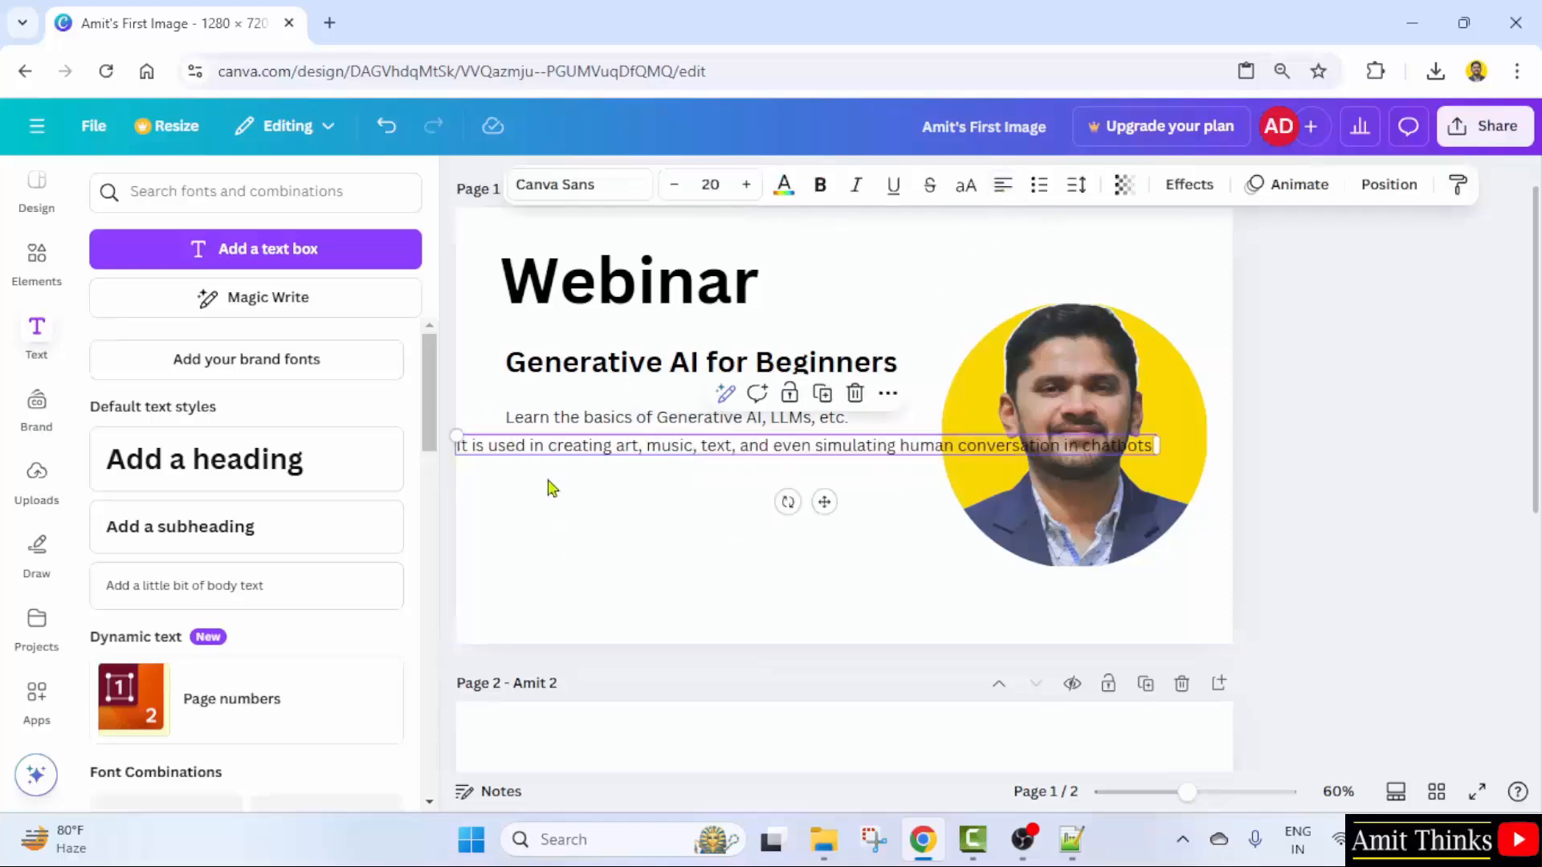
- Narrow the box so the sentence wraps onto two lines, aligned under the first body line
drag(1157, 446, 843, 457)
drag(578, 459, 627, 458)
double_click(754, 454)
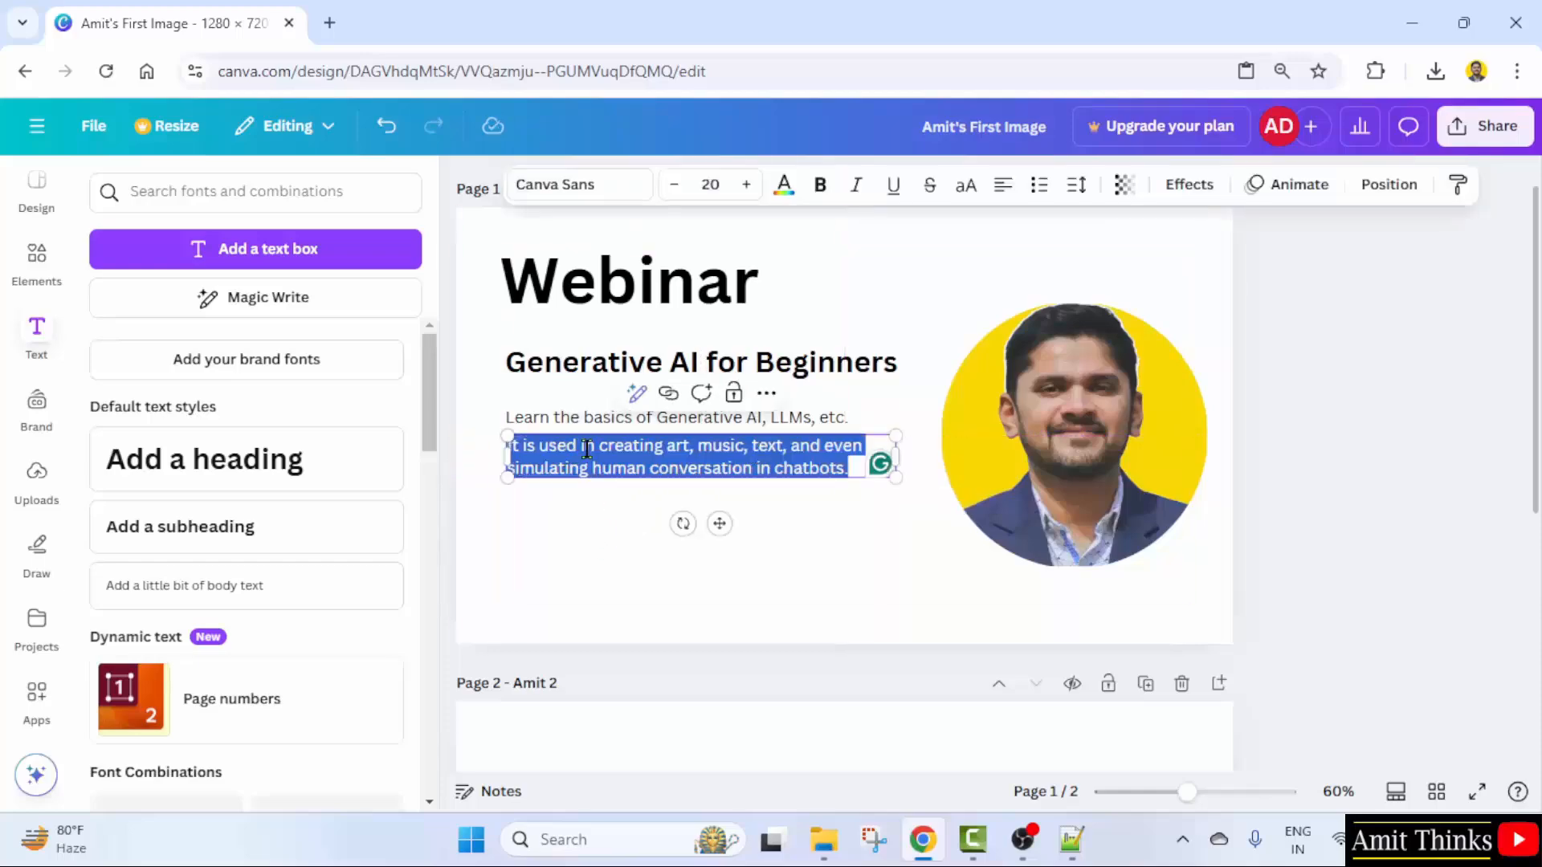
click(626, 446)
drag(600, 445, 507, 446)
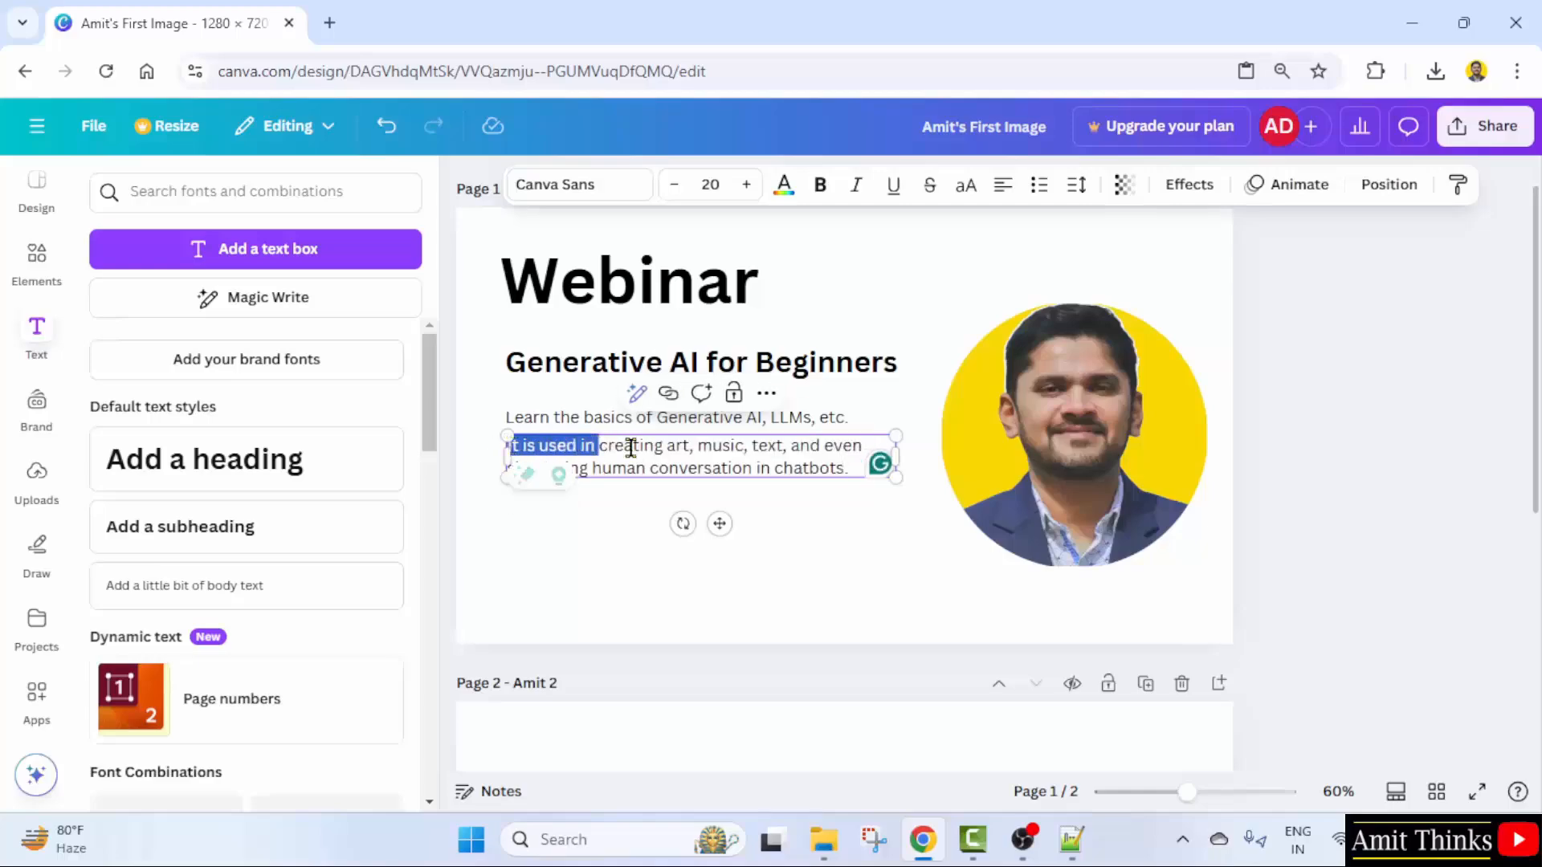
- Reword it to 'We will create art, music, text, and even simulate human conversation with chatbots.'
text(We will)
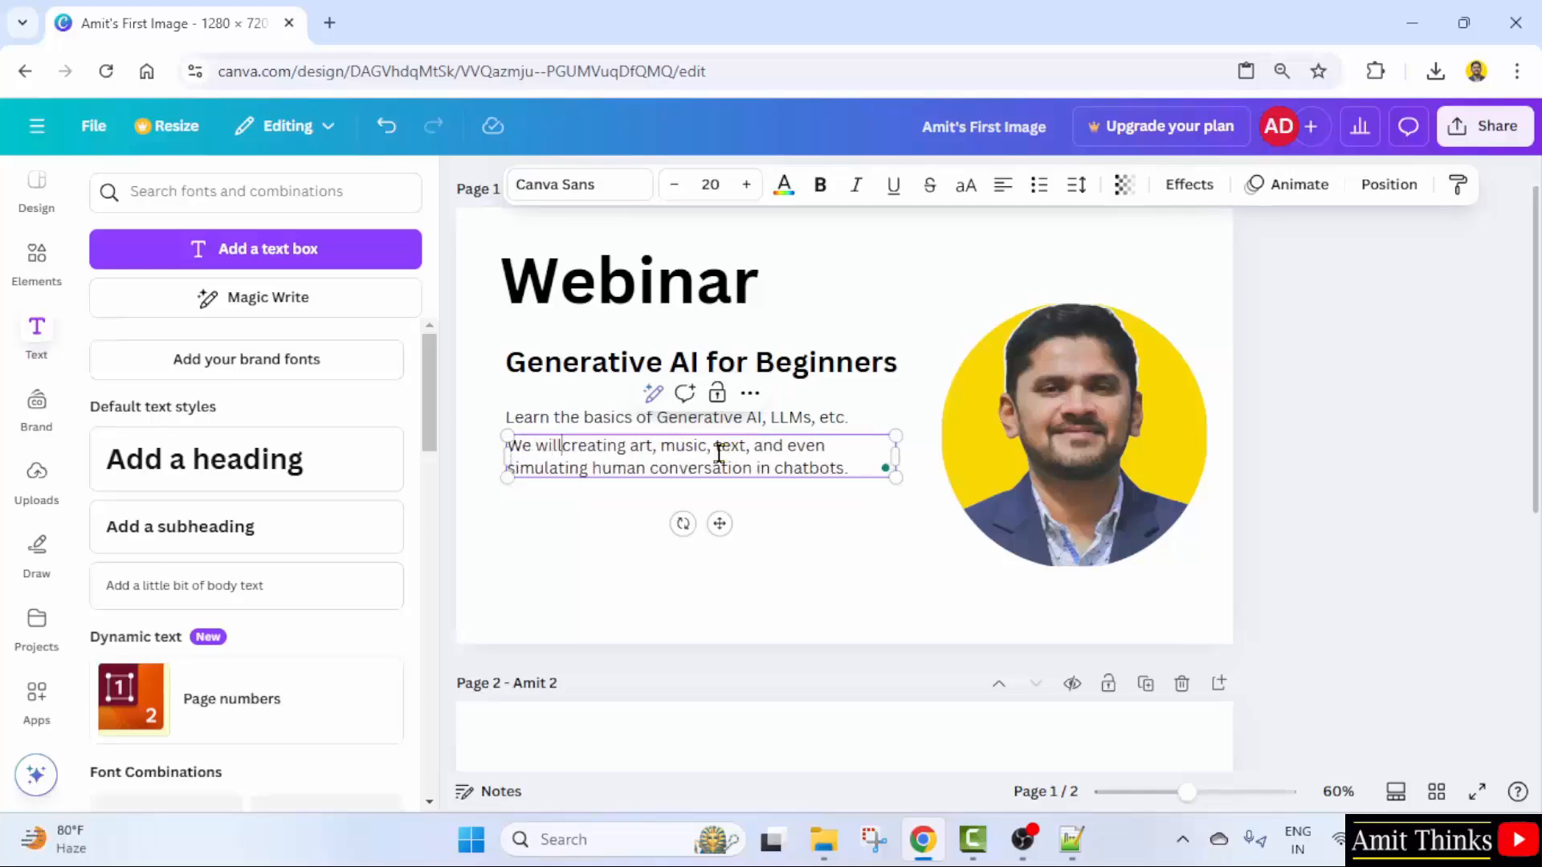
key(BackSpace)
key(BackSpace)
key(BackSpace)
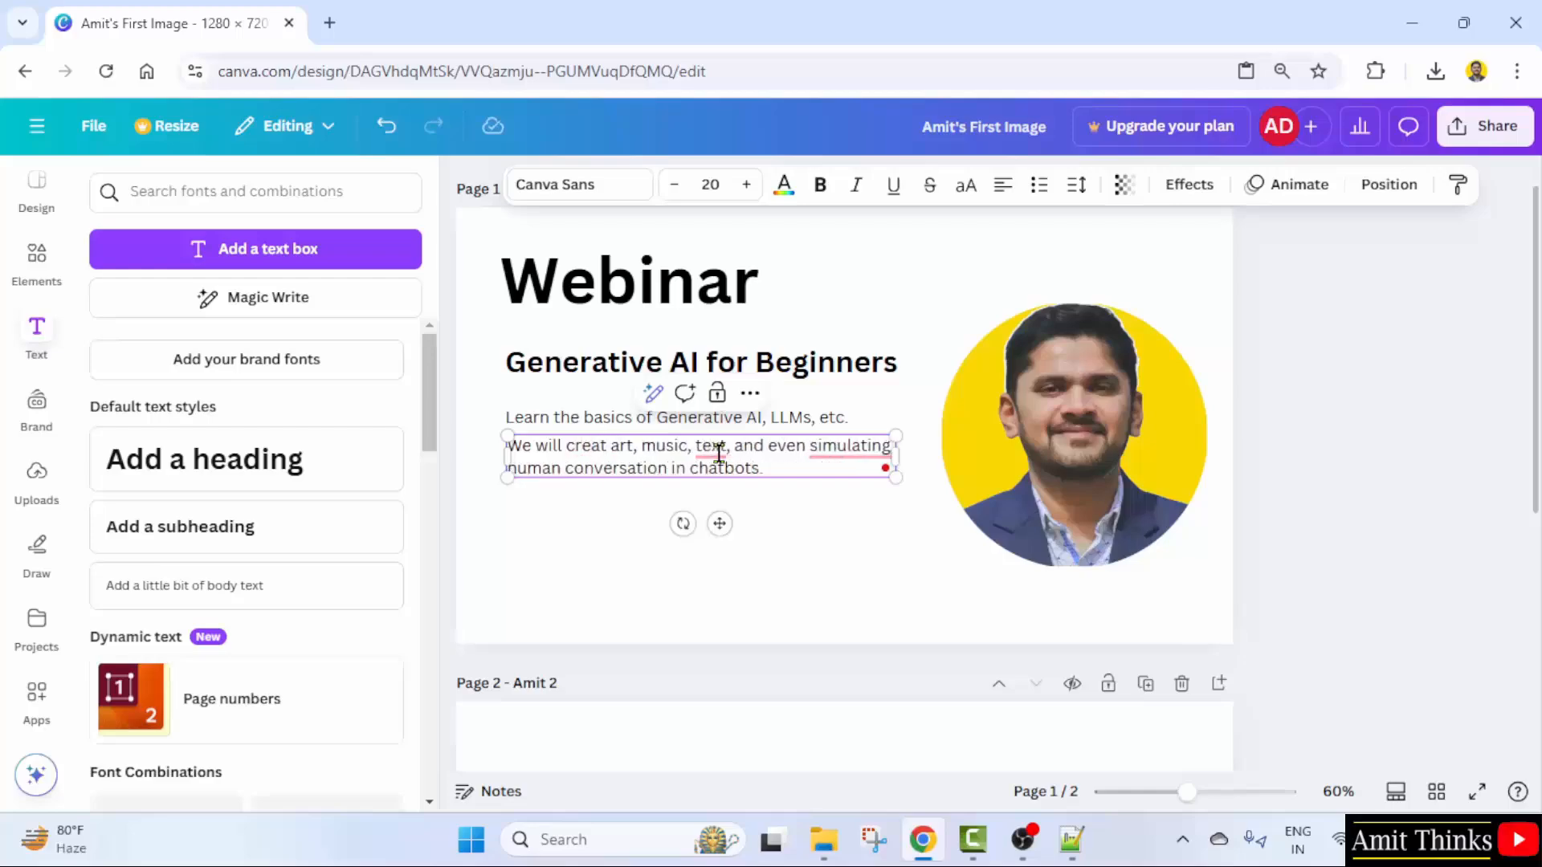
text(e)
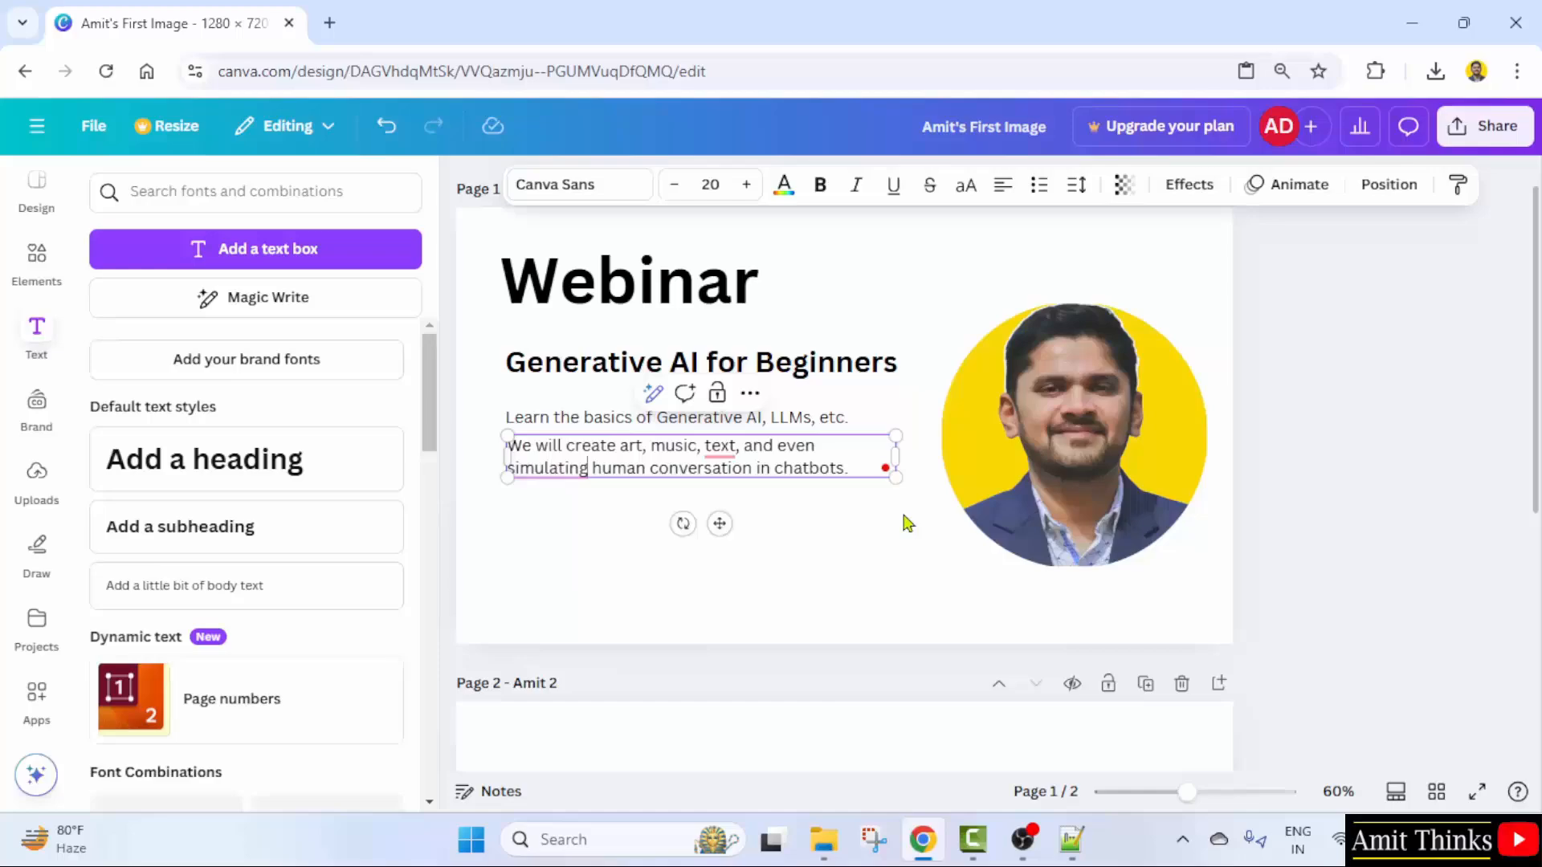
key(BackSpace)
key(BackSpace)
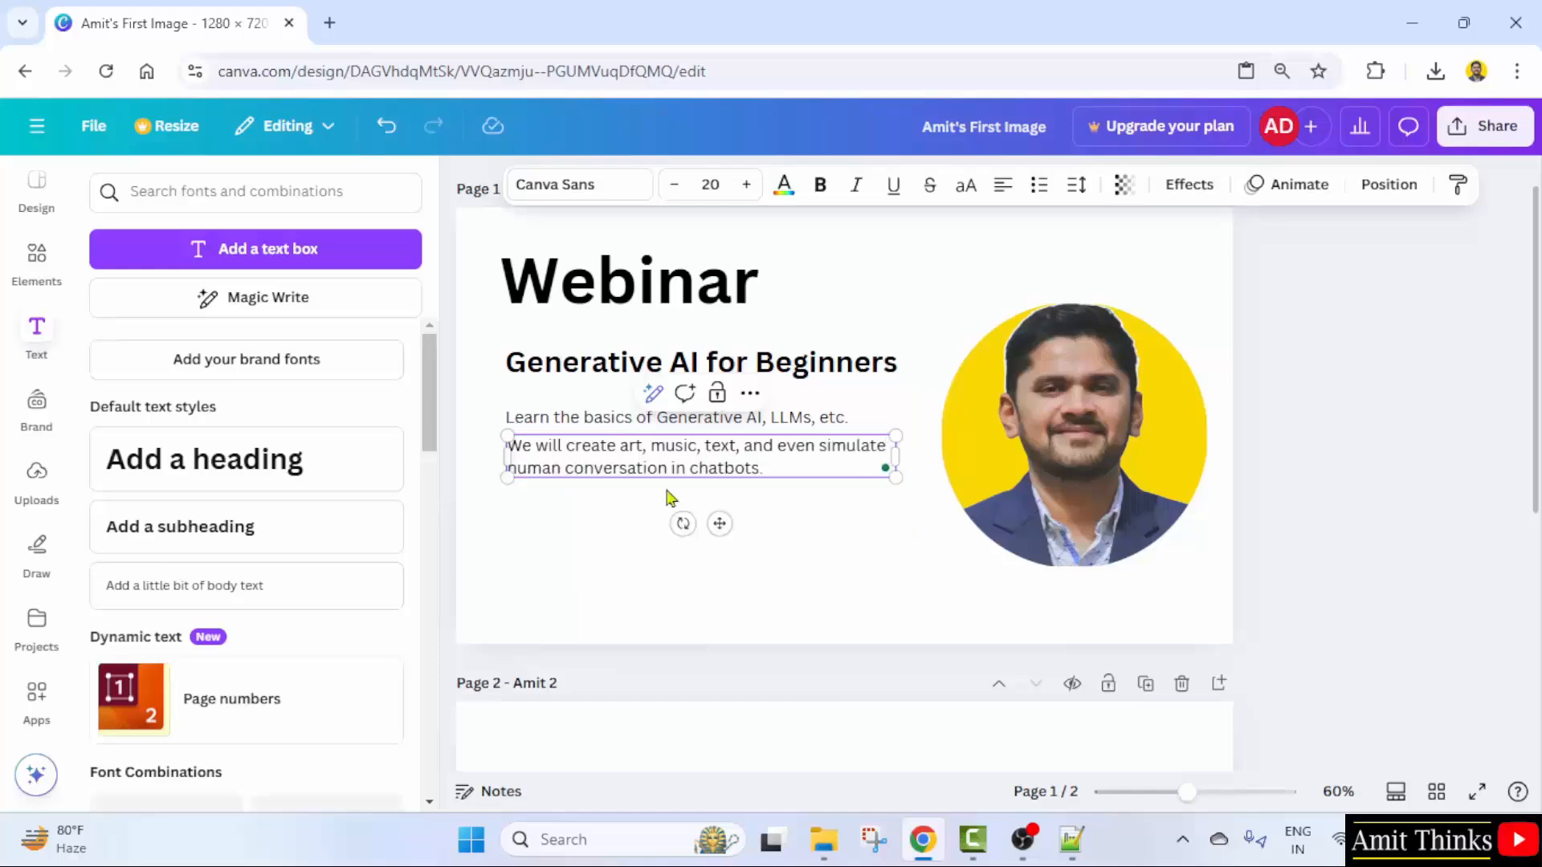
double_click(672, 468)
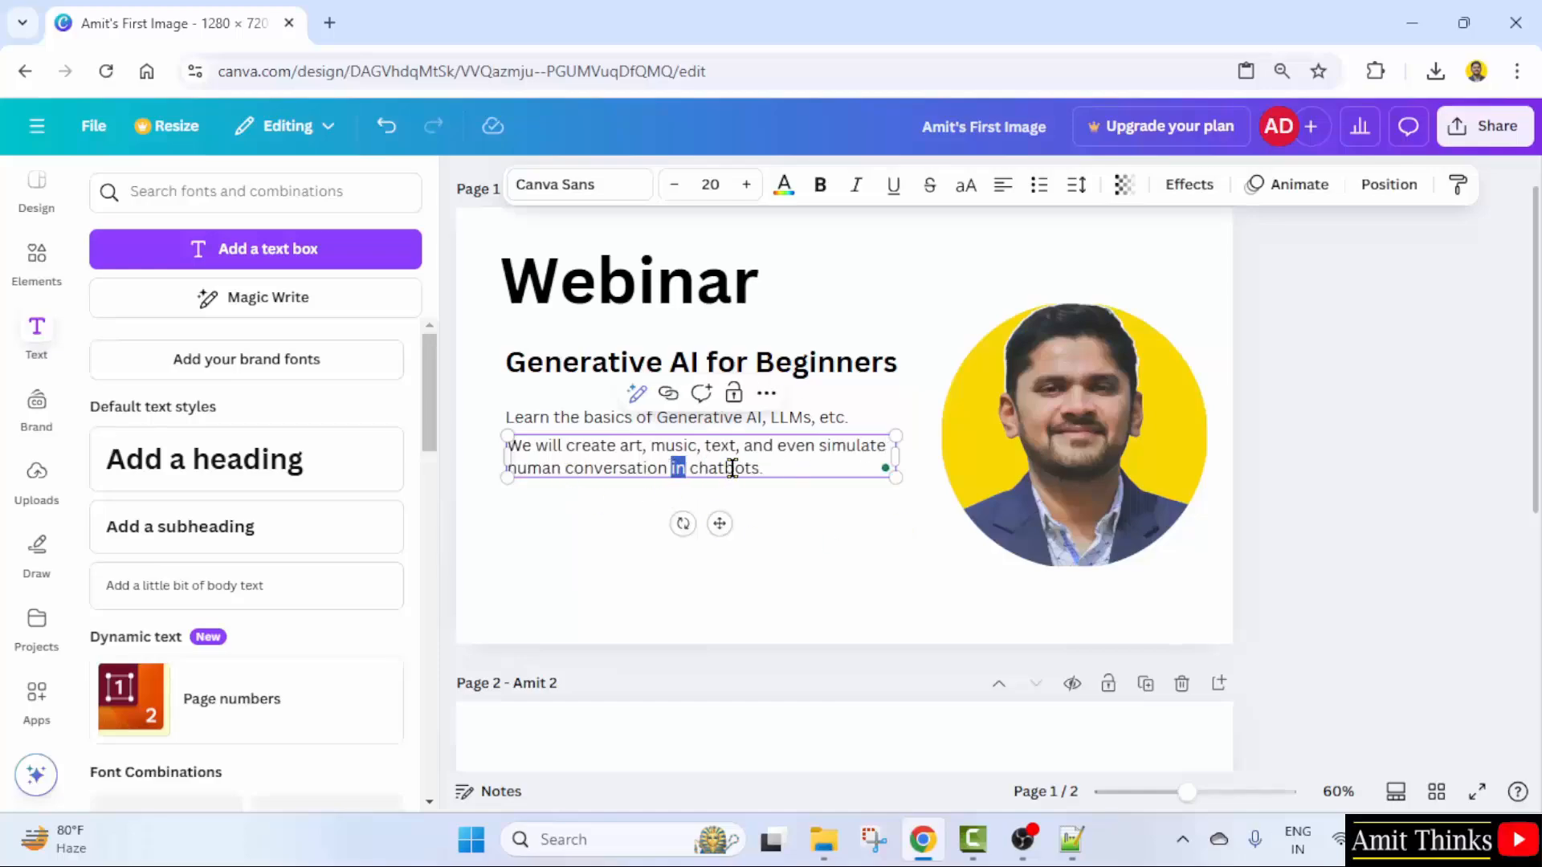
text(with)
click(801, 554)
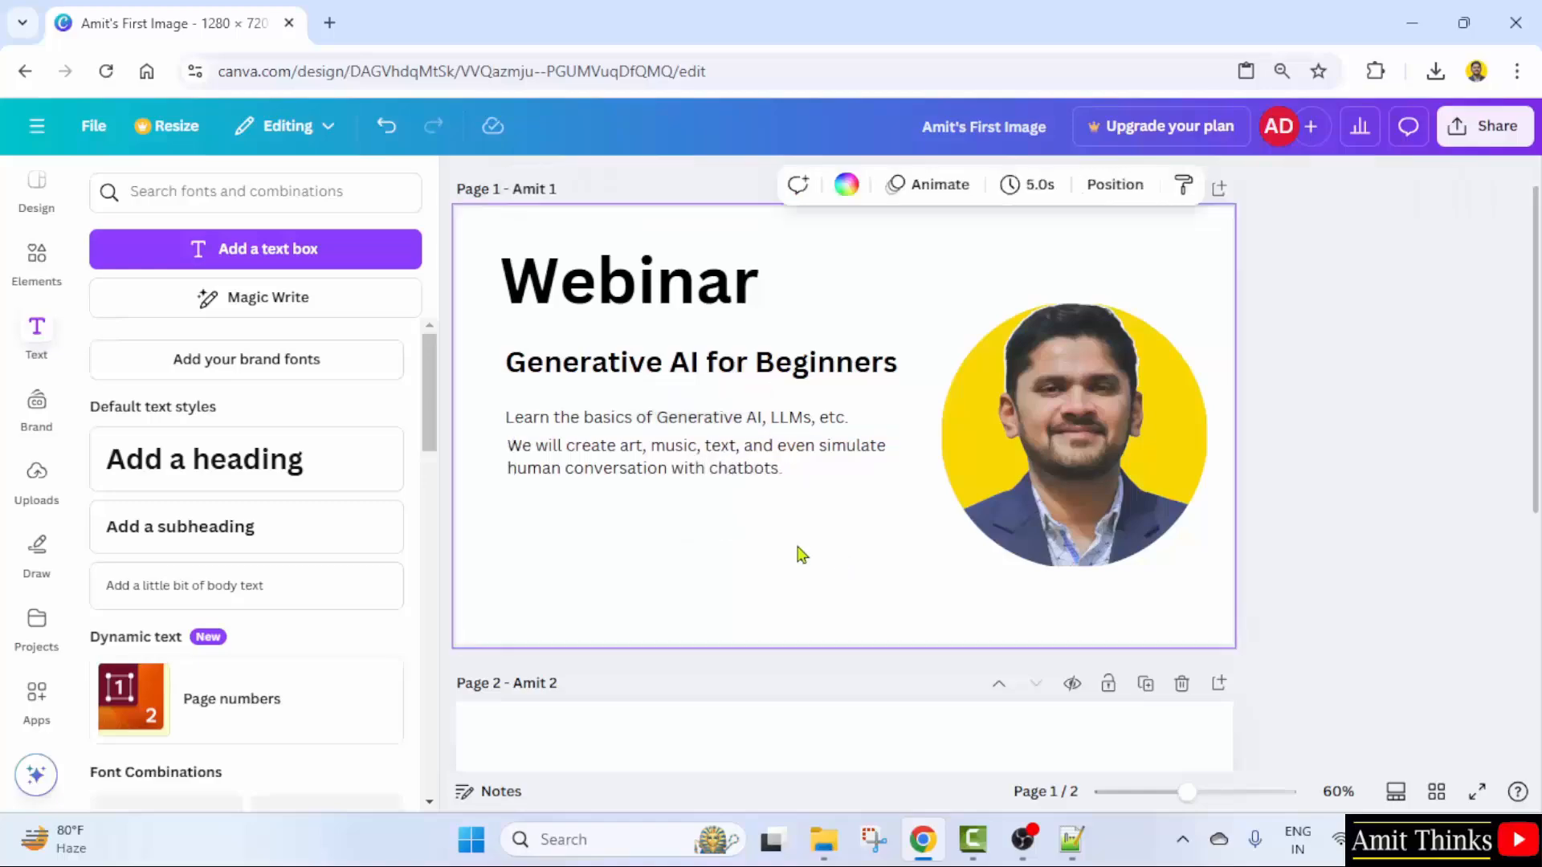
- Nudge the second body line slightly left to align with the line above
click(576, 474)
click(566, 429)
click(568, 458)
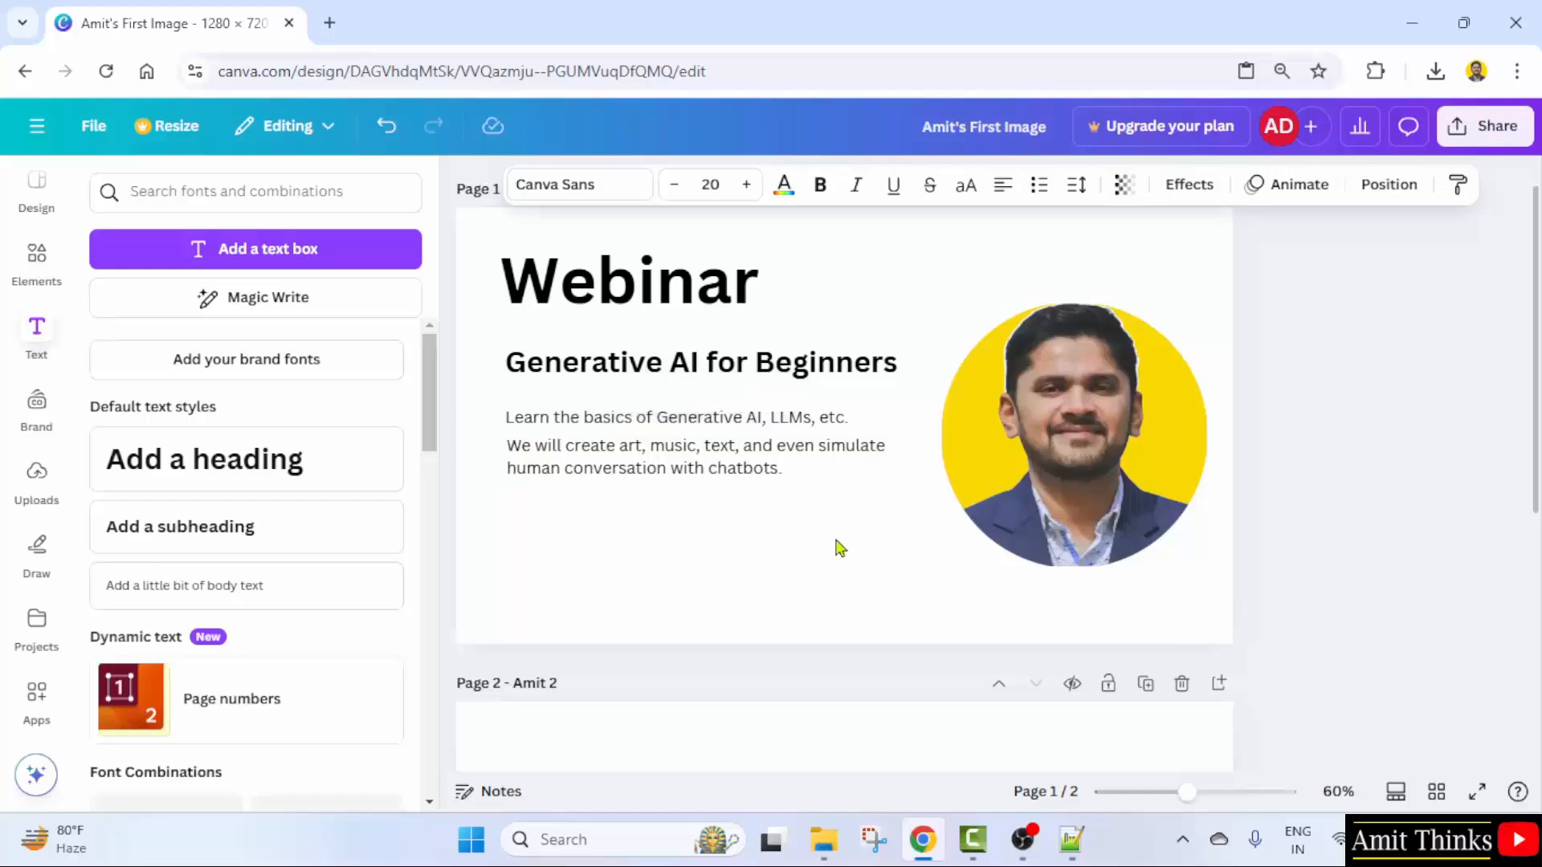
click(847, 600)
drag(726, 475, 719, 473)
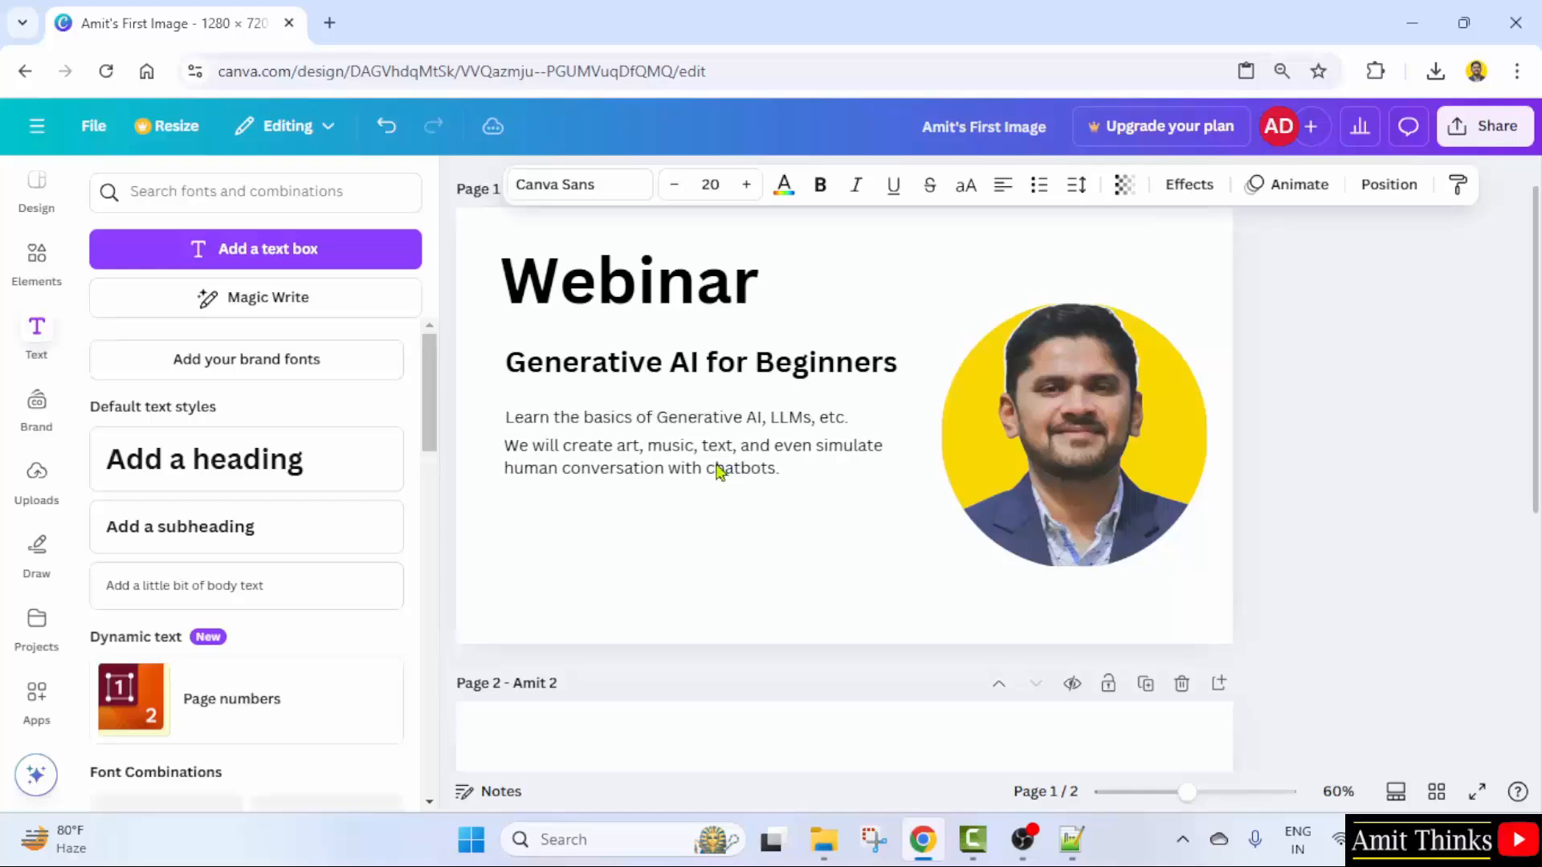
click(866, 569)
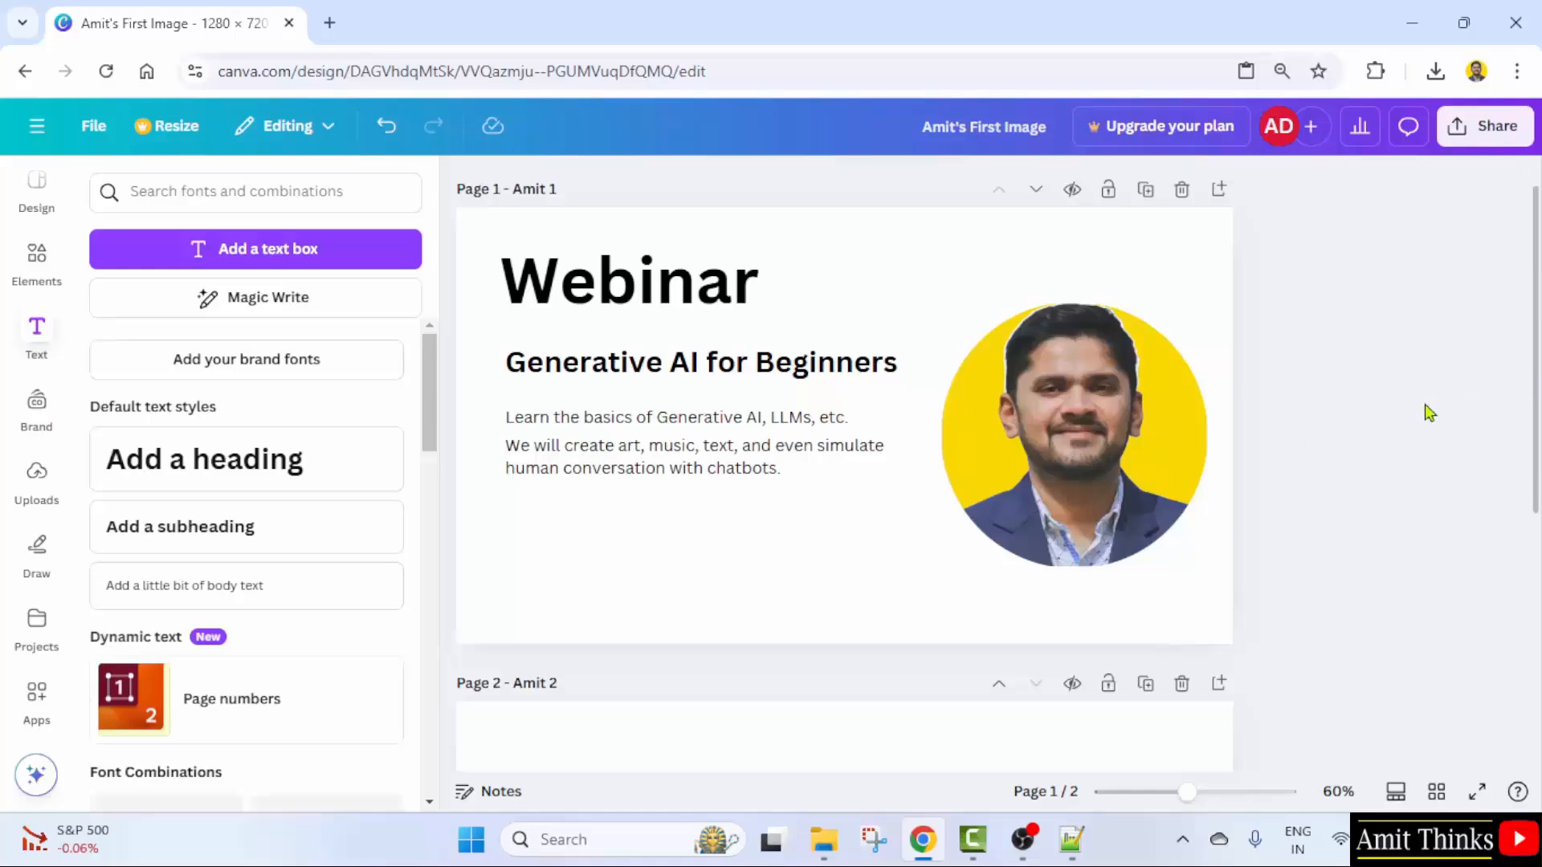
click(897, 233)
click(643, 300)
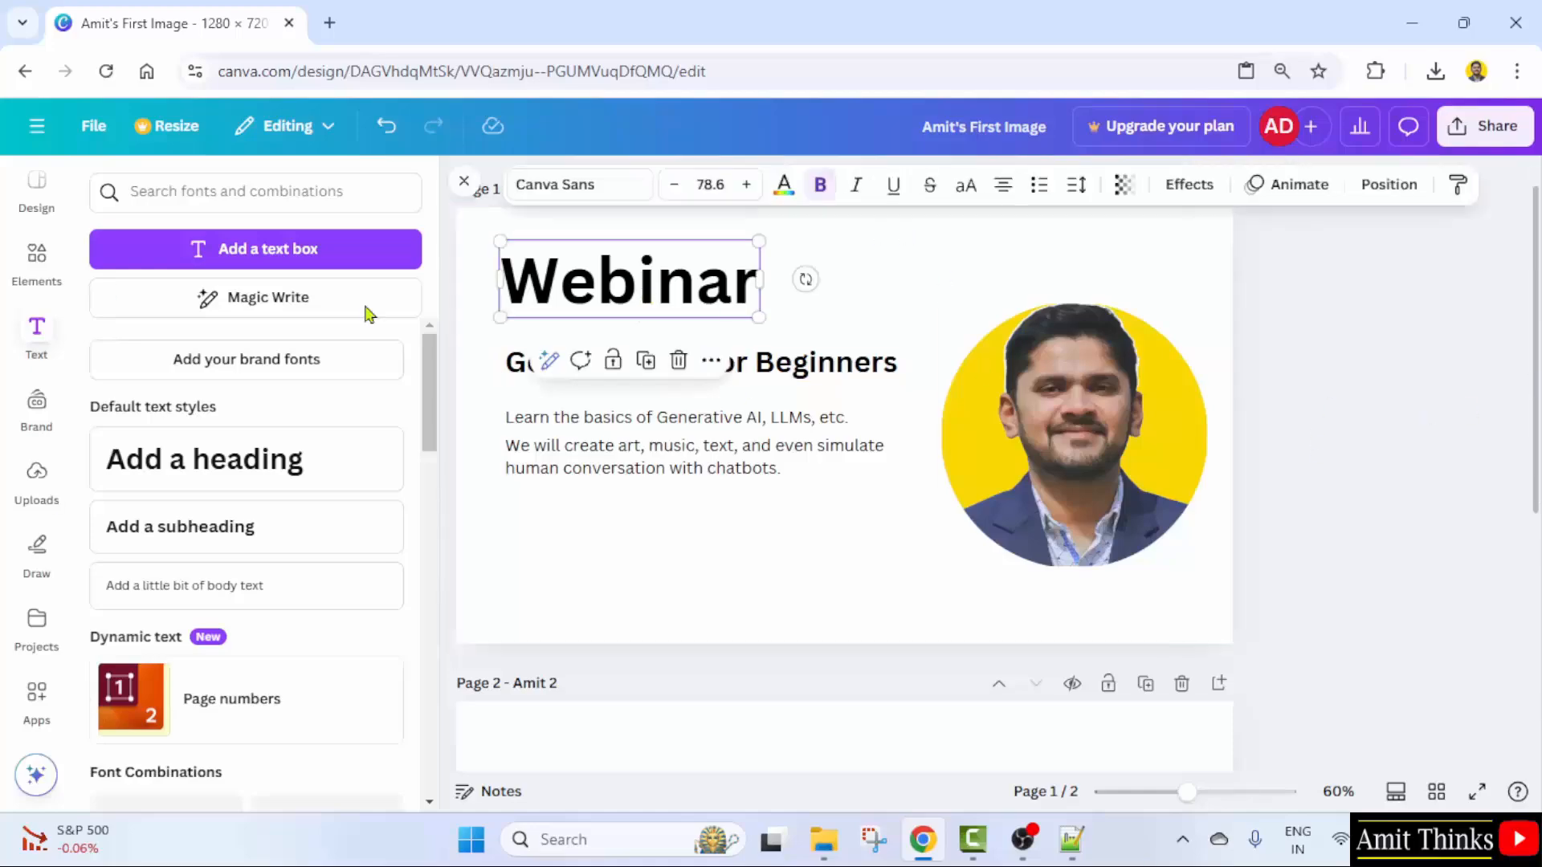
click(777, 375)
click(706, 446)
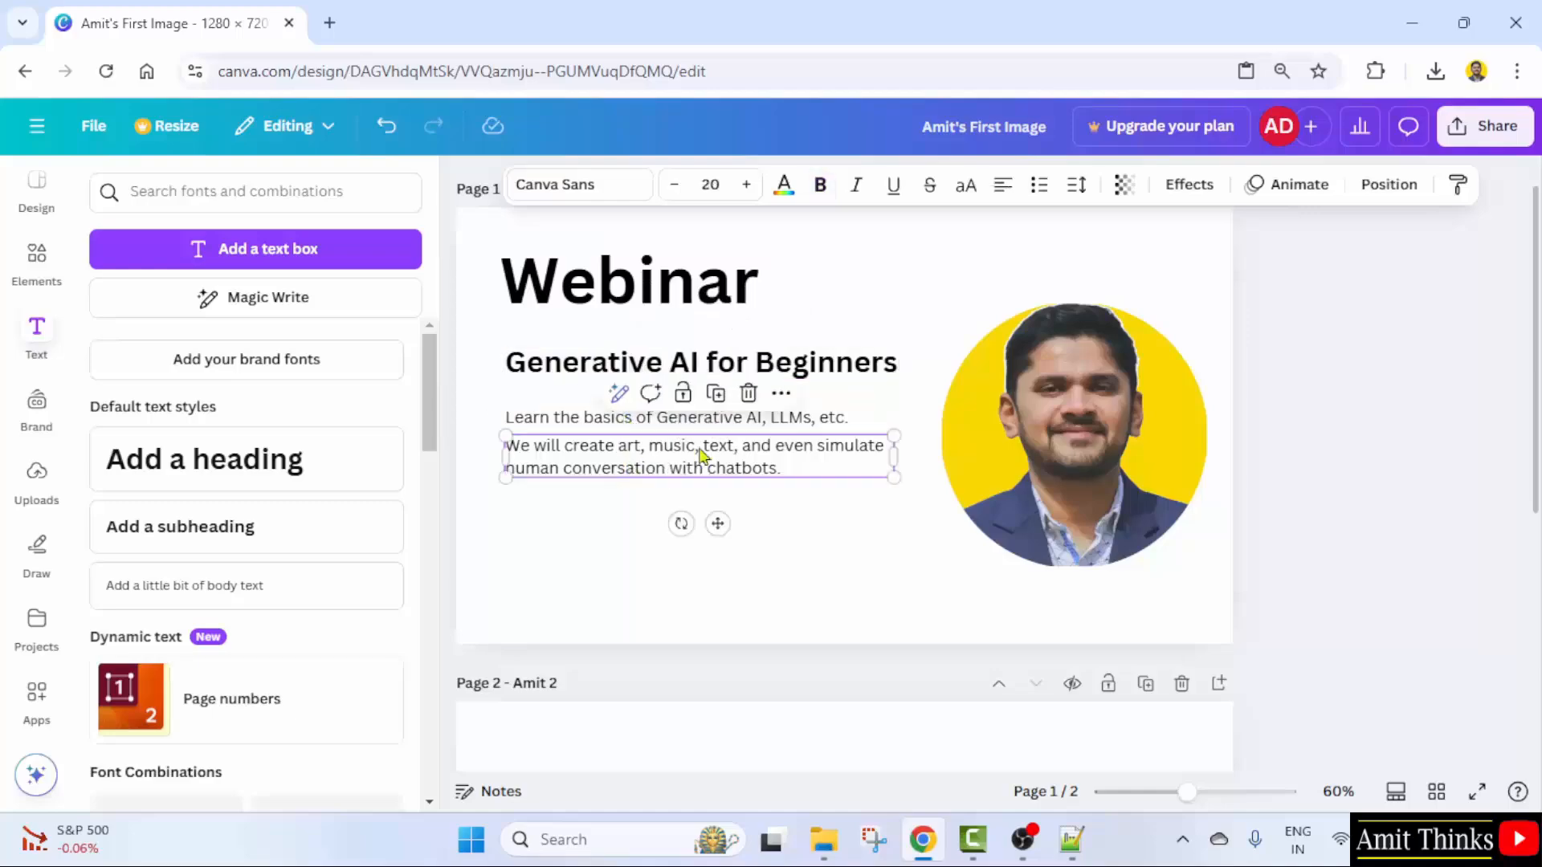
click(1036, 634)
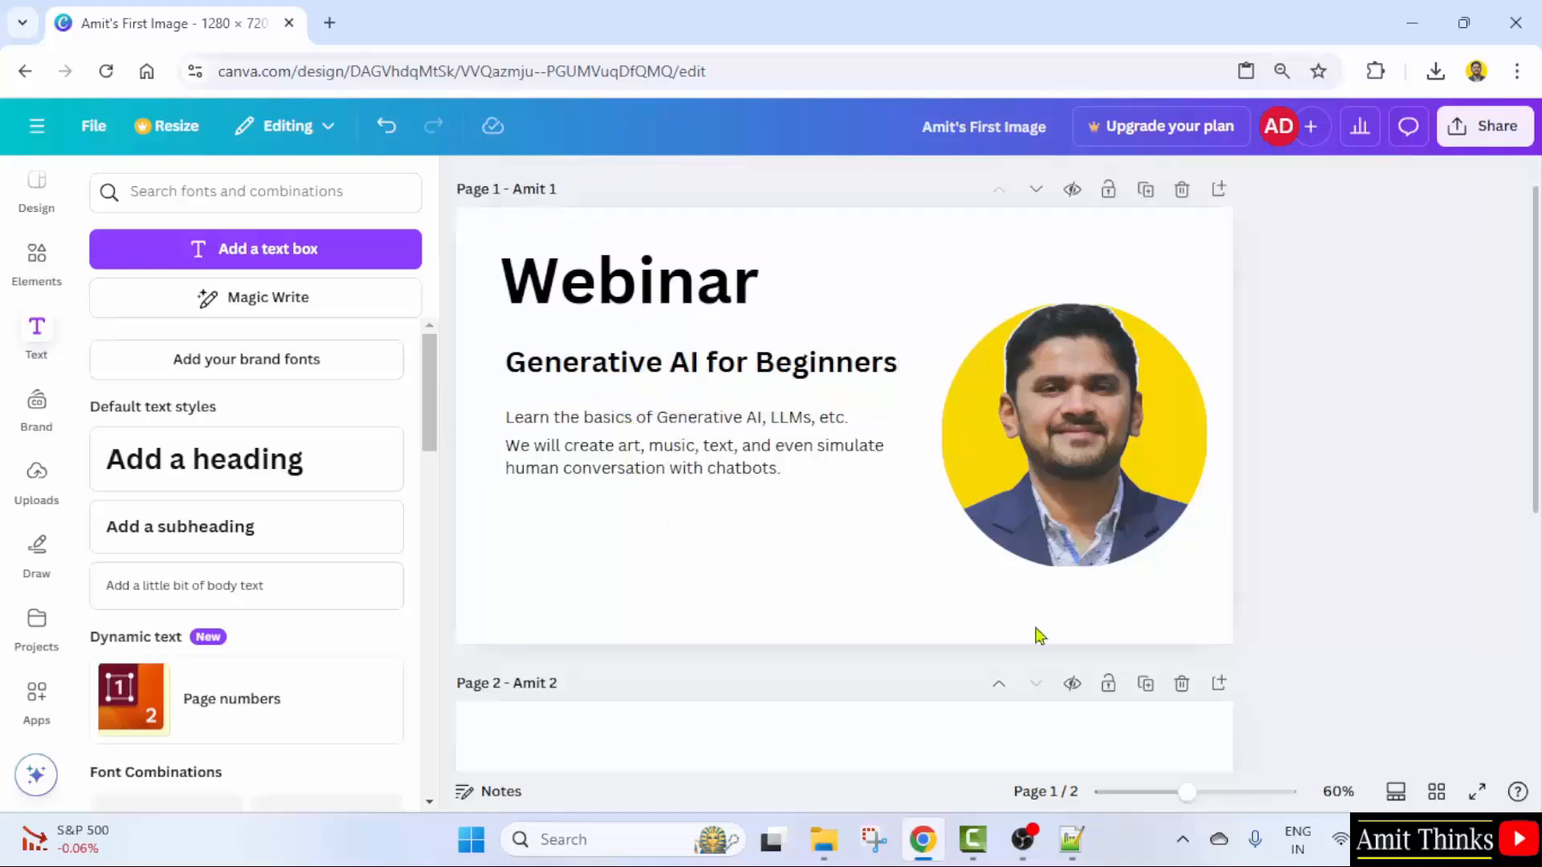
click(821, 504)
click(32, 351)
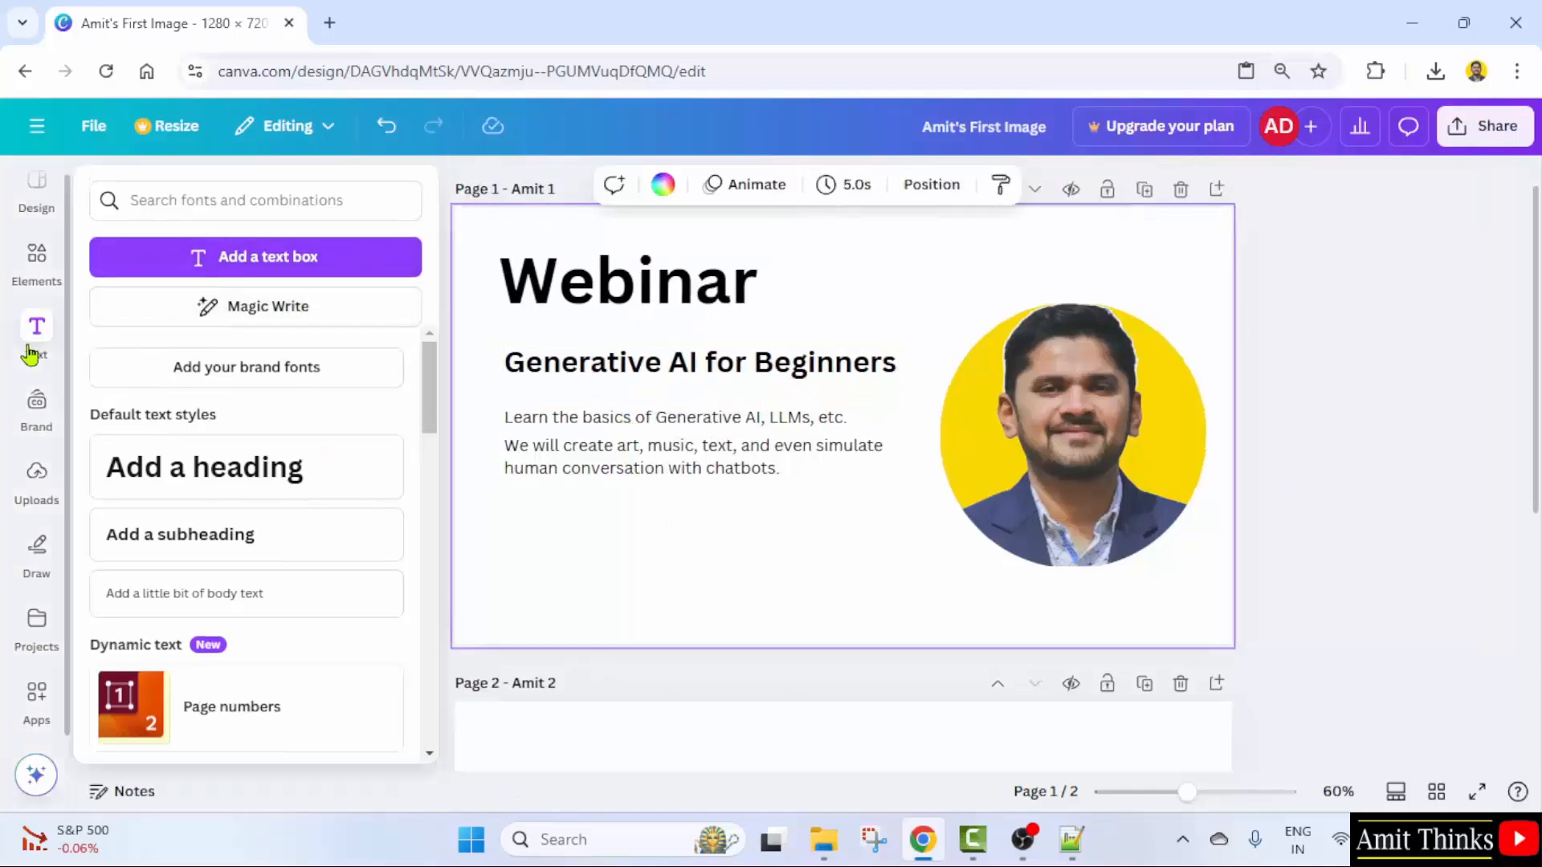
click(28, 354)
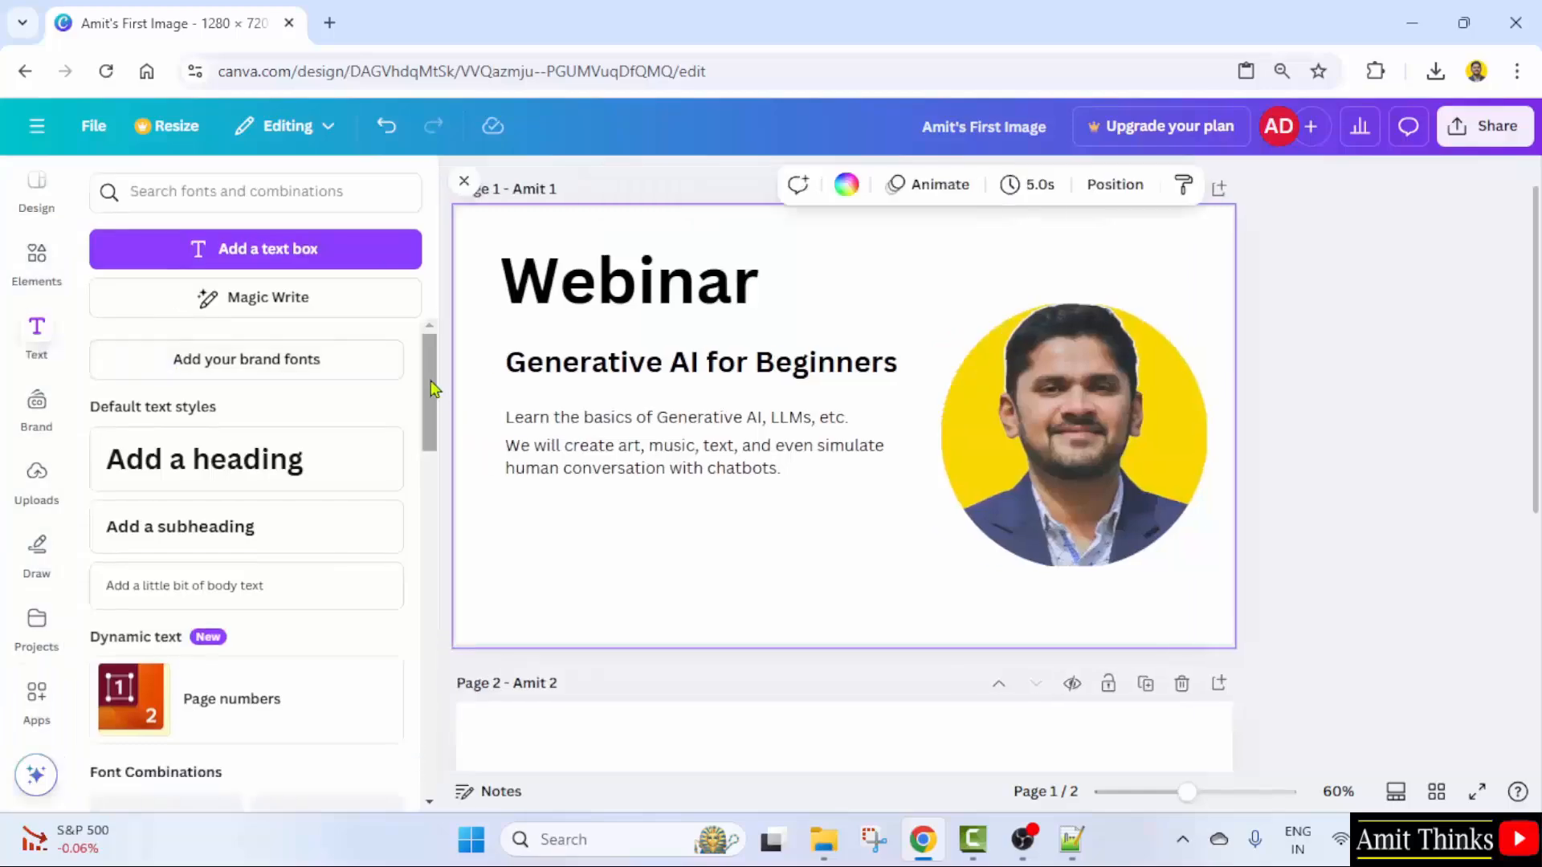
- Scroll through the Font Combinations presets in the Text panel
drag(429, 389, 429, 488)
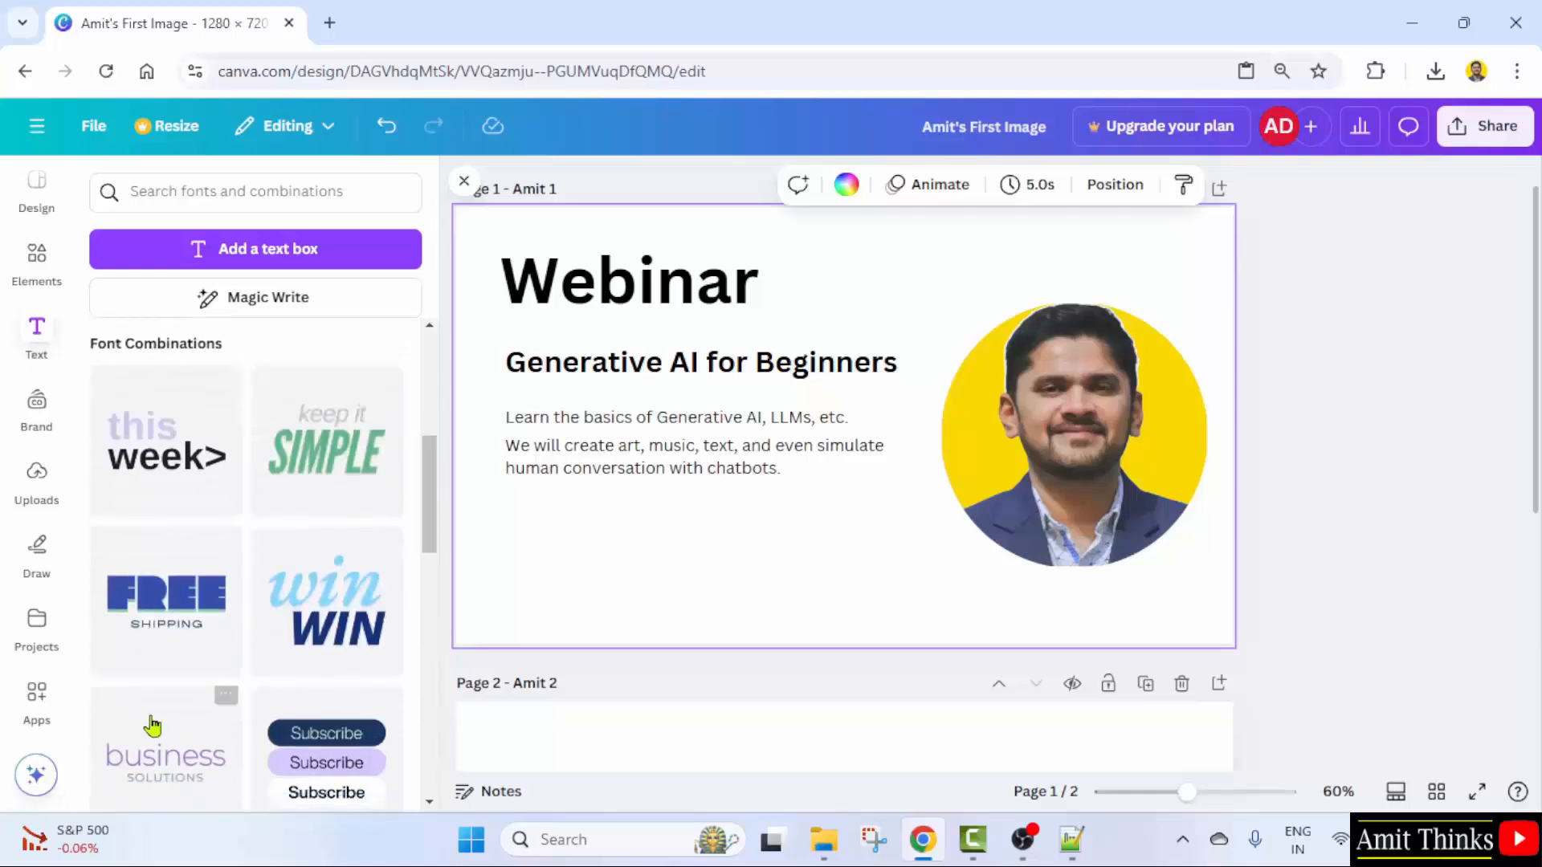
scroll(155, 727, down, 5)
scroll(309, 676, down, 8)
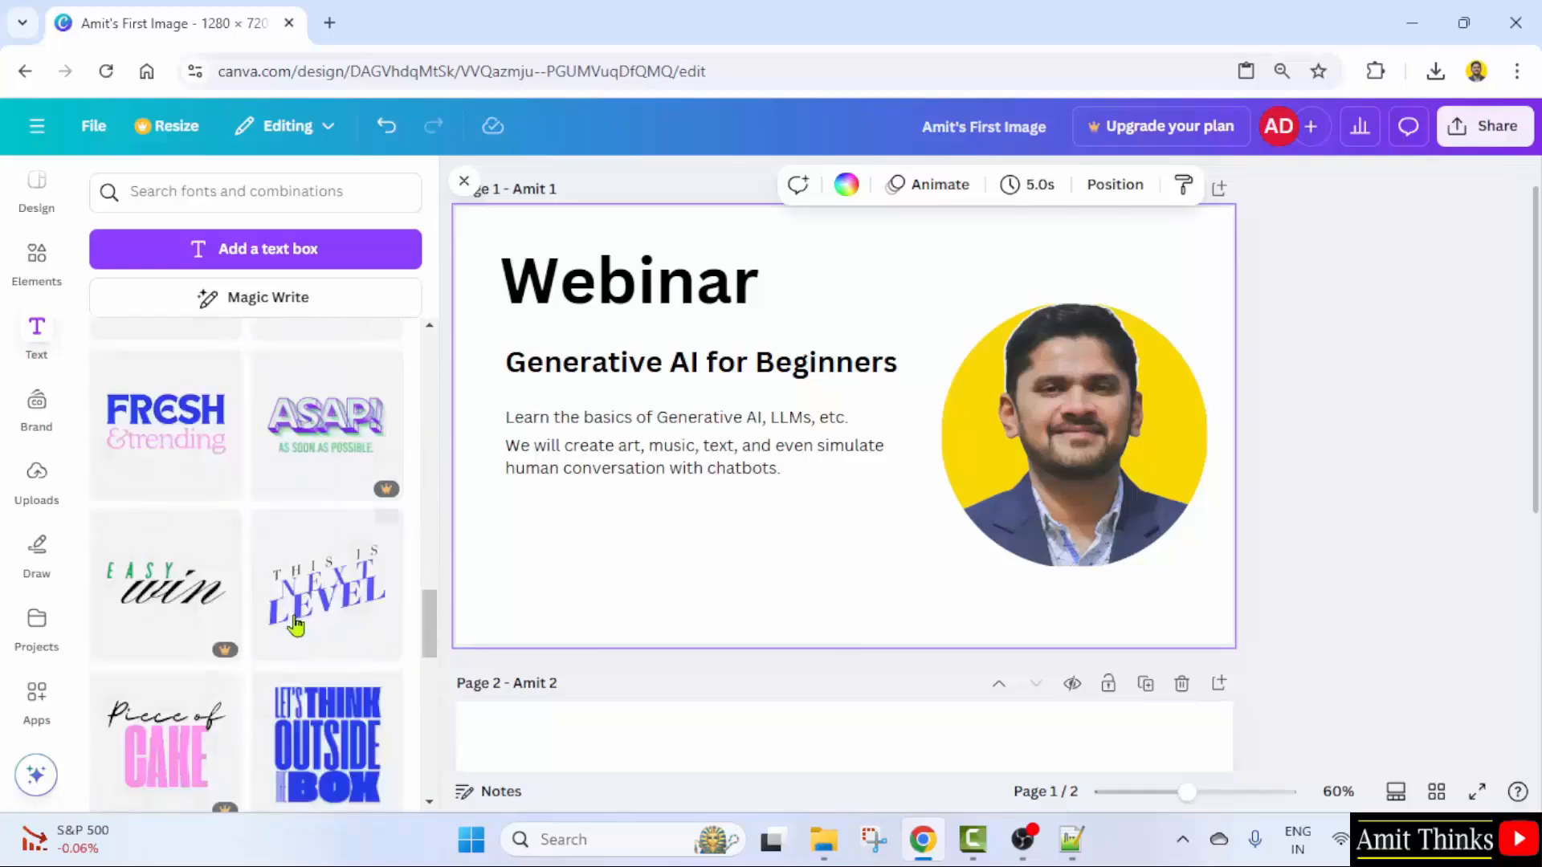
scroll(346, 670, up, 4)
scroll(347, 669, up, 10)
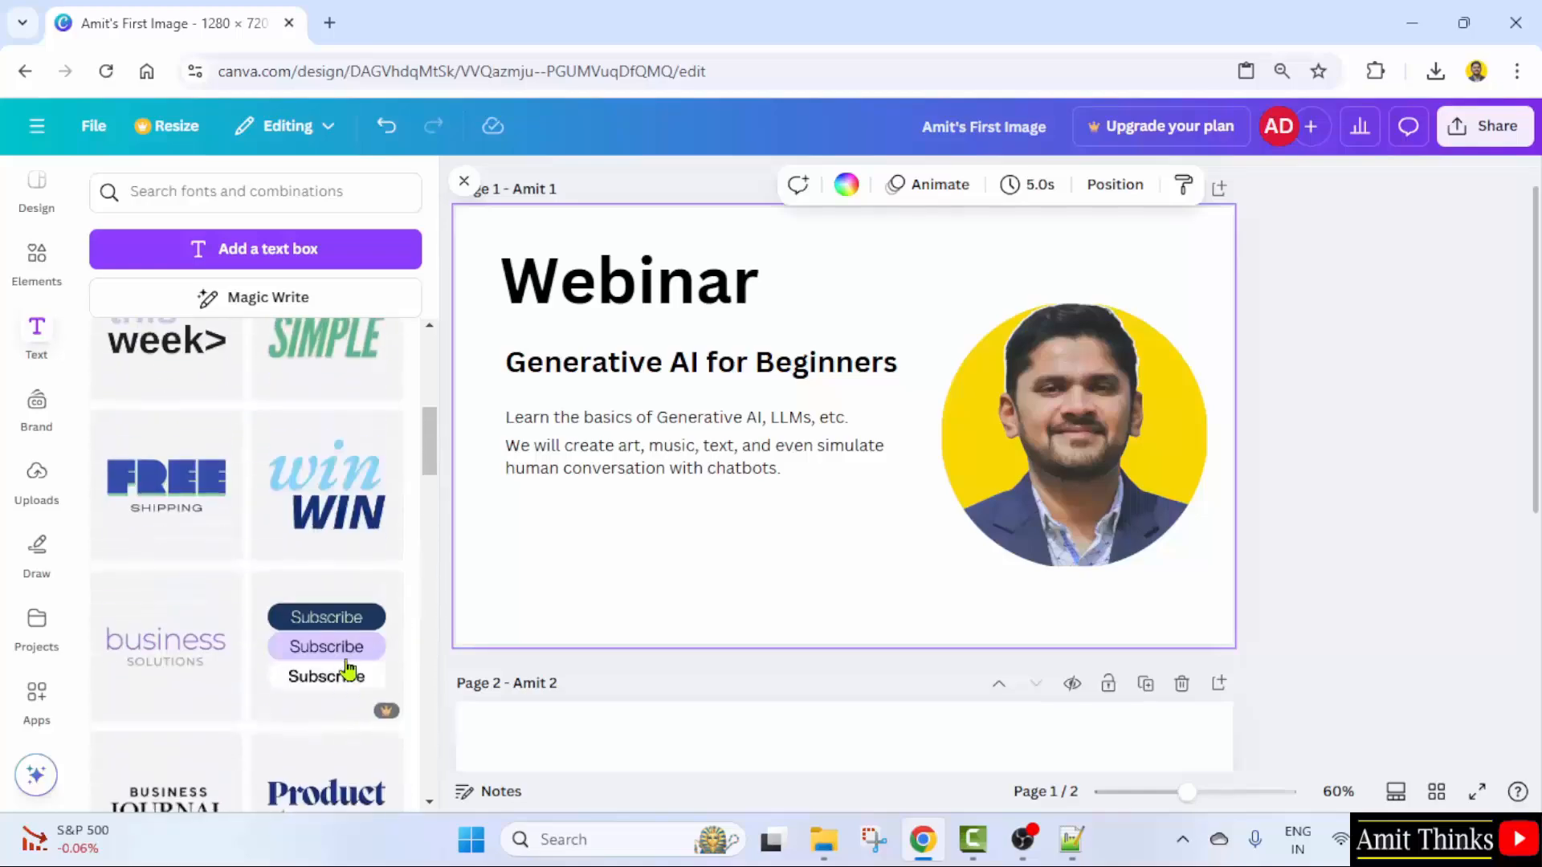
scroll(345, 669, down, 3)
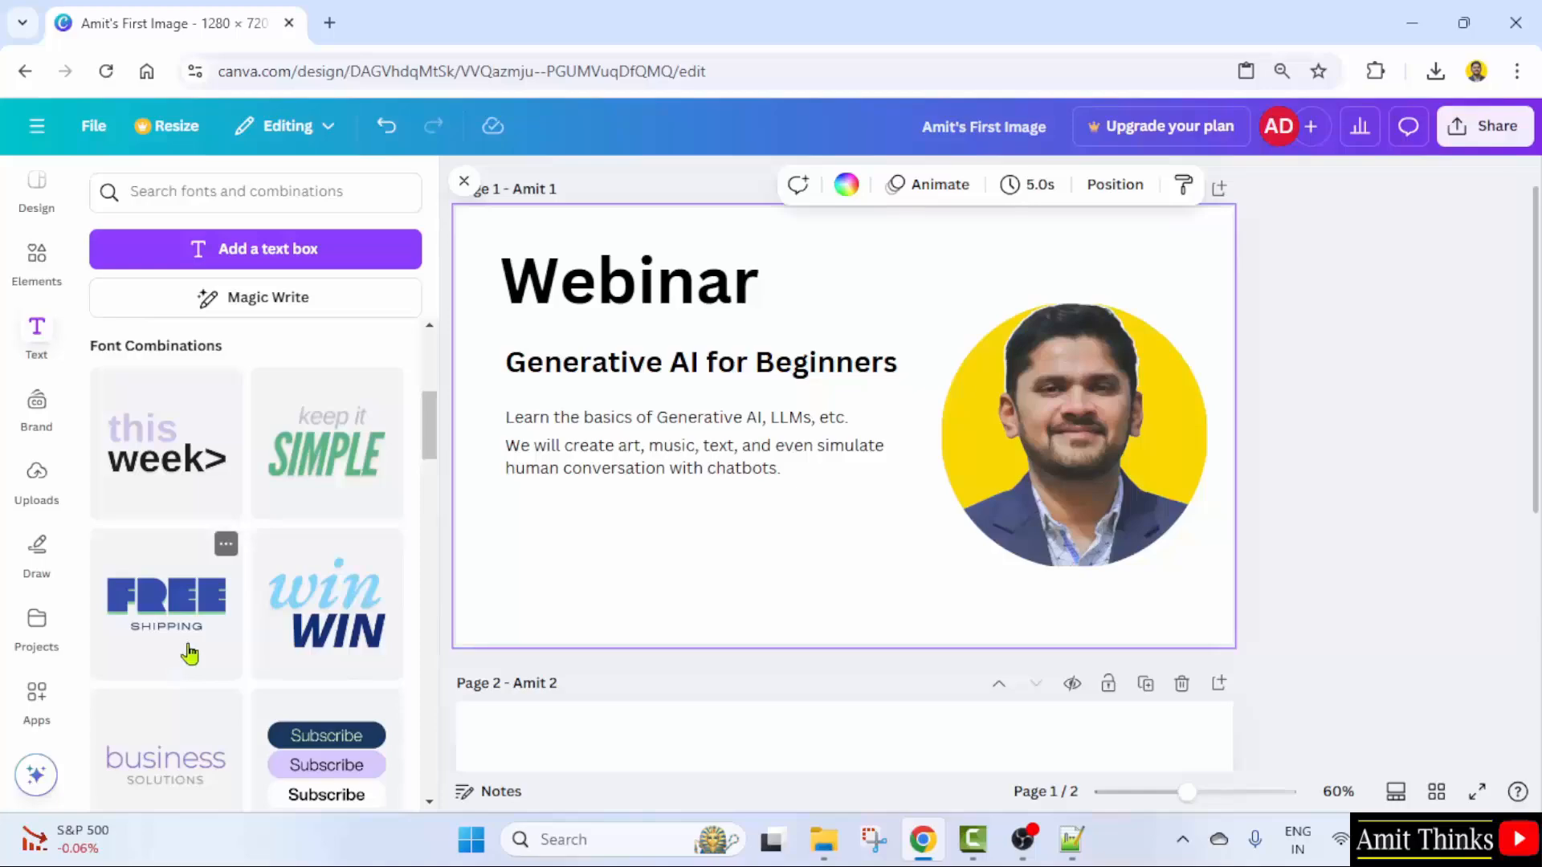
drag(189, 654, 805, 564)
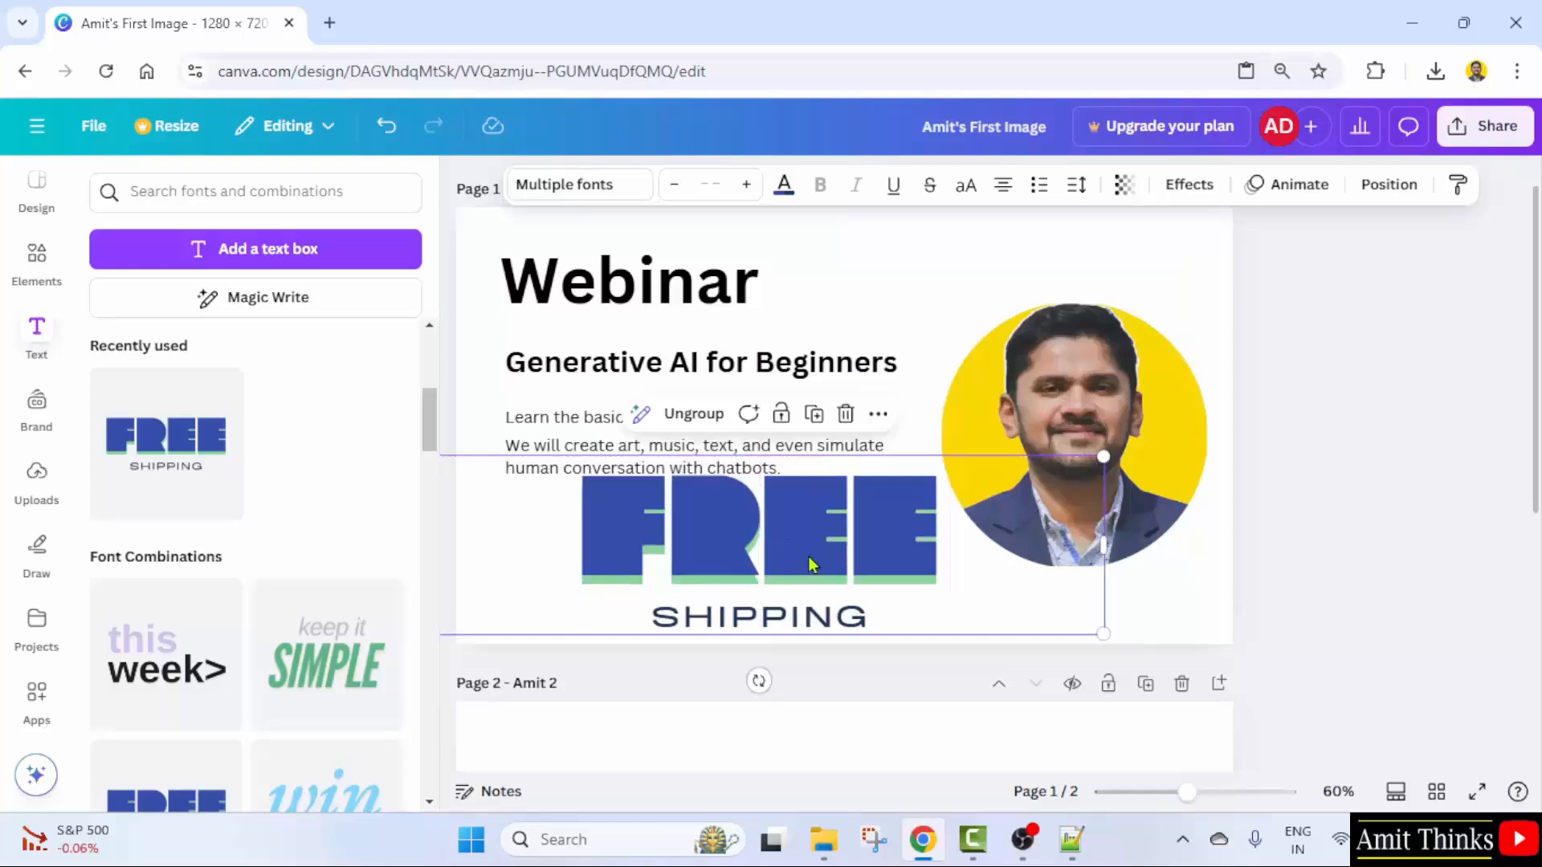
right_click(809, 559)
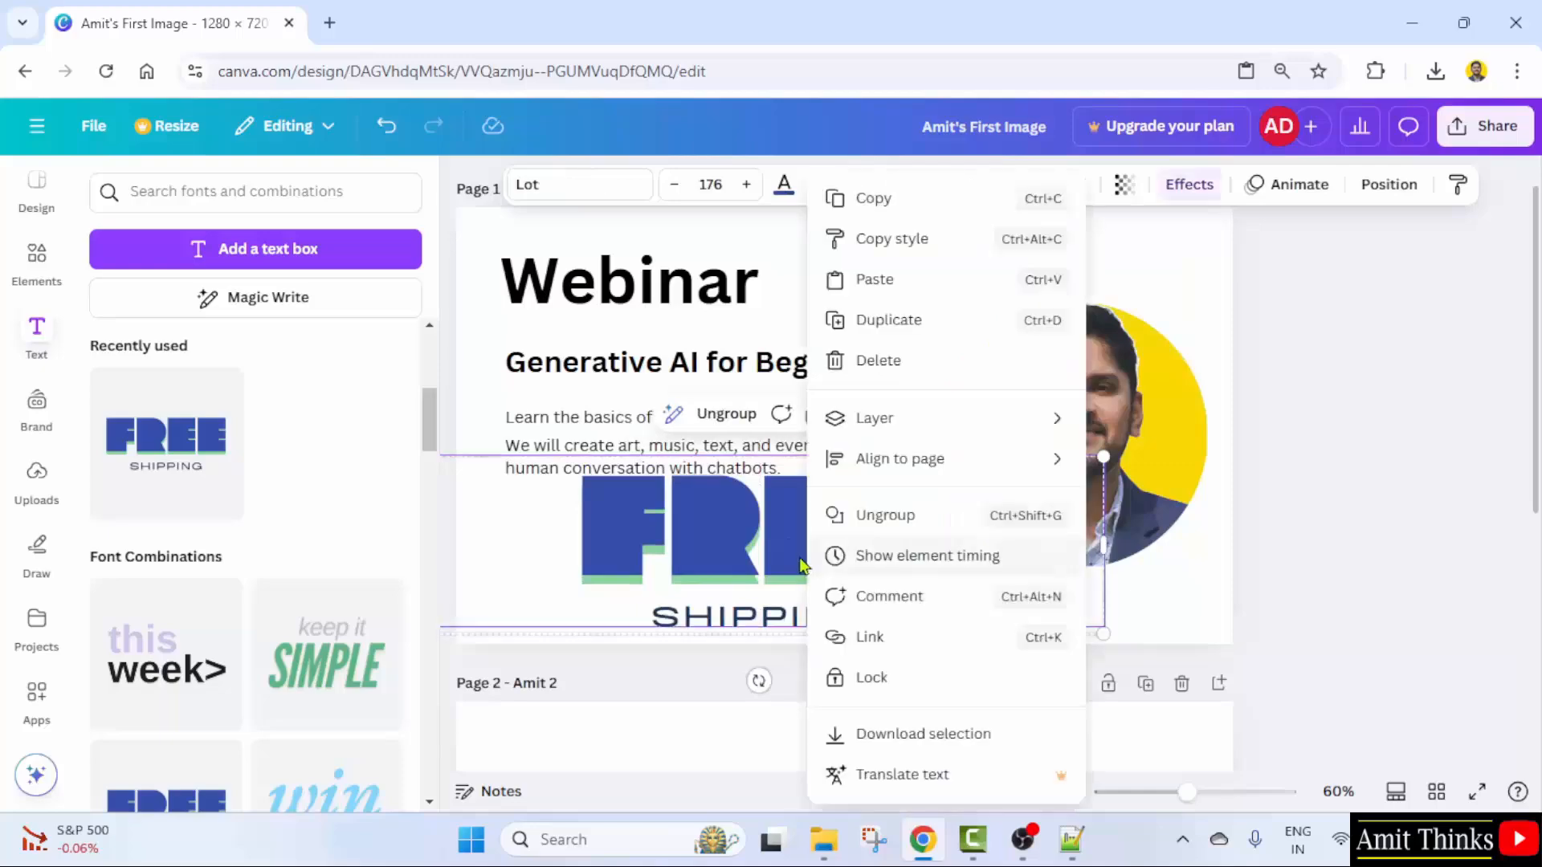
click(800, 560)
click(846, 414)
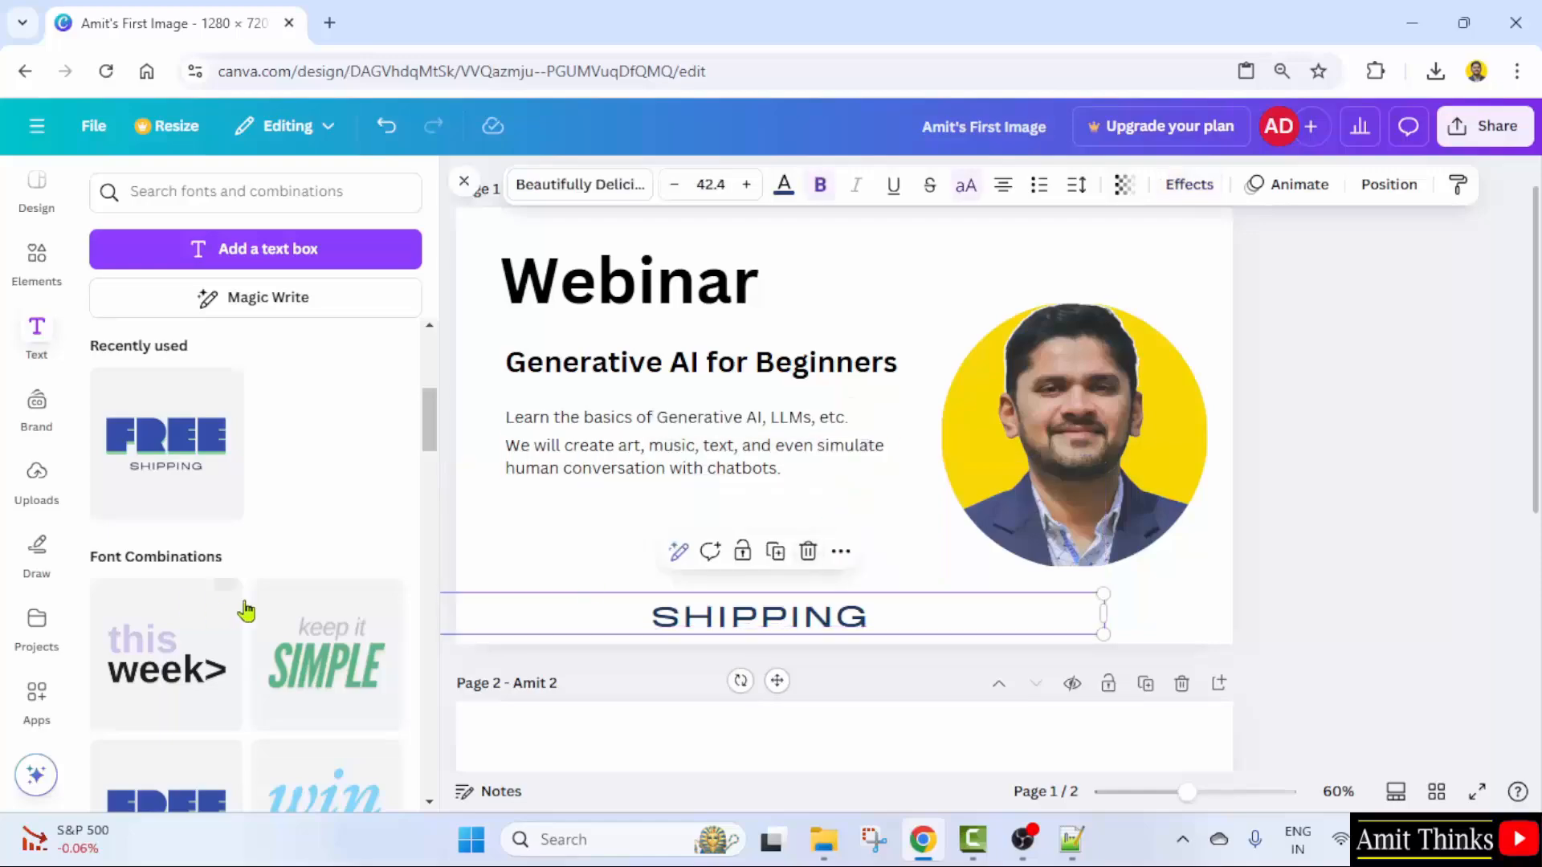
double_click(784, 596)
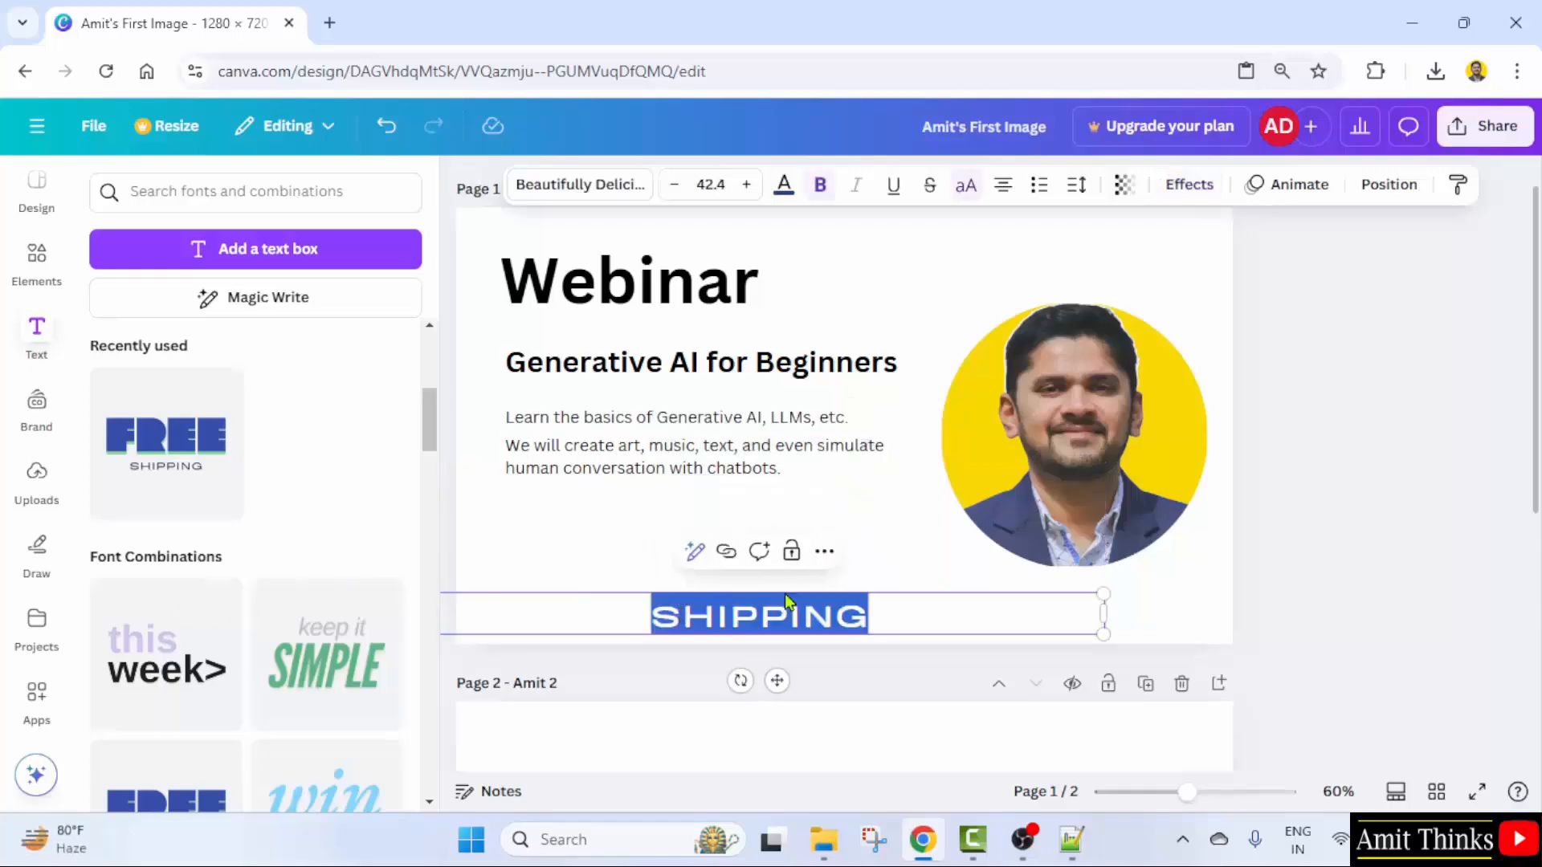
click(1266, 619)
click(881, 631)
click(808, 552)
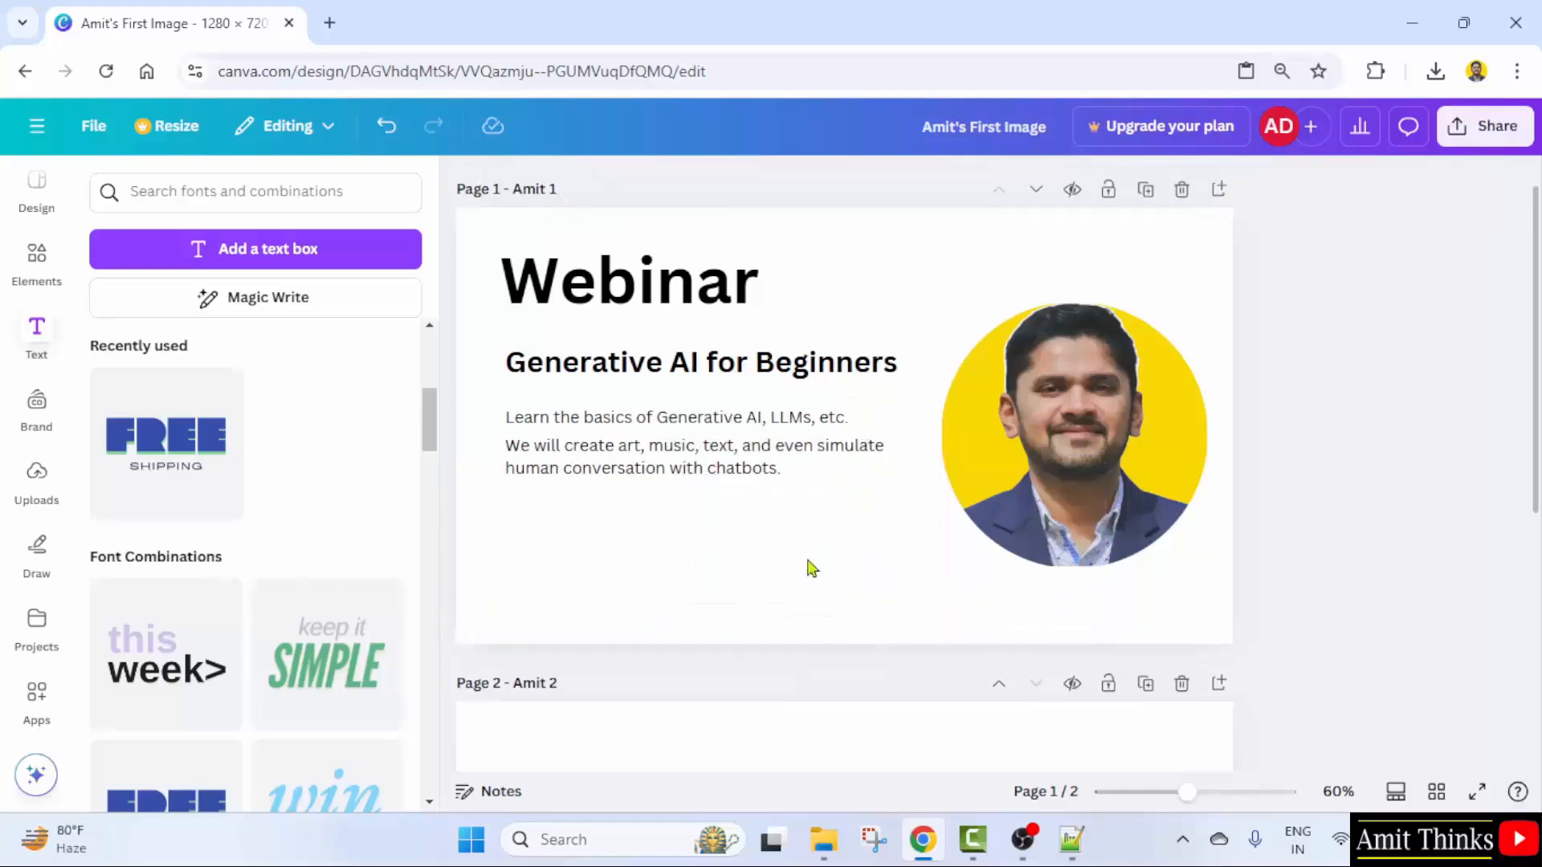
drag(430, 402, 432, 509)
drag(430, 526, 429, 487)
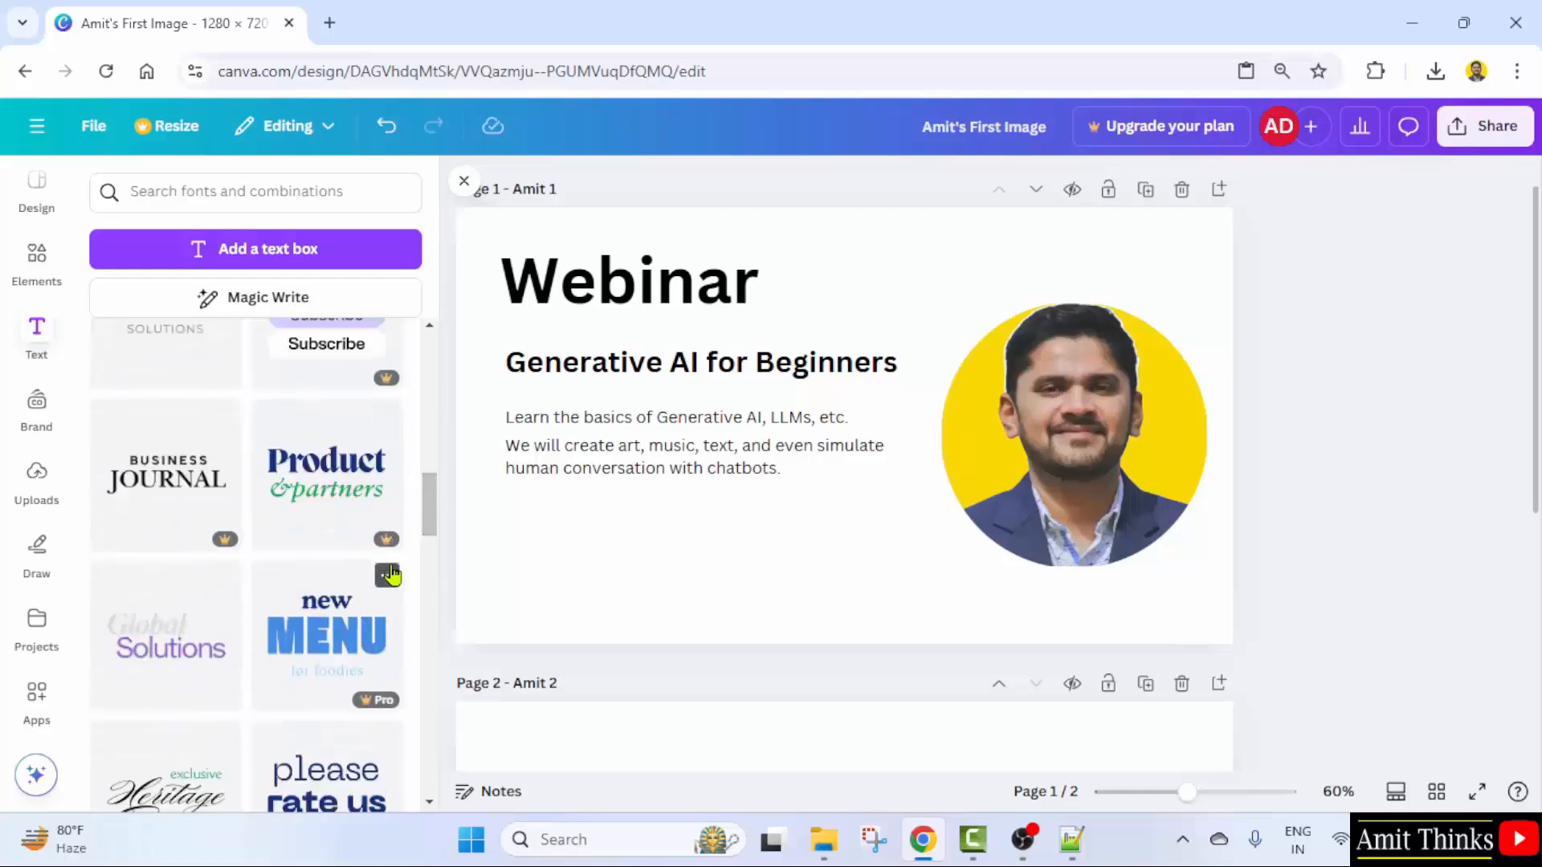
mouse_move(393, 548)
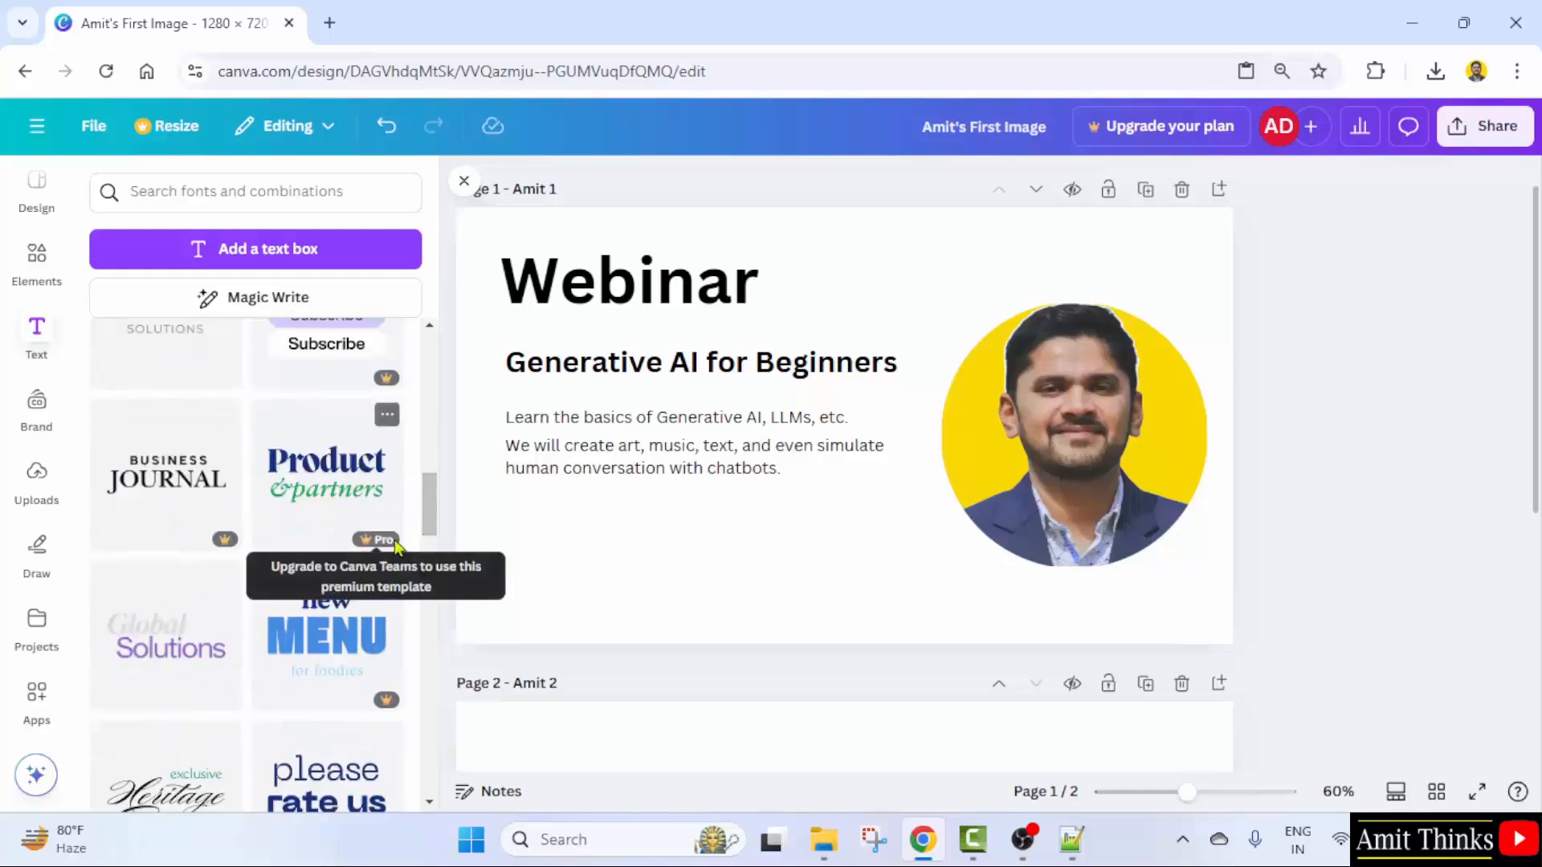
drag(431, 505, 435, 434)
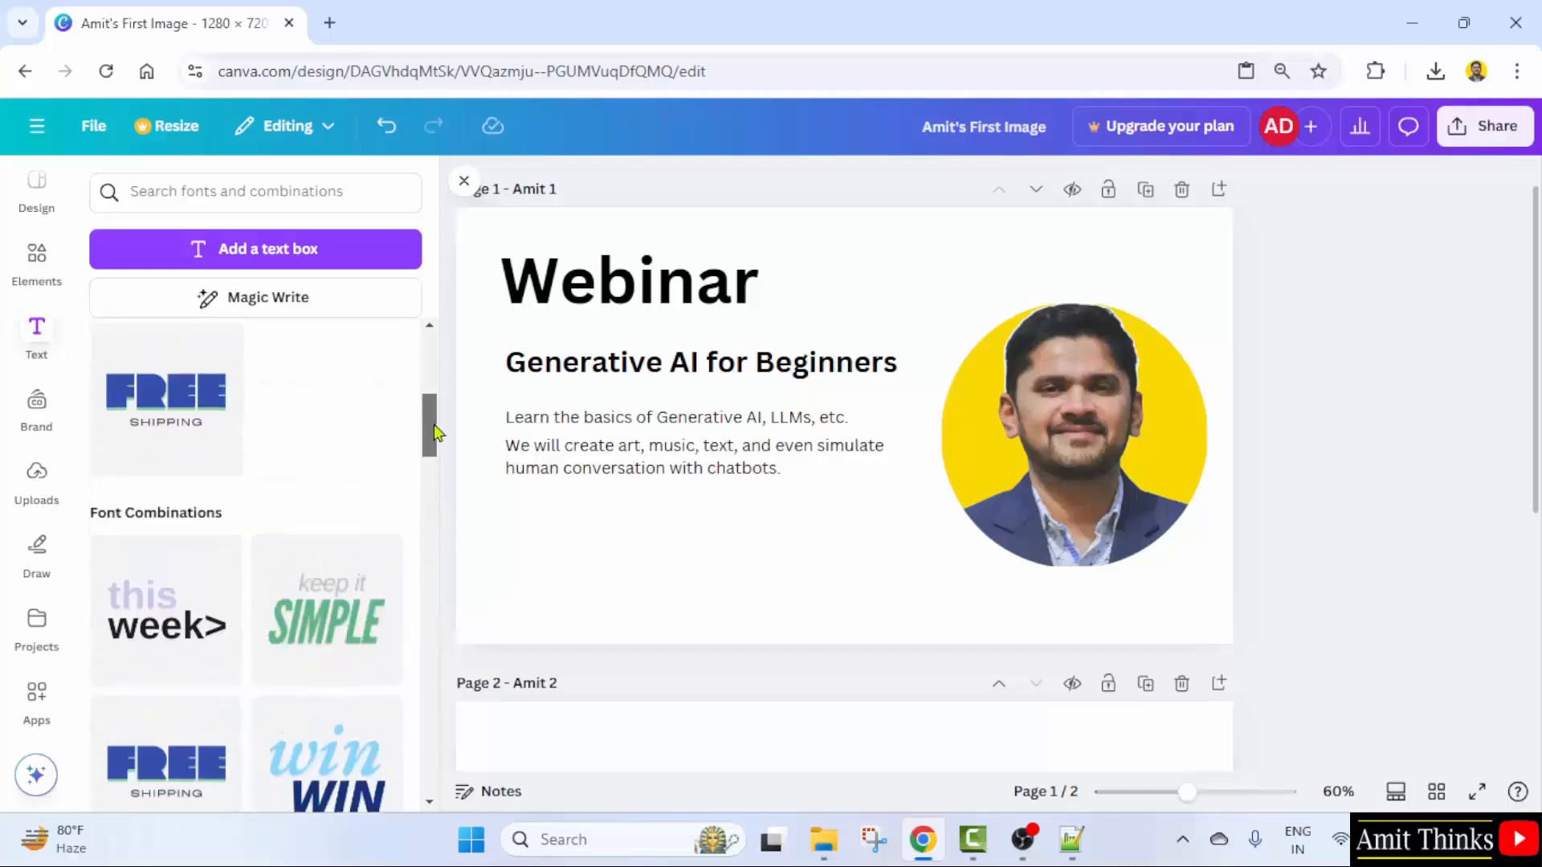
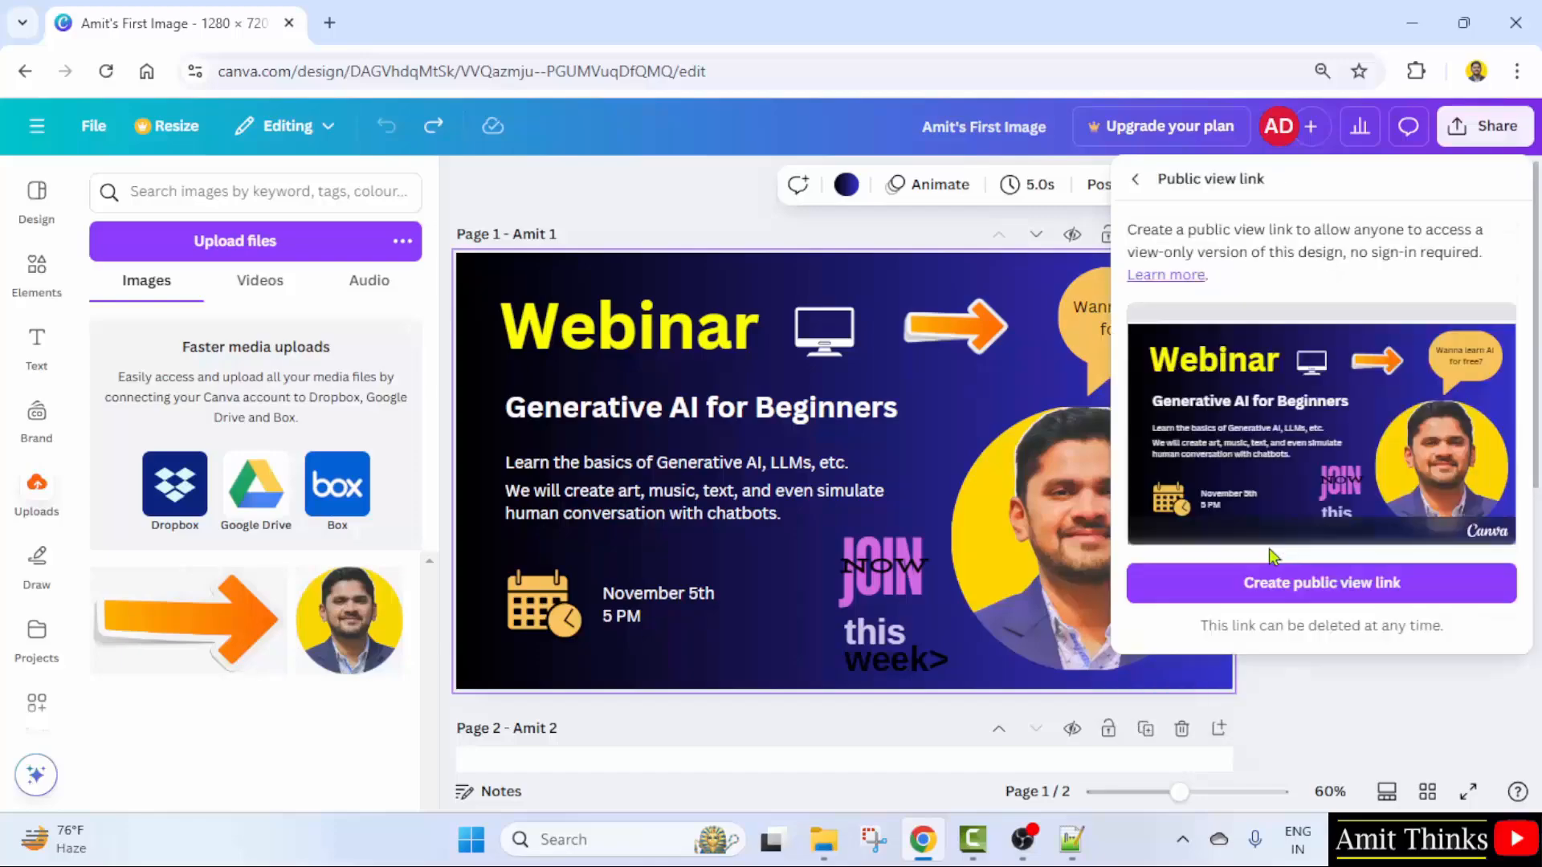
- Create and copy a public view link, then paste it into a Chrome Incognito window
click(1367, 585)
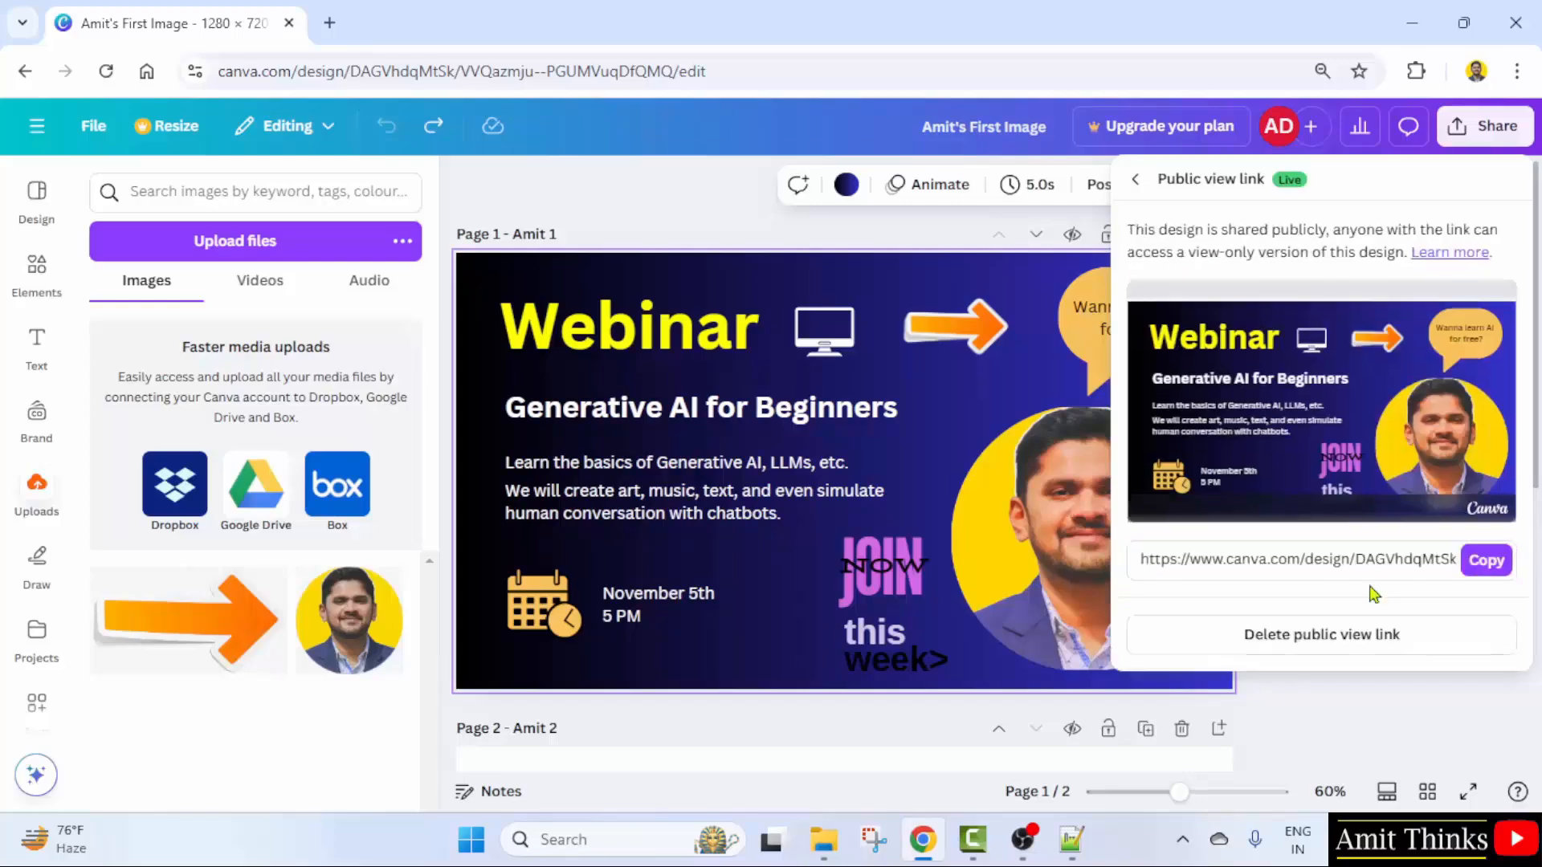
click(1487, 562)
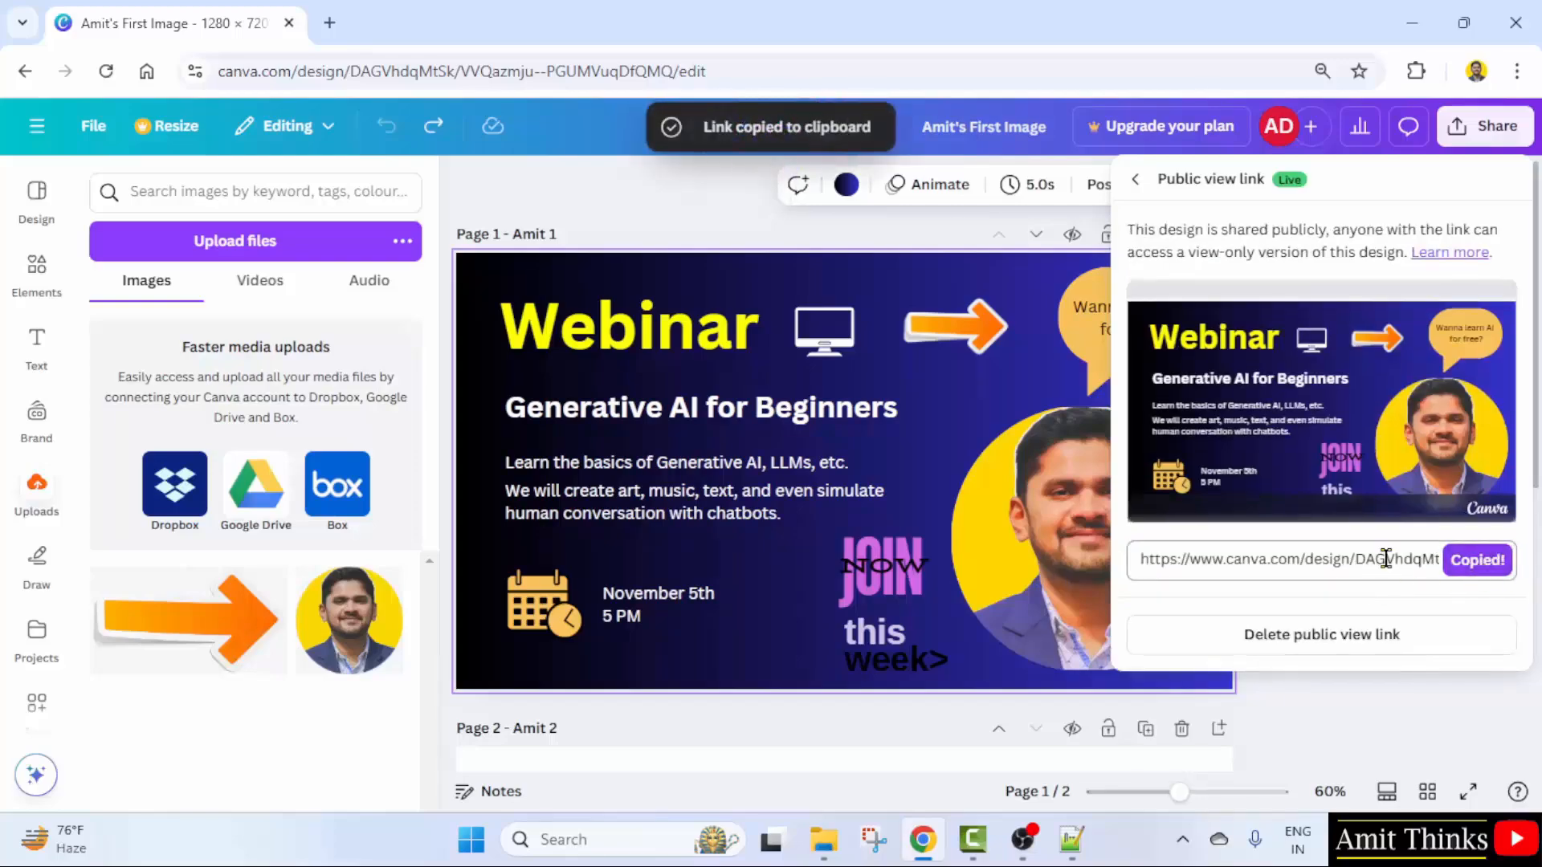
click(1519, 70)
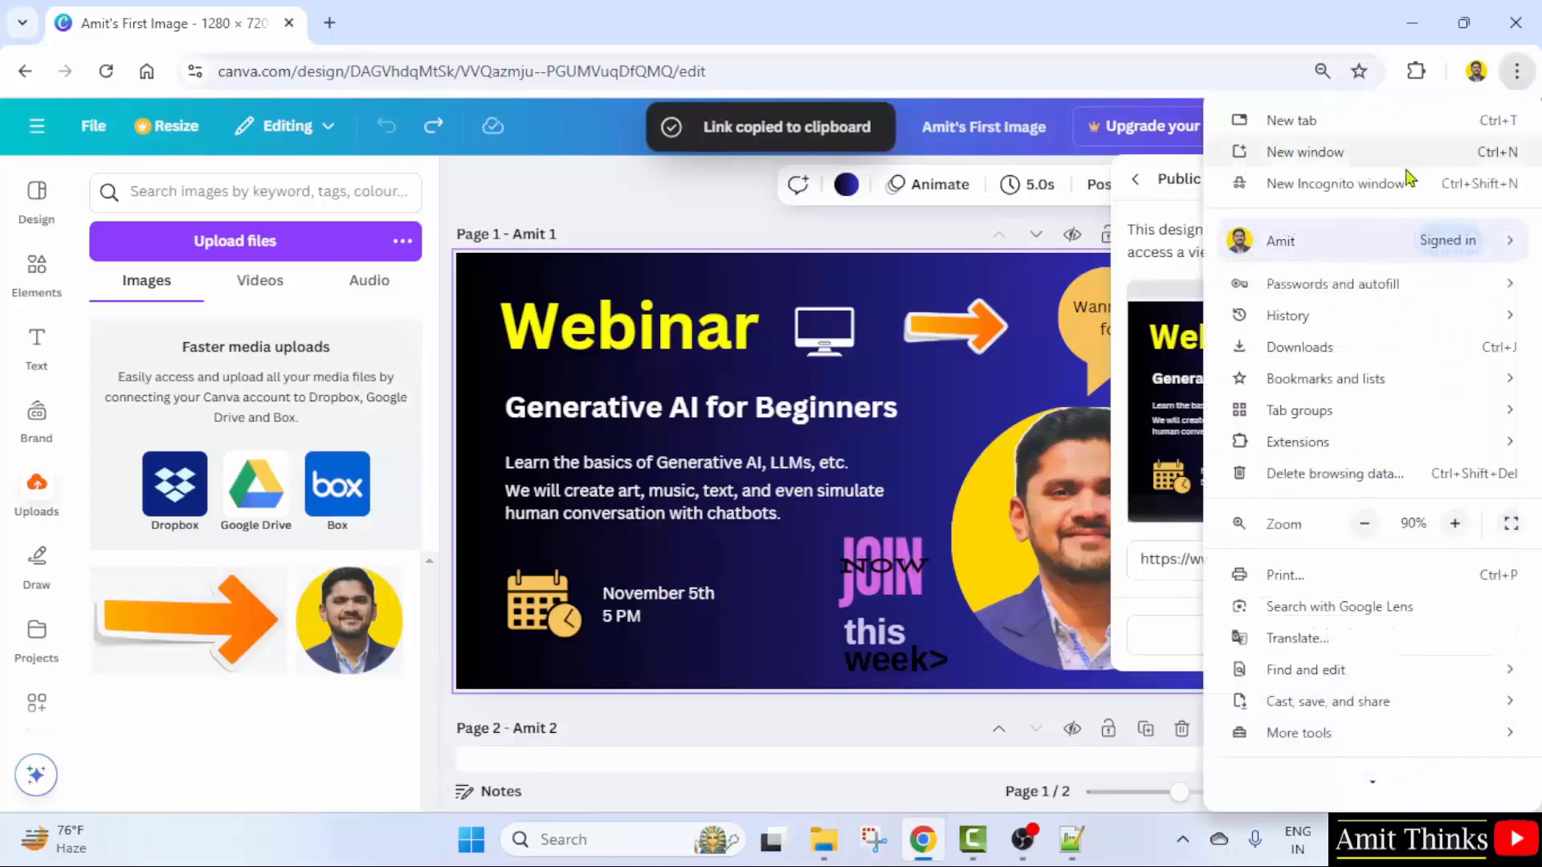
click(1398, 179)
right_click(371, 69)
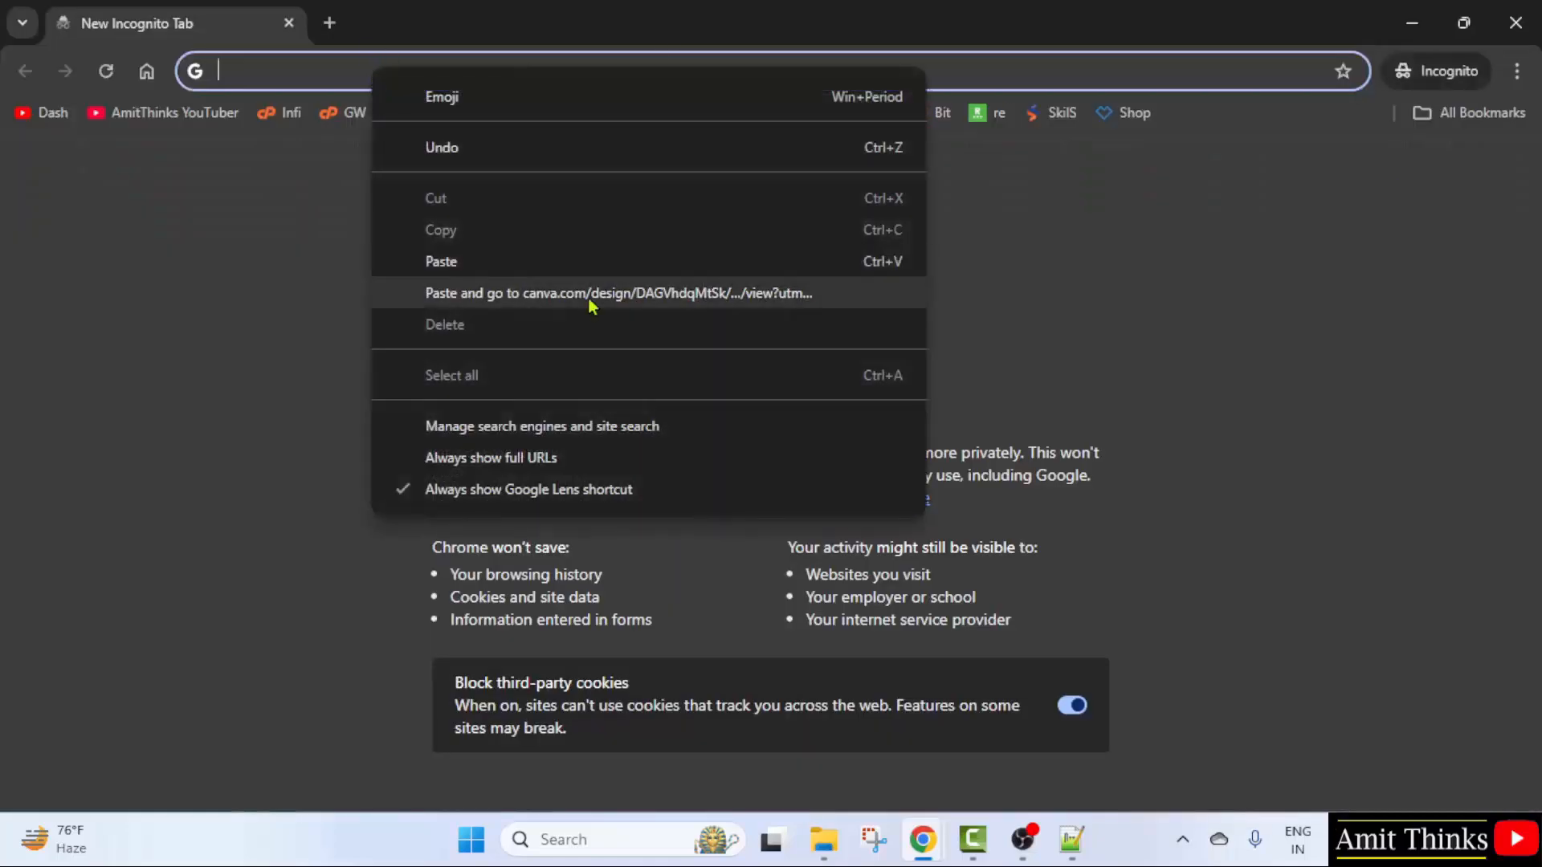
click(571, 264)
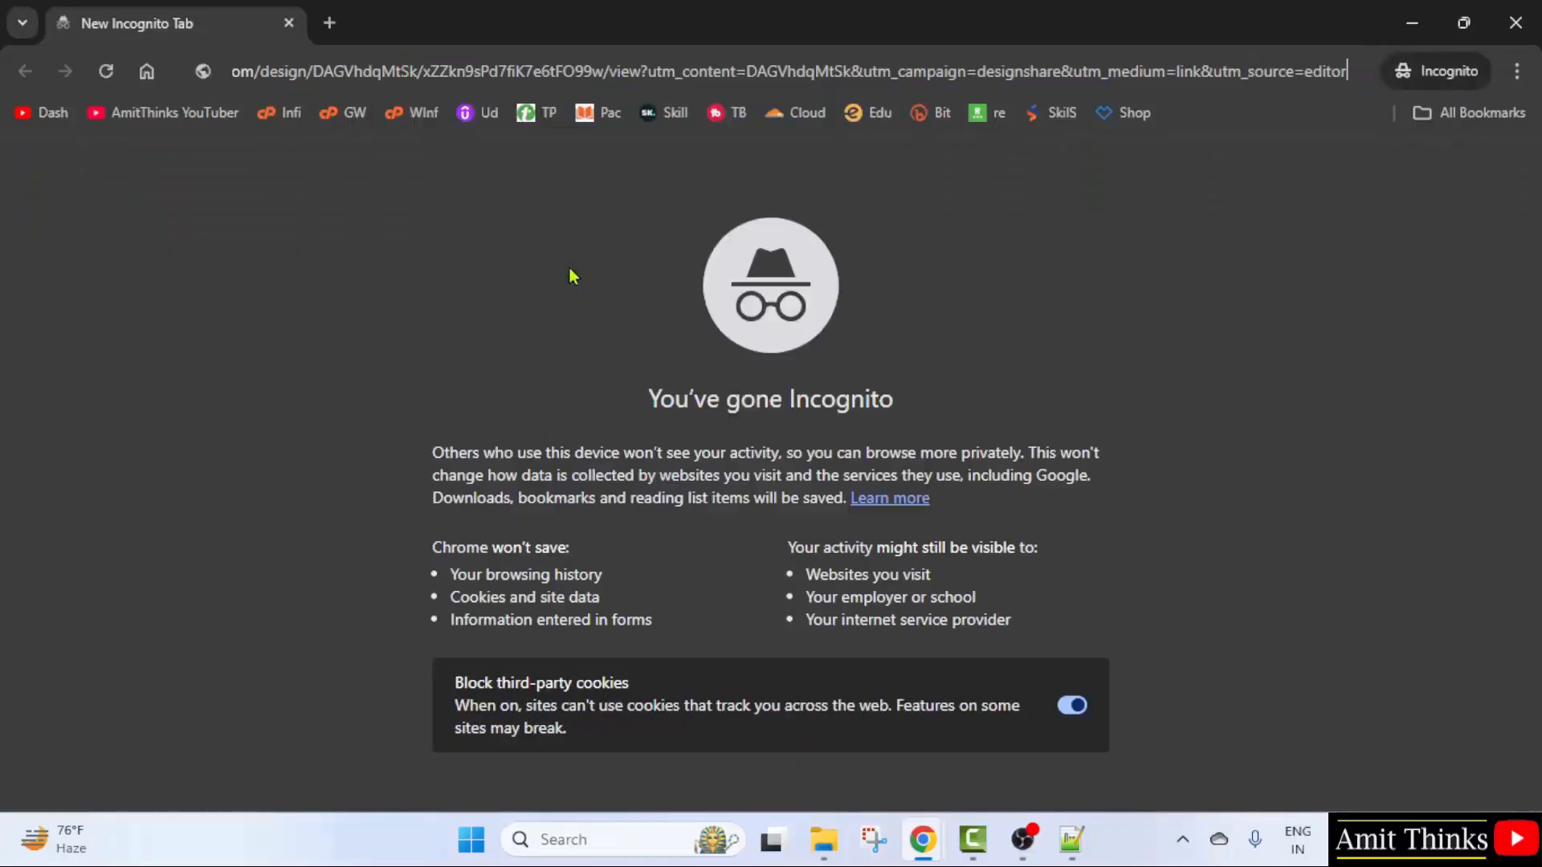
- Load the public link, page through both design pages, and close the private window
key(Return)
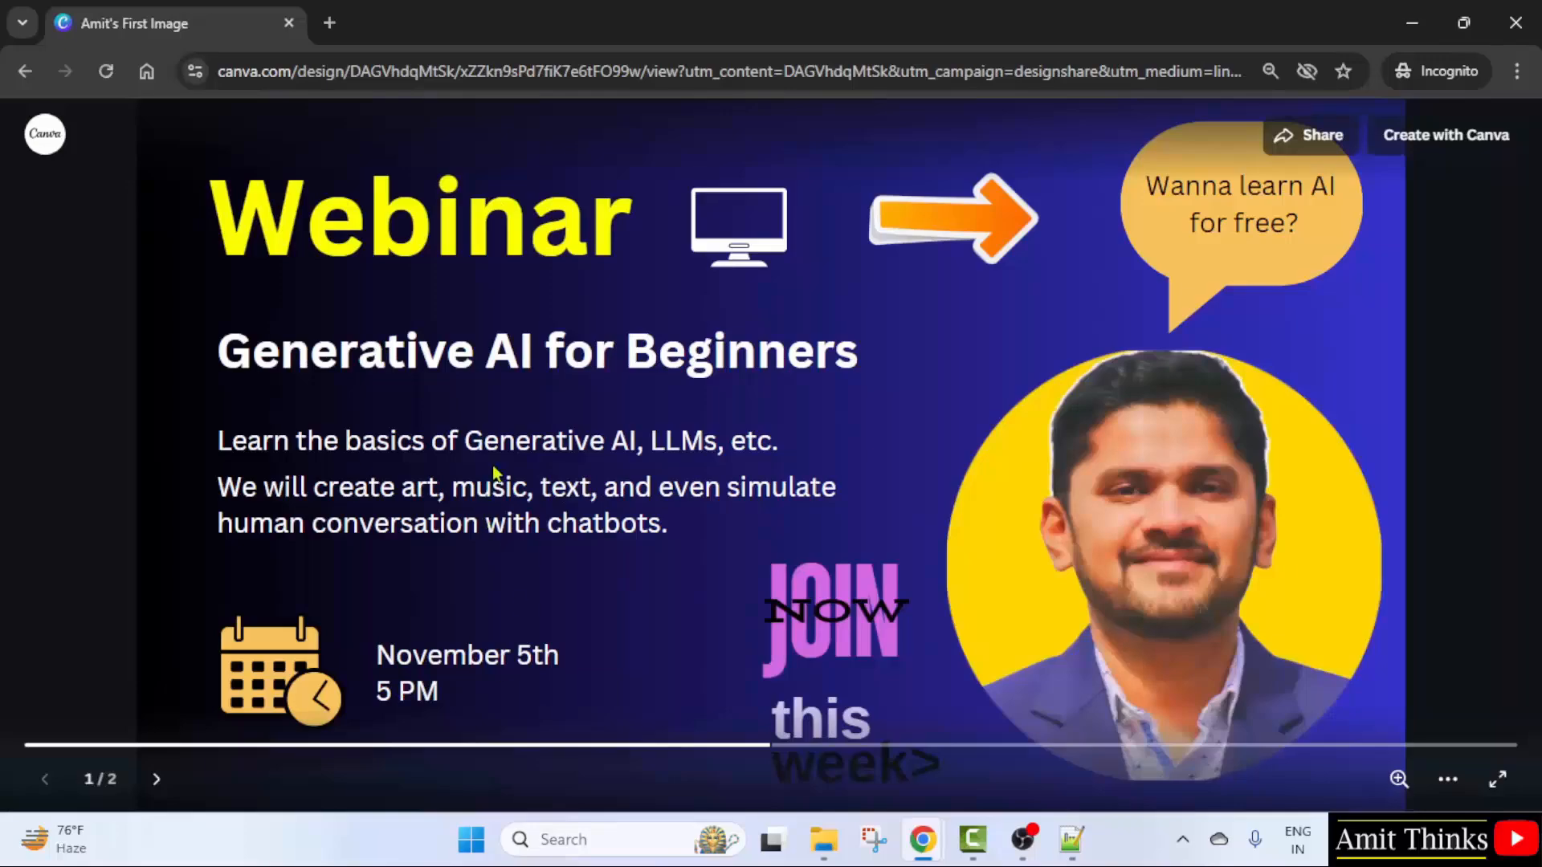
click(155, 779)
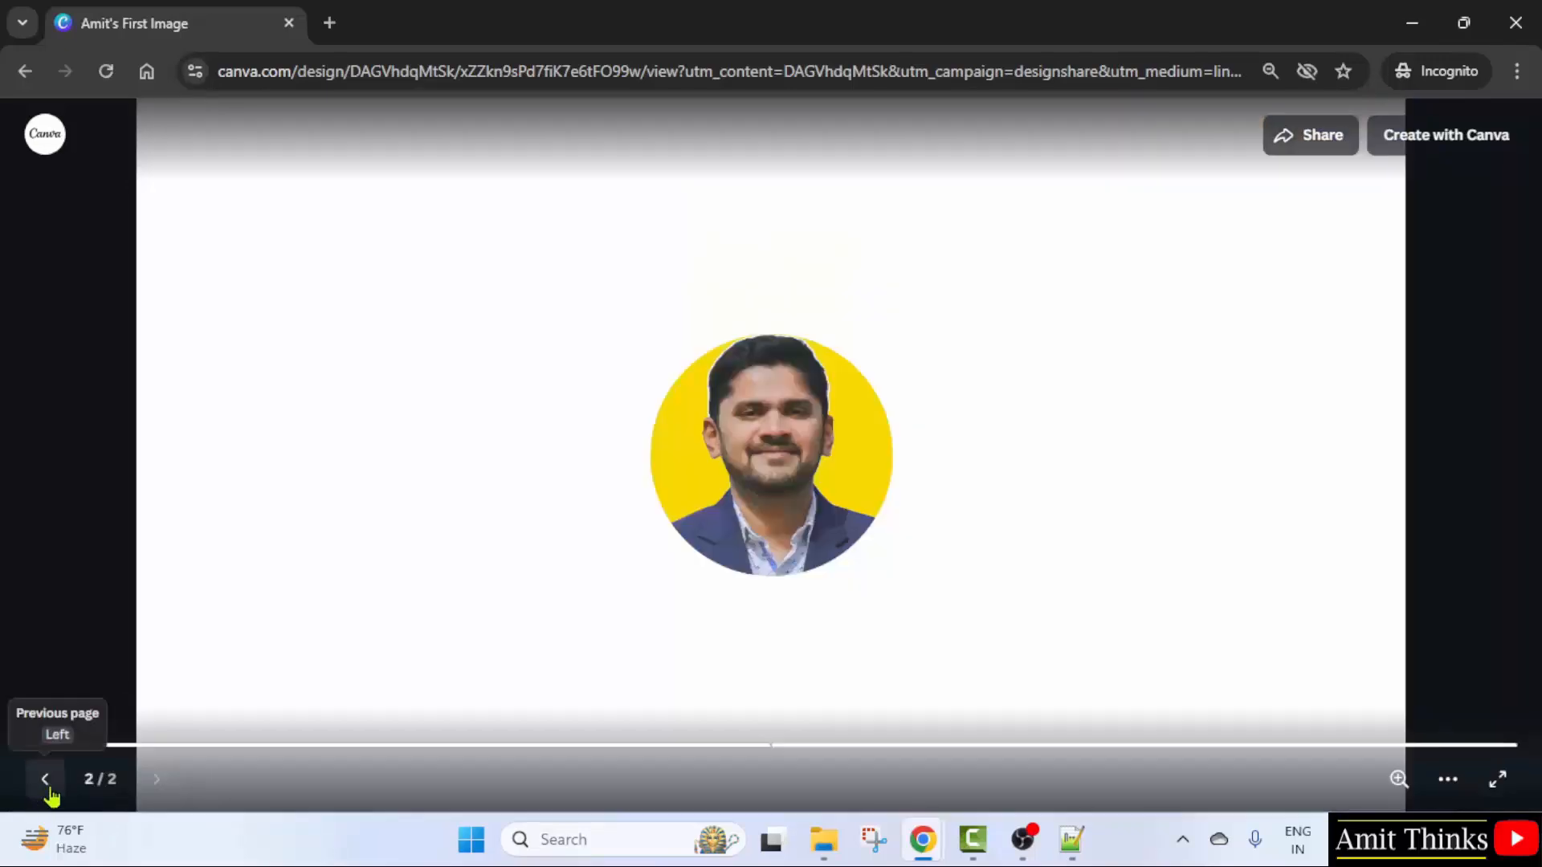
click(47, 785)
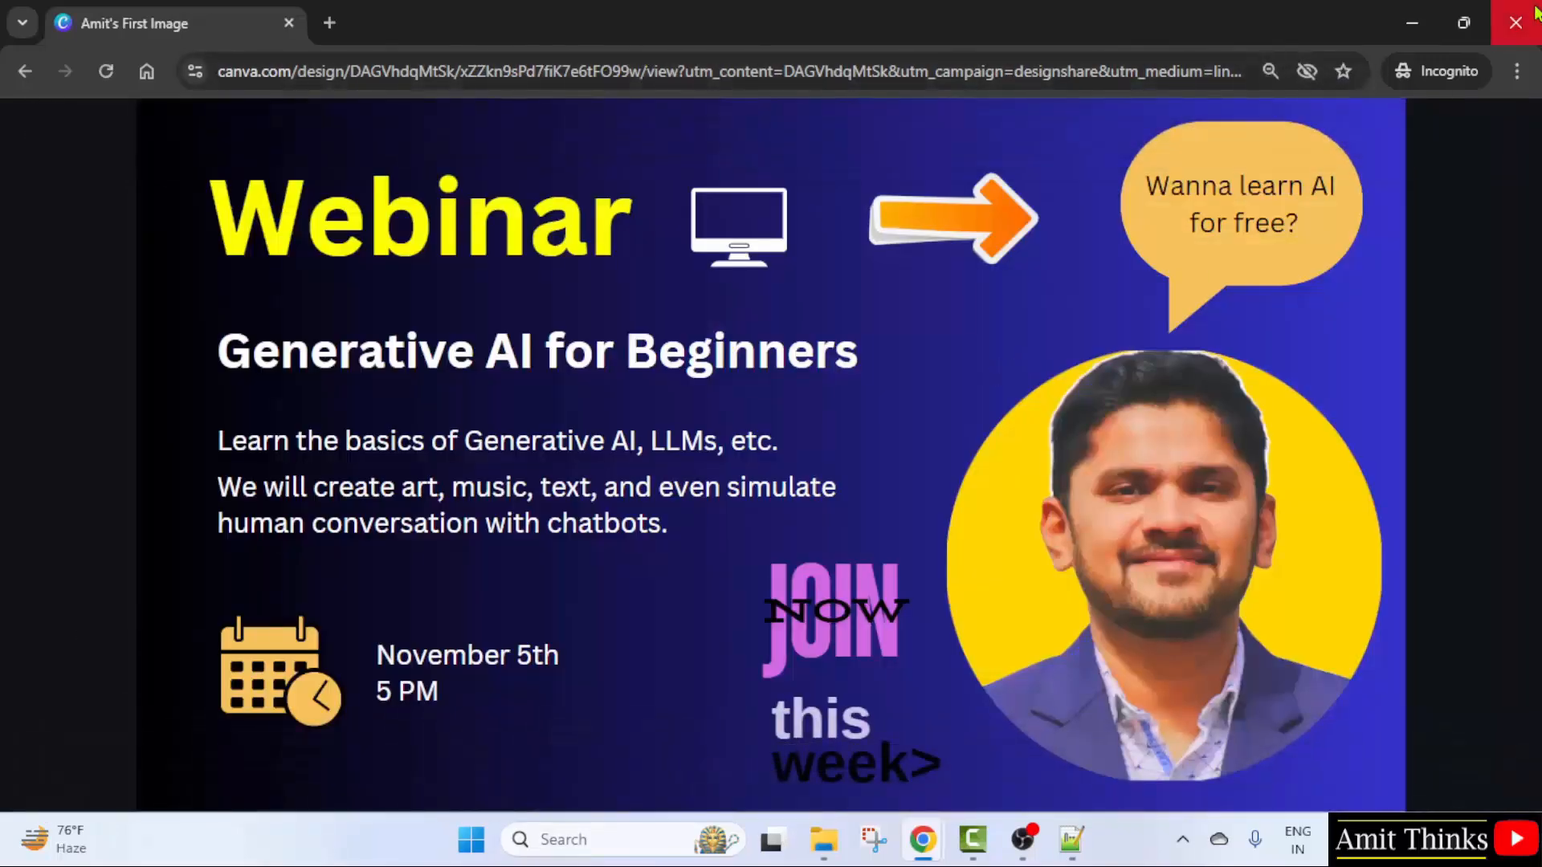
click(1516, 26)
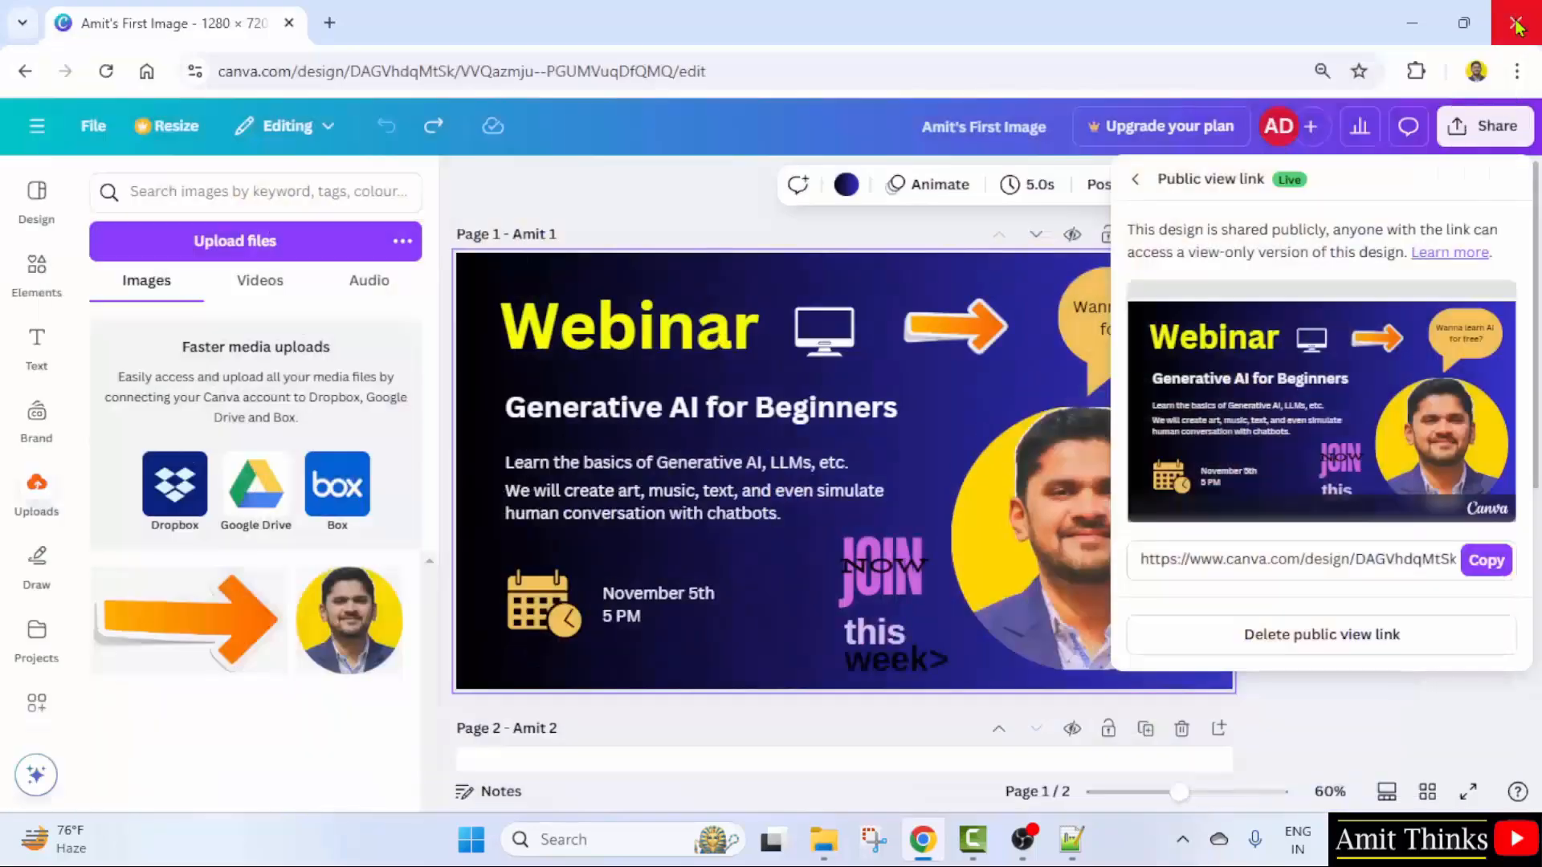
- Return to the Share options and open Download settings, keeping PNG as the file type
click(1135, 180)
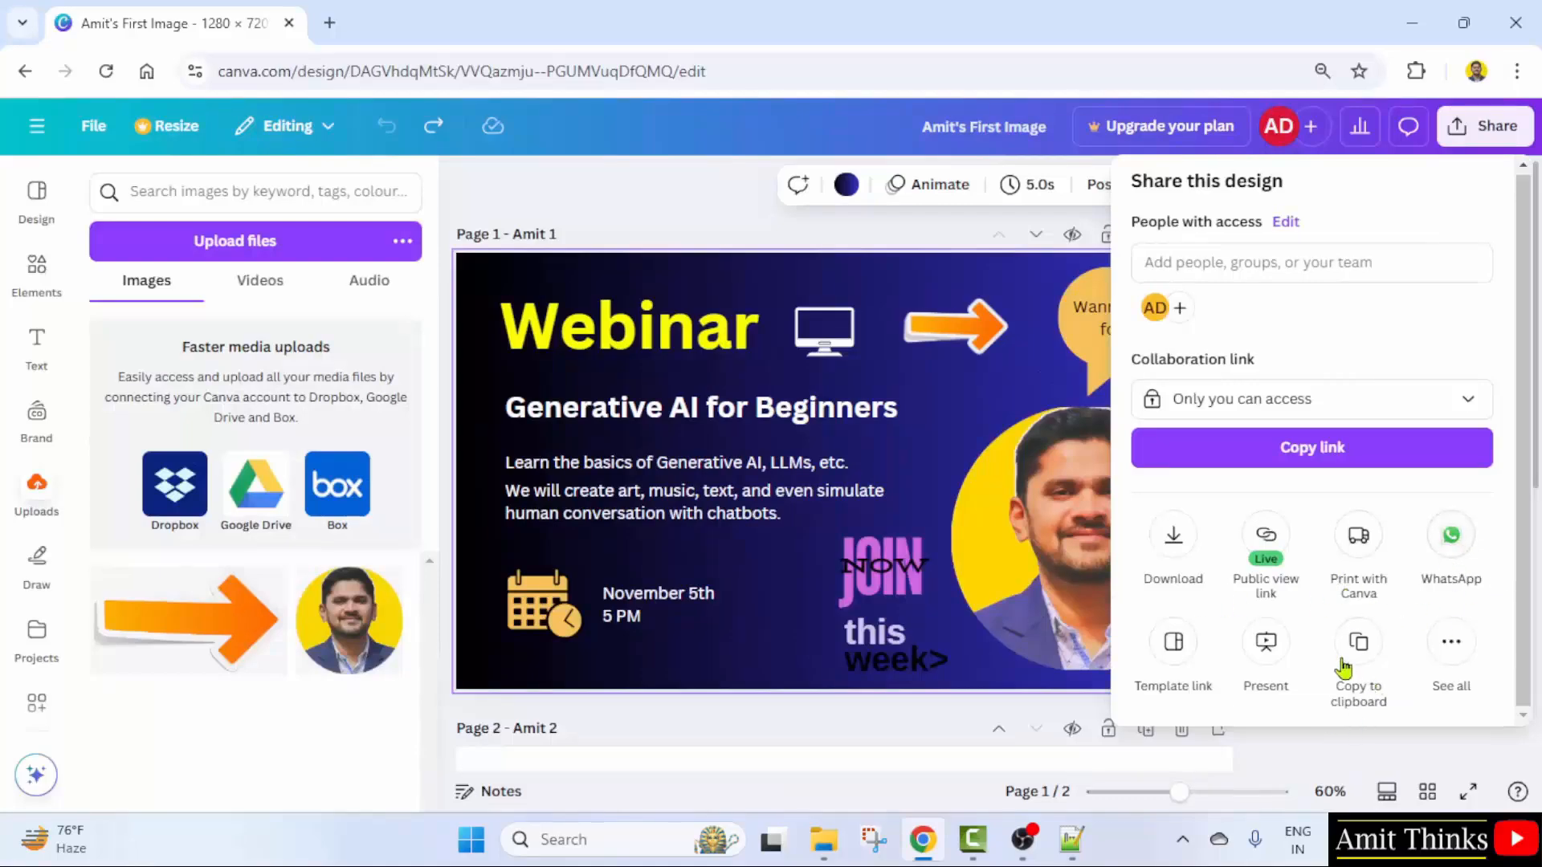
click(1174, 536)
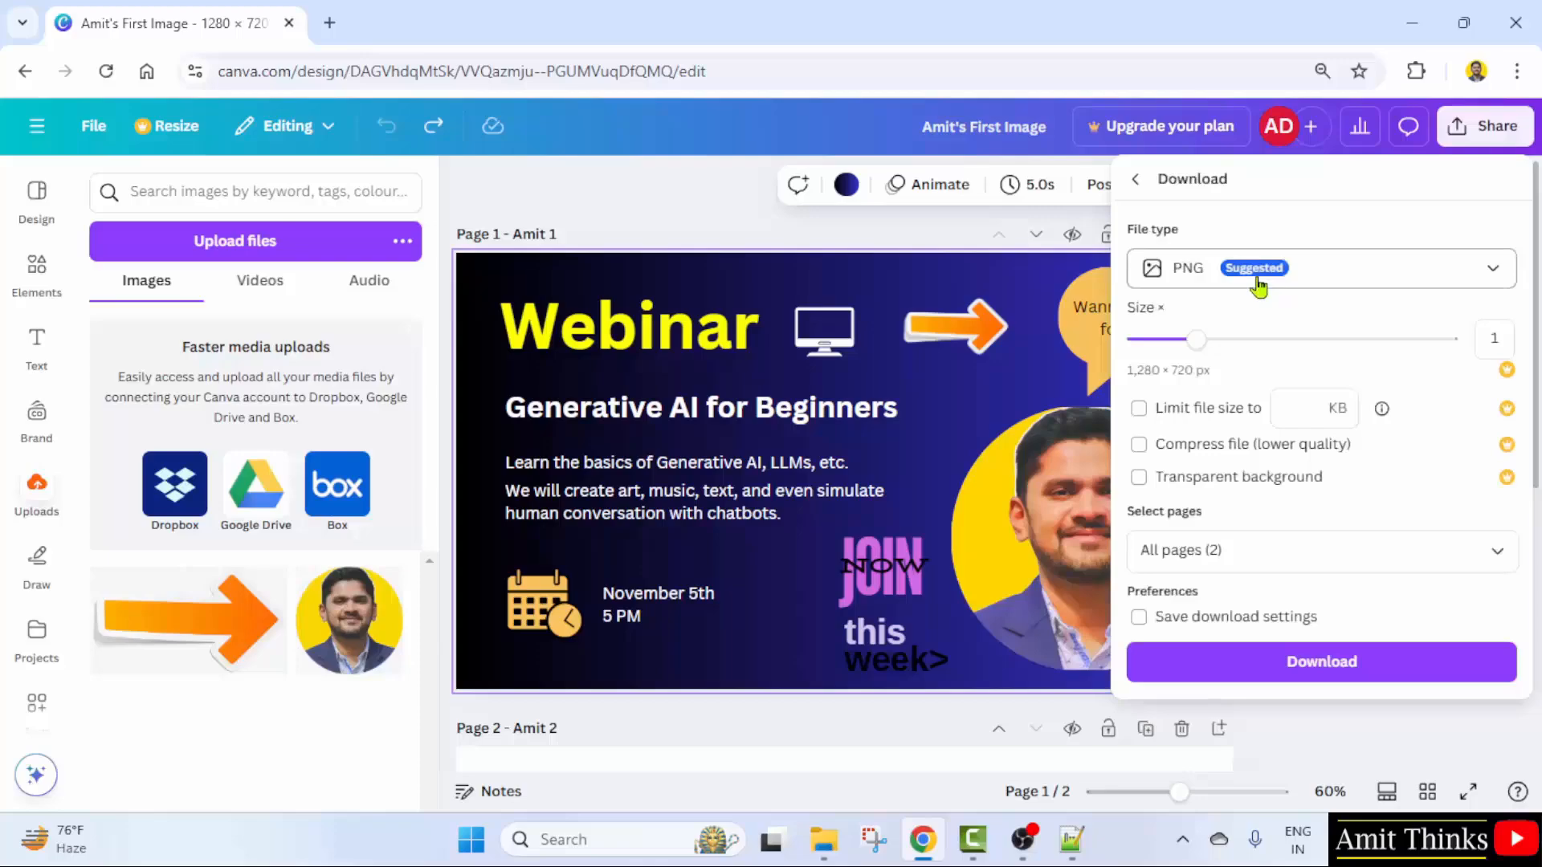
click(1258, 283)
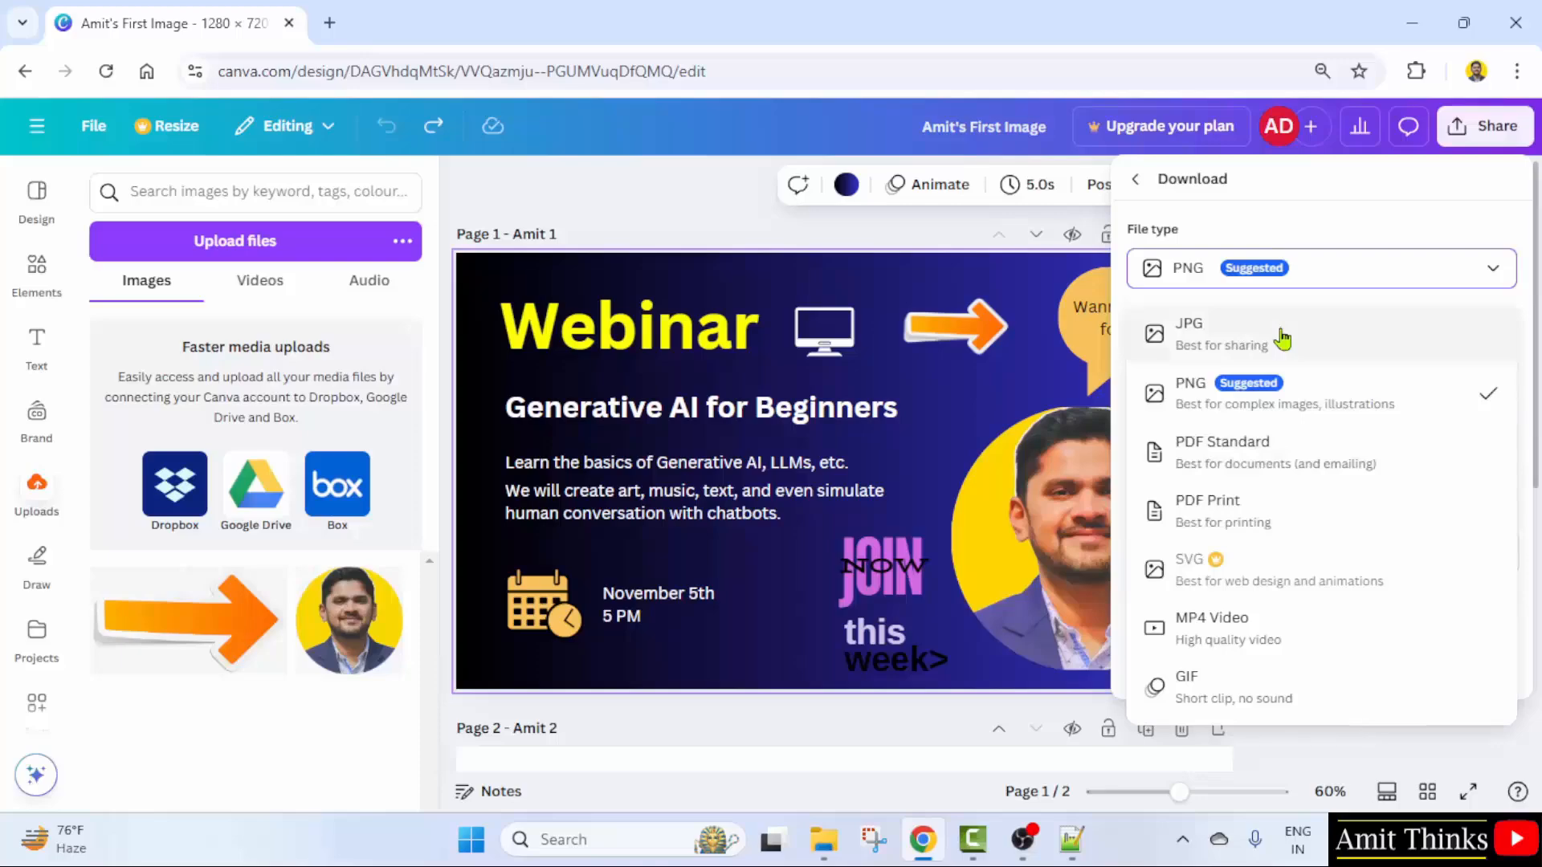
click(1349, 404)
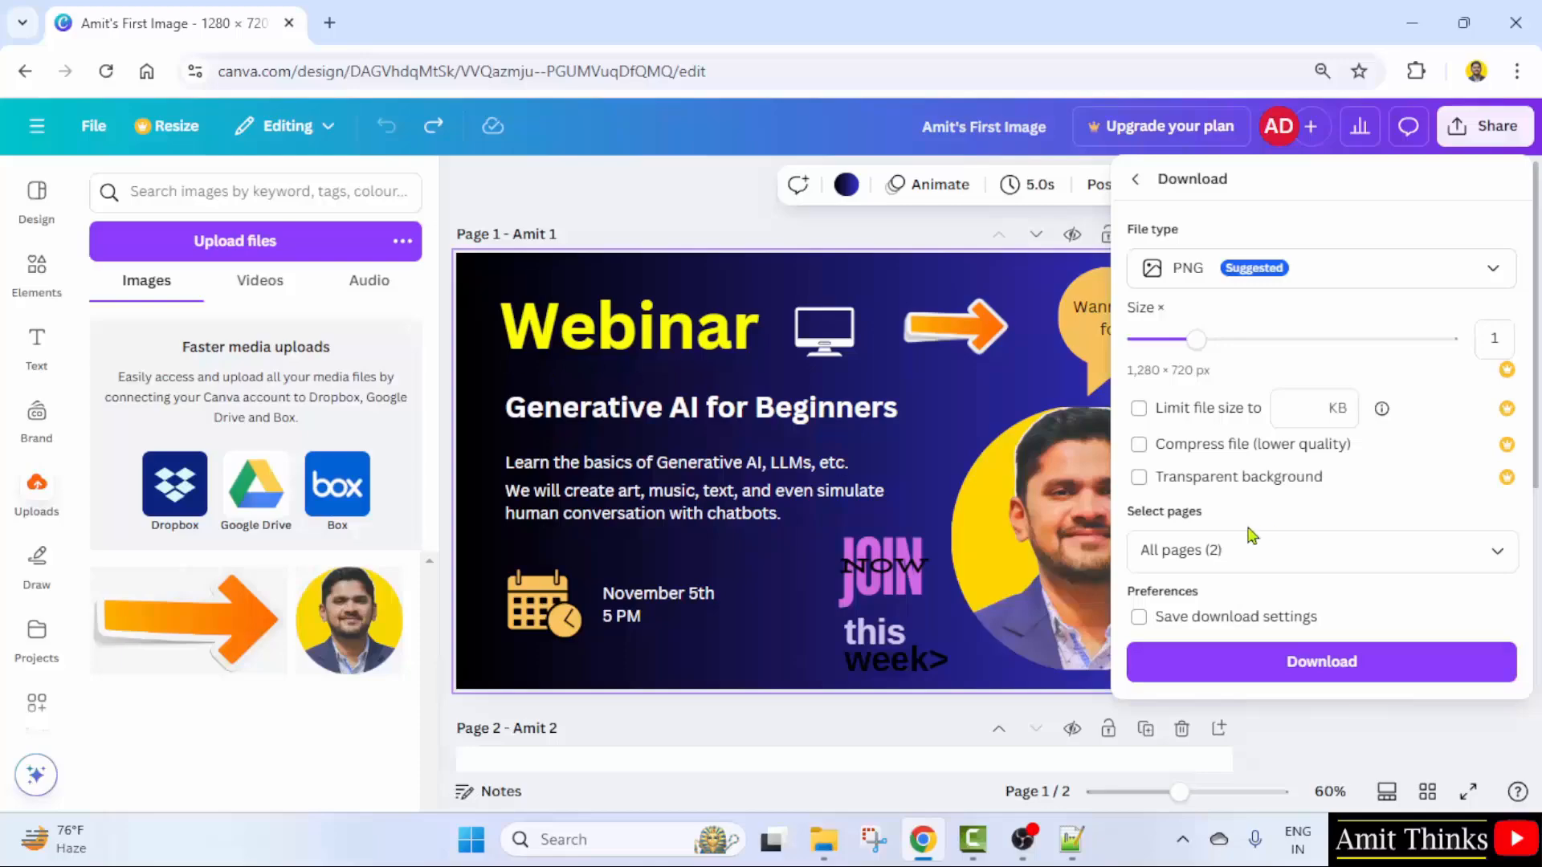
- Limit the pages to 1 and download it as 'Amit 1 (1).png'
click(1247, 553)
click(1196, 550)
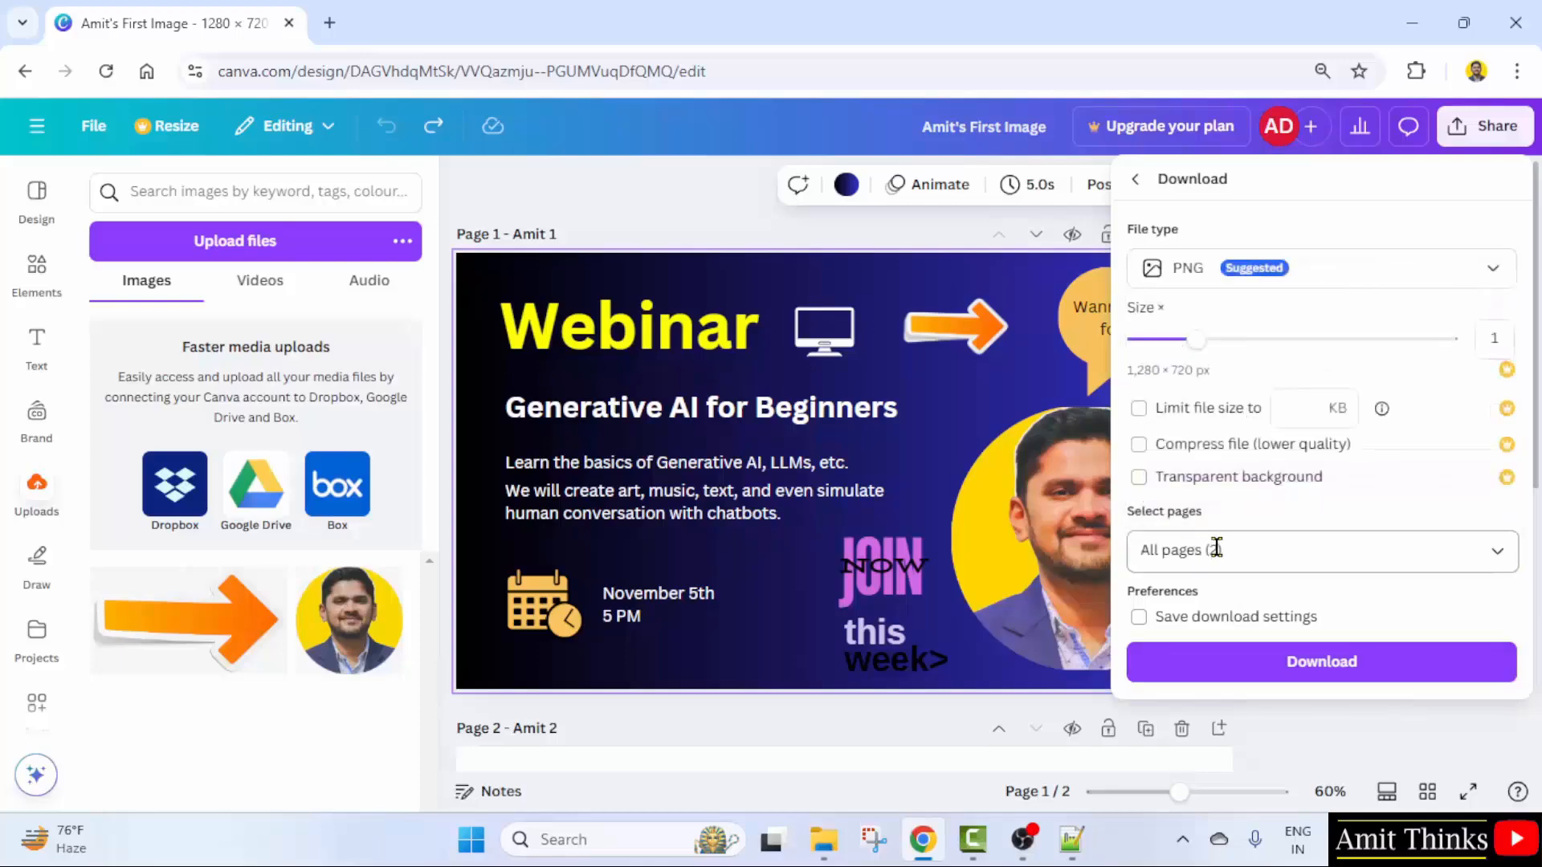
click(1217, 547)
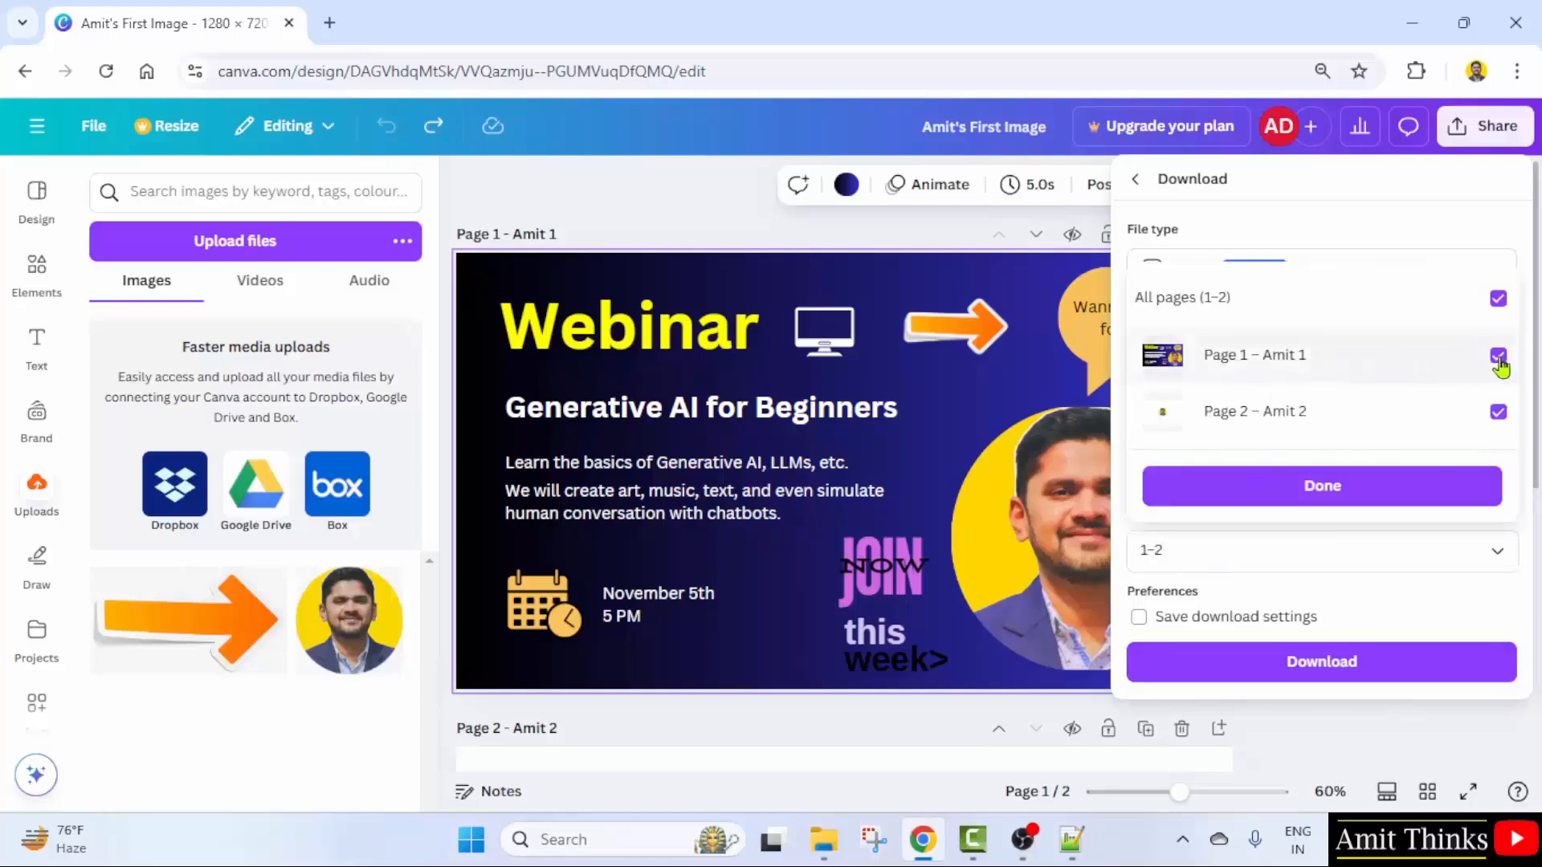
triple_click(1197, 551)
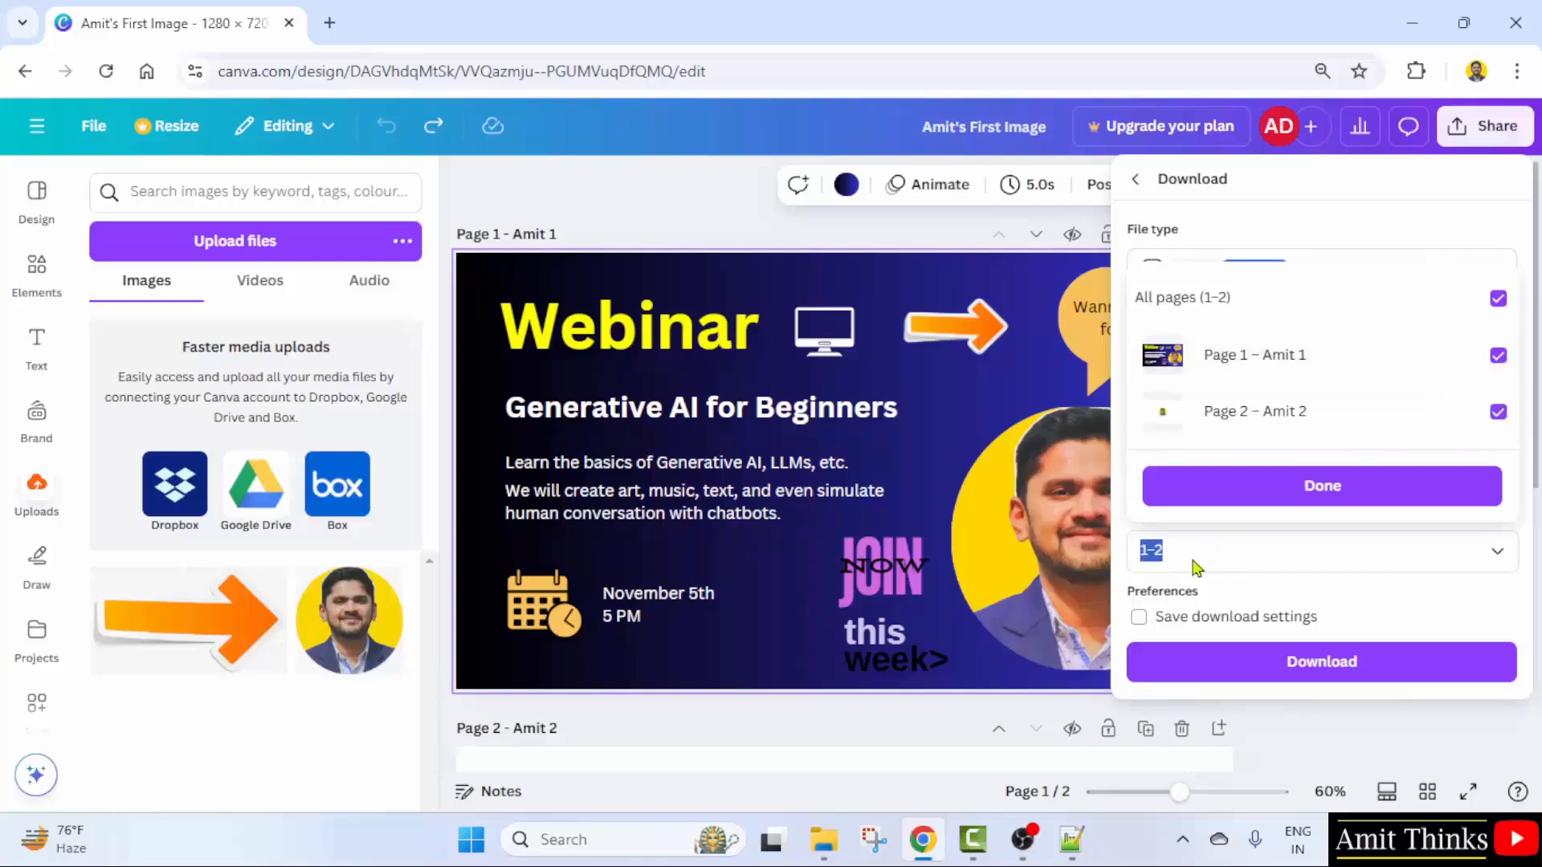
text(1)
click(1313, 486)
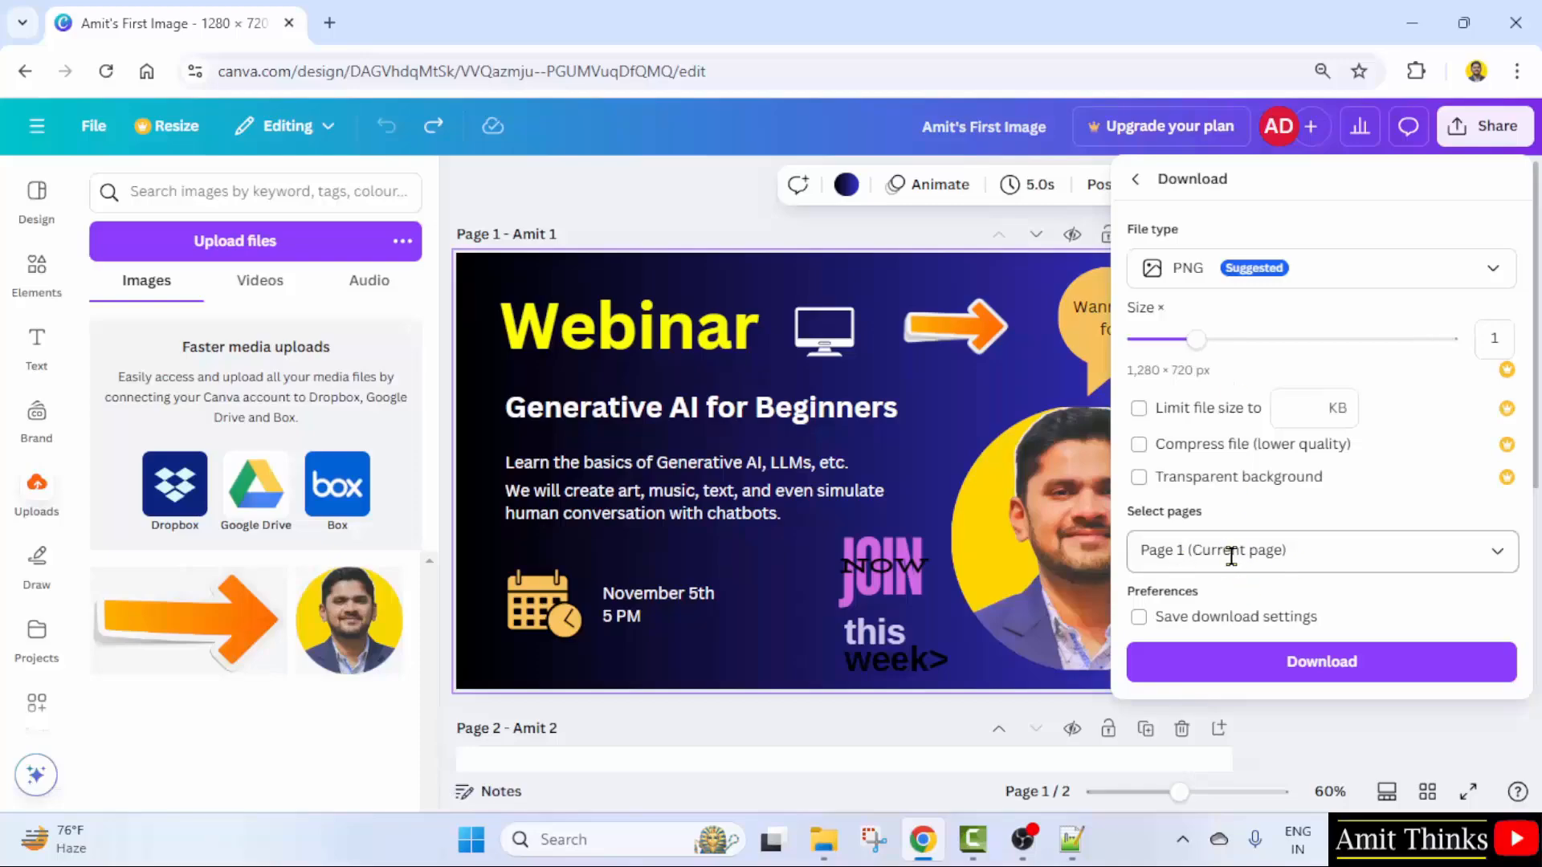
click(1346, 678)
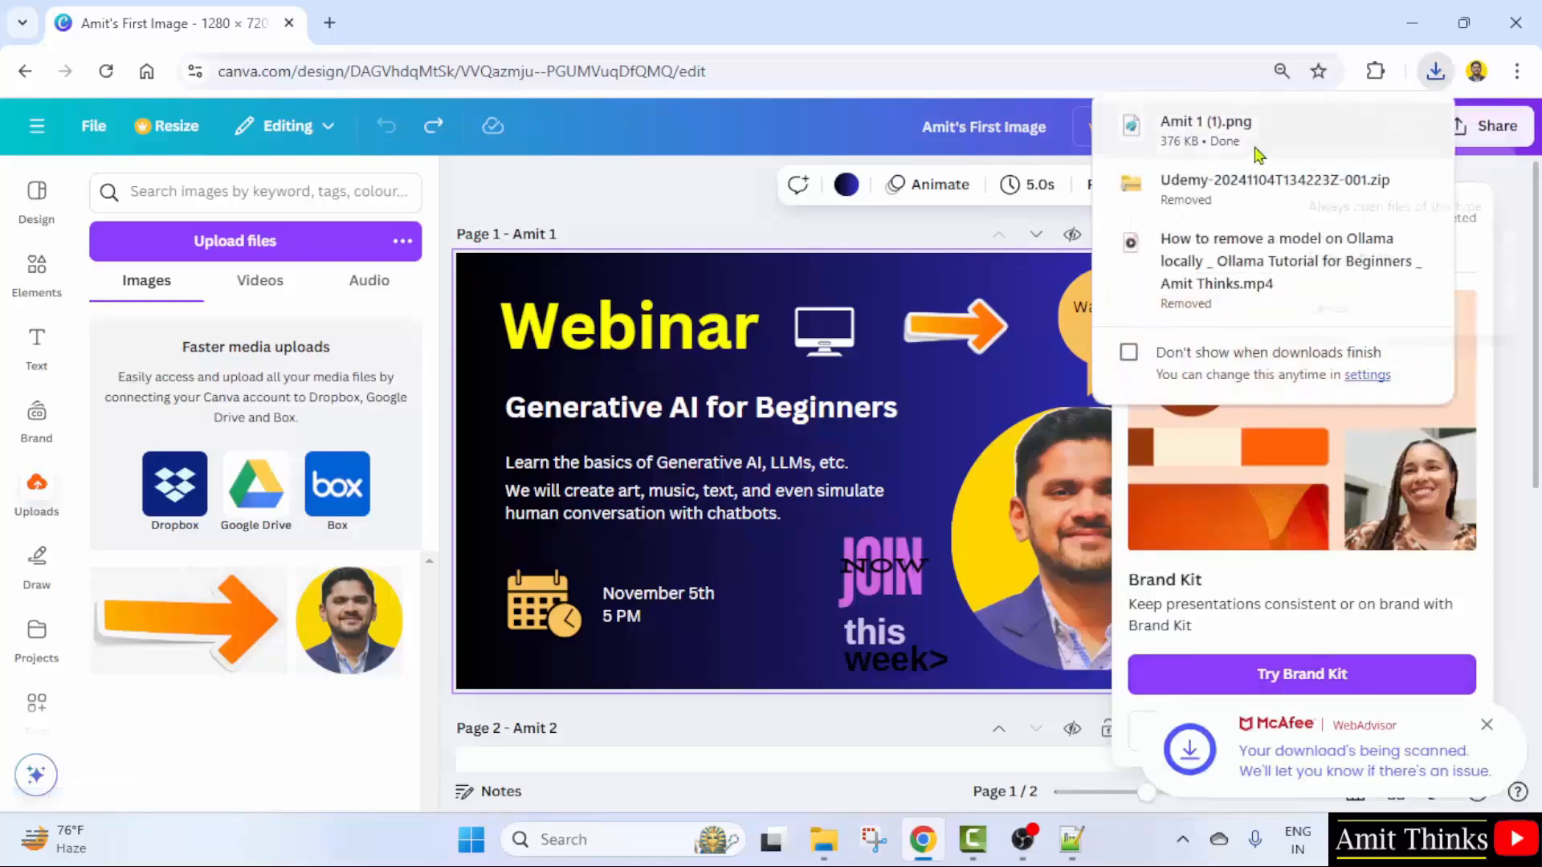
right_click(1256, 155)
click(1352, 178)
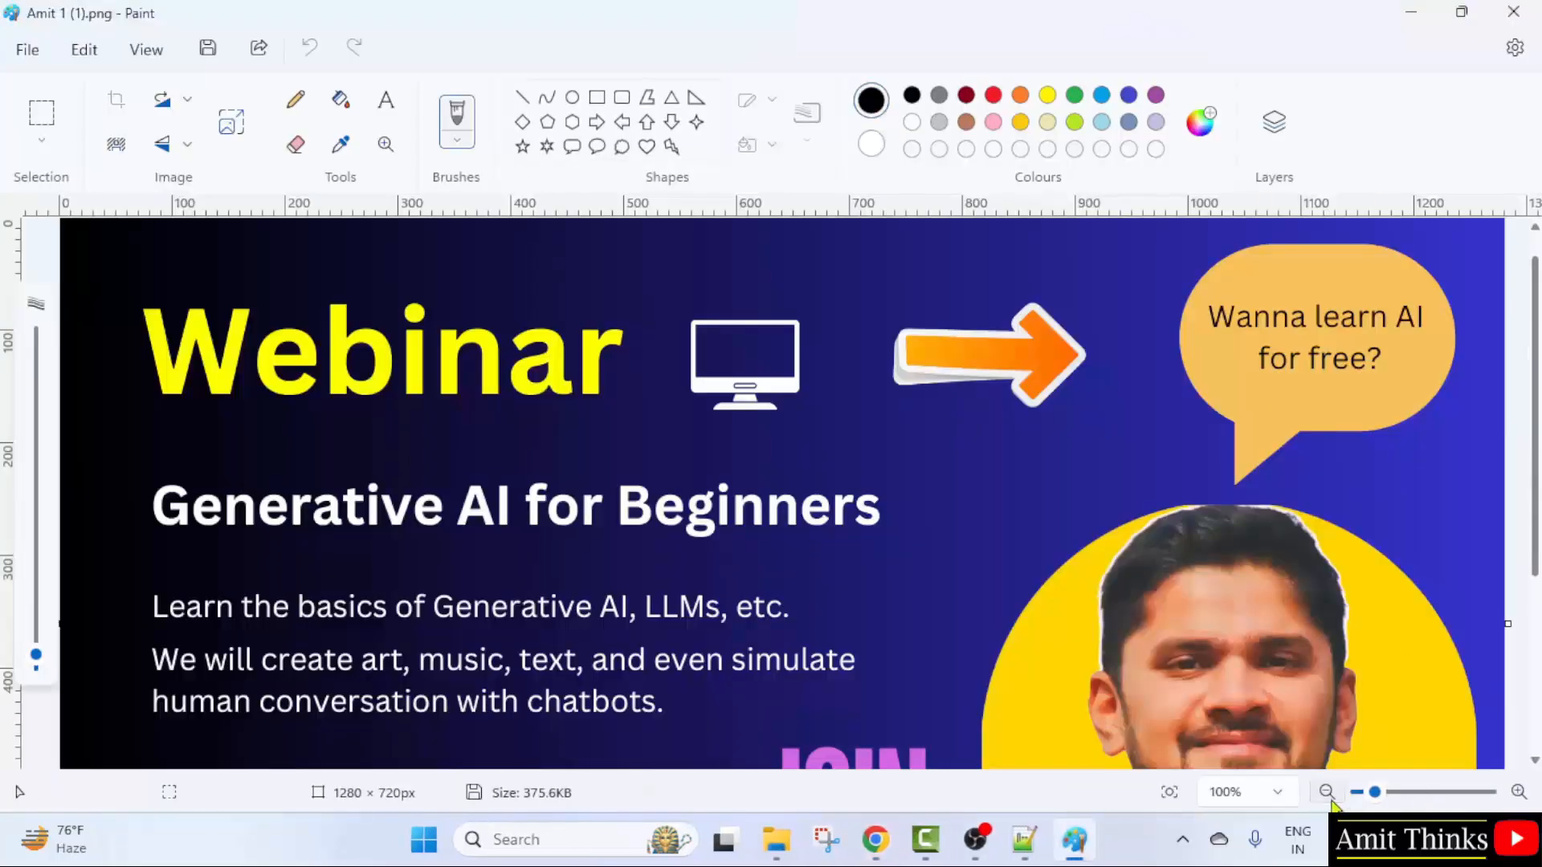
click(1329, 797)
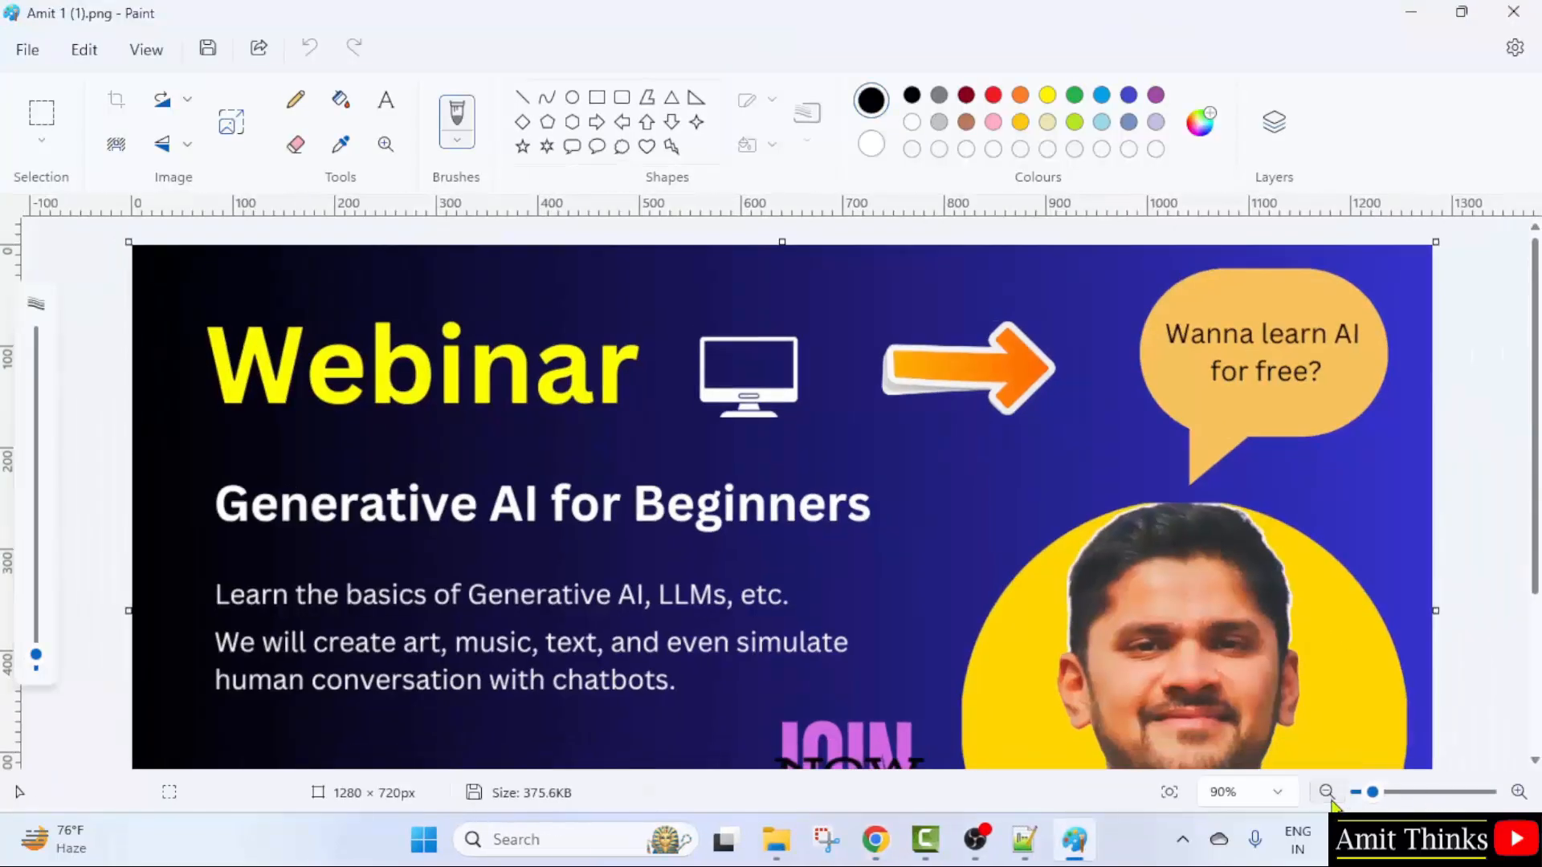
click(1329, 798)
click(1330, 798)
click(1330, 797)
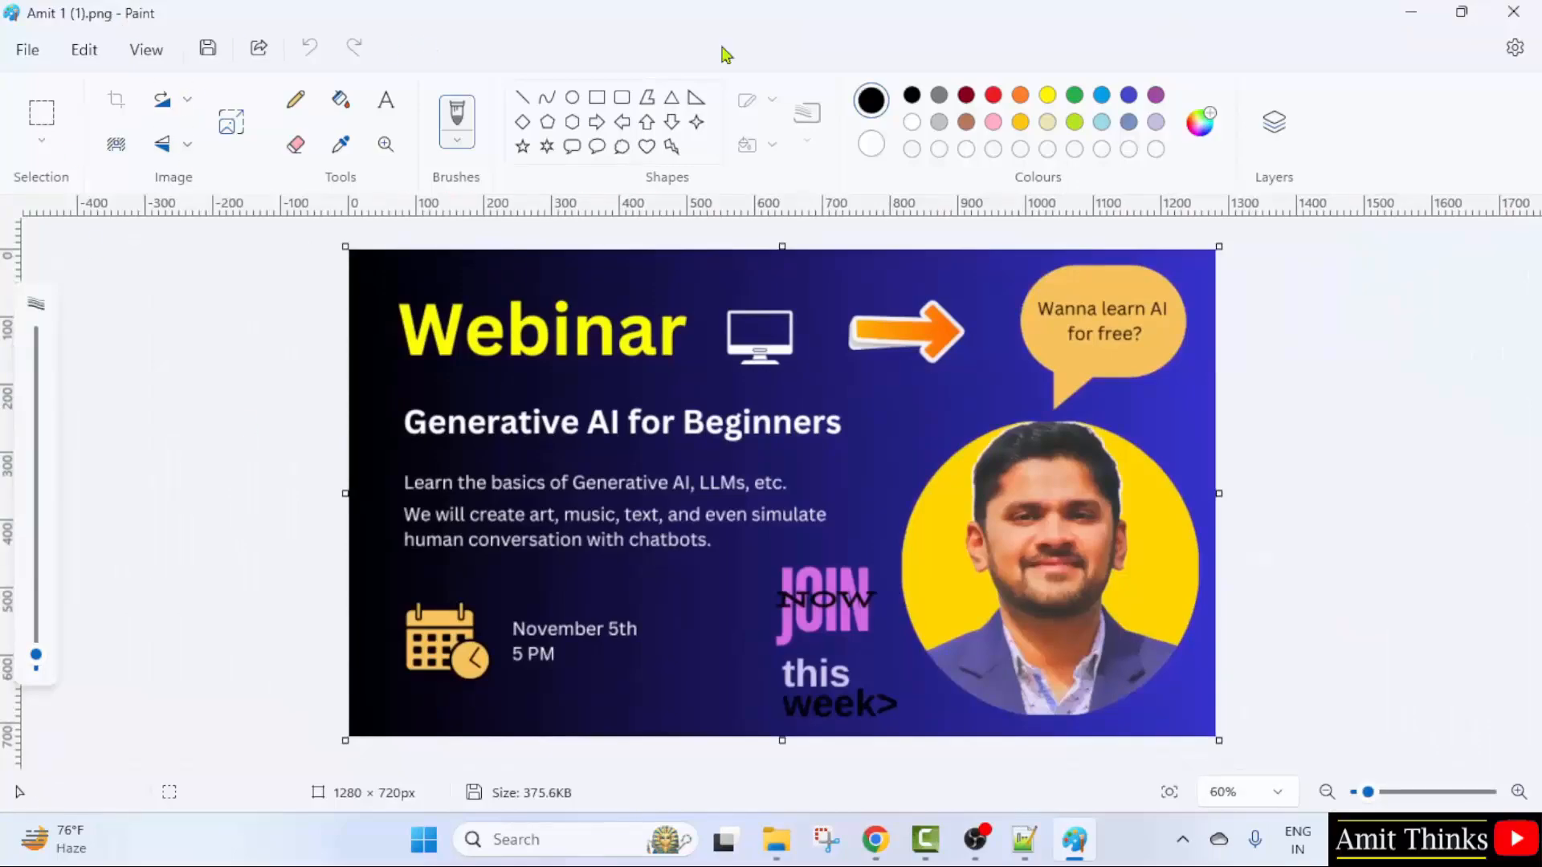
click(1534, 10)
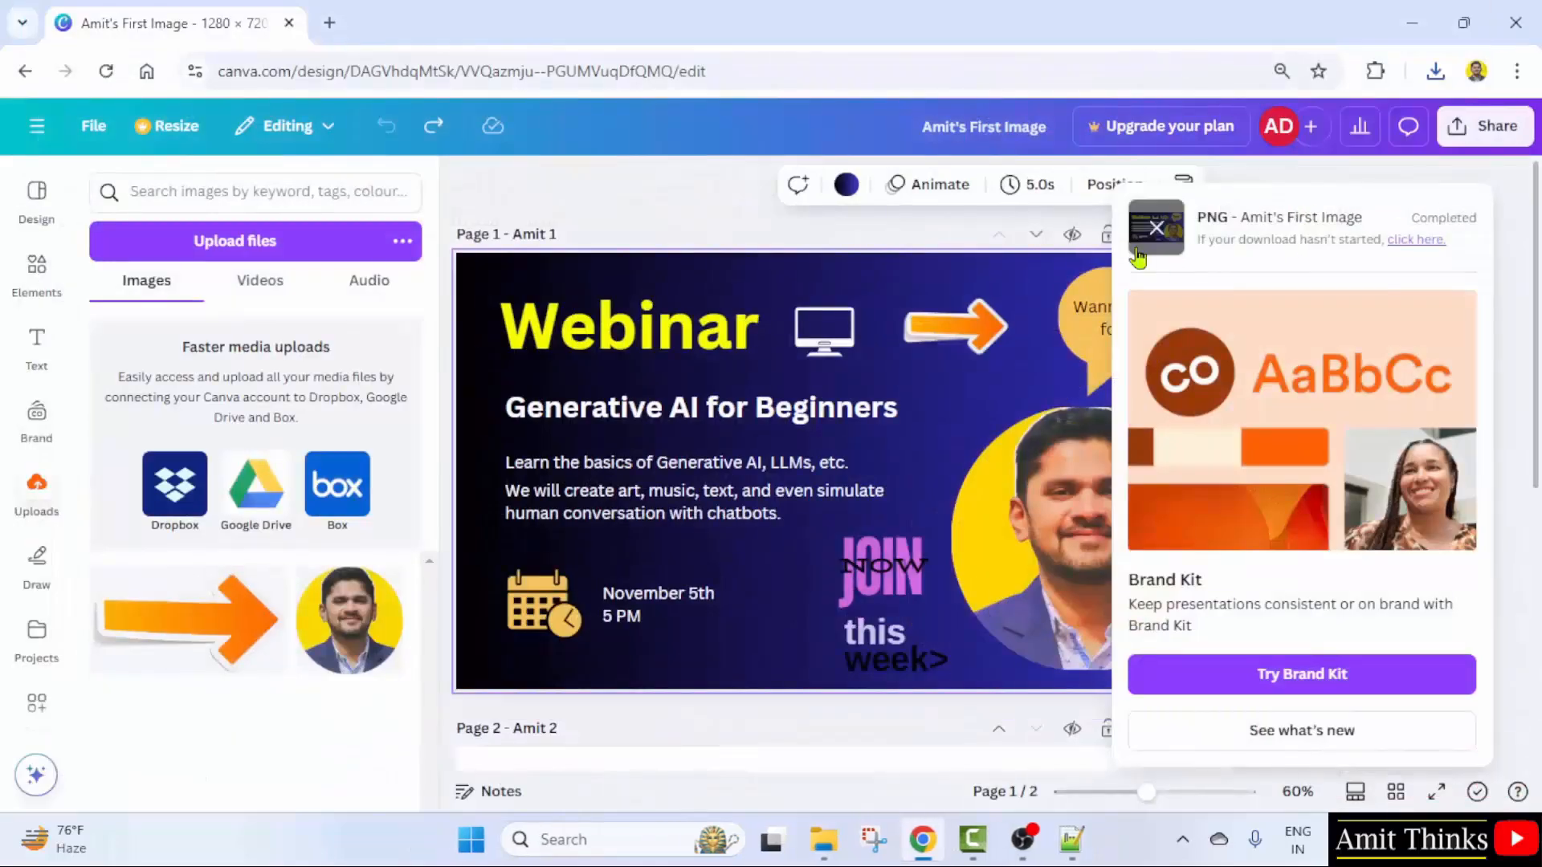
- Reopen the Share panel and check the Download file-type list without changing it
click(1499, 126)
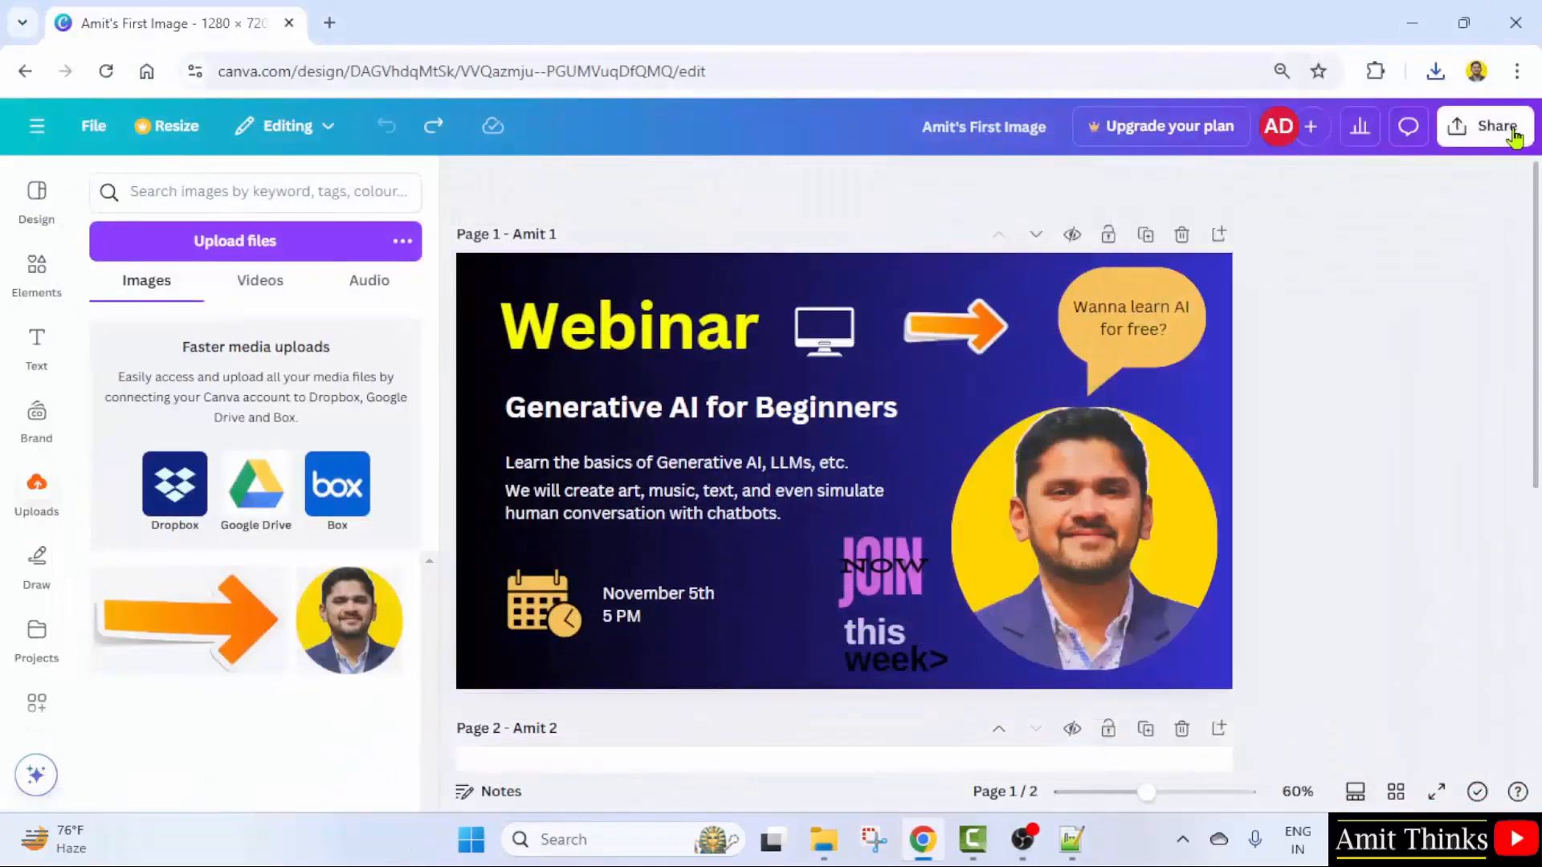
click(1498, 126)
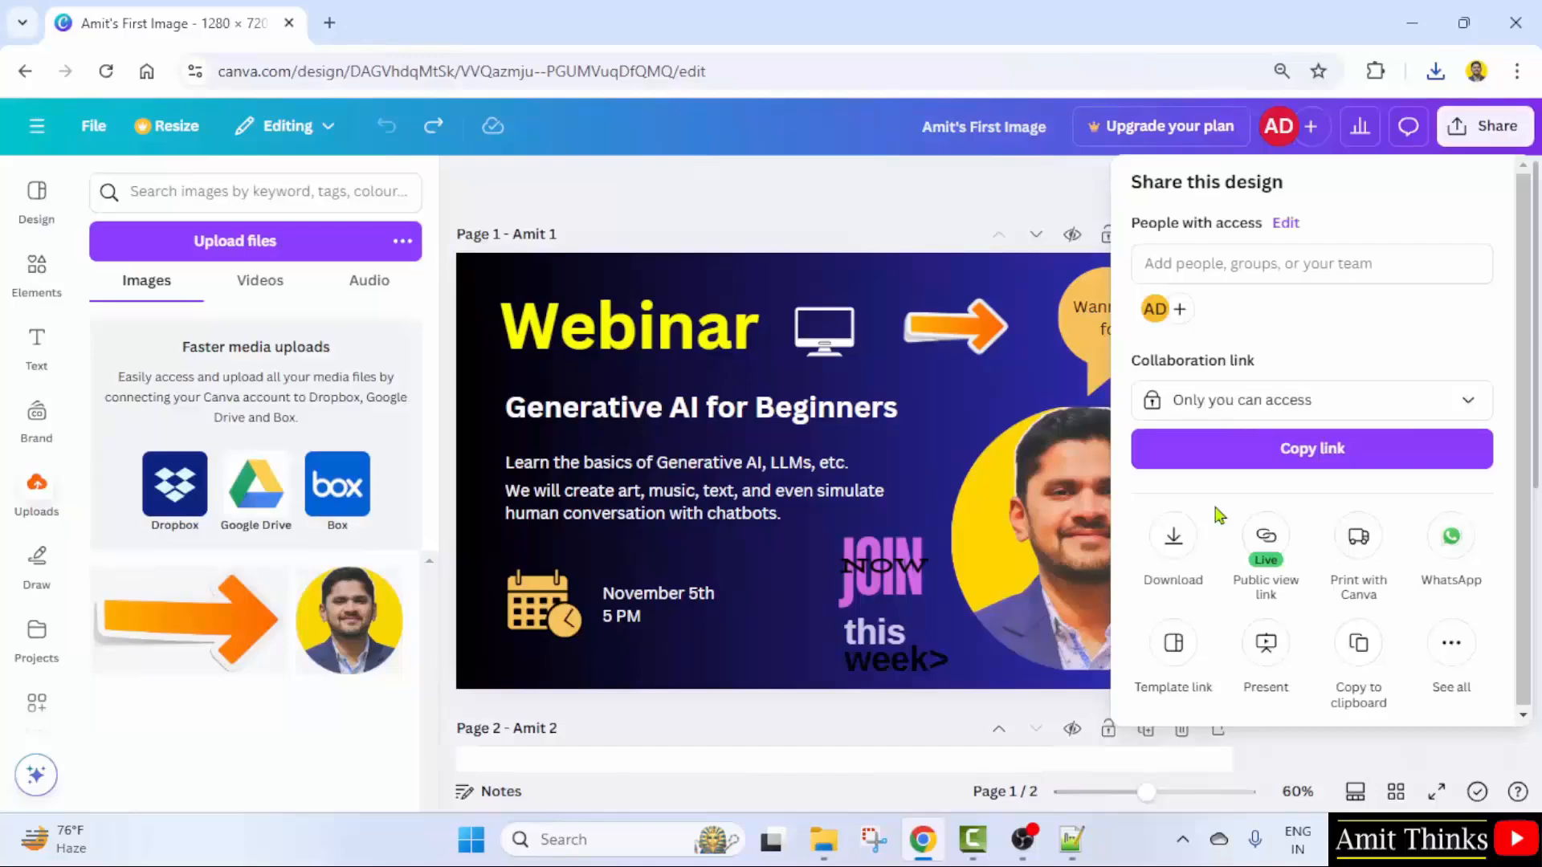
click(1174, 536)
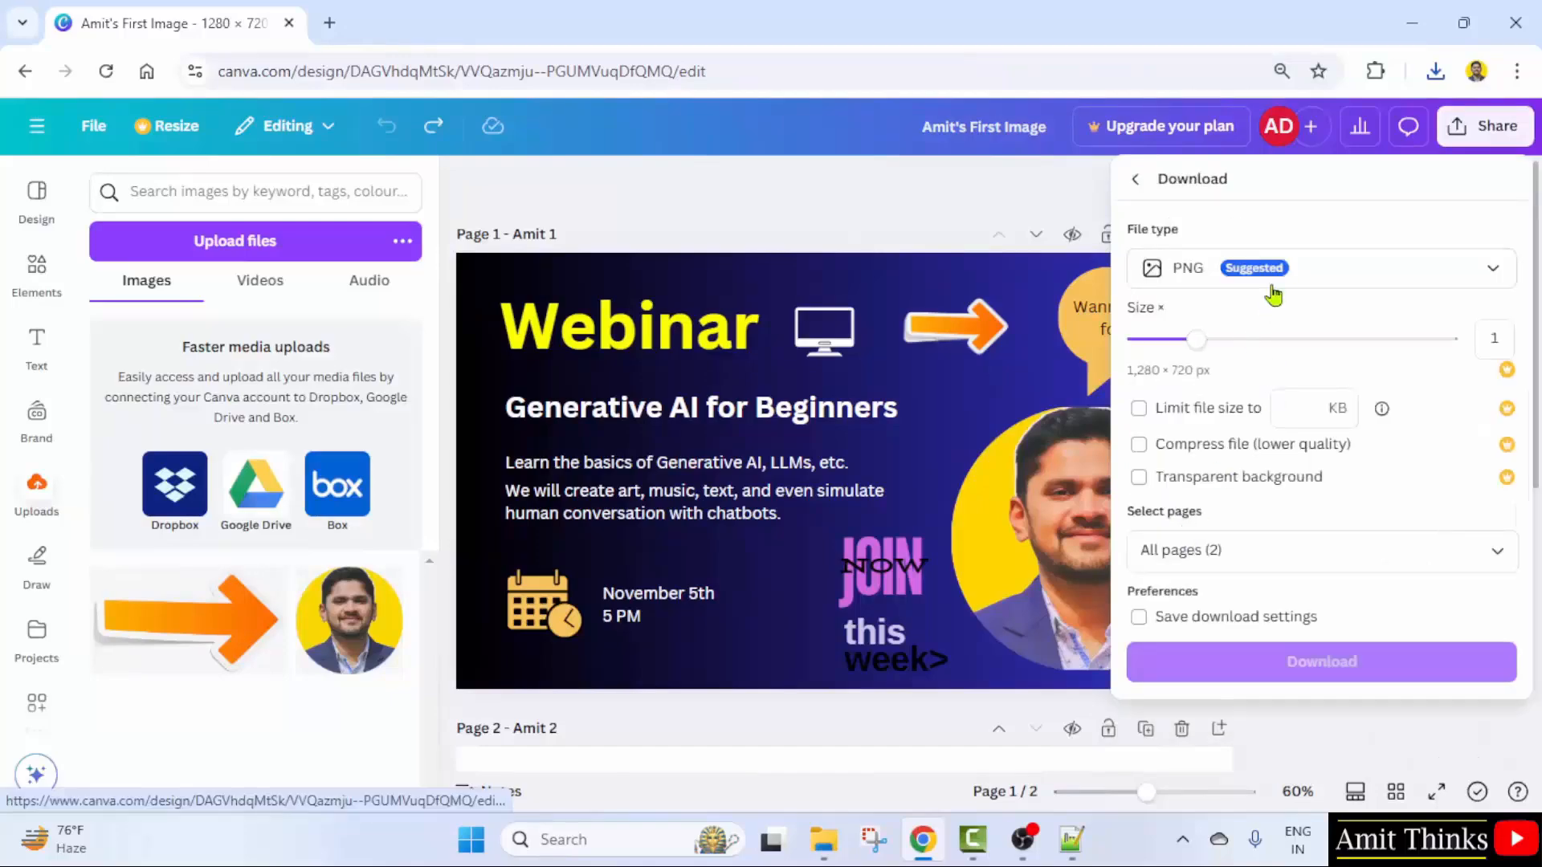
click(1309, 272)
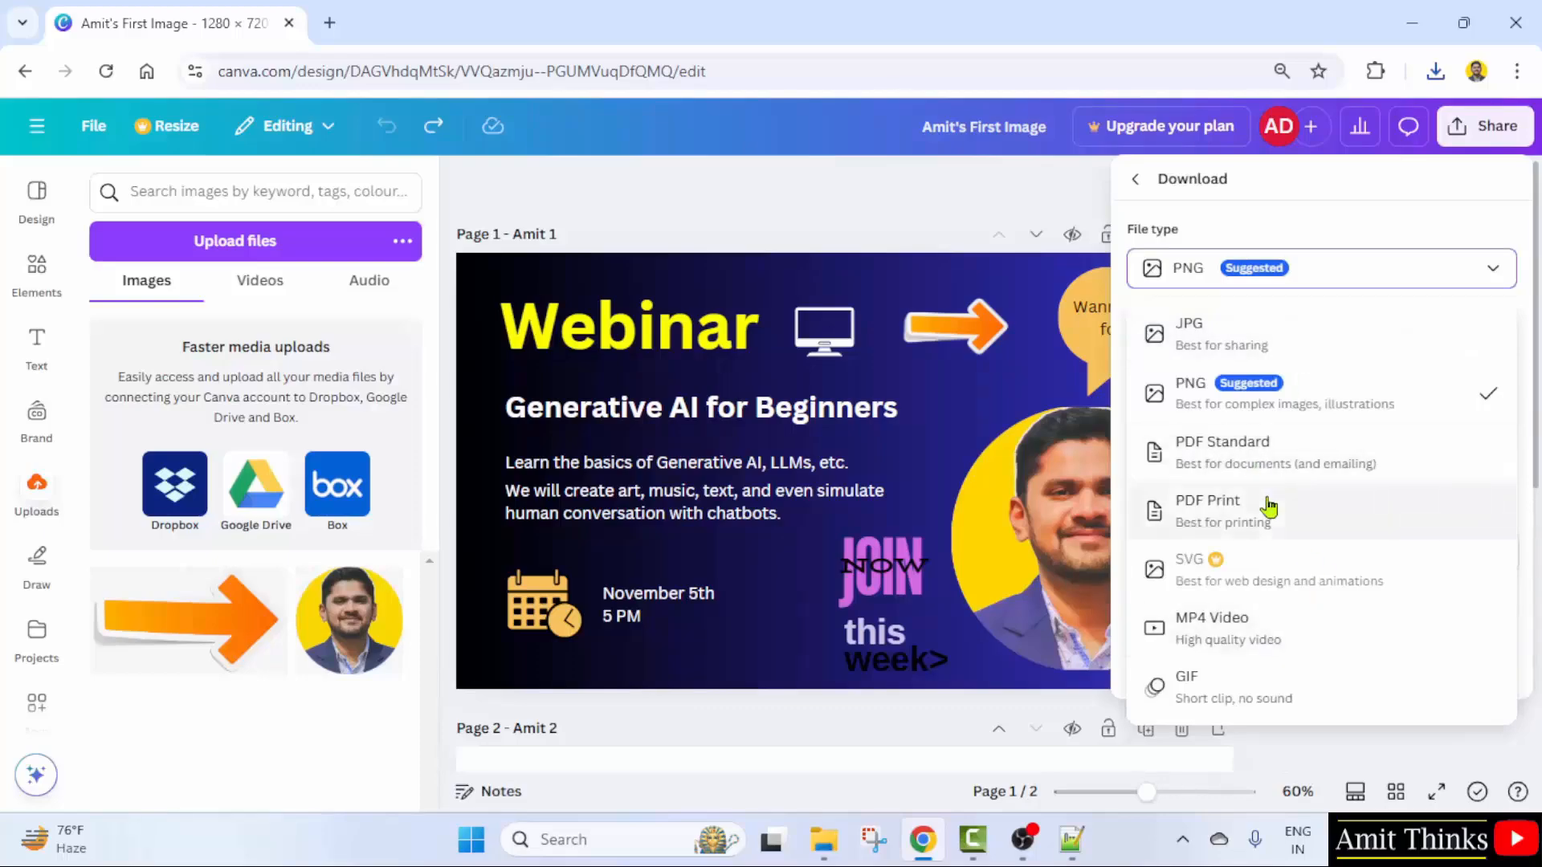
click(1184, 191)
click(1145, 181)
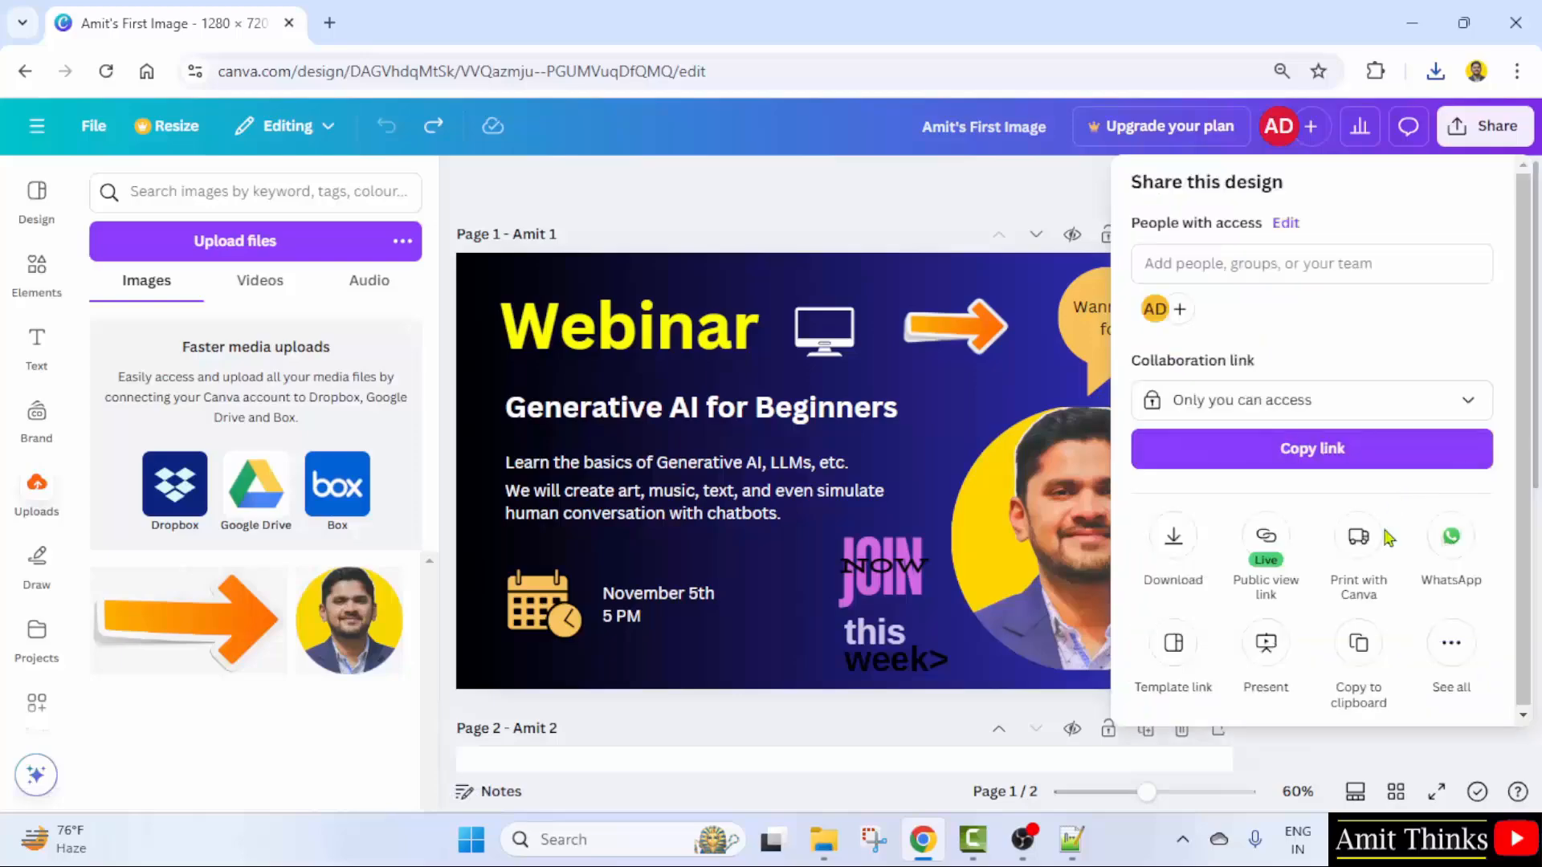
- Browse all publishing and saving options under See all, then return to Share this design
click(1452, 642)
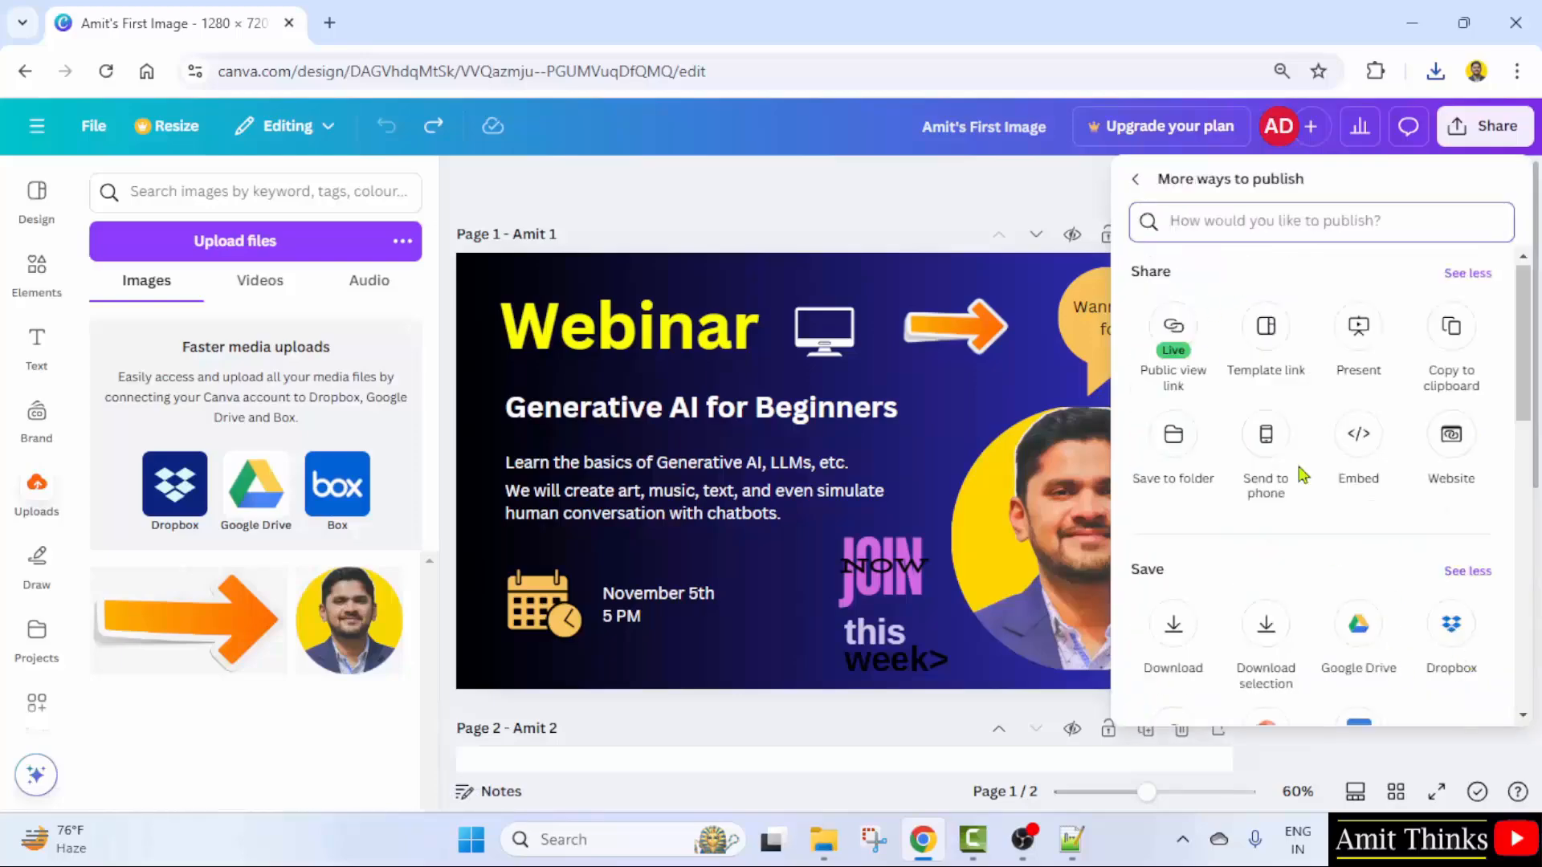
scroll(1303, 494, down, 2)
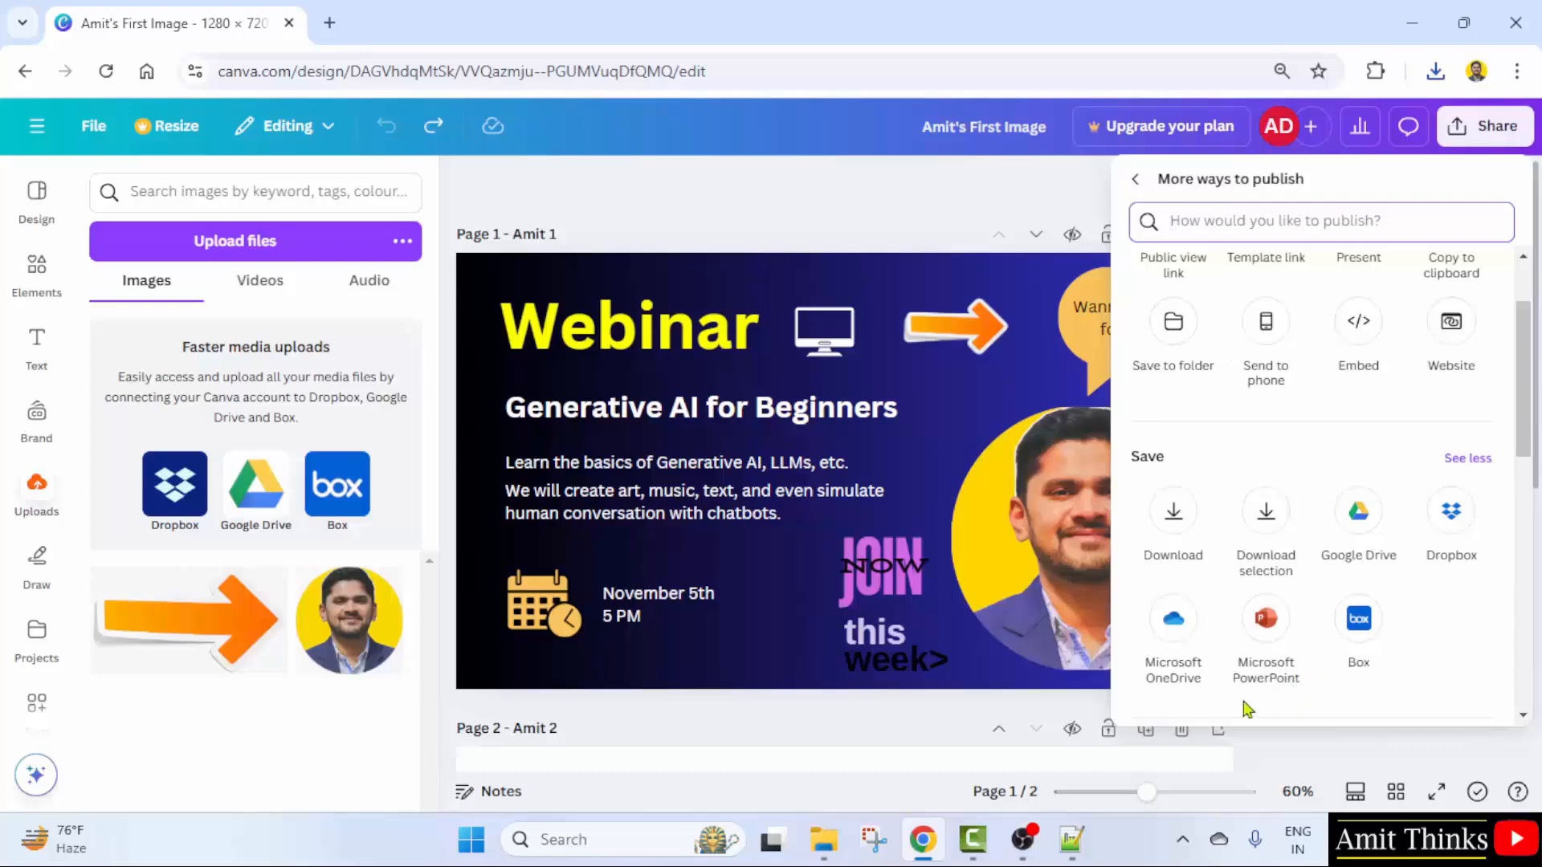
scroll(1365, 635, up, 2)
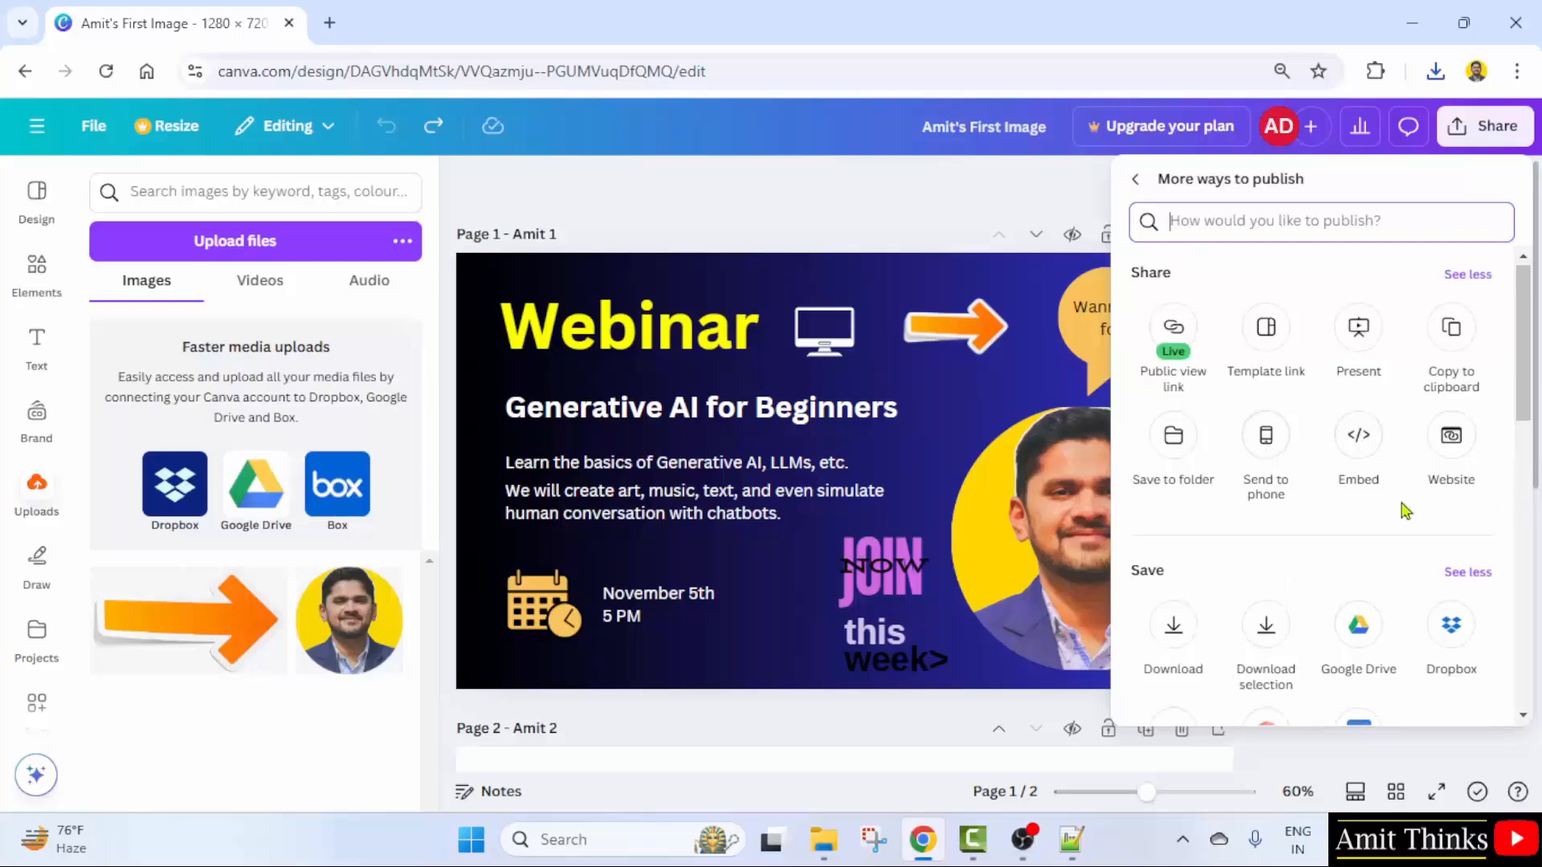
click(1138, 181)
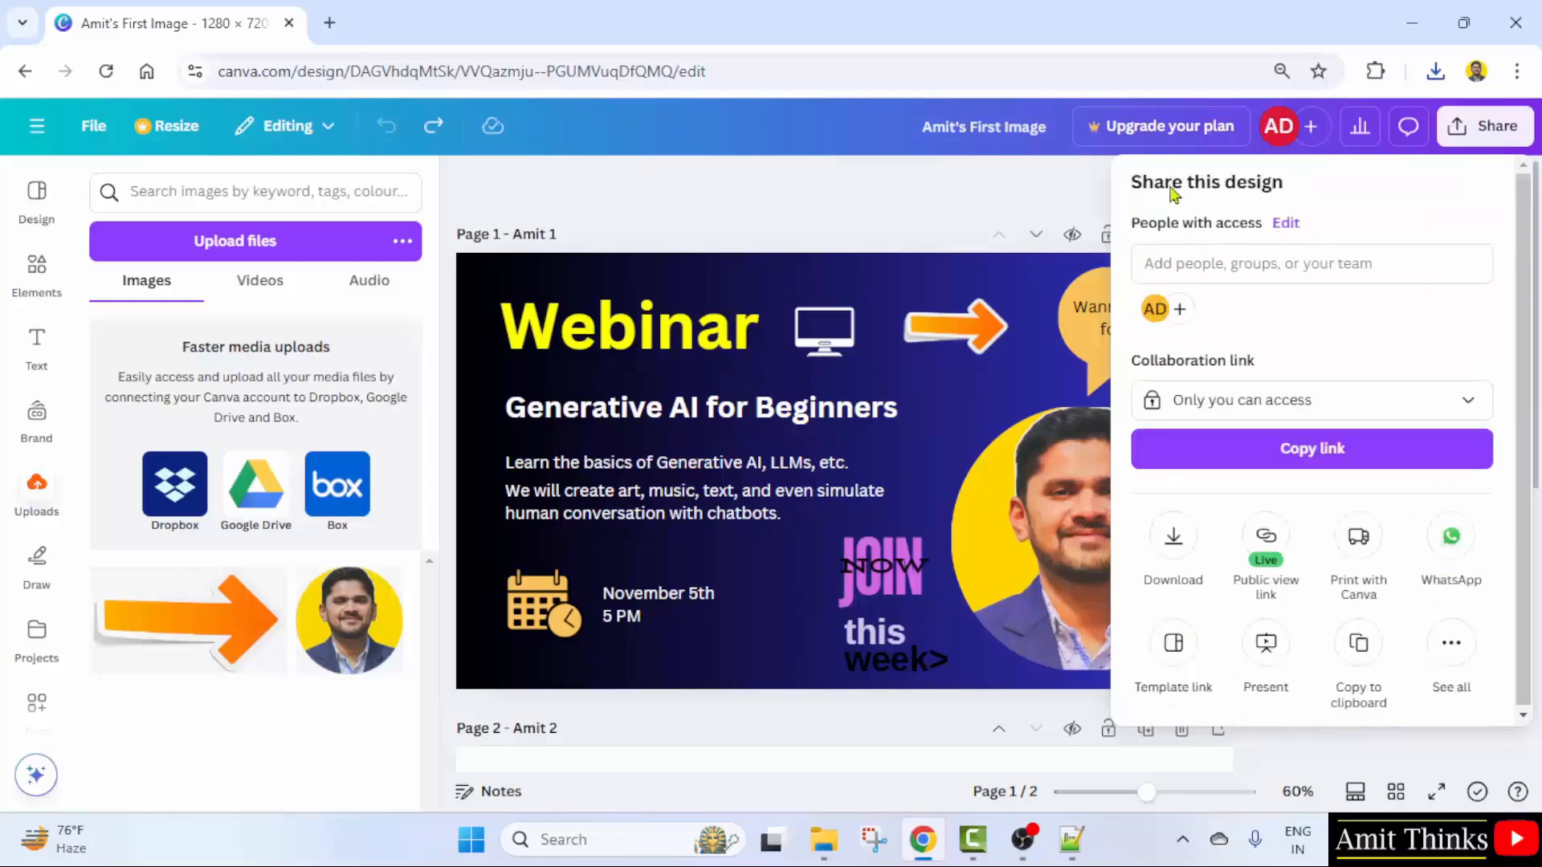
- Enter a collaborator's e-mail address in the Add people field of the Share panel
click(1248, 268)
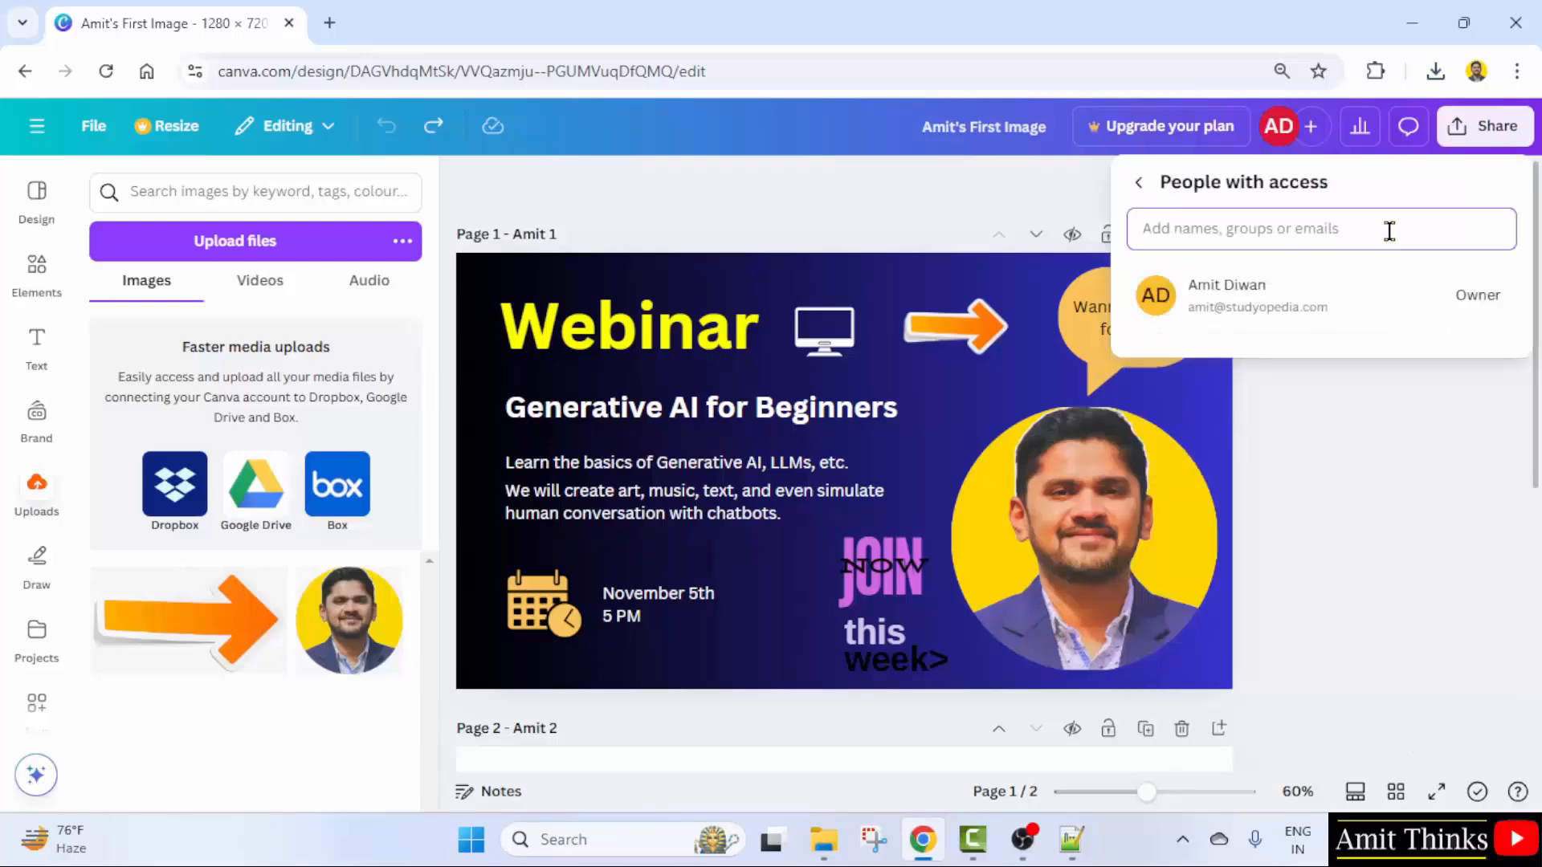
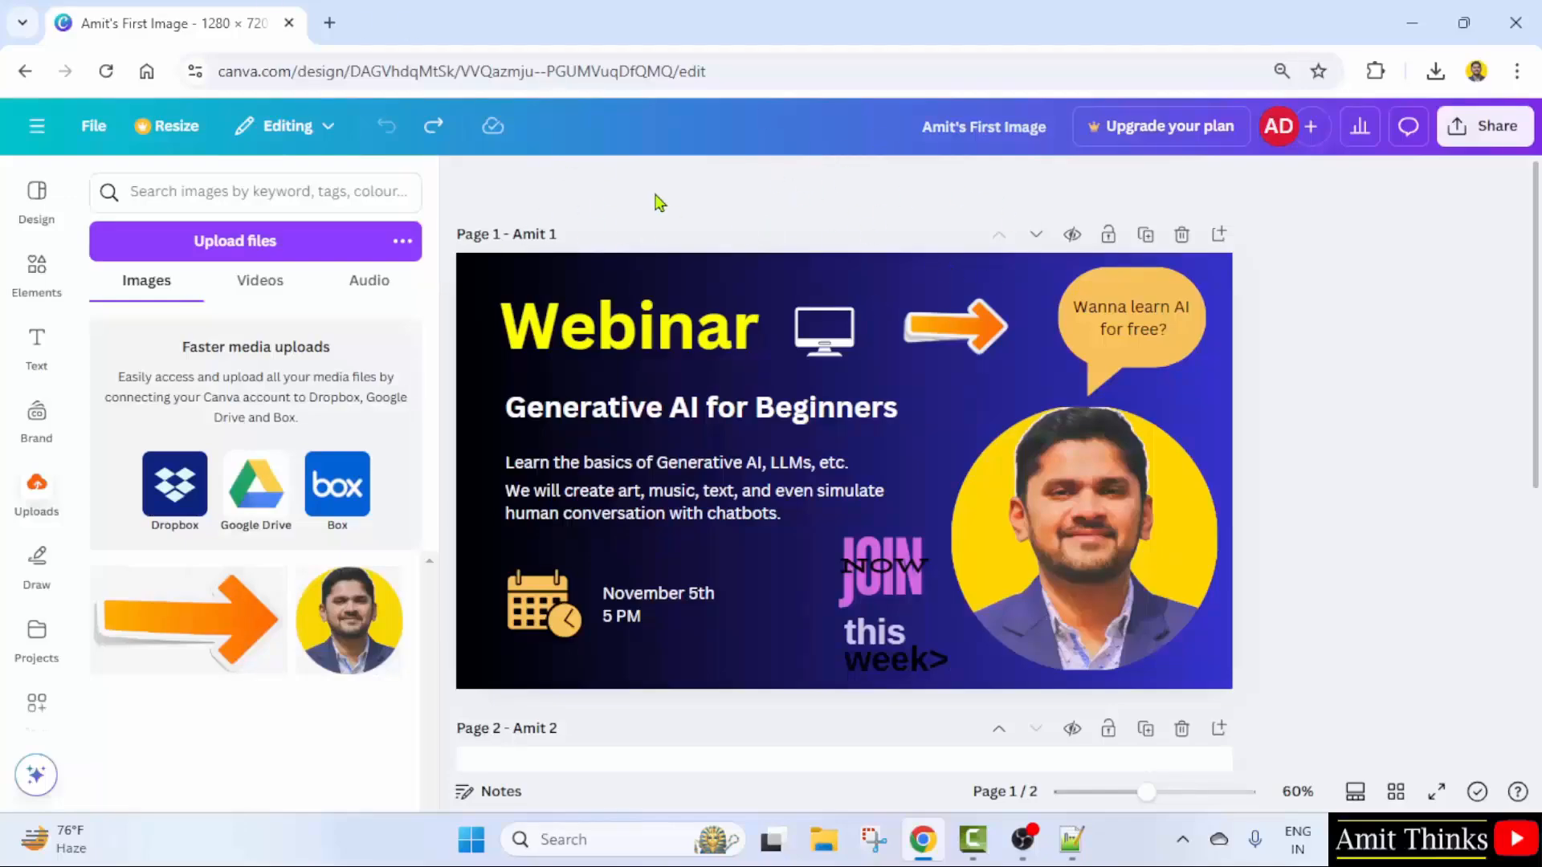
- Go from the editor via Home to Projects and start a new Folder from Add new
click(37, 127)
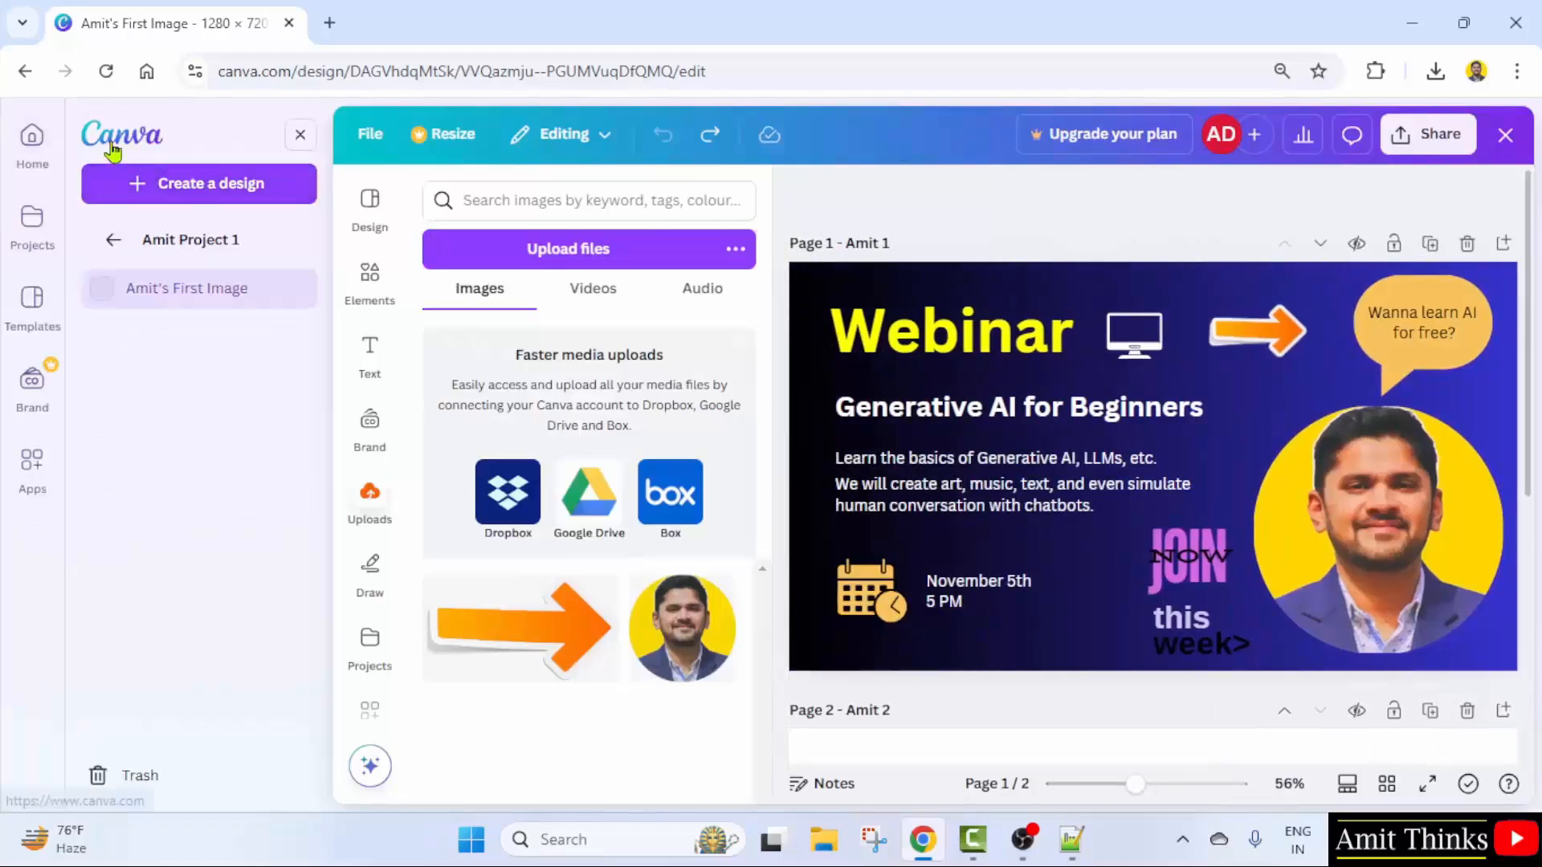
click(56, 151)
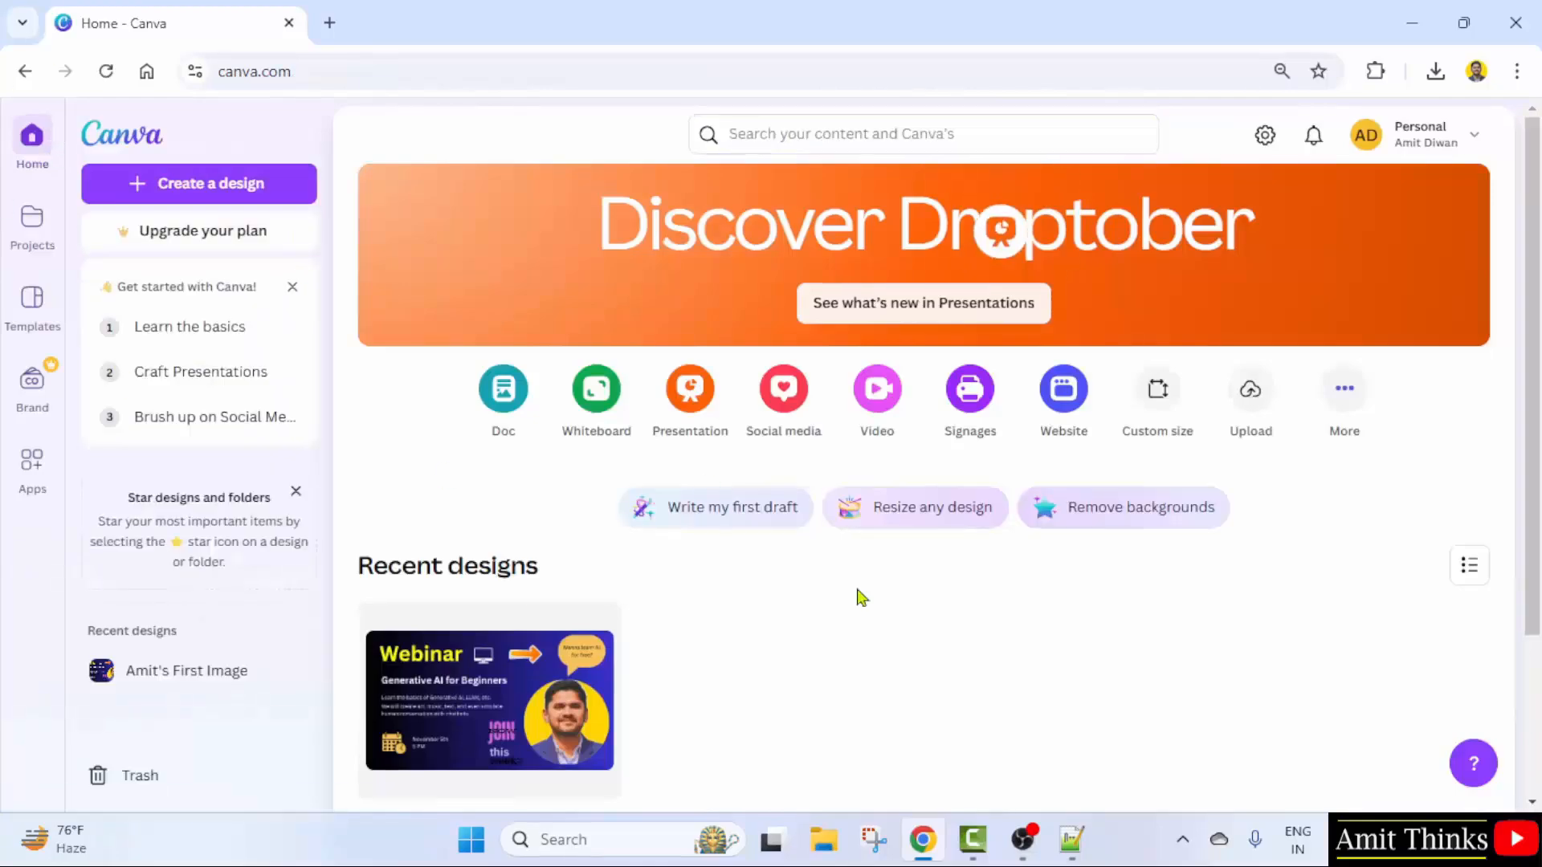
click(32, 229)
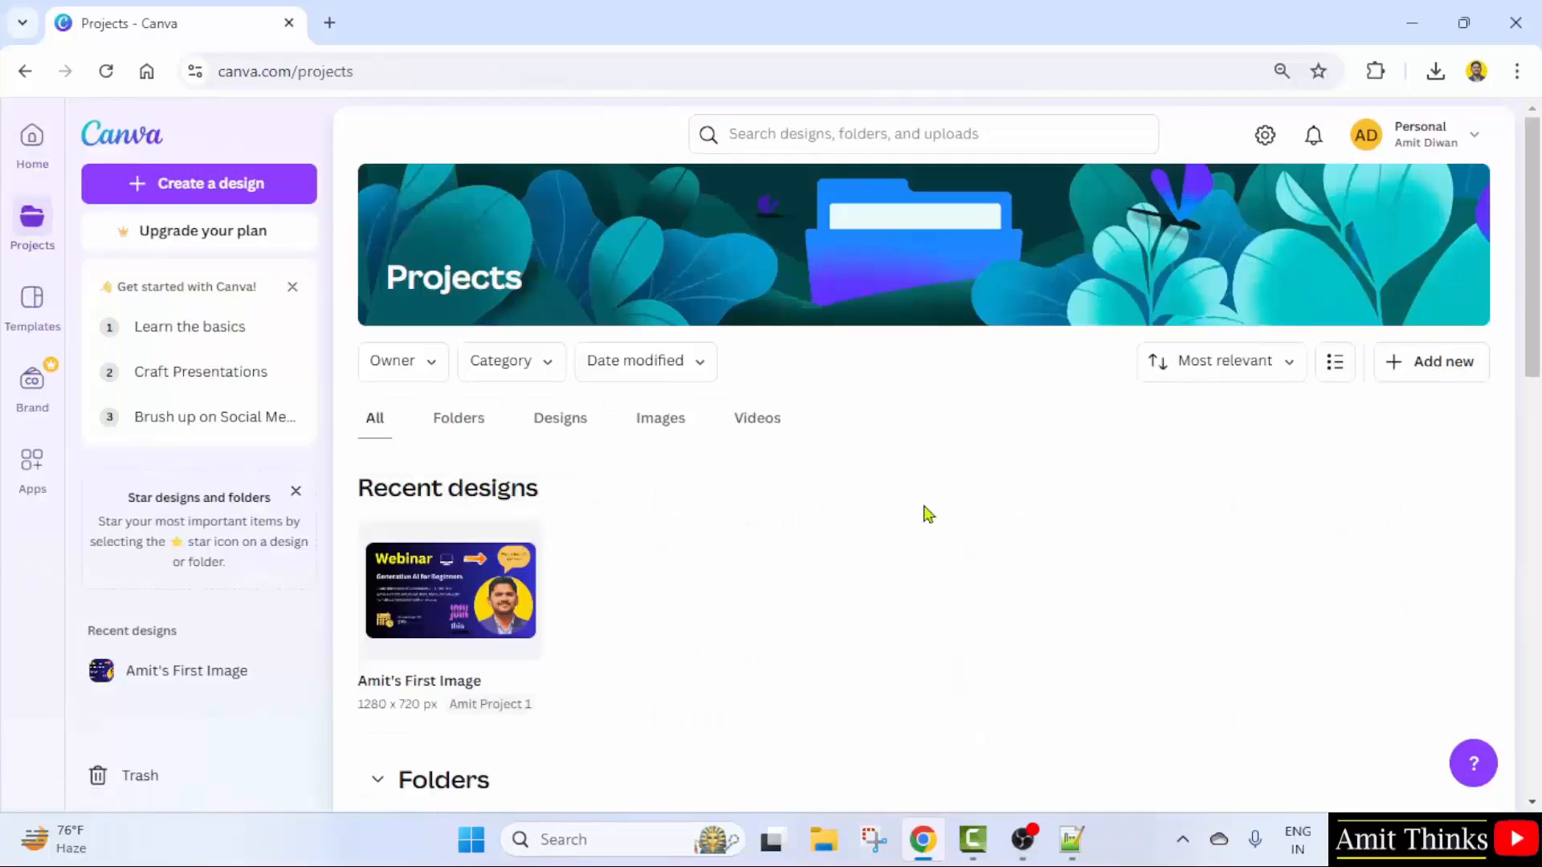
click(1453, 377)
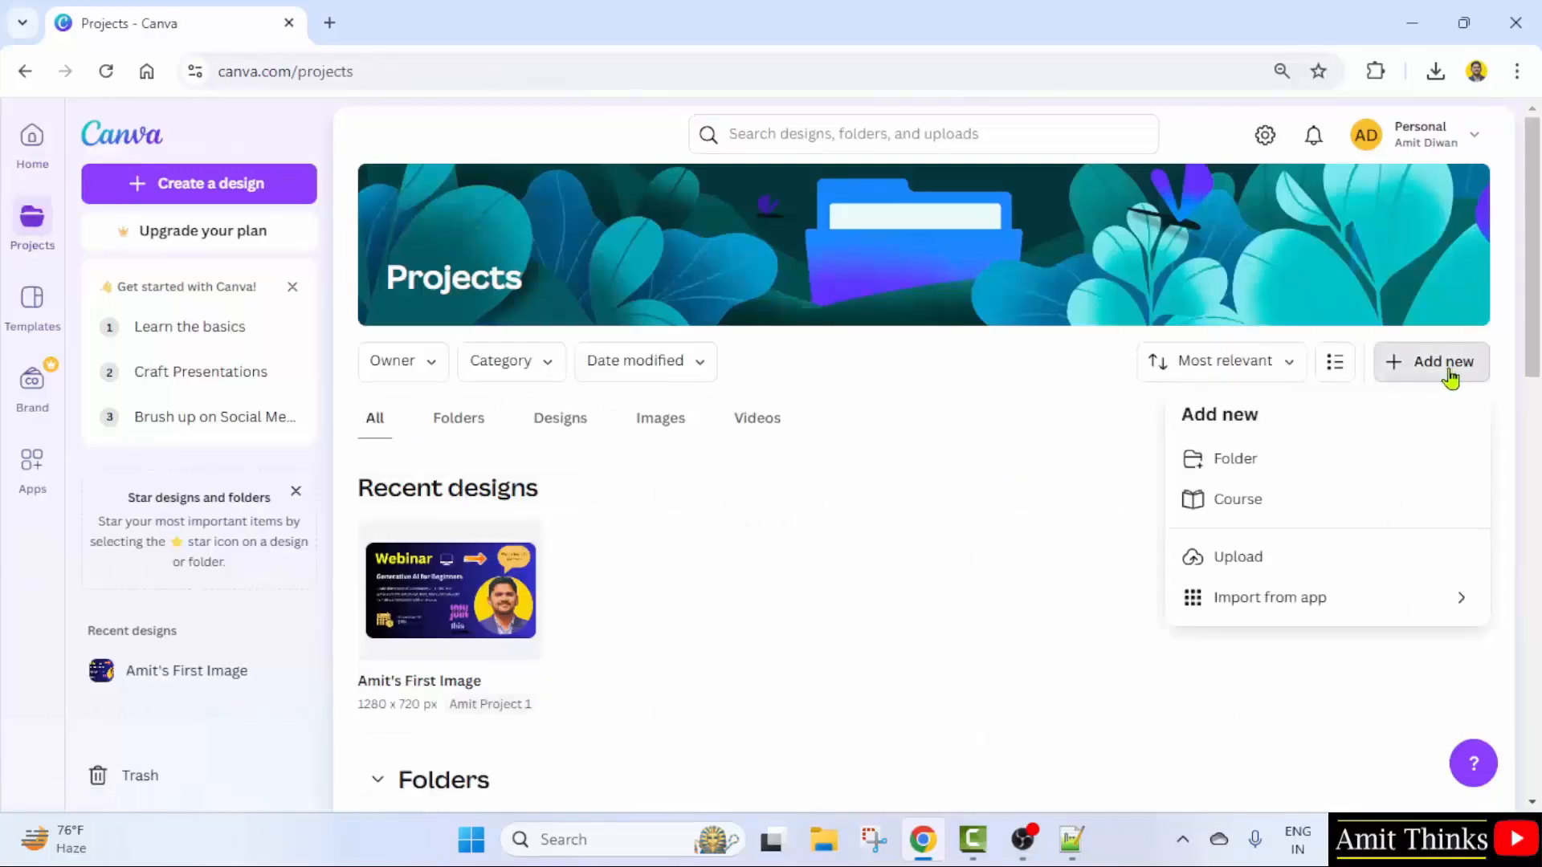
click(1237, 459)
- Create the 'Amit Examples' folder and open it from the Folders list
text(Amit Examples)
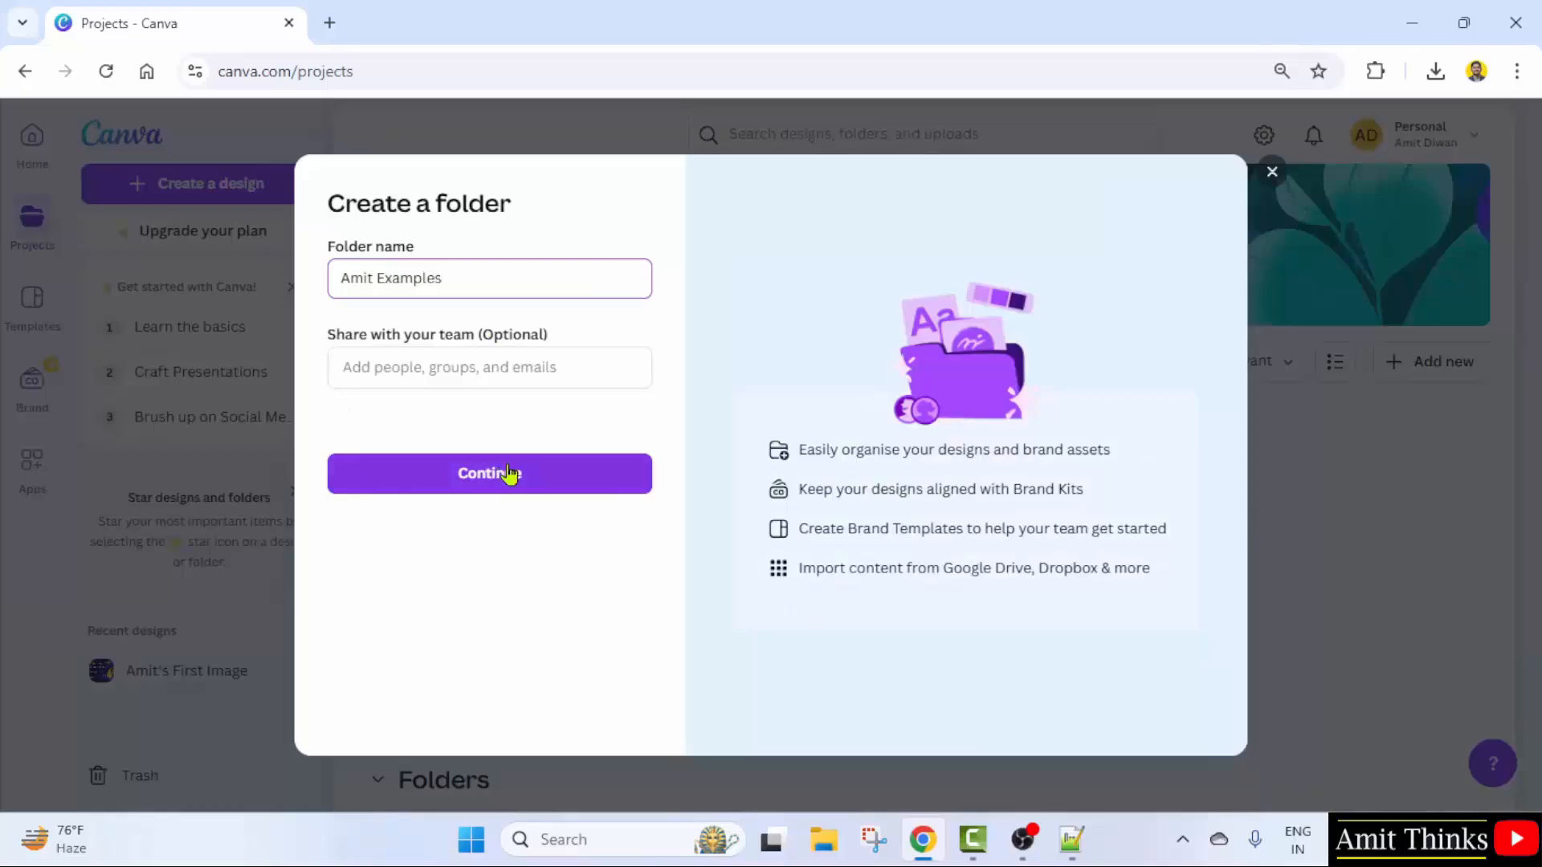
click(508, 473)
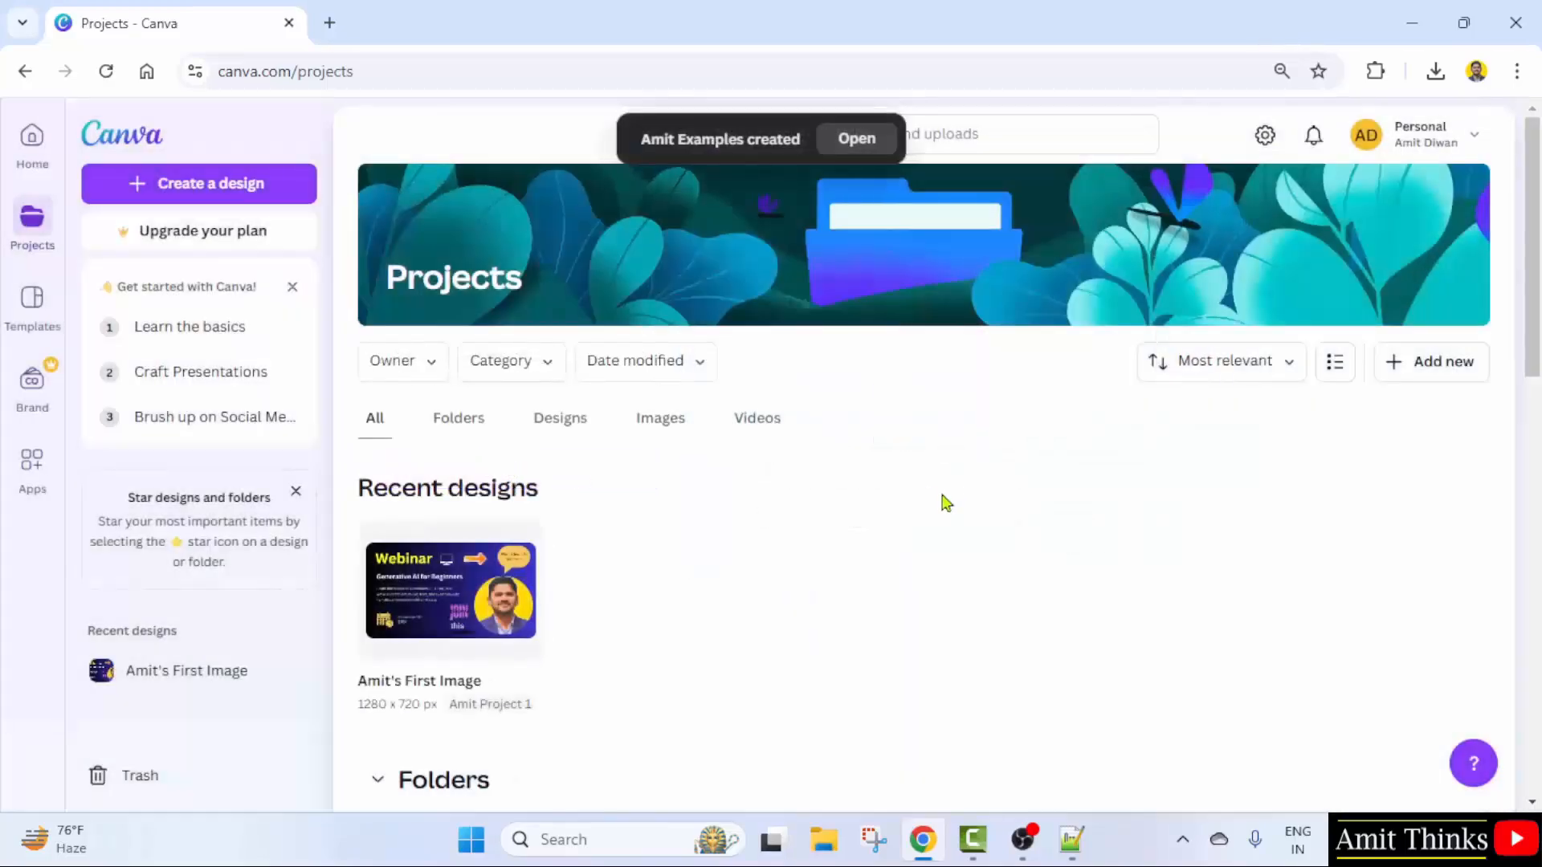
scroll(946, 502, down, 4)
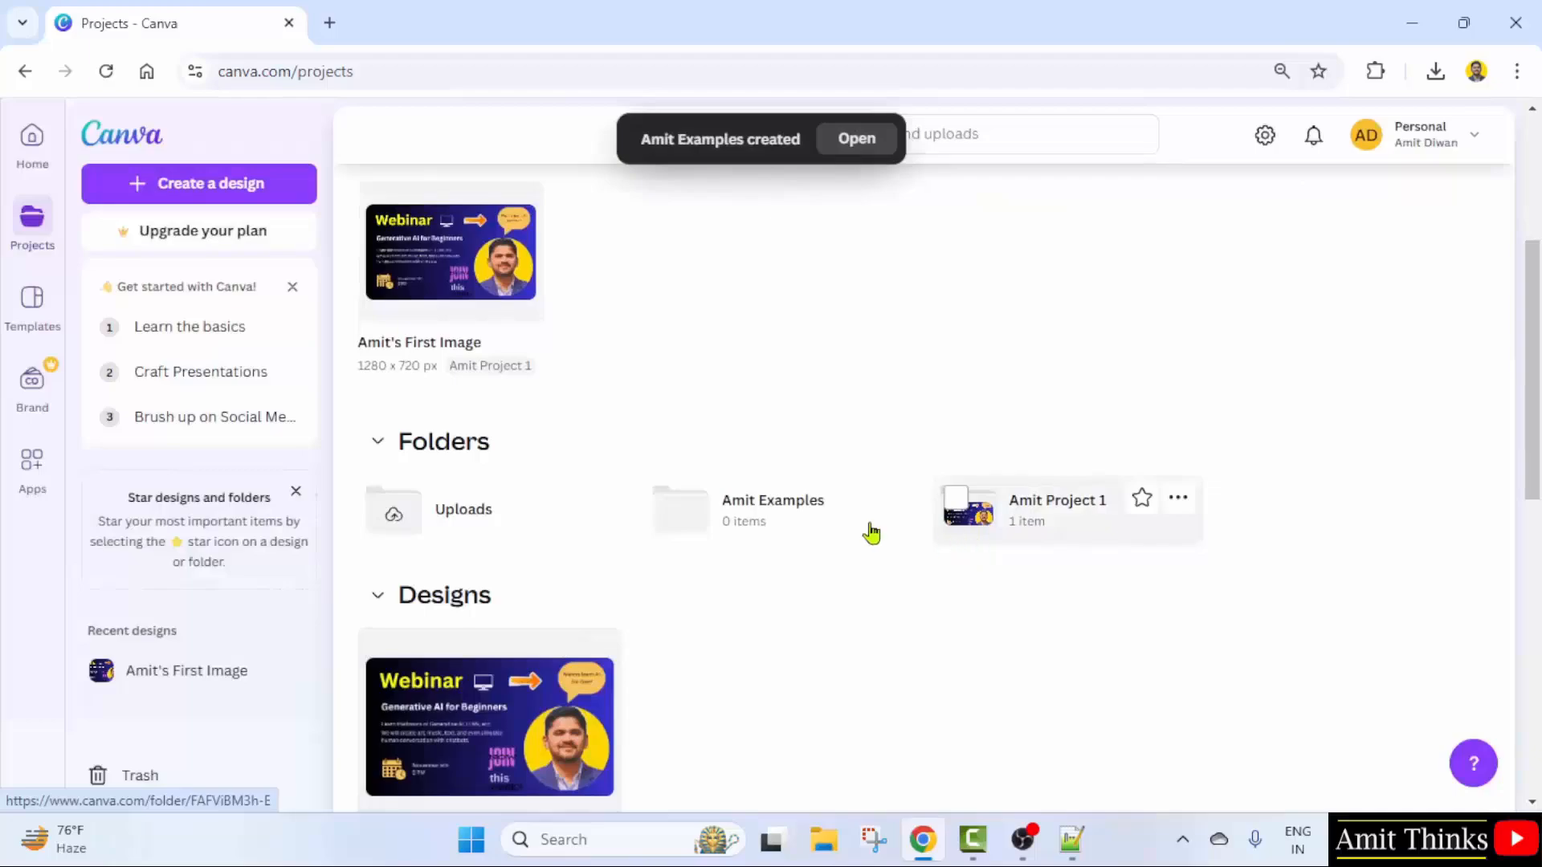
click(813, 527)
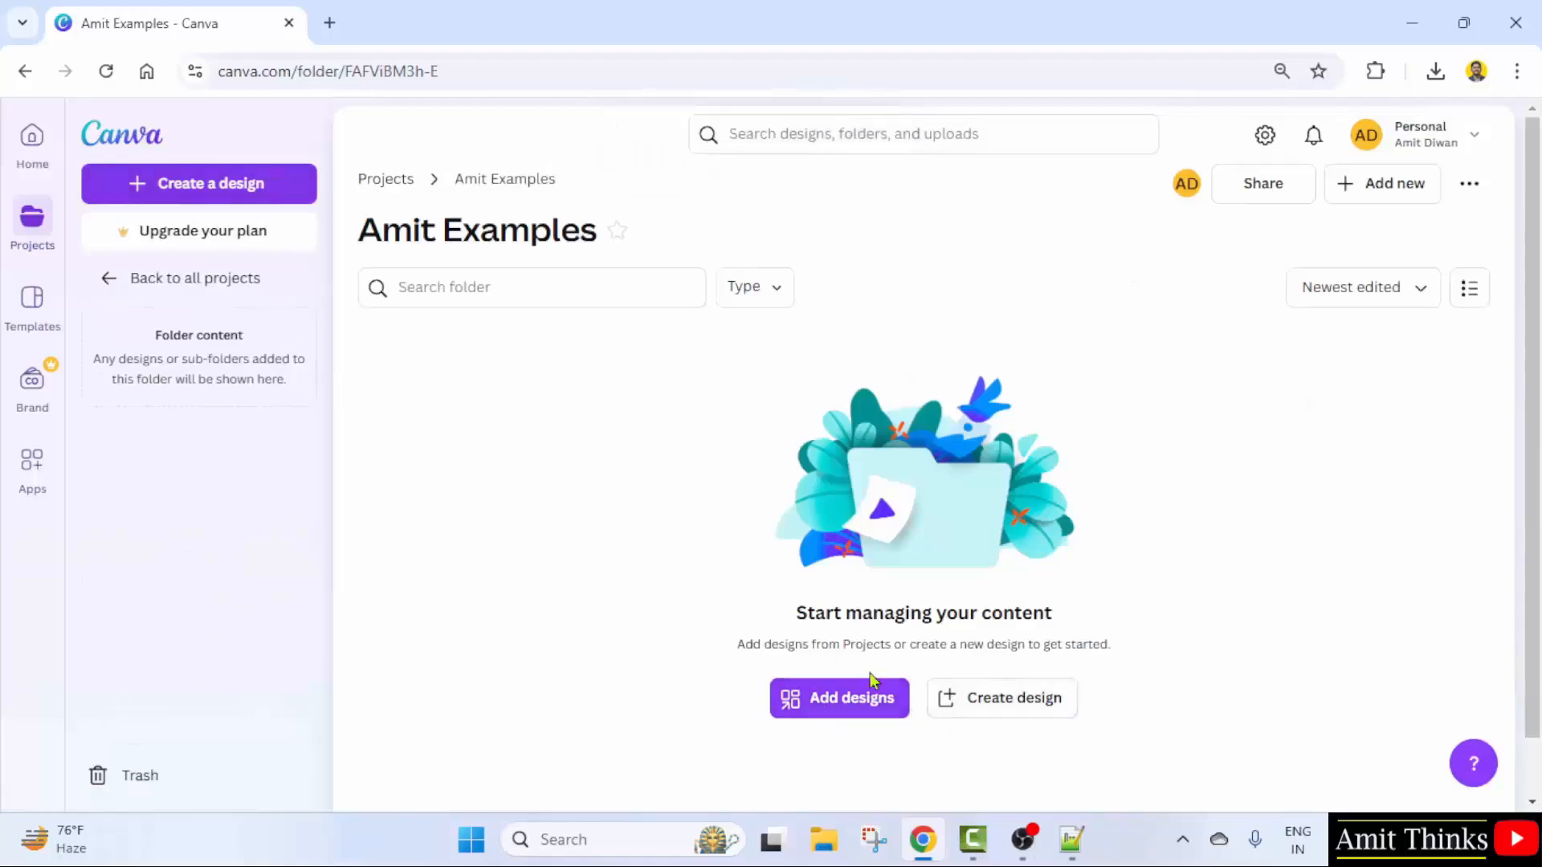
- Look up a Flyer design type, then cancel and go Home to the Templates gallery
click(1038, 717)
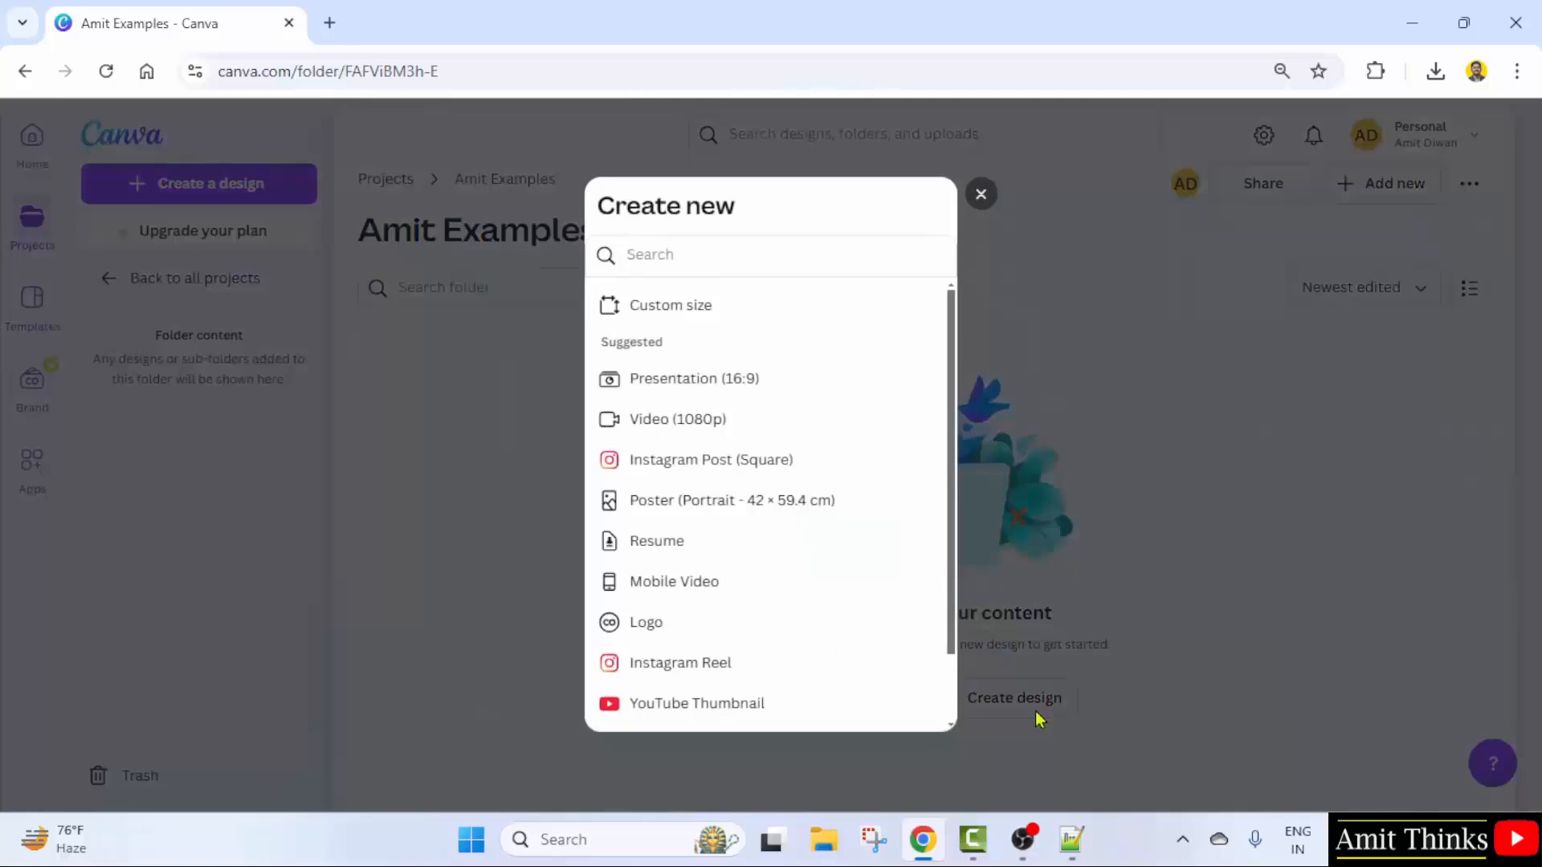
click(788, 258)
text(Flyer)
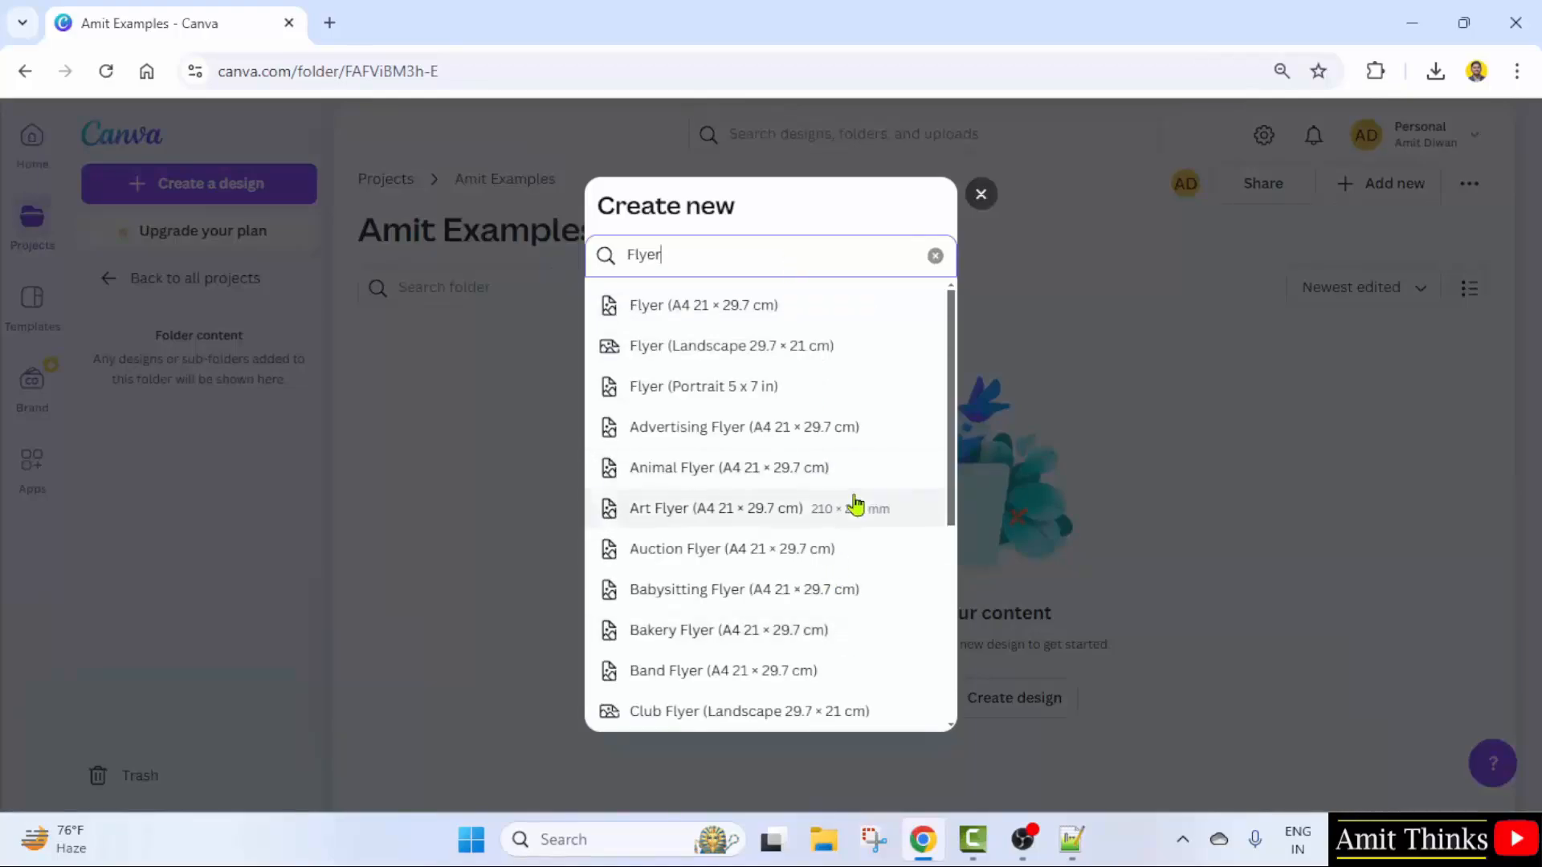
click(1171, 372)
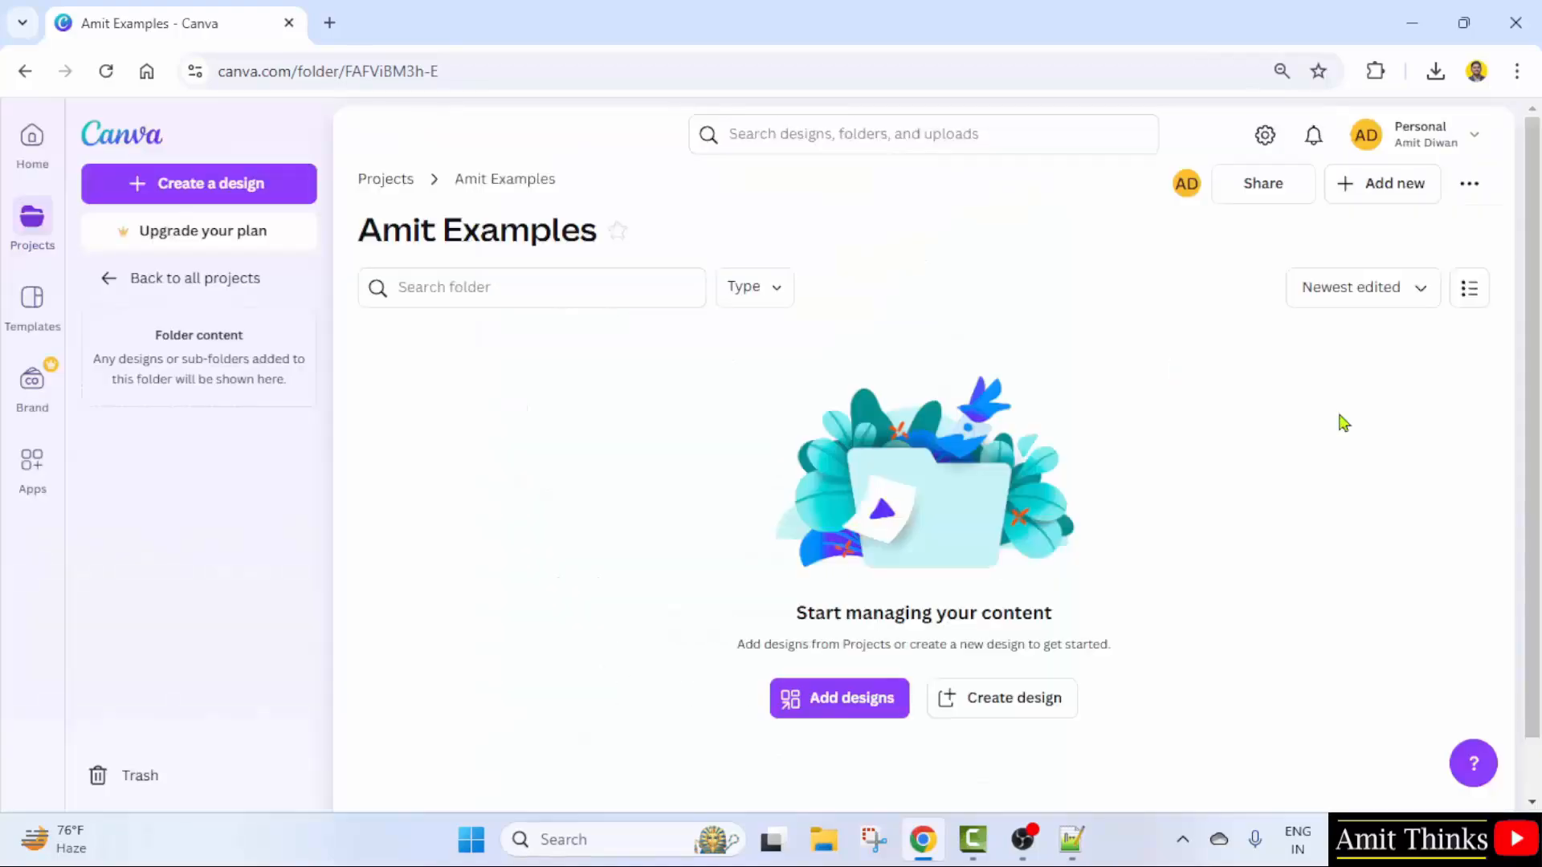
click(29, 143)
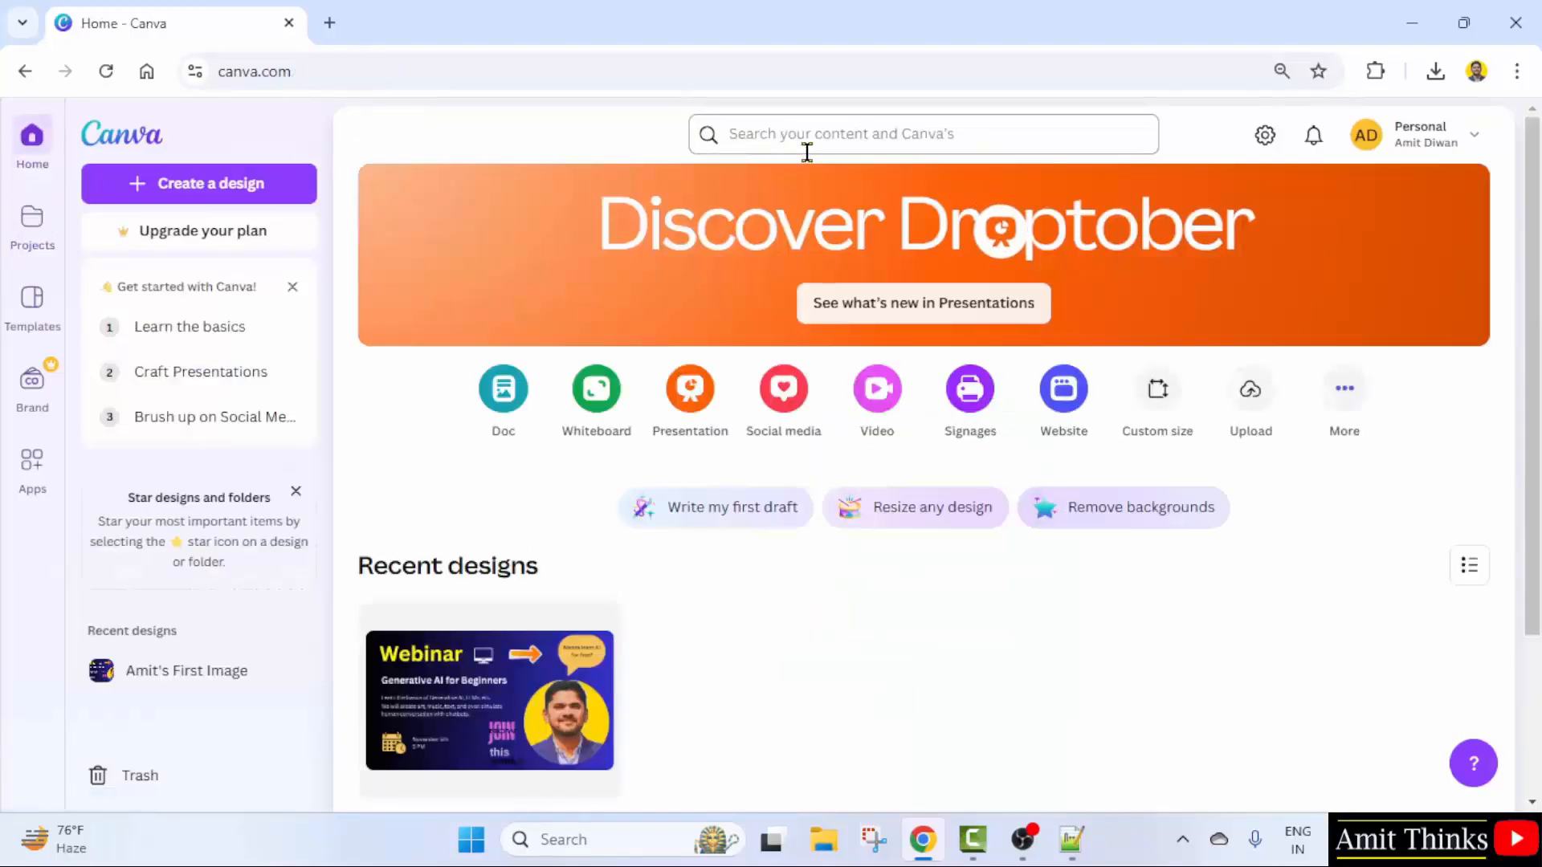
click(23, 317)
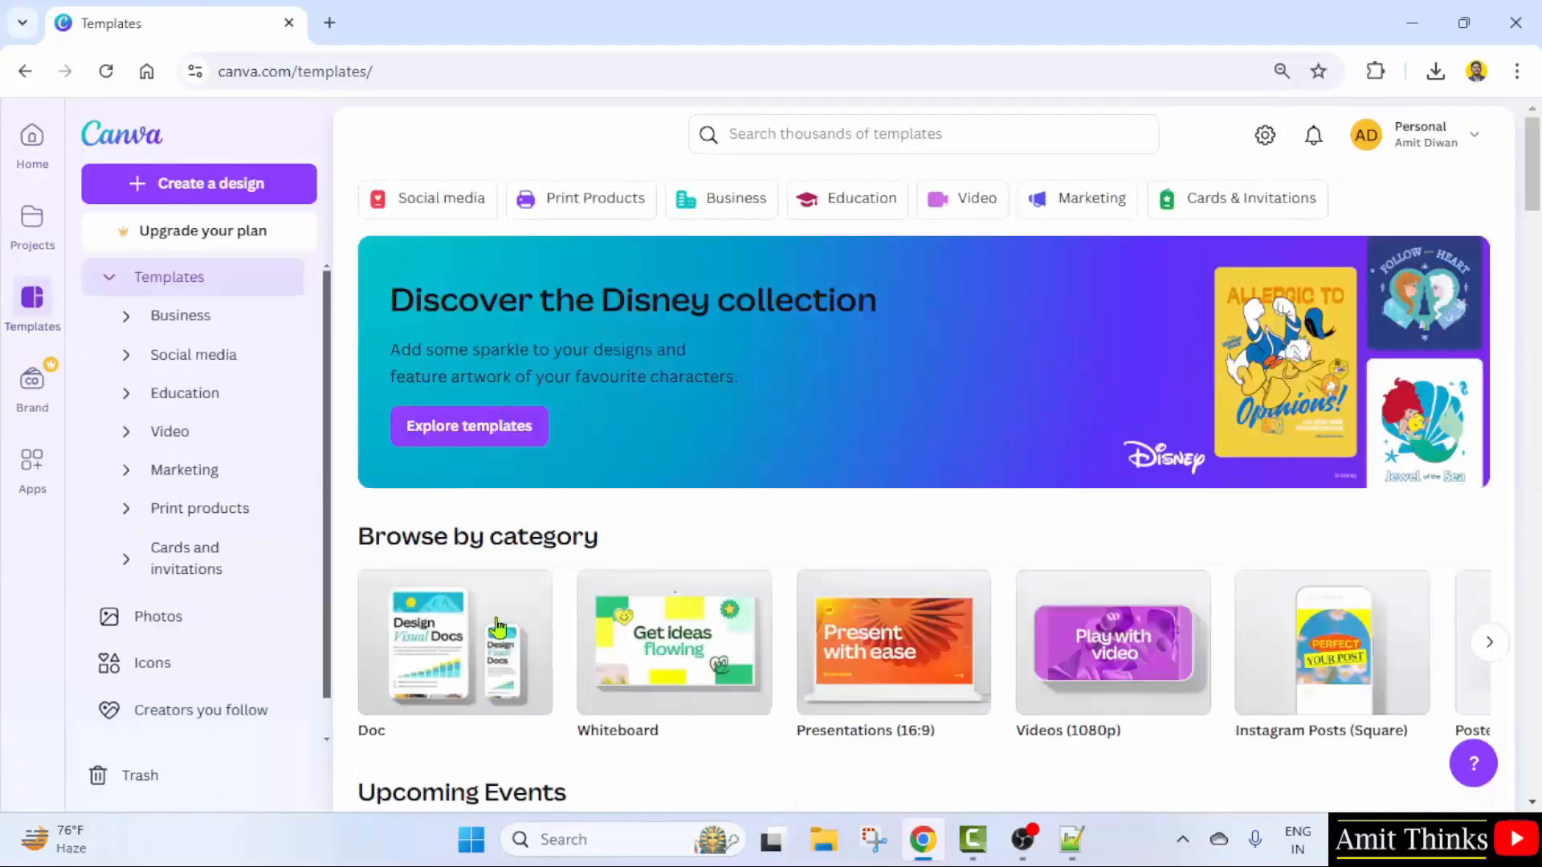
- Search templates for 'flyer' and glance at the category and media filters
click(810, 132)
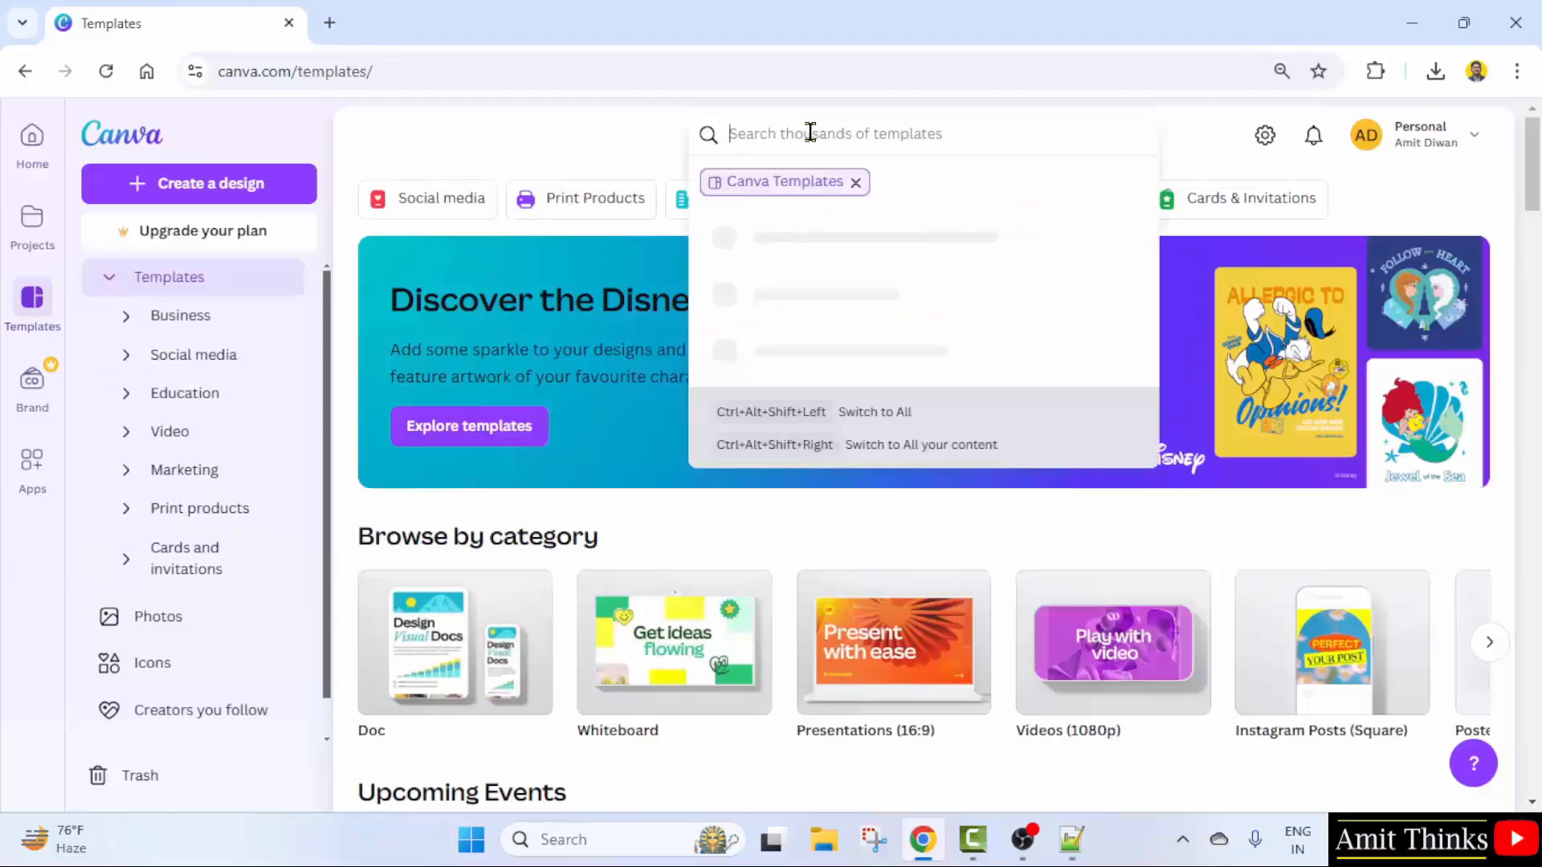
text(fl)
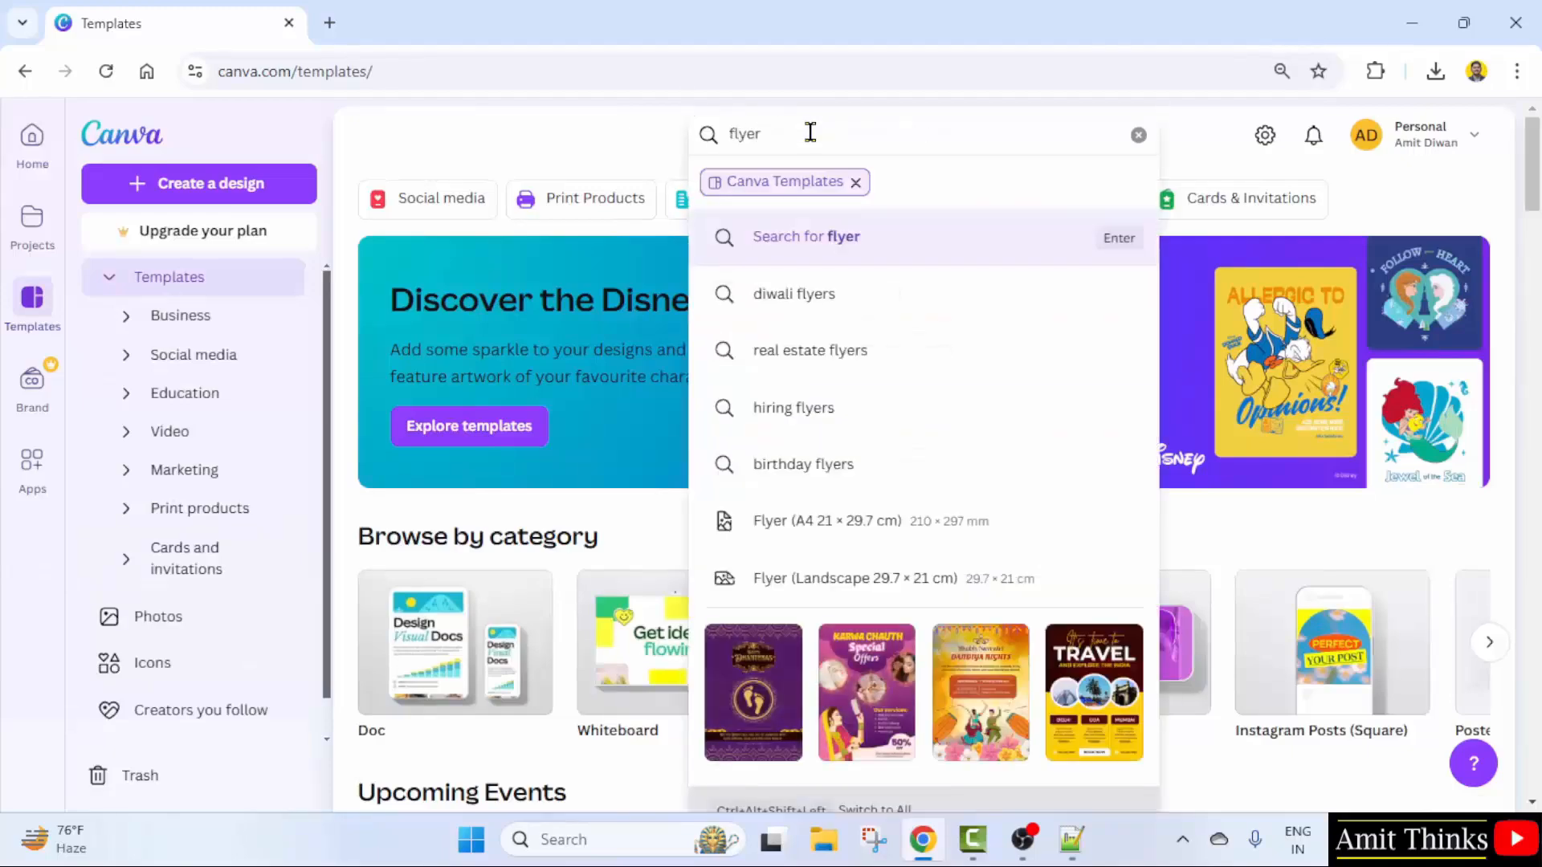
text(yer)
key(Return)
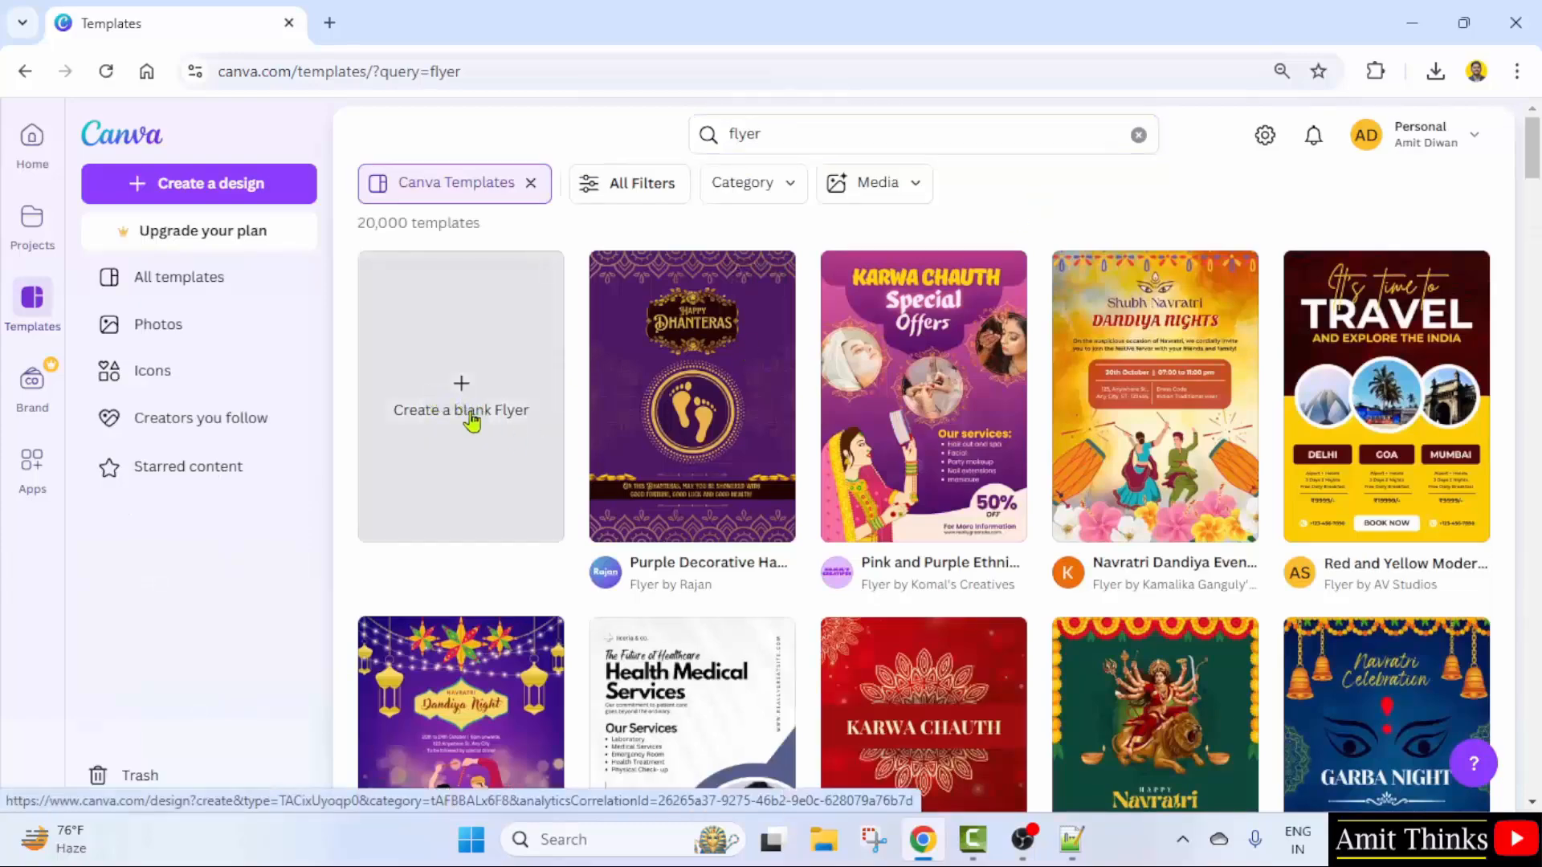
click(781, 185)
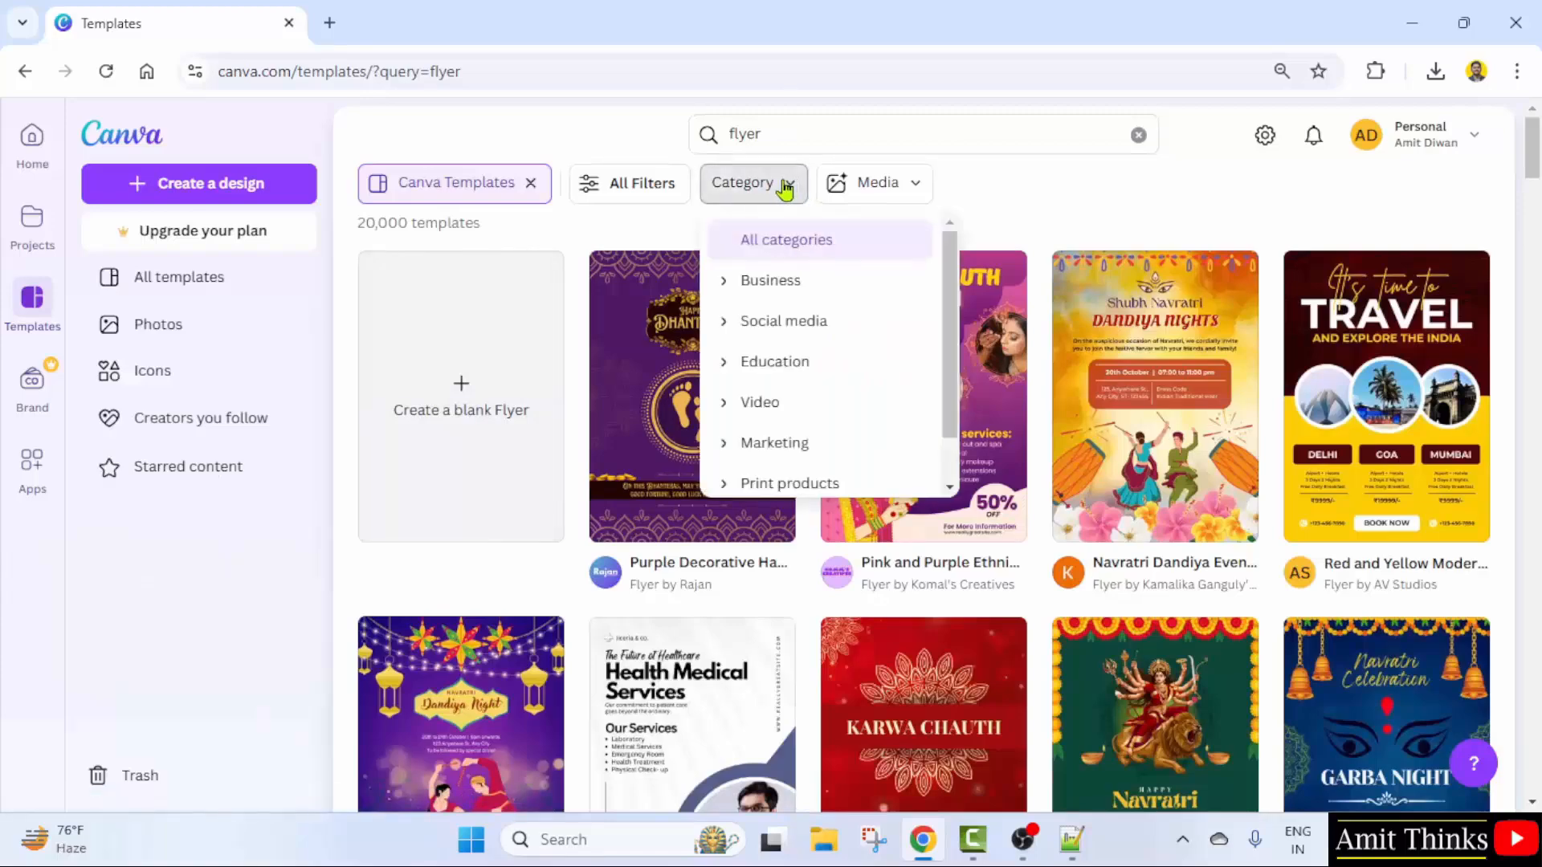
click(785, 186)
click(910, 193)
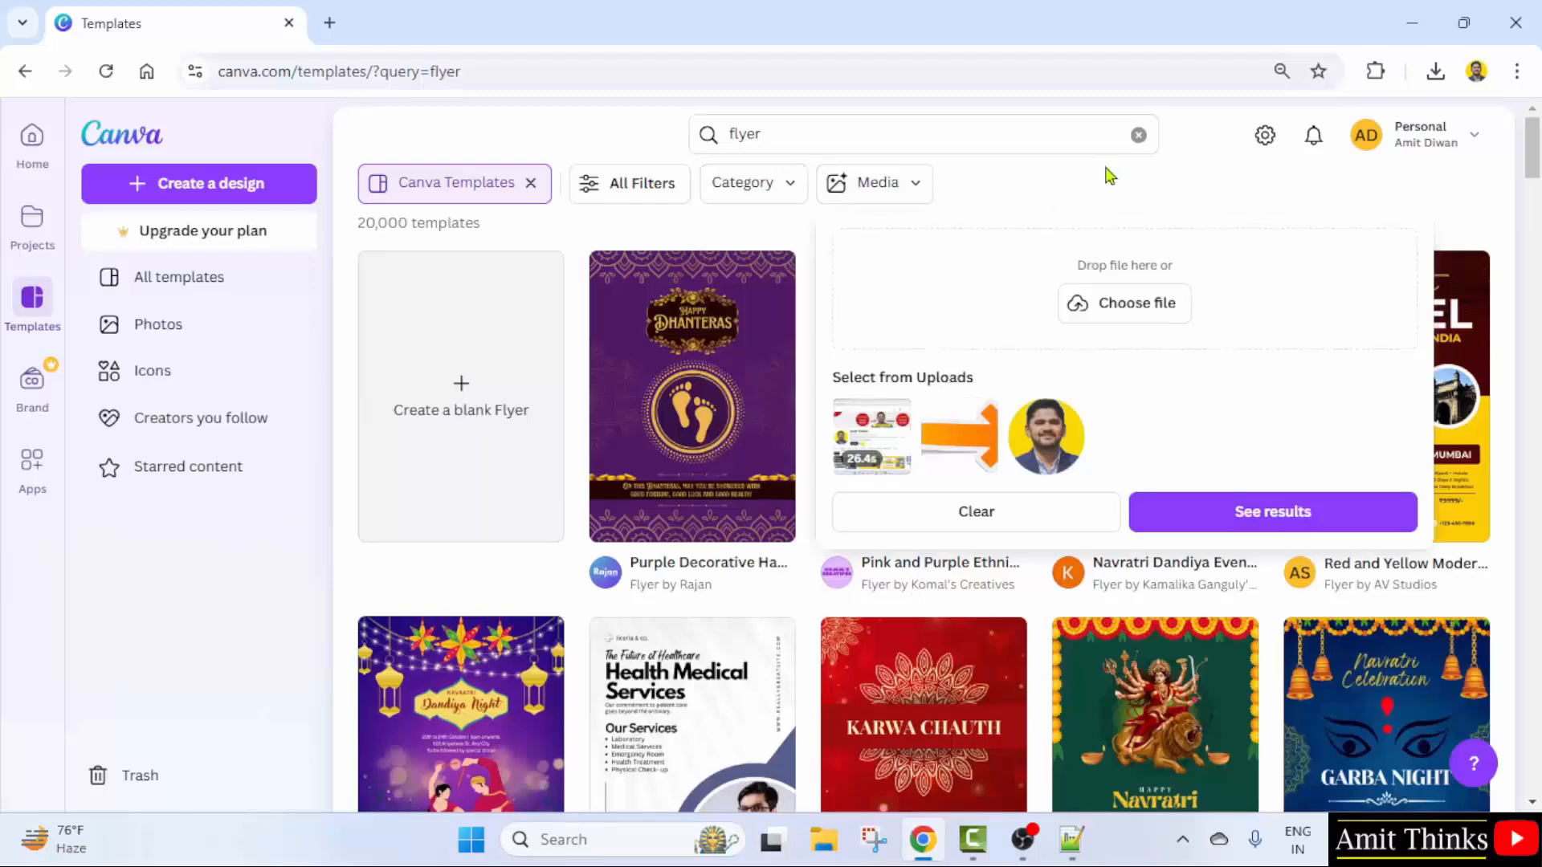
click(1166, 189)
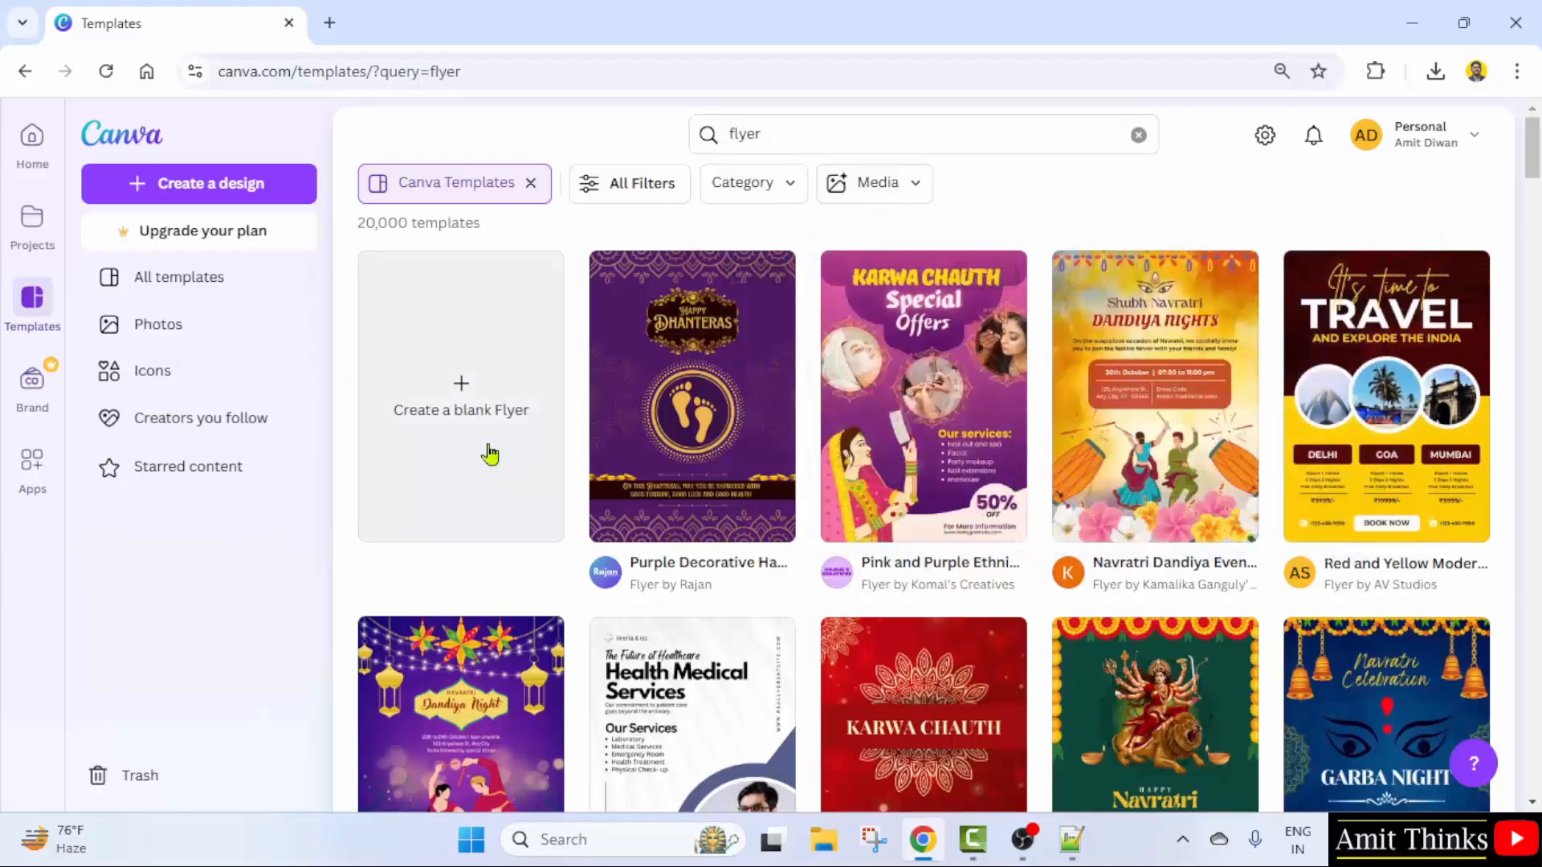
- Open the Dhanteras flyer, browse similar templates, and open the Holi Bash flyer's details
click(706, 452)
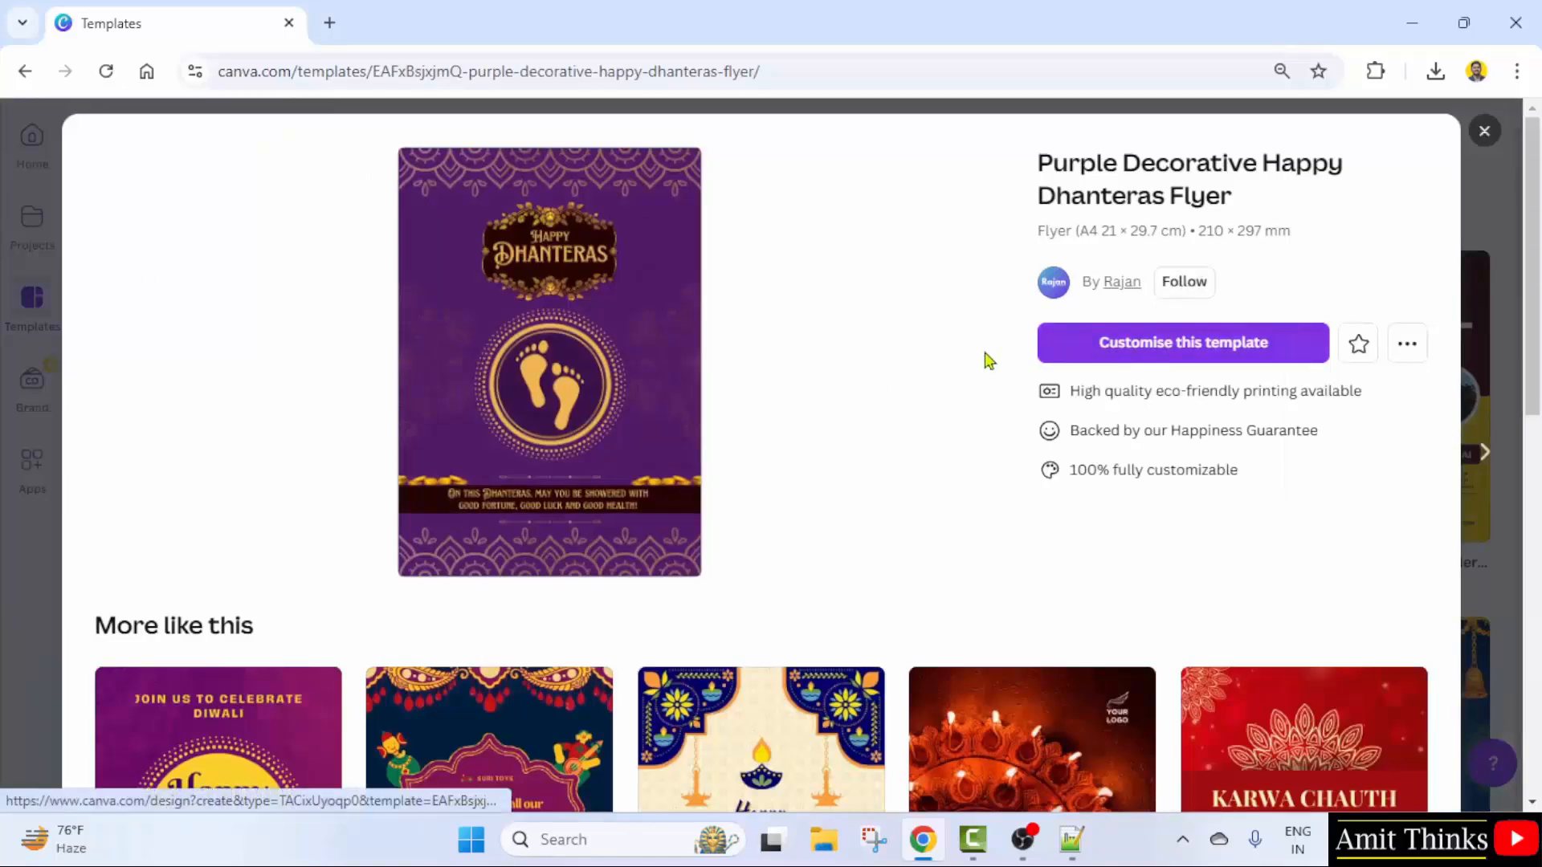
scroll(816, 544, down, 4)
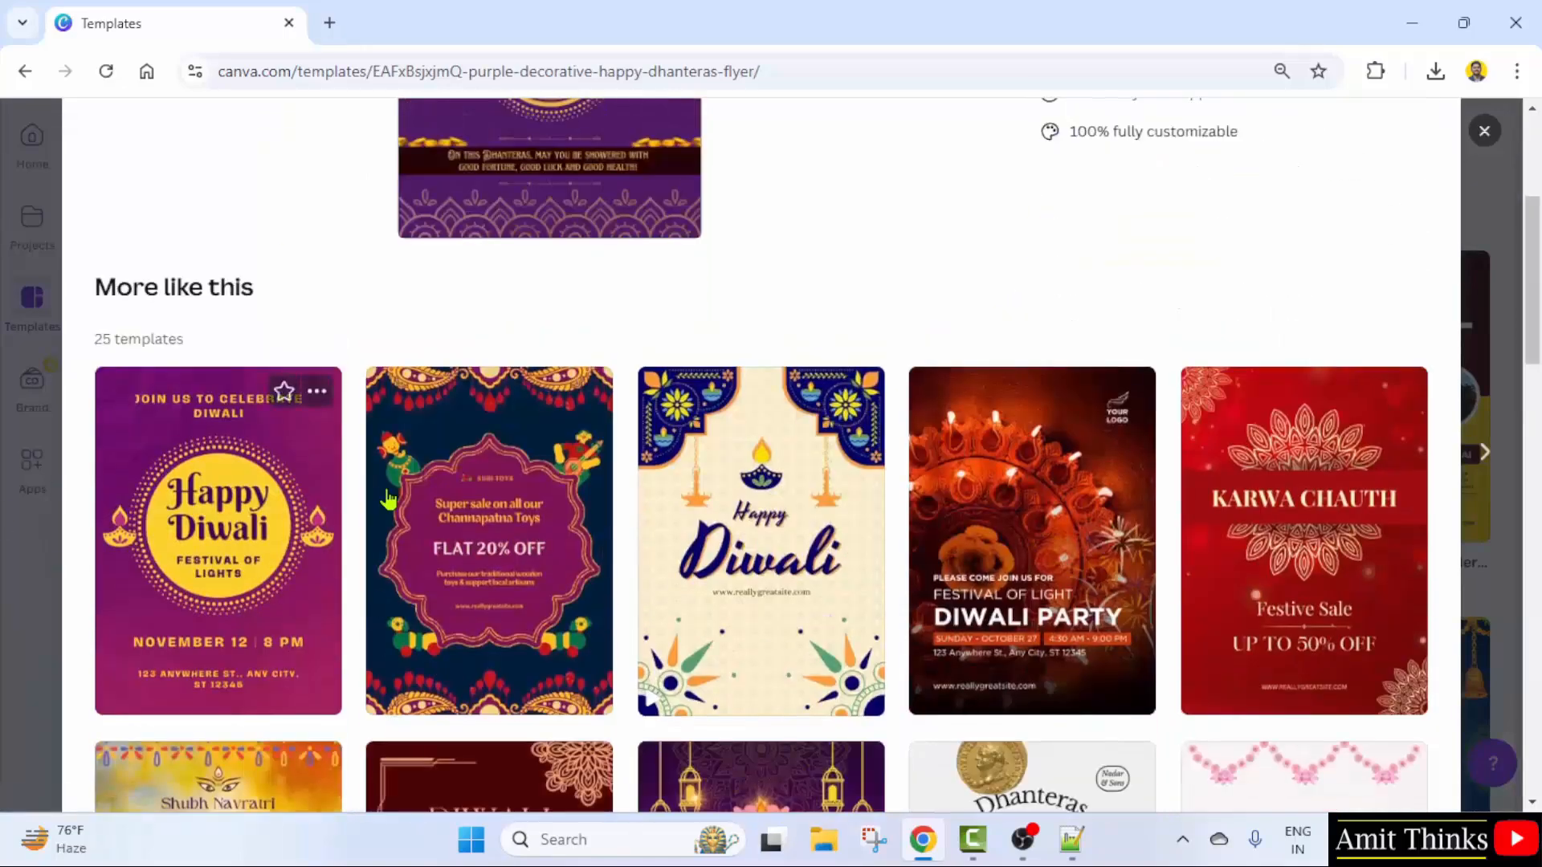
scroll(884, 562, down, 3)
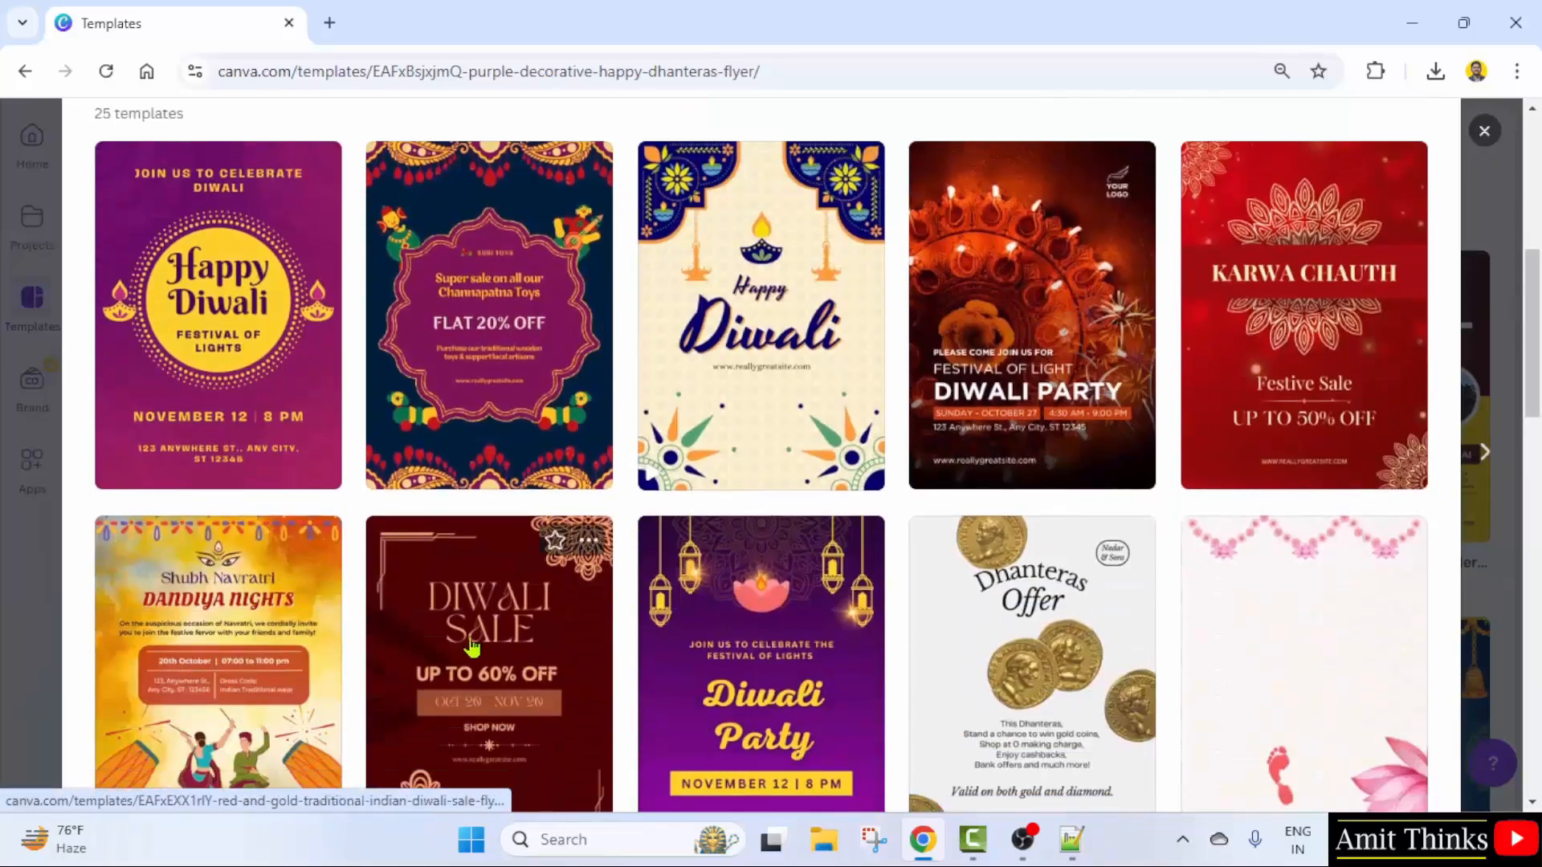
scroll(562, 562, down, 4)
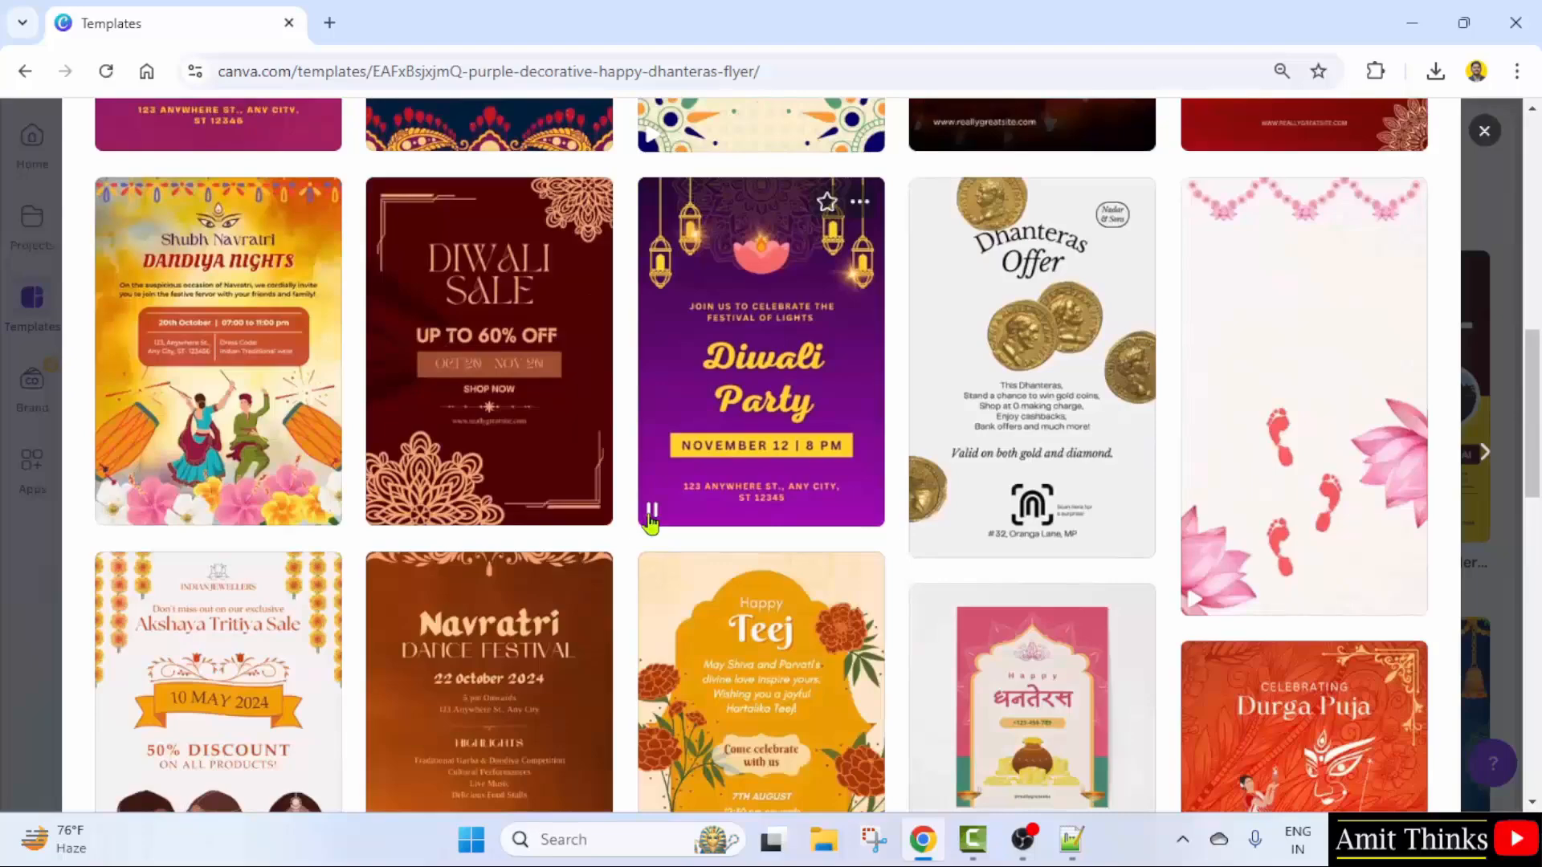
scroll(535, 468, down, 3)
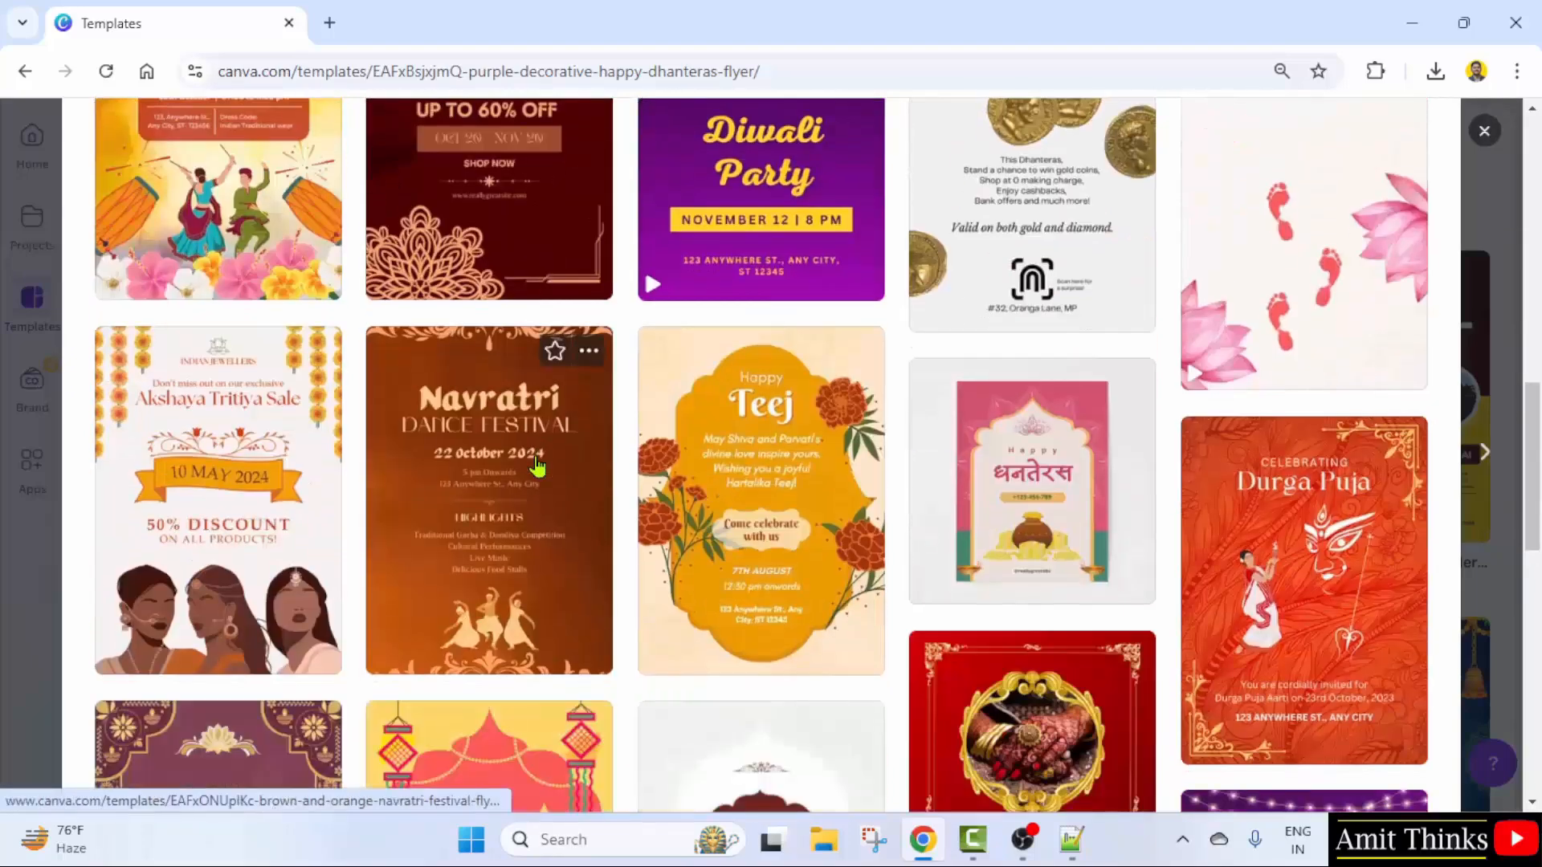
scroll(584, 468, down, 5)
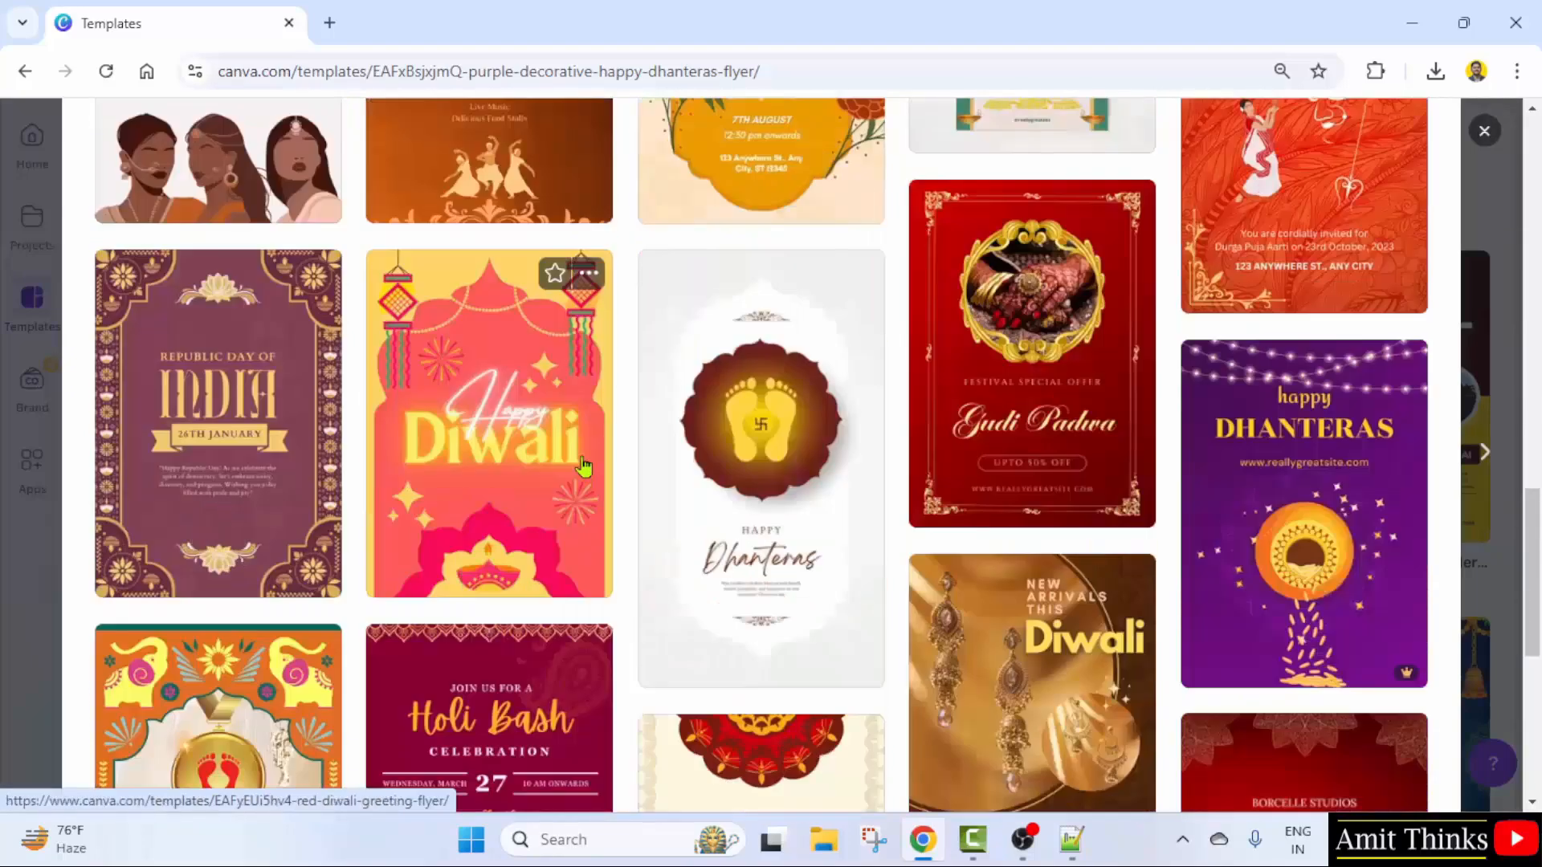
scroll(584, 467, down, 4)
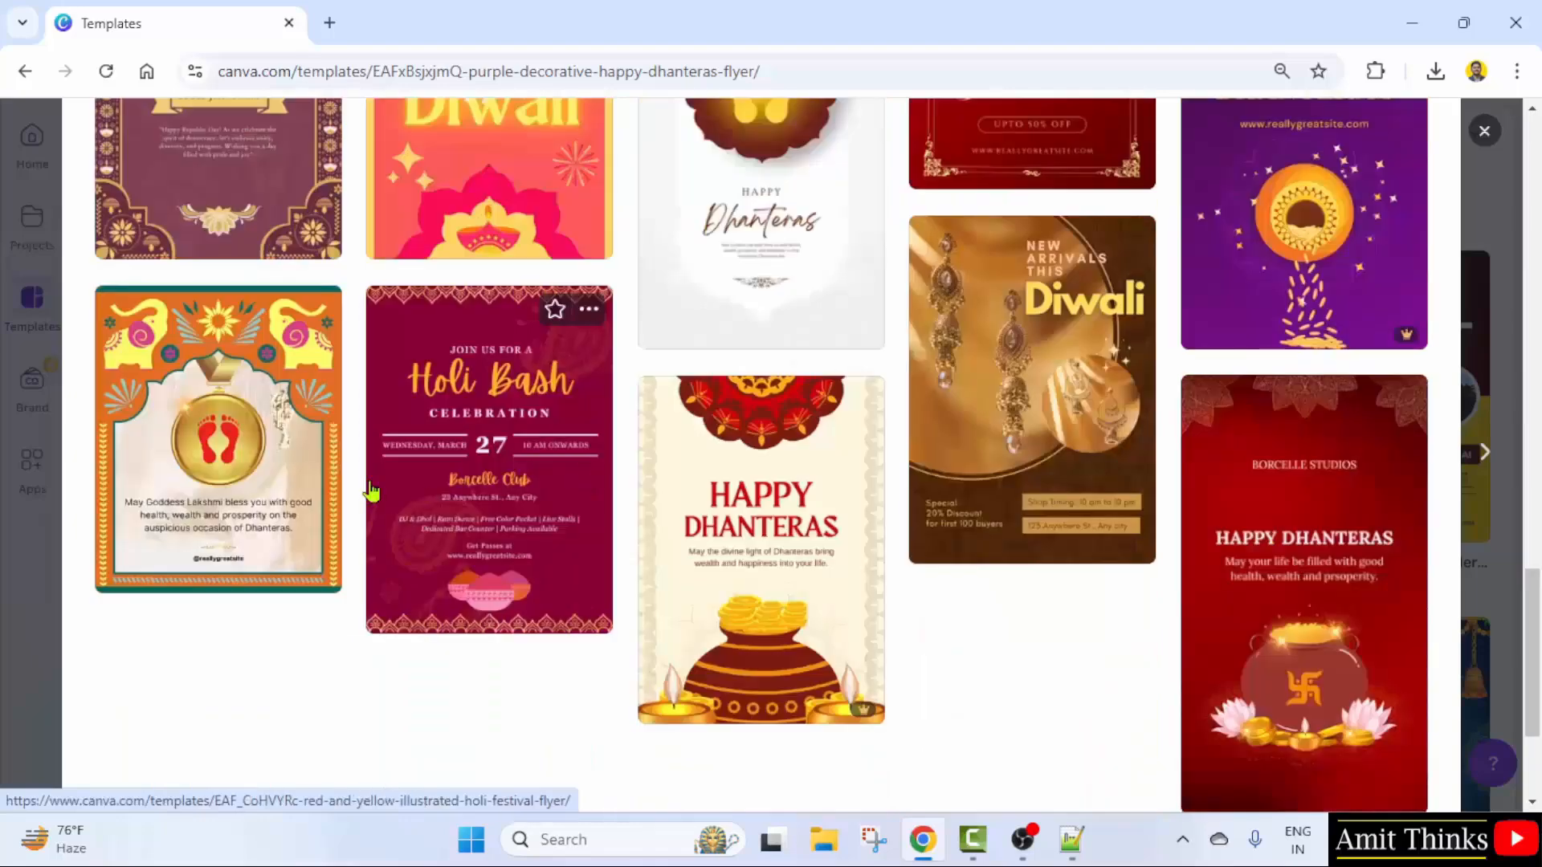
click(523, 501)
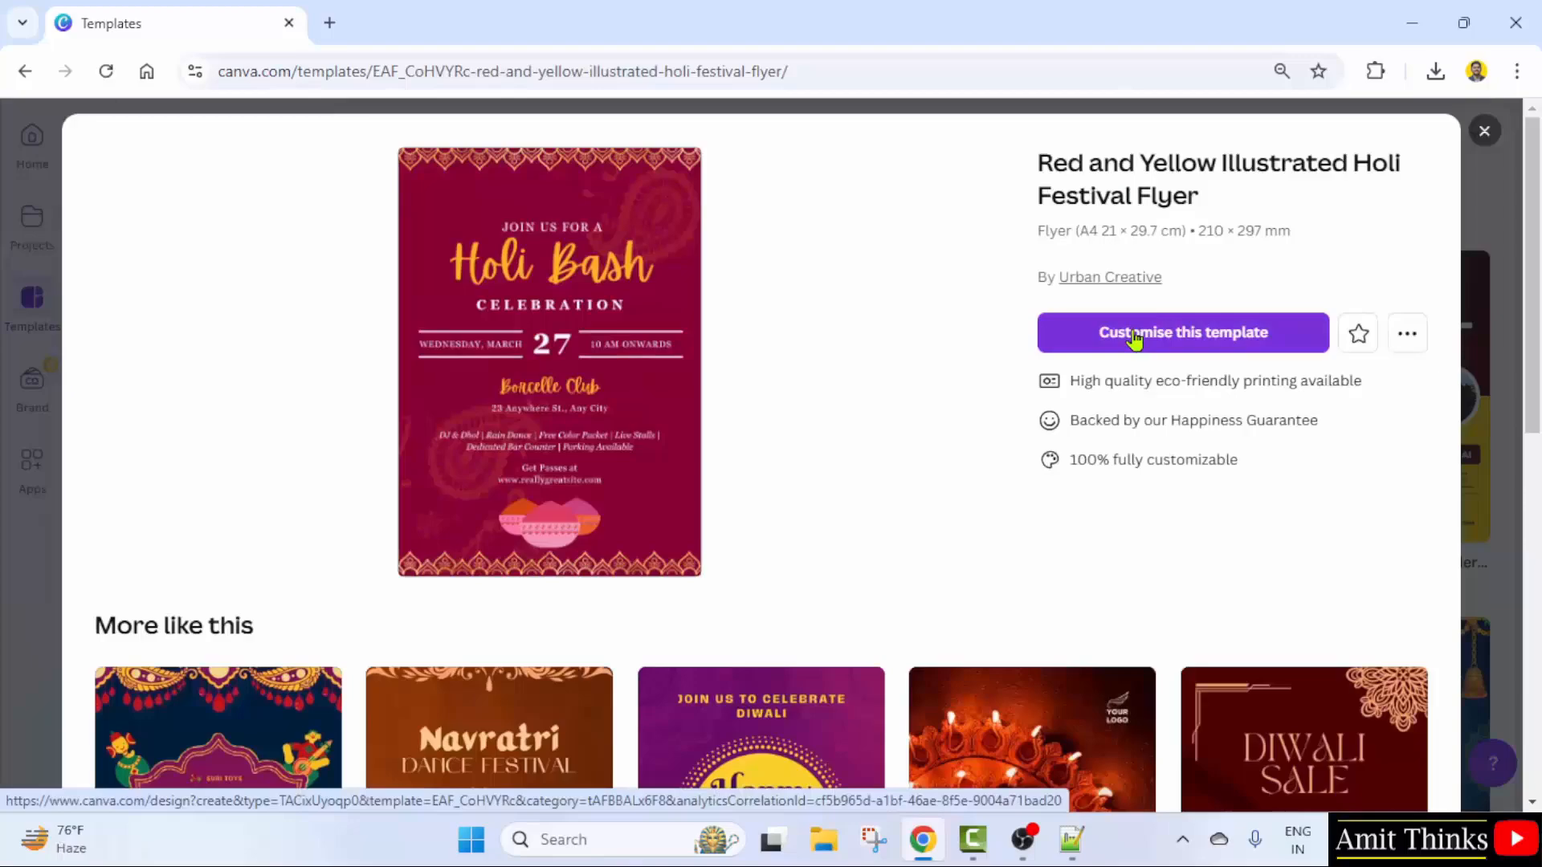
- Start a new design from the Holi template and zoom in on the flyer
click(1134, 338)
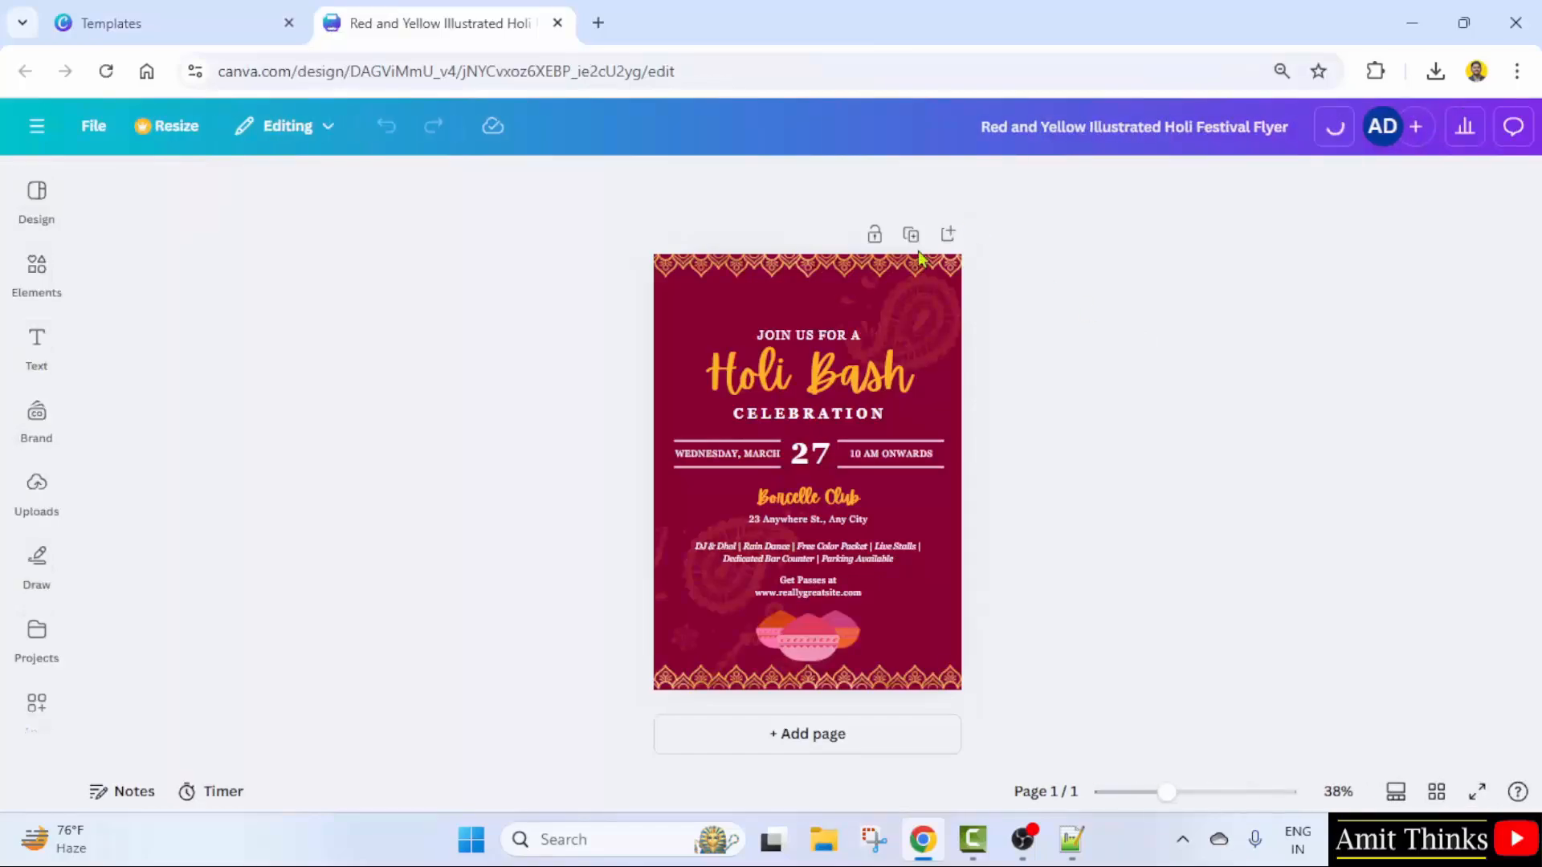
click(678, 304)
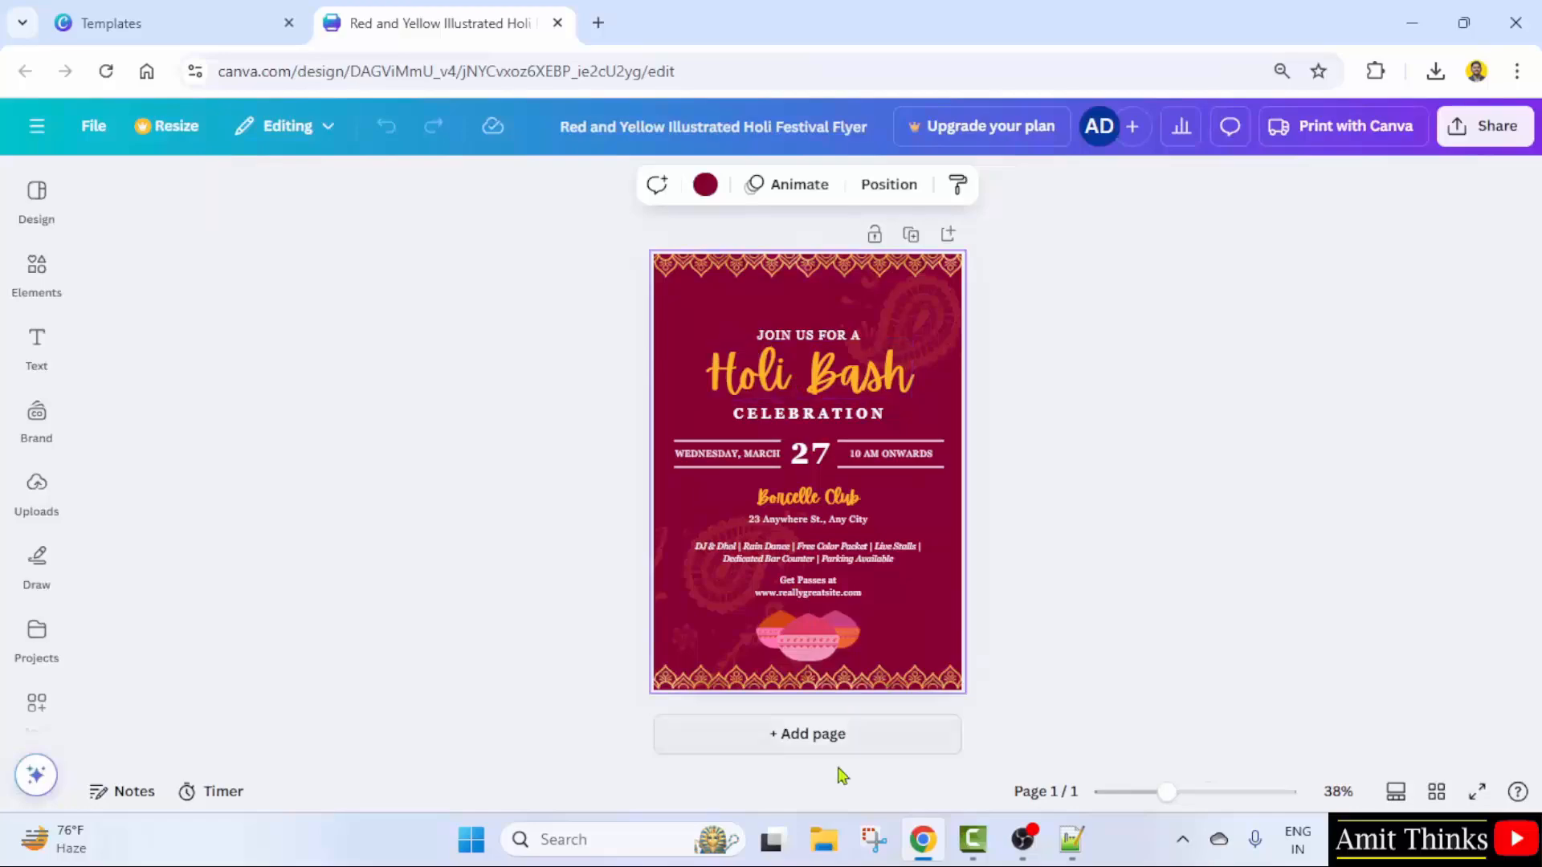
drag(1166, 795, 1194, 794)
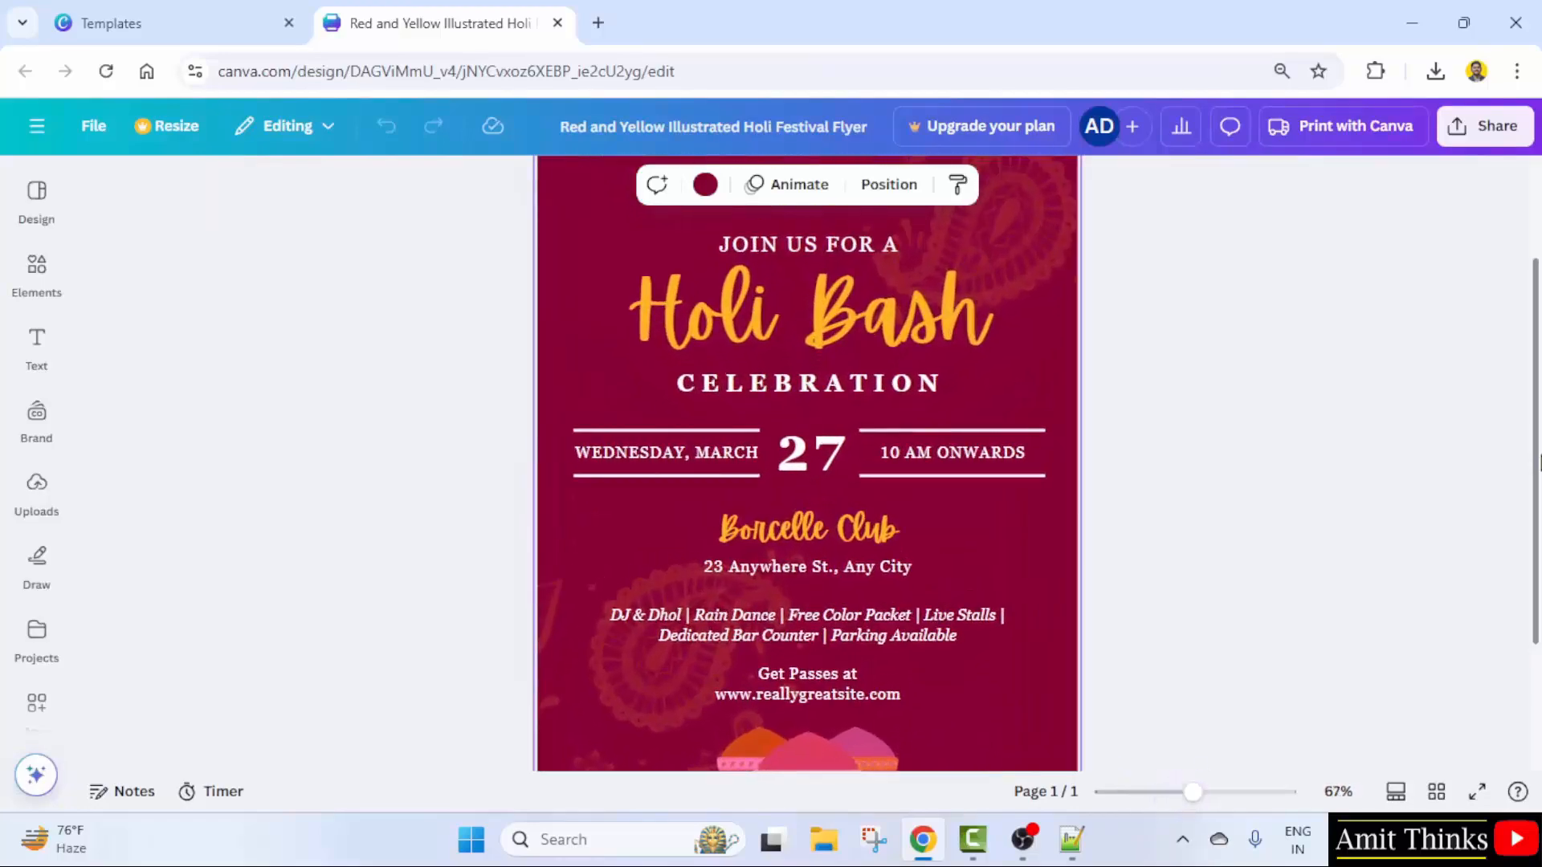
scroll(1538, 445, up, 2)
- Change the heading from 'Holi Bash' to 'Holi Party', widening it to fit one line
click(863, 409)
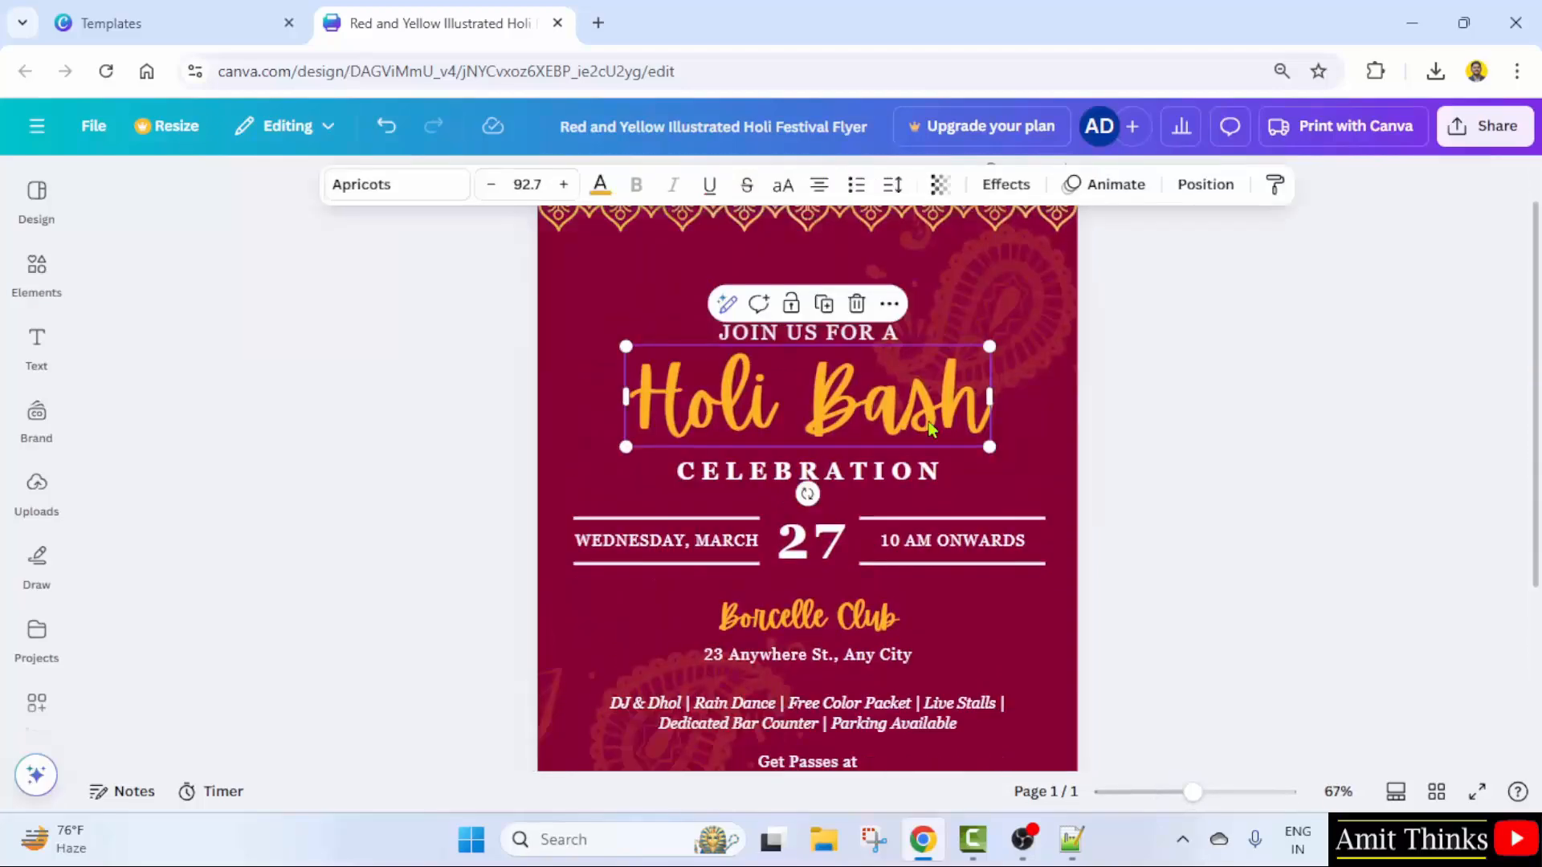
double_click(867, 411)
click(868, 402)
text(party)
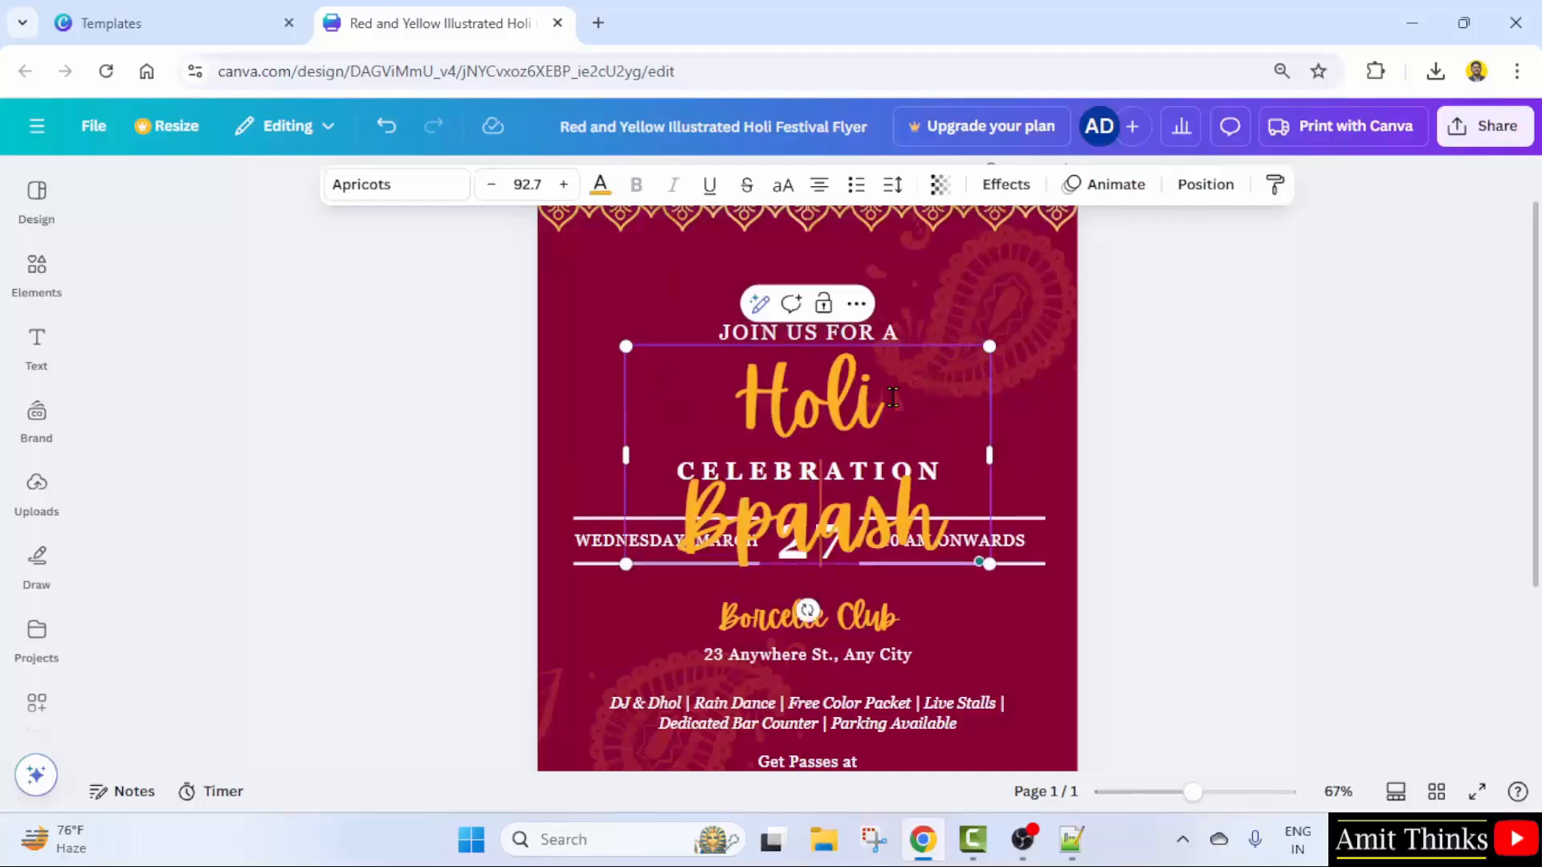
key(BackSpace)
key(BackSpace)
key(BackSpace)
key(BackSpace)
key(BackSpace)
key(BackSpace)
key(BackSpace)
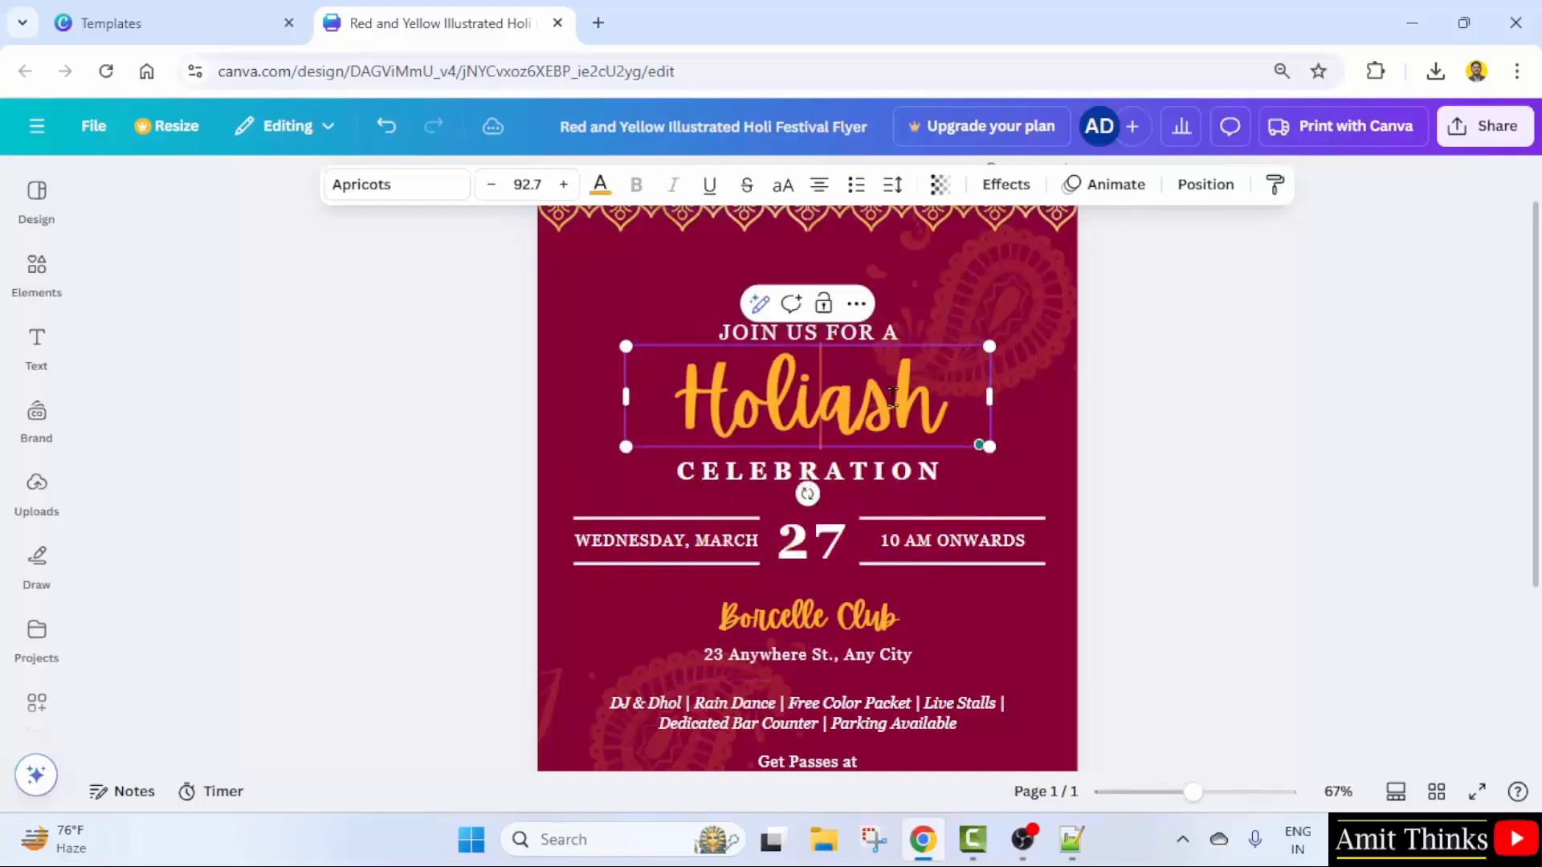
key(Delete)
key(Delete)
key(Delete)
text(Party)
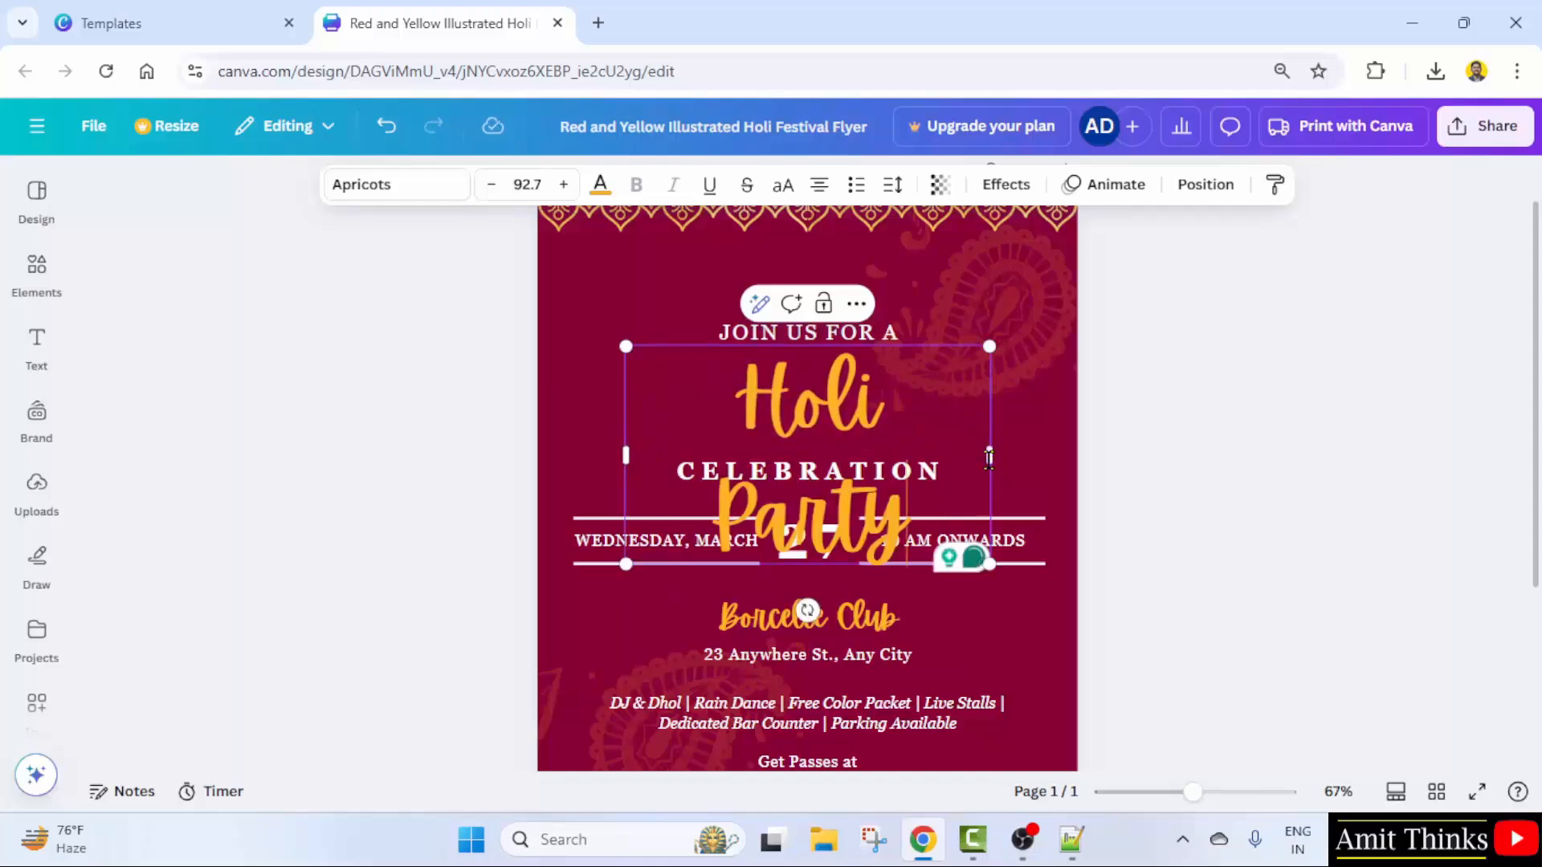
double_click(989, 456)
drag(993, 457, 1025, 465)
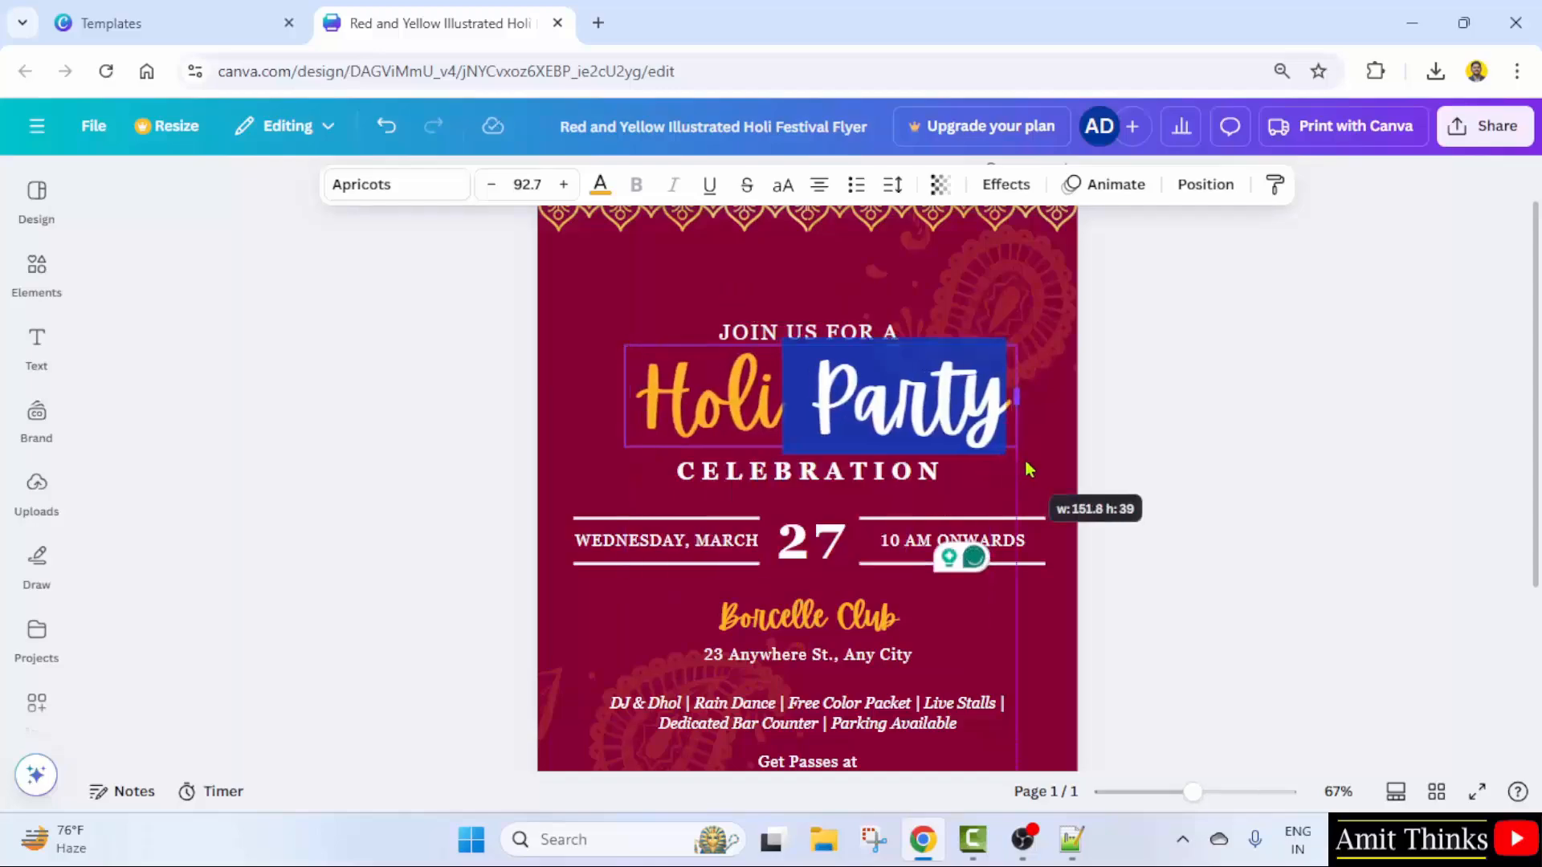
click(1040, 466)
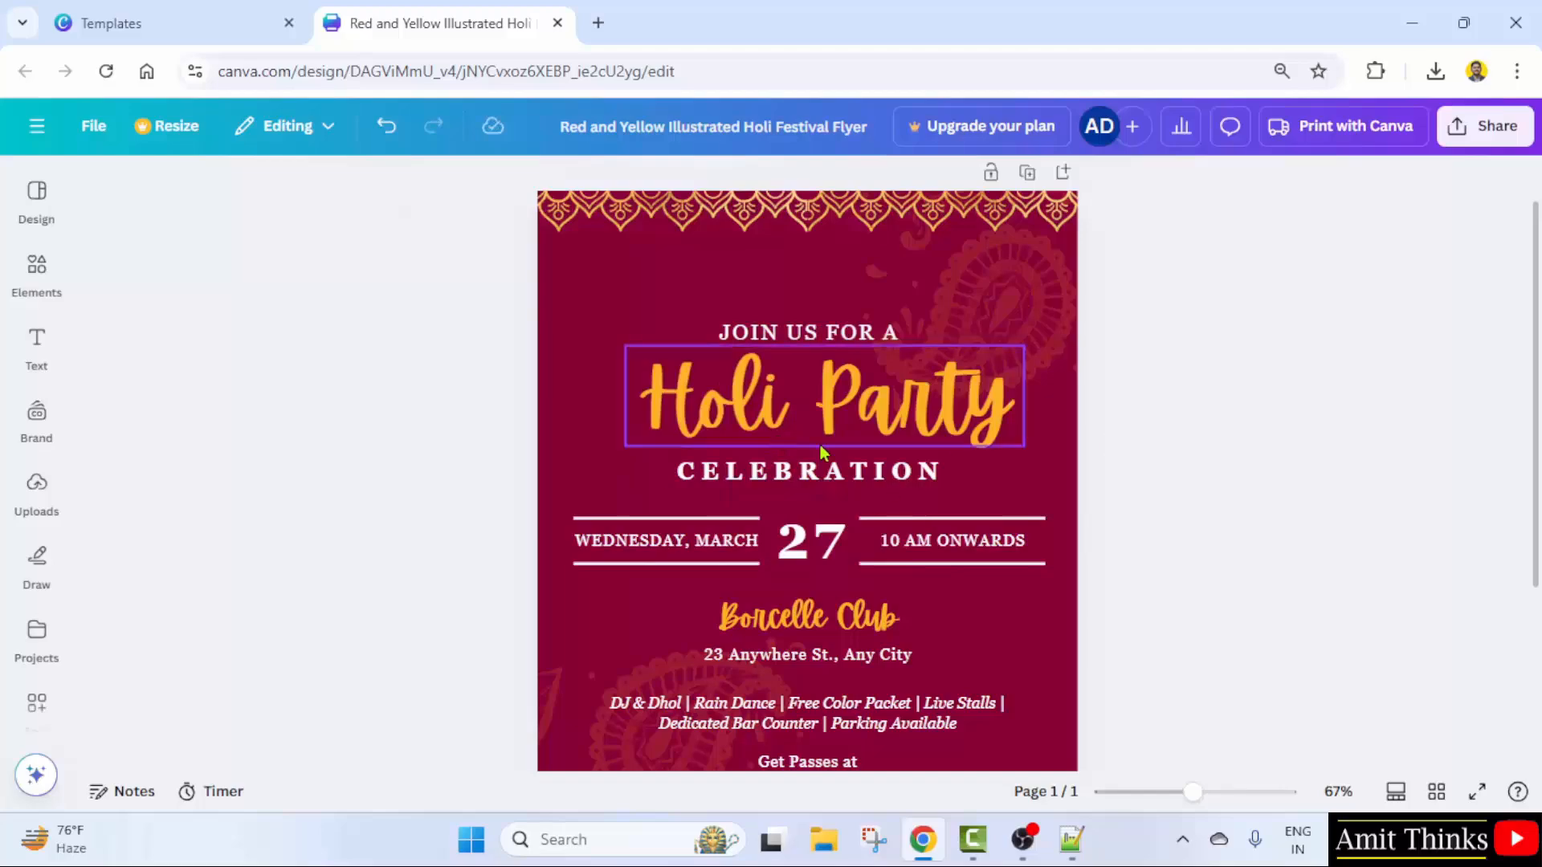
- Change the date to 14 and the weekday from WEDNESDAY to FRIDAY
double_click(847, 466)
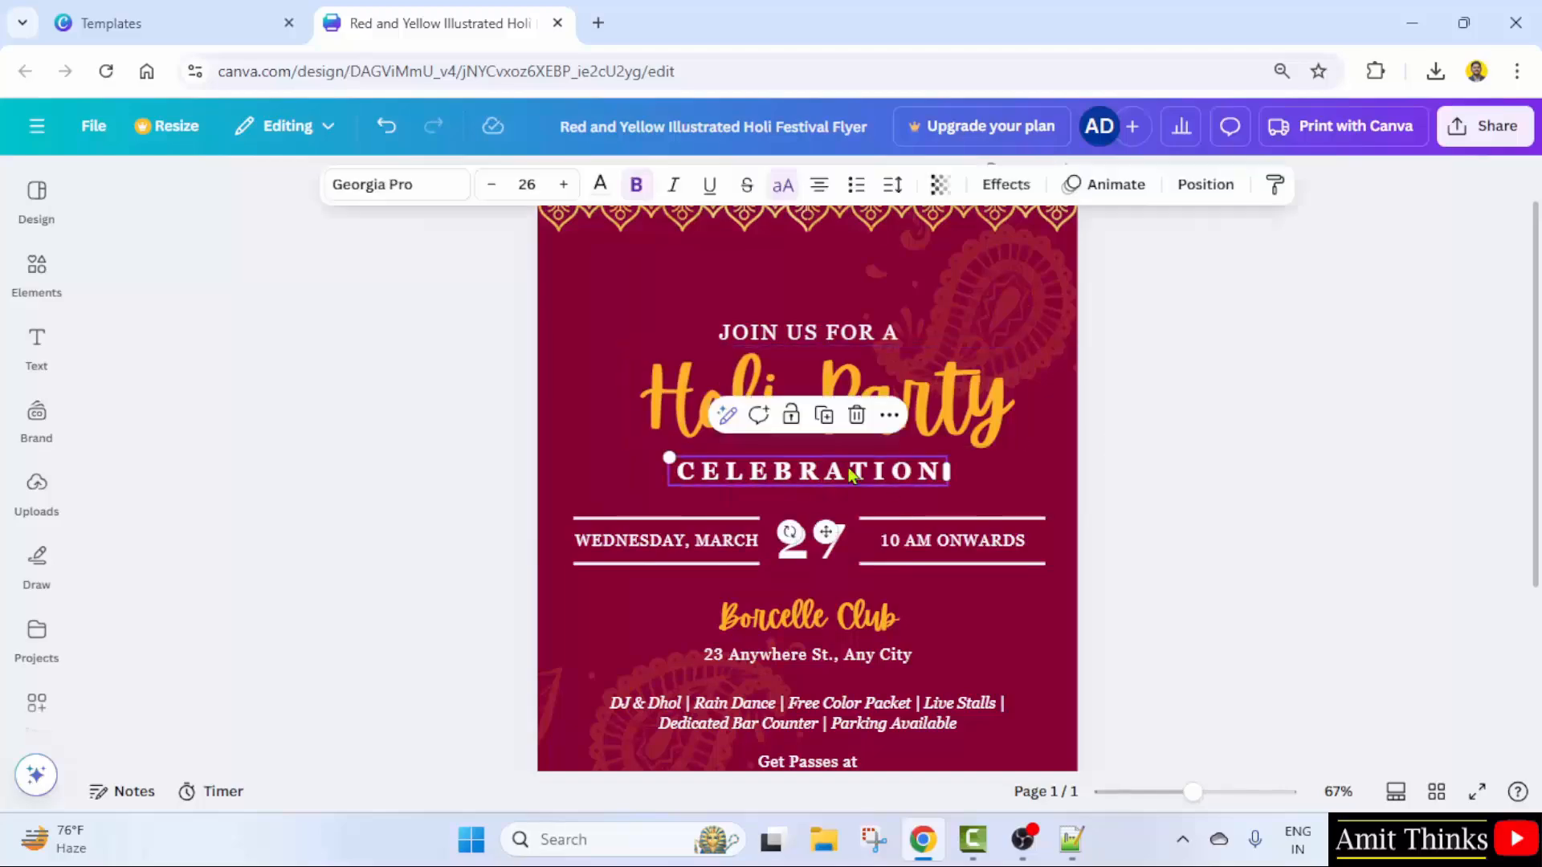
click(1234, 470)
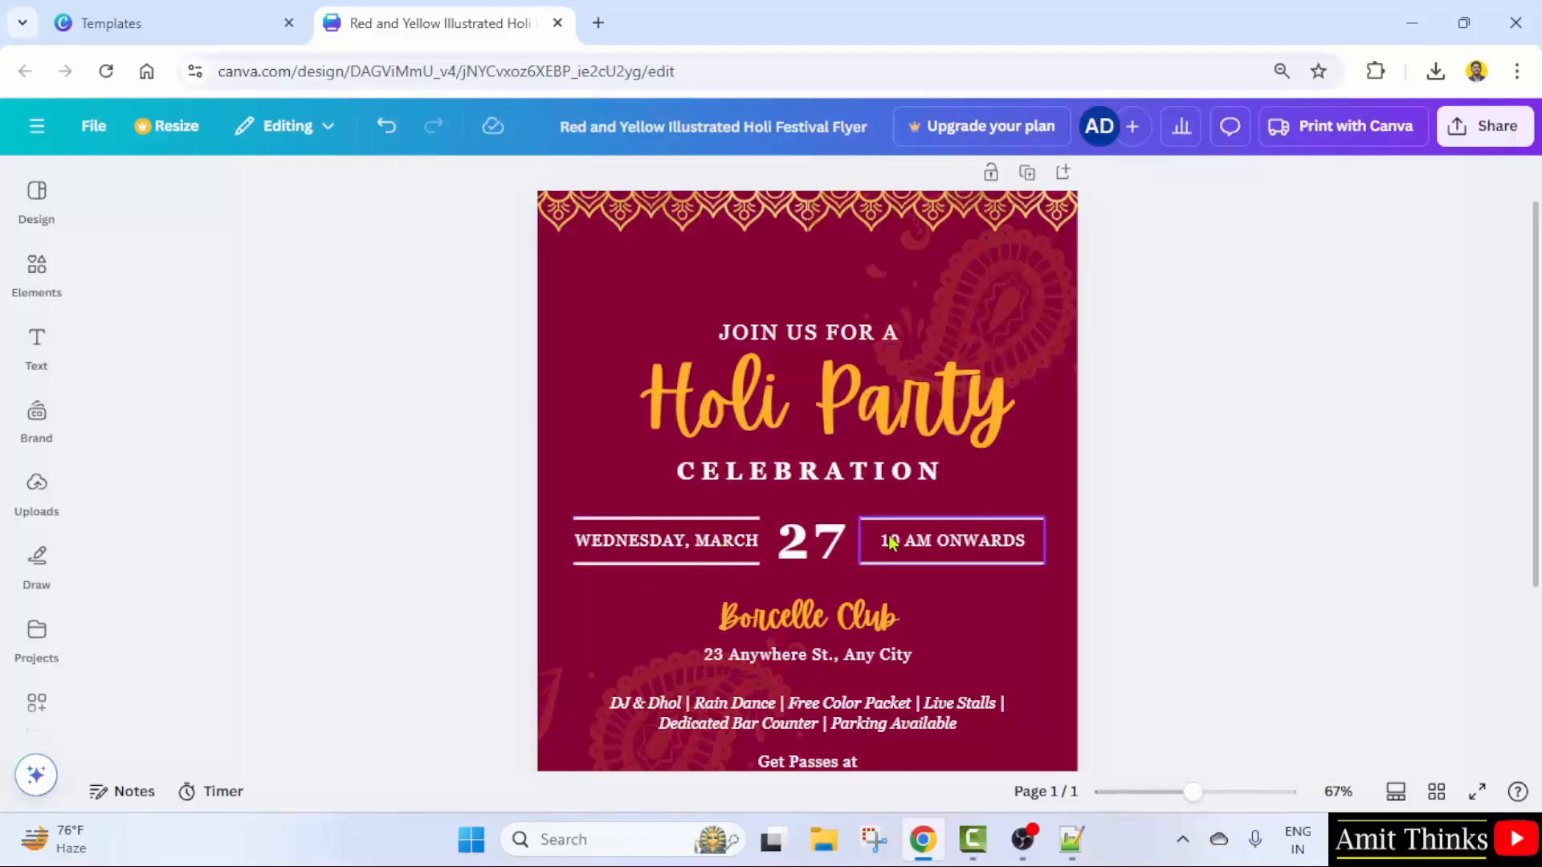
double_click(827, 545)
text(14)
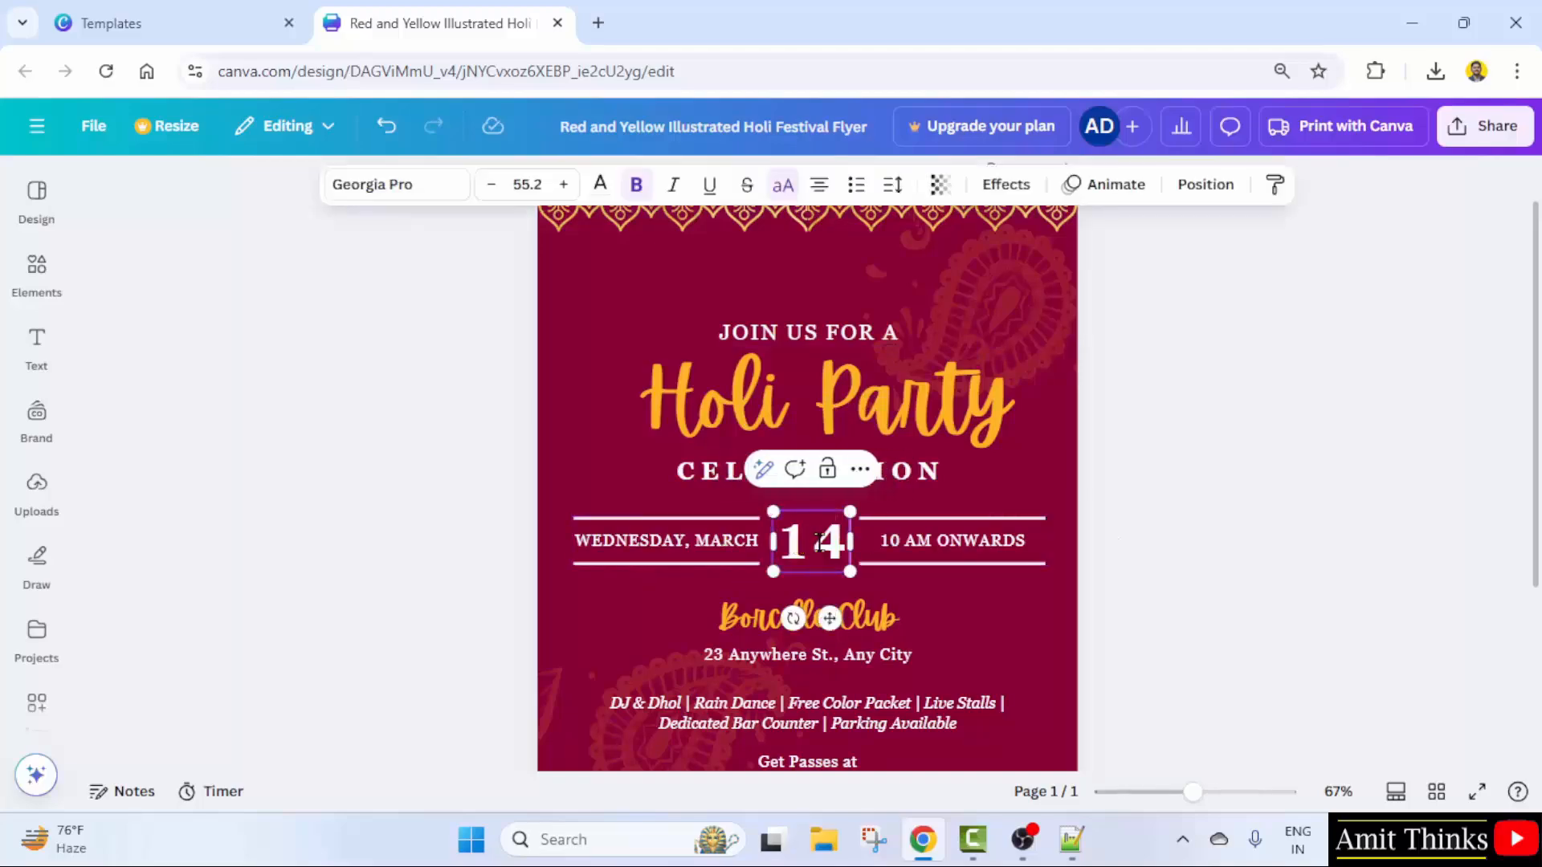
click(677, 551)
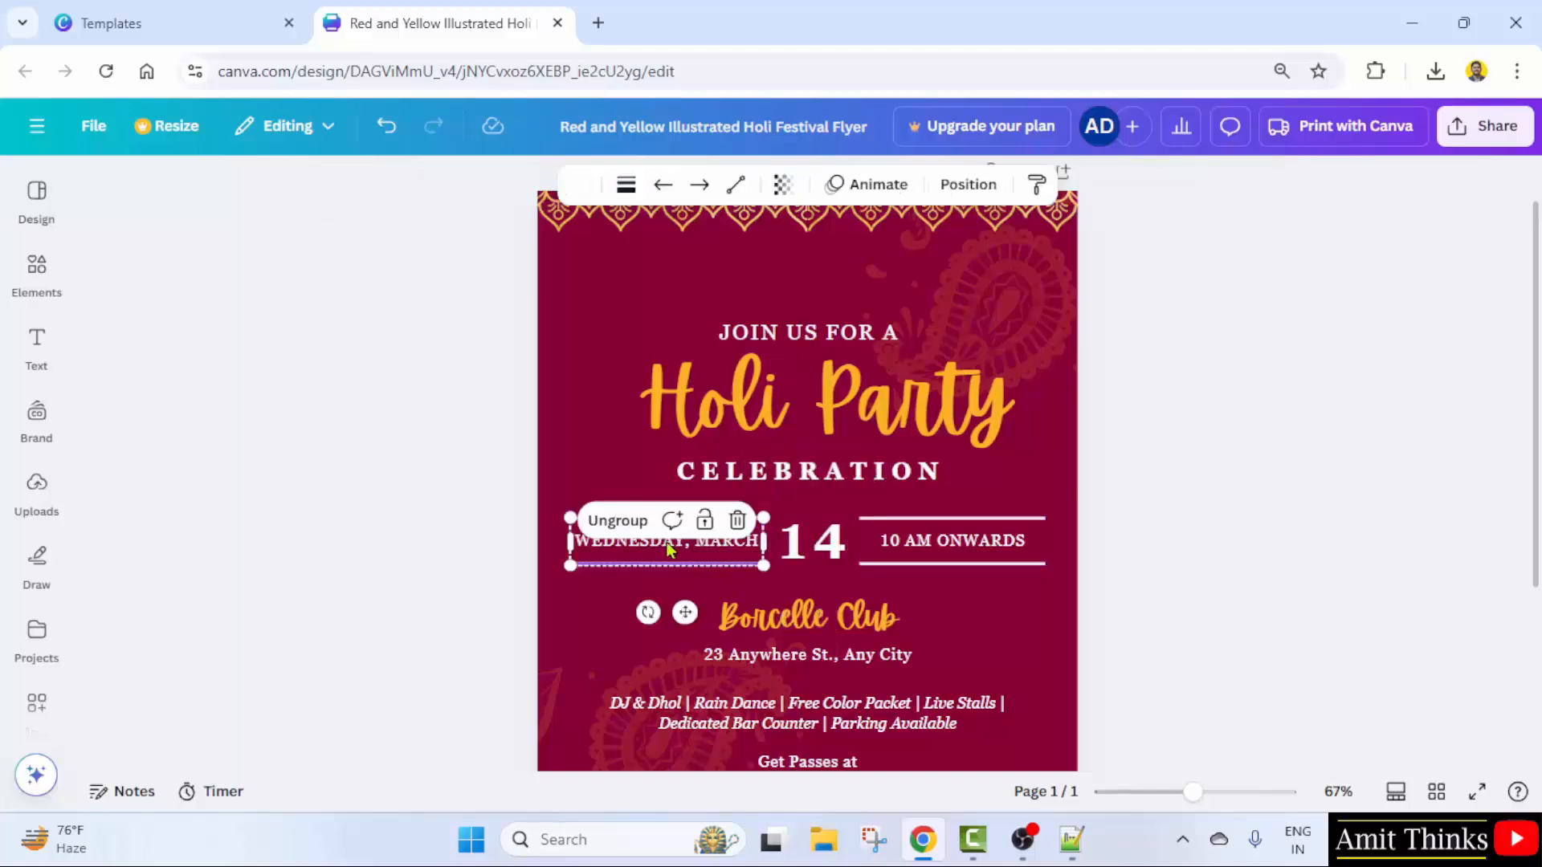
drag(688, 540, 564, 555)
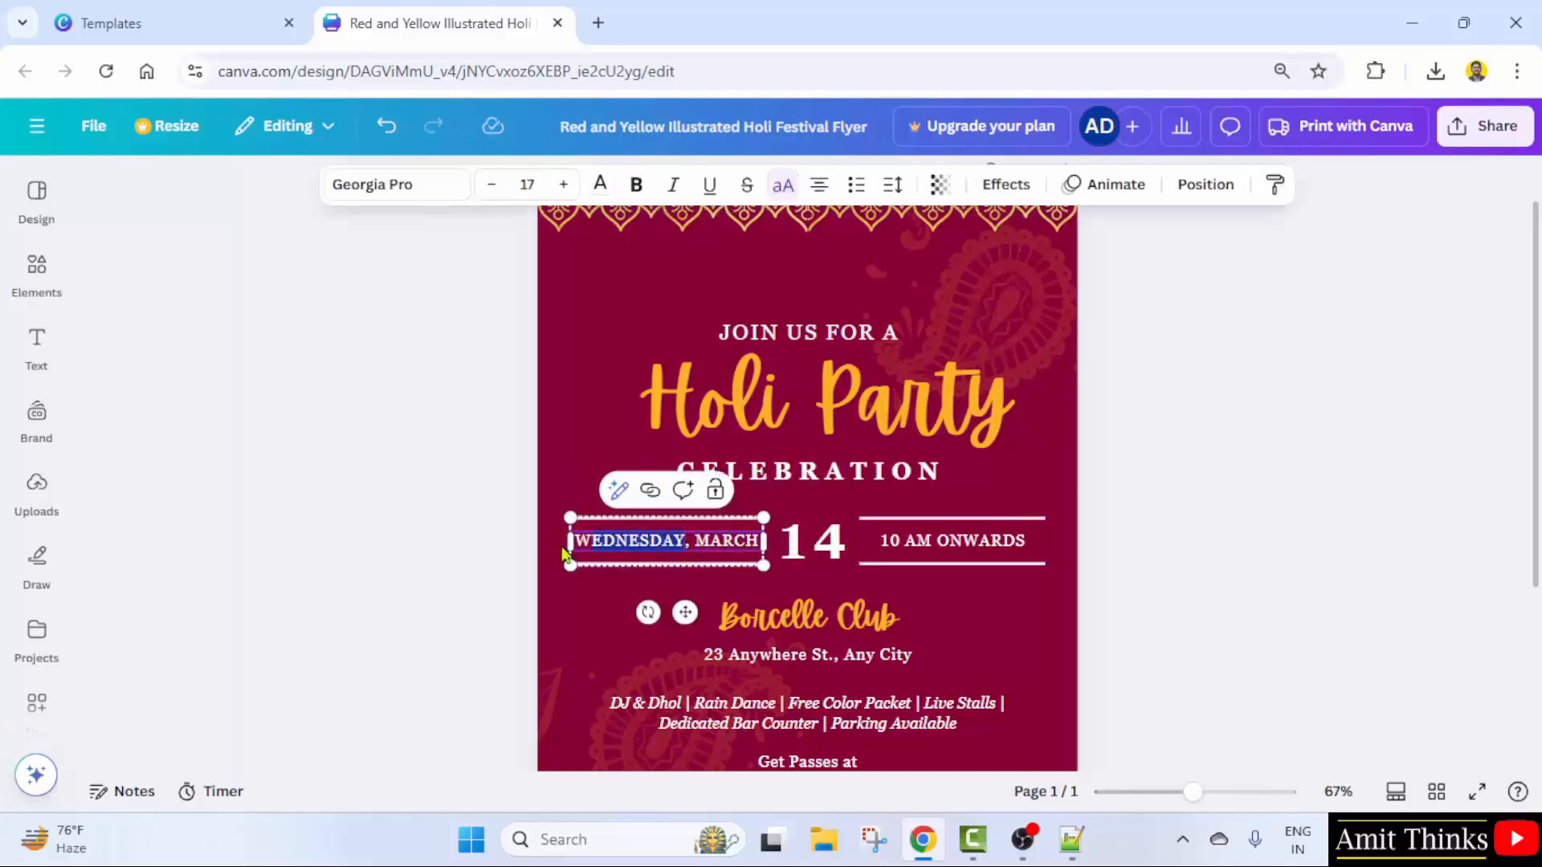
text(FRIDAY)
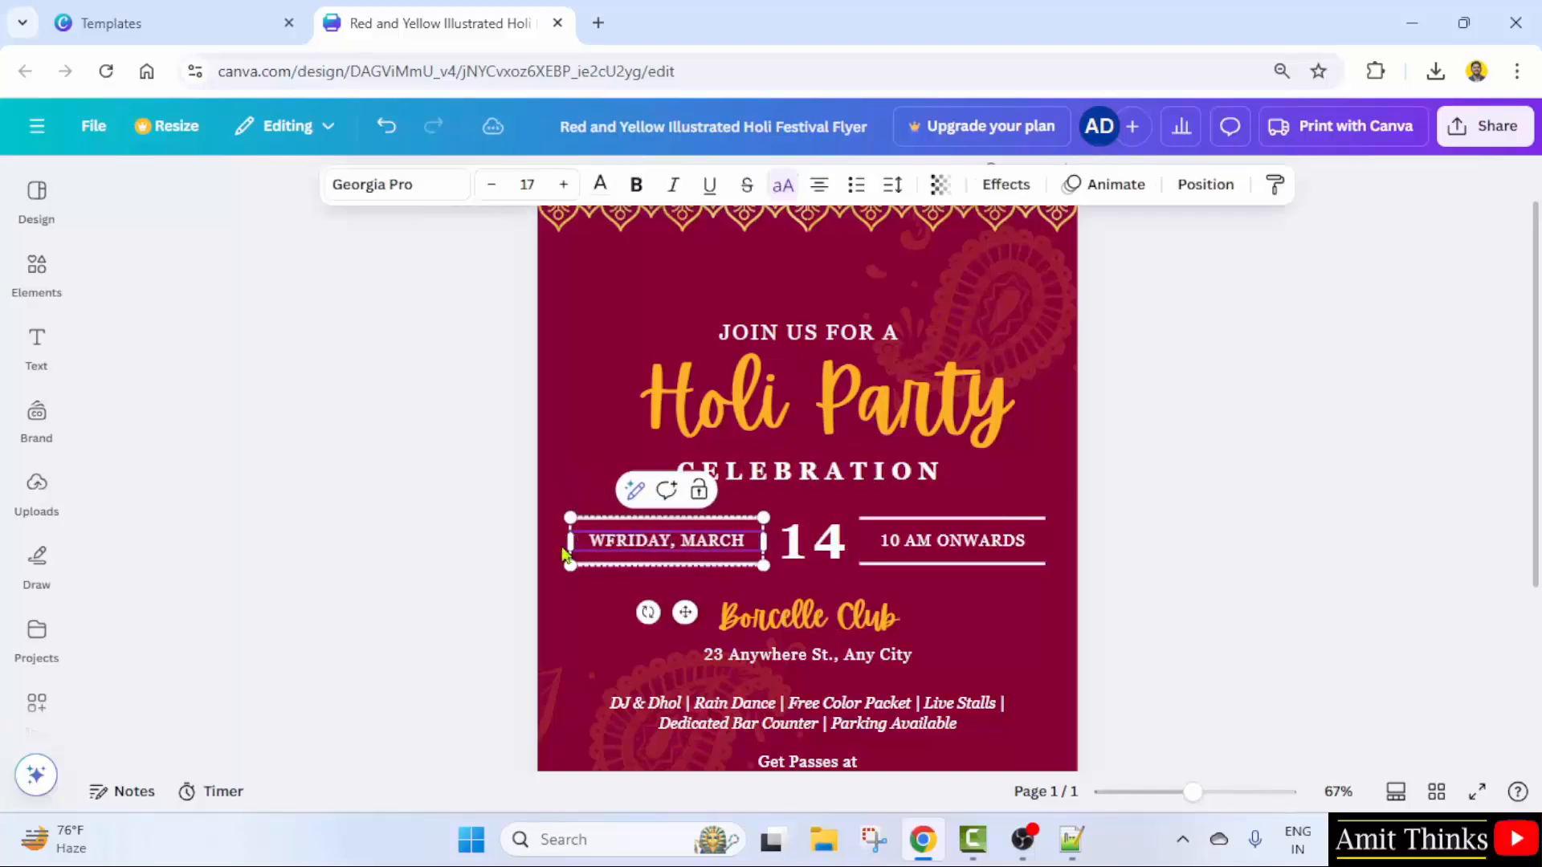
key(BackSpace)
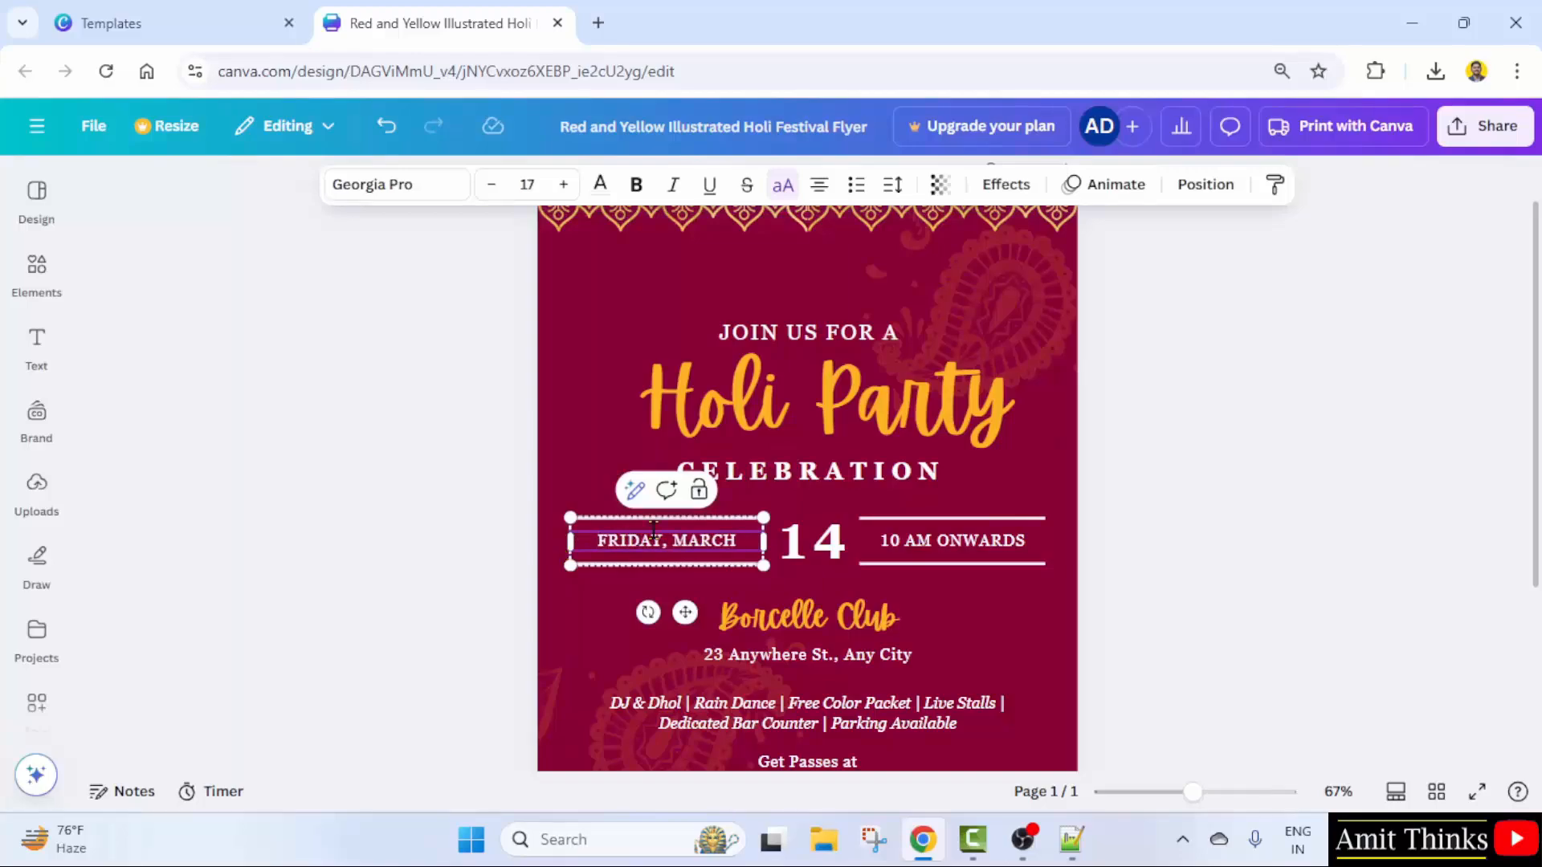
click(925, 542)
click(1216, 555)
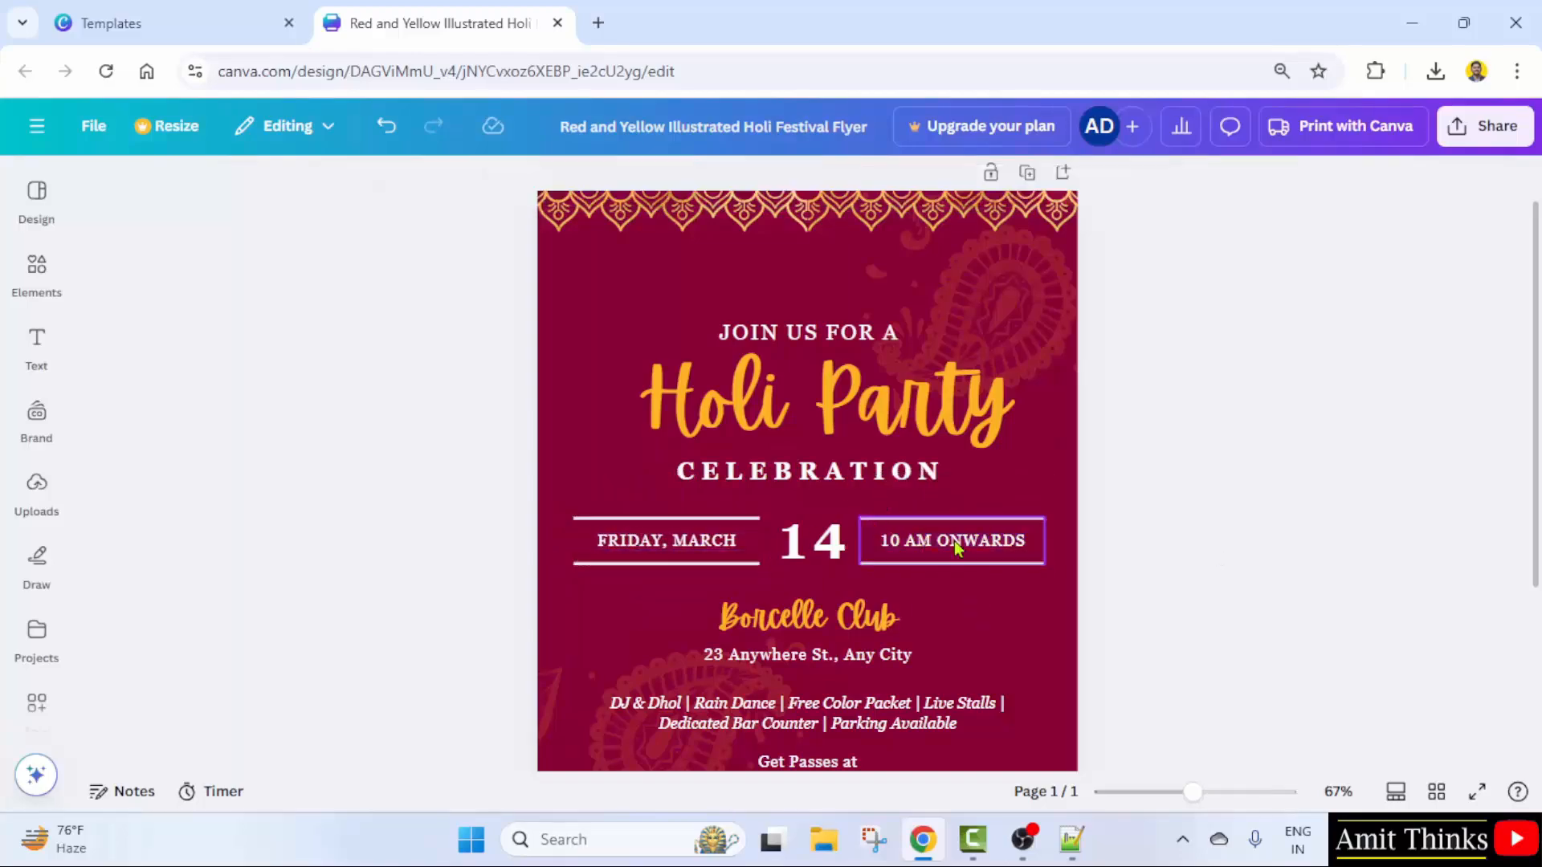
- Rename the venue to 'ONE8' and set the address to 'Punjabi Bagh, Delhi'
scroll(1221, 554, down, 2)
click(834, 506)
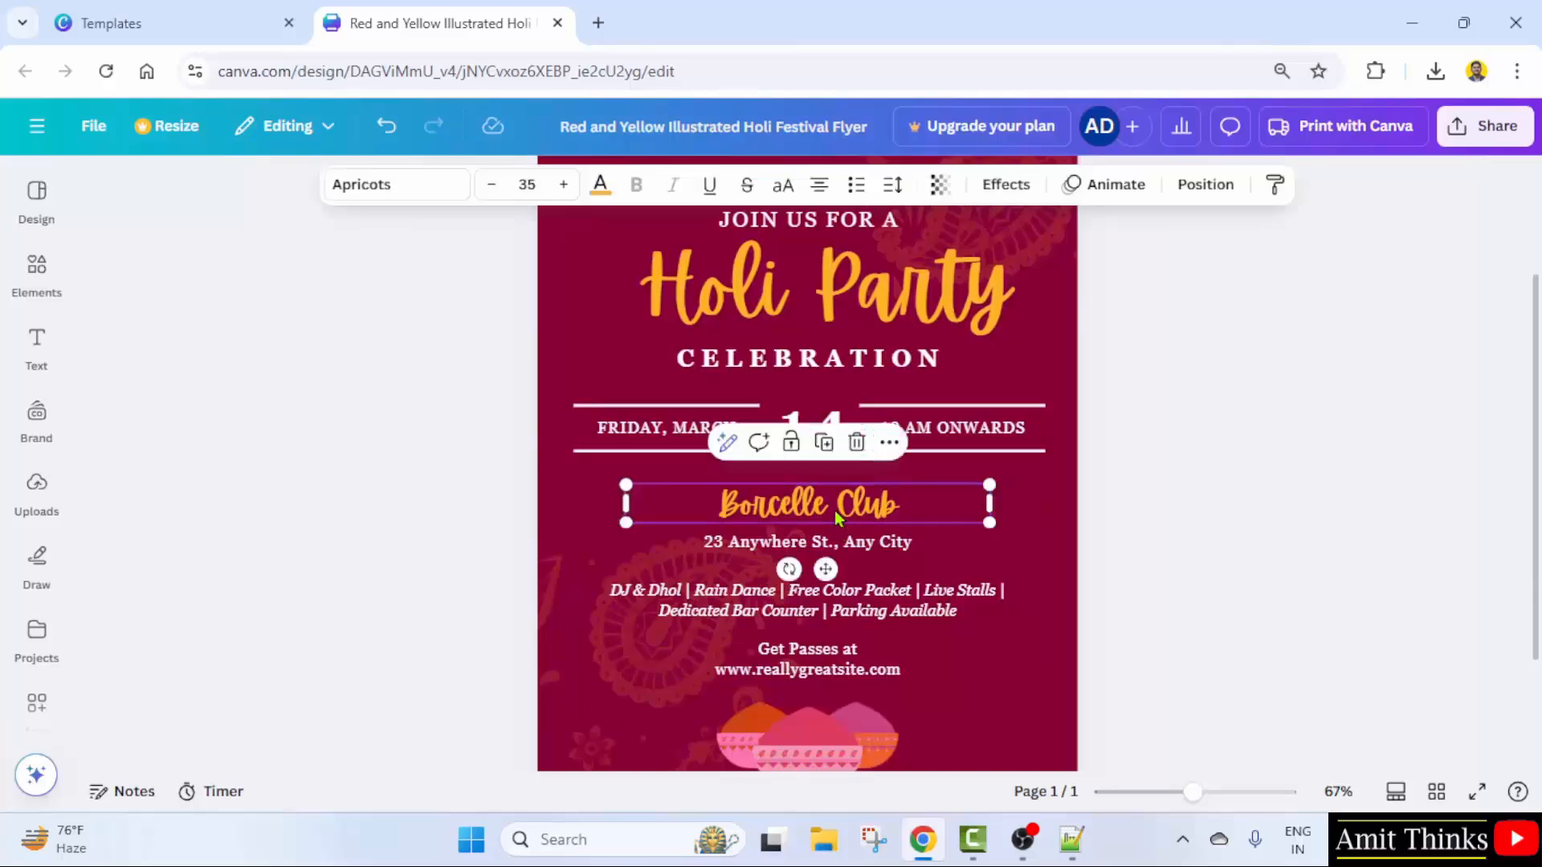
click(834, 506)
text(ONE8)
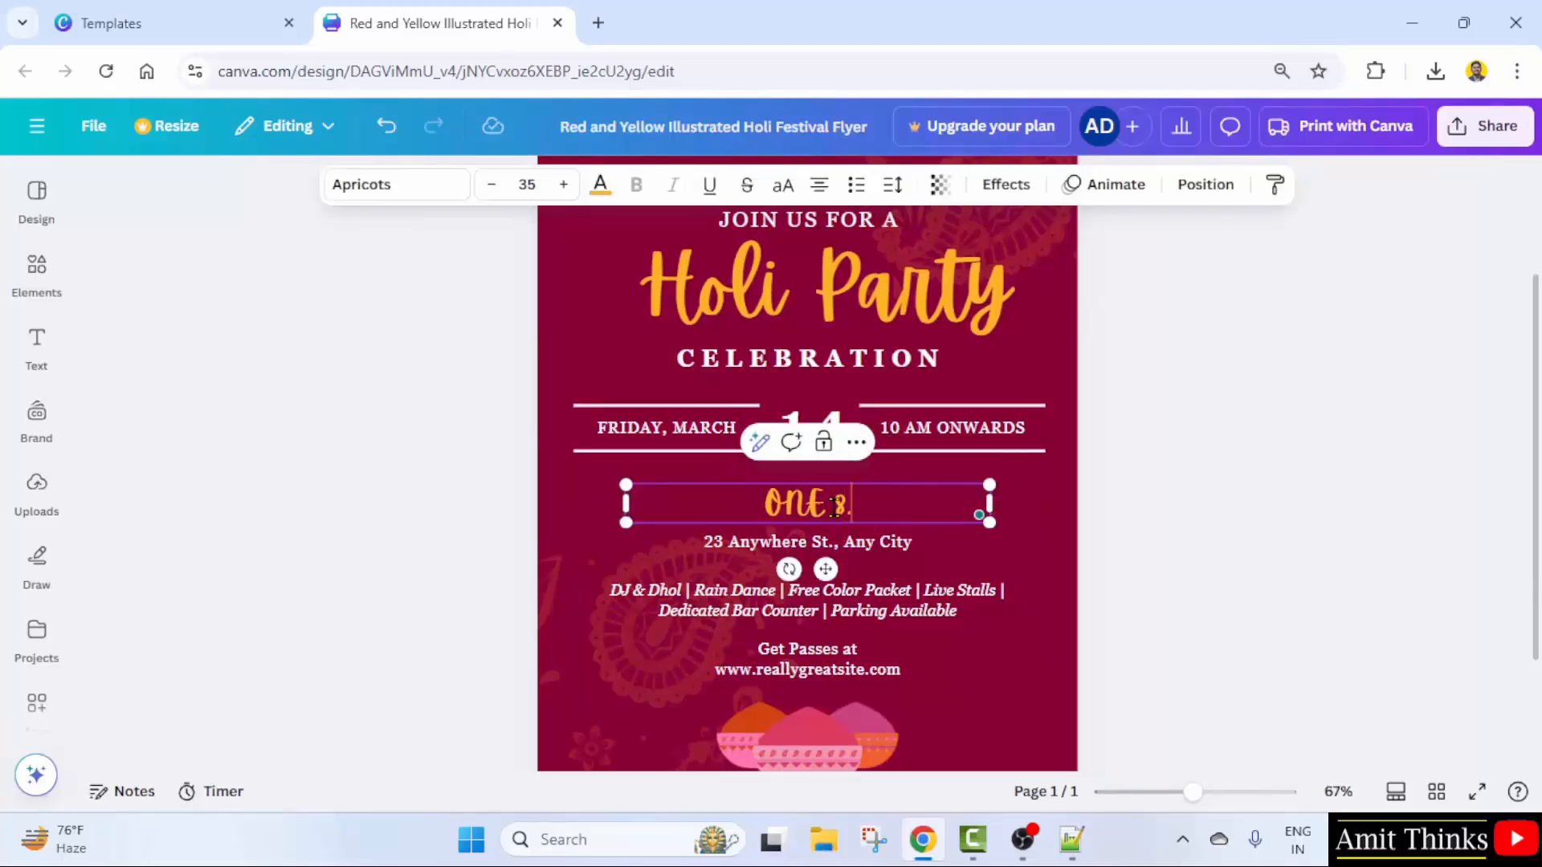
double_click(769, 541)
text(Pu)
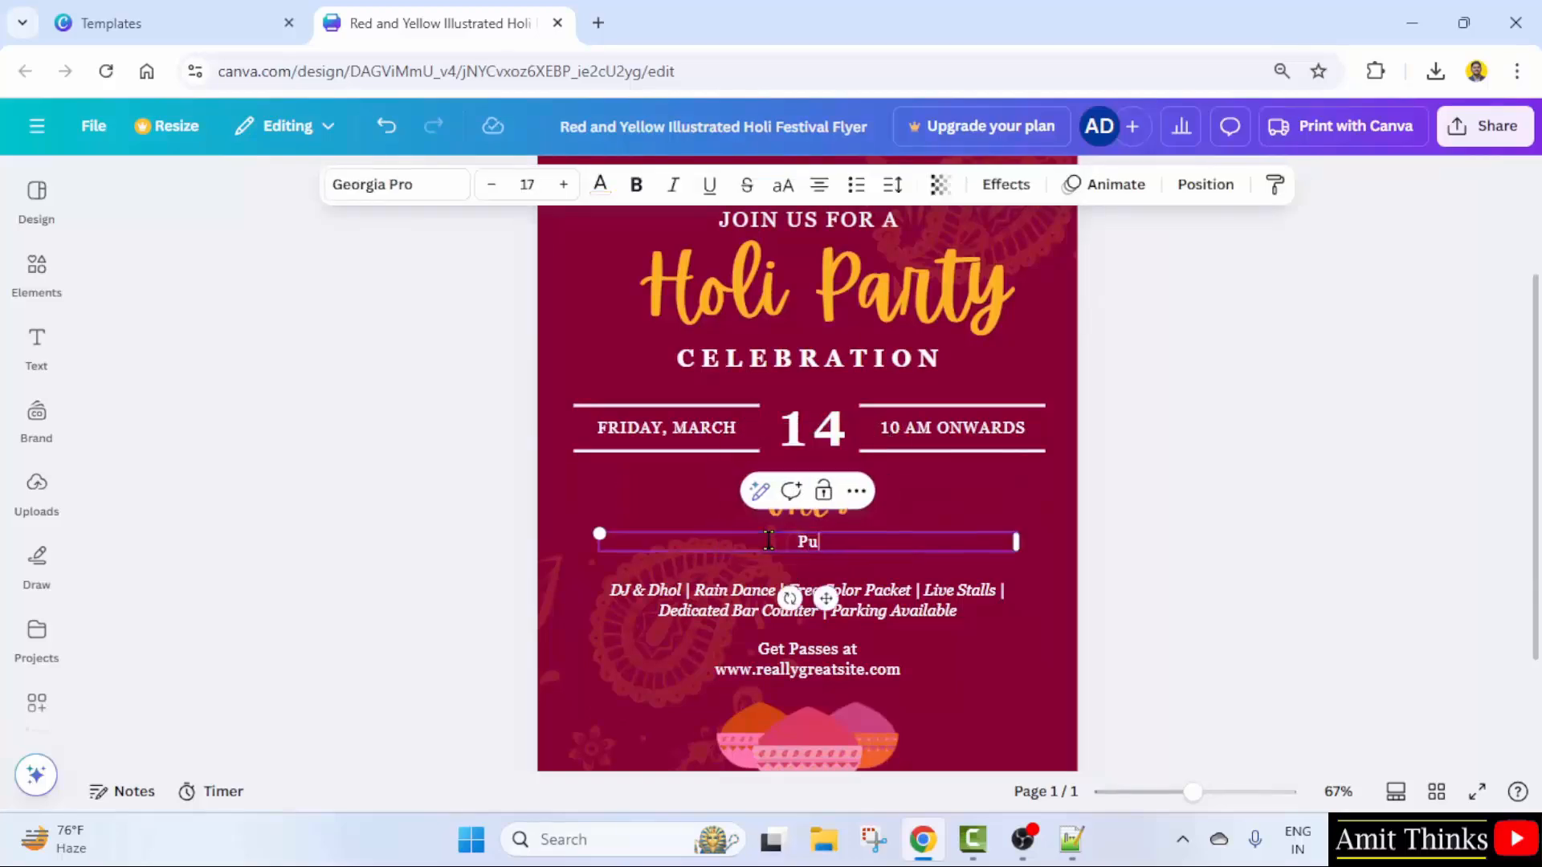
text(njabi Bagh)
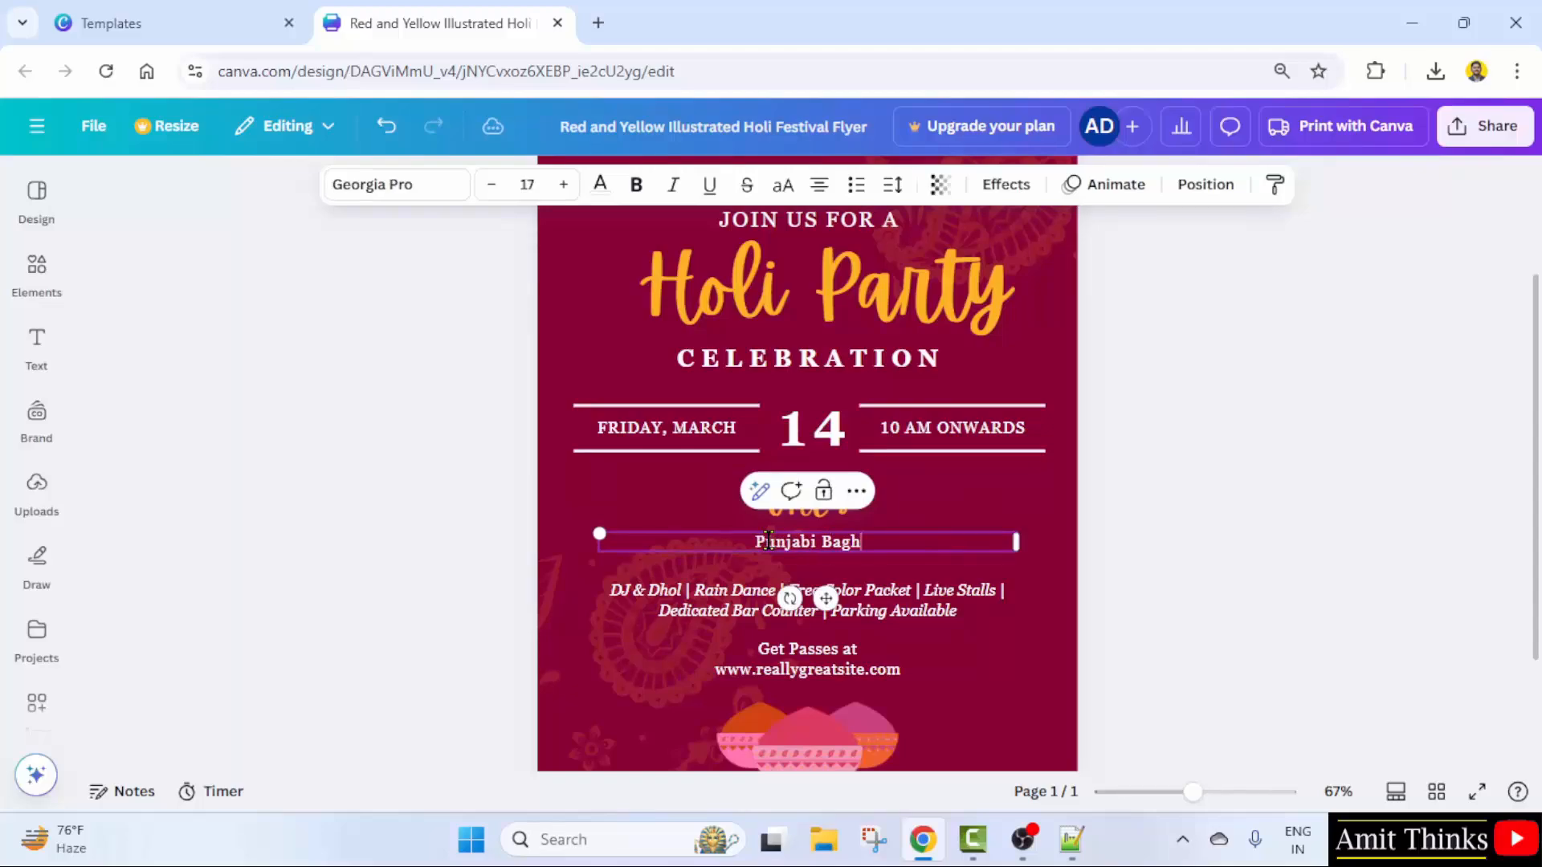
text(, Delhi,)
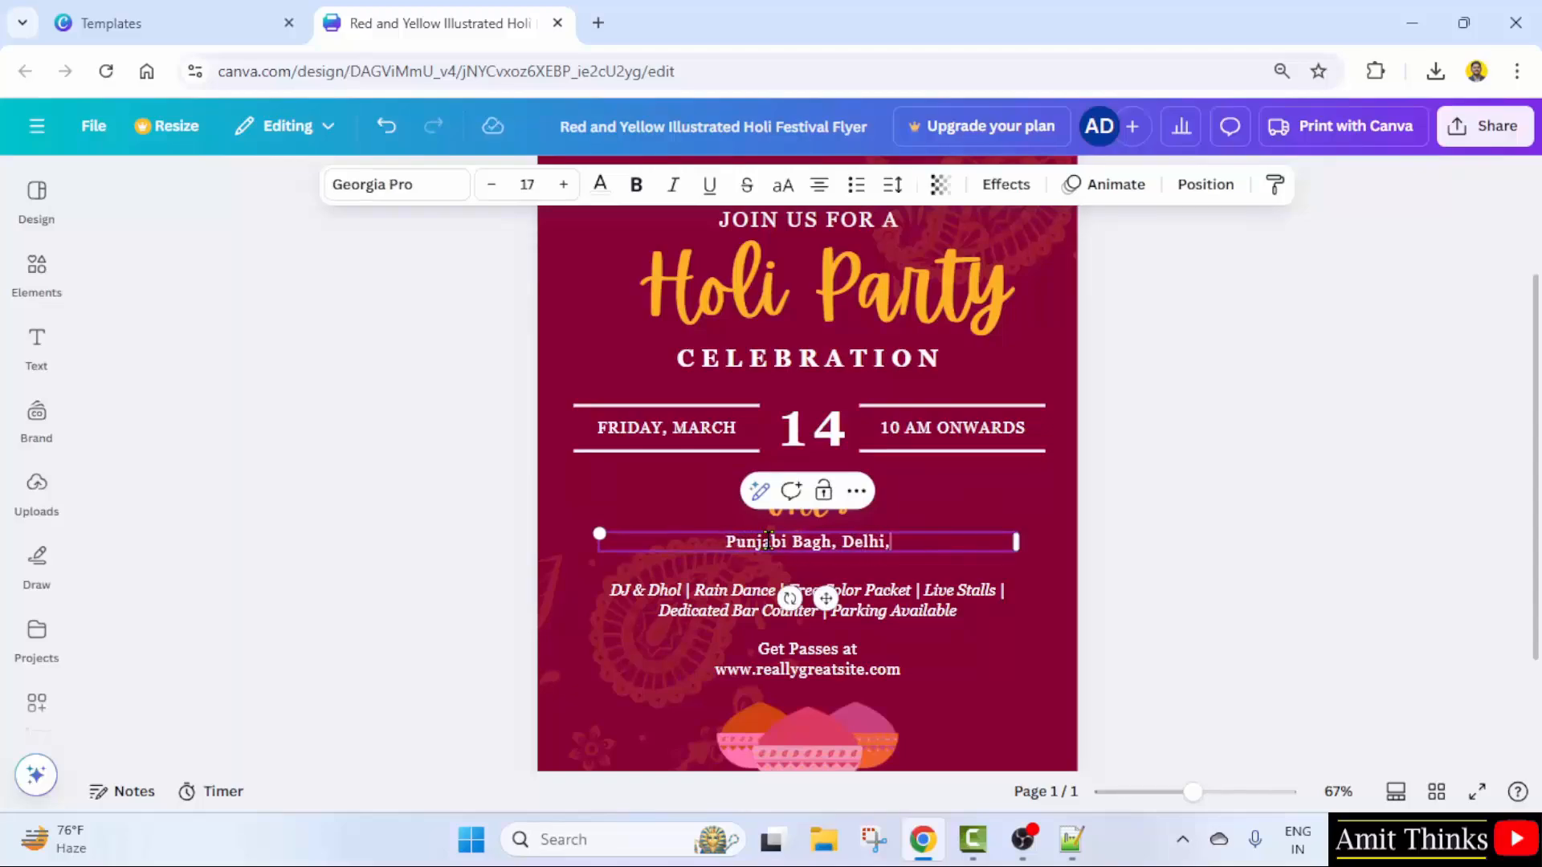
click(777, 567)
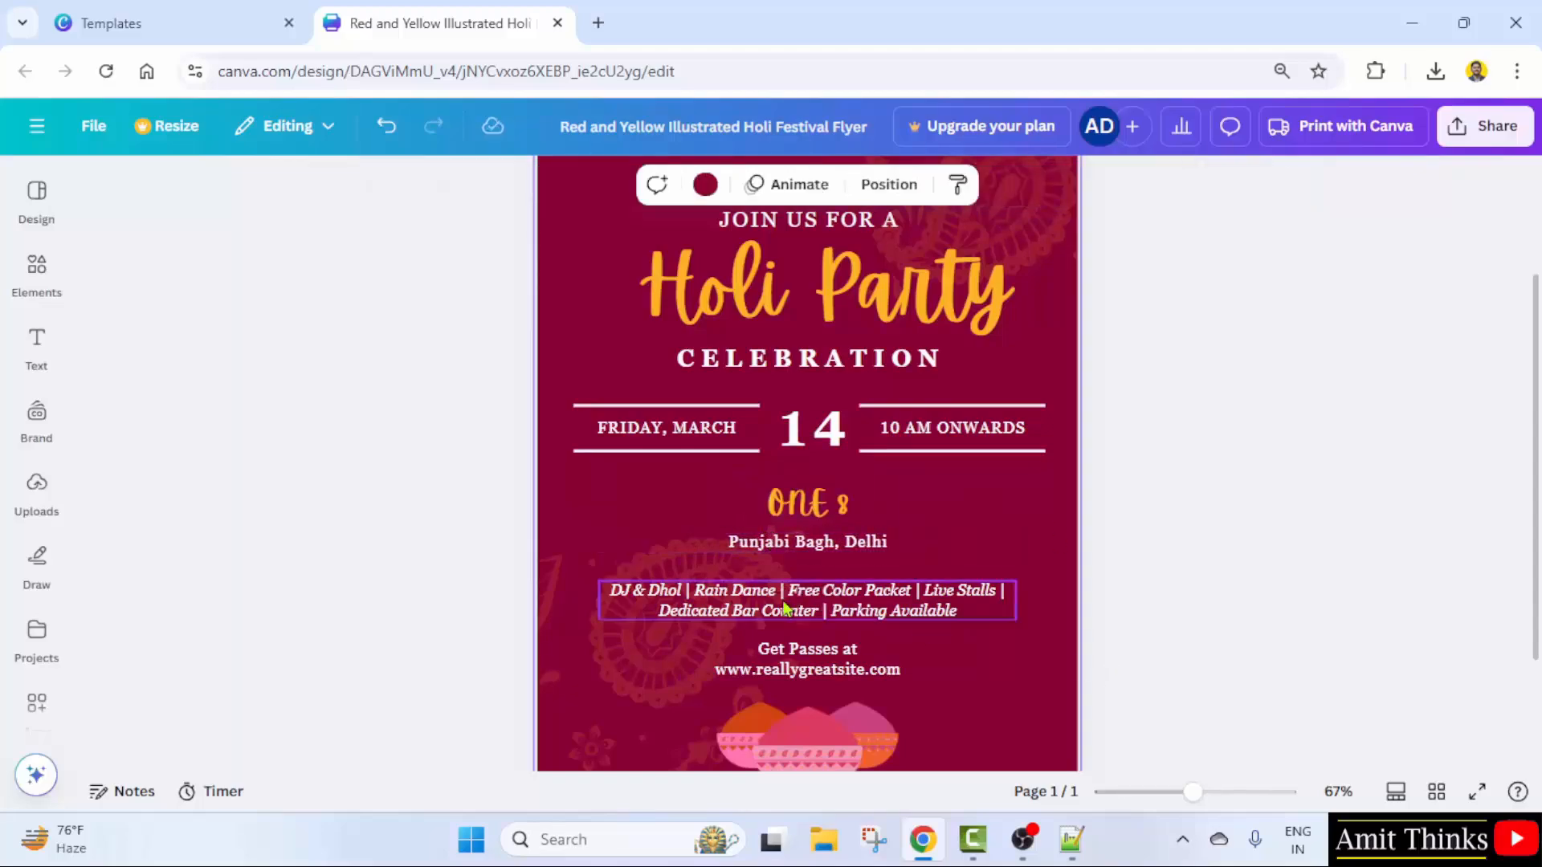
click(889, 678)
click(889, 678)
drag(865, 671, 756, 671)
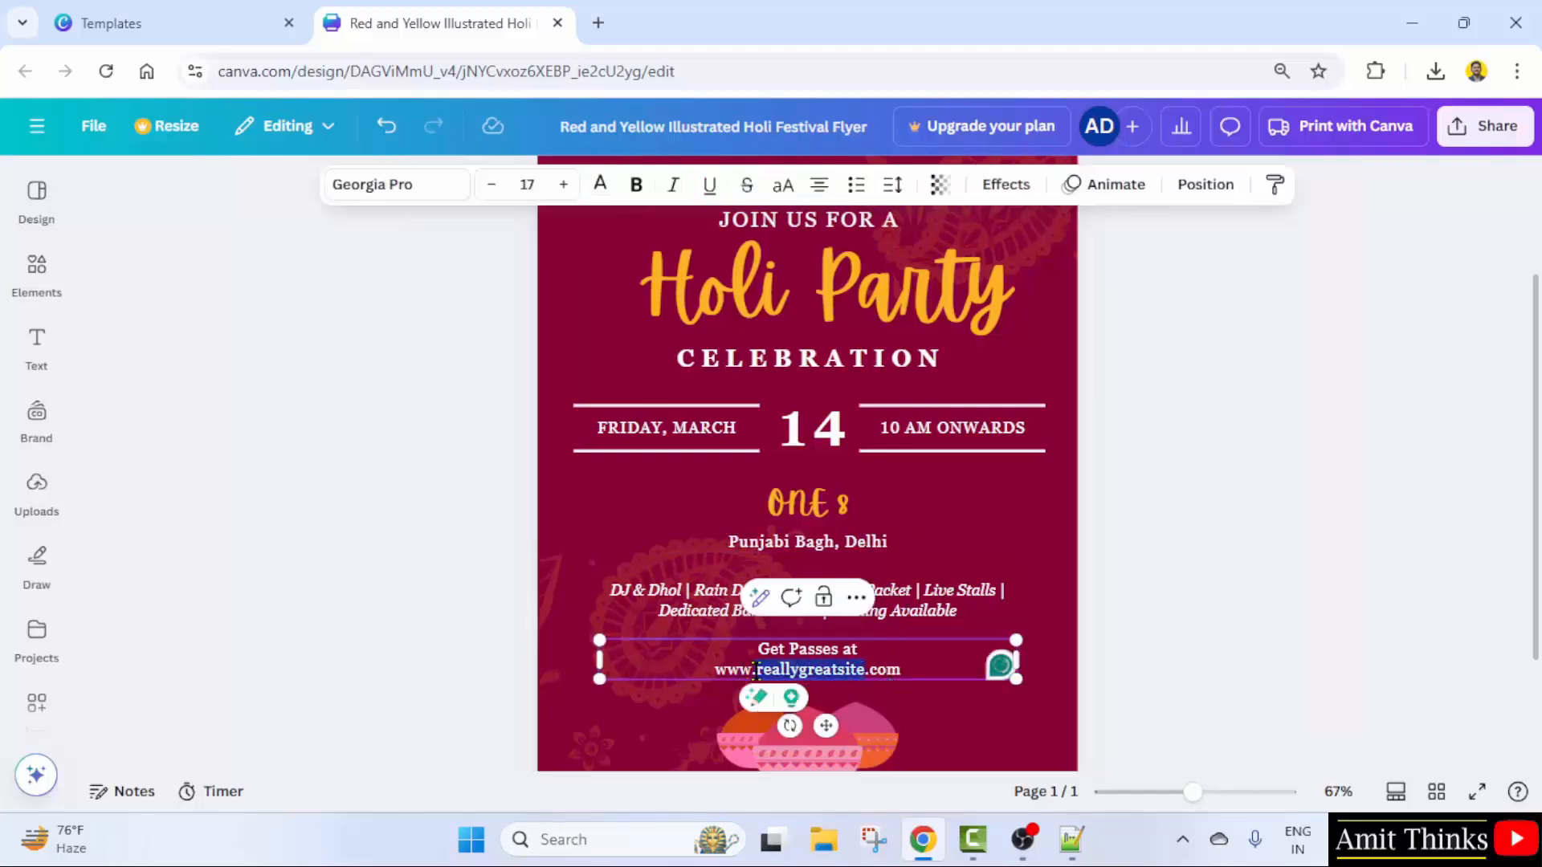
text(example)
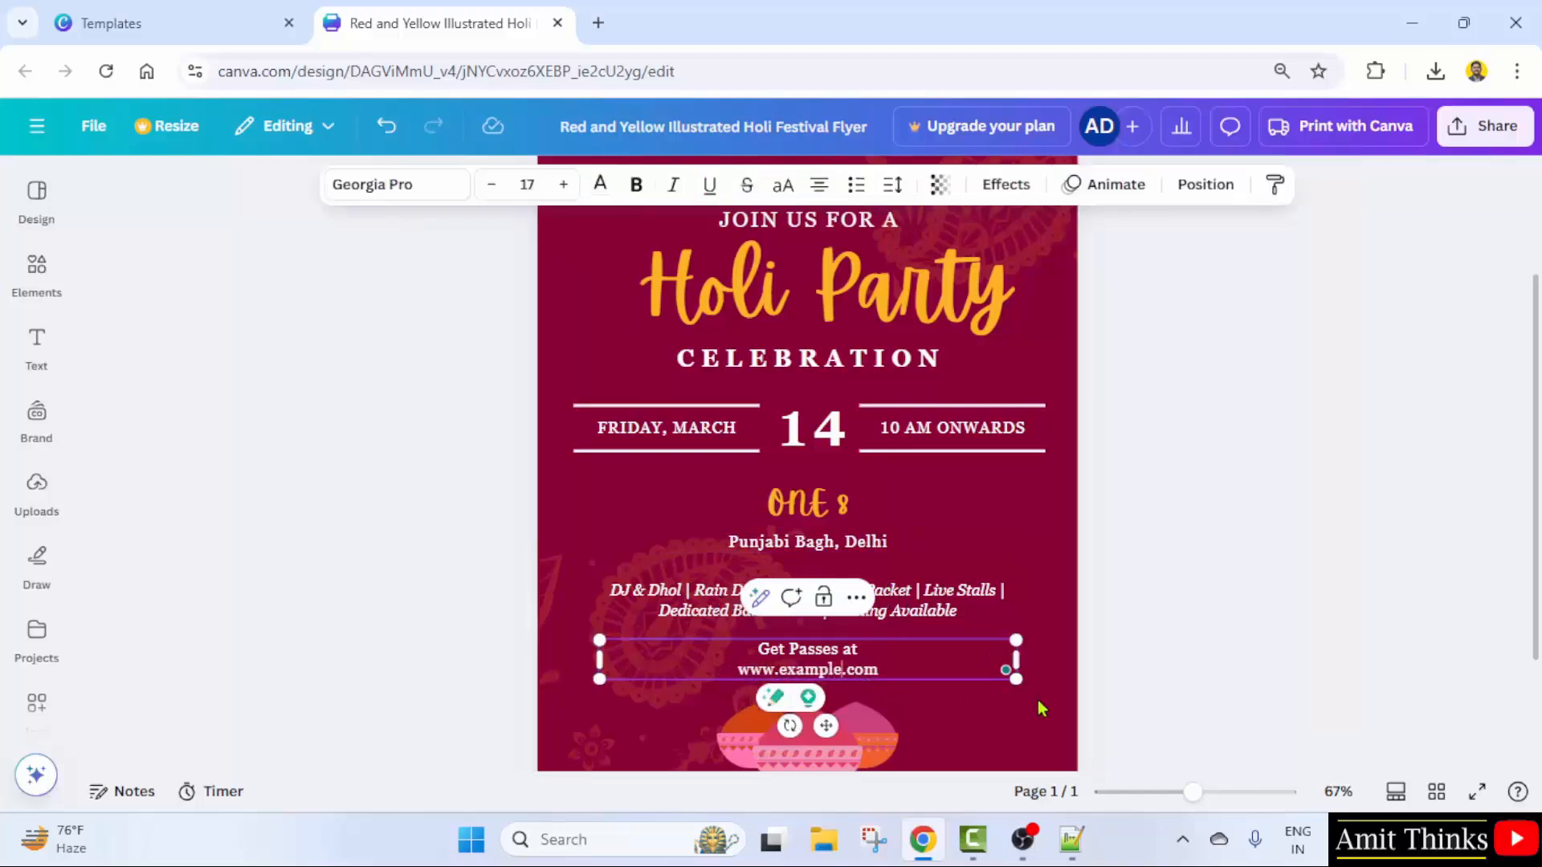
click(1178, 614)
scroll(998, 540, up, 4)
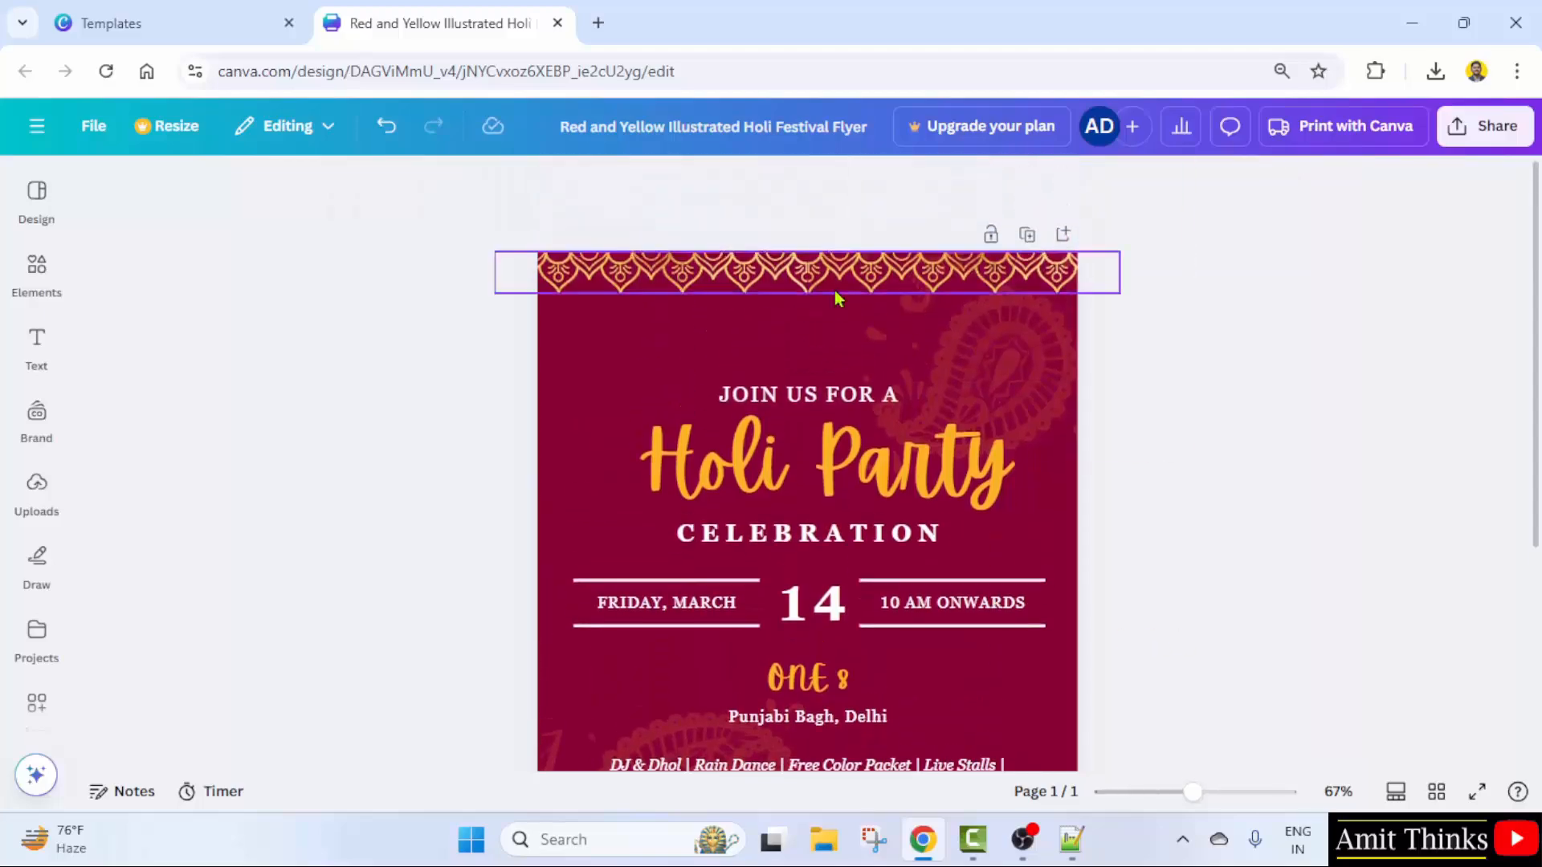
scroll(1224, 399, down, 3)
scroll(1224, 399, up, 1)
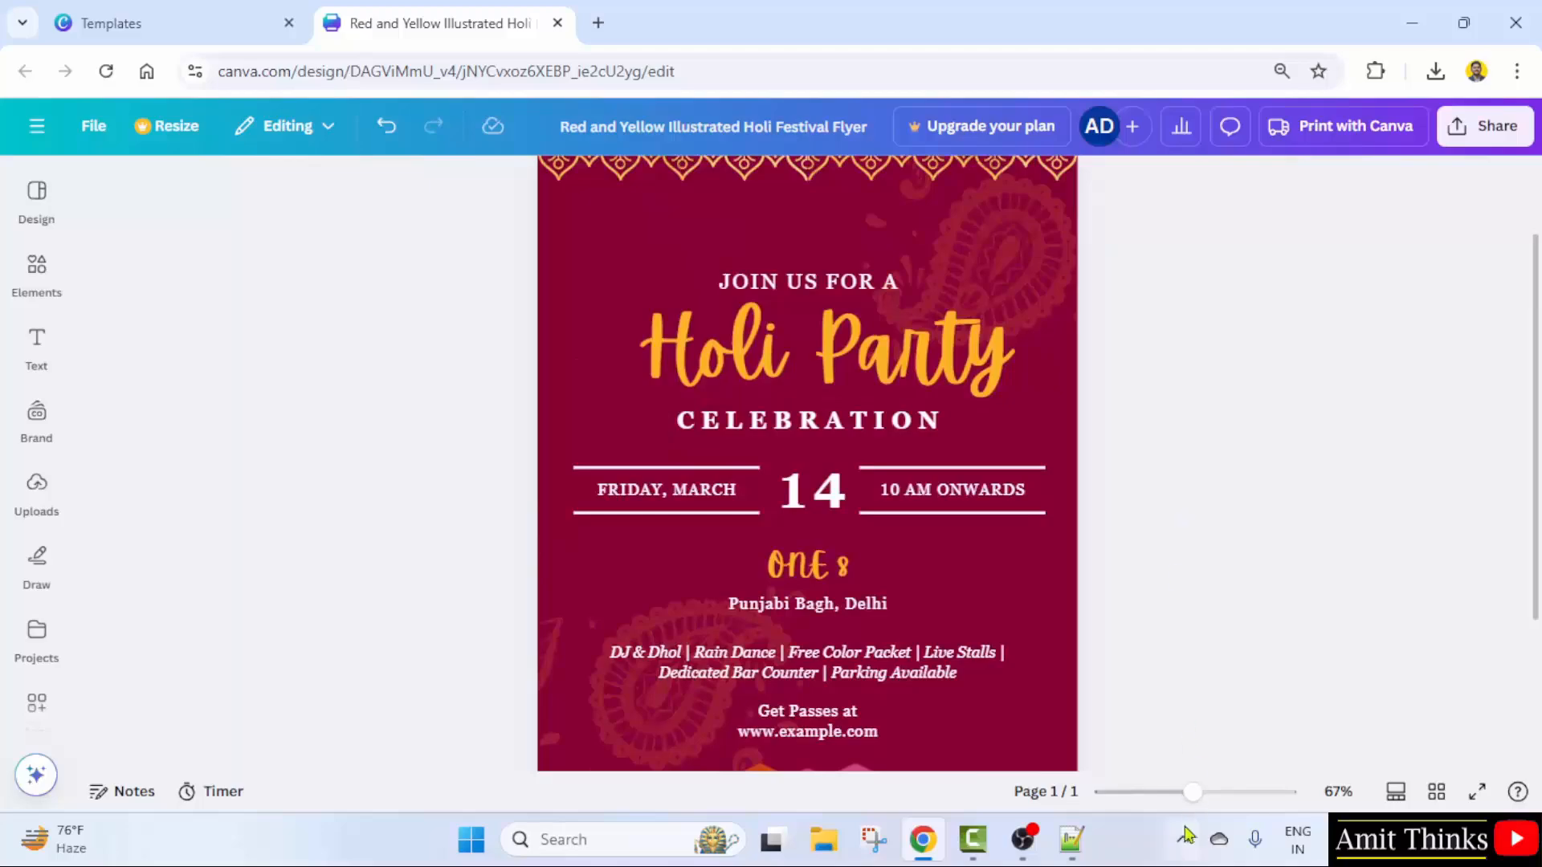
drag(1193, 793, 1169, 793)
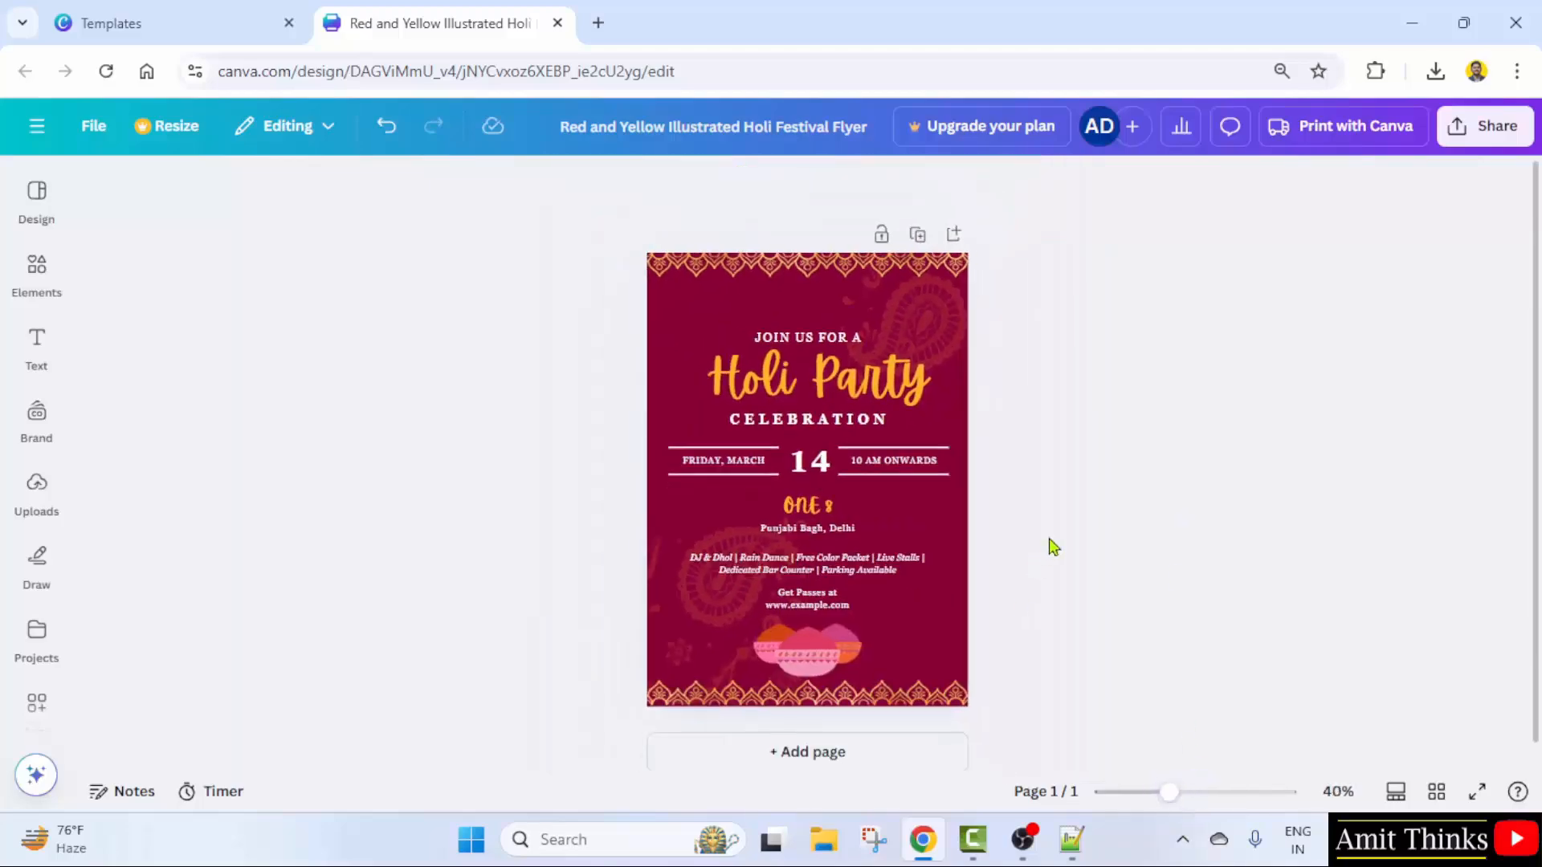
- Add the navy-and-white balloon pair from an Elements 'baloons' search to the top-left corner
click(739, 314)
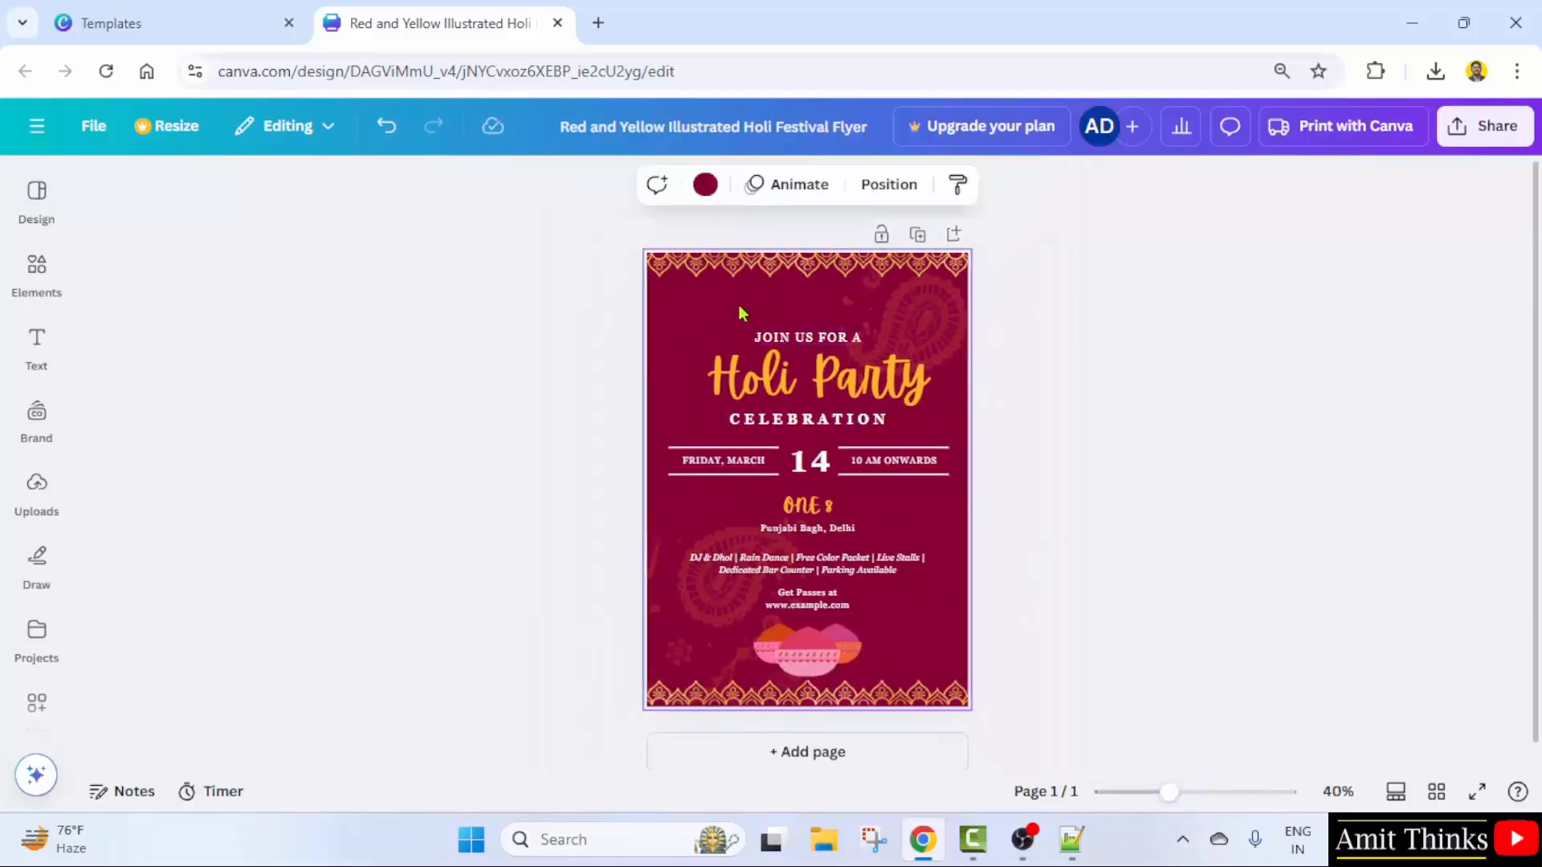
click(44, 291)
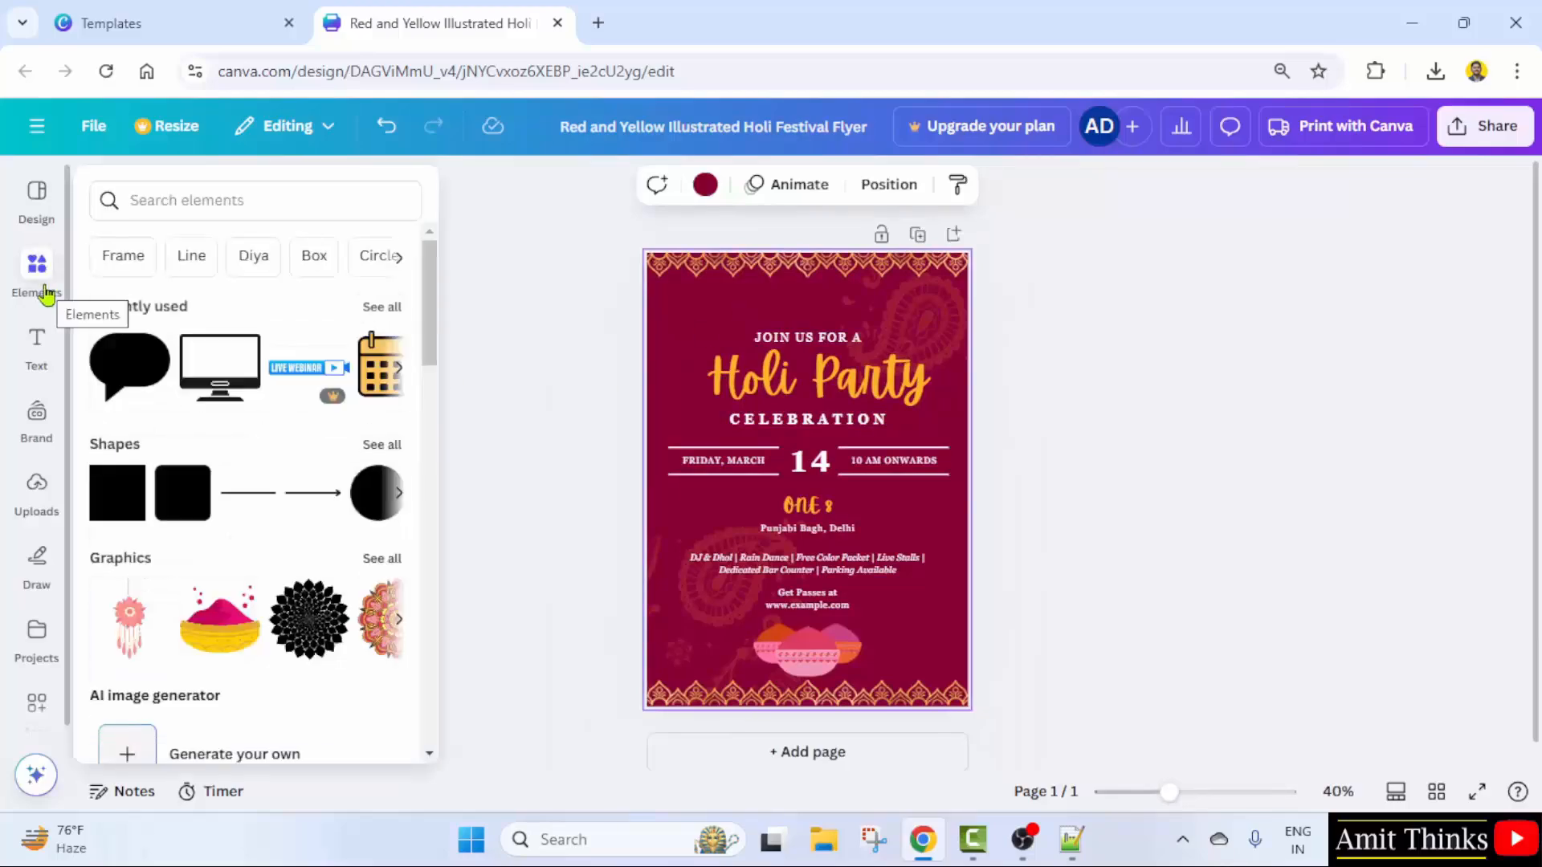
click(217, 192)
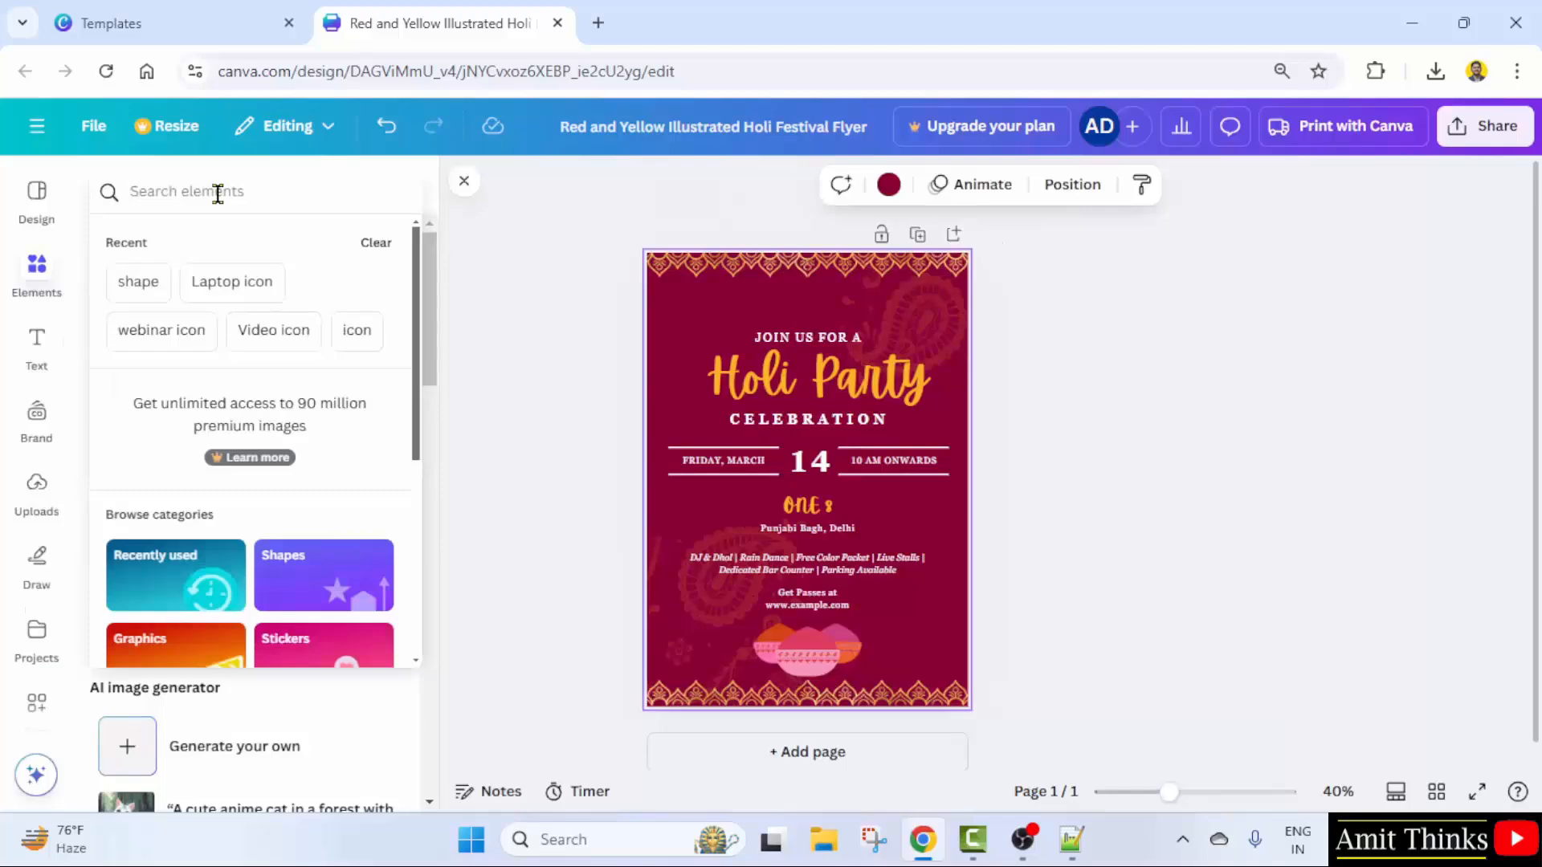
text(baloons)
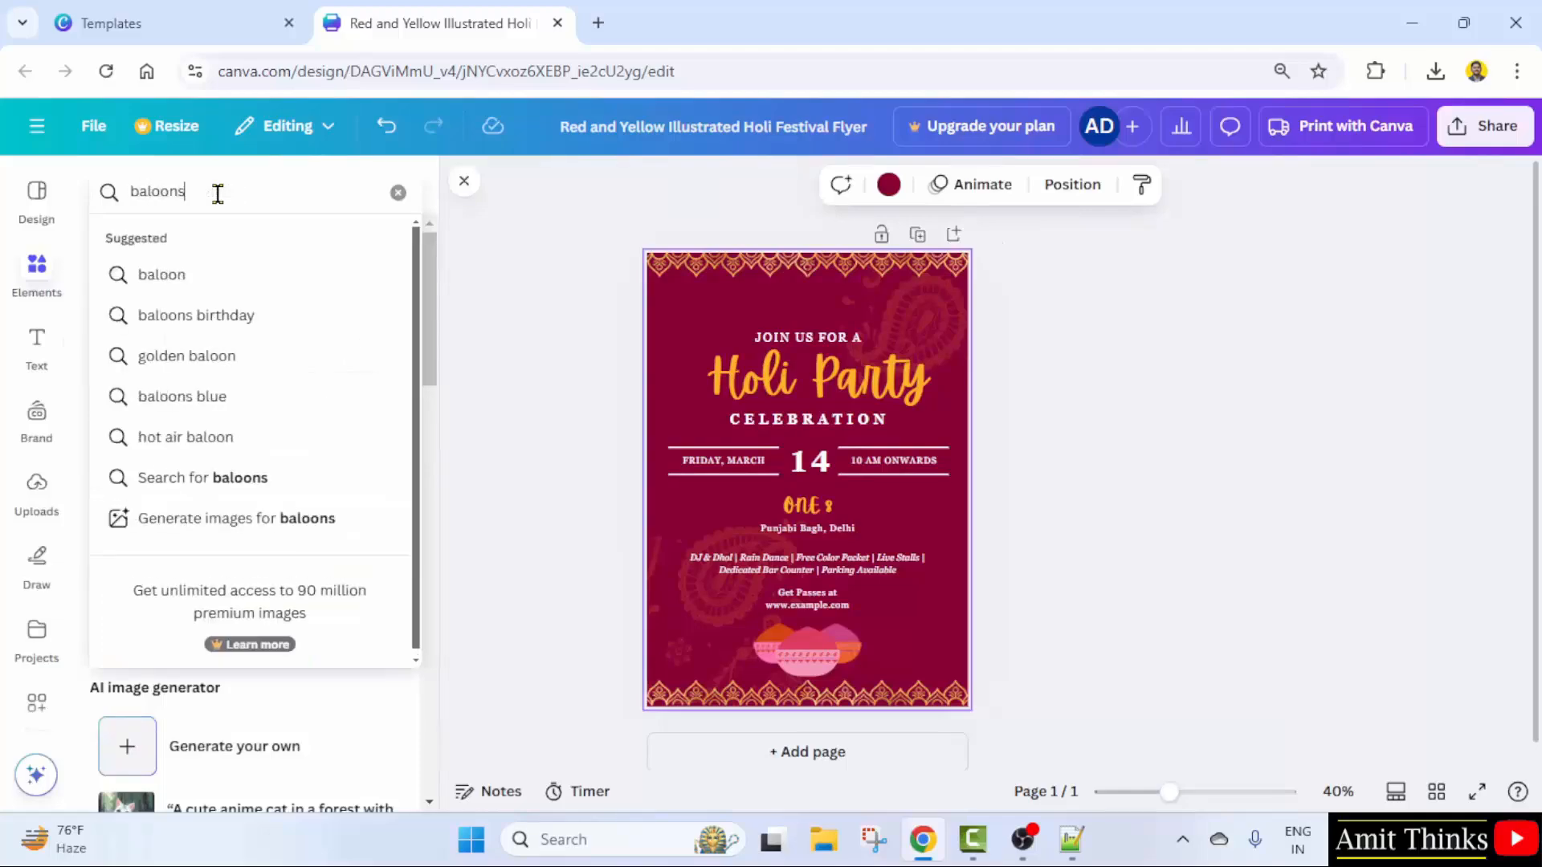
key(Return)
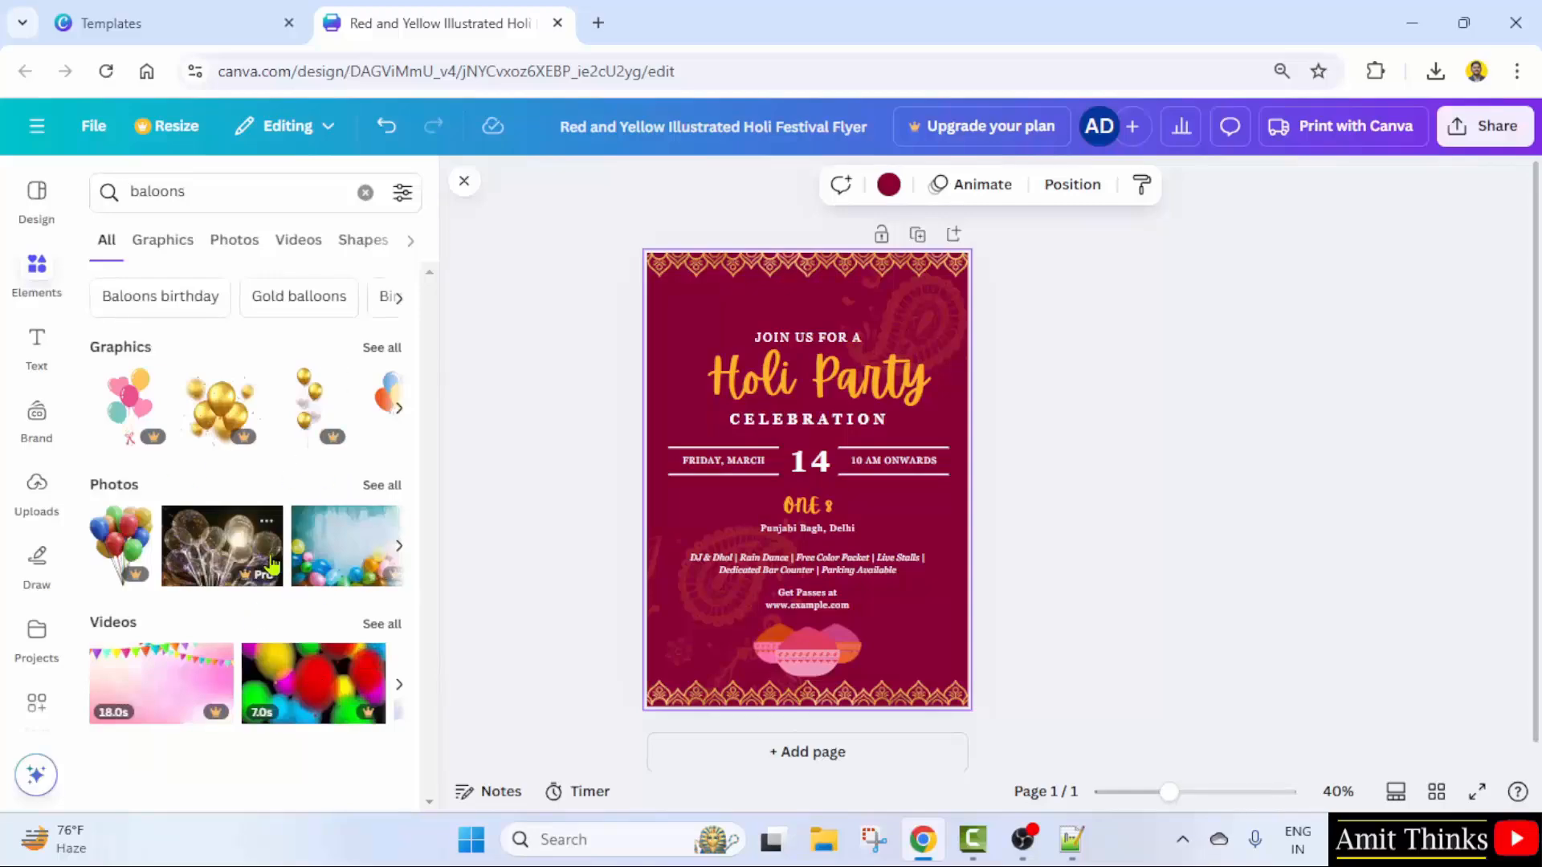
click(381, 347)
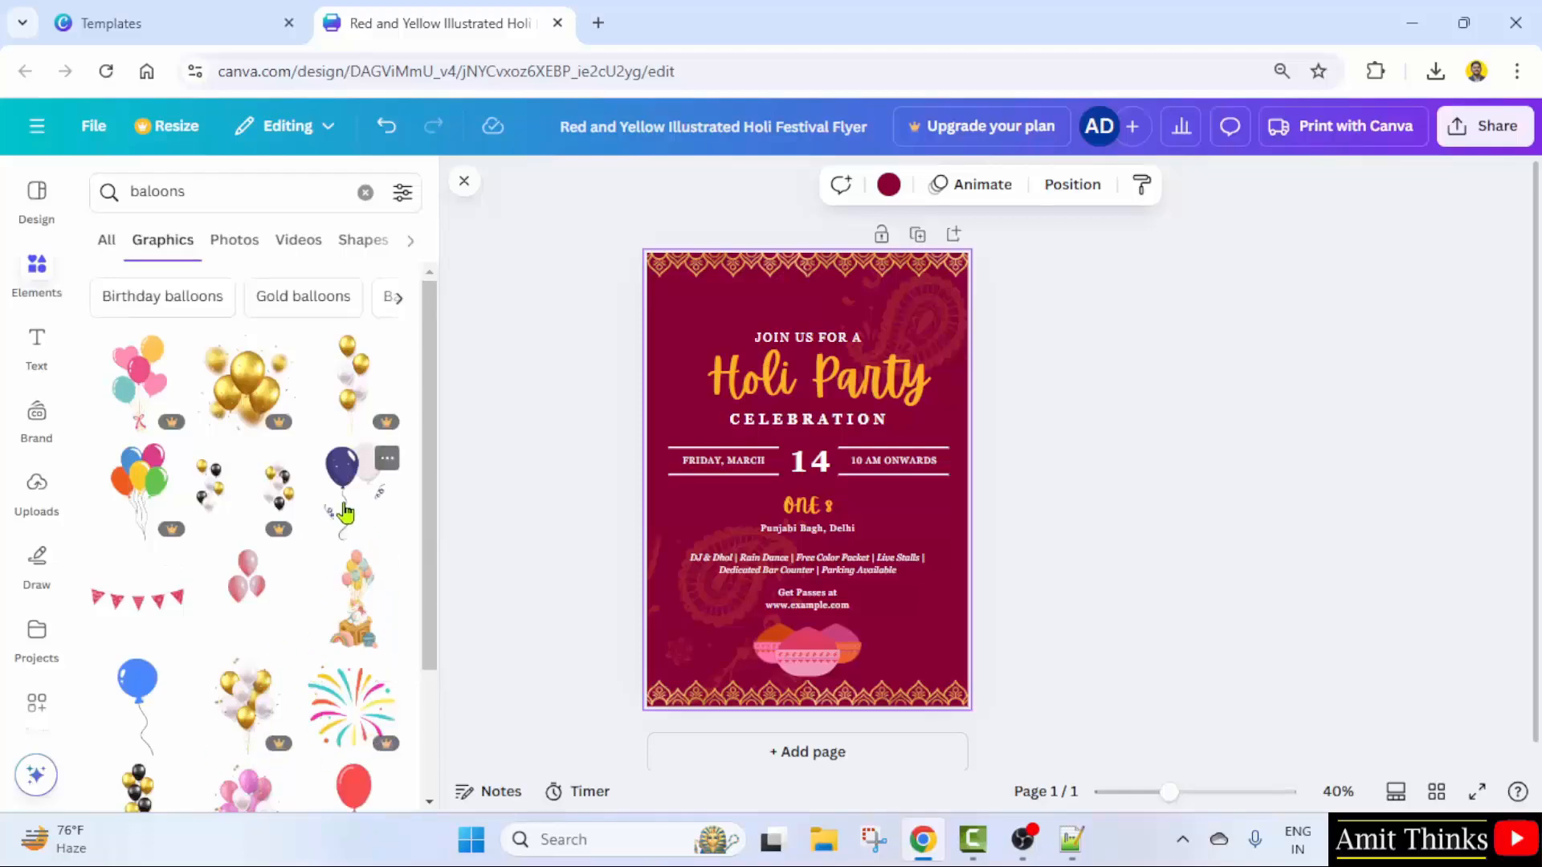
click(347, 508)
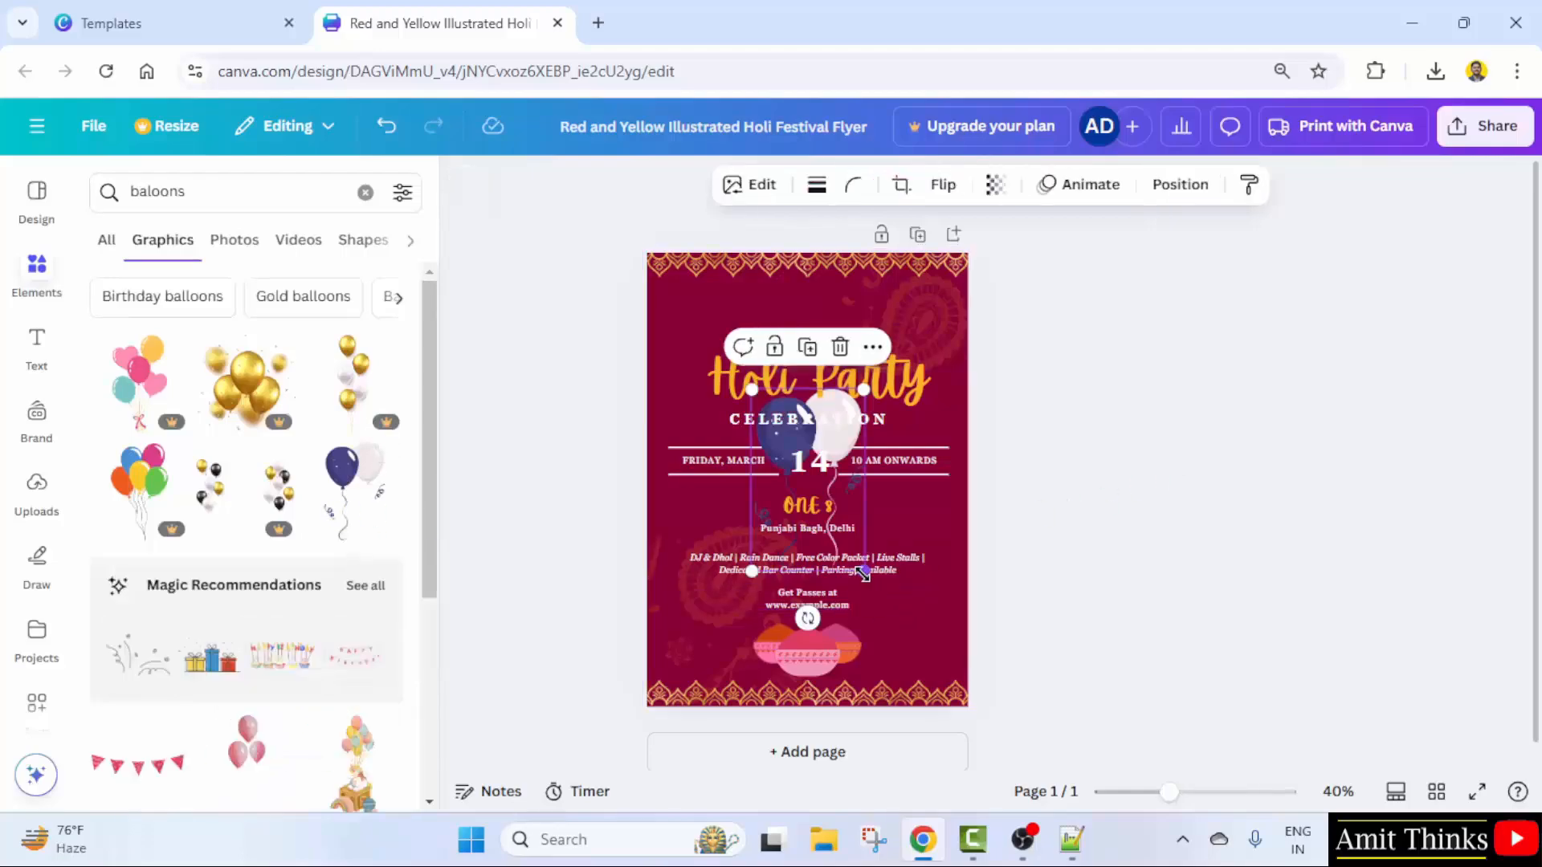
click(791, 416)
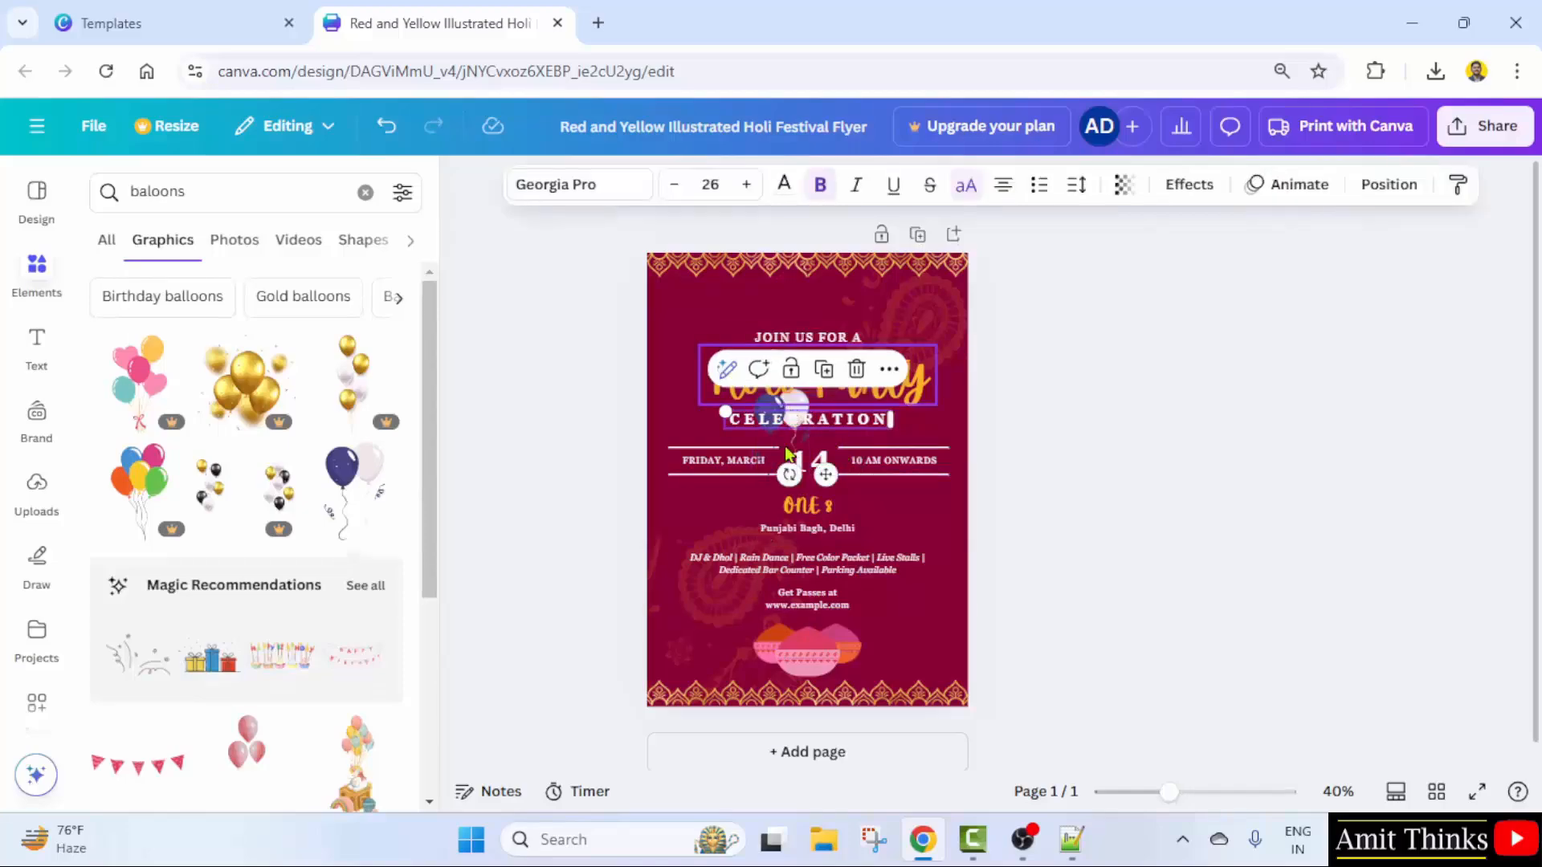
drag(777, 454, 678, 339)
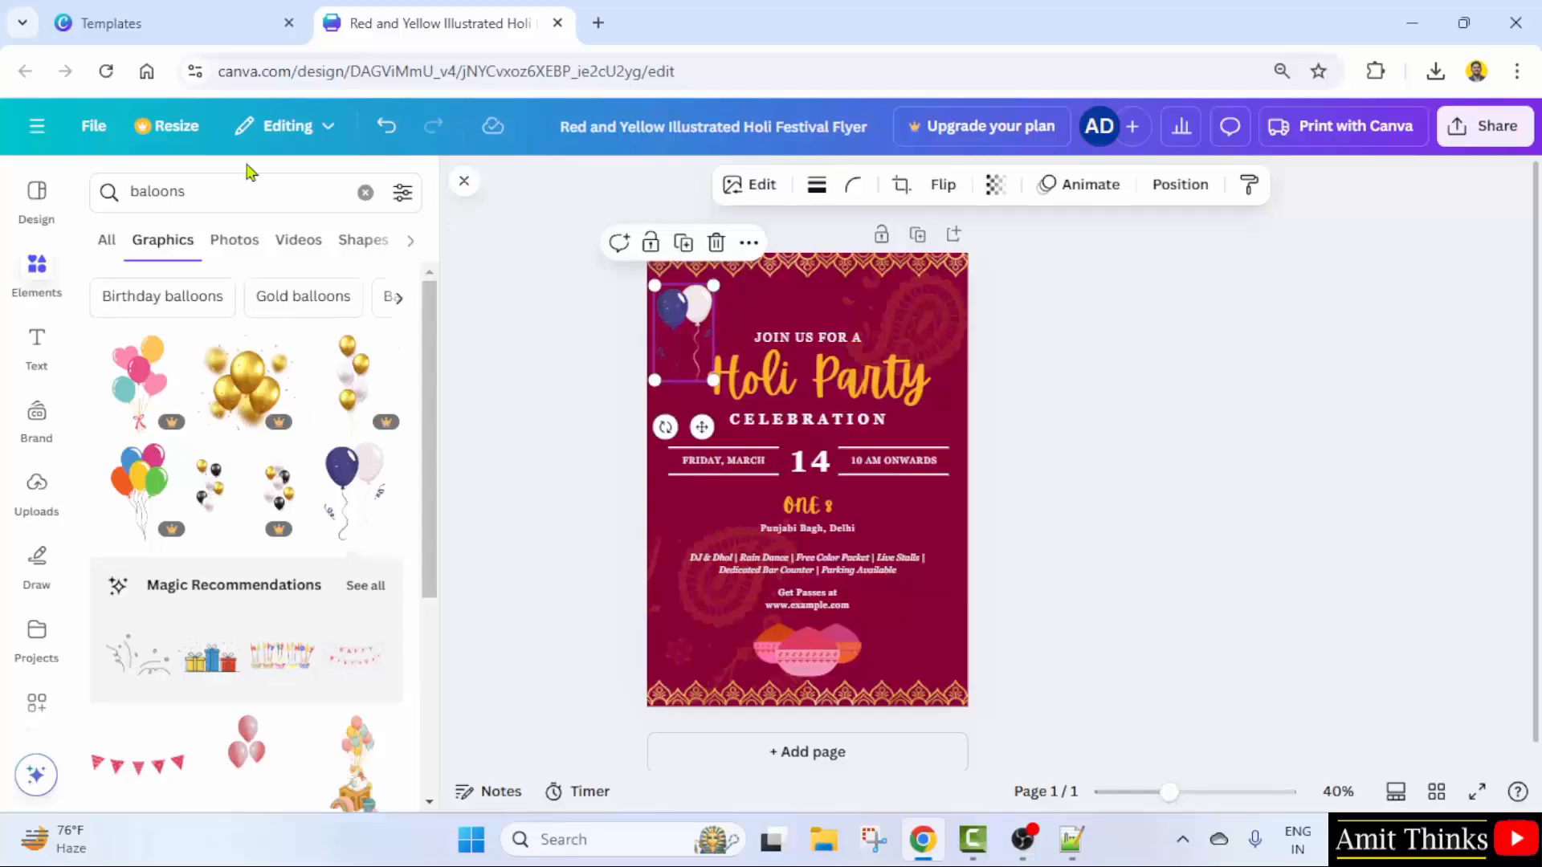
- Search 'water baloons' and add a small blue balloon near the flyer's lower right
scroll(358, 503, down, 4)
scroll(317, 681, down, 3)
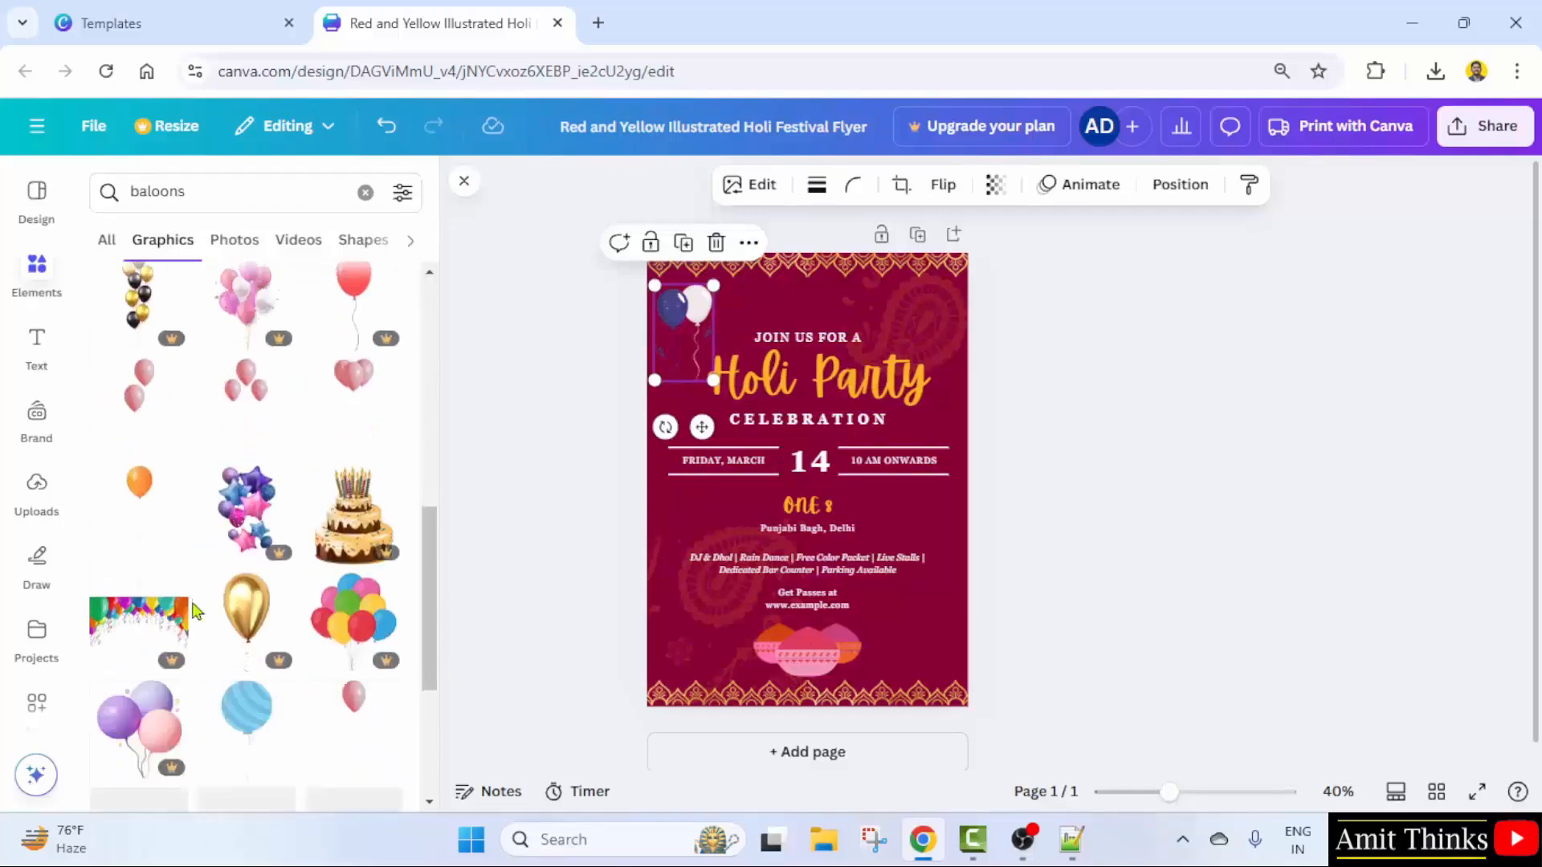
scroll(293, 630, down, 3)
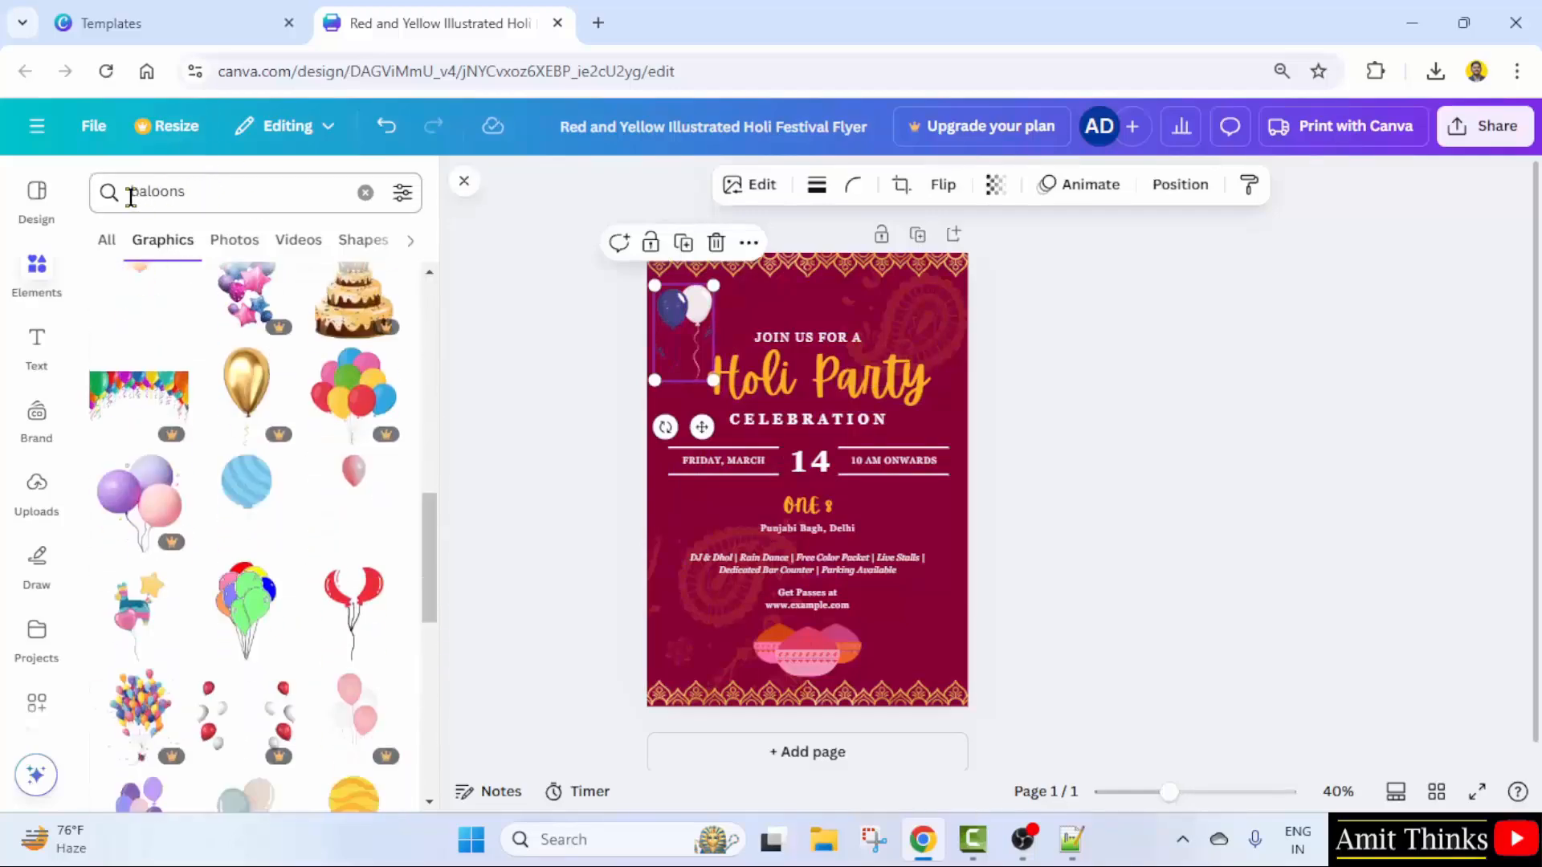
click(131, 197)
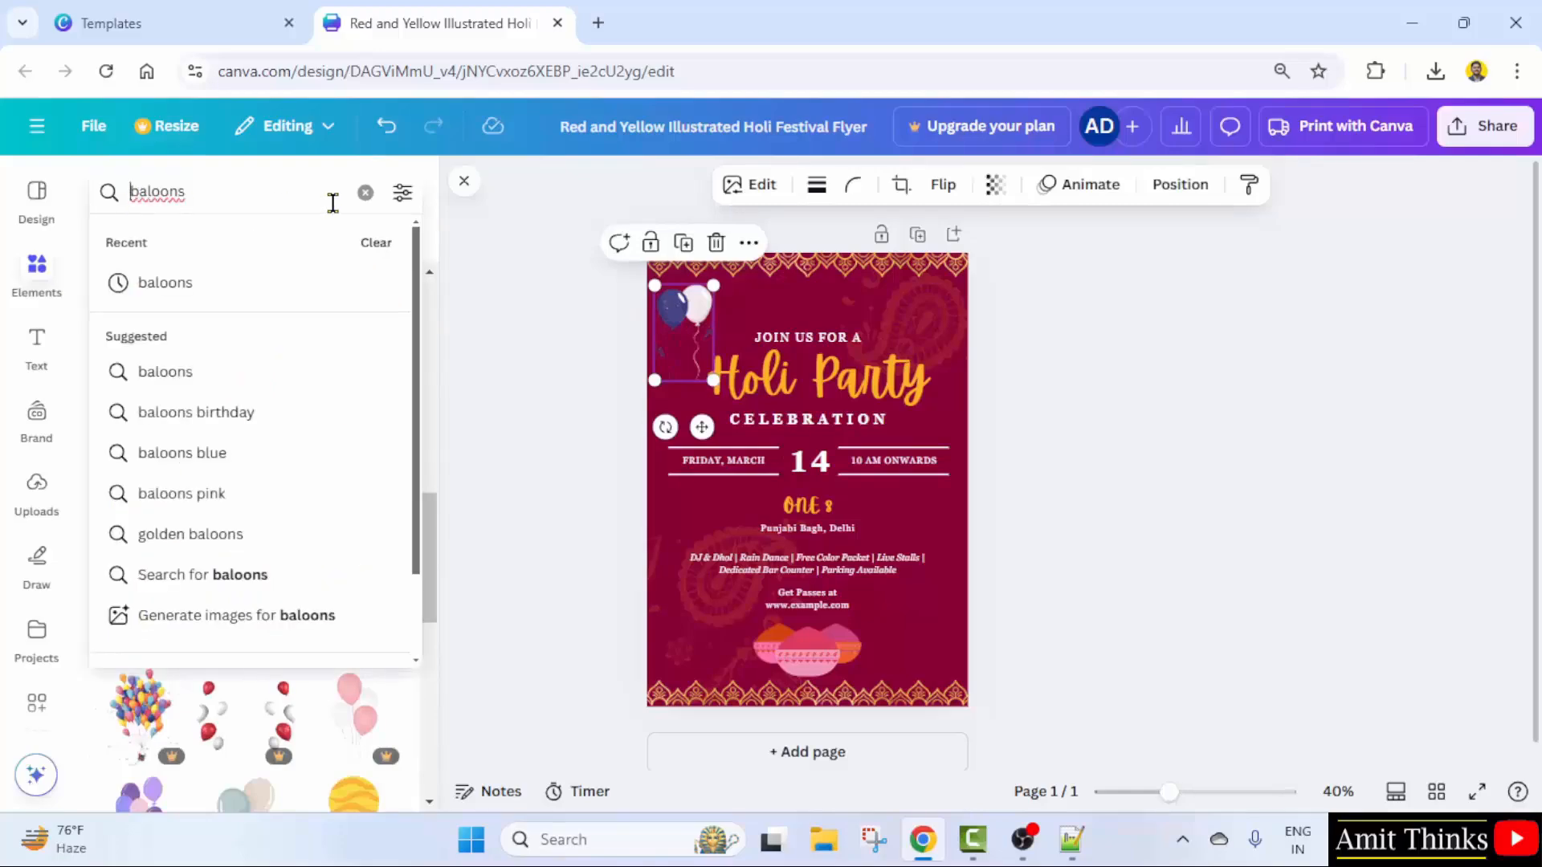
text(water)
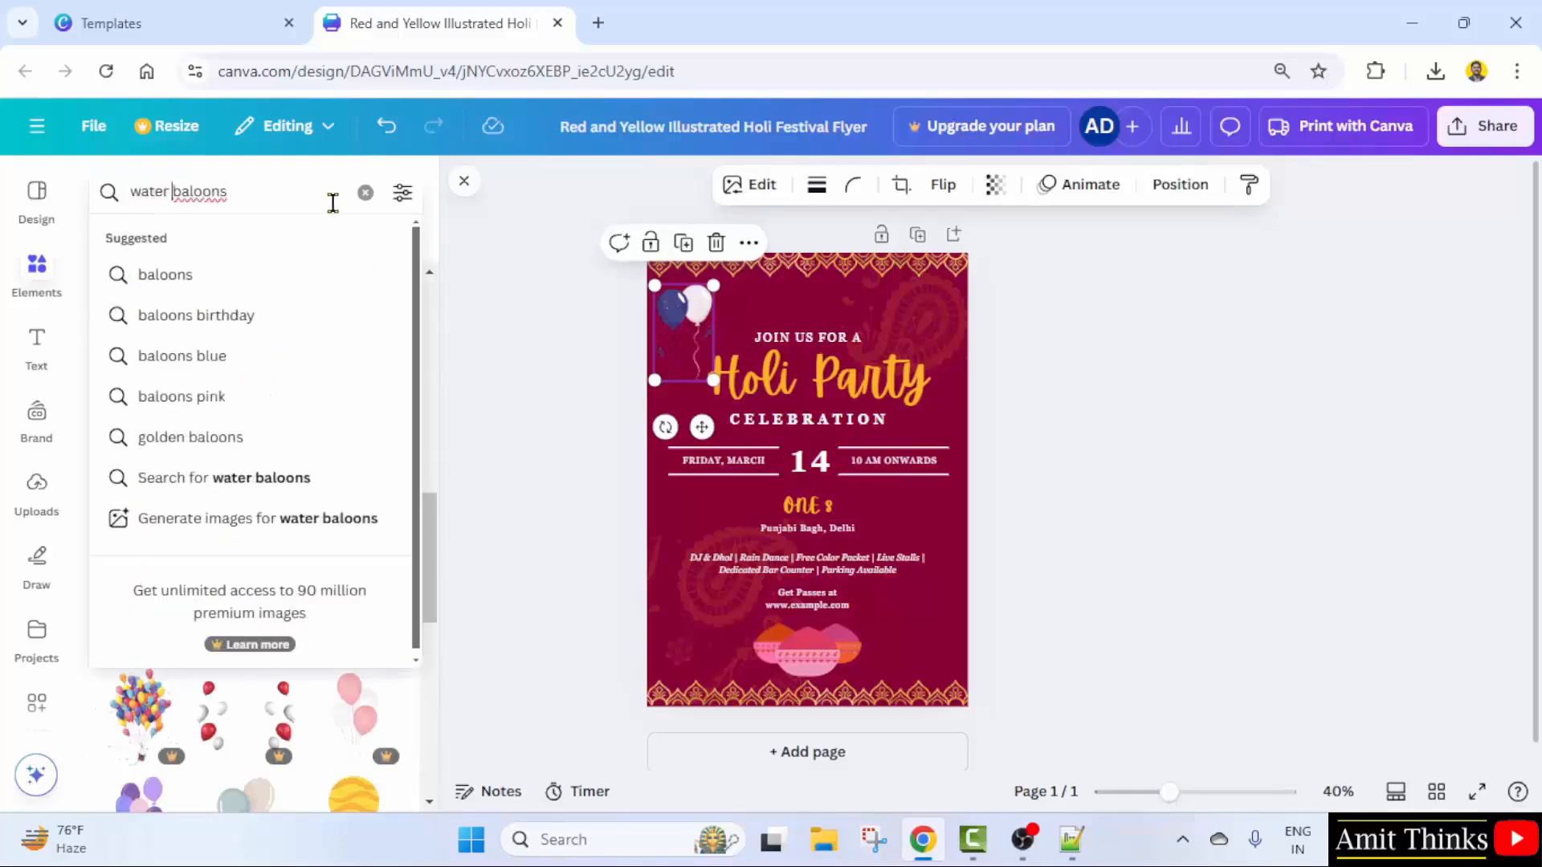
key(Return)
scroll(420, 626, down, 3)
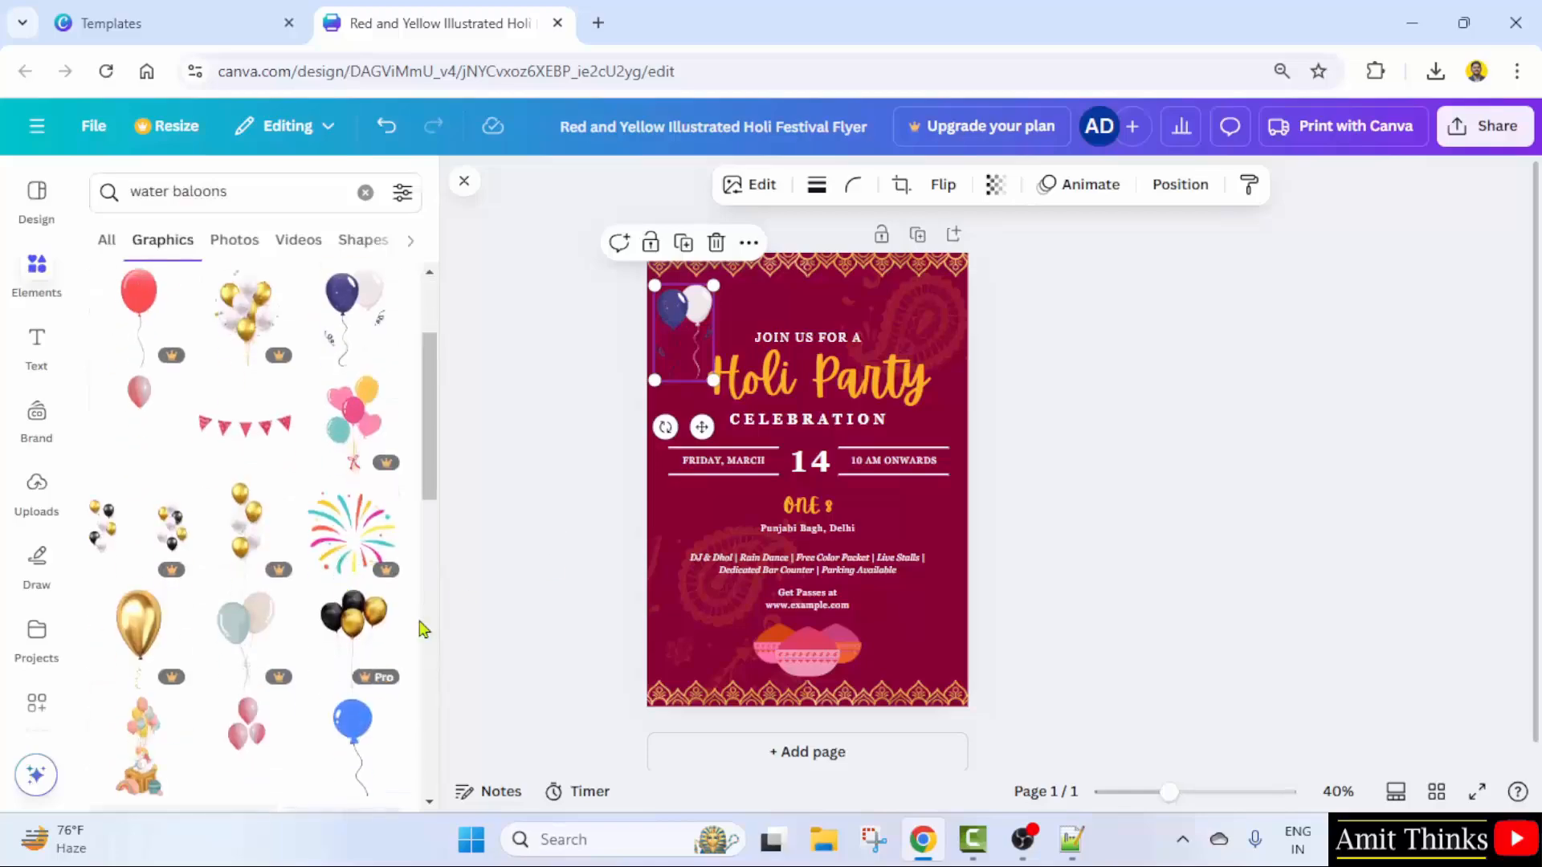
click(351, 721)
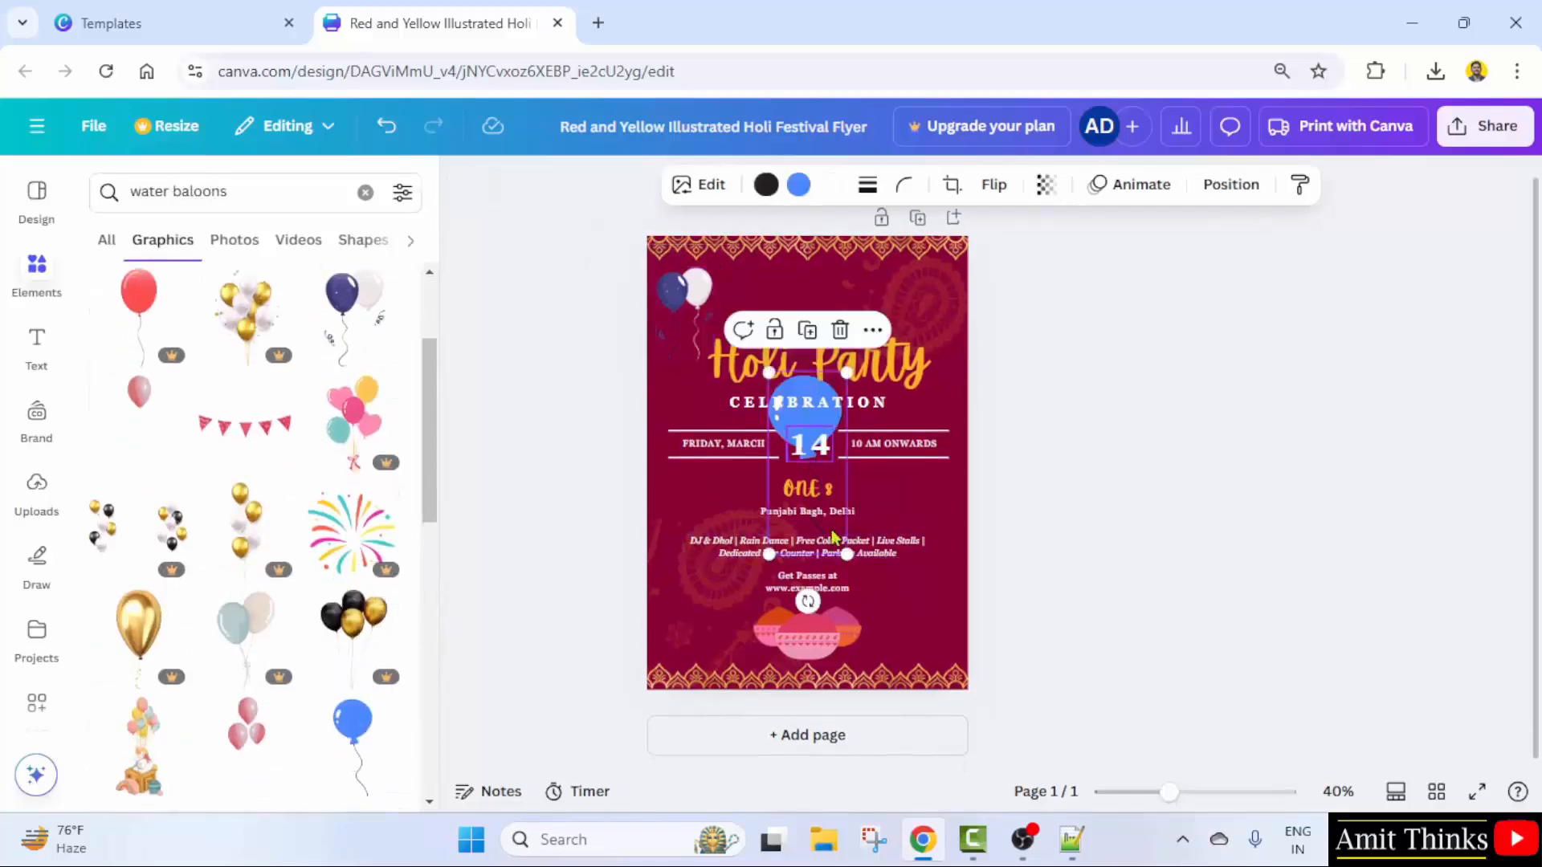
drag(845, 562, 918, 632)
click(1411, 652)
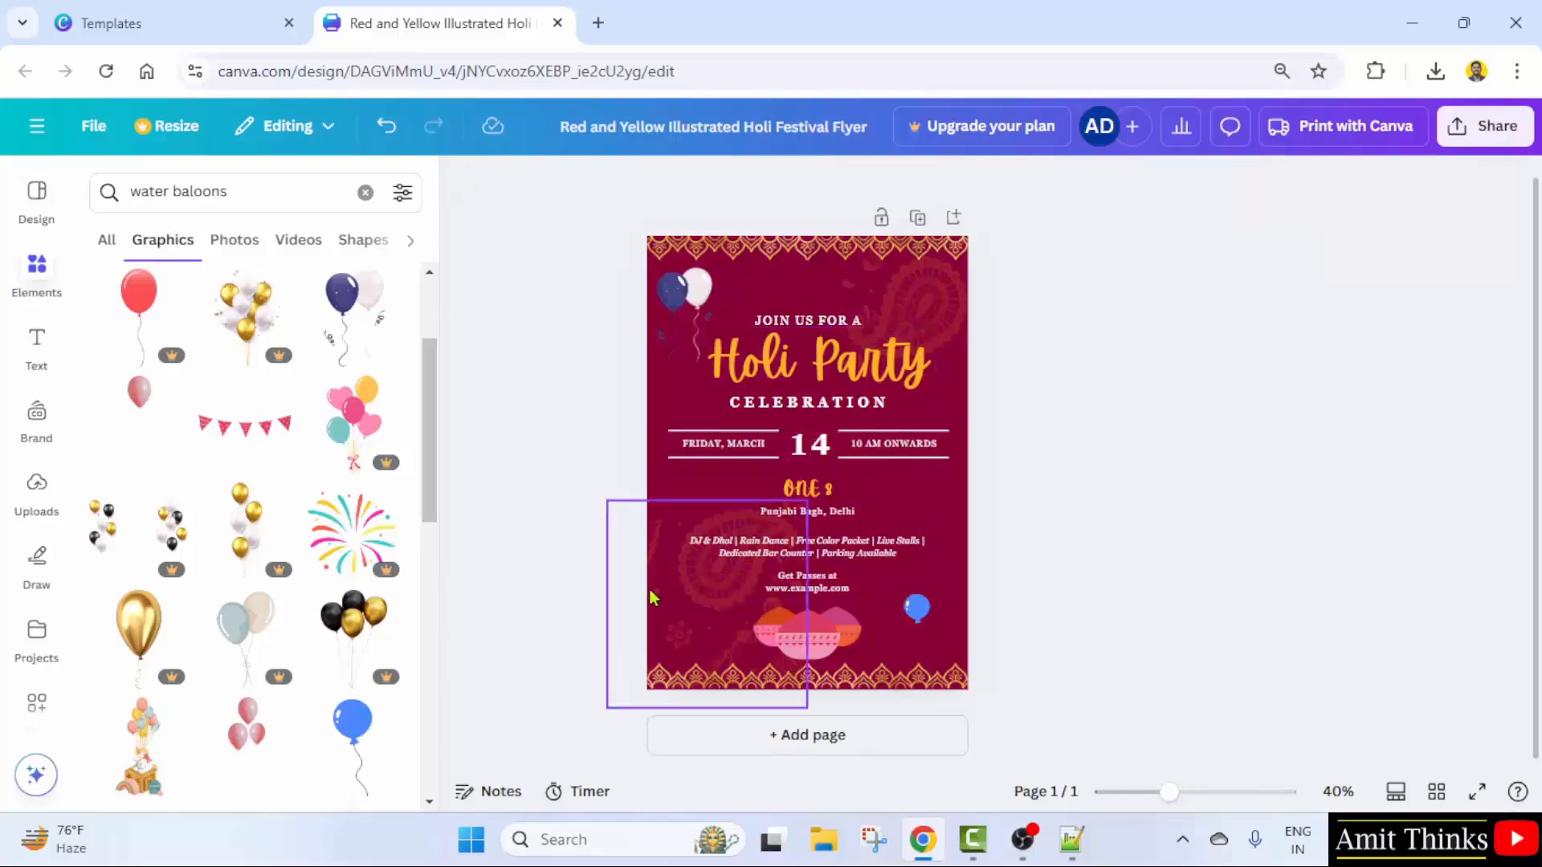
- Select the flyer background and try black, blue and cyan gradient backgrounds
click(652, 415)
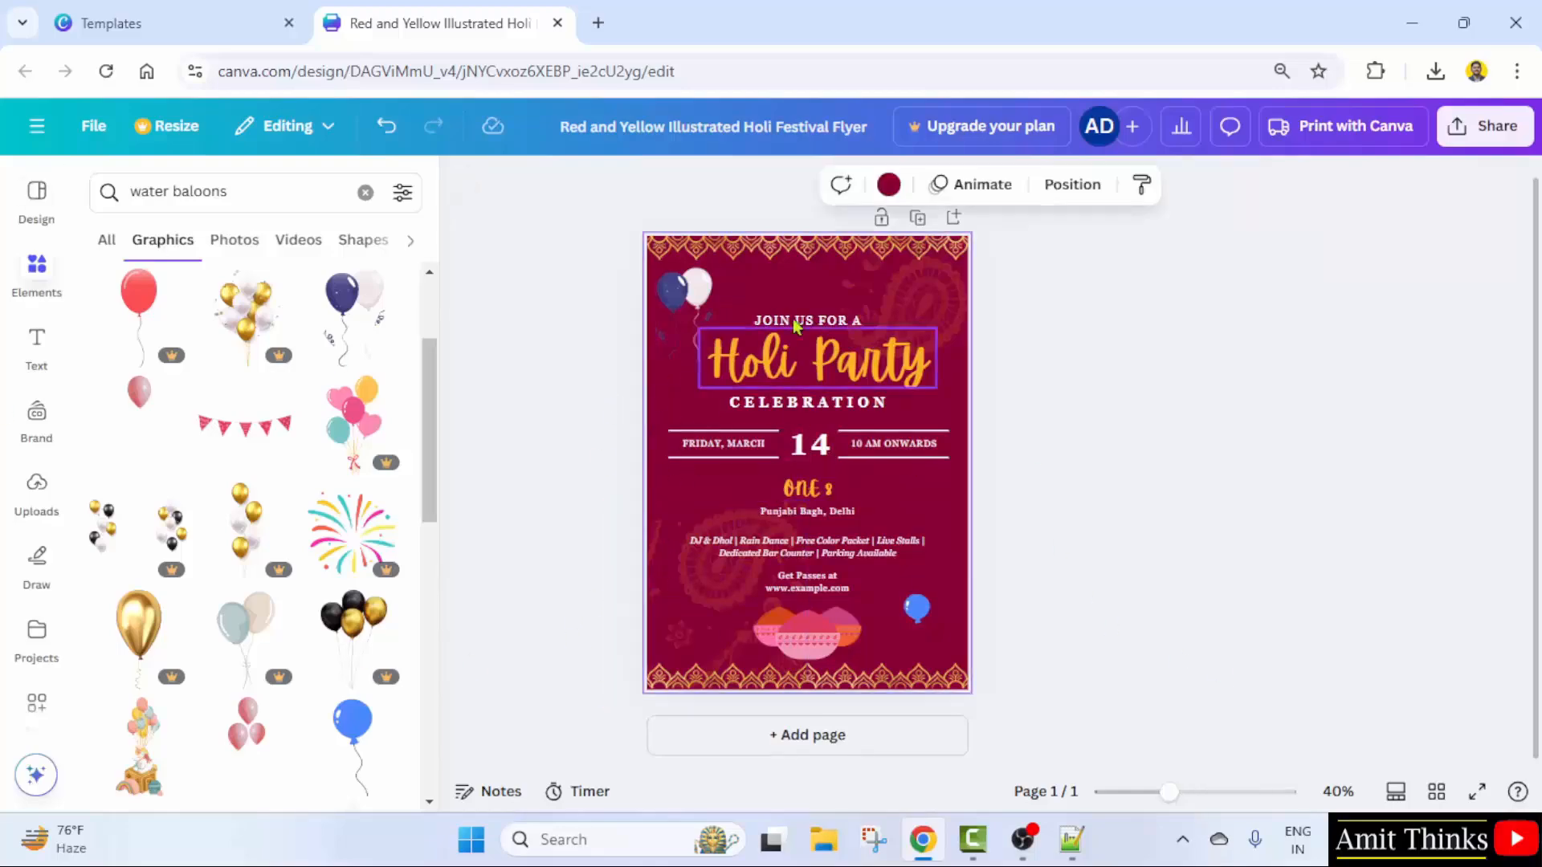
click(888, 185)
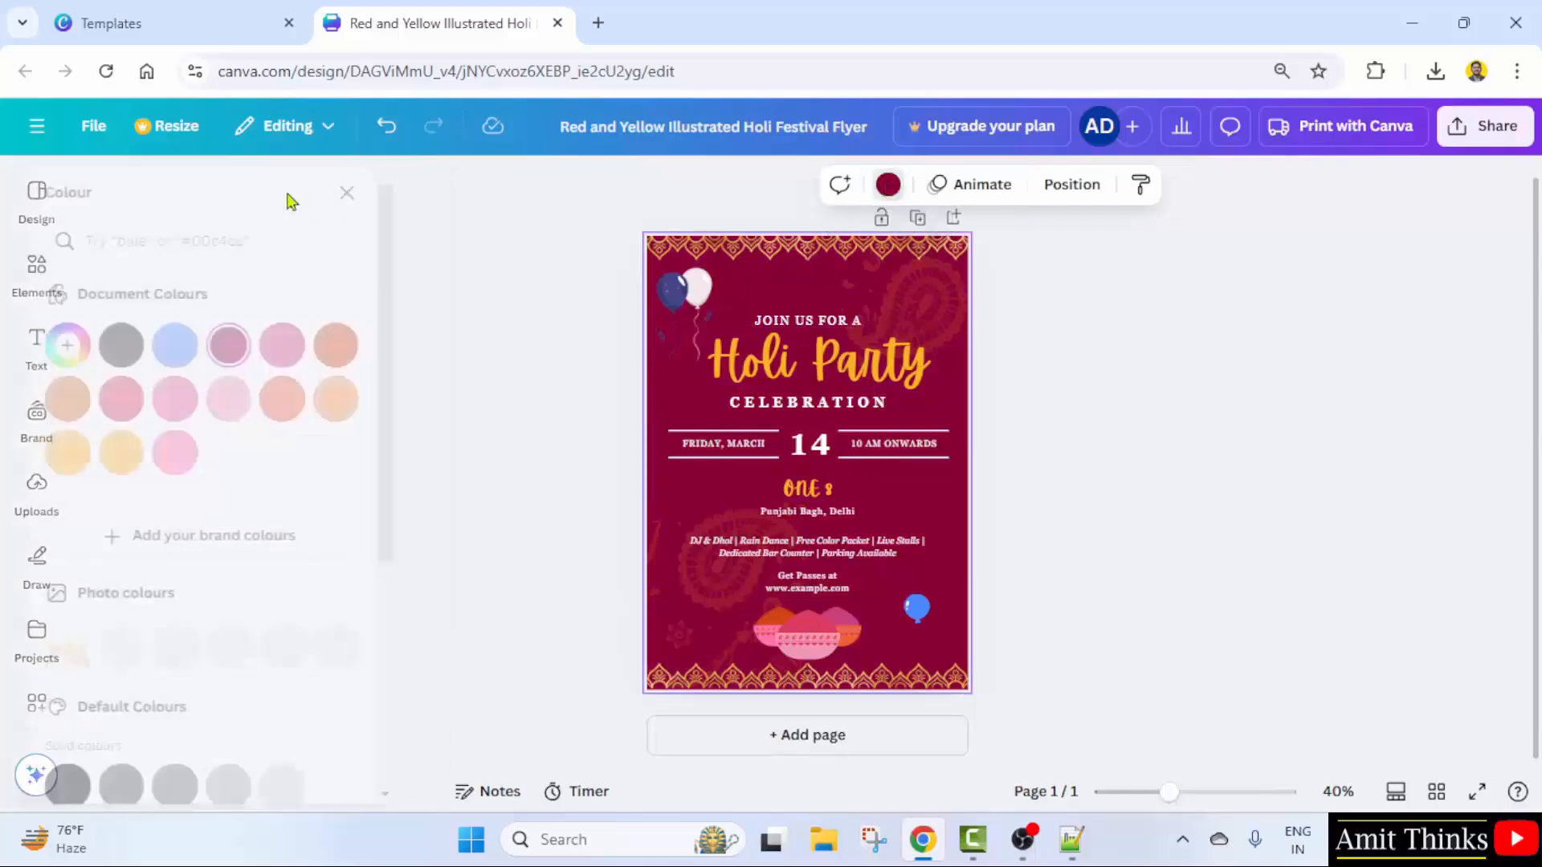
scroll(309, 634, down, 5)
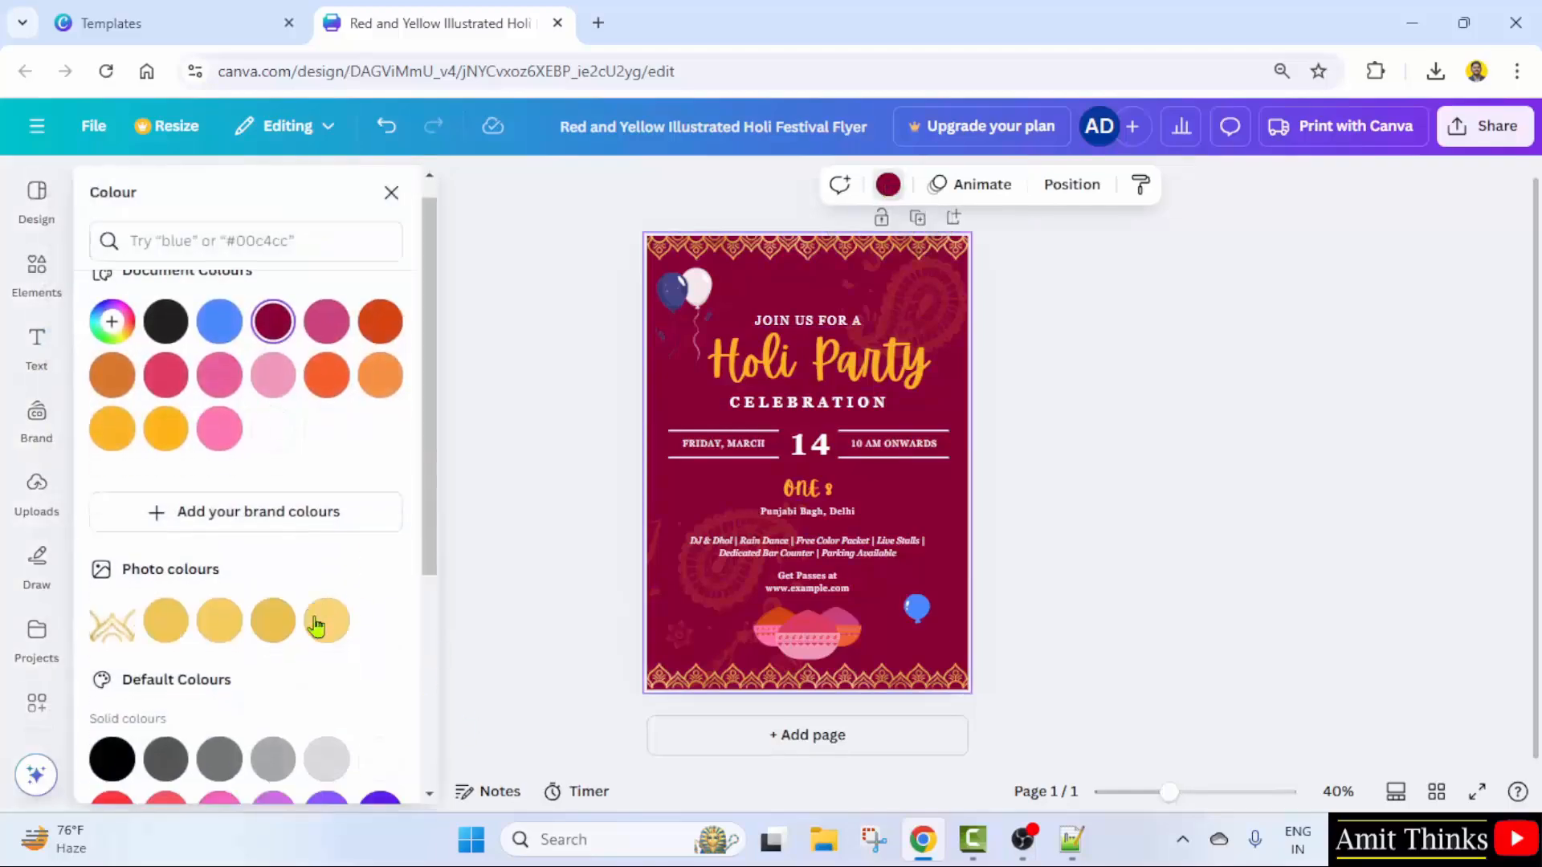
scroll(241, 518, up, 4)
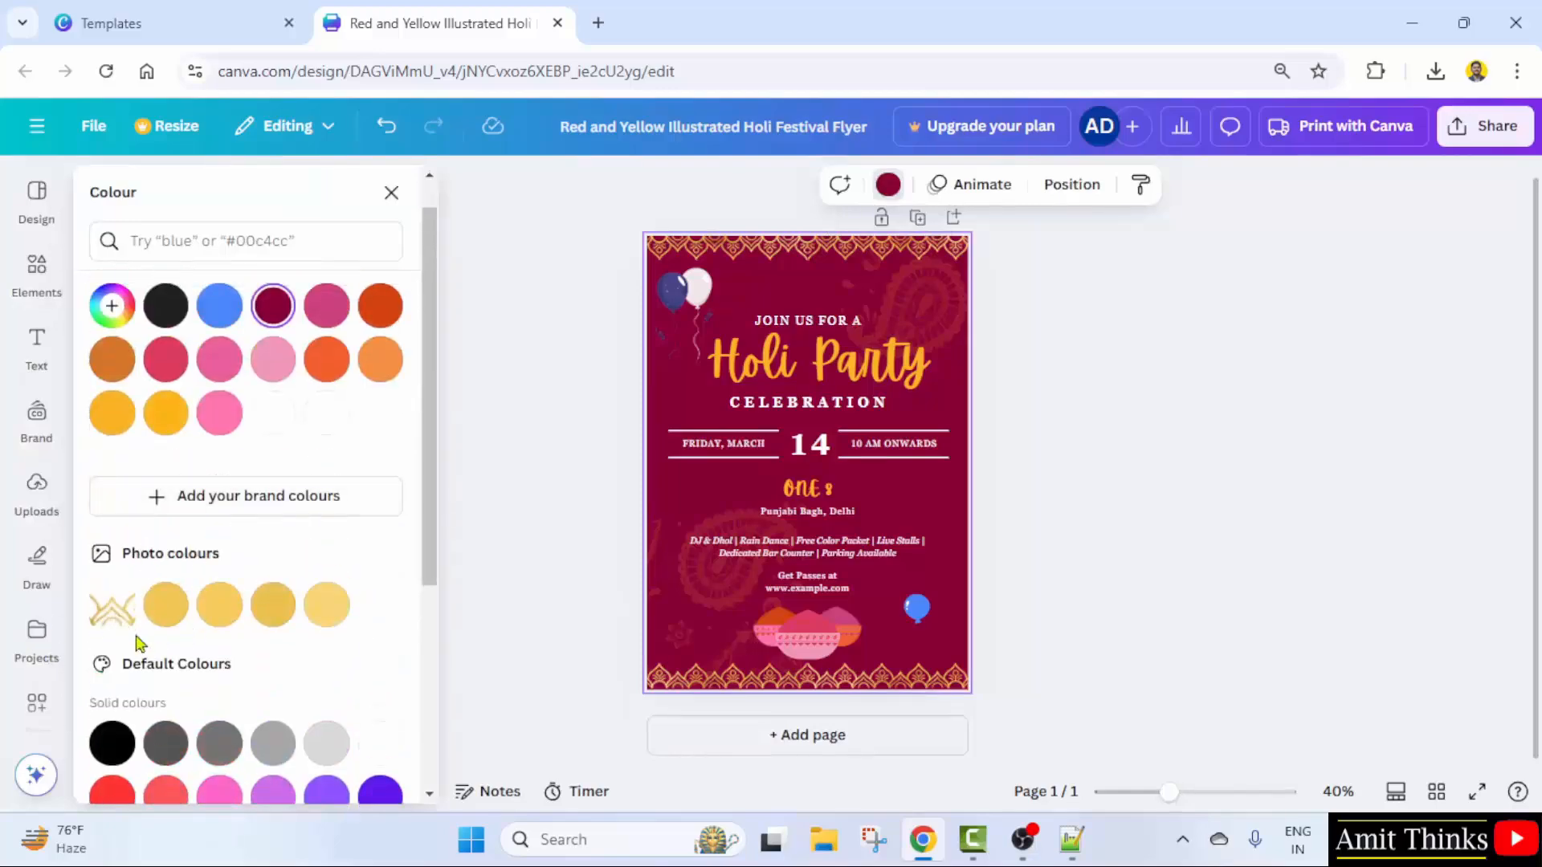
scroll(144, 634, down, 4)
click(115, 408)
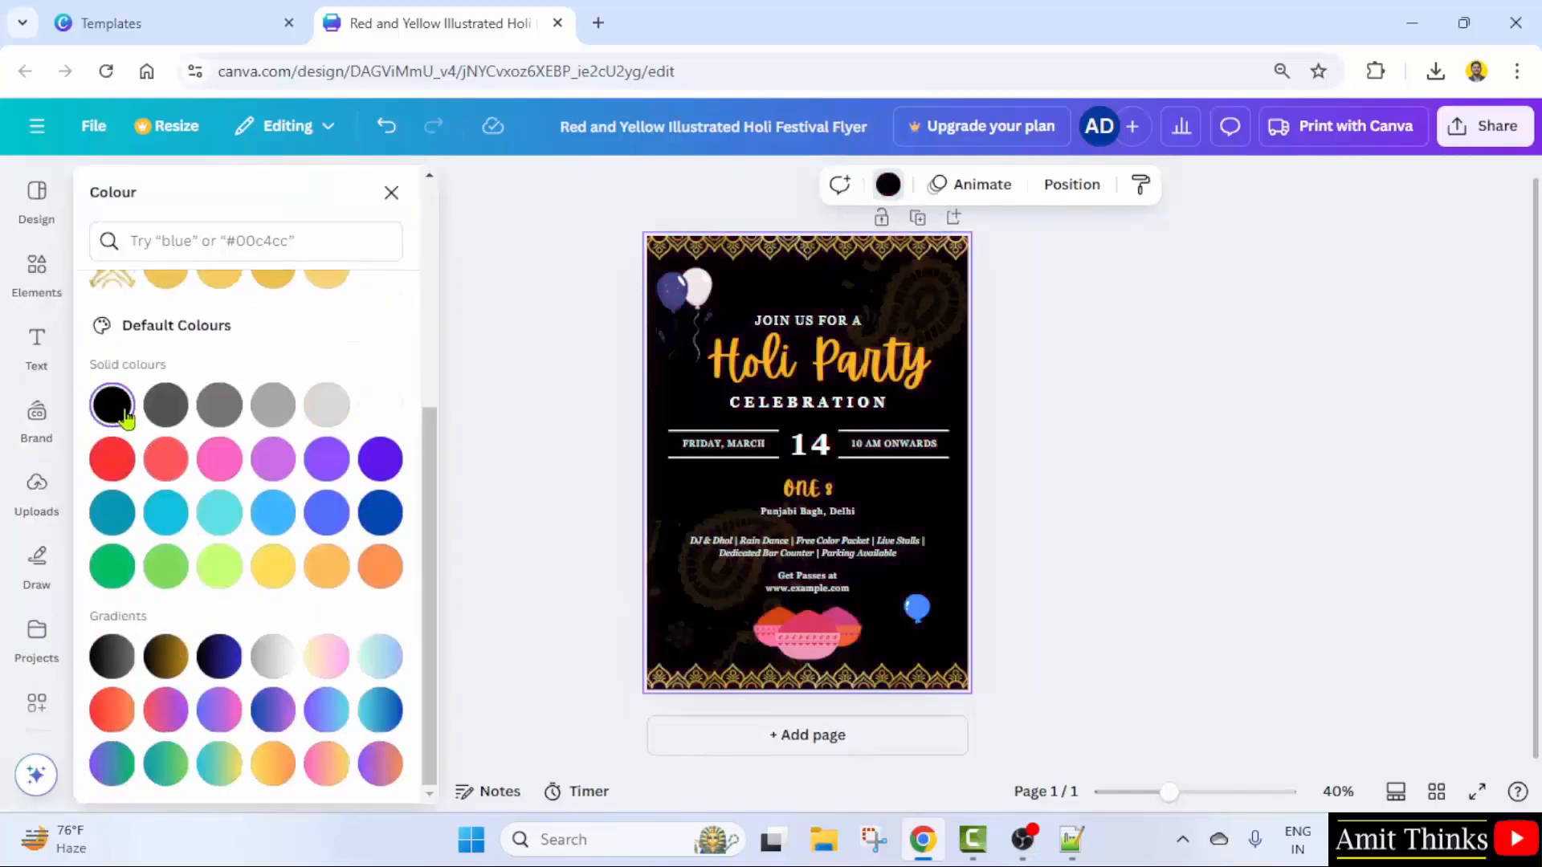
click(219, 656)
click(380, 710)
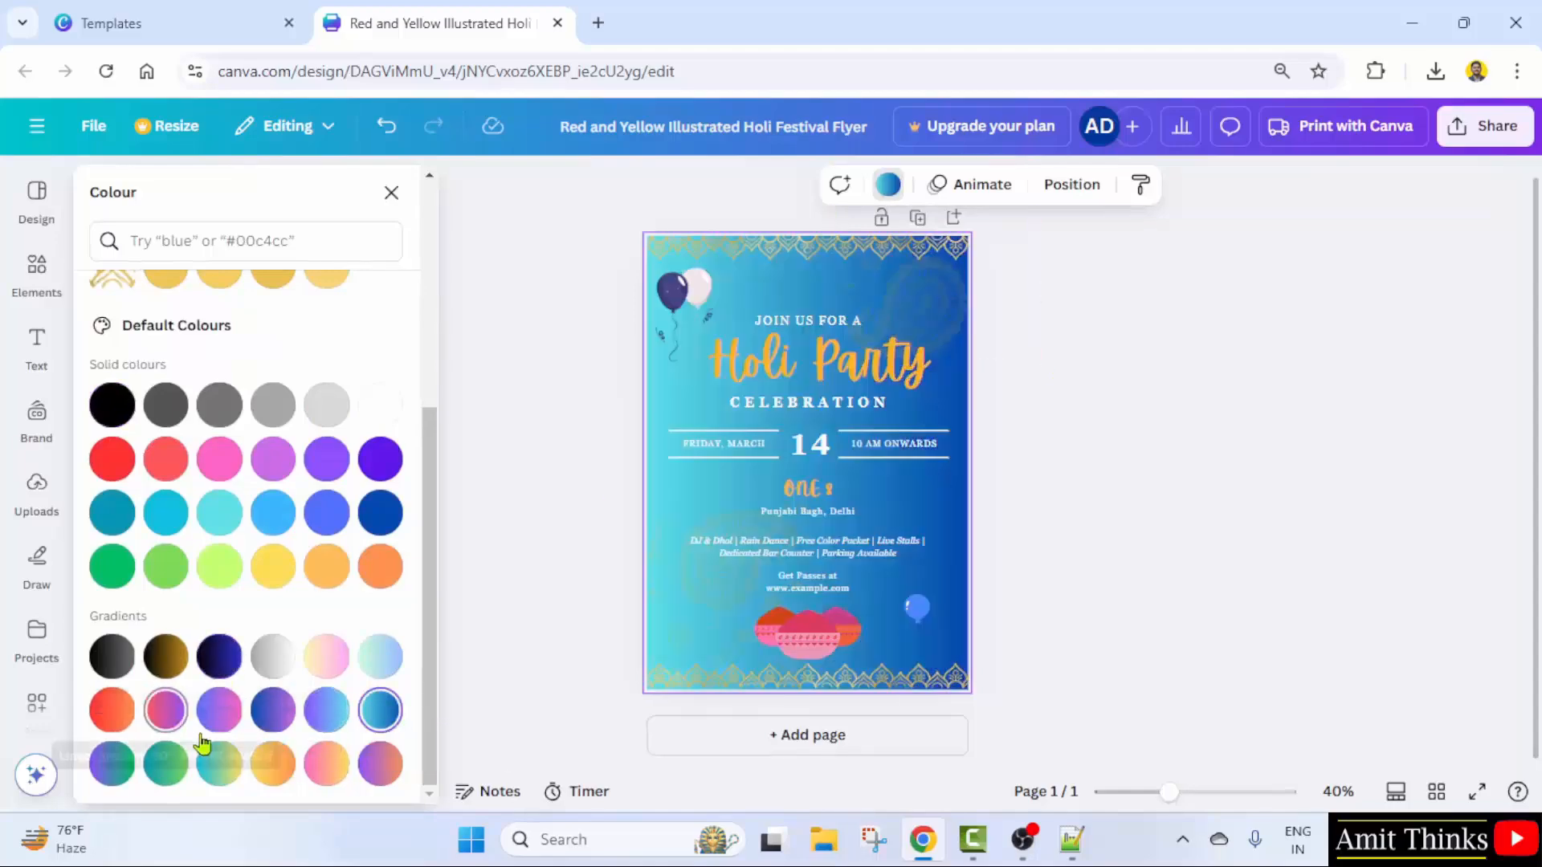
- Settle on the purple-to-green gradient background, then look over the colour choices again
click(111, 763)
click(273, 763)
click(112, 764)
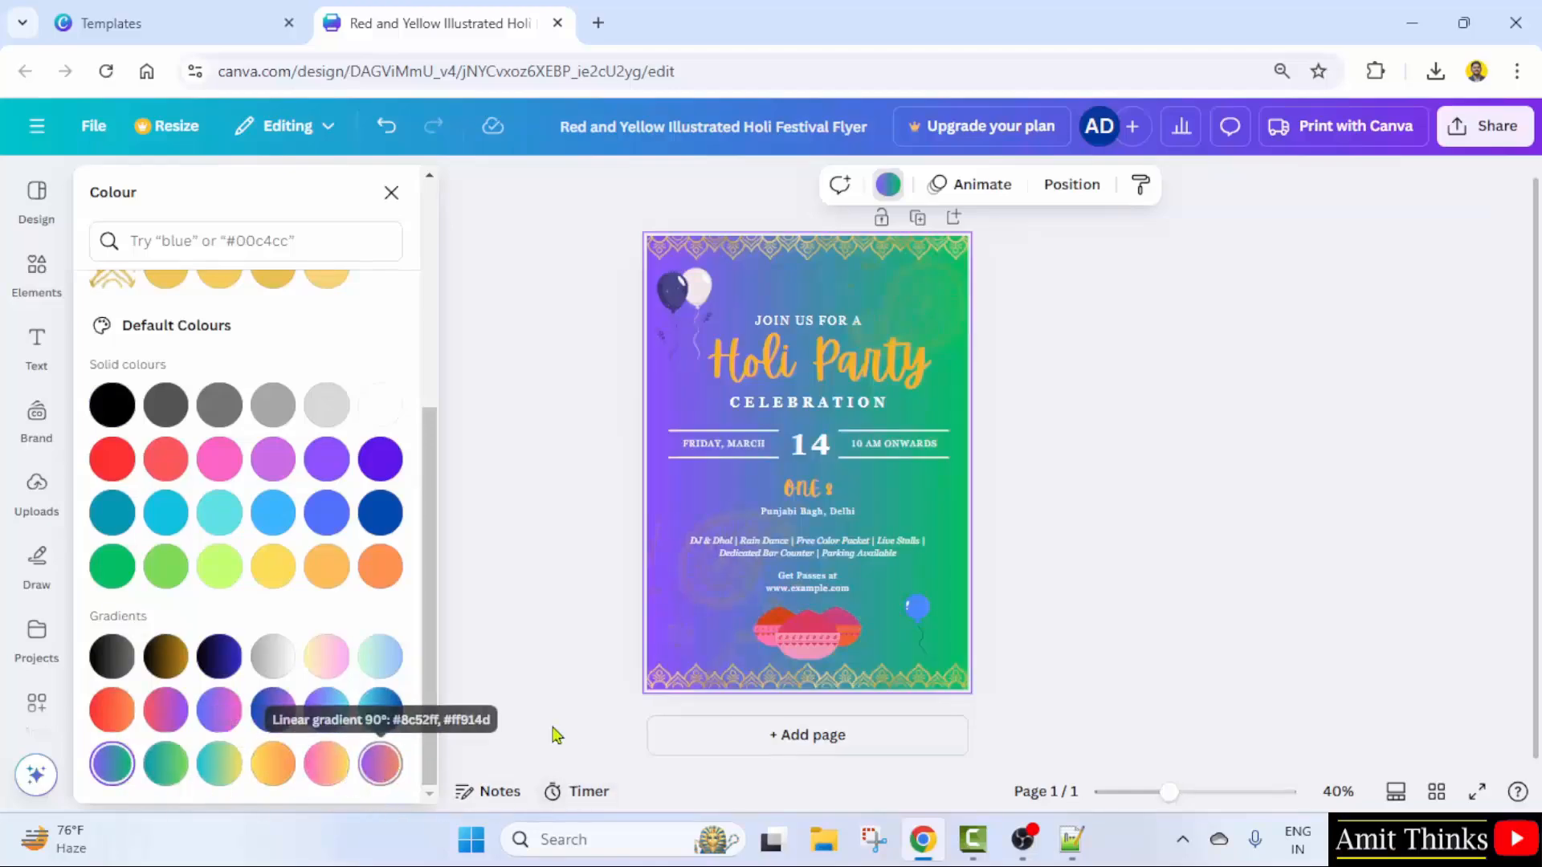
click(492, 578)
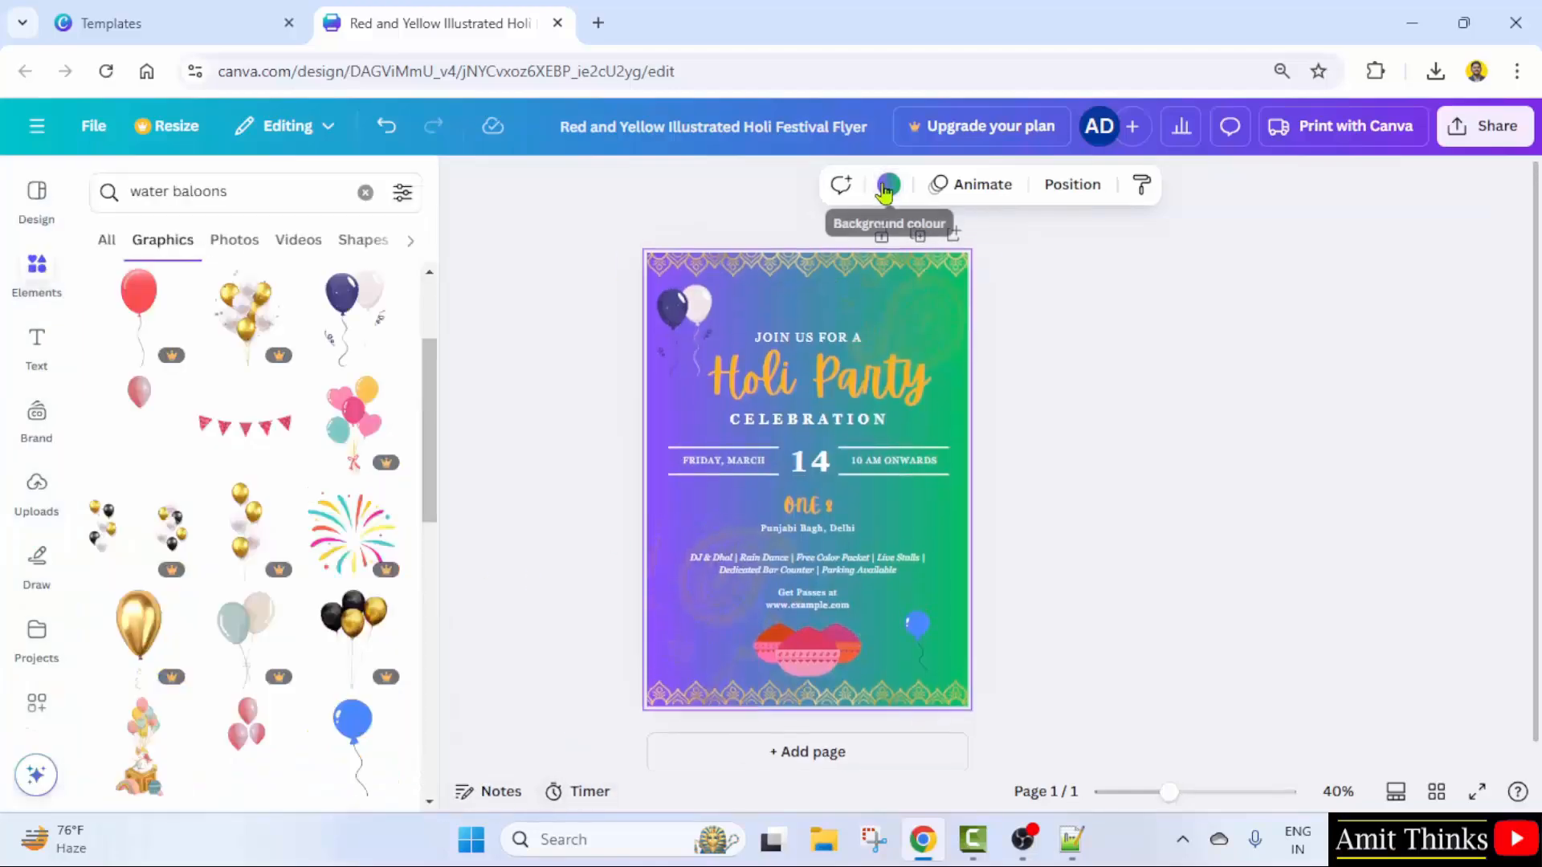
click(888, 183)
scroll(241, 401, down, 5)
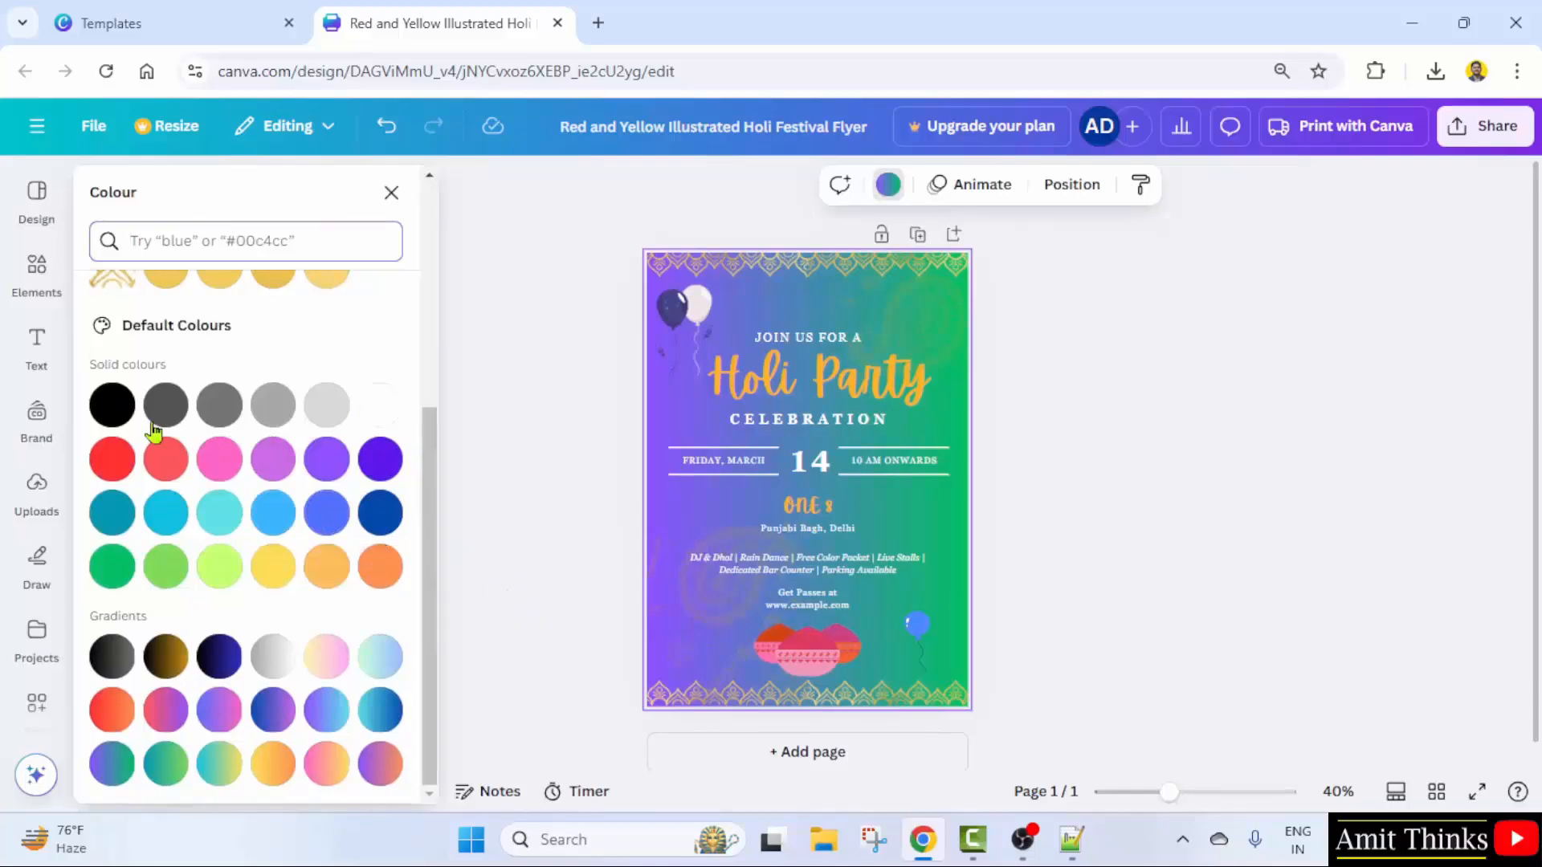
scroll(153, 431, up, 5)
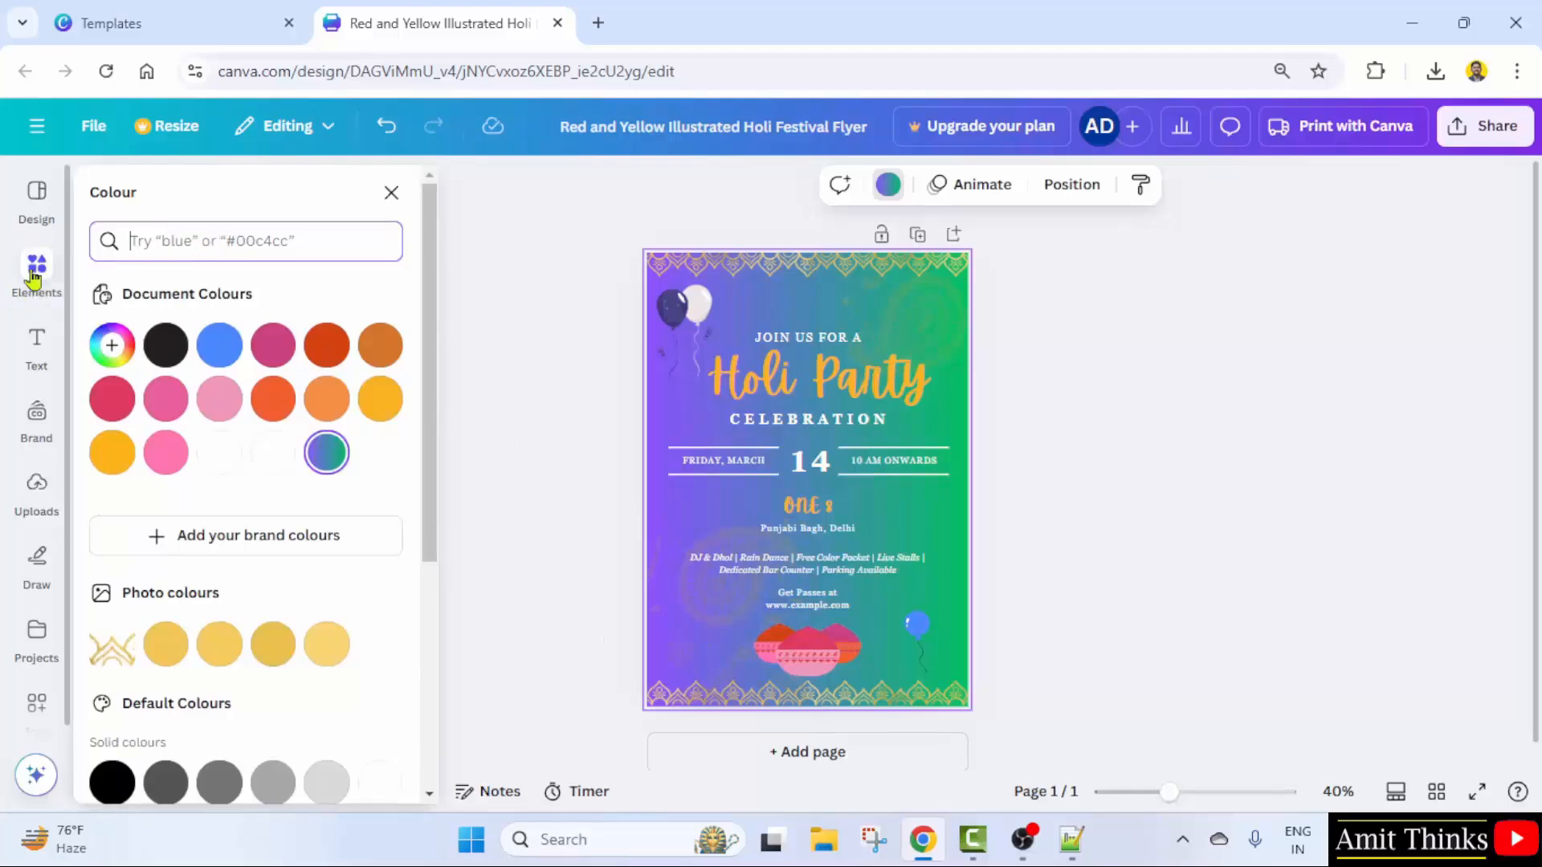
- Try the brown, Arsenal and Roxborough styles, then apply the blue Archivo Black style
click(36, 199)
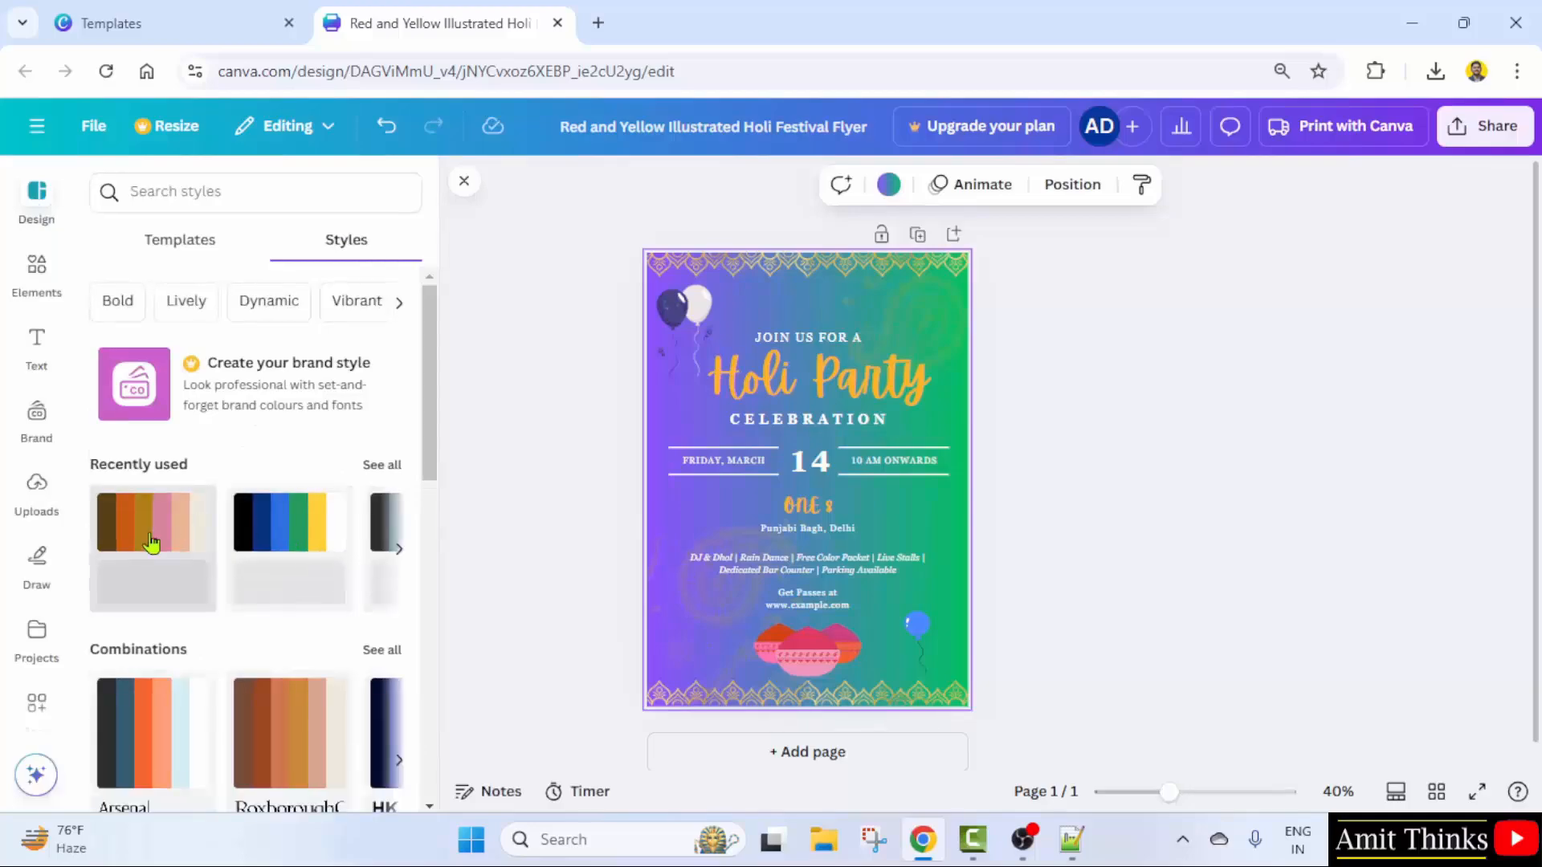
click(149, 546)
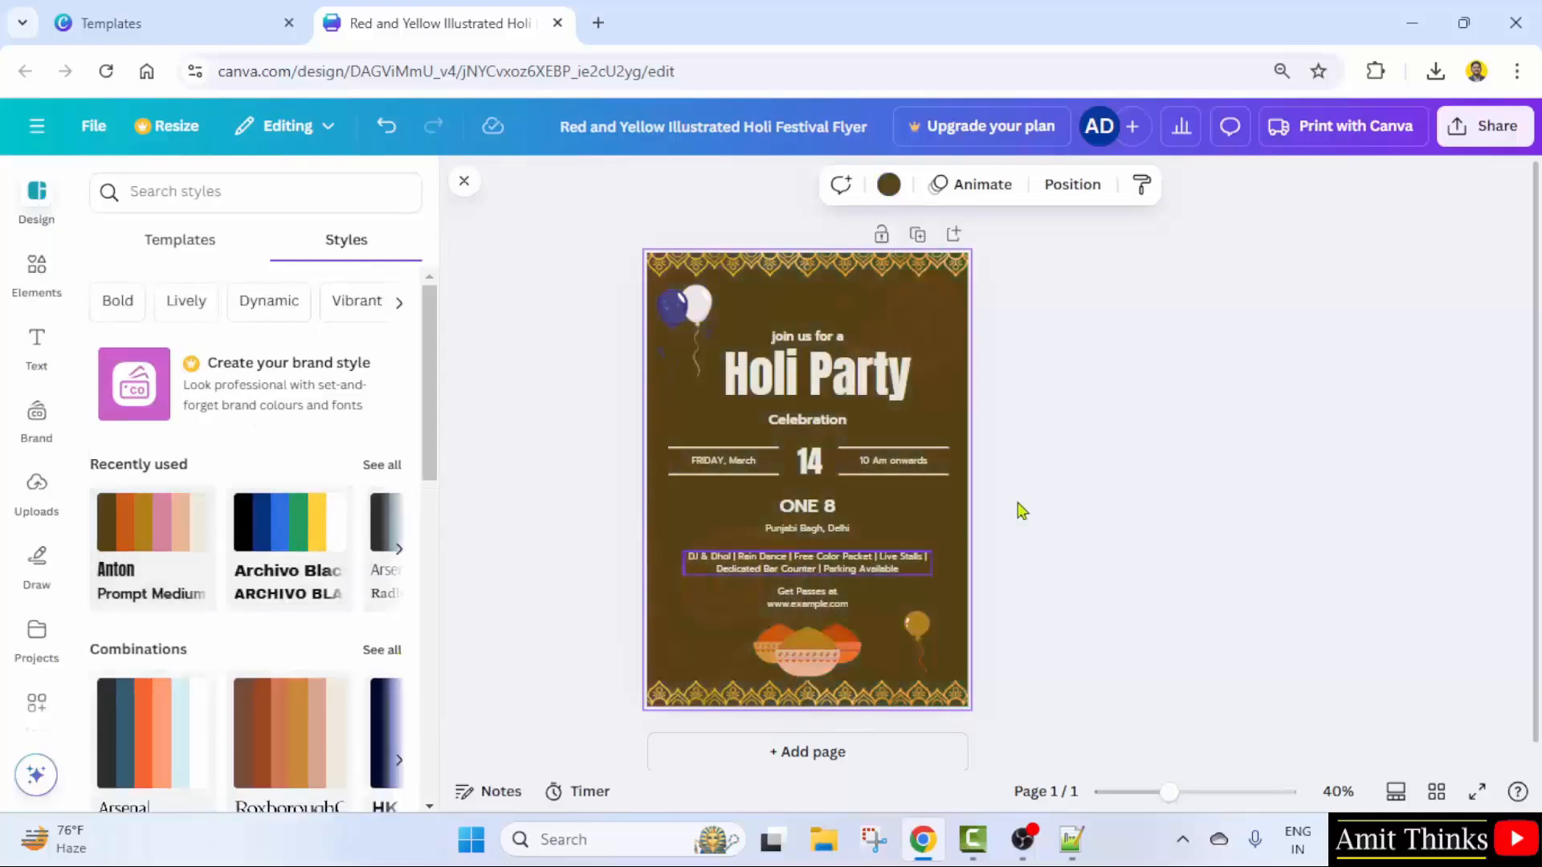
click(265, 578)
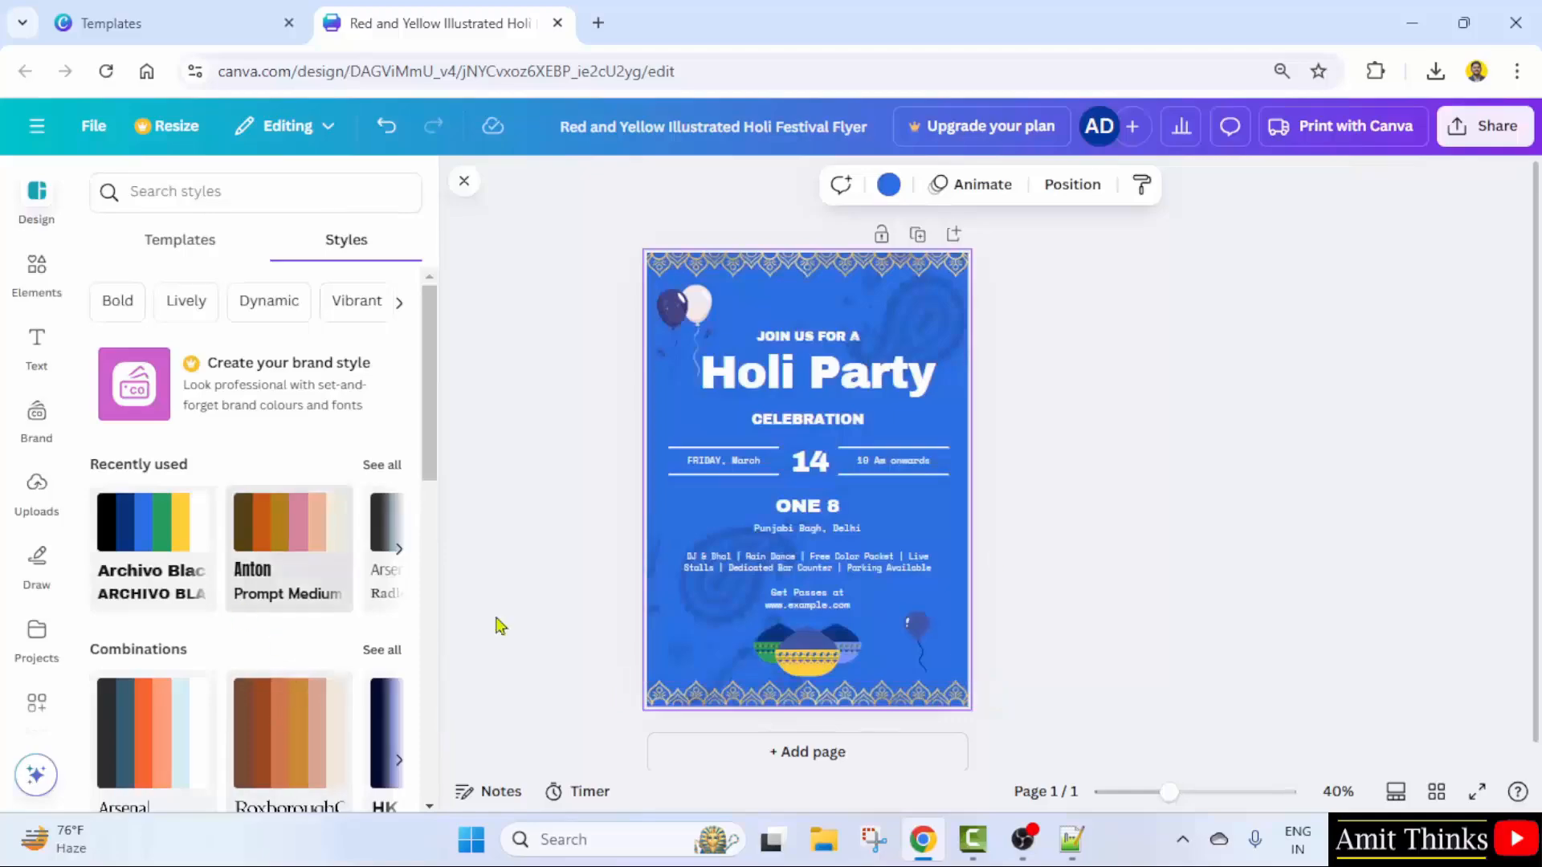
scroll(196, 634, down, 3)
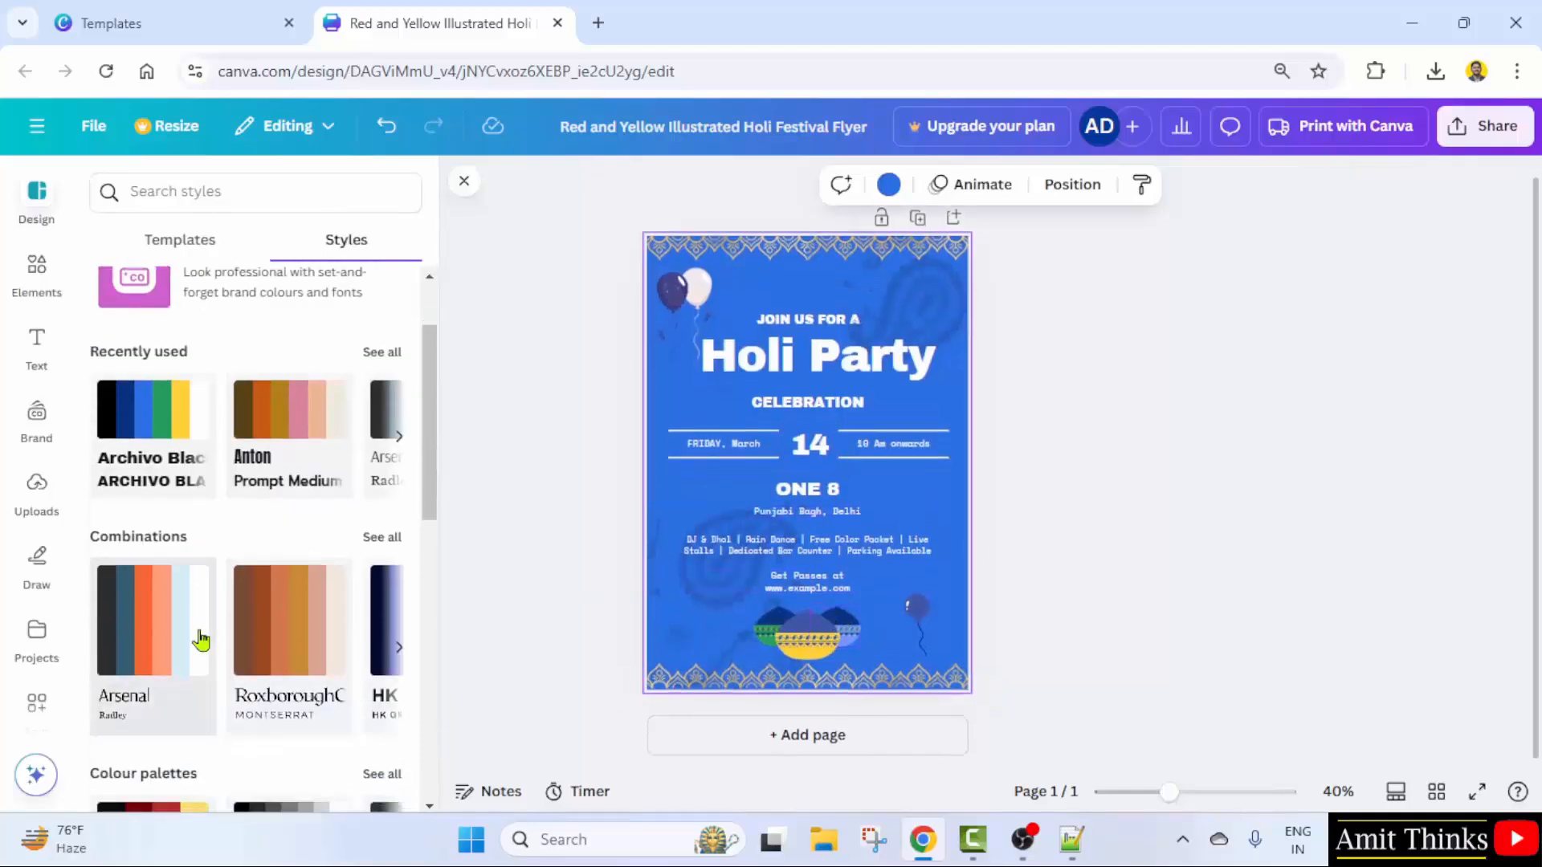
click(196, 618)
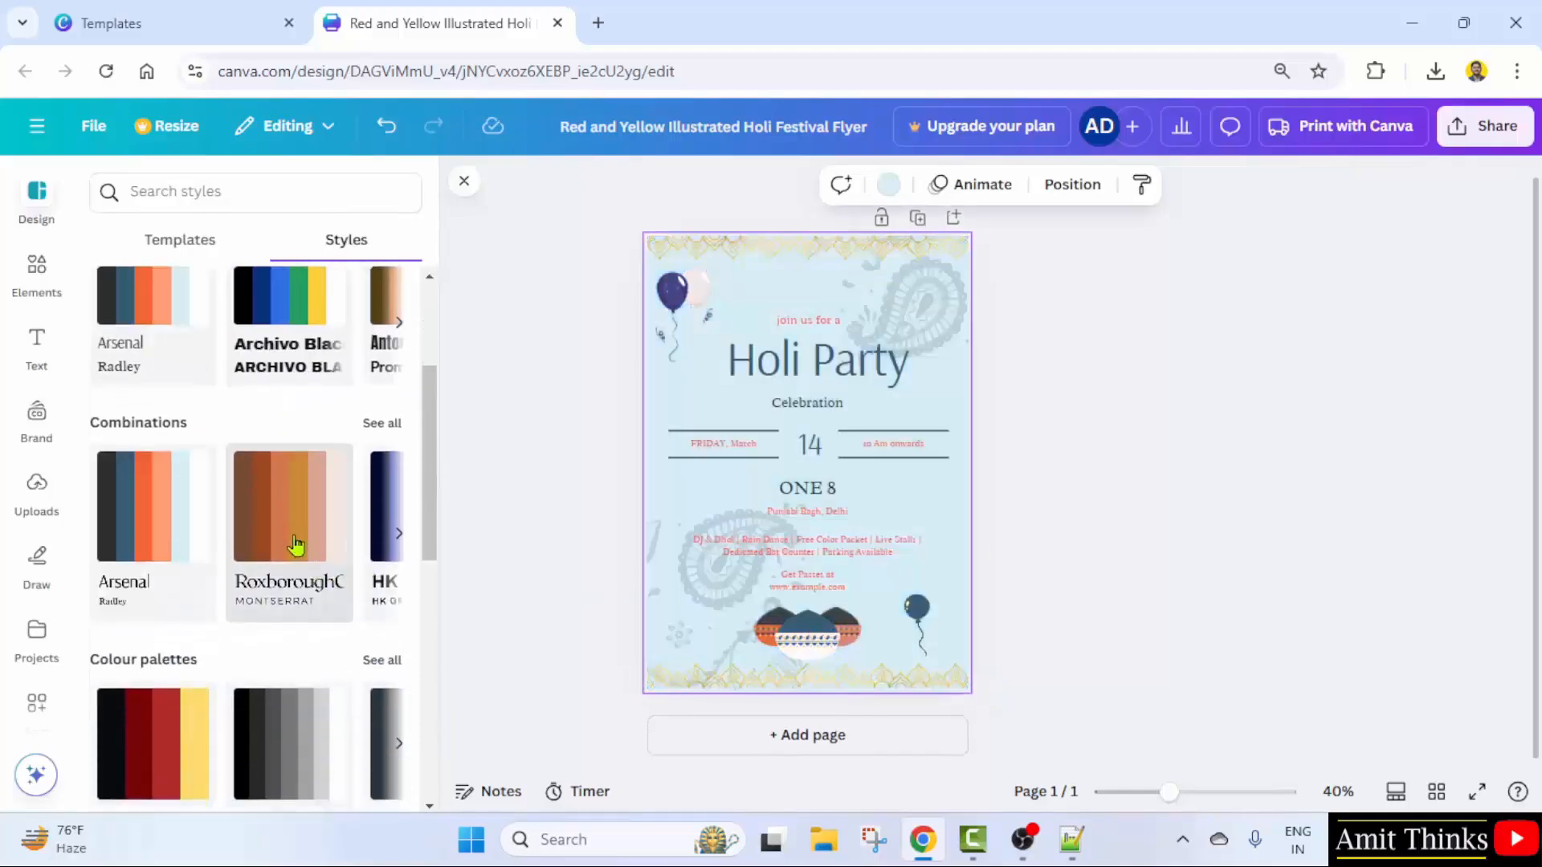
scroll(297, 542, down, 2)
click(295, 461)
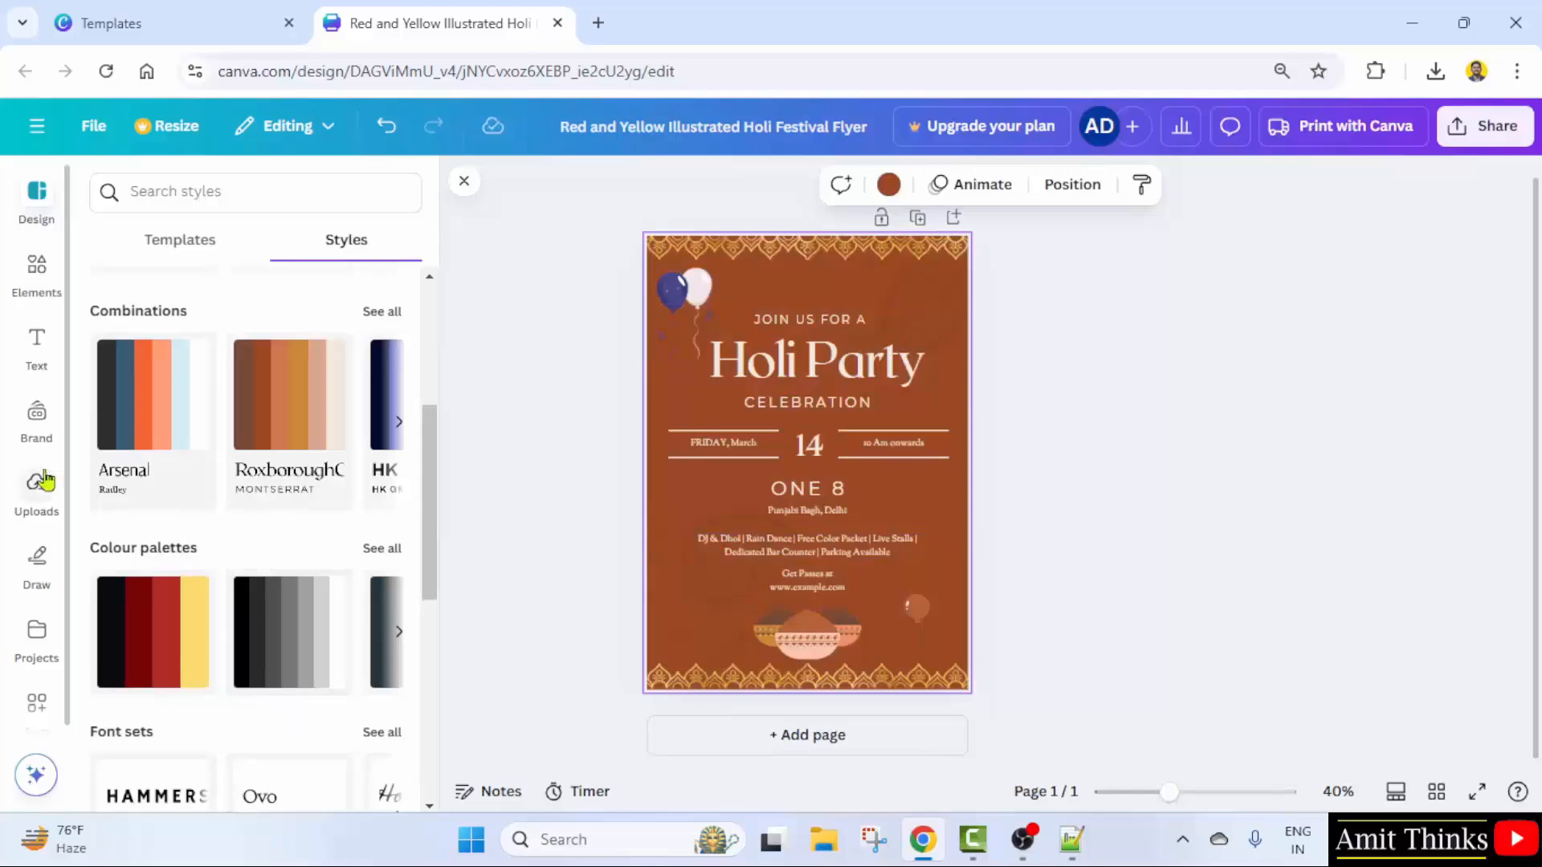
scroll(201, 498, up, 3)
click(377, 554)
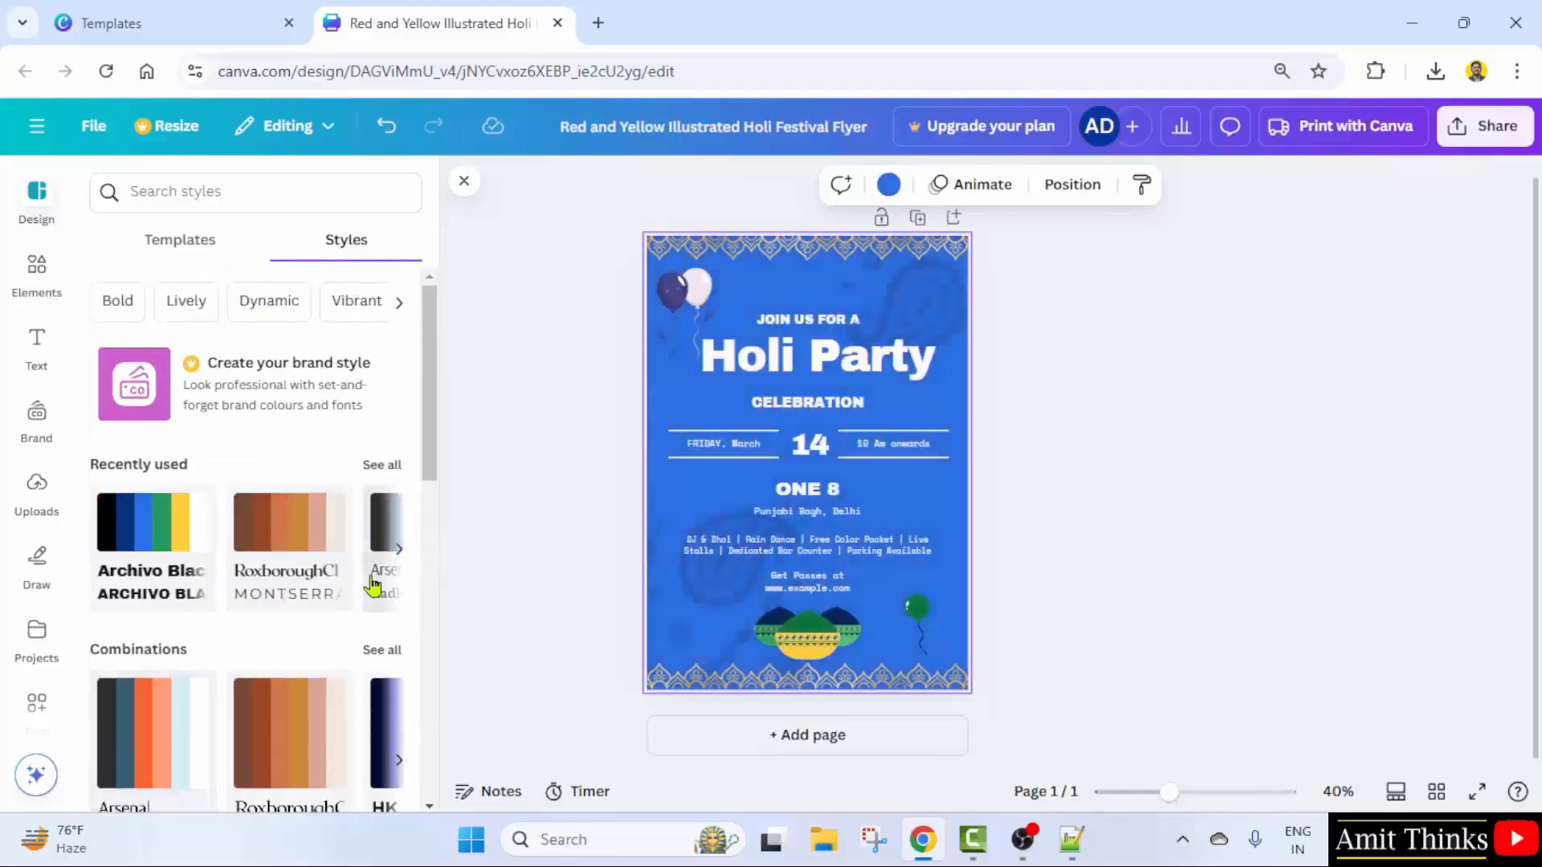
click(1048, 608)
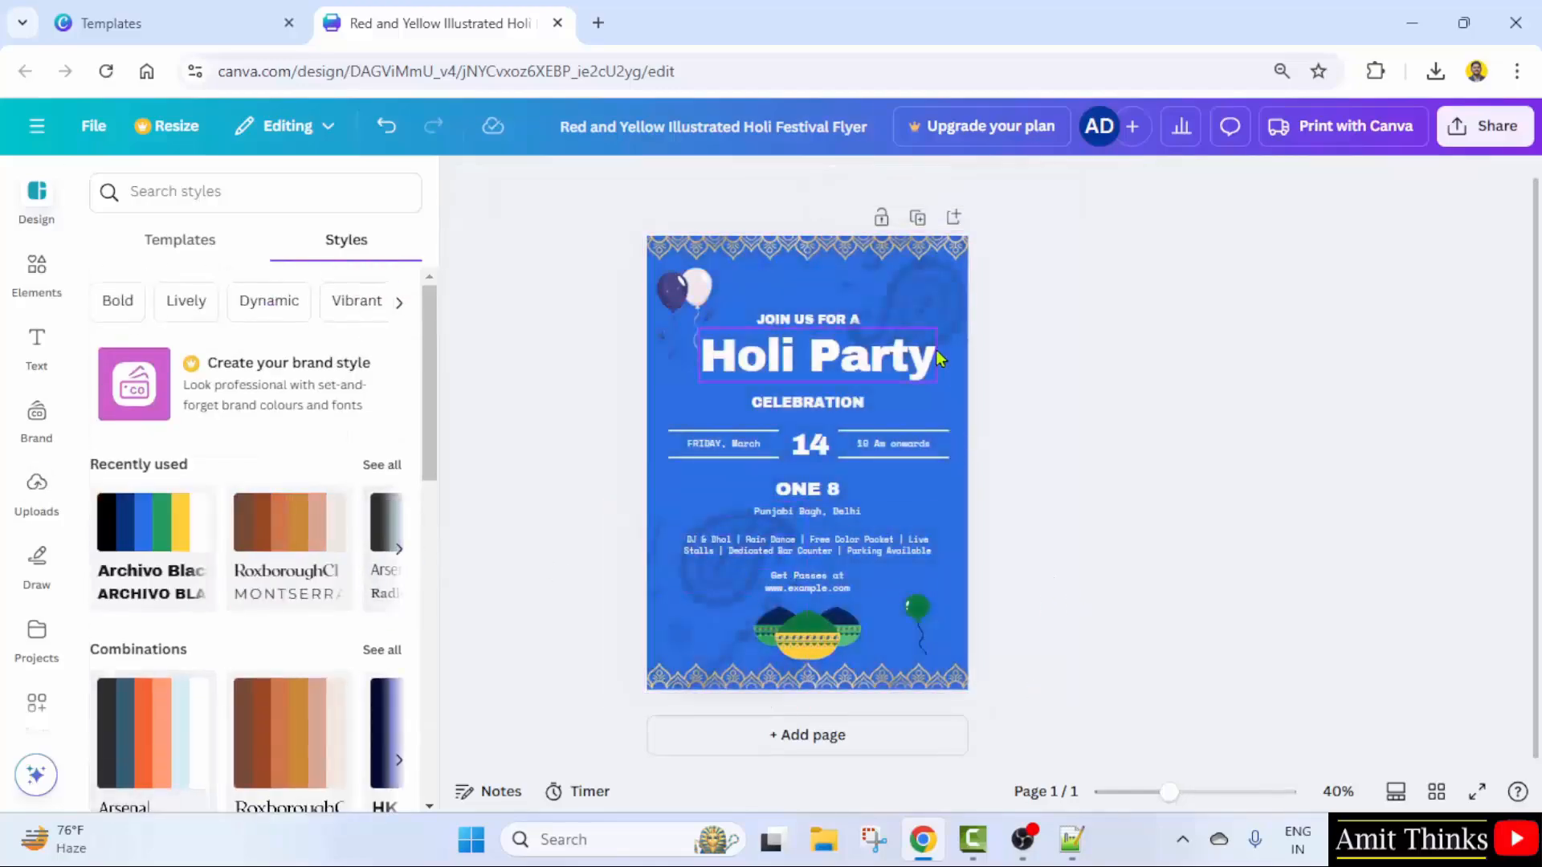
- Download the blue Holi flyer as a PNG and open the file in Paint
click(1478, 127)
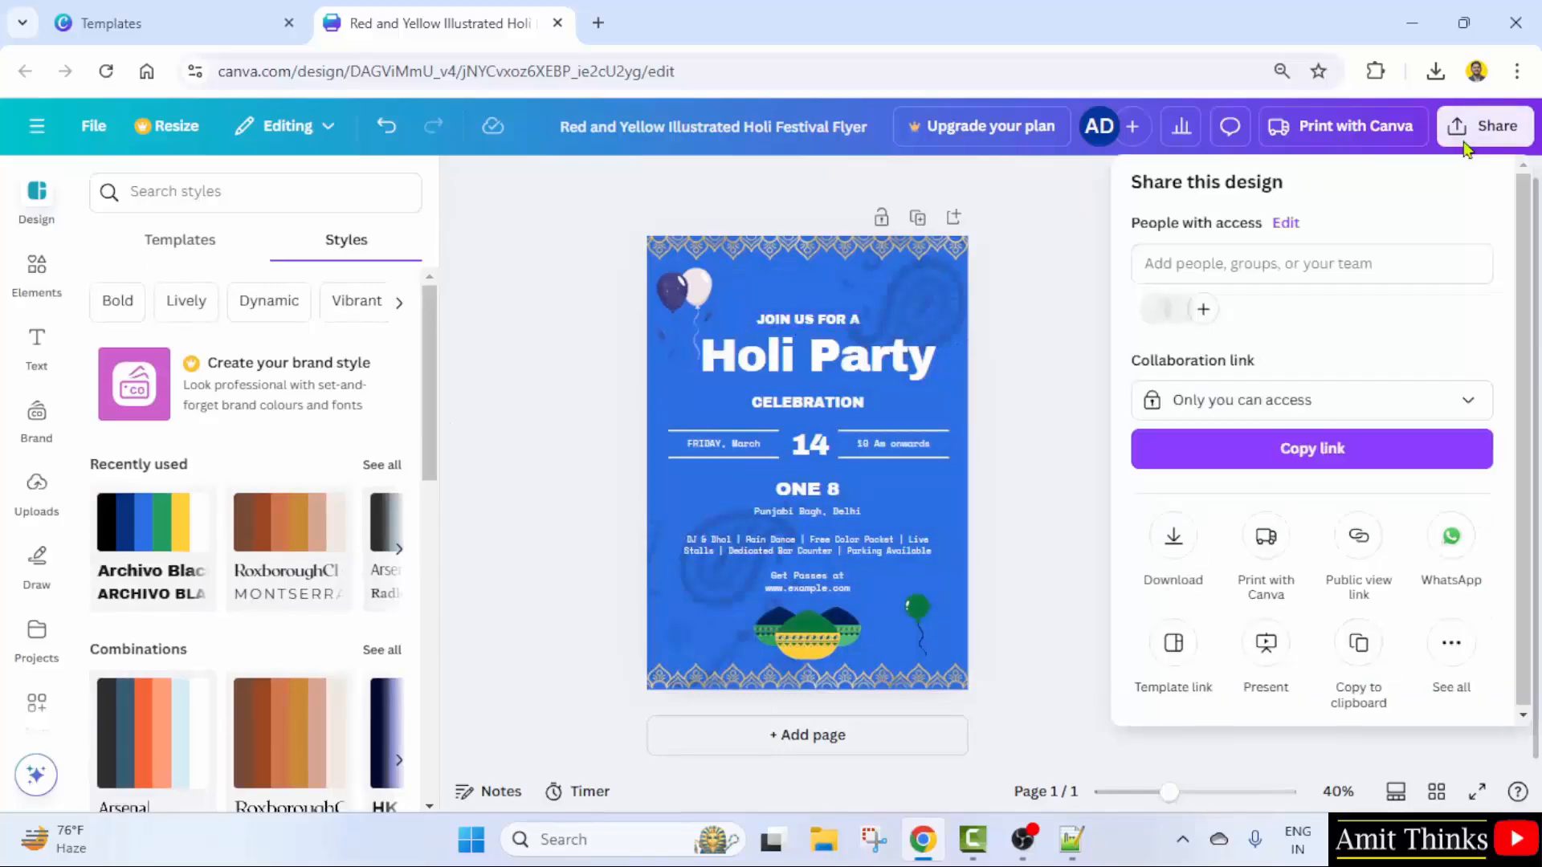
click(1169, 542)
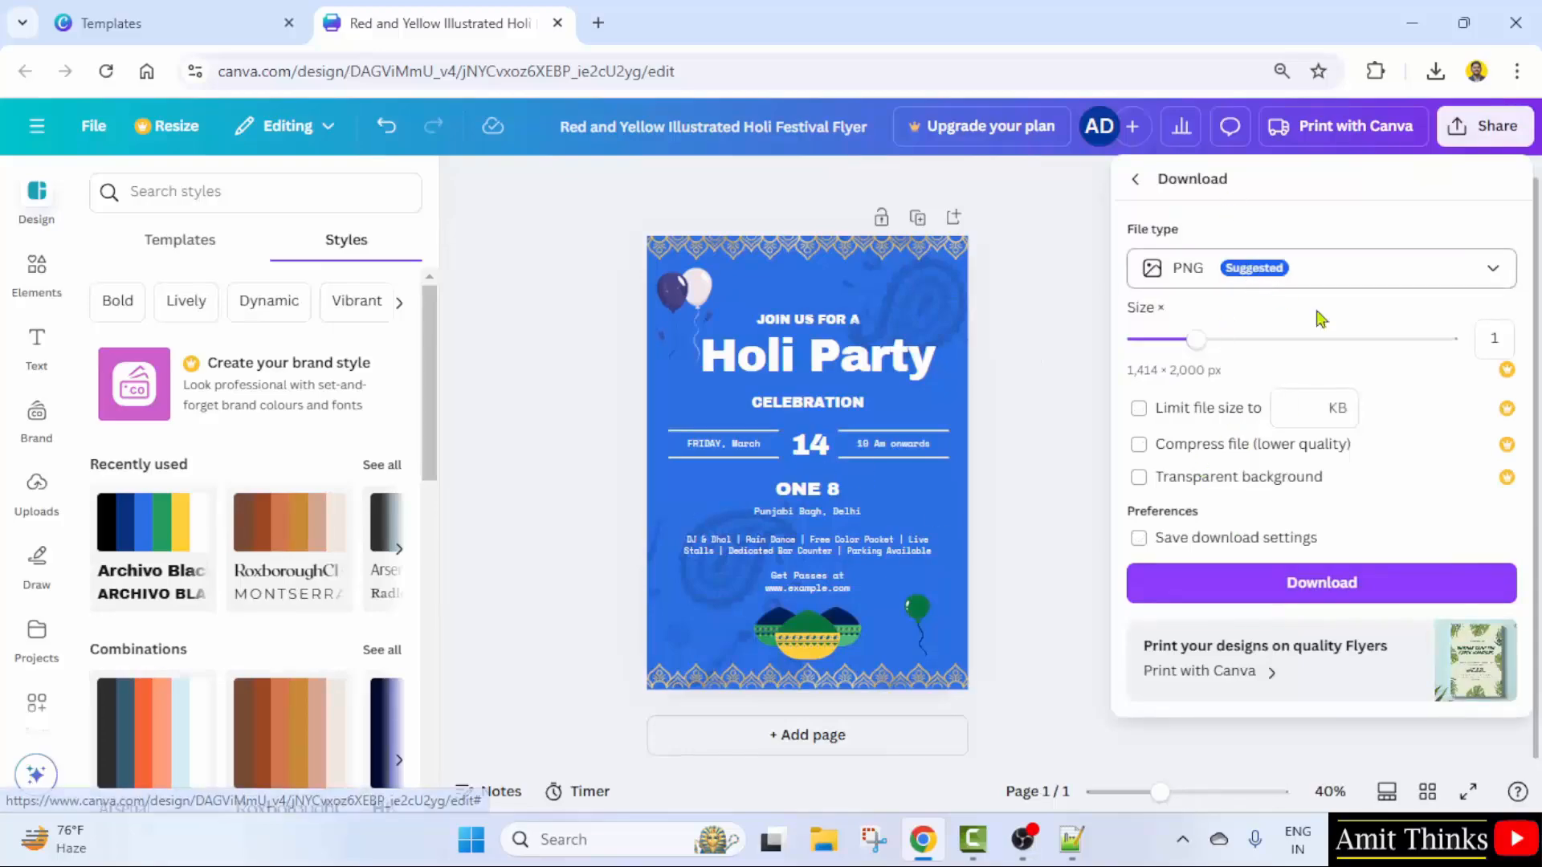
click(1288, 596)
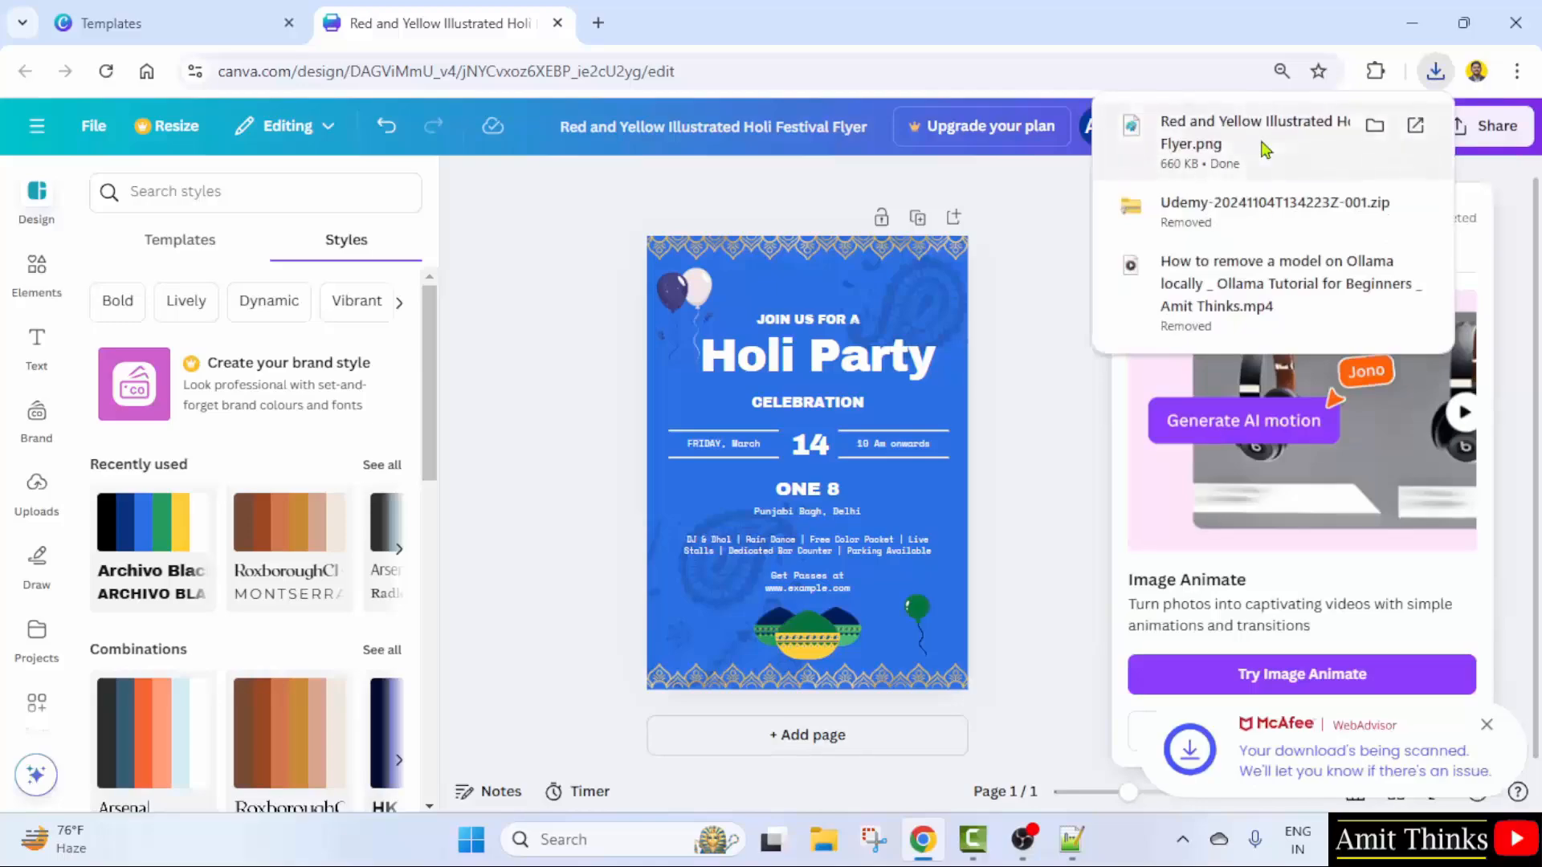
click(1267, 150)
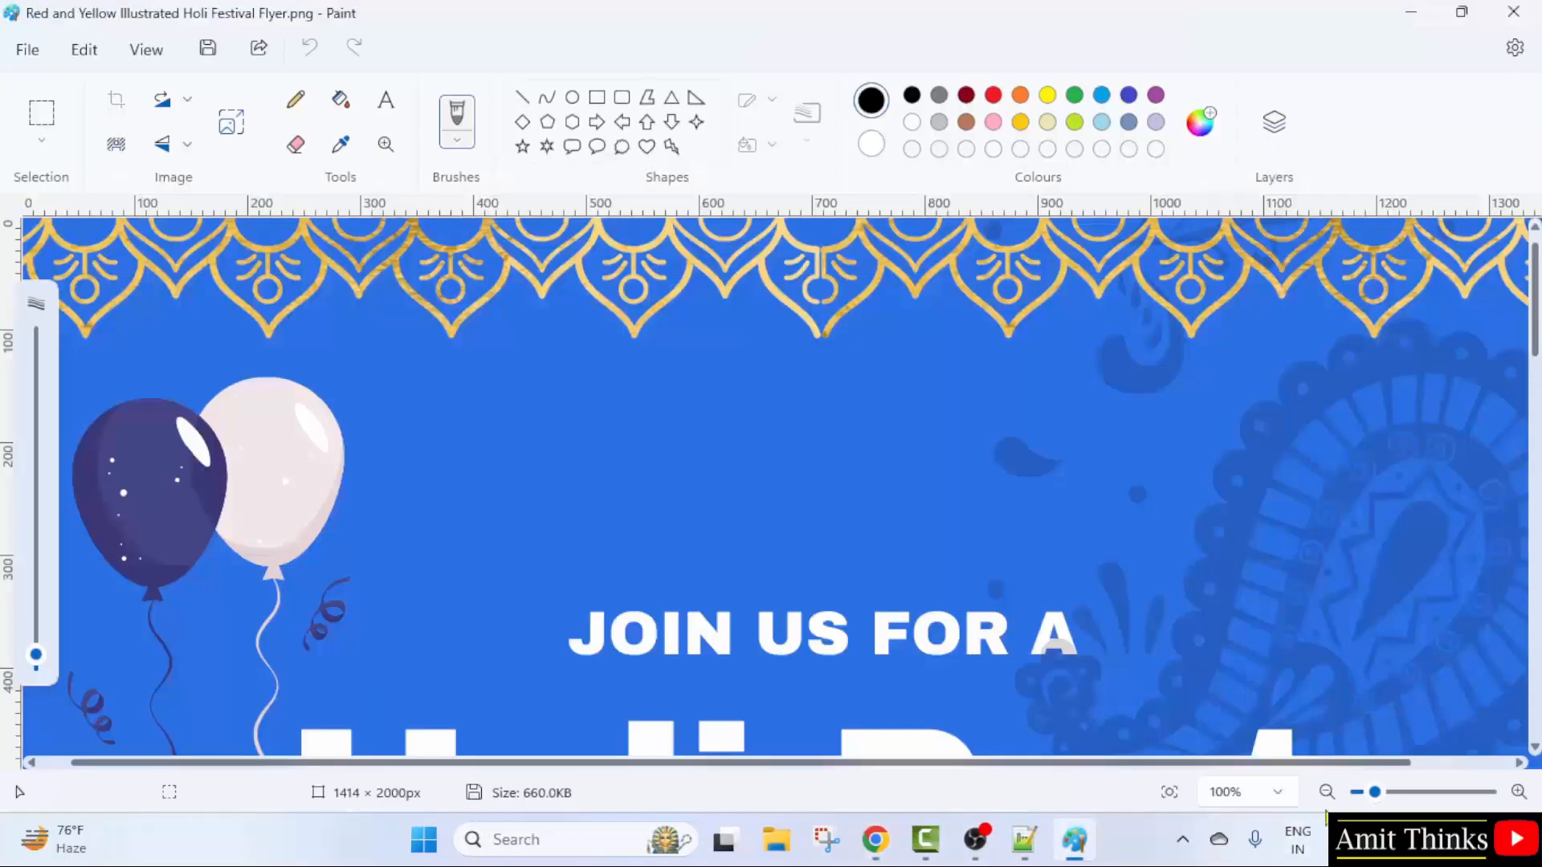
- View the flyer in Paint at 20%, then at about 69%, and scroll through it
click(1326, 792)
click(1327, 792)
click(1327, 792)
click(1327, 792)
click(1327, 792)
click(1327, 792)
click(1327, 792)
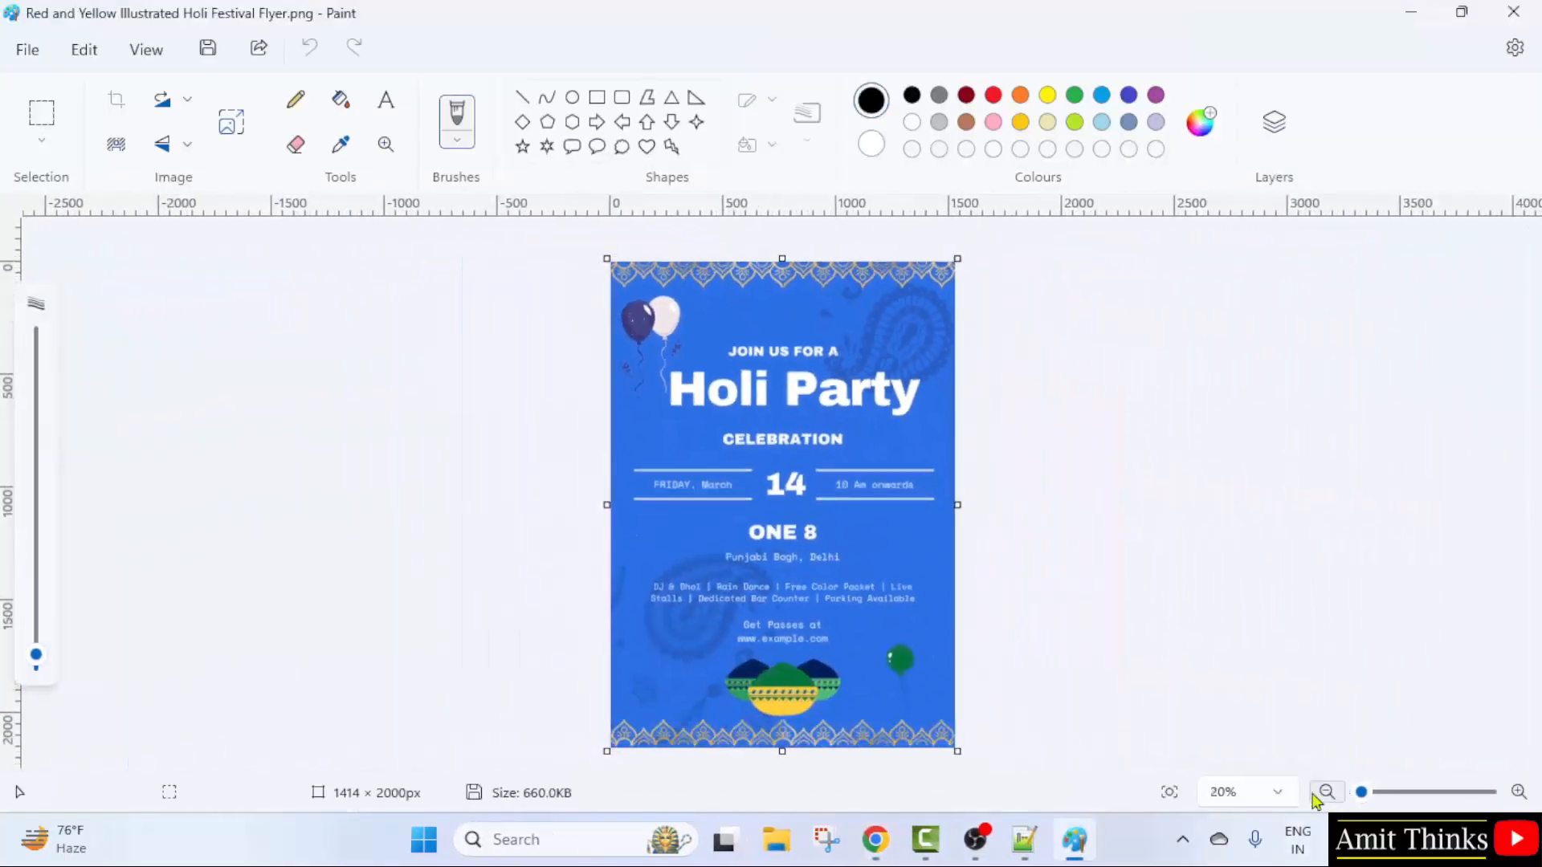
mouse_move(1375, 793)
mouse_down()
mouse_move(1387, 793)
mouse_move(1358, 793)
mouse_move(1370, 792)
mouse_up()
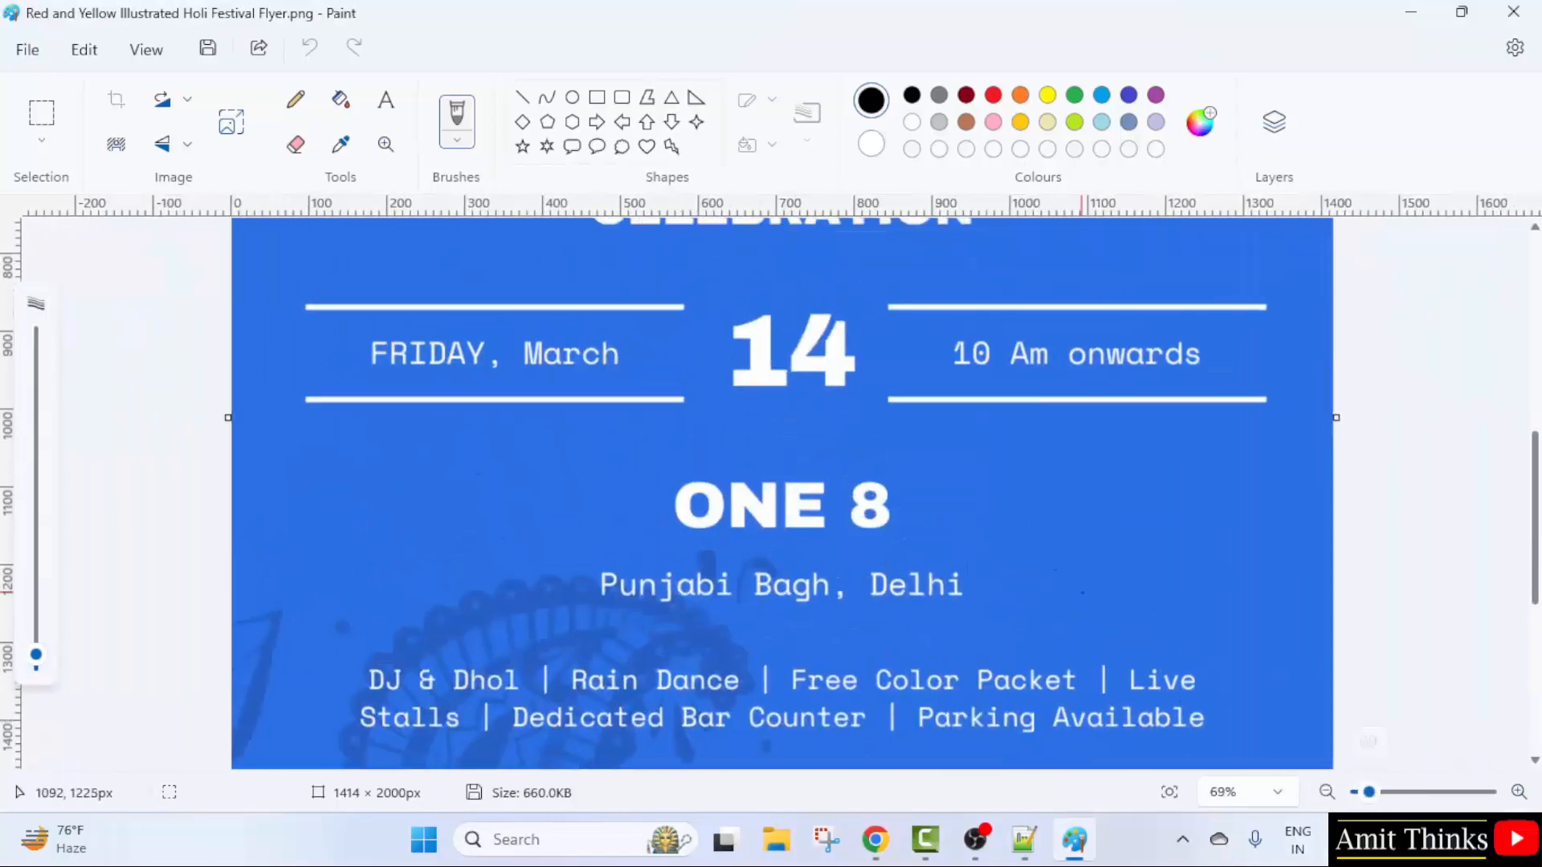
scroll(1421, 682, up, 4)
drag(1534, 373, 1538, 624)
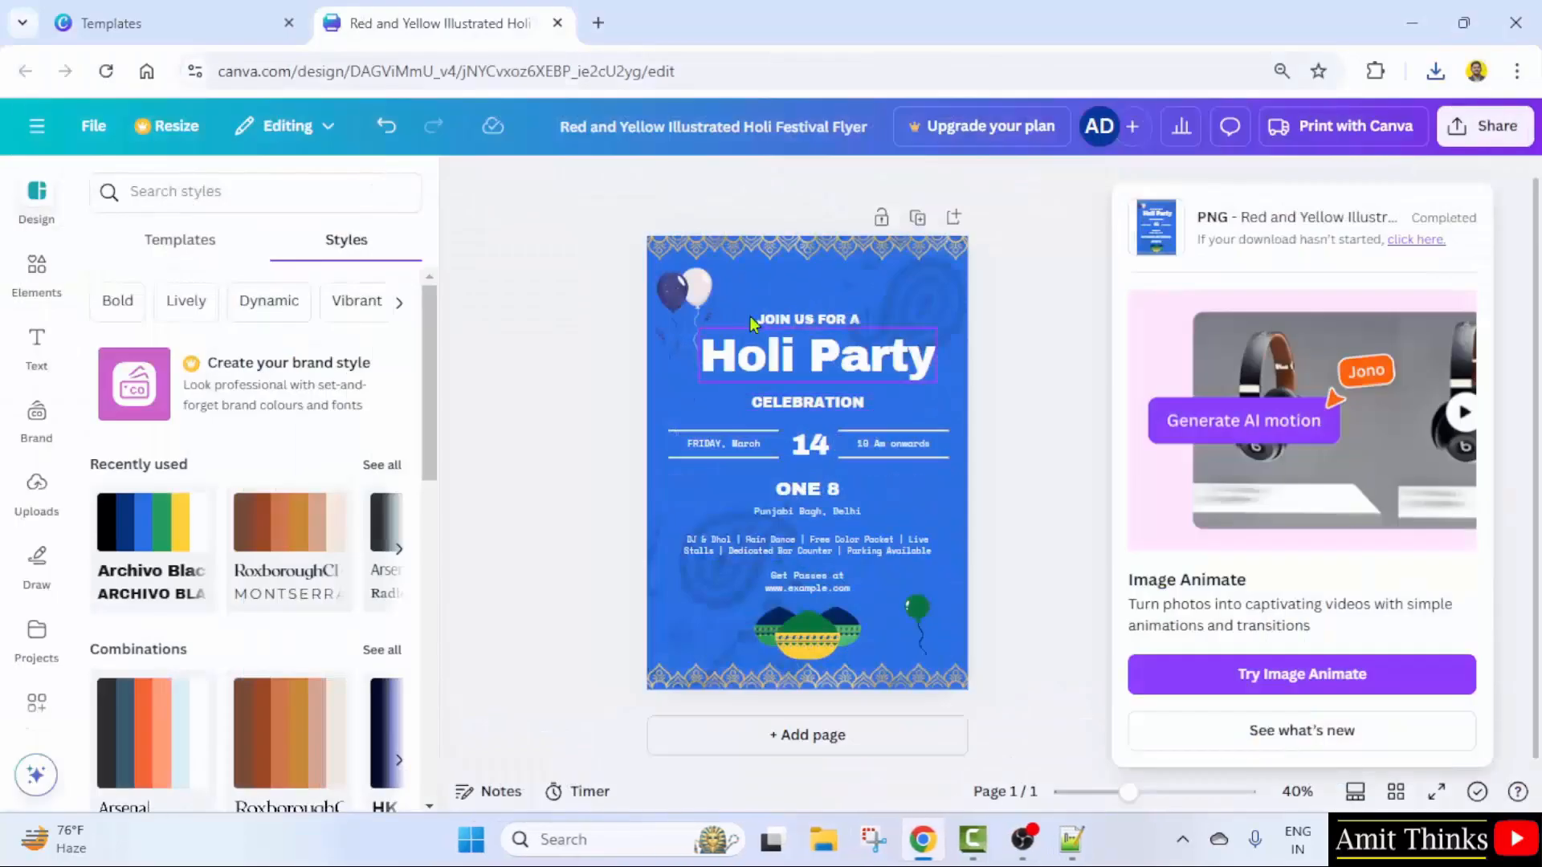
- Change the design title from the template name to 'Holi Festival - Flyer'
click(1030, 359)
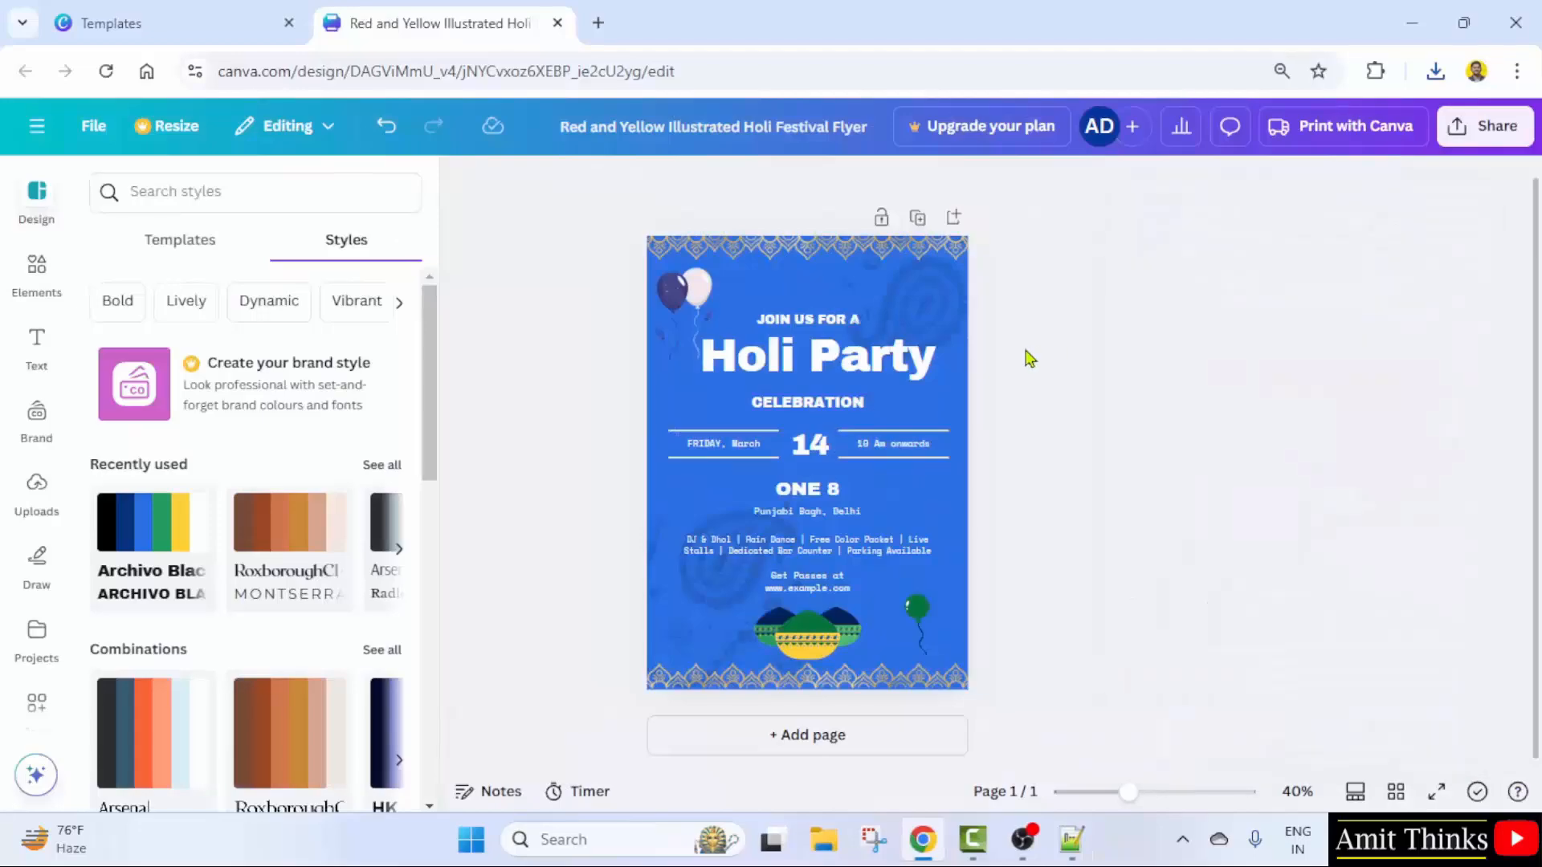
click(708, 126)
key(ctrl+a)
text(H)
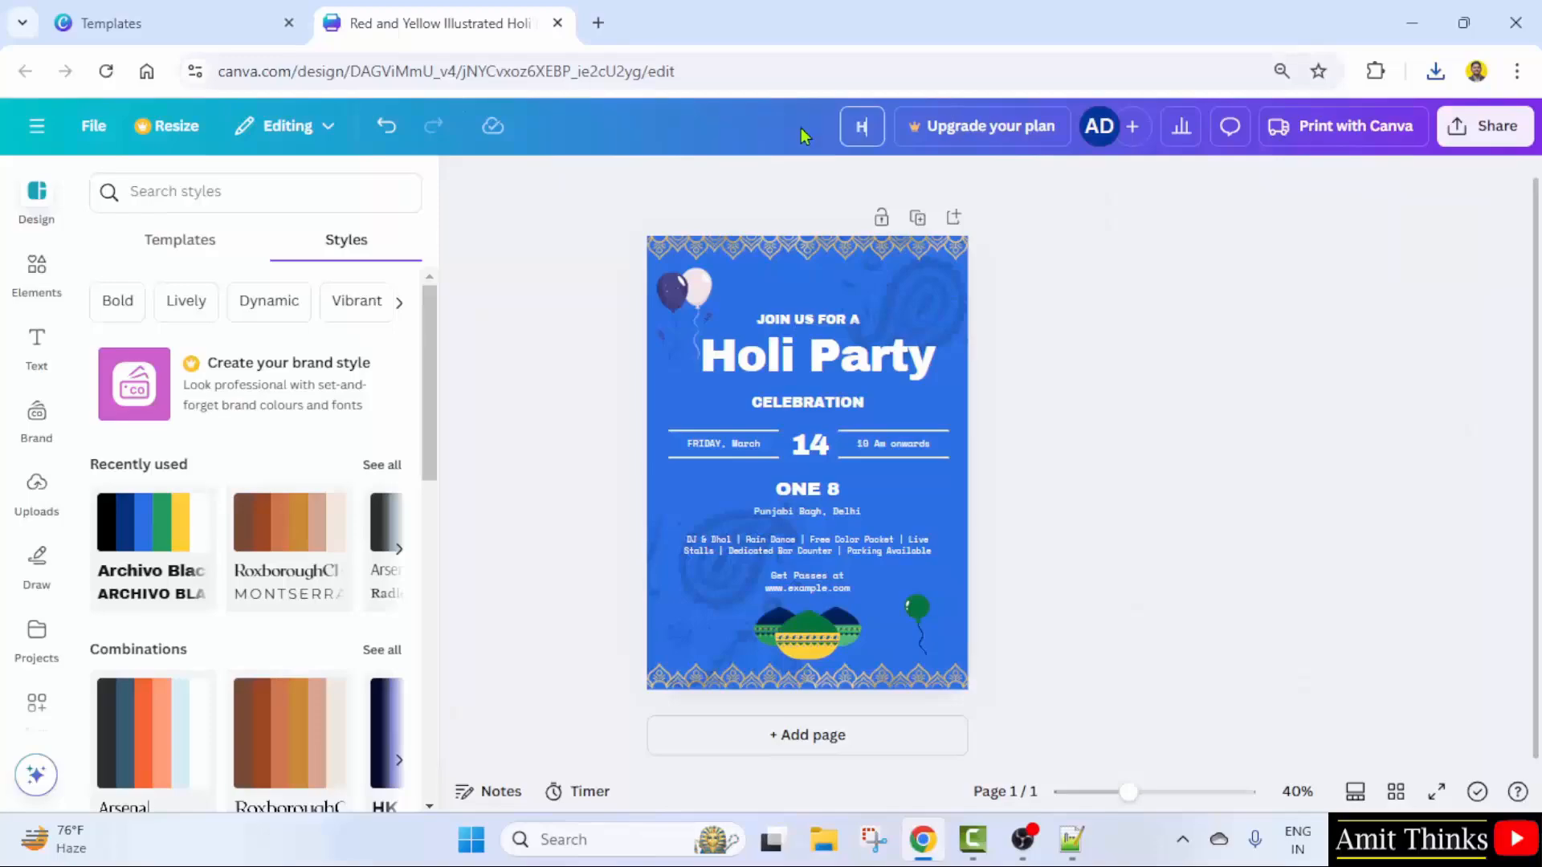
text(oli Festival)
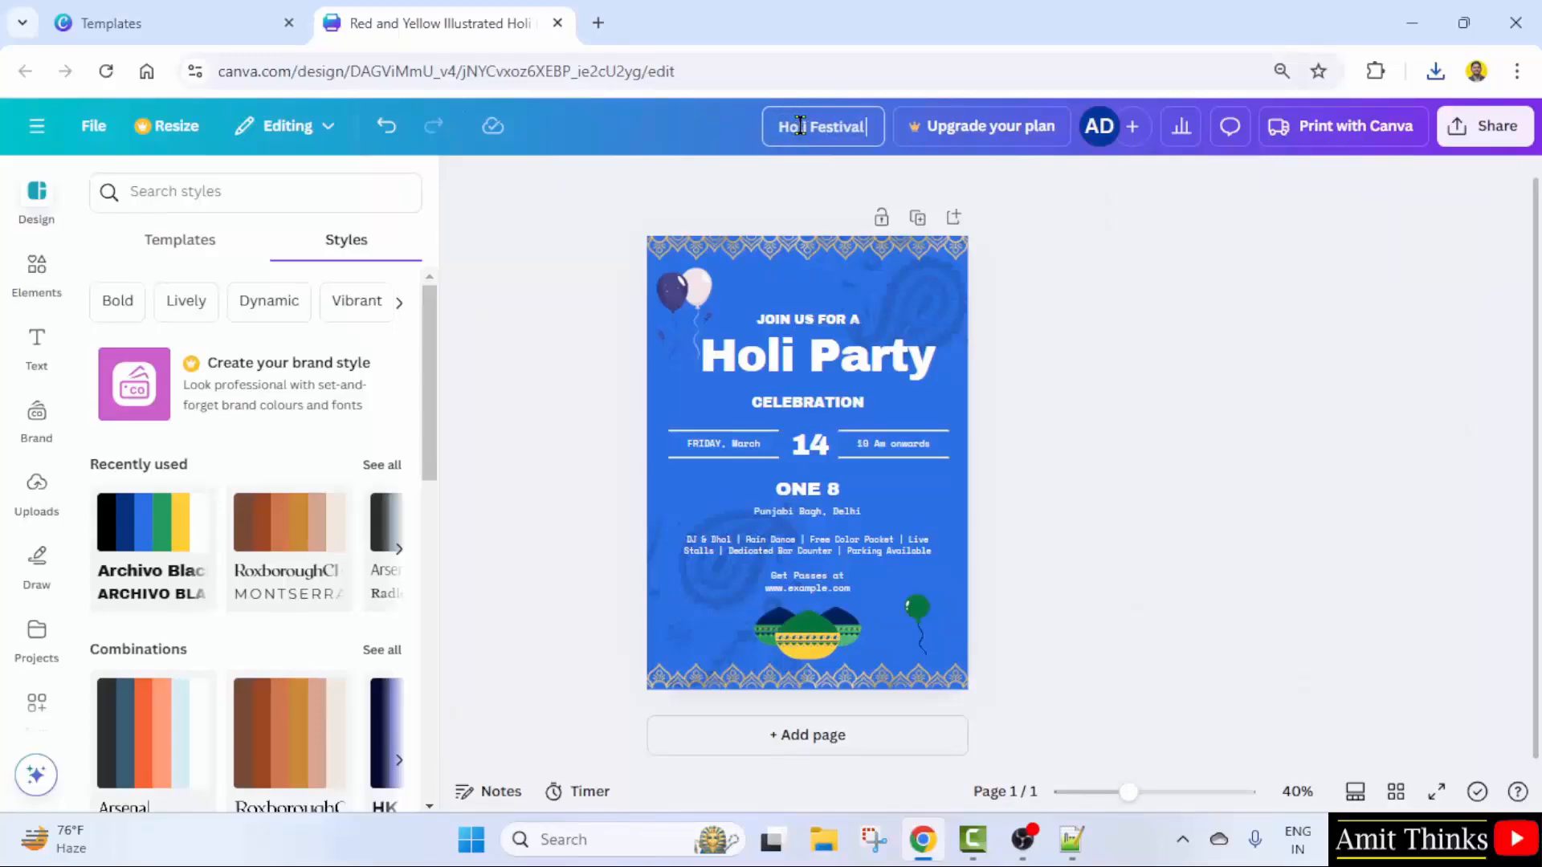
text( - Fl)
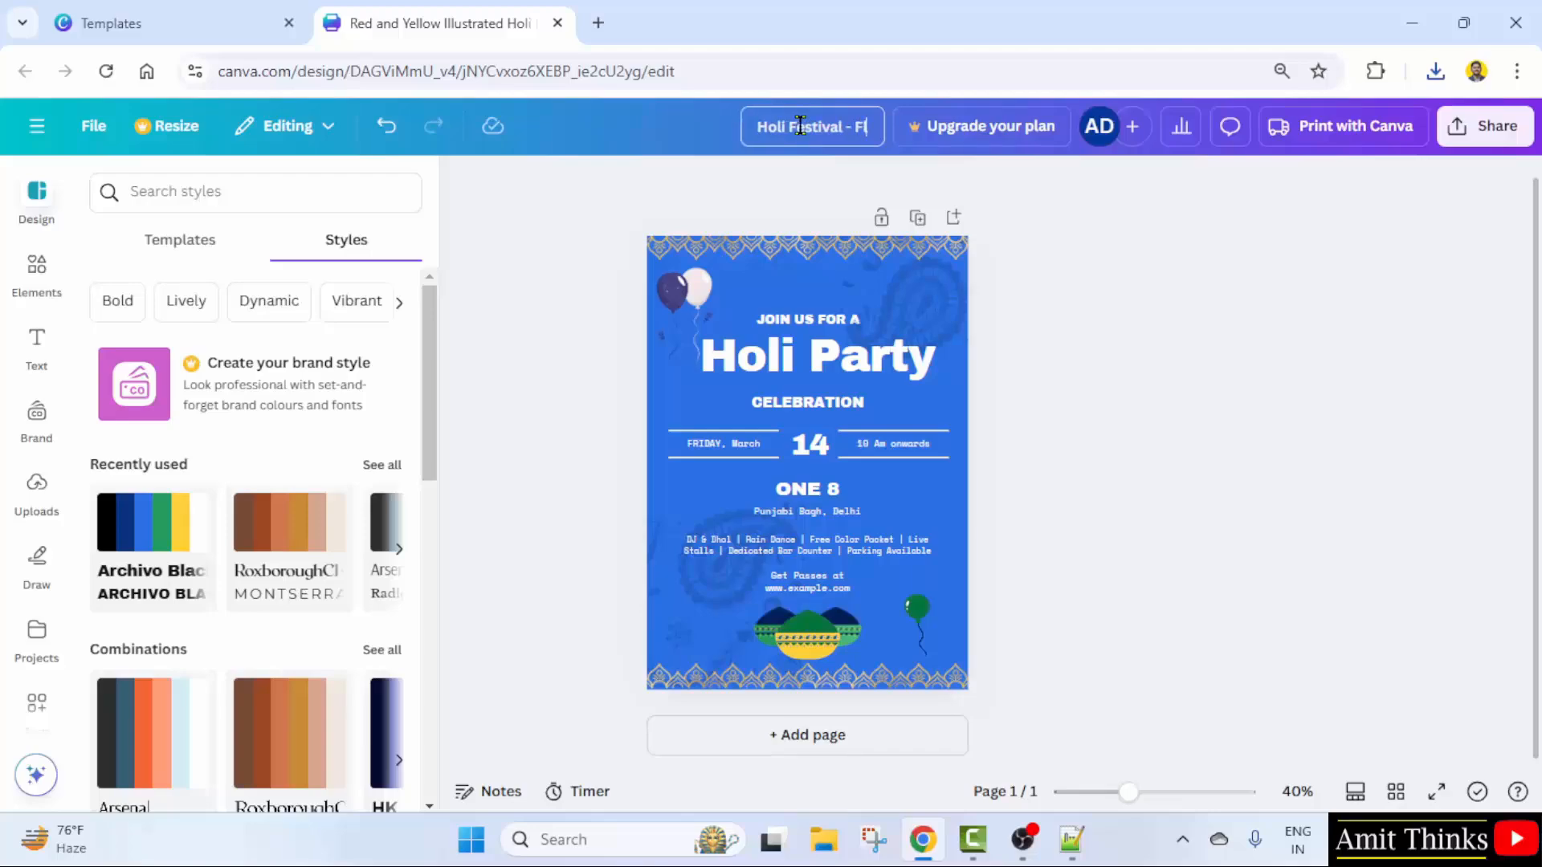
text(yer)
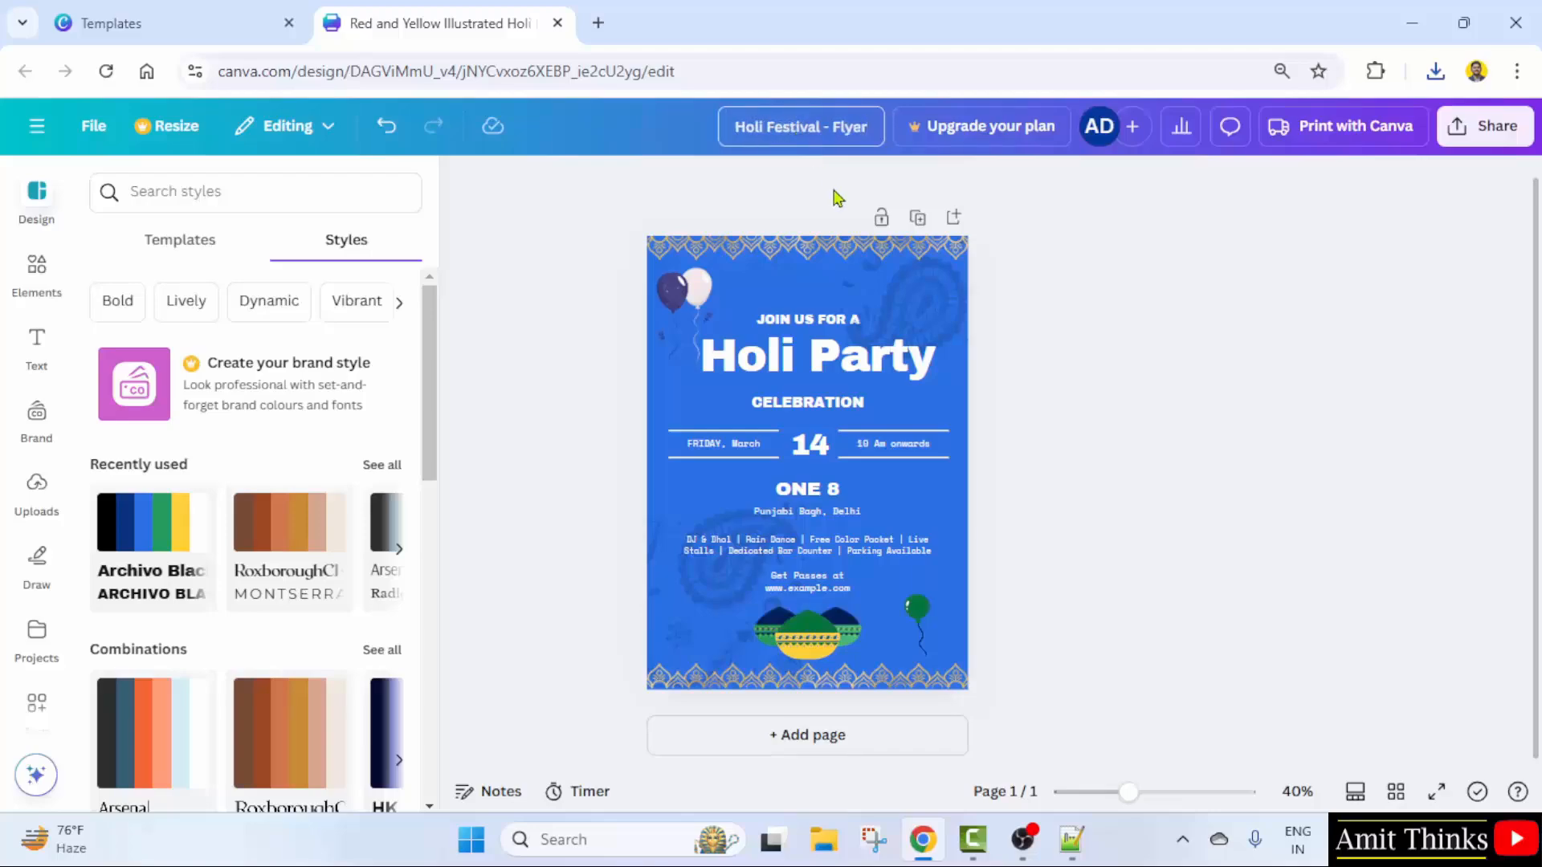
click(1137, 272)
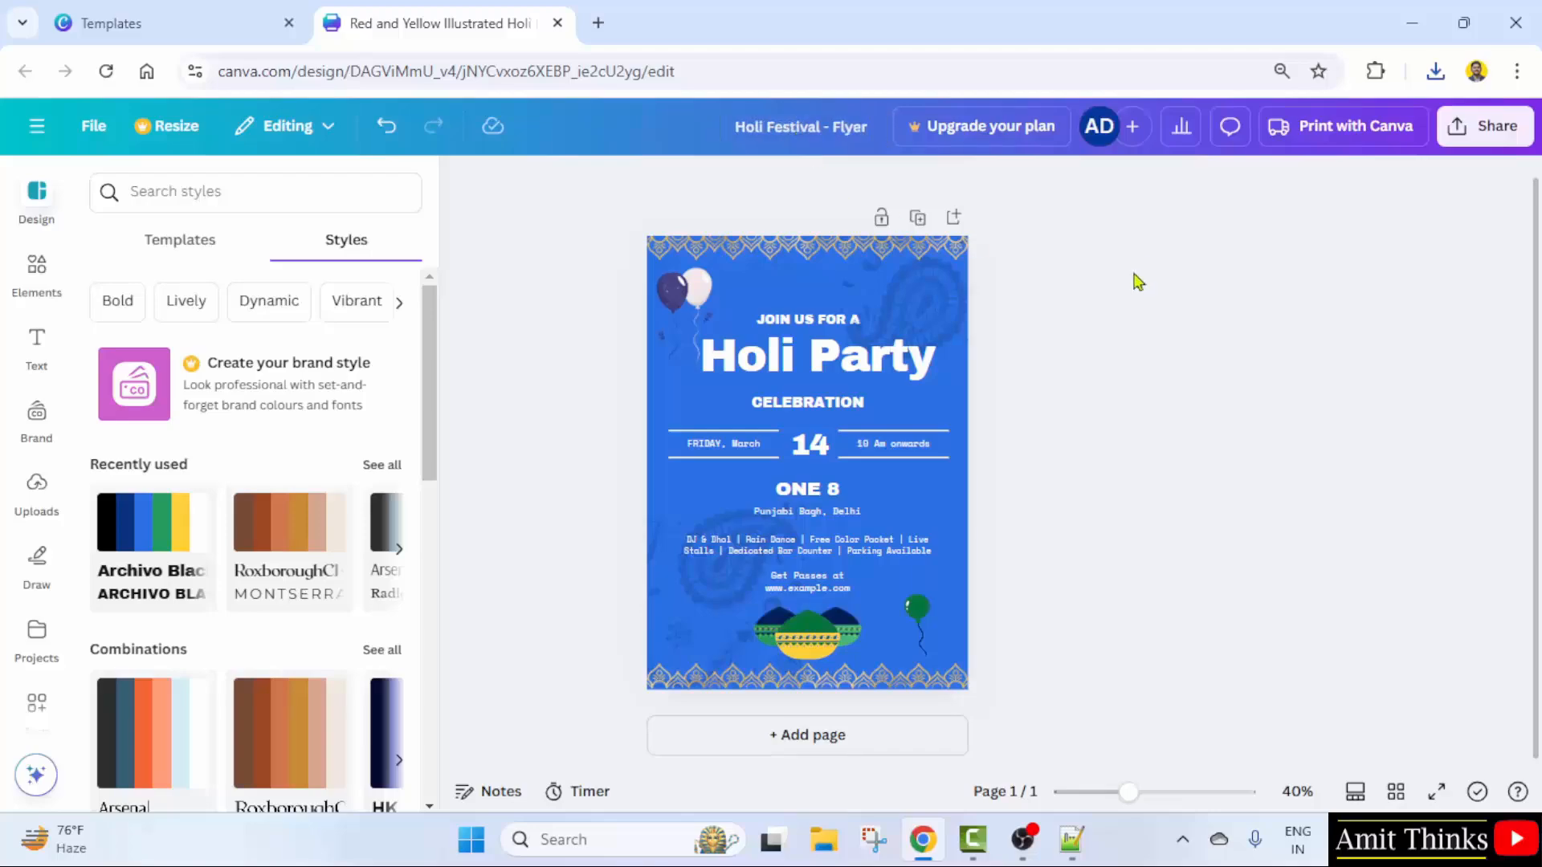
- Move the 'Holi Festival - Flyer' design into the Amit Examples folder, then show Projects
click(38, 127)
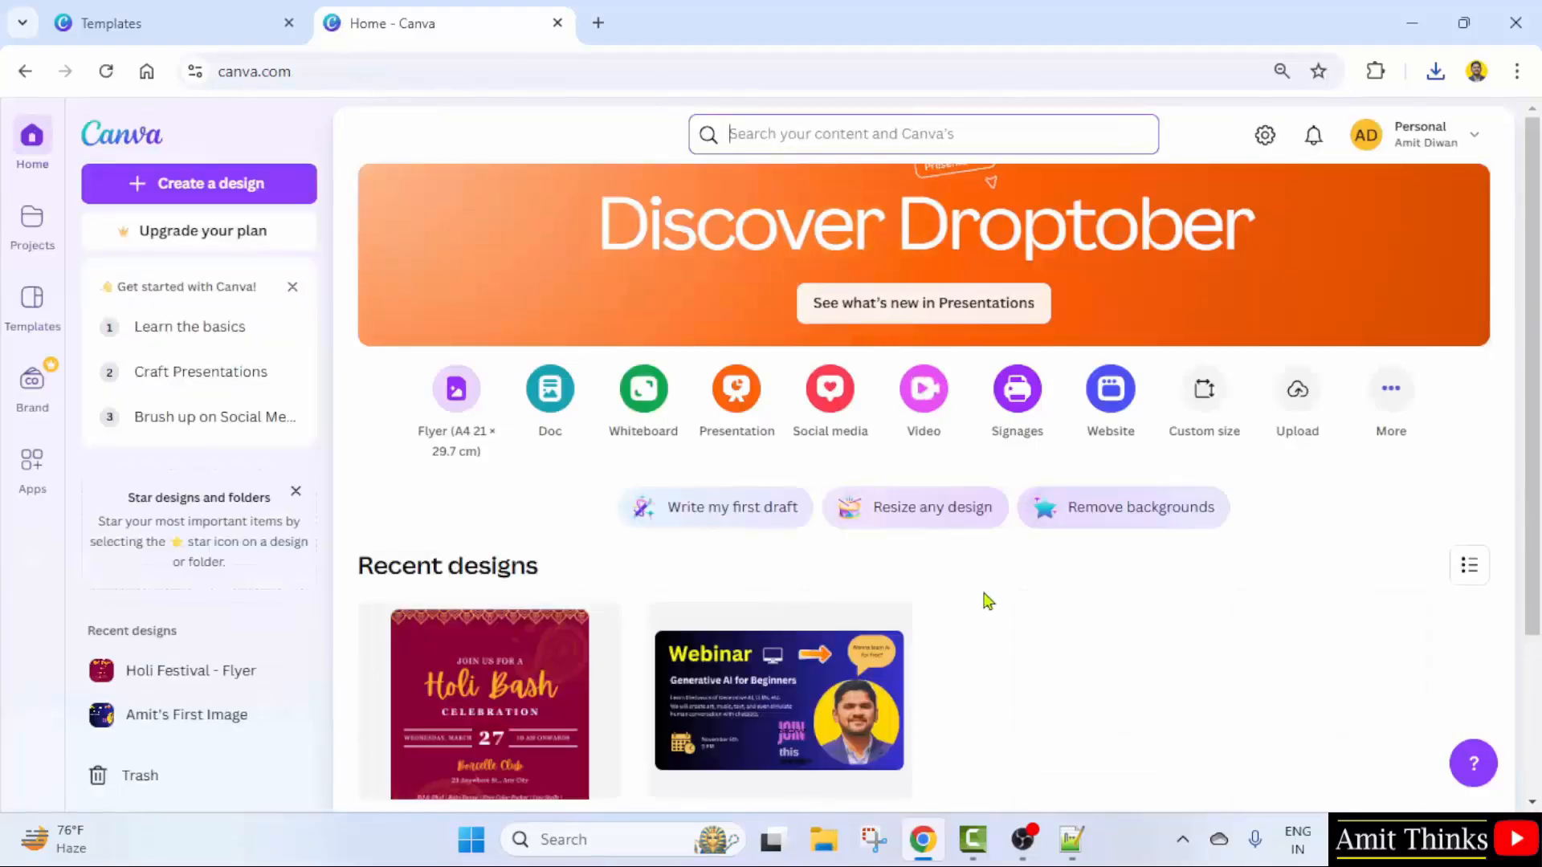
scroll(985, 602, down, 3)
click(377, 405)
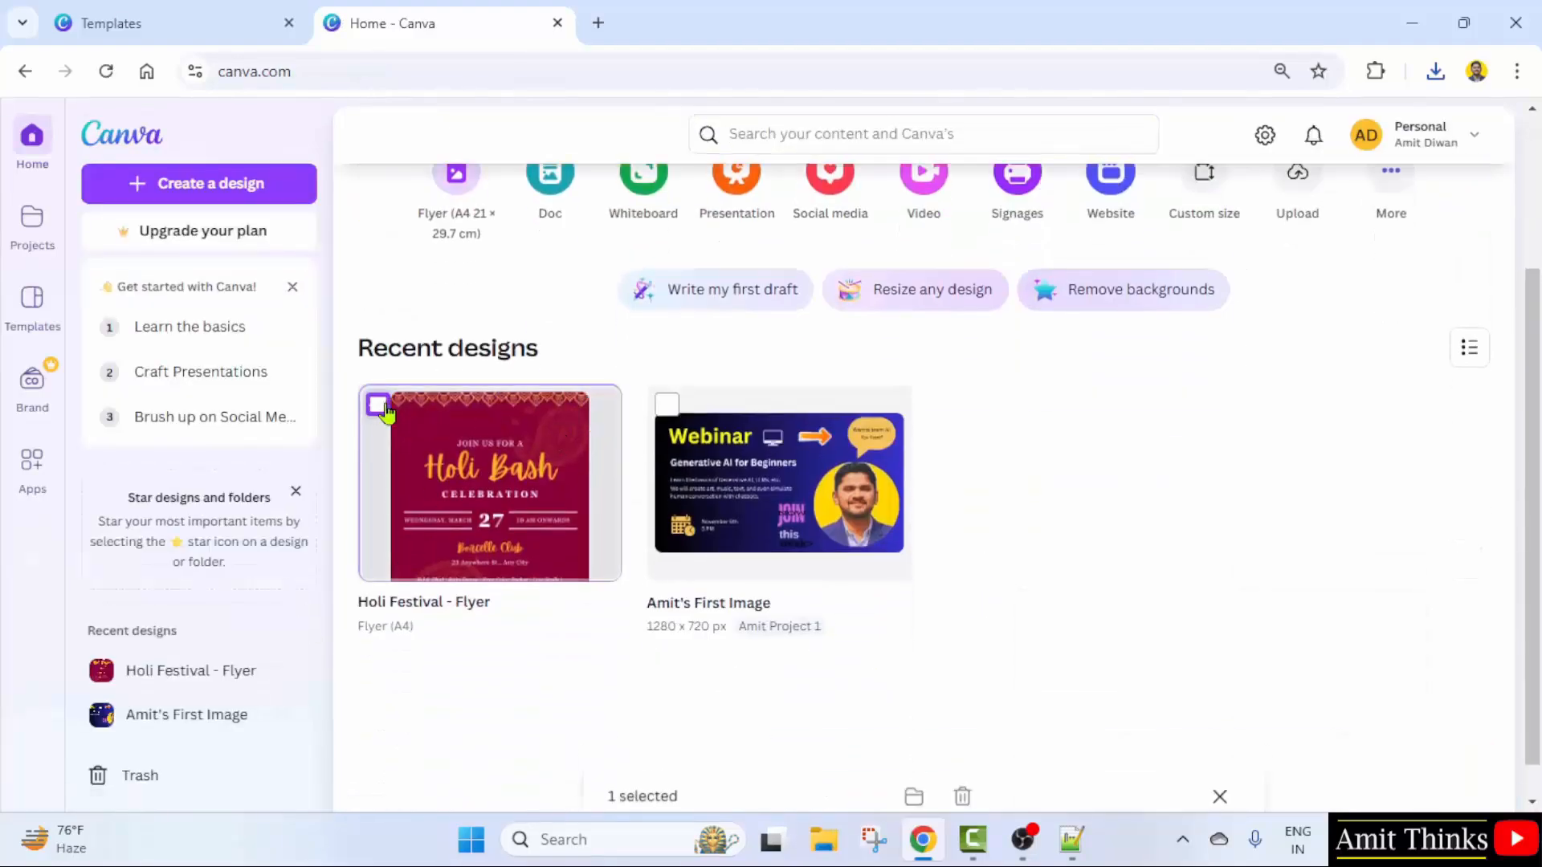
click(914, 732)
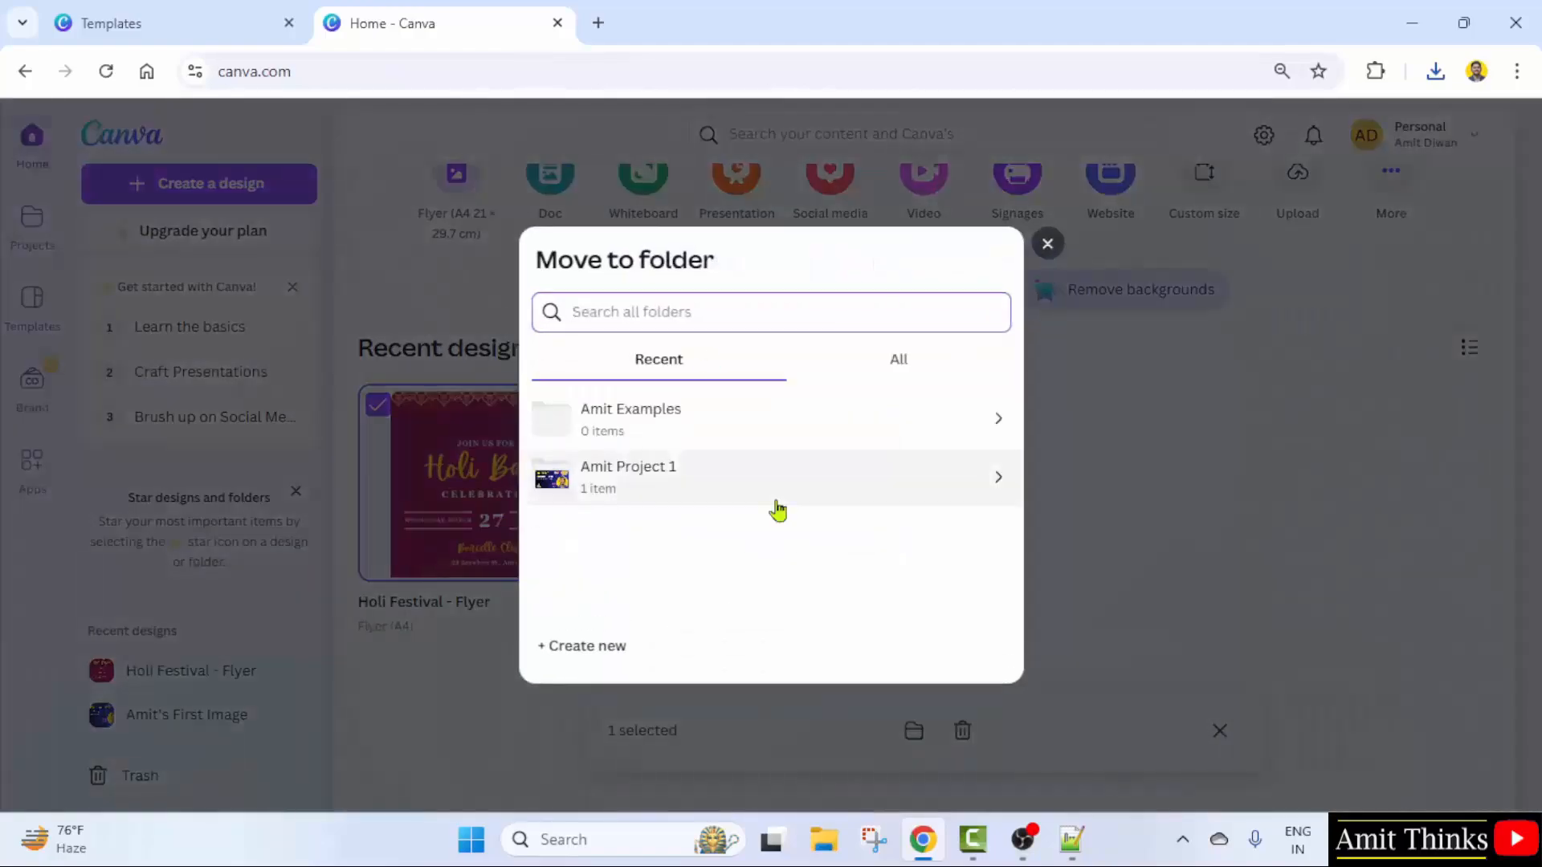
click(763, 436)
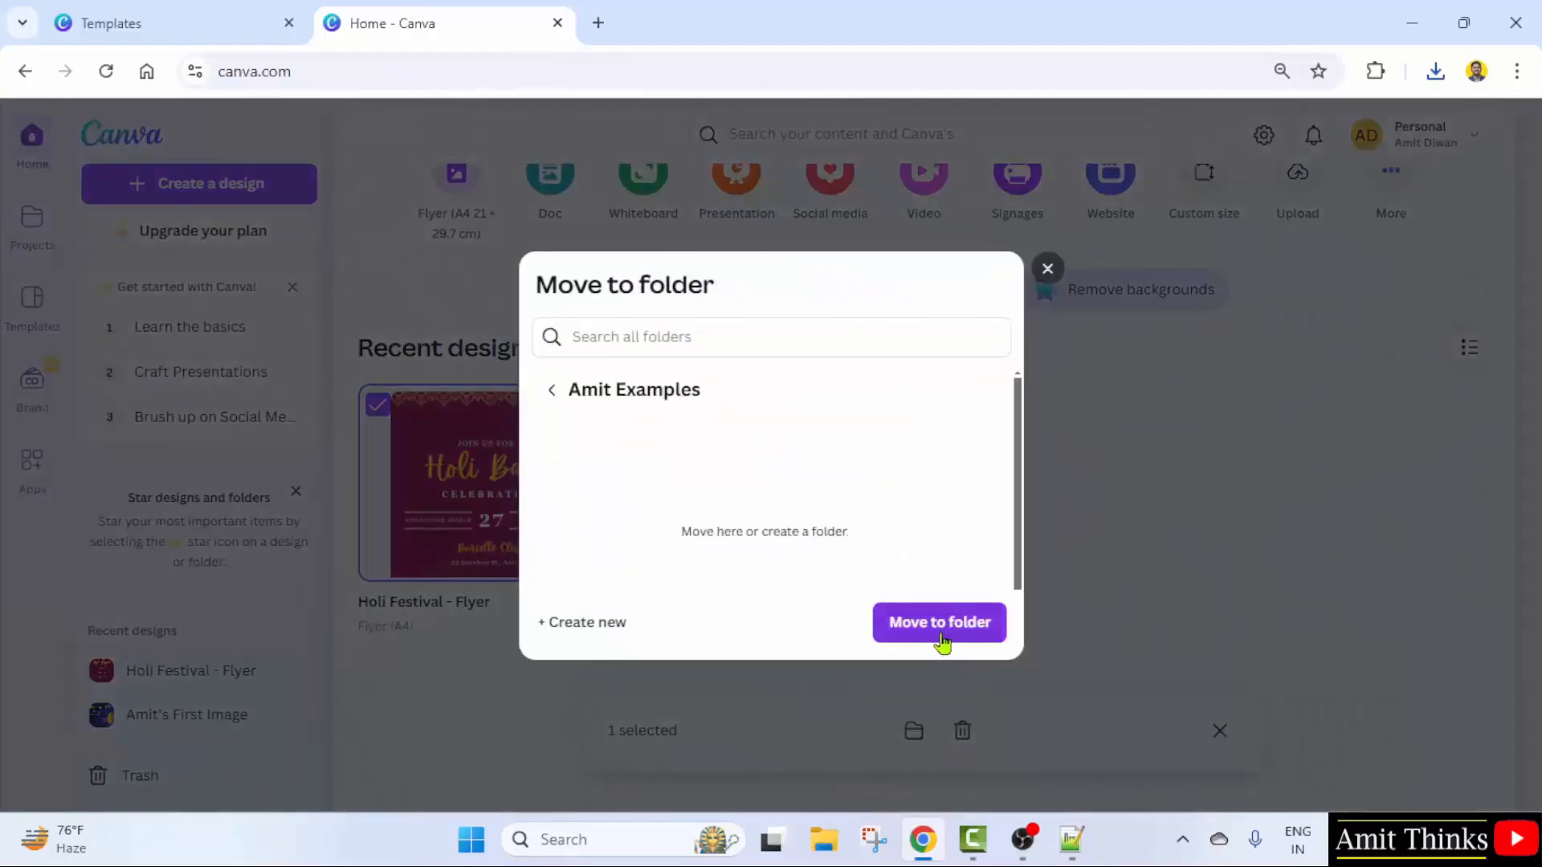
click(939, 623)
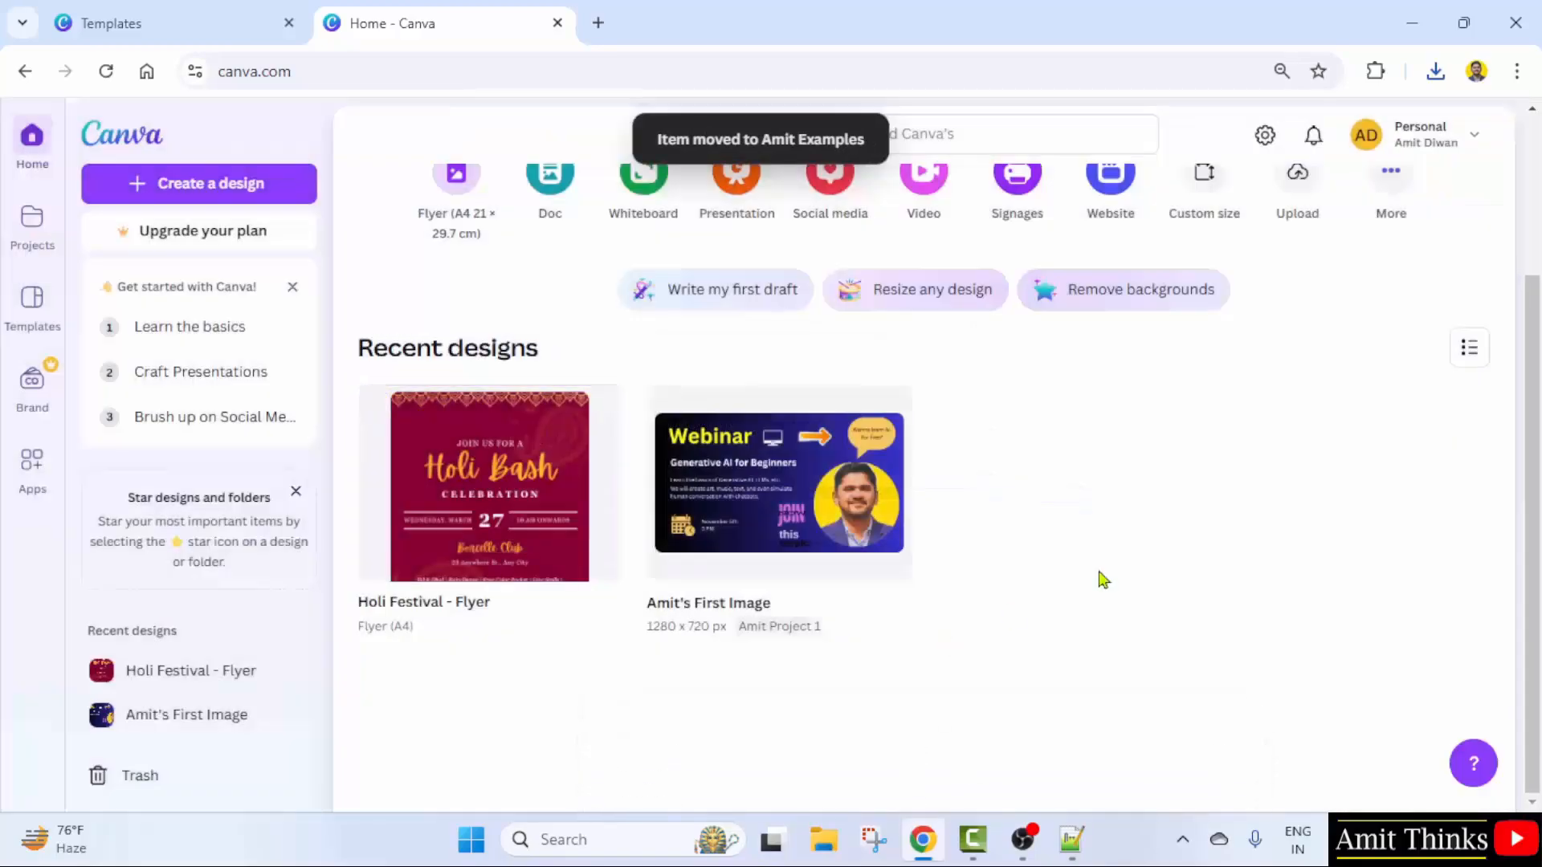
click(29, 238)
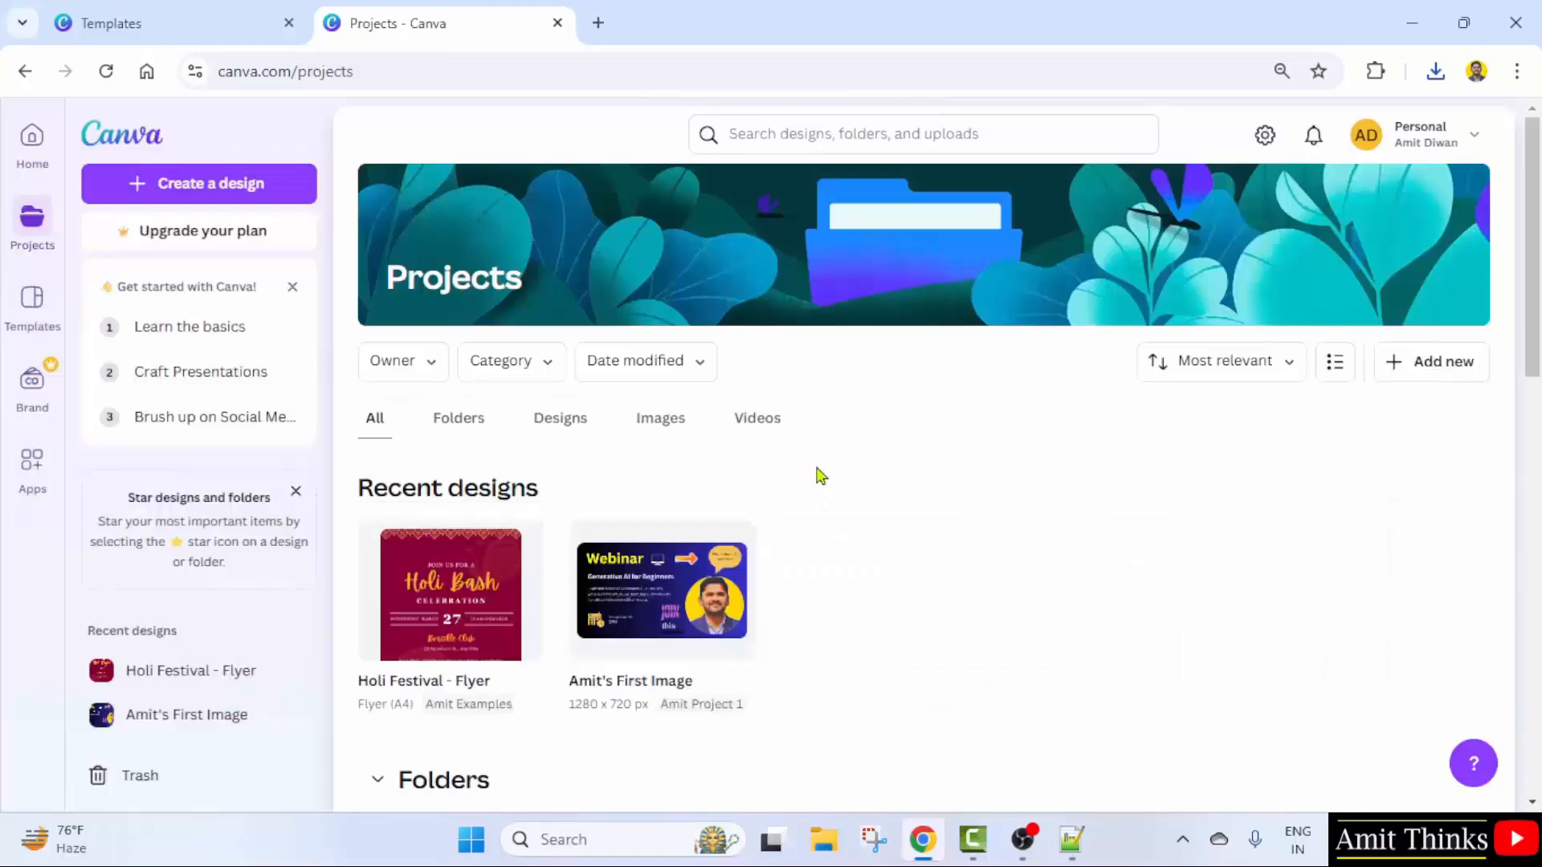
- Open the Amit Examples folder to confirm the Holi flyer, then return to Home
scroll(833, 509, down, 5)
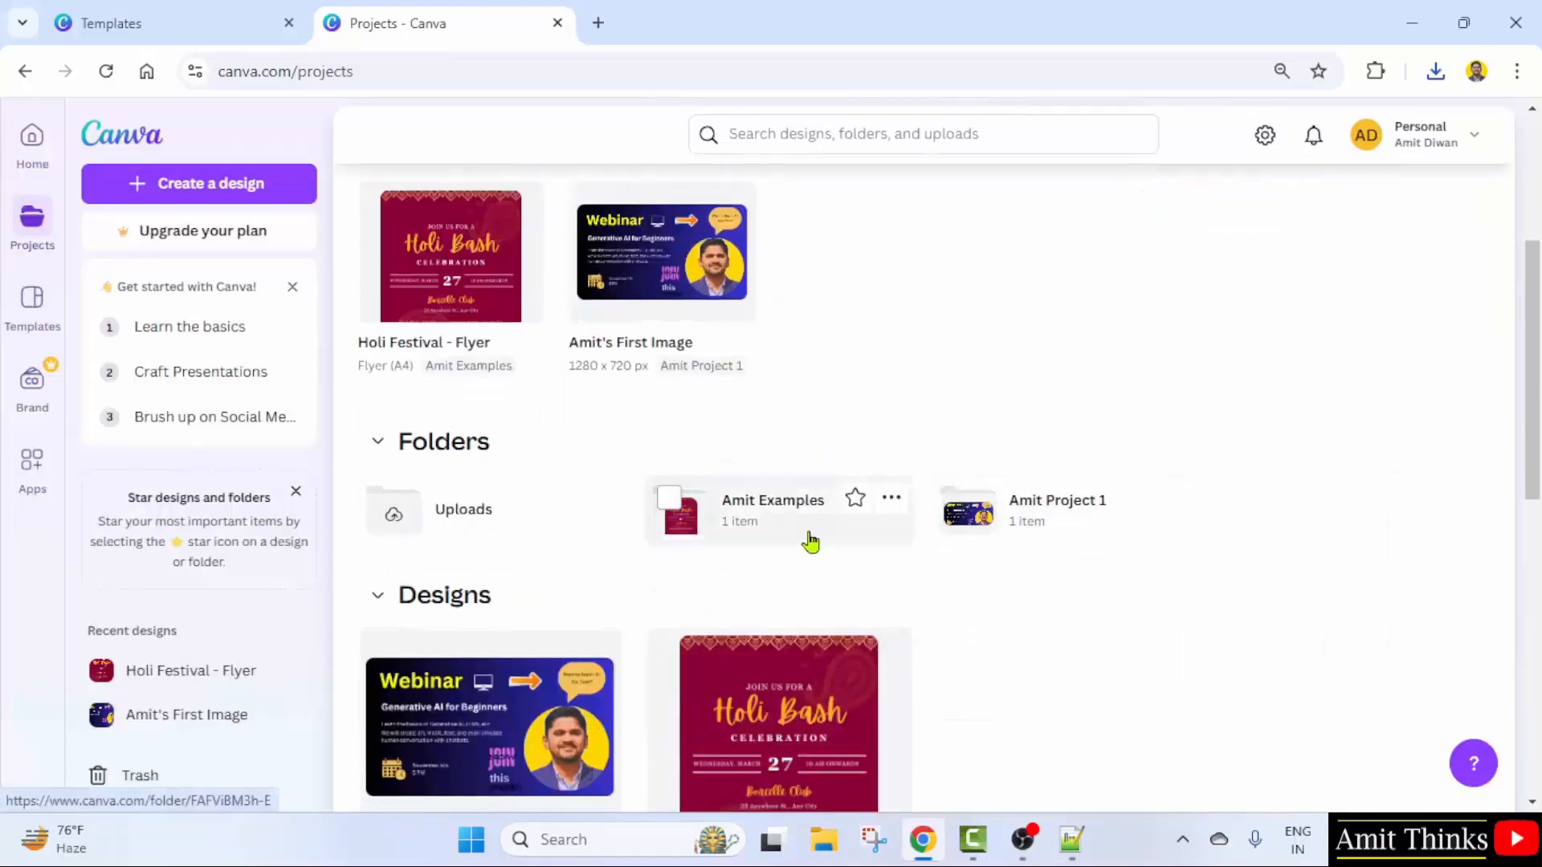
click(807, 539)
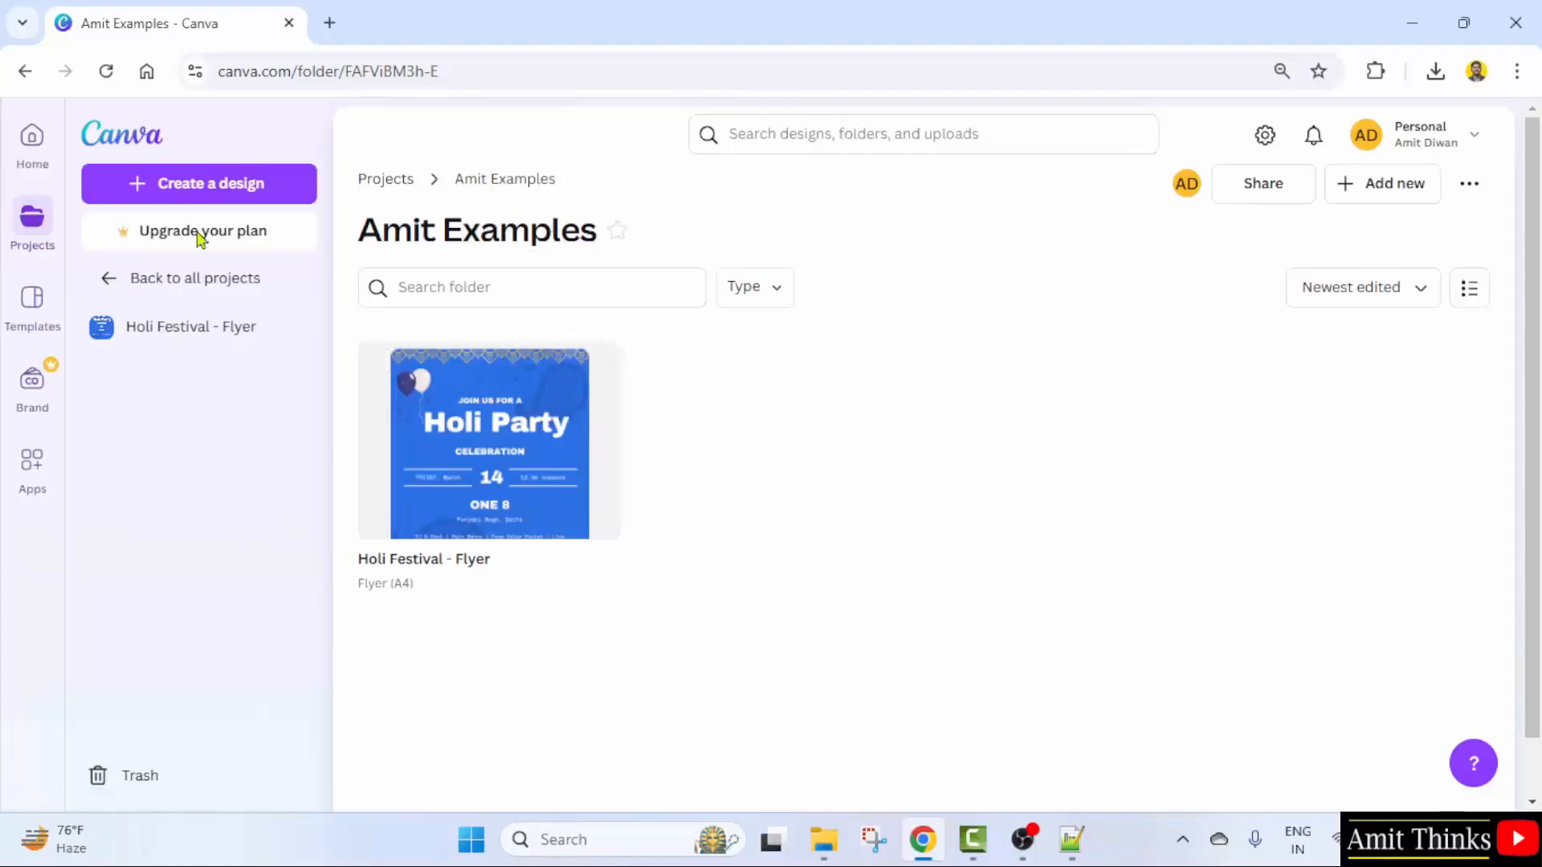
click(32, 137)
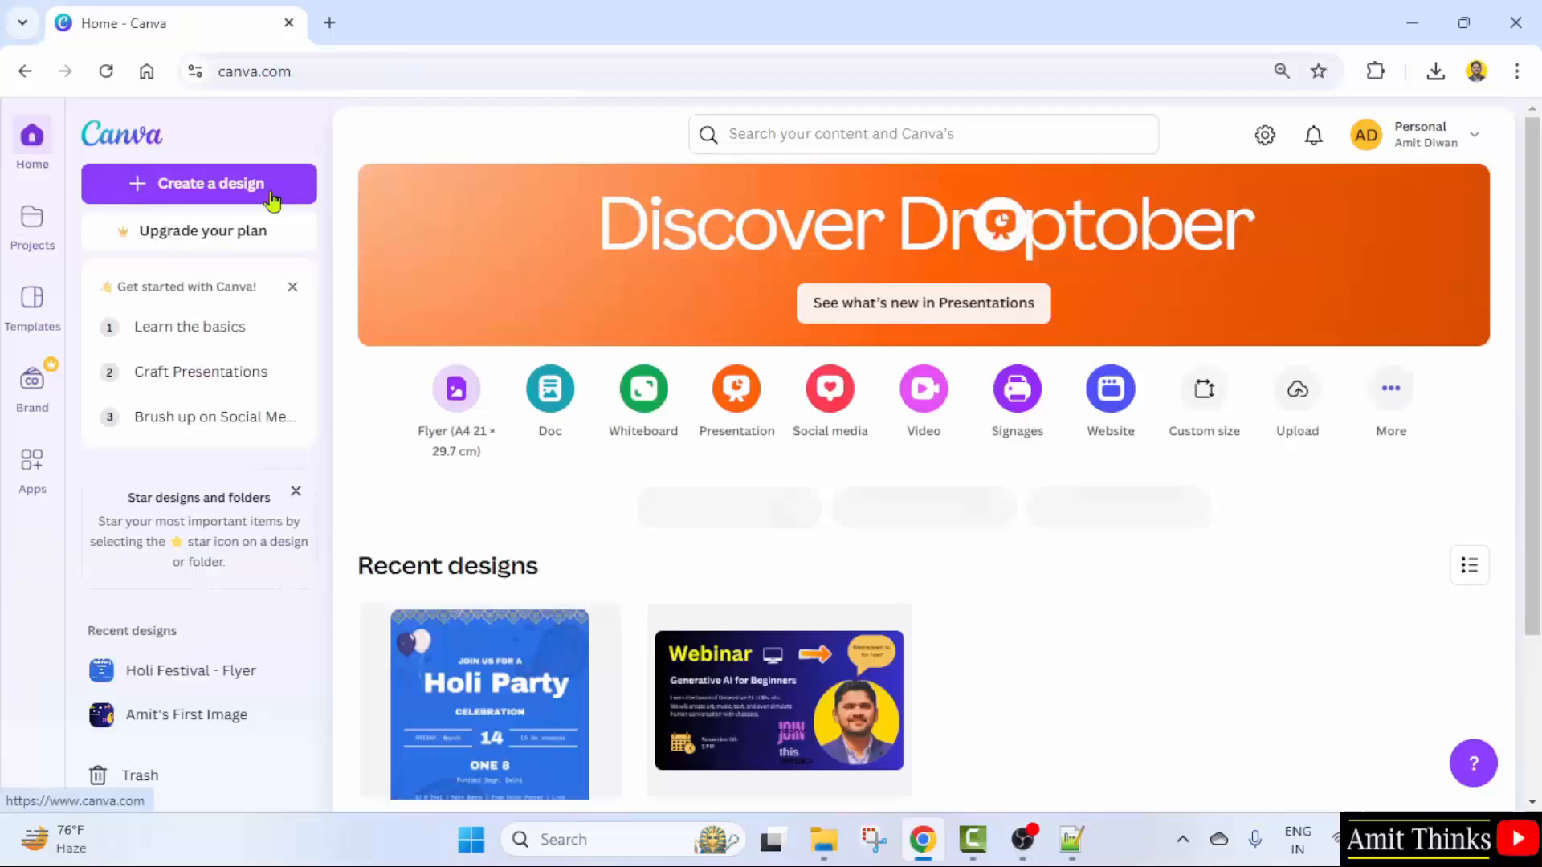
- Search templates for 'poster' and preview the Orange Modern Food Catering Poster
click(907, 141)
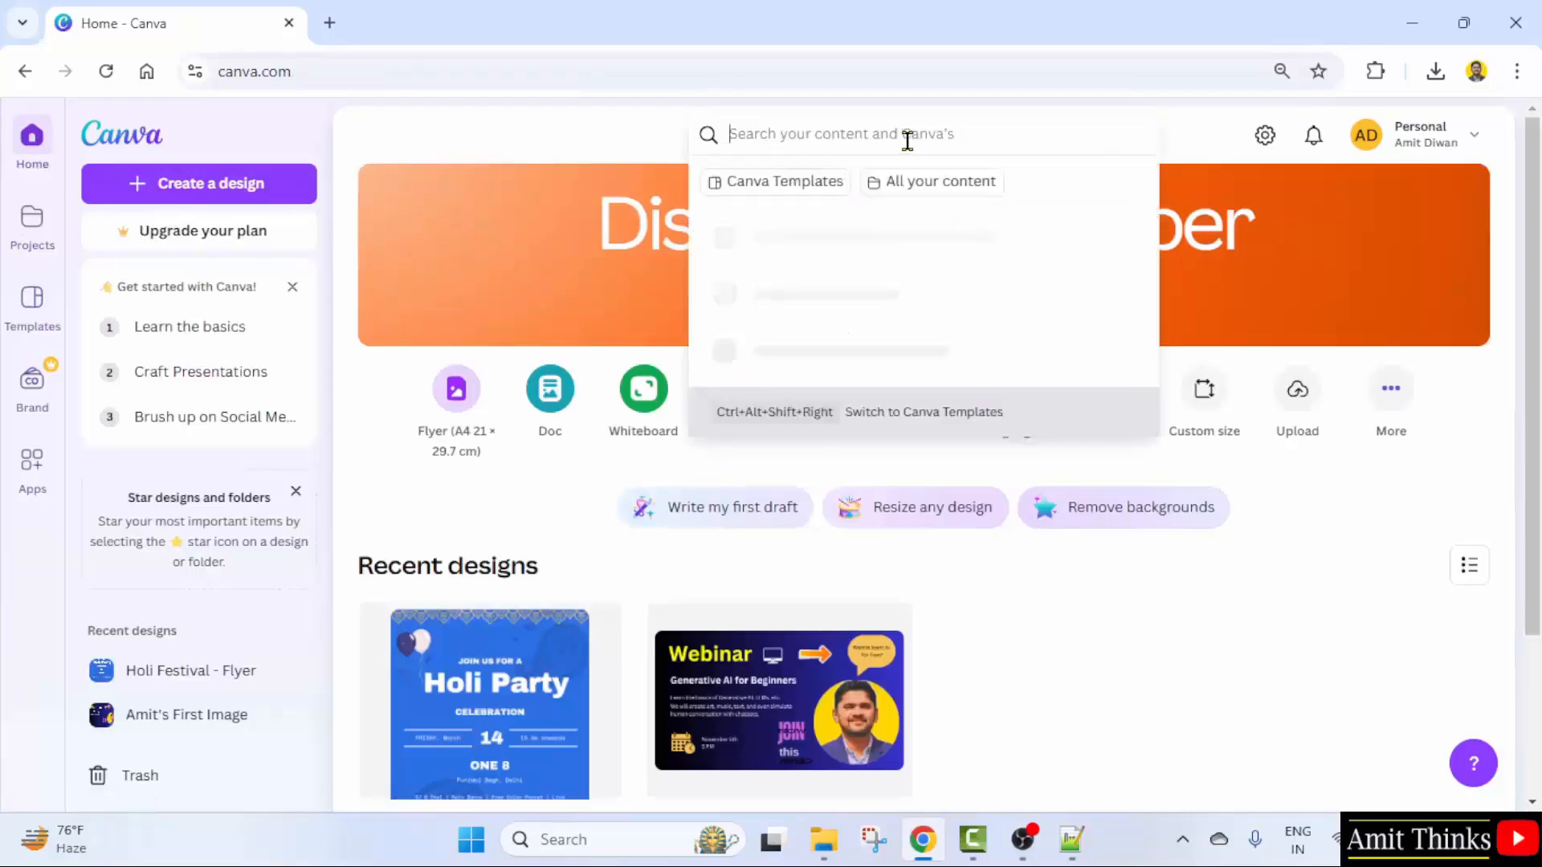
text(poster)
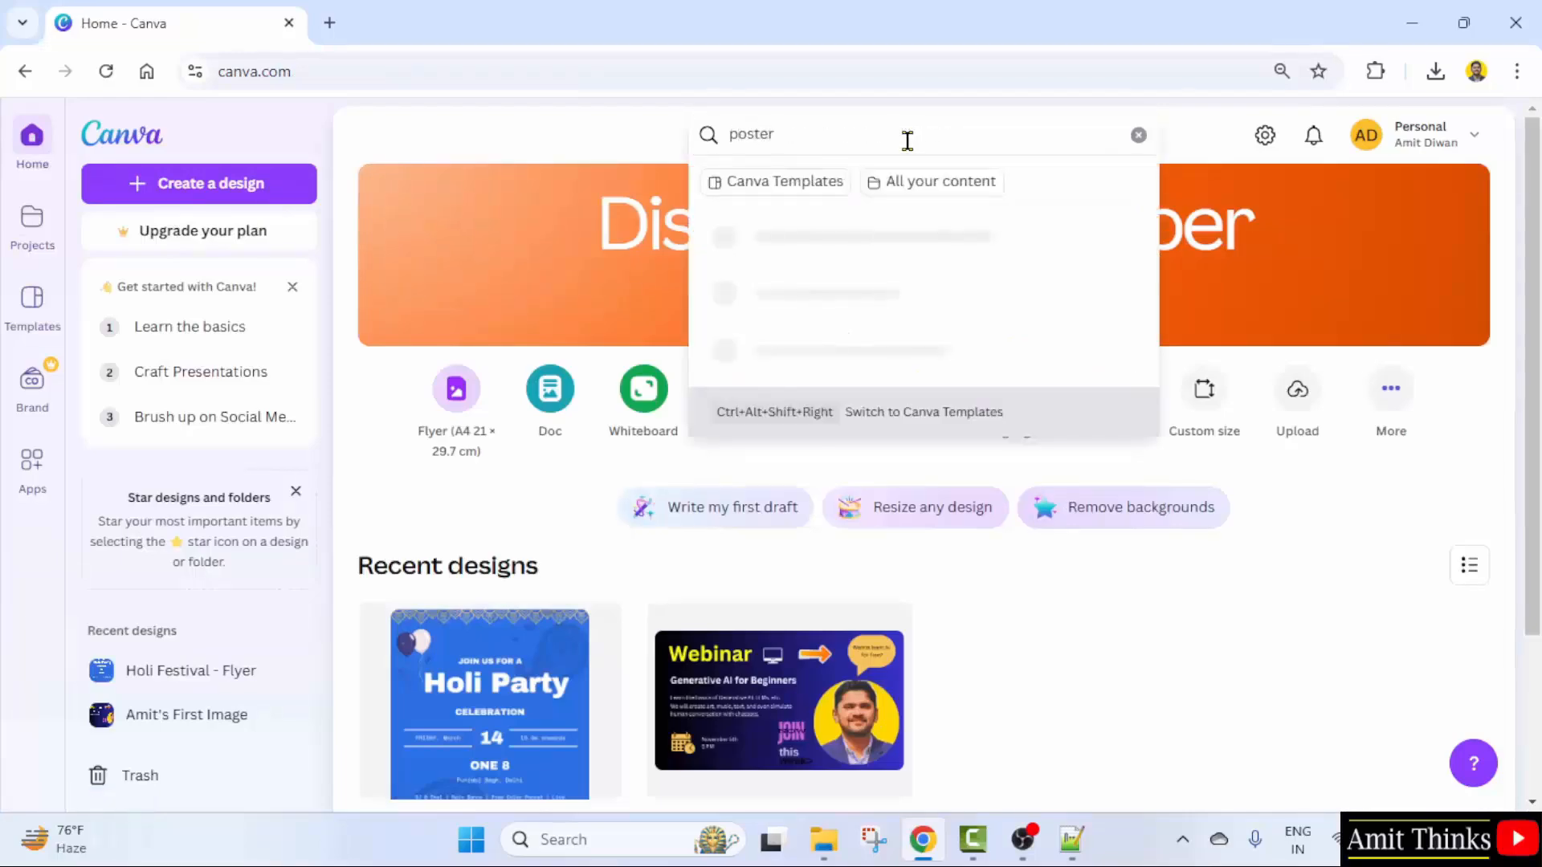
click(912, 237)
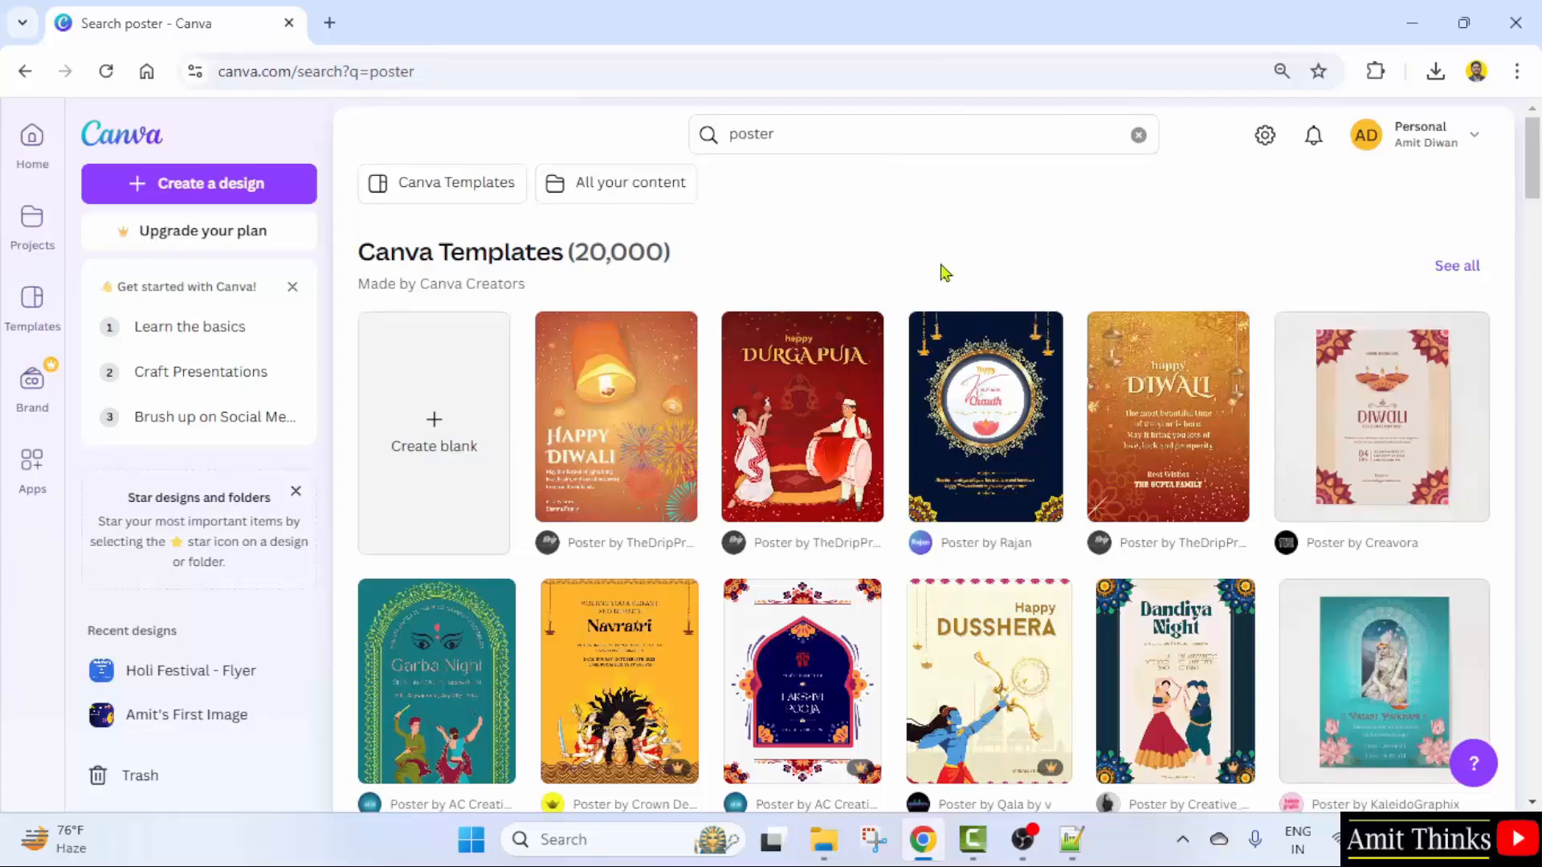
scroll(948, 262, down, 2)
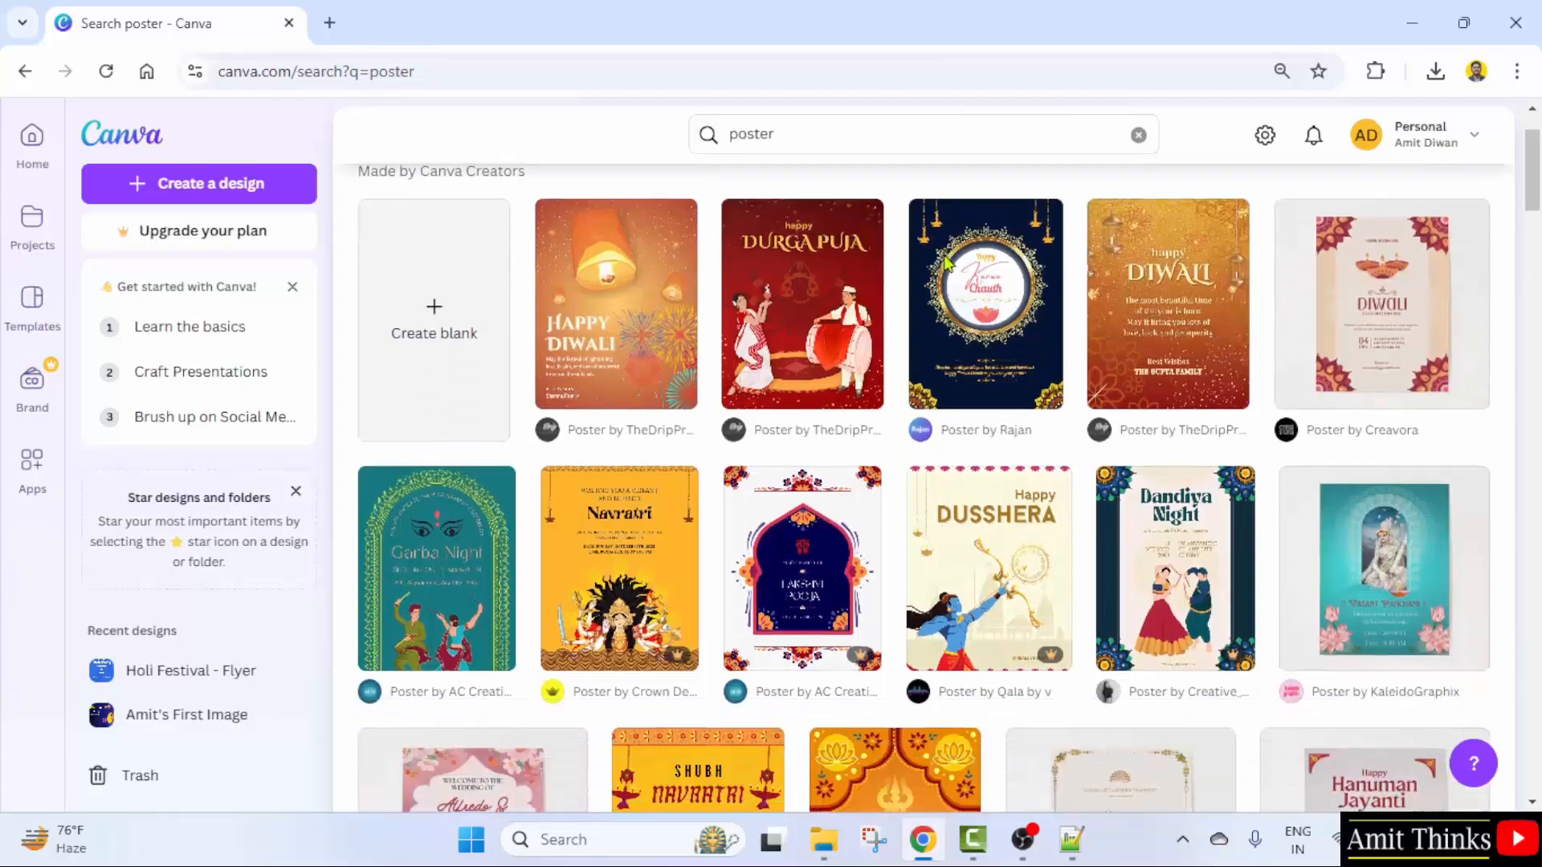
scroll(1202, 168, down, 3)
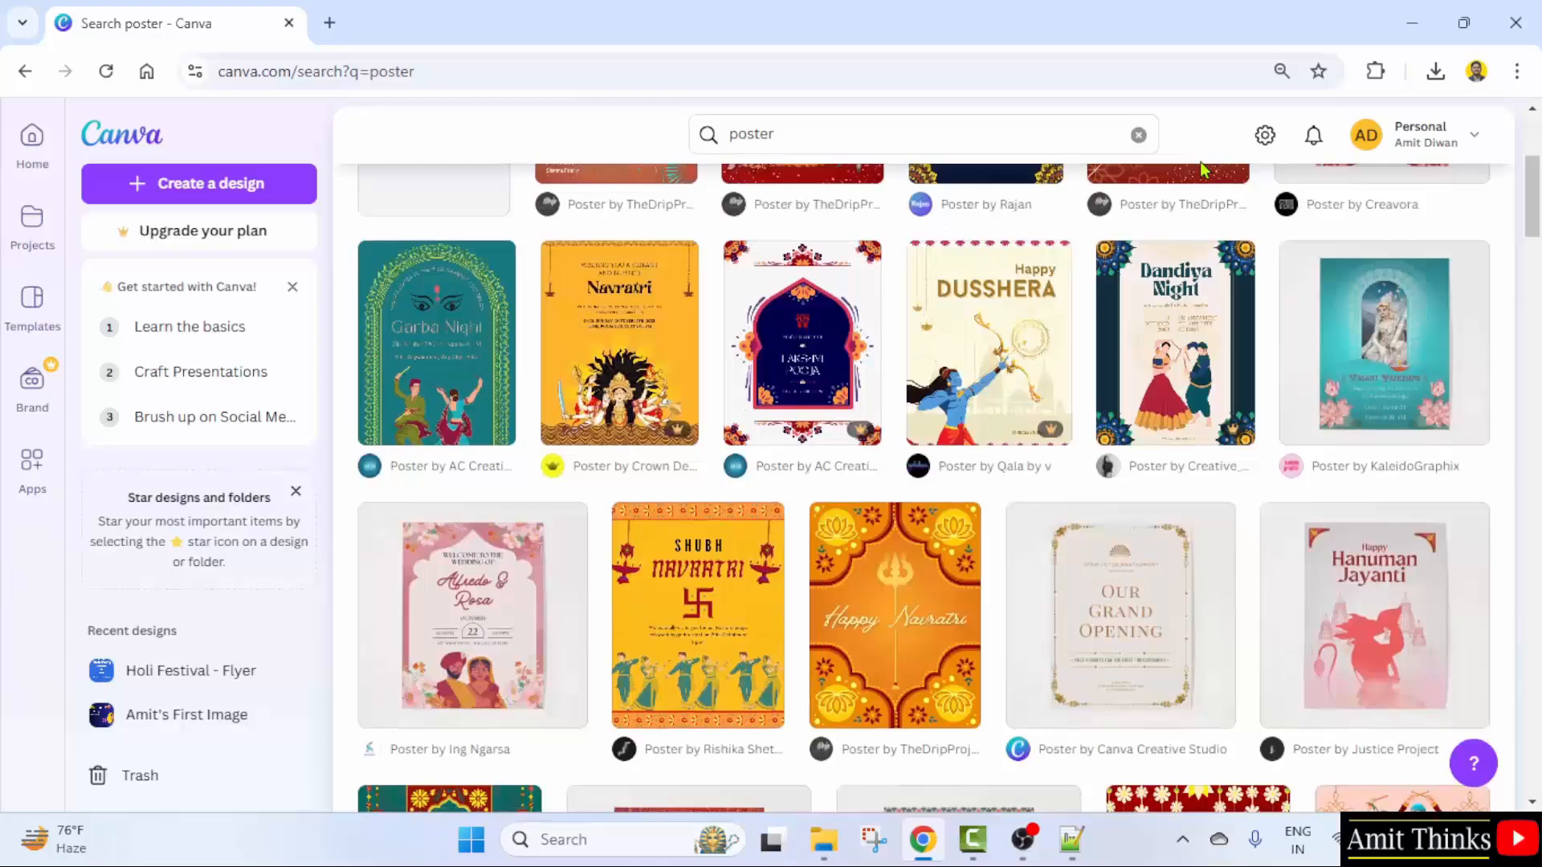
scroll(1365, 296, down, 5)
scroll(744, 530, down, 5)
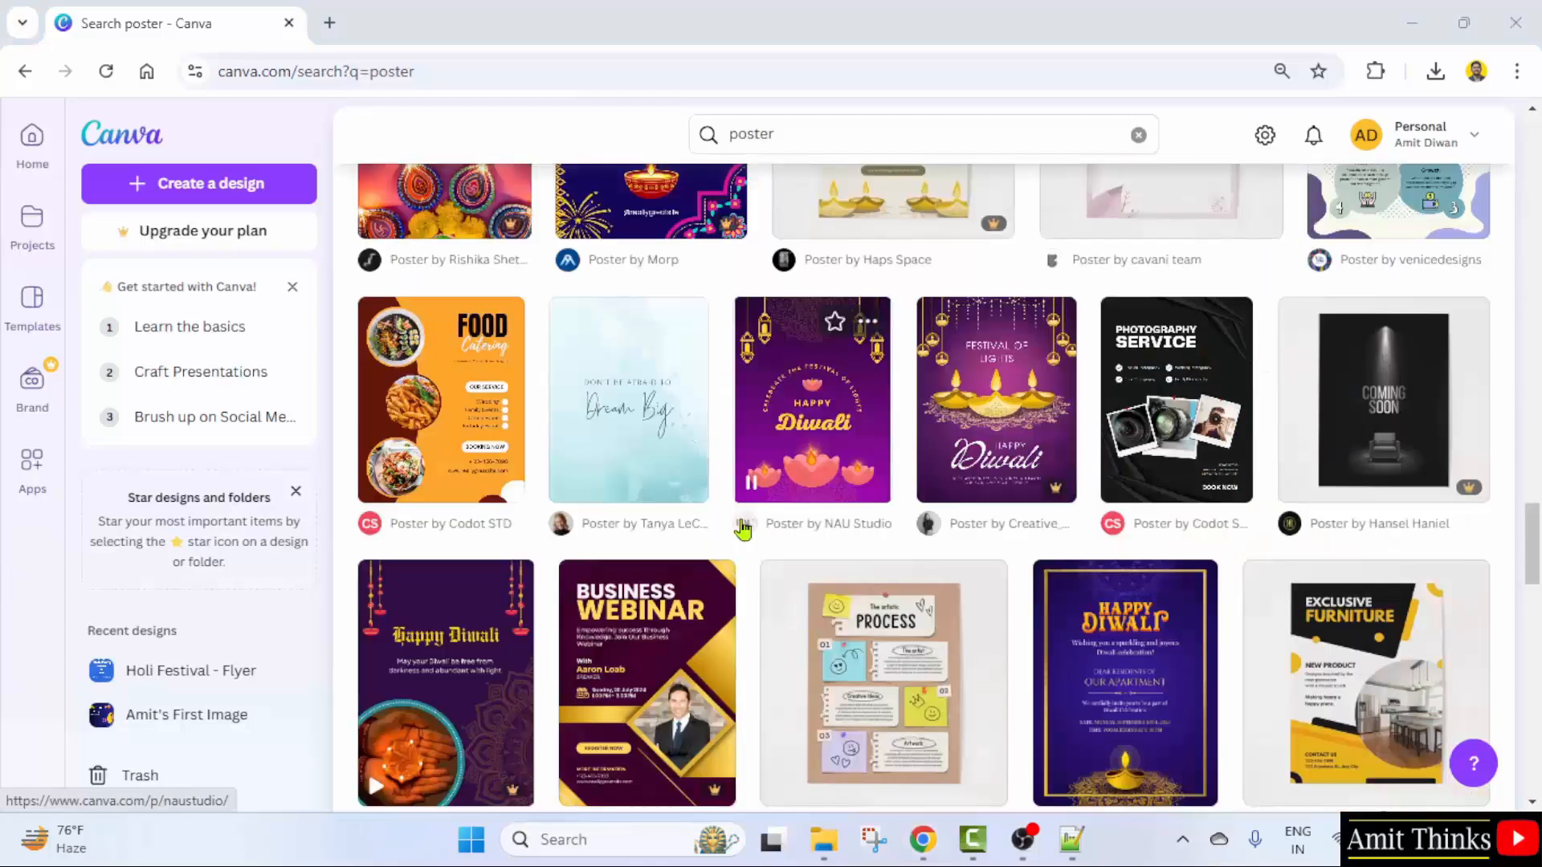
click(482, 438)
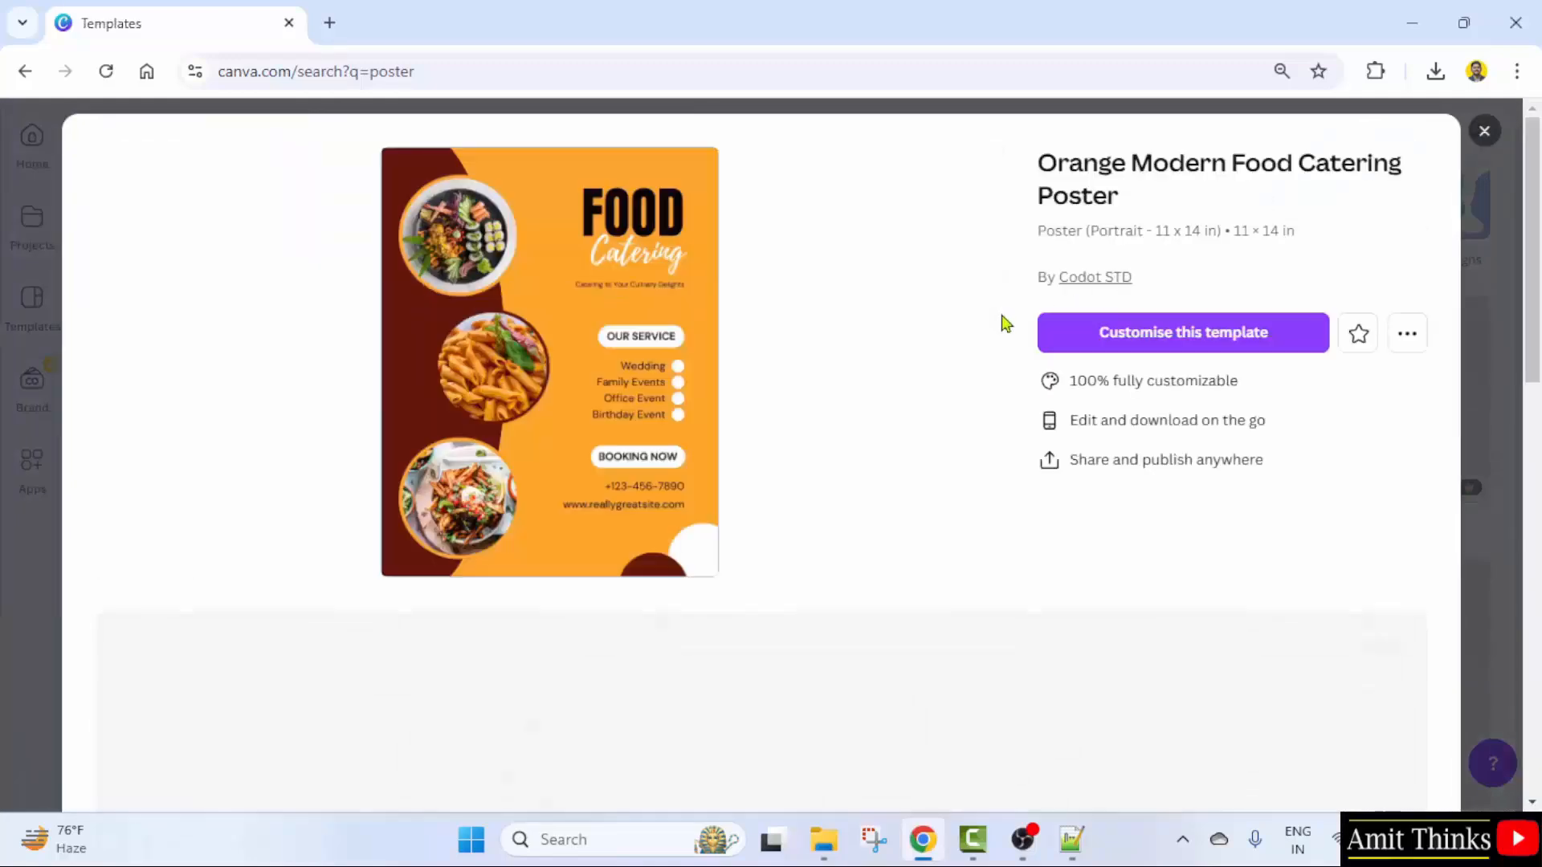
- Customise the food catering template and zoom the poster view to 45%
scroll(883, 477, down, 10)
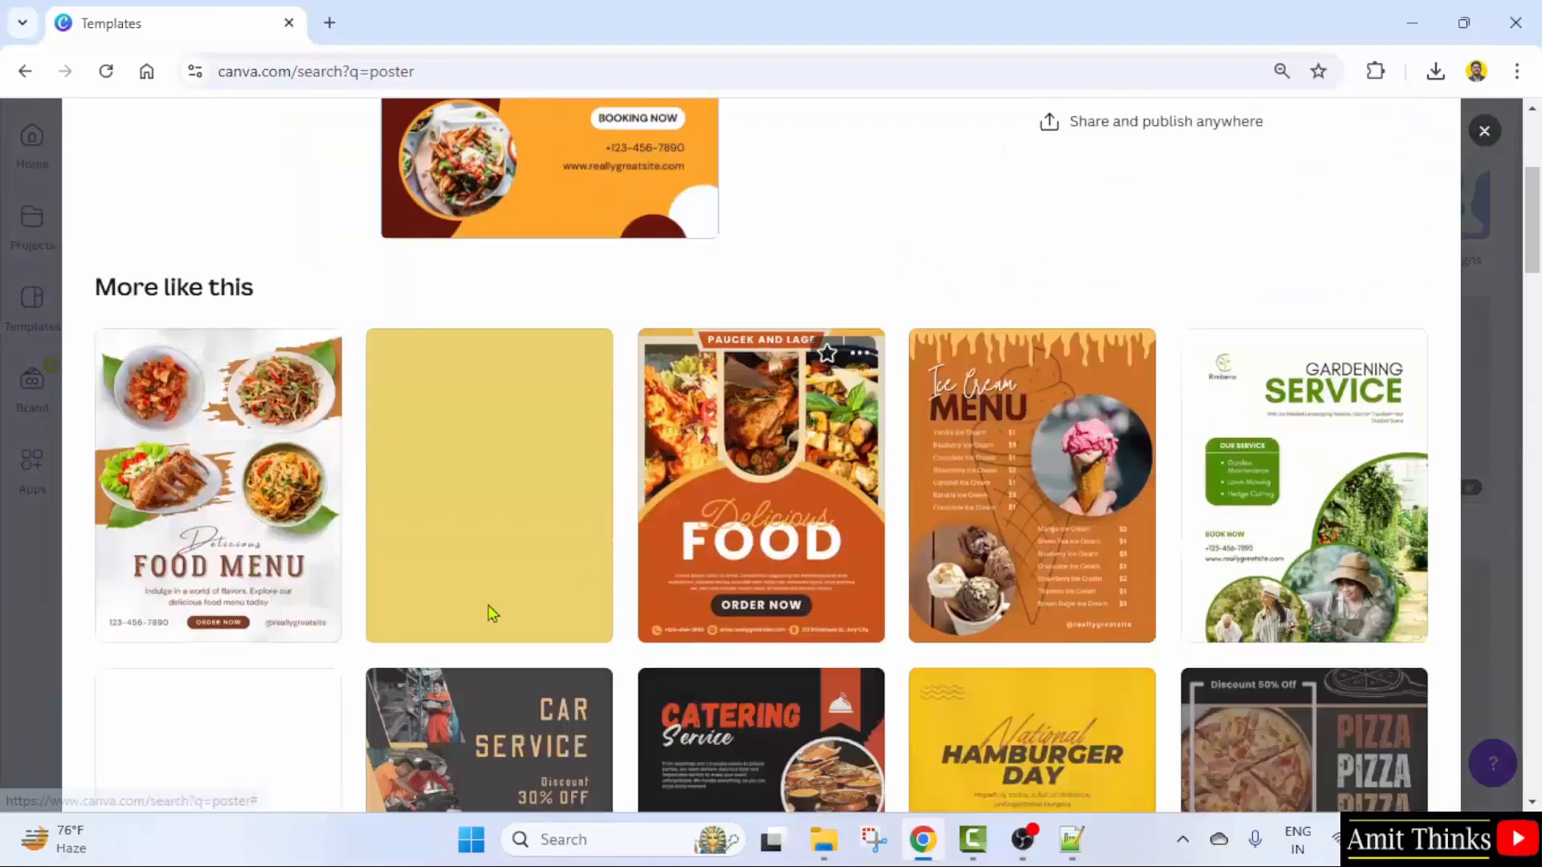
scroll(589, 573, up, 10)
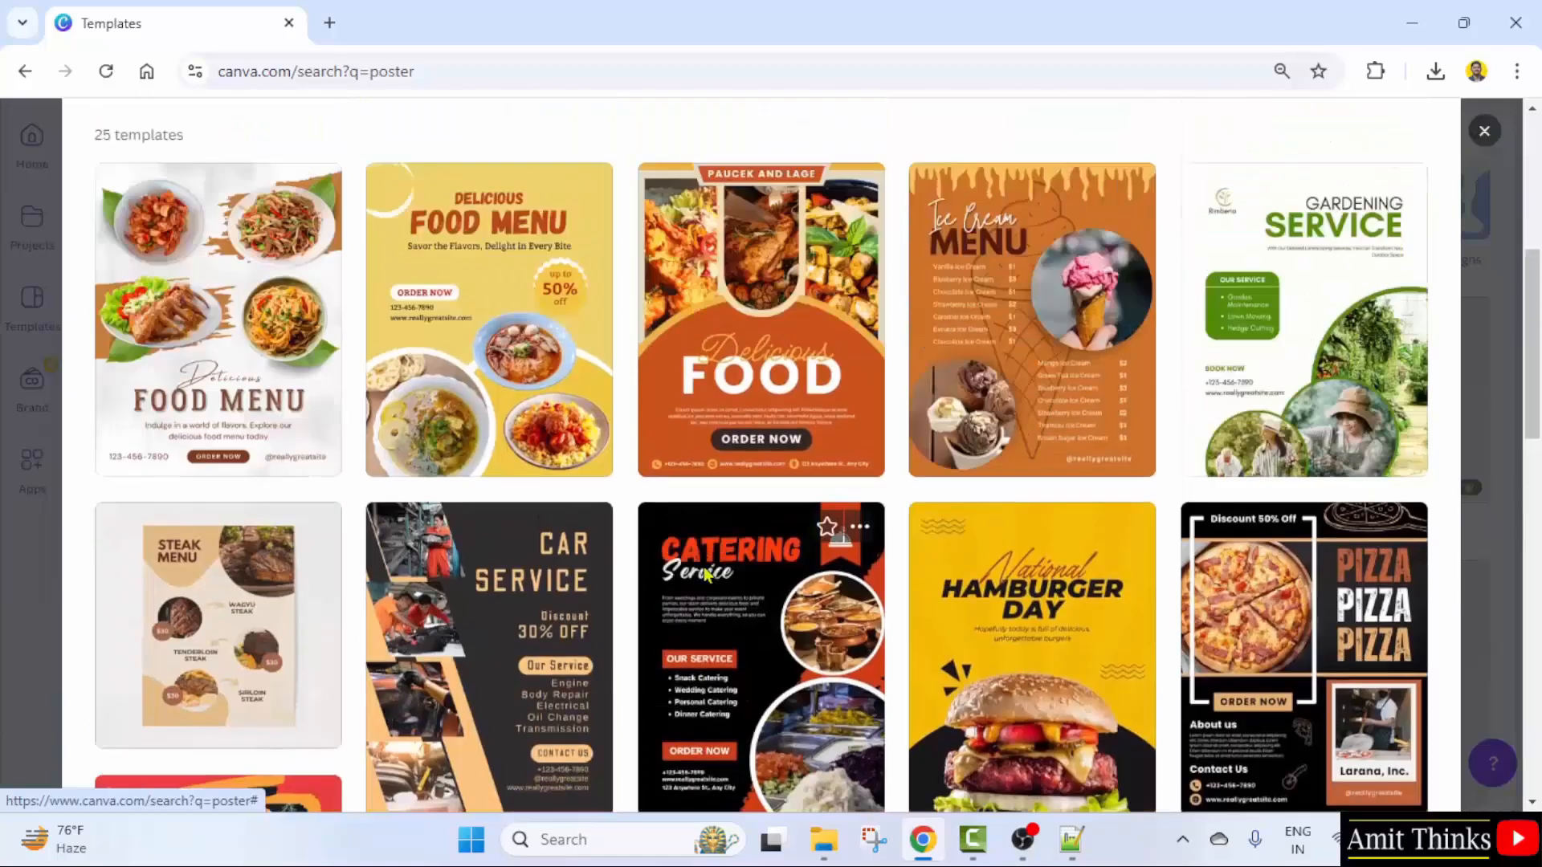
click(1156, 341)
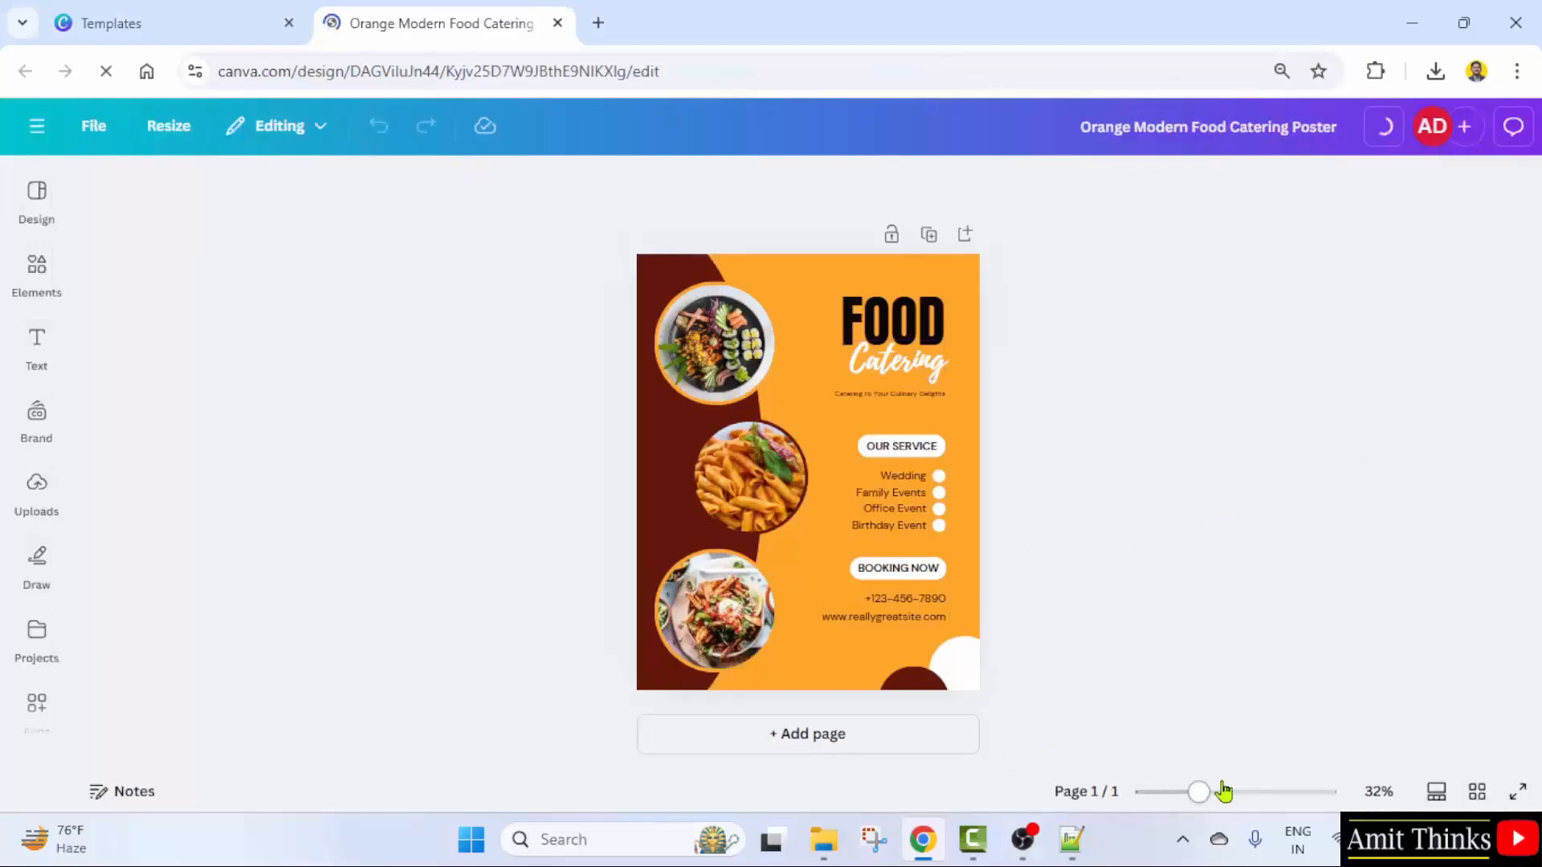
drag(1159, 793, 1174, 793)
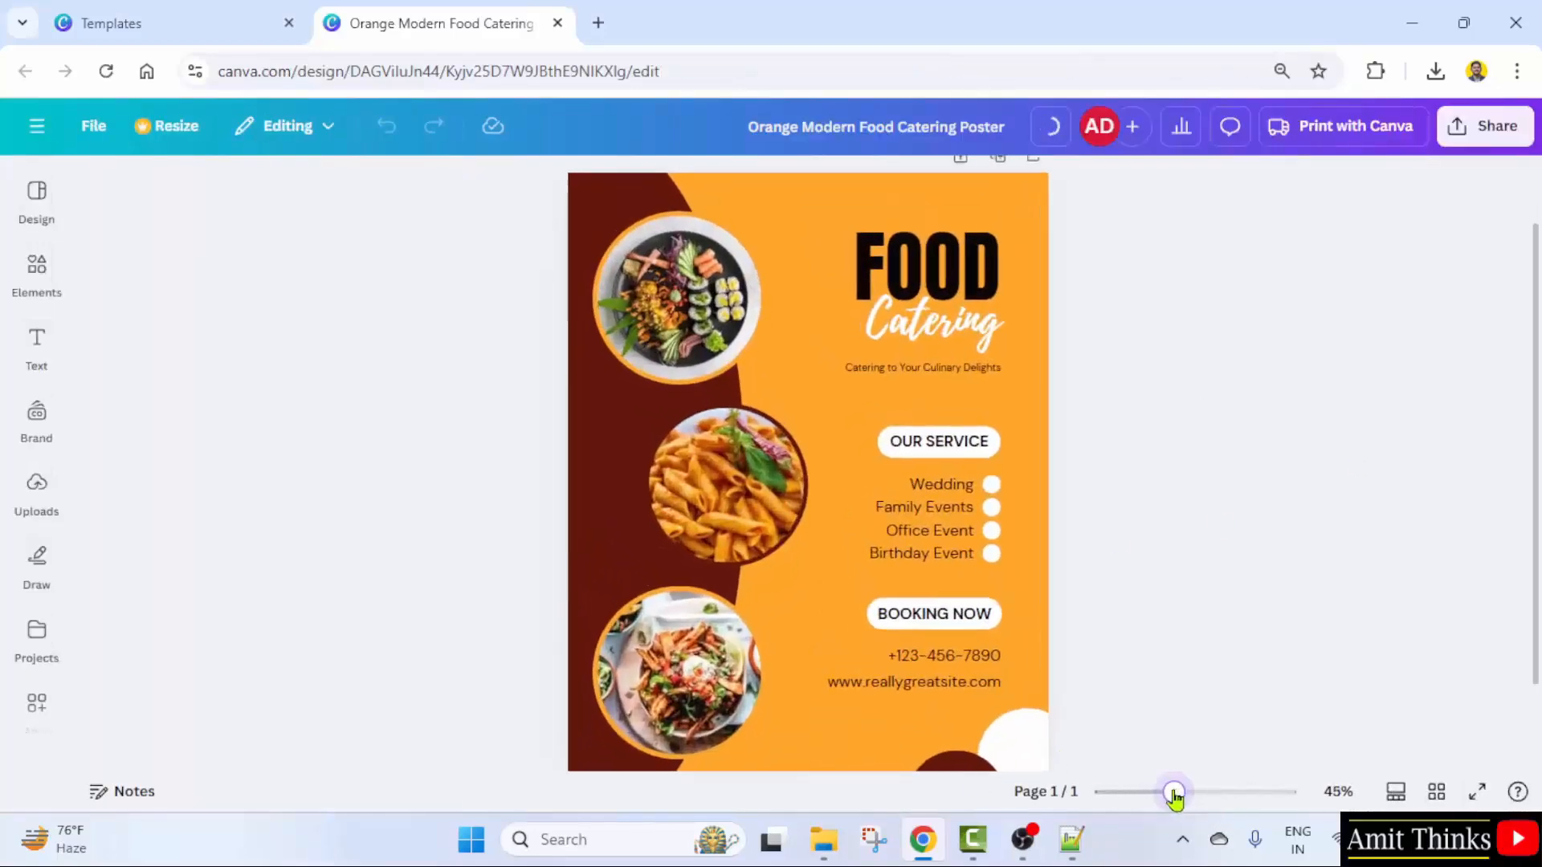
- Change the heading FOOD Catering to 'FREE Courses' and the tagline to 'Never Stop Learning'
double_click(953, 279)
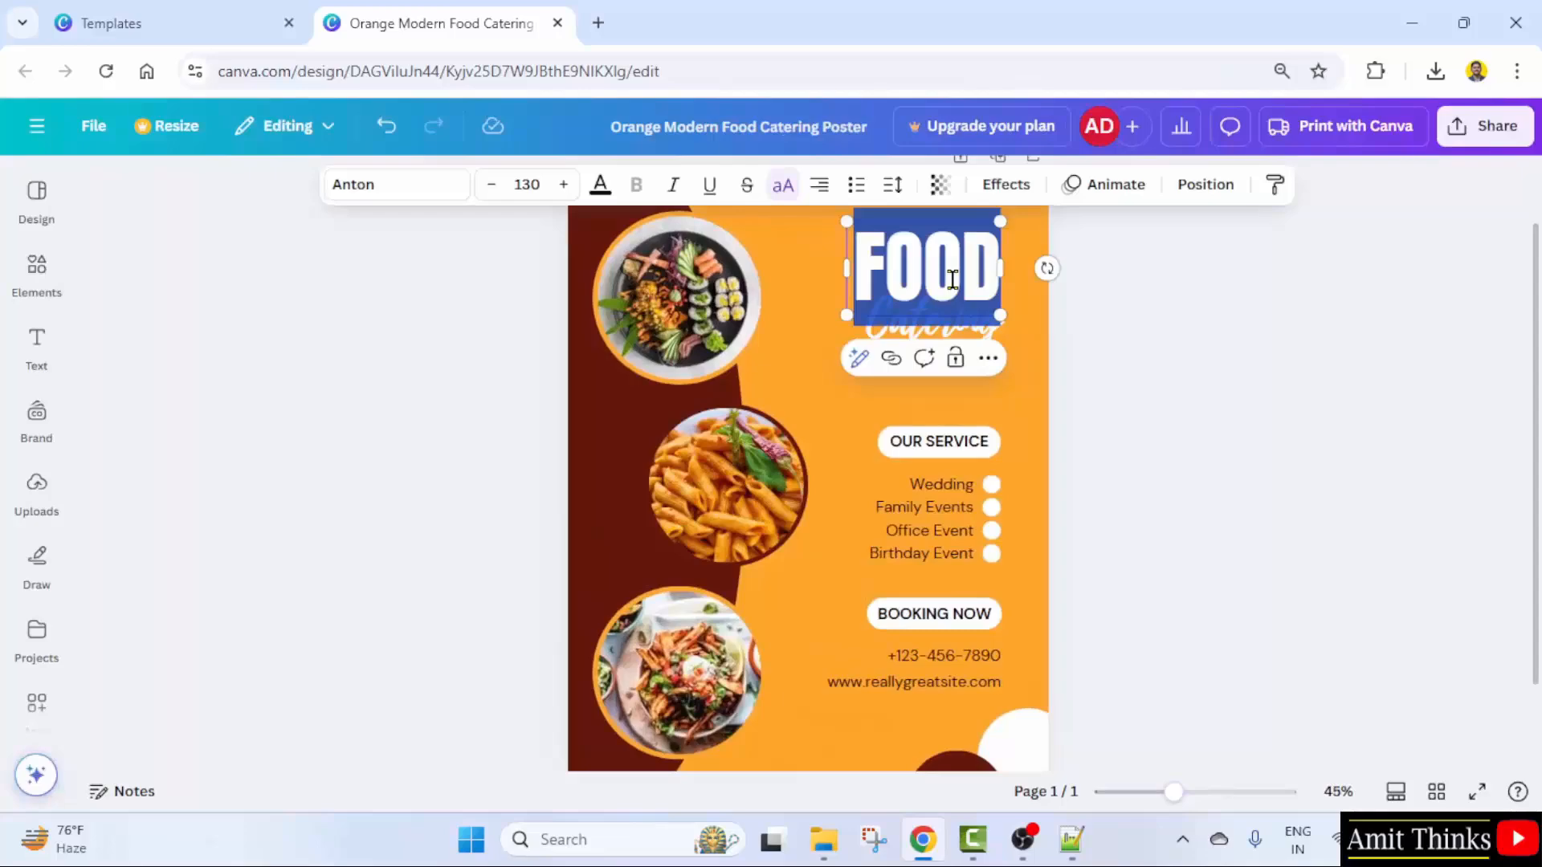
text(FREE)
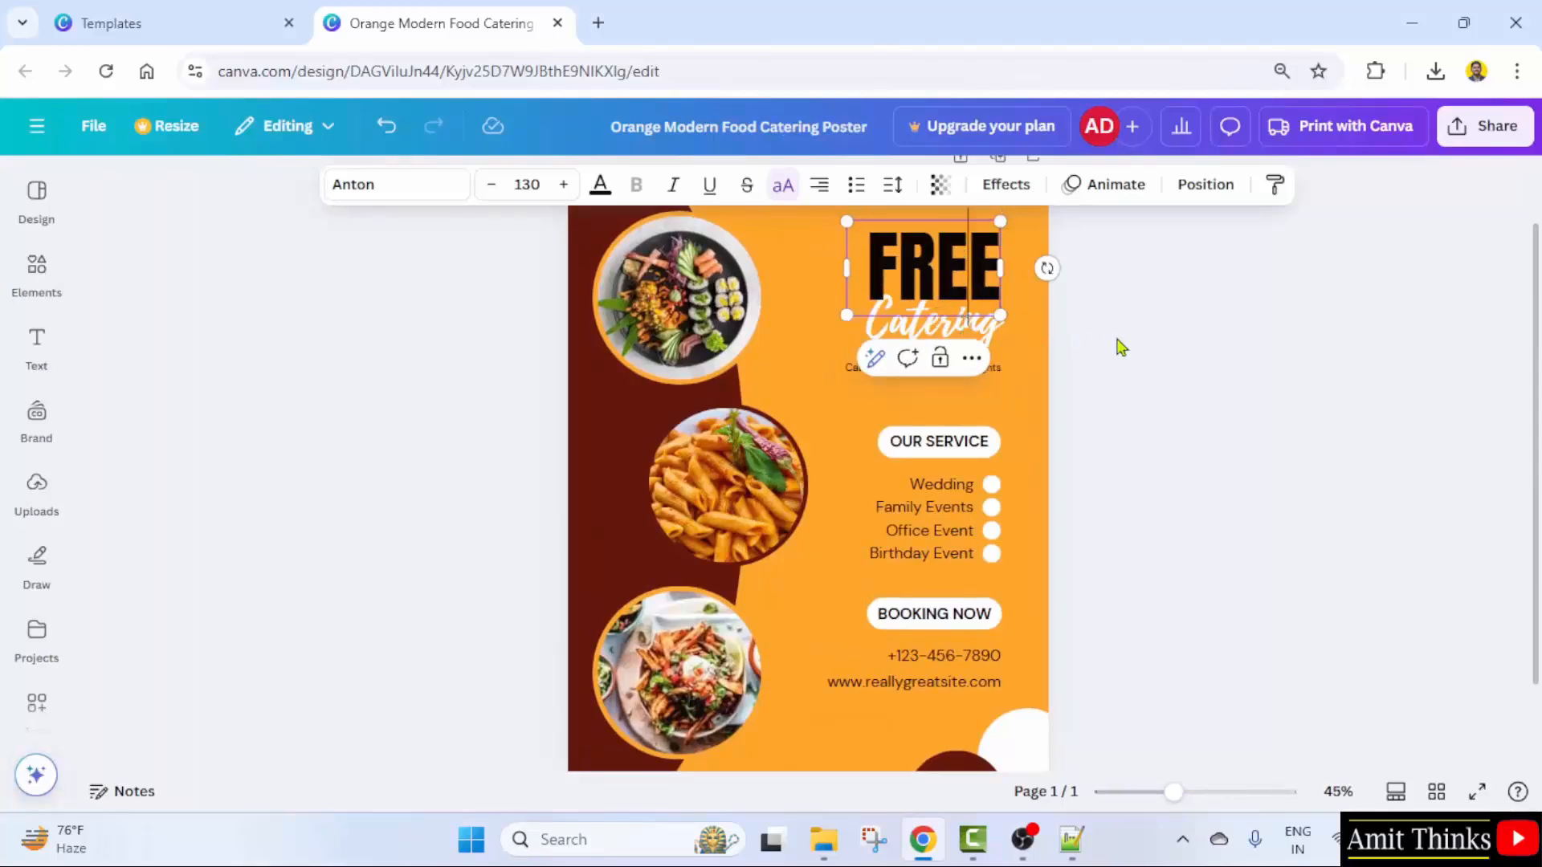
click(992, 331)
double_click(994, 333)
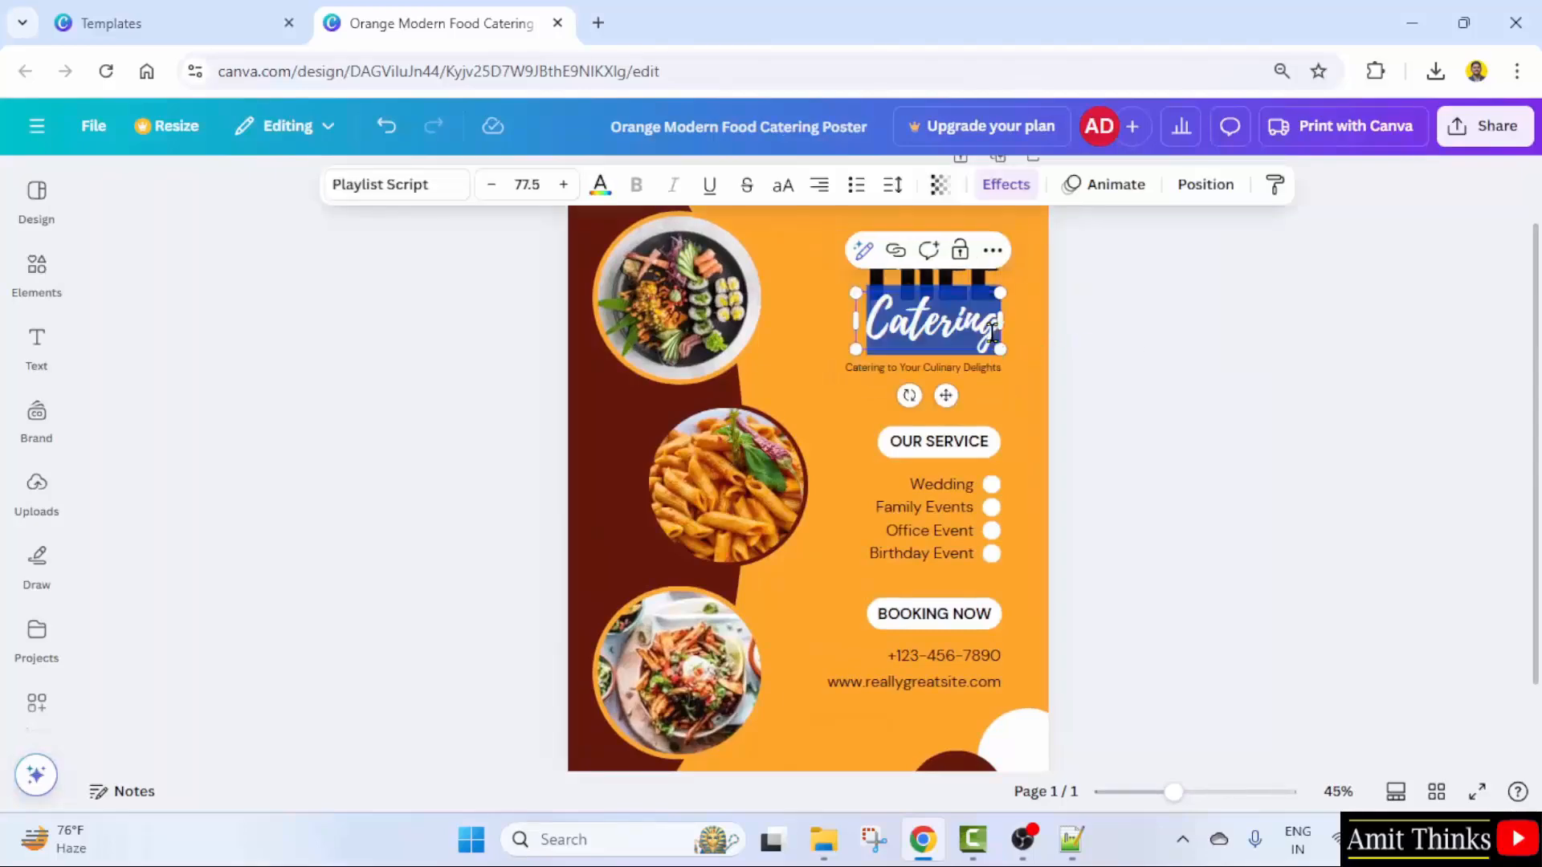
text(Courses)
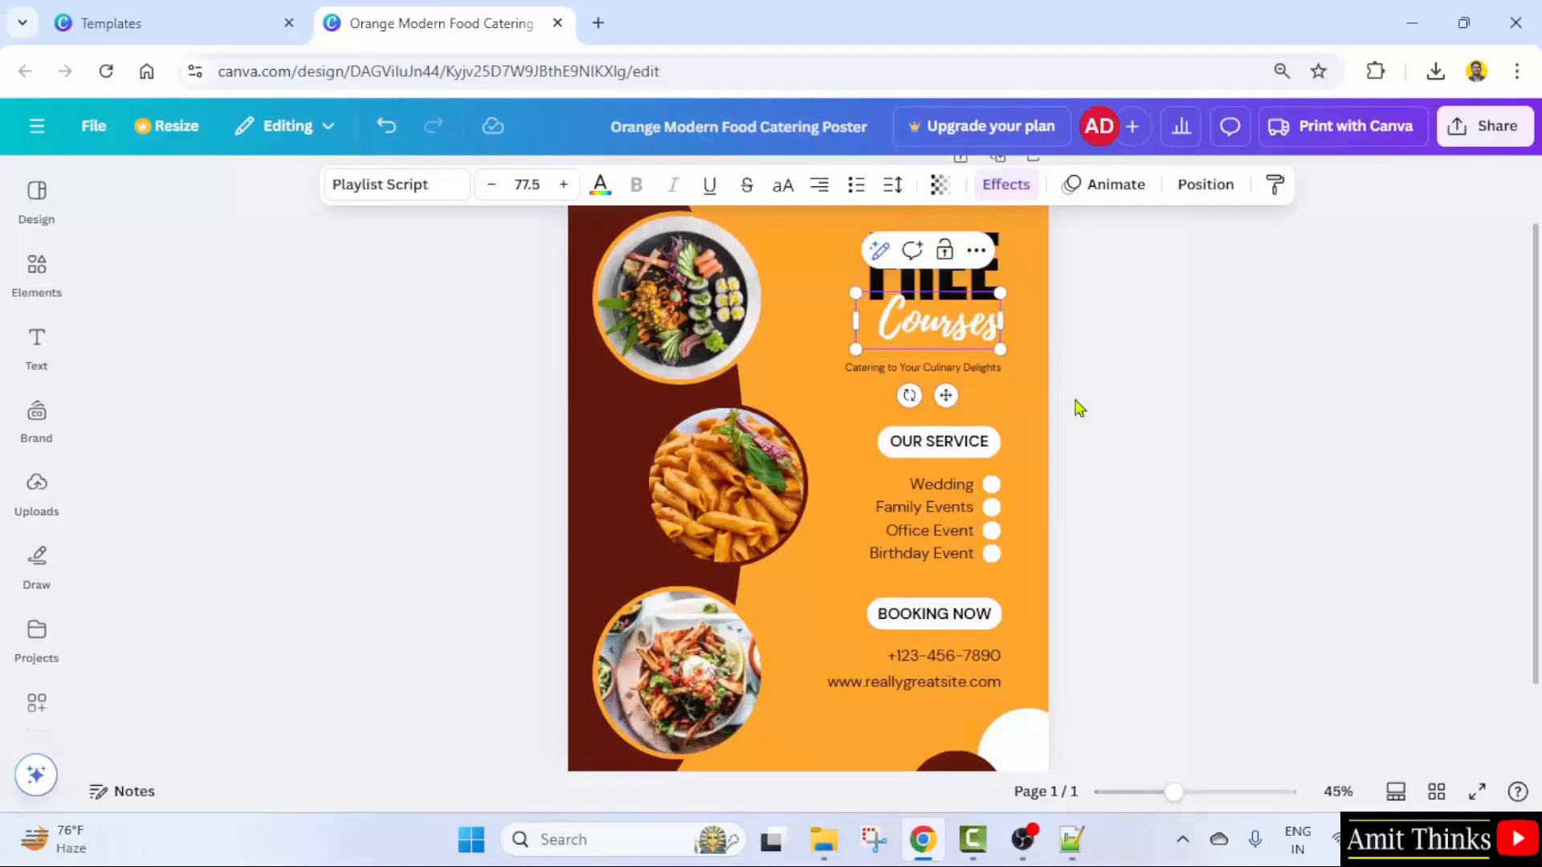
click(1079, 408)
double_click(985, 367)
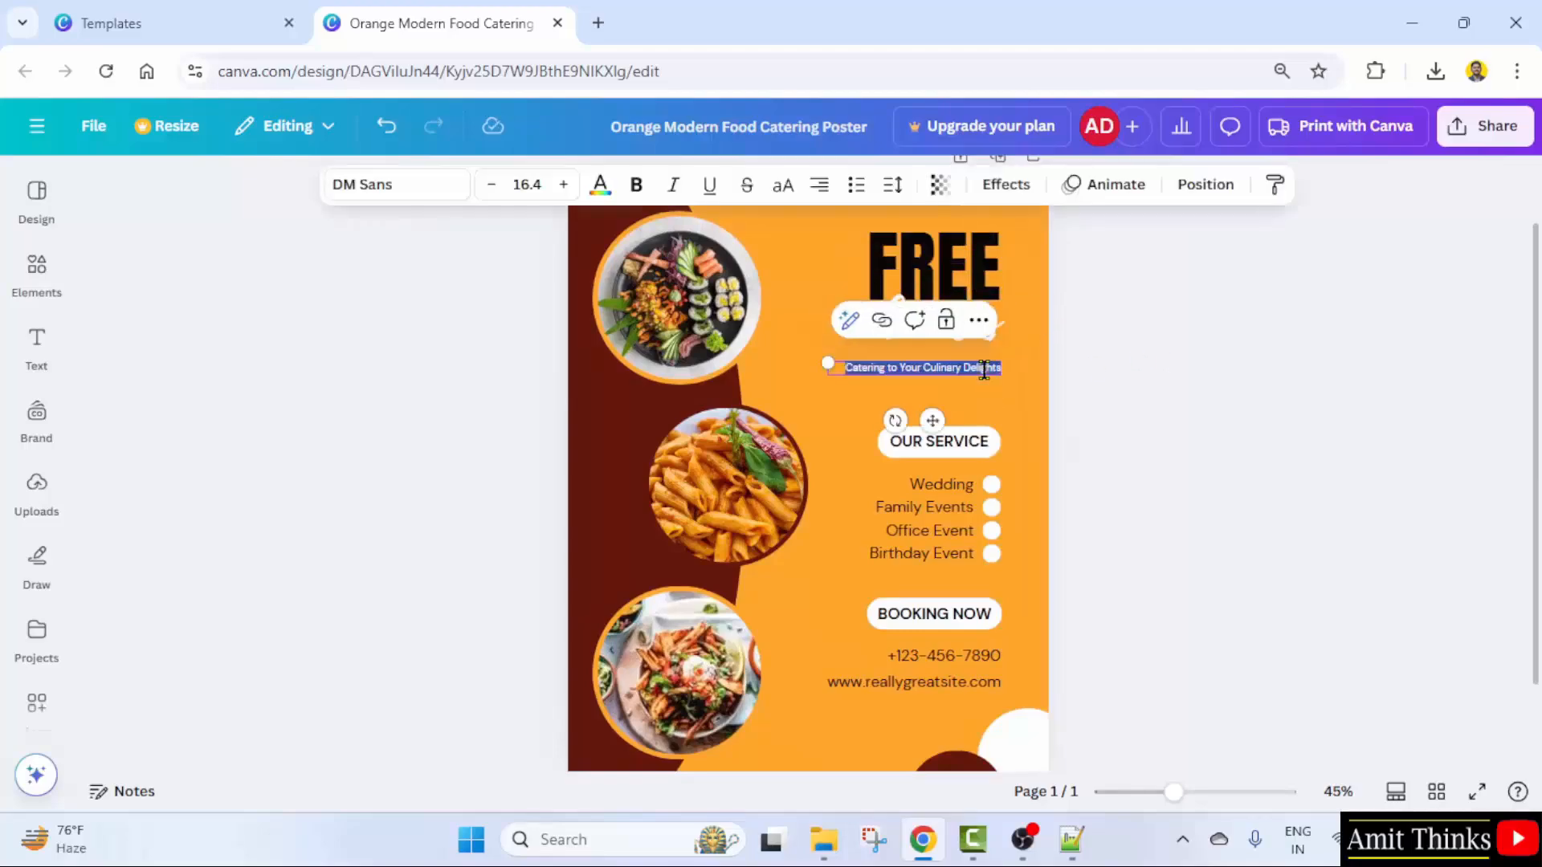
text(Never Stop Learning)
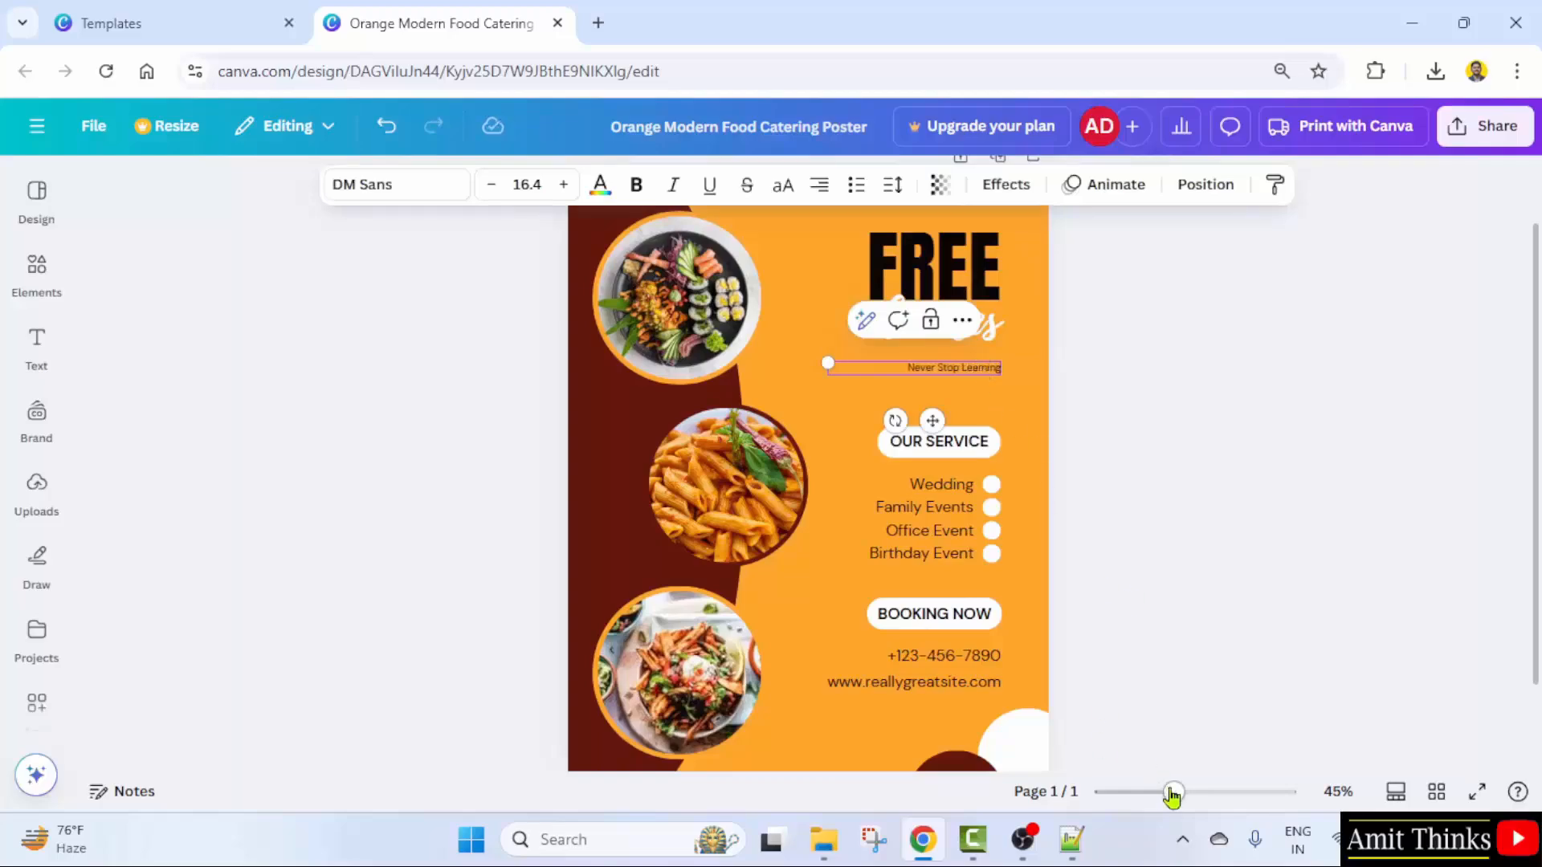
drag(1172, 795, 1202, 794)
- Rename the OUR SERVICE label to 'OUR COURSES' and widen it to fit one line
scroll(1363, 396, up, 2)
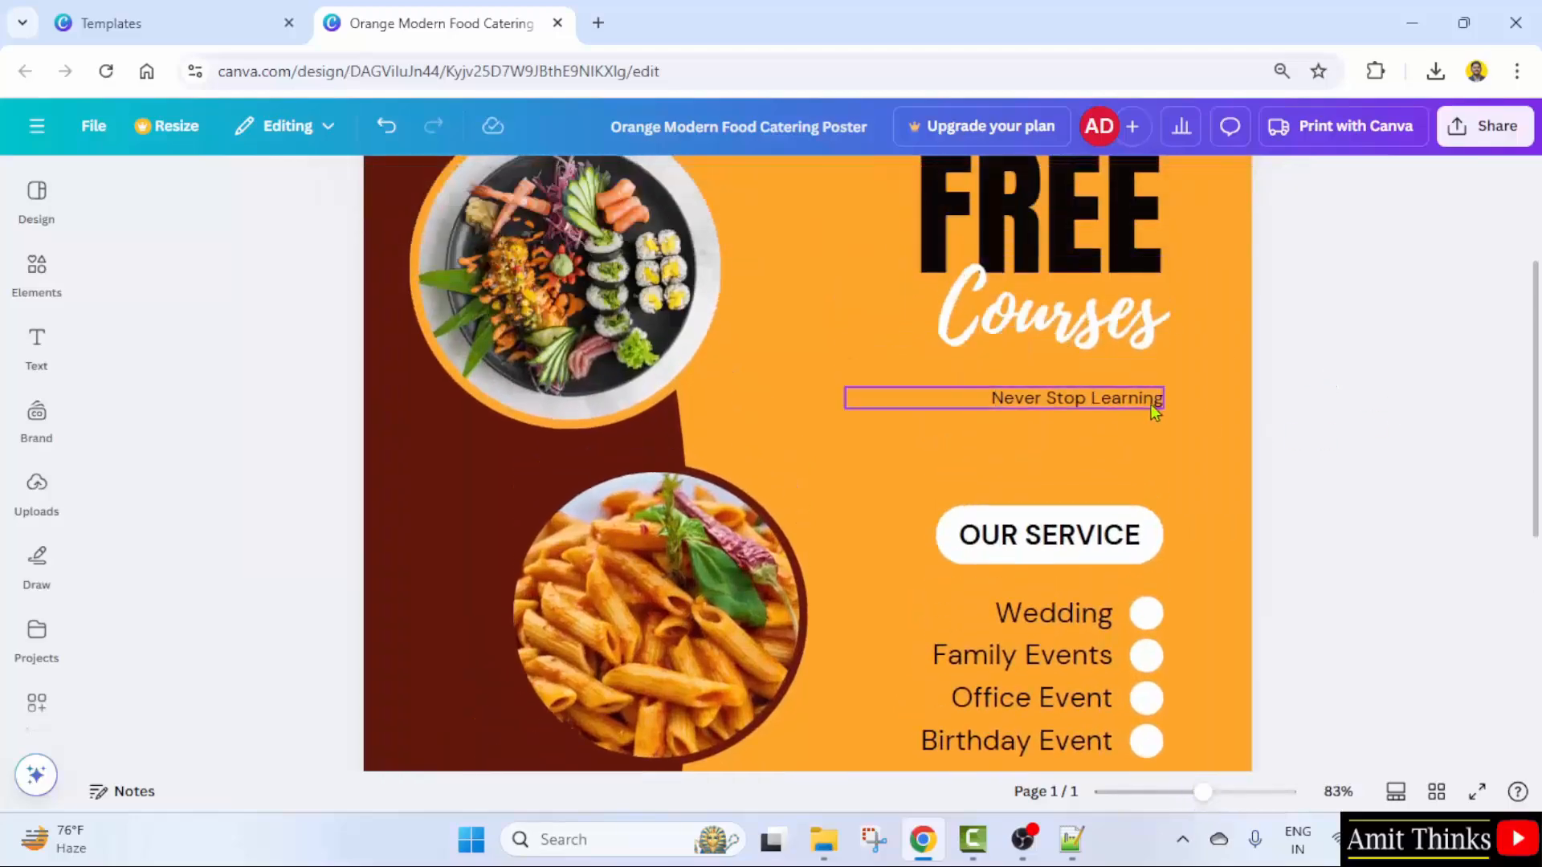
click(1117, 401)
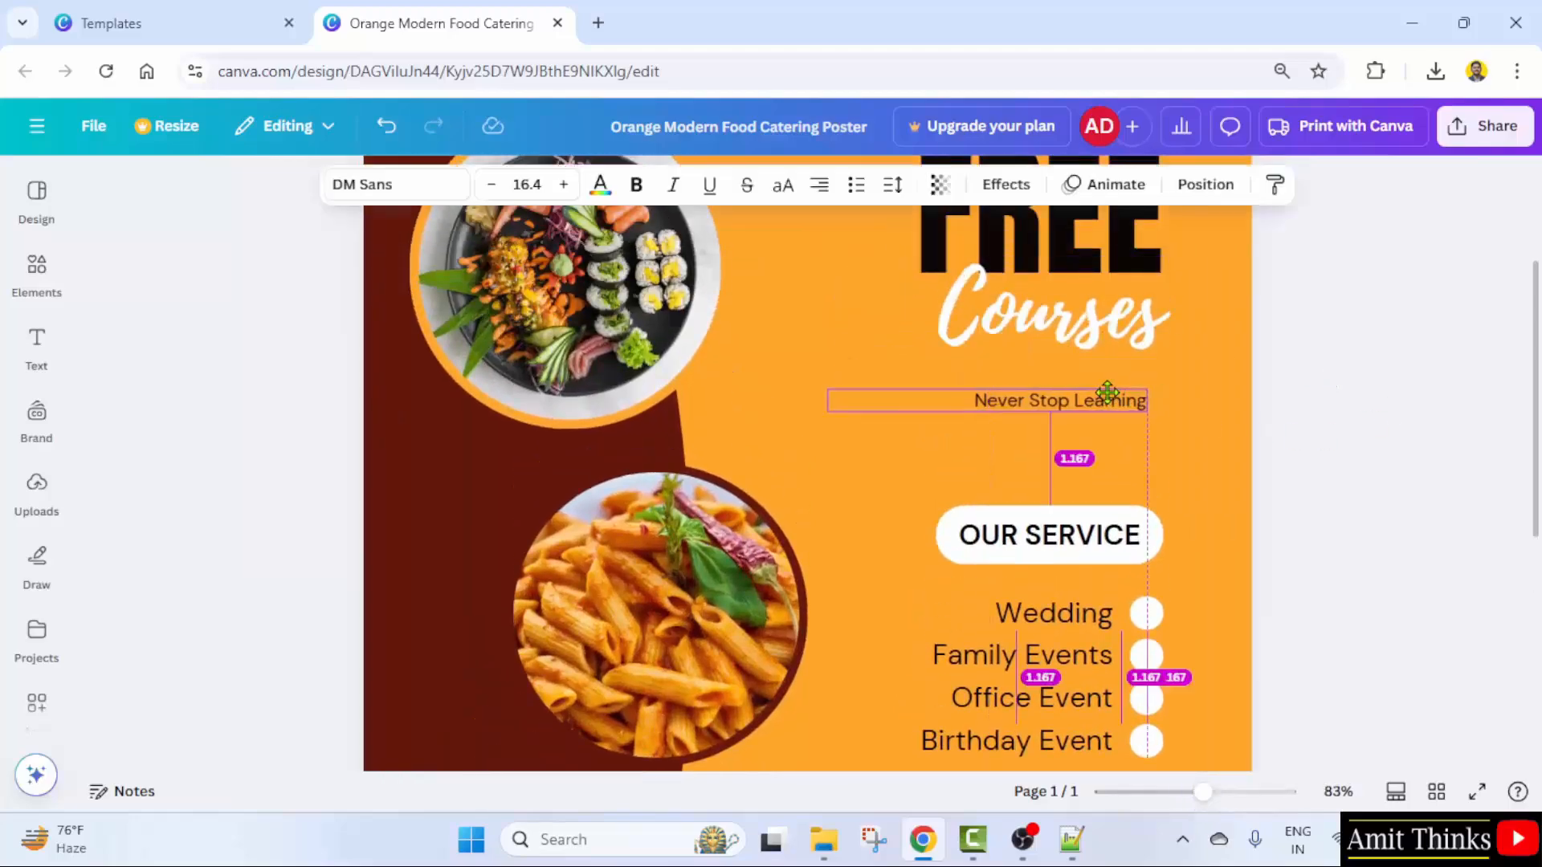
click(1319, 414)
scroll(1319, 413, down, 2)
click(1052, 433)
double_click(1070, 423)
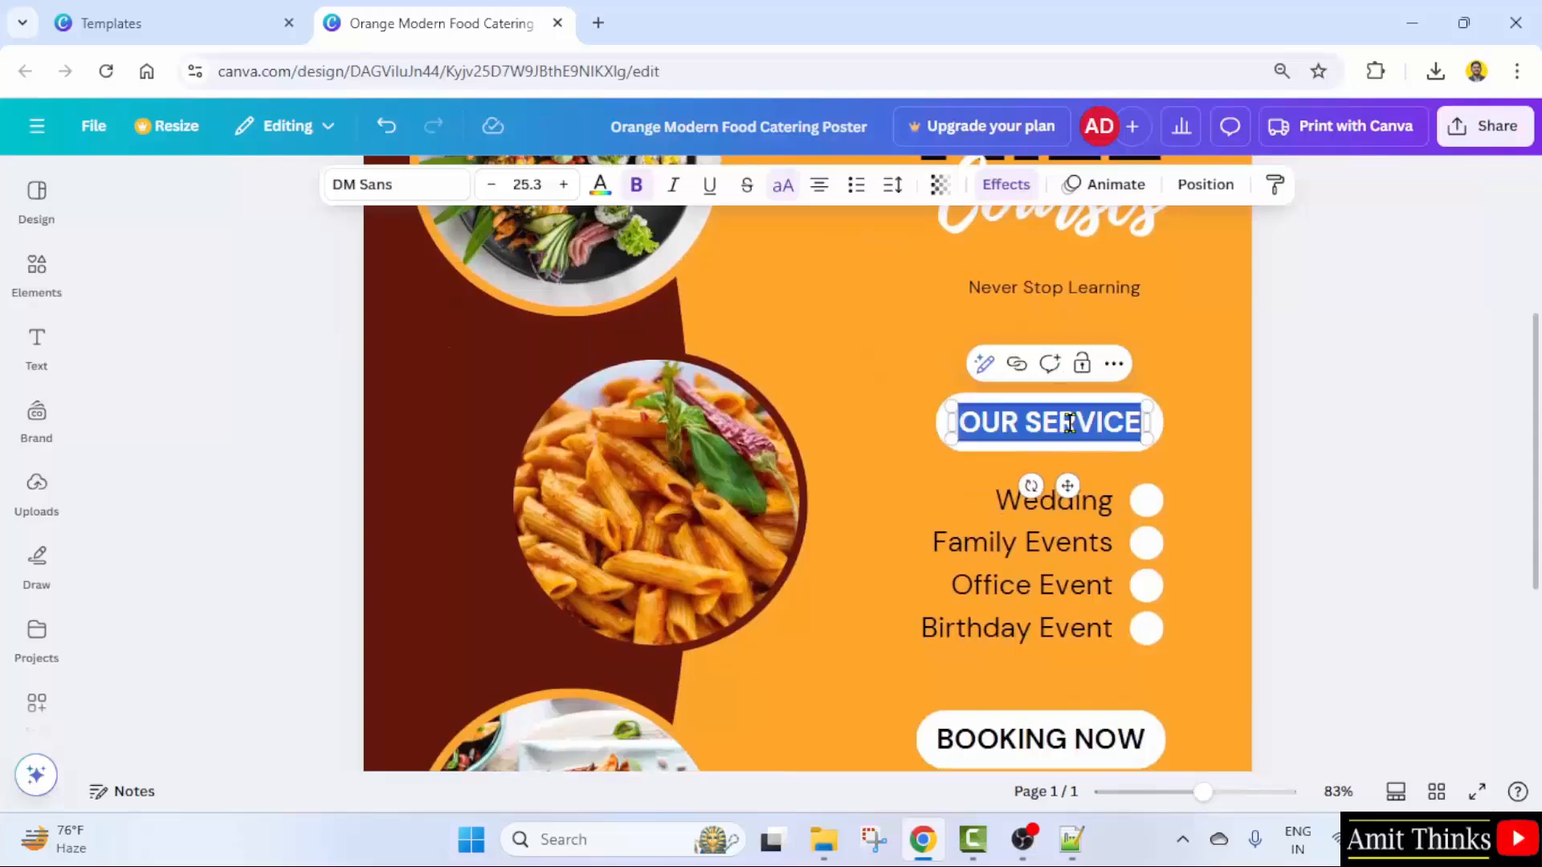
click(1335, 452)
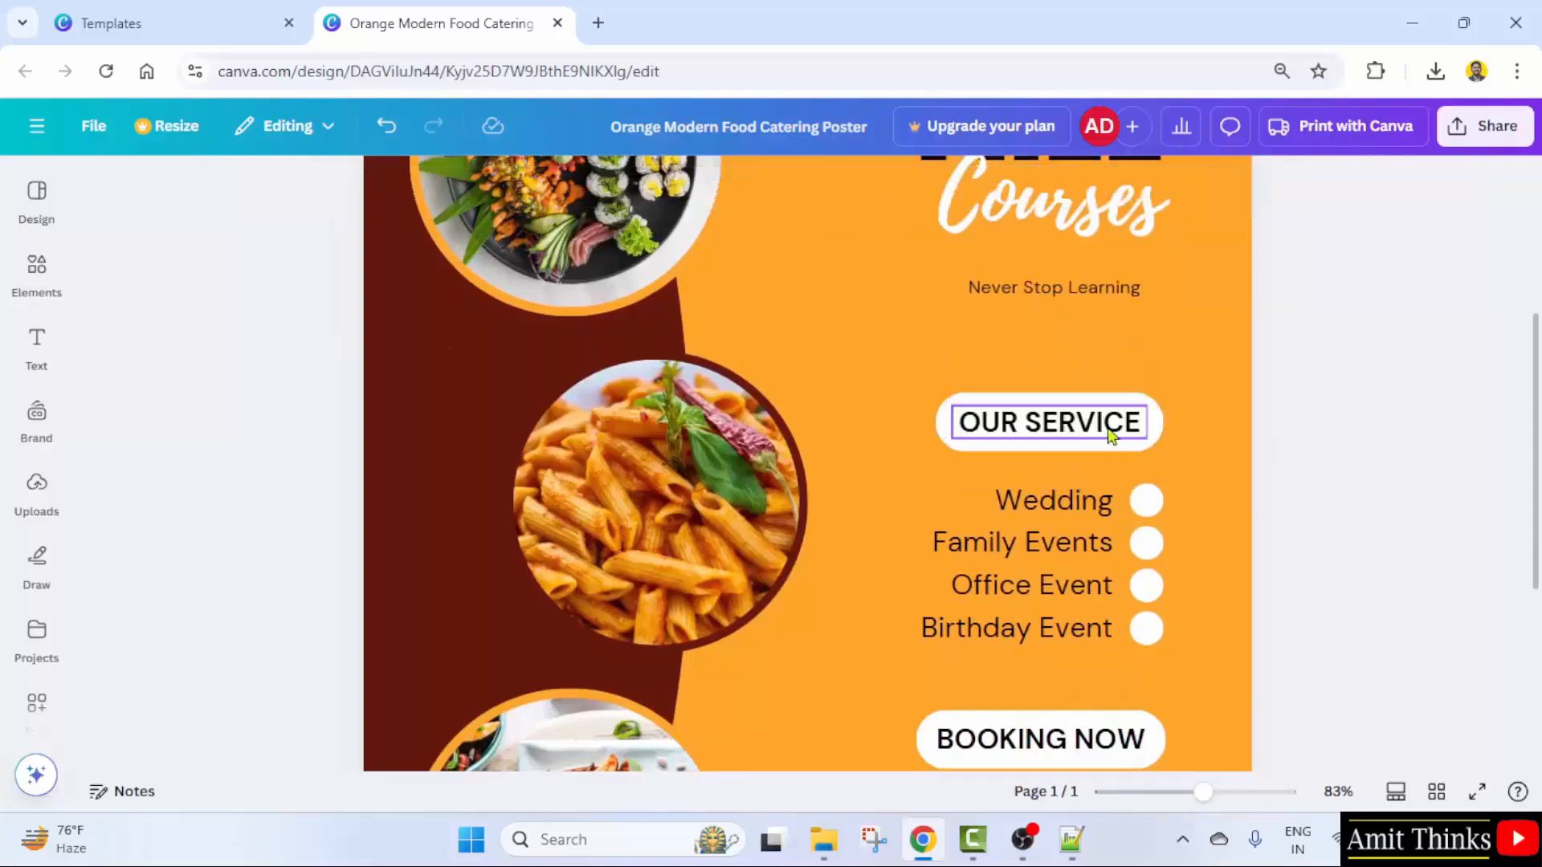
double_click(1114, 425)
click(1127, 424)
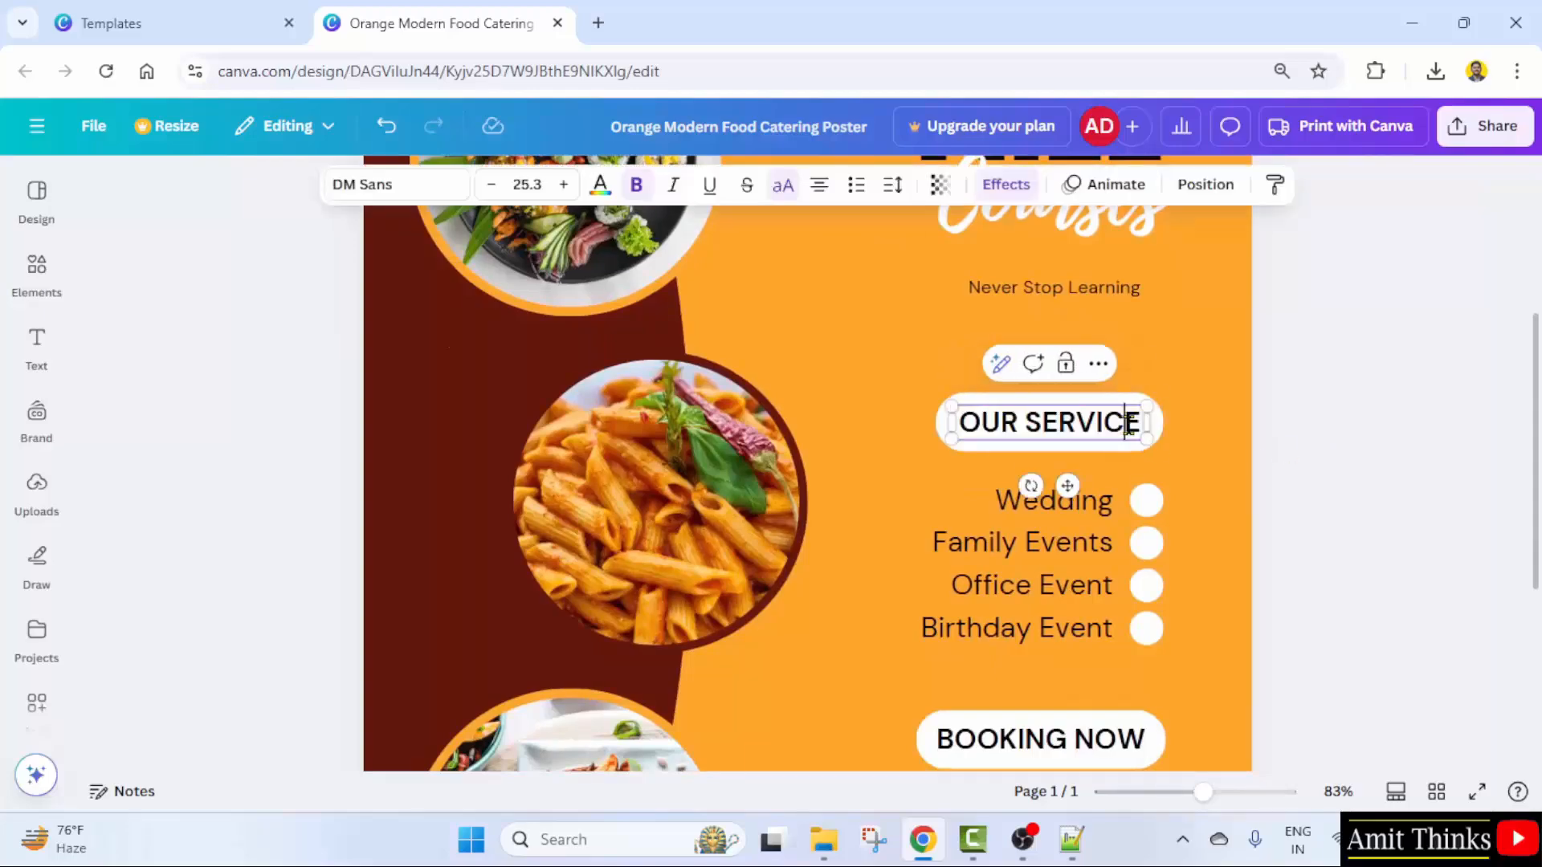
double_click(1068, 424)
text(COURSES)
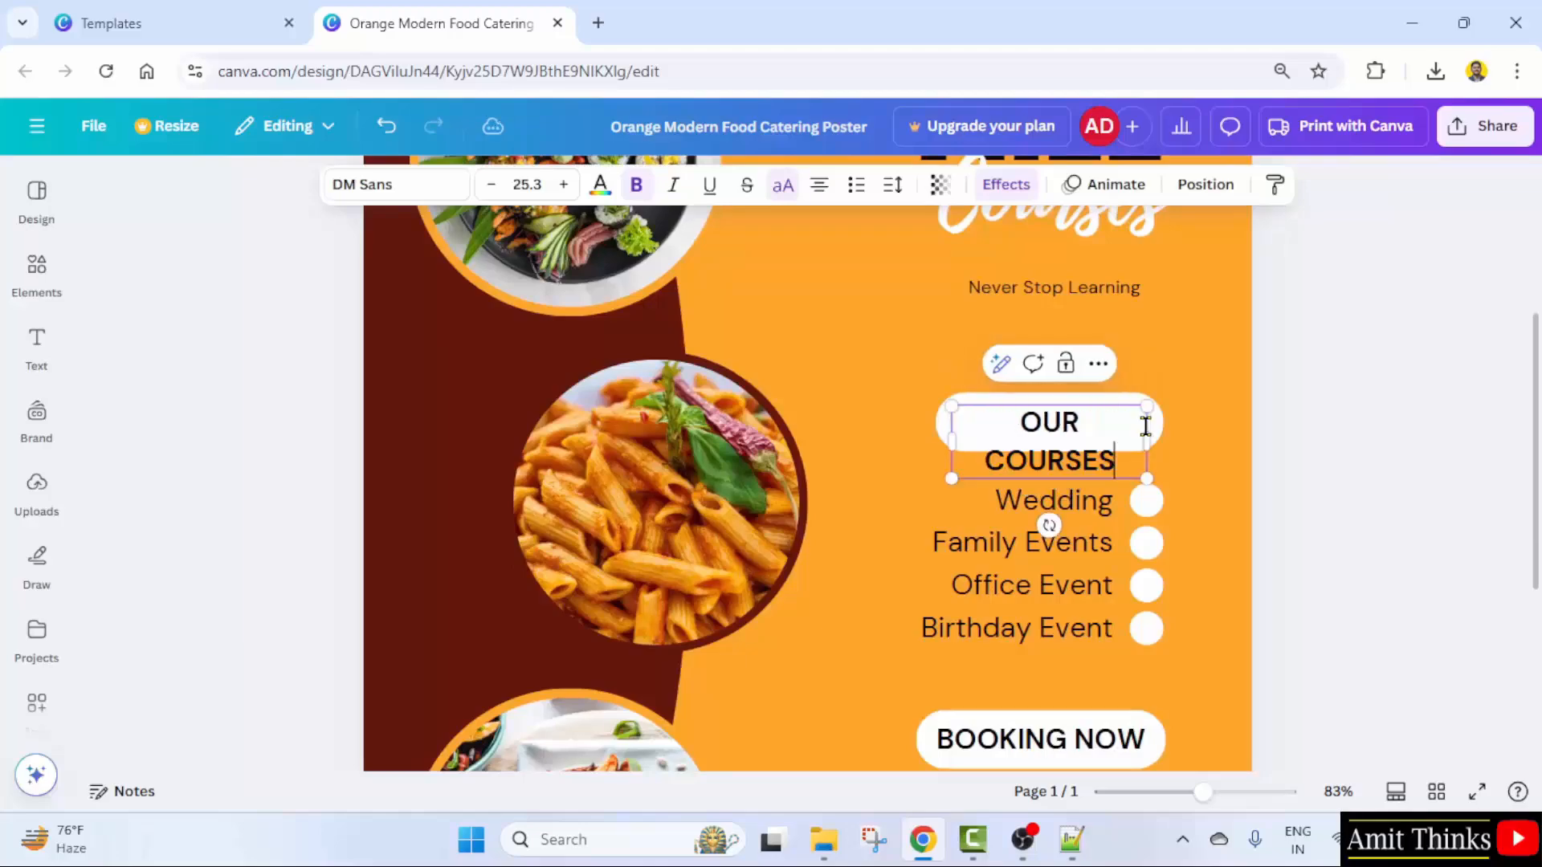
drag(1152, 441, 1167, 448)
drag(1090, 409, 1091, 410)
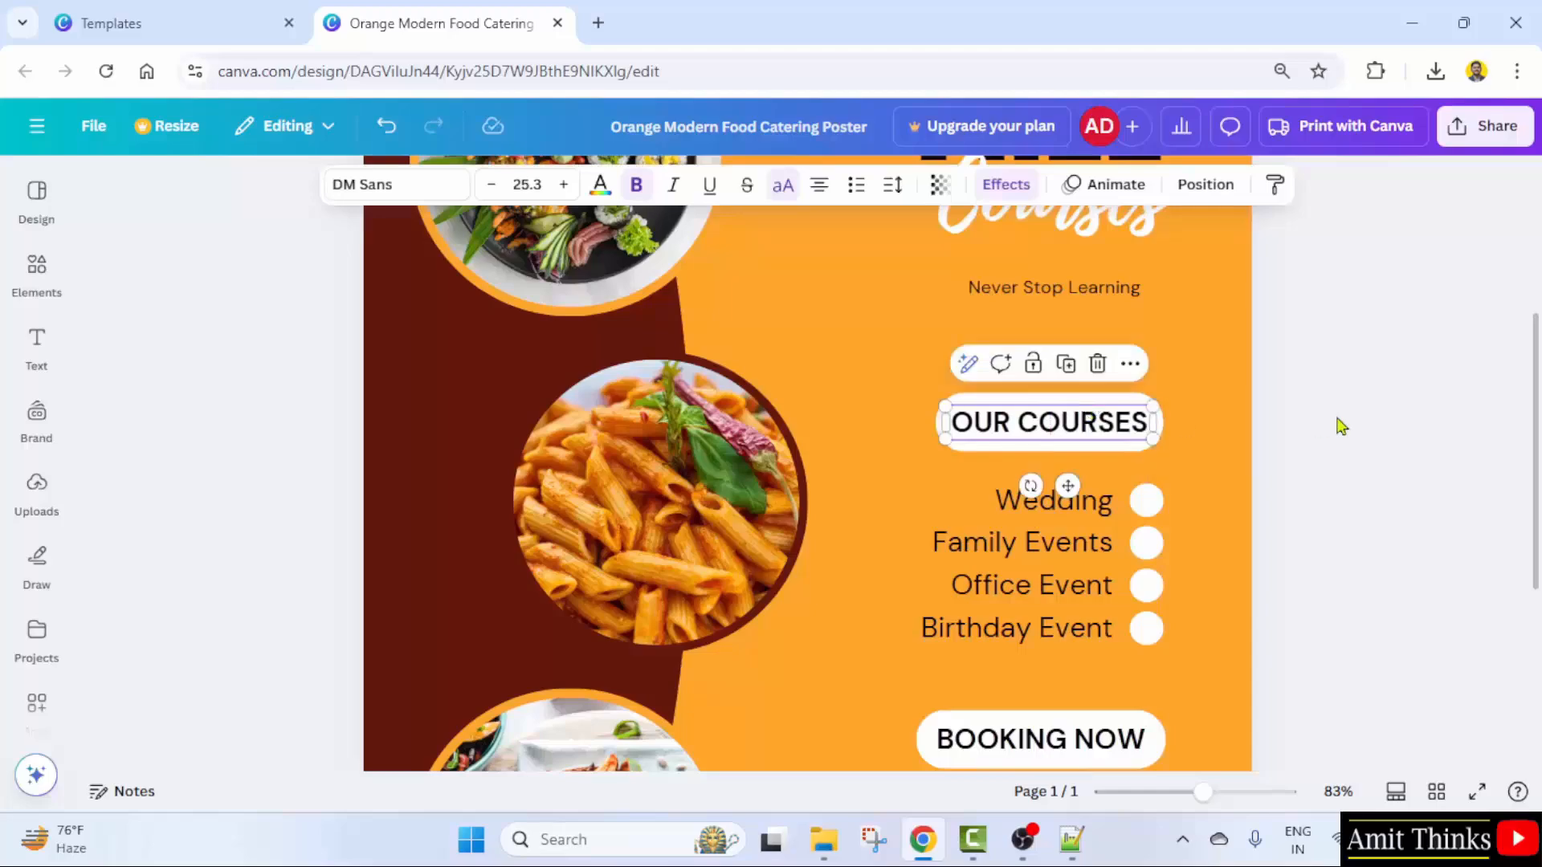
click(1325, 473)
- Replace the four list items with Python, Java, SQL and MongoDB
scroll(1311, 503, down, 2)
click(1038, 394)
double_click(1040, 392)
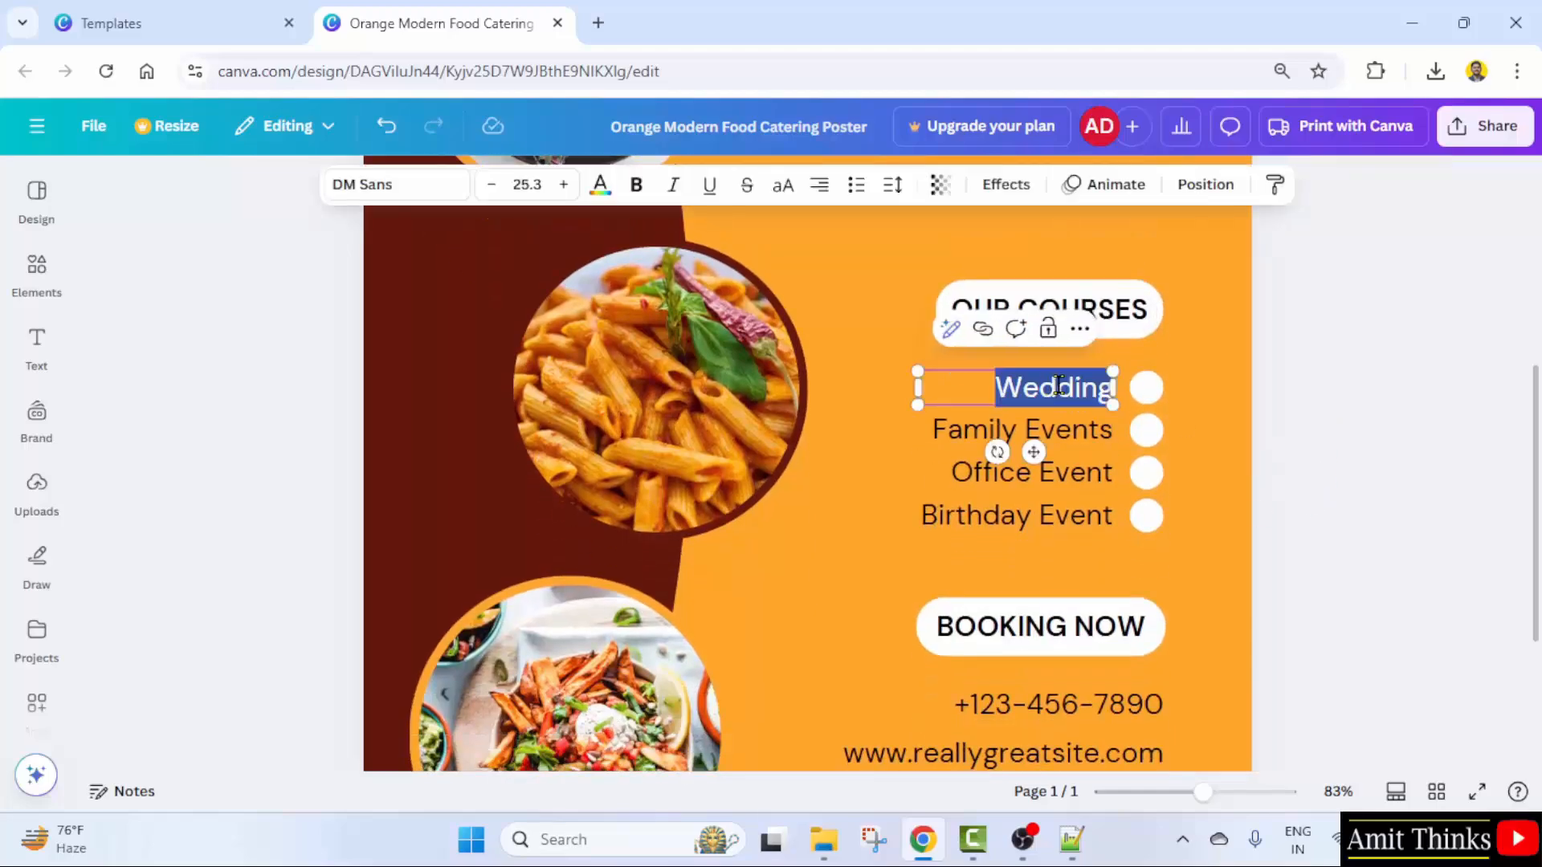
text(Python)
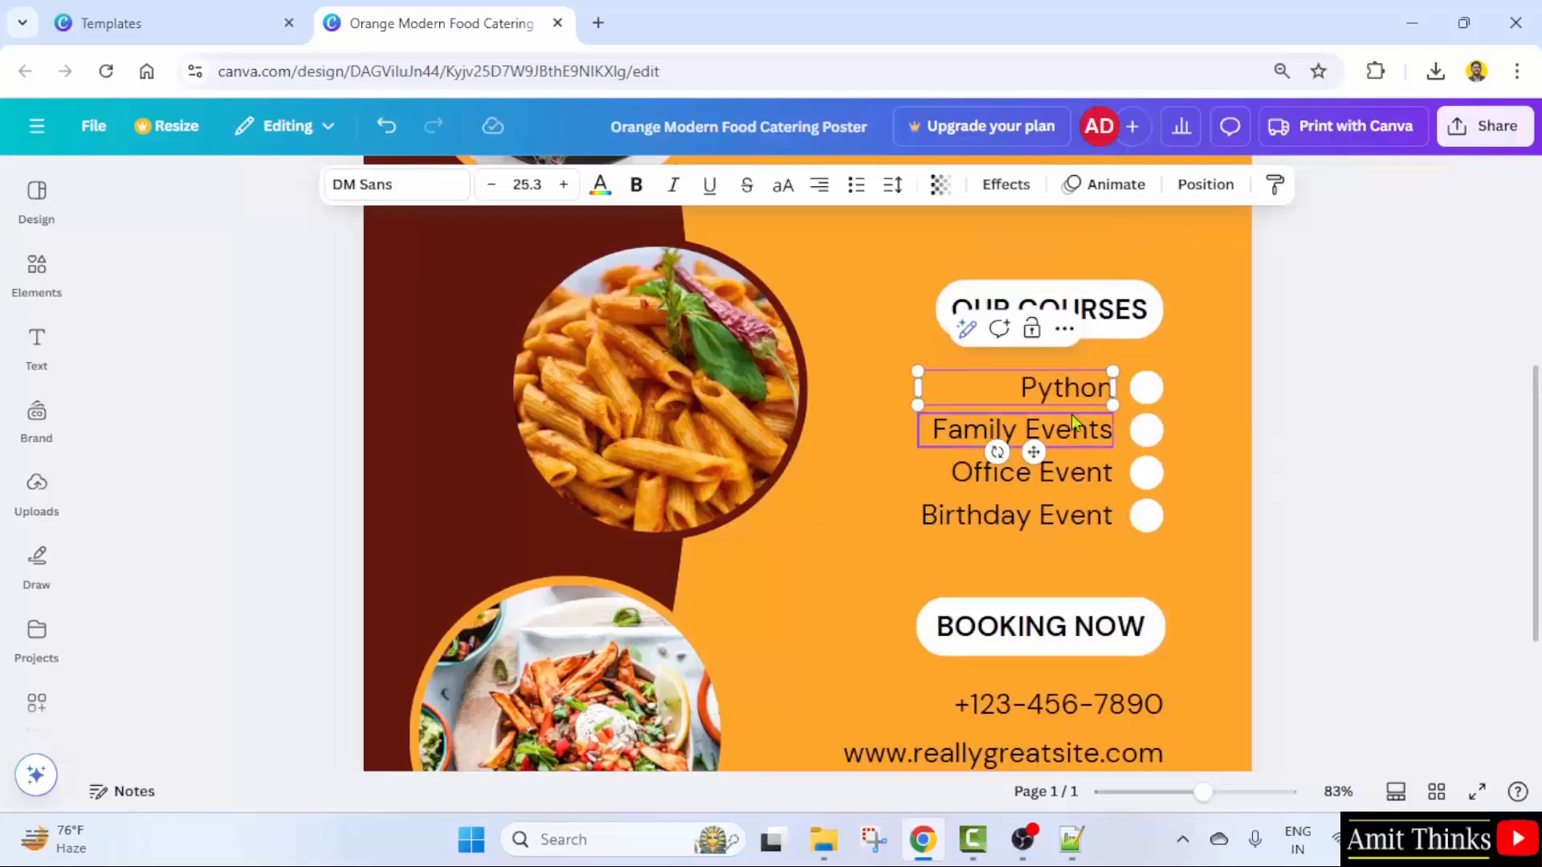
double_click(1072, 416)
text(Java)
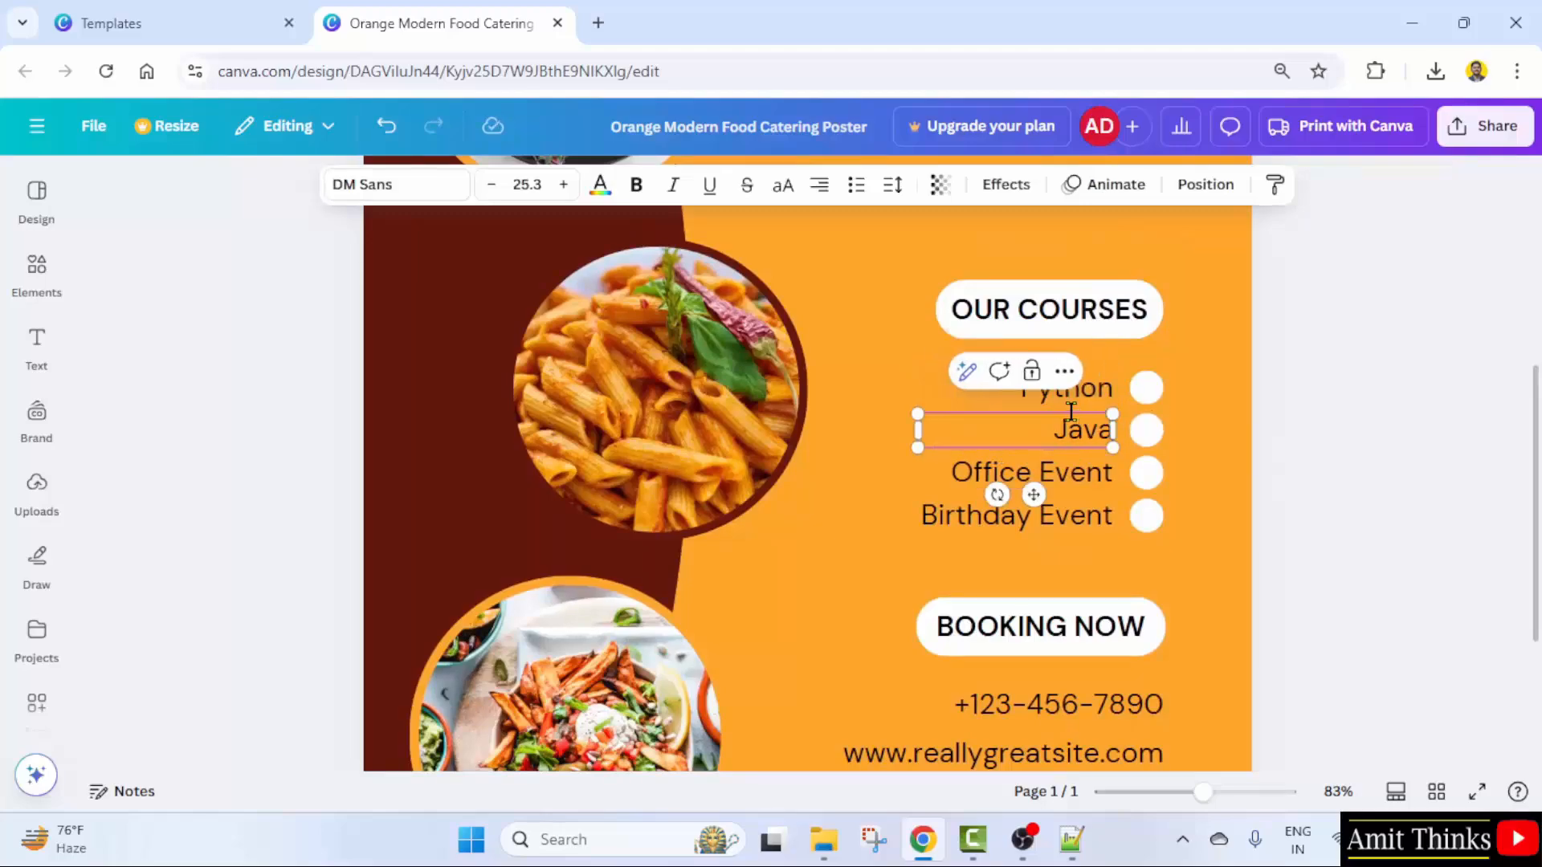
double_click(1081, 472)
text(SQL)
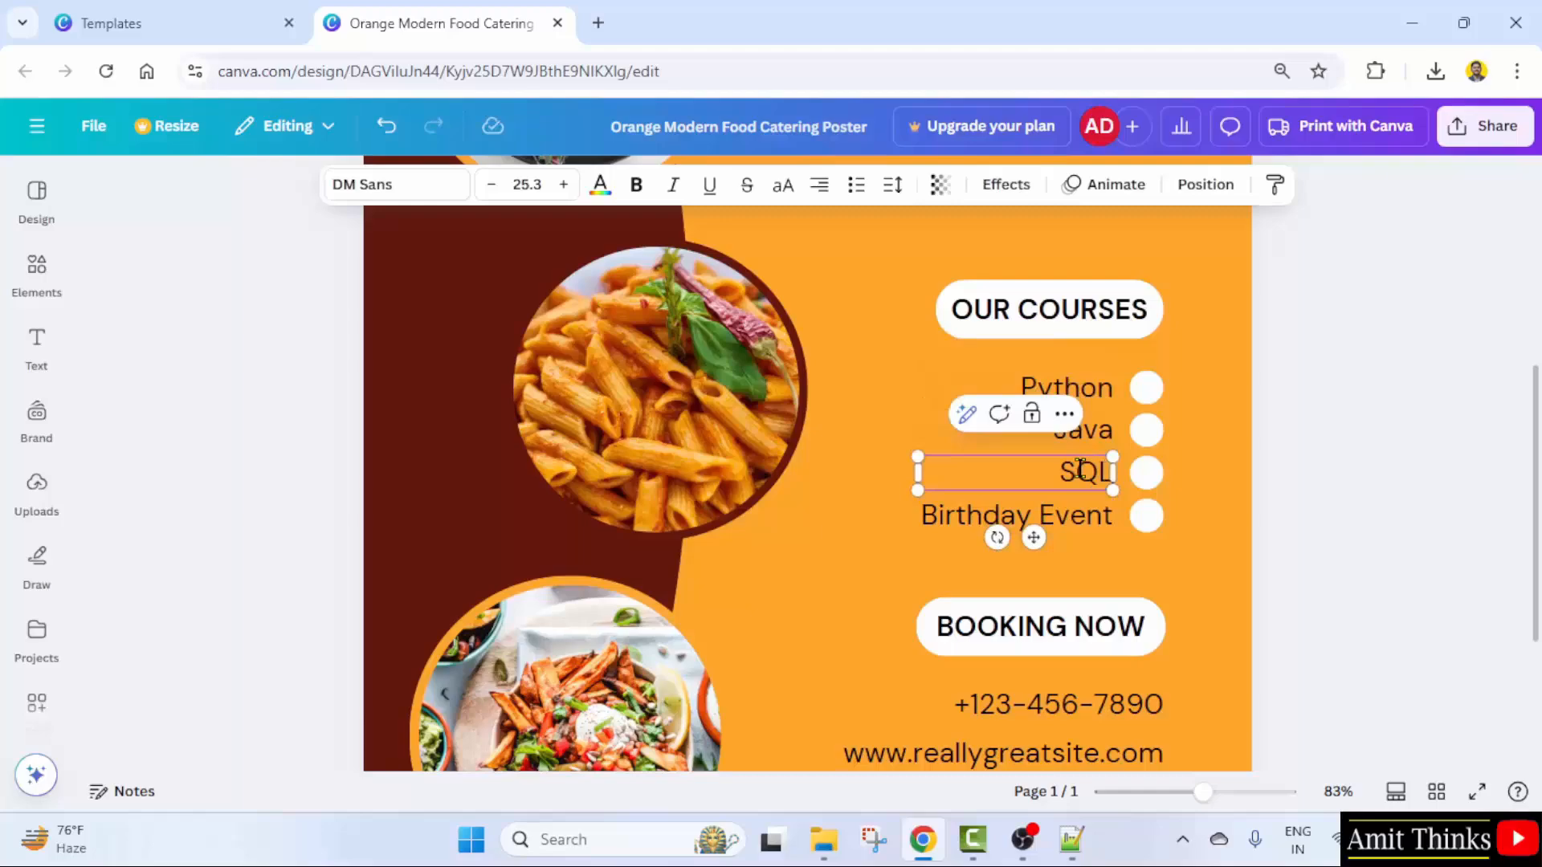
double_click(1083, 504)
text(MongoDB)
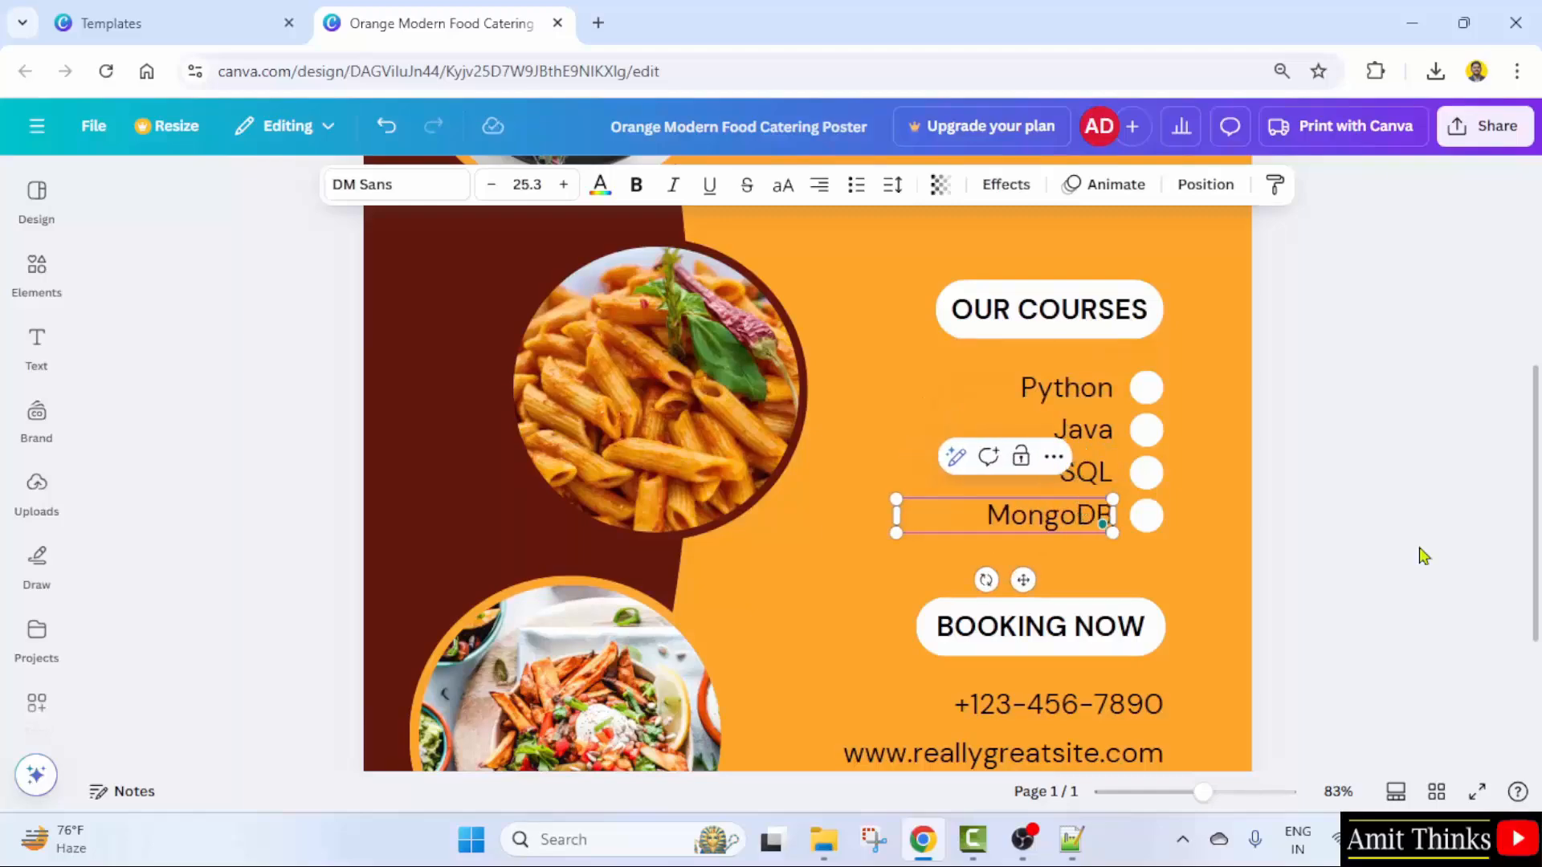
scroll(1423, 556, down, 2)
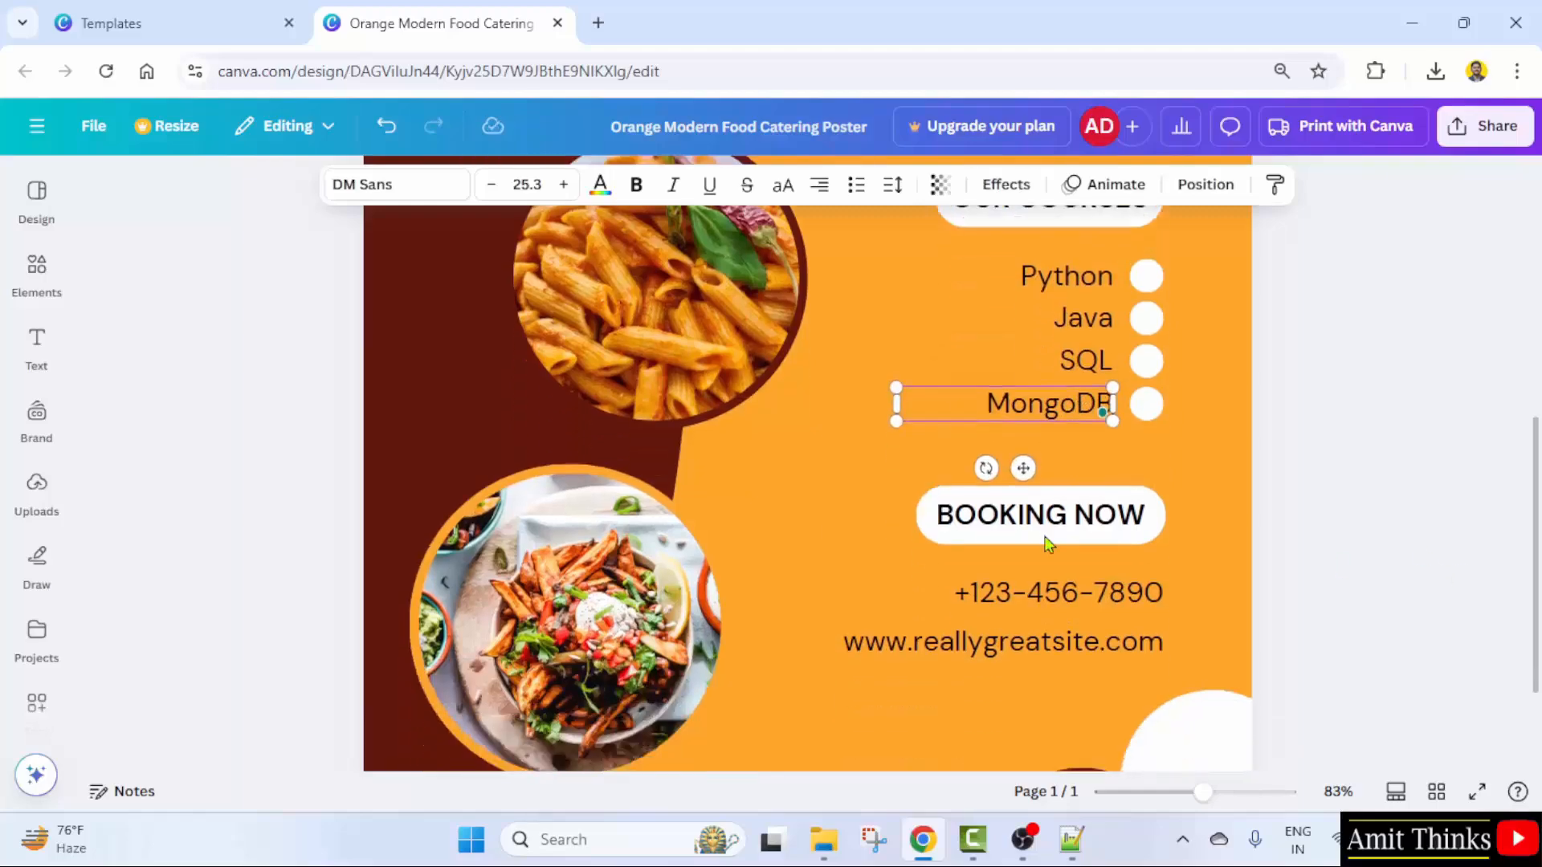
double_click(1129, 515)
text(ENROLL NOW)
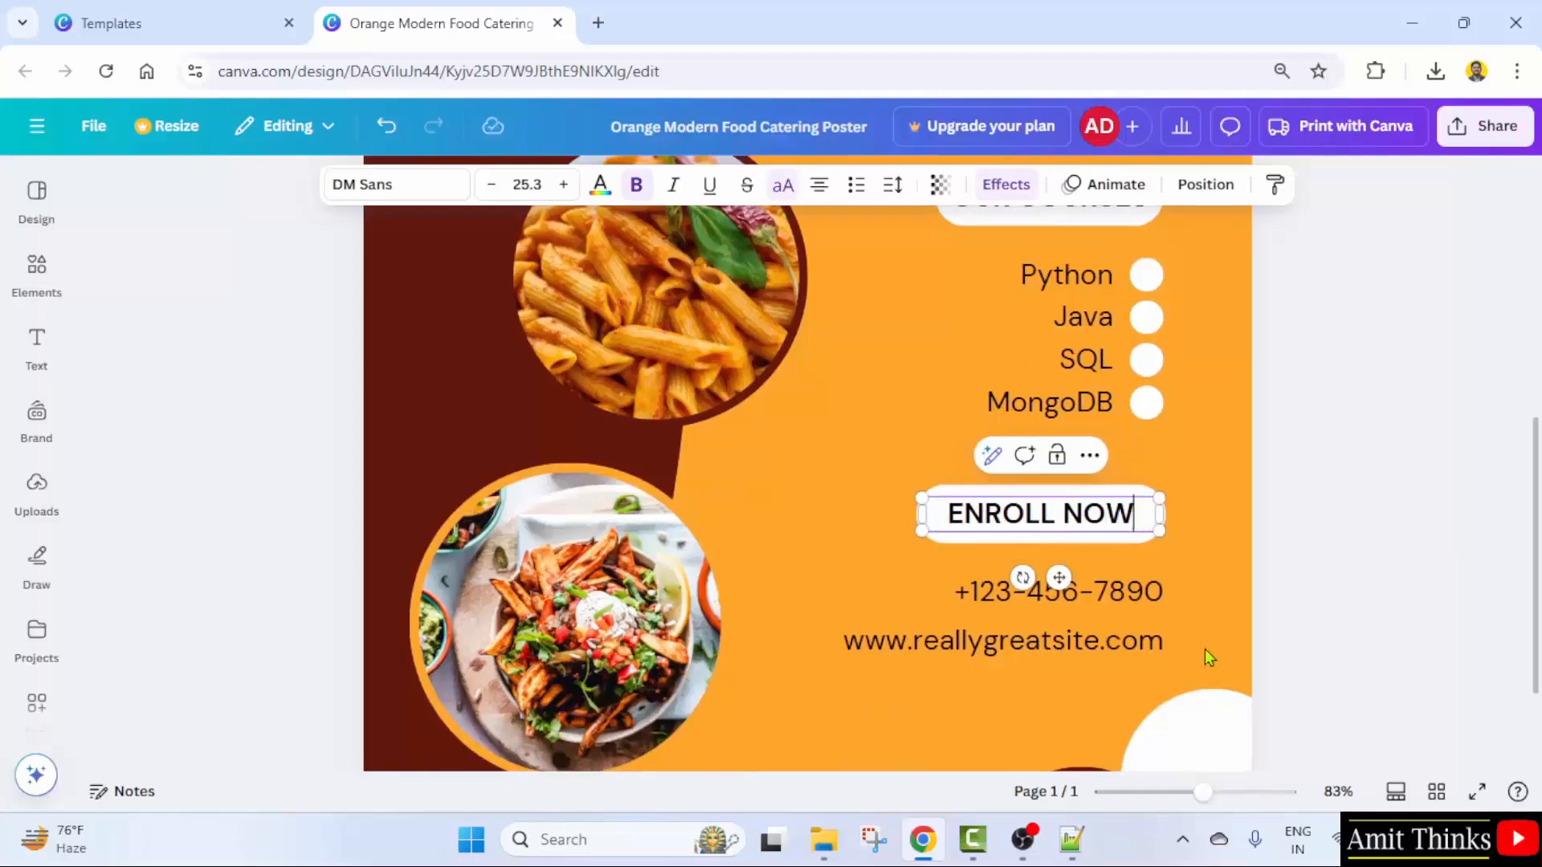
click(1132, 594)
click(1104, 599)
click(988, 591)
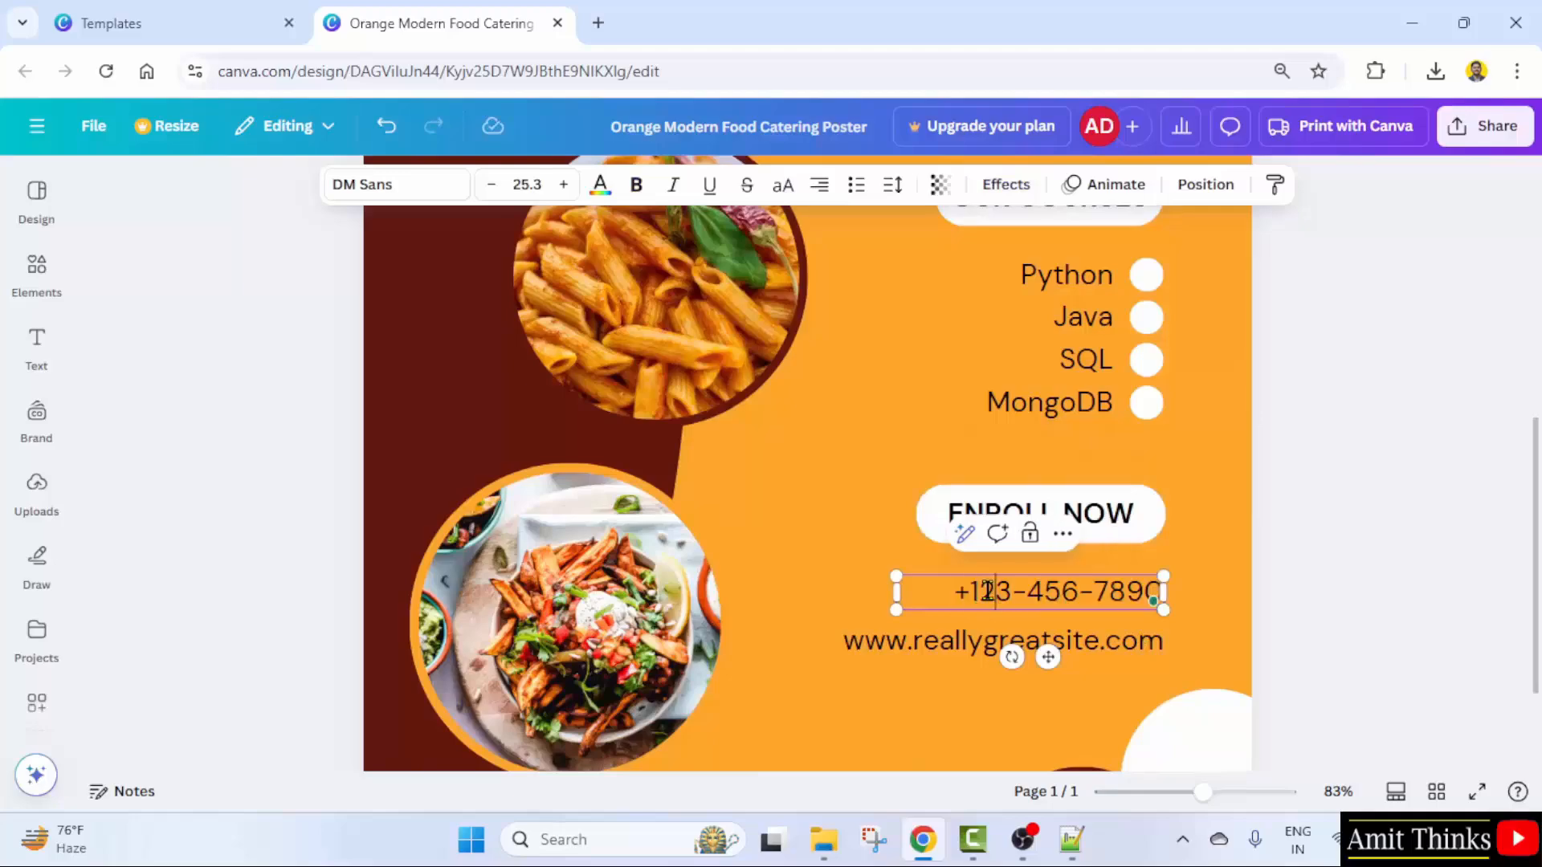
click(1405, 588)
click(1100, 638)
click(1100, 638)
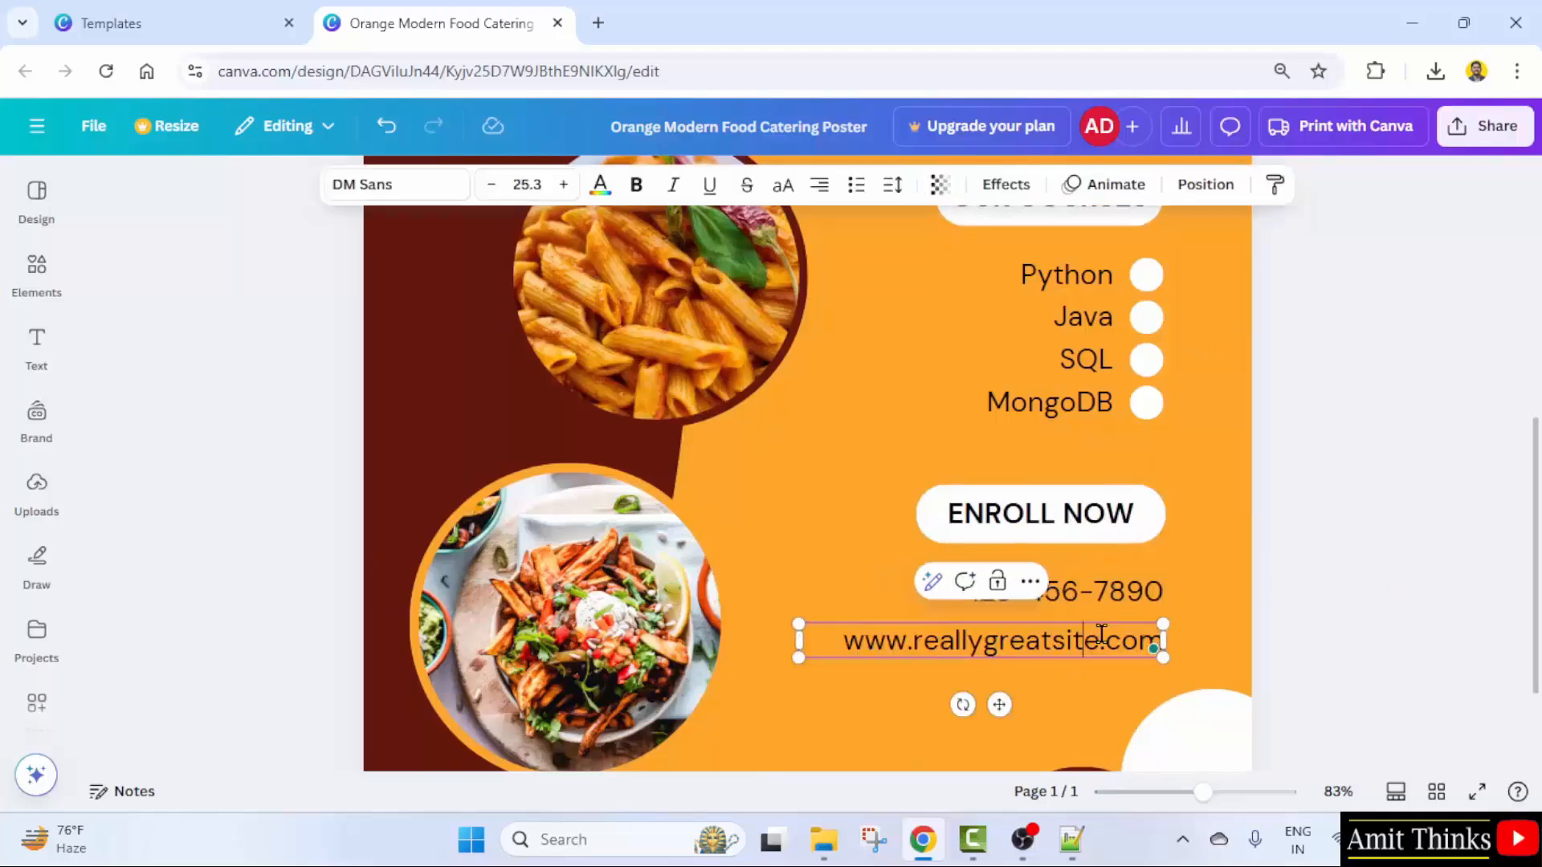
drag(1102, 634, 911, 640)
key(BackSpace)
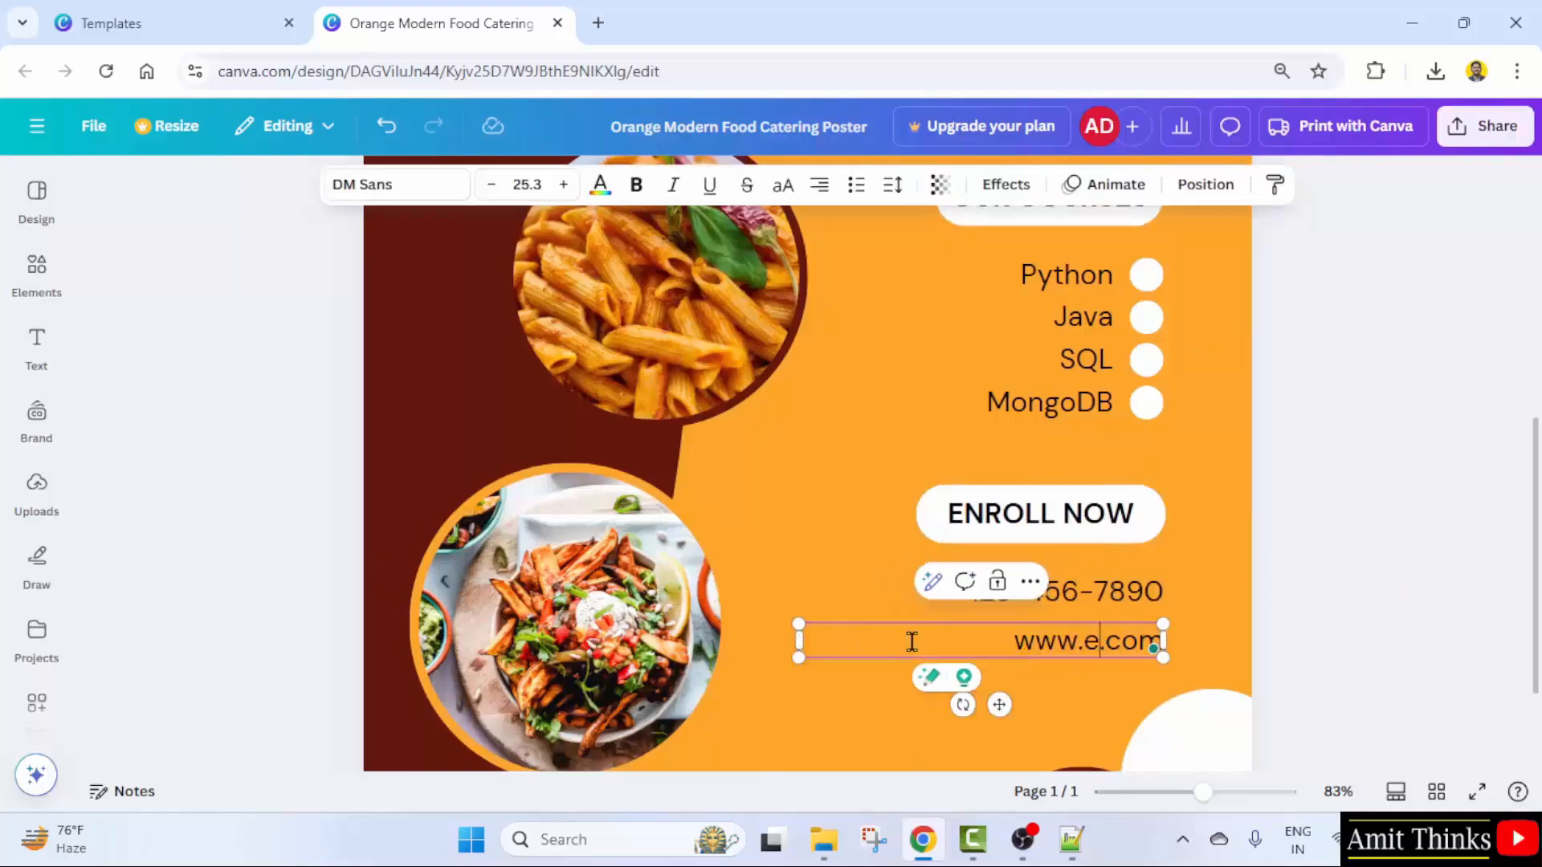
text(xample)
click(1277, 596)
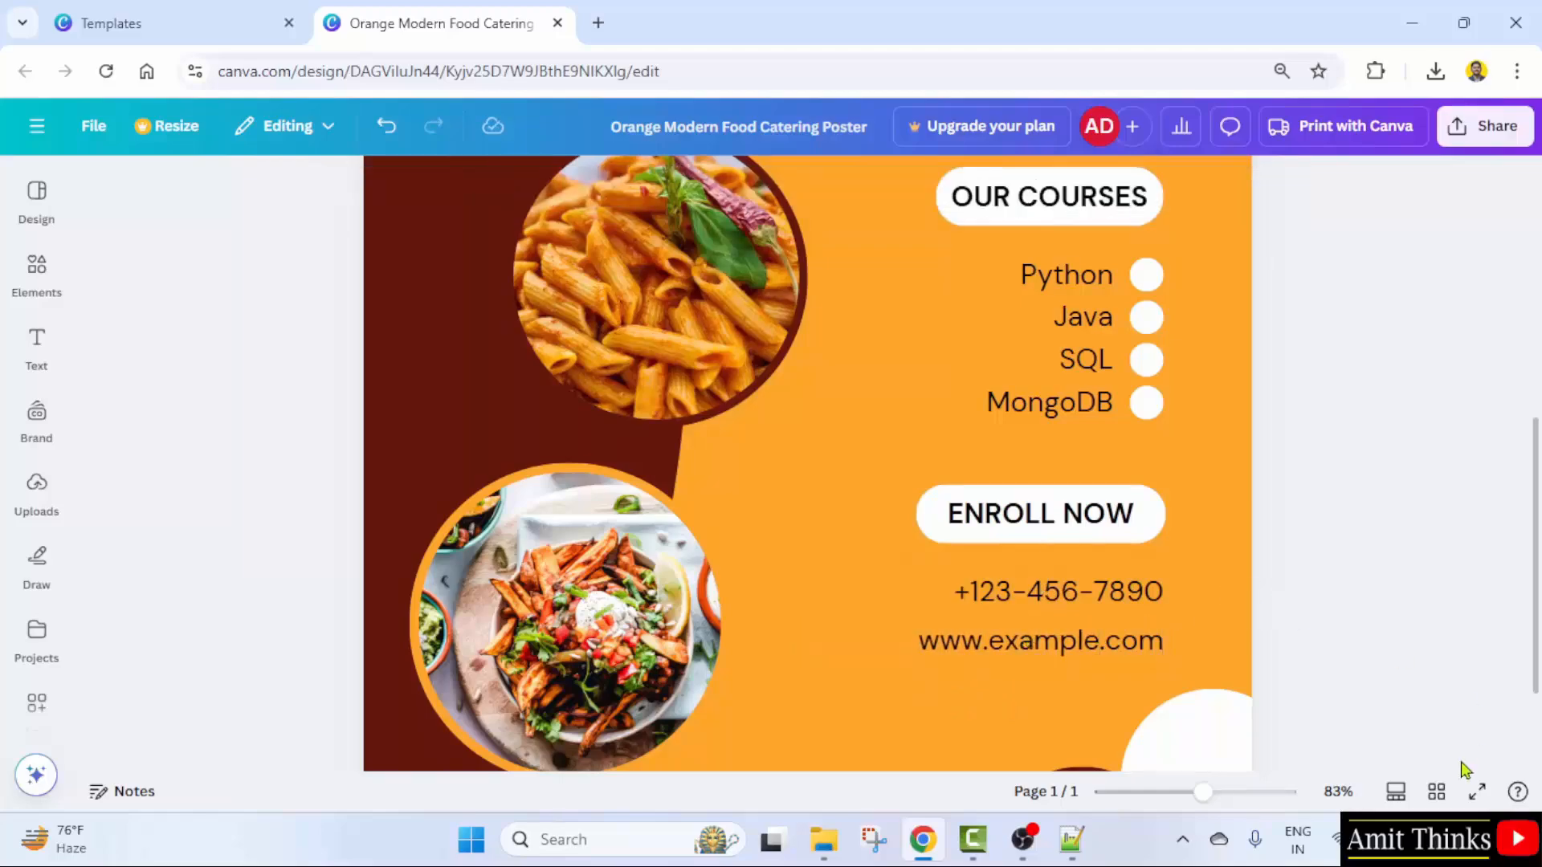
- Delete the sushi and pasta photos from the poster, frames included
drag(1205, 795, 1178, 795)
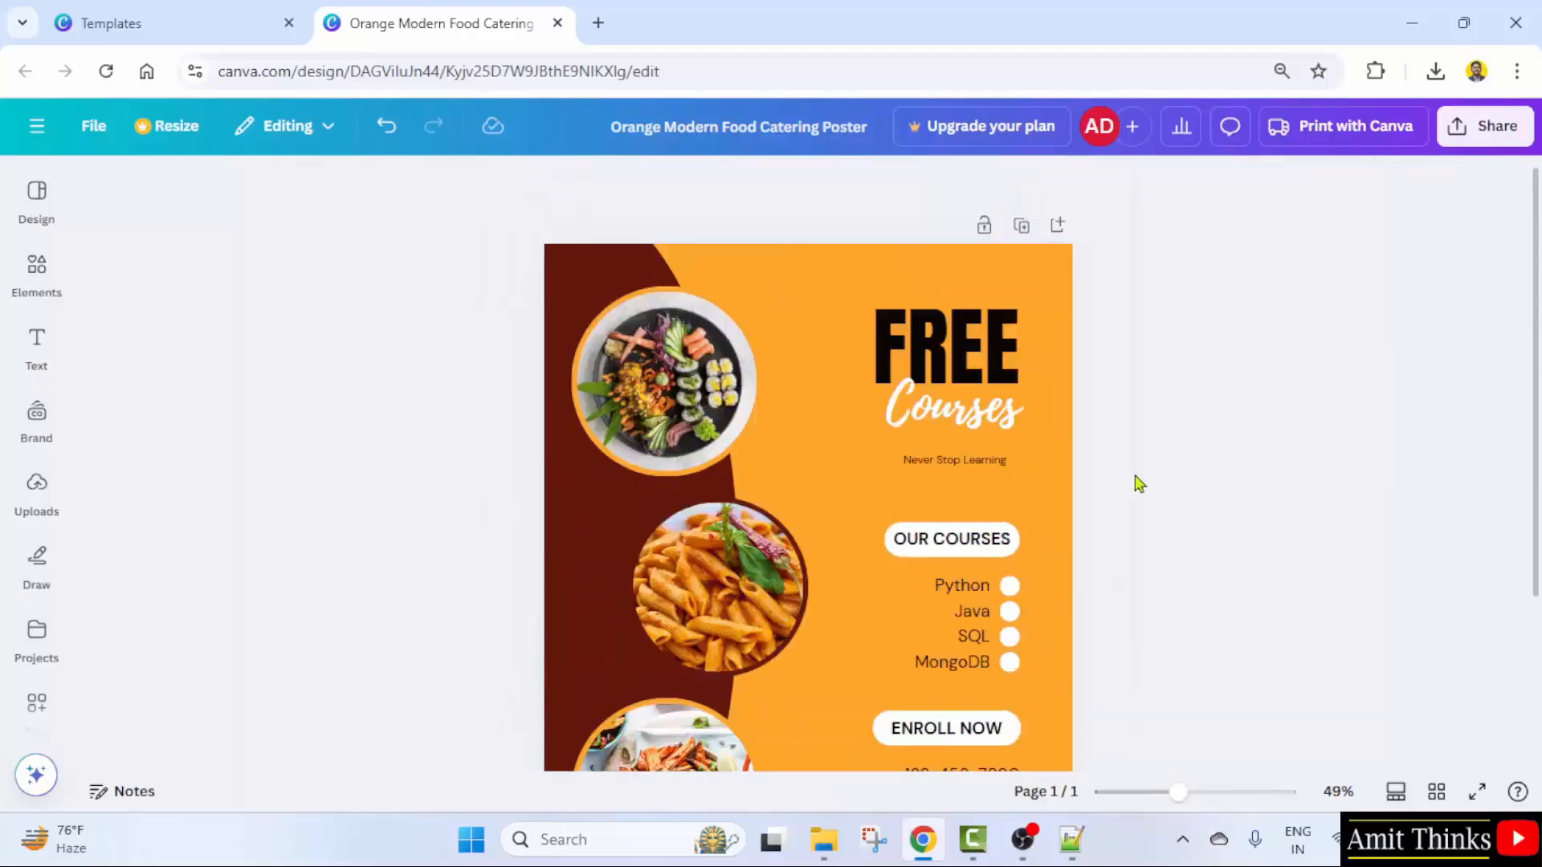
click(682, 402)
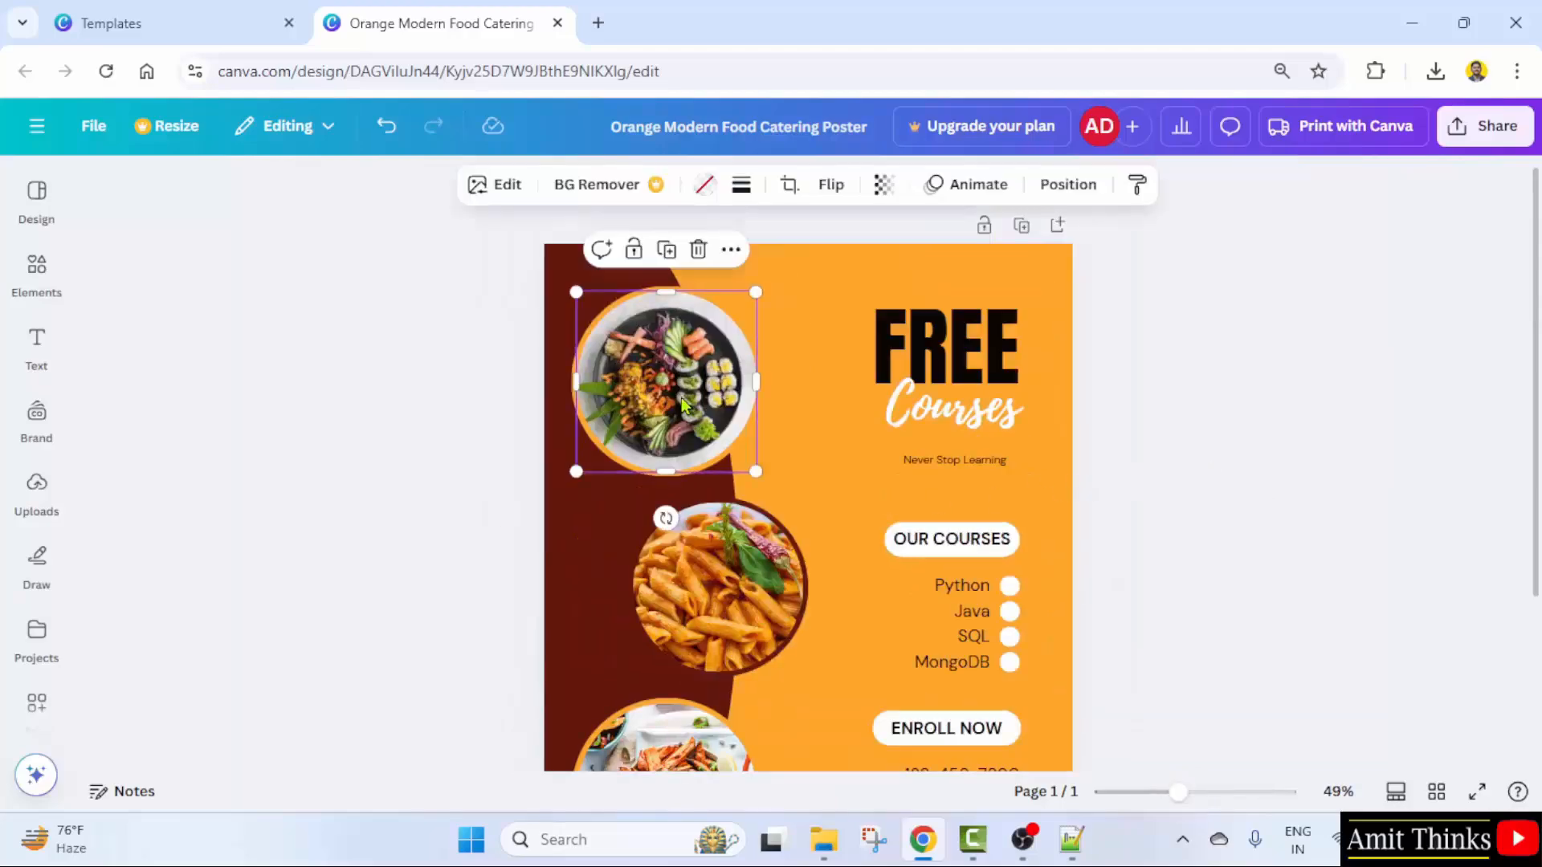
click(696, 250)
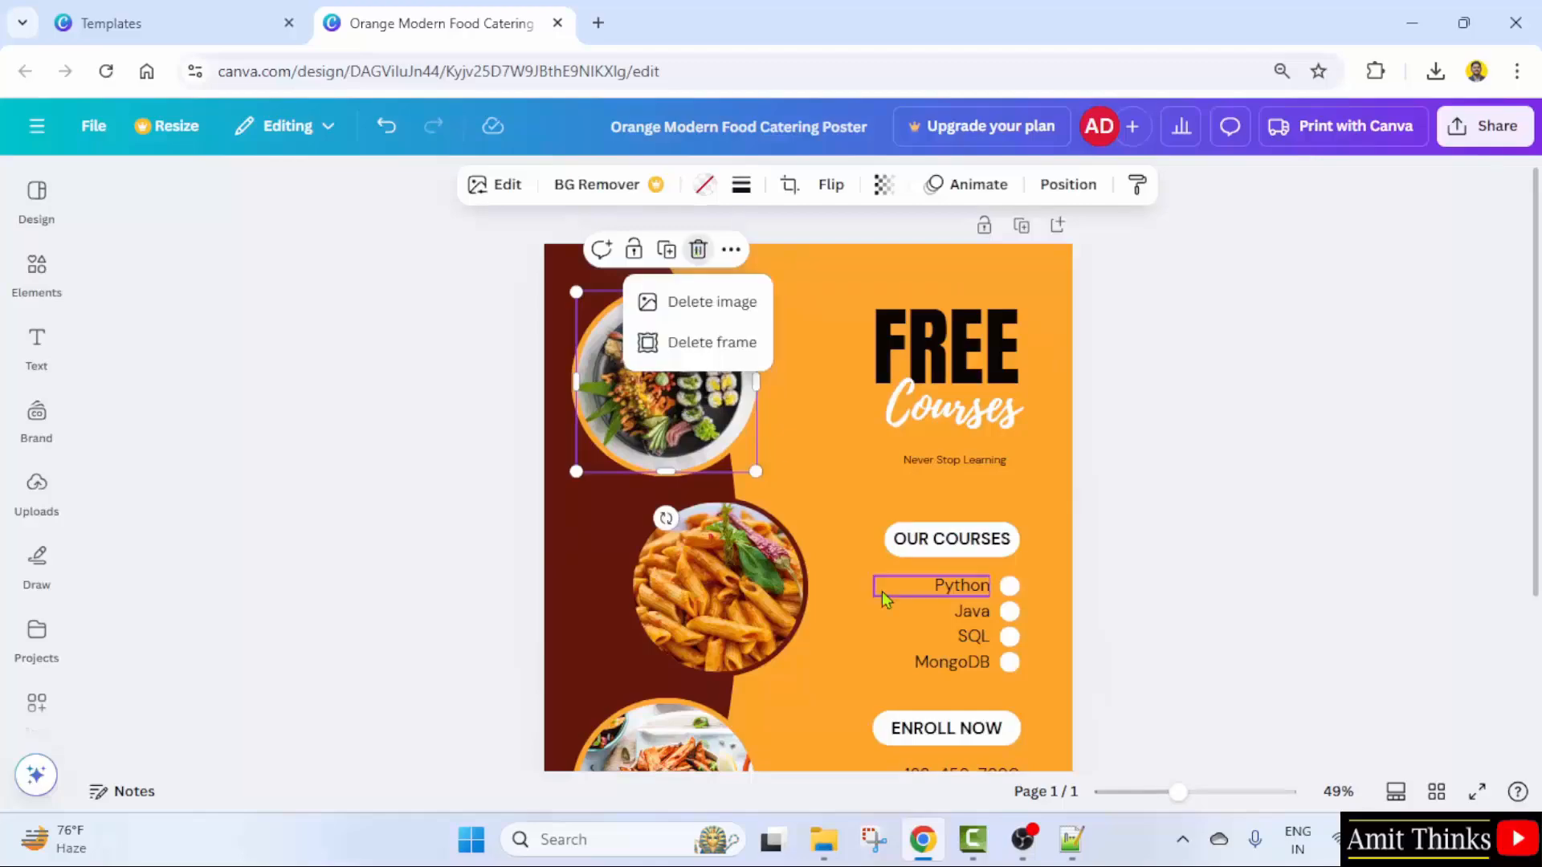
click(731, 342)
click(723, 554)
scroll(720, 461, down, 3)
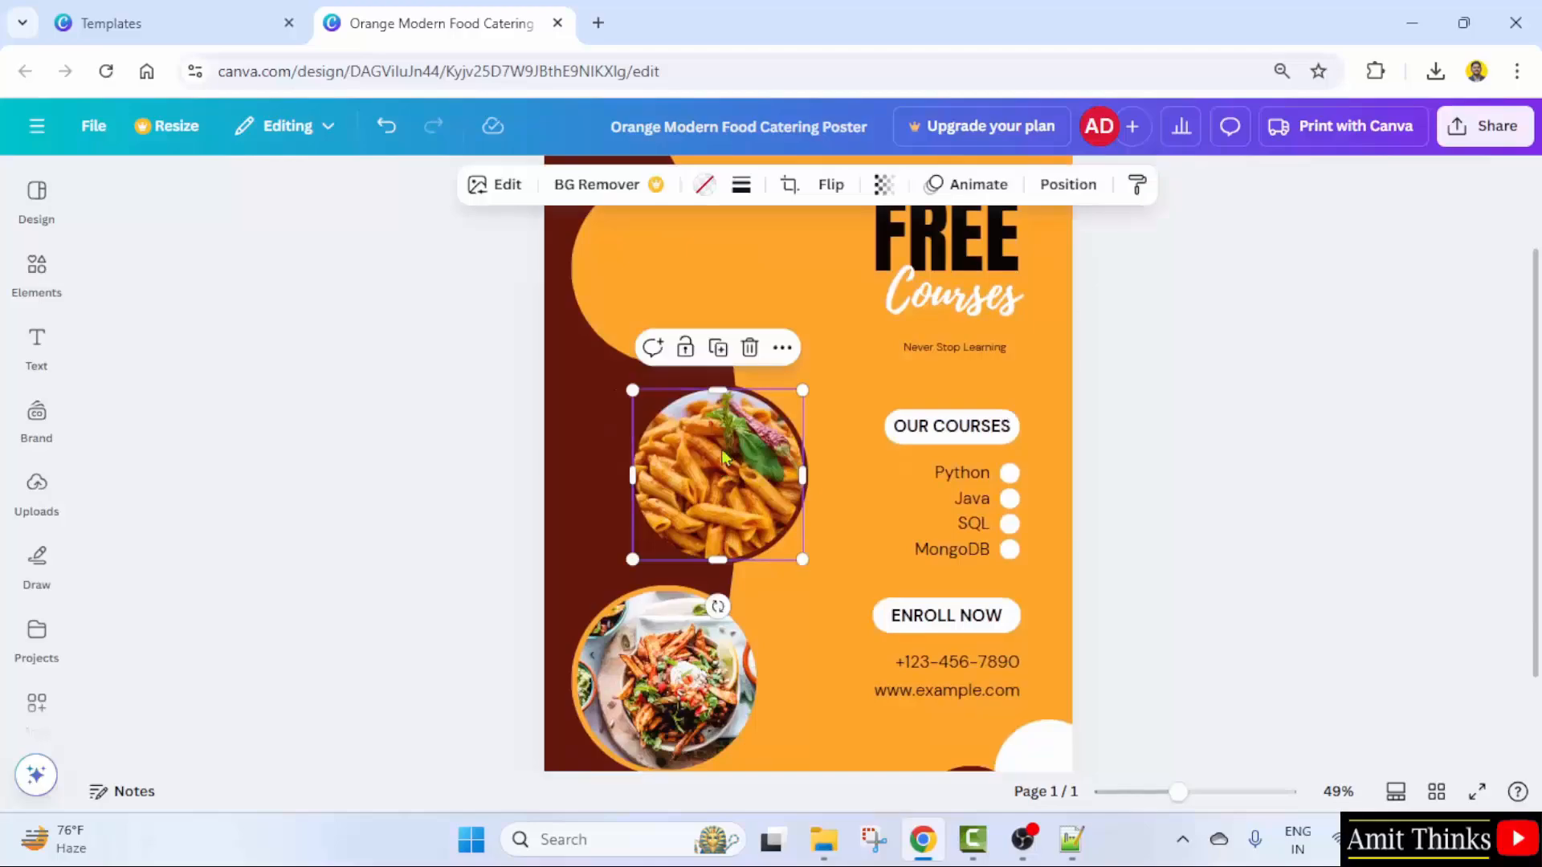
click(750, 348)
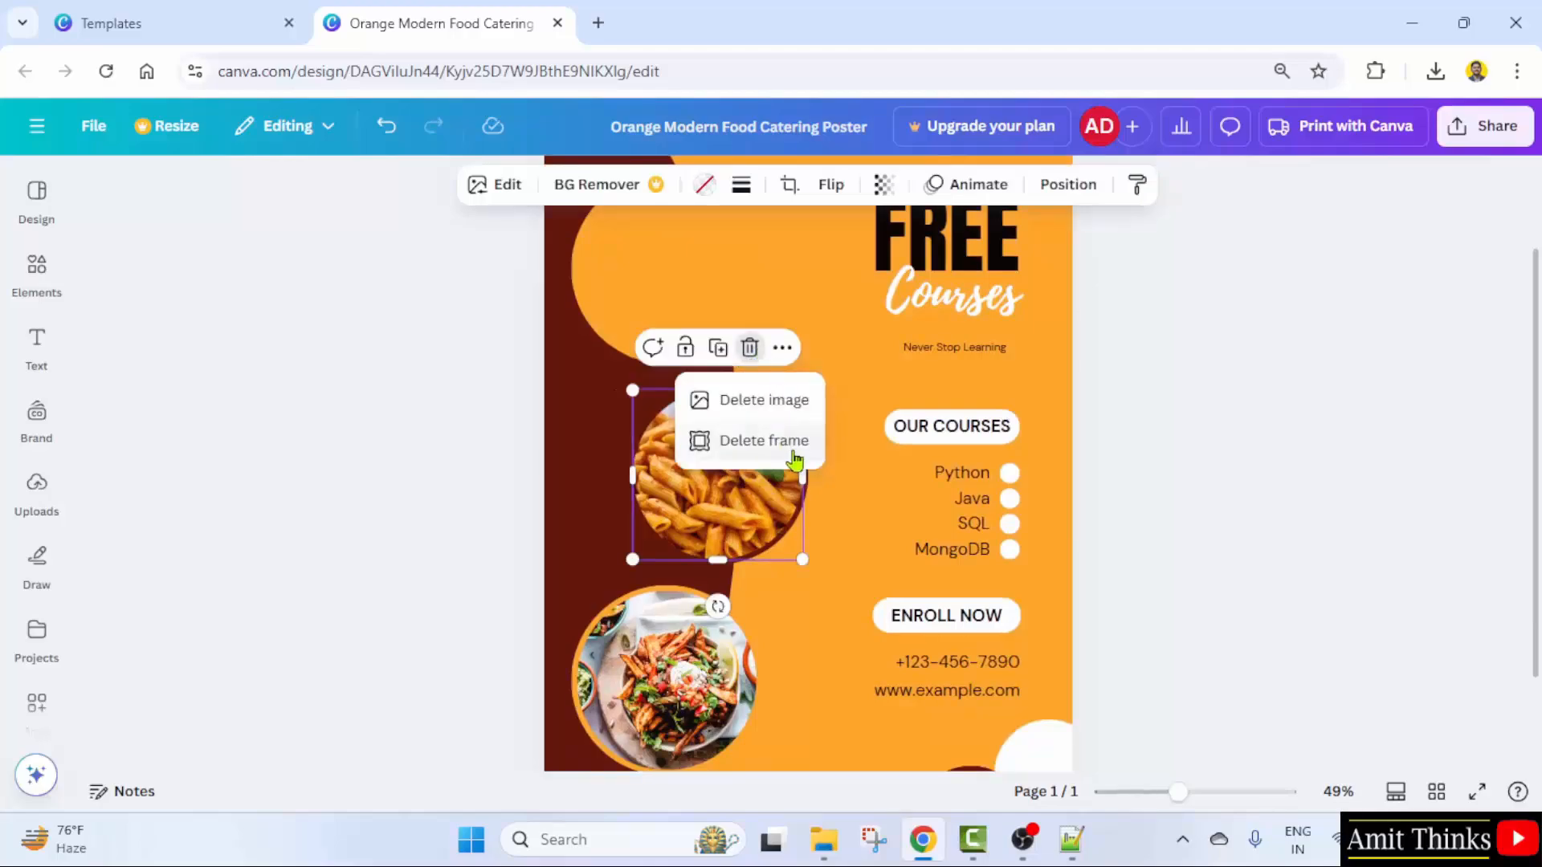
click(795, 458)
- Delete the salad photo and its frame, leaving only the background shapes
scroll(723, 563, down, 3)
click(667, 578)
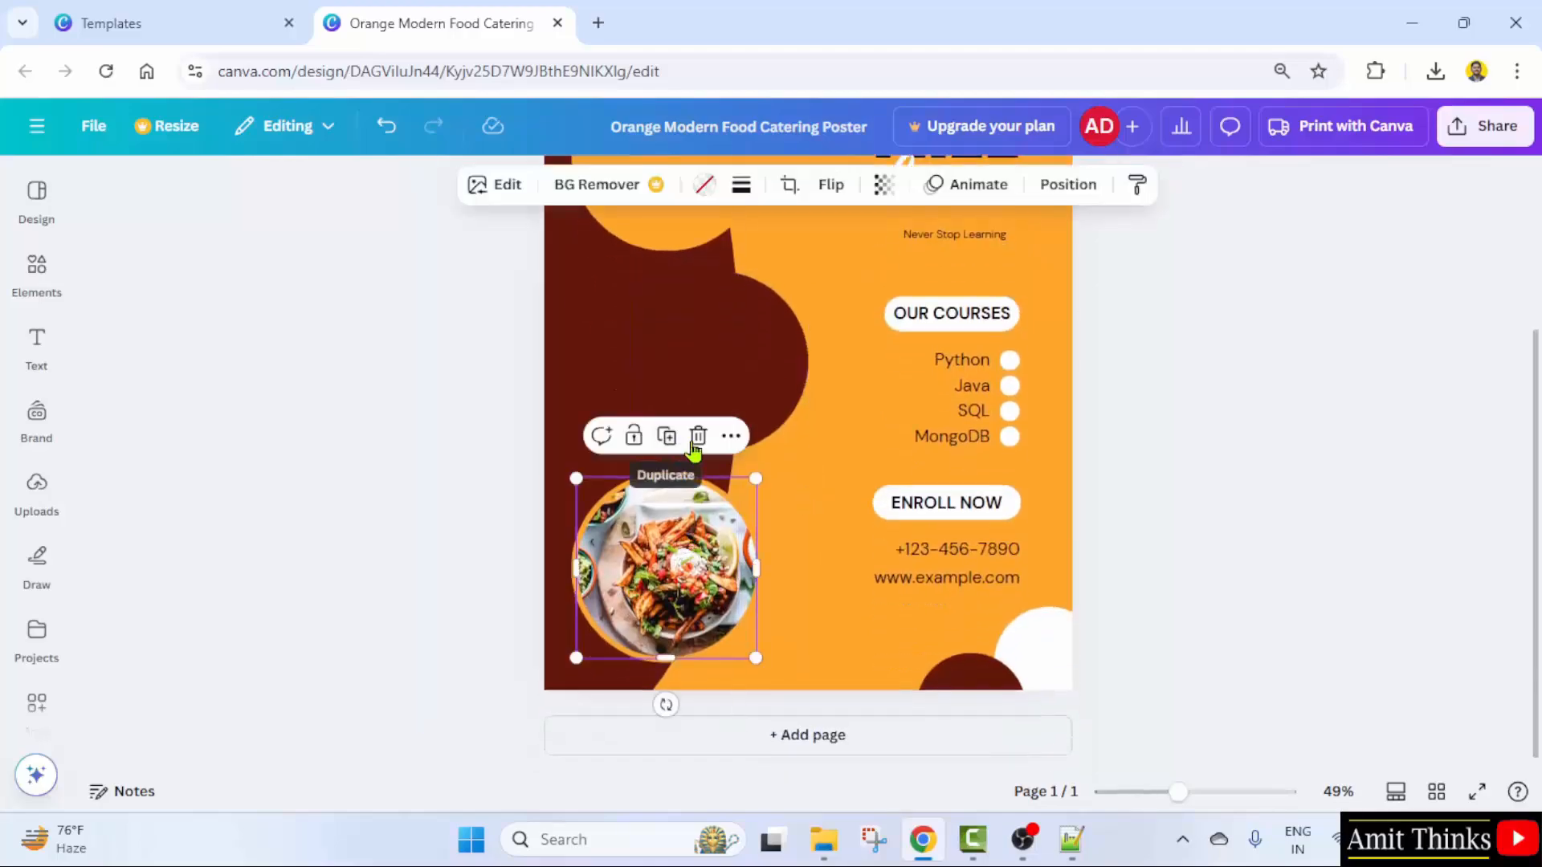
click(695, 440)
click(733, 527)
scroll(819, 498, up, 3)
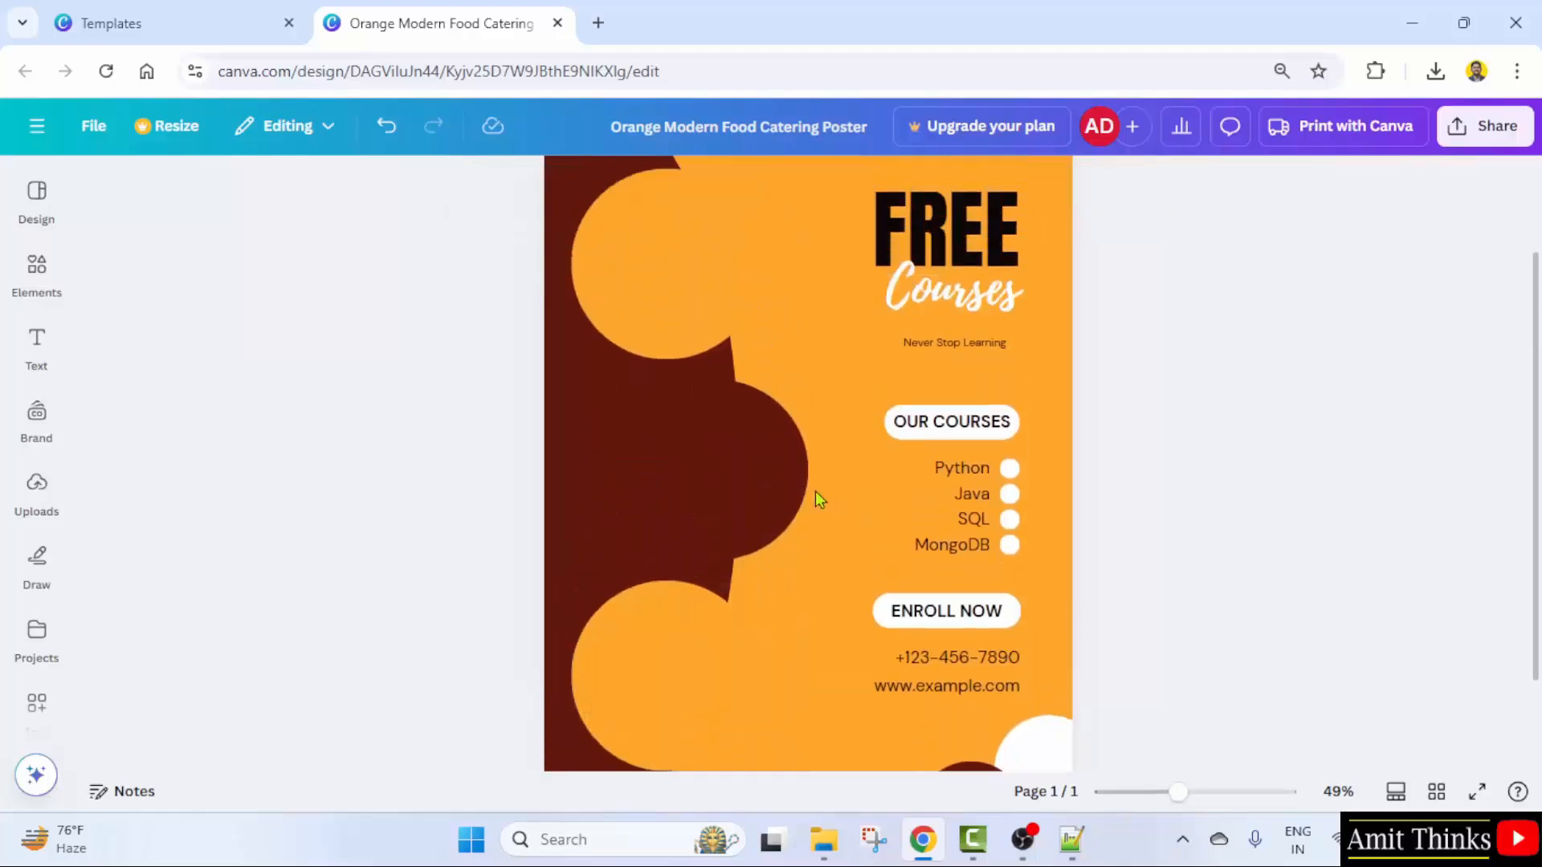
scroll(699, 358, up, 3)
- Upload Python Logo.png from the Sample Thumbnails folder into the design's uploads
click(45, 515)
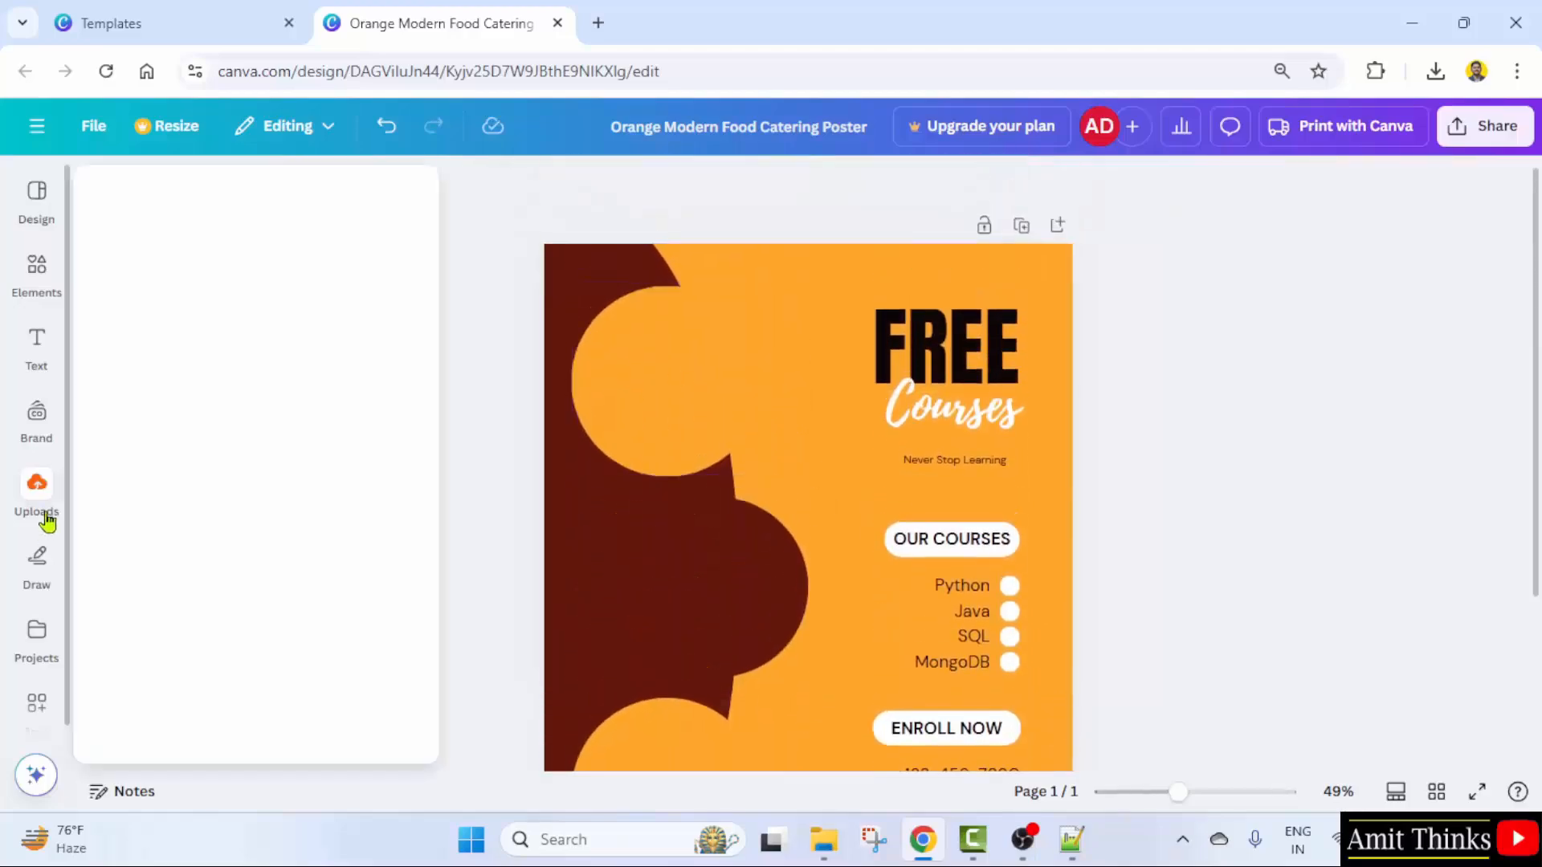
click(283, 247)
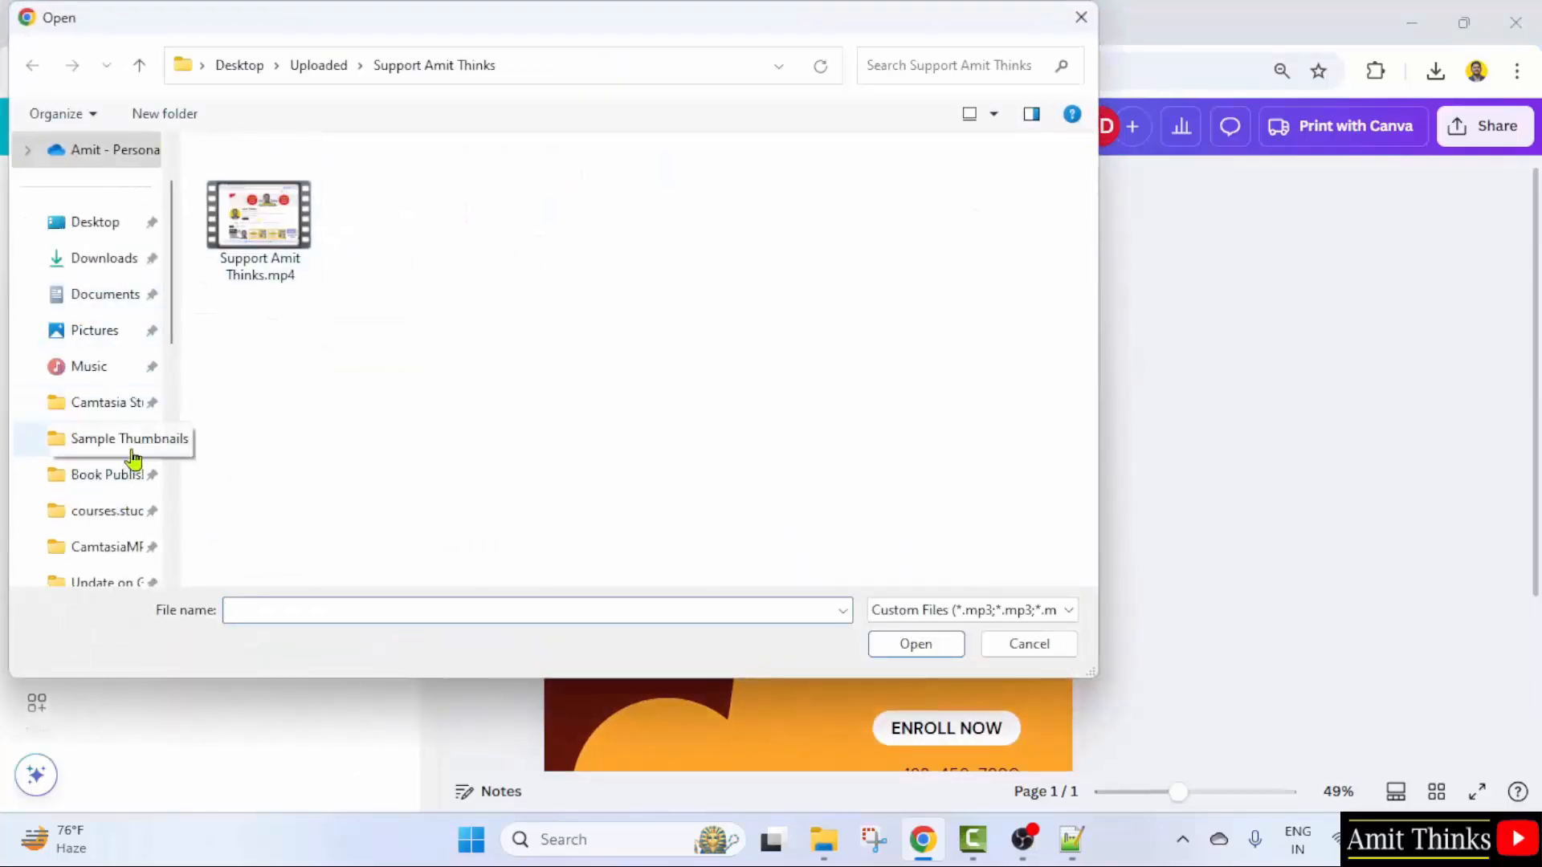
click(131, 450)
click(588, 425)
text(boo)
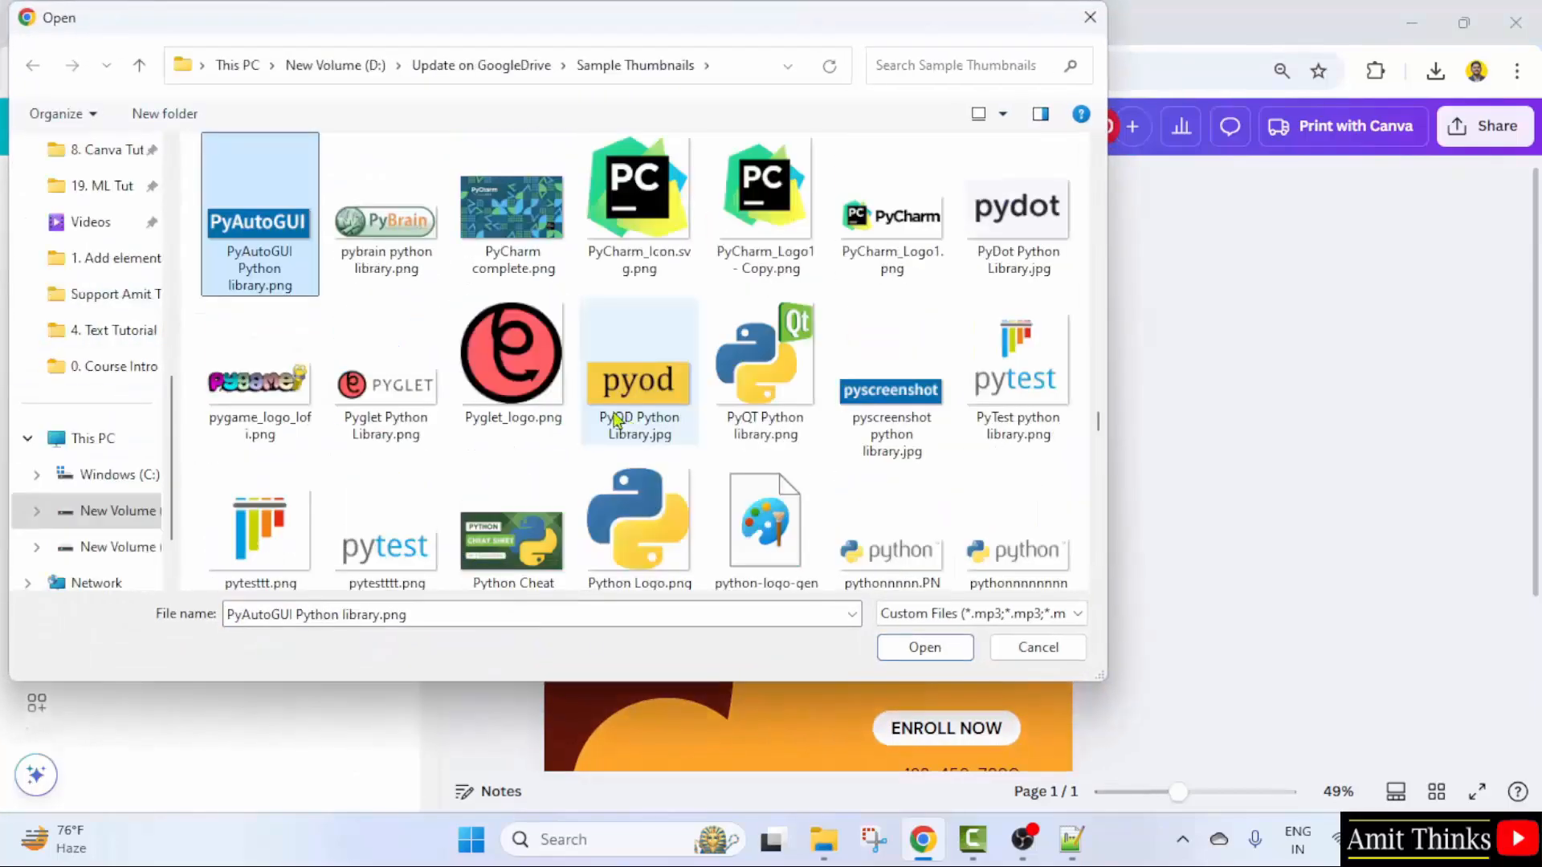
click(601, 401)
click(668, 515)
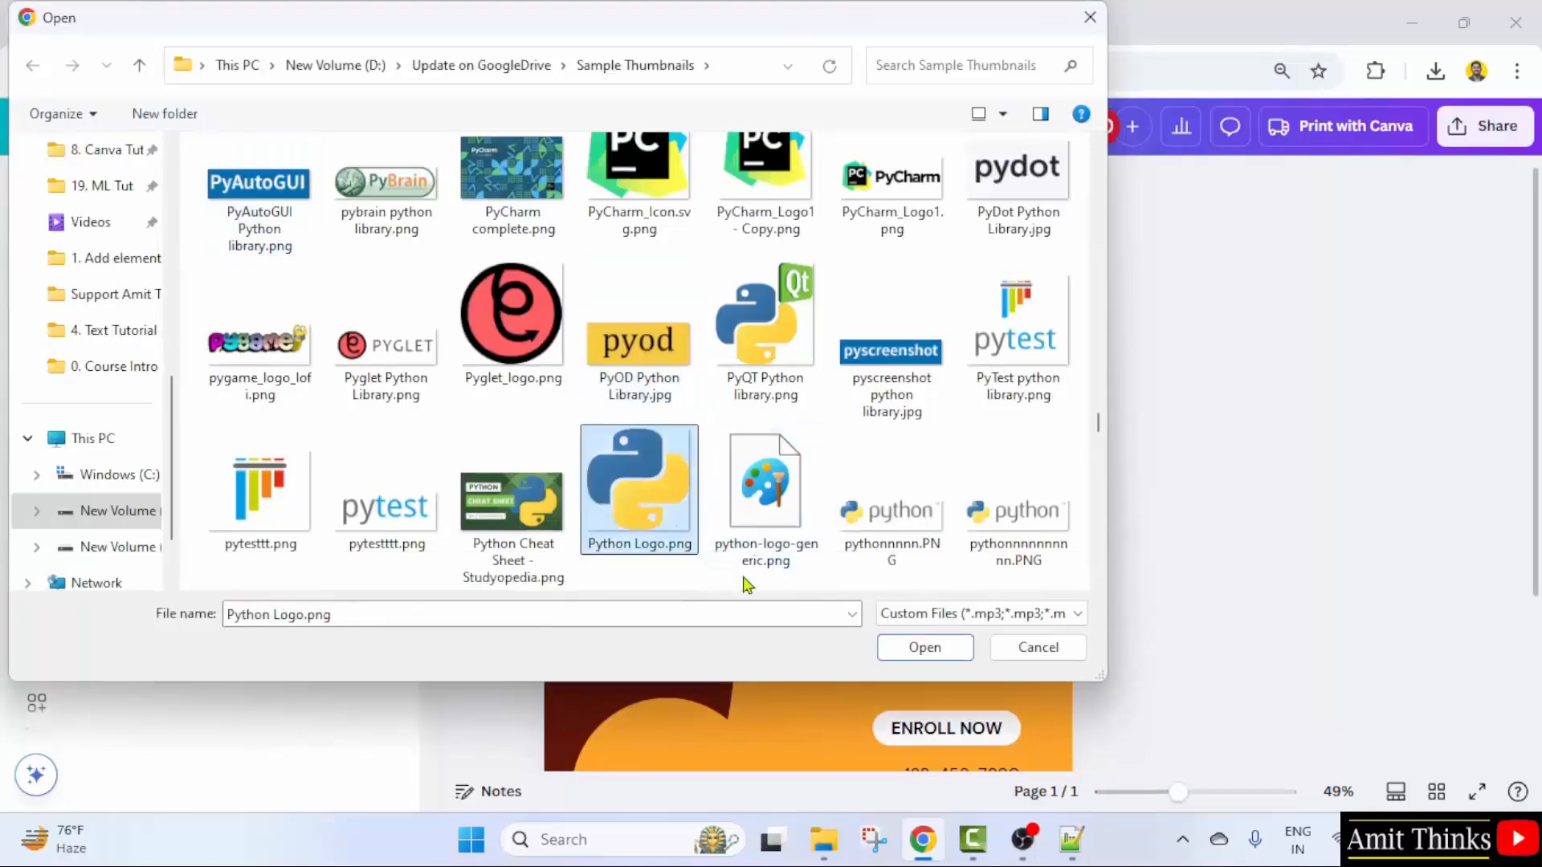
click(964, 648)
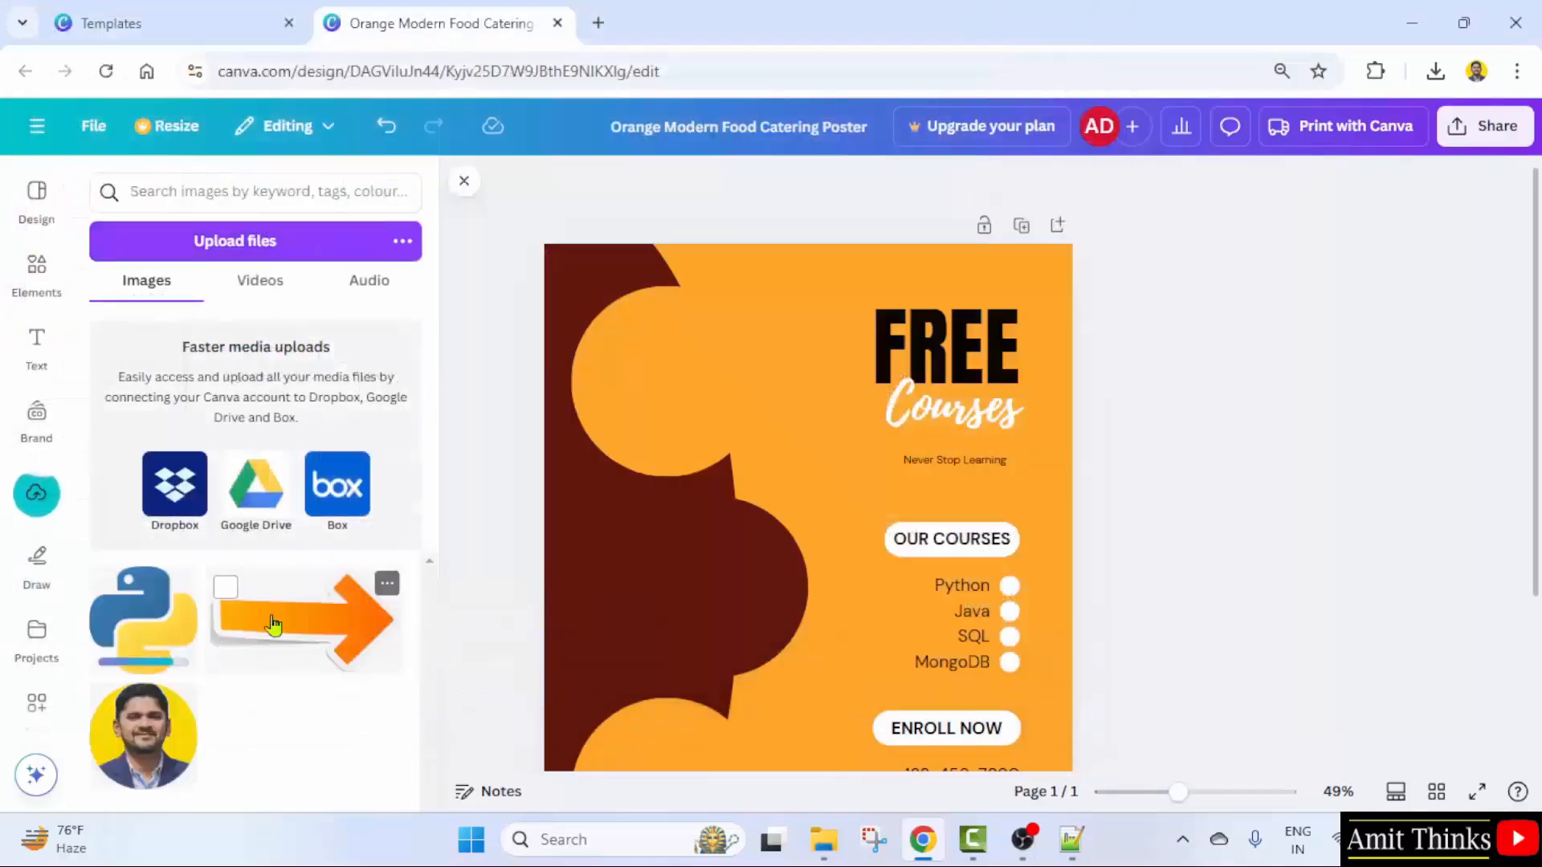
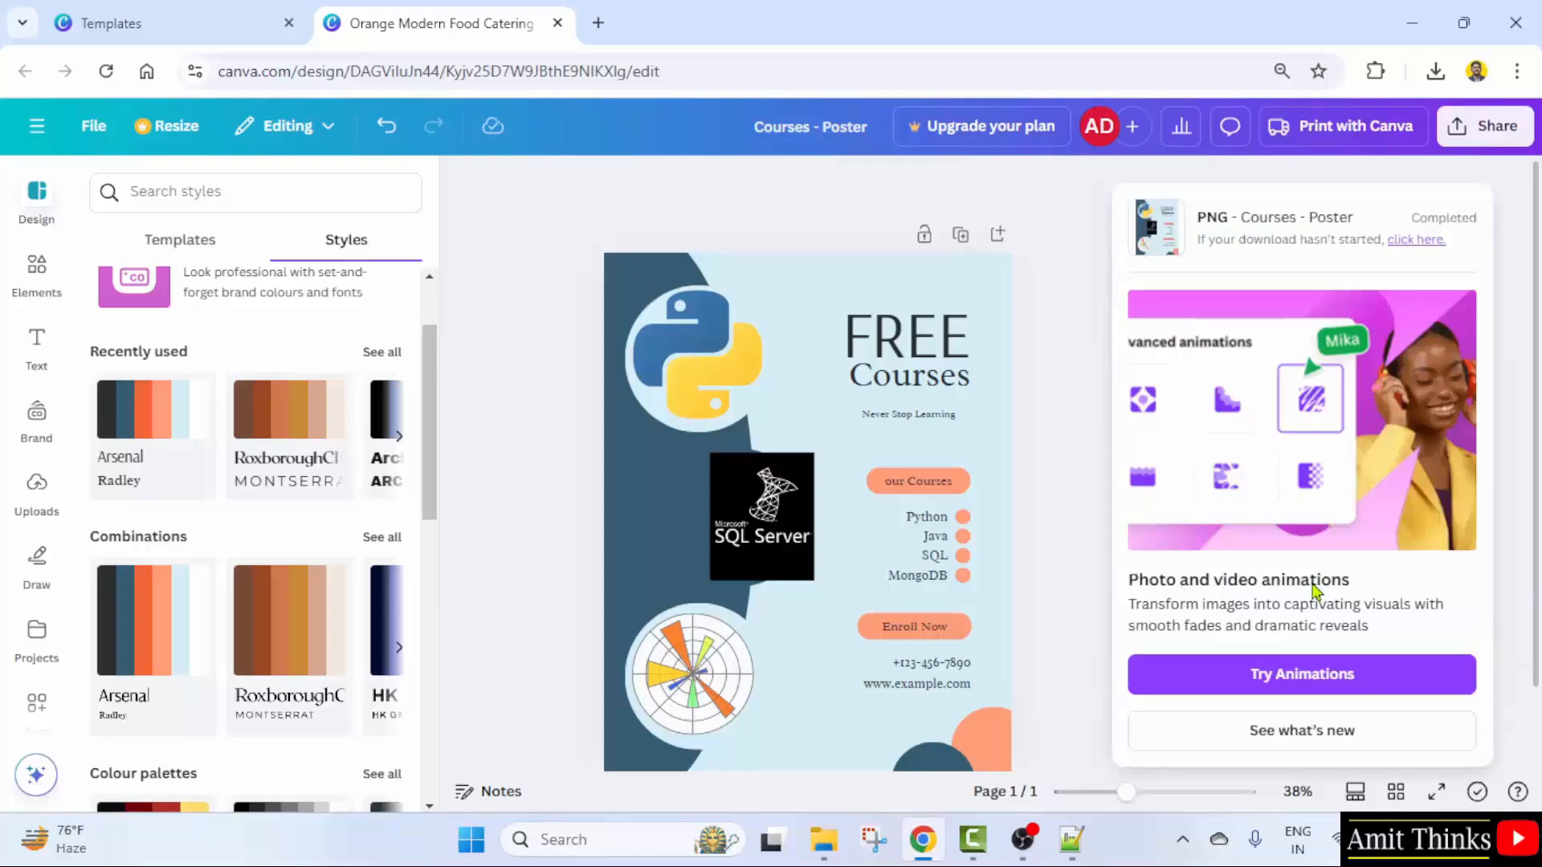
- Capitalise the poster's label to 'Our Courses'
click(1085, 367)
scroll(946, 592, down, 2)
click(885, 411)
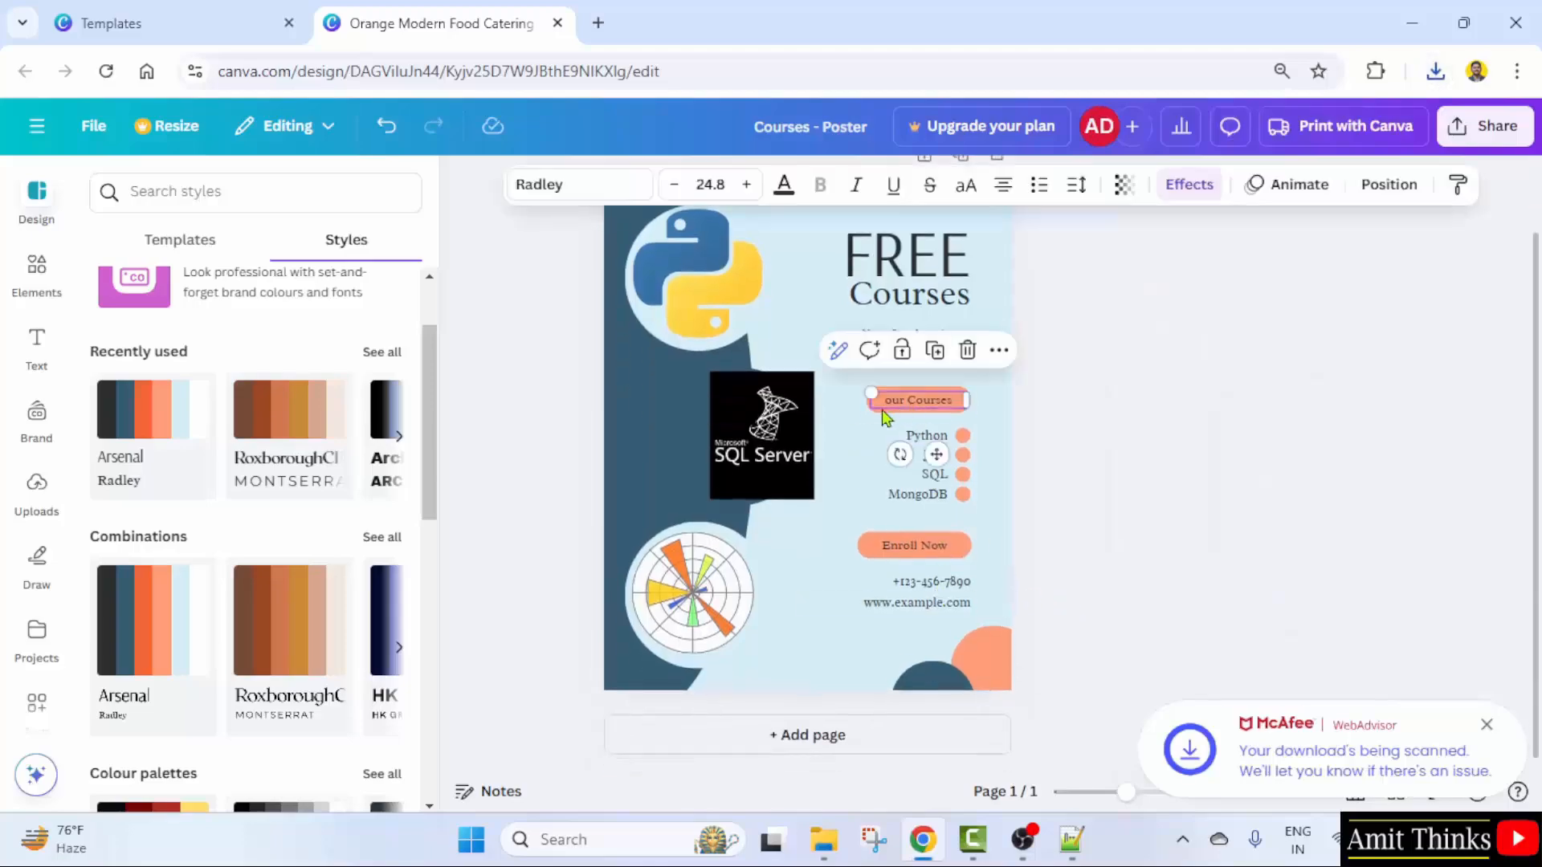
click(1105, 438)
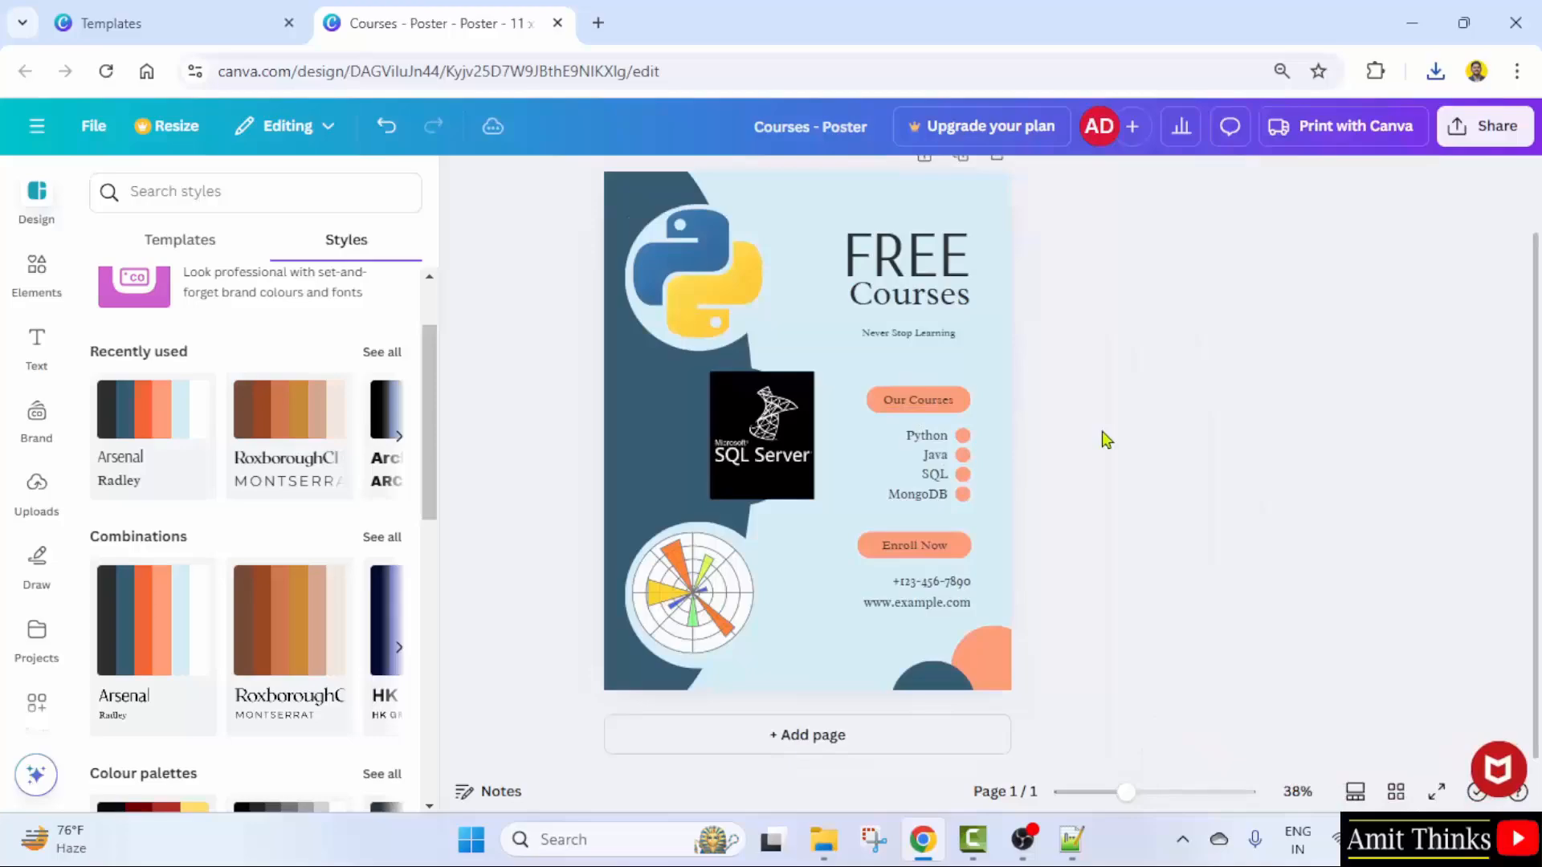
- Download the Courses poster as a PNG and show the browser's recent downloads
click(1485, 126)
click(1172, 554)
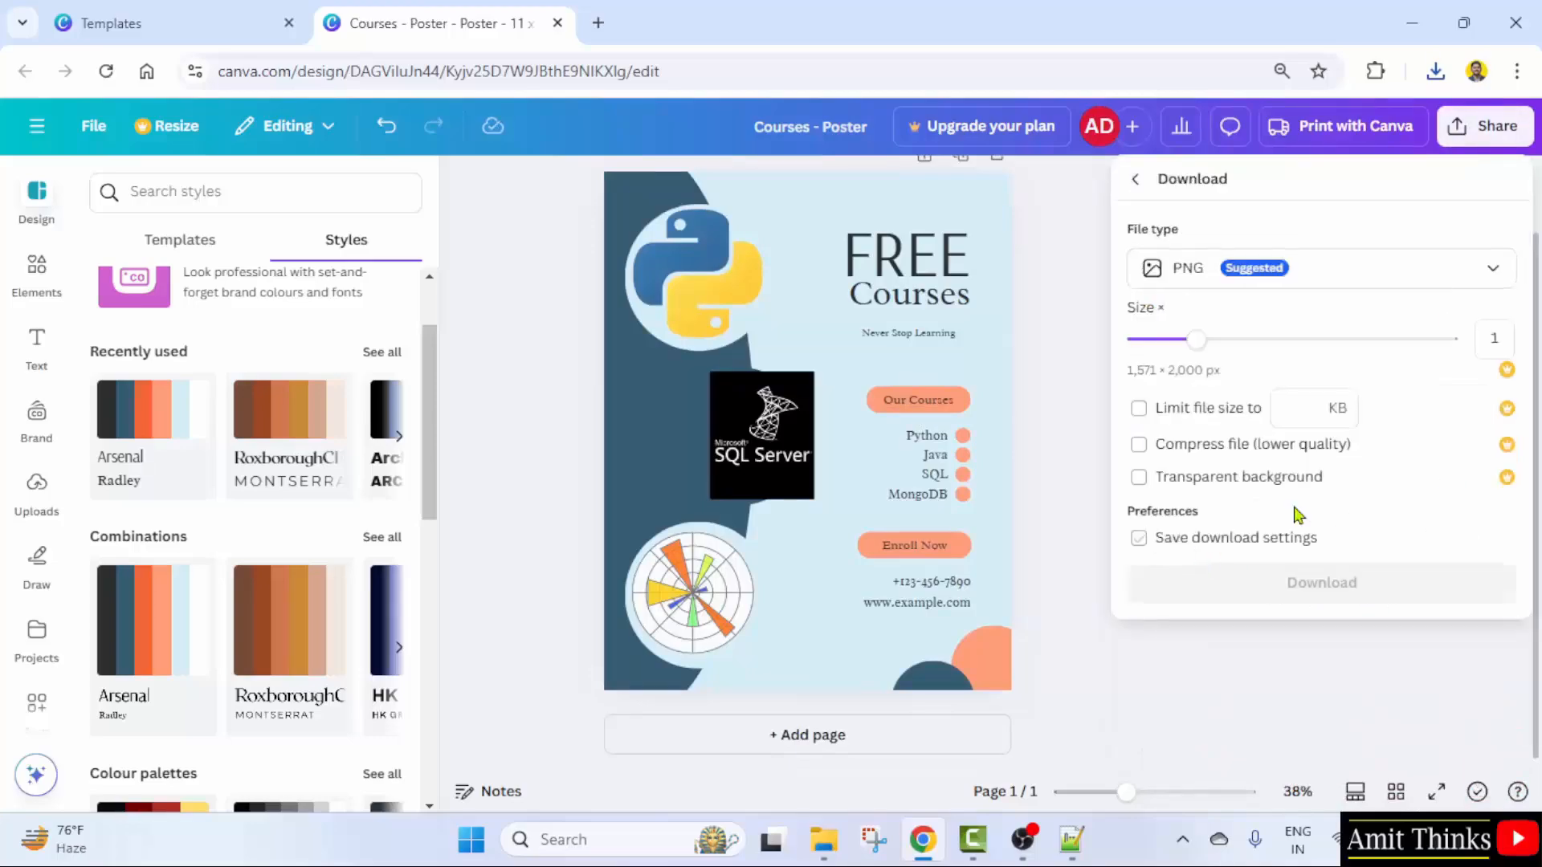
click(1301, 584)
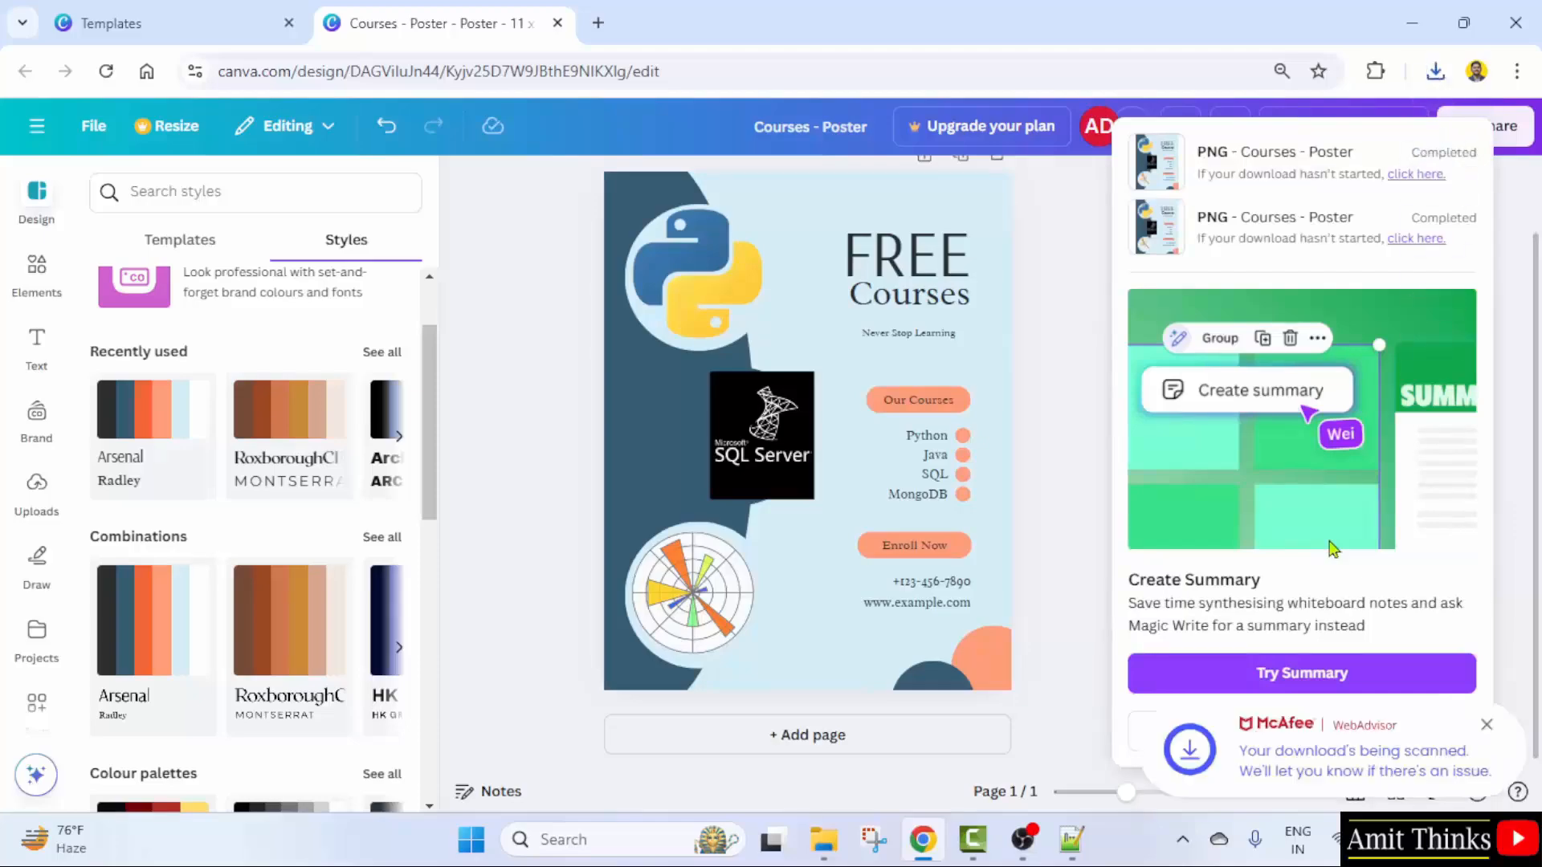
click(1435, 70)
- Check Courses - Poster (1).png in Paint at 30% zoom, then close Paint
click(1285, 188)
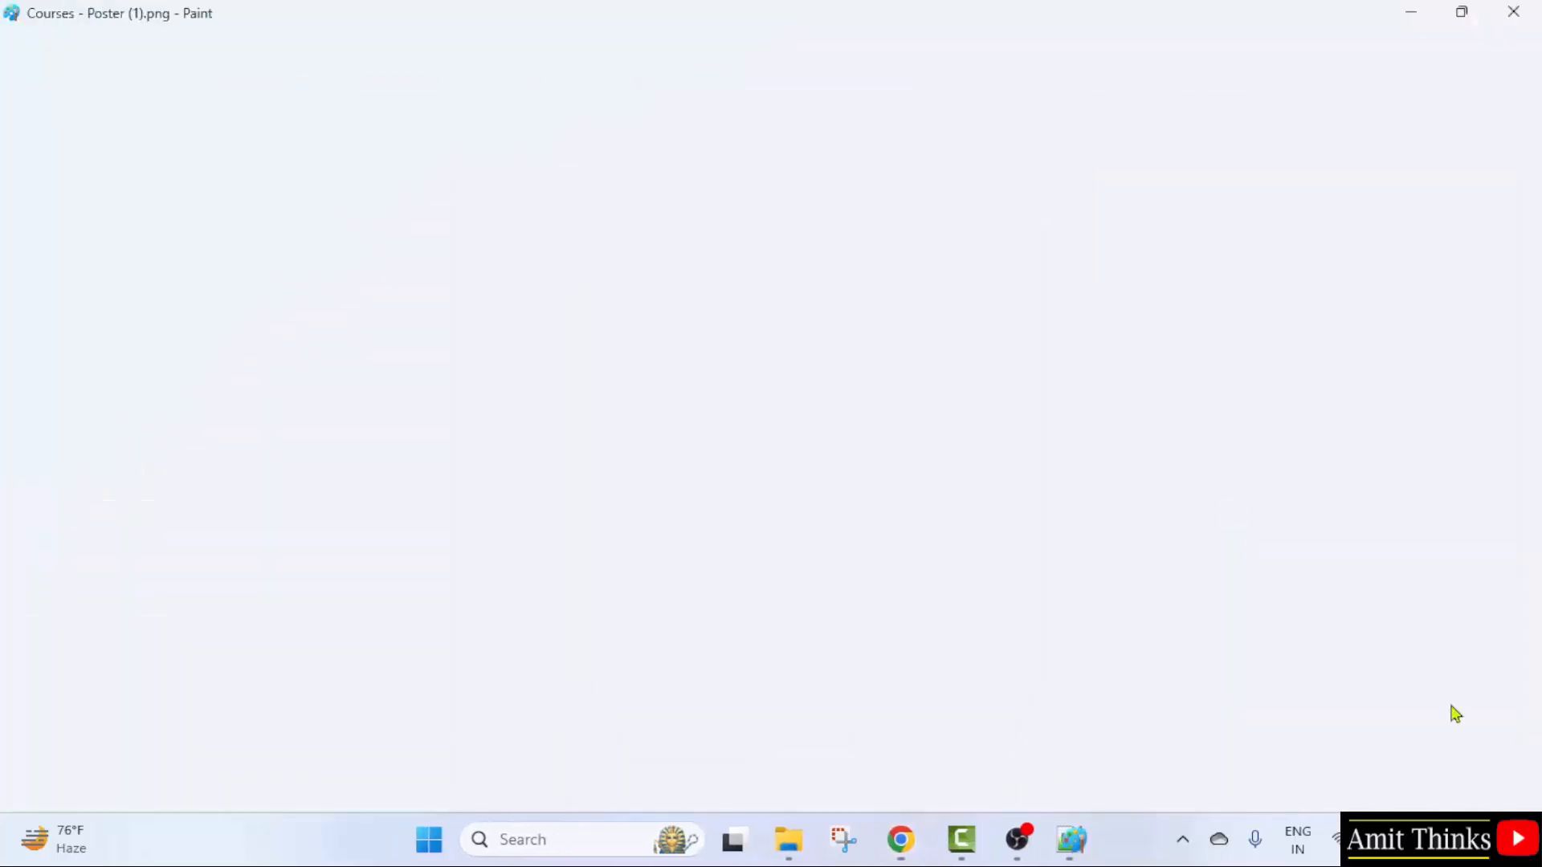
click(1324, 794)
click(1327, 793)
click(1326, 792)
click(1327, 793)
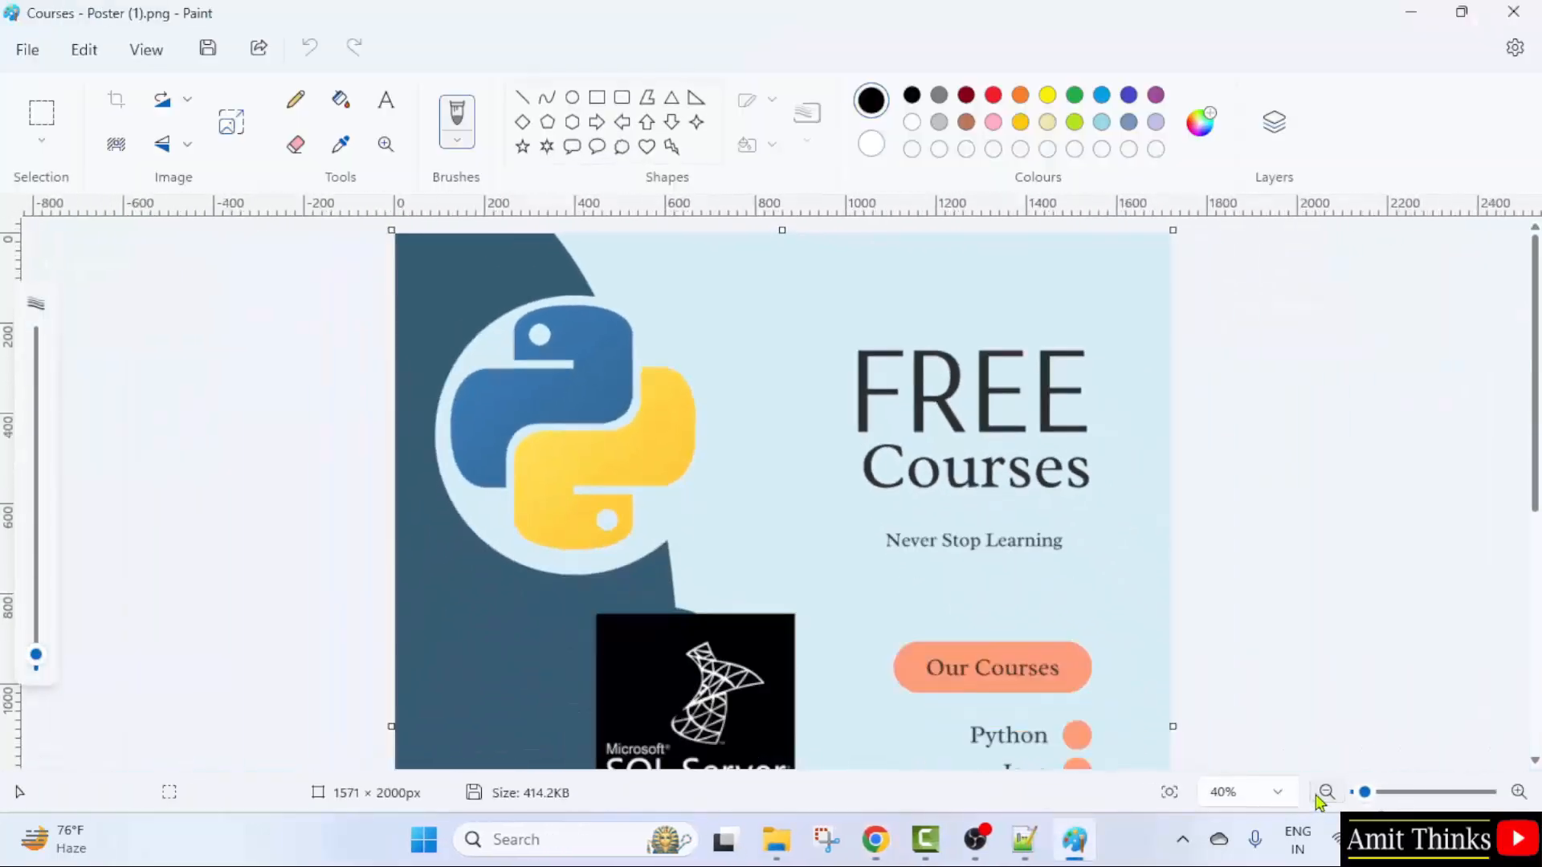
click(1327, 793)
scroll(1091, 654, down, 3)
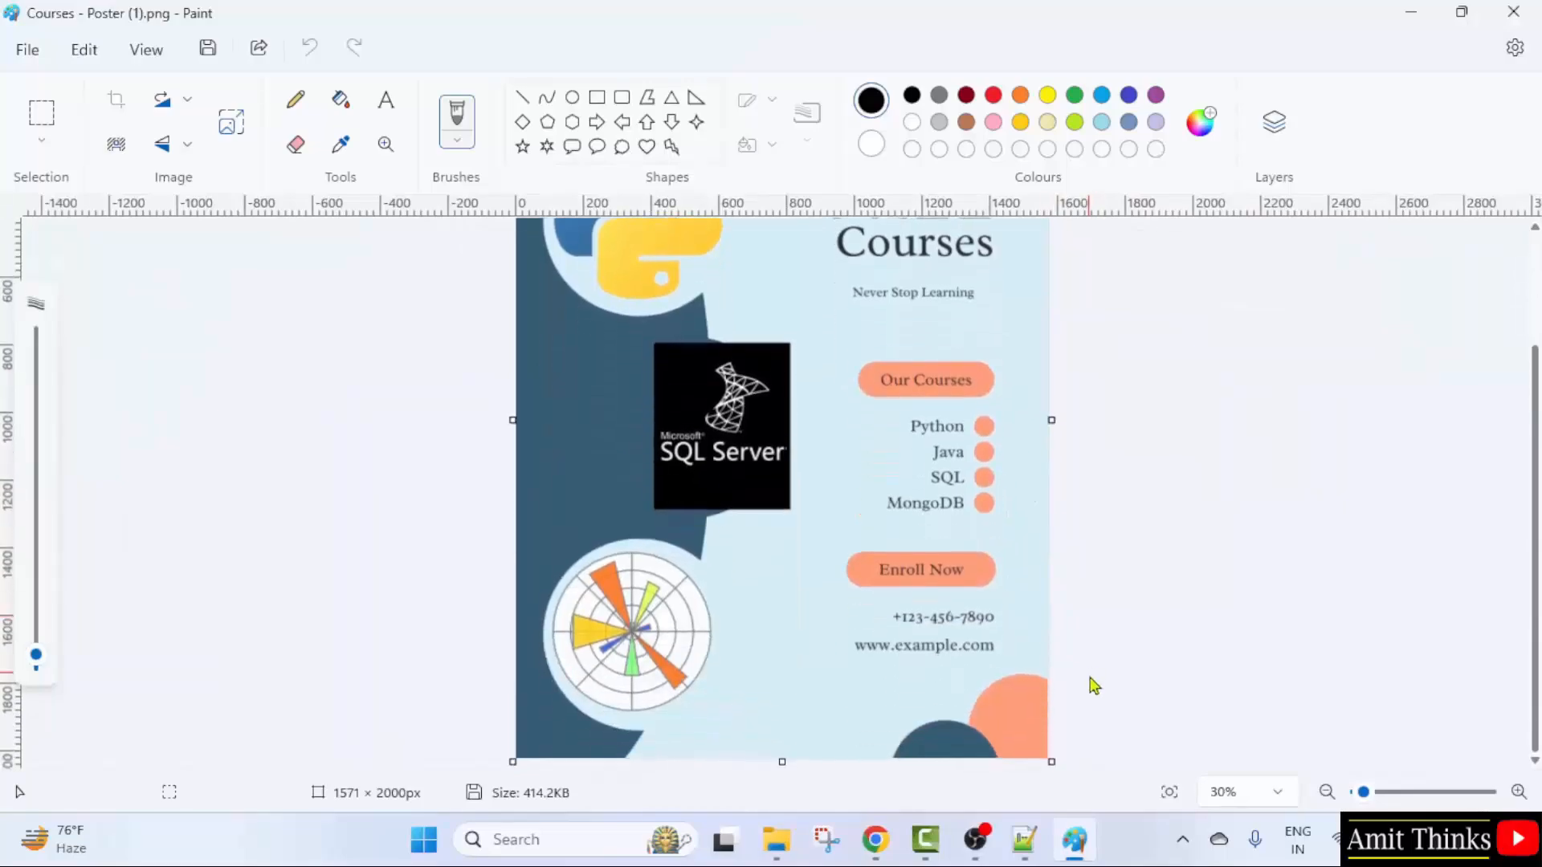
scroll(1094, 687, up, 3)
scroll(1044, 675, down, 3)
scroll(1003, 666, up, 1)
scroll(991, 652, up, 2)
click(1513, 12)
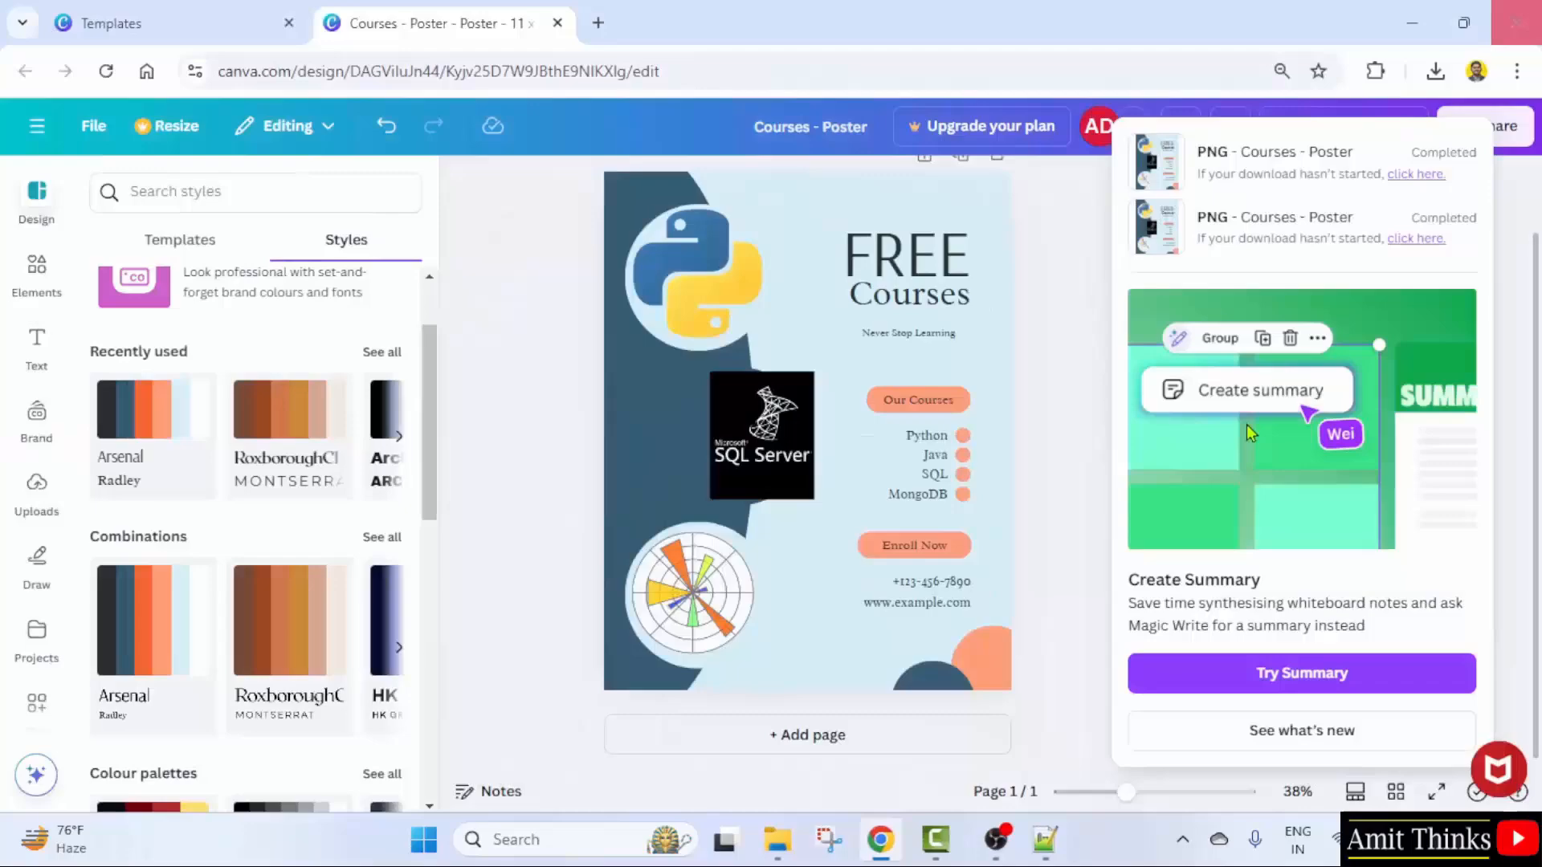
- Go from the Canva home page to the list of all projects
click(580, 254)
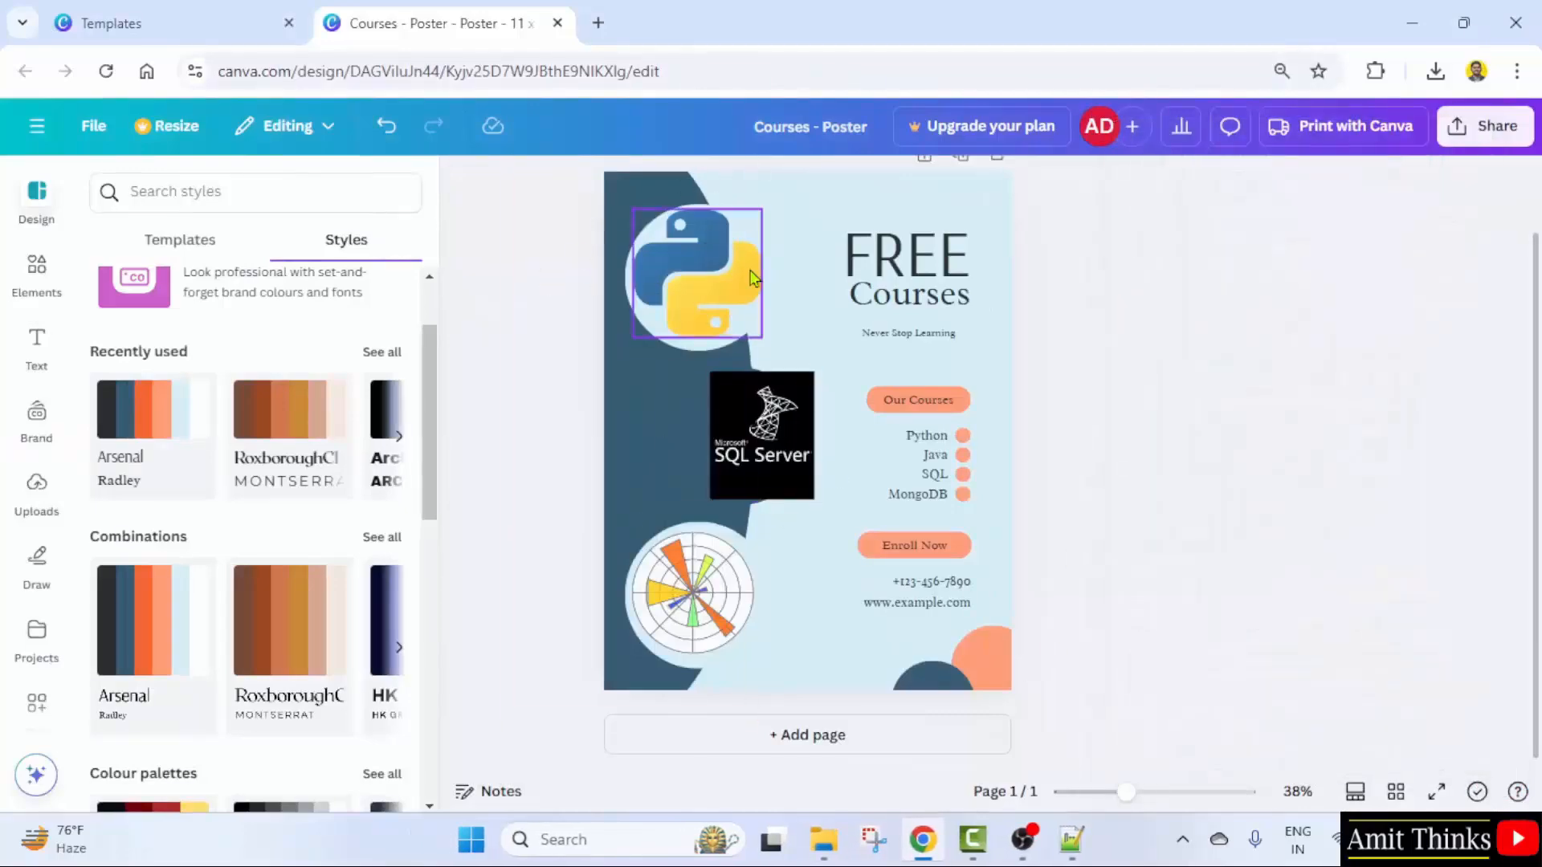
click(37, 127)
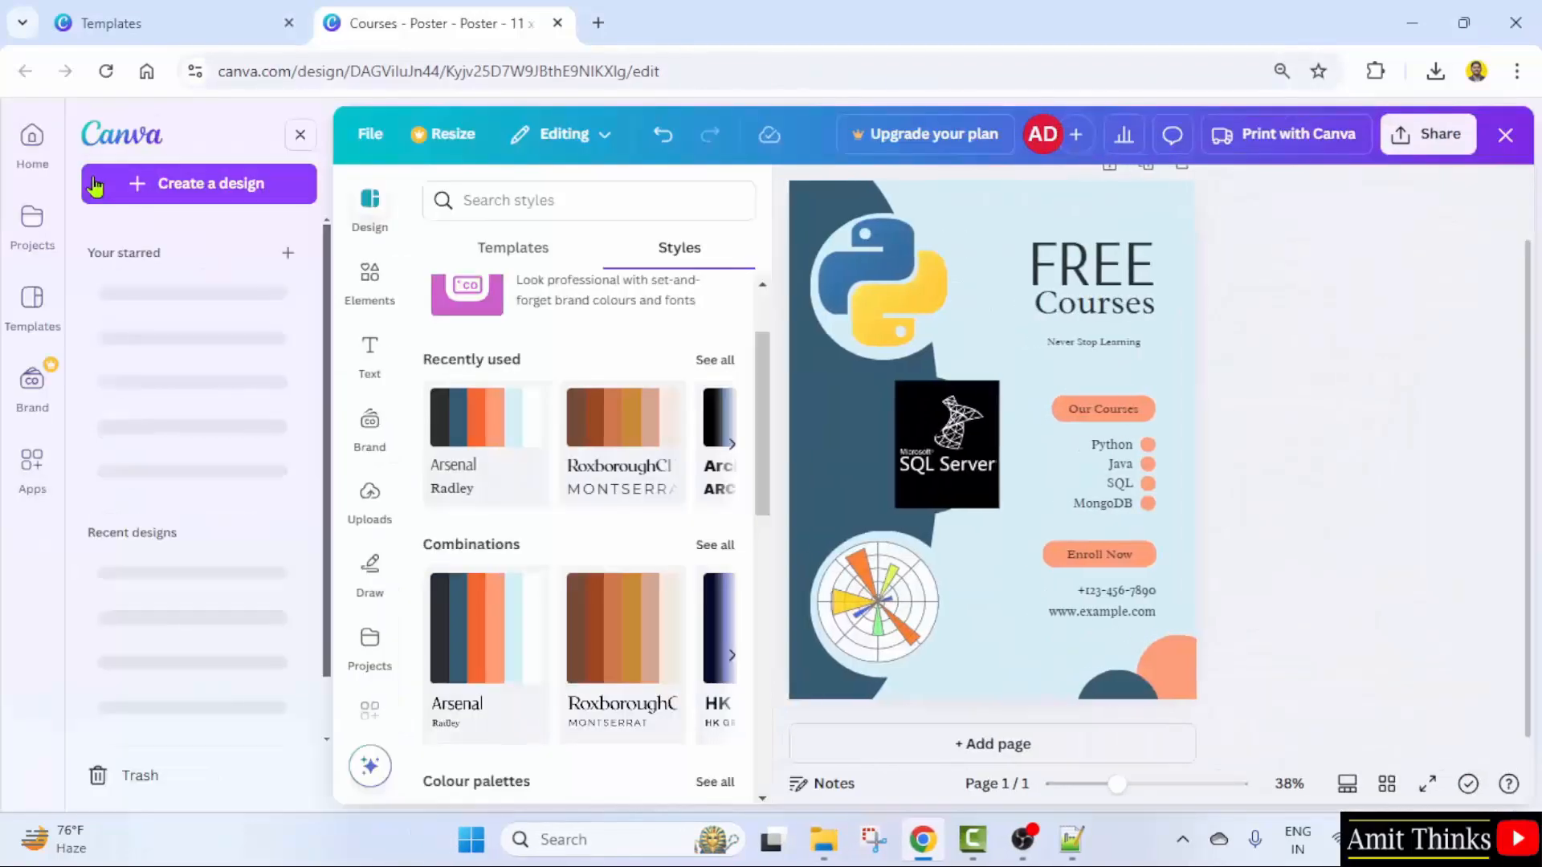
click(49, 172)
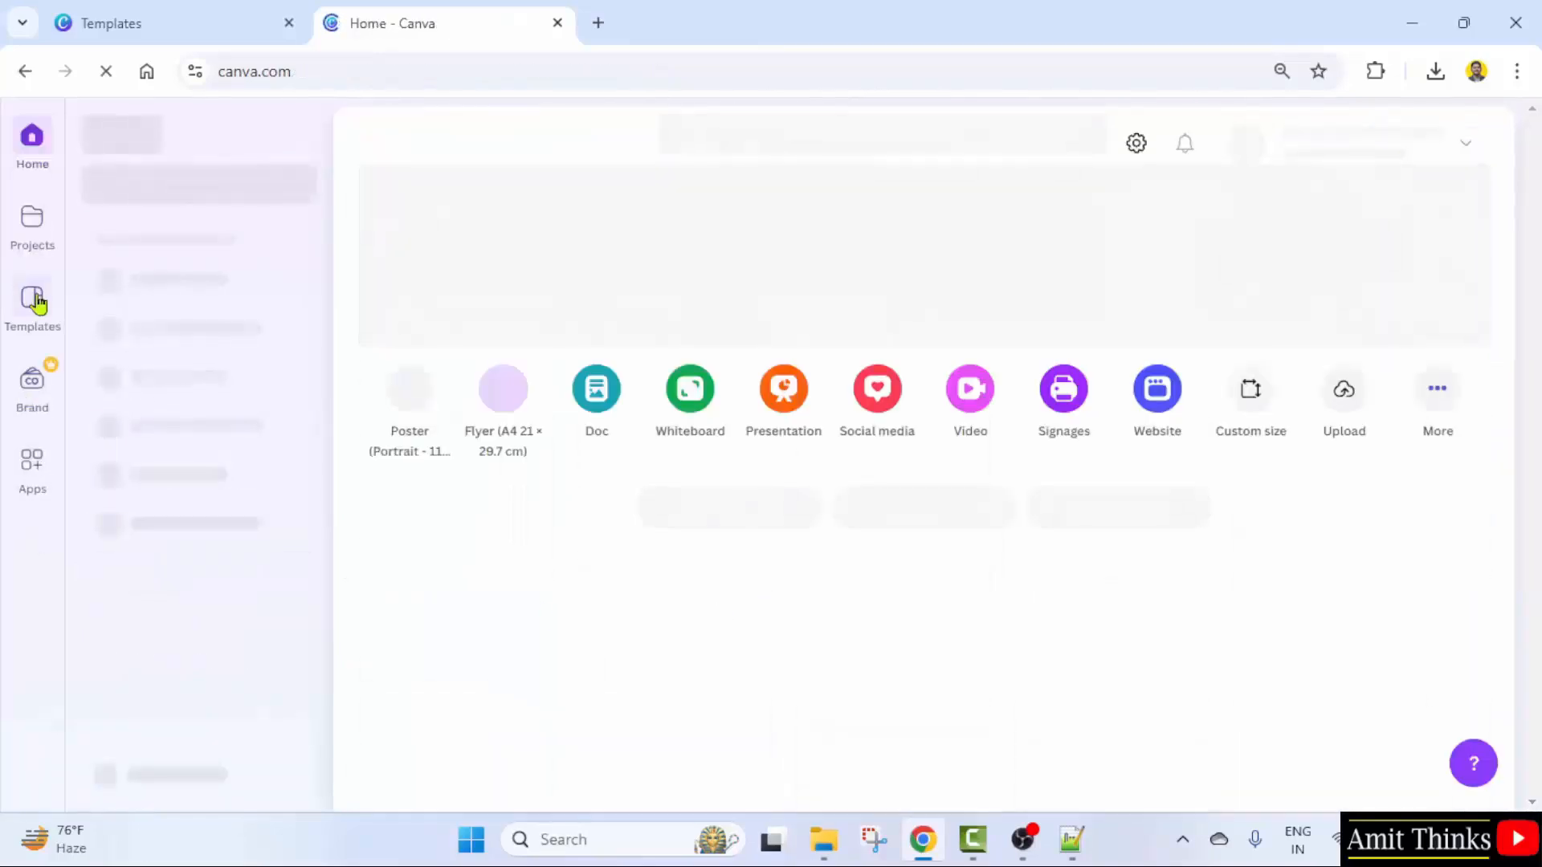
click(31, 240)
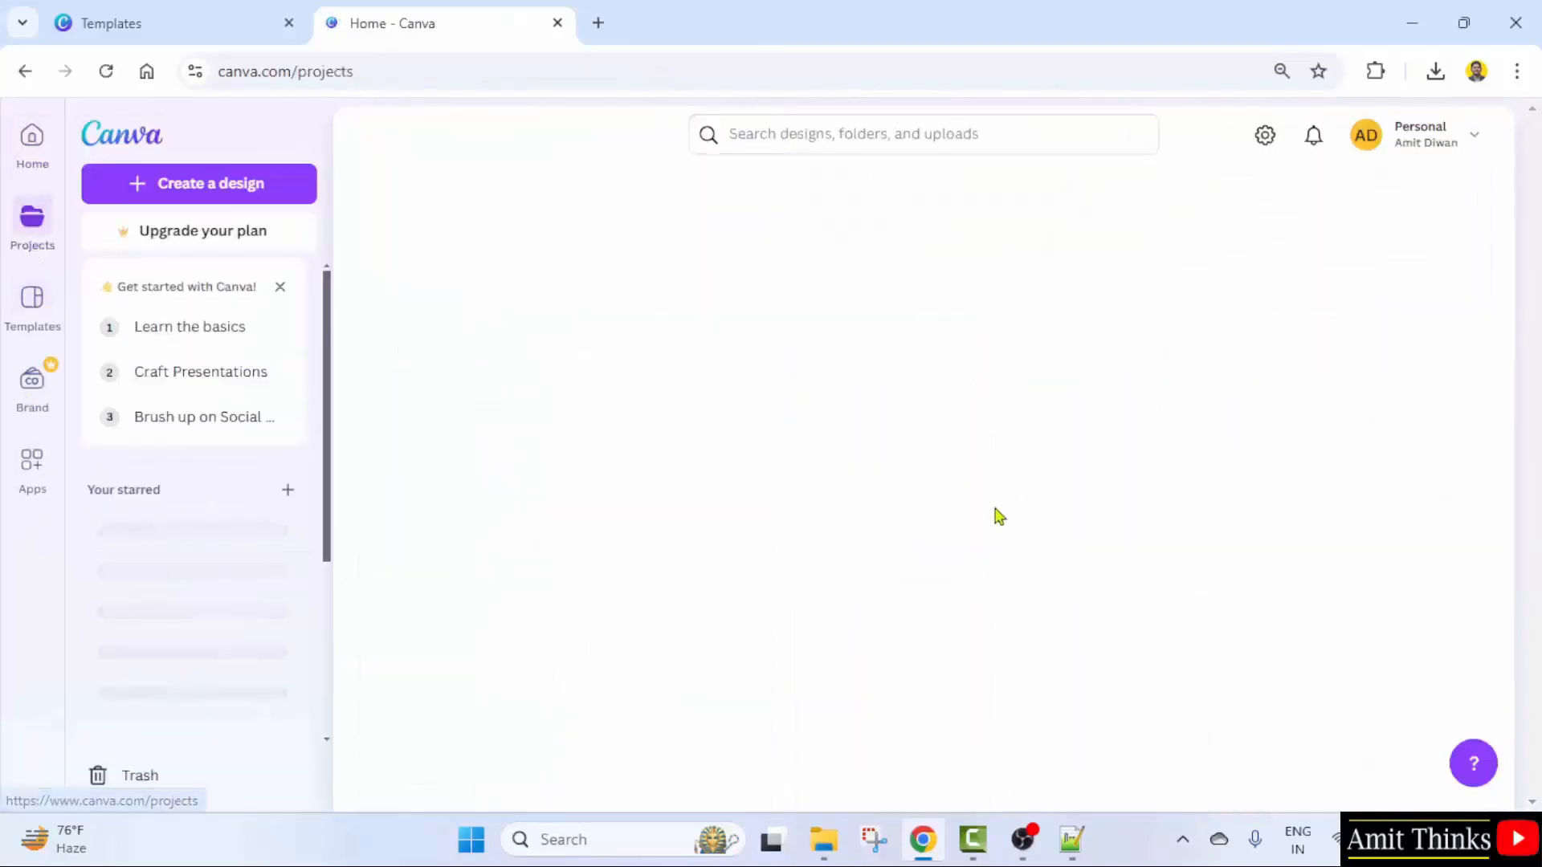
scroll(1003, 402, down, 4)
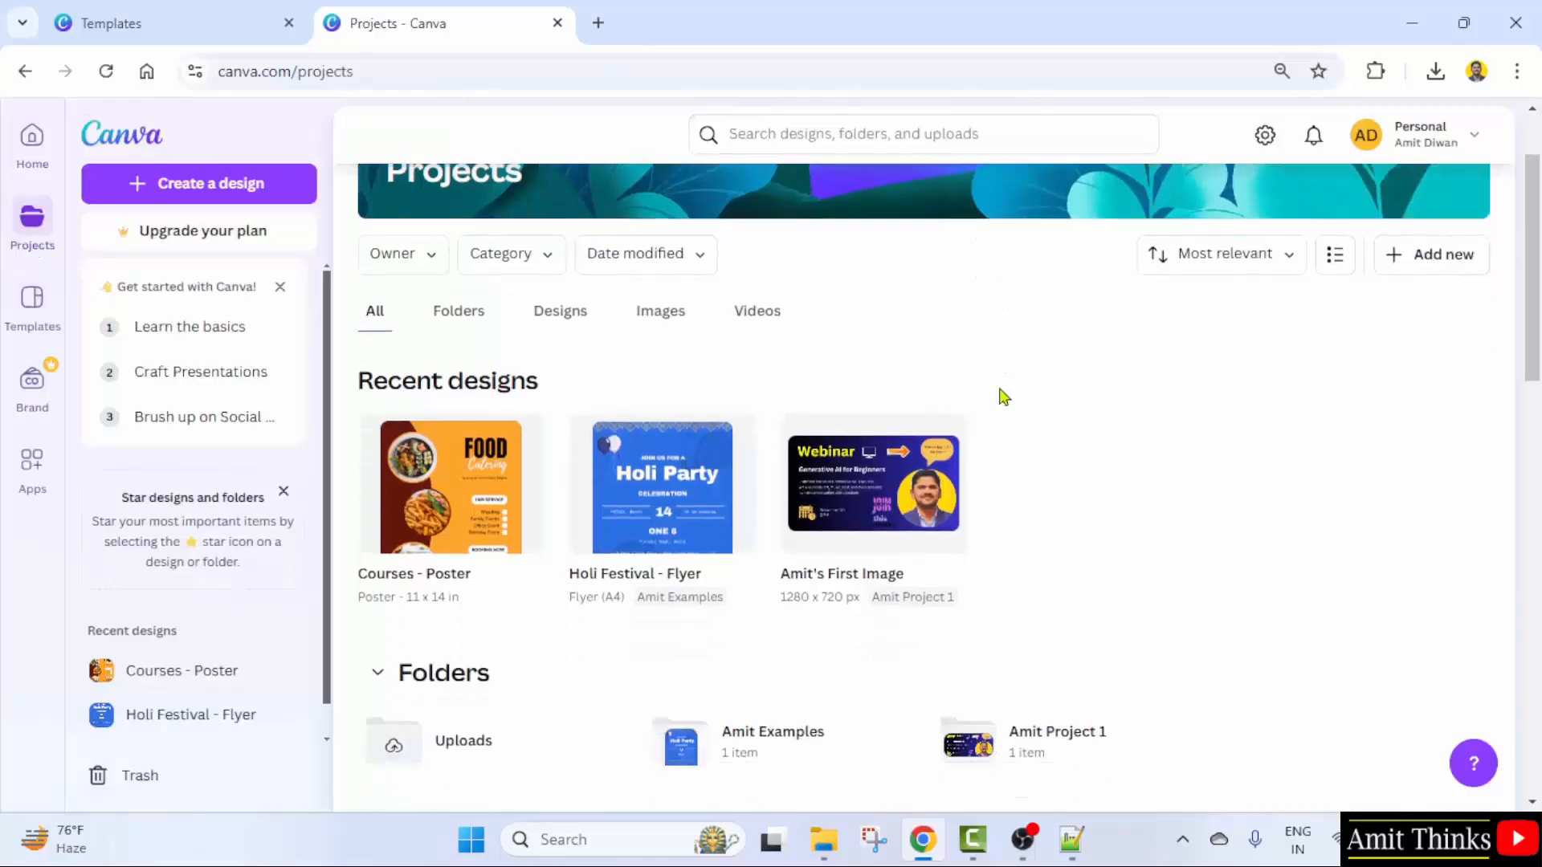
scroll(1002, 396, down, 2)
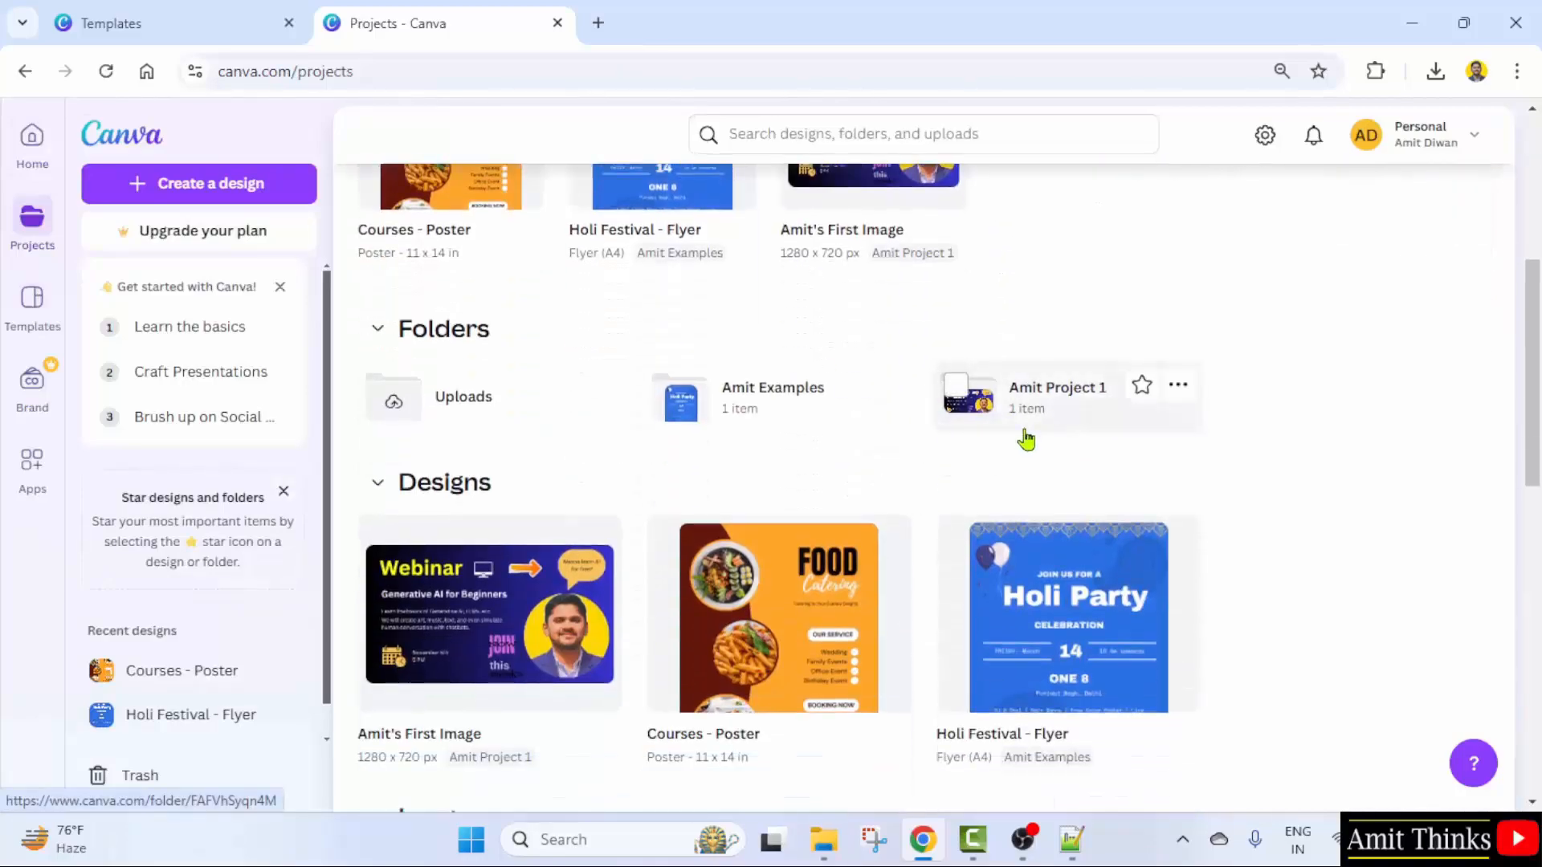
scroll(772, 416, up, 4)
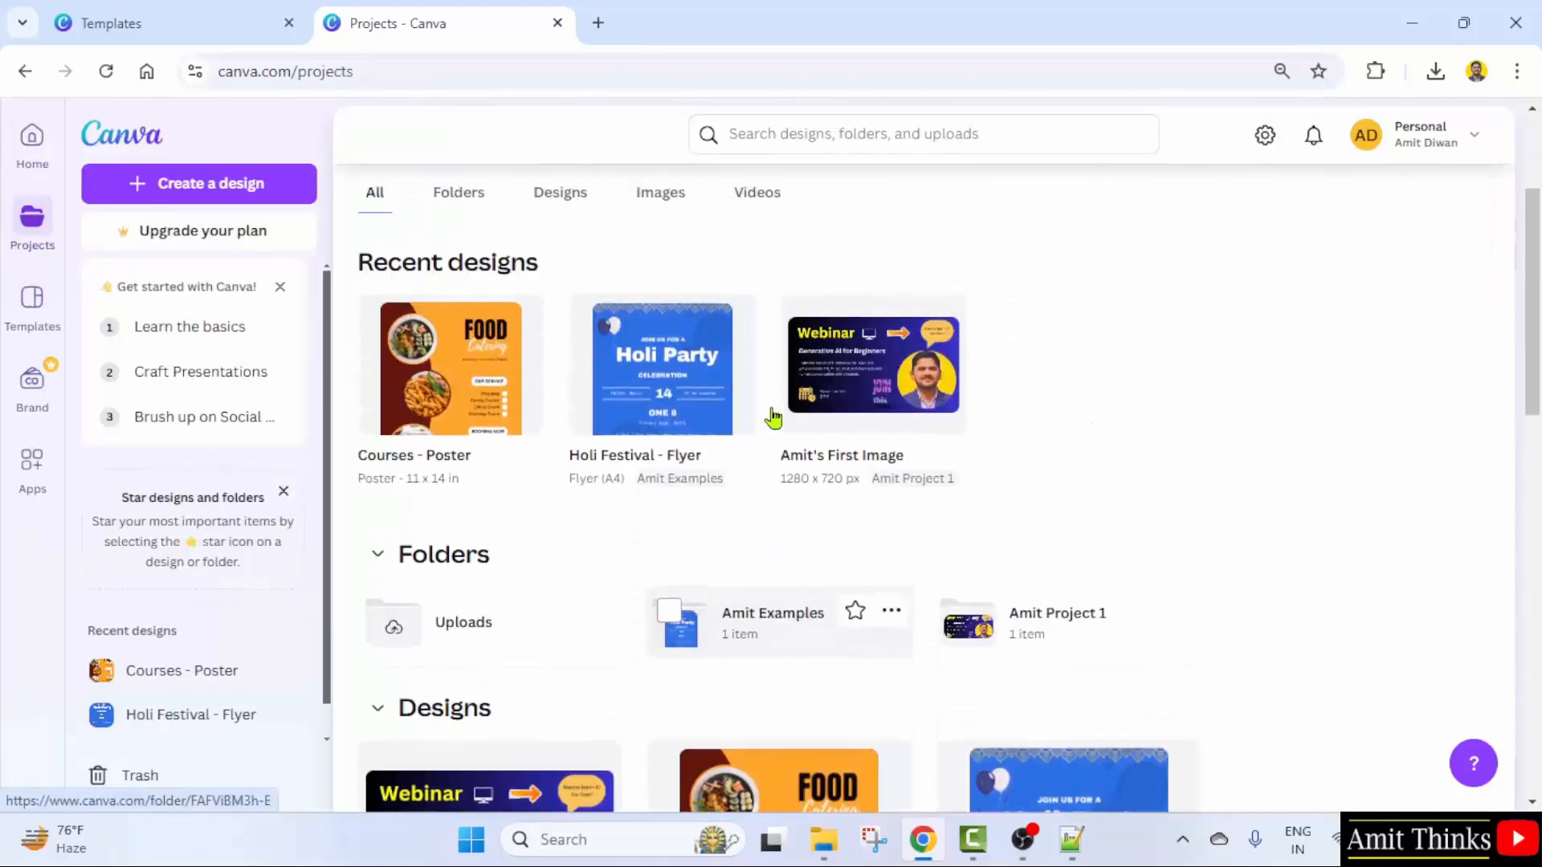
- Move Courses - Poster into the examples folder and open that folder
click(377, 316)
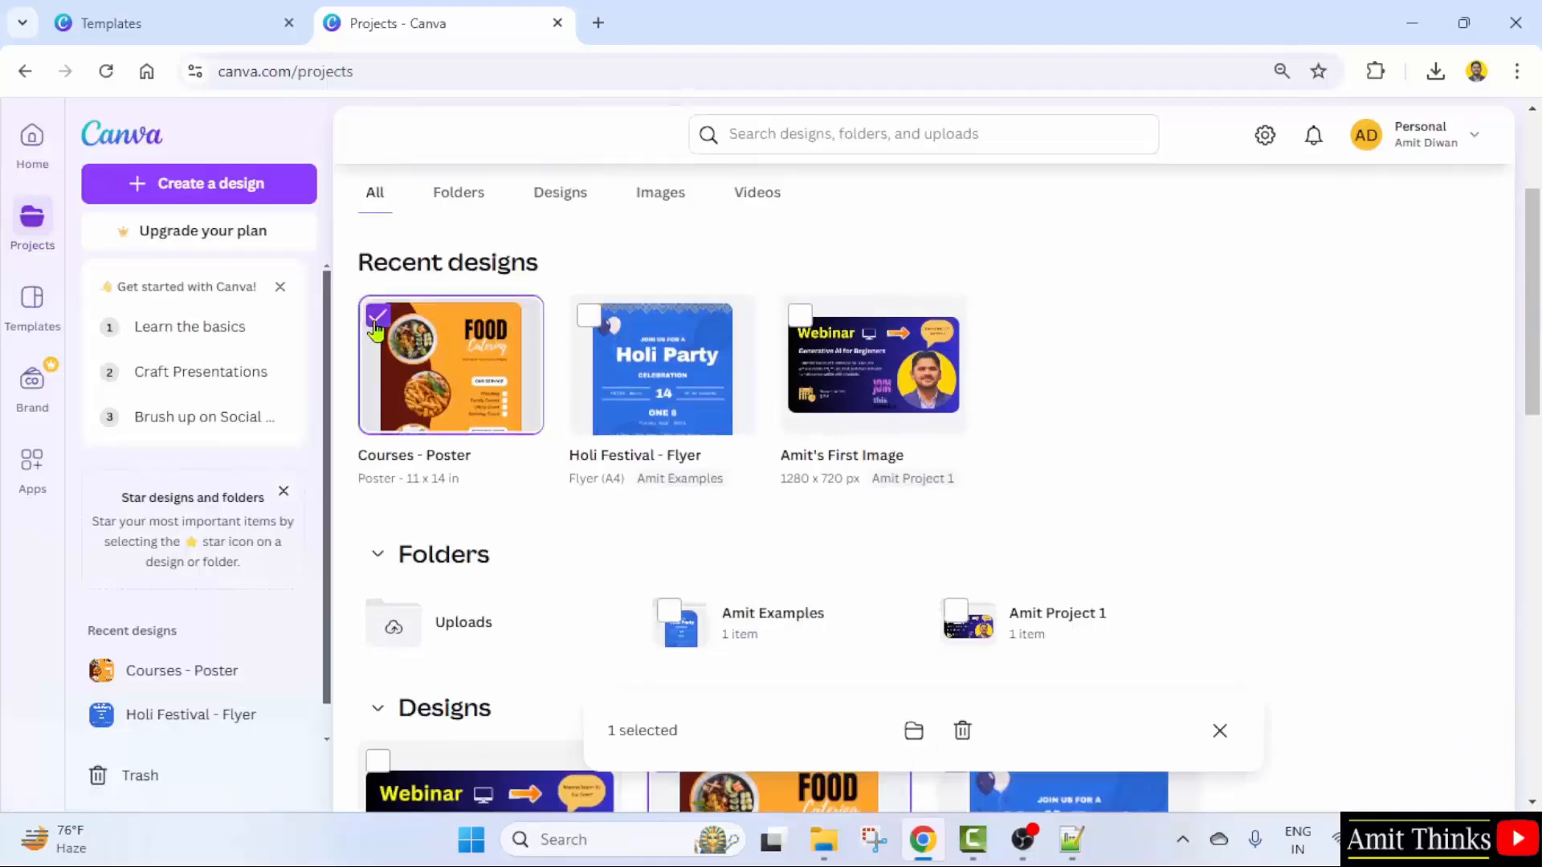
click(915, 739)
click(678, 430)
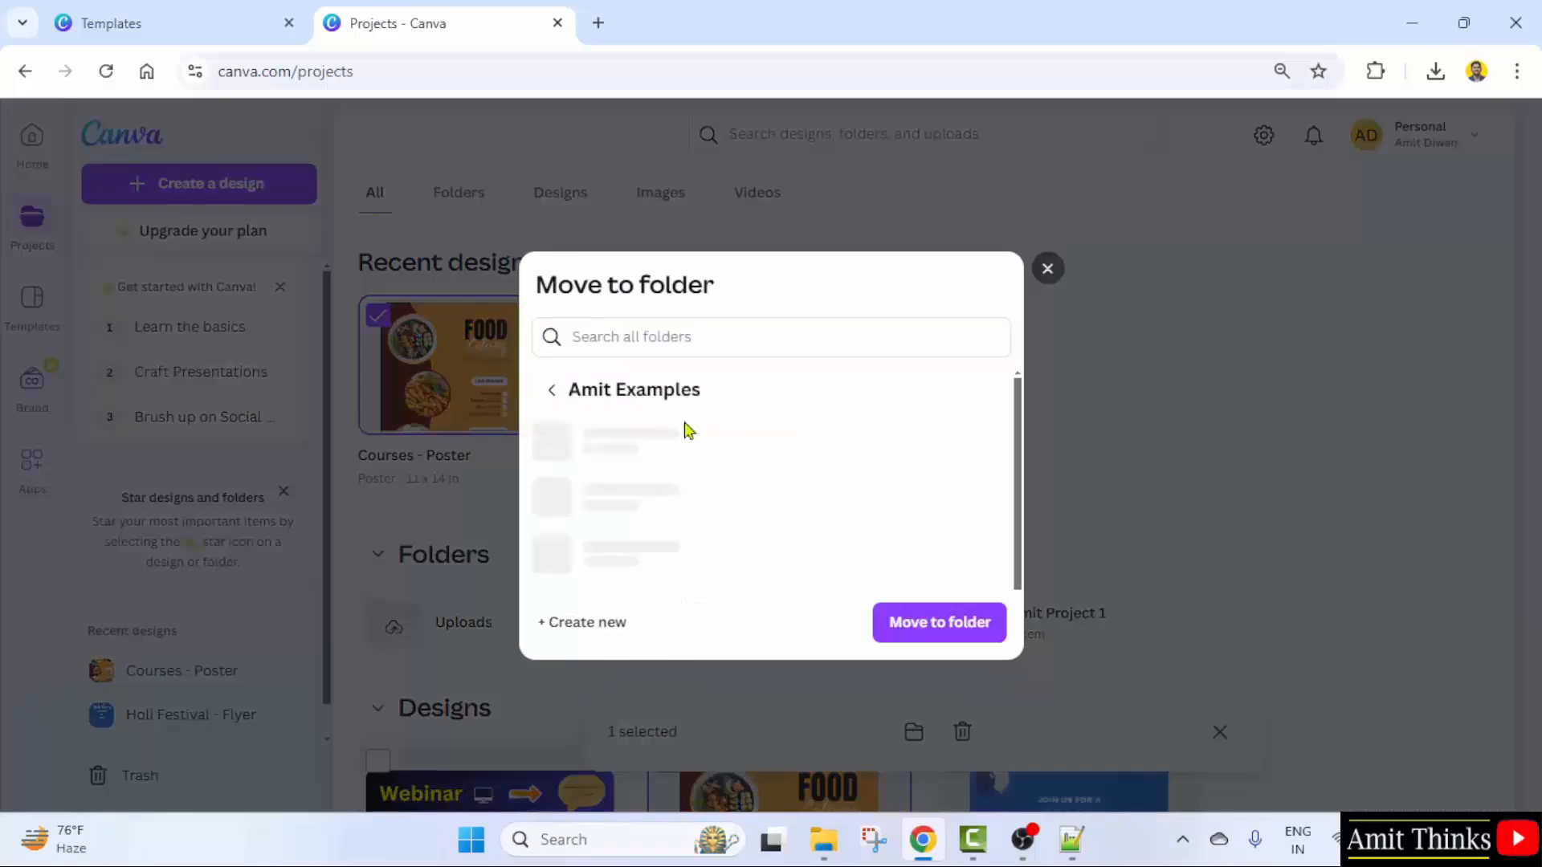
click(921, 634)
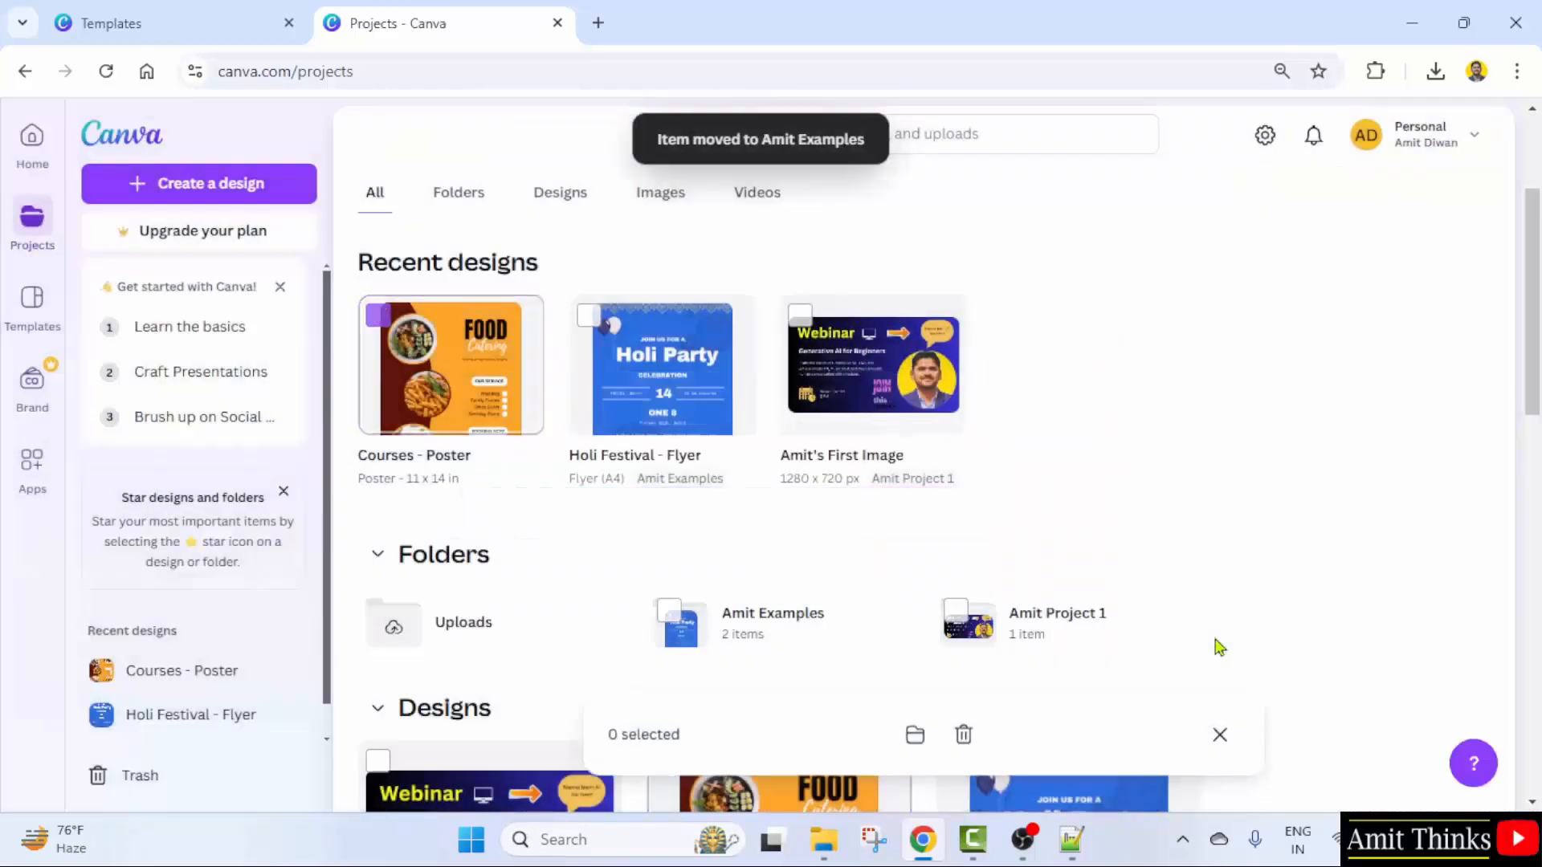
scroll(1128, 530, down, 1)
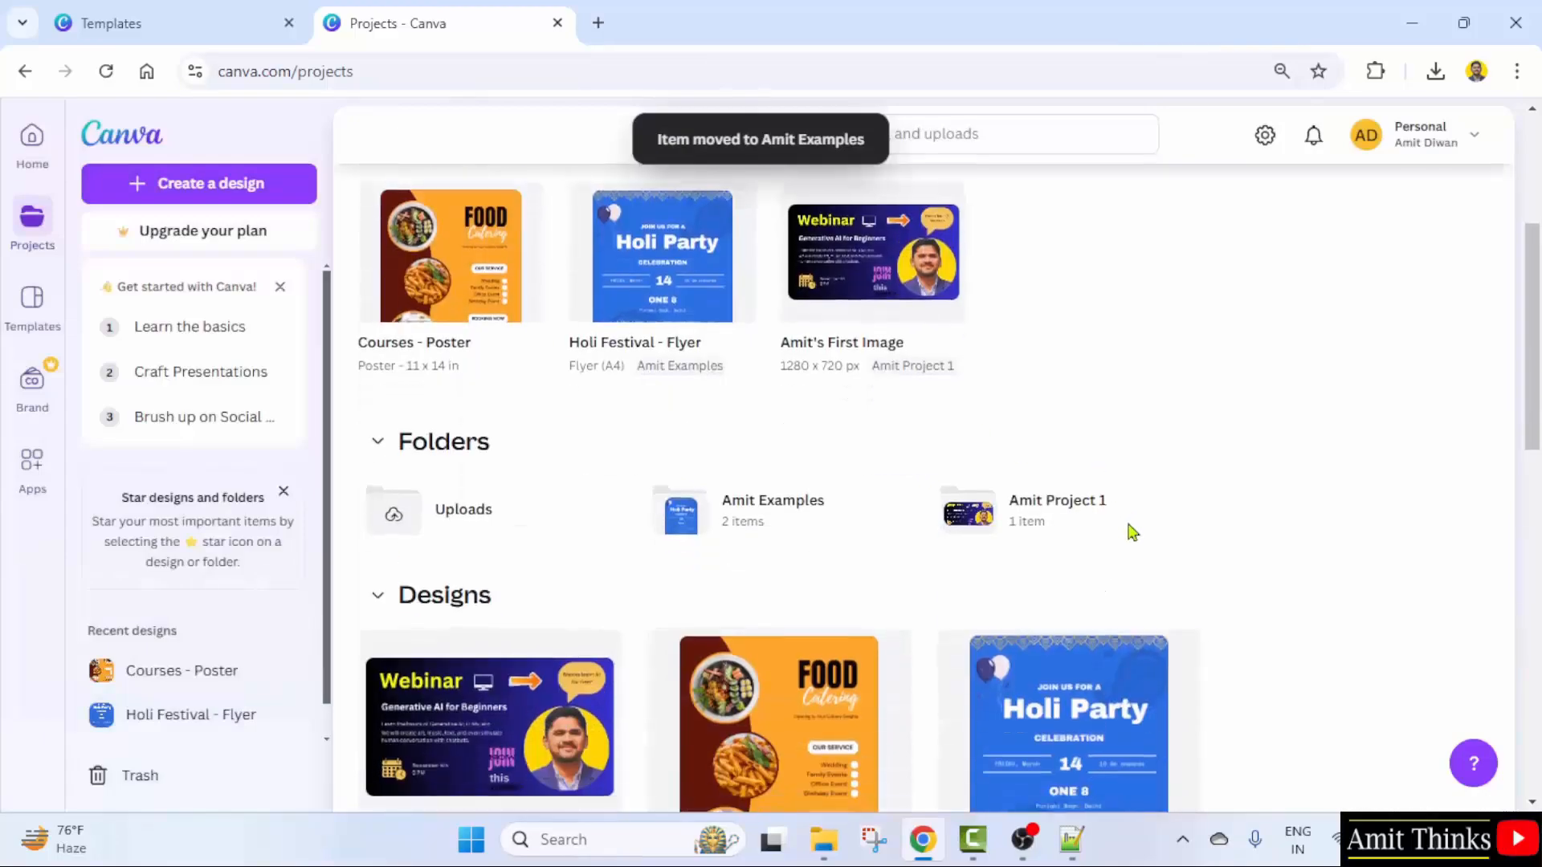
click(801, 530)
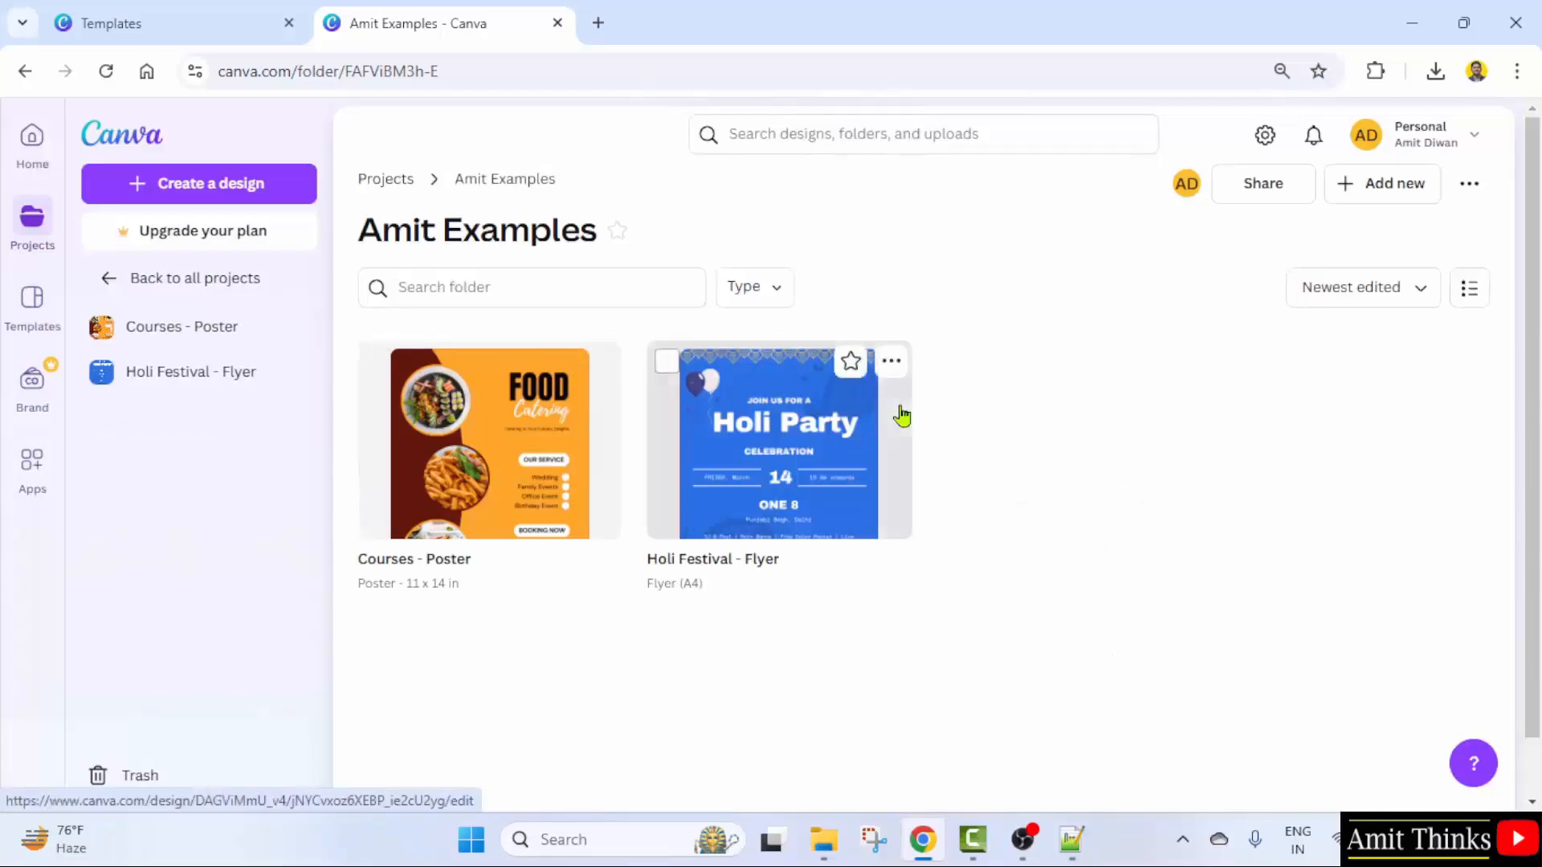
- Open the Courses - Poster design, then return to all projects
click(572, 413)
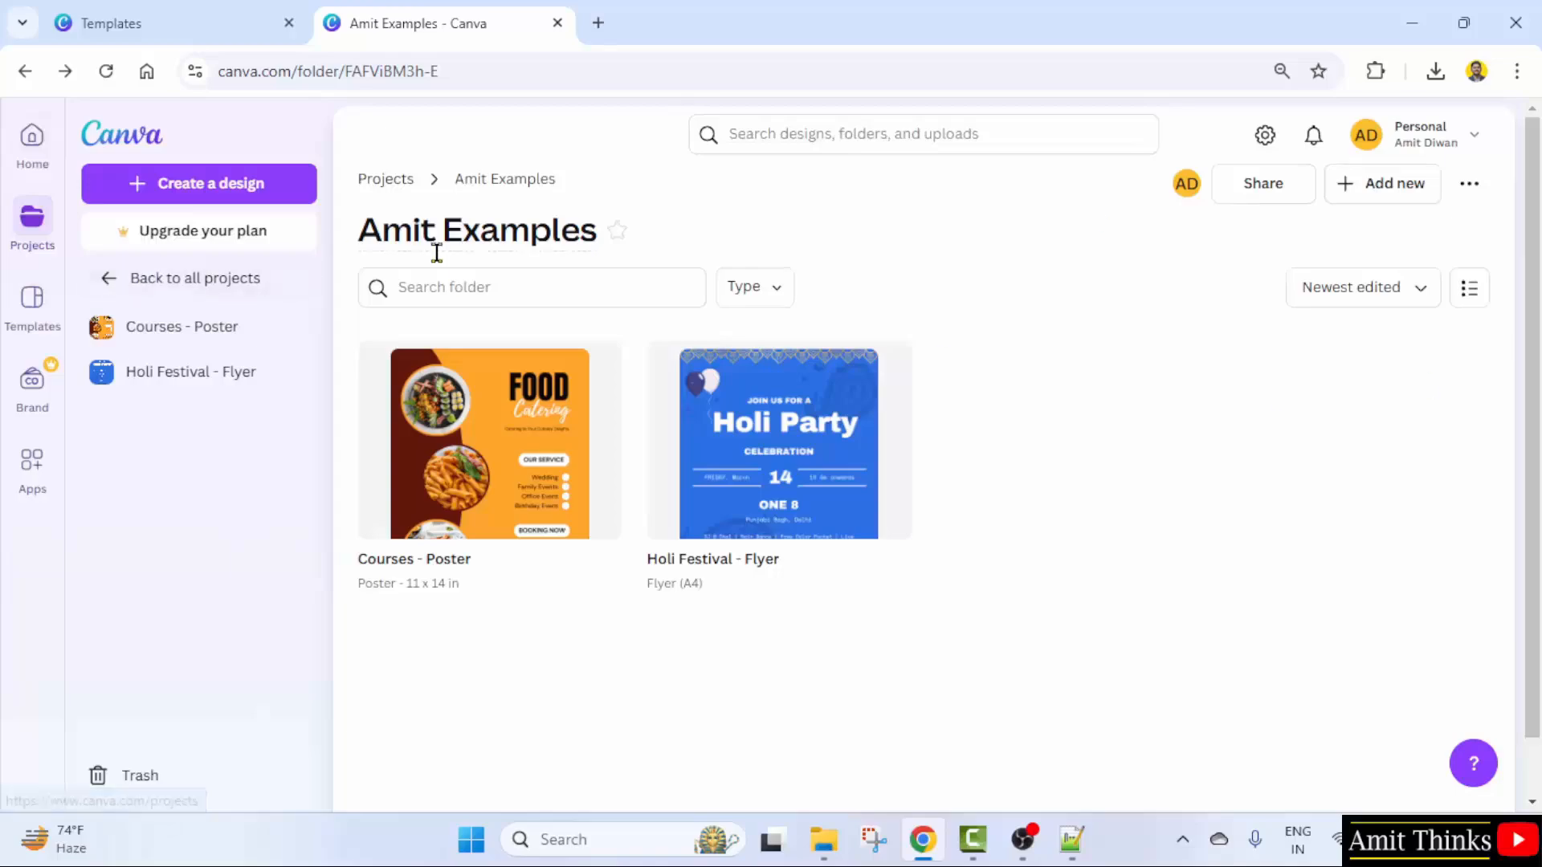
click(55, 220)
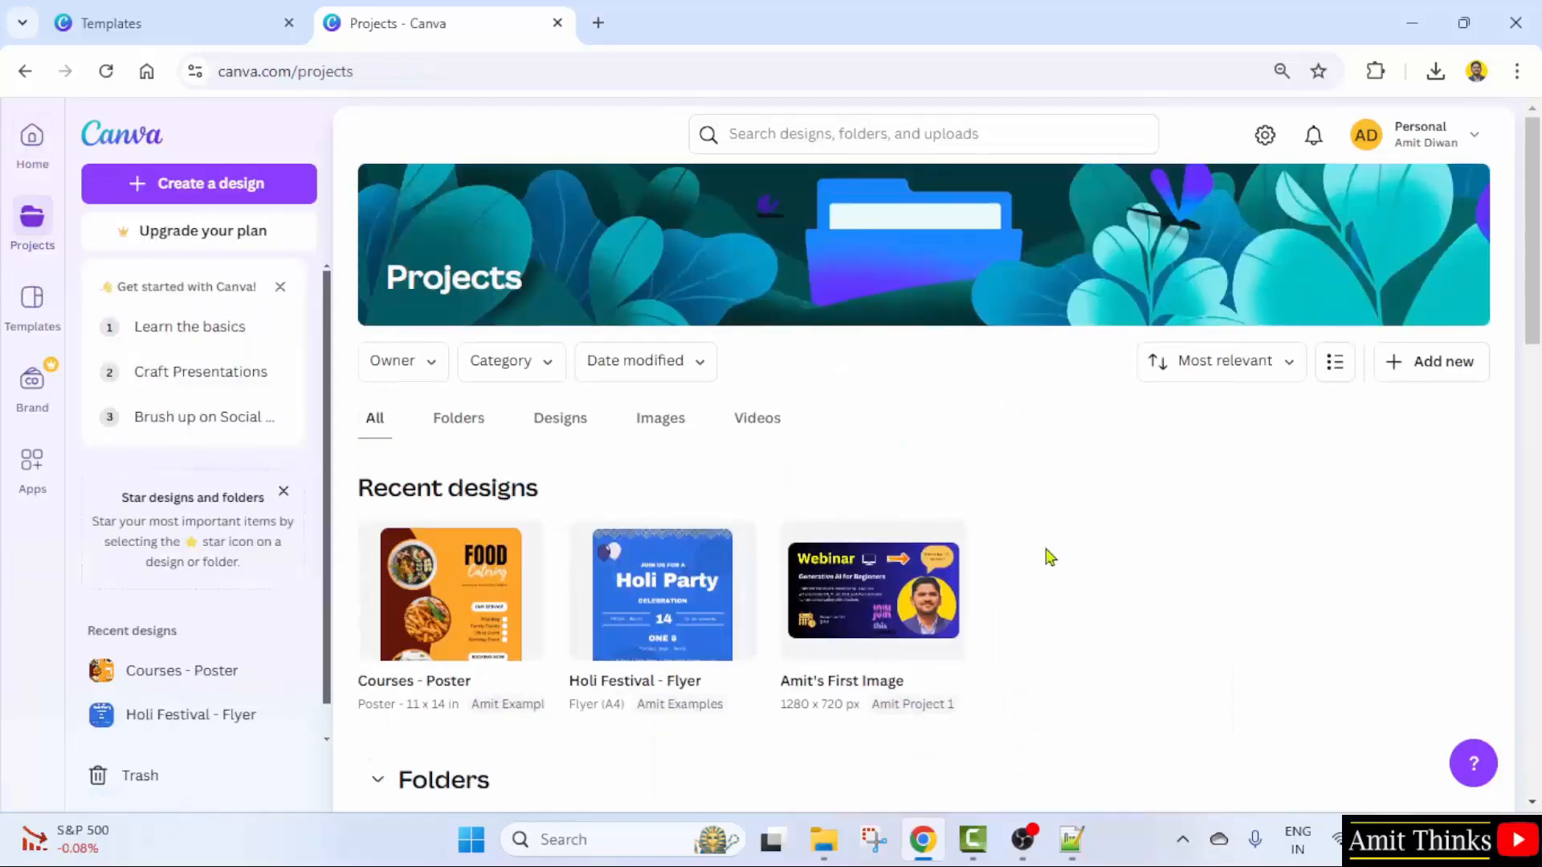
scroll(843, 506, down, 4)
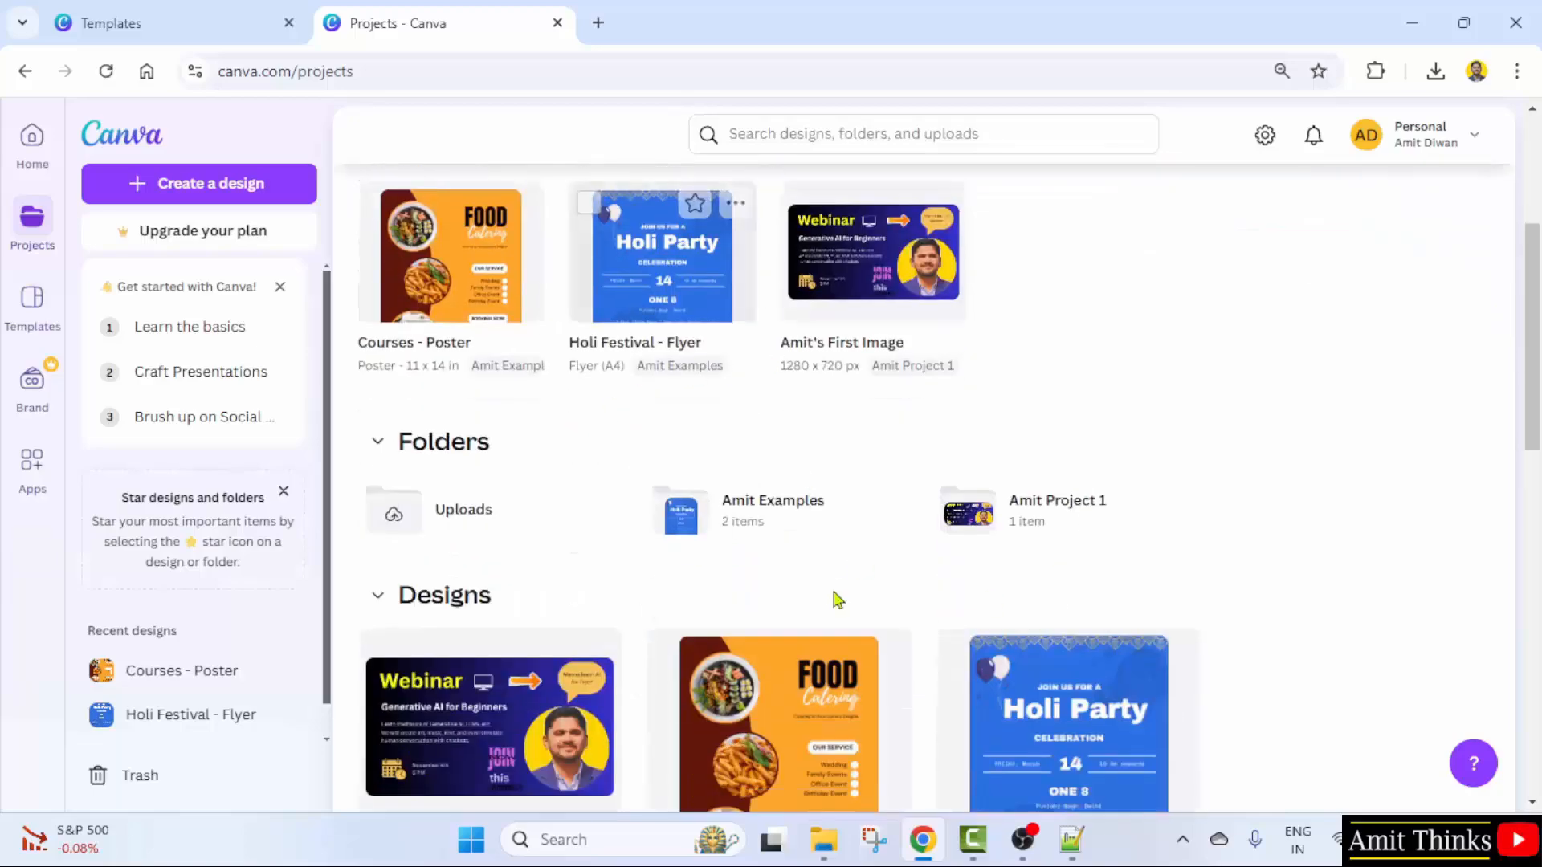
scroll(796, 514, down, 1)
scroll(1049, 444, up, 5)
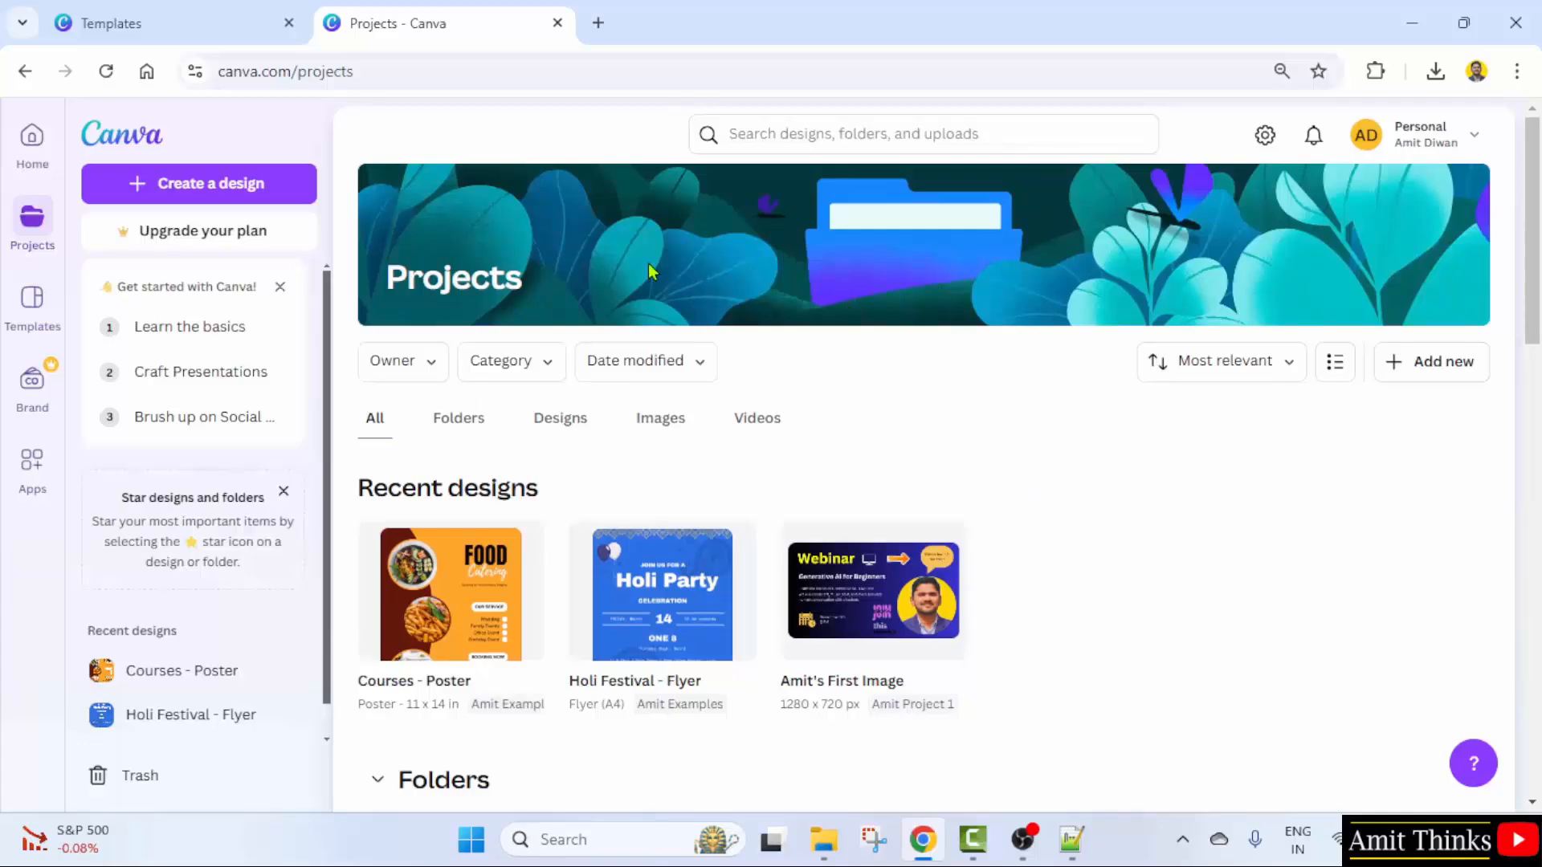
- Search beyond your own content for 'YouTube thumbnail'
click(833, 138)
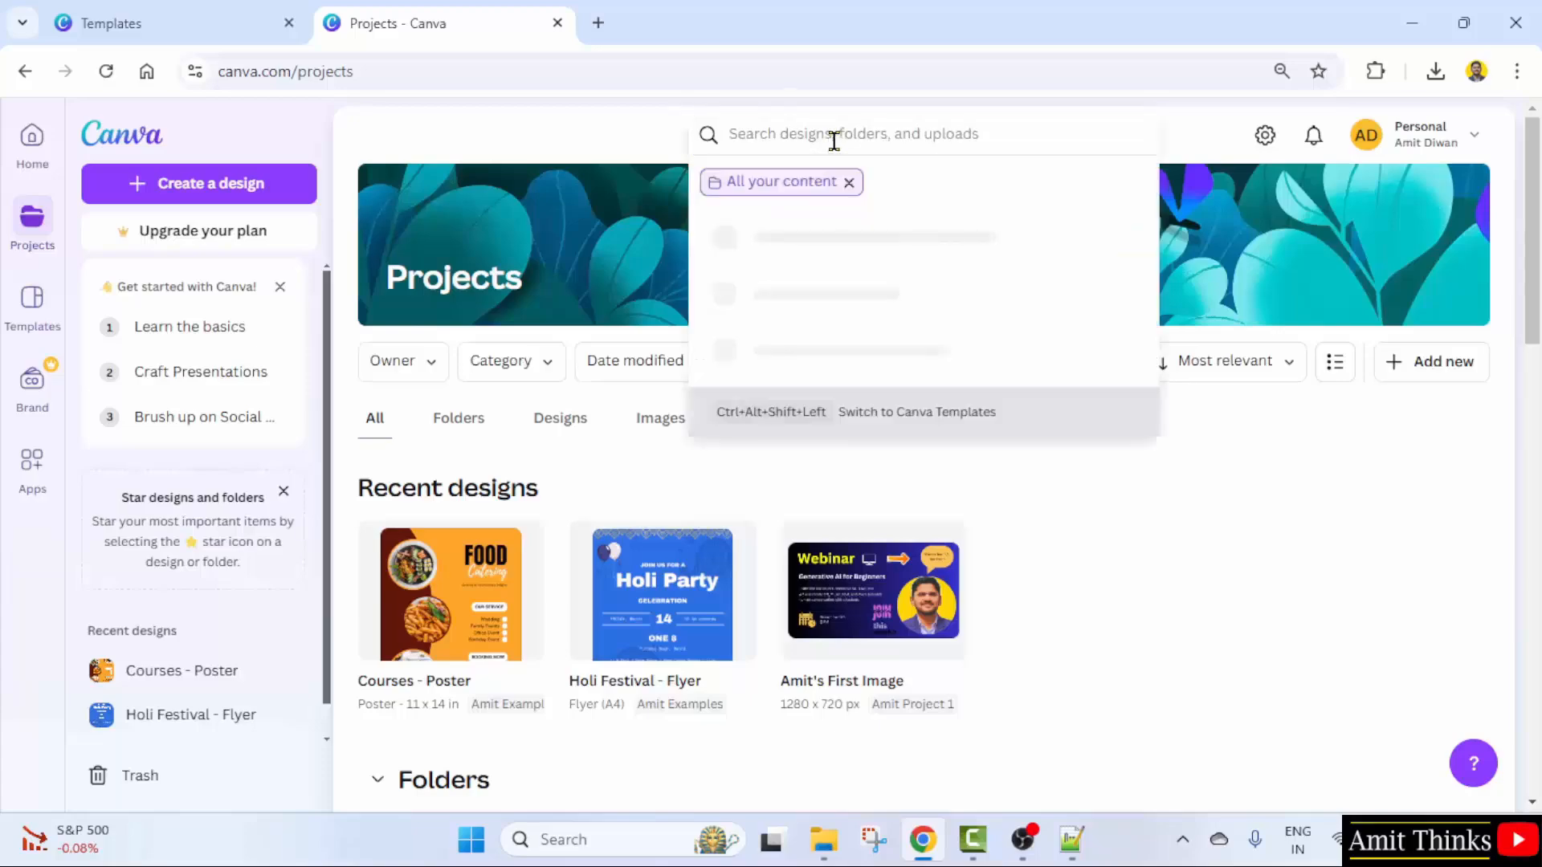
click(849, 181)
text(YouTube thumbnail)
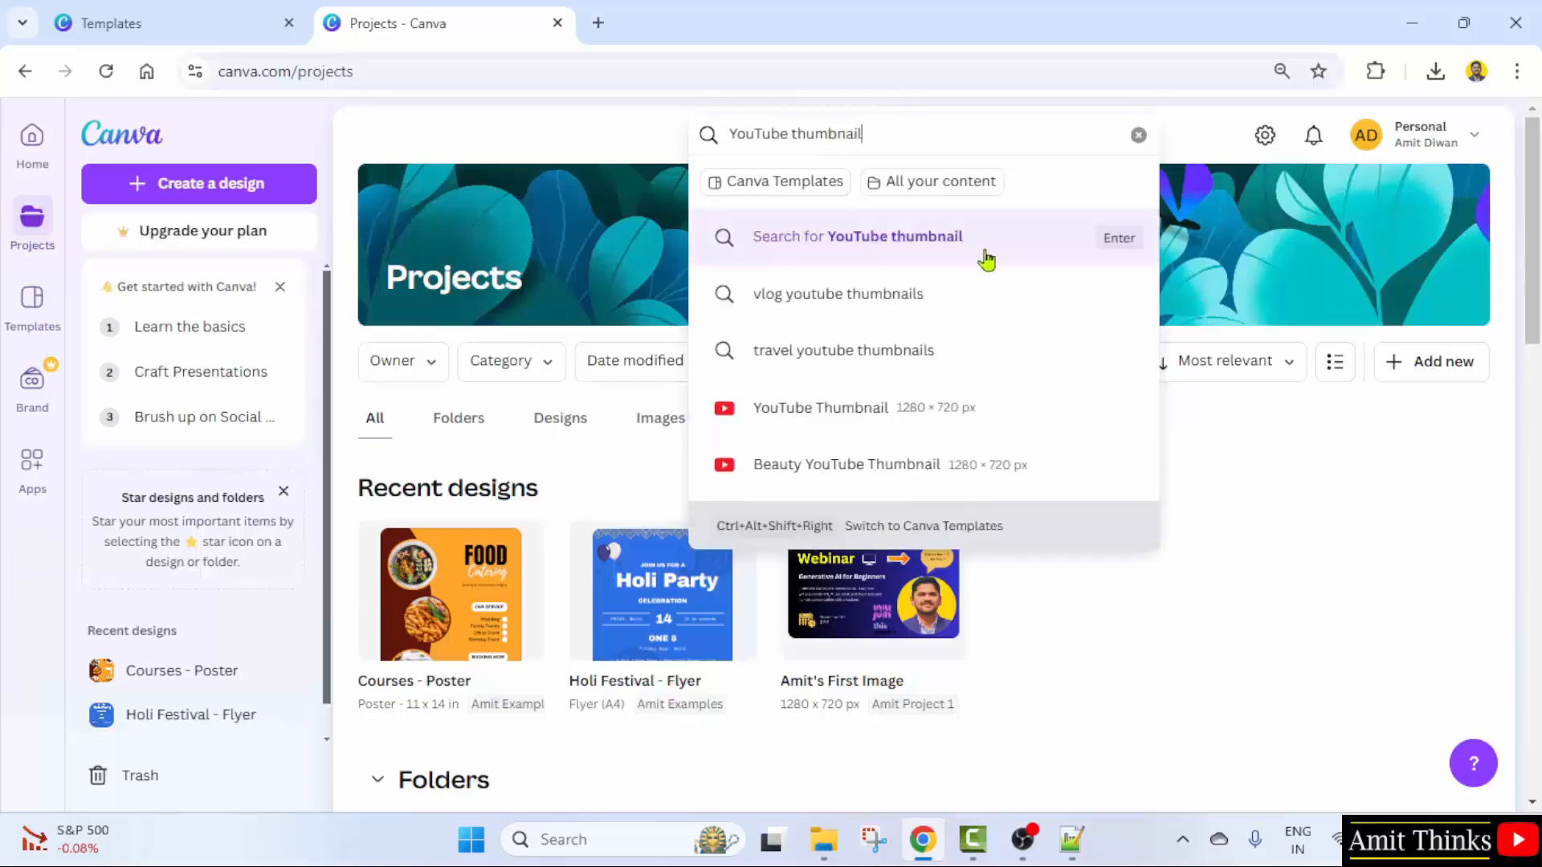
- Run the YouTube thumbnail template search and browse the 17,315 results
click(984, 258)
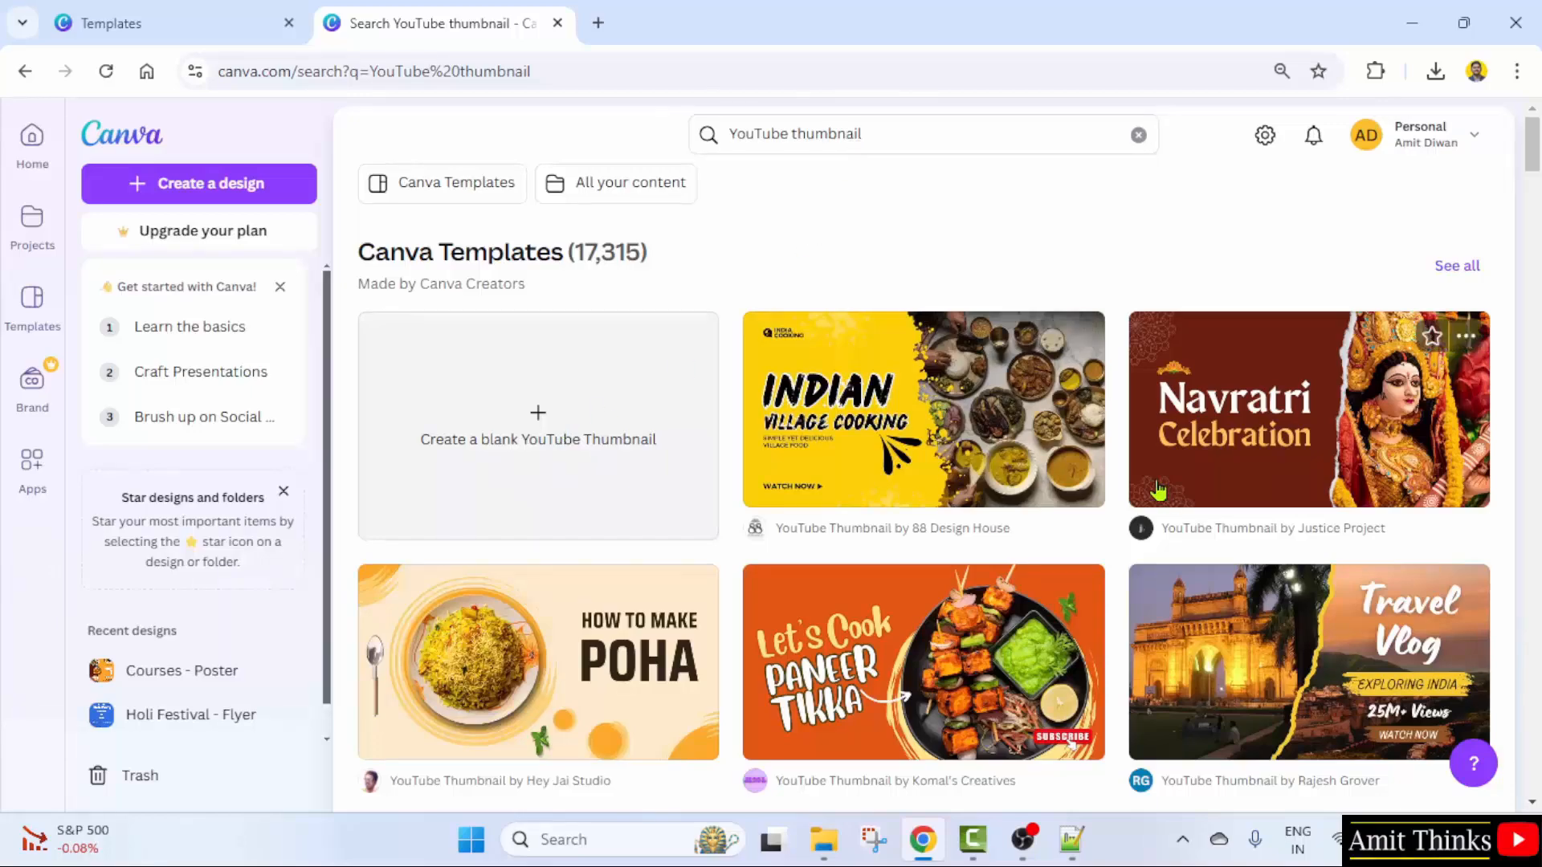
scroll(1159, 490, down, 1)
scroll(1068, 518, down, 2)
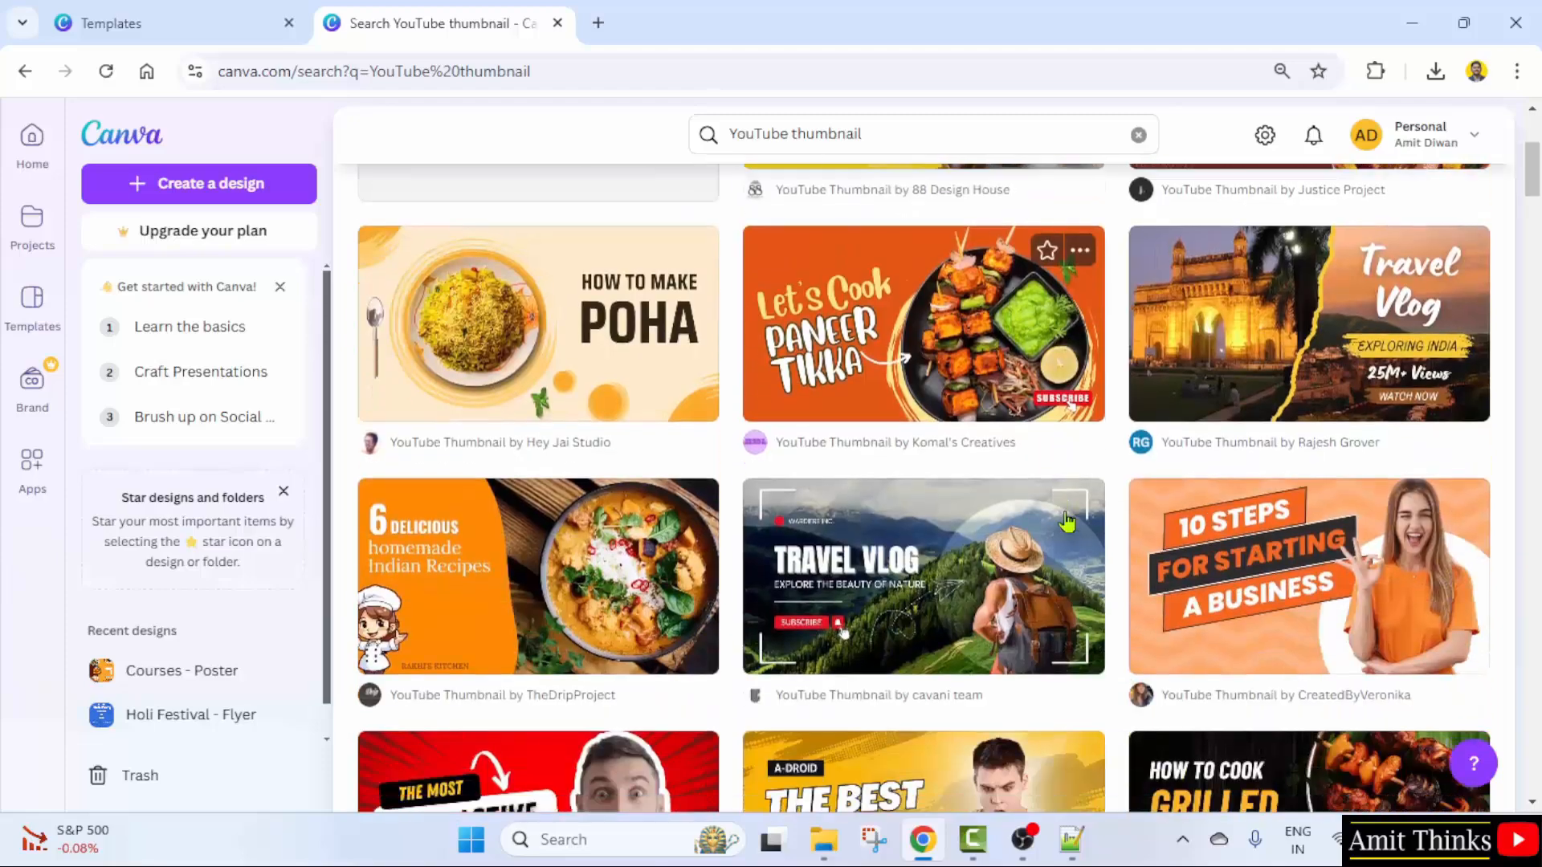
scroll(1068, 522, down, 2)
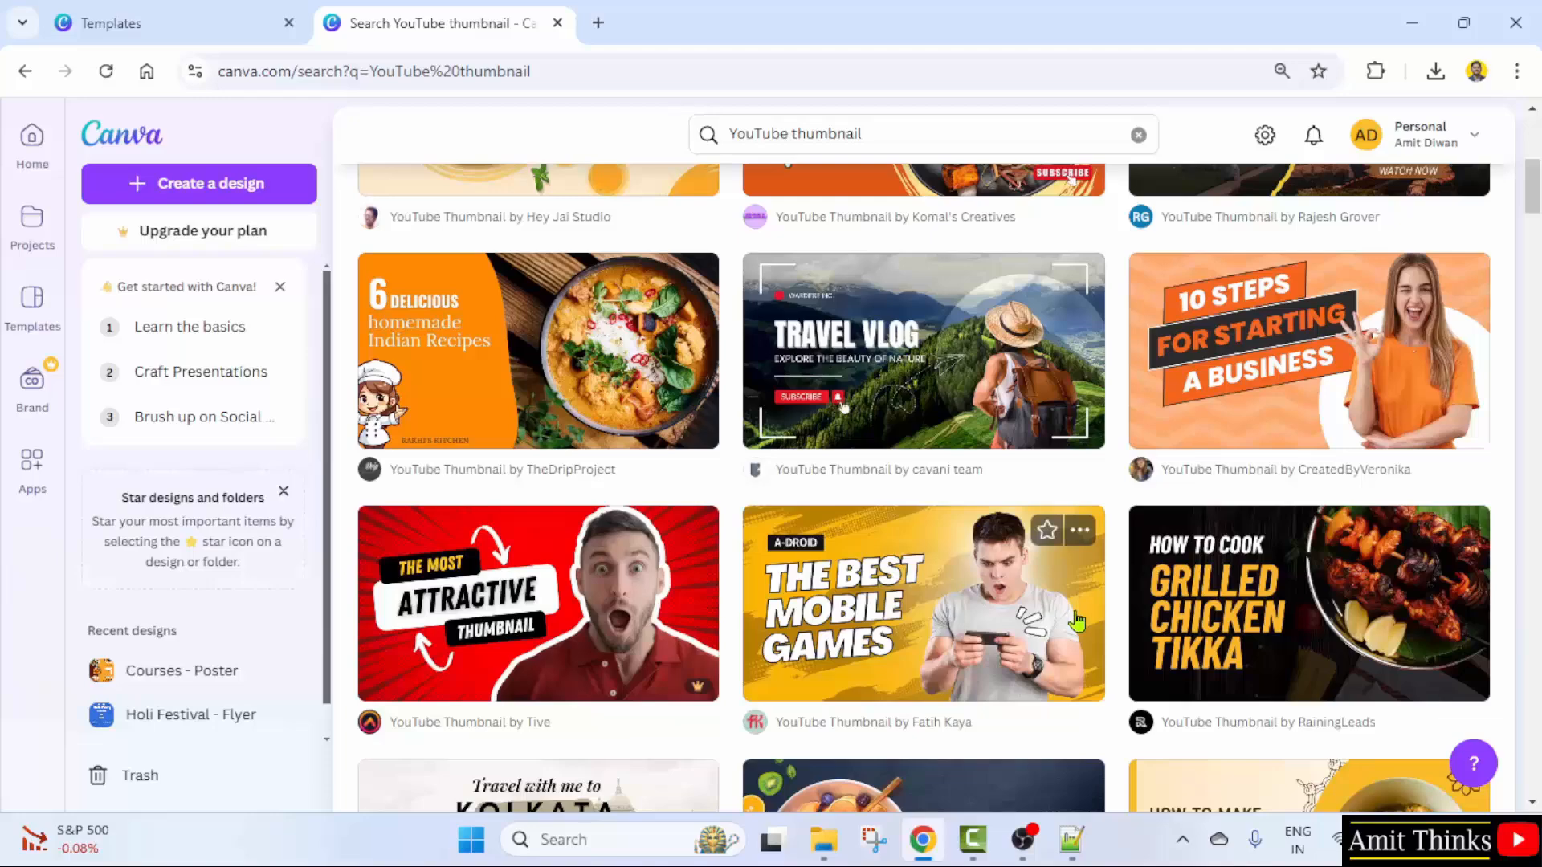
scroll(1077, 621, down, 2)
- Customise the orange 'Make $3K Per Week' template found under More like this
click(1018, 470)
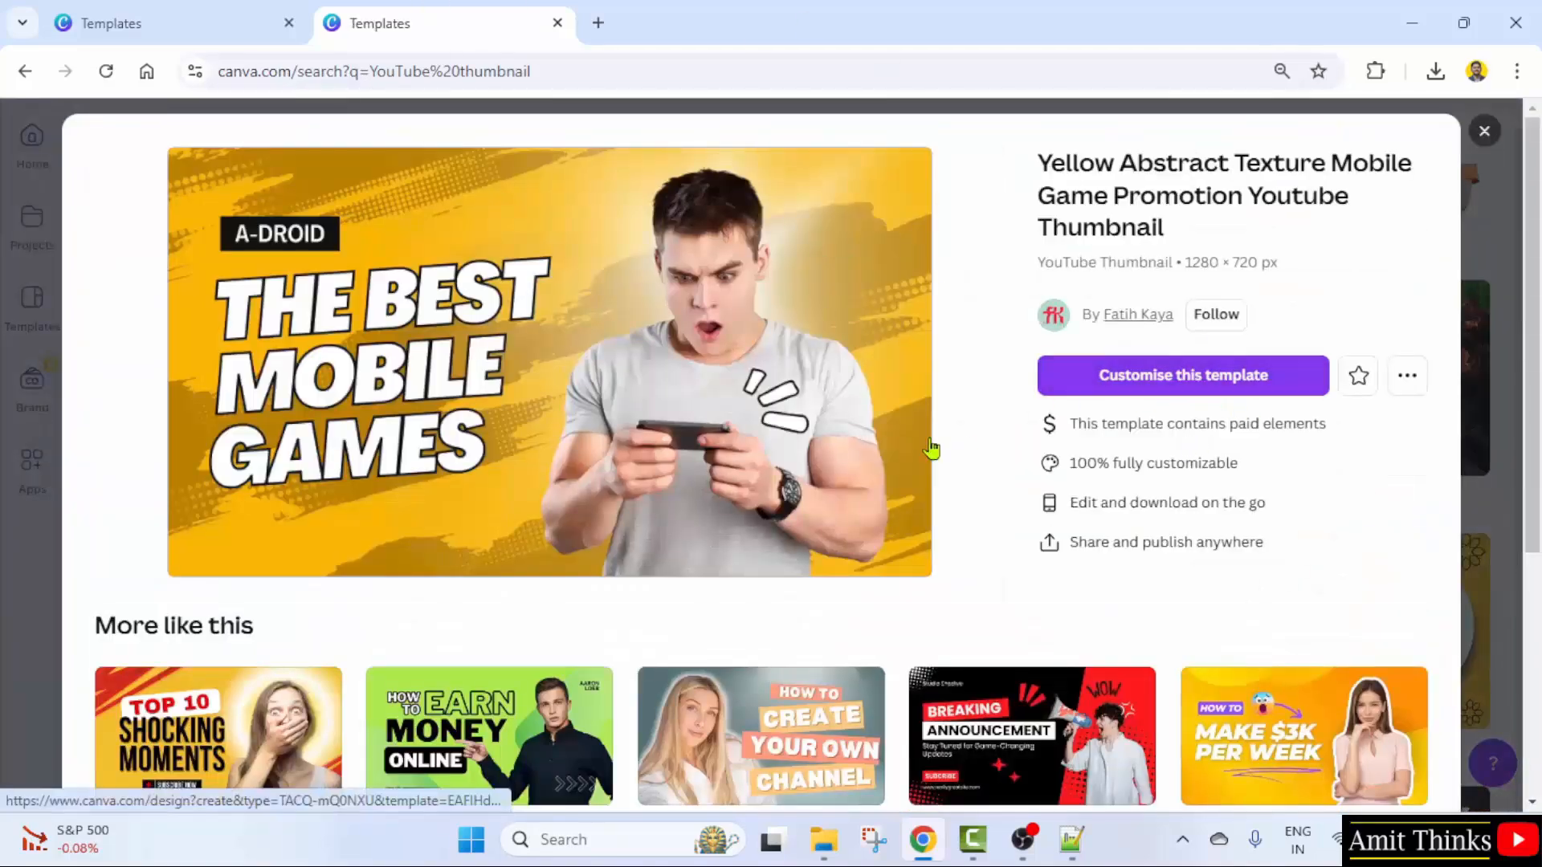
scroll(929, 478, down, 4)
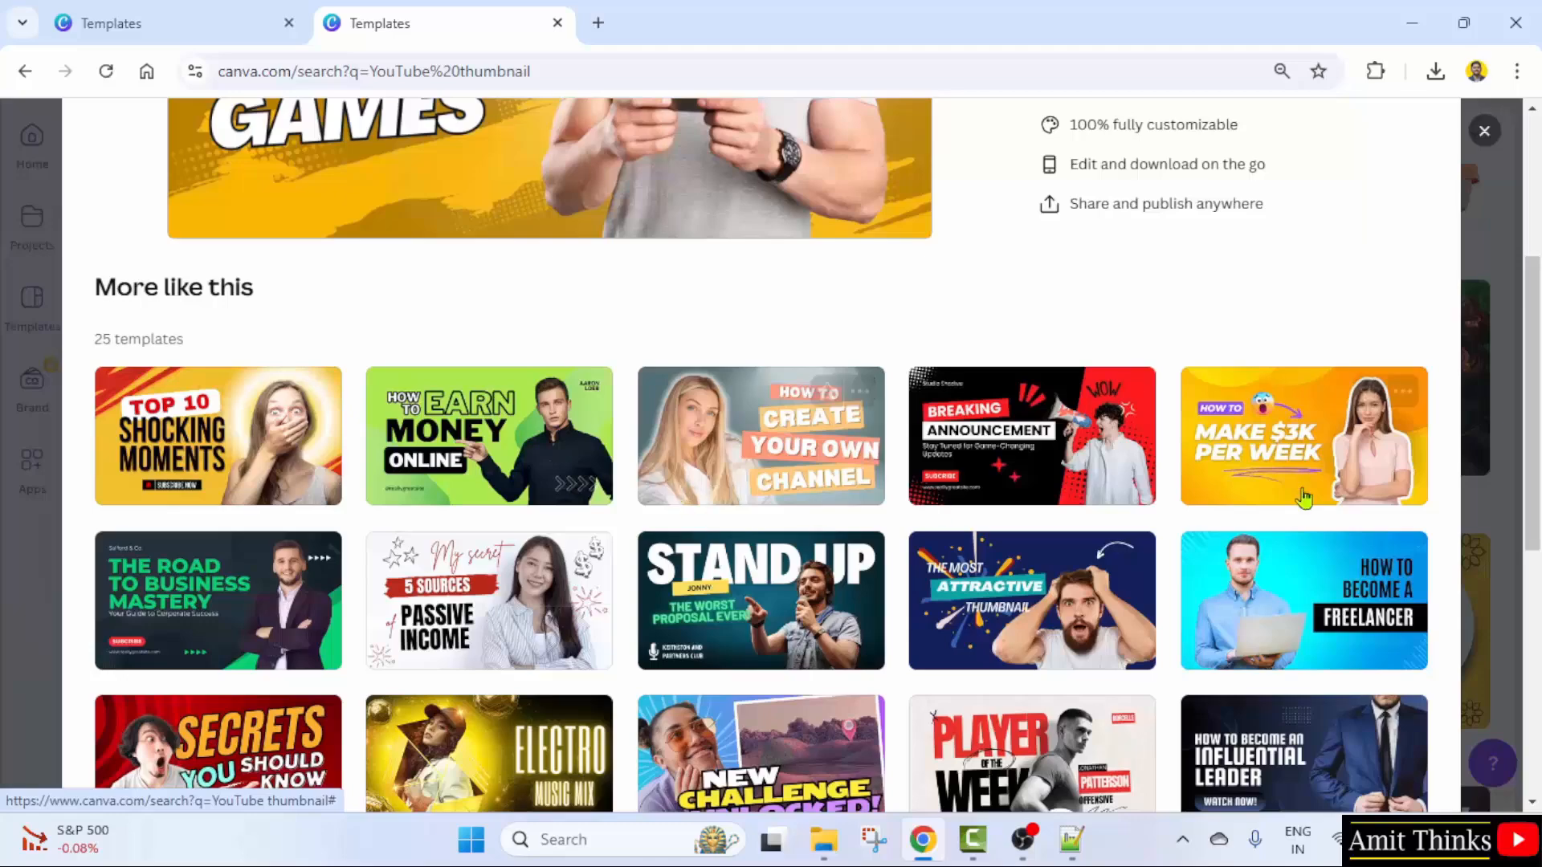
click(1335, 481)
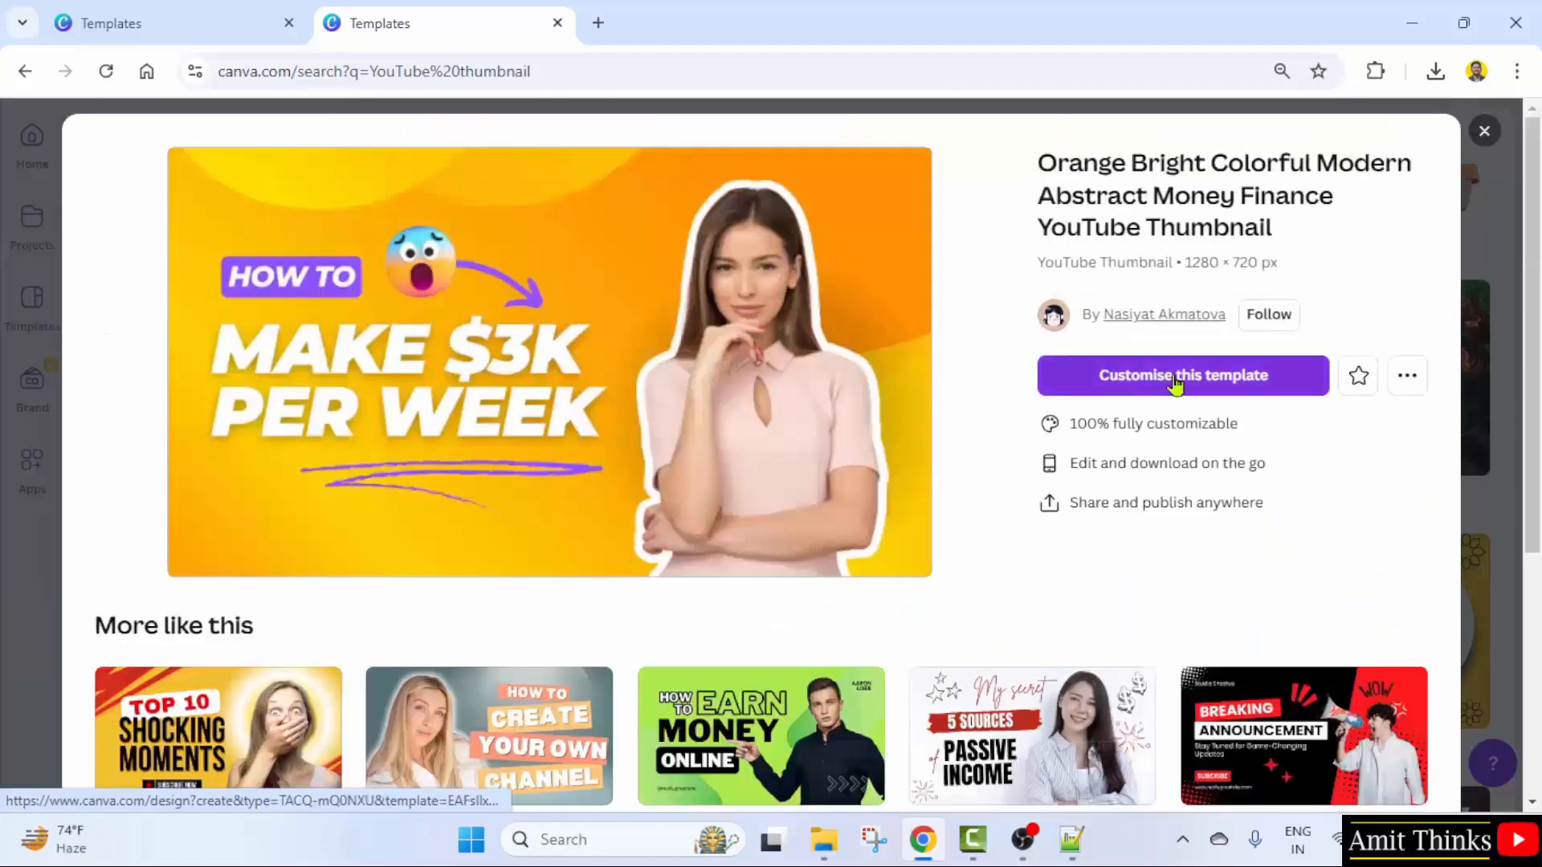
click(1175, 383)
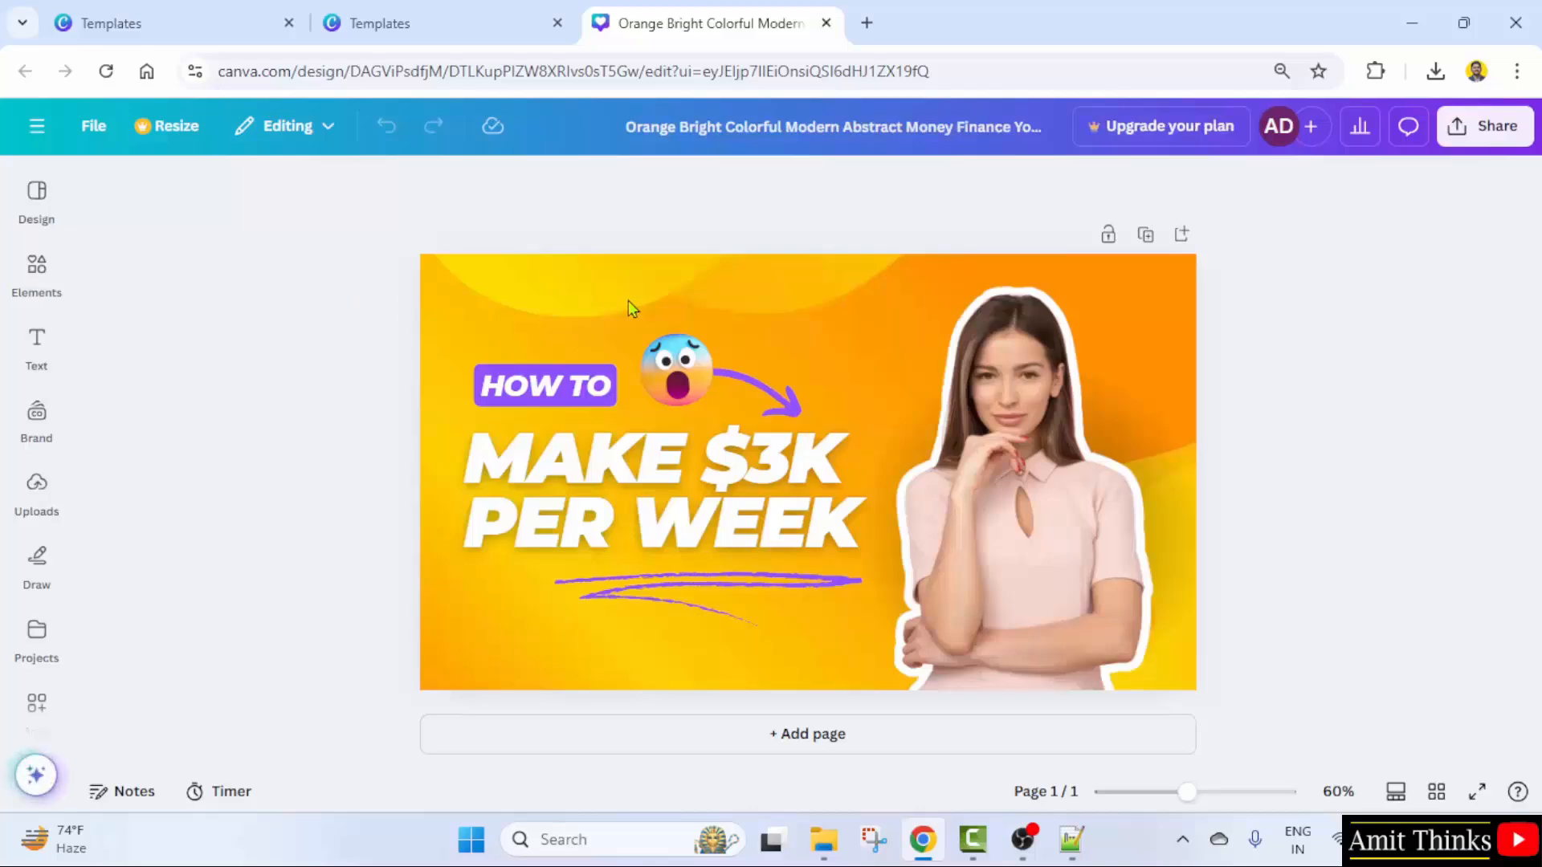
- Delete the shocked-face emoji and the woman's photo from the thumbnail
click(710, 388)
click(710, 388)
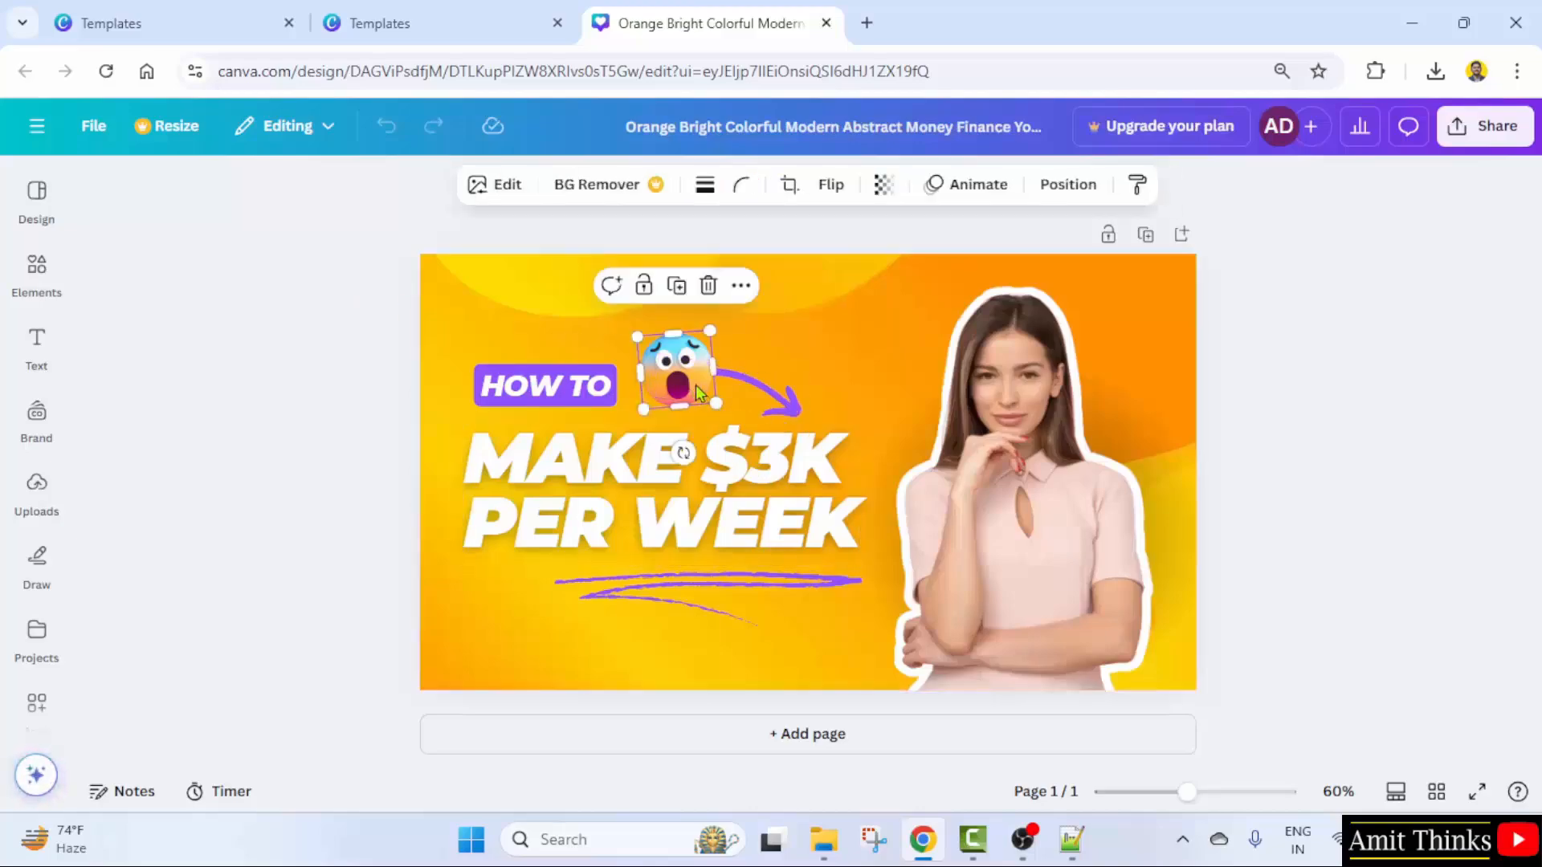
click(708, 289)
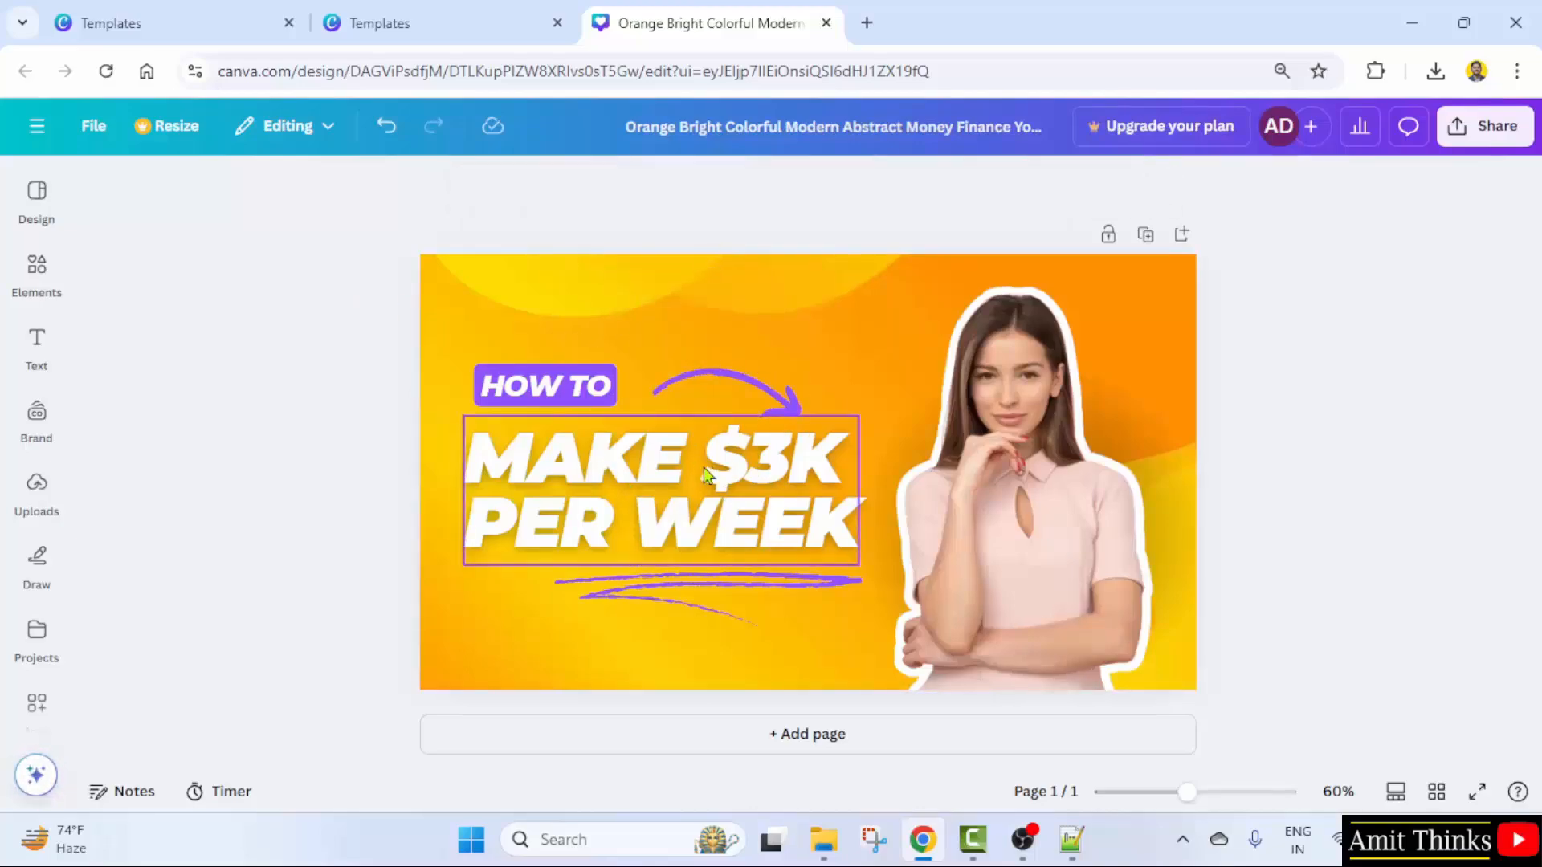
click(1006, 400)
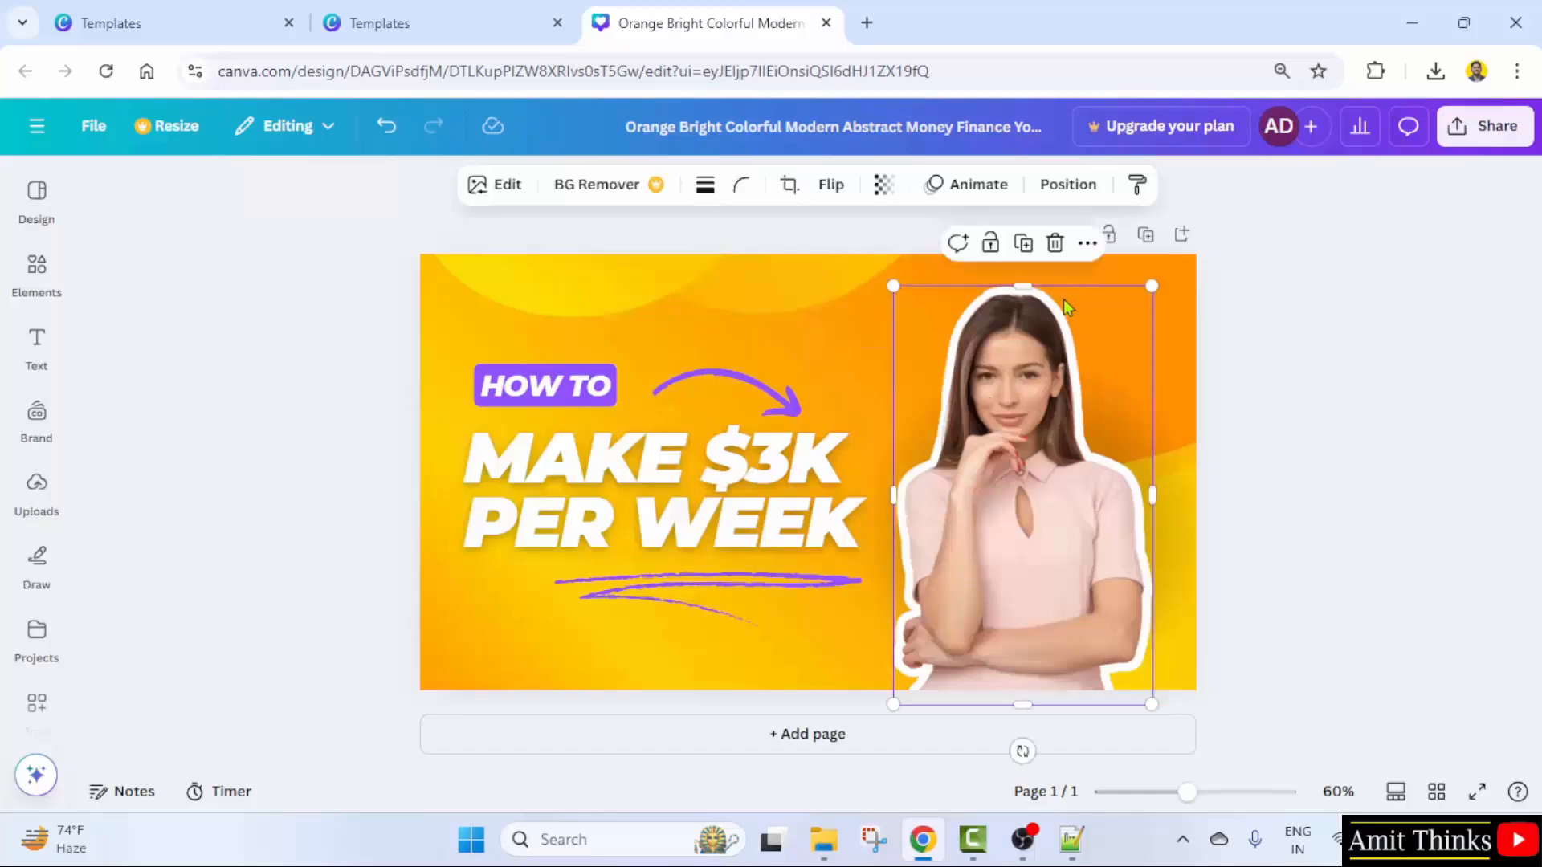
click(1055, 243)
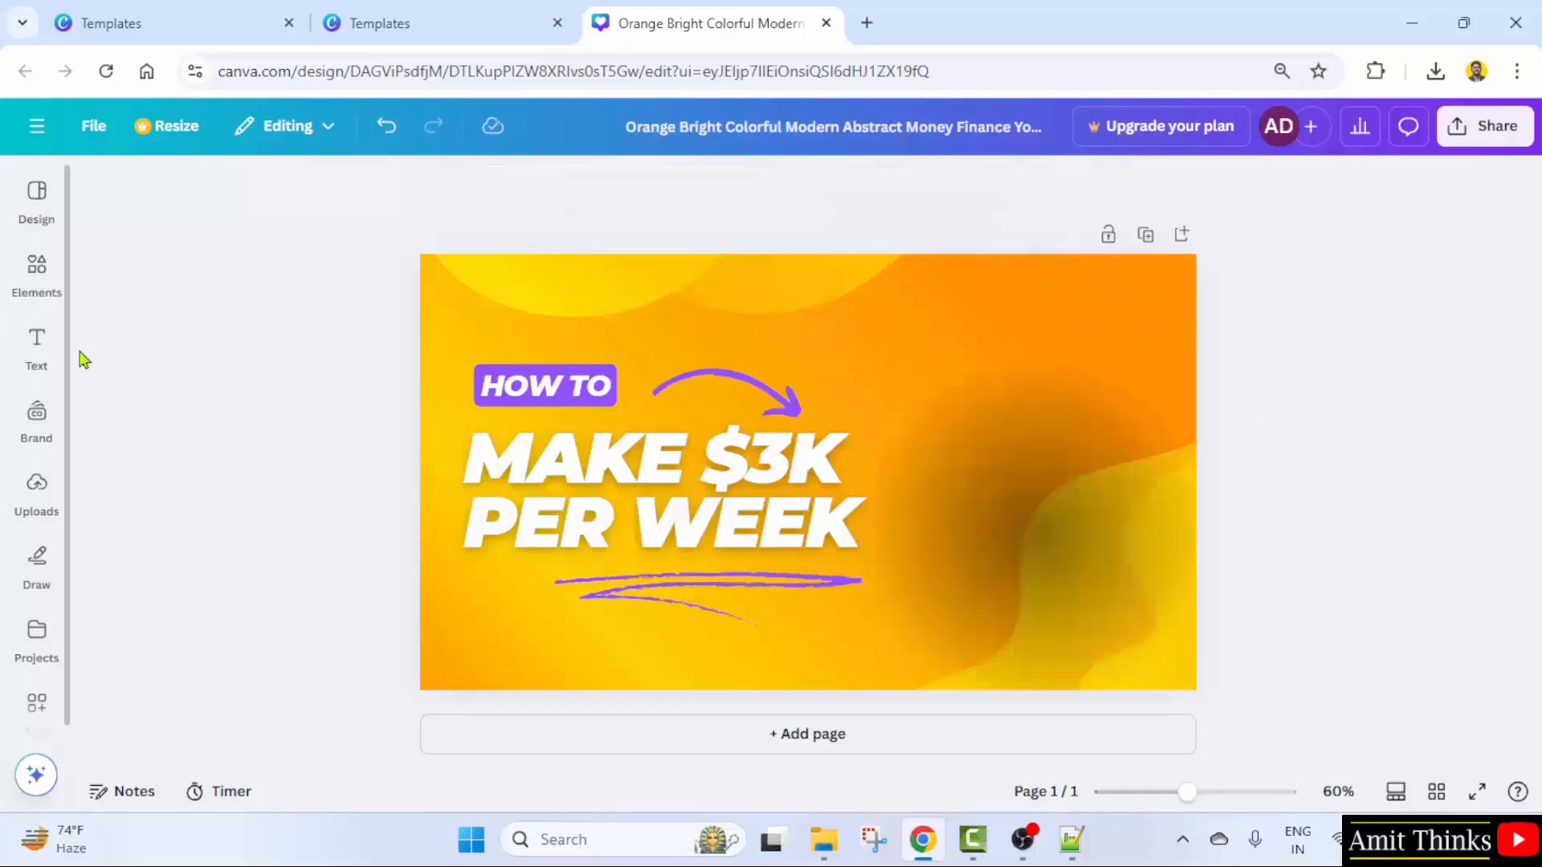
- Place the uploaded circular portrait on the thumbnail's right side
click(40, 498)
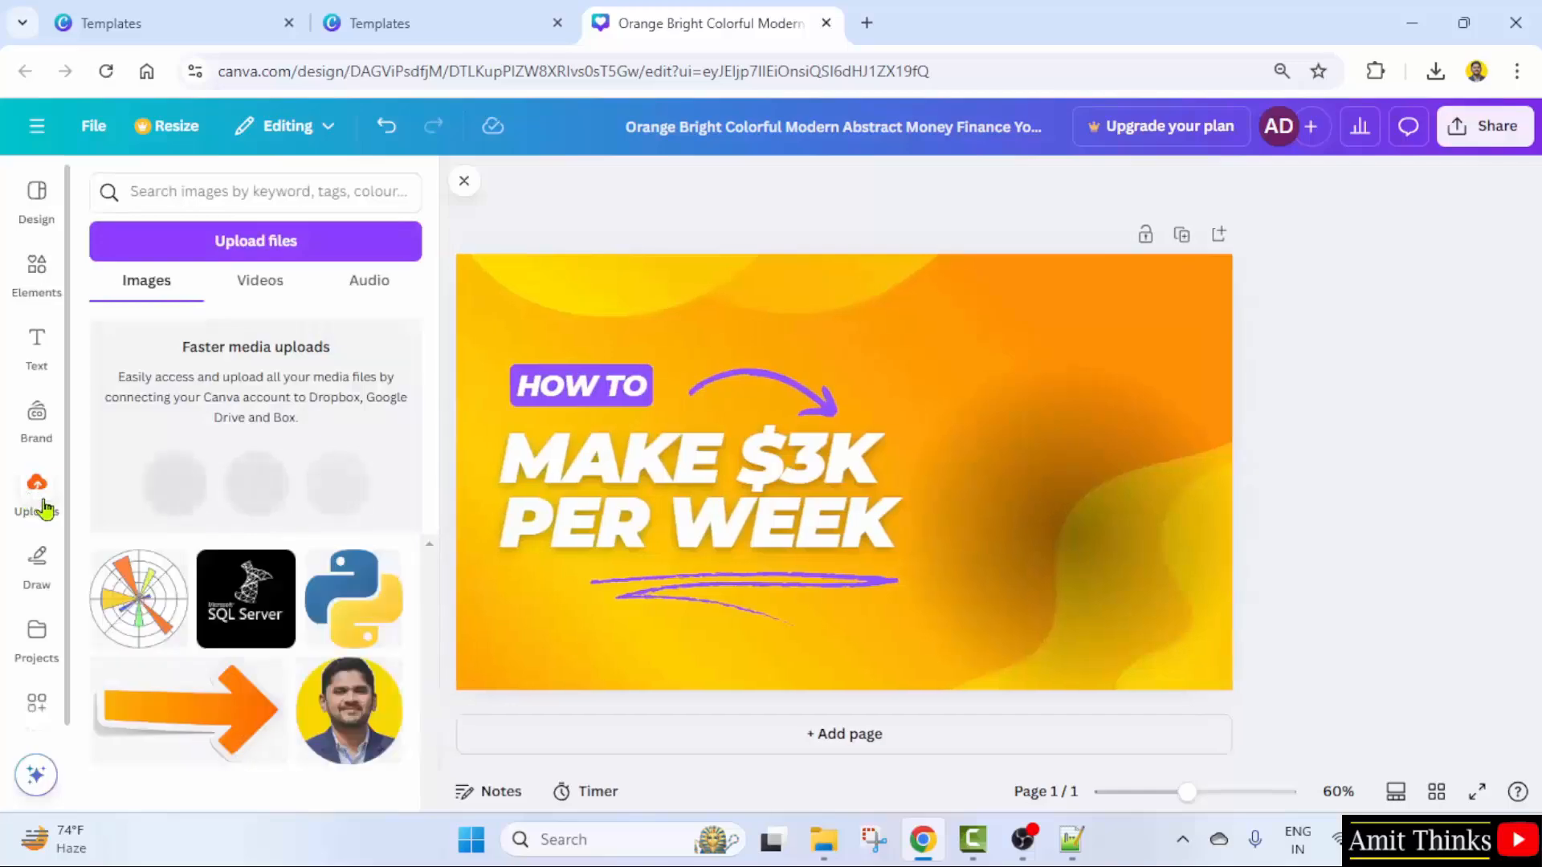
click(349, 719)
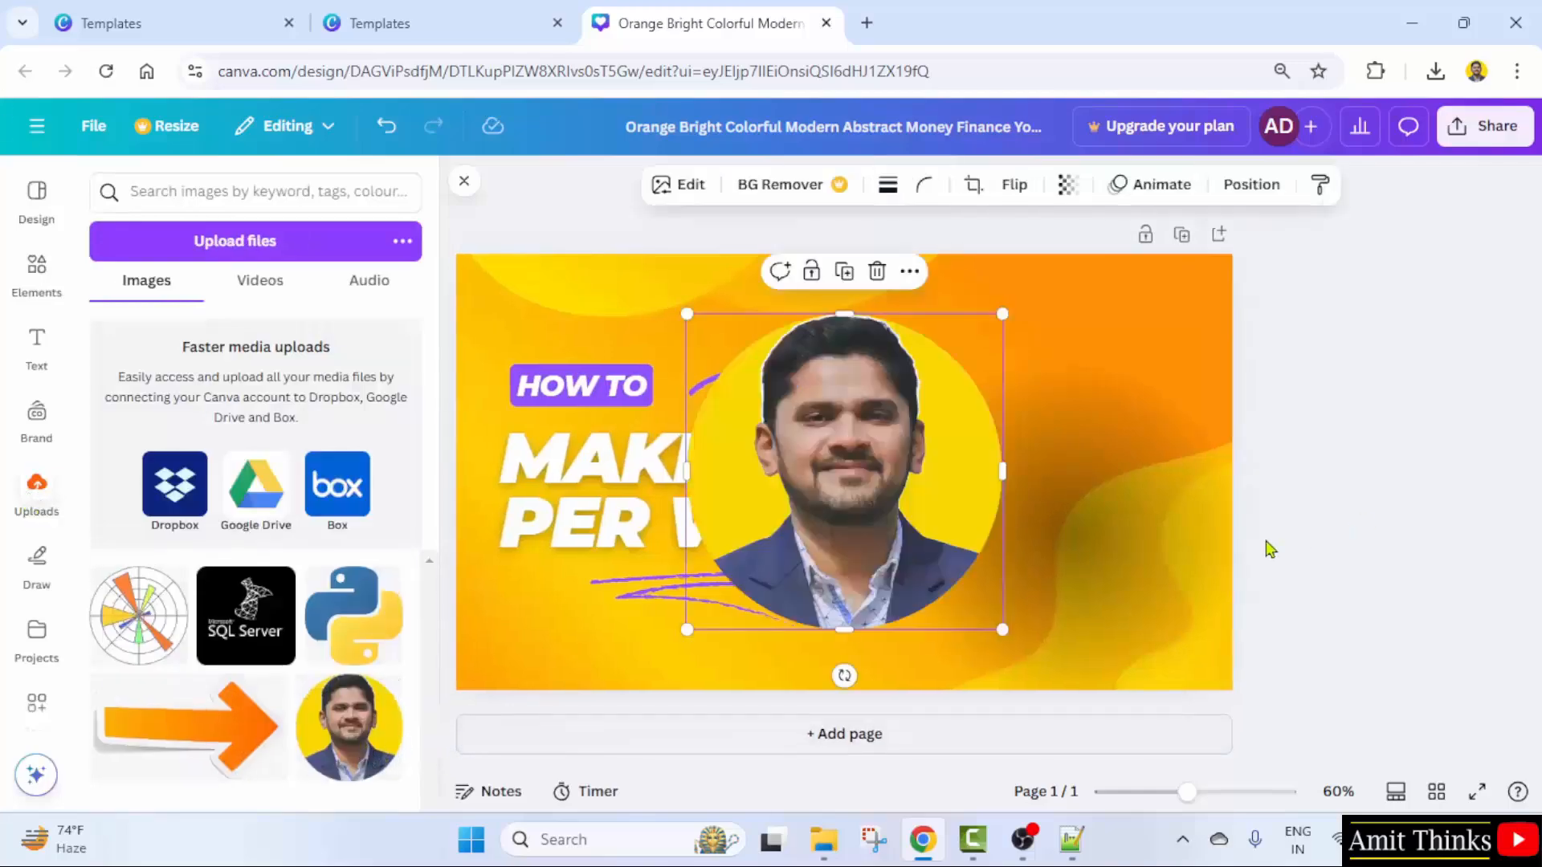
drag(808, 515, 1073, 487)
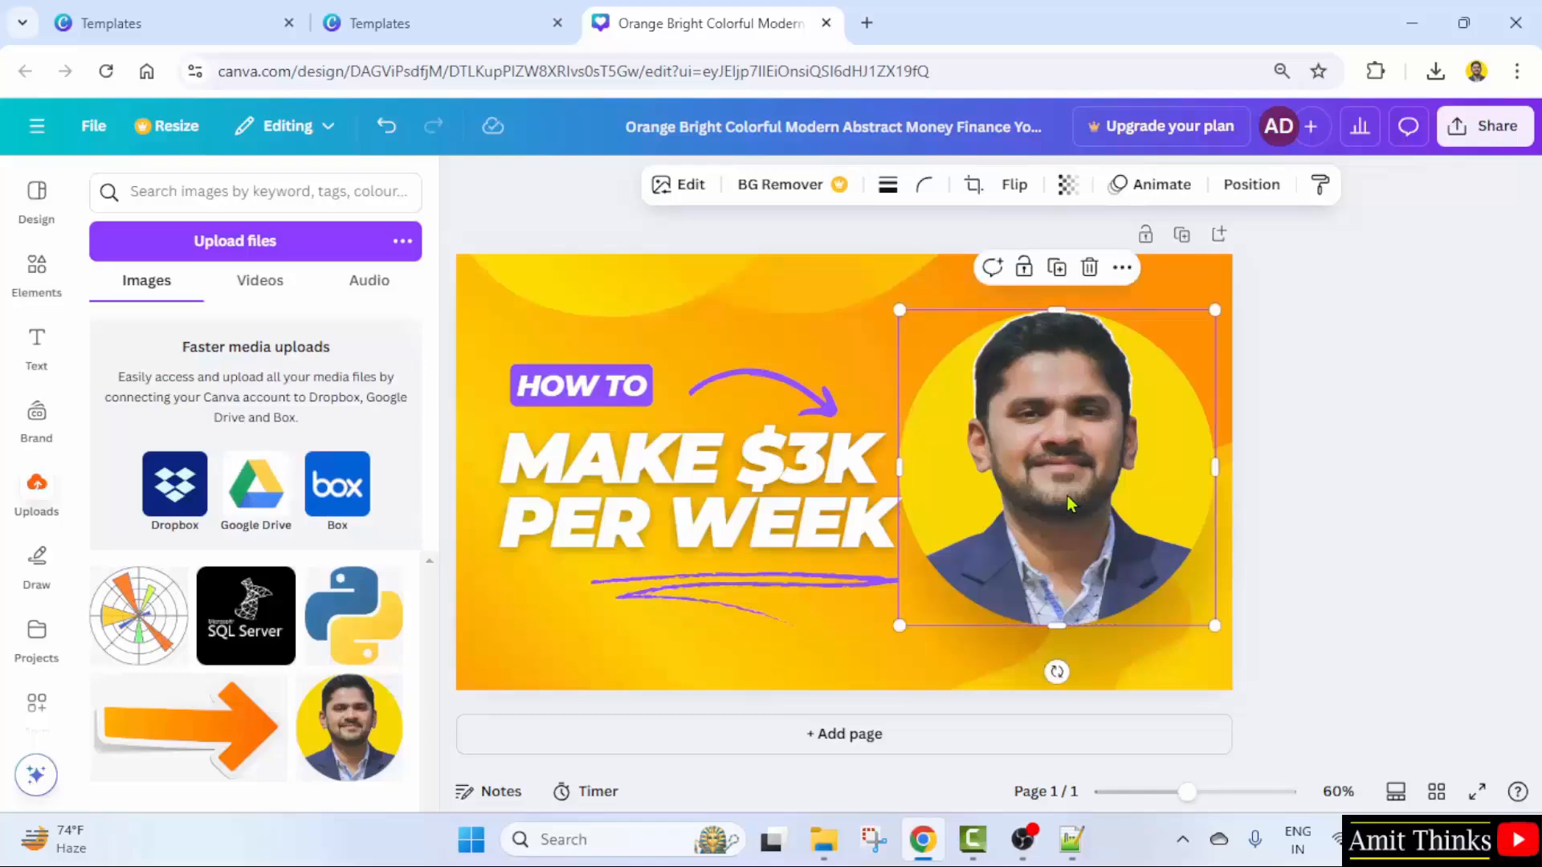
- Change the headline to 'LEARN PYTHON IN 5 HOURS' at font size 70
double_click(706, 470)
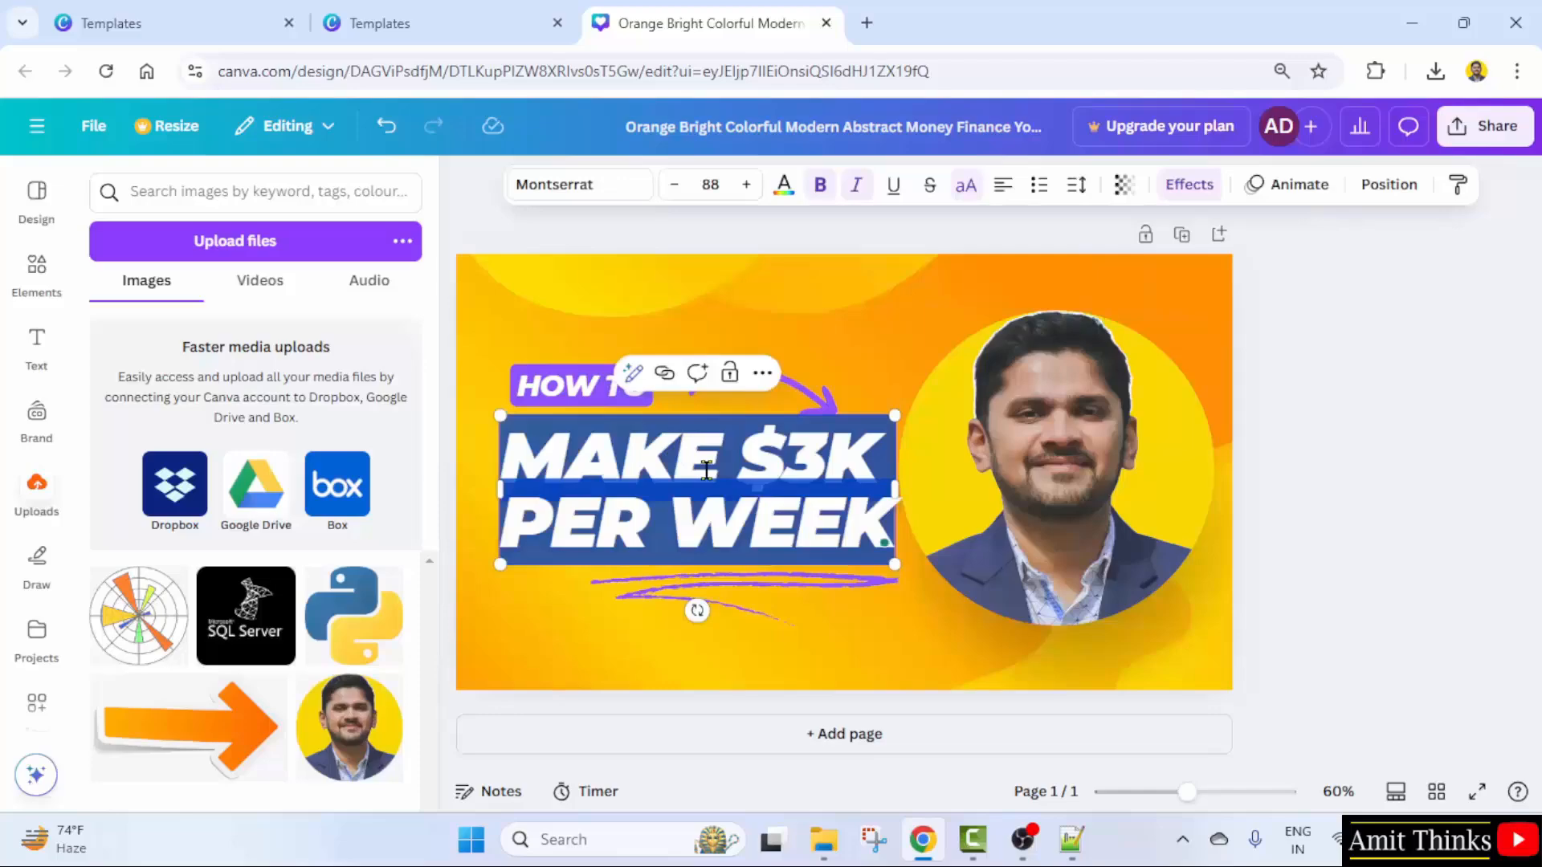
click(732, 460)
key(ctrl+a)
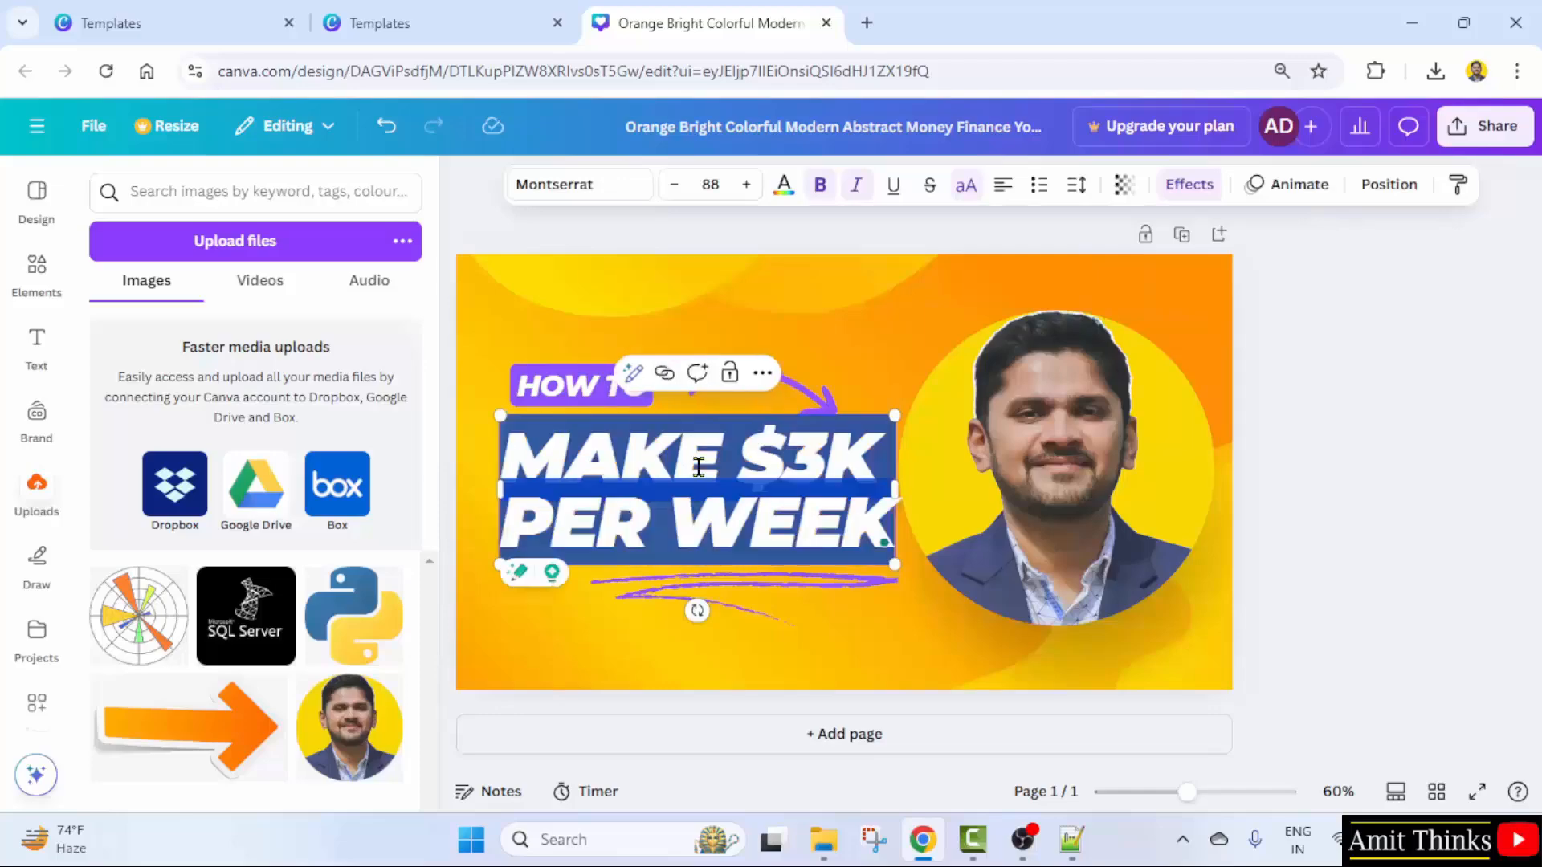
text(LEARN P)
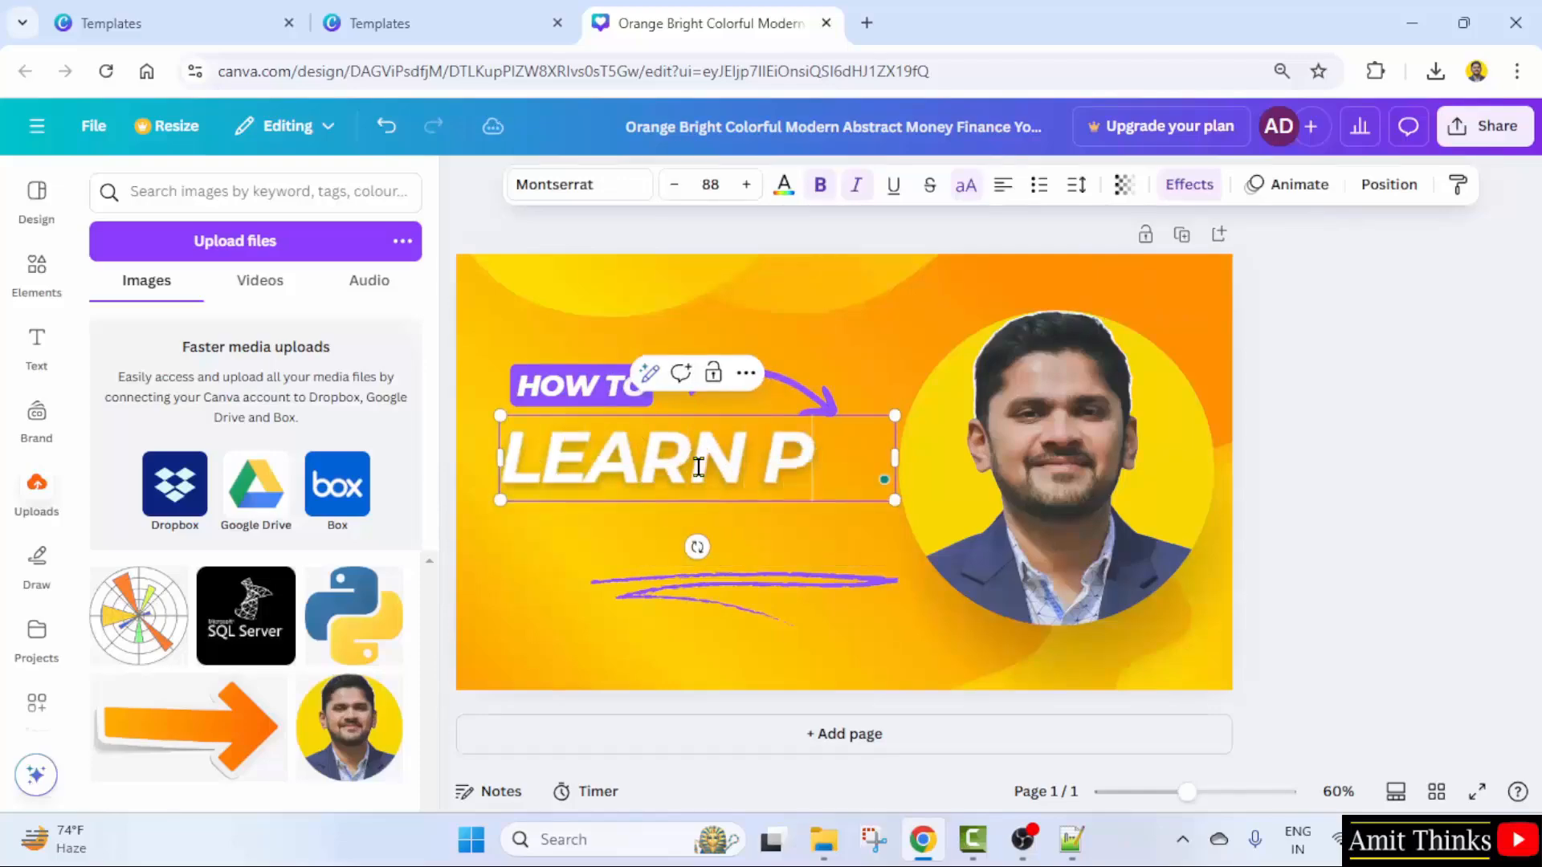
text(YTHON I)
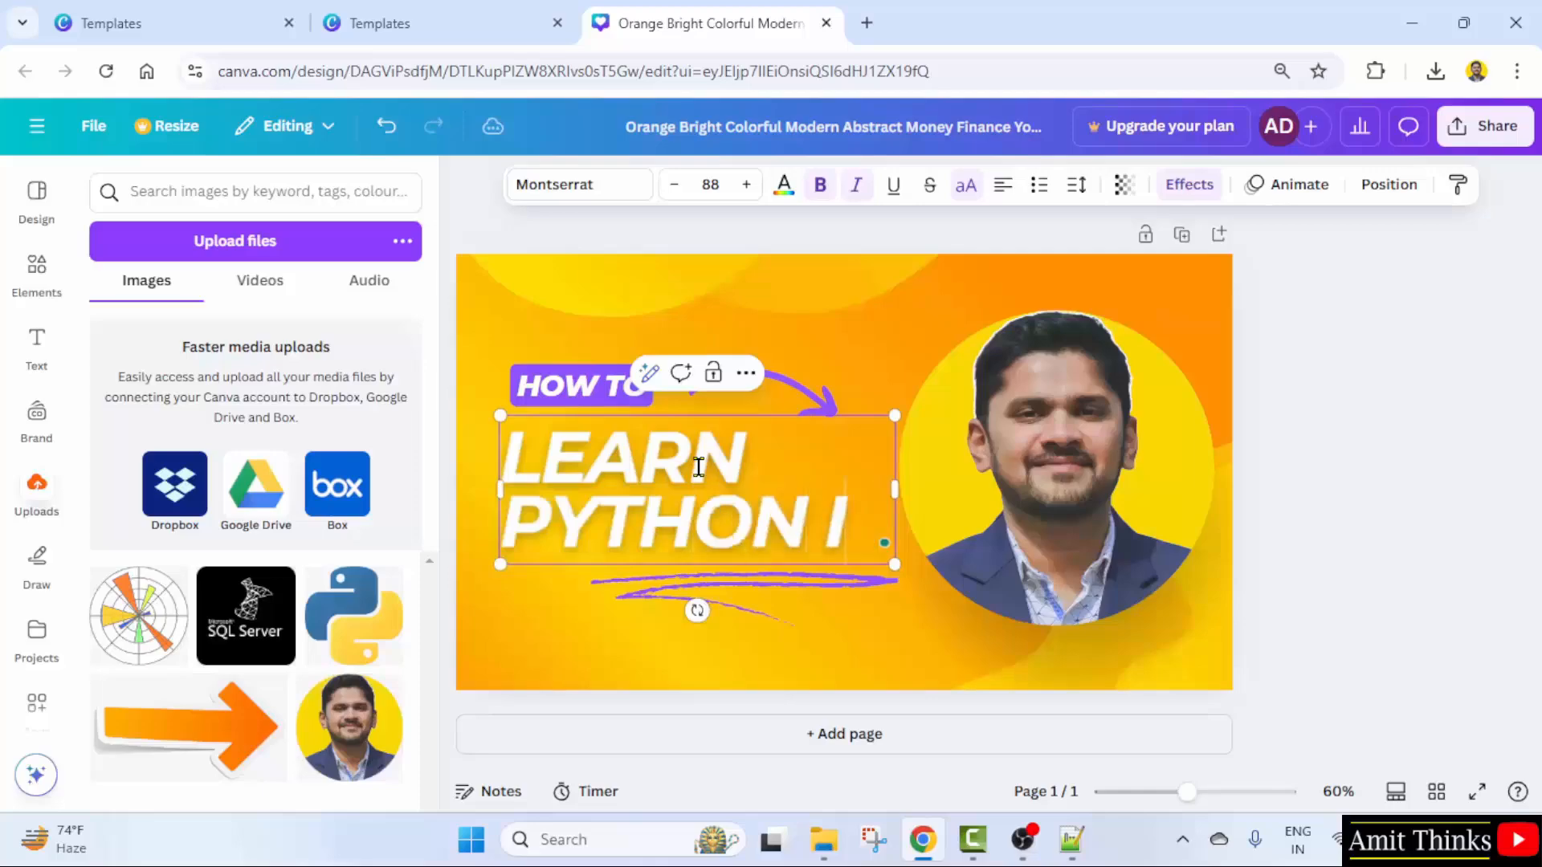
text(N 5 HOURS)
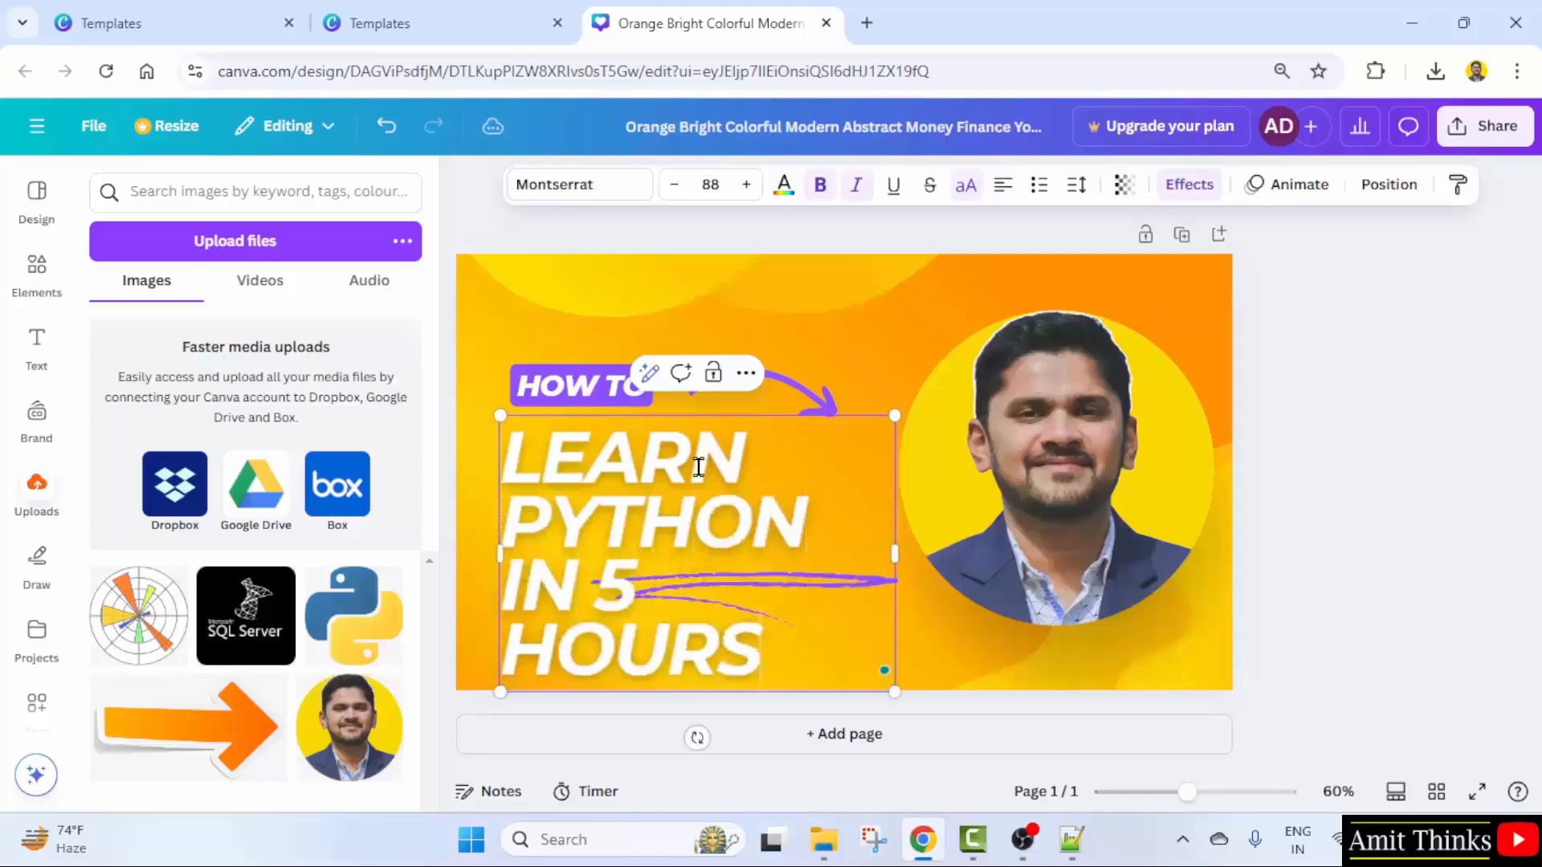
key(ctrl+a)
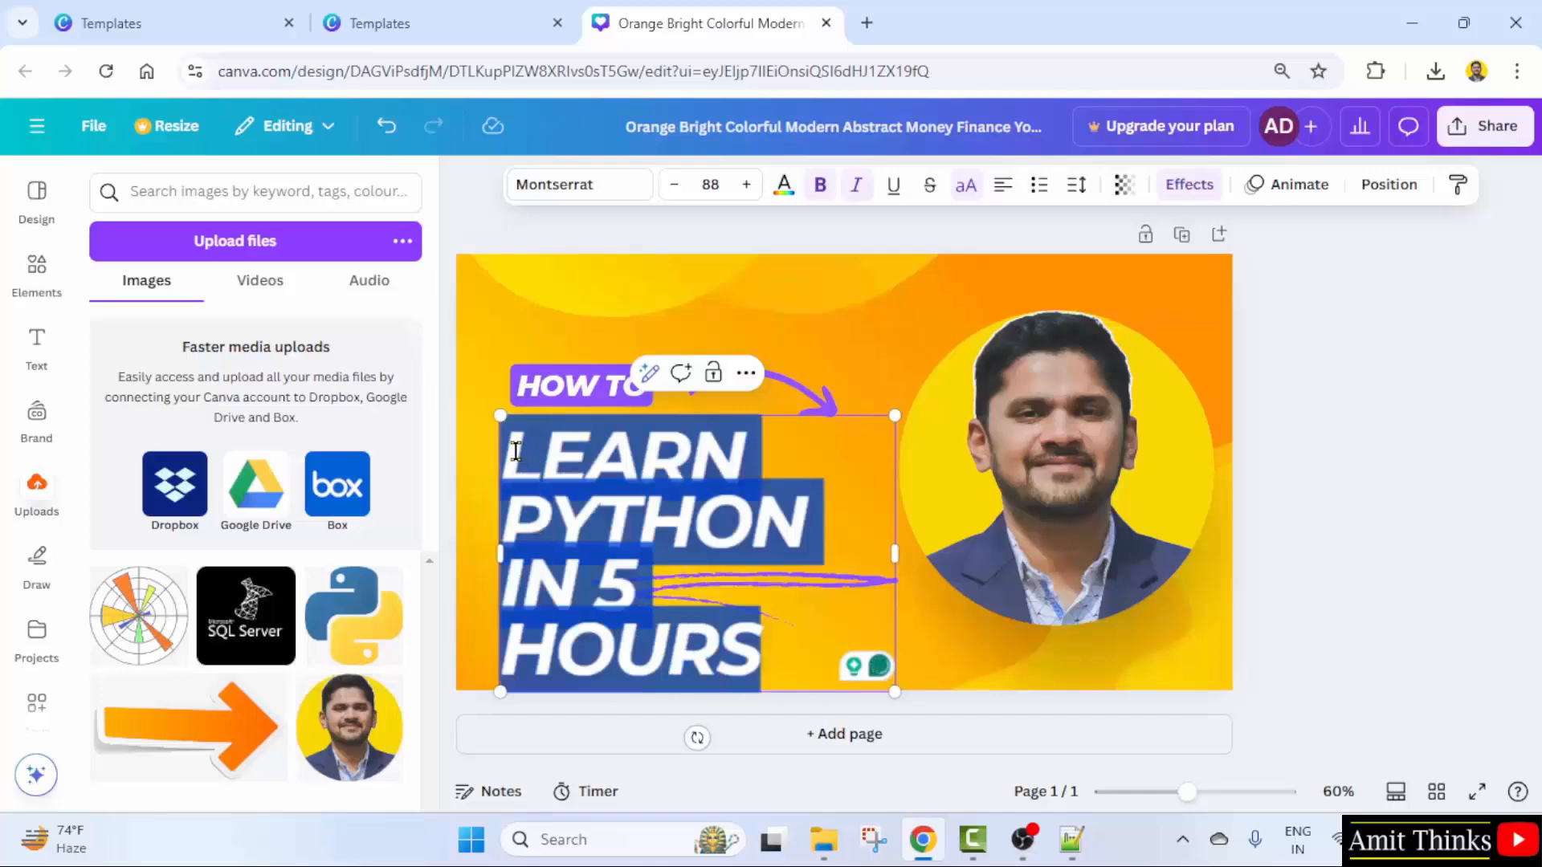
click(715, 184)
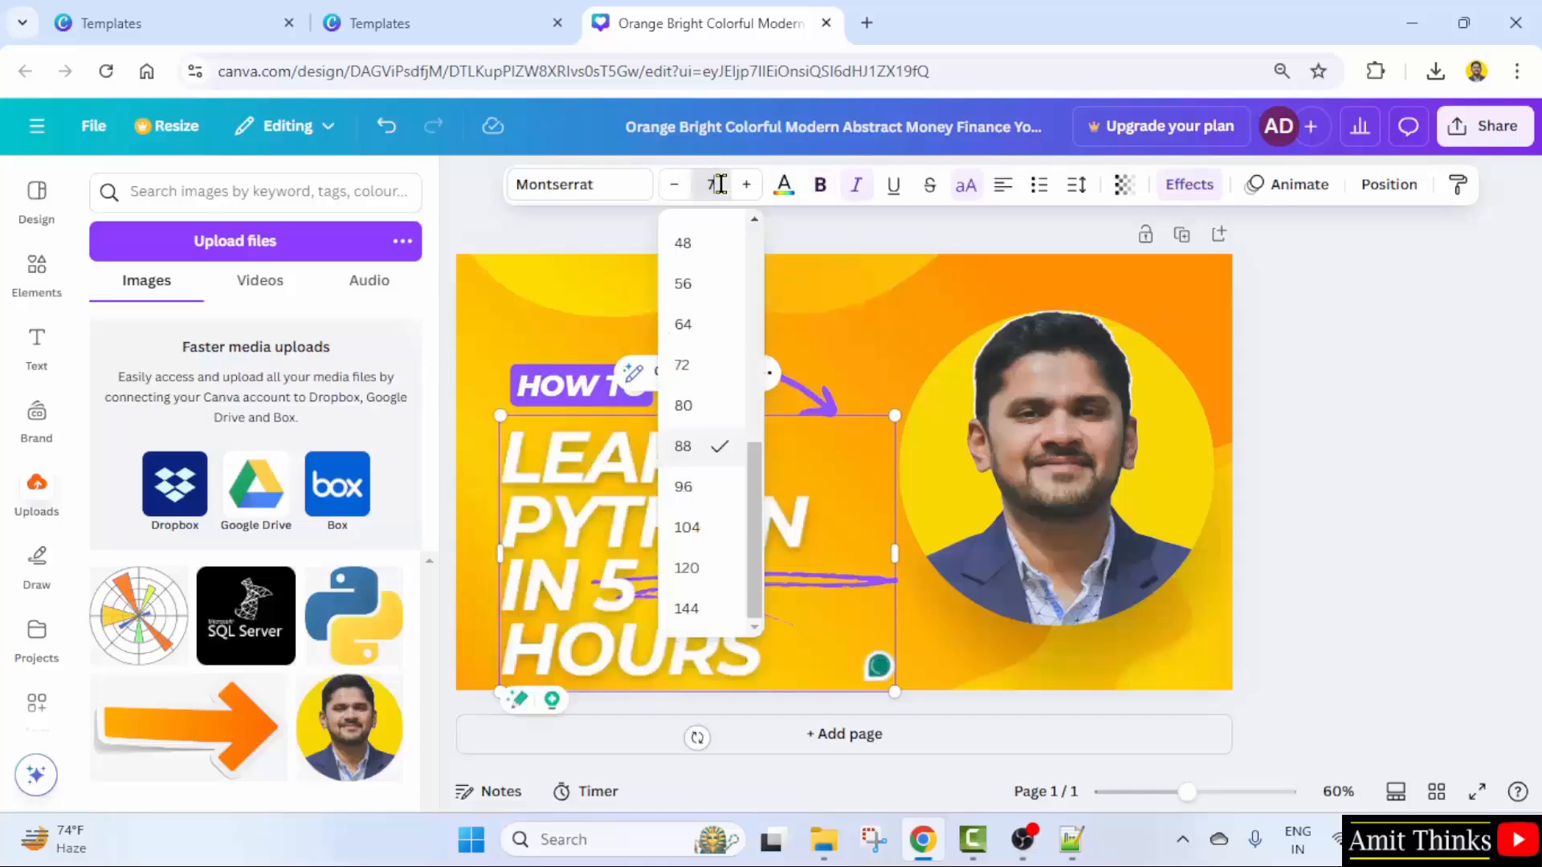
text(70)
key(Return)
- Move the purple brush stroke slightly lower under the headline
click(1260, 613)
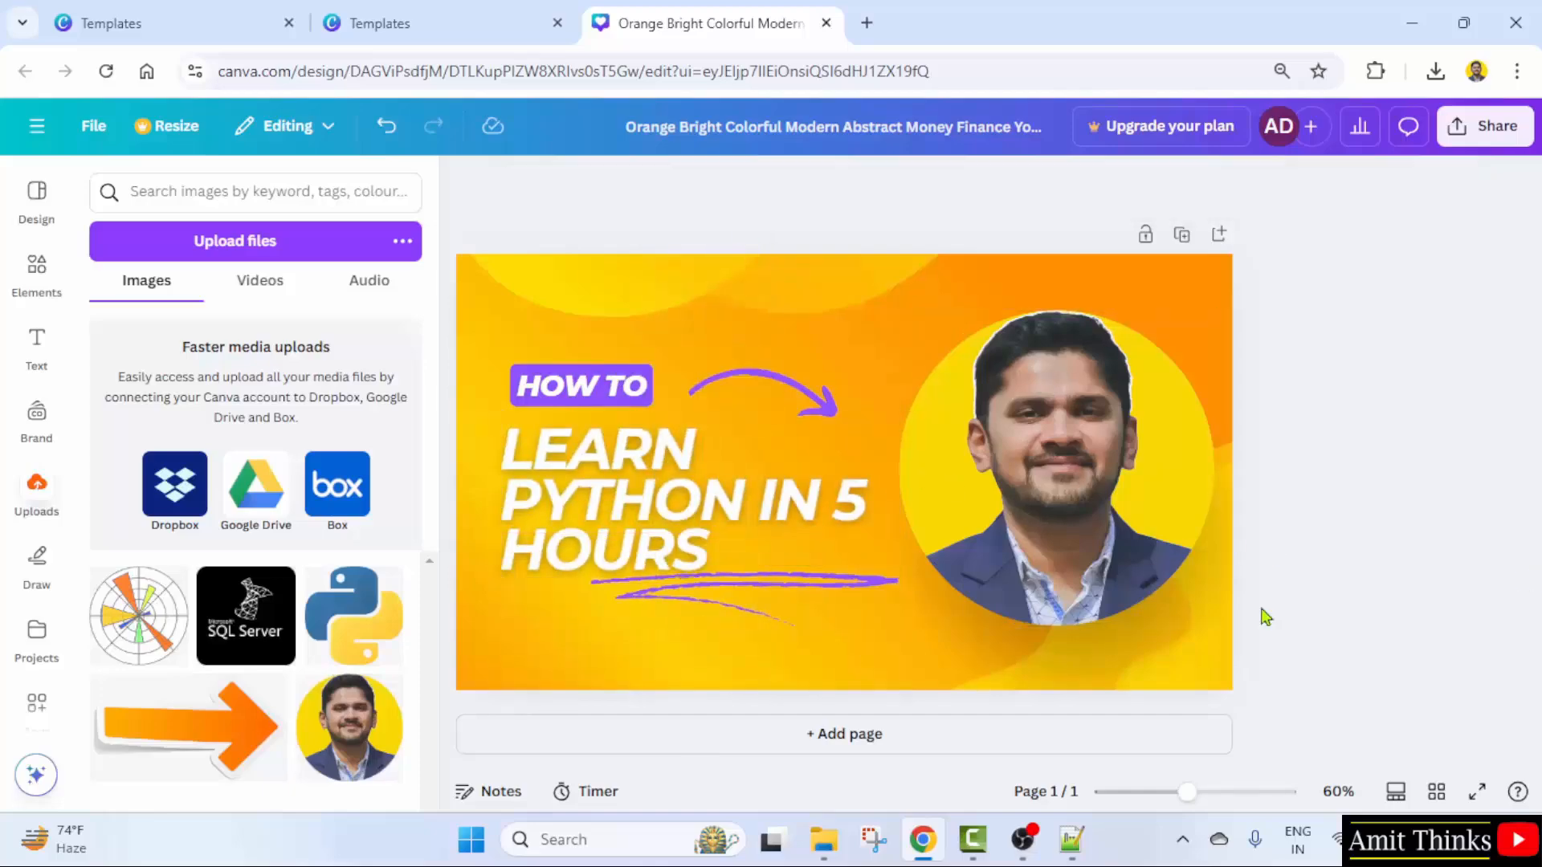
click(811, 592)
drag(812, 592, 813, 604)
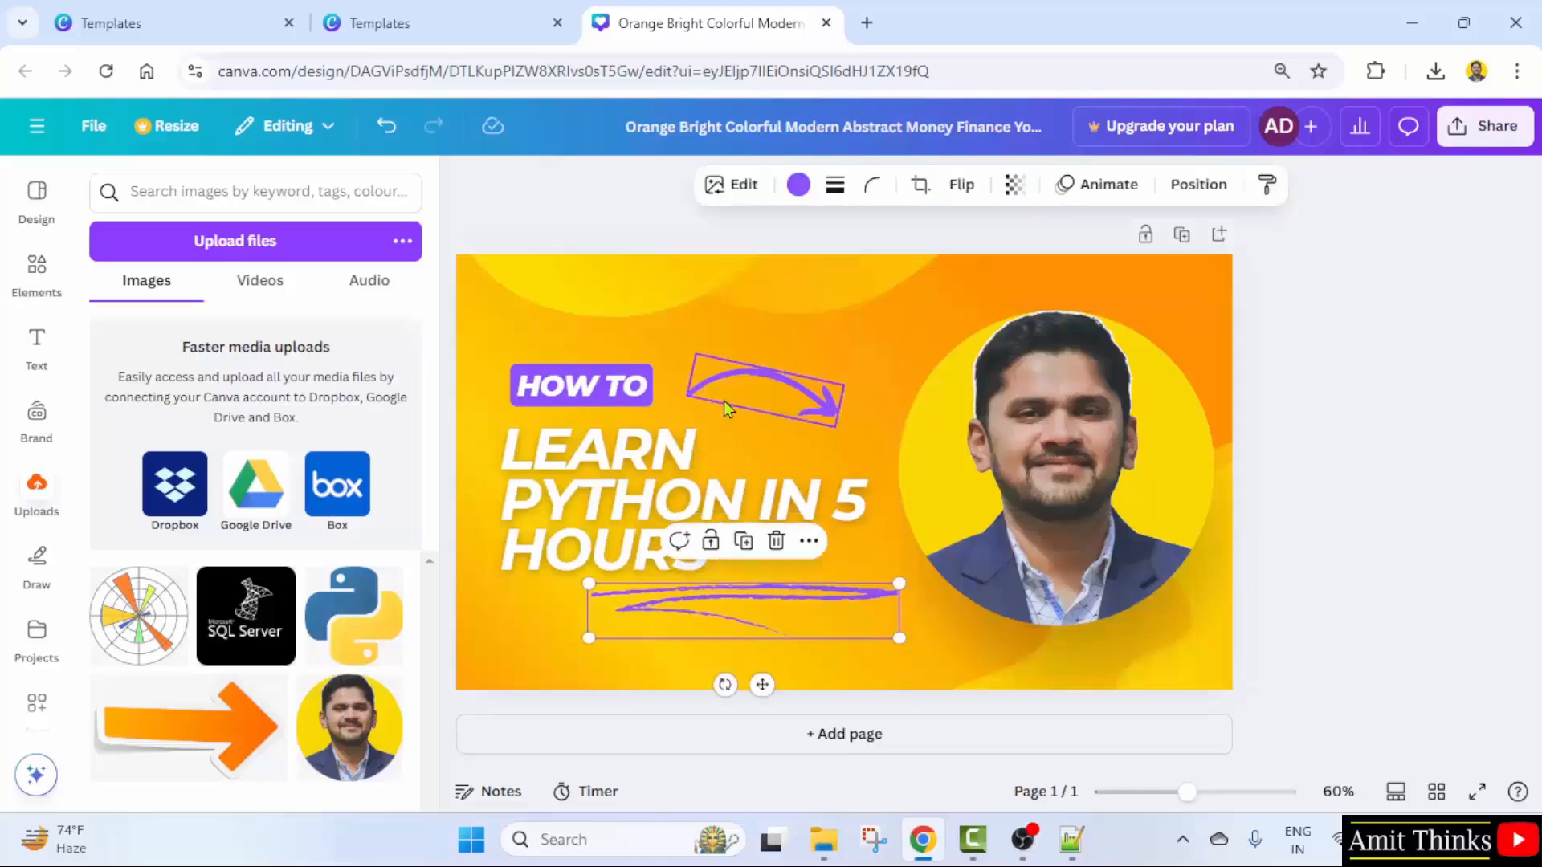
click(1520, 446)
click(1173, 471)
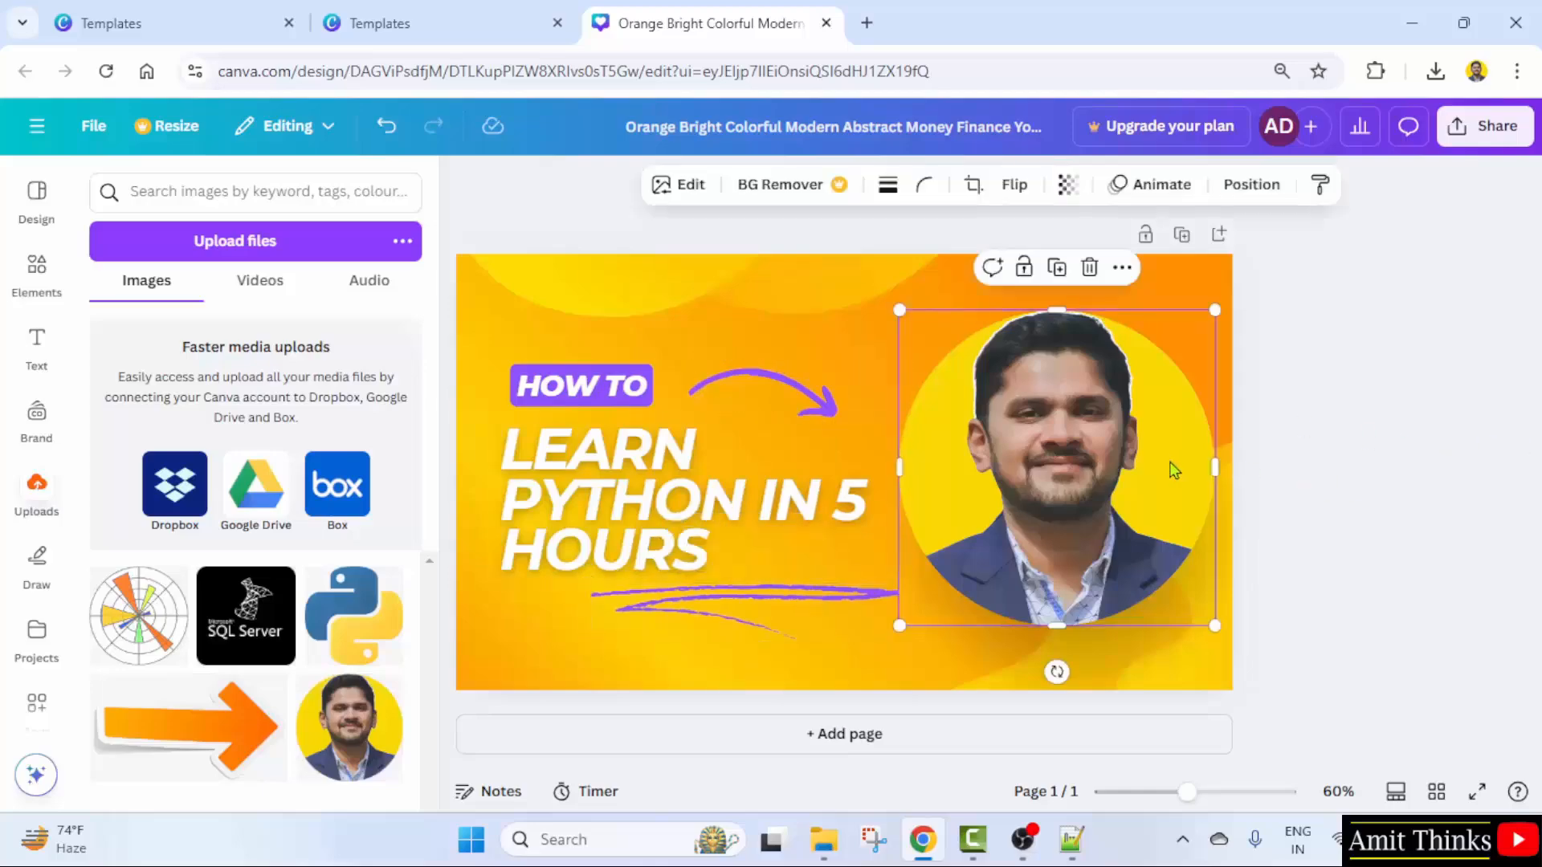
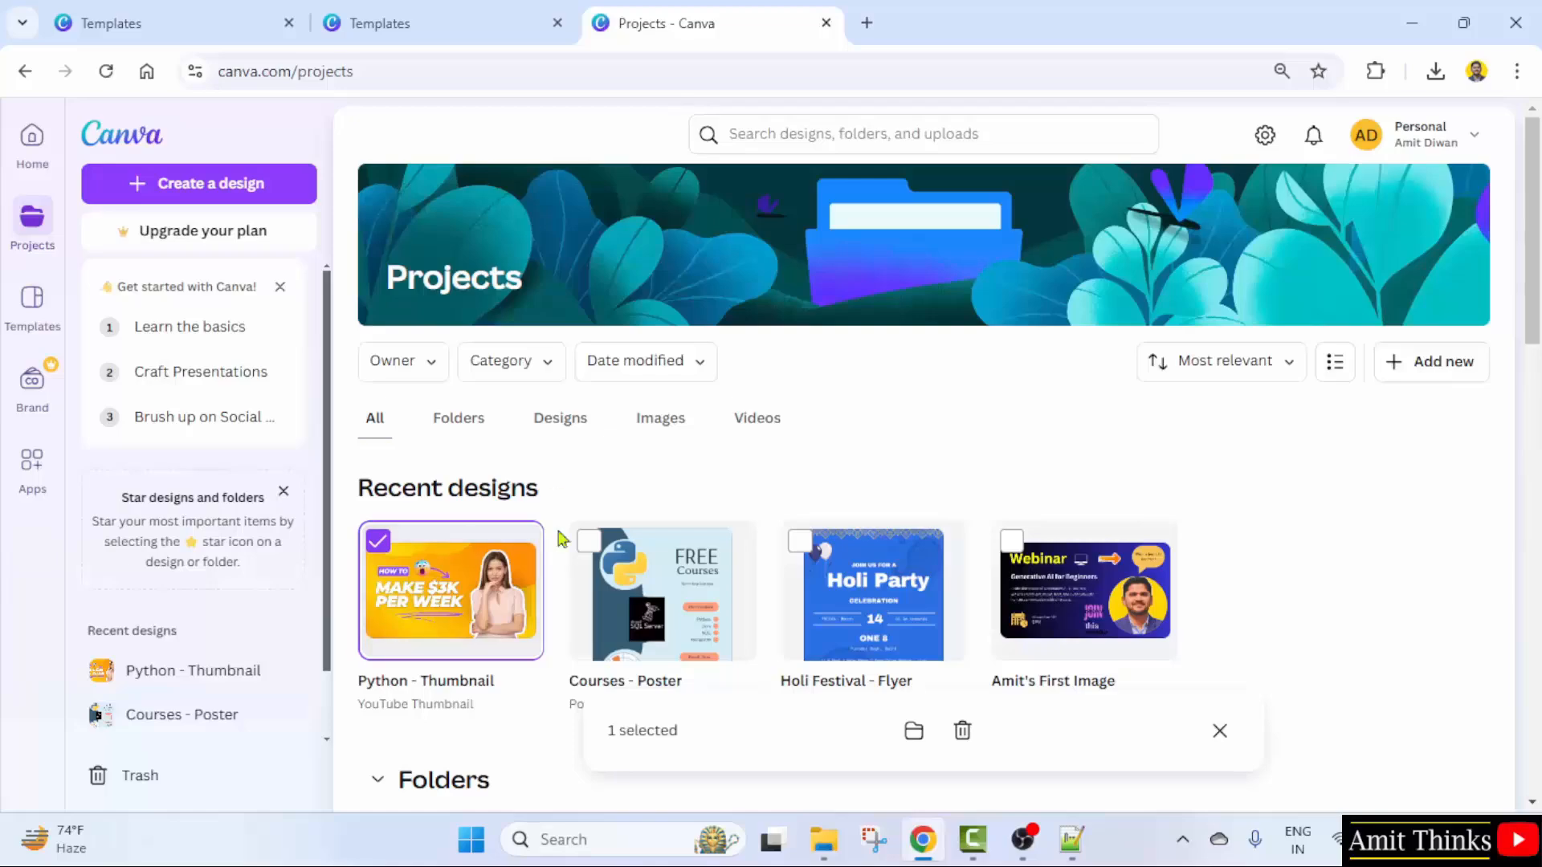
- Move Python - Thumbnail into the Amit Examples folder and open that folder
scroll(426, 482, down, 2)
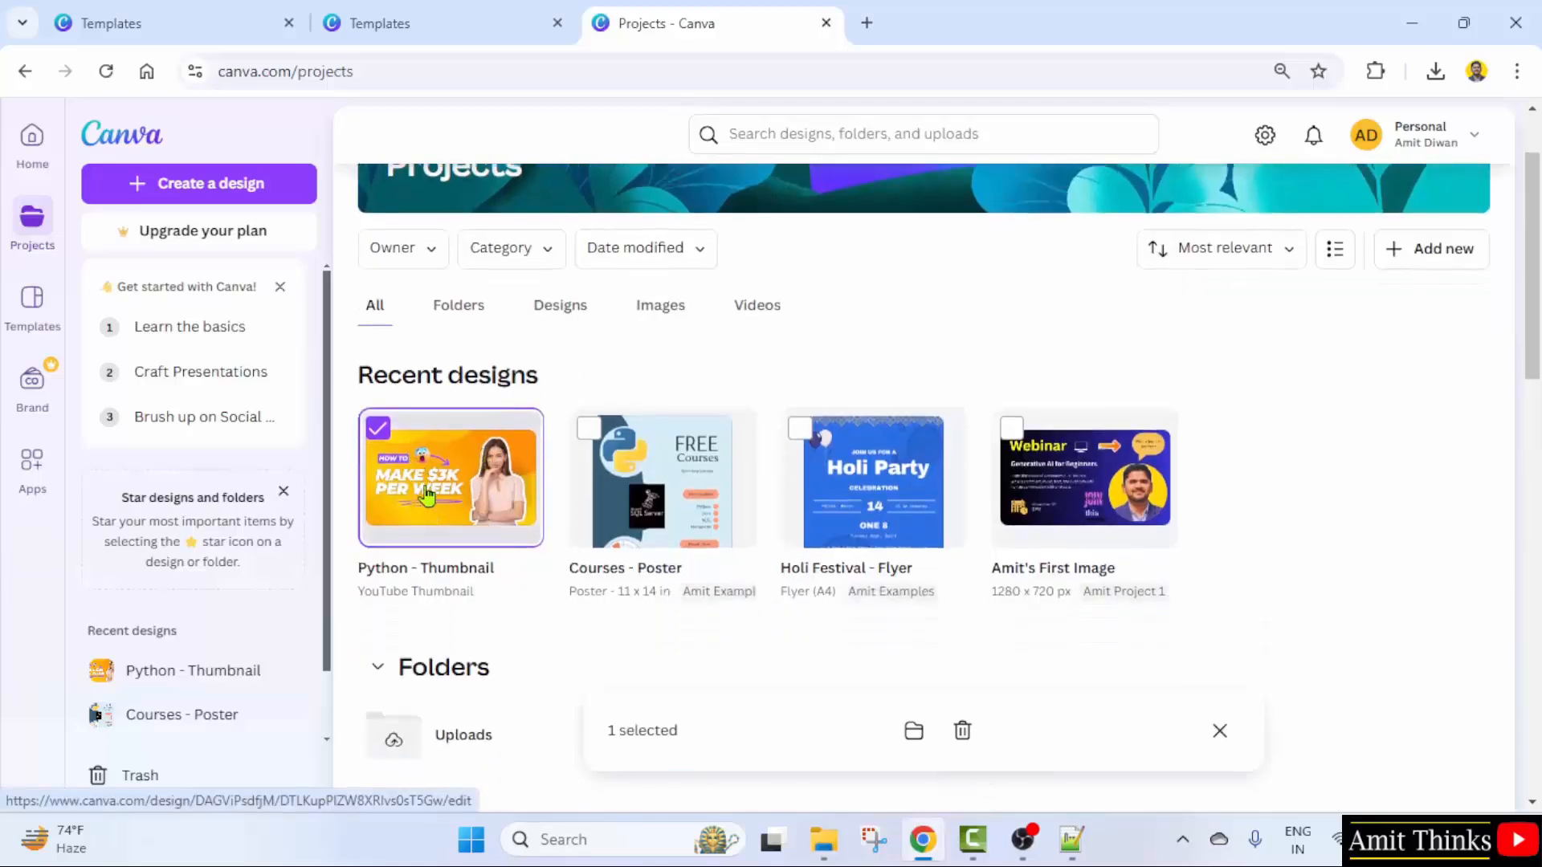
click(913, 731)
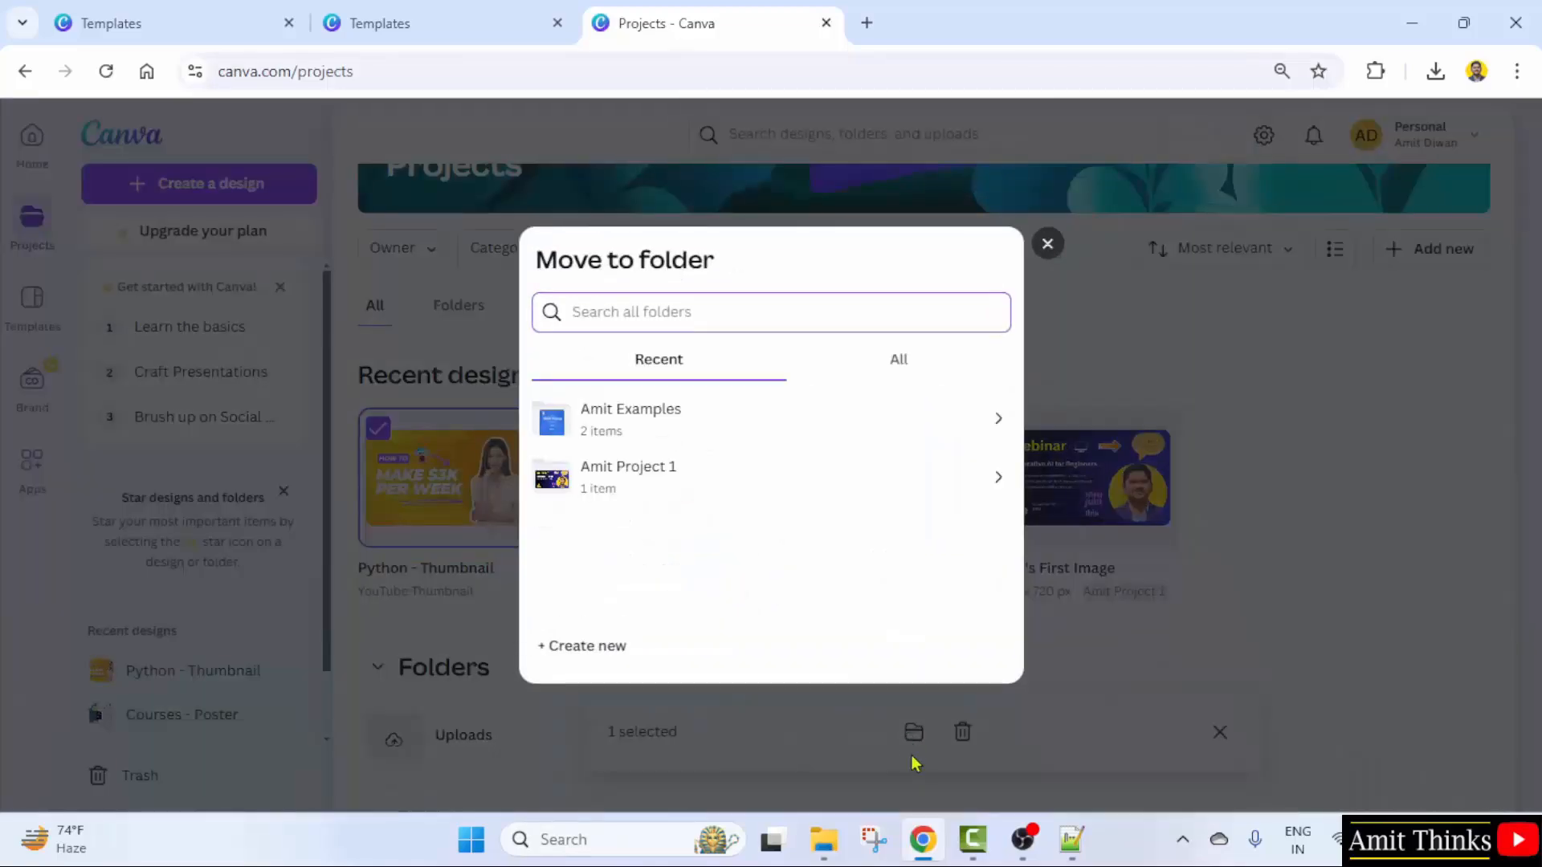
click(678, 435)
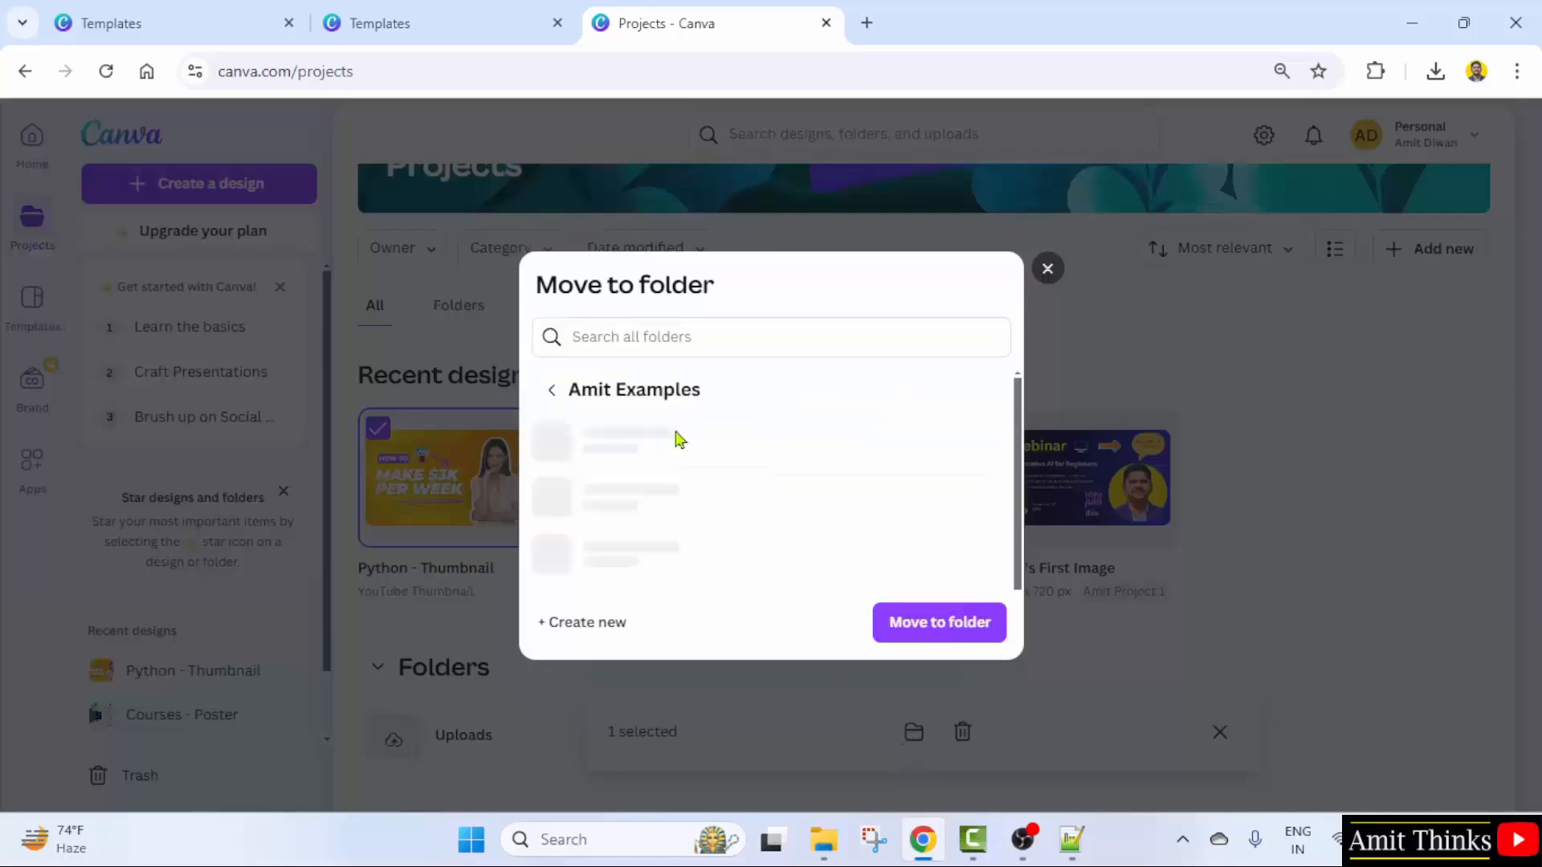
click(958, 636)
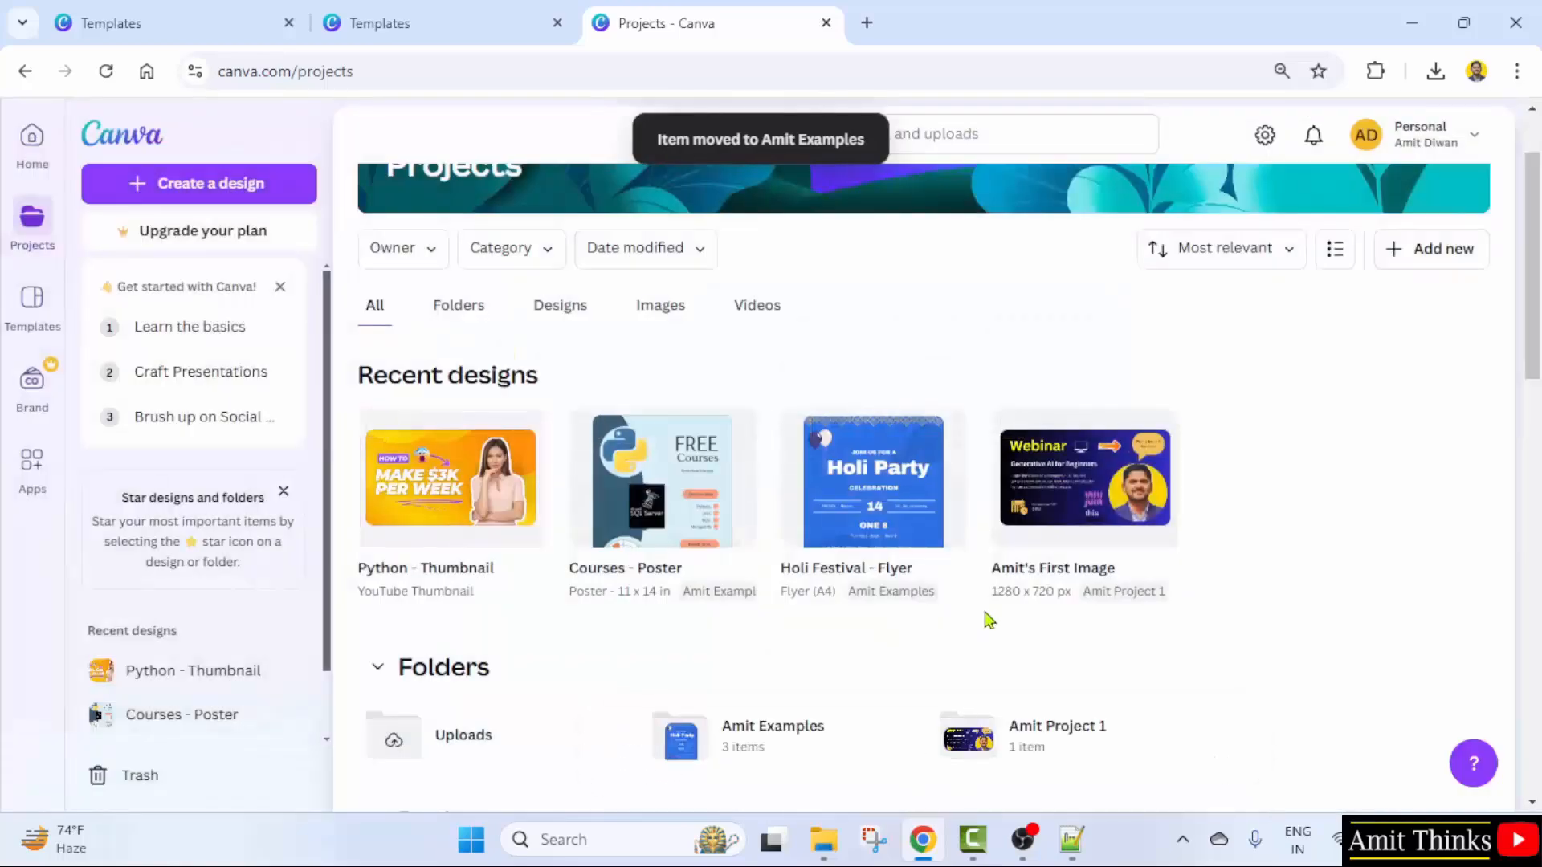
scroll(679, 550, down, 4)
click(775, 413)
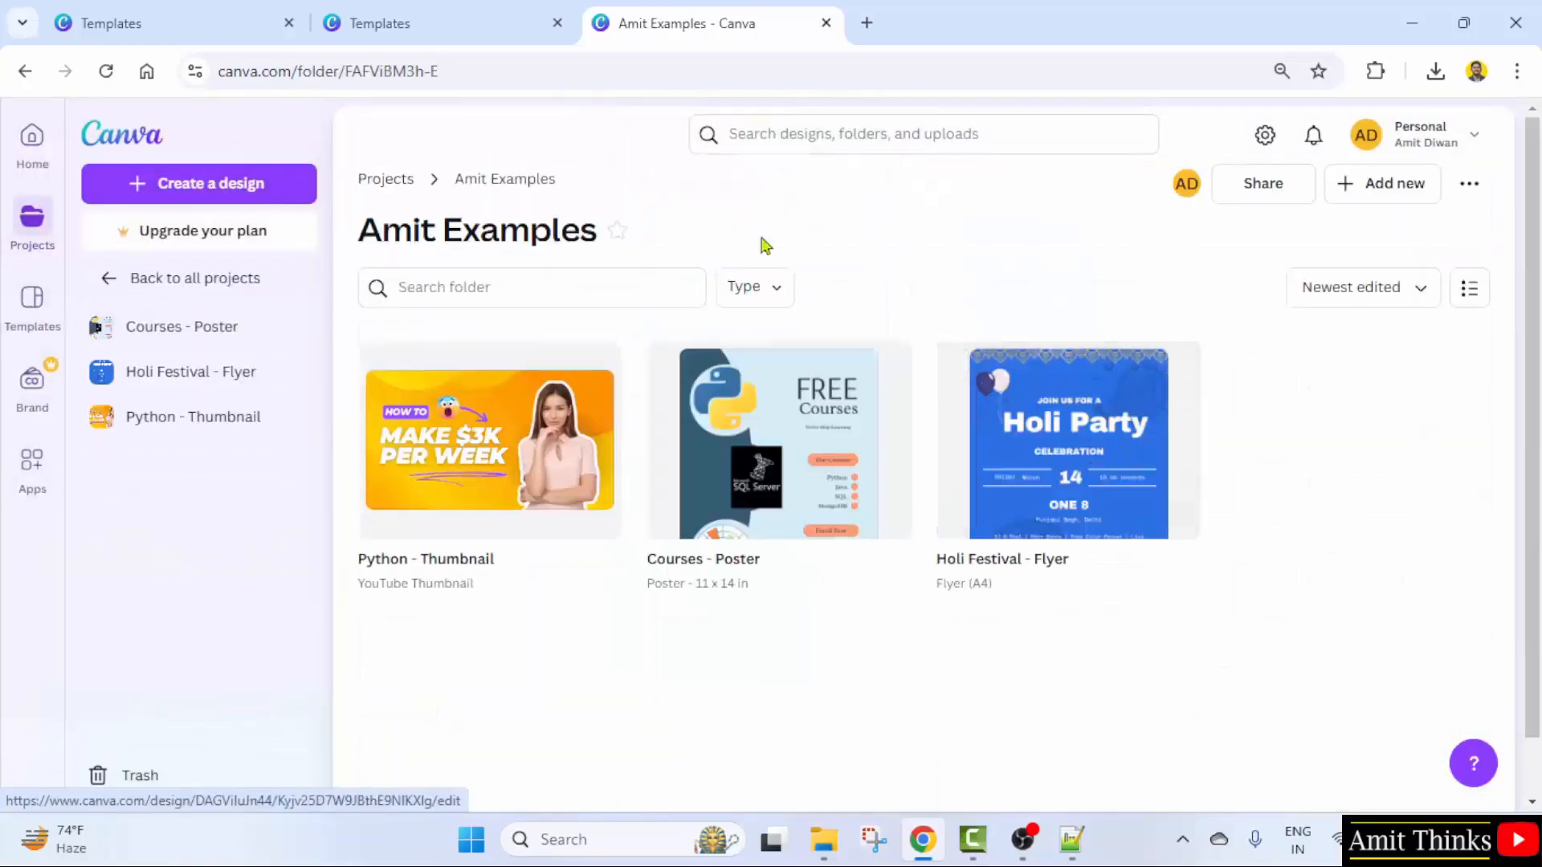
- Review the Python - Thumbnail design zoomed out to about 51%, then return Home
click(521, 478)
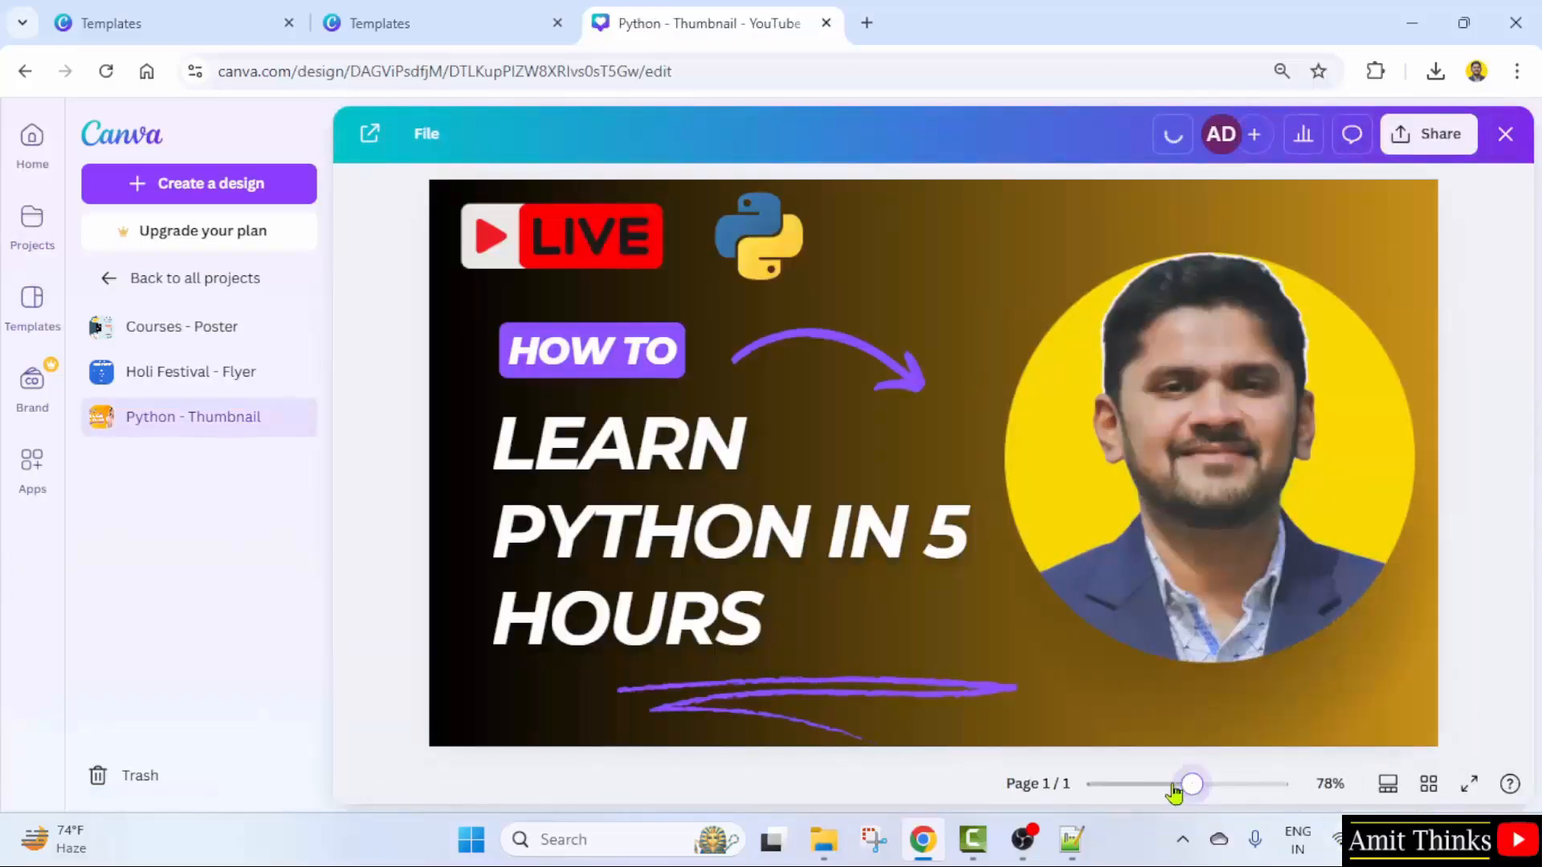
mouse_move(1174, 793)
mouse_down()
mouse_move(1156, 792)
mouse_move(1172, 791)
mouse_up()
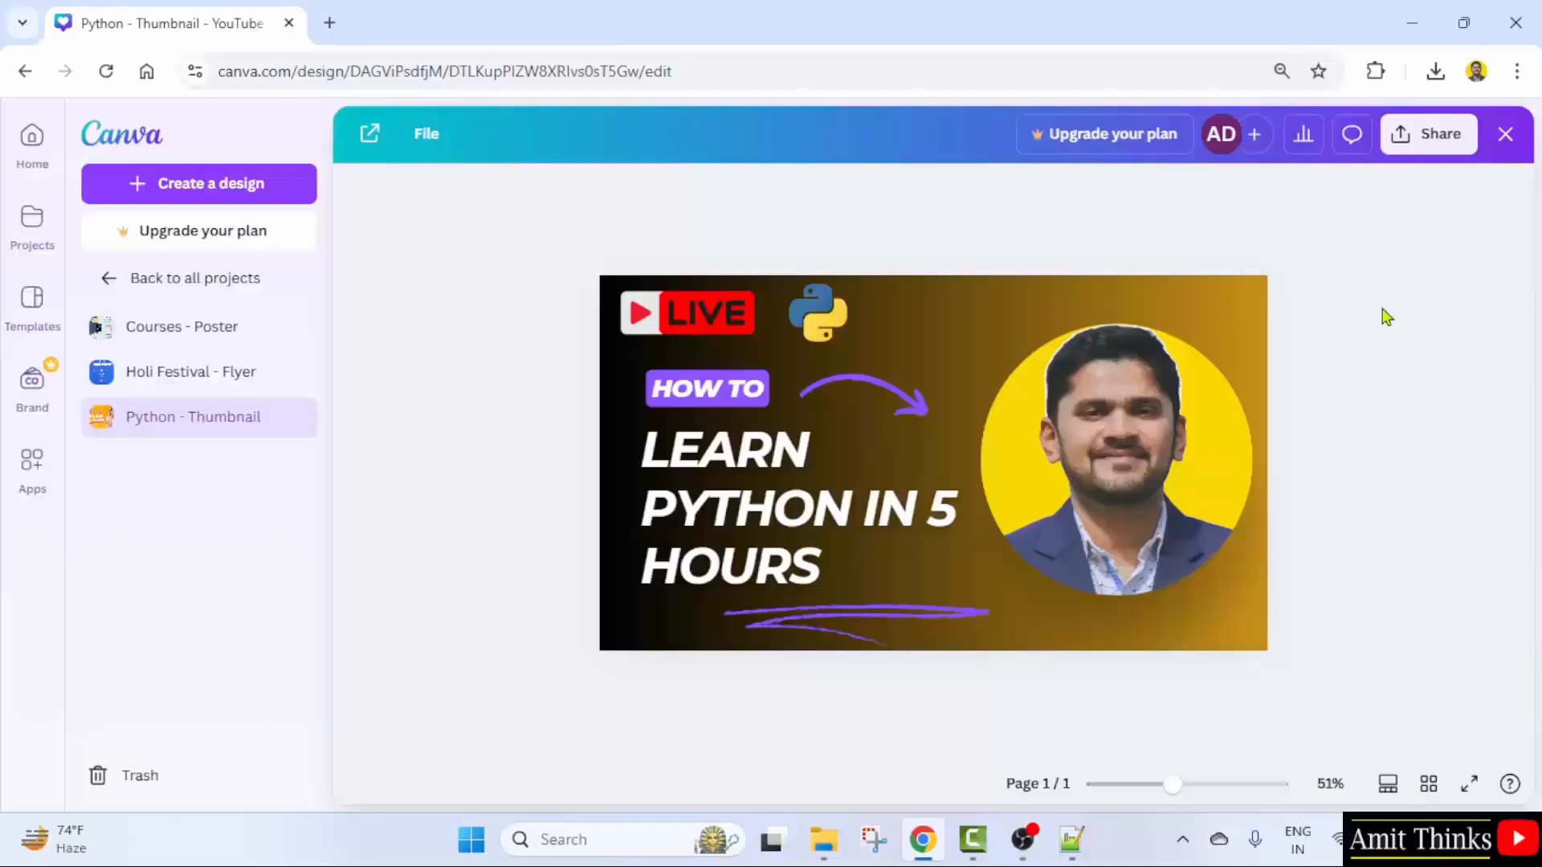
click(32, 138)
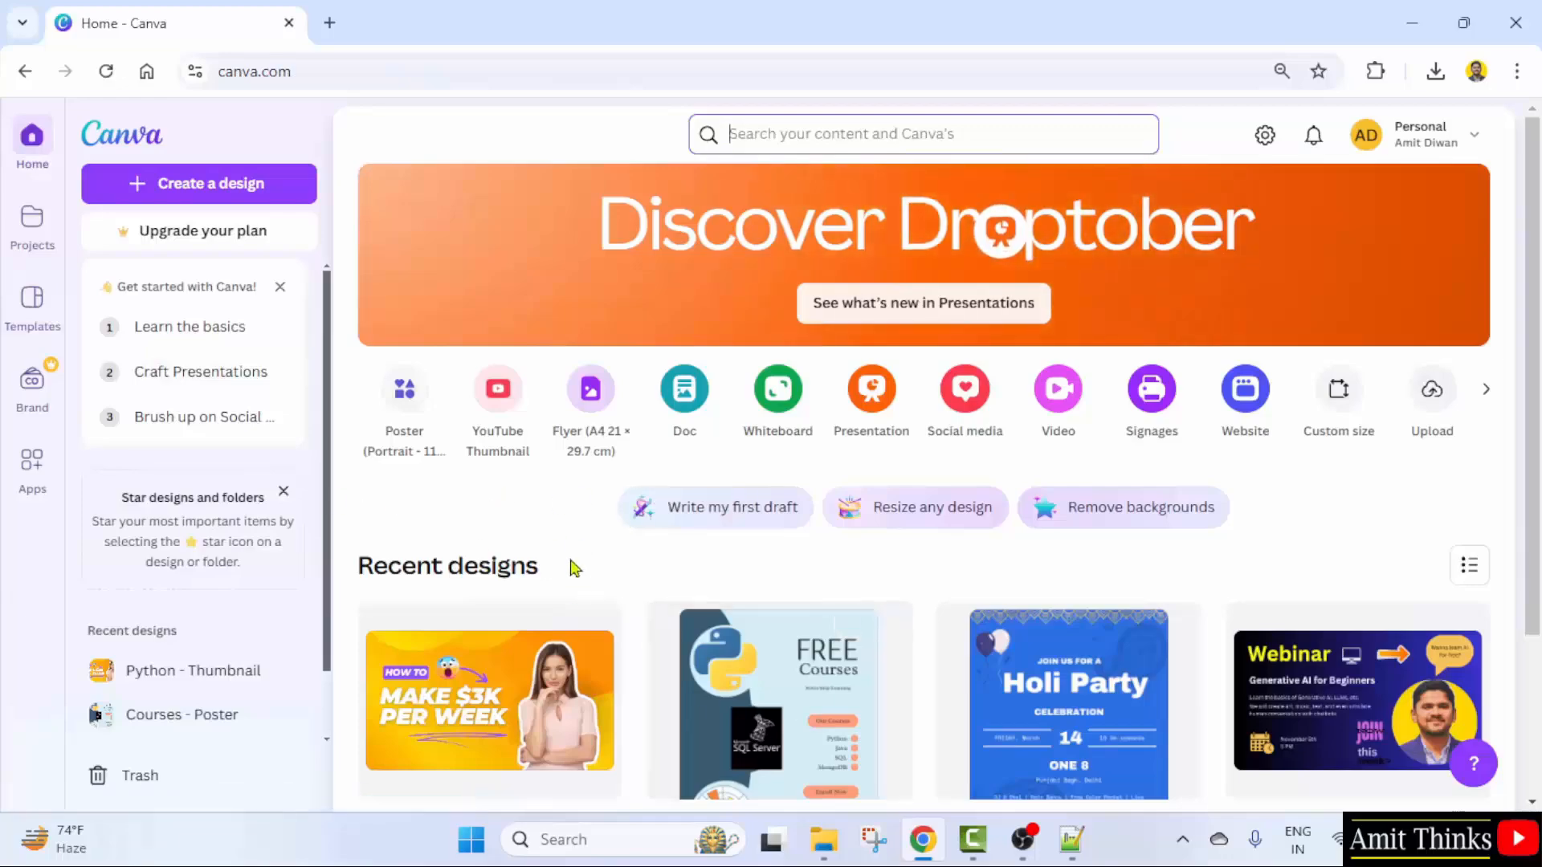
- Search templates for 'facebook cover photo' and scroll down to the Cyber Monday Mania cover
click(827, 136)
text(f)
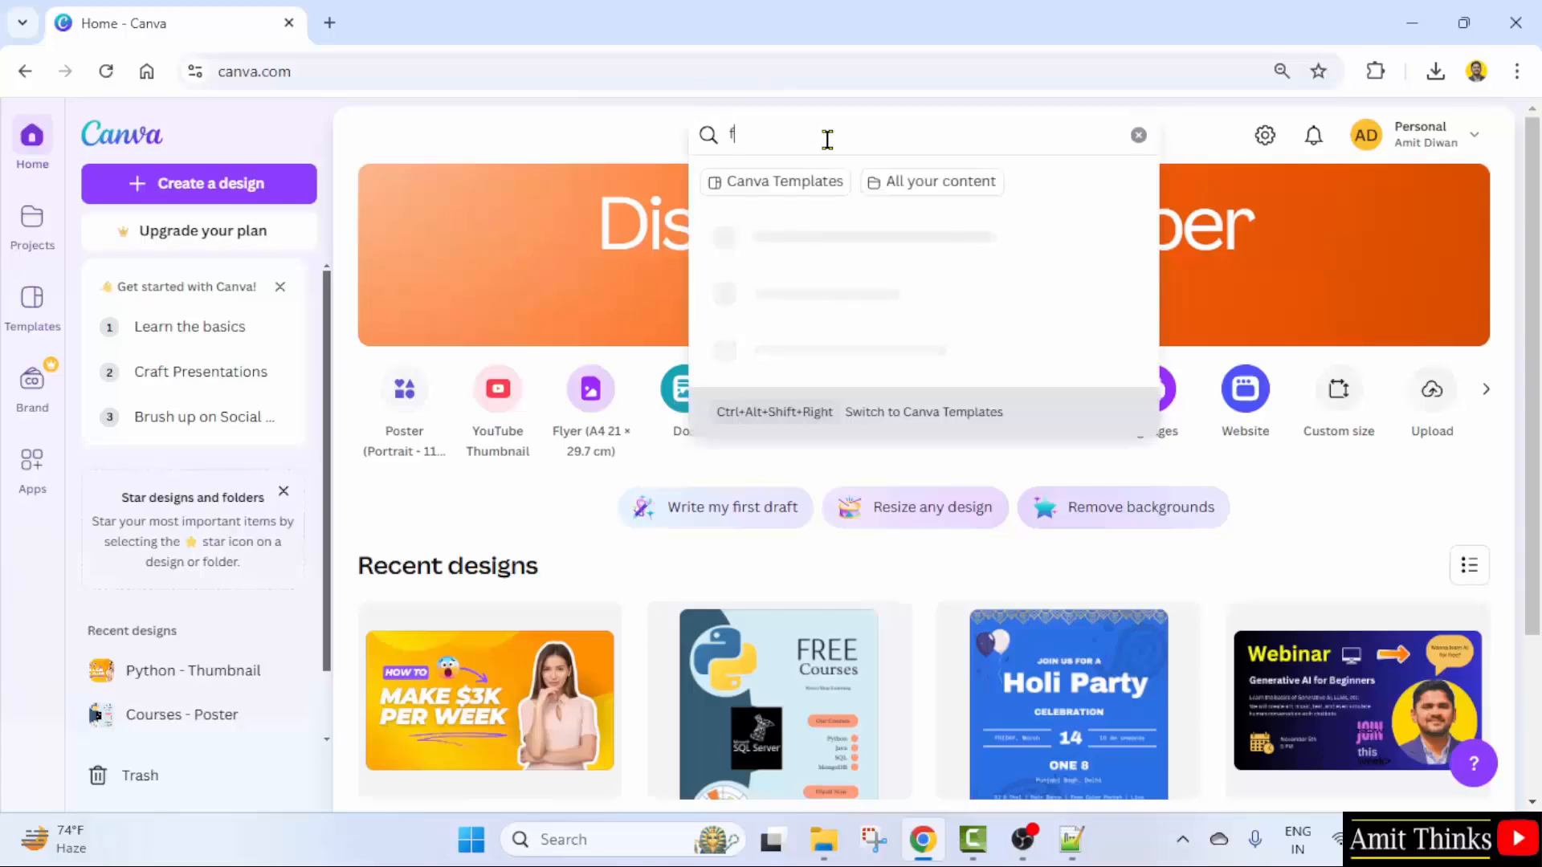
text(acebook cover photo)
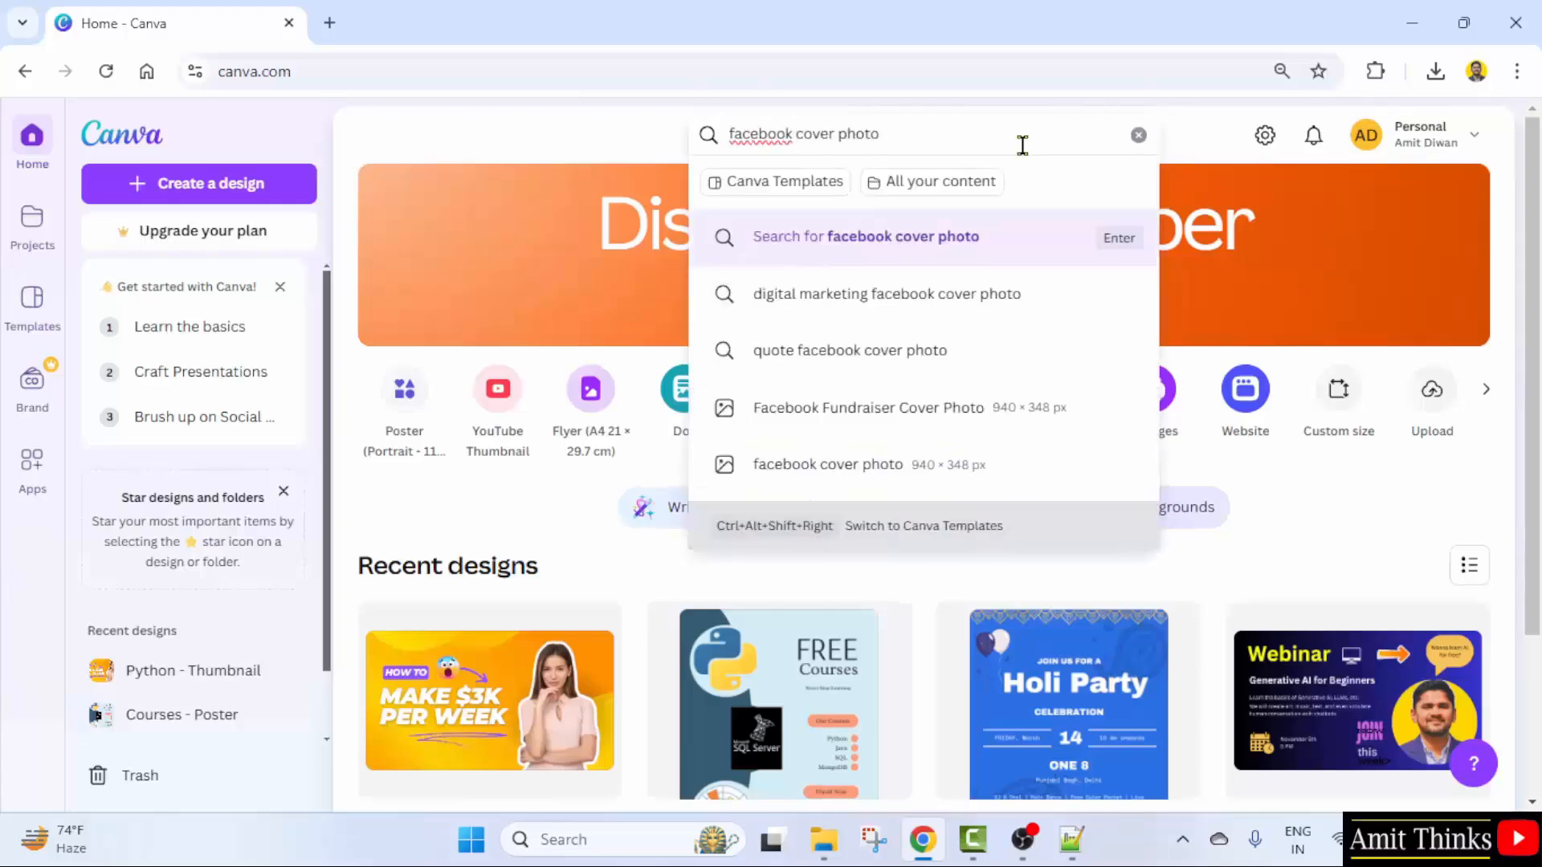
click(1021, 256)
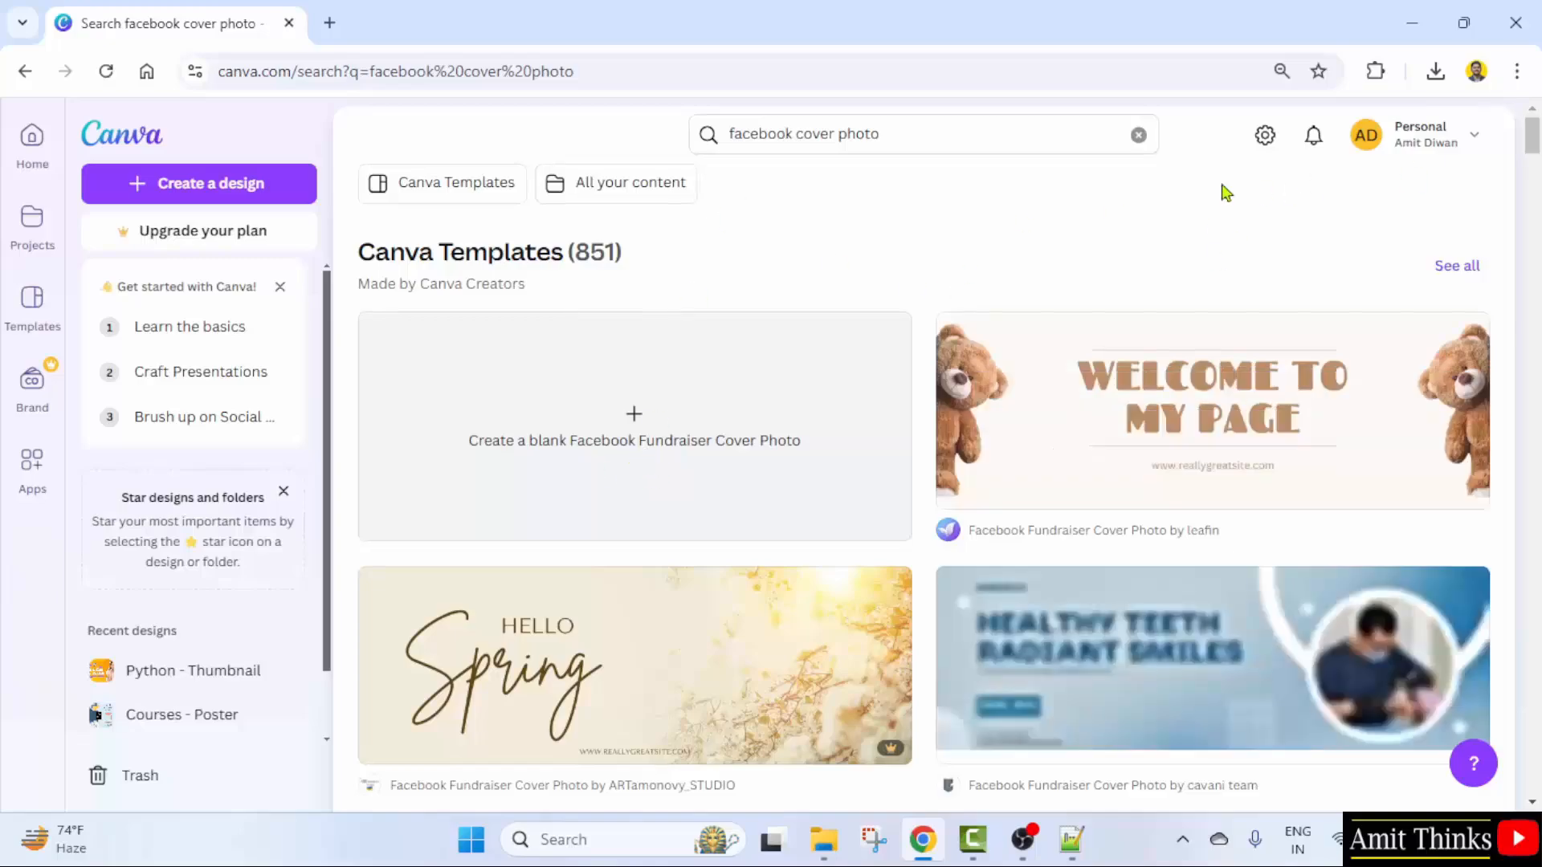
scroll(767, 517, down, 3)
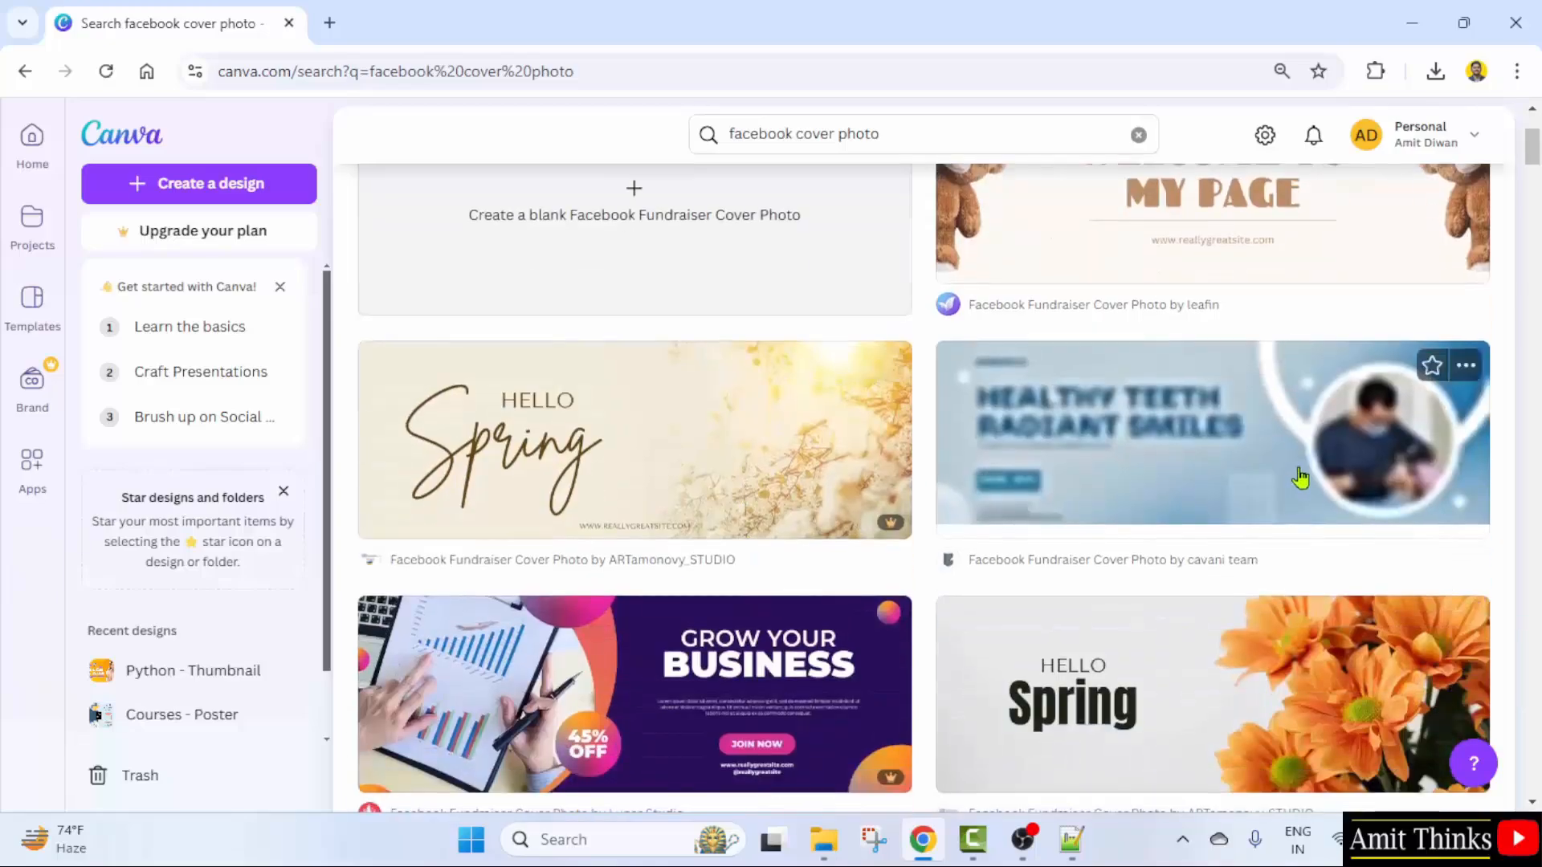
scroll(735, 558, down, 2)
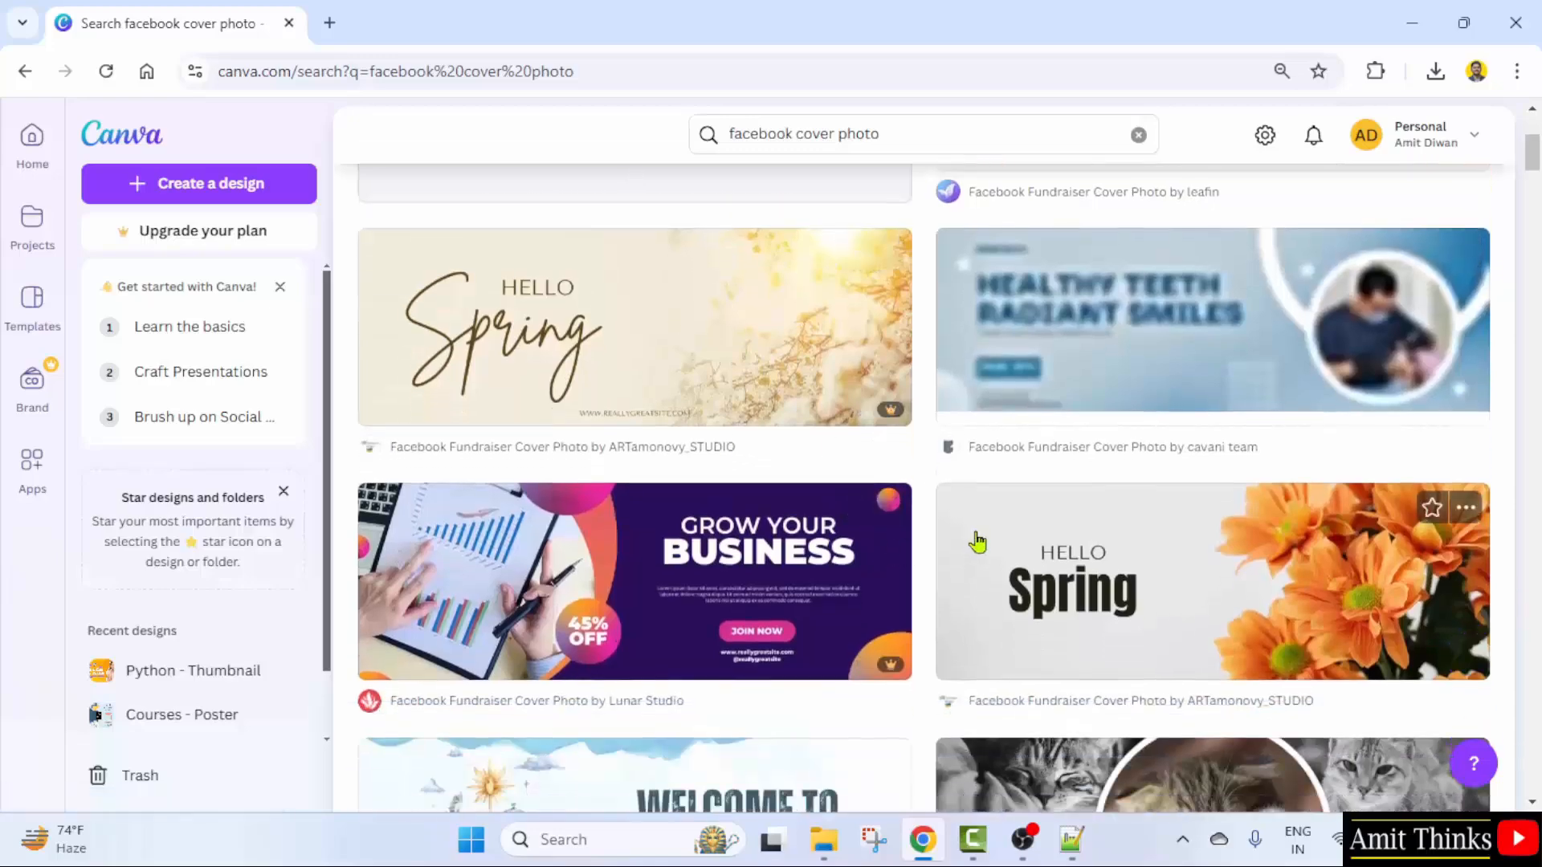
scroll(977, 544, down, 1)
scroll(977, 544, down, 1)
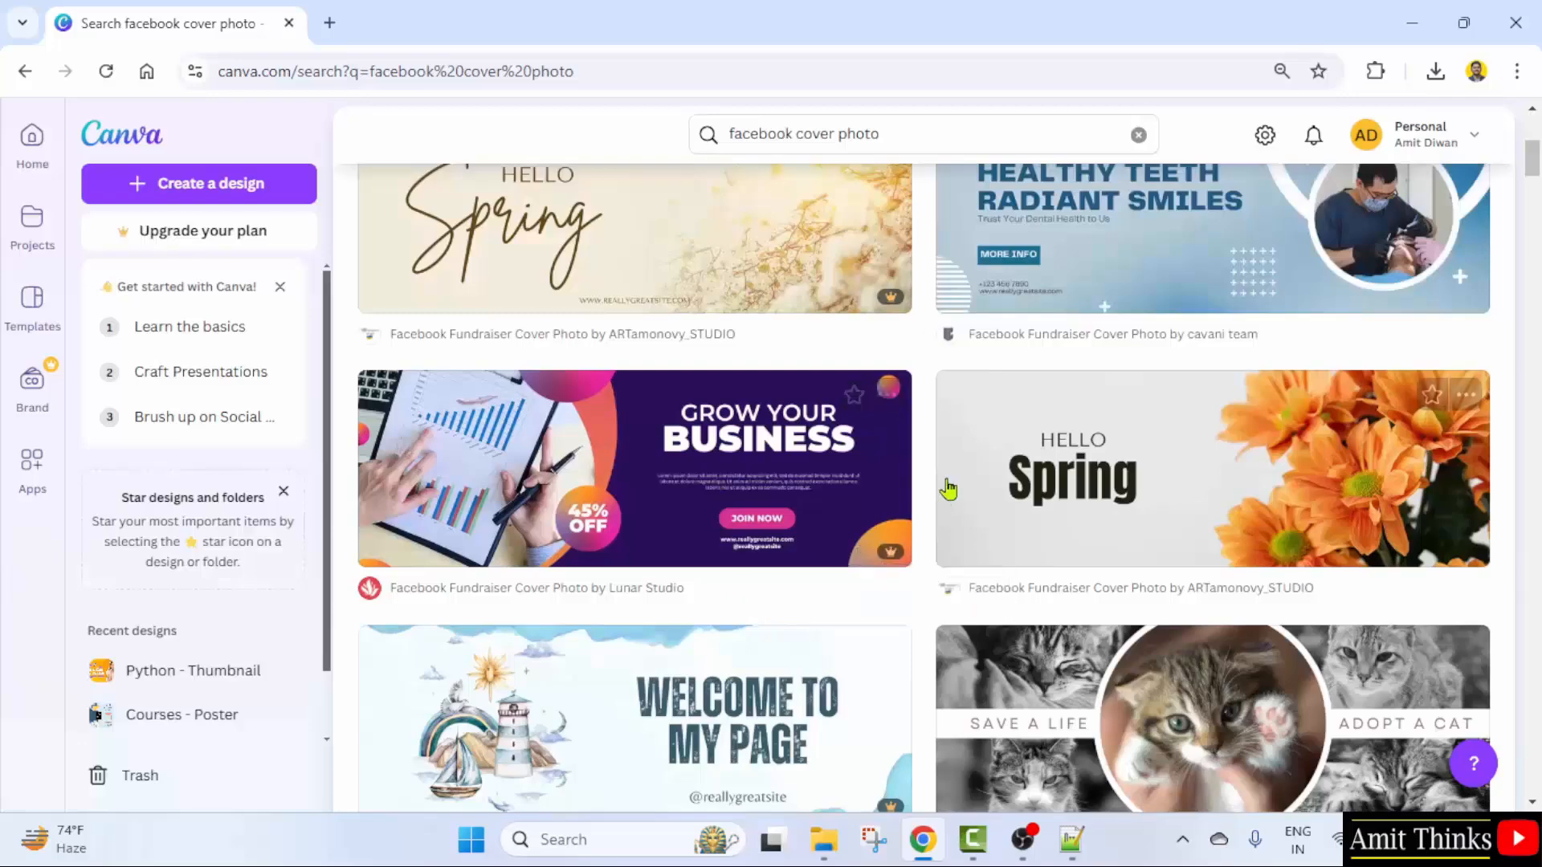
scroll(1018, 372, down, 3)
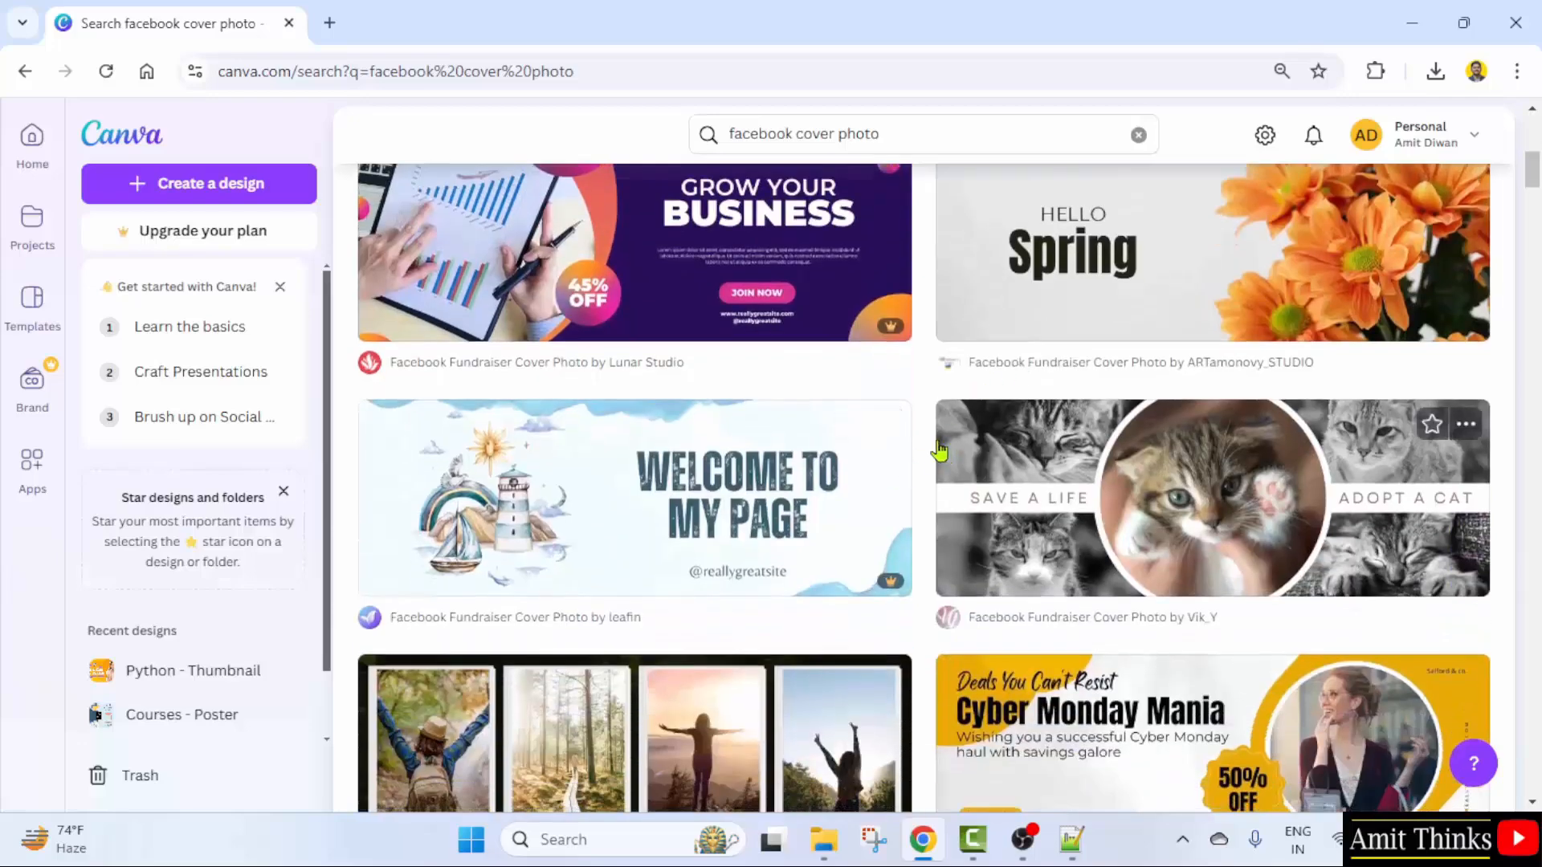
scroll(932, 447, down, 4)
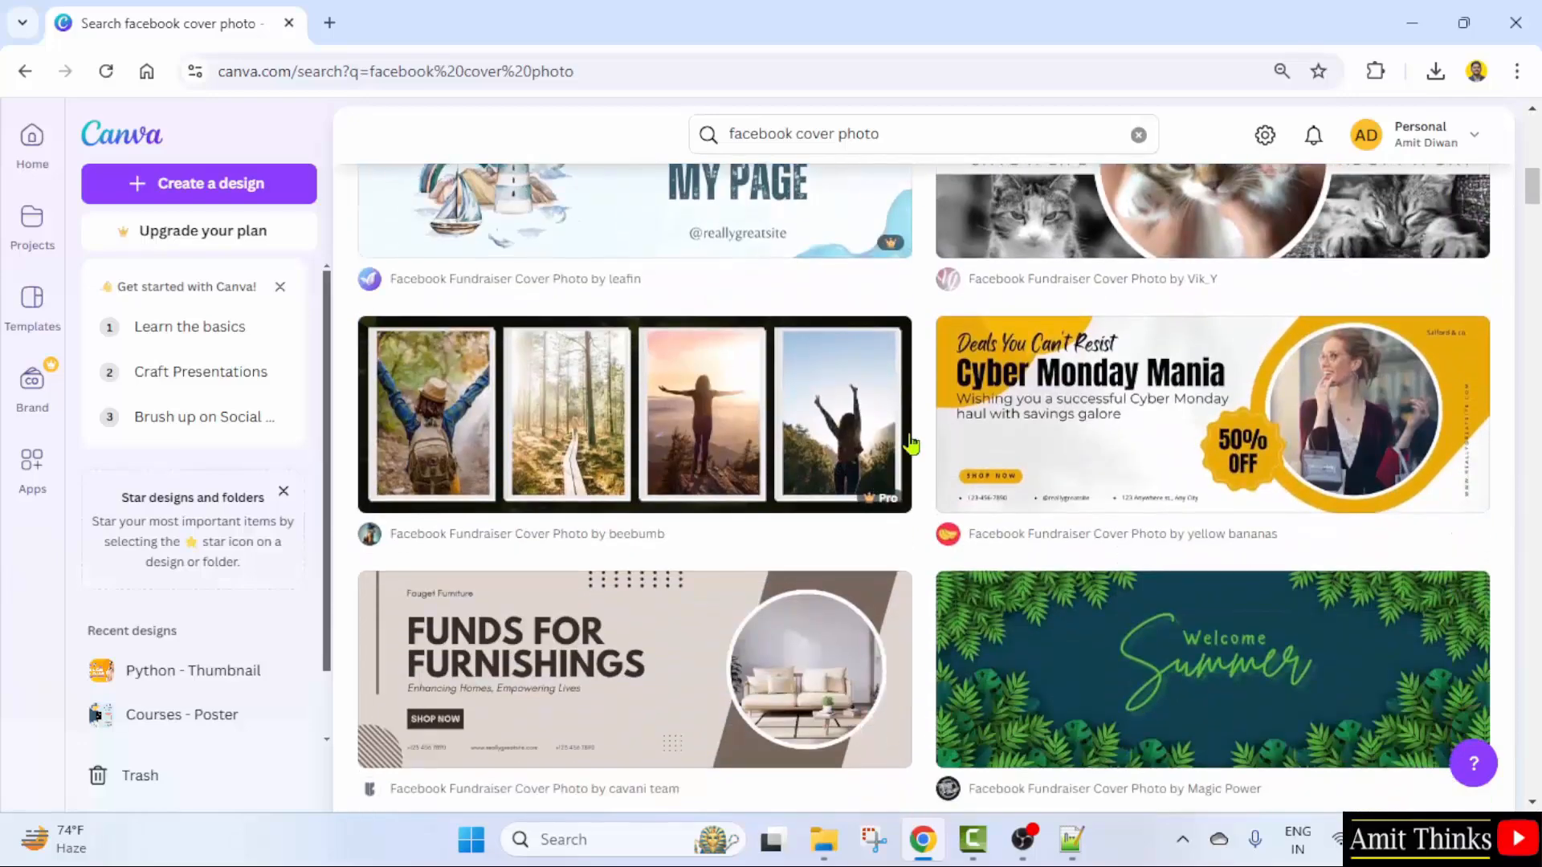
- Preview the Cyber Monday Mania cover template and customise it as a new design
click(1110, 470)
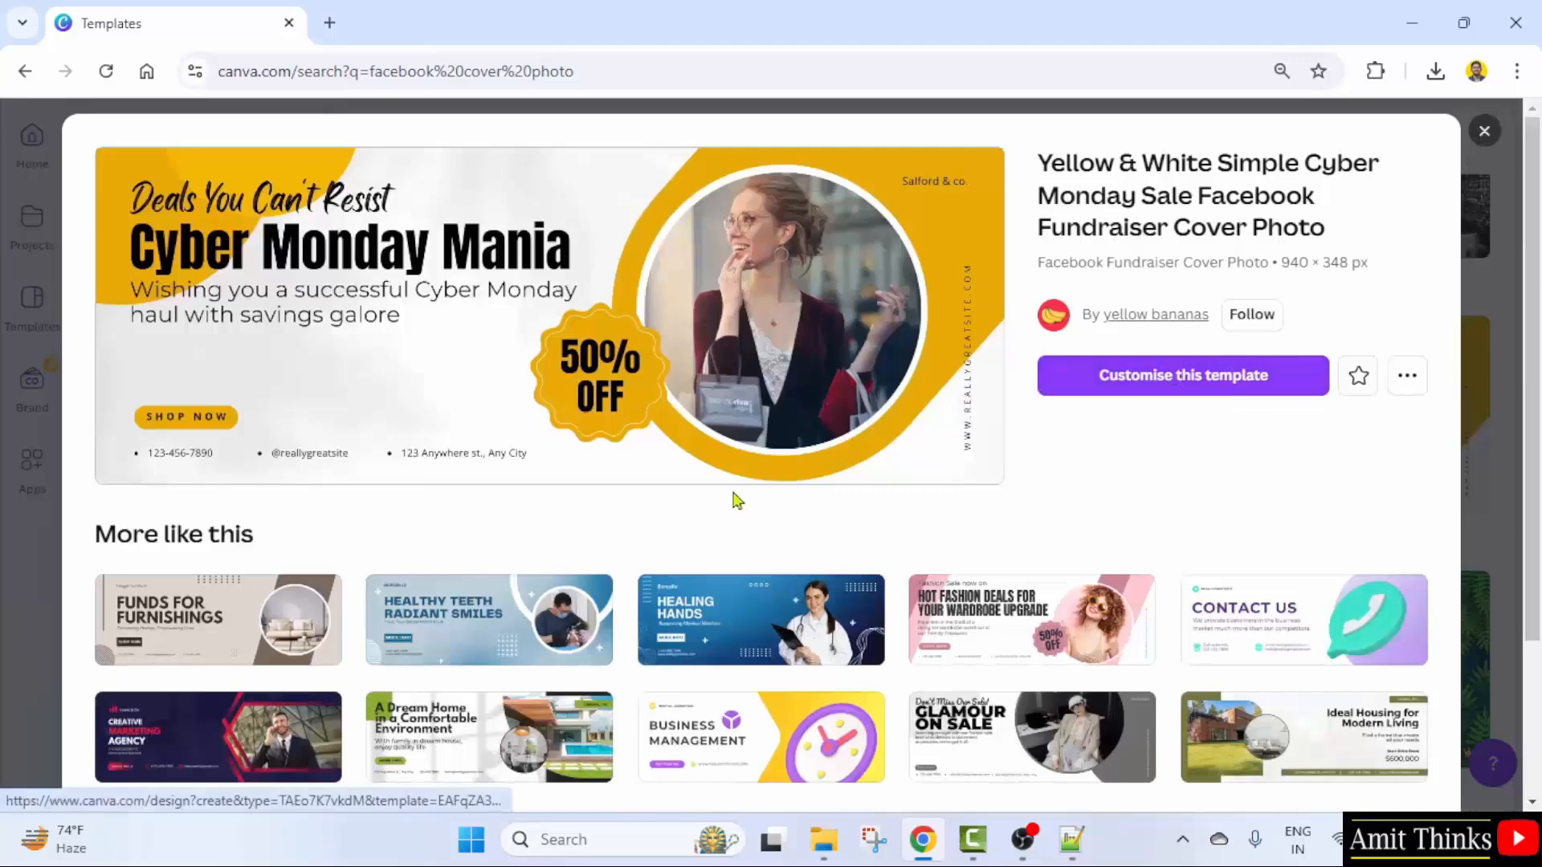
scroll(733, 499, down, 3)
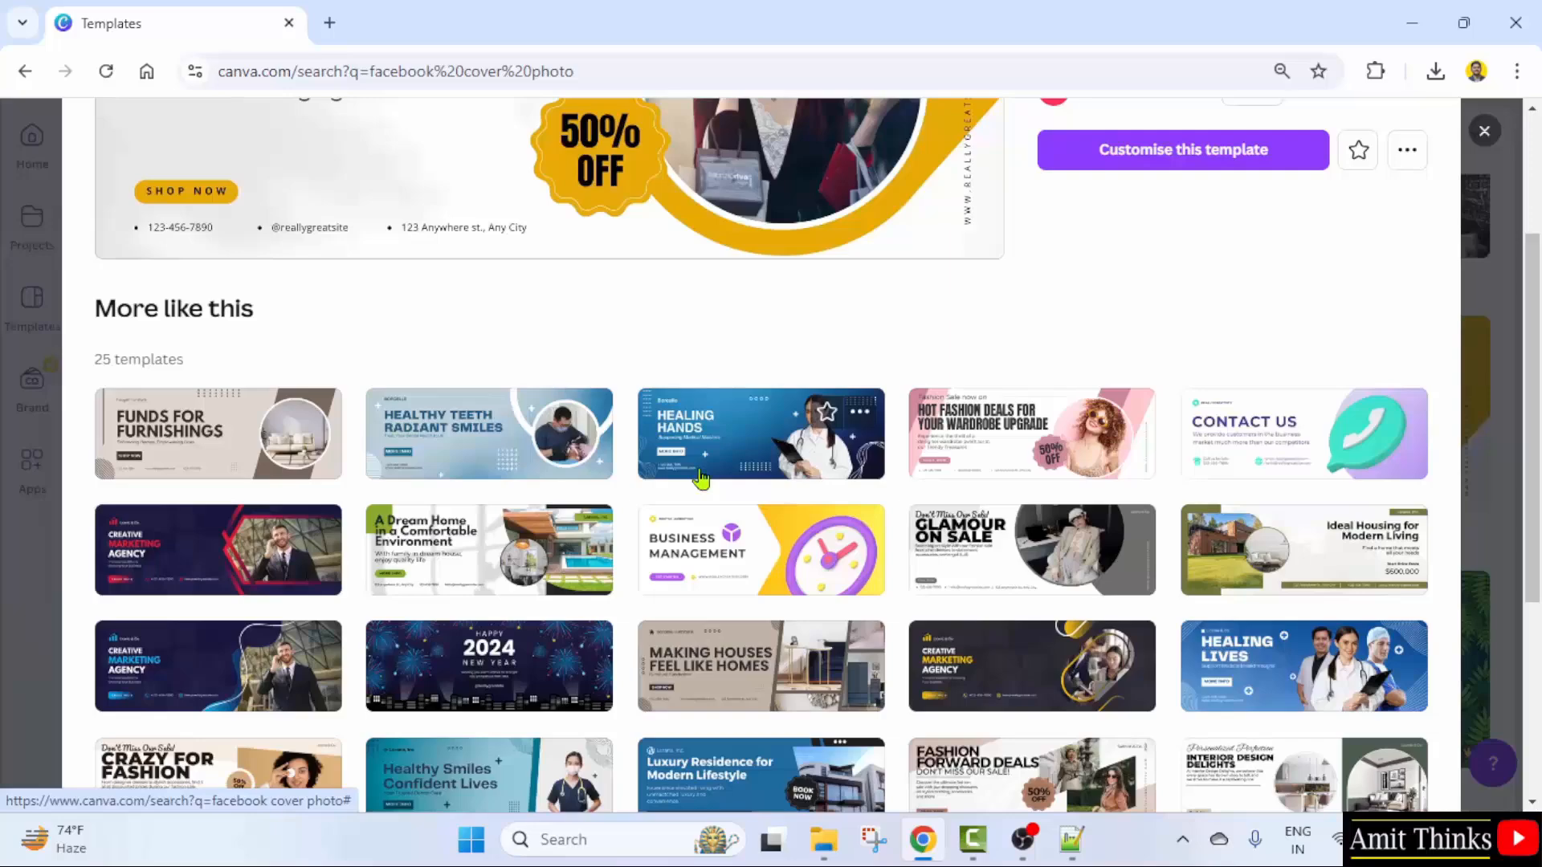
scroll(705, 490, up, 3)
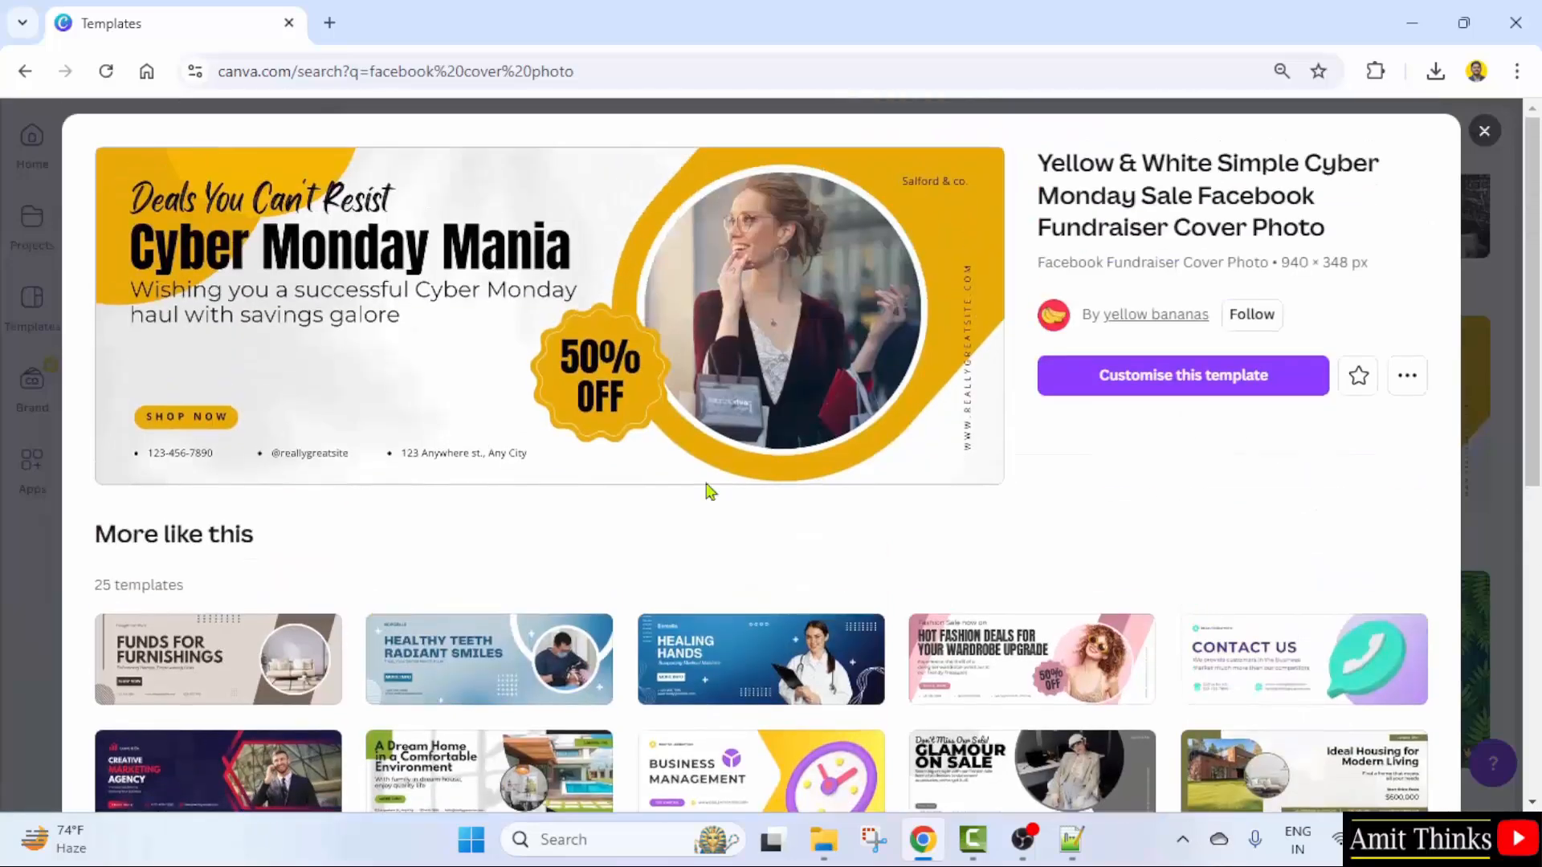
click(1155, 393)
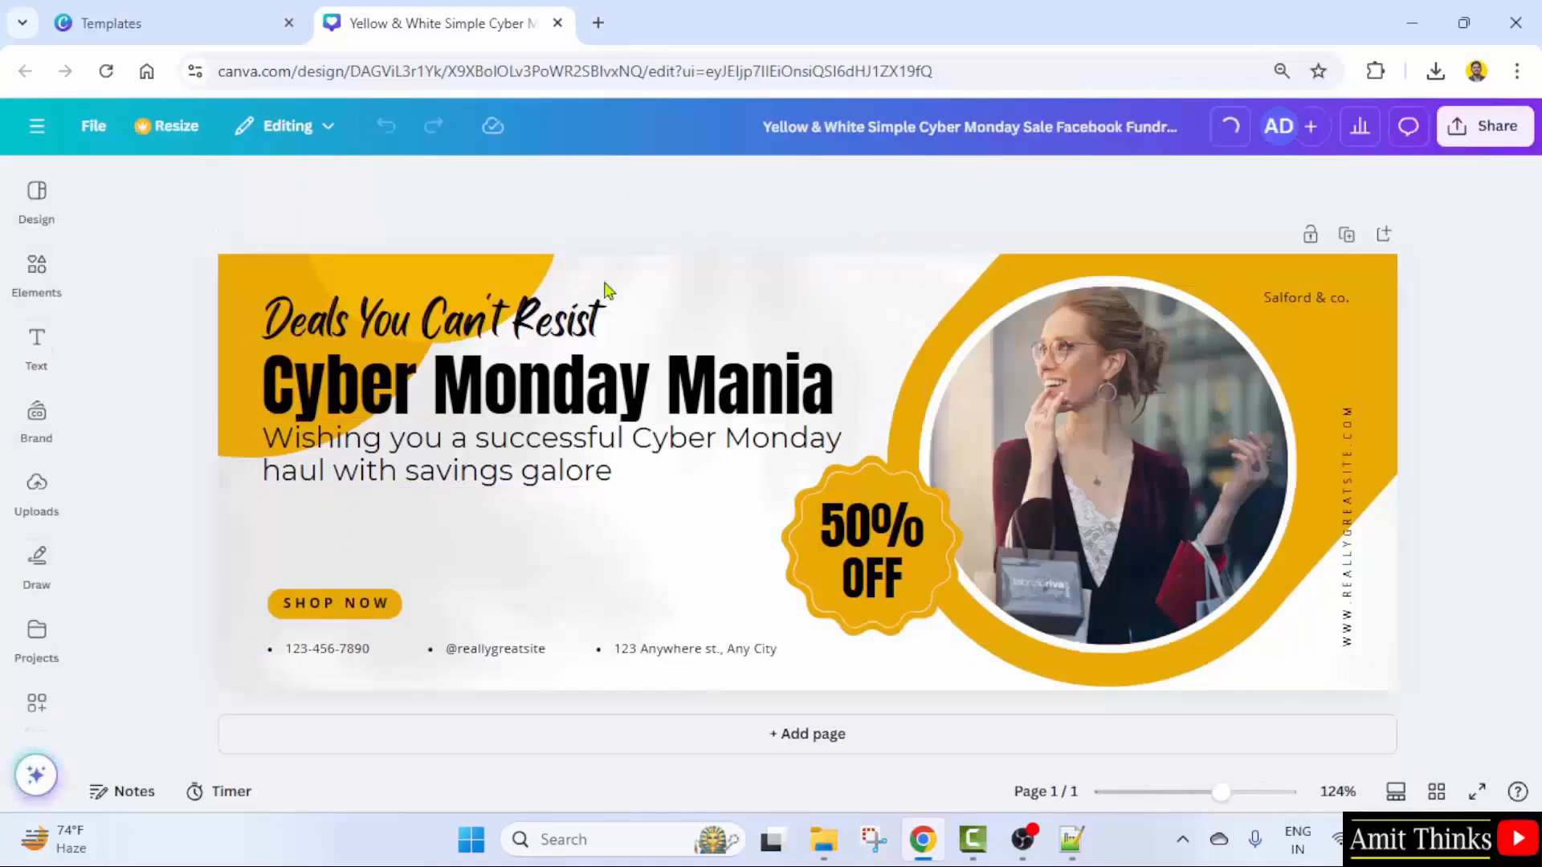
- Delete the woman's photo together with its circular frame
click(1169, 453)
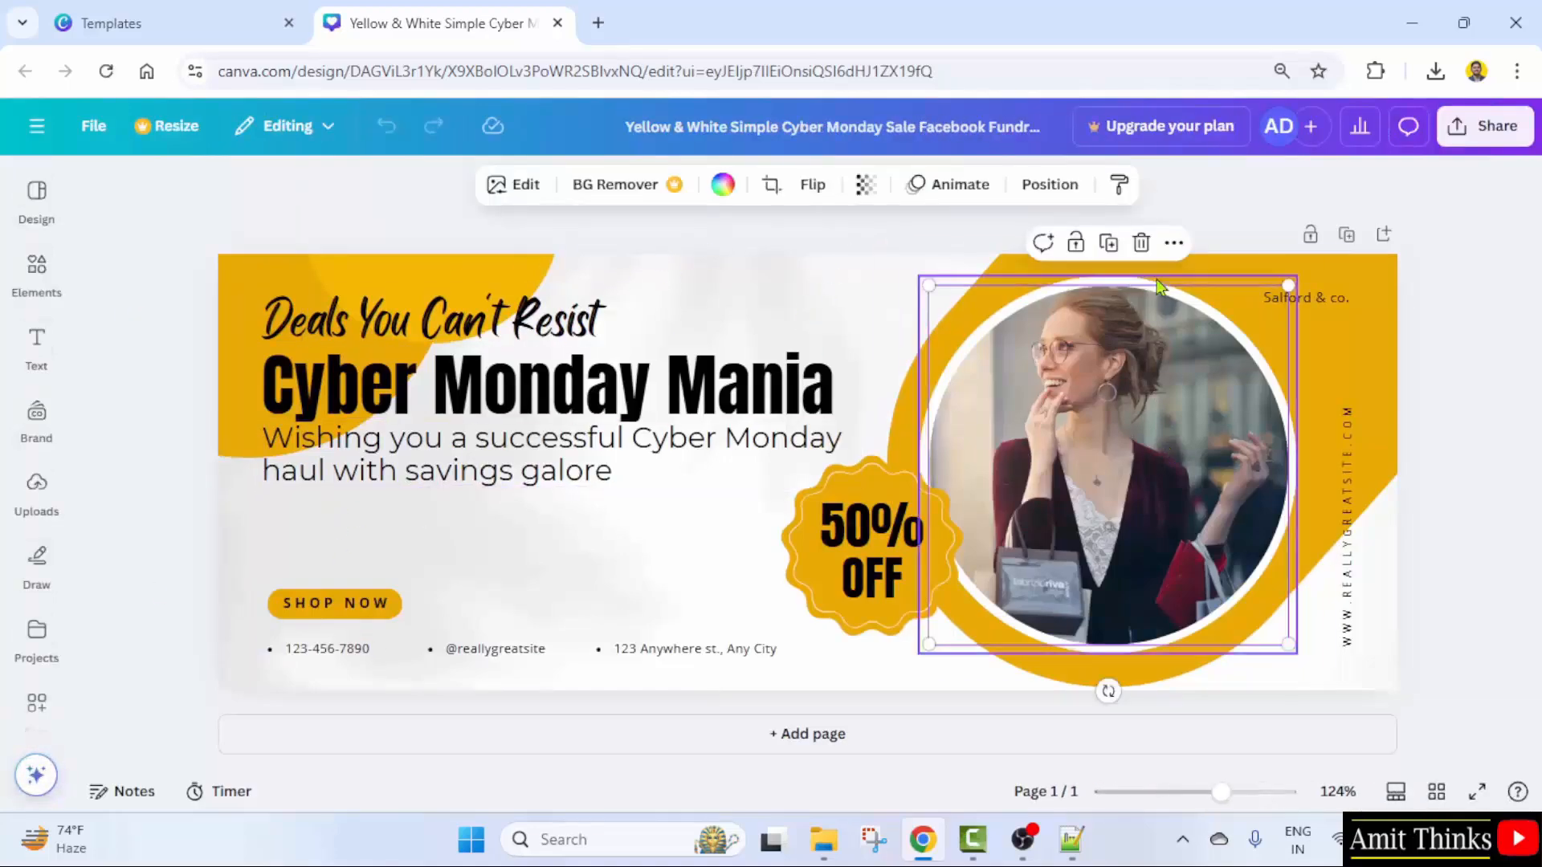
click(1141, 243)
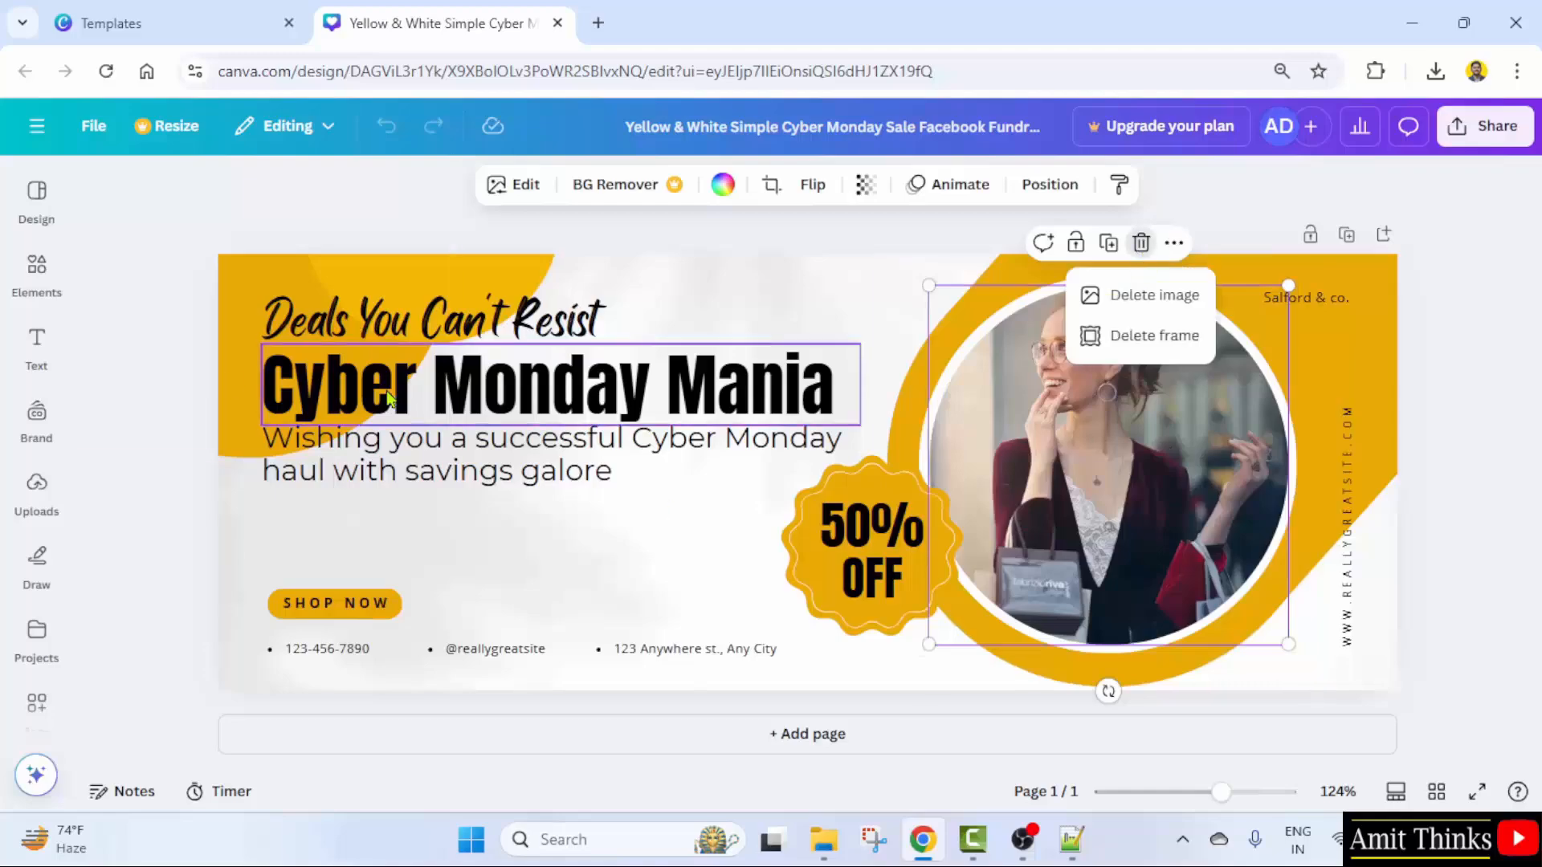
click(1167, 347)
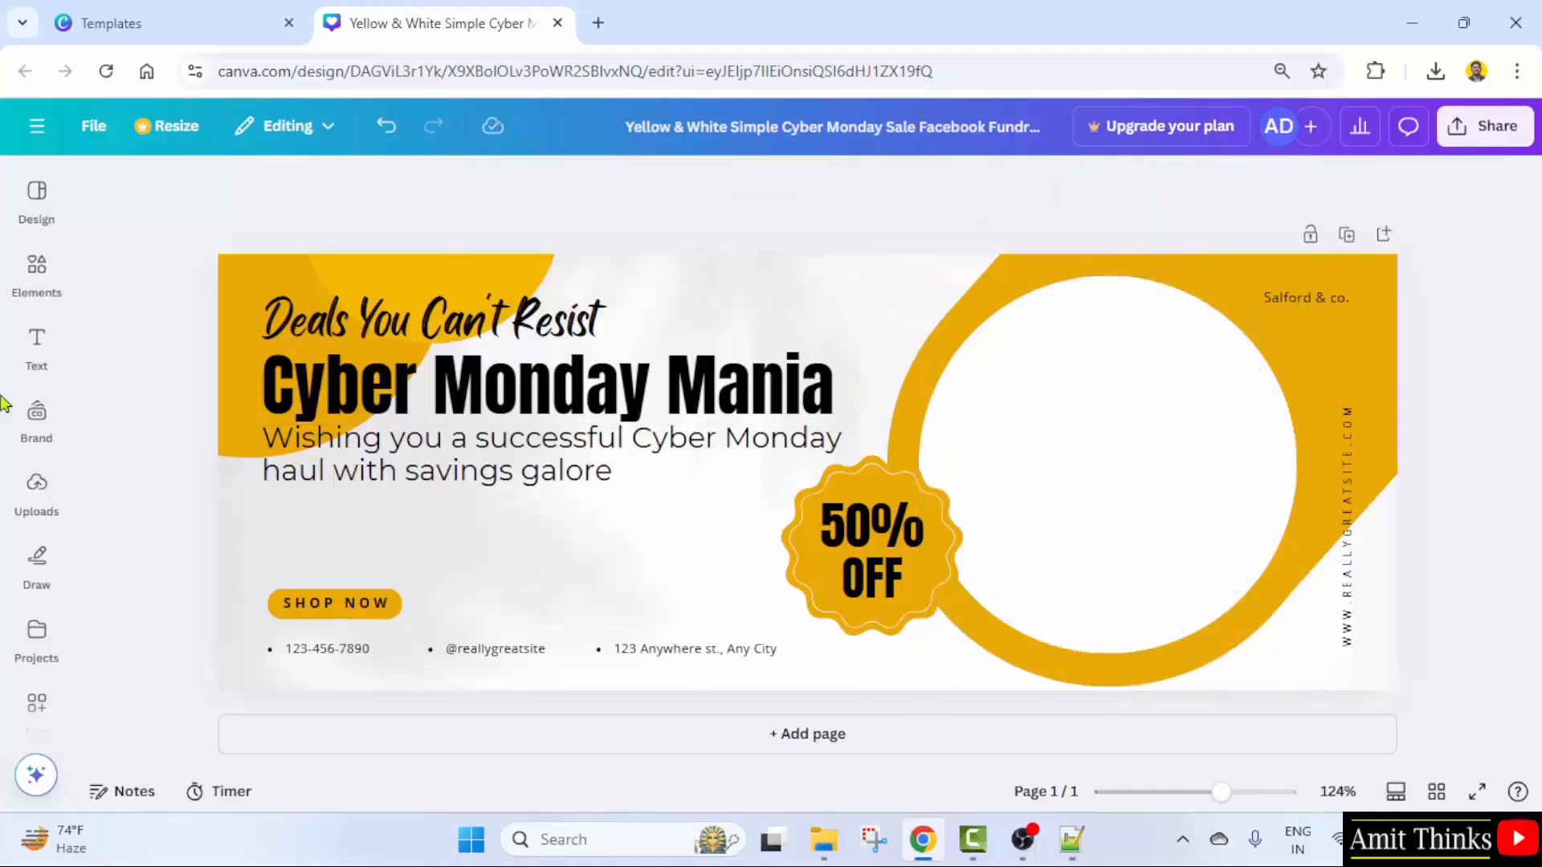
- Place the uploaded portrait in the right-hand circle, enlarged and centred to fill it
click(36, 494)
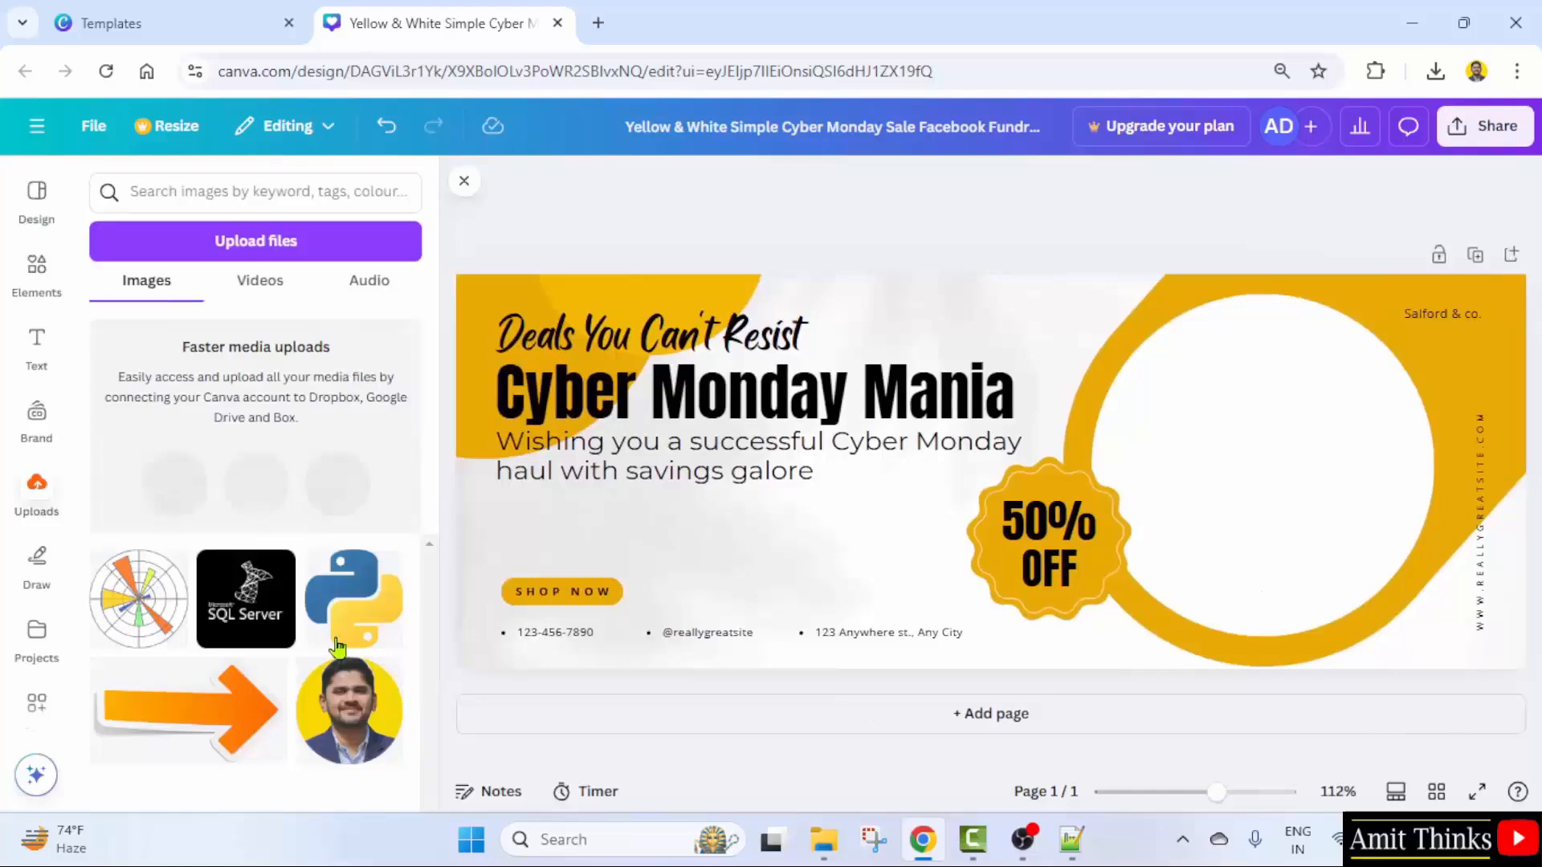
click(344, 707)
drag(1022, 458, 1337, 392)
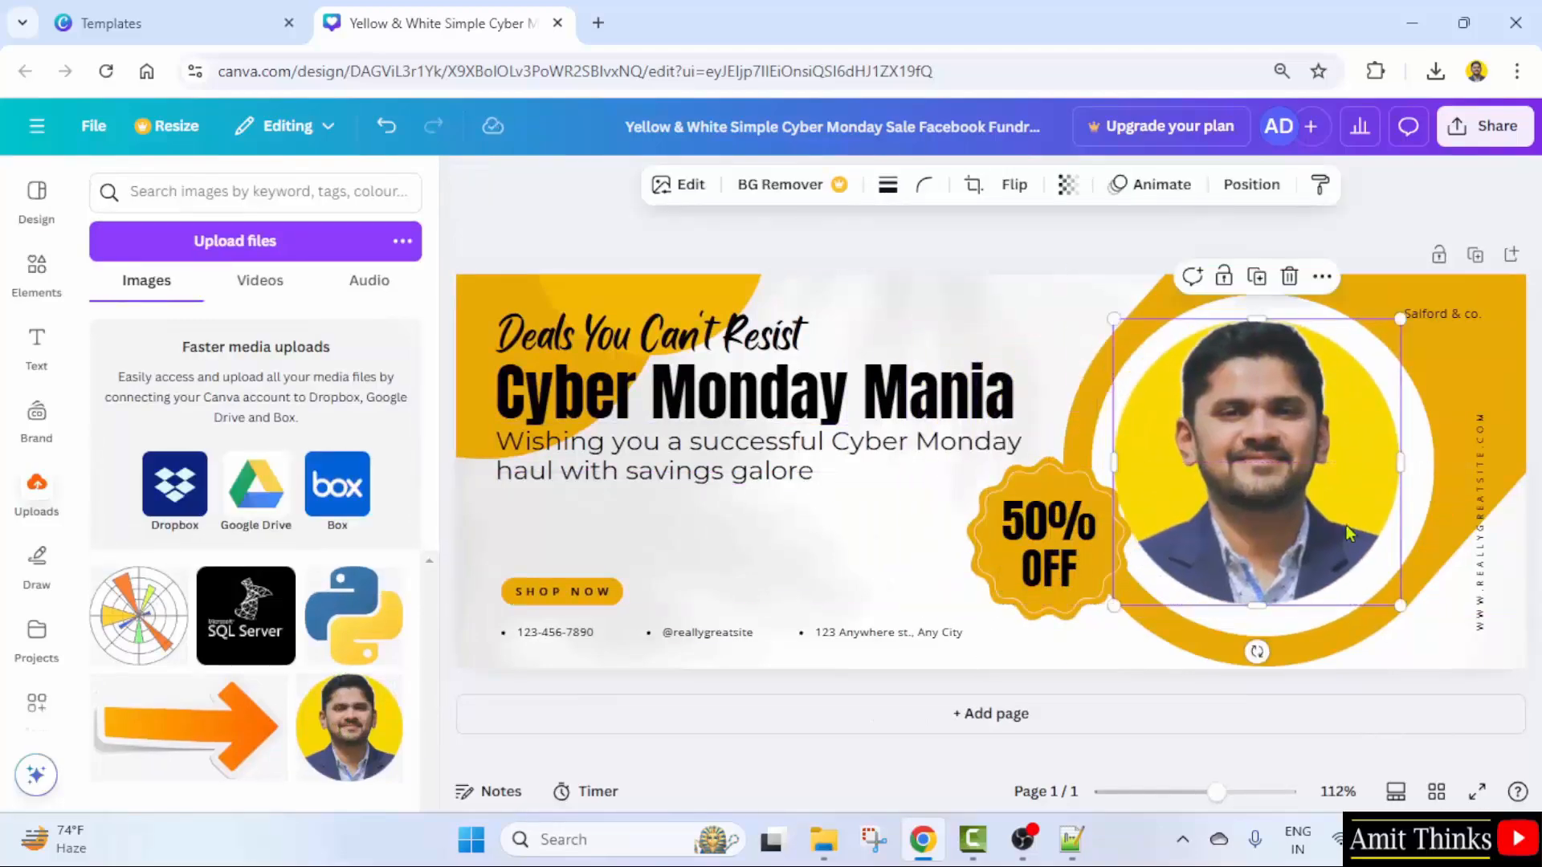
drag(1238, 457, 1245, 453)
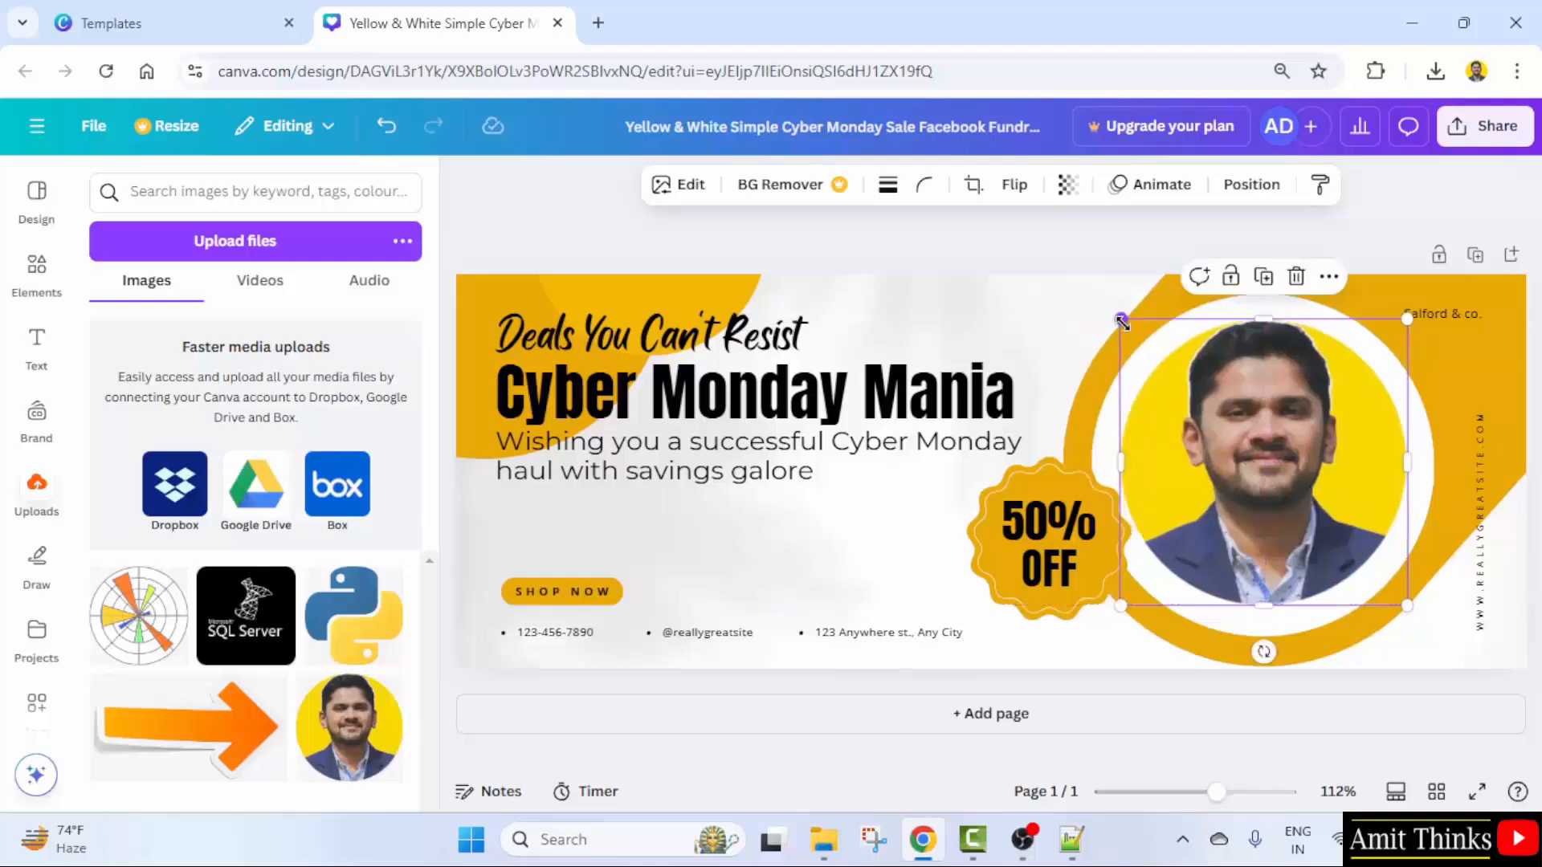
drag(1122, 321, 1108, 307)
drag(1237, 404, 1244, 414)
drag(1217, 793, 1208, 793)
click(1434, 522)
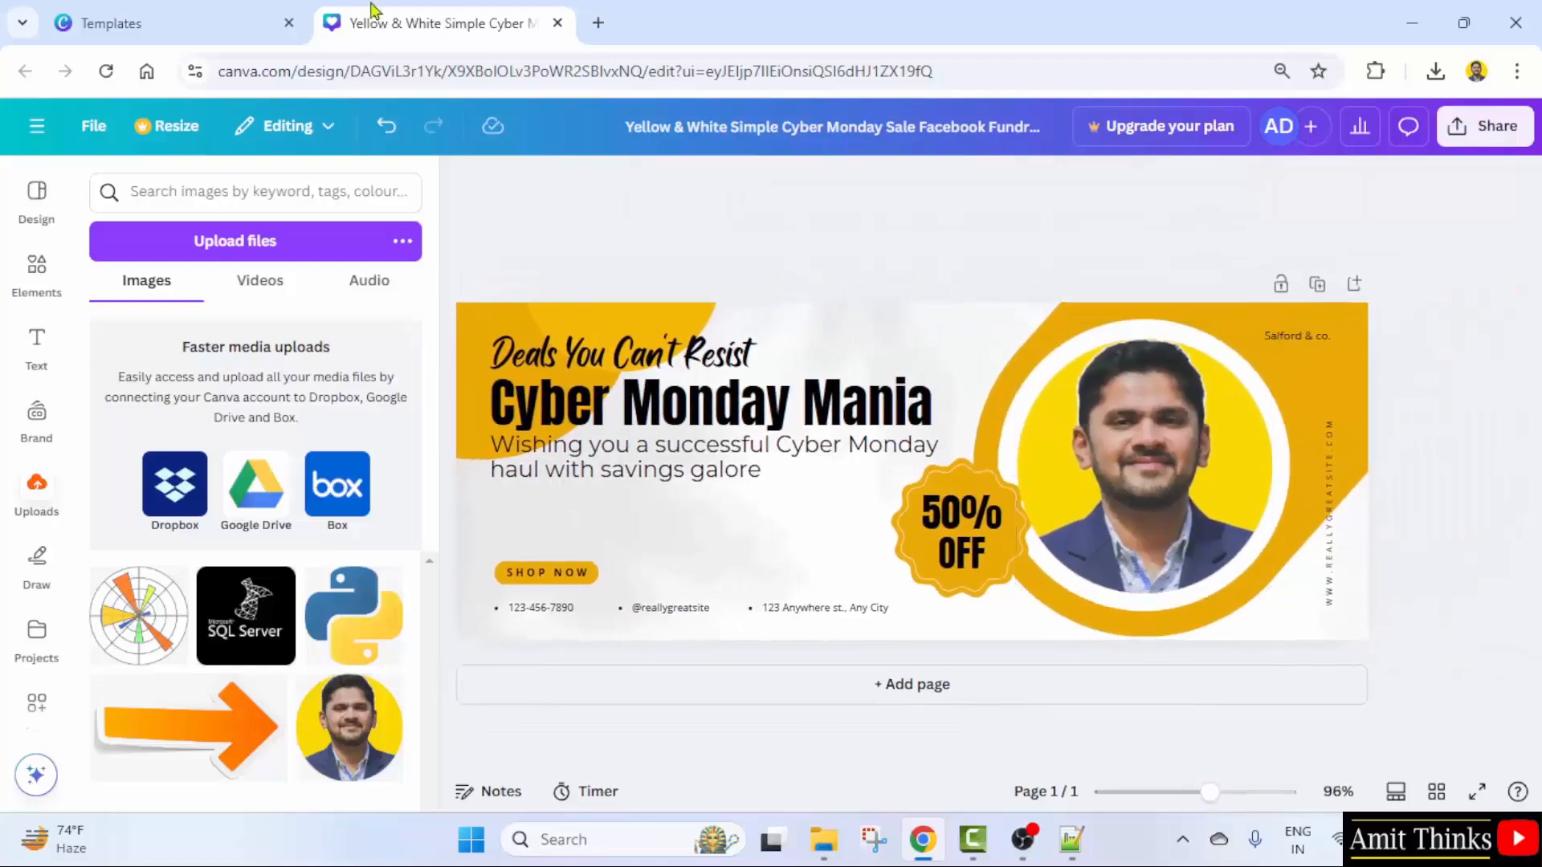
click(1332, 502)
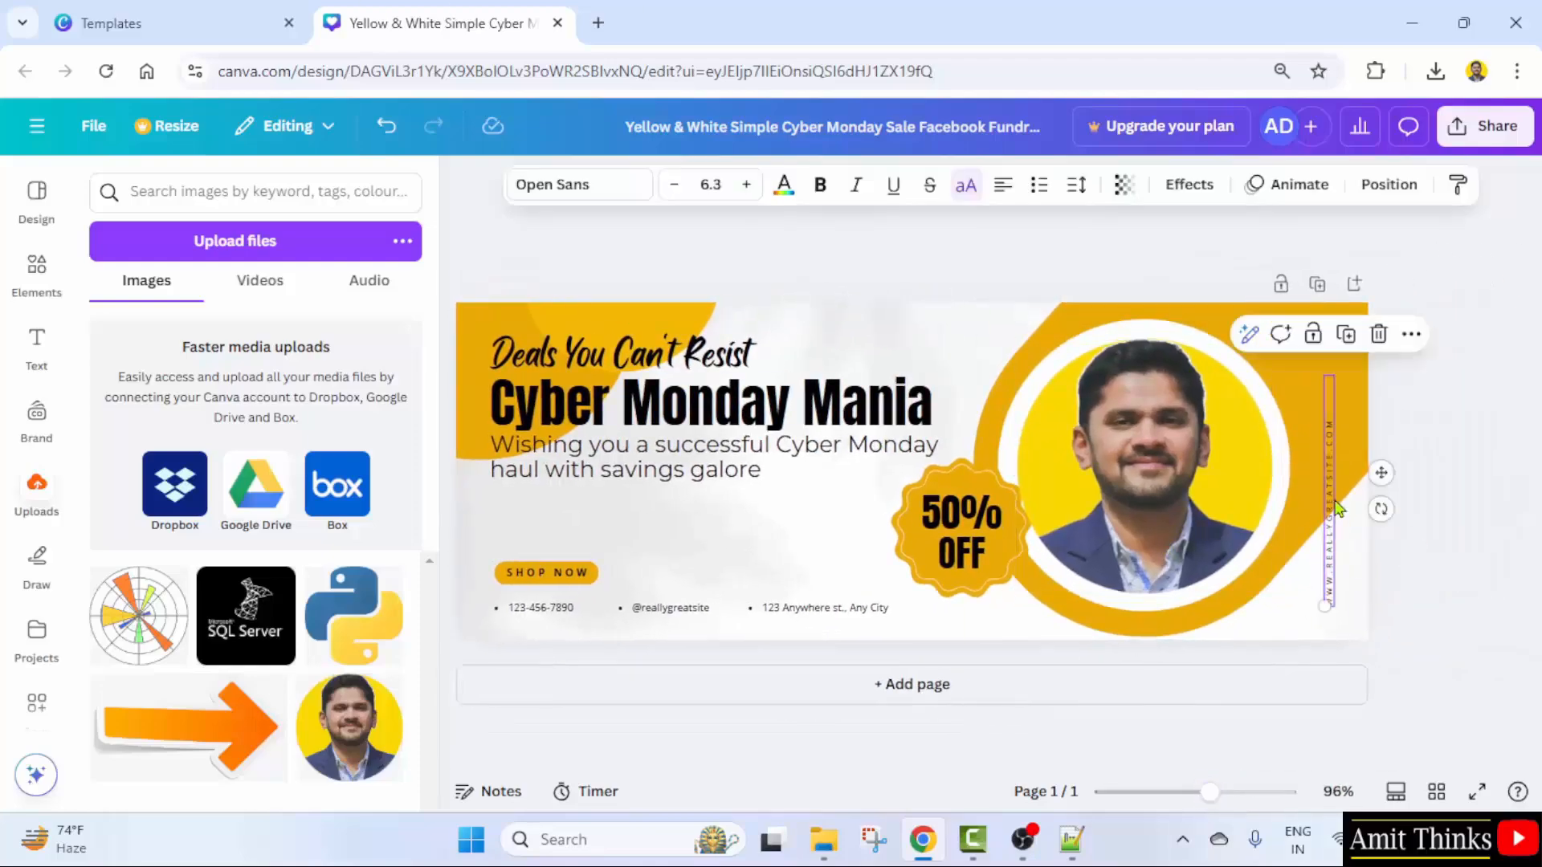
- Delete the vertical web address and change the headline to 'BLACK FRIDAY SALE', removing Mania
click(1380, 340)
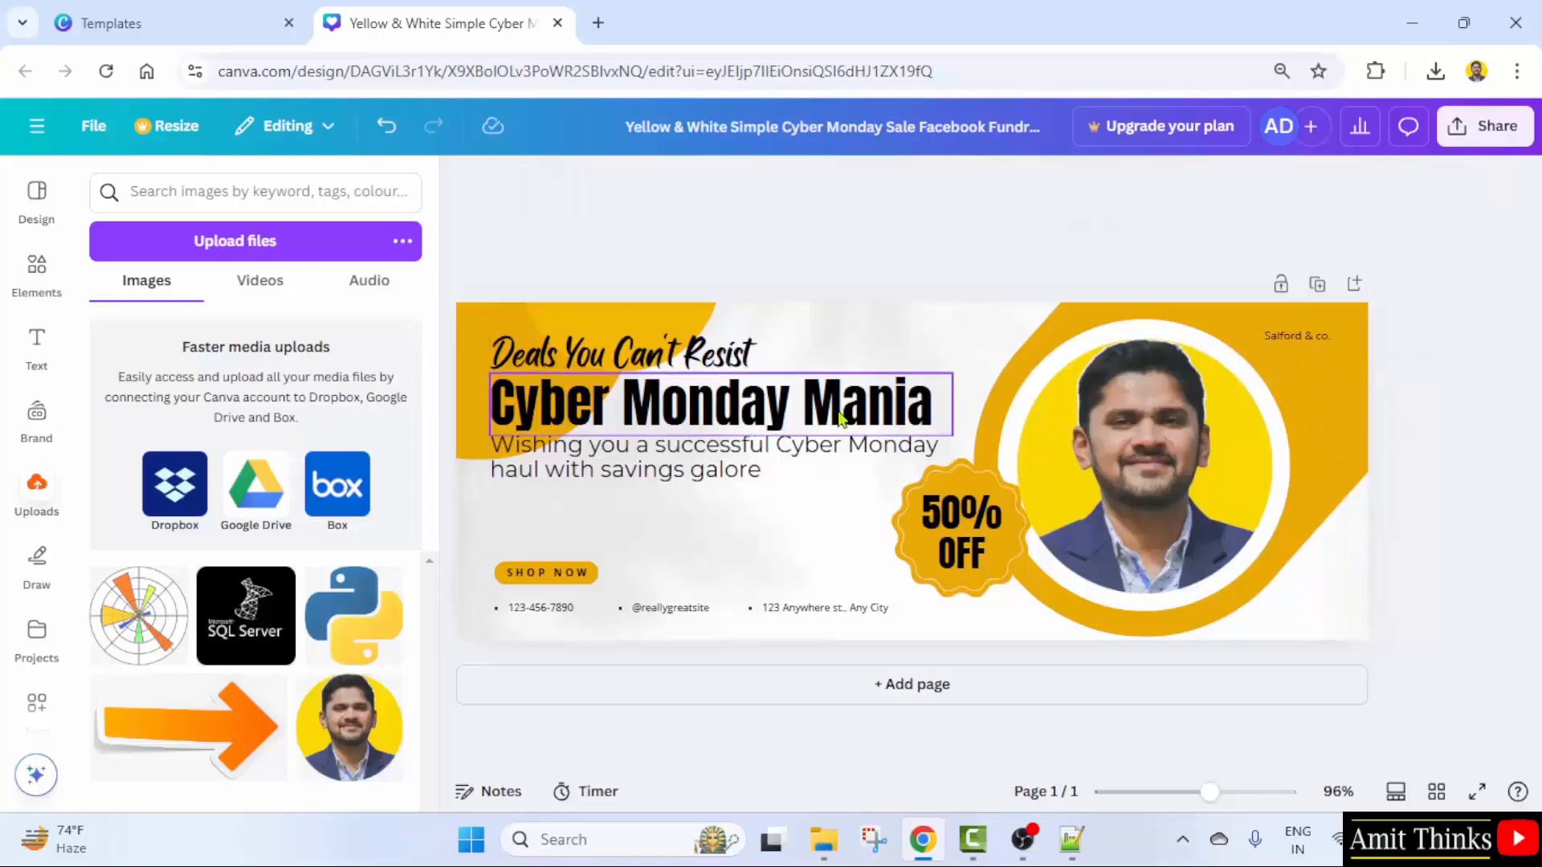
double_click(630, 412)
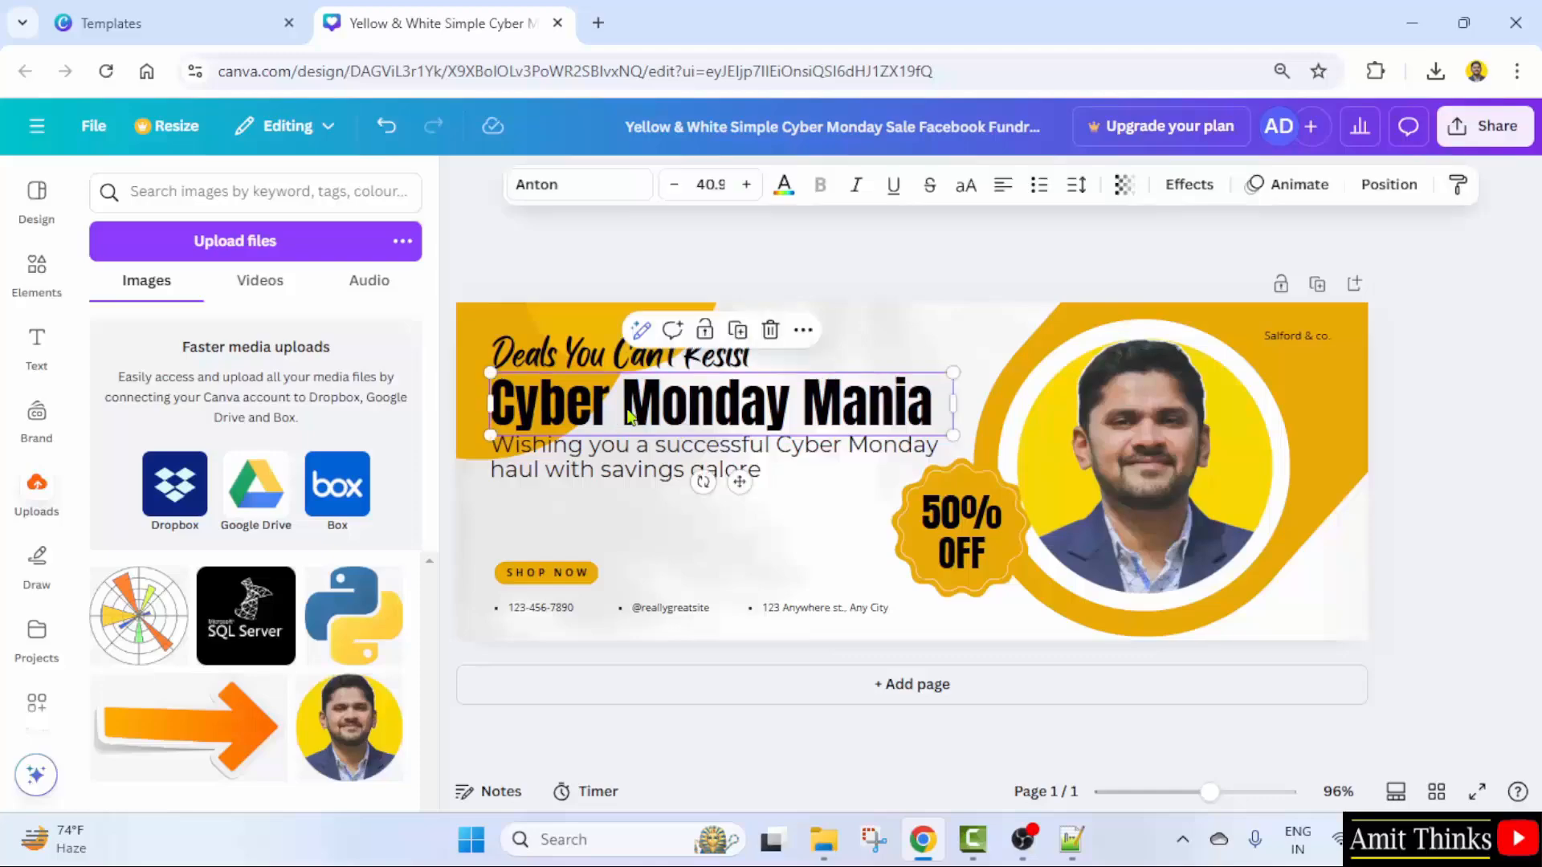
click(788, 415)
drag(791, 415, 426, 426)
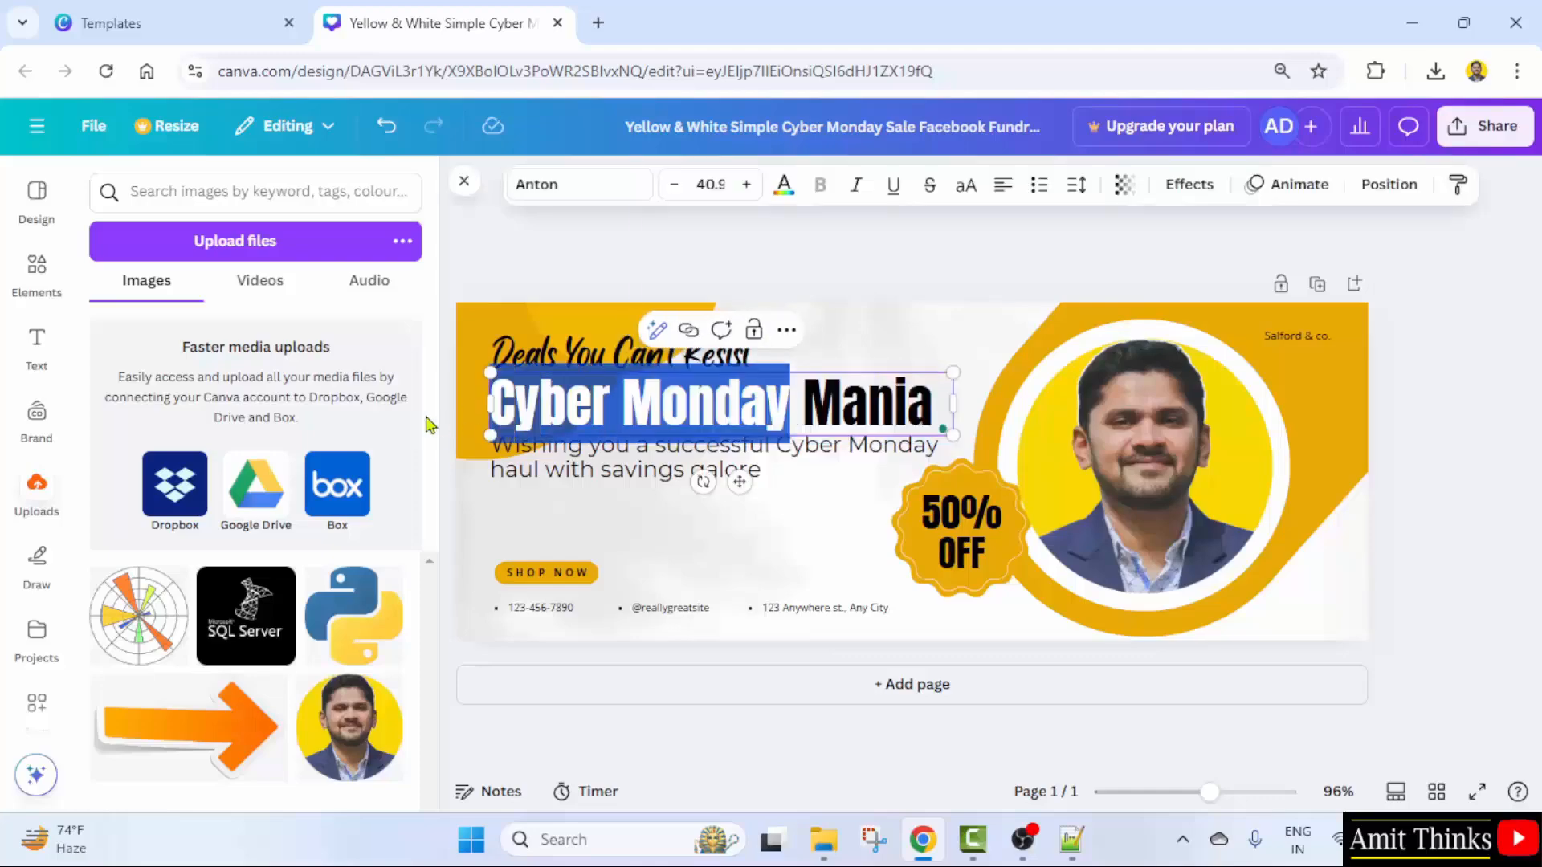
text(BLACK )
text(FRIDAY SALE)
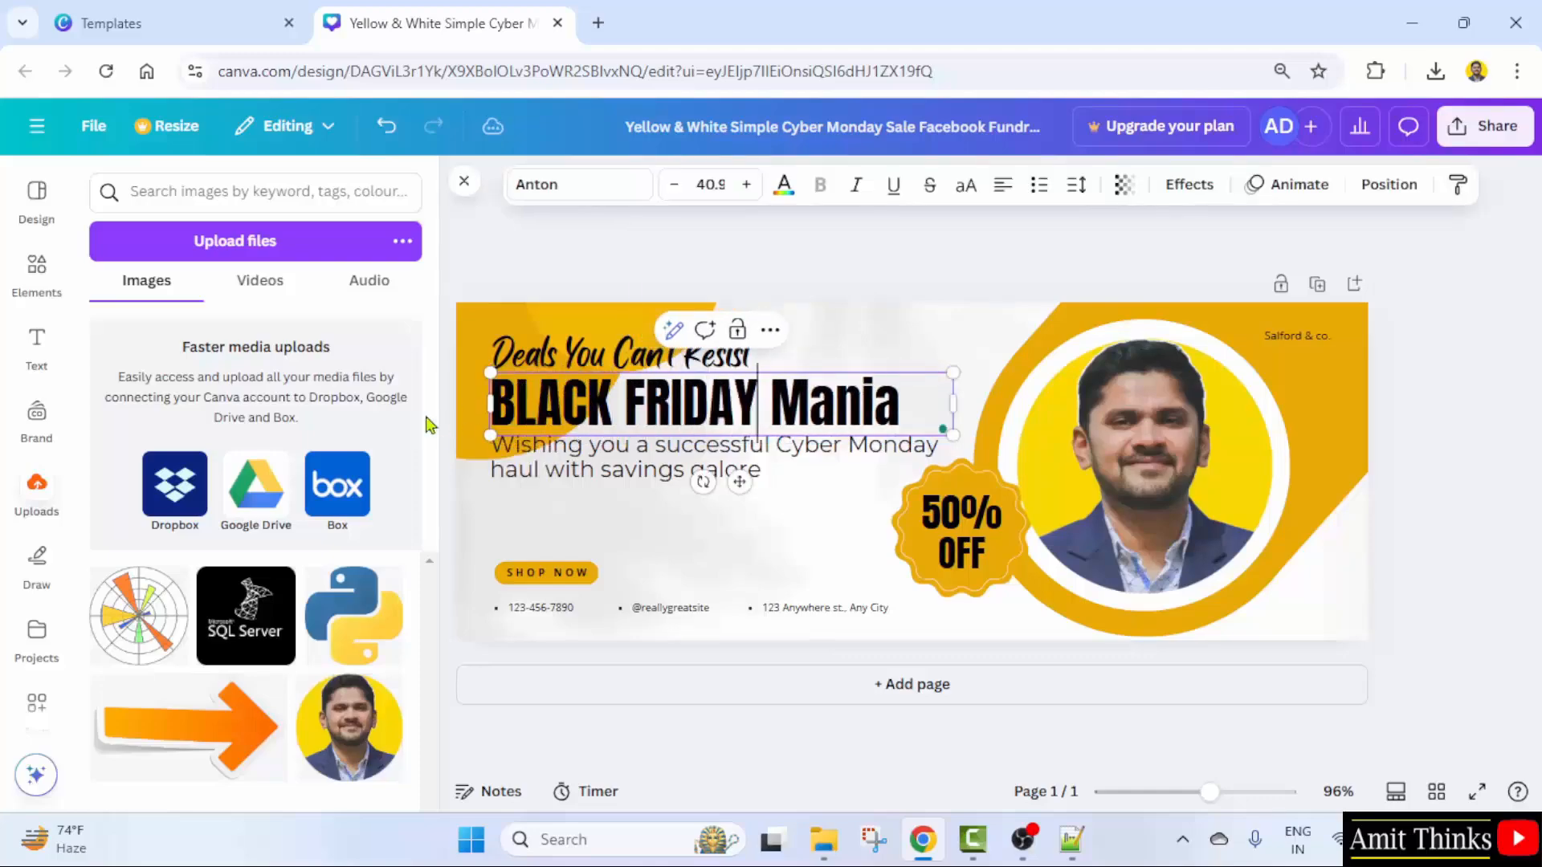
key(Delete)
key(Delete)
key(Delete)
key(Delete)
key(Delete)
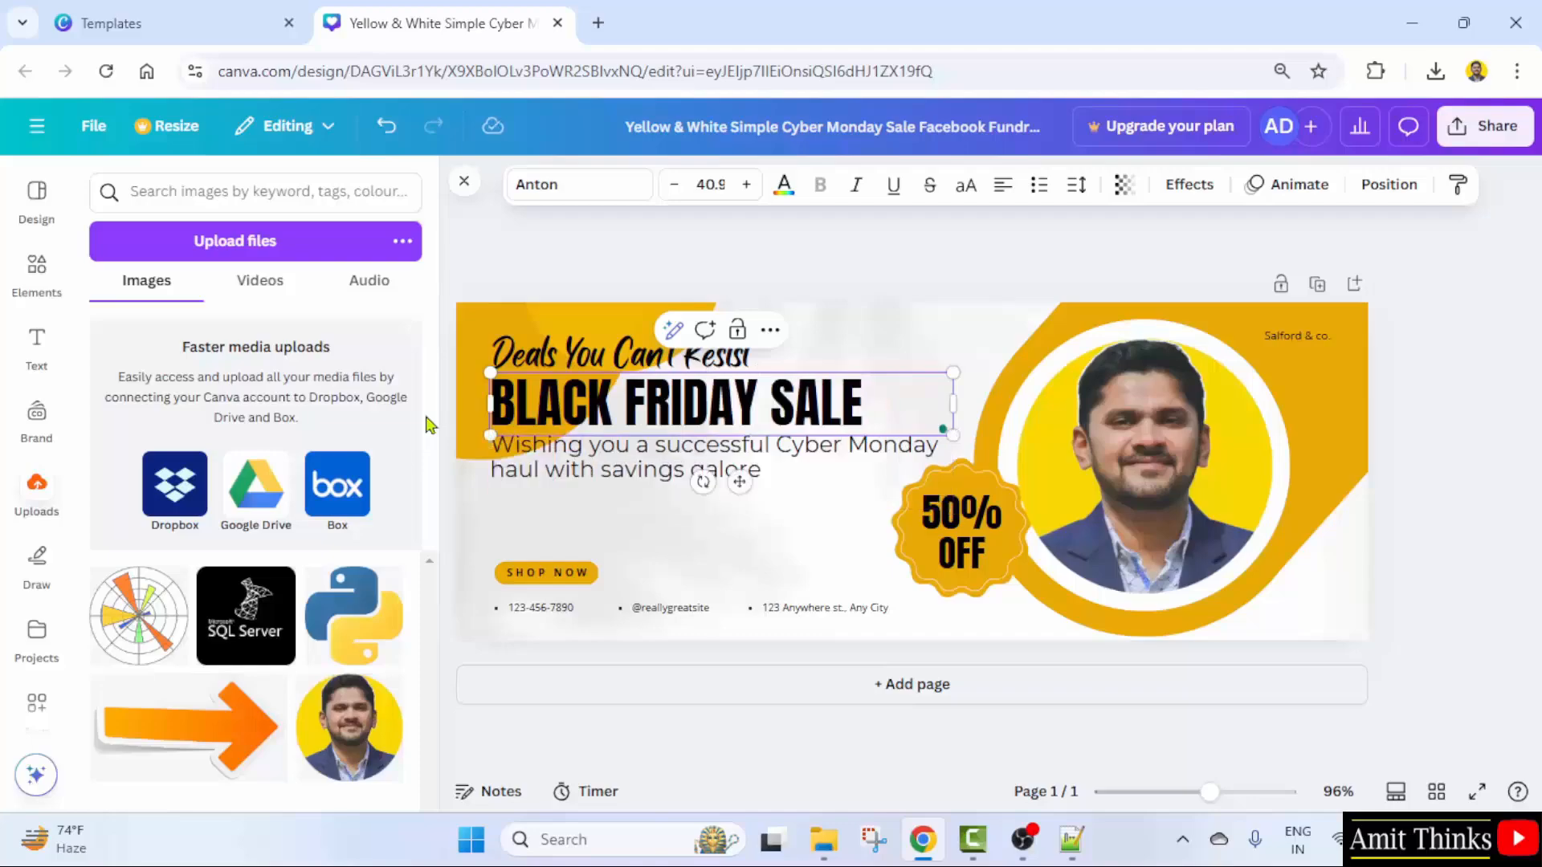
- In the subtitle, replace 'Cyber Monday' with 'year ahead' and delete 'haul'
click(582, 469)
click(831, 466)
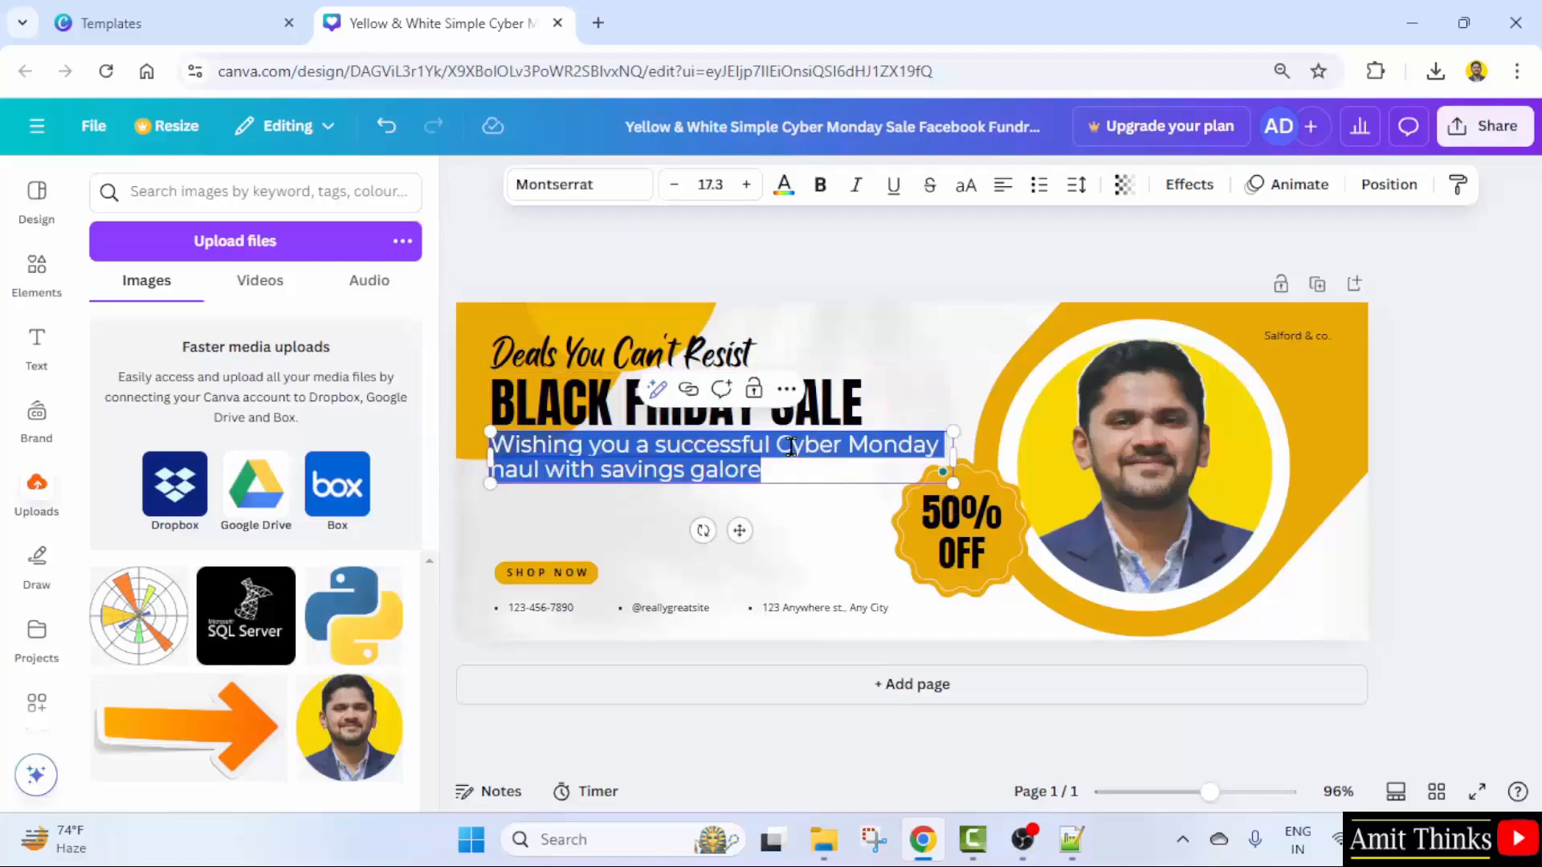
click(783, 448)
drag(782, 448, 940, 444)
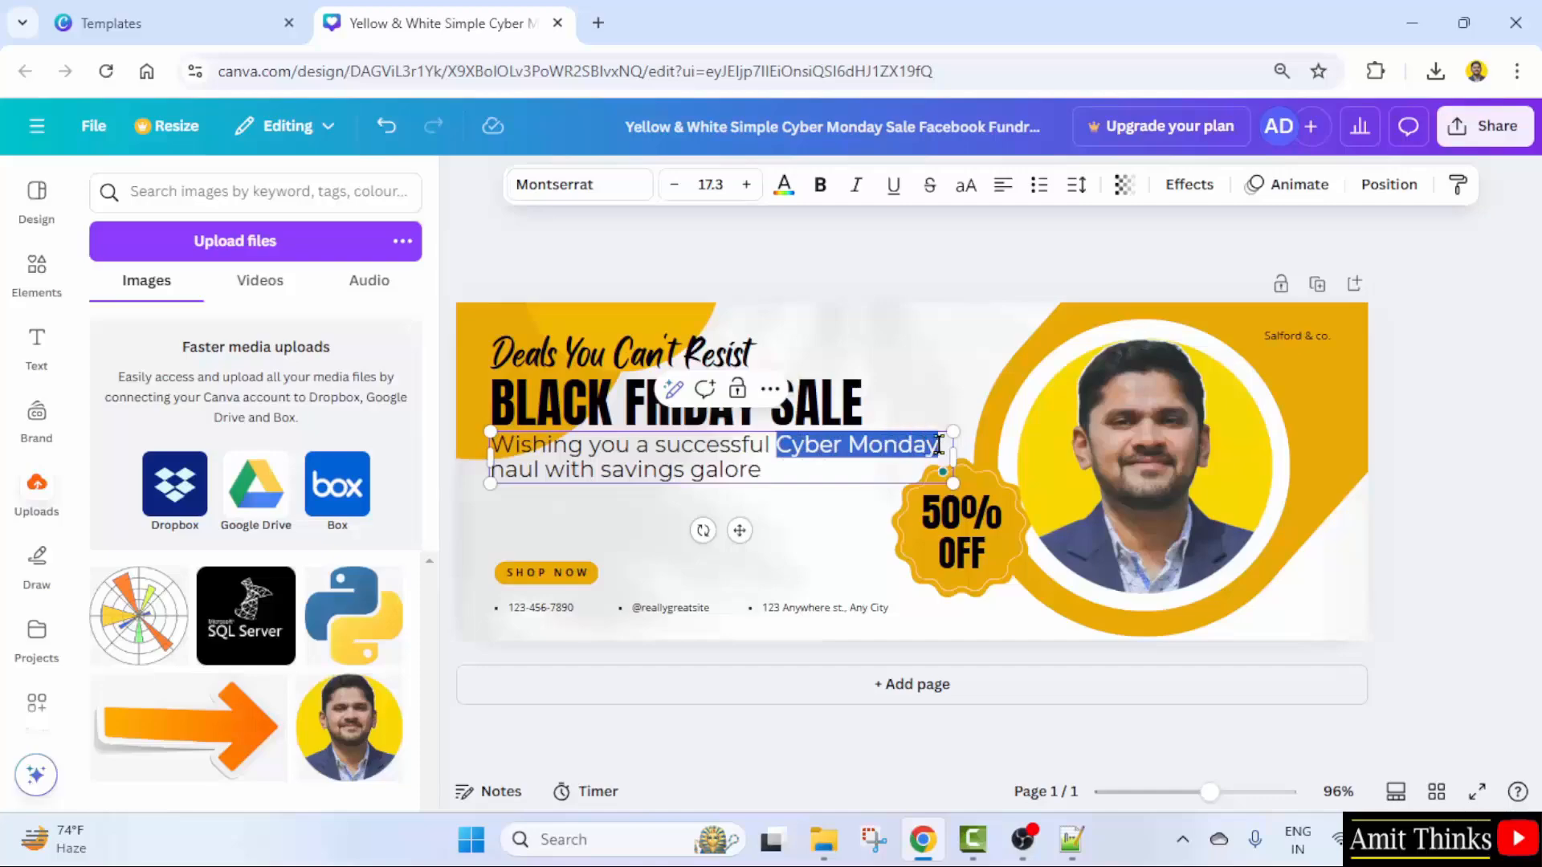
text(year ahead)
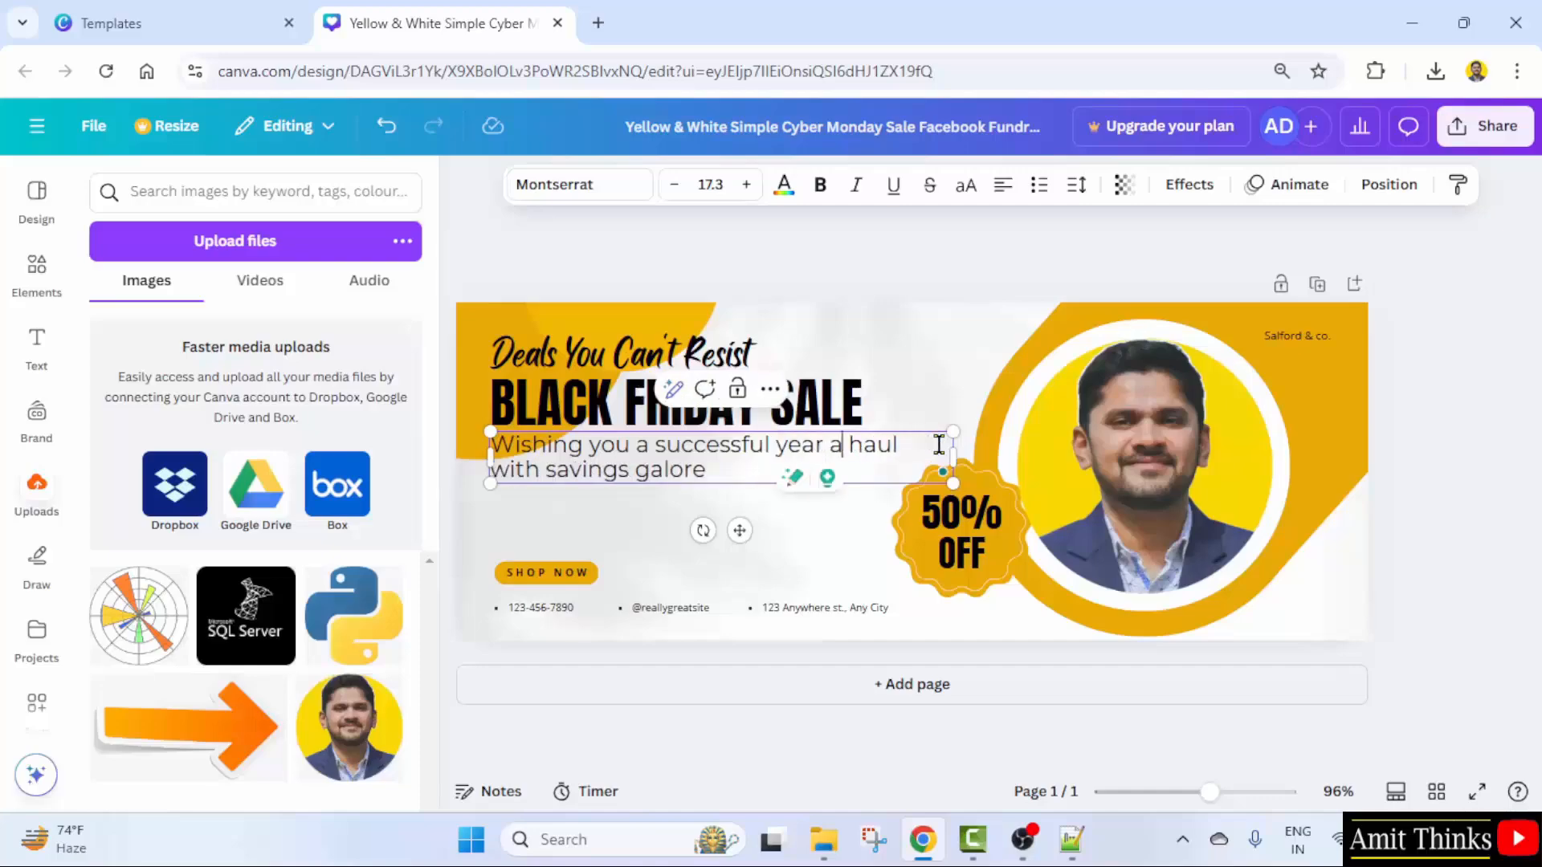
click(667, 527)
click(551, 477)
drag(544, 472, 479, 472)
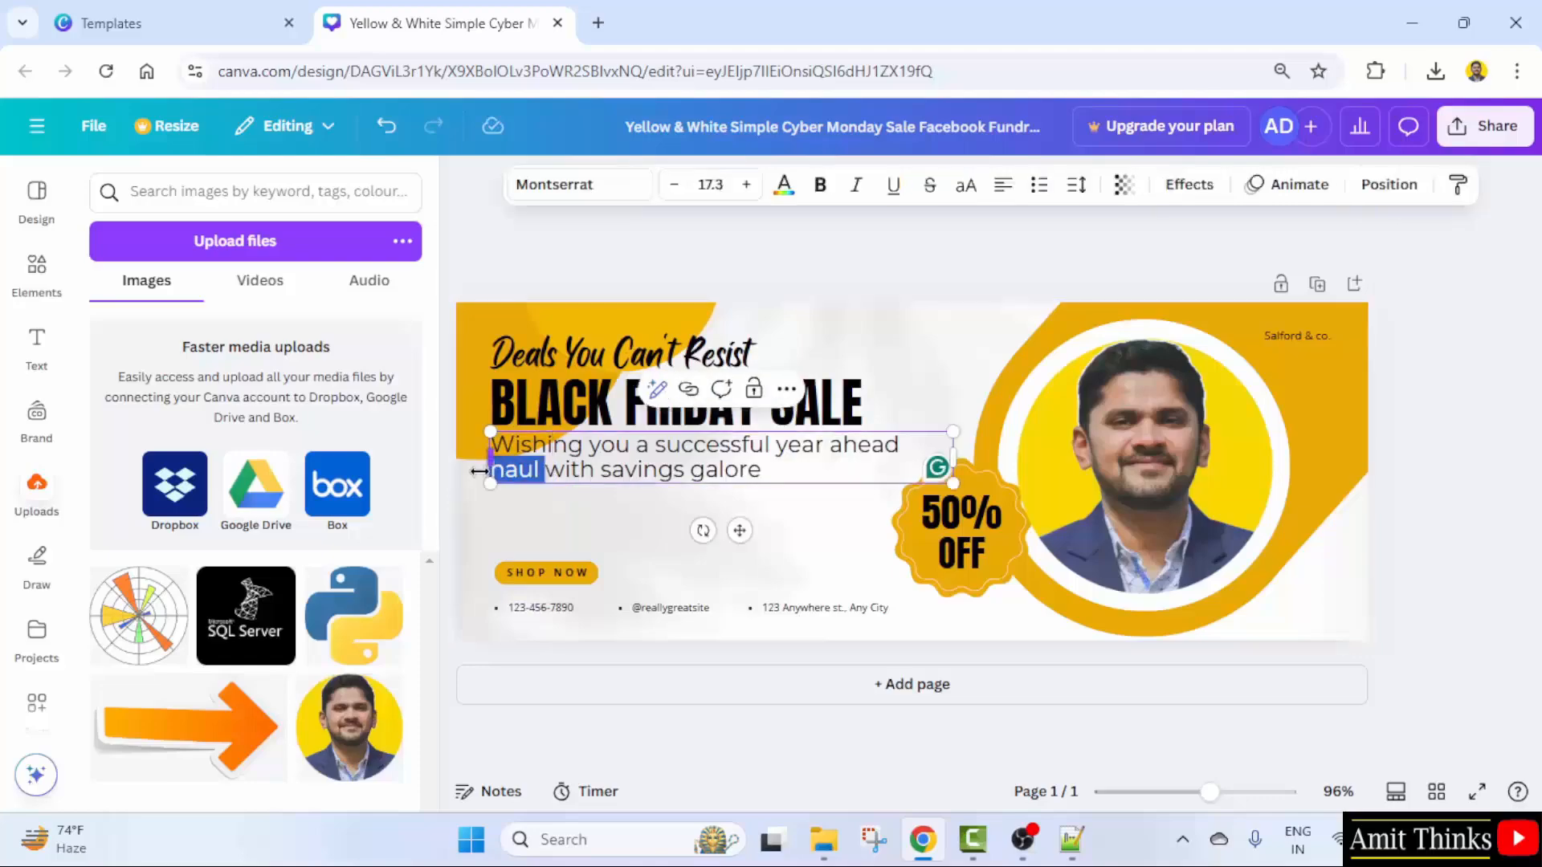
key(BackSpace)
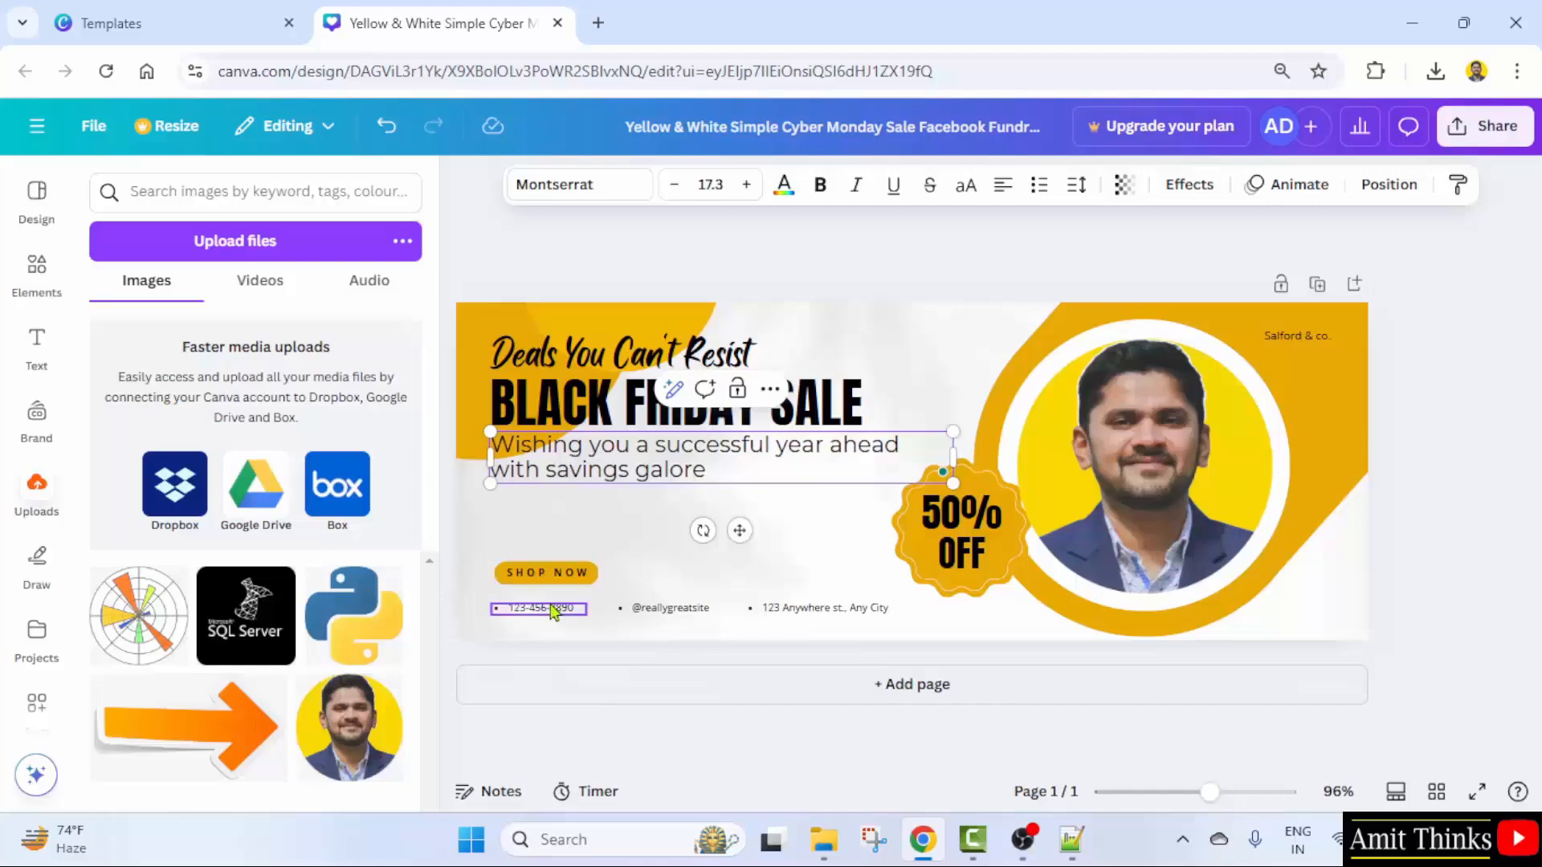
- Replace the address text with 'WEST DELHI, INDIA'
click(846, 619)
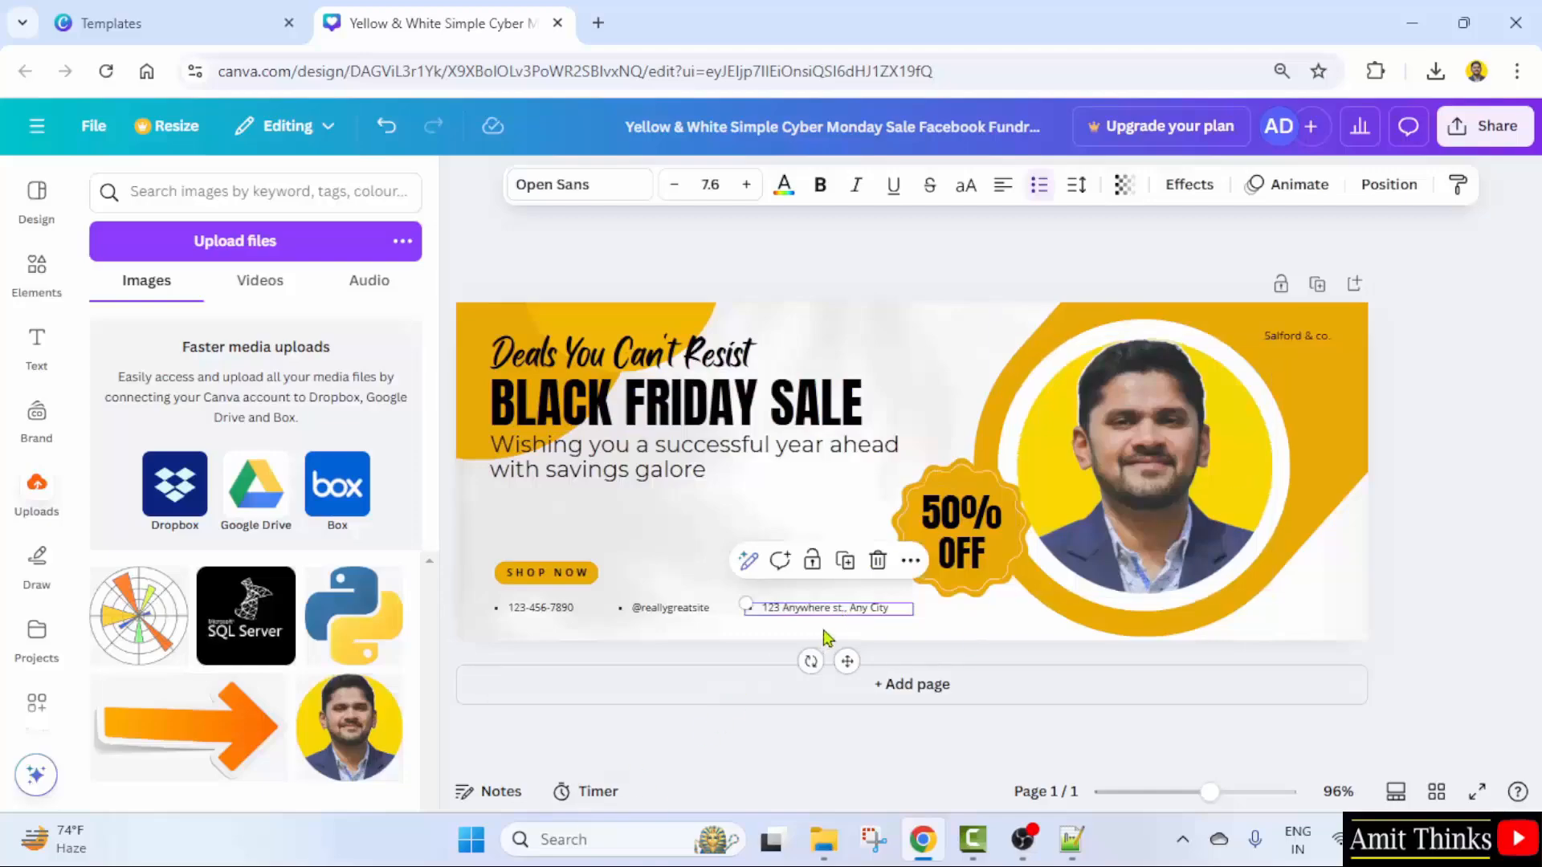
double_click(850, 614)
text(WEST DELHI, INDIA)
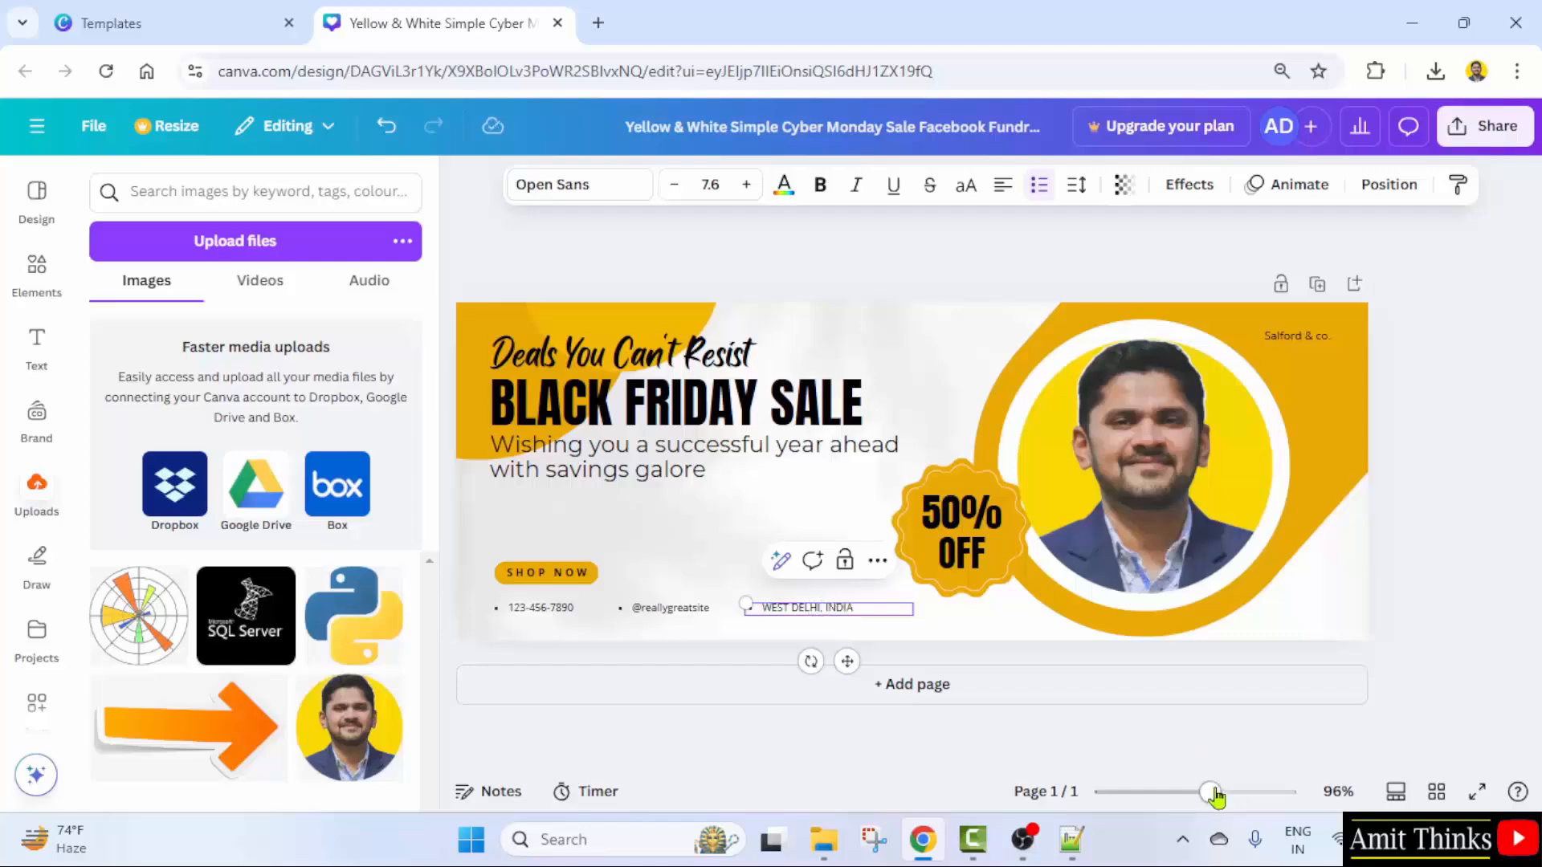
drag(1209, 793, 1228, 793)
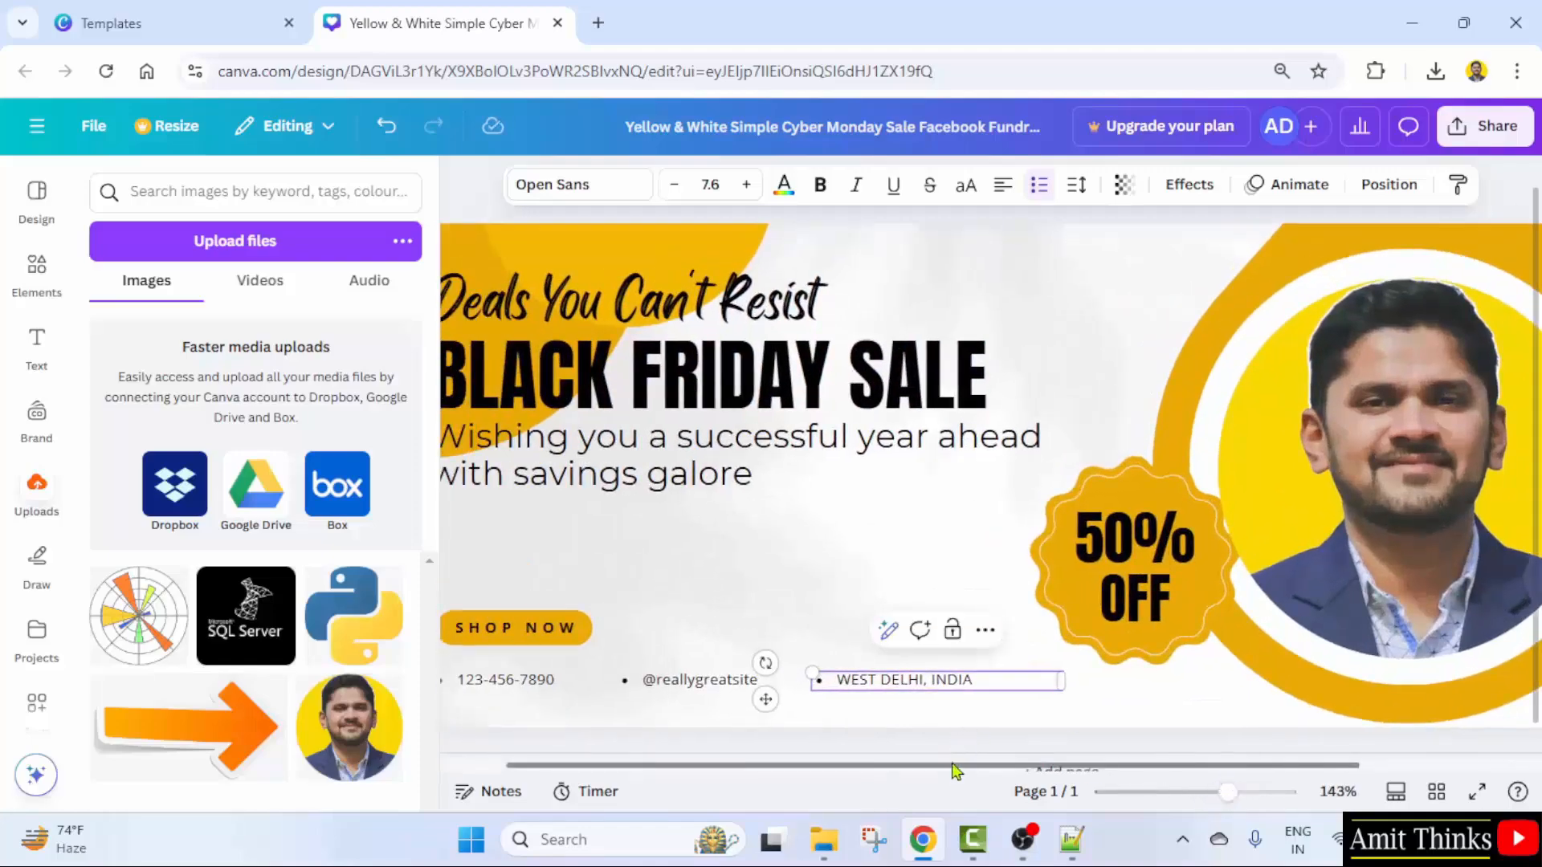
drag(957, 764, 850, 764)
- Change the SHOP NOW button to 'ENROLL NOW' and widen it onto one line
click(580, 634)
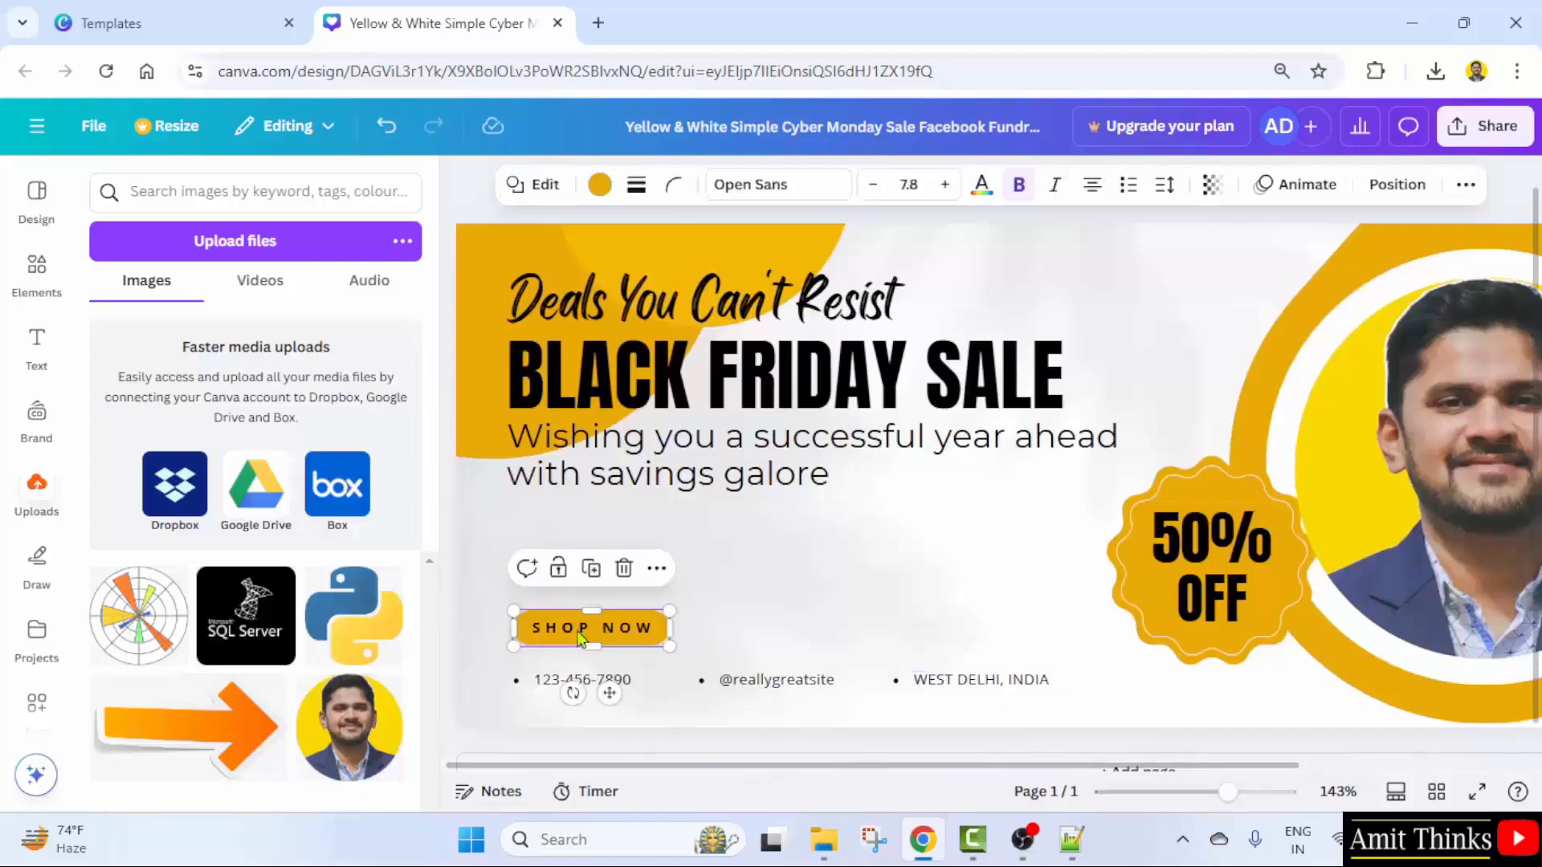
double_click(583, 630)
text(ENROLL)
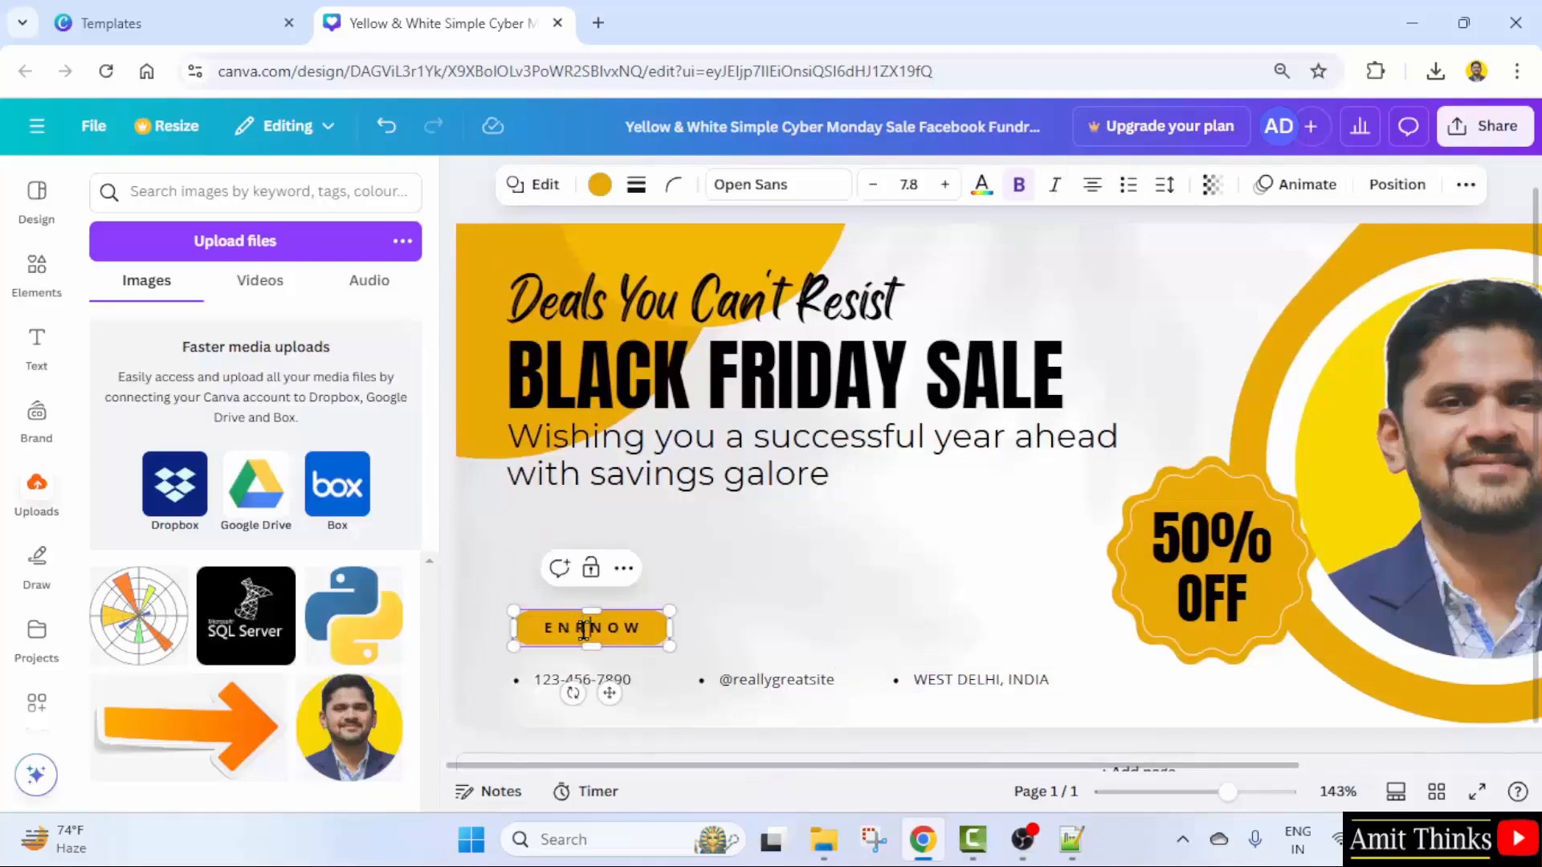
click(704, 665)
drag(653, 648, 703, 653)
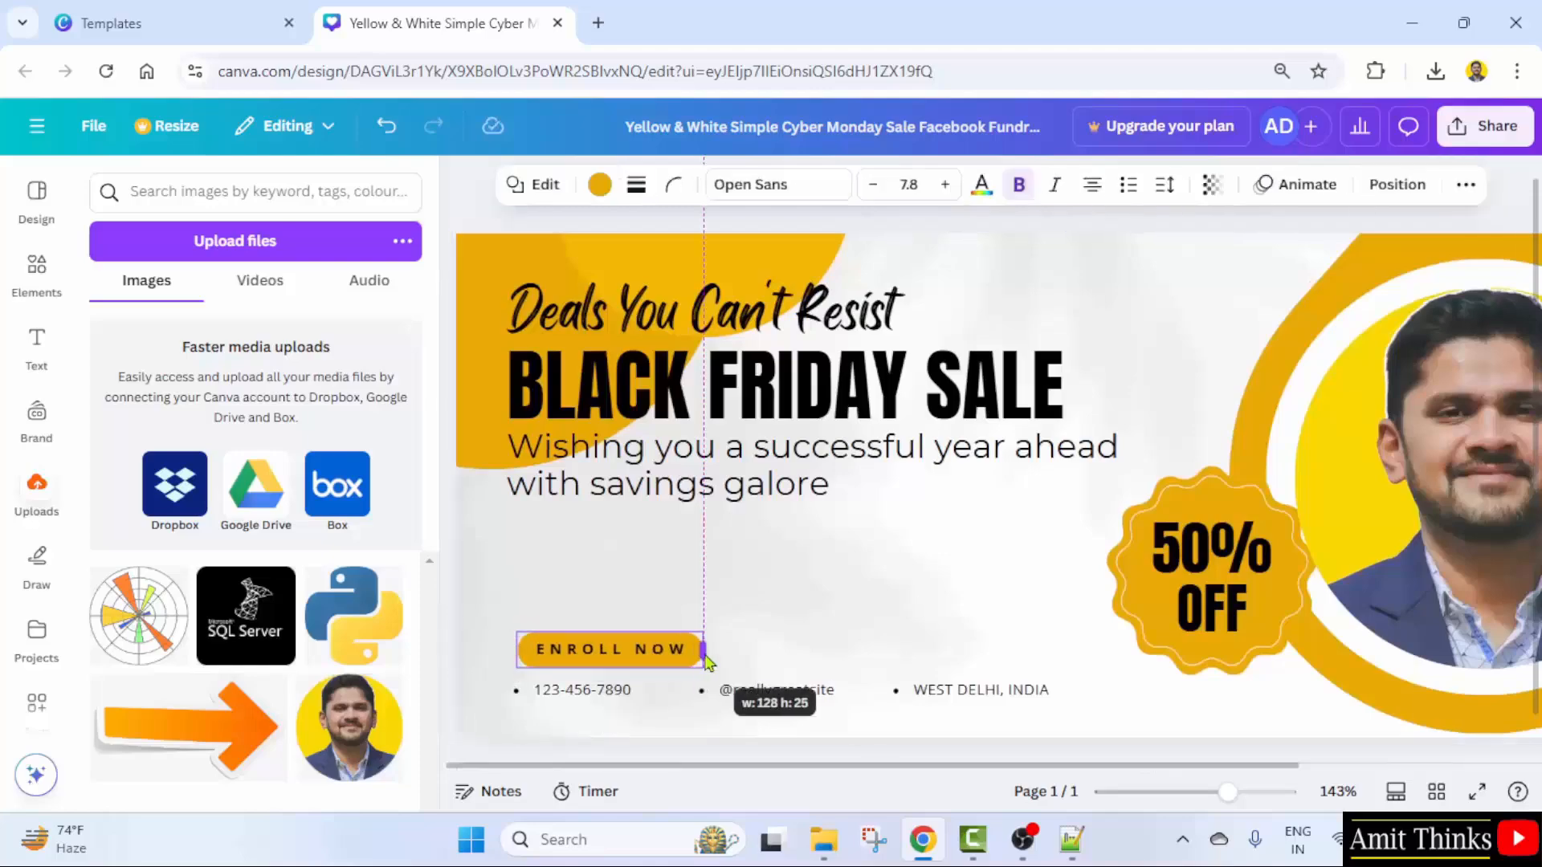
click(779, 662)
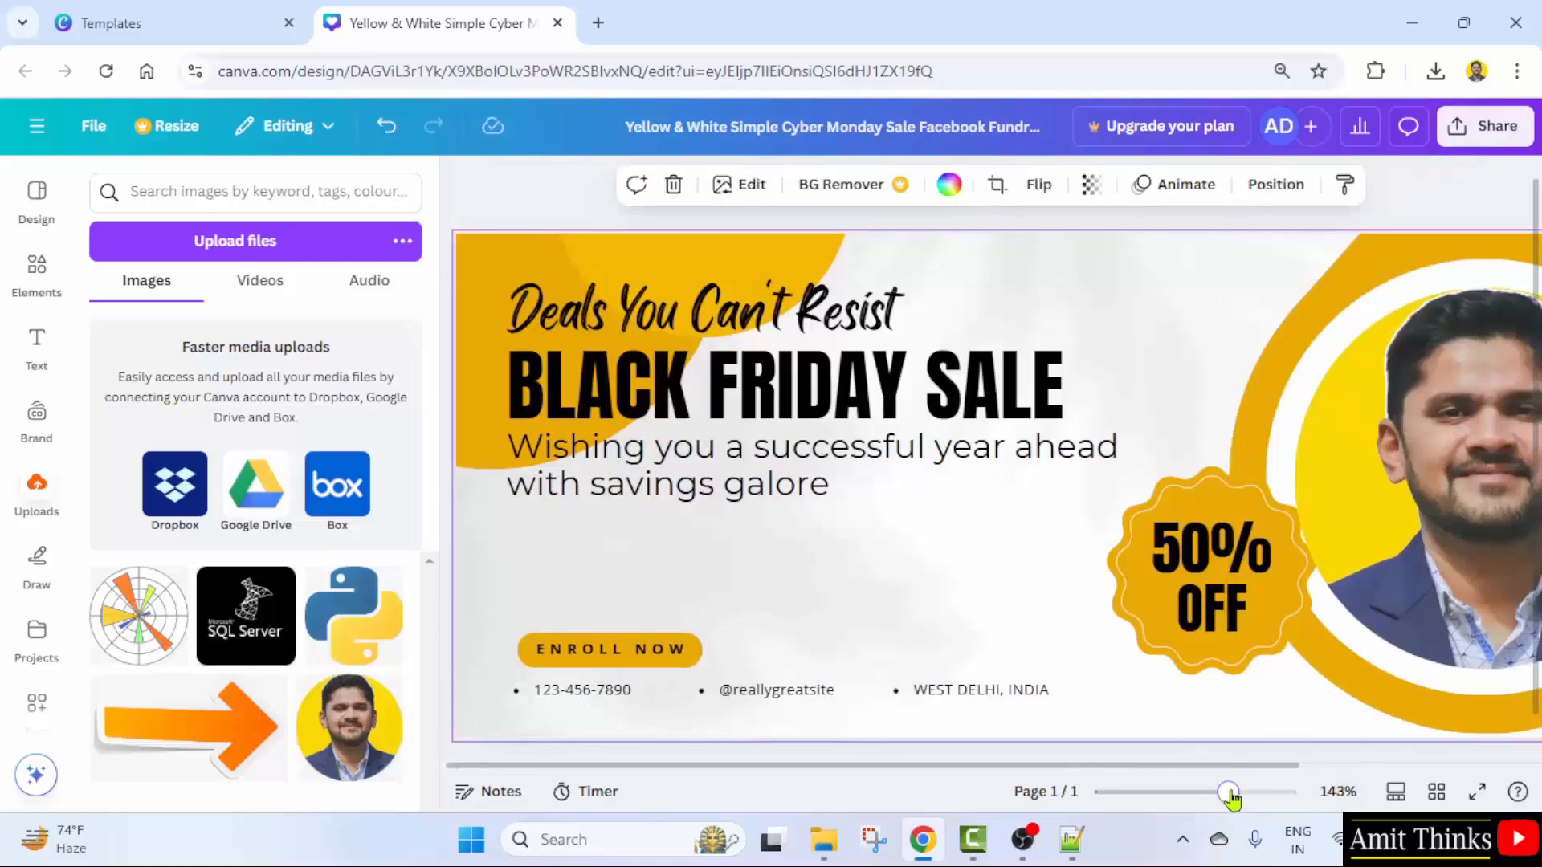
drag(1229, 792, 1212, 793)
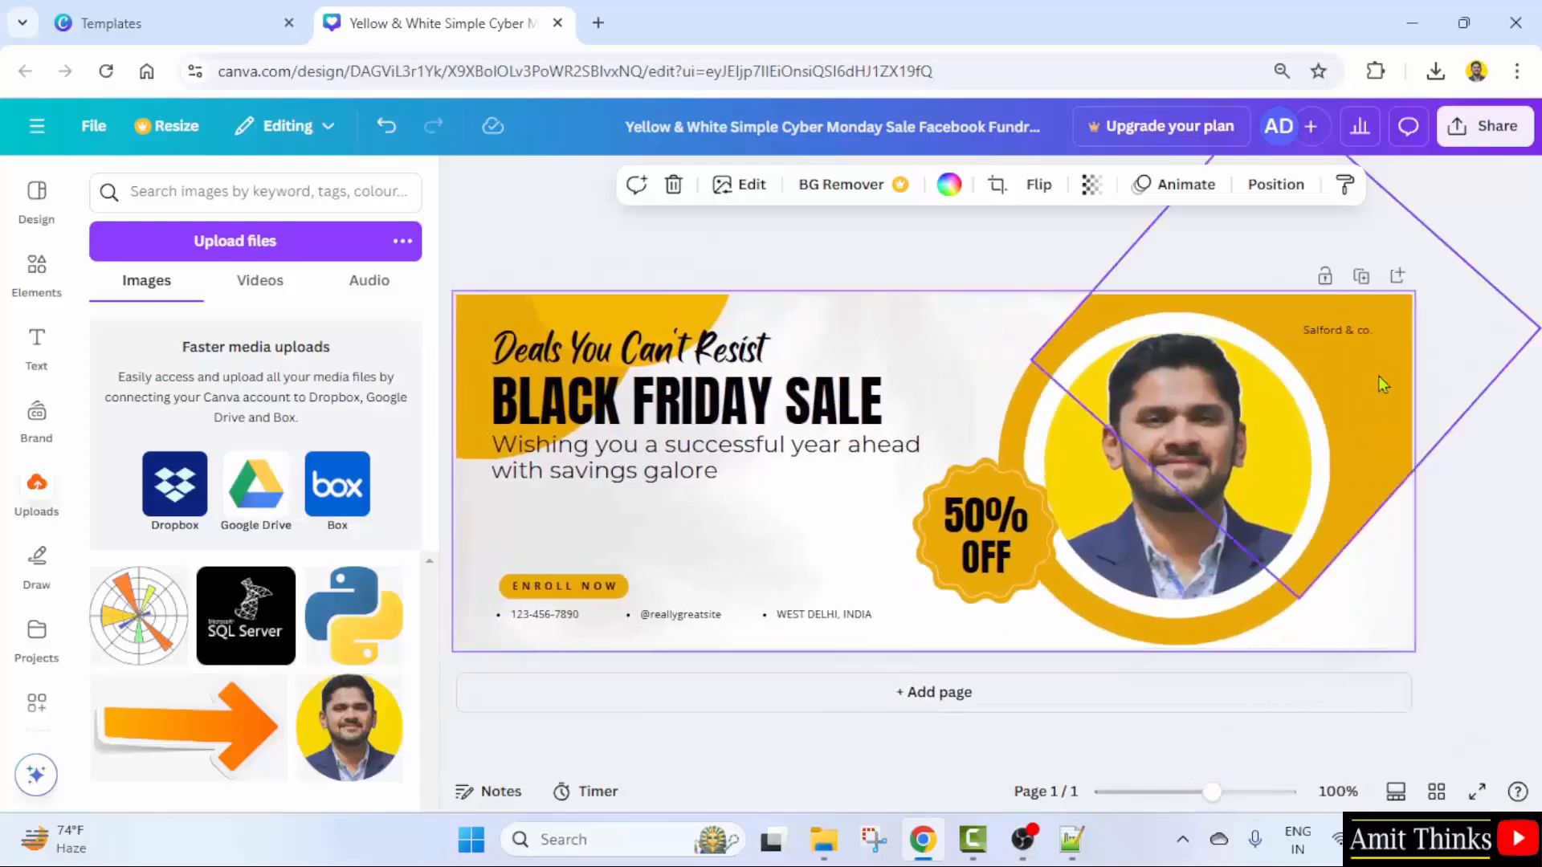
click(1347, 335)
key(Delete)
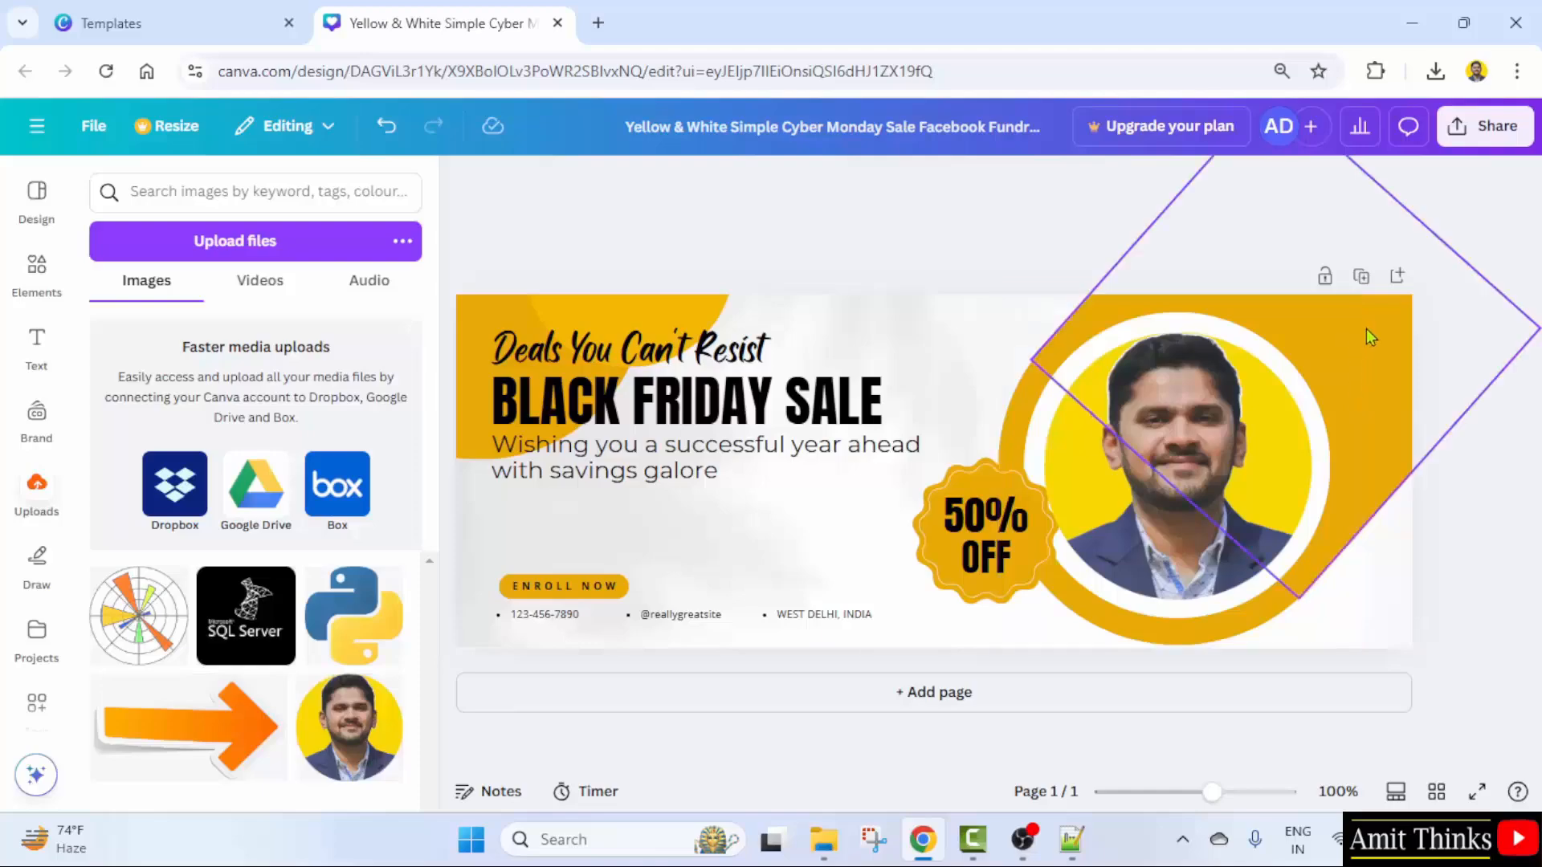
double_click(727, 616)
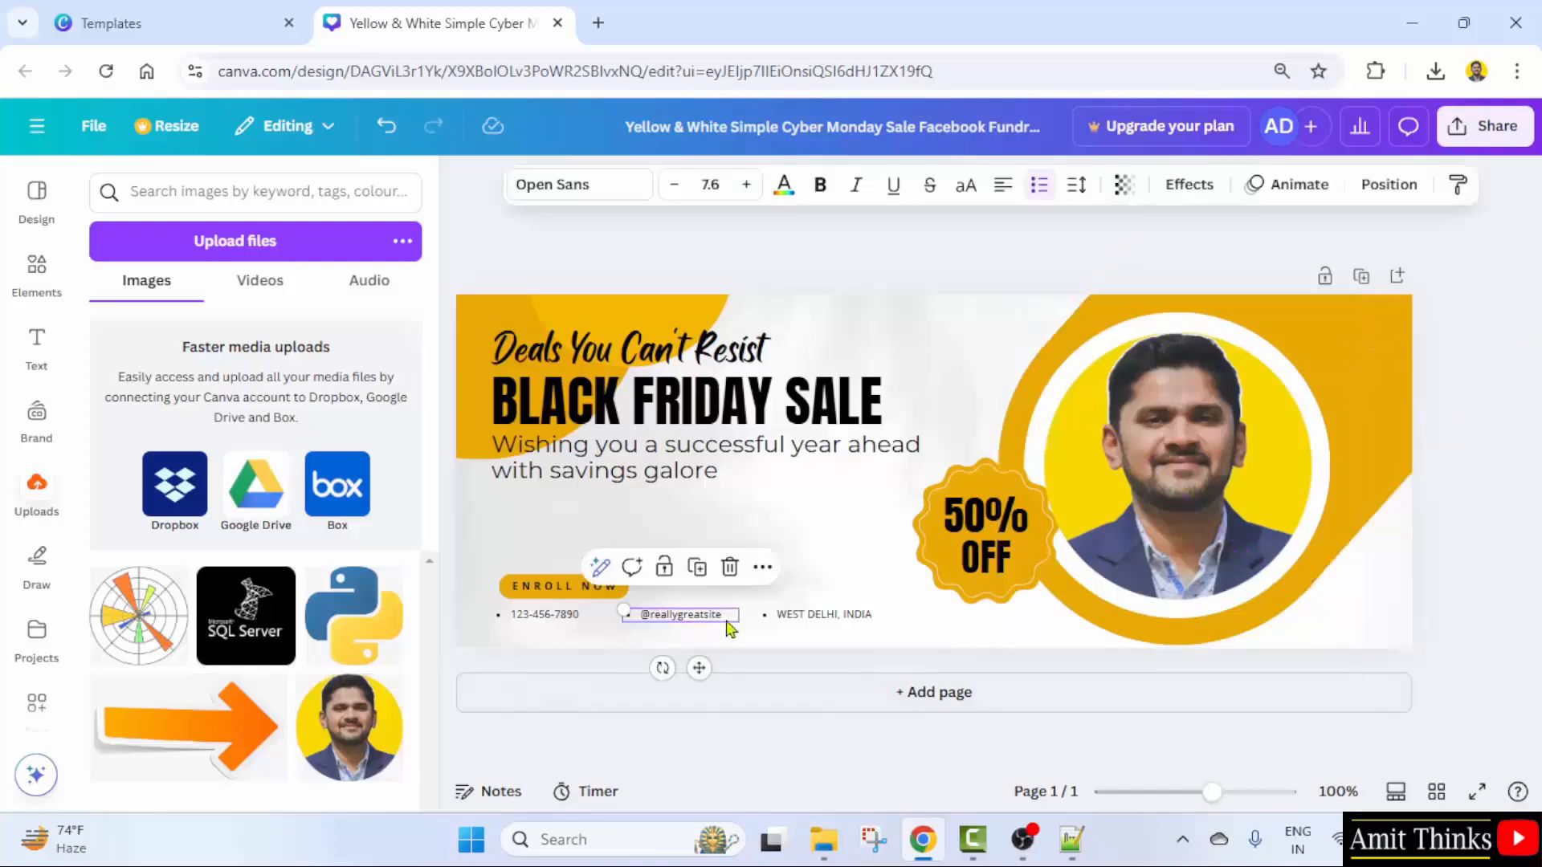
double_click(697, 615)
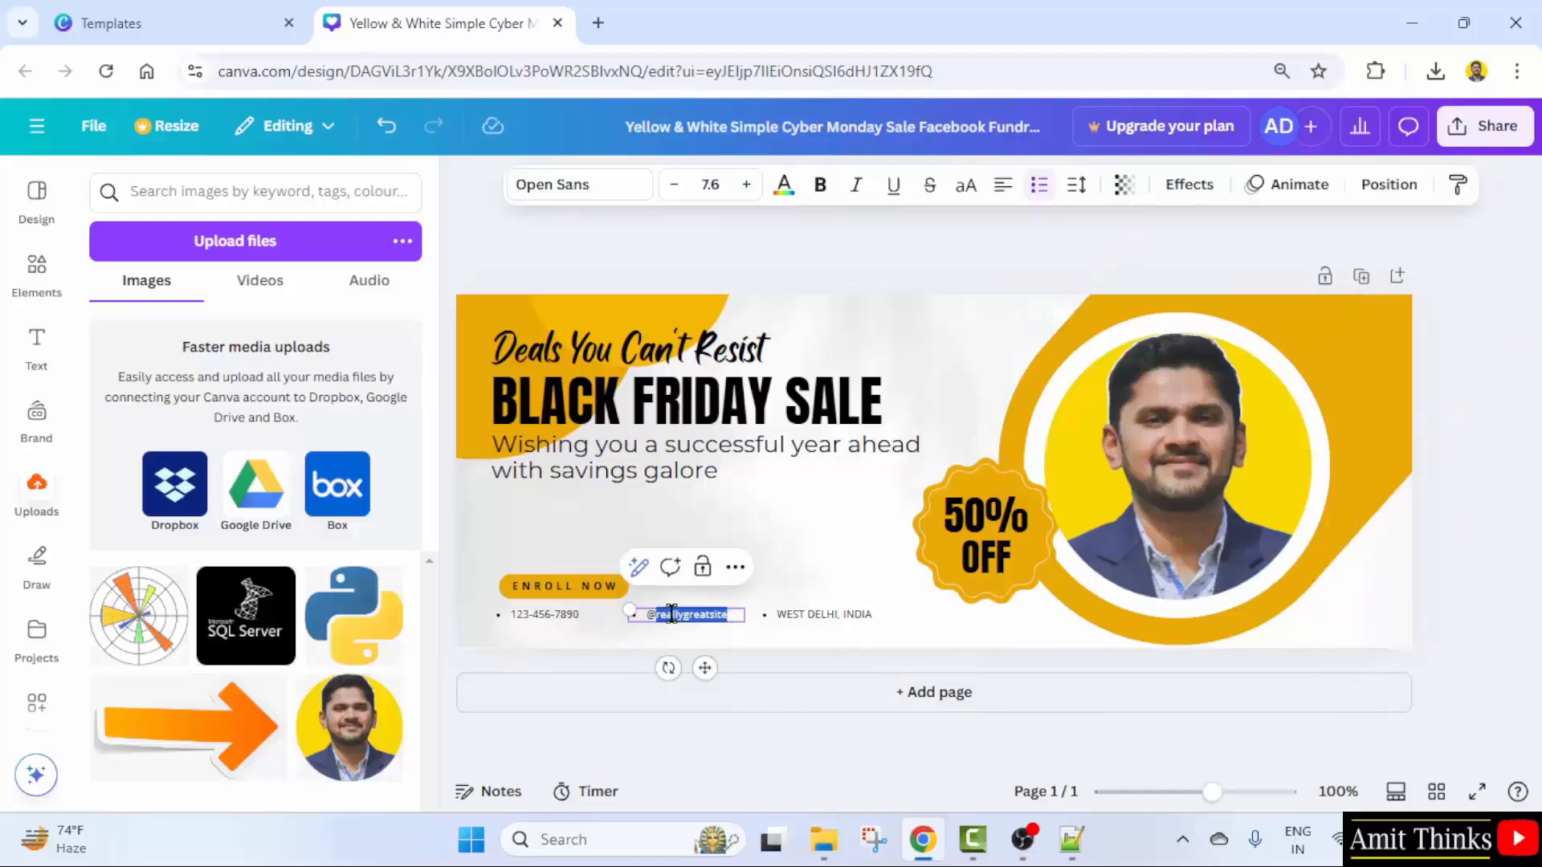
text(EX)
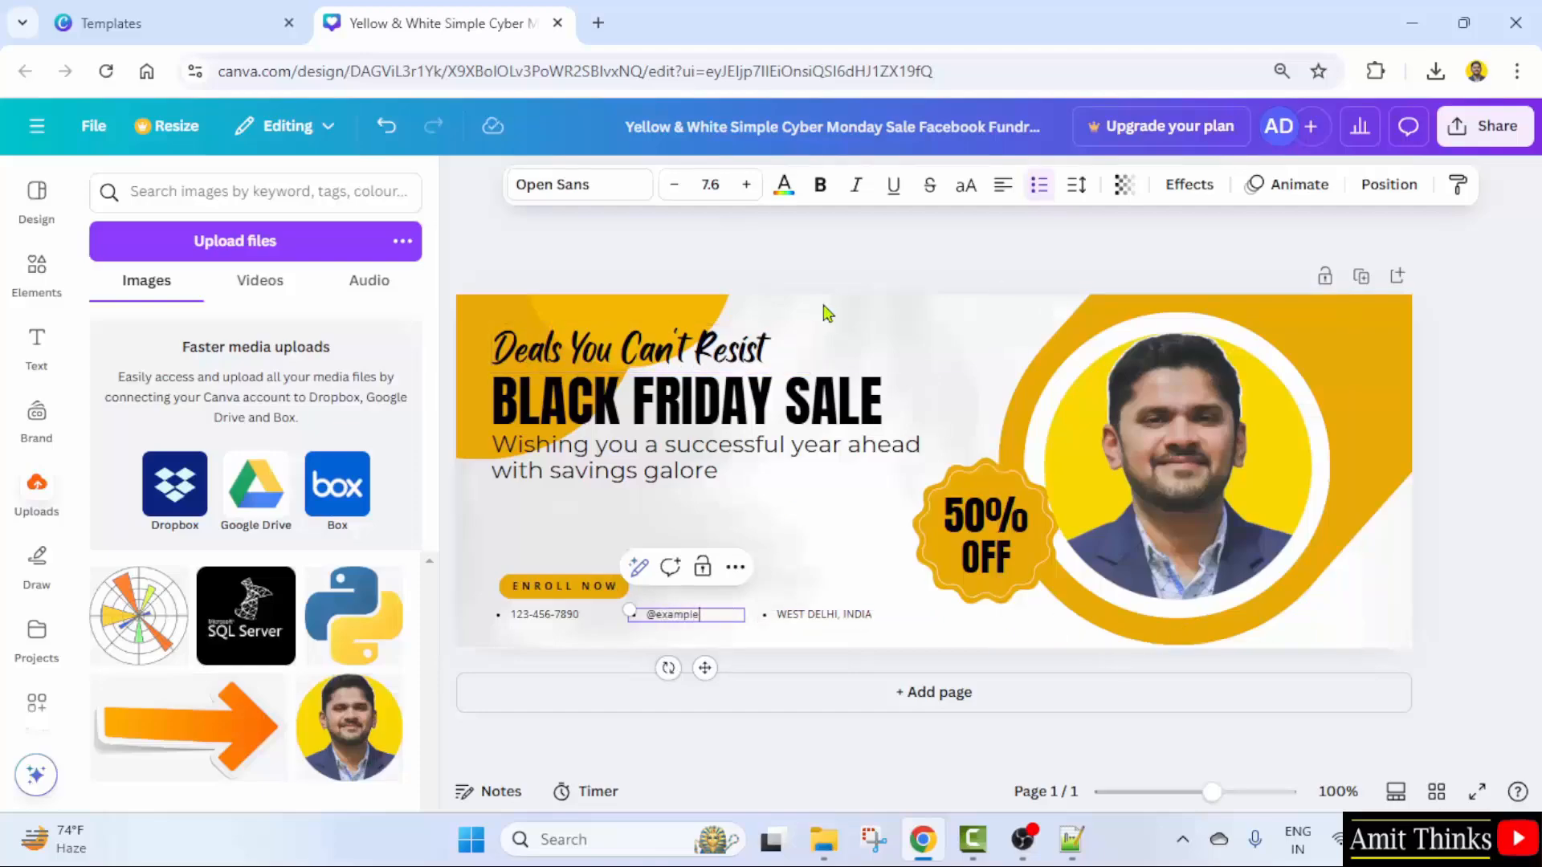
click(871, 323)
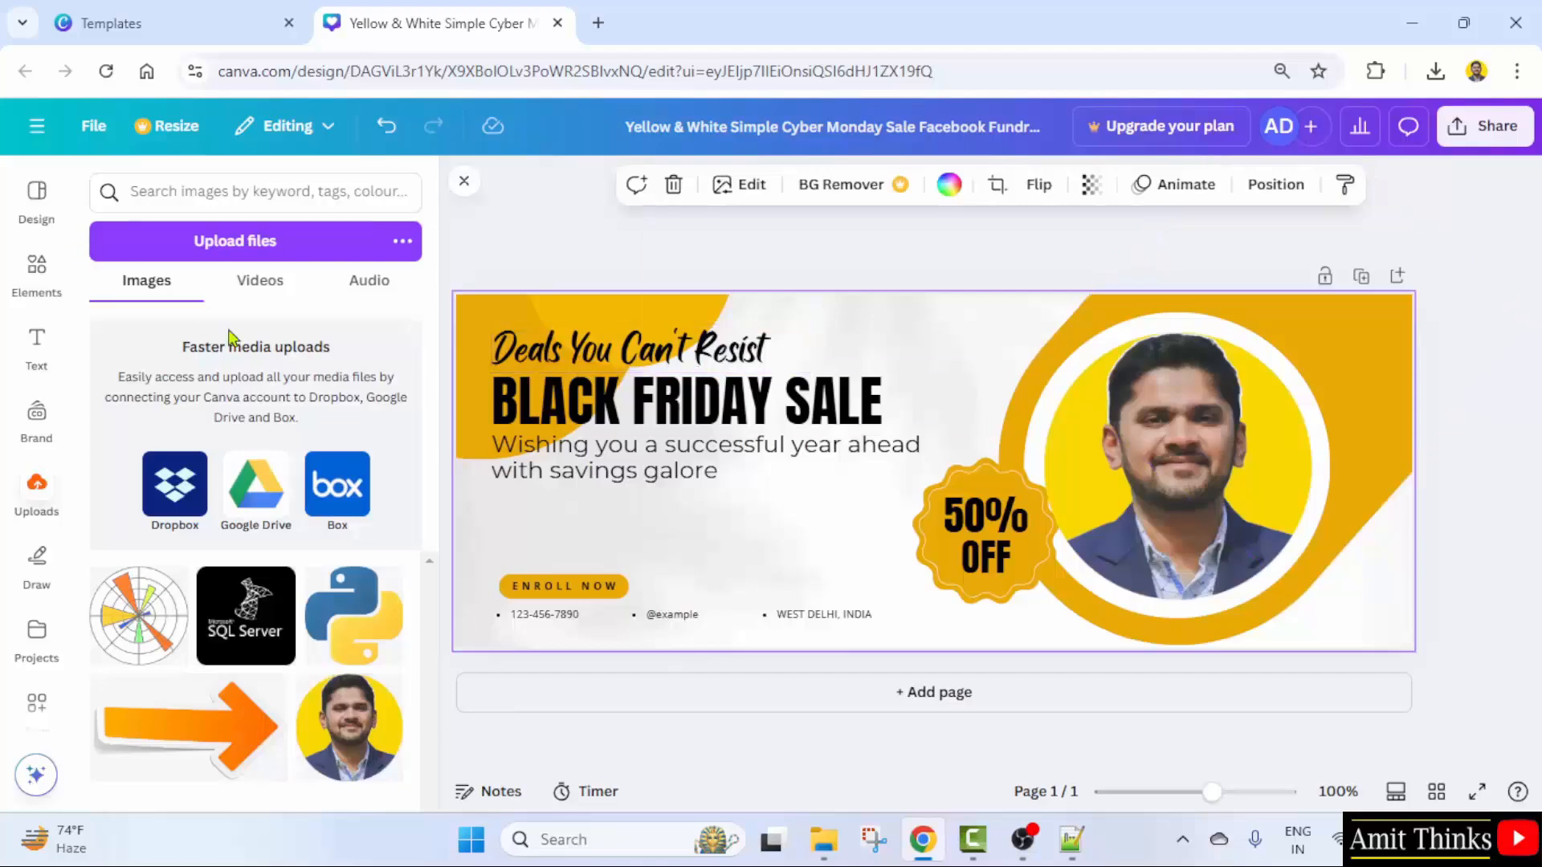
- Add the uploaded Python and SQL Server logos as small icons above the headline
click(373, 637)
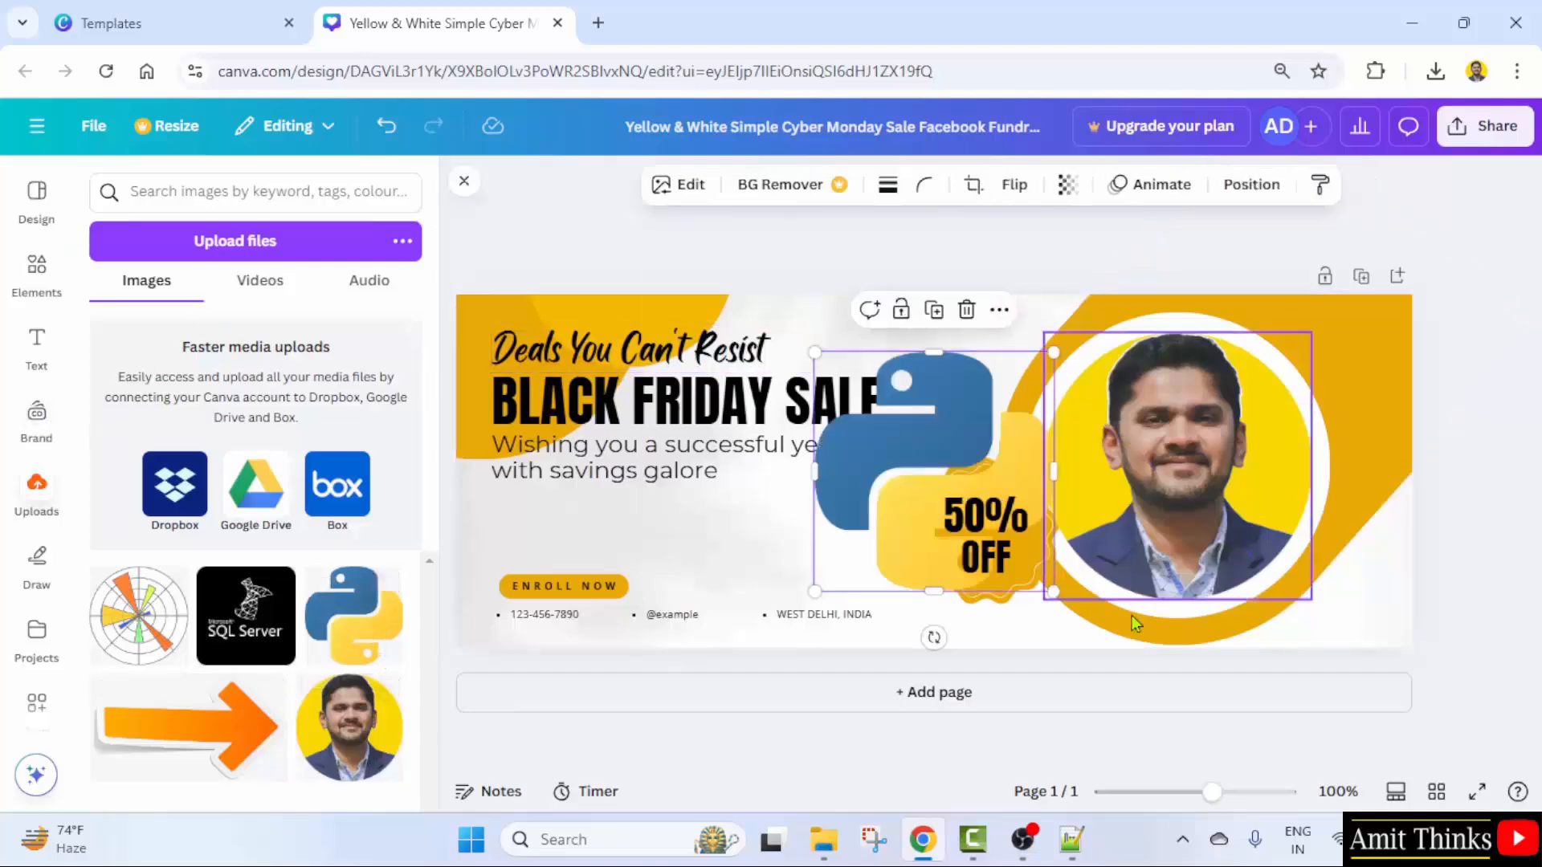
drag(967, 522, 887, 311)
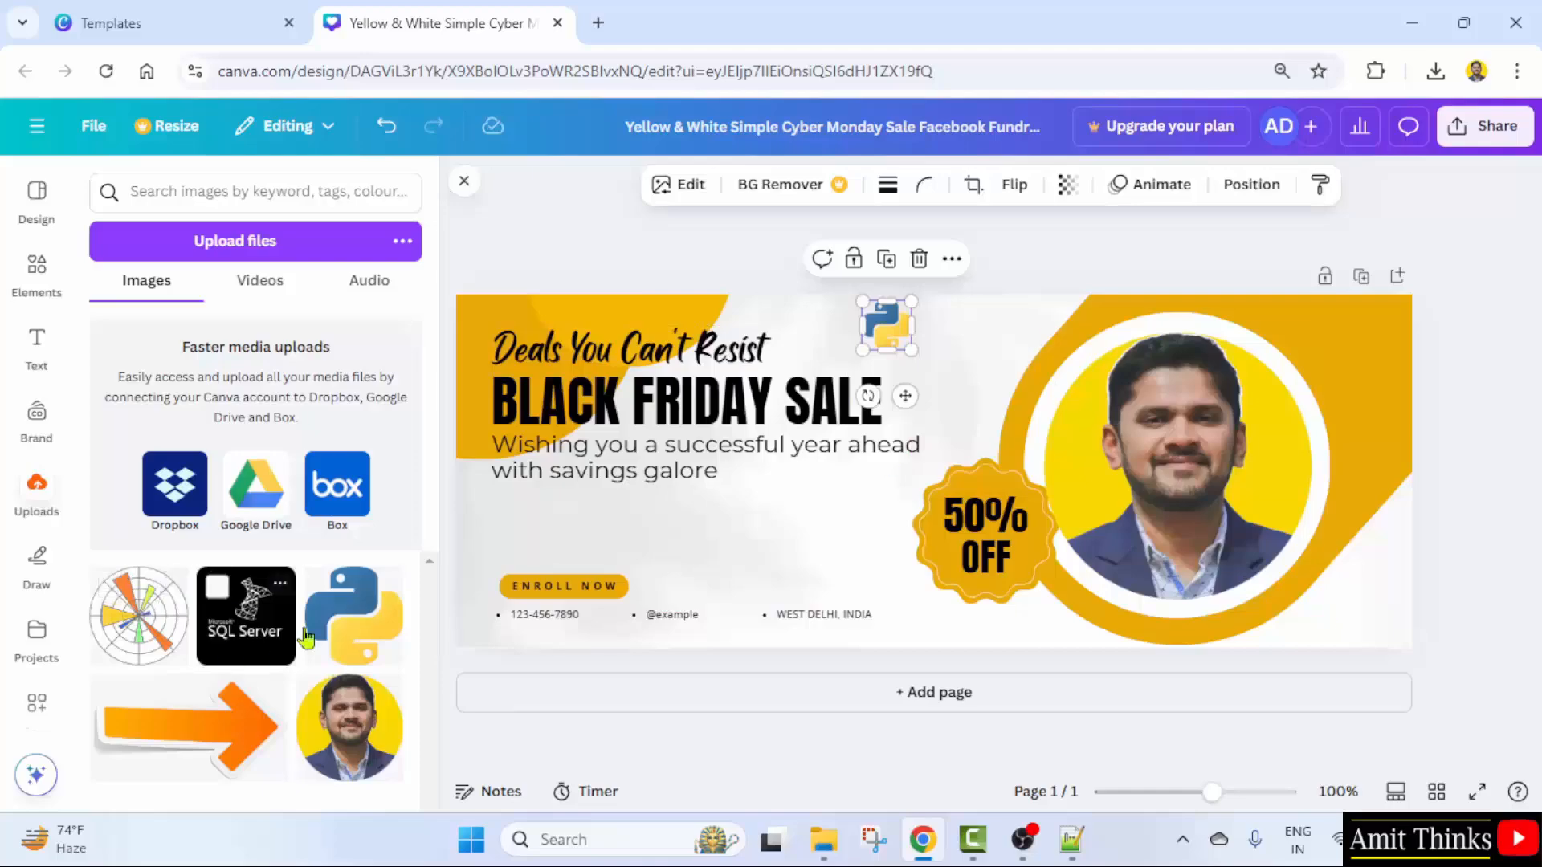
click(245, 616)
drag(1034, 571, 954, 327)
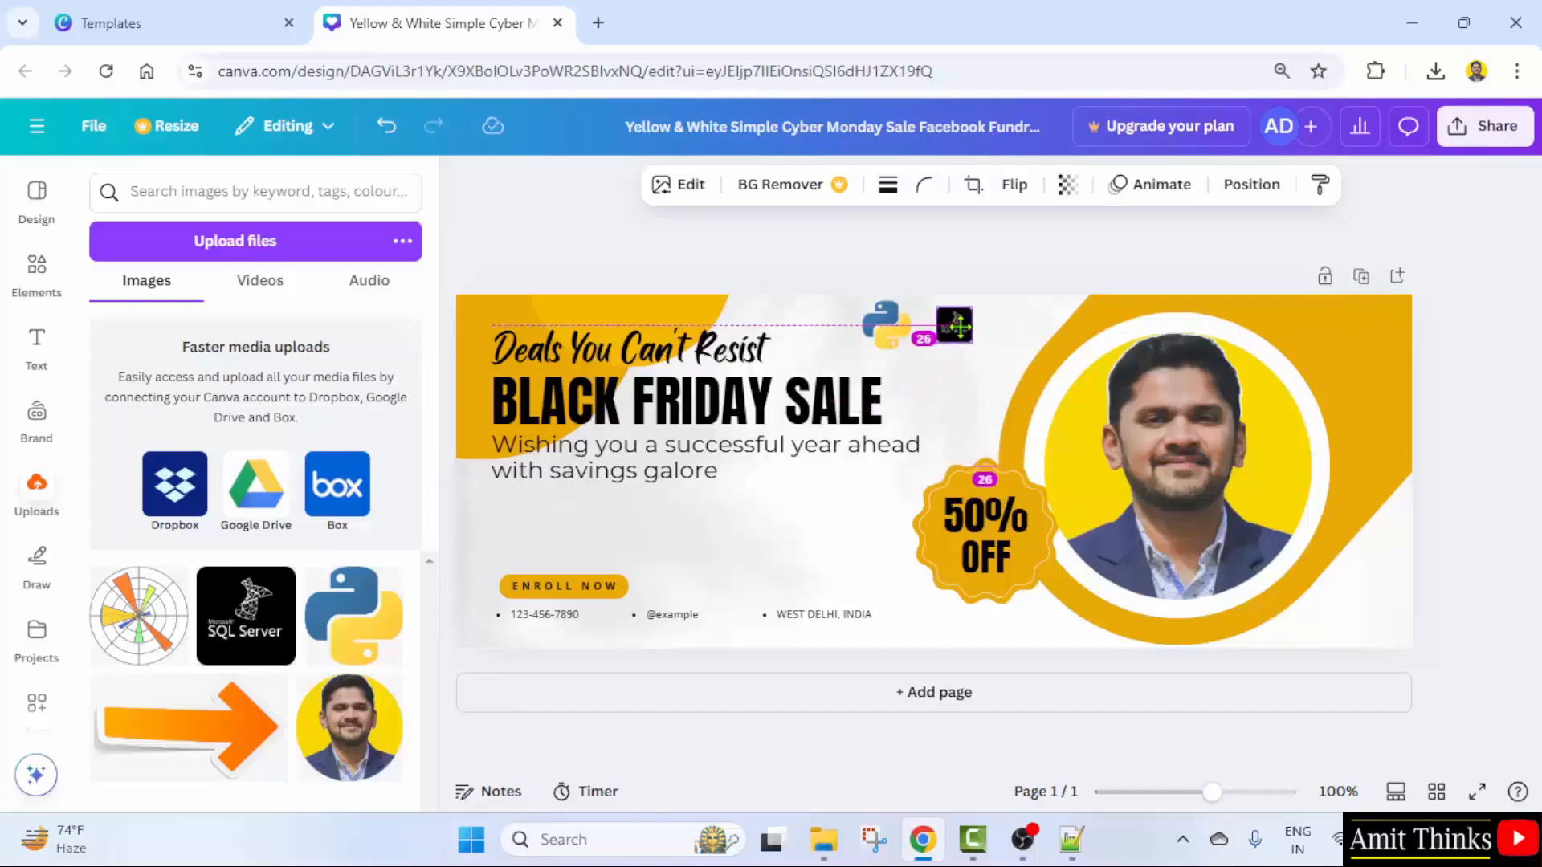
click(950, 421)
click(946, 341)
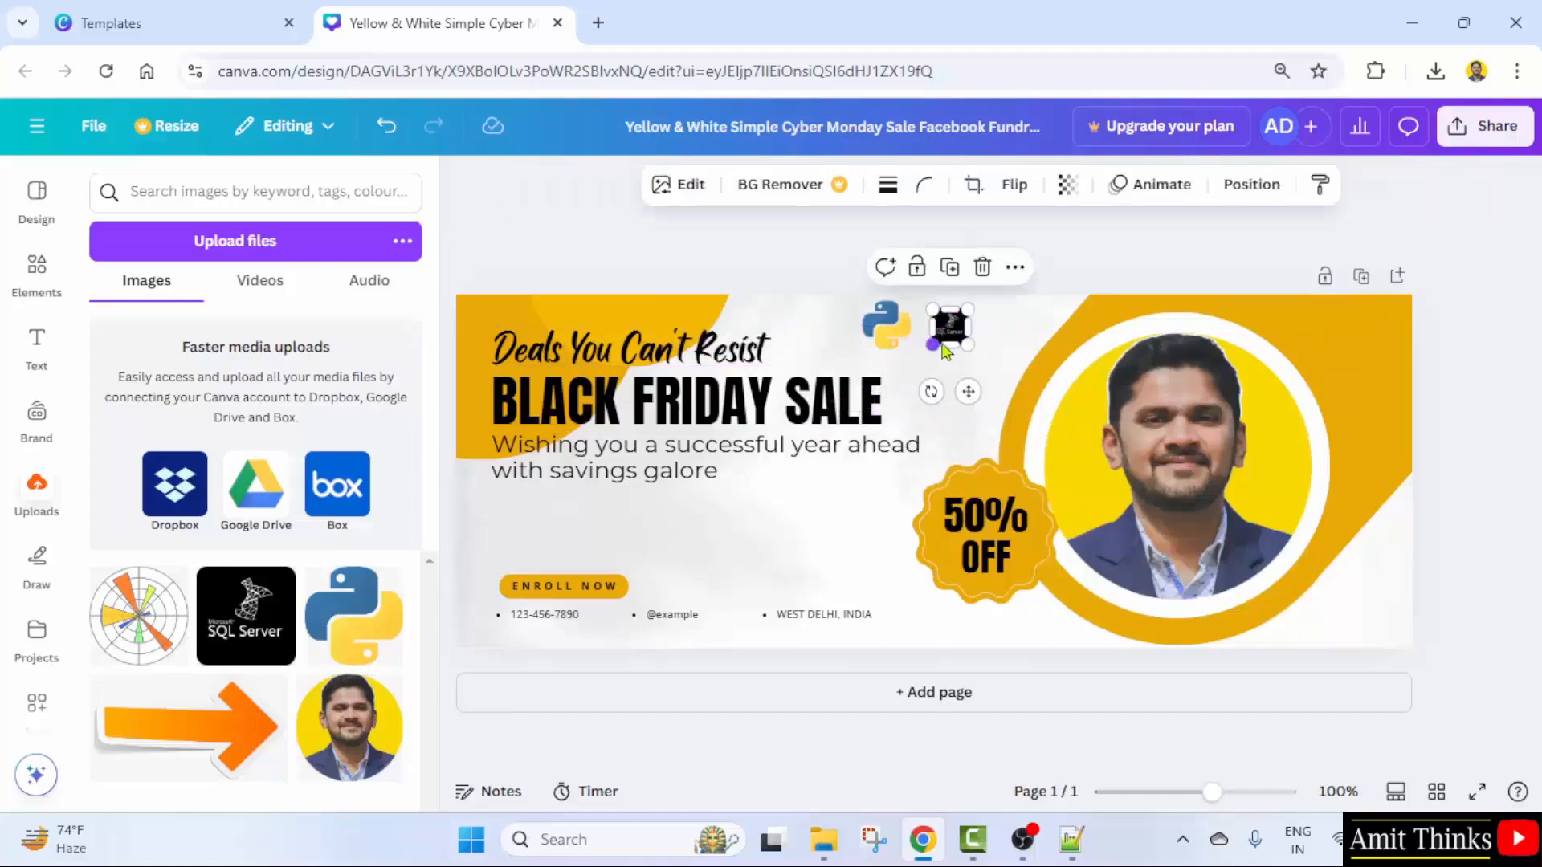
drag(934, 344, 929, 349)
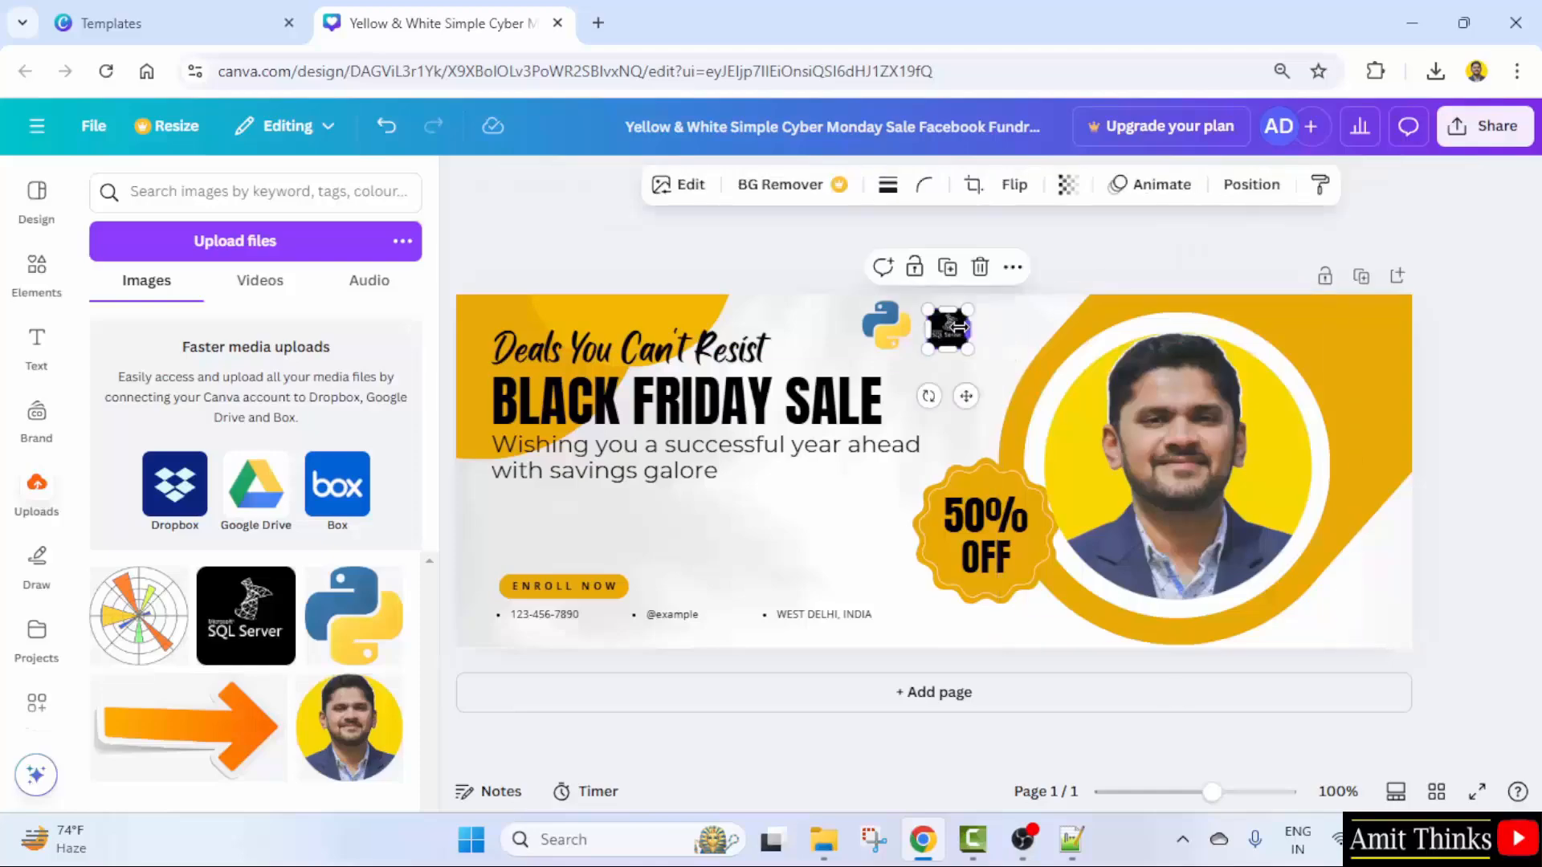
drag(958, 326, 960, 325)
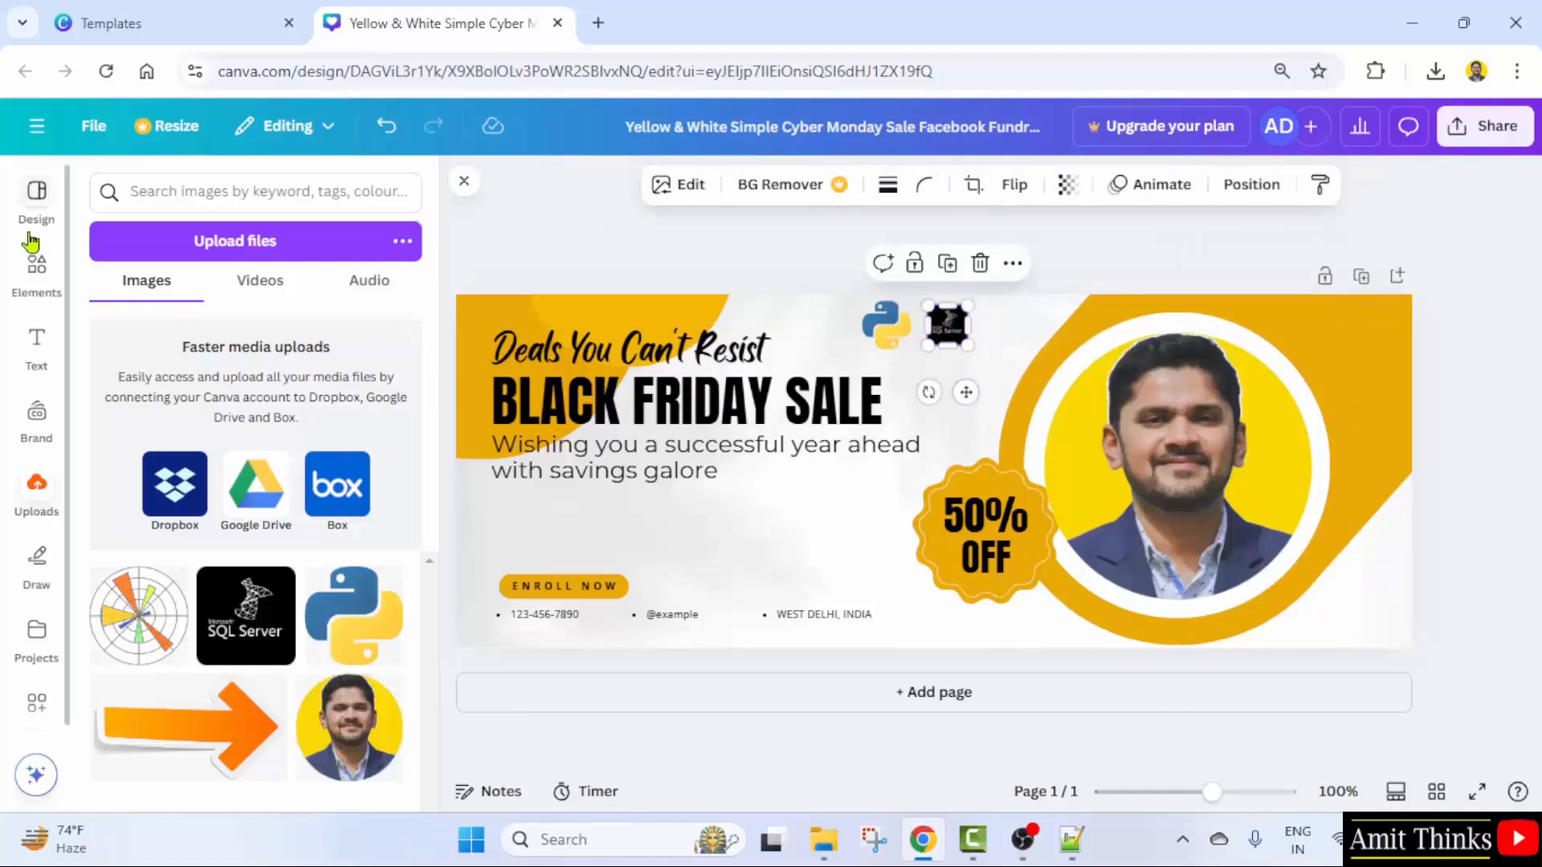
- Find a megaphone in the 'sale' graphics and place it, shrunk, beside the 50% OFF badge
click(42, 297)
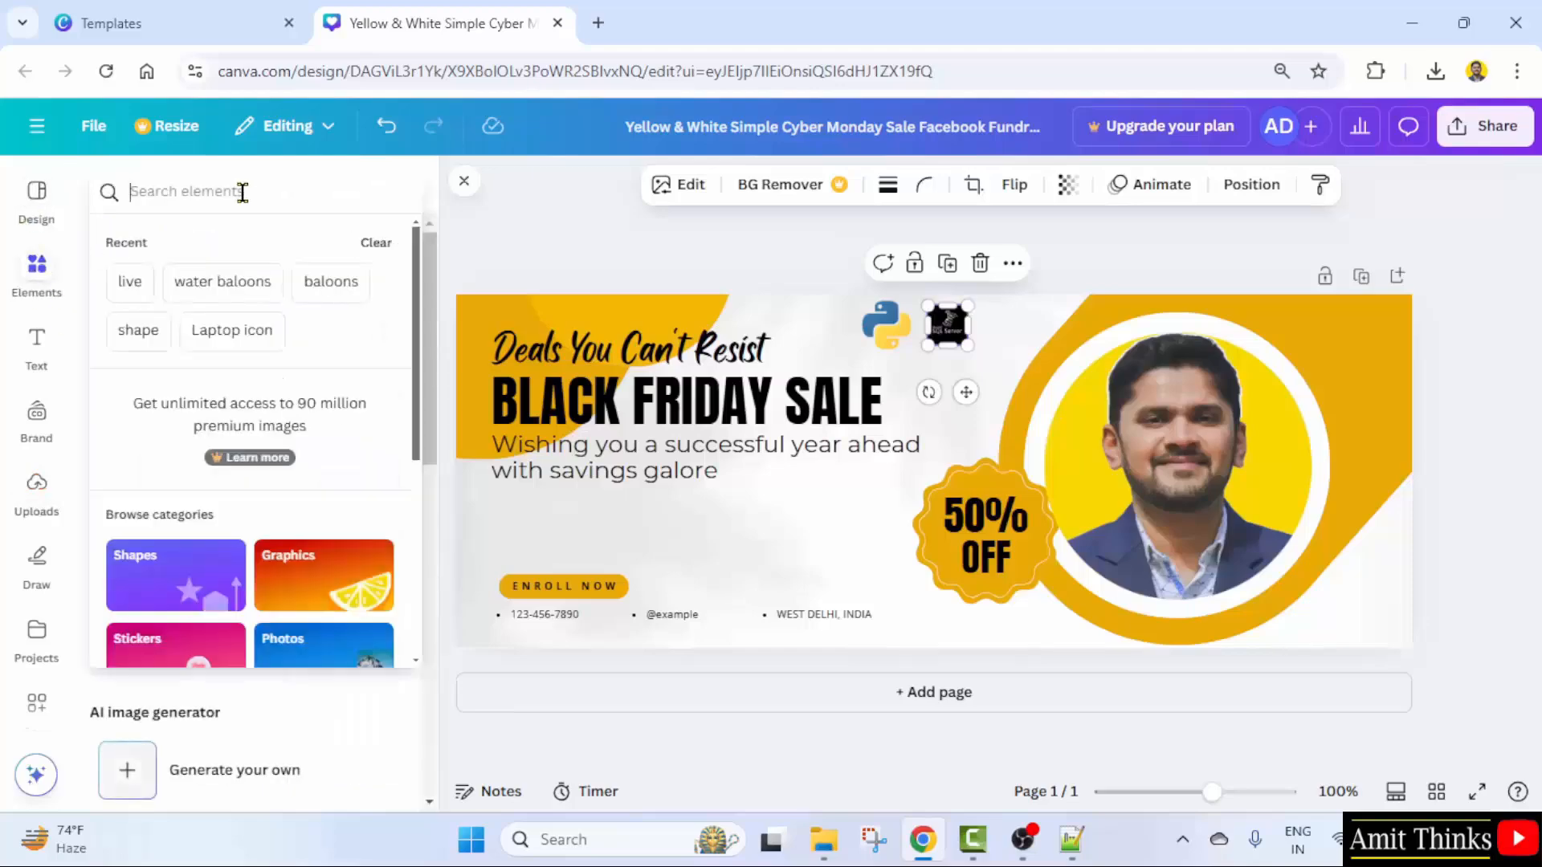
click(241, 191)
text(sale)
key(Return)
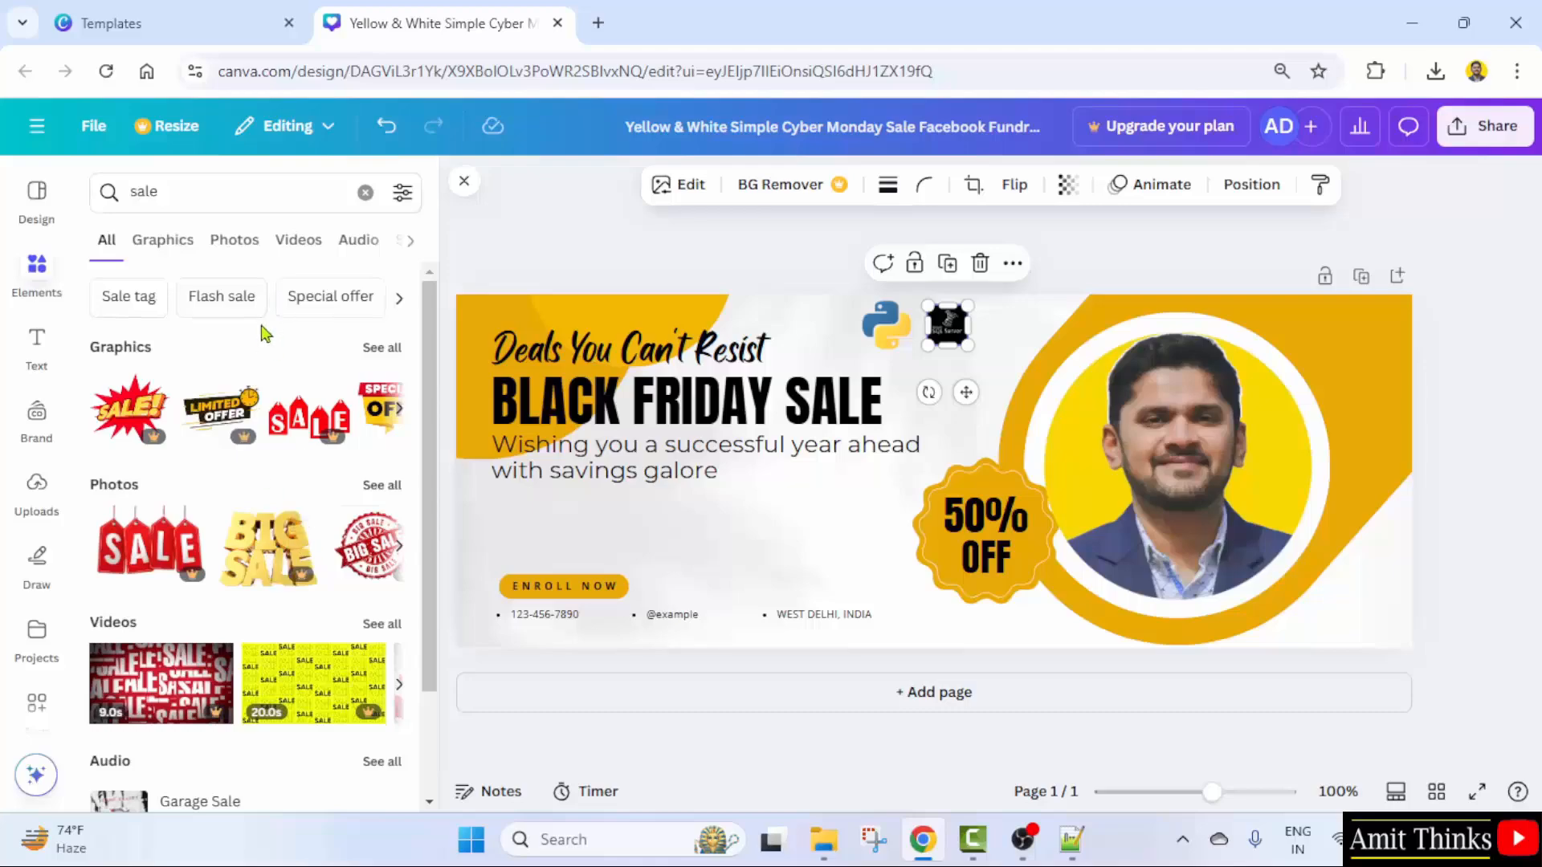
click(400, 303)
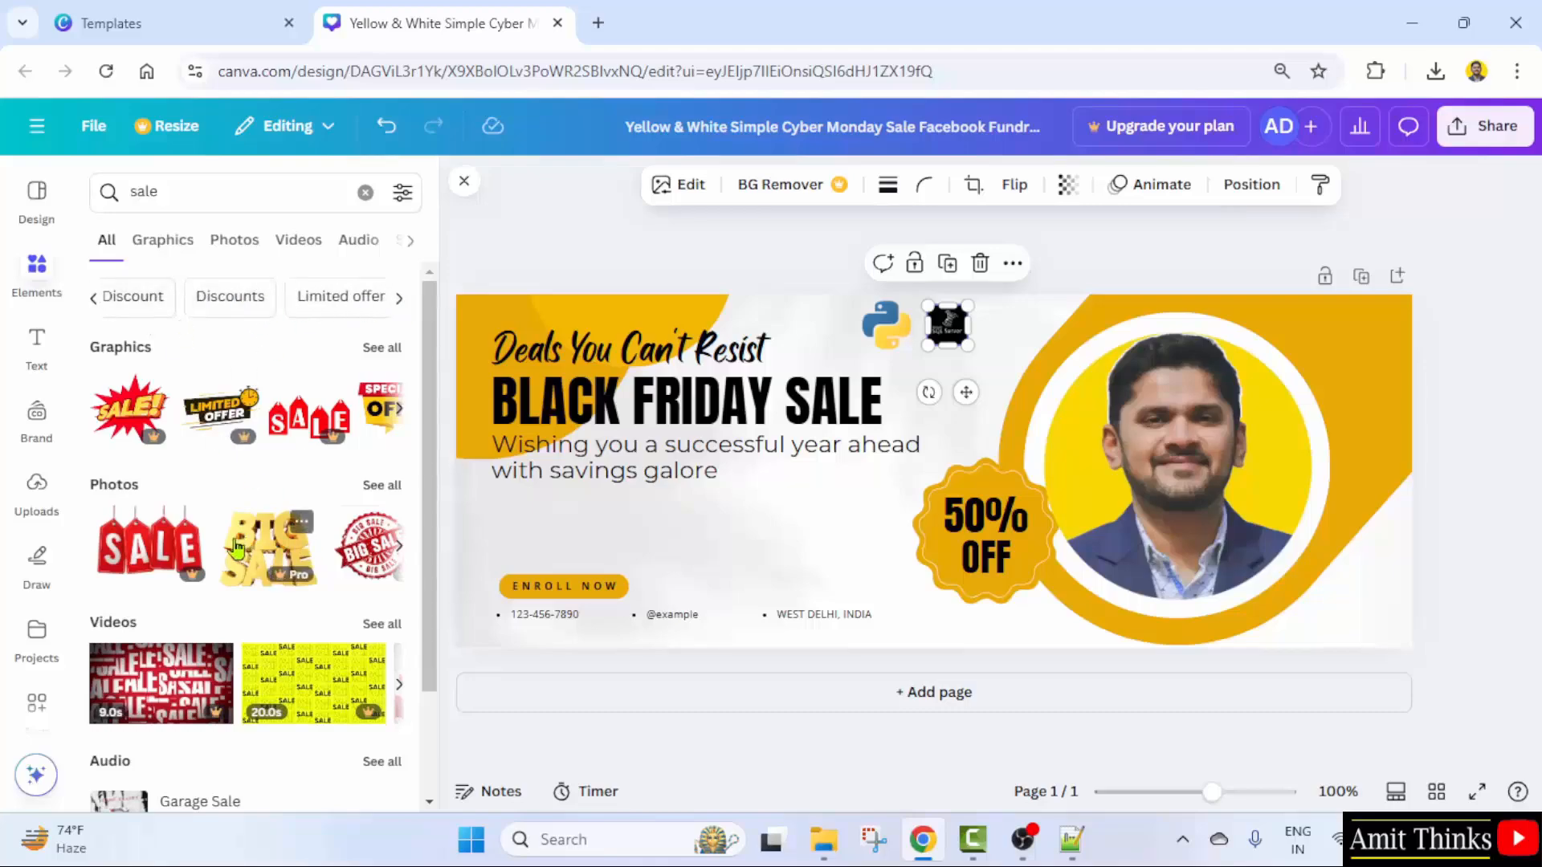
scroll(236, 548, down, 2)
scroll(236, 548, up, 2)
click(382, 347)
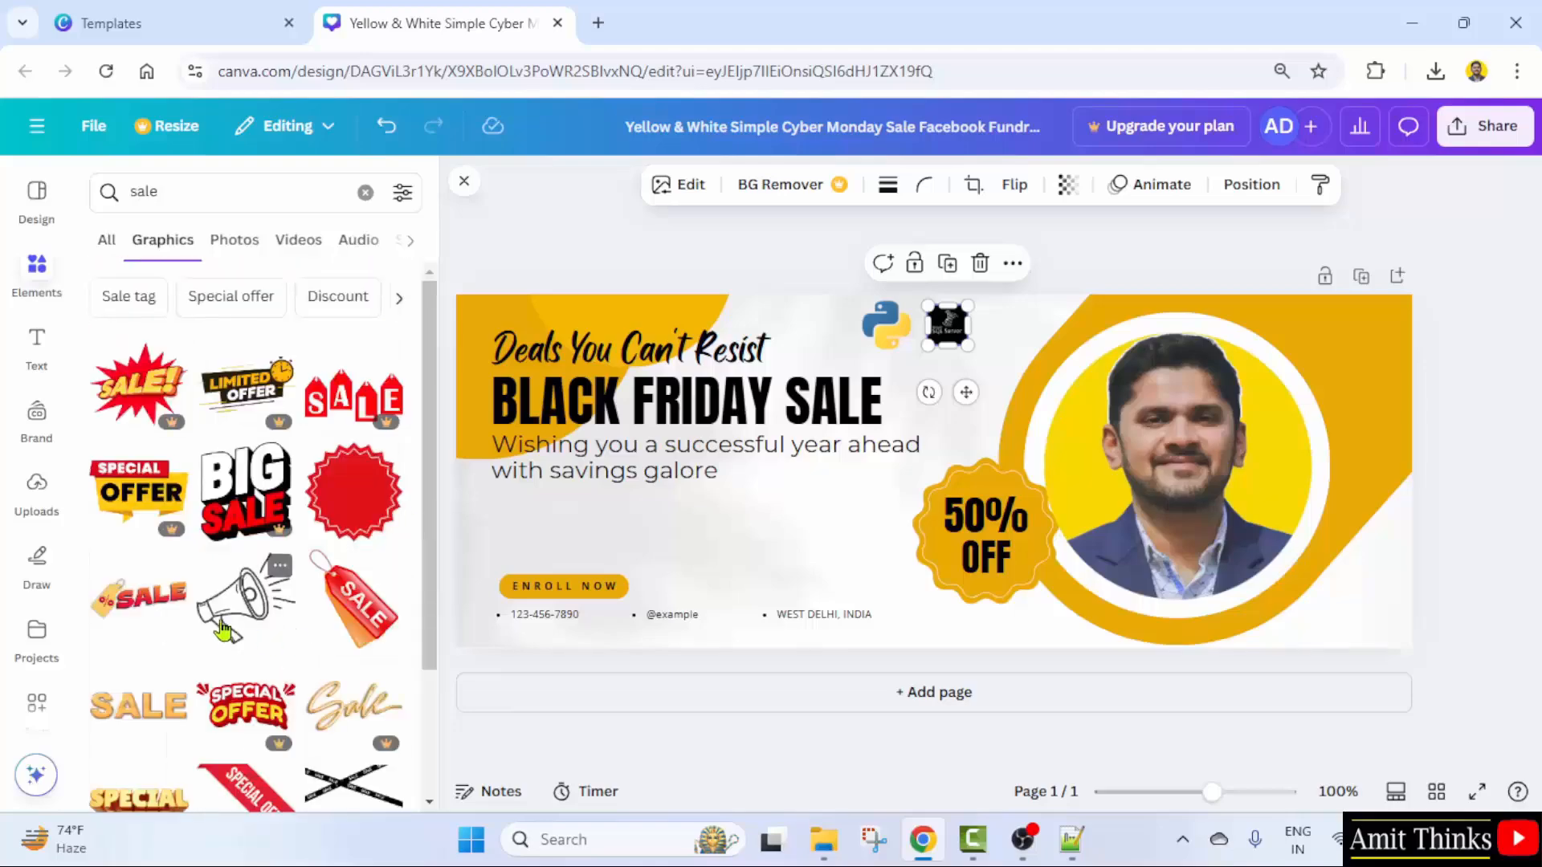
drag(222, 630, 767, 520)
drag(831, 596, 867, 535)
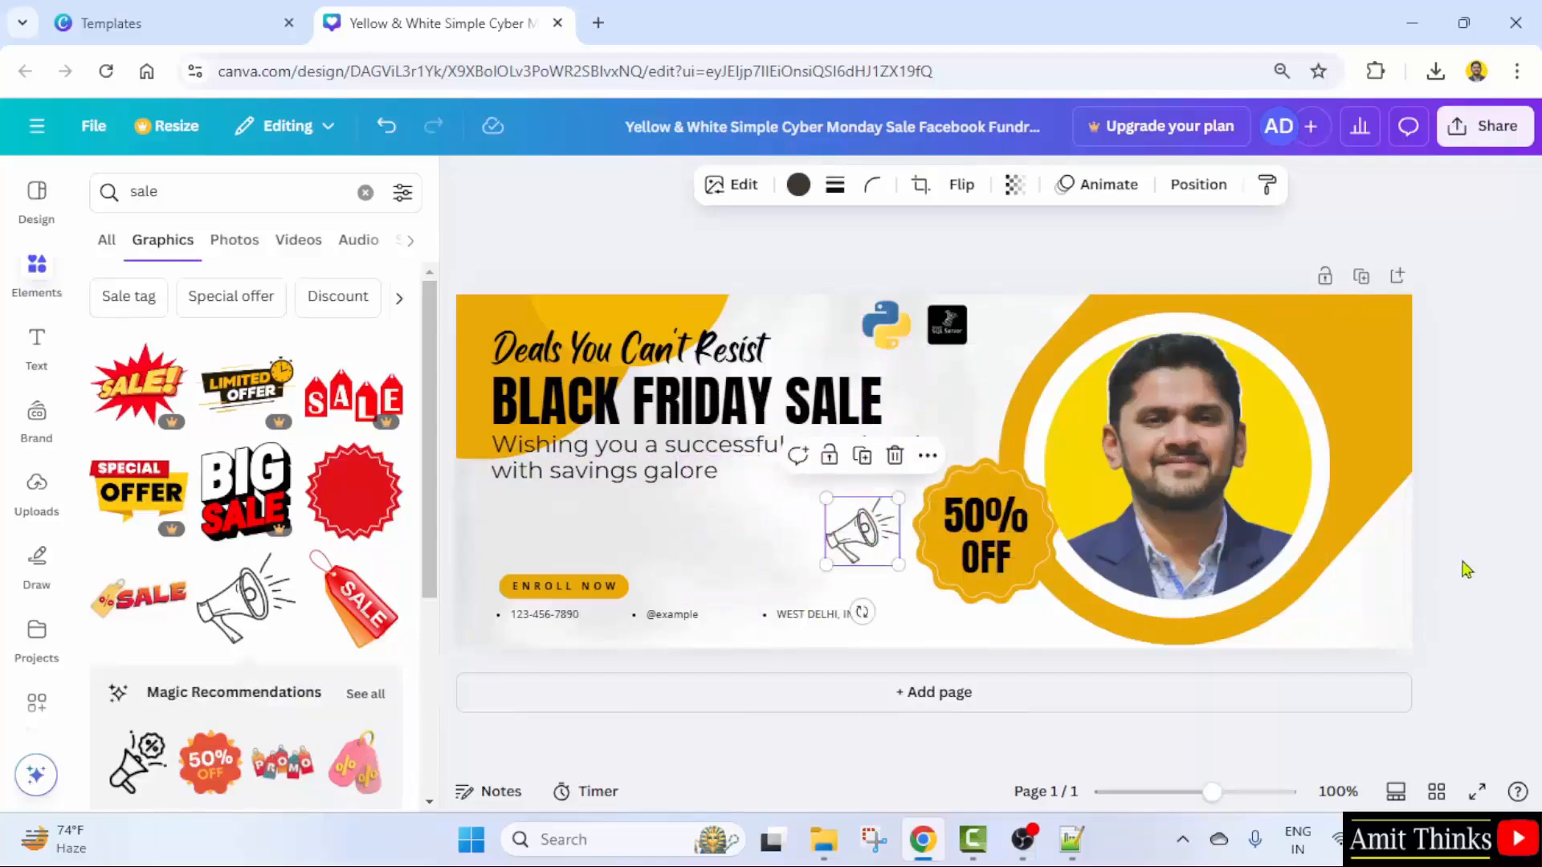
click(1464, 606)
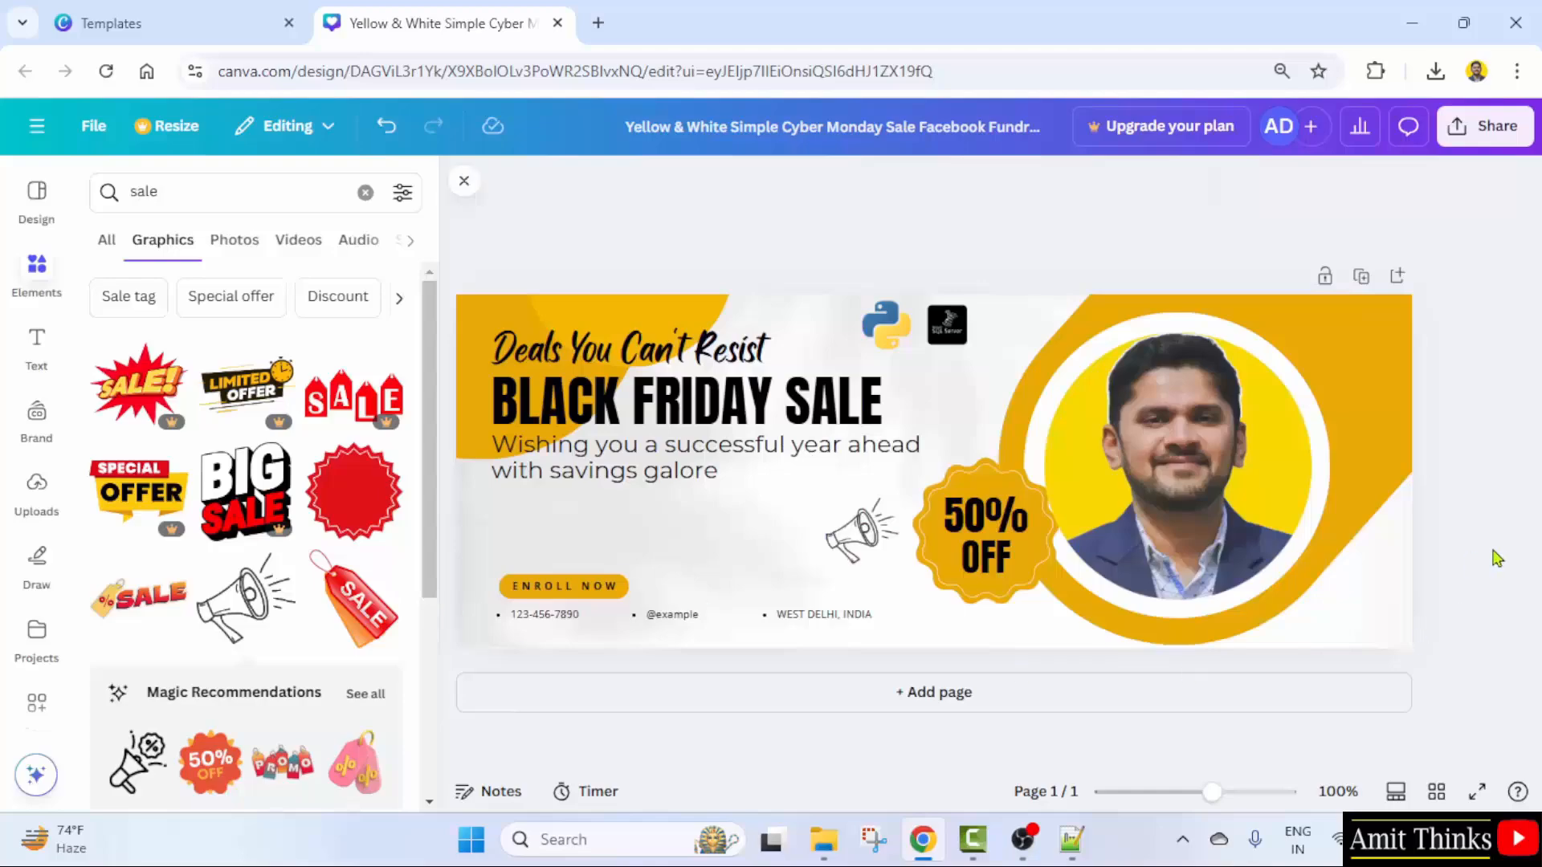
- Try dark purple, black, light blue, orange-red, silver and navy gradients on the background
click(838, 314)
click(946, 186)
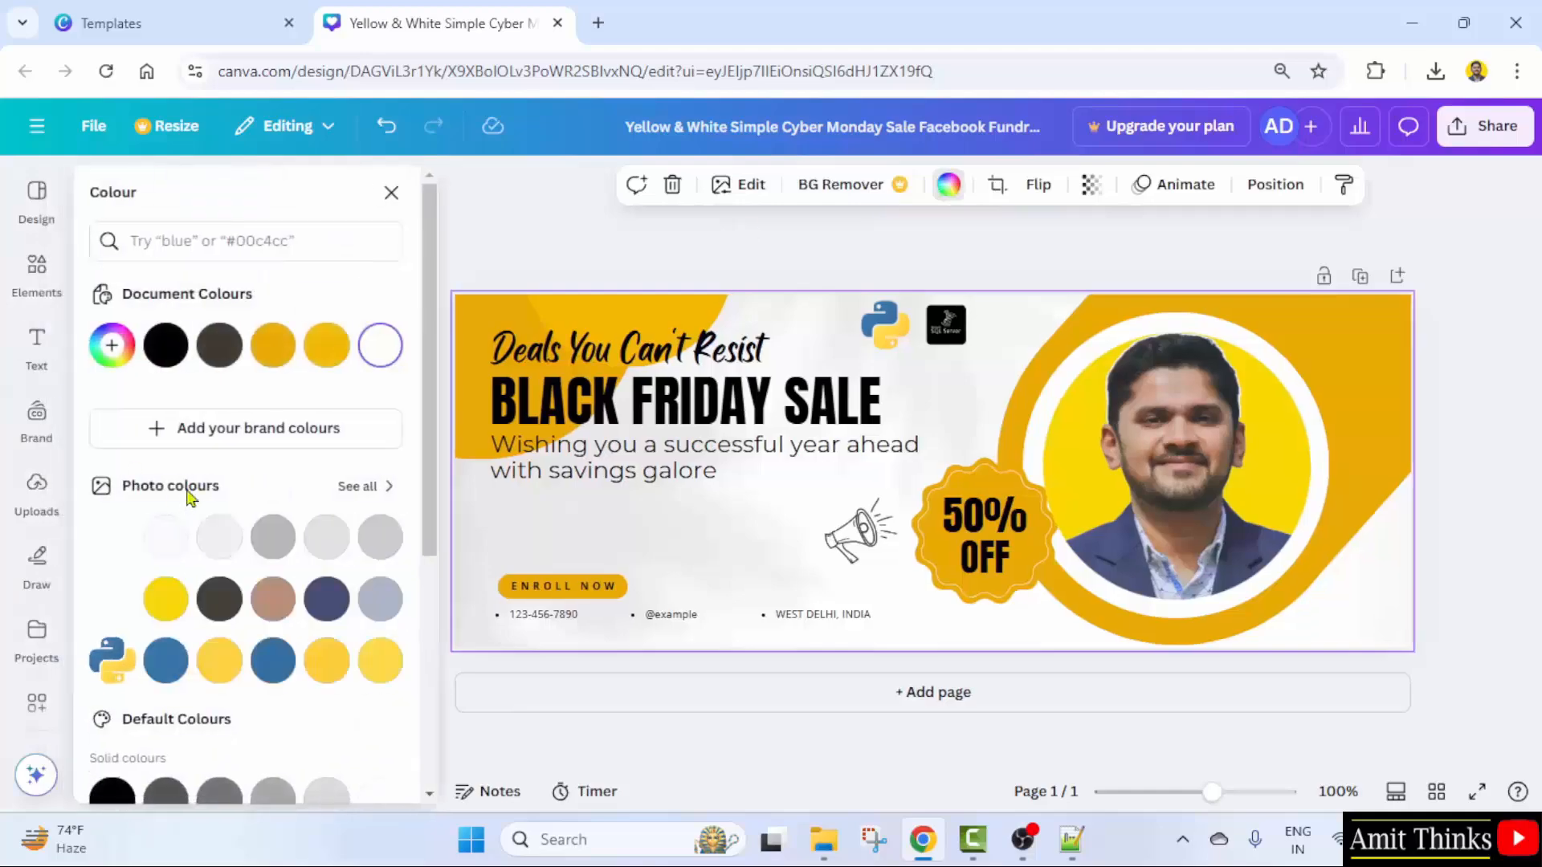
scroll(281, 634, down, 2)
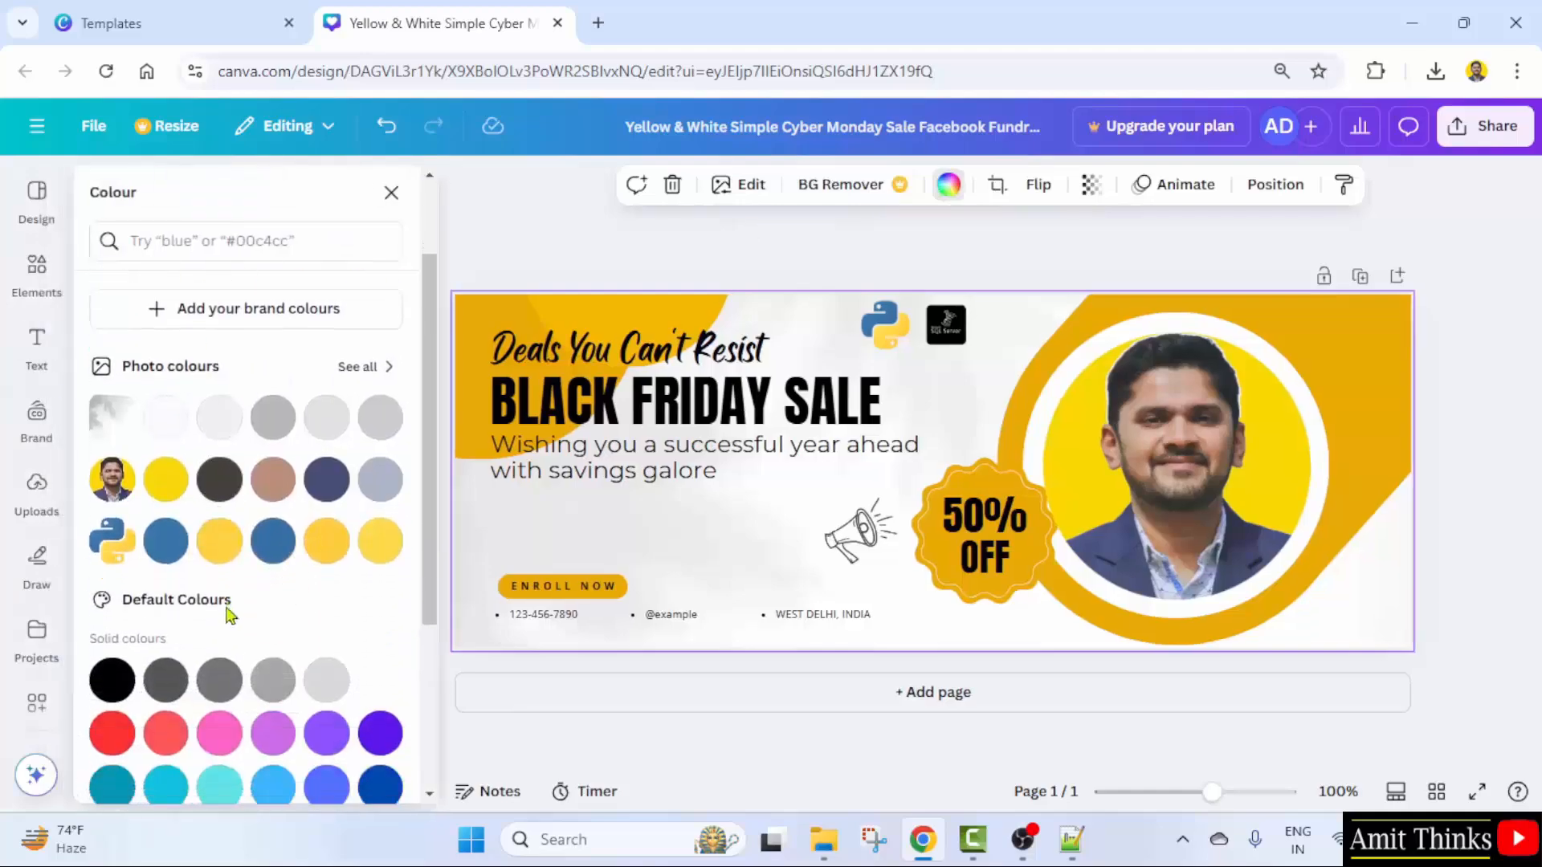
scroll(128, 450, down, 2)
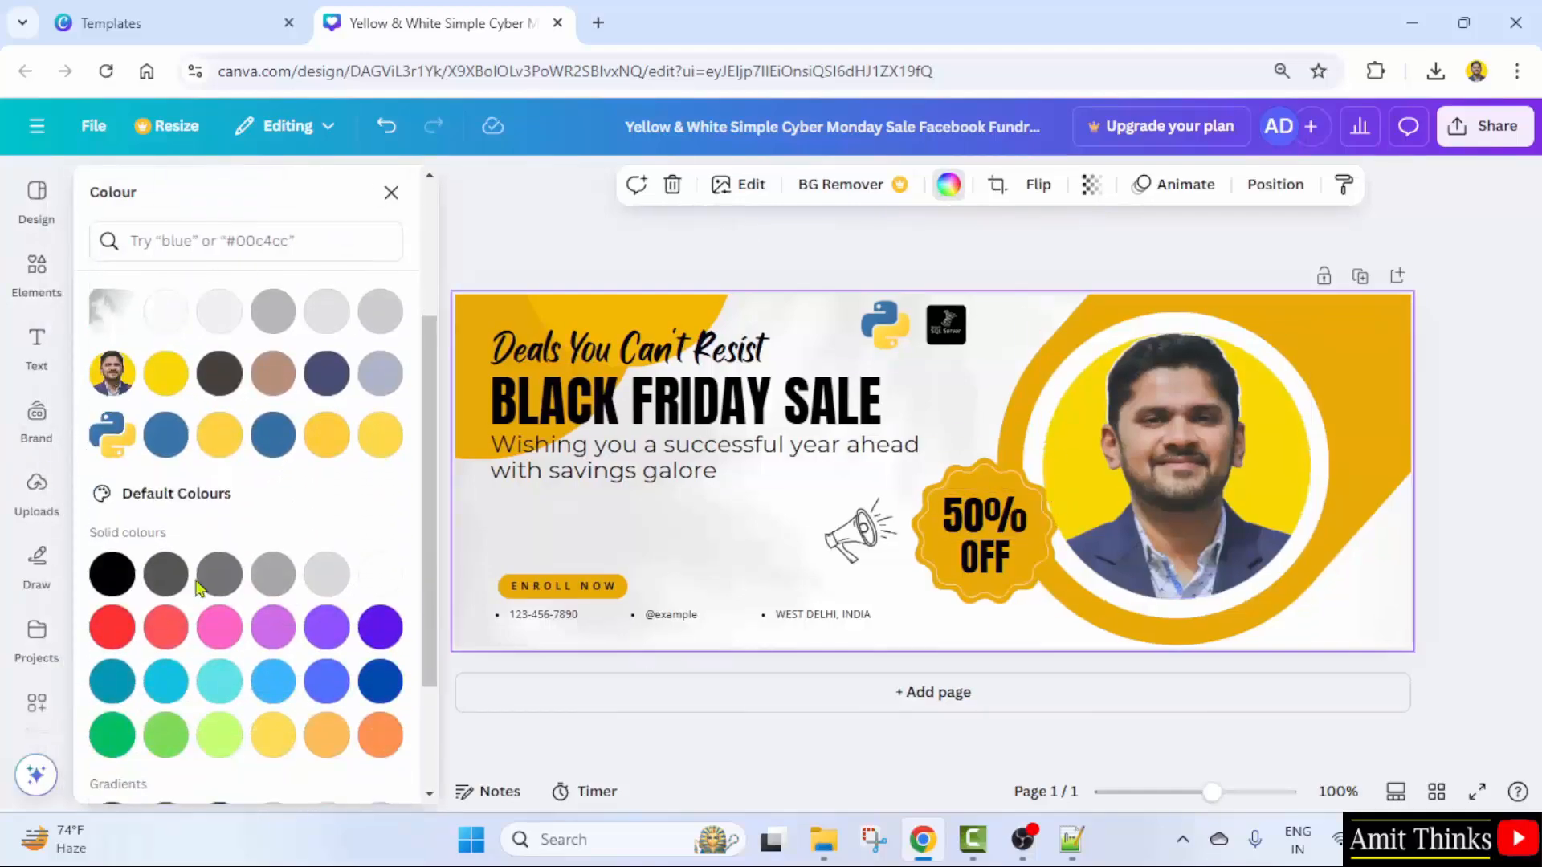
scroll(337, 688, down, 2)
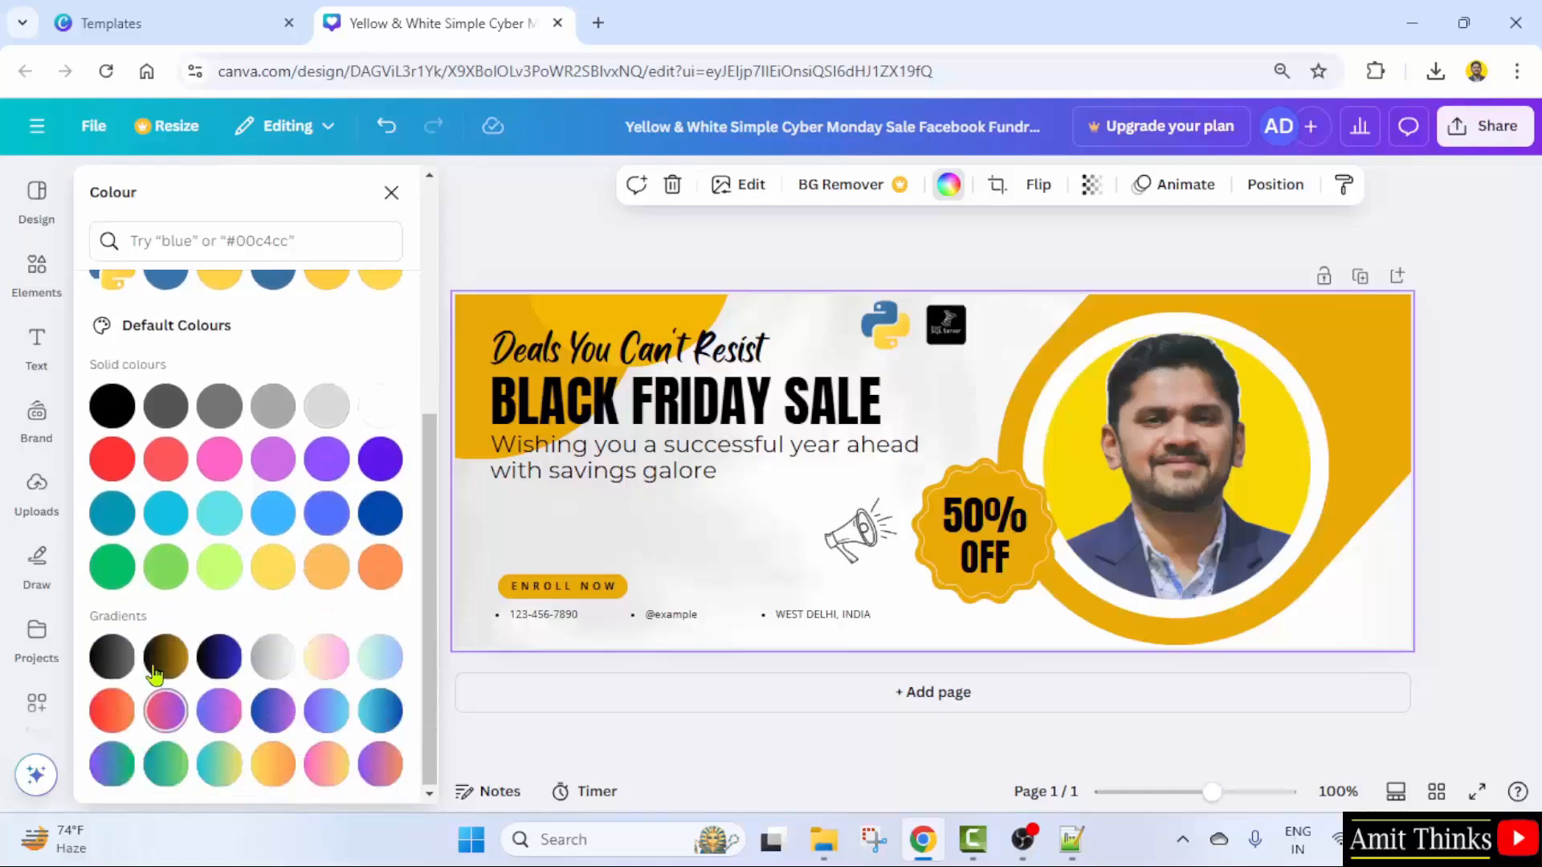
click(229, 660)
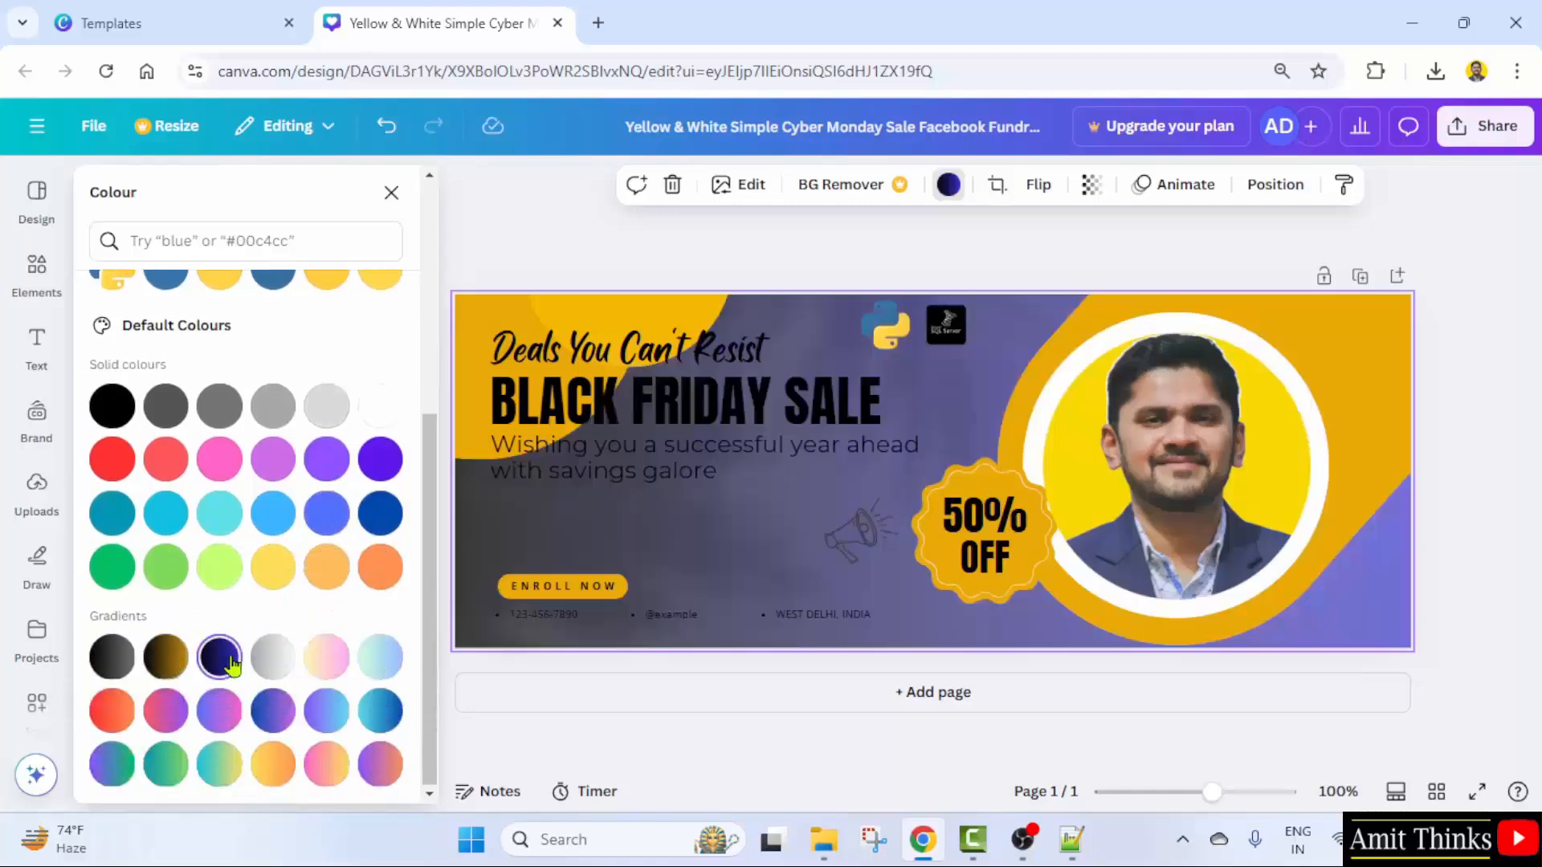
click(100, 670)
click(379, 714)
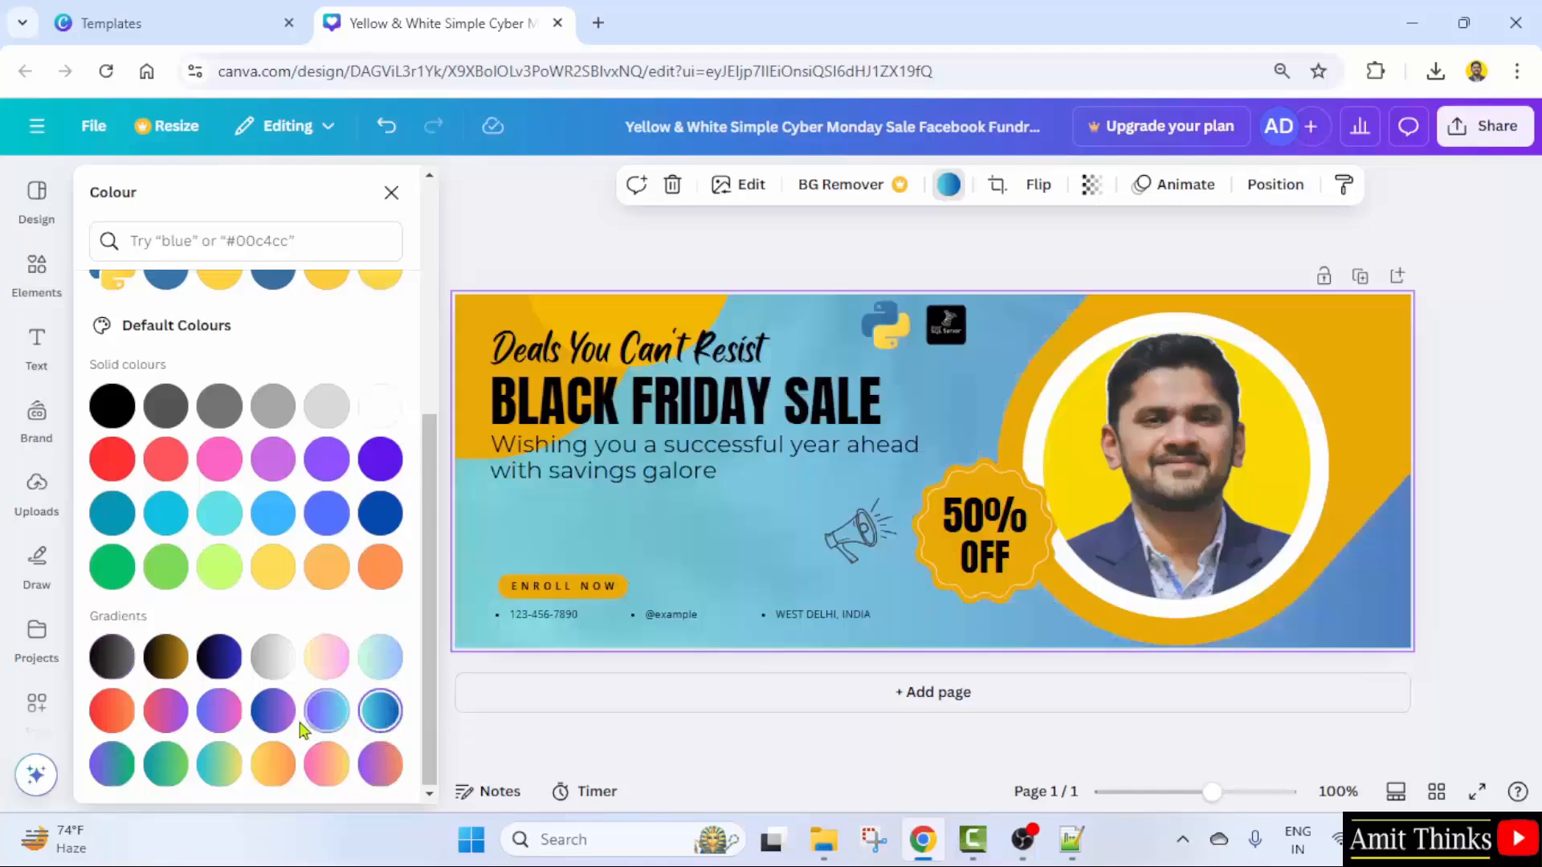
click(119, 715)
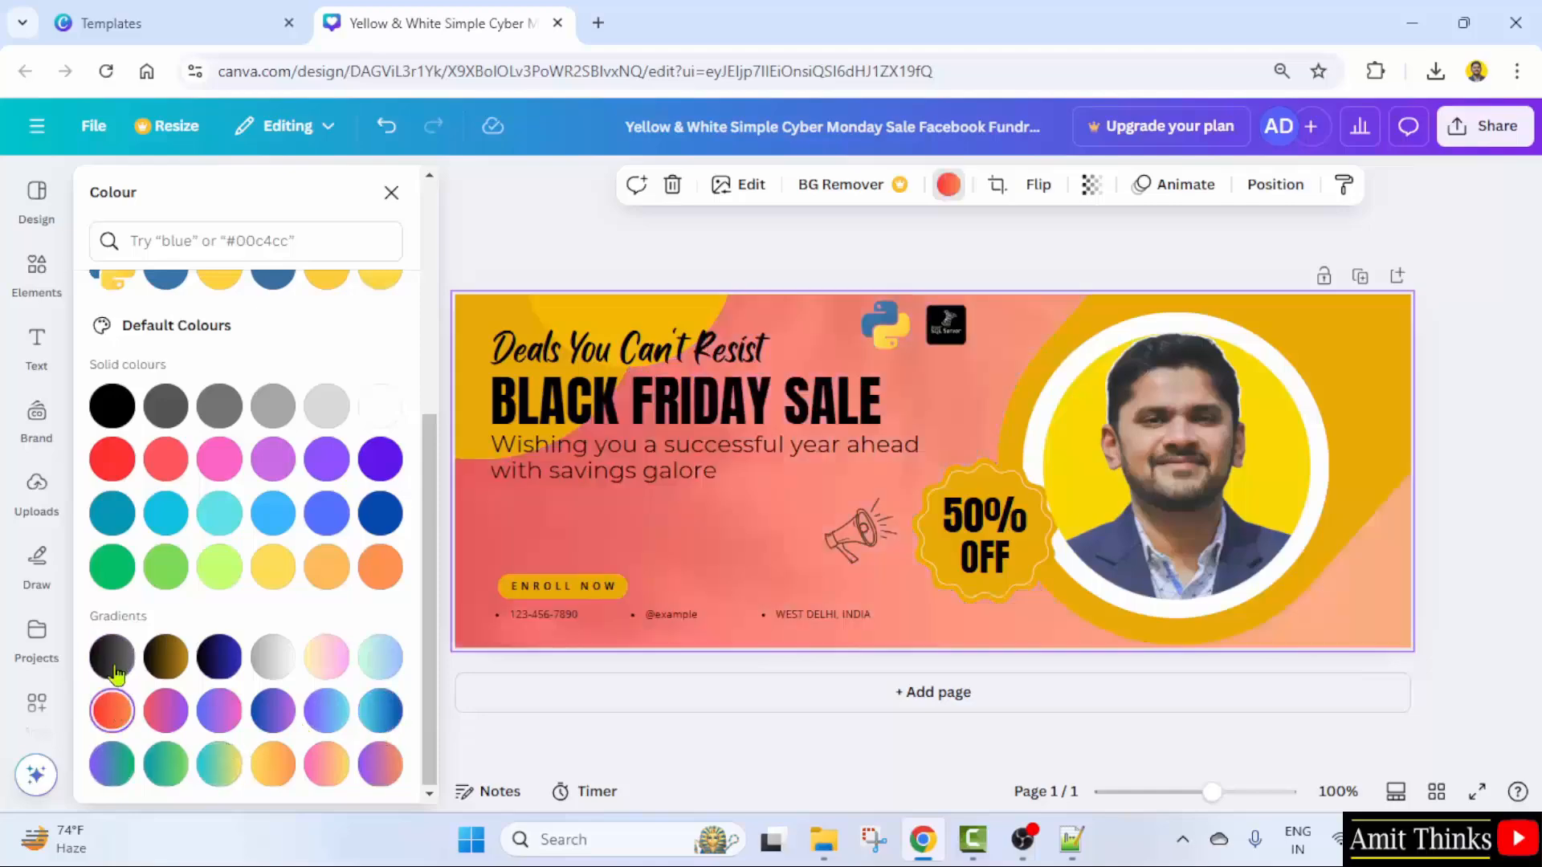
click(114, 670)
click(258, 666)
click(214, 657)
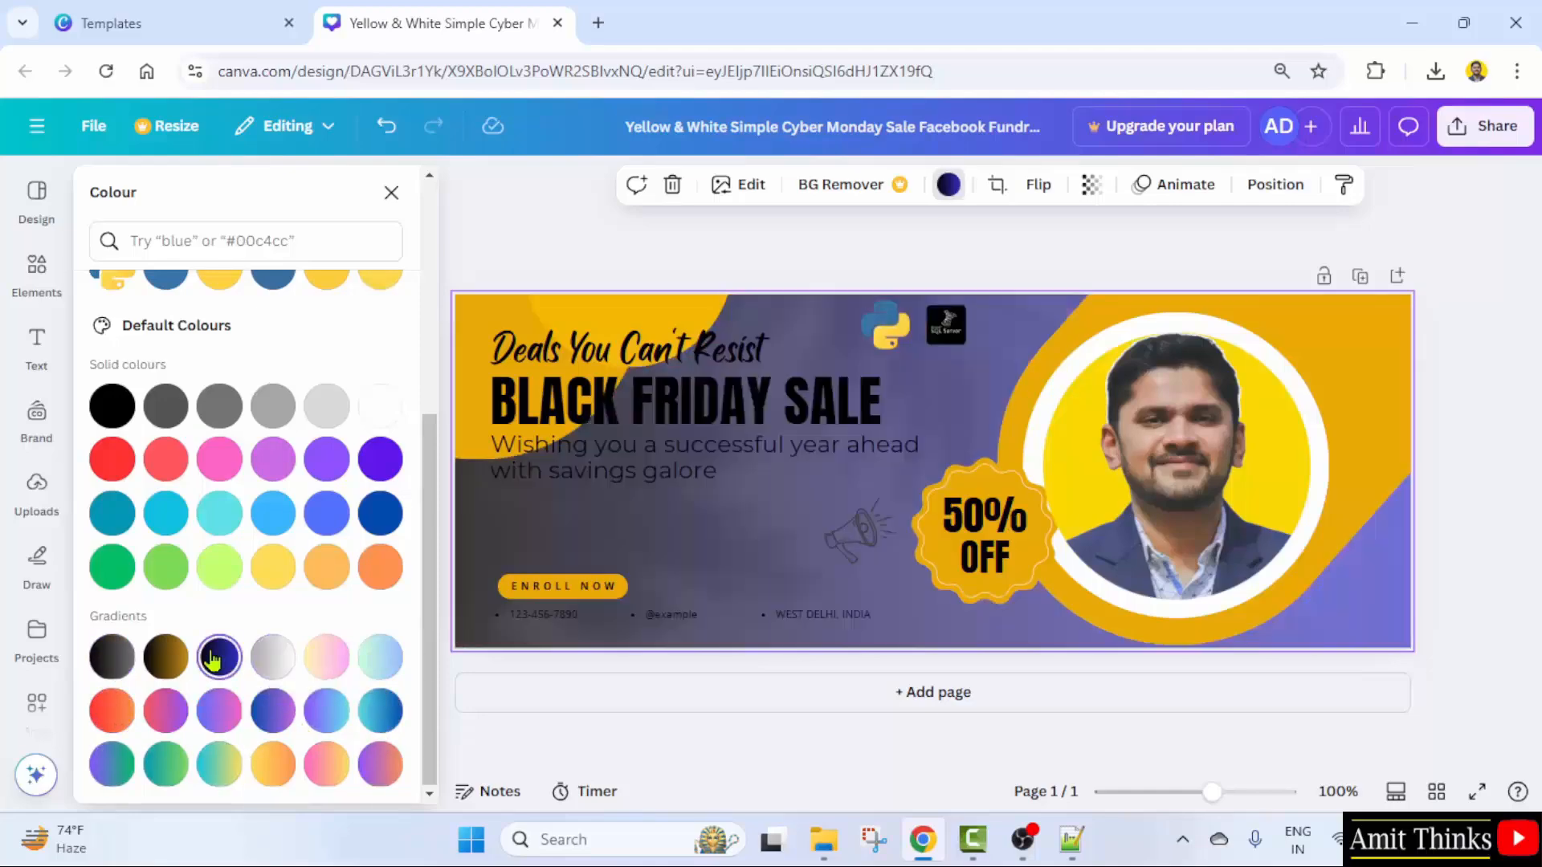
- Try yellow and blue photo colours, then undo back to the original white background
scroll(165, 562, up, 3)
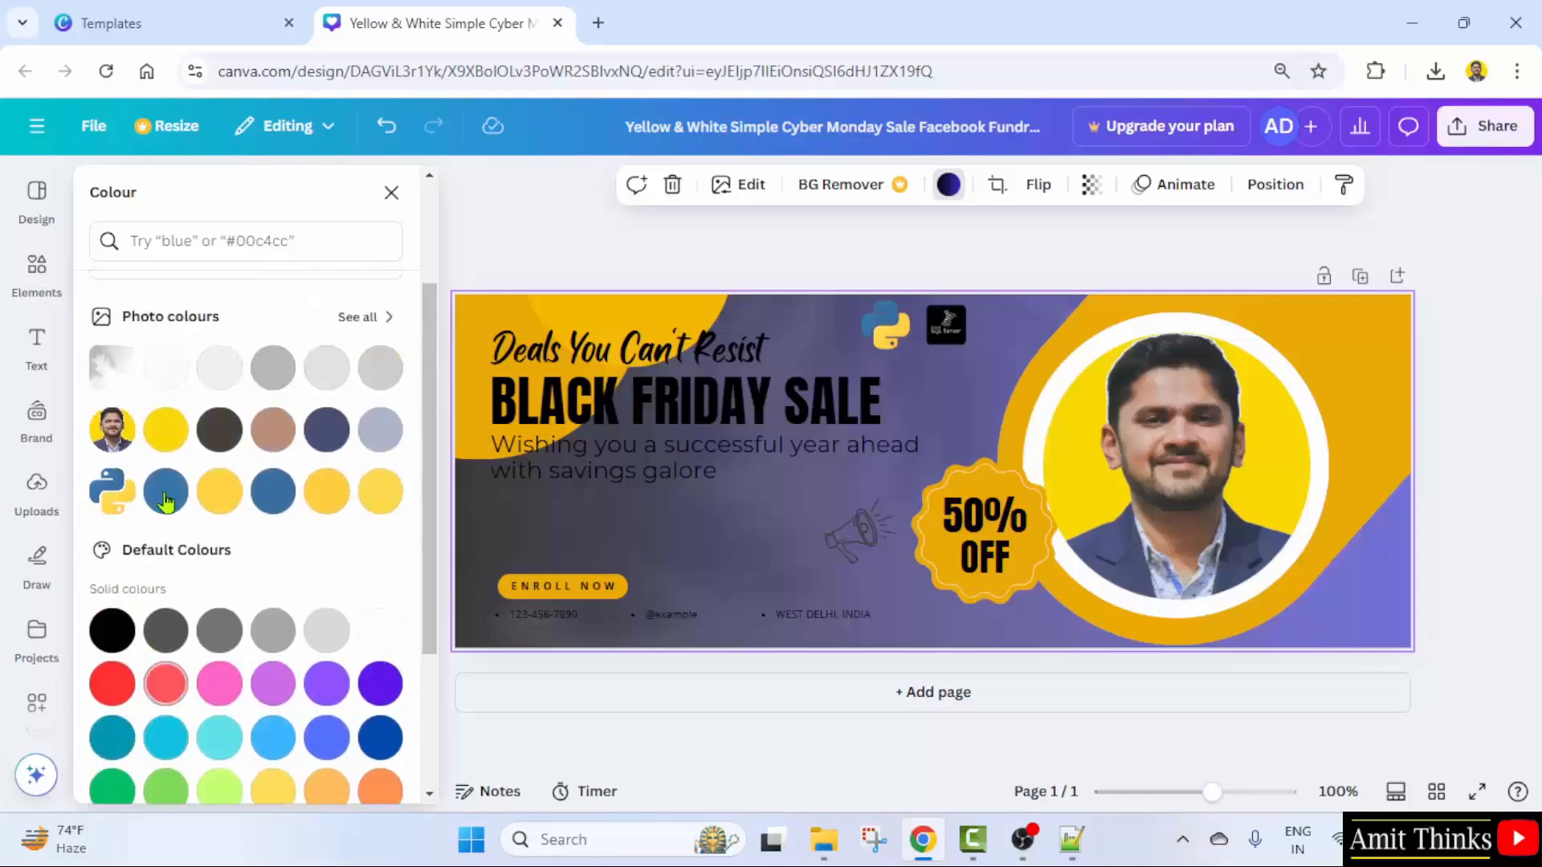
click(167, 434)
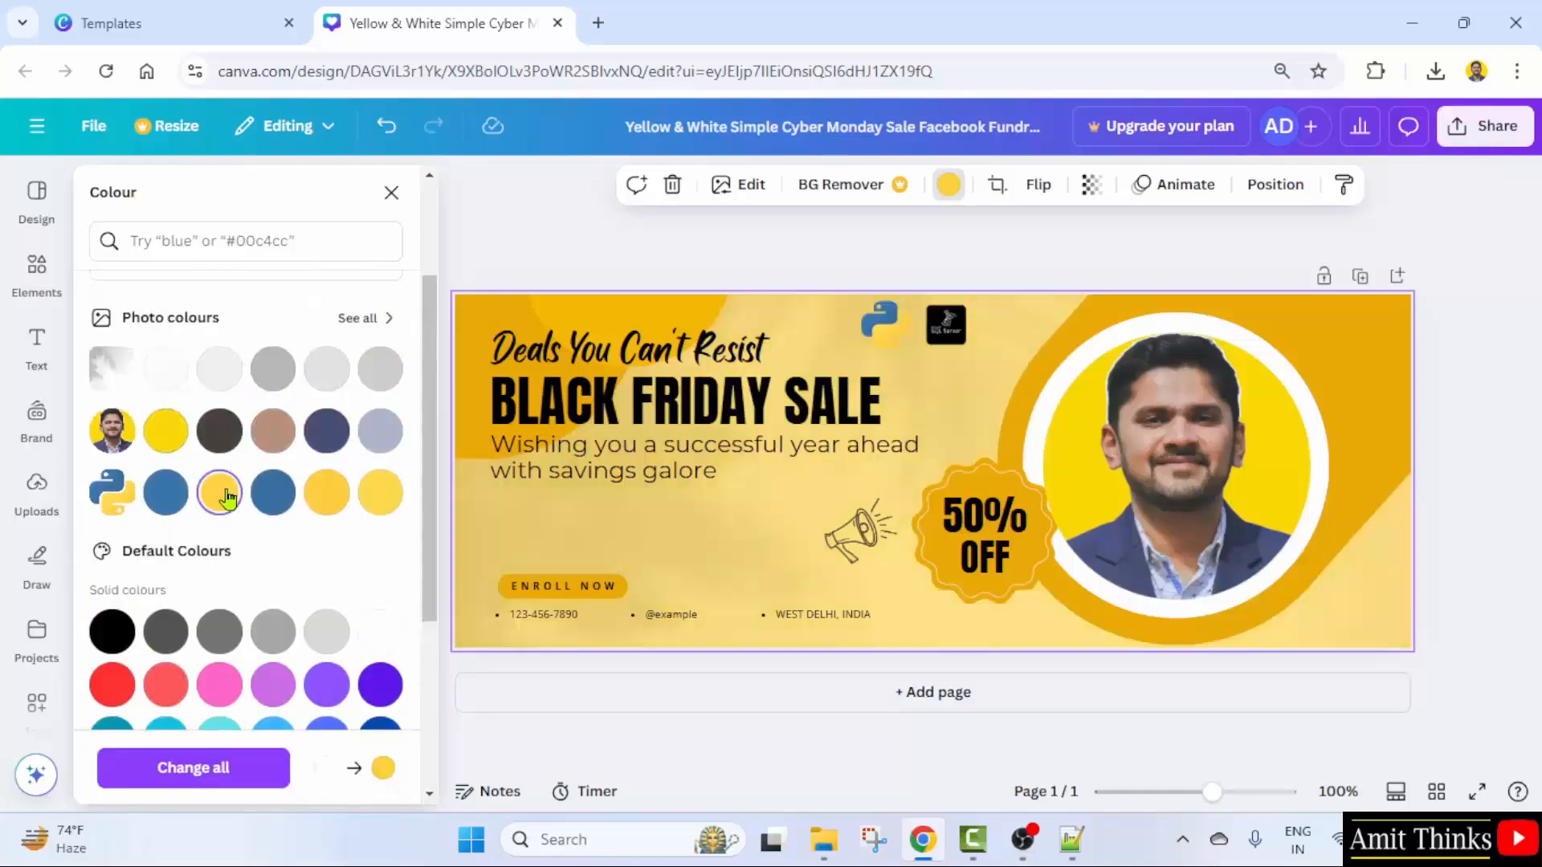
click(171, 486)
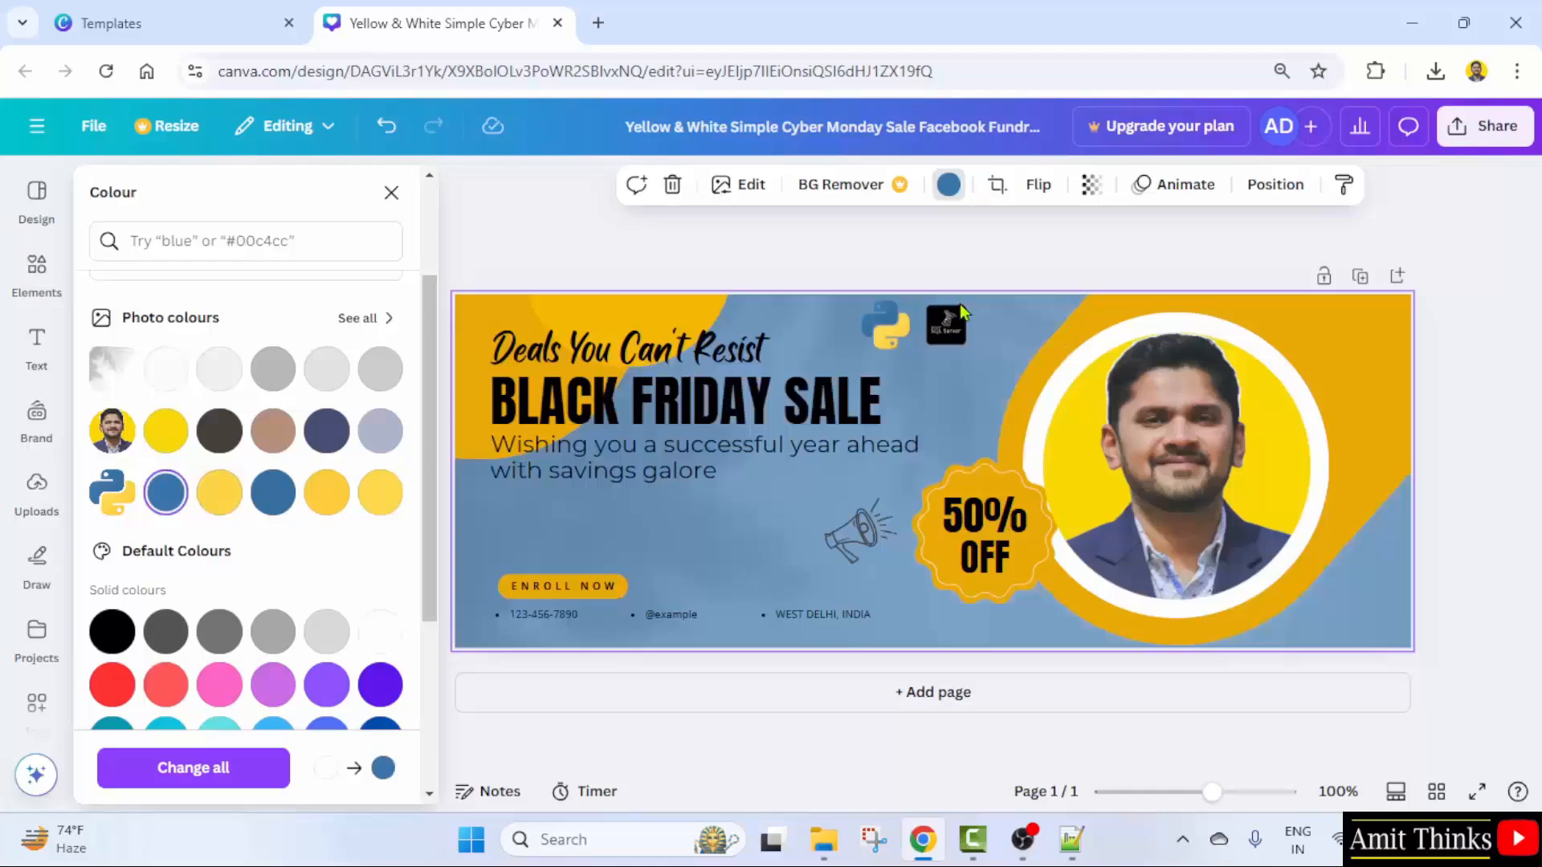
key(ctrl+z)
key(ctrl+z)
key(ctrl+z)
key(ctrl+z)
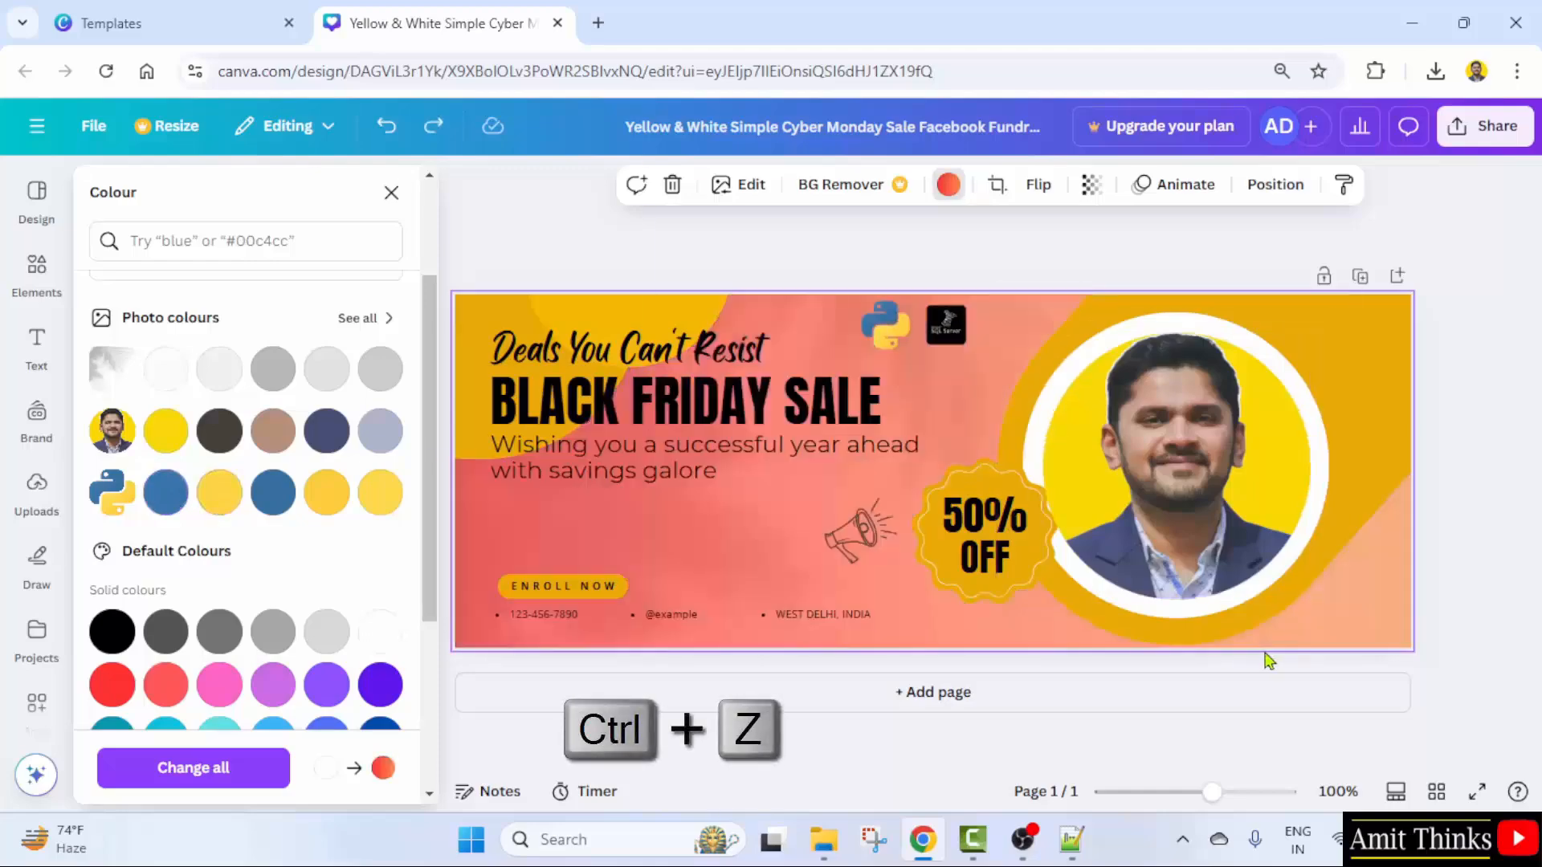
key(ctrl+z)
key(ctrl+z)
key(ctrl+z)
key(ctrl+z)
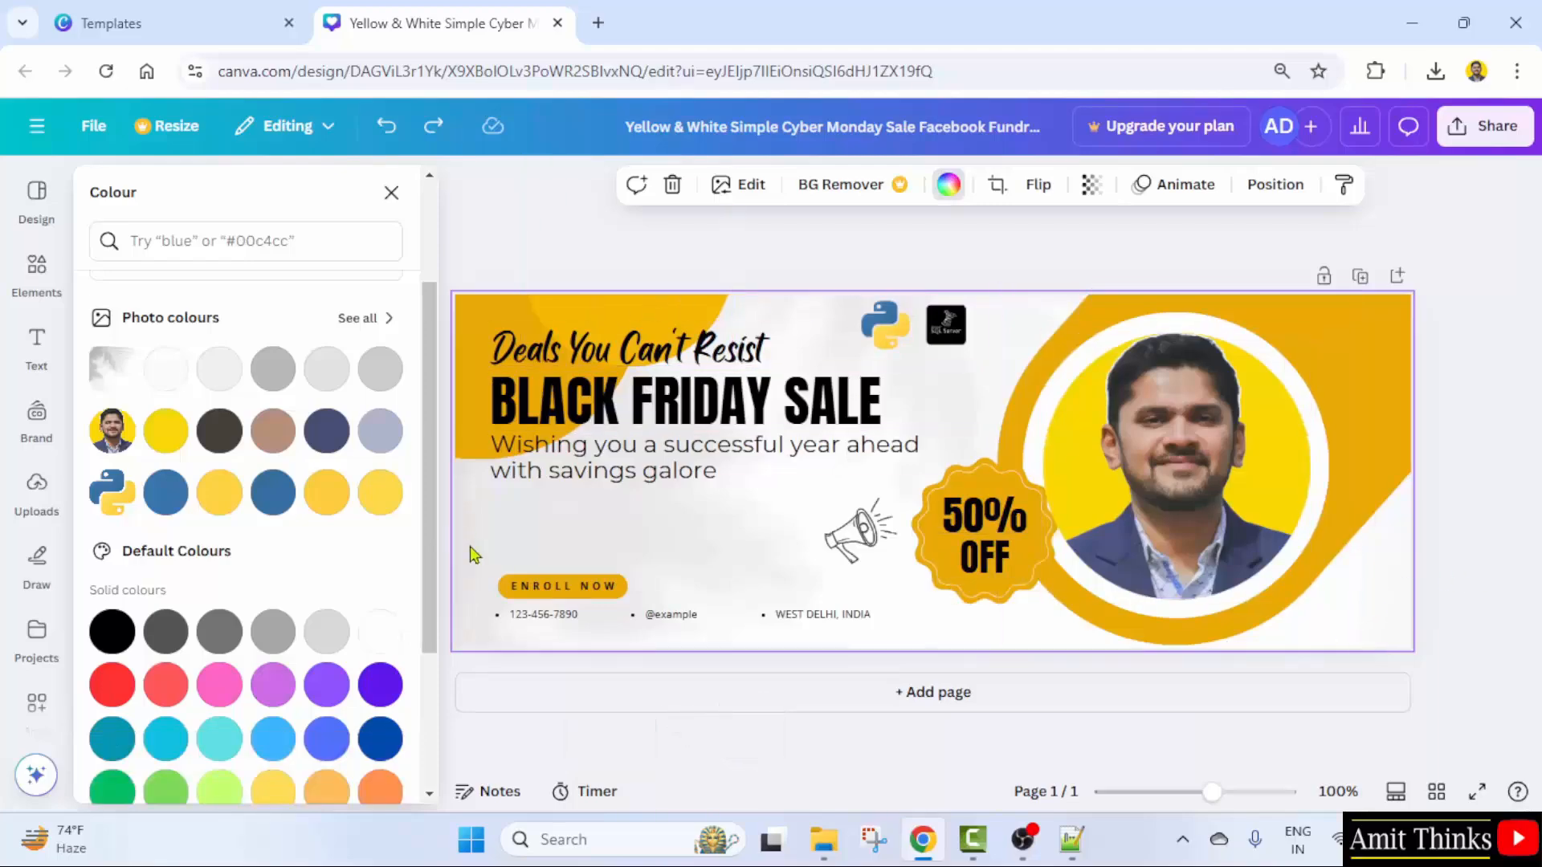
- Try the Arsenal and Roxborough style combinations on the cover
click(37, 207)
click(344, 250)
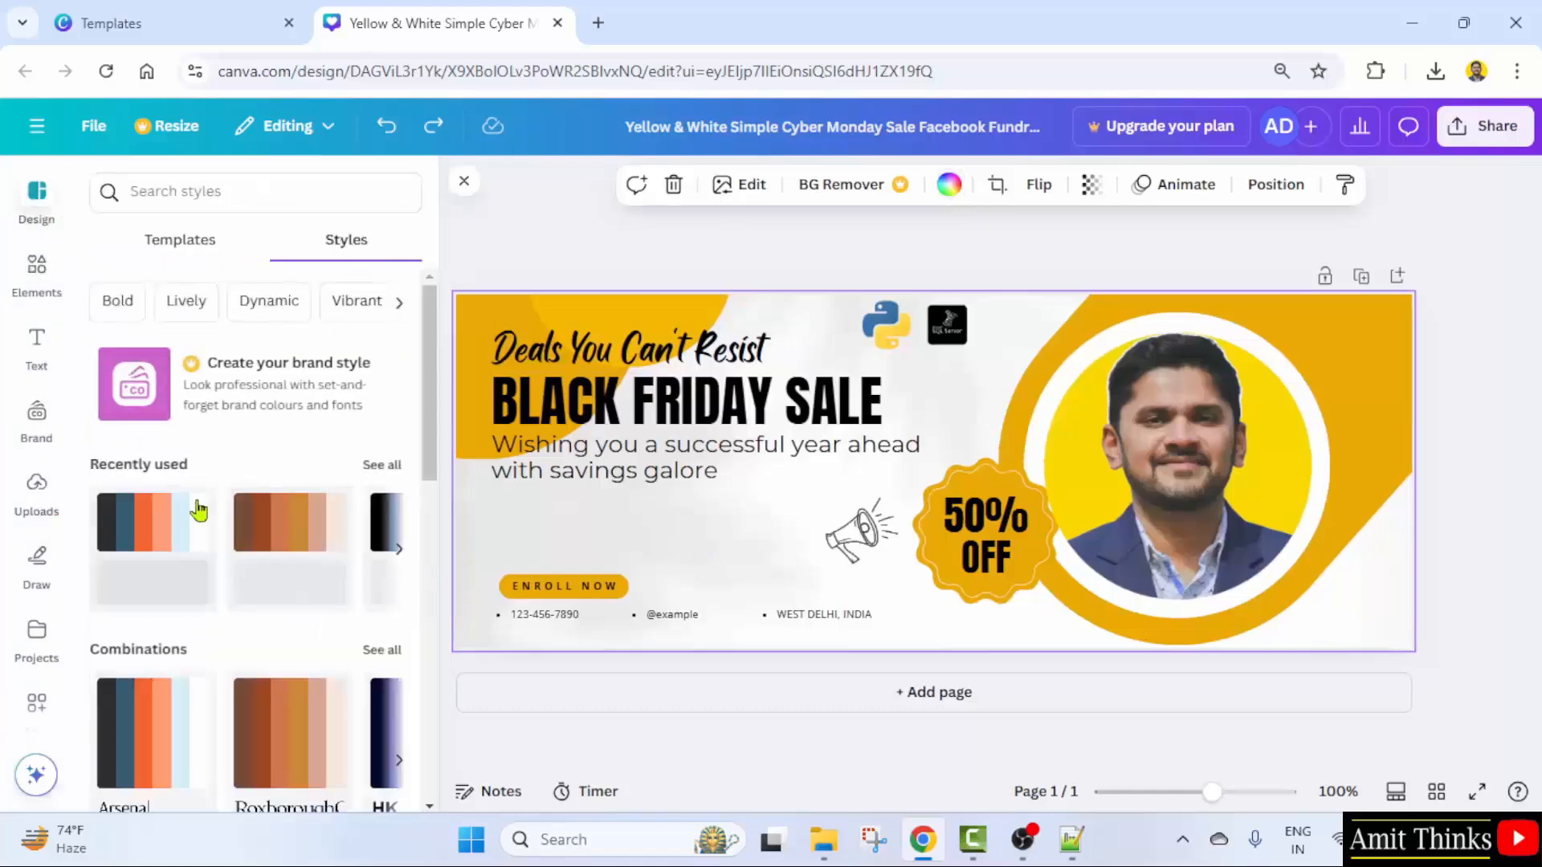
scroll(241, 513, down, 2)
scroll(152, 562, down, 2)
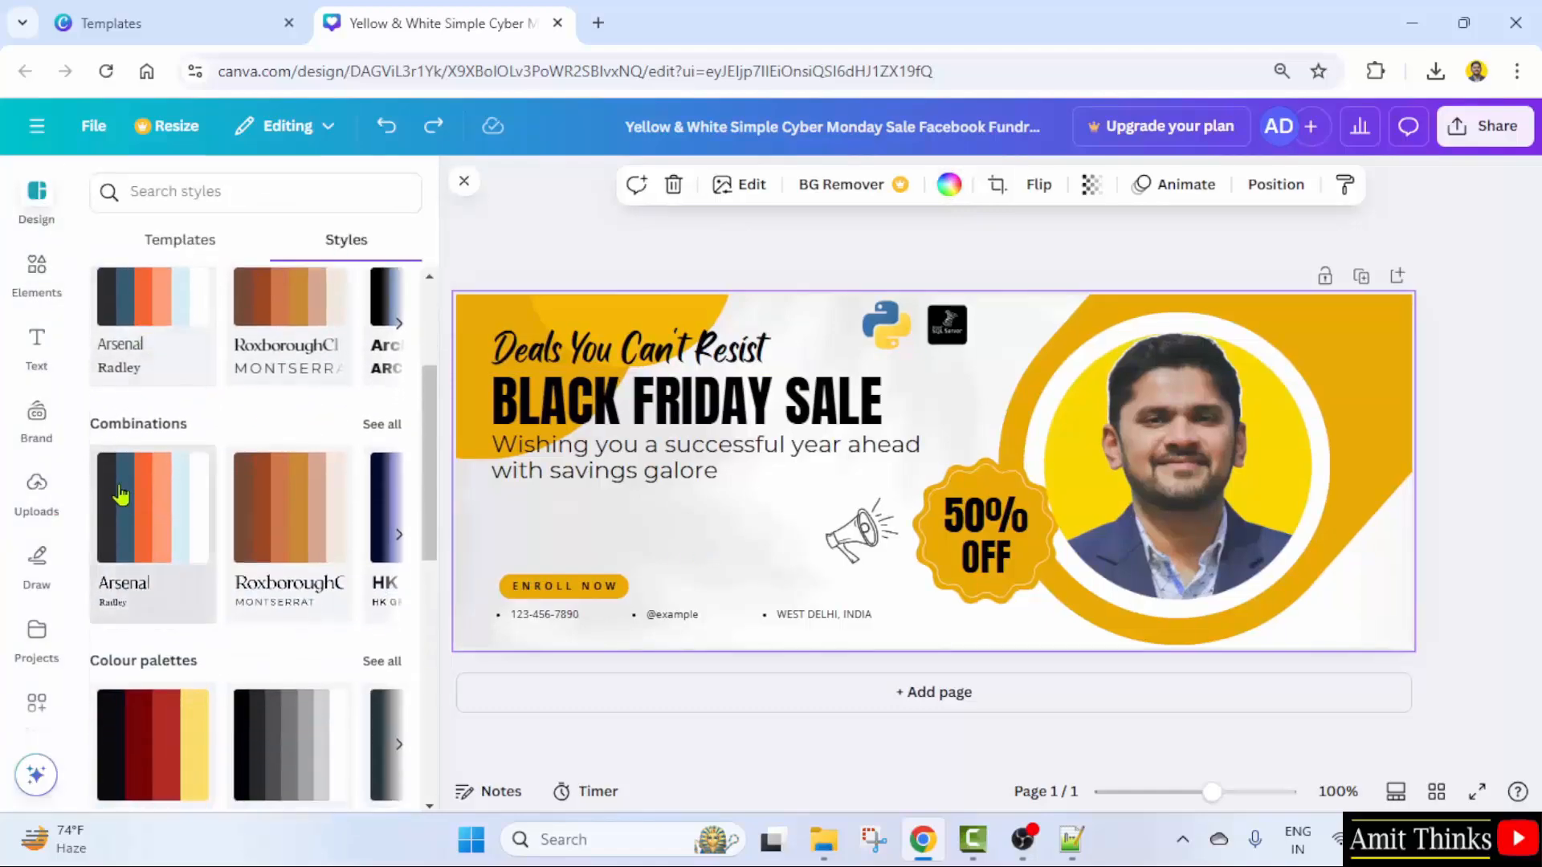
click(155, 518)
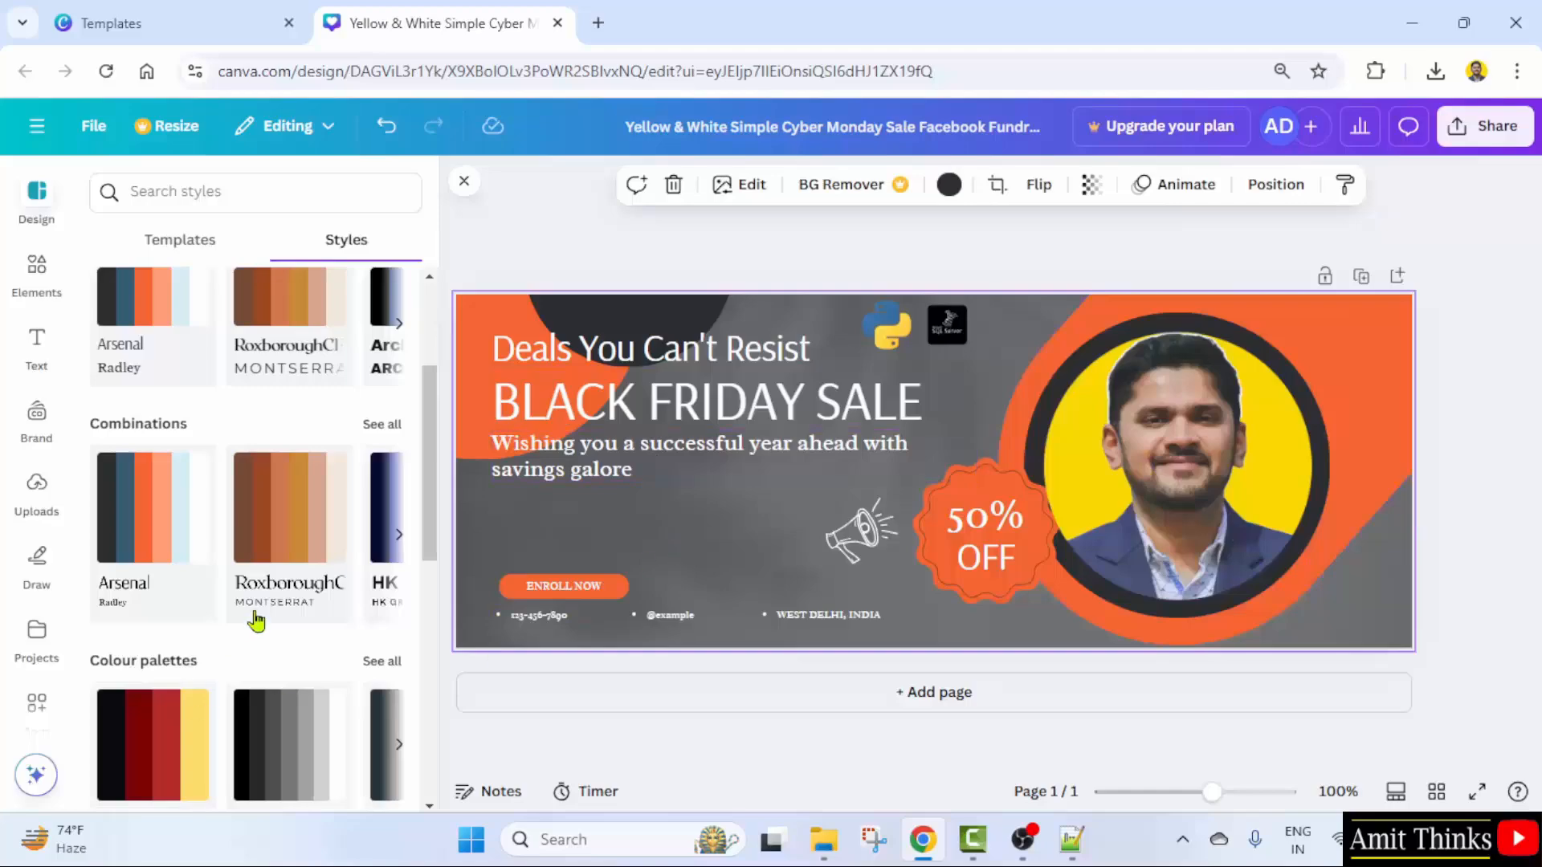
click(289, 512)
- Try dark red, maroon-and-black and grey colour palettes, ending on dark red and yellow
scroll(276, 574, down, 2)
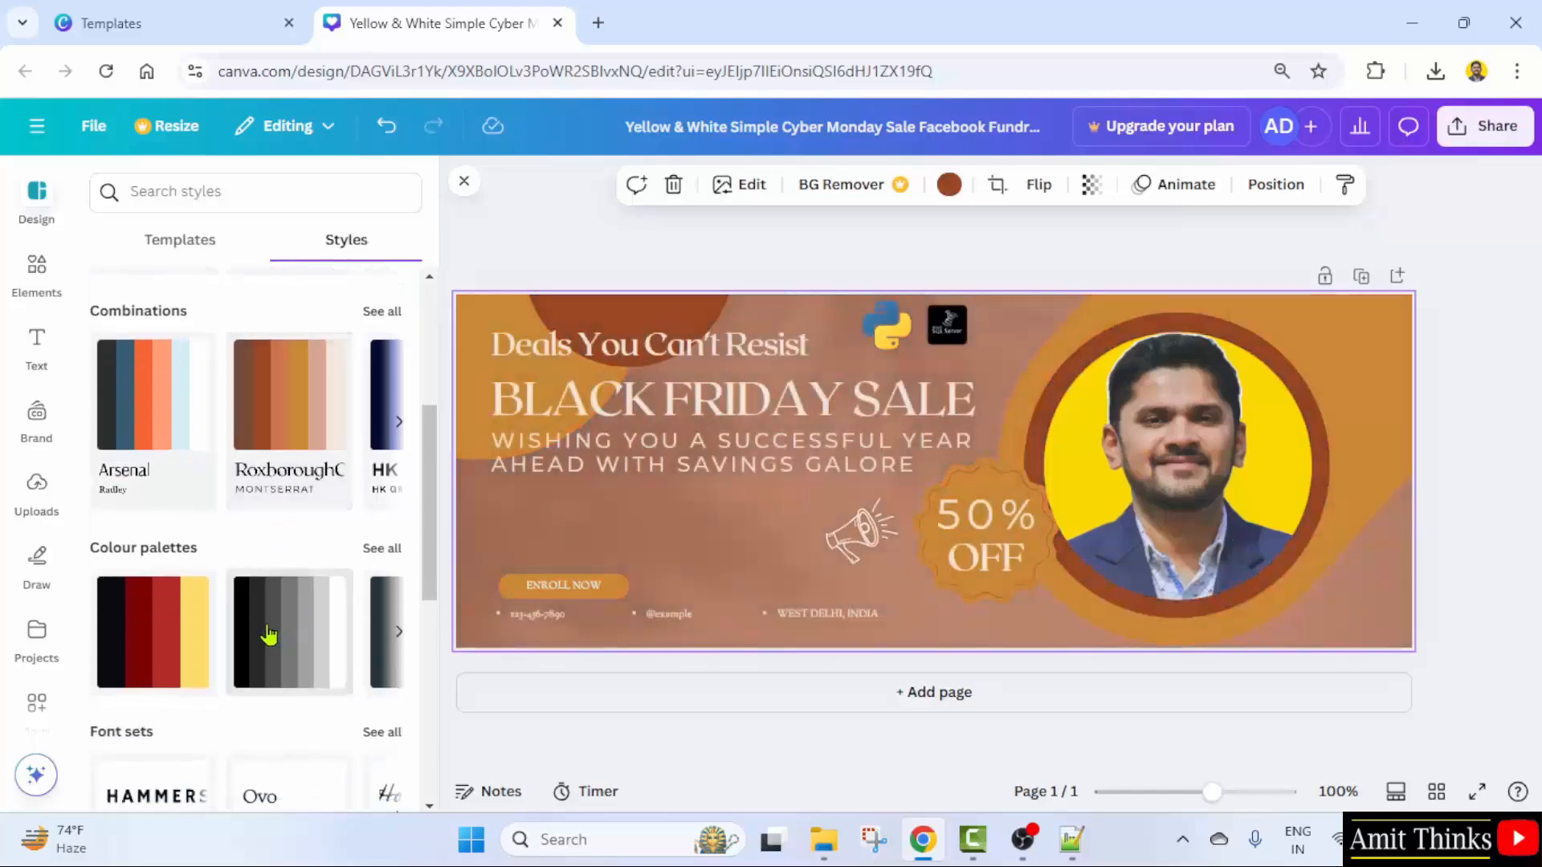
click(147, 644)
click(159, 640)
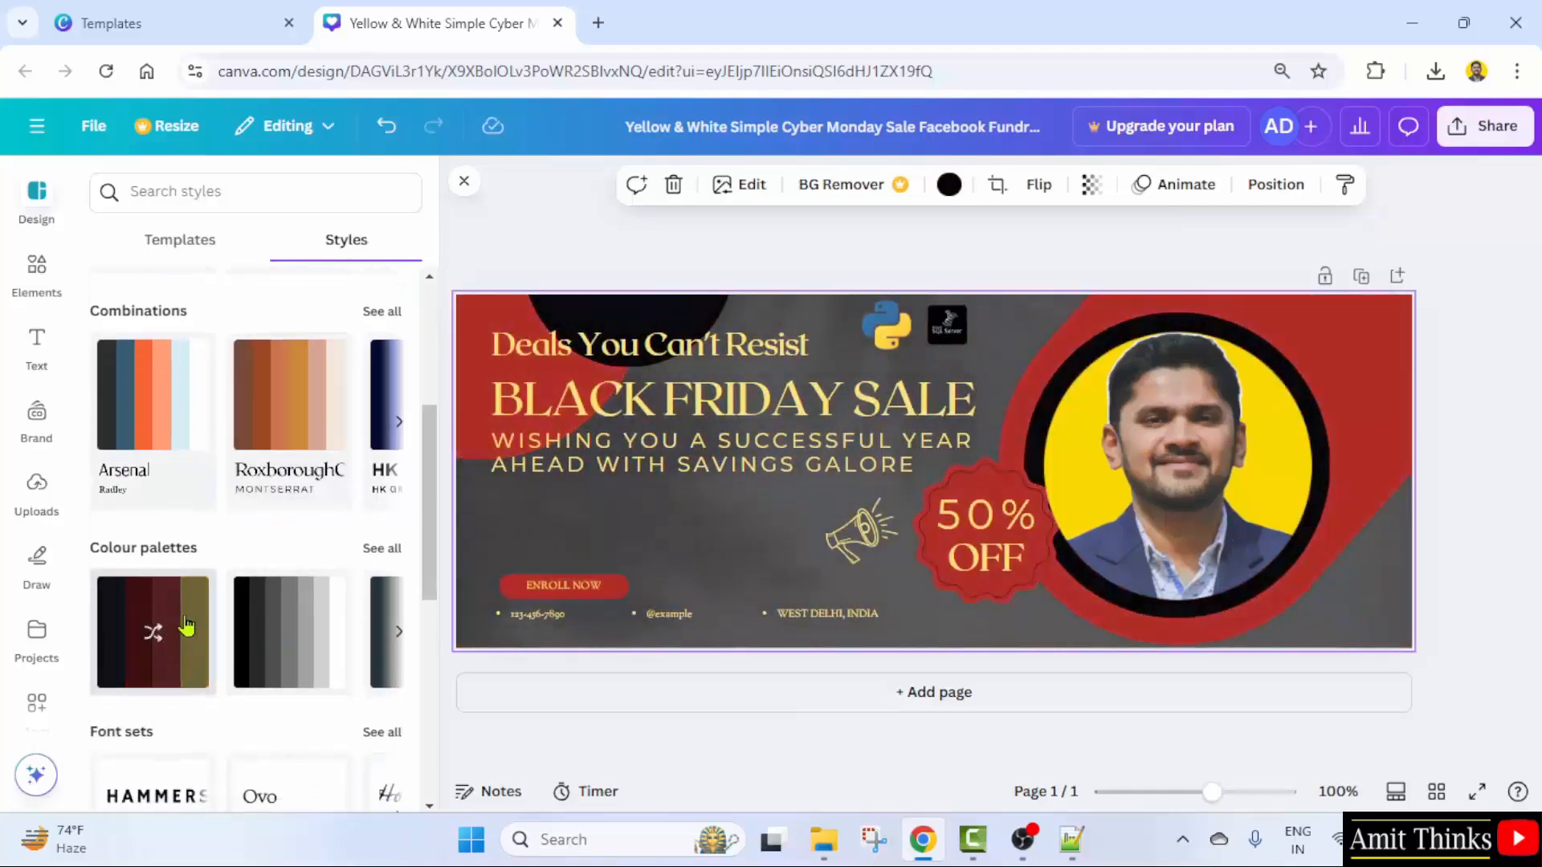
click(103, 629)
scroll(293, 552, up, 3)
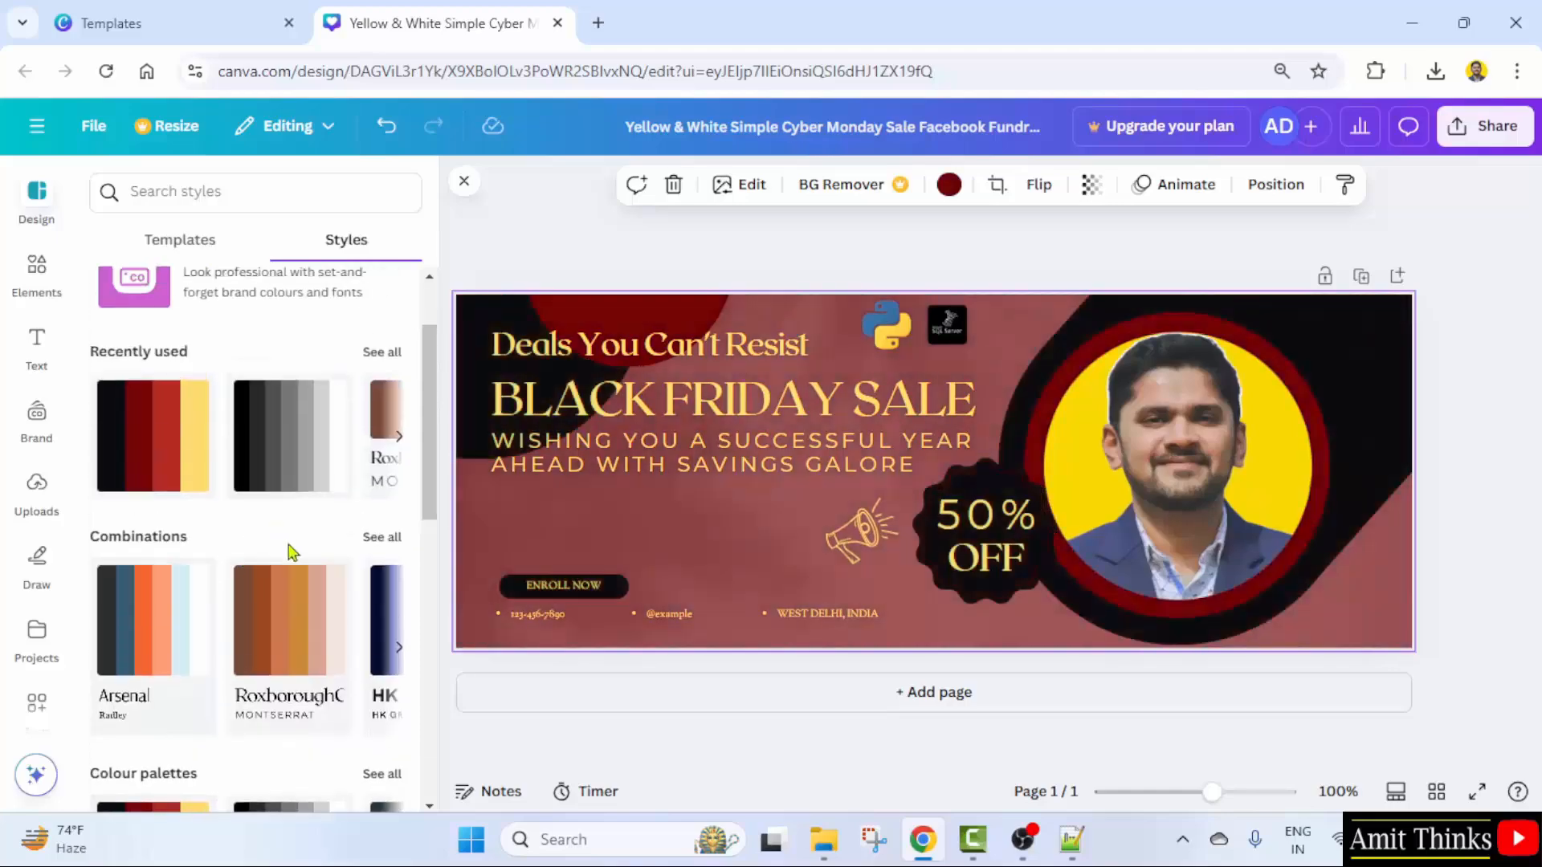
click(282, 475)
scroll(311, 506, up, 2)
click(335, 570)
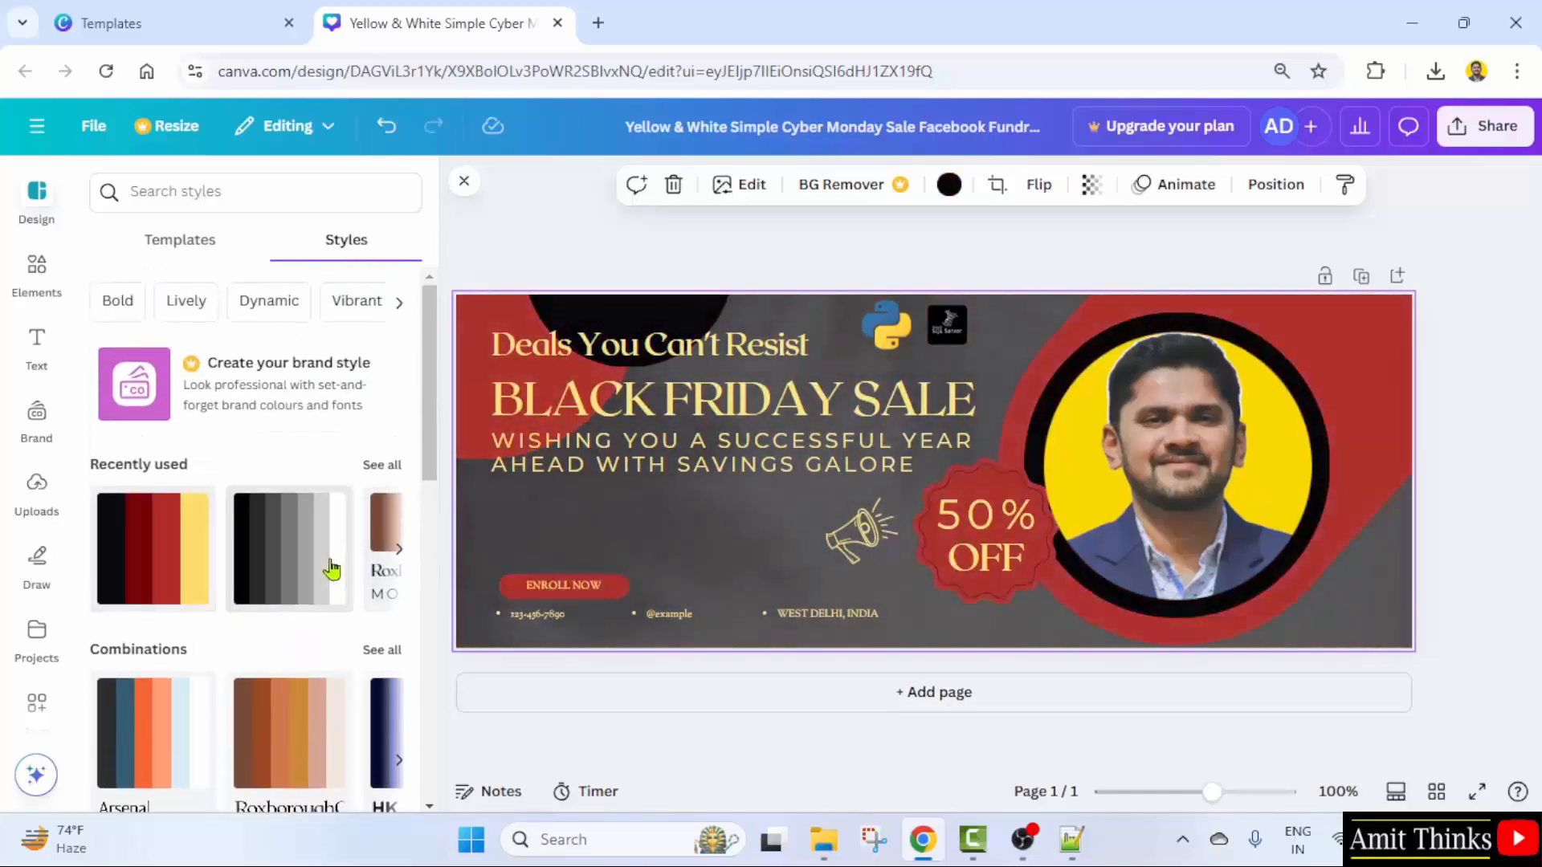
- Try Roxborough and Cardo again, then apply the Arbutus Slab combination
scroll(329, 572, down, 3)
click(277, 516)
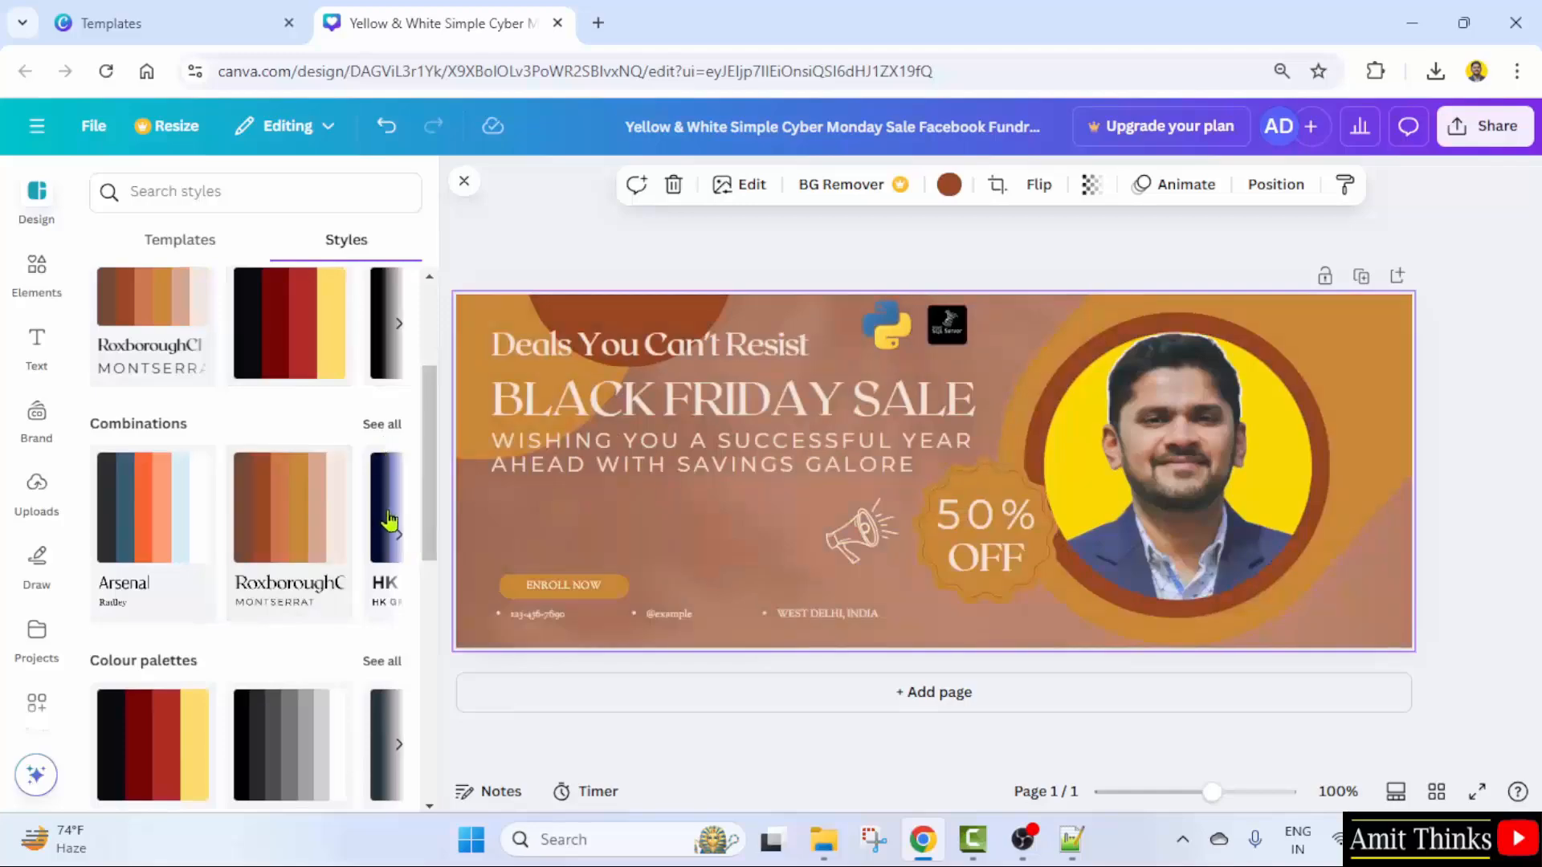
click(409, 535)
click(275, 517)
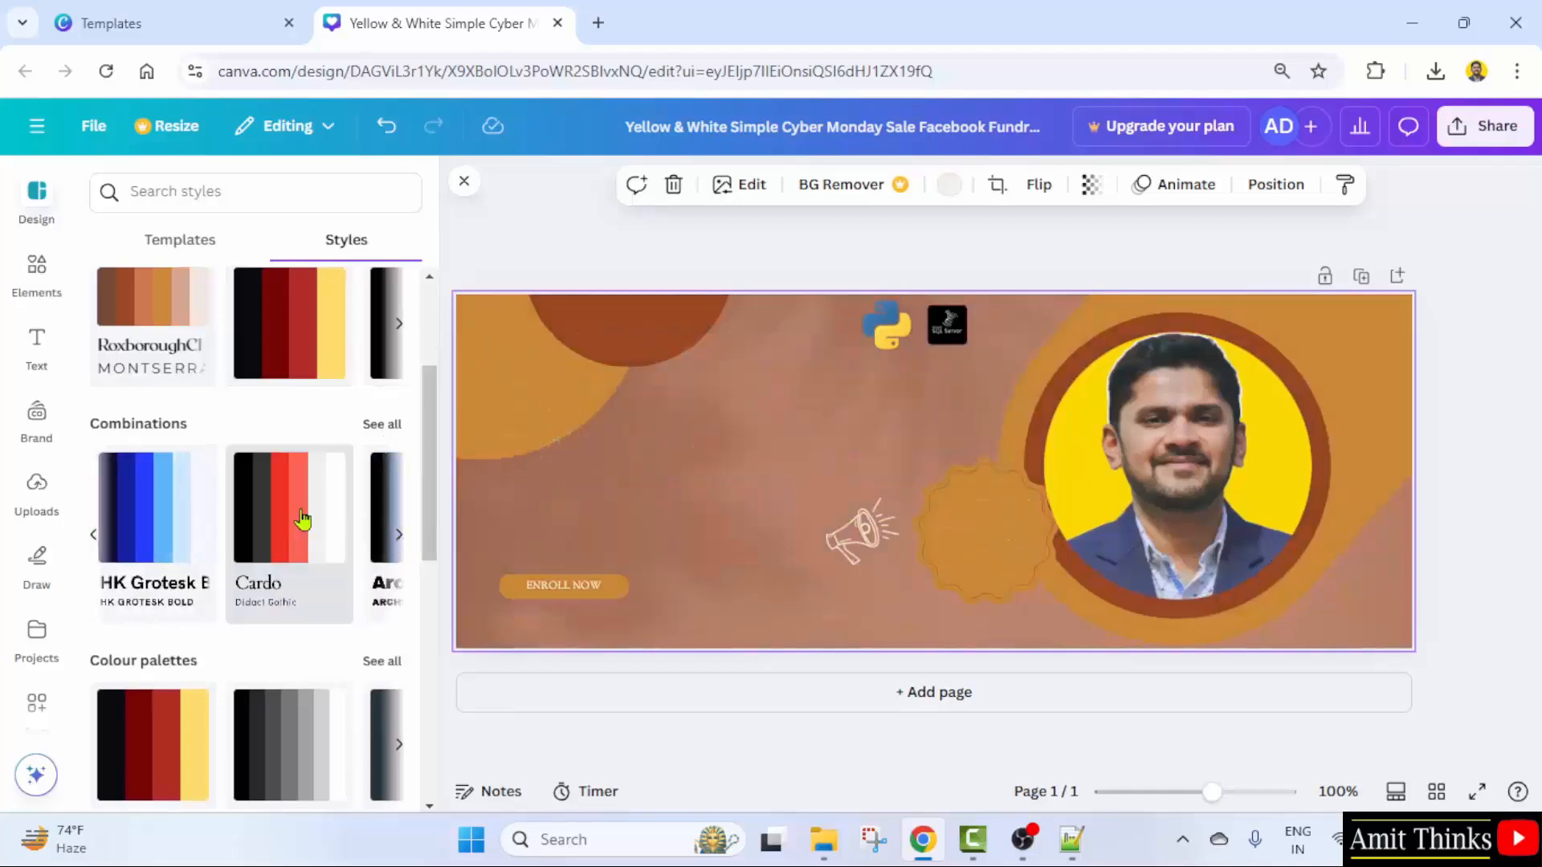
scroll(302, 523, down, 2)
click(161, 404)
click(161, 404)
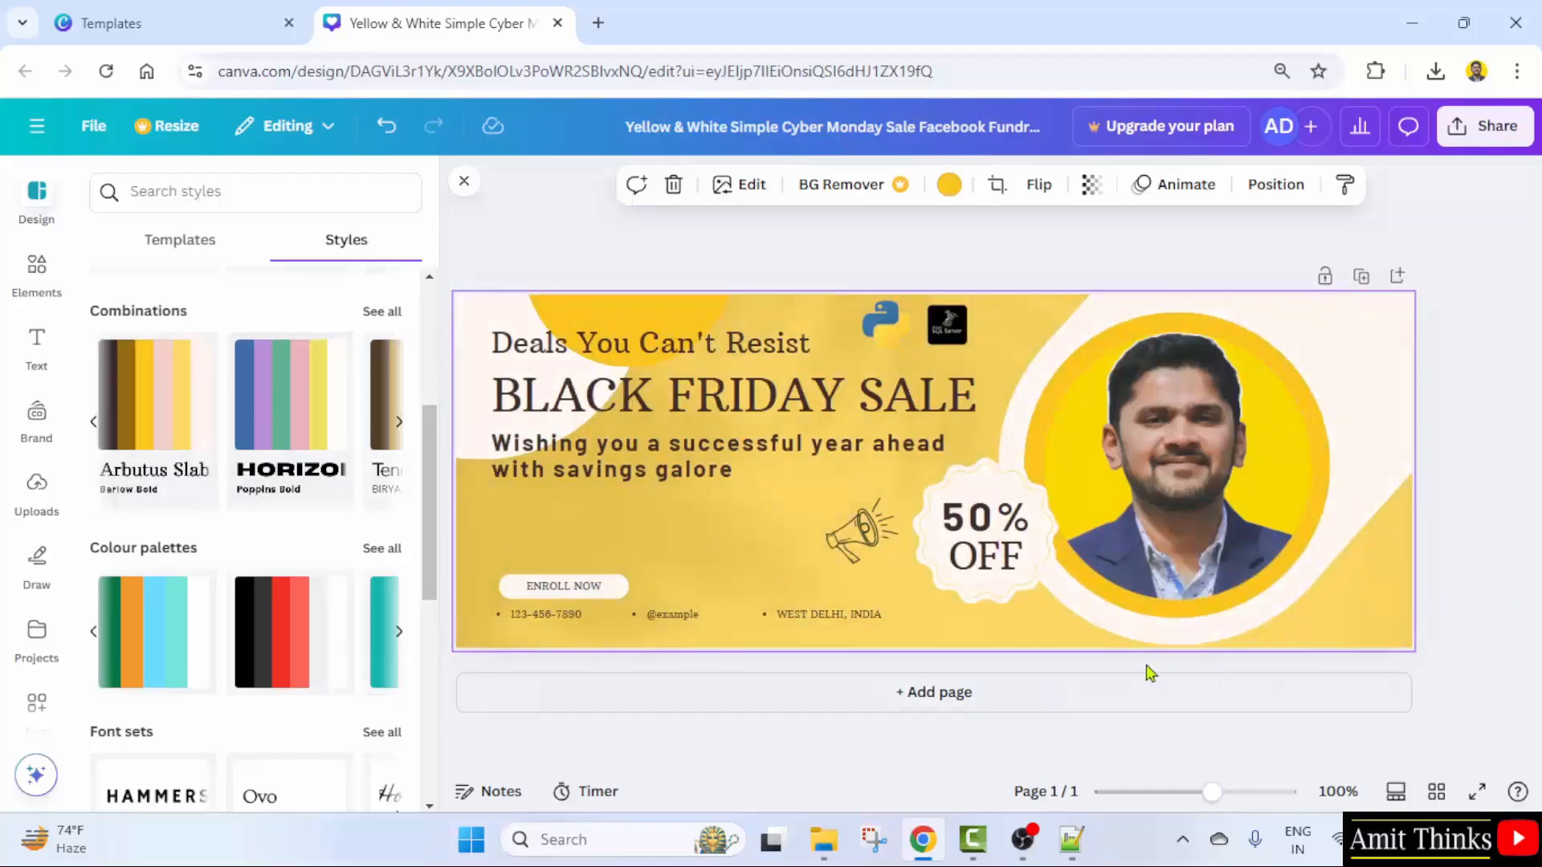
- Shift the megaphone left and reshape ENROLL NOW into a small circle above the contact line
drag(881, 549, 844, 547)
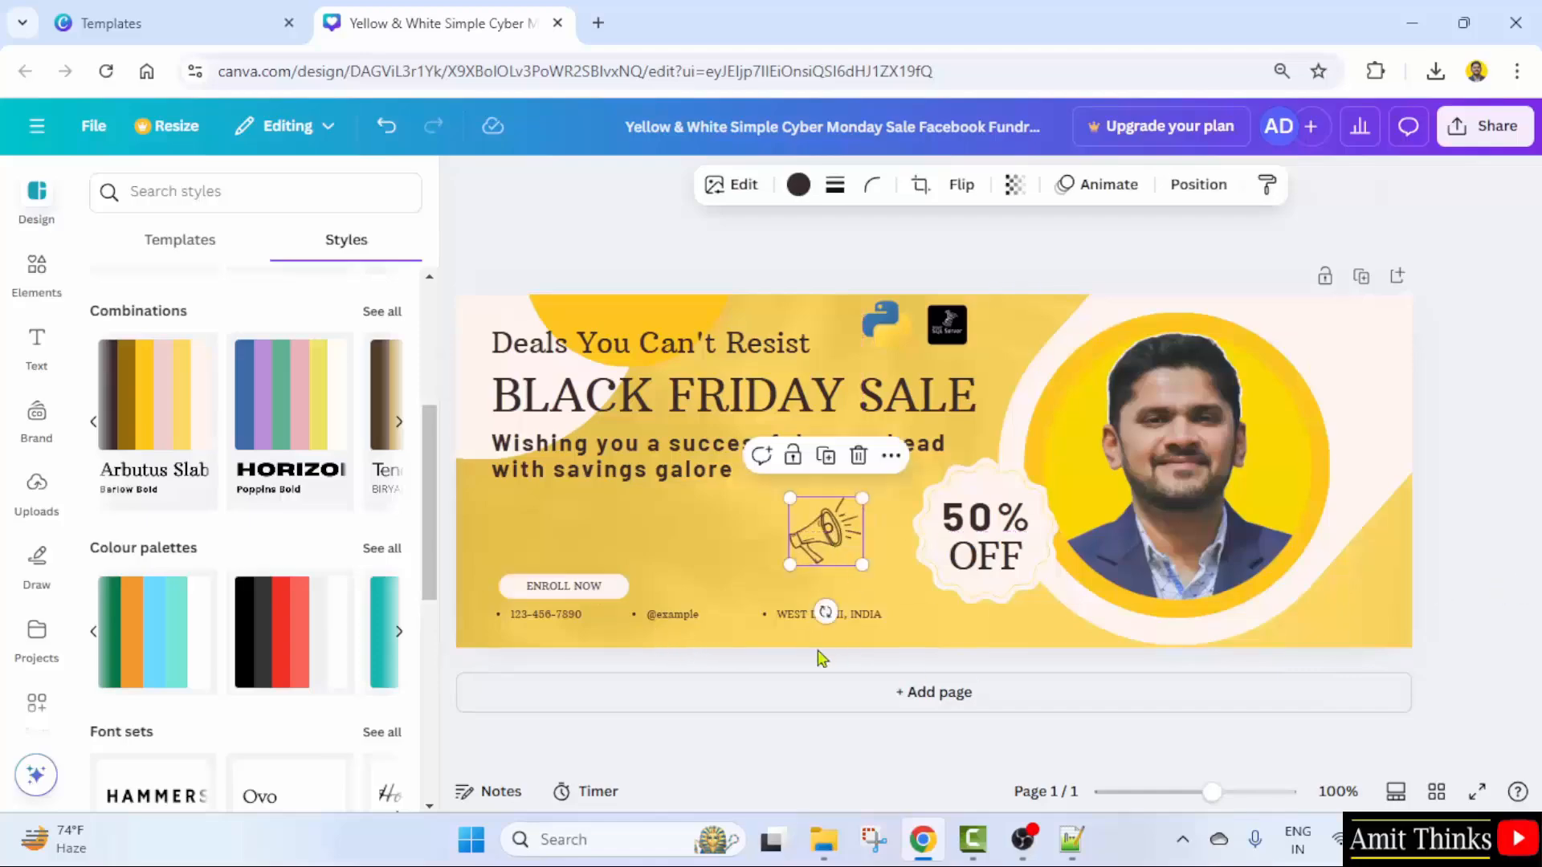
click(615, 583)
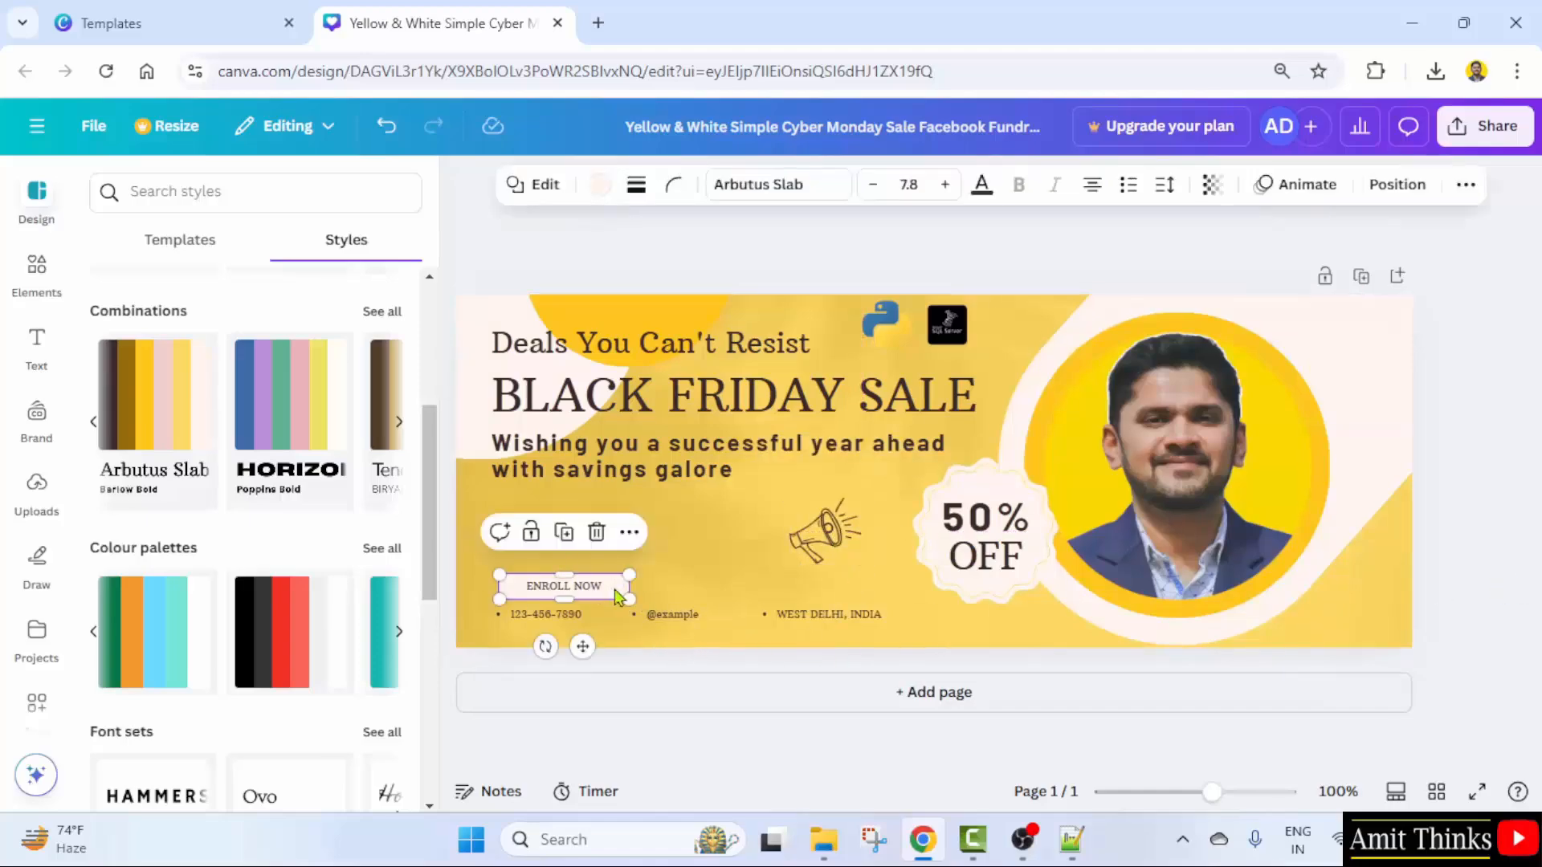
click(545, 186)
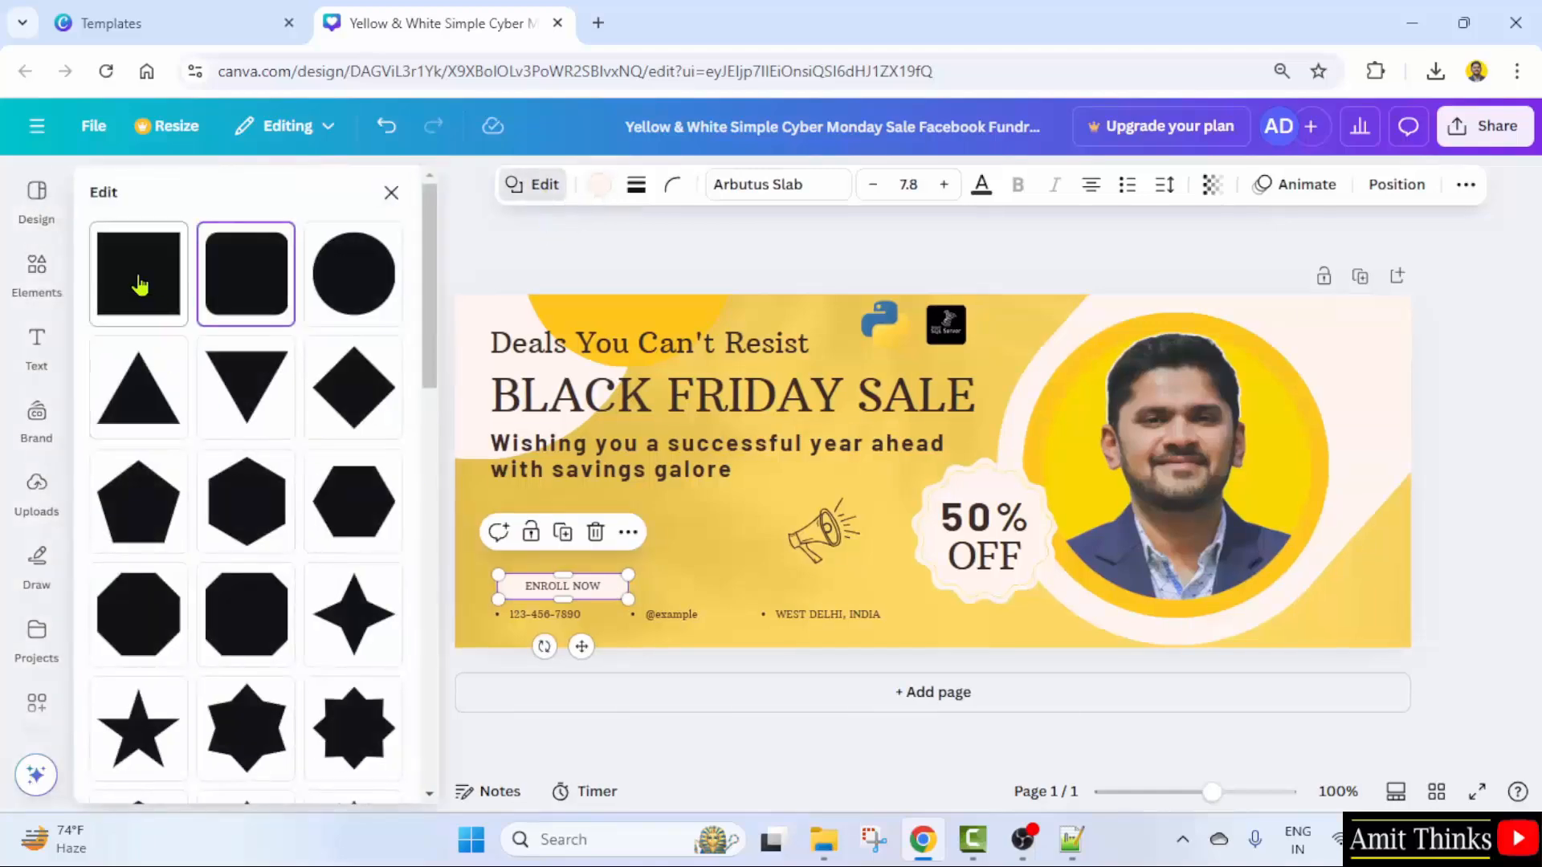
click(363, 284)
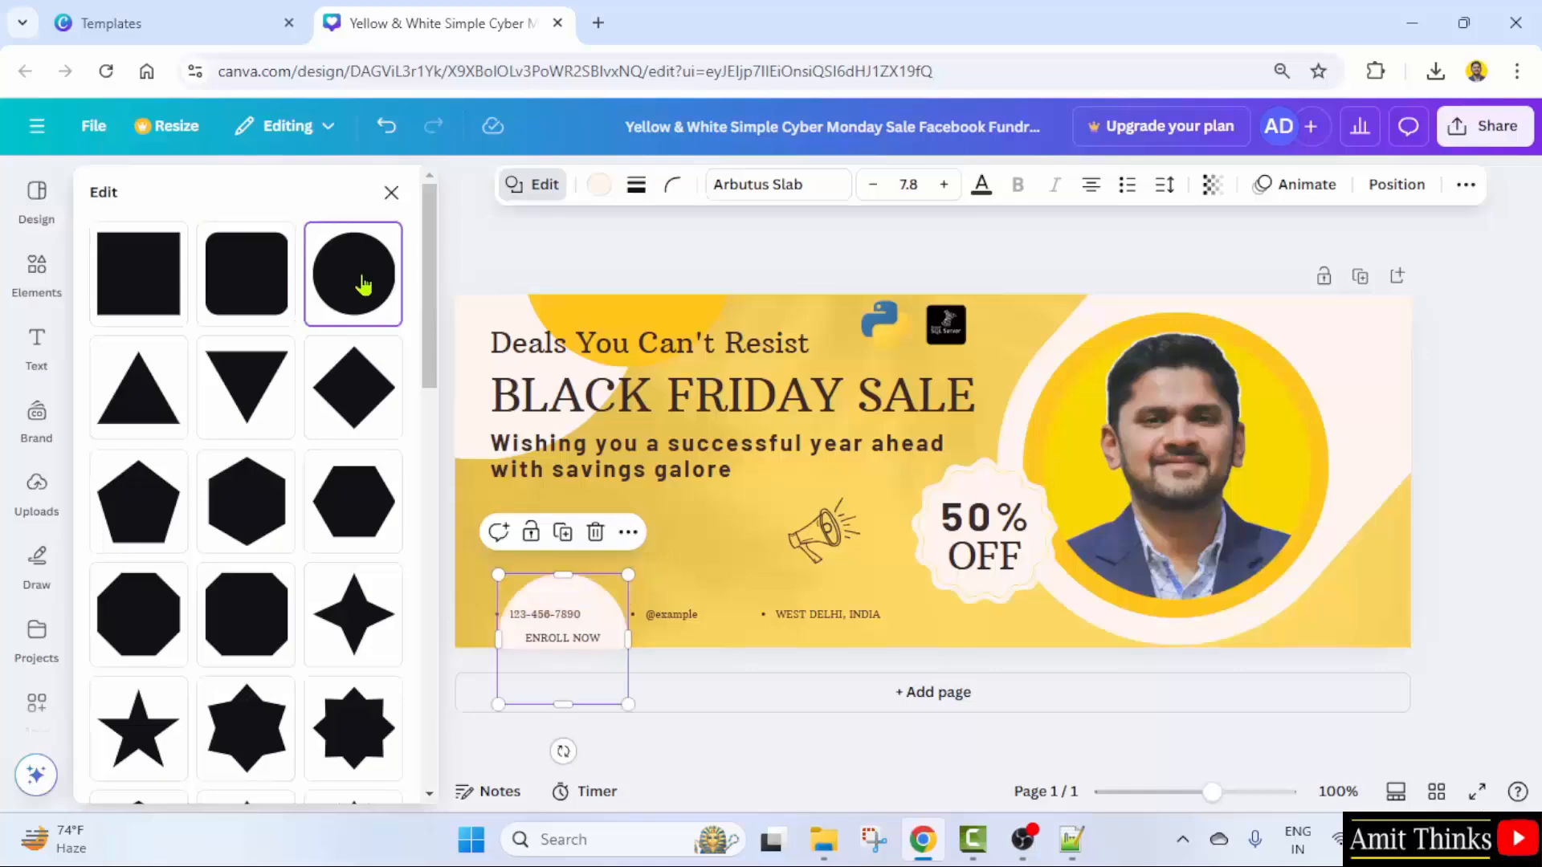
drag(630, 703, 566, 643)
drag(545, 585, 555, 534)
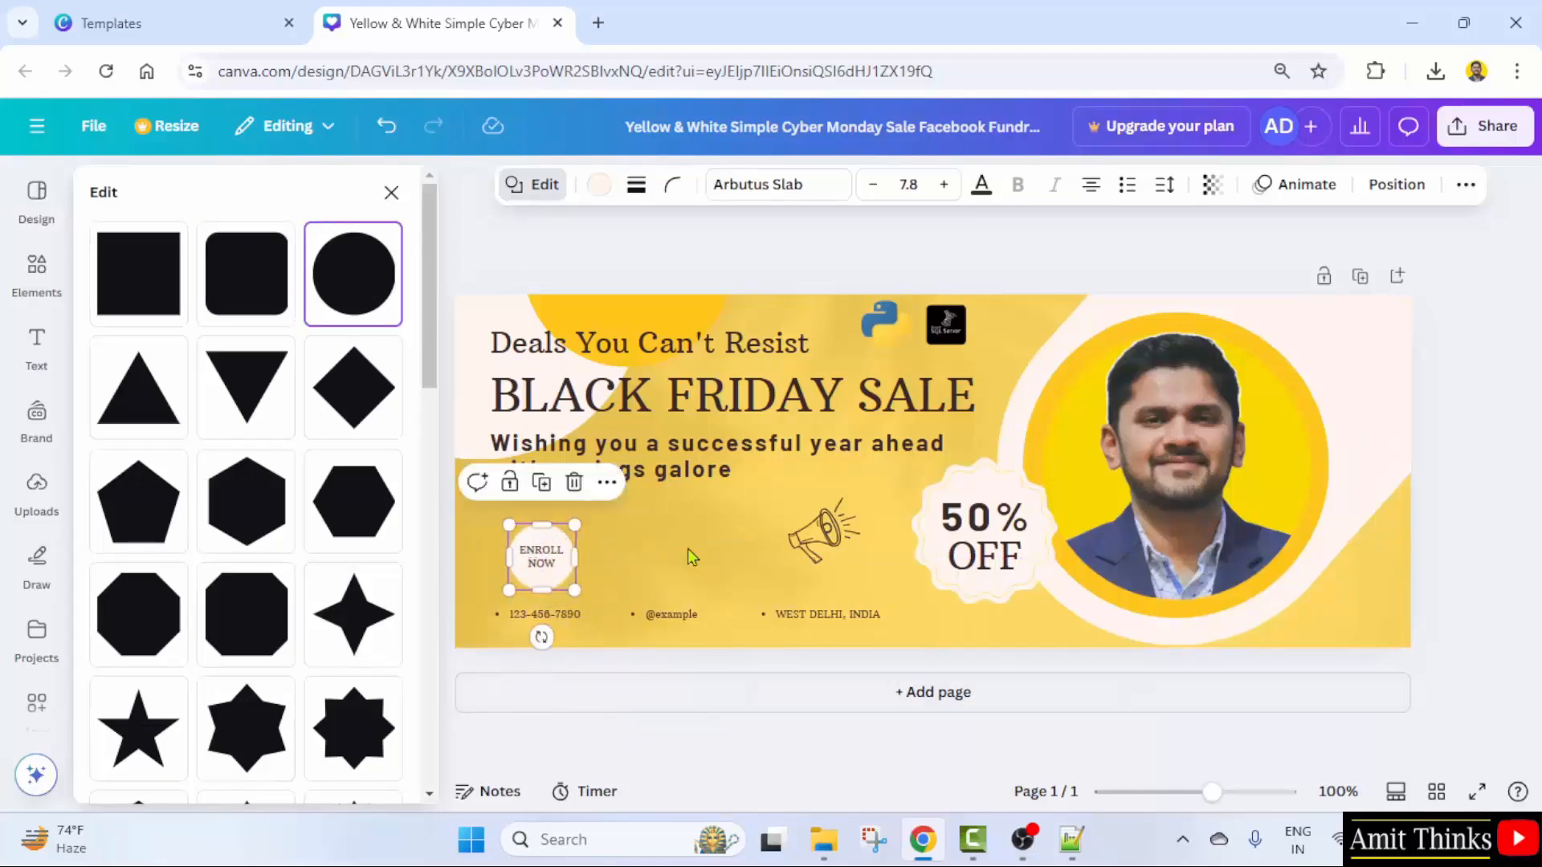
click(1309, 631)
click(1489, 608)
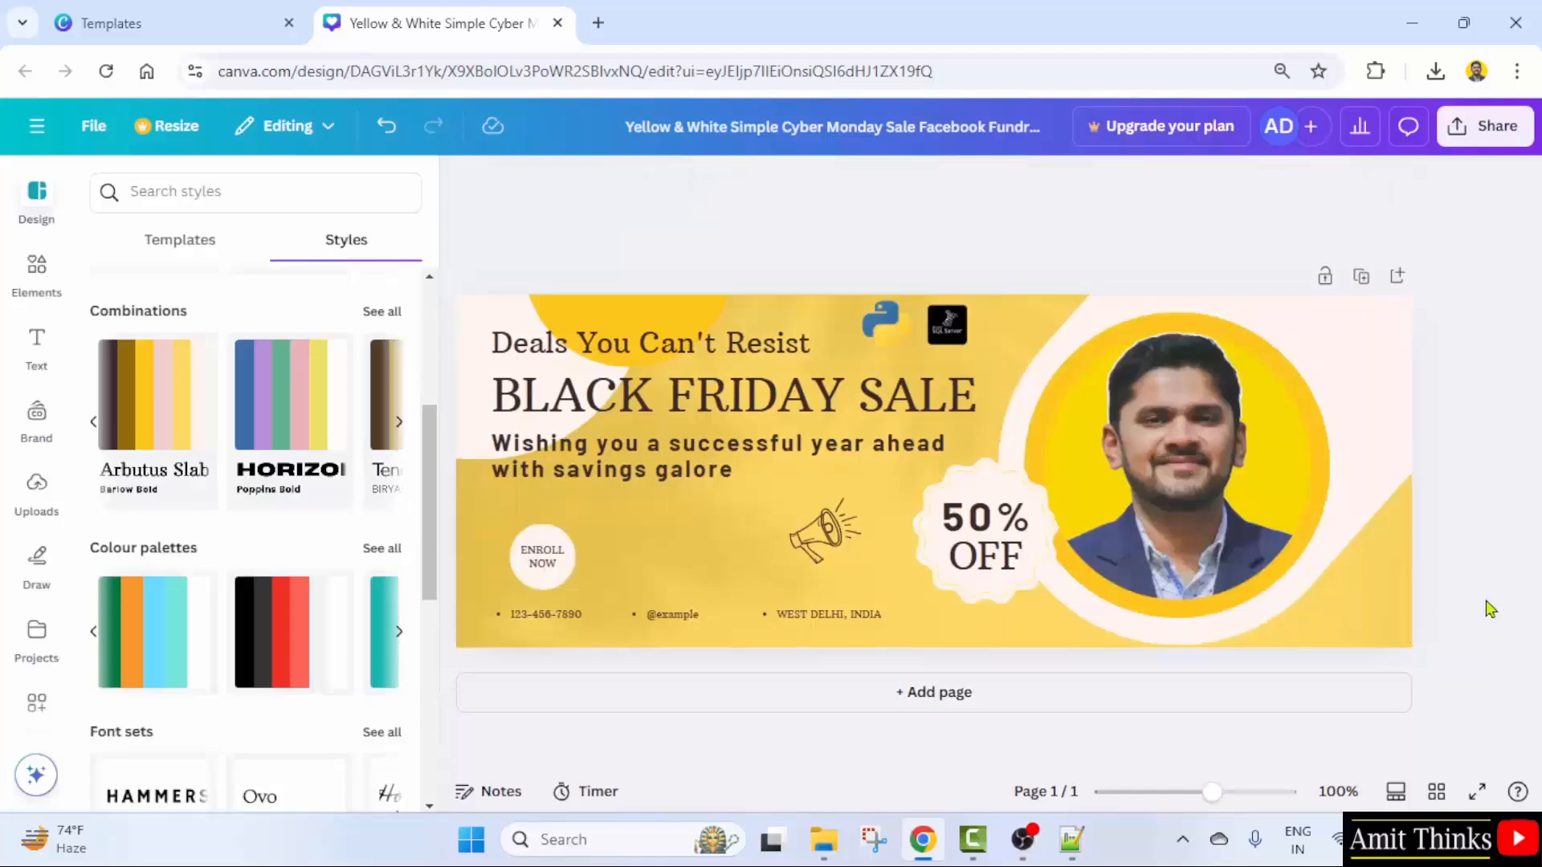
- Retitle the cover design 'Courses Sale - Facebook Cover Photo'
click(798, 122)
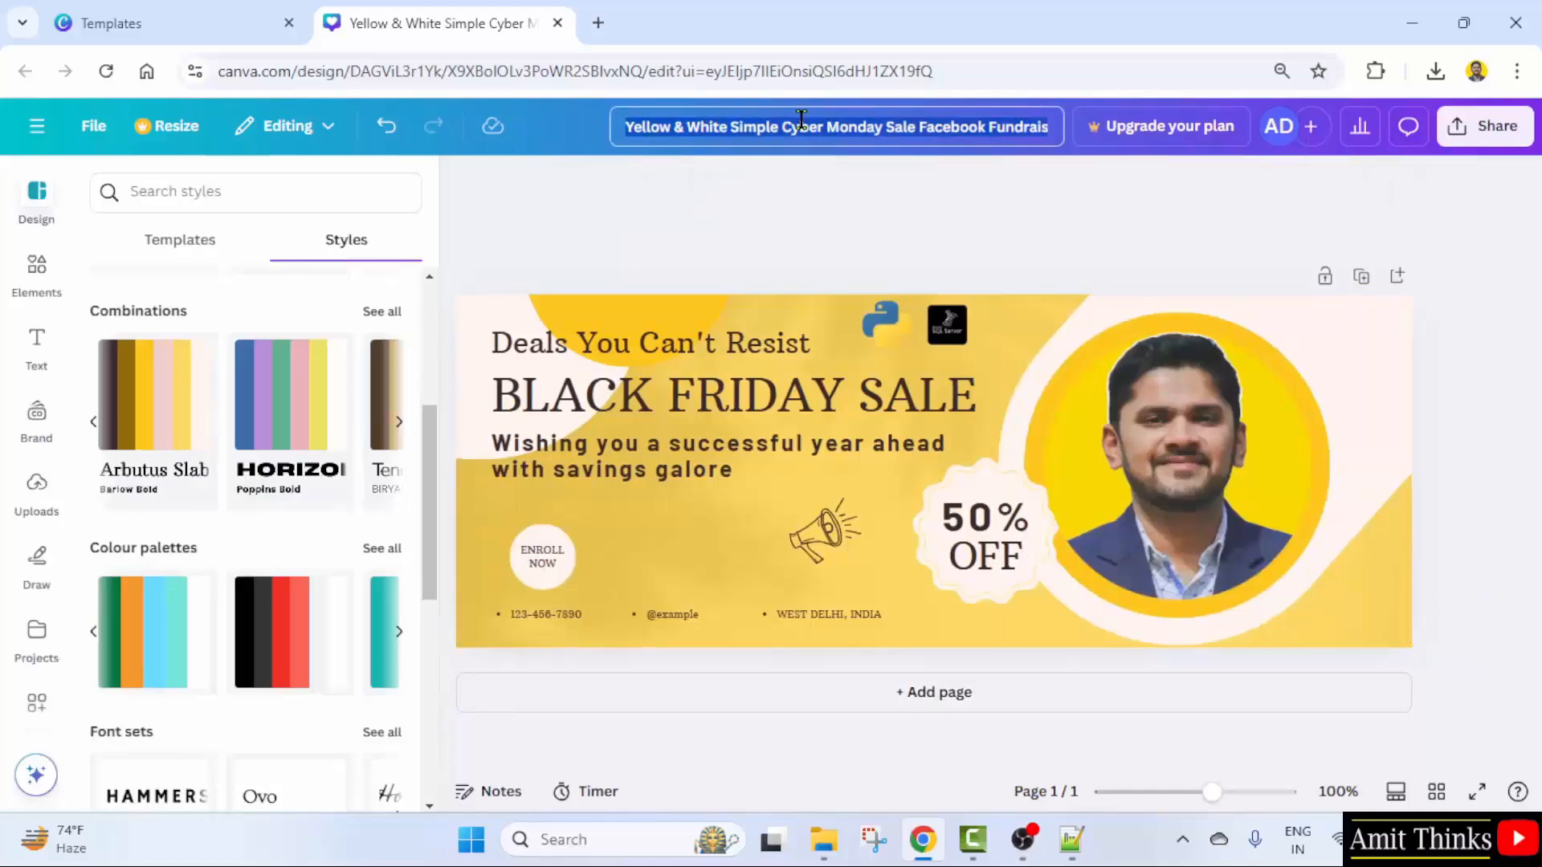
text(F)
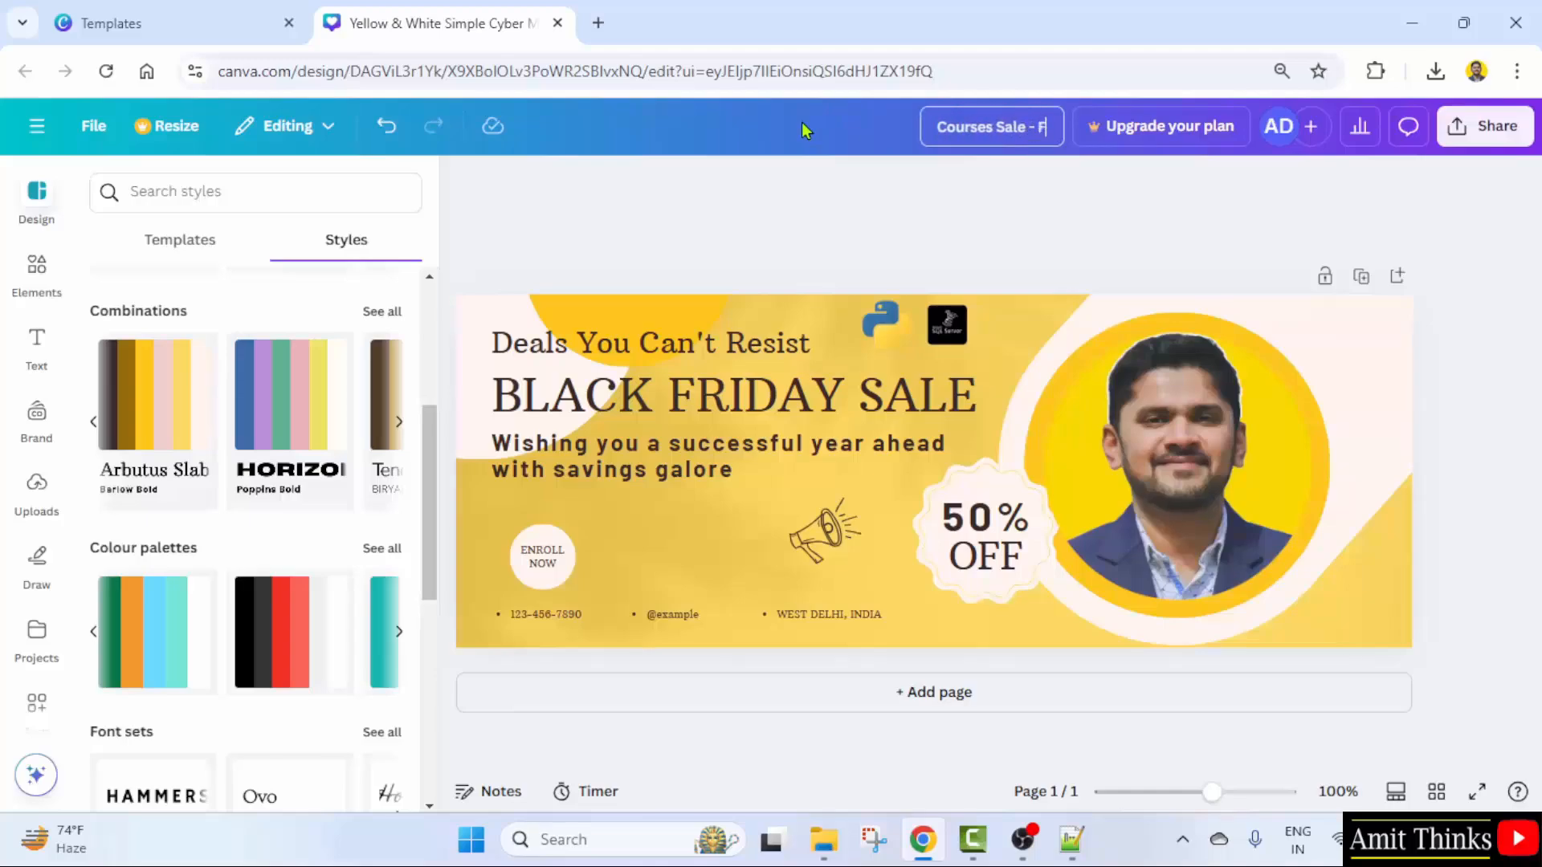
text(acebooknCov)
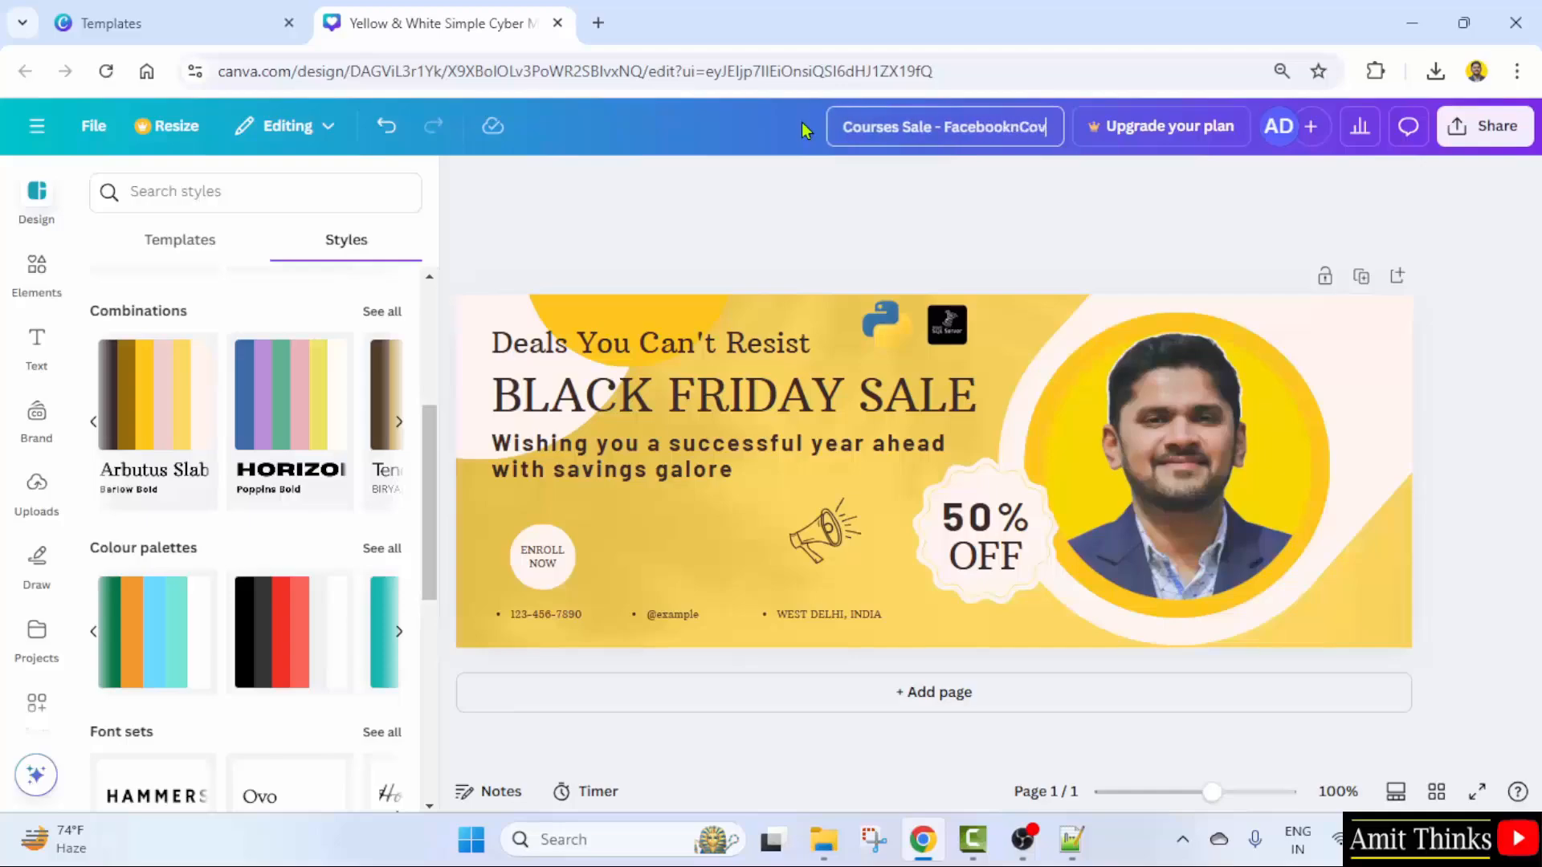
text(er Photo)
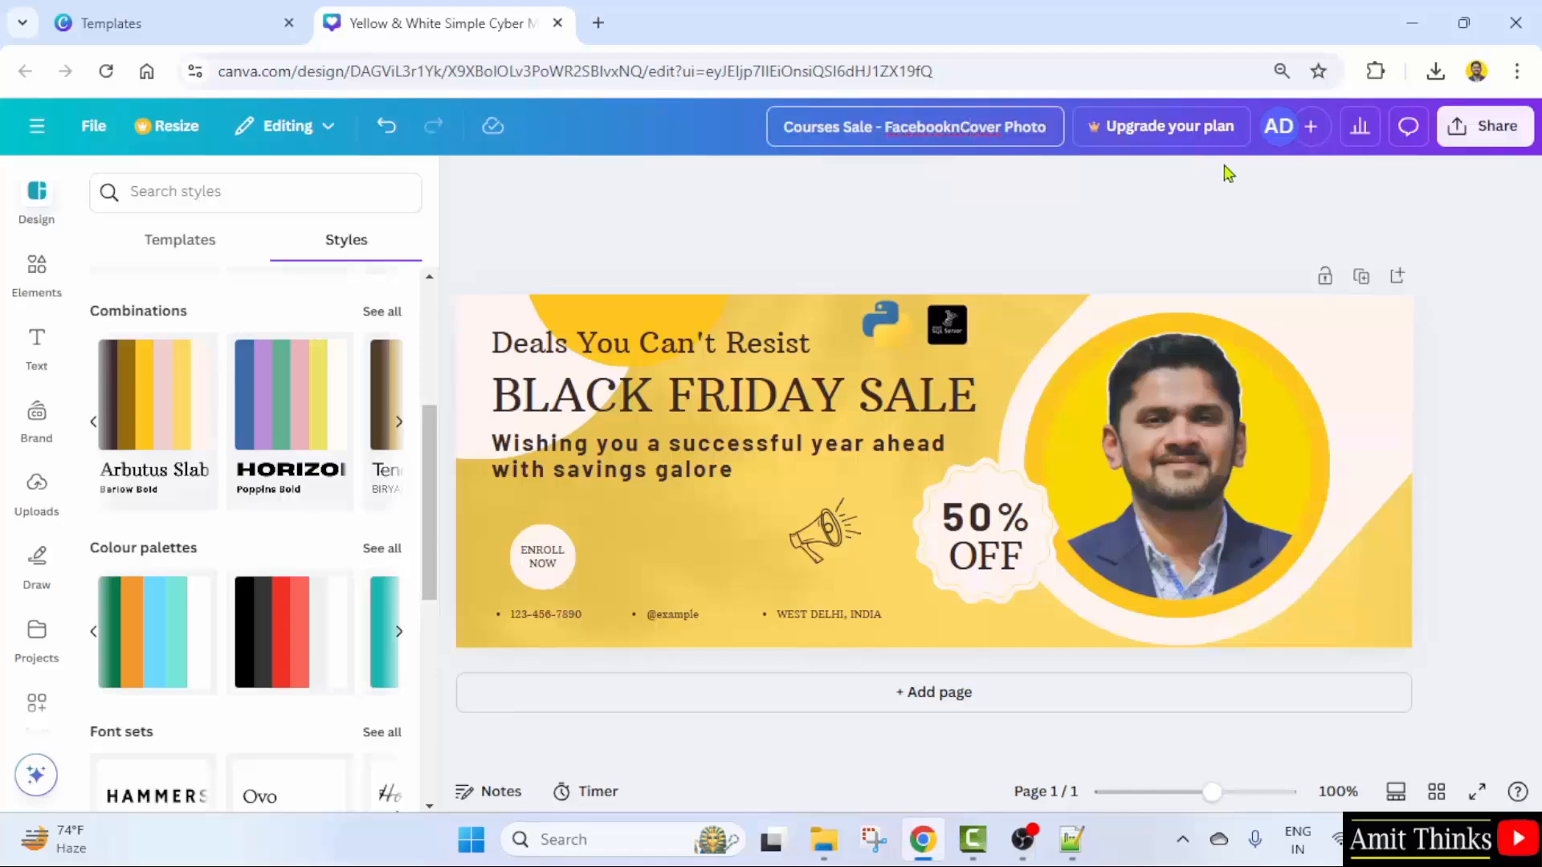
key(Return)
- Download the cover as a PNG and check it in the browser's download history
click(1484, 126)
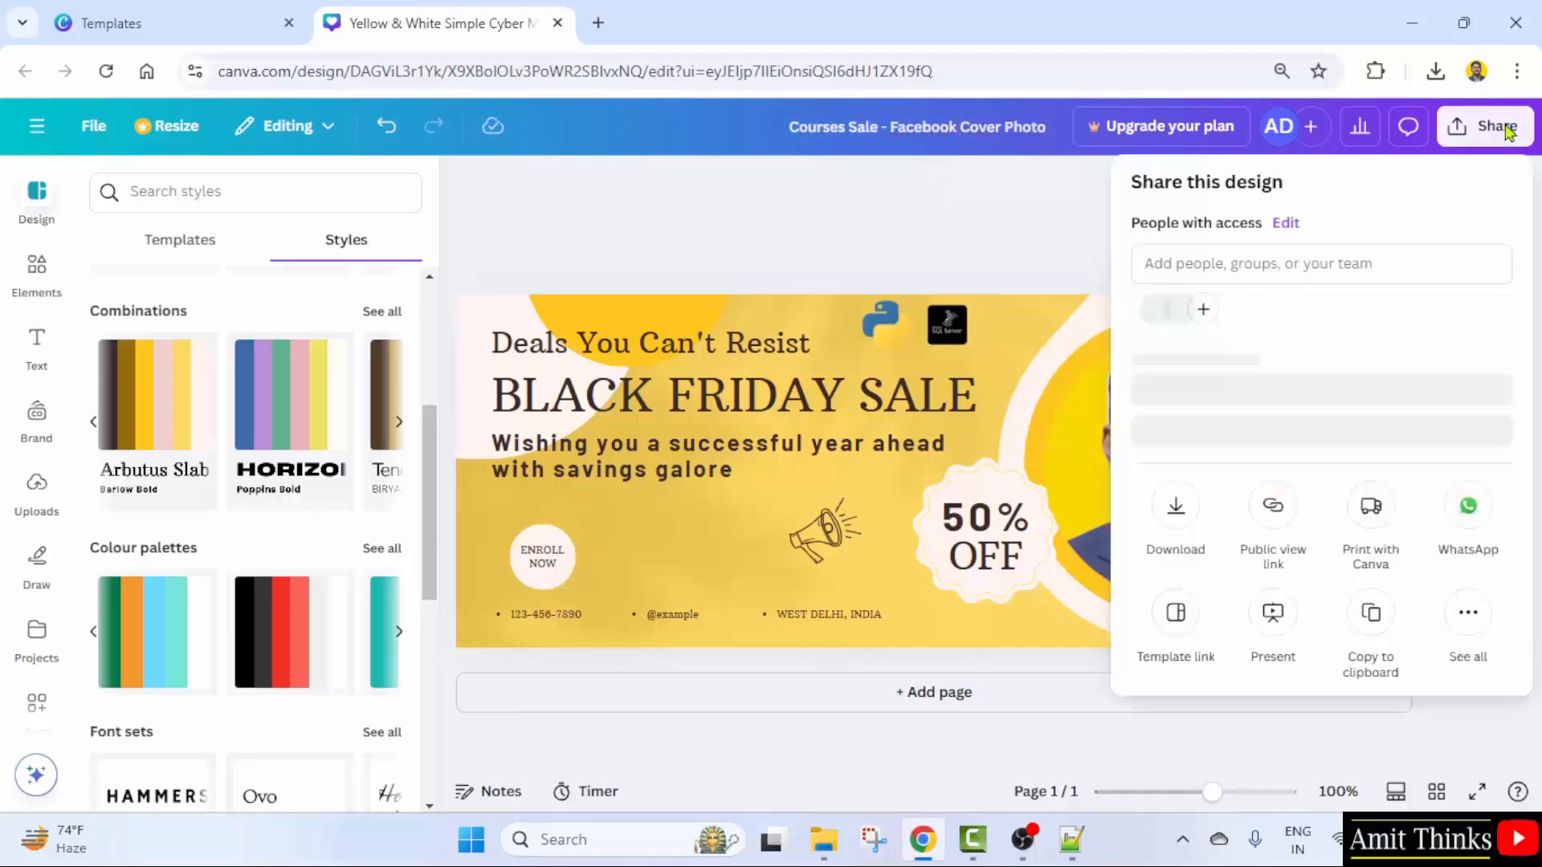
click(1175, 554)
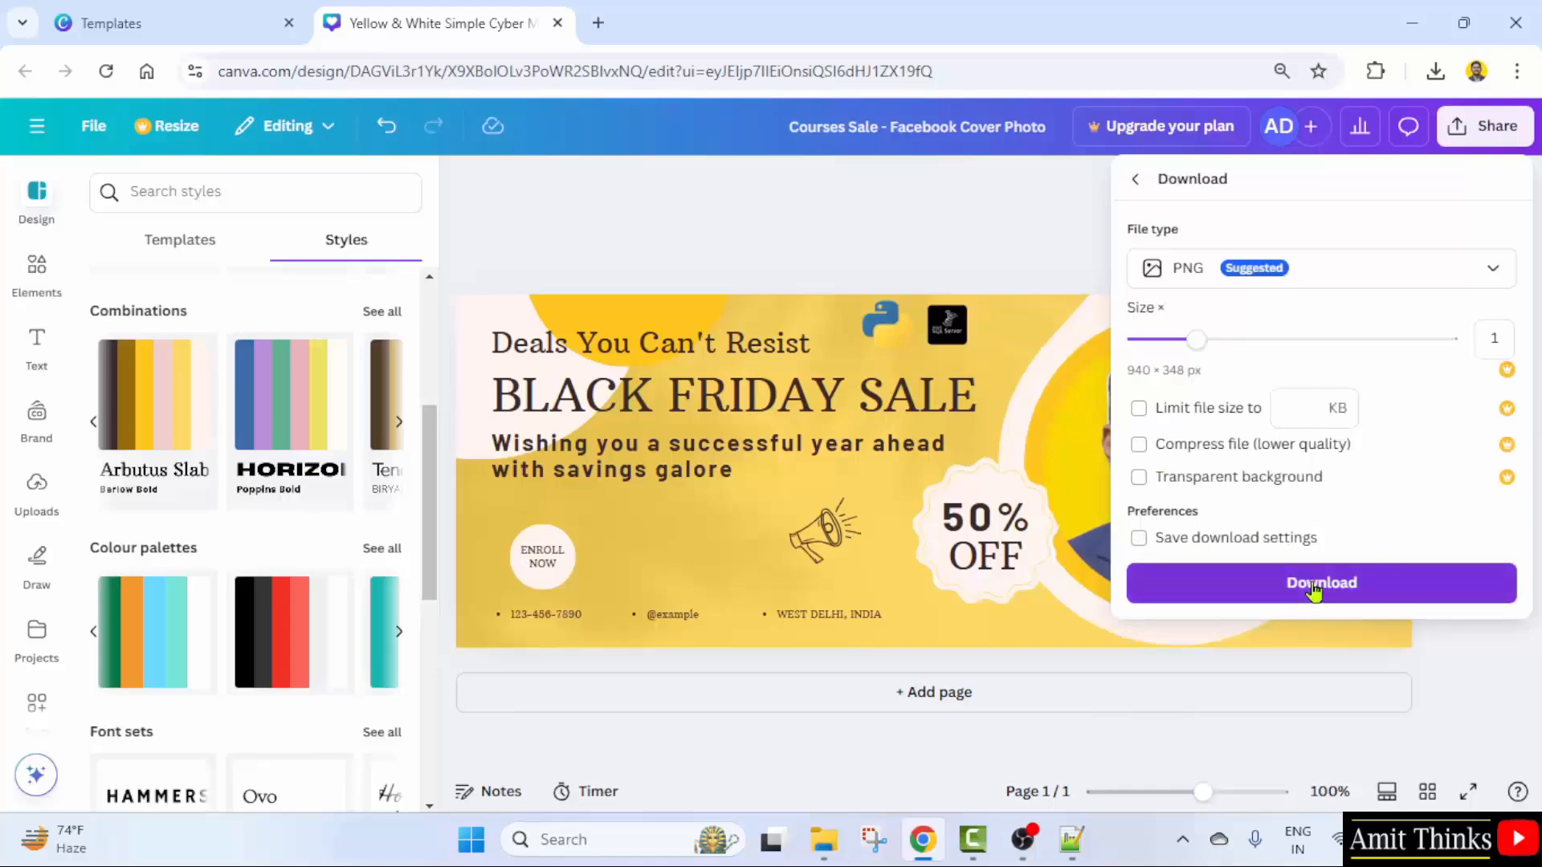
click(1312, 592)
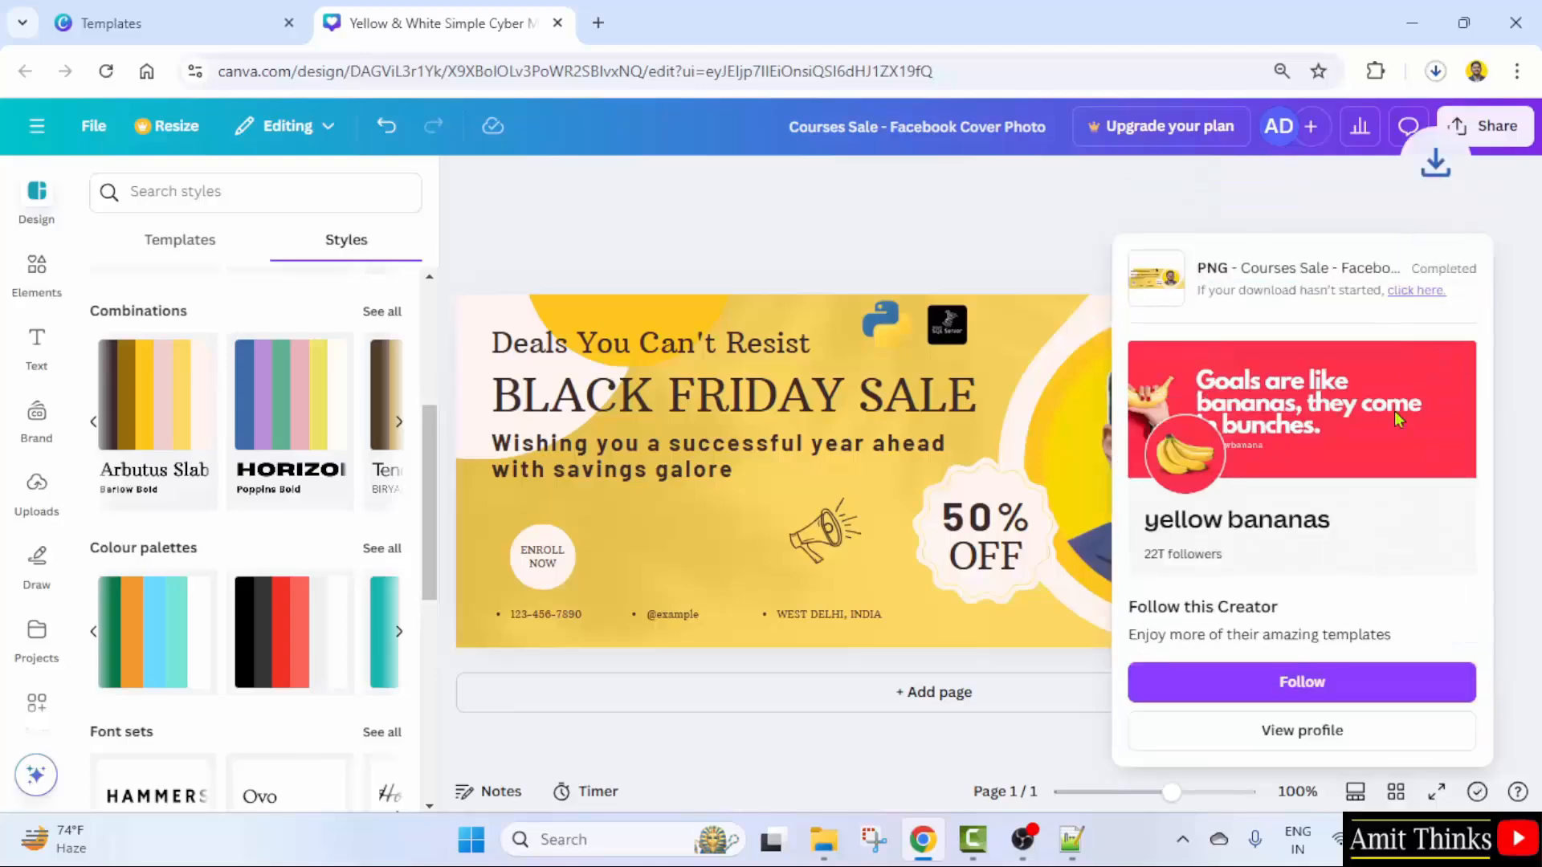
click(1443, 78)
click(1442, 77)
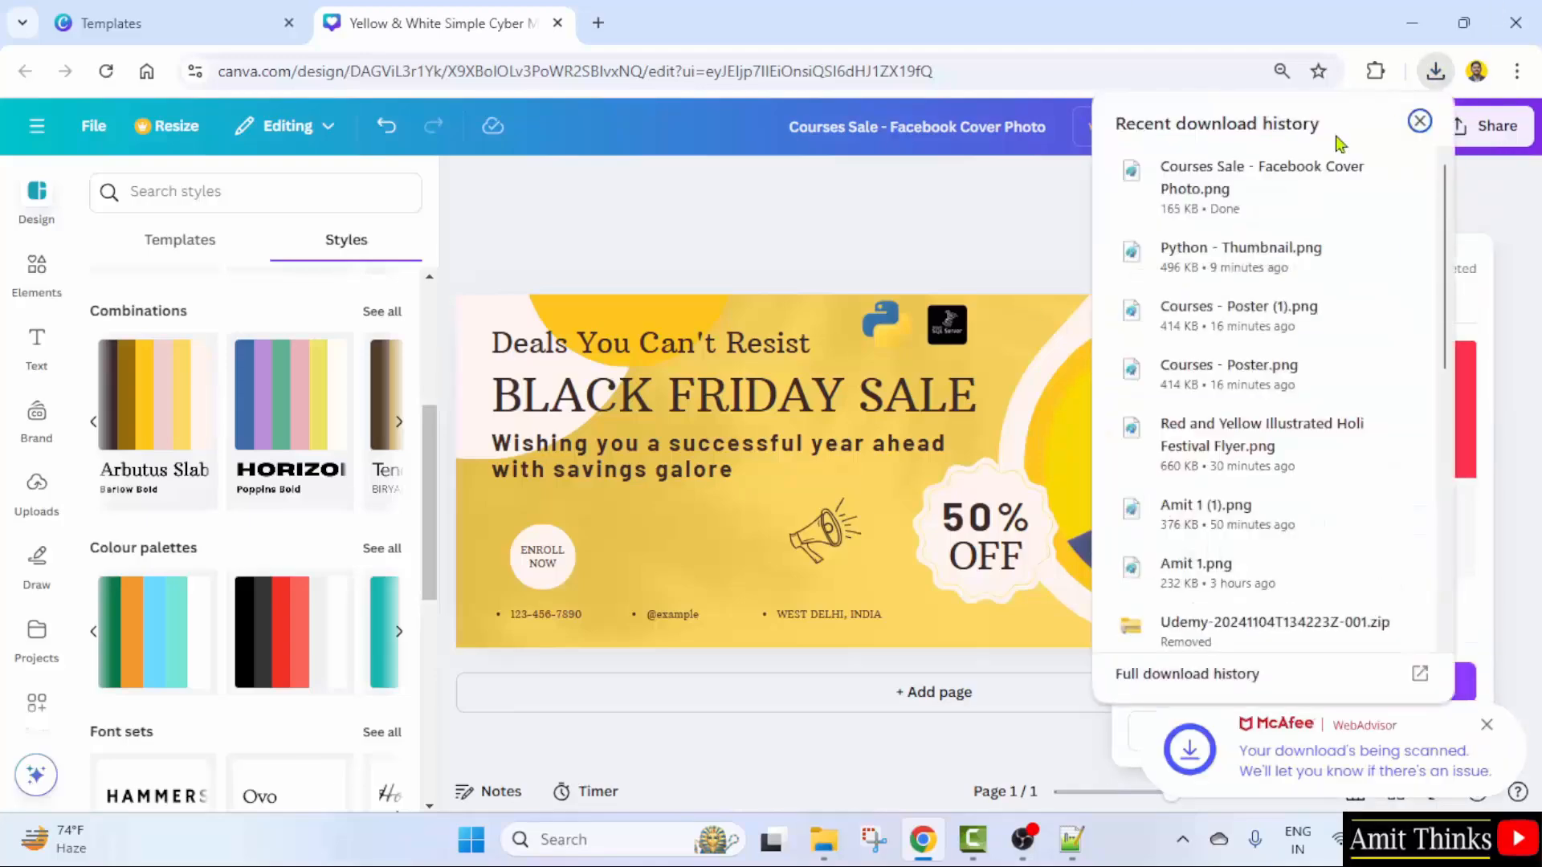
- View the downloaded Courses Sale - Facebook Cover Photo.png in Paint, then close it
click(1288, 191)
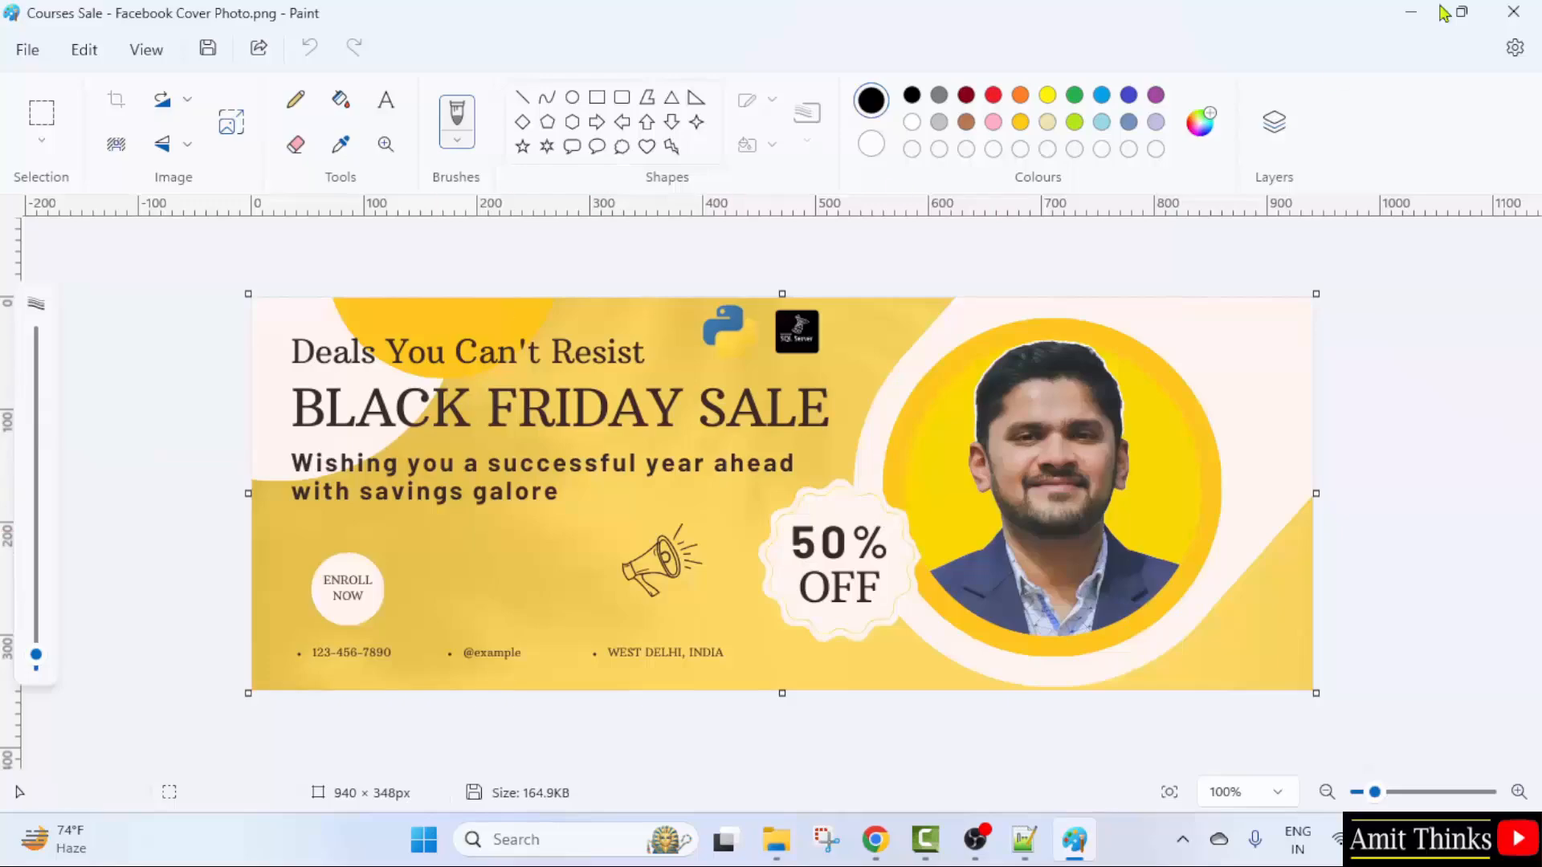
click(1514, 11)
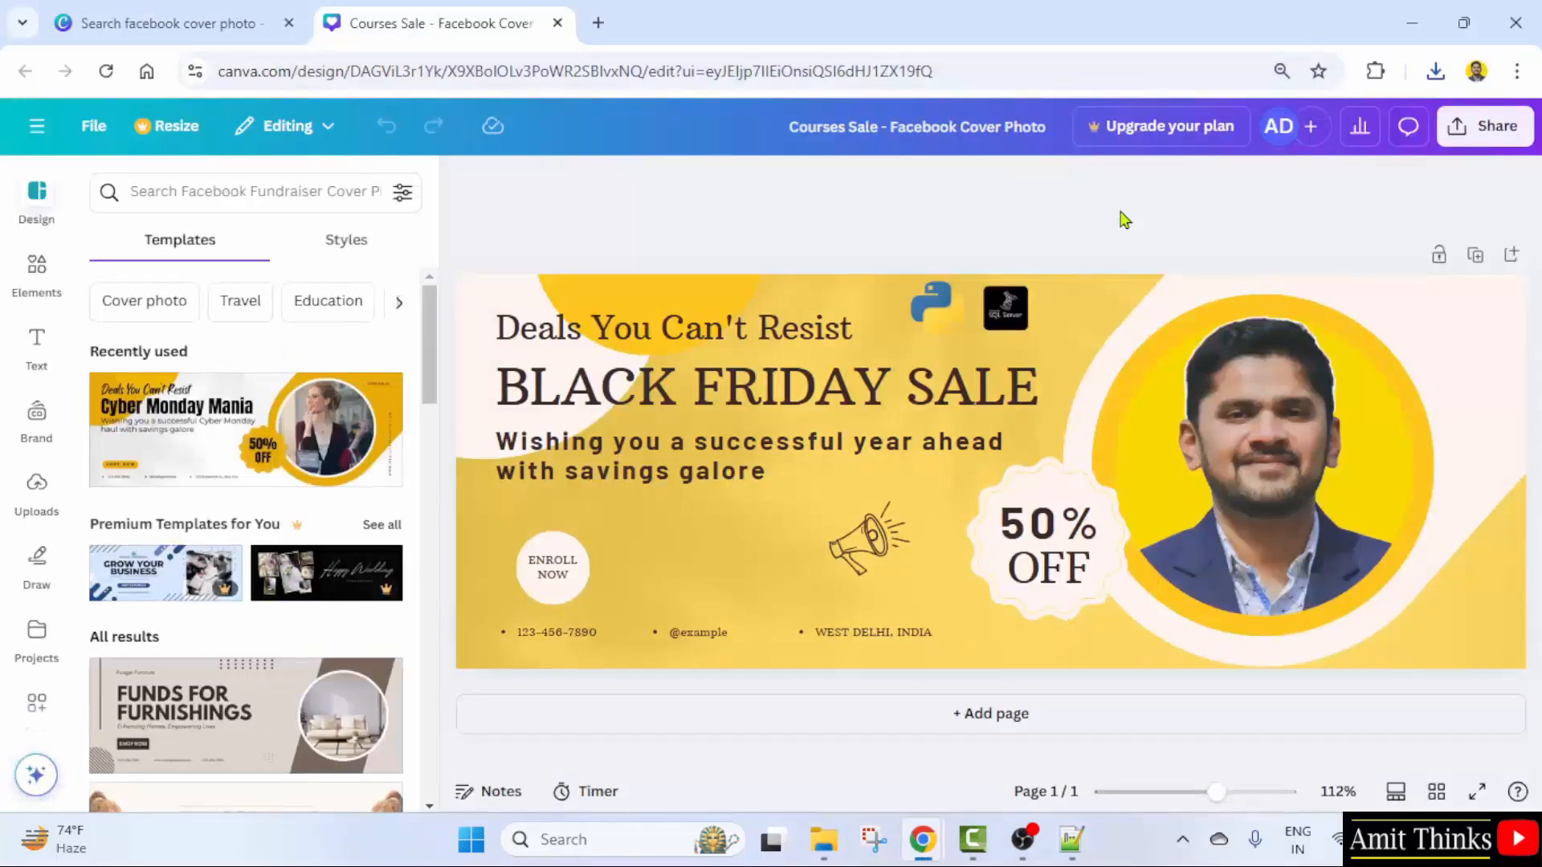
- From Home, move the Courses Sale cover design into the Amit Examples folder
click(35, 129)
click(50, 149)
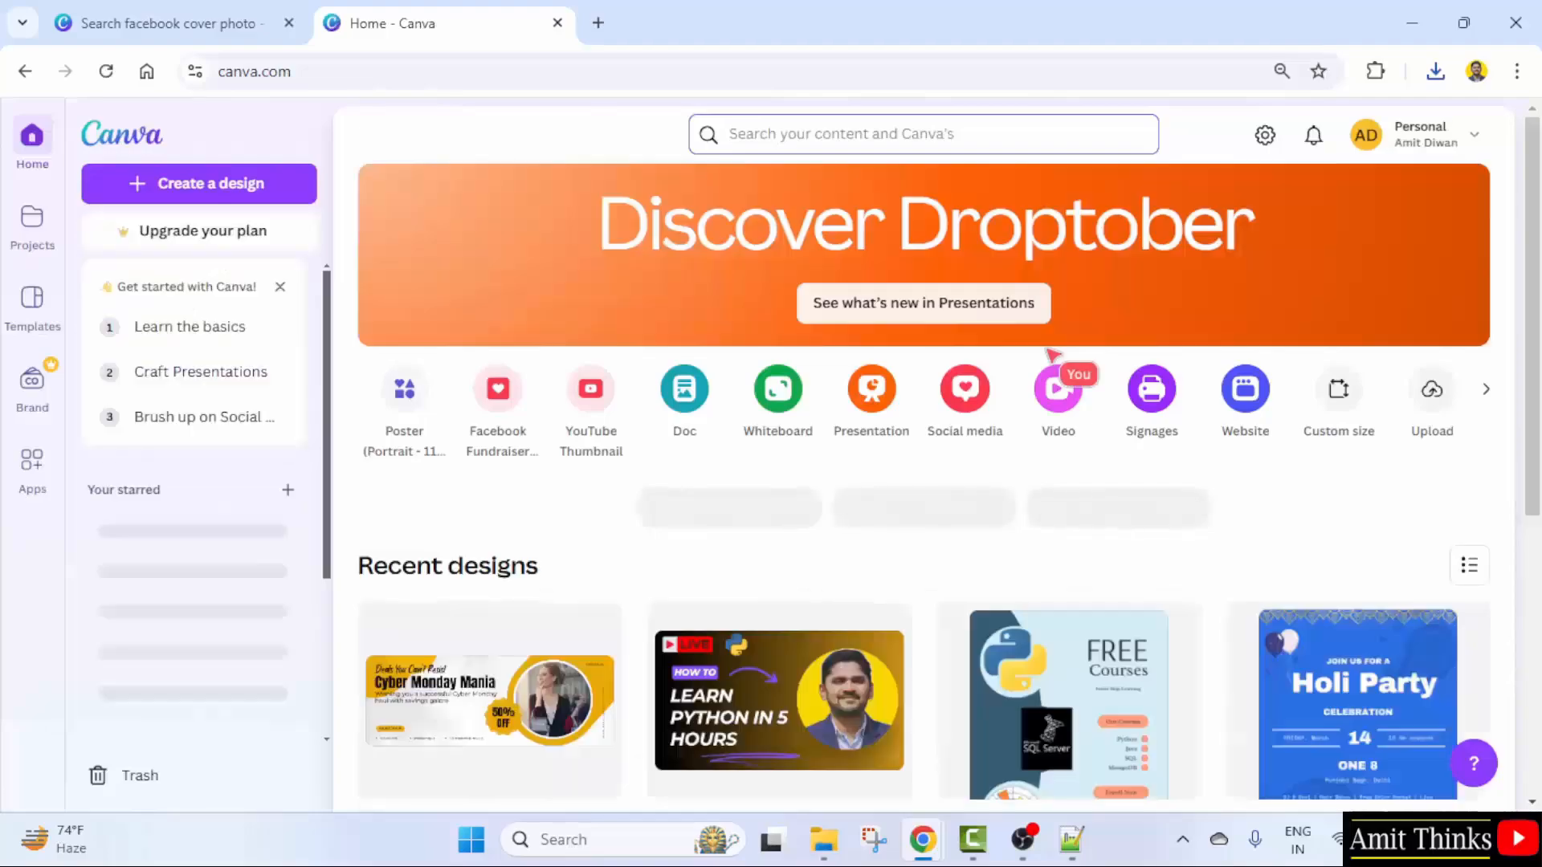
scroll(1049, 523, down, 4)
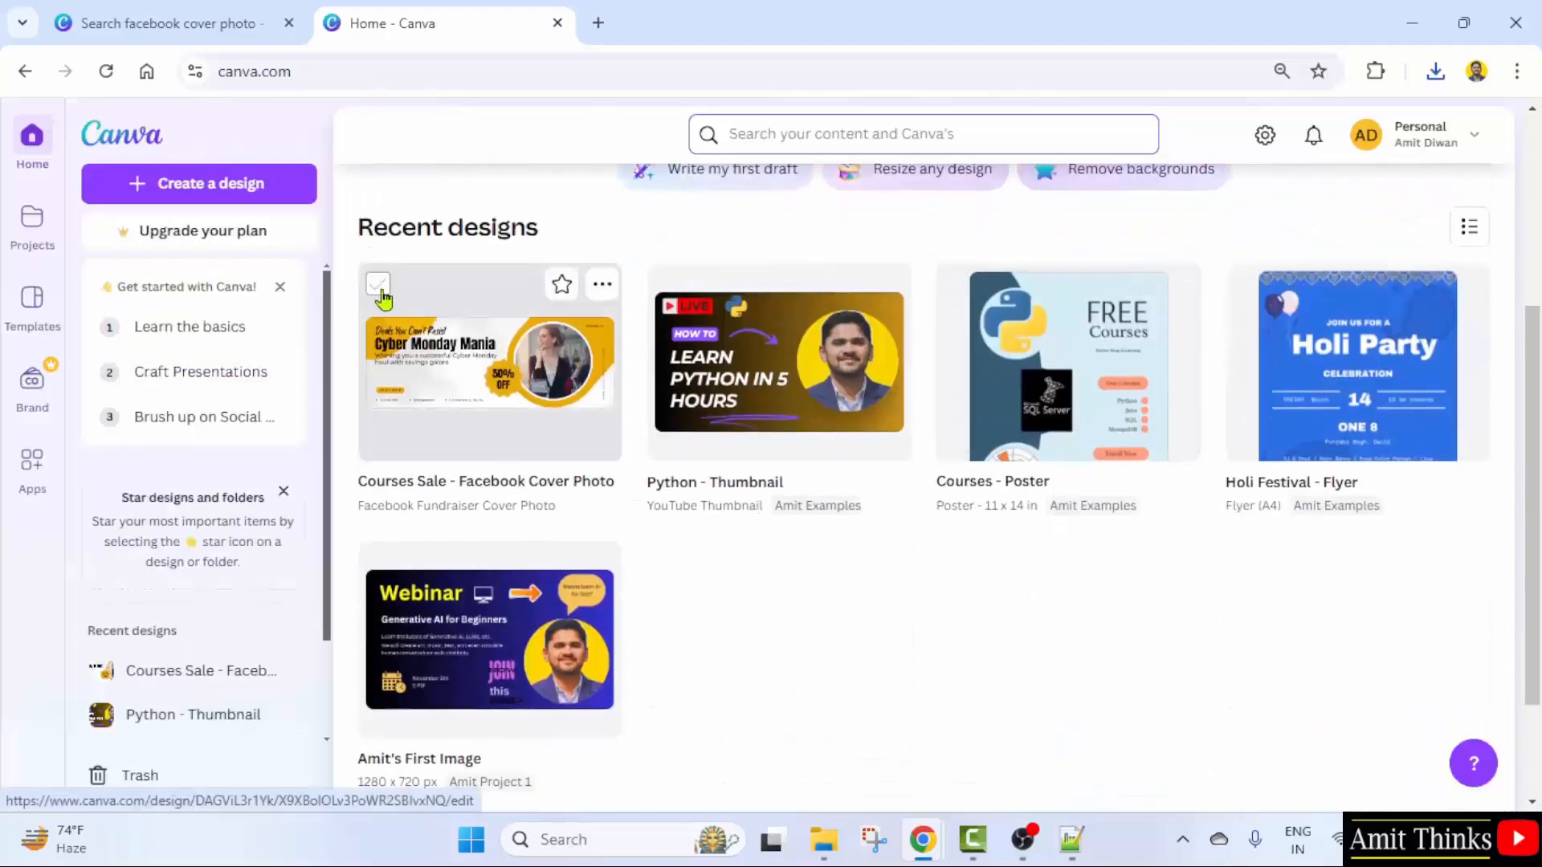
click(380, 291)
click(914, 731)
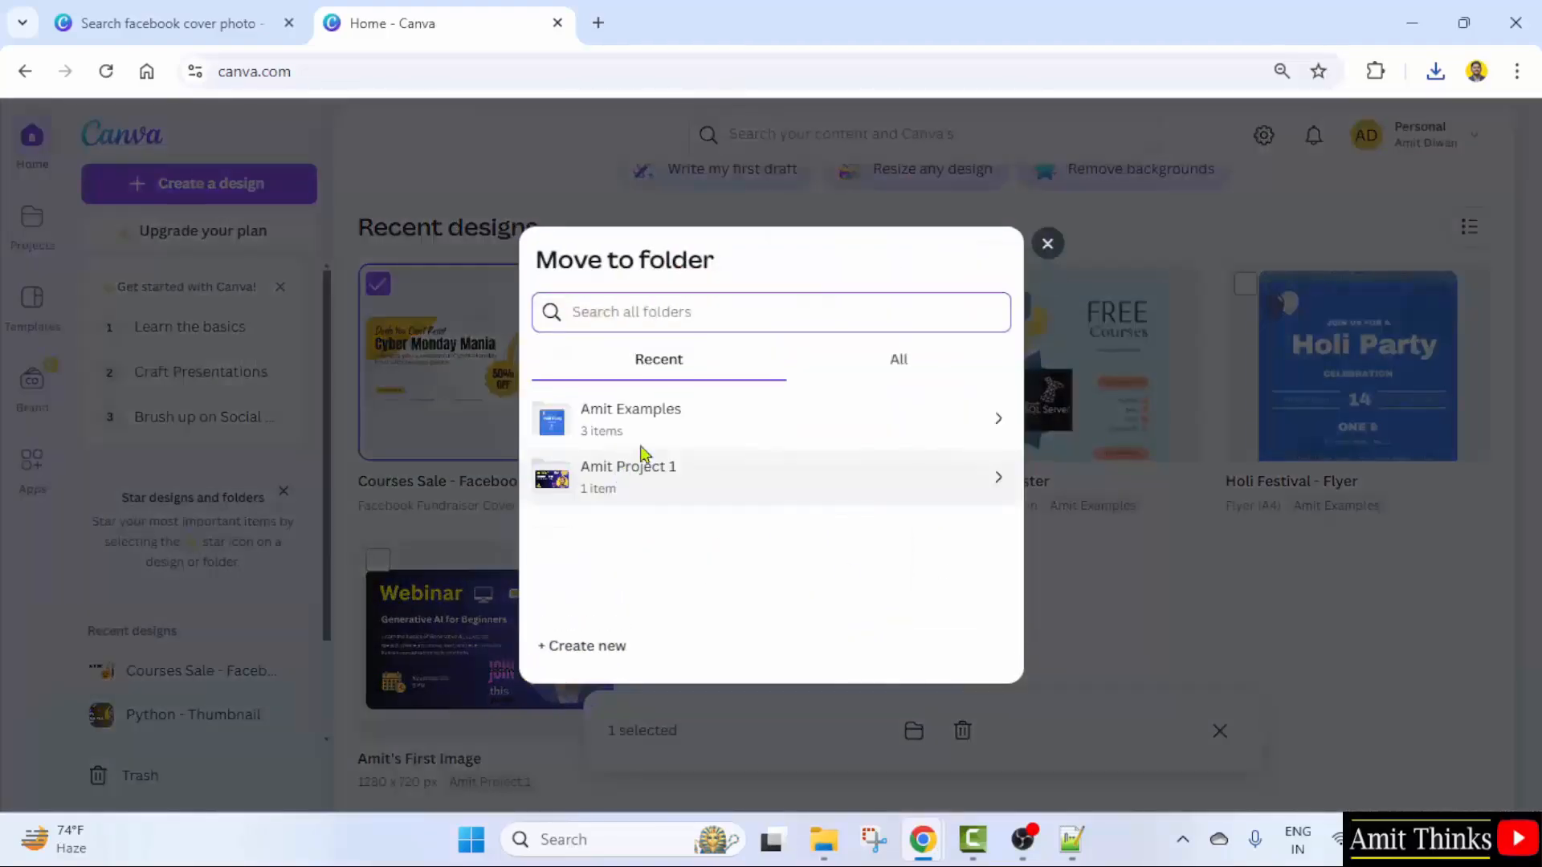
click(652, 432)
click(956, 634)
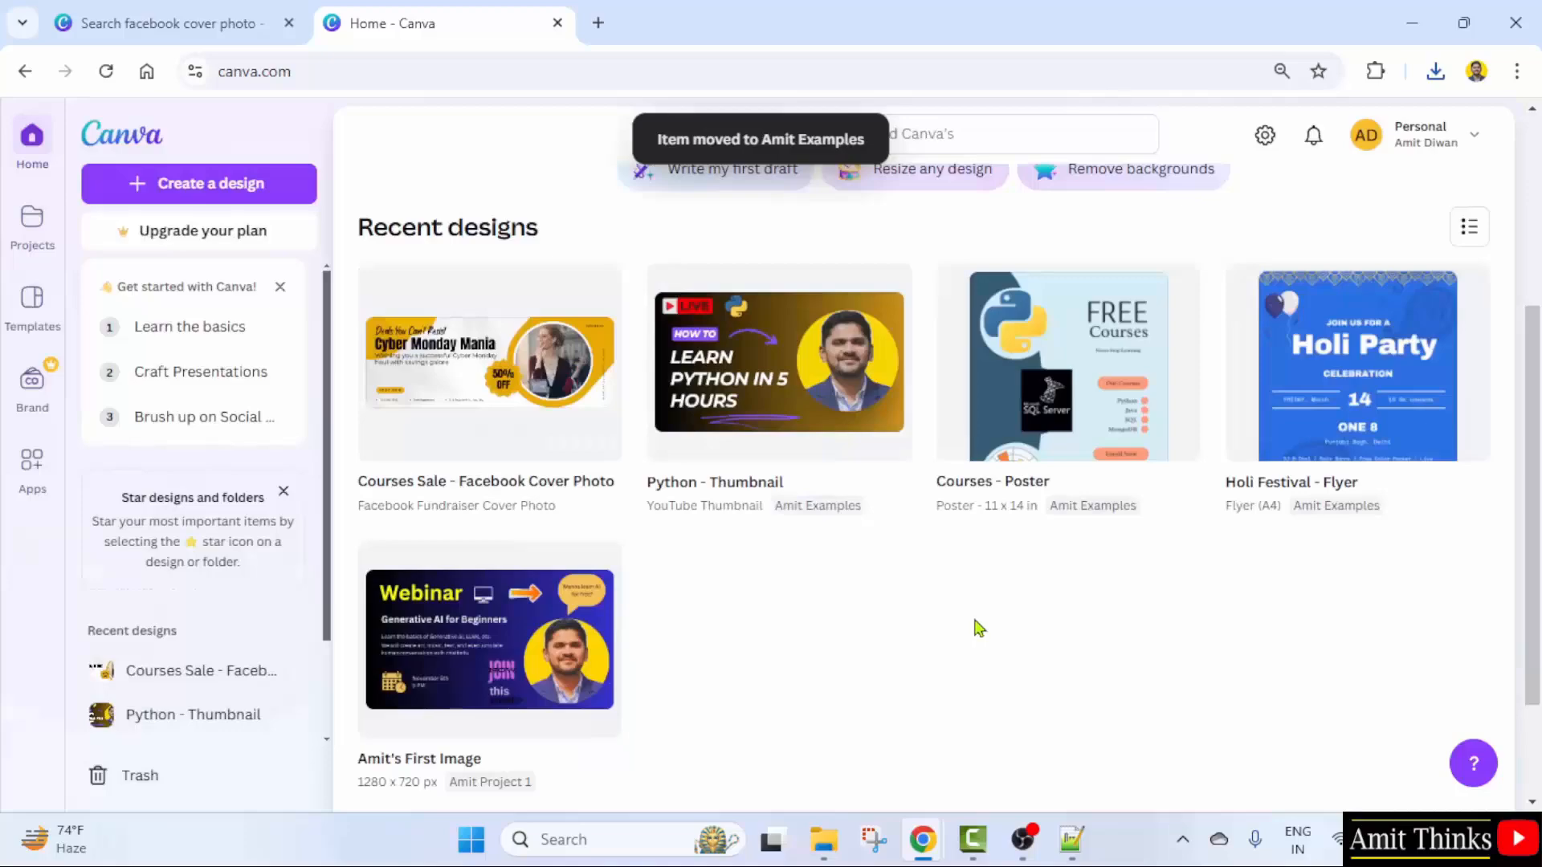
- Reopen the Courses Sale cover from Projects > Amit Examples
click(32, 229)
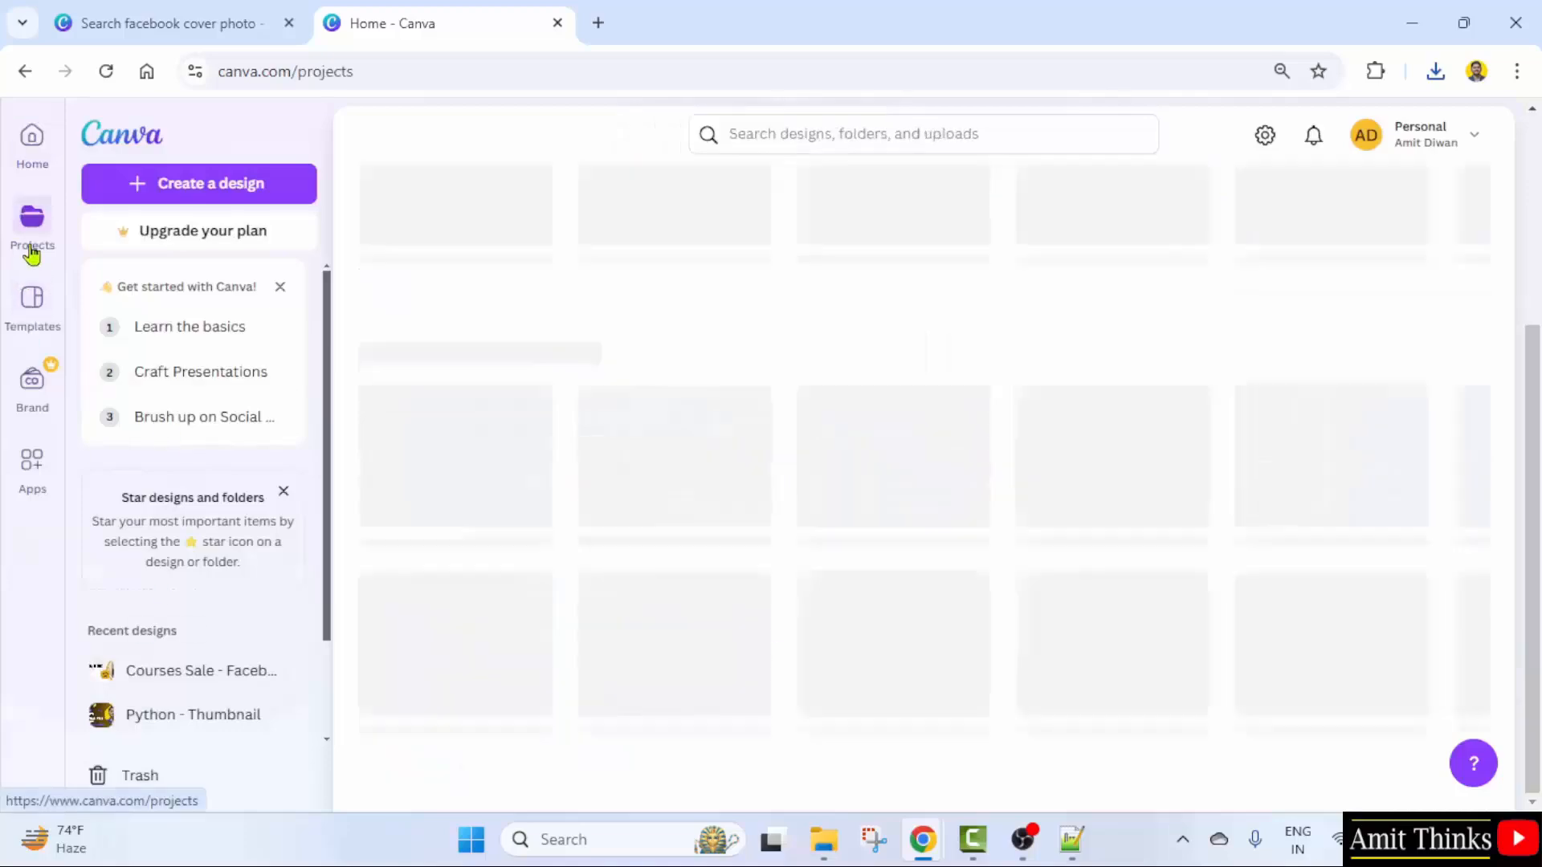
scroll(879, 414, down, 5)
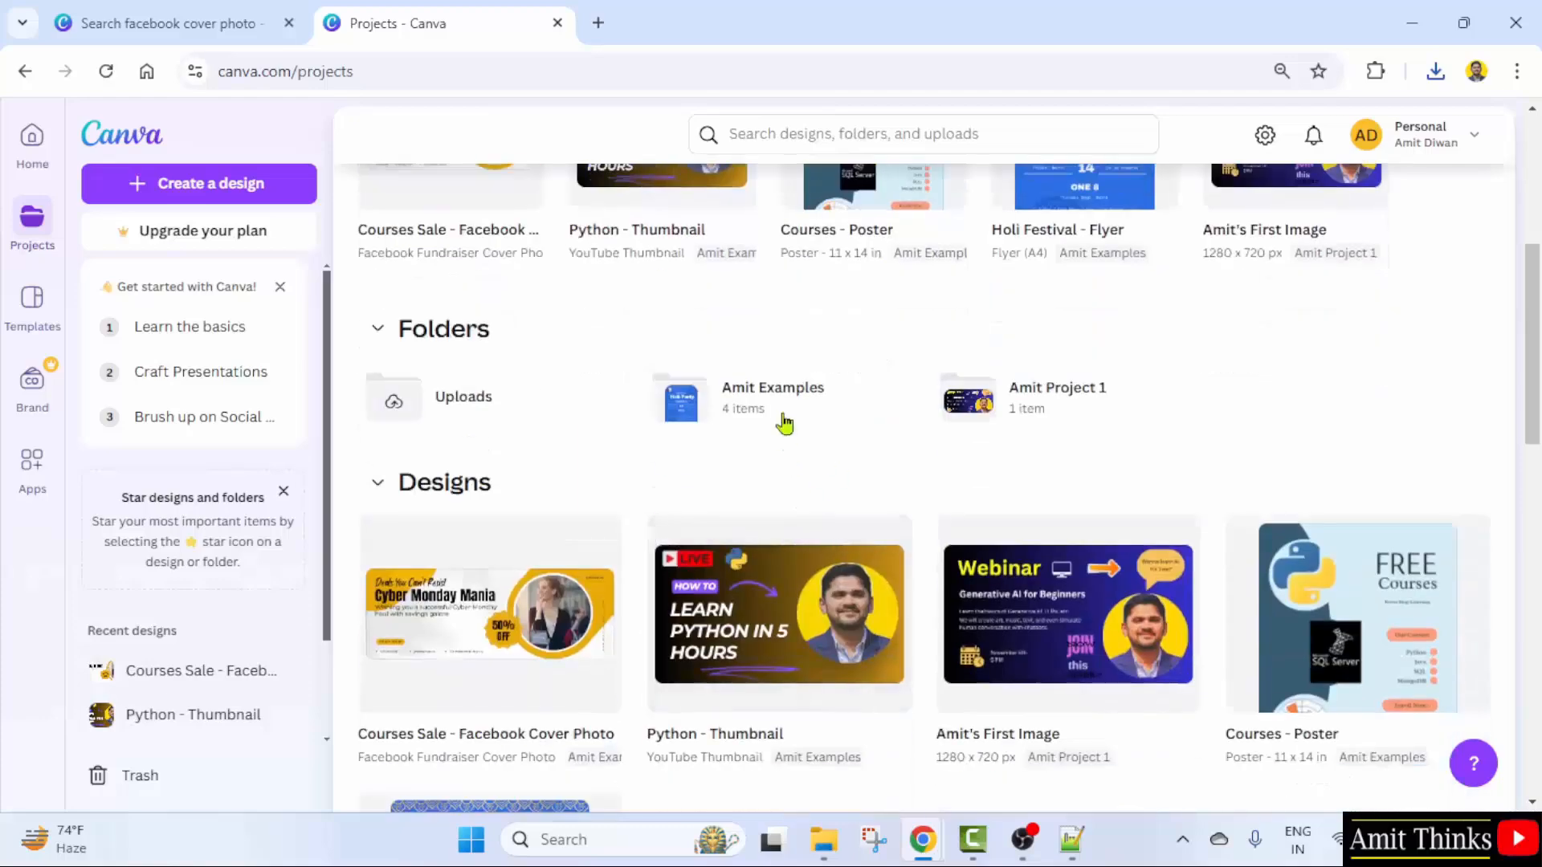
click(784, 422)
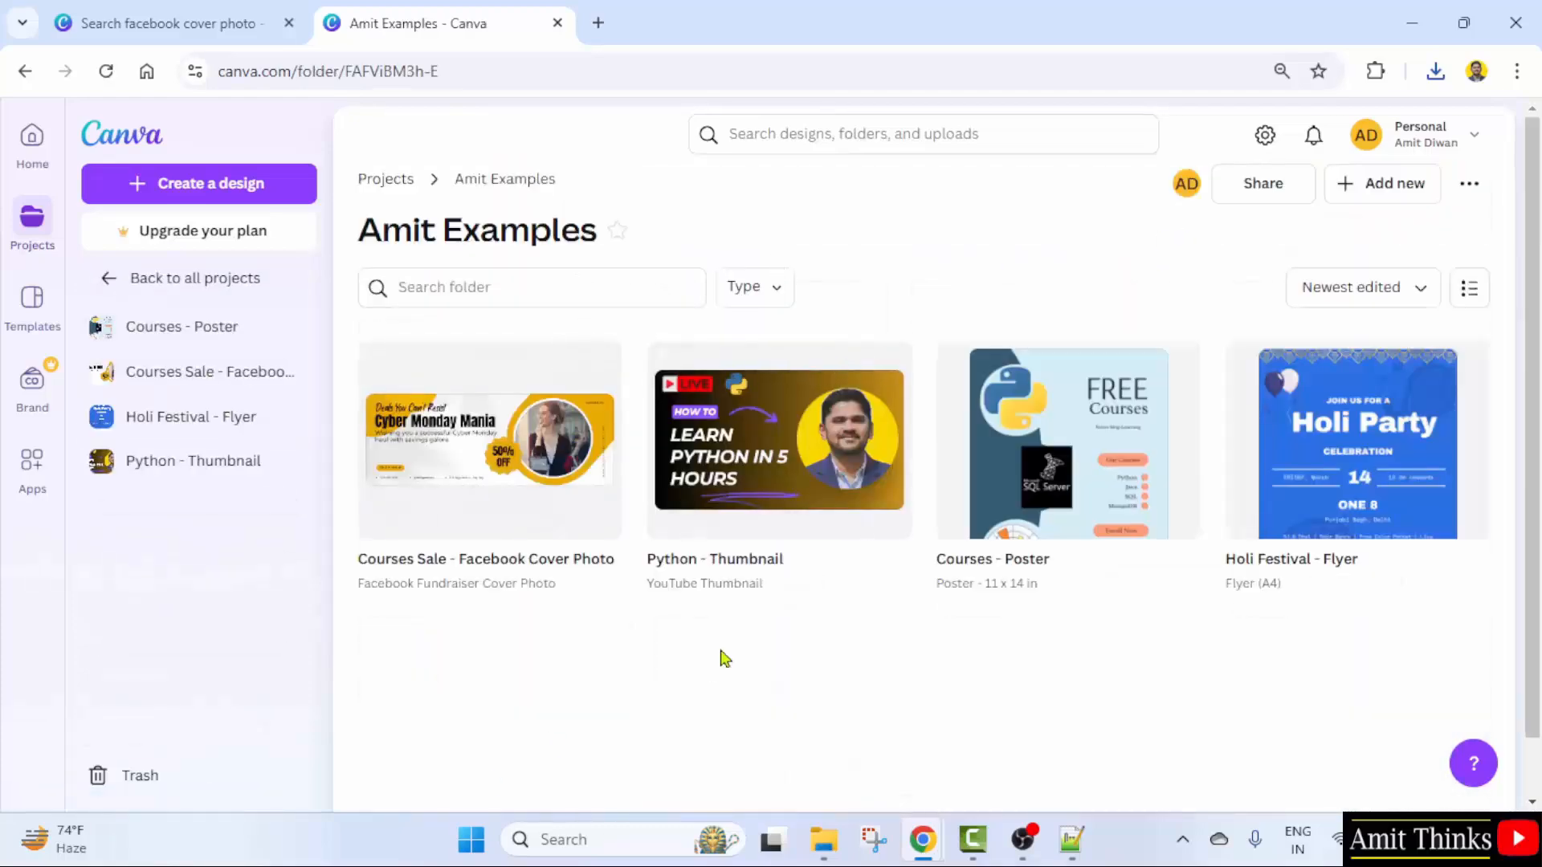
click(463, 446)
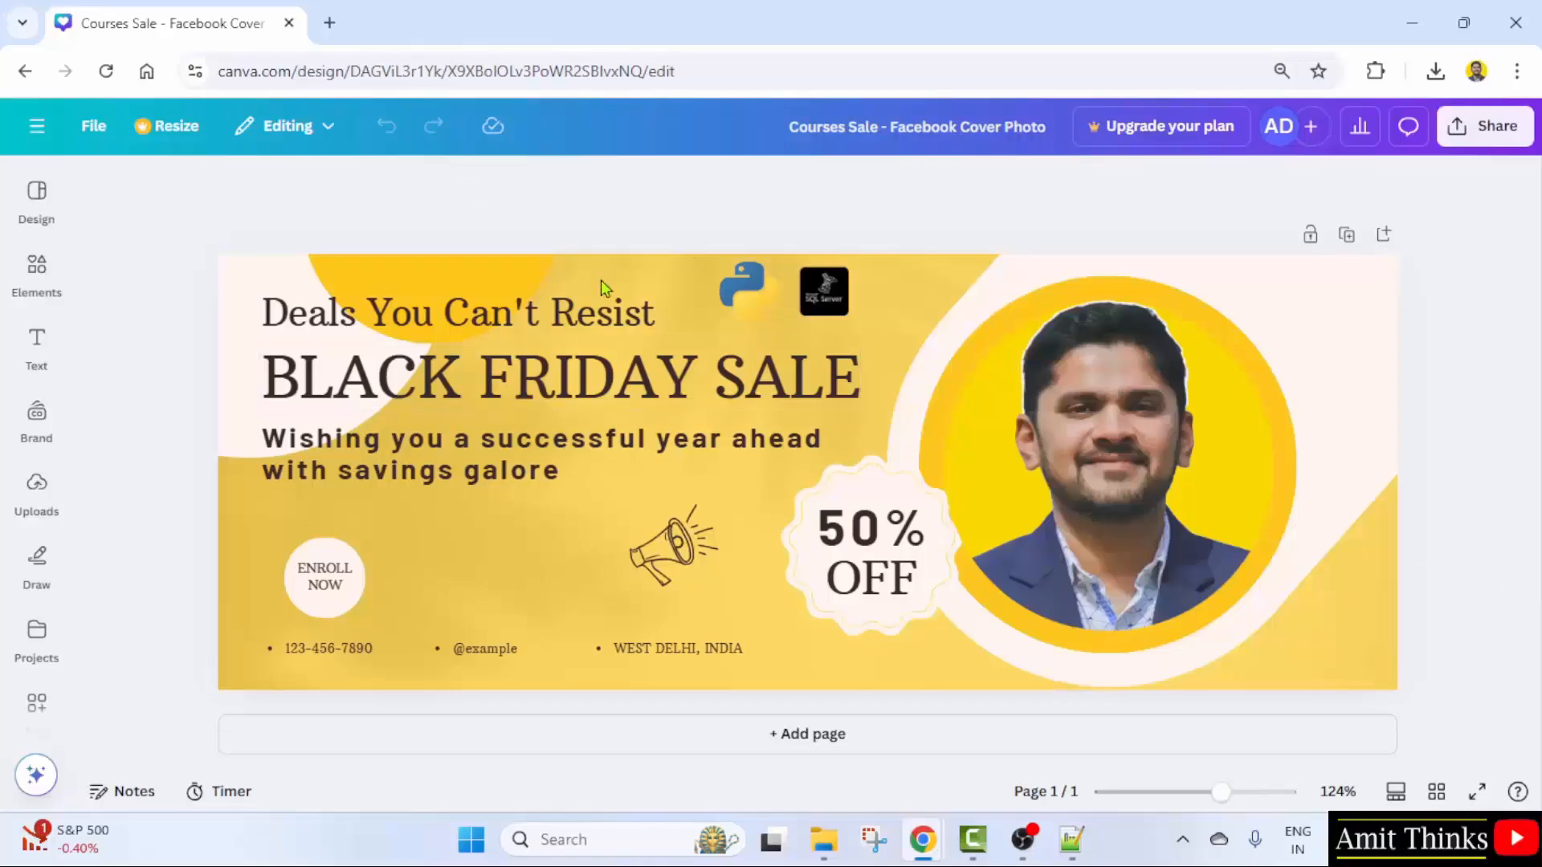
- Search Canva templates for 'logo' from the home page
click(37, 126)
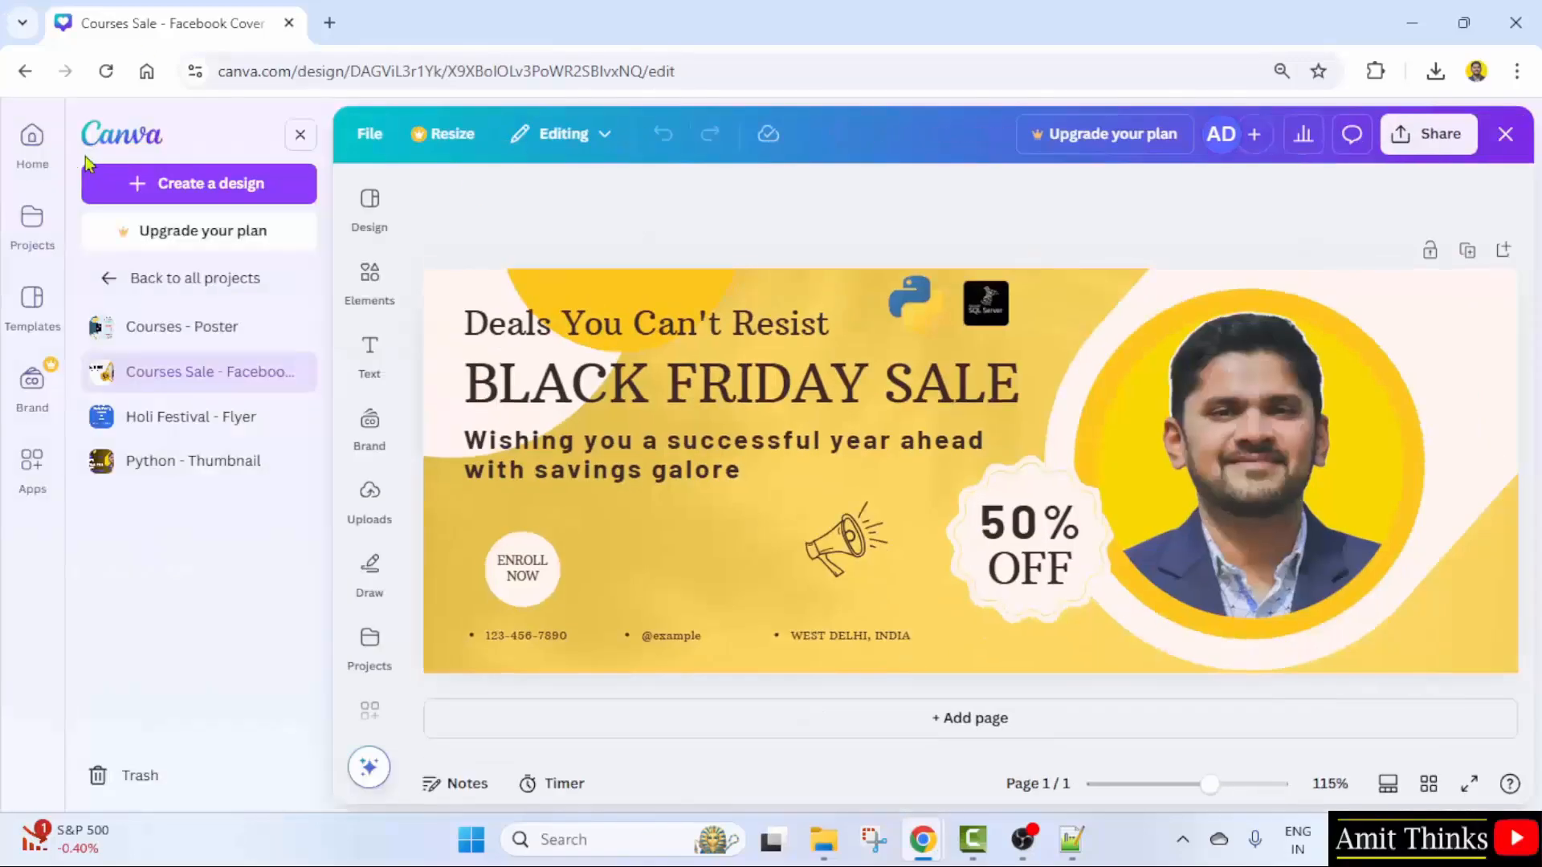
click(33, 138)
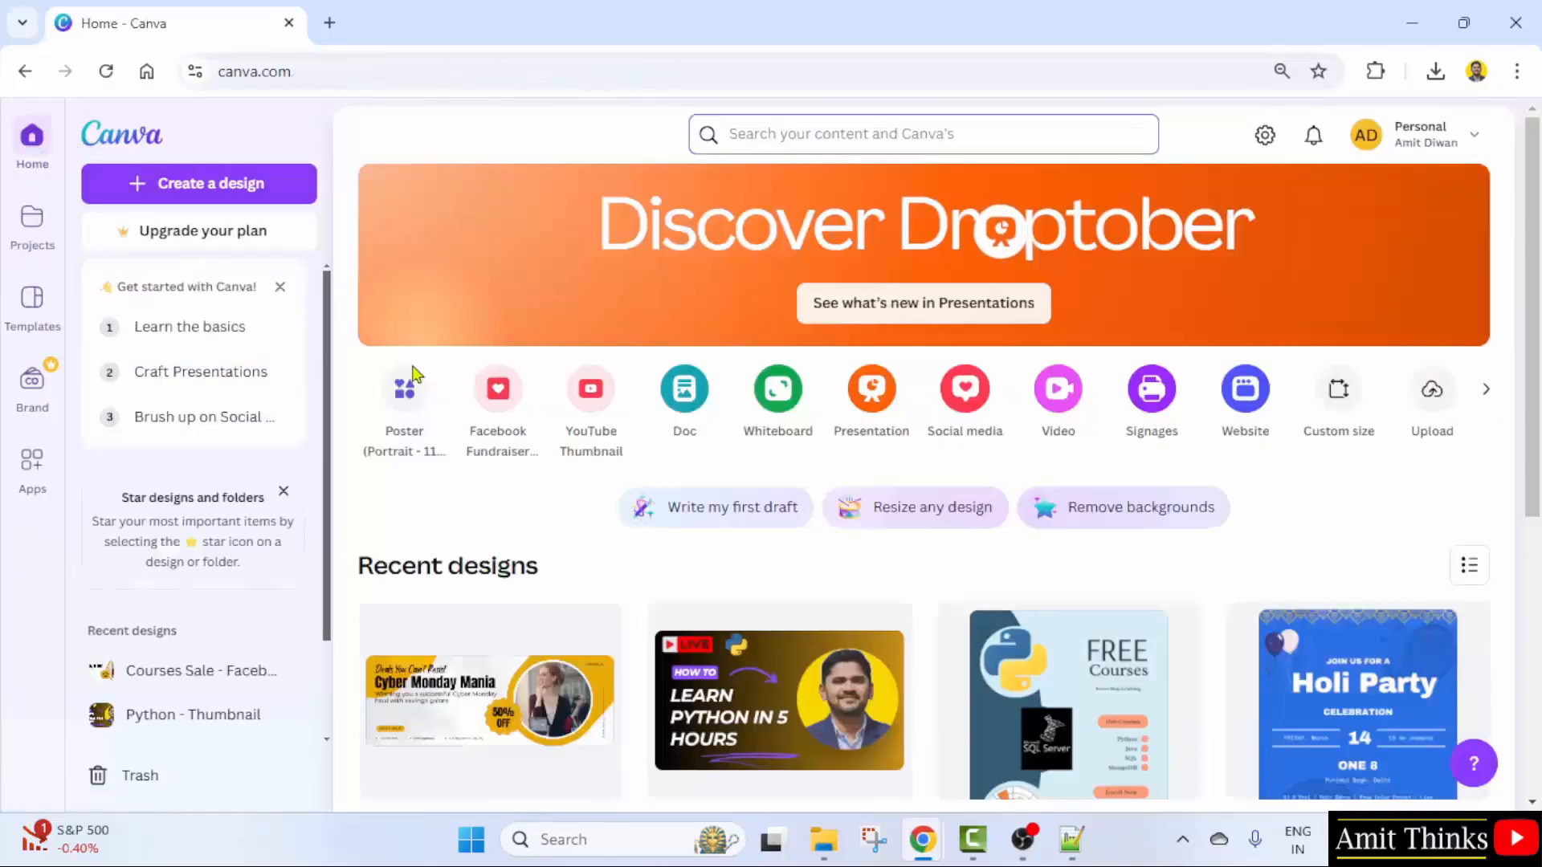
click(781, 134)
text(logo)
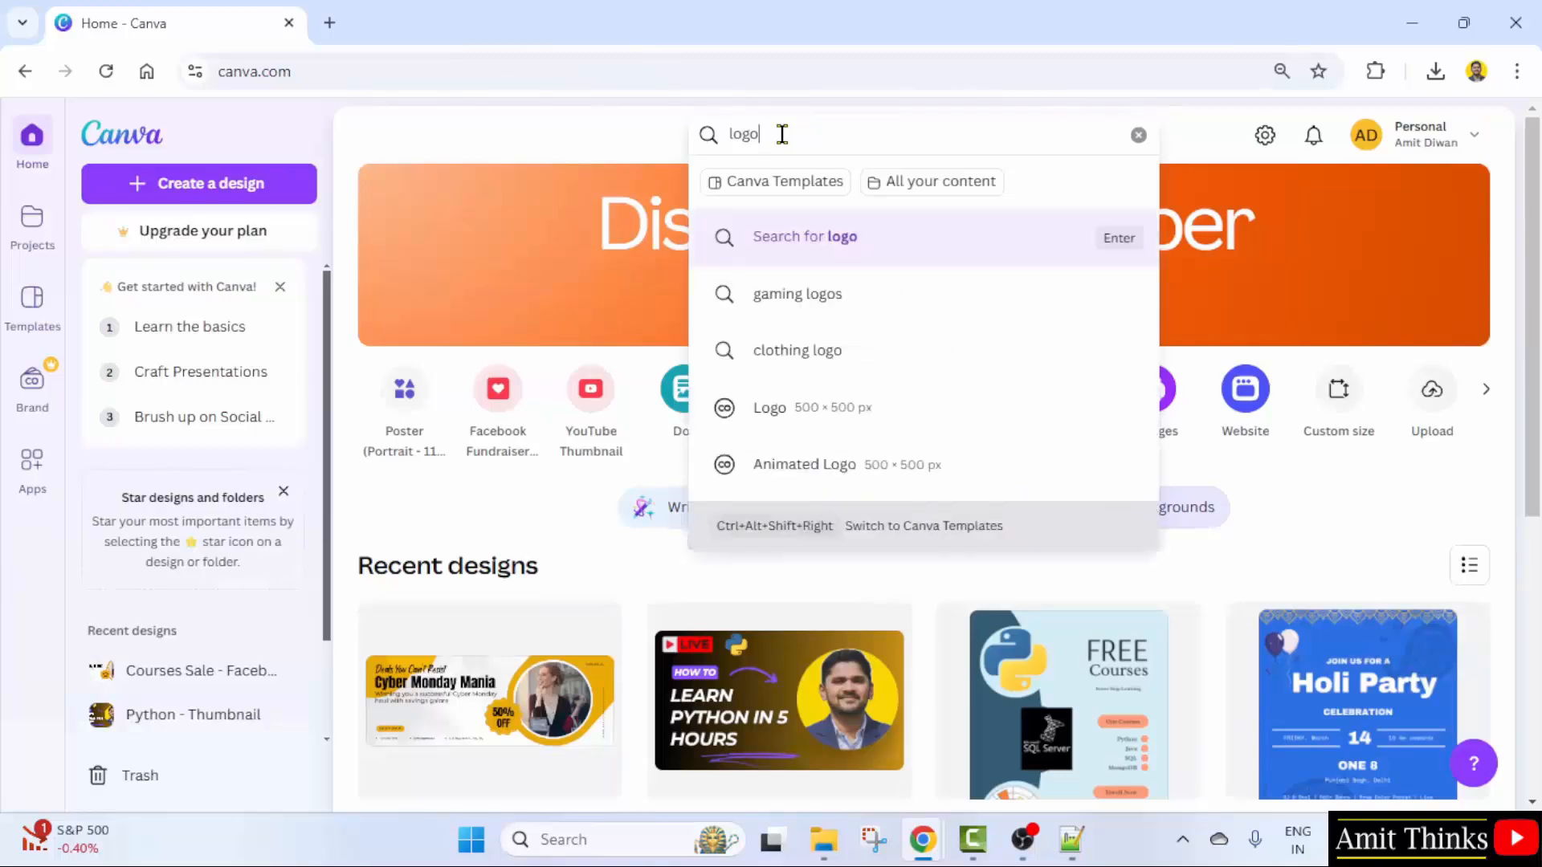
click(896, 257)
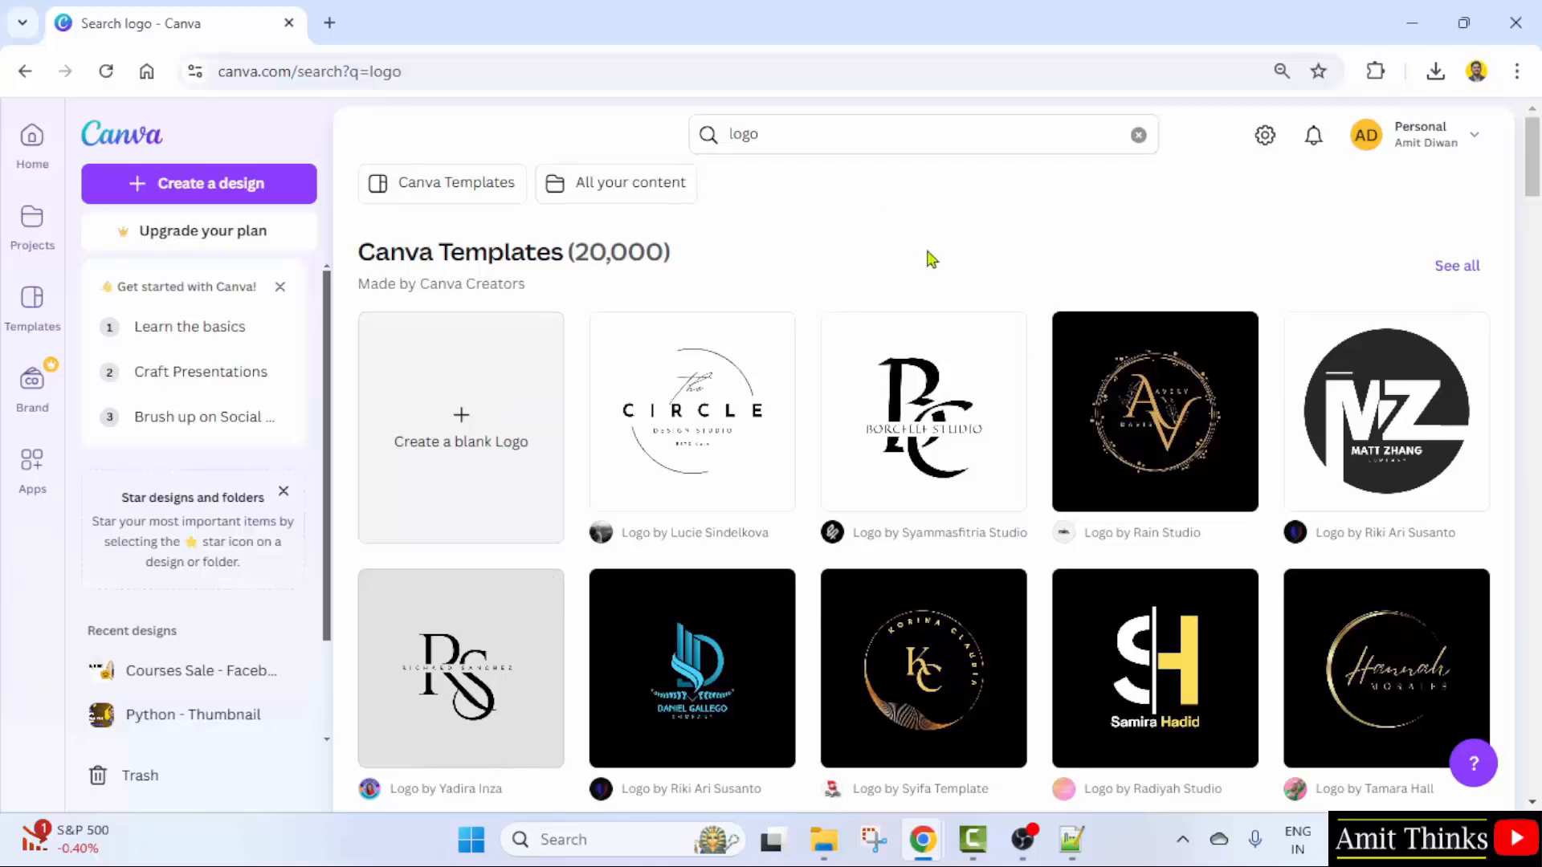
- Preview the White and Blue Modern Digital Marketing Logo template and its similar designs
scroll(1073, 241, down, 5)
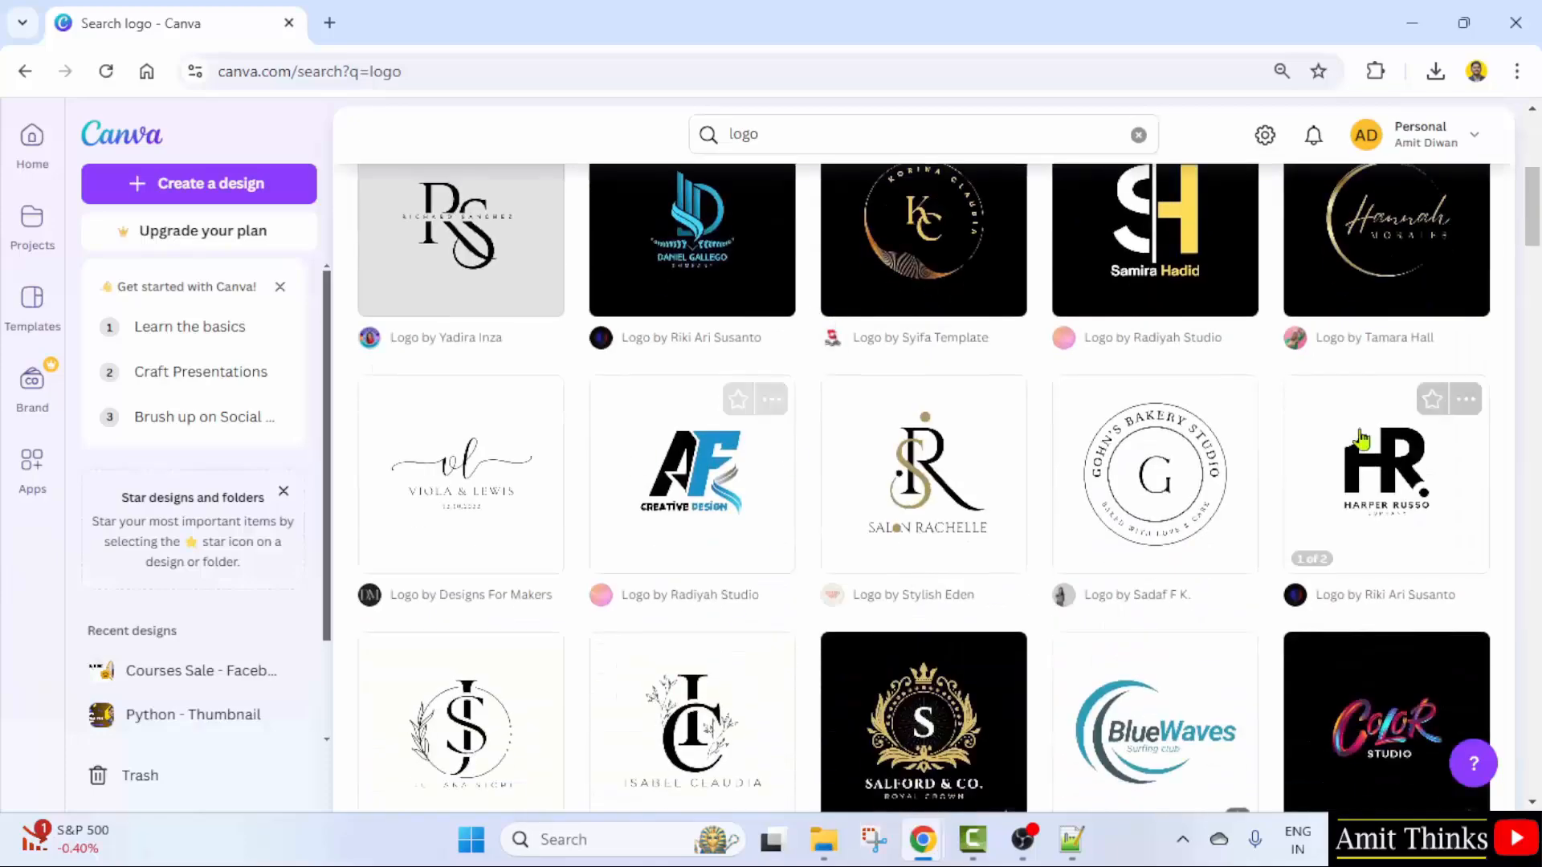
scroll(1135, 424, down, 10)
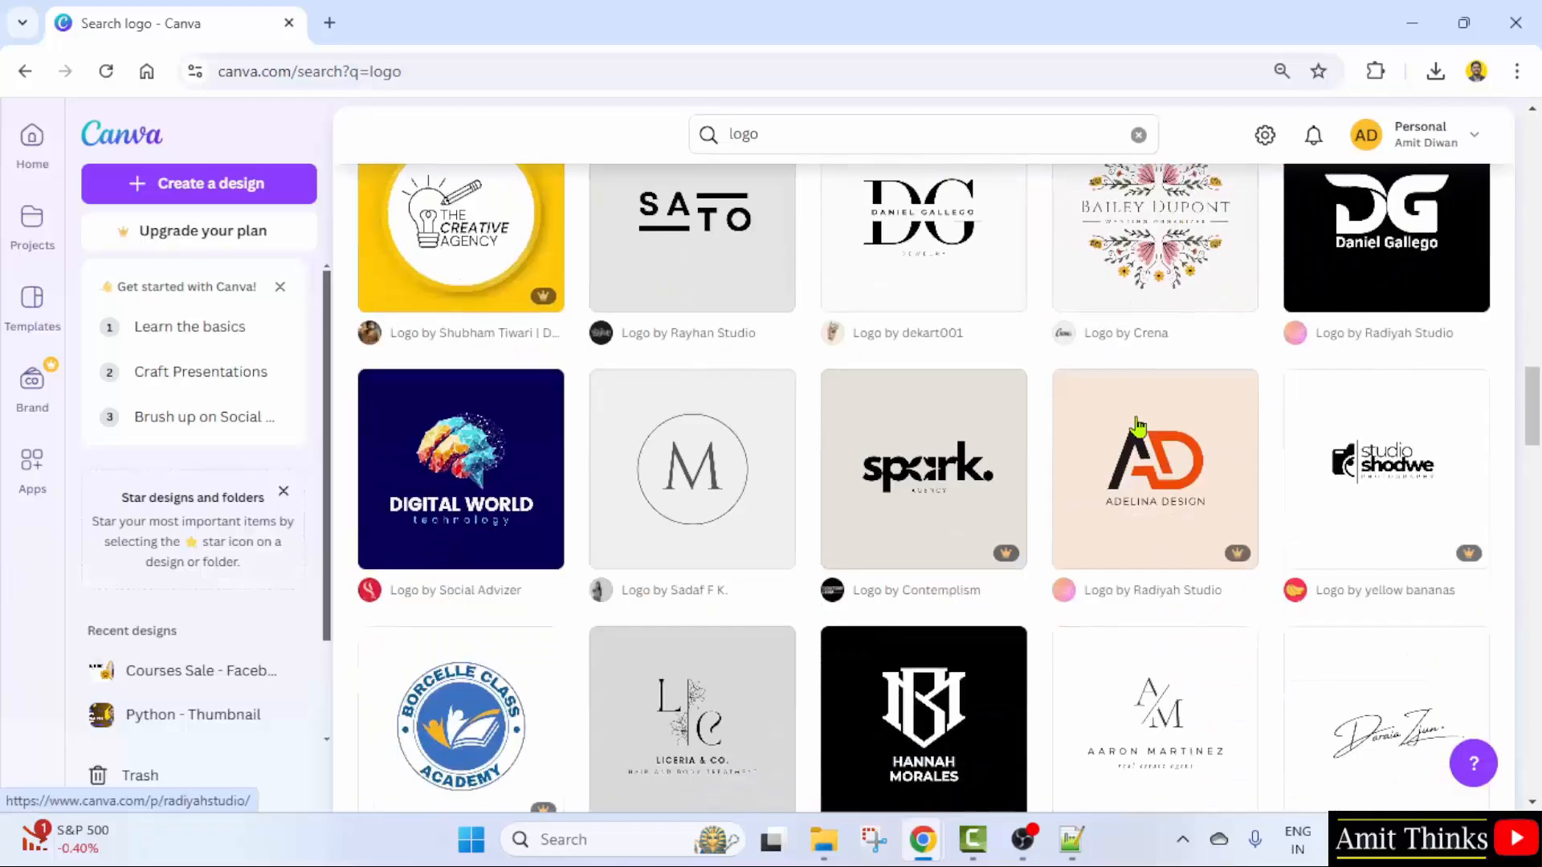
scroll(1135, 423, down, 5)
scroll(1118, 411, up, 20)
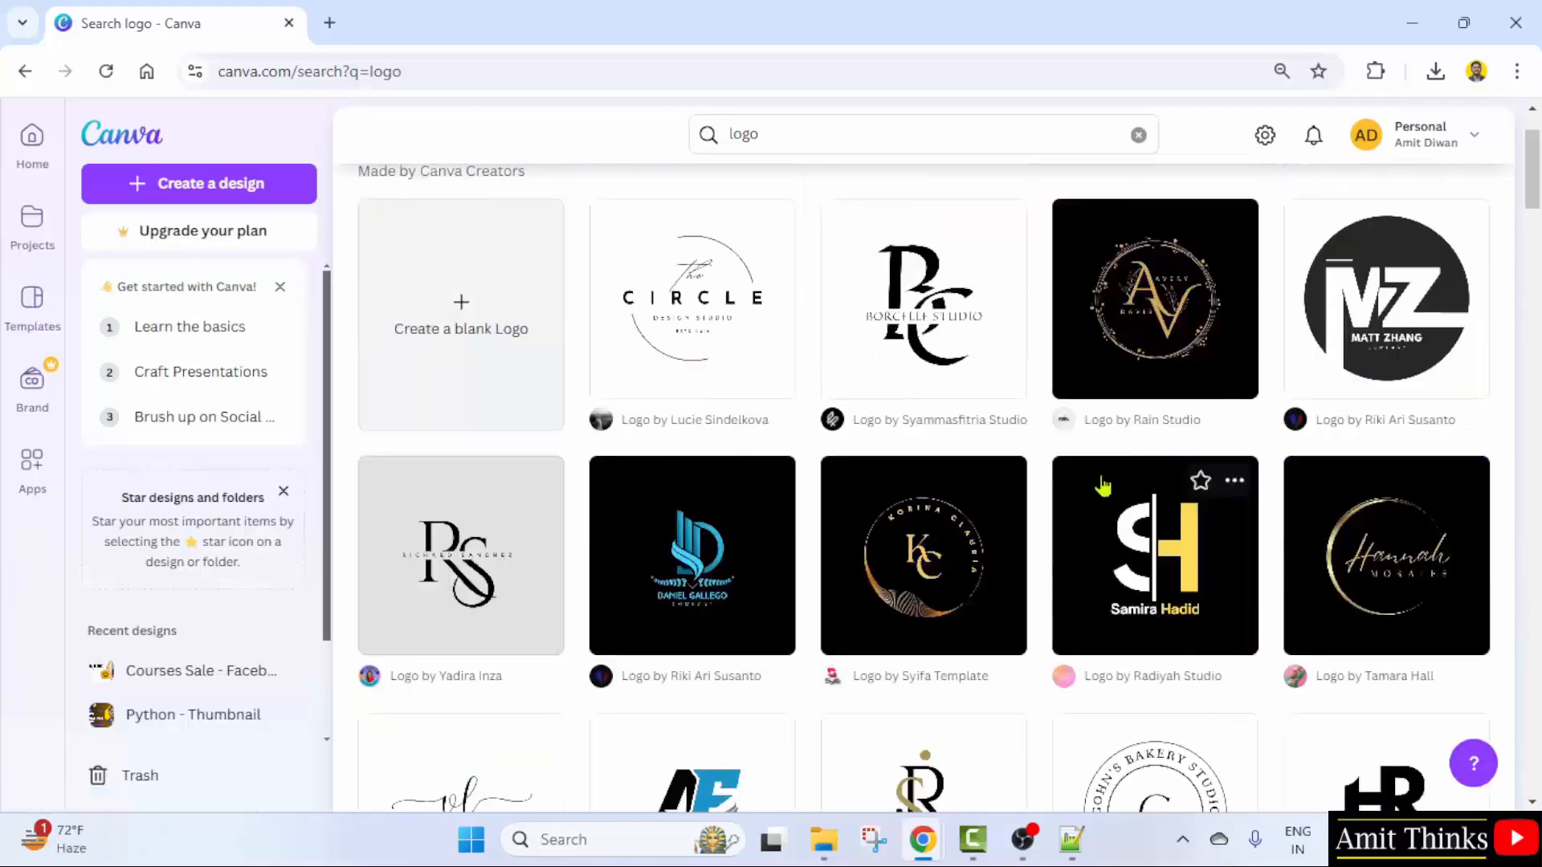
scroll(1102, 486, down, 10)
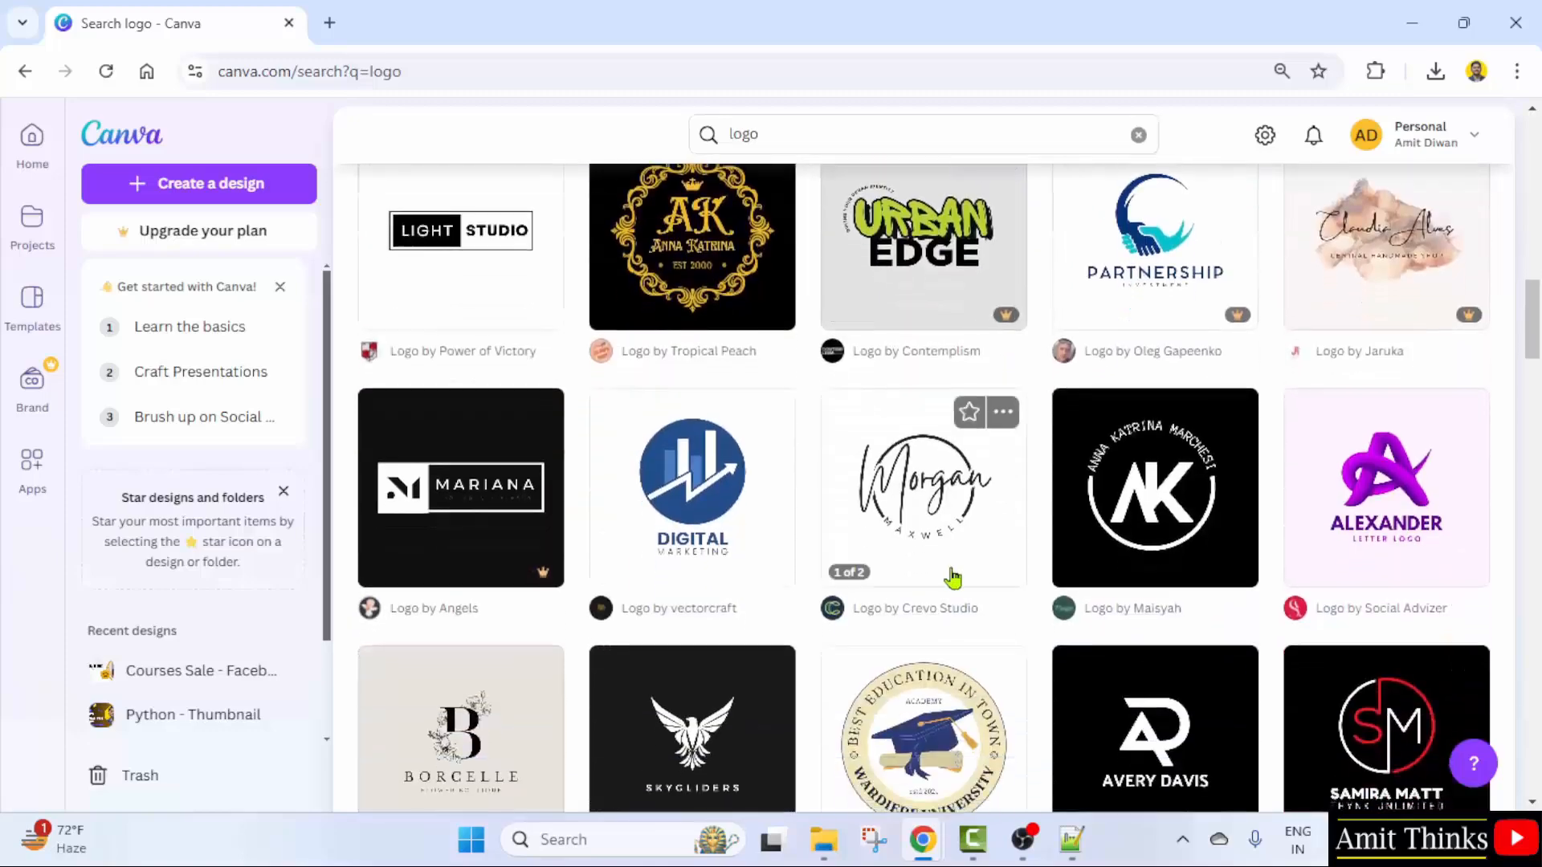
click(719, 534)
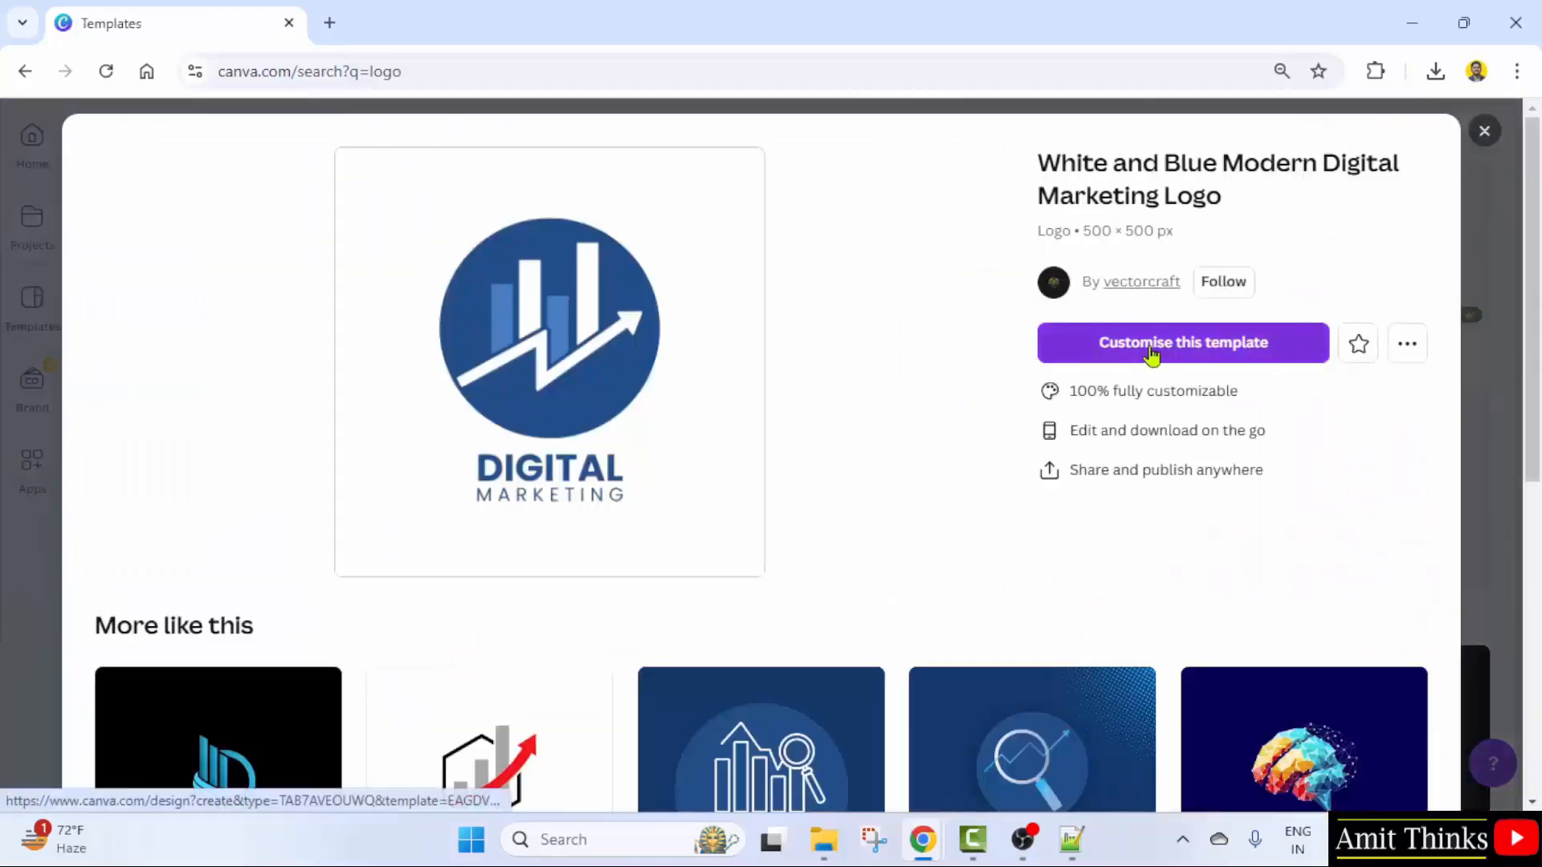
scroll(306, 516, down, 9)
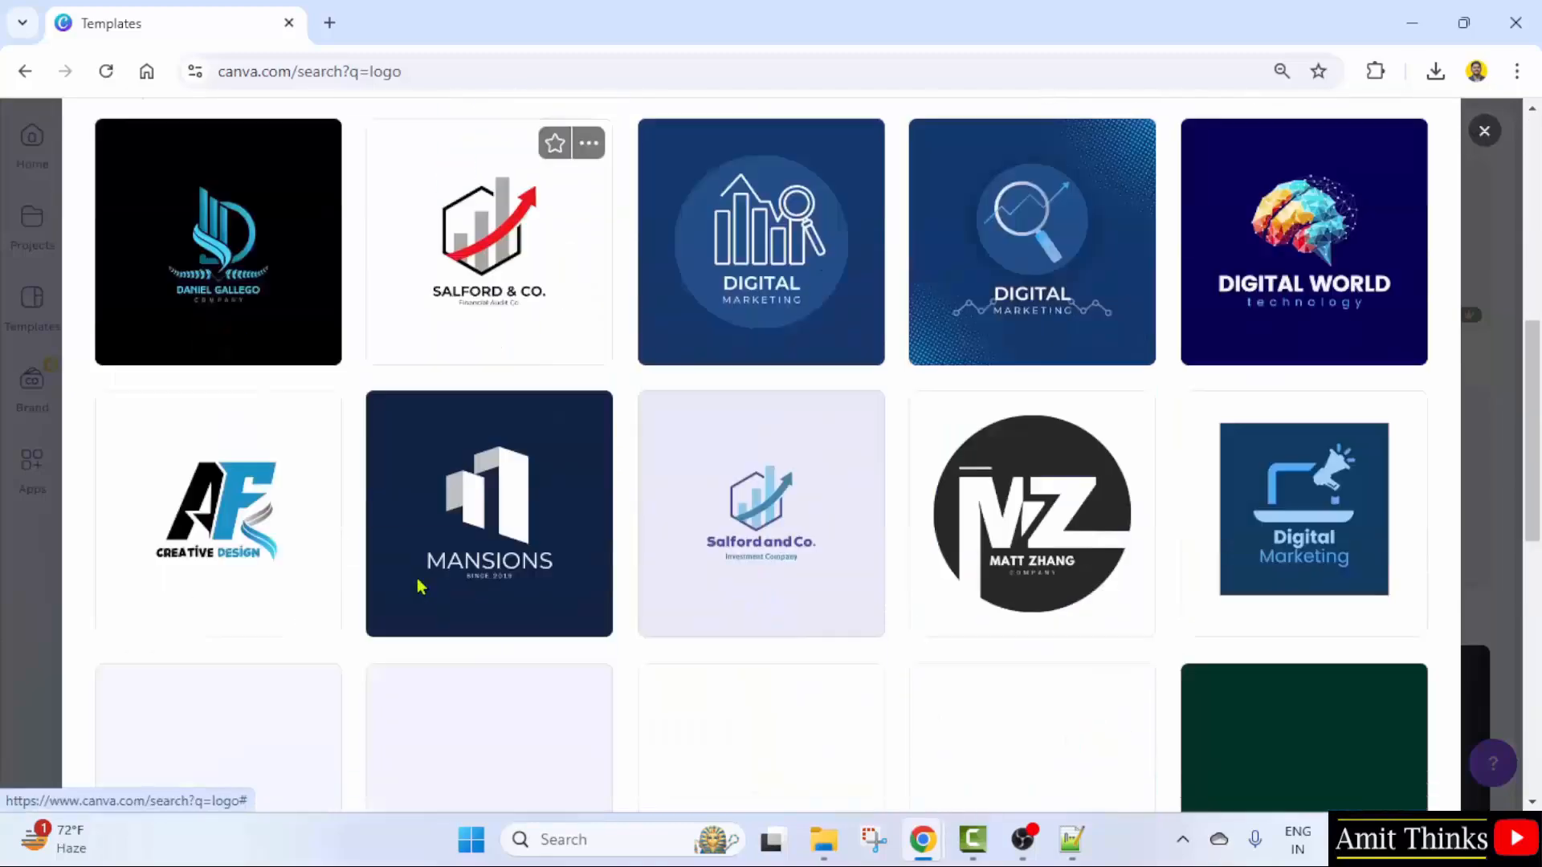
scroll(926, 413, up, 3)
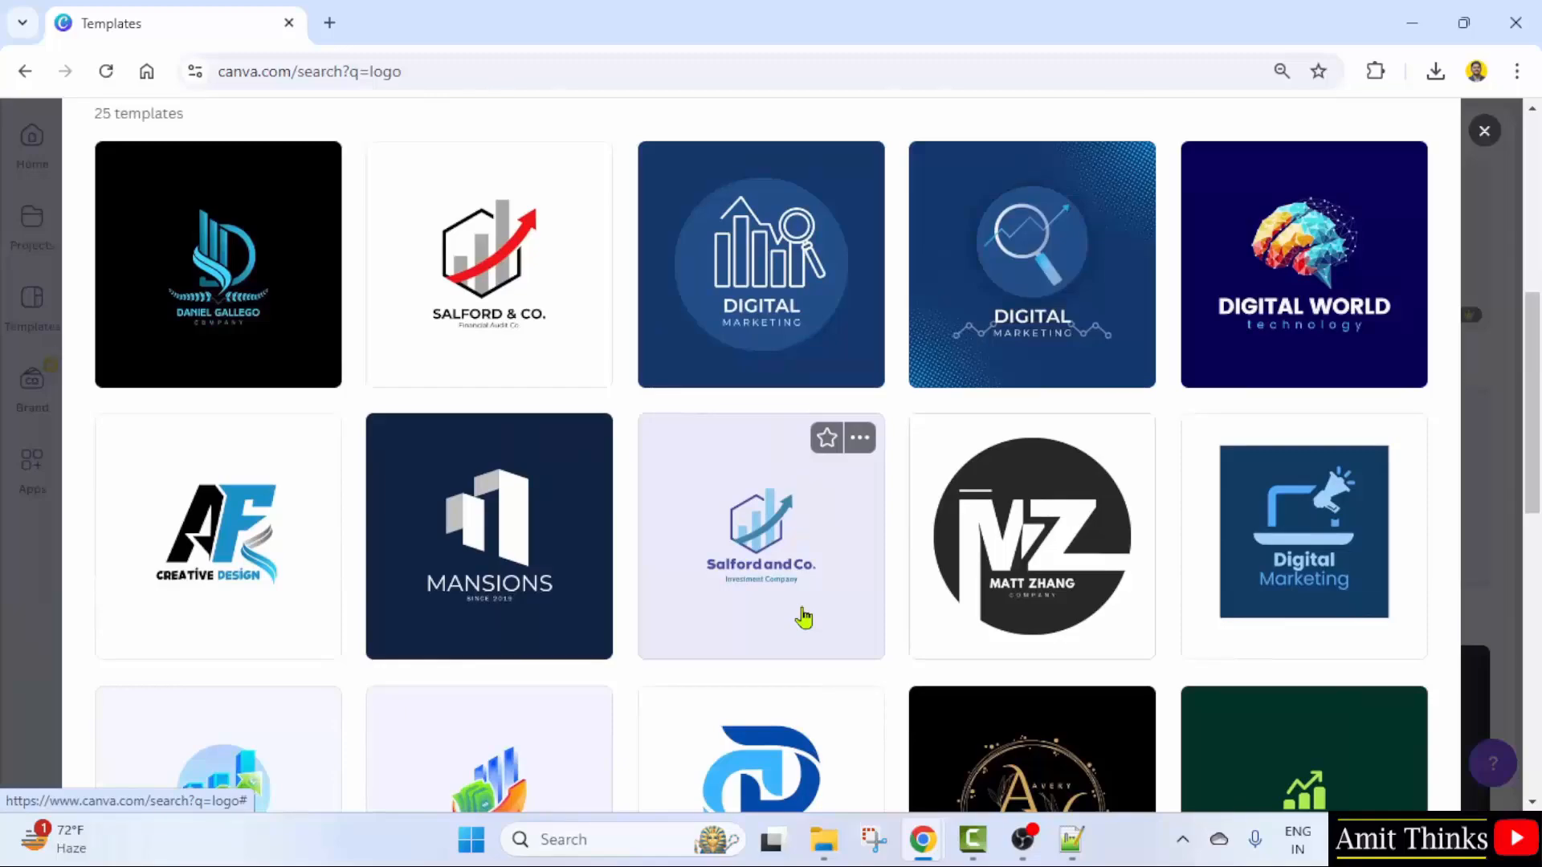
- Customize the magnifier Digital Marketing logo template, replacing DIGITAL with EXAMPLE
click(981, 281)
click(1147, 348)
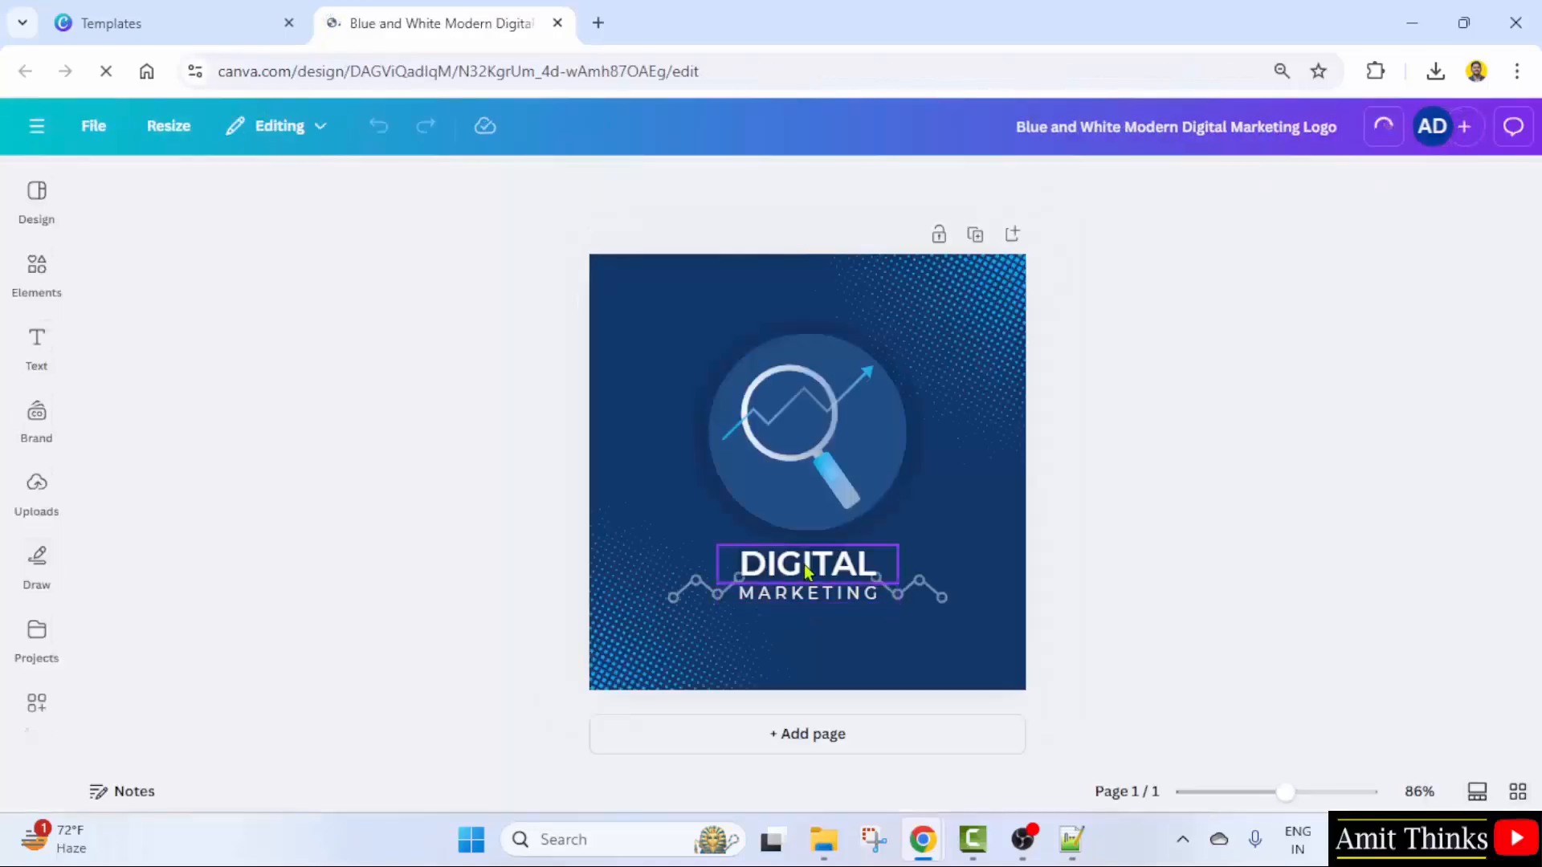
click(803, 566)
double_click(803, 565)
text(EX)
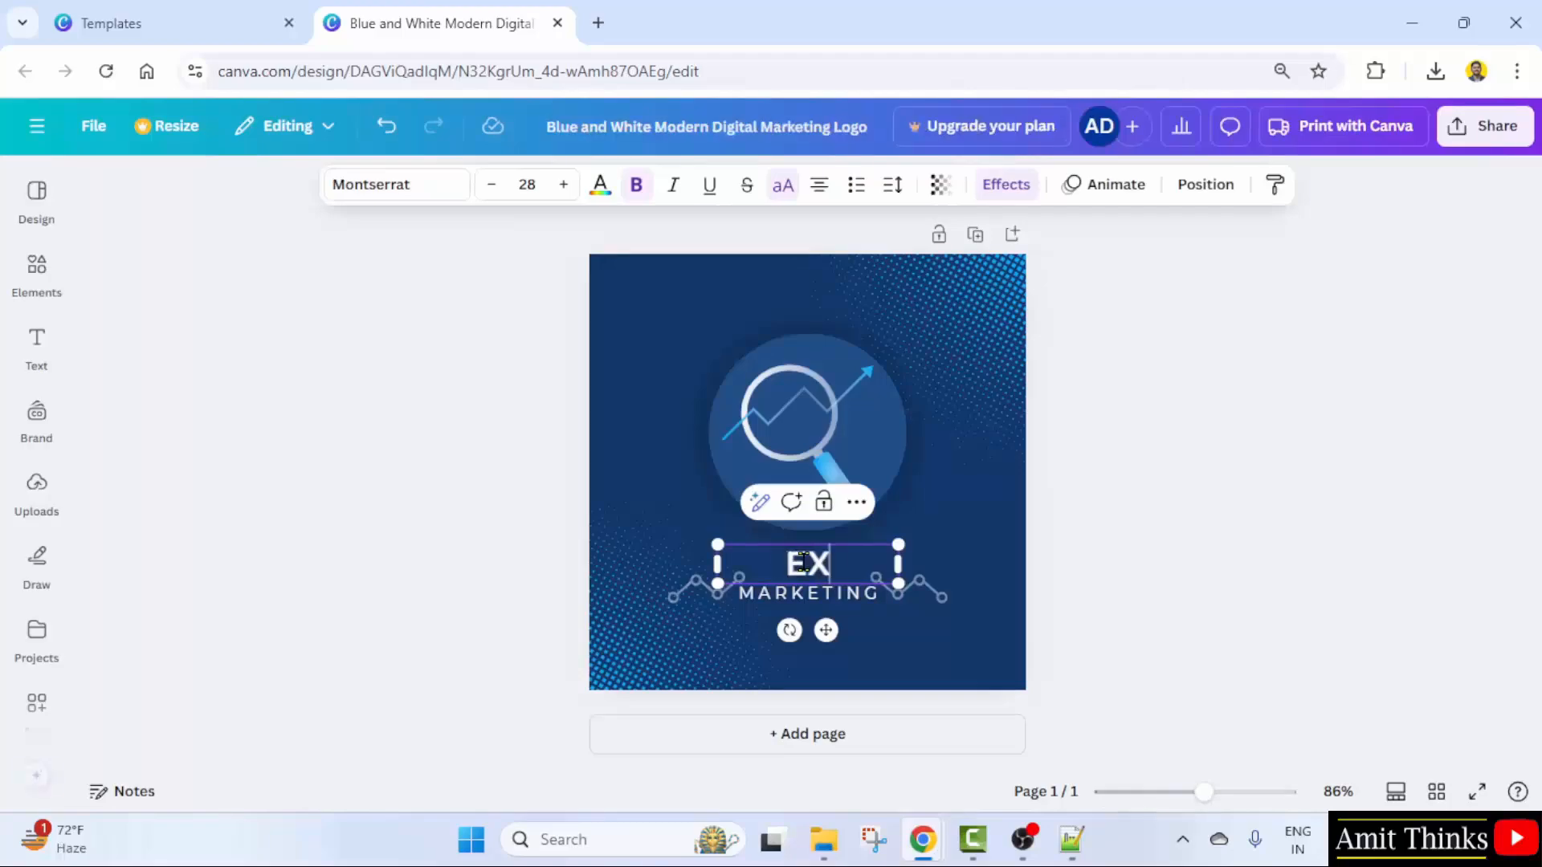
text(AMPLE)
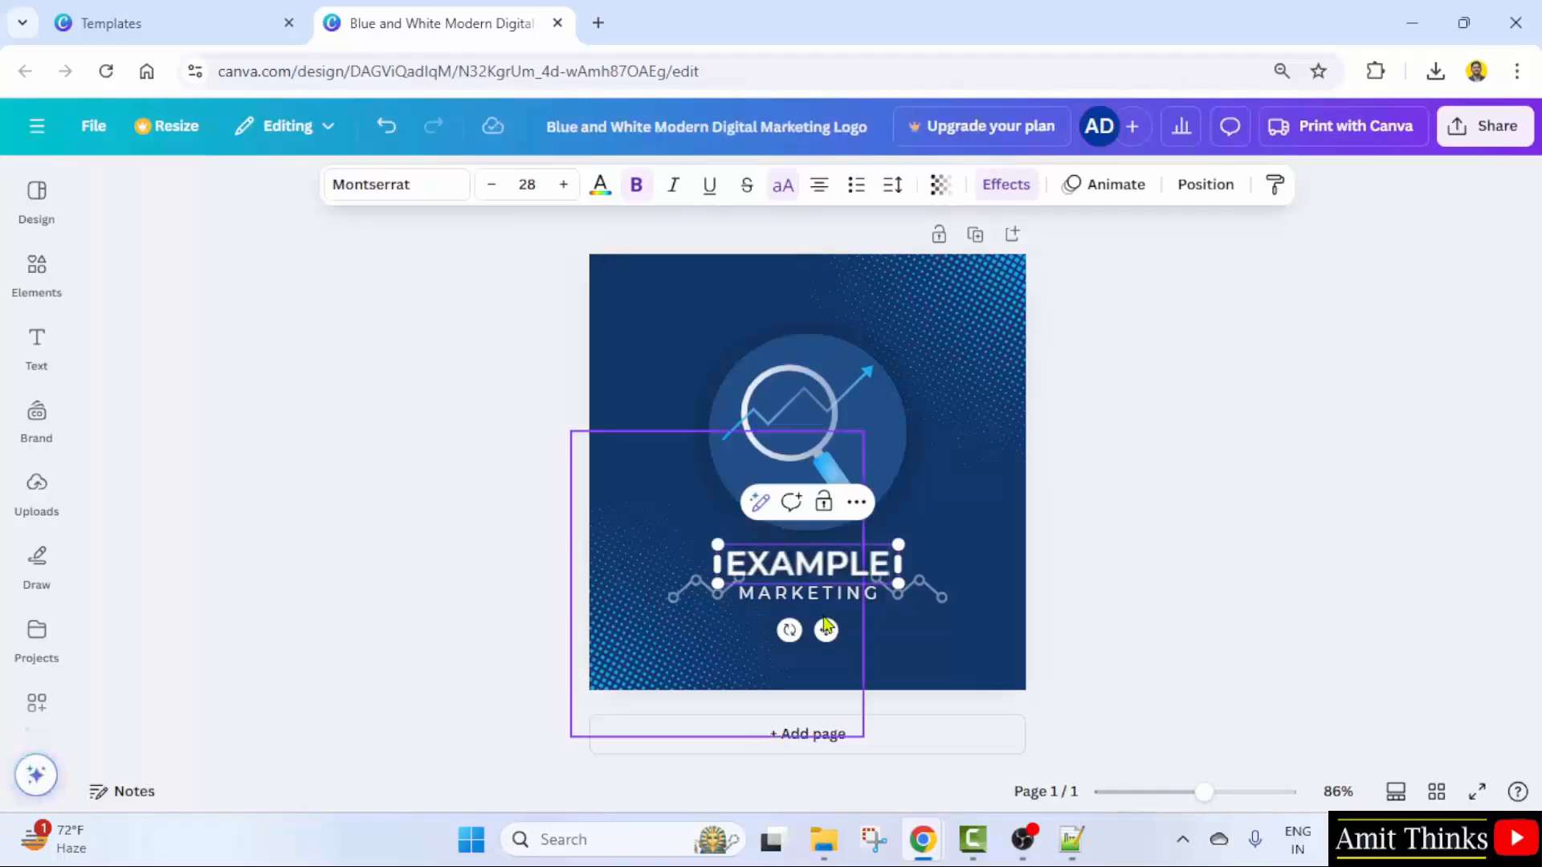
- Replace MARKETING with EDTECH, then select the magnifier graphic
click(836, 595)
double_click(836, 596)
text(EDTECH)
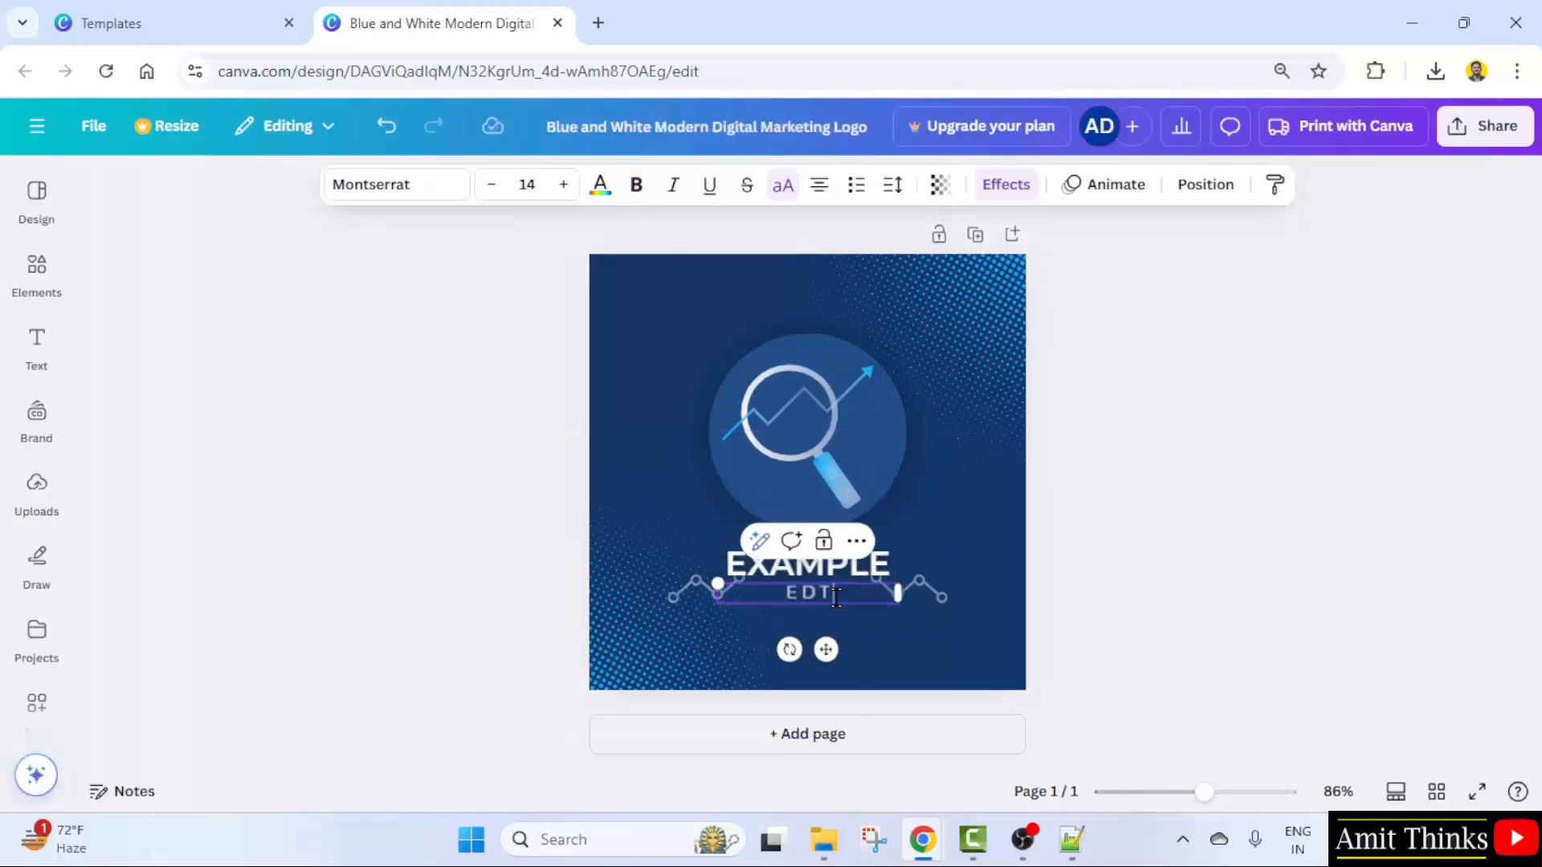
click(1174, 596)
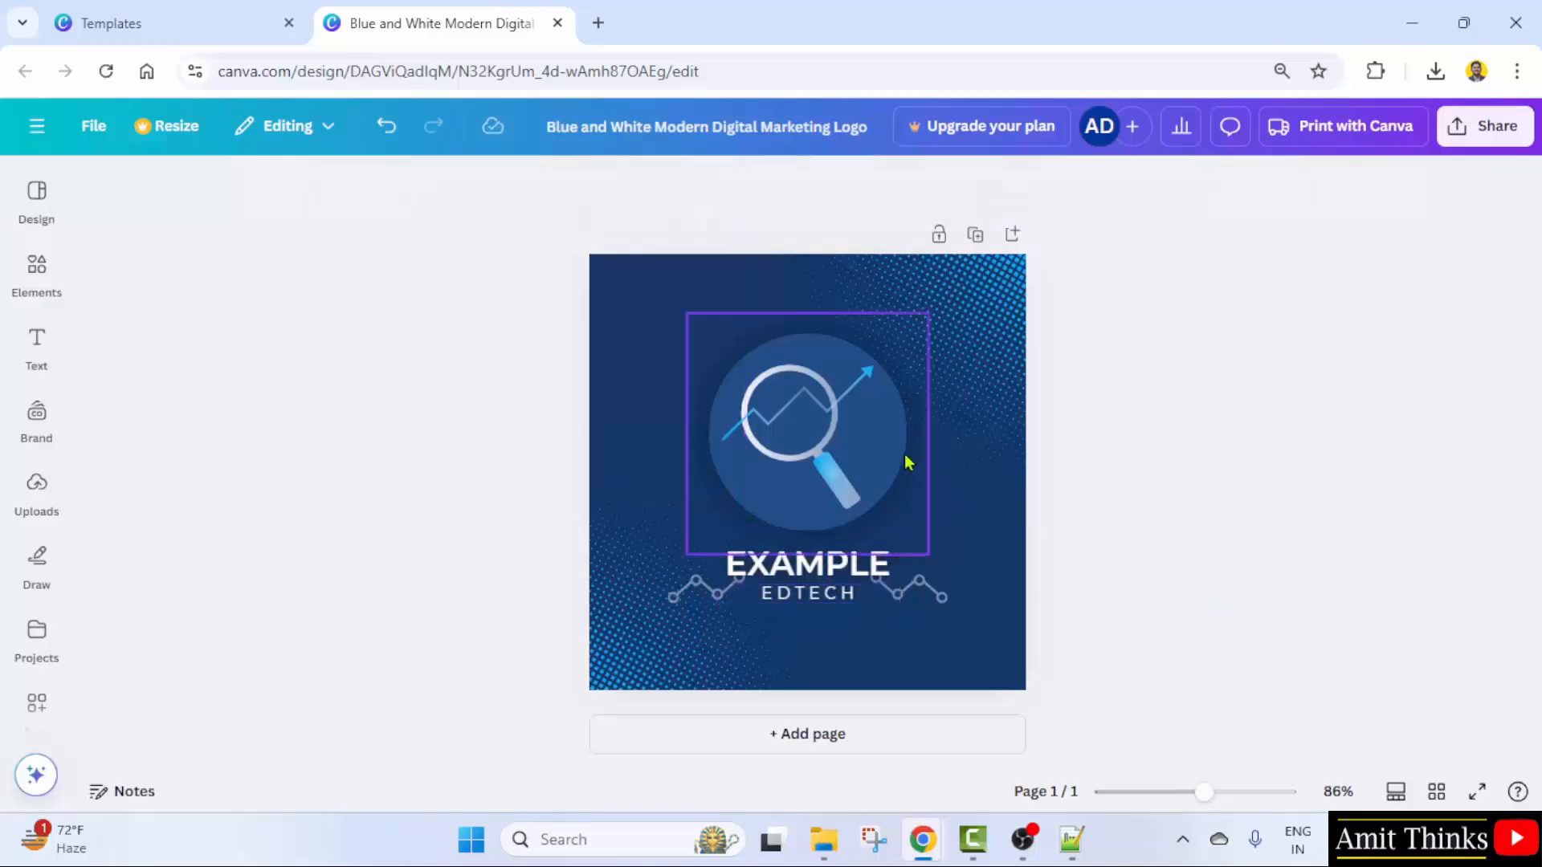
click(824, 437)
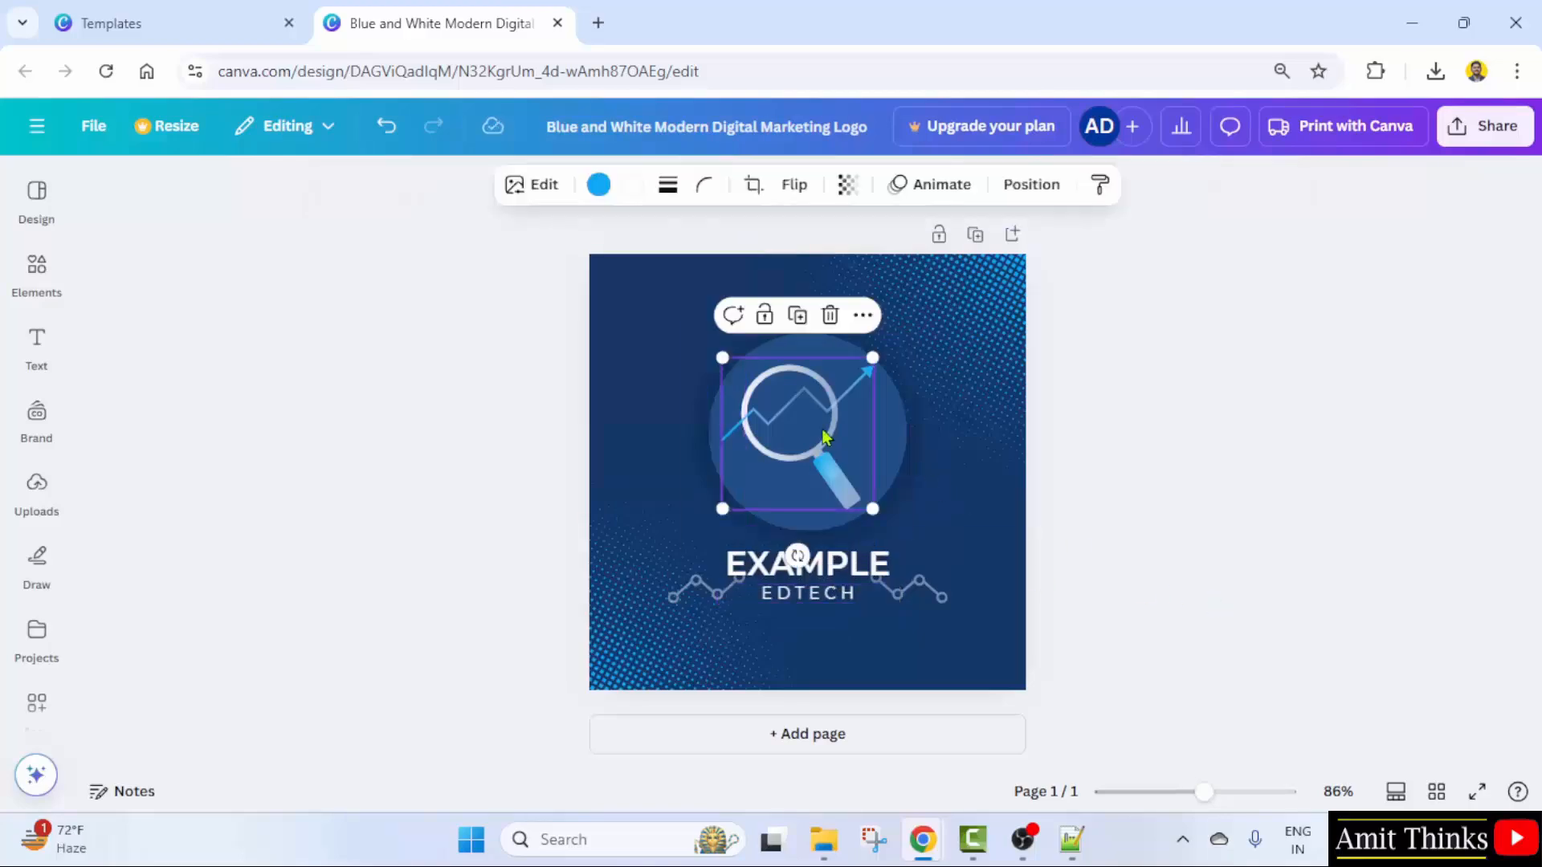
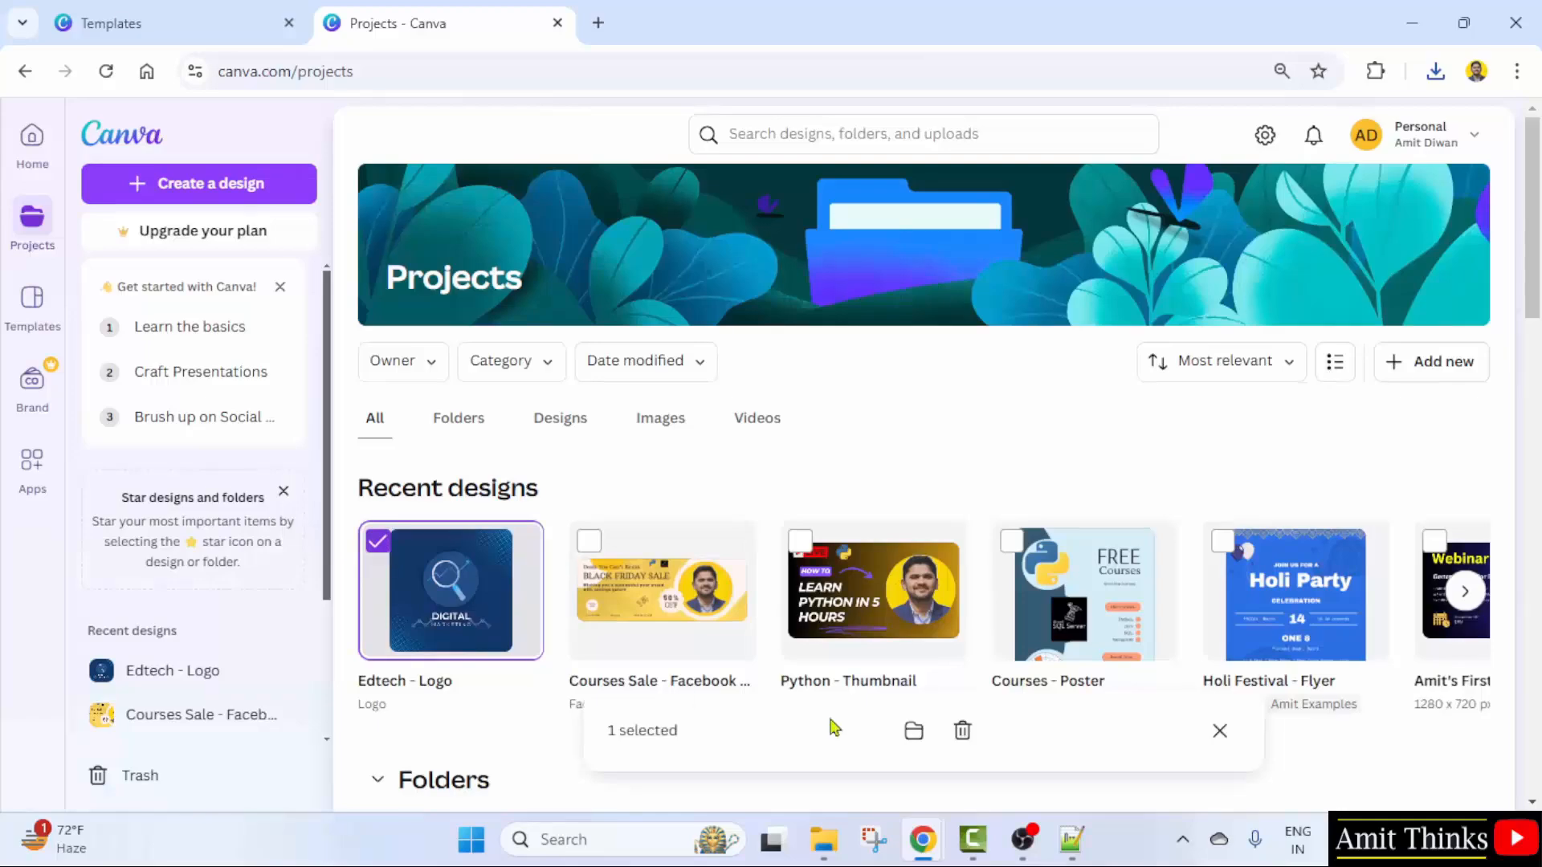
- Move the Edtech - Logo design into the Amit Examples folder
click(915, 738)
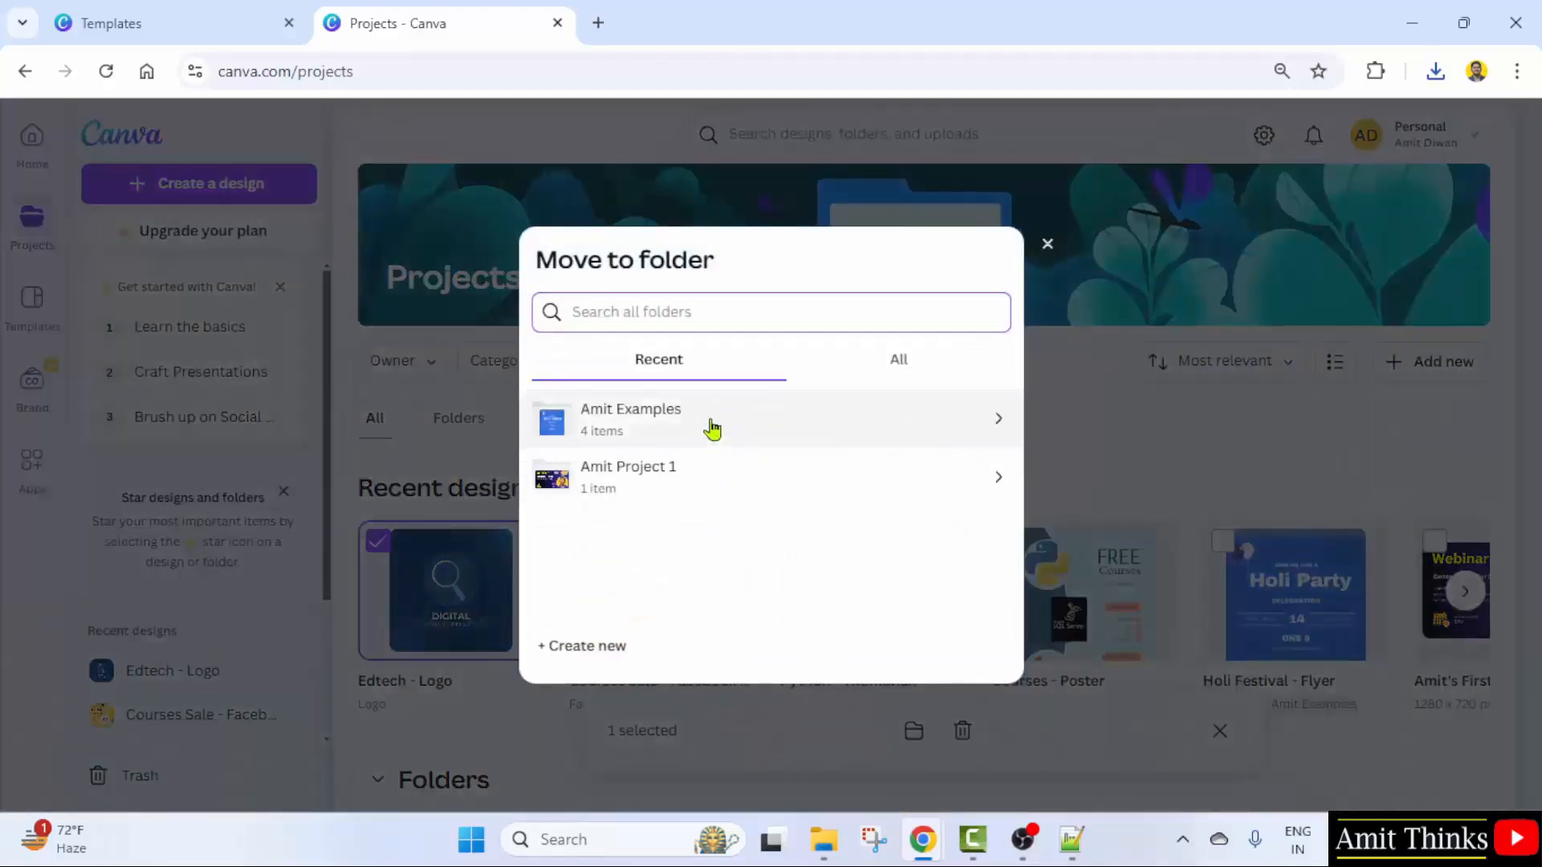
click(711, 429)
click(930, 628)
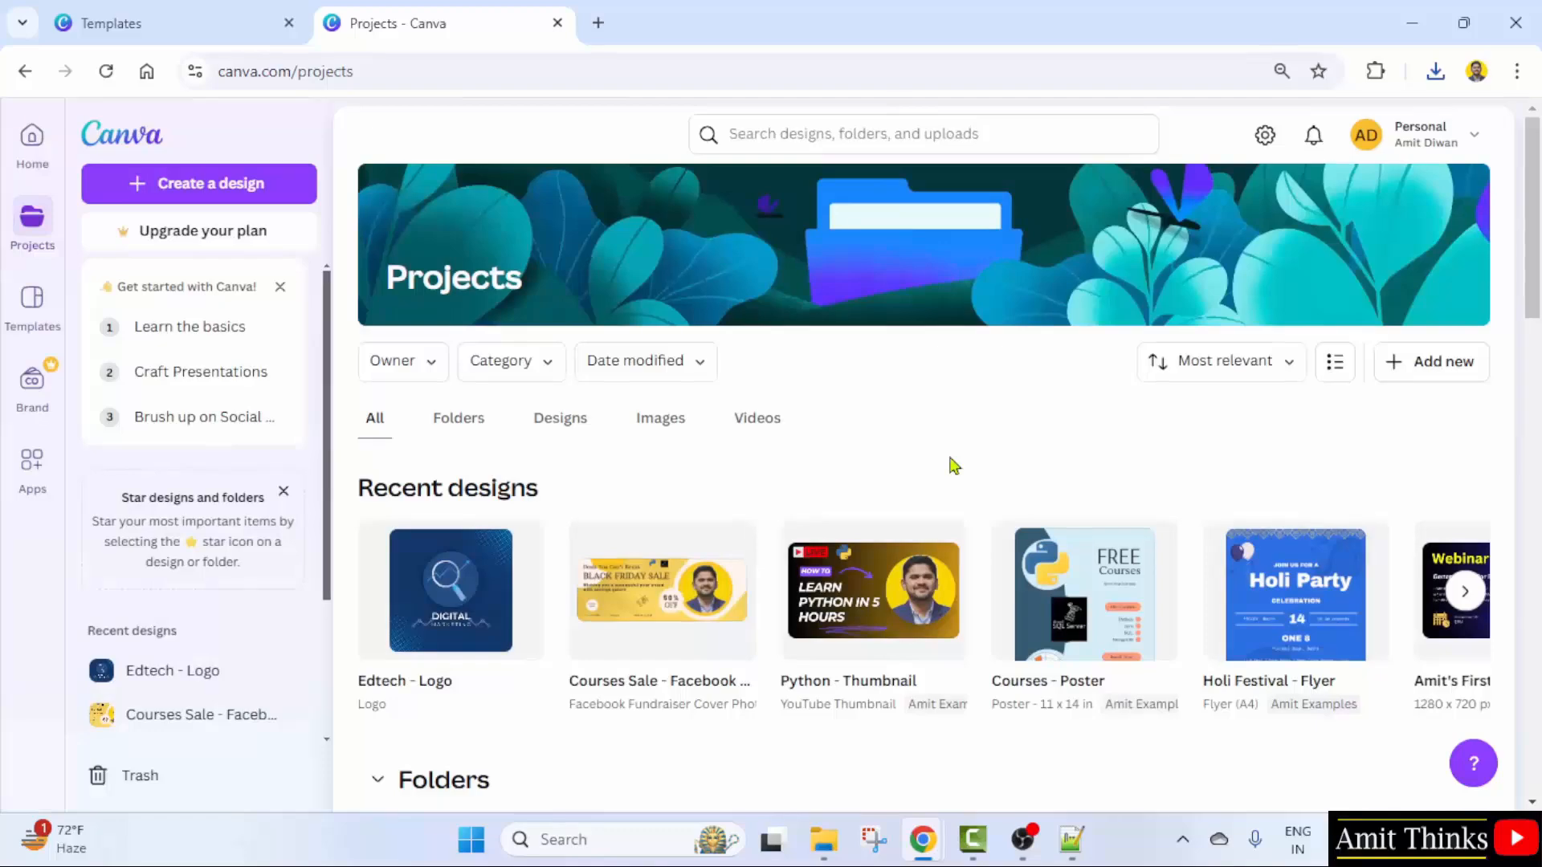
- Open Edtech - Logo for editing from the Amit Examples folder
scroll(624, 630, down, 5)
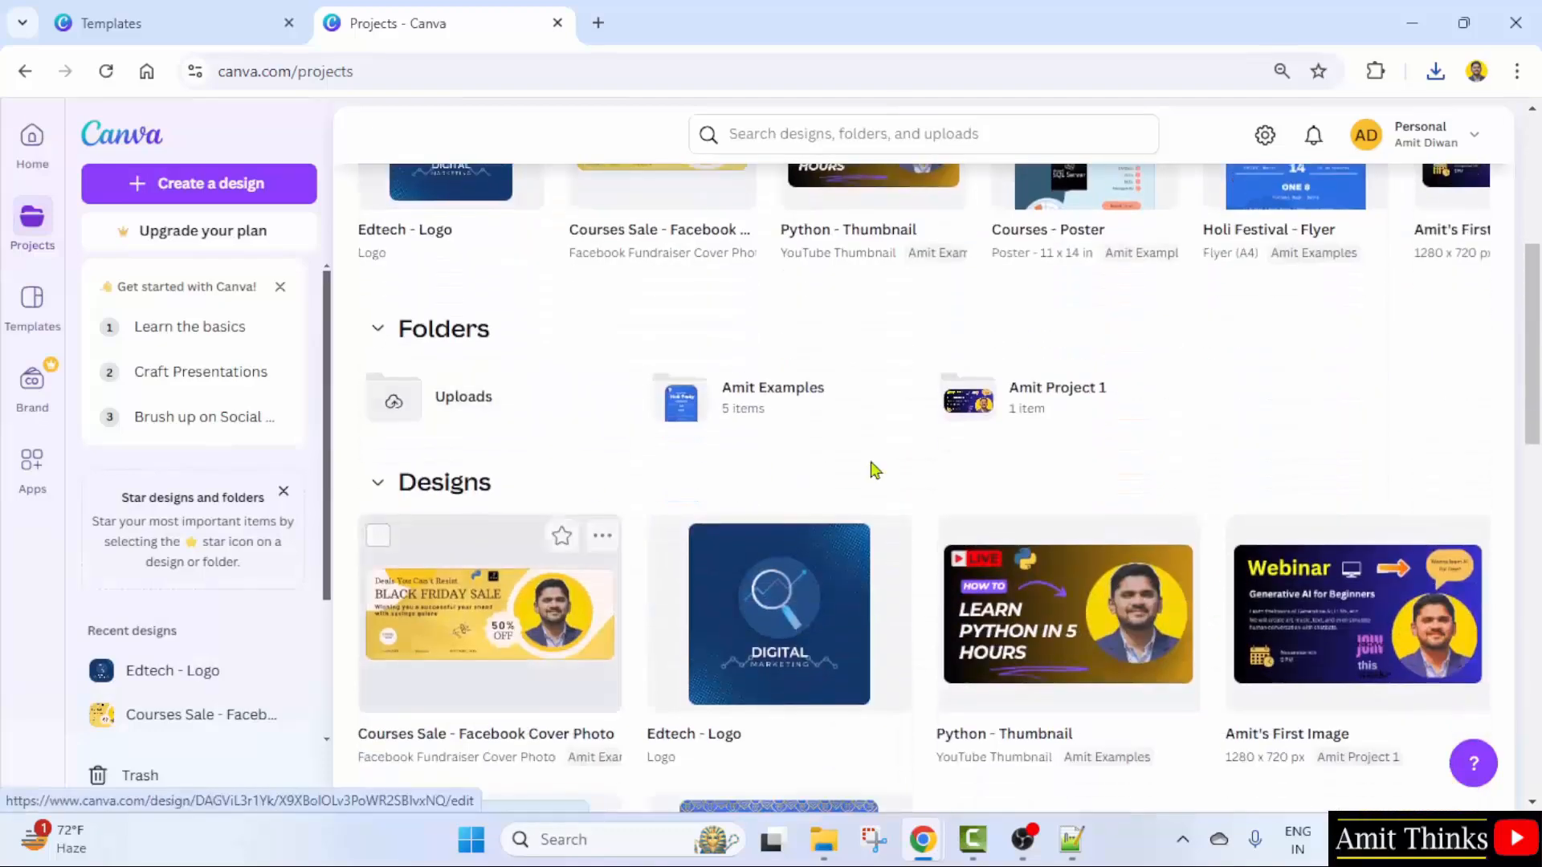
click(773, 425)
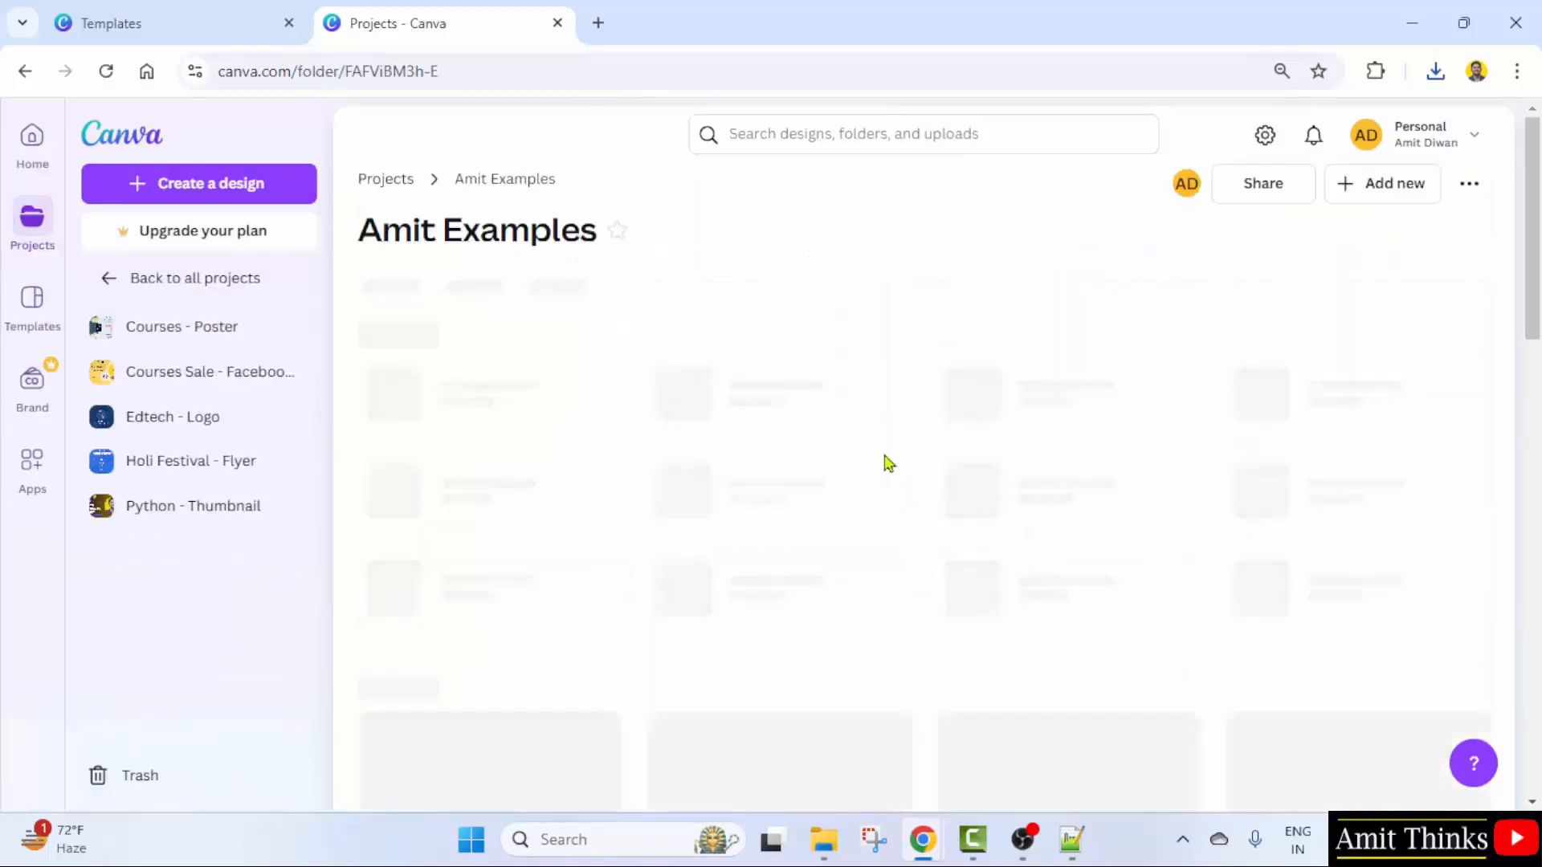
click(526, 492)
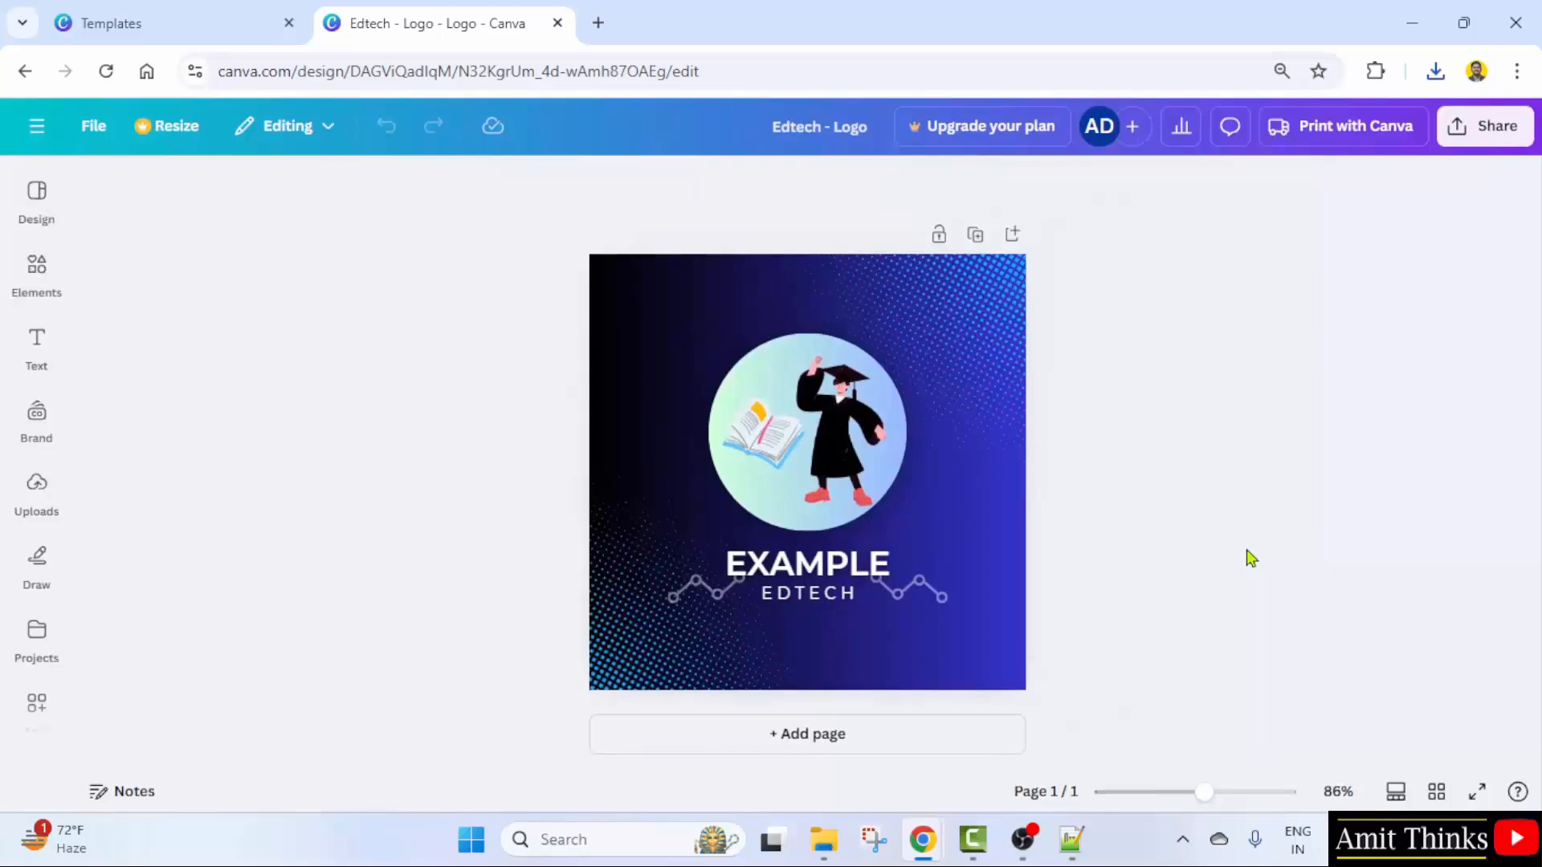
- Leave the Edtech - Logo editor through the main menu and return to Home
click(1077, 840)
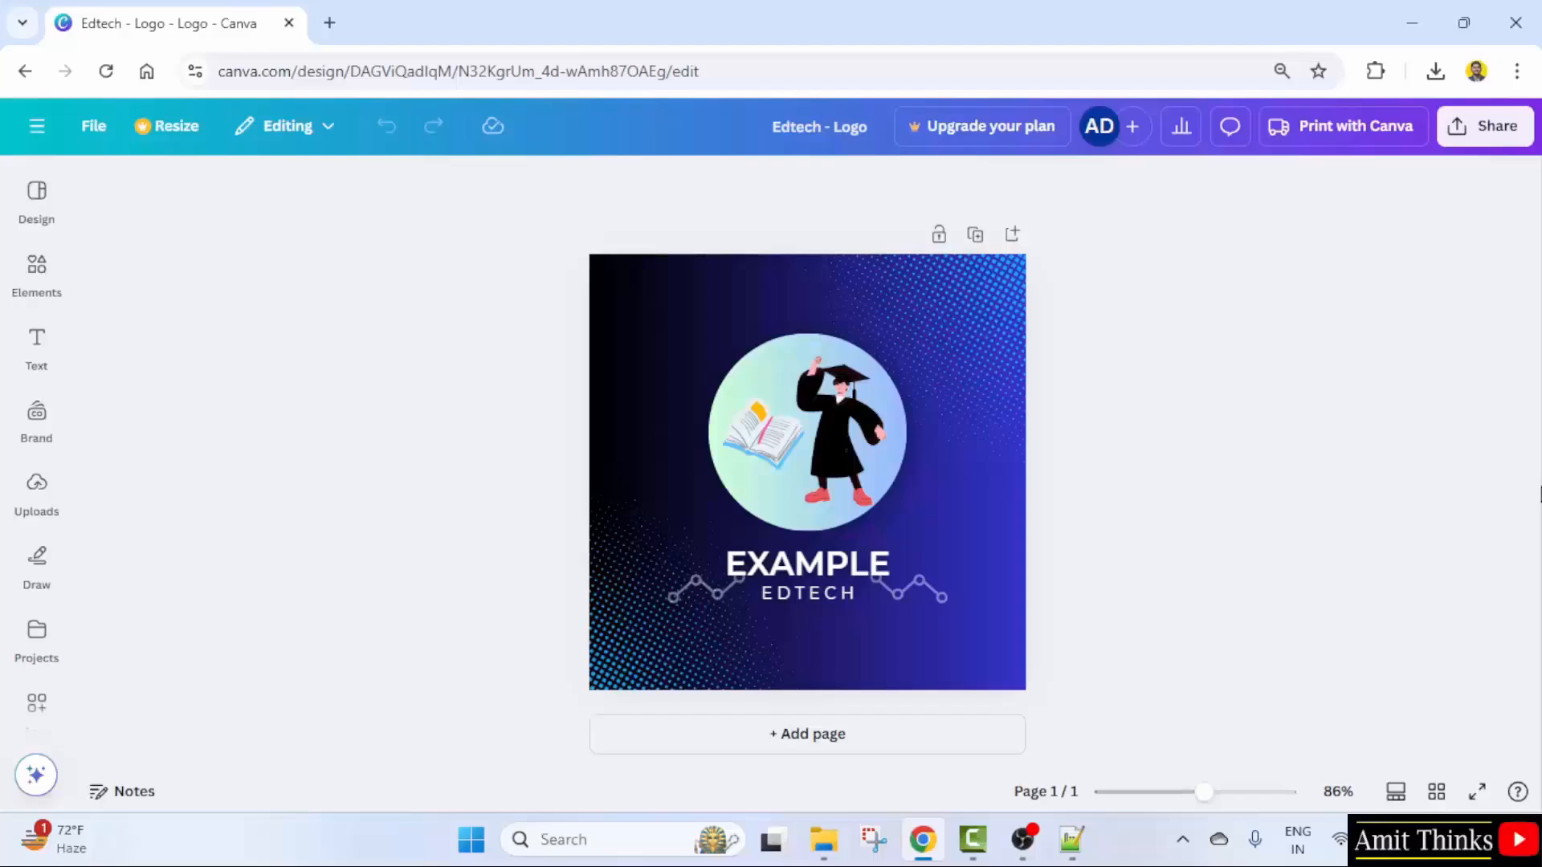
click(36, 125)
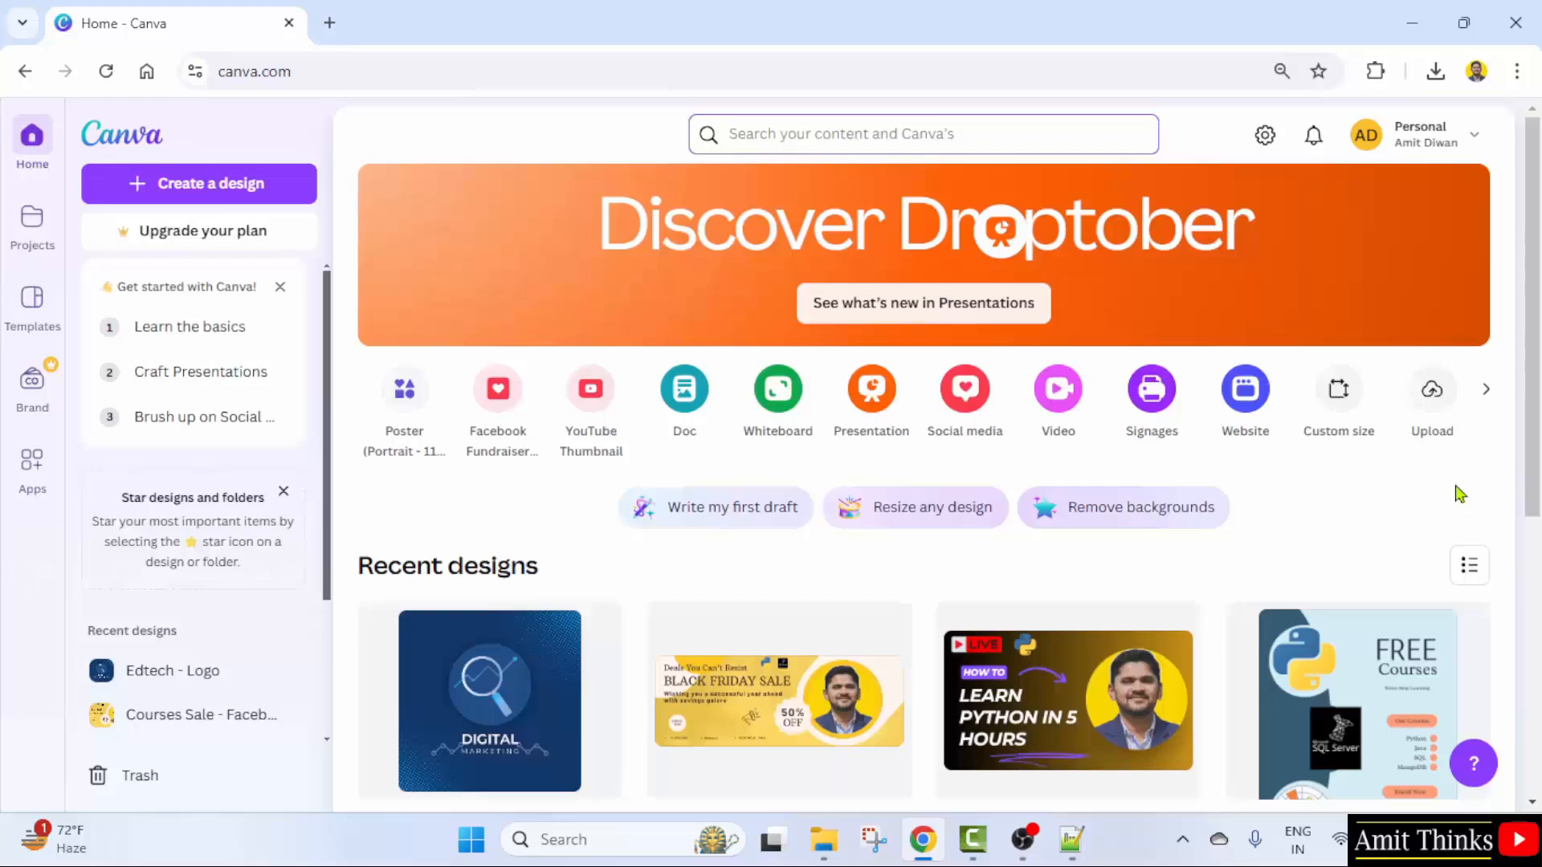
- Search 'resume' and start a new design from the Black Modern Professional Resume template
text(resume)
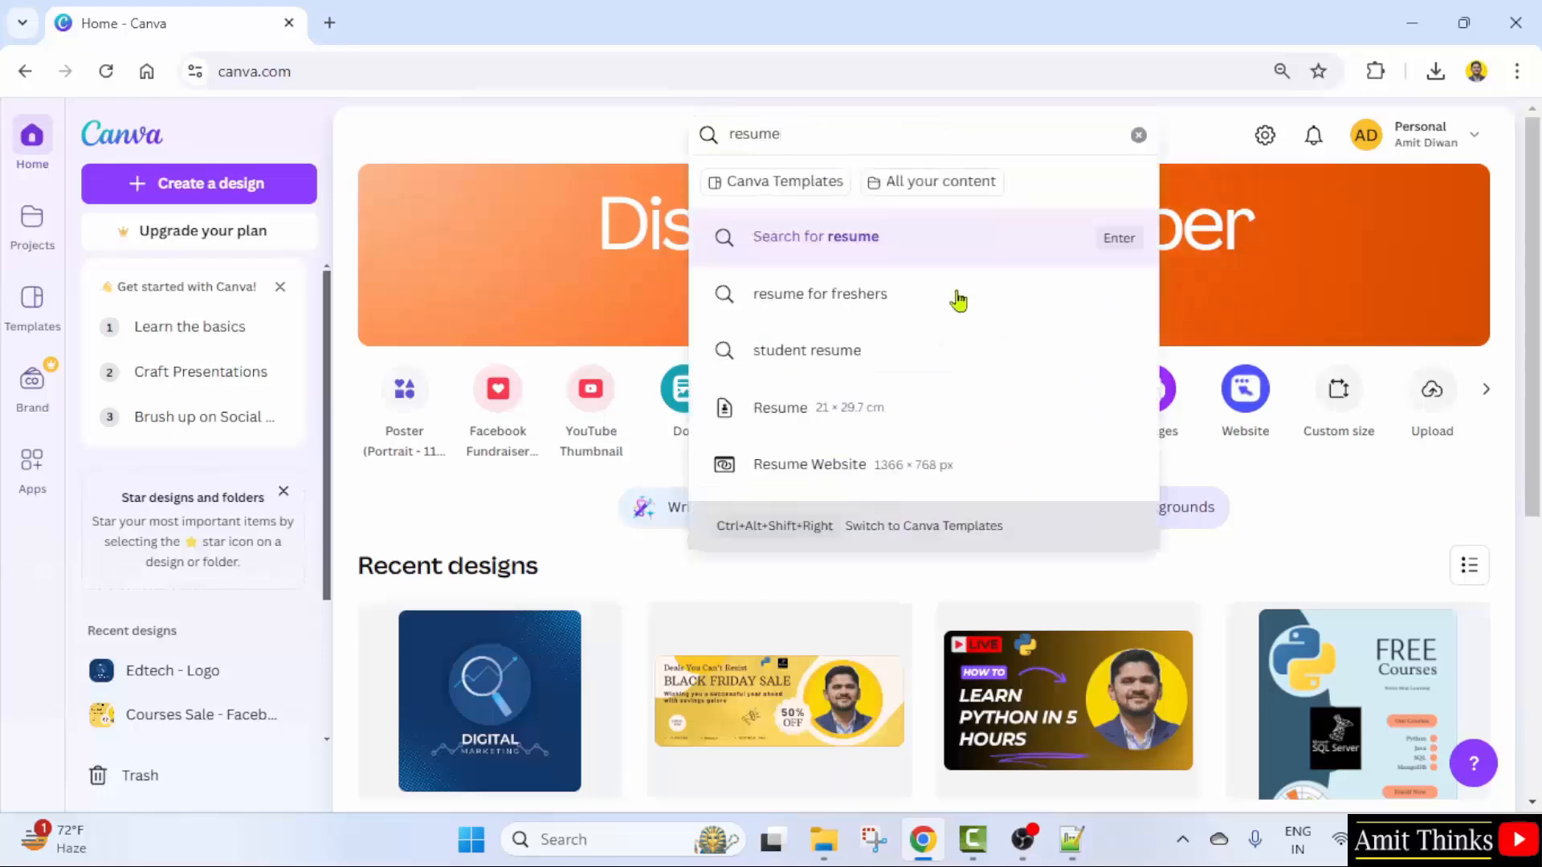
click(900, 252)
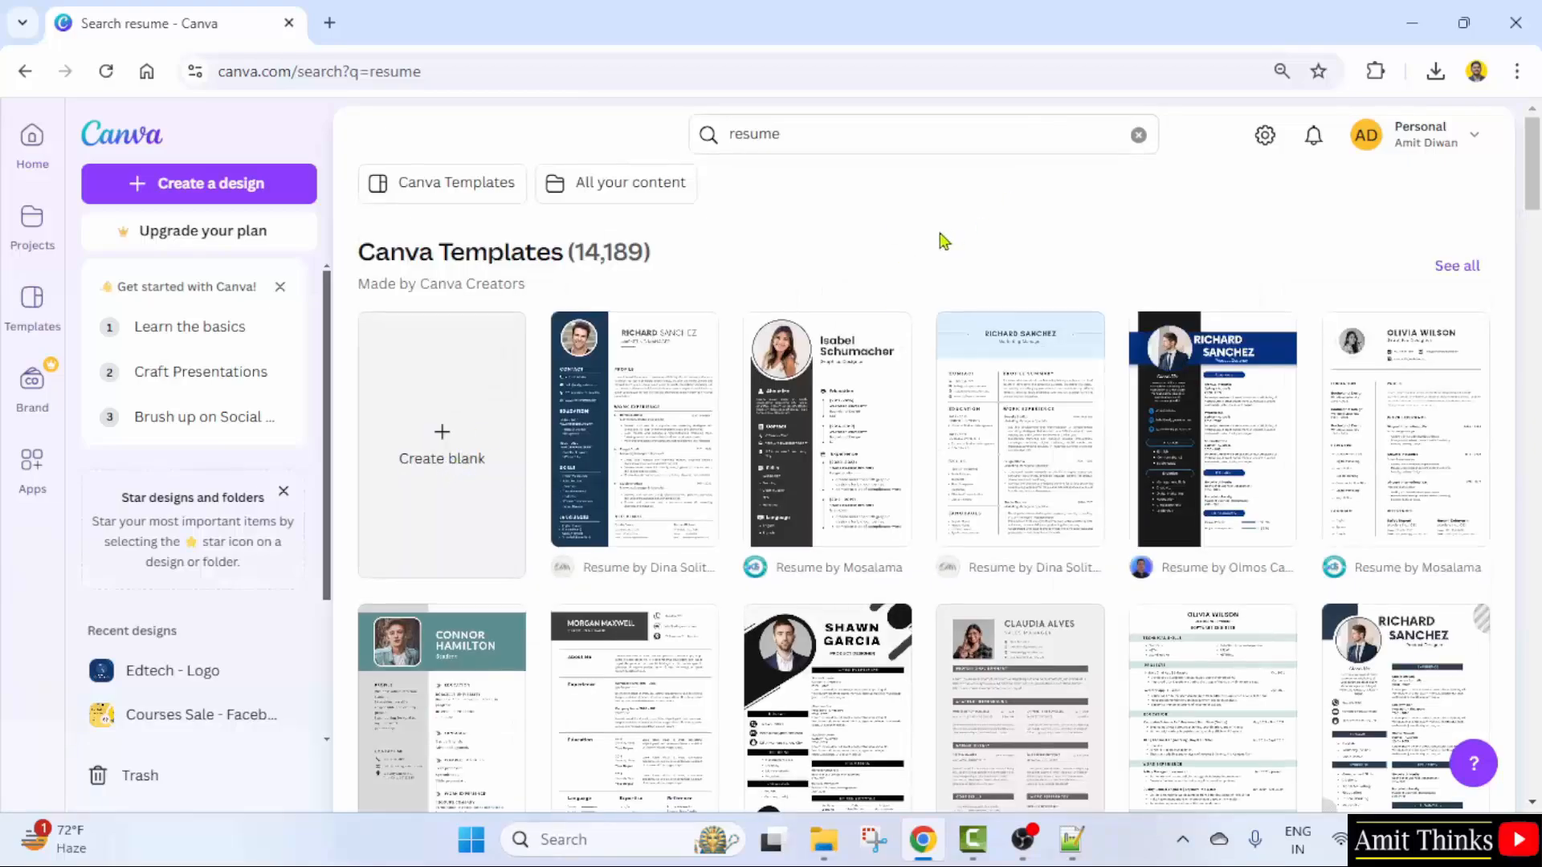
scroll(943, 241, down, 2)
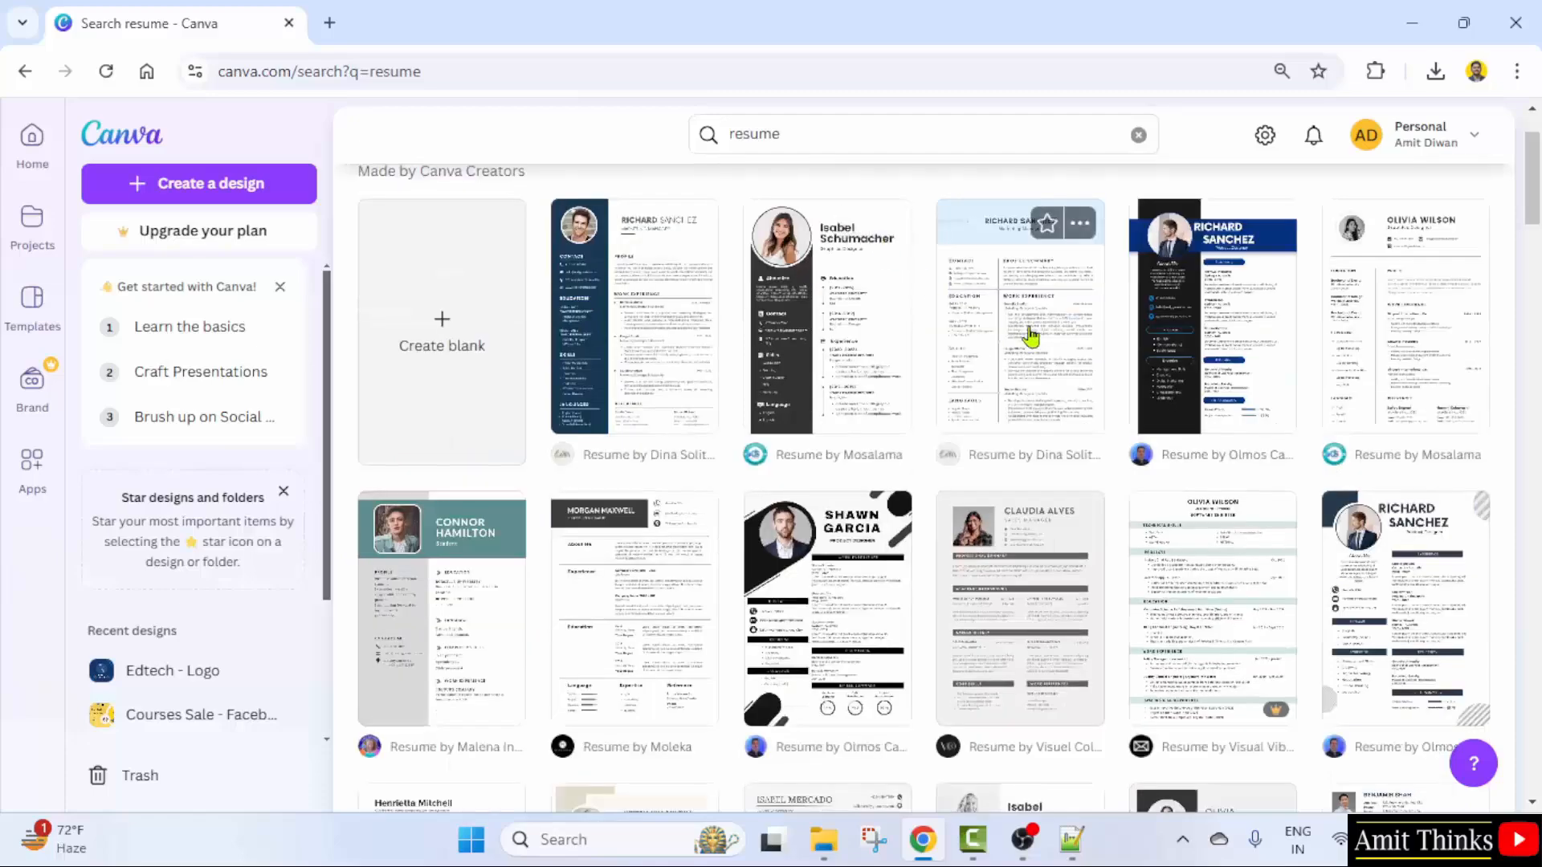
click(1197, 346)
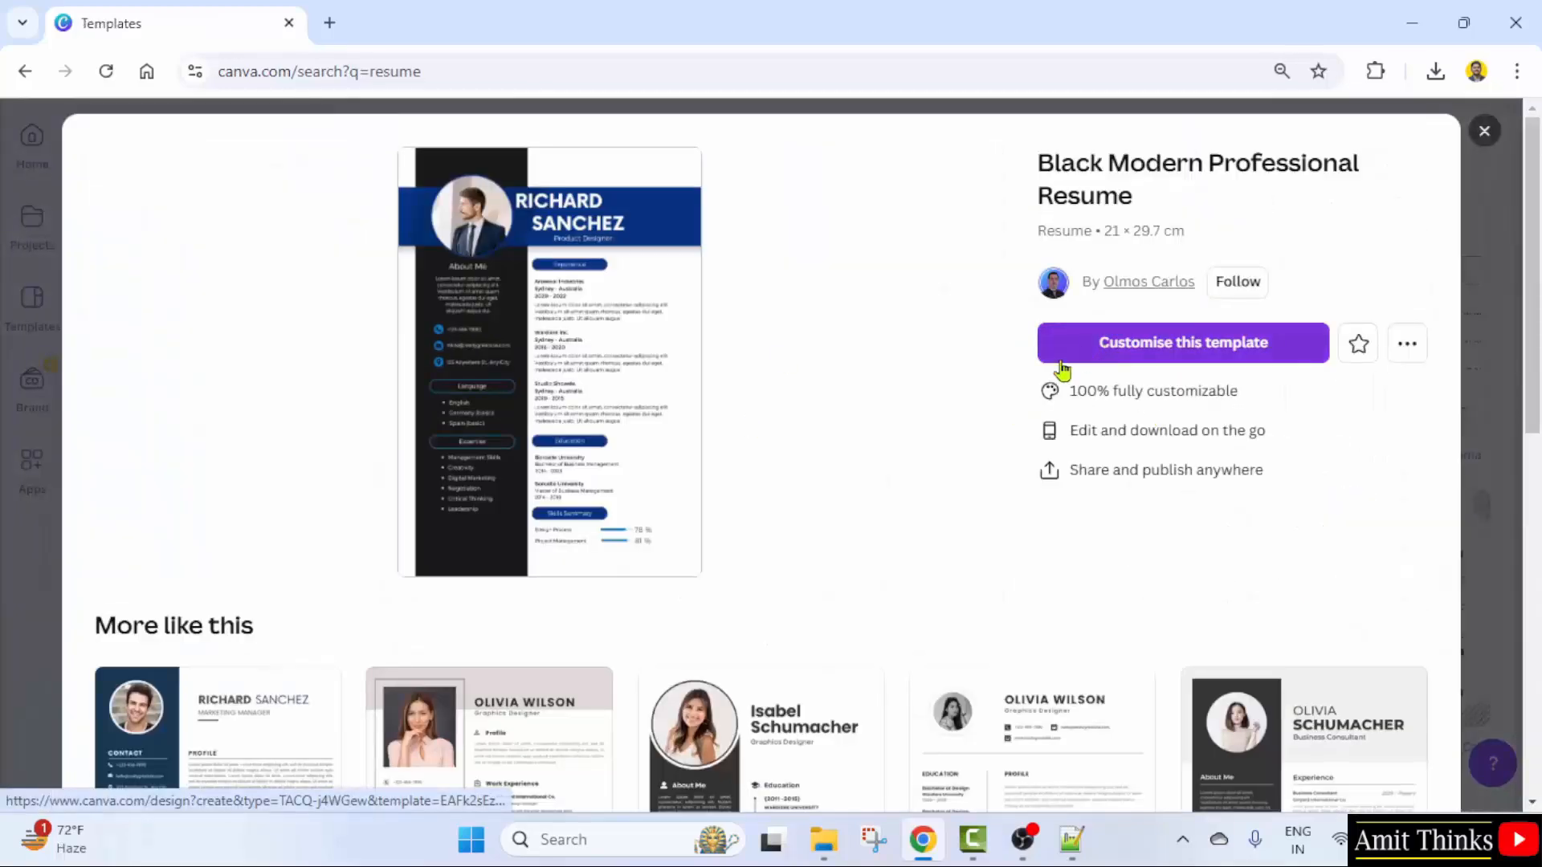
scroll(736, 537, down, 9)
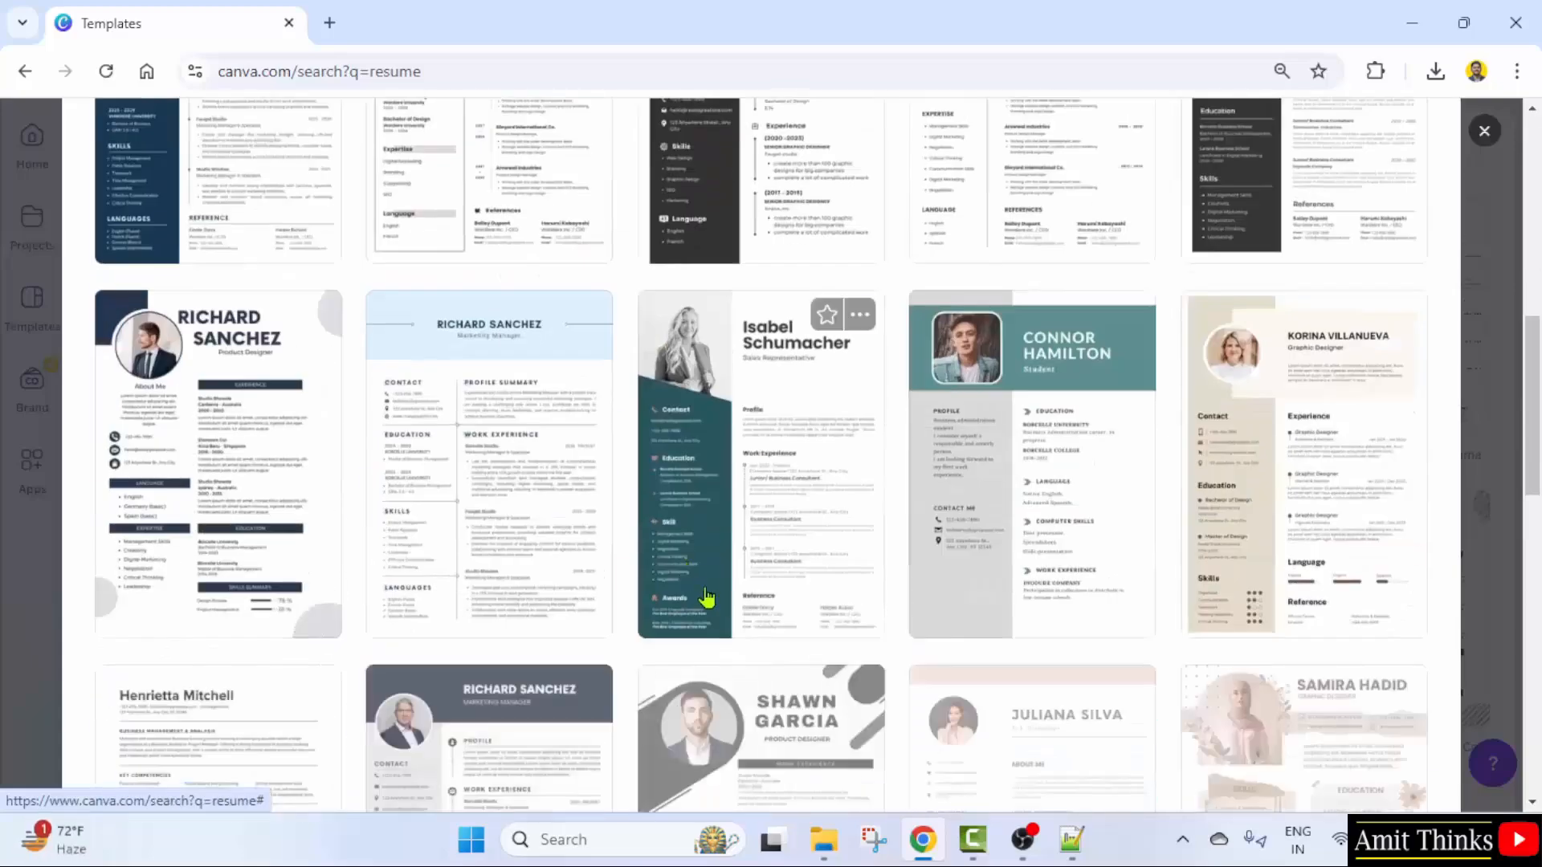
scroll(707, 598, up, 9)
click(1156, 355)
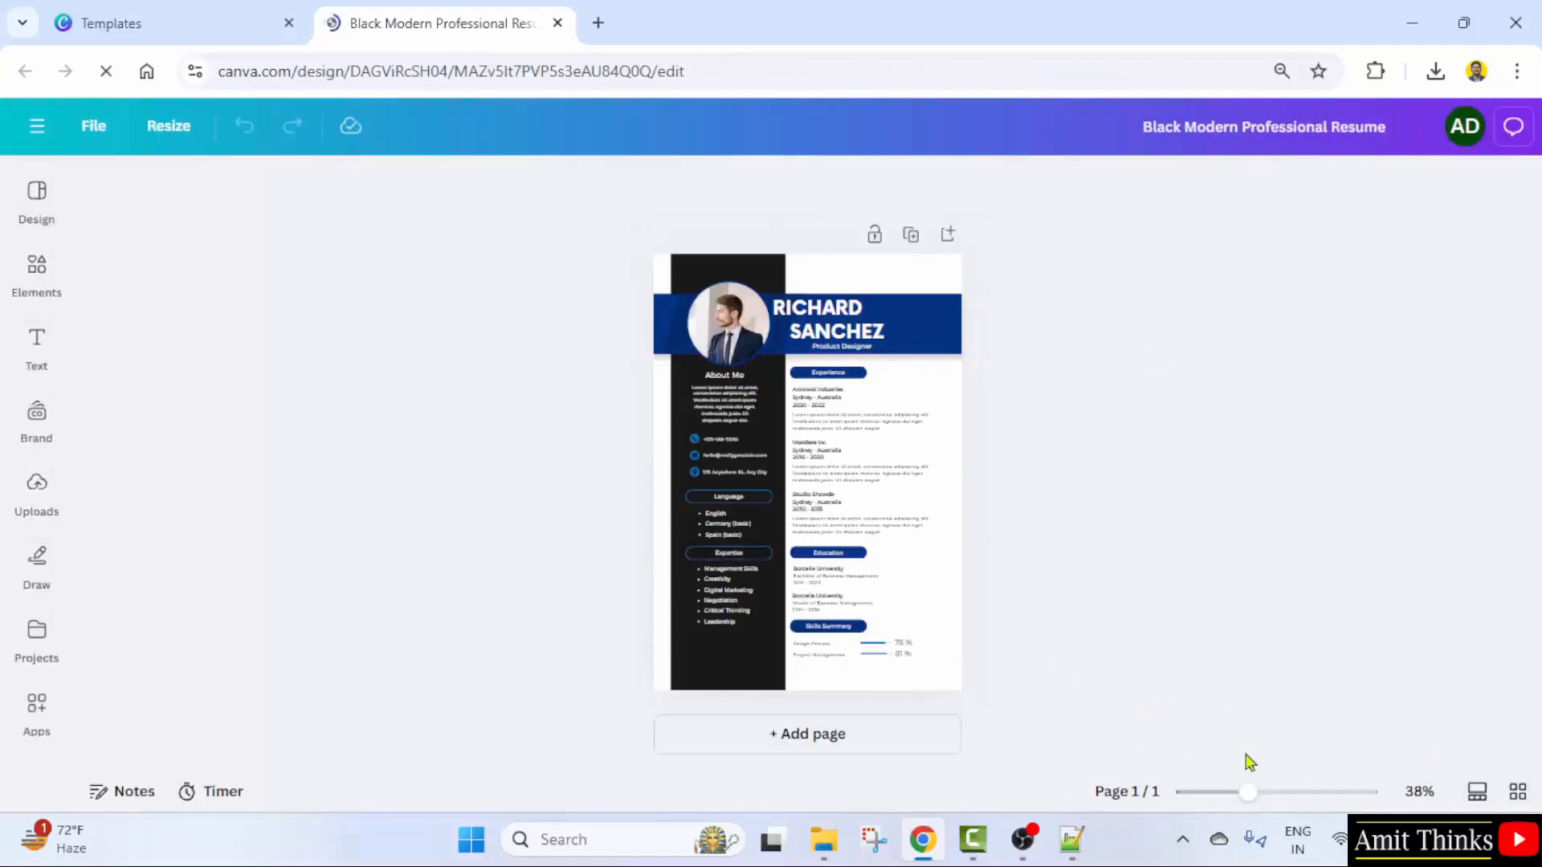
- At 77% zoom, replace the template's two-line name heading with the user's first name and surname
drag(1167, 792, 1200, 792)
scroll(1149, 621, up, 3)
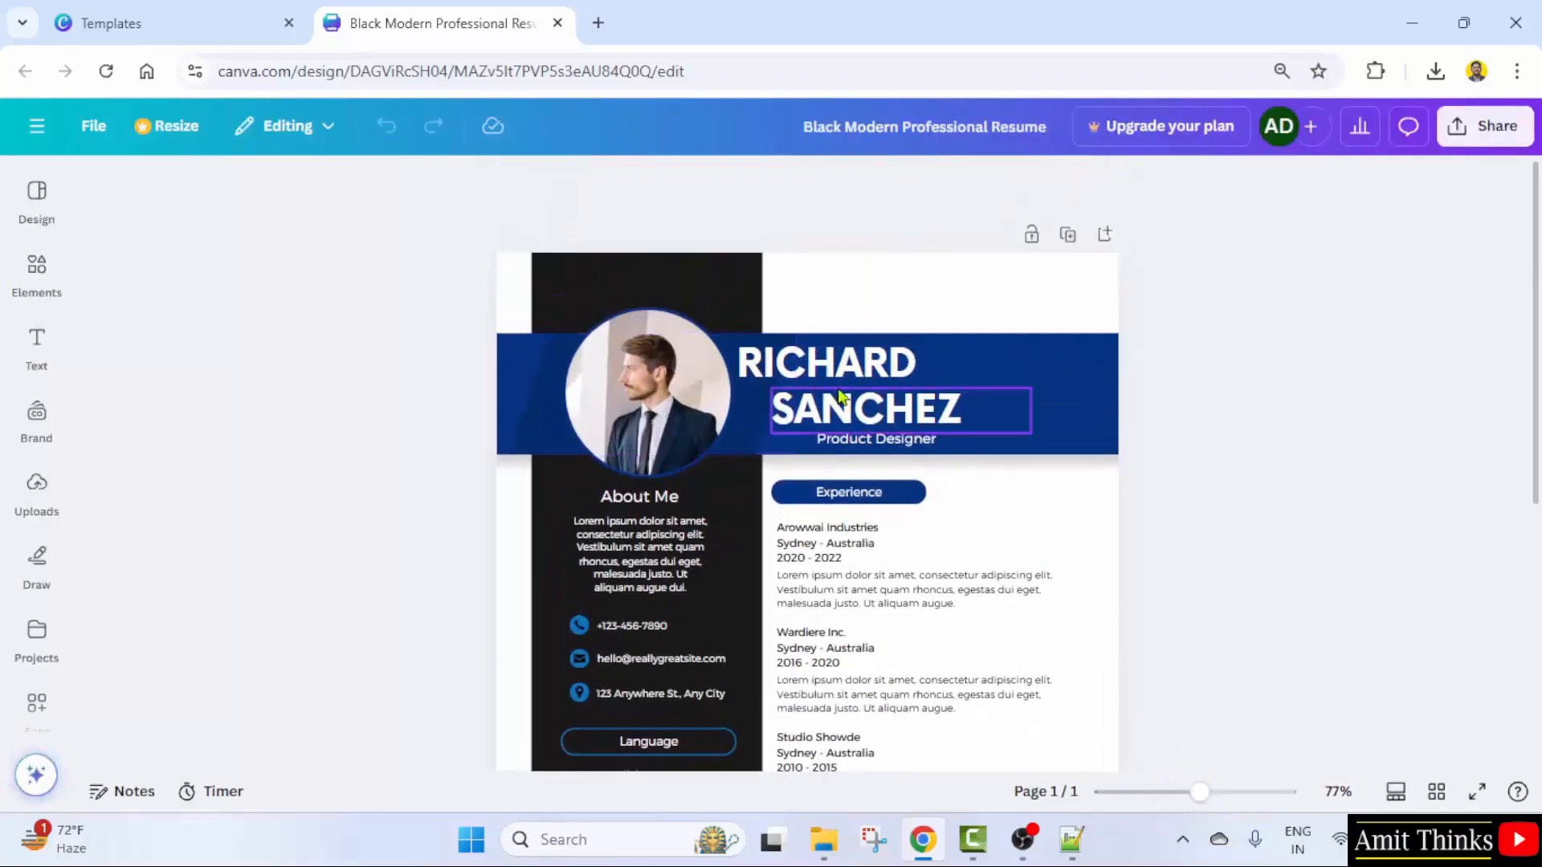
click(864, 361)
double_click(863, 361)
text(AMIT)
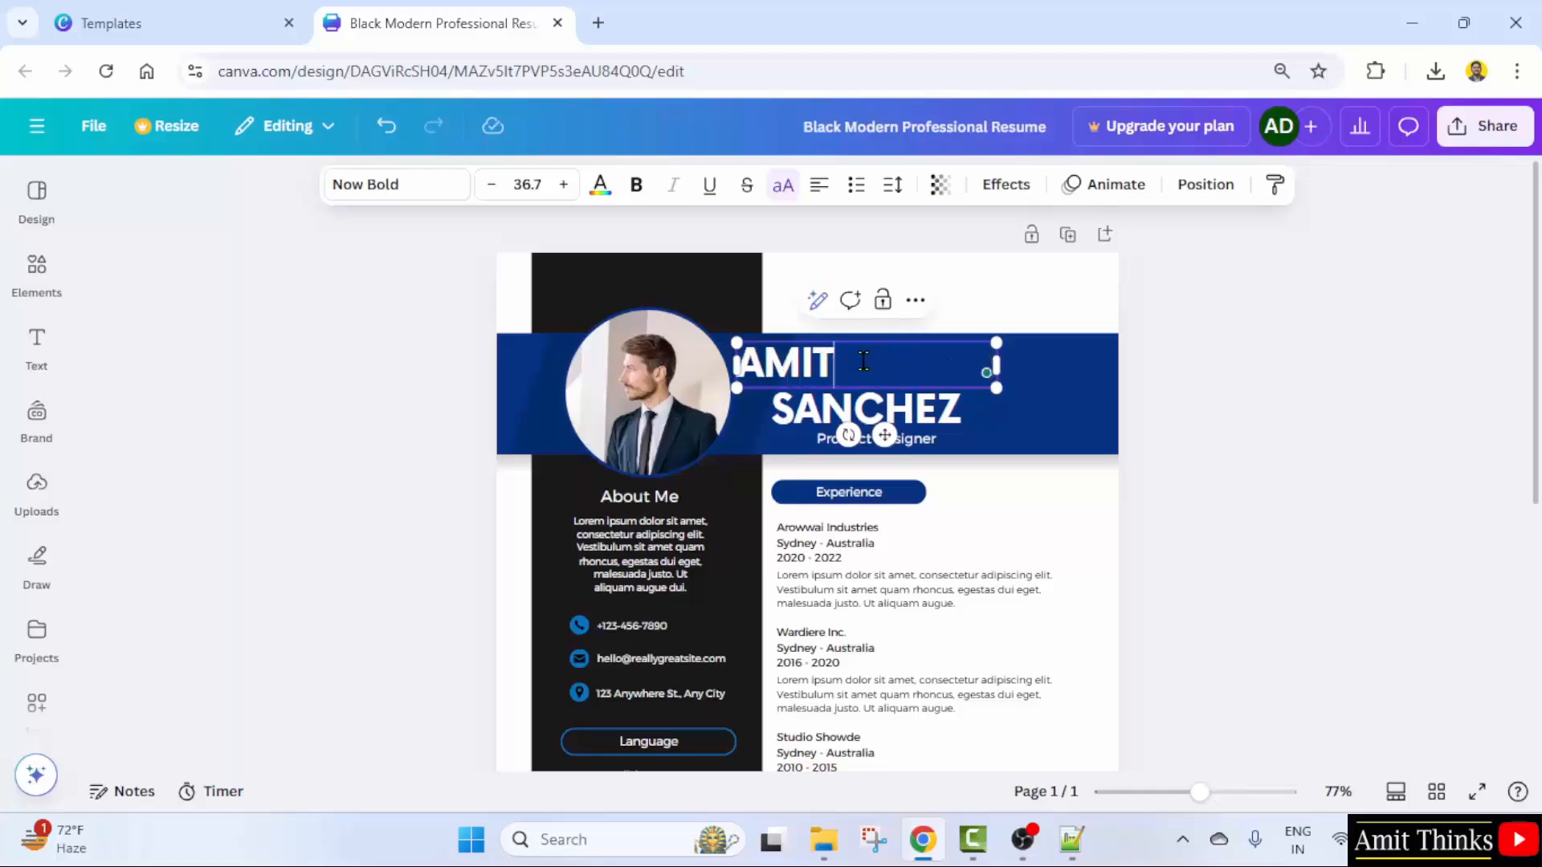
click(883, 424)
click(884, 416)
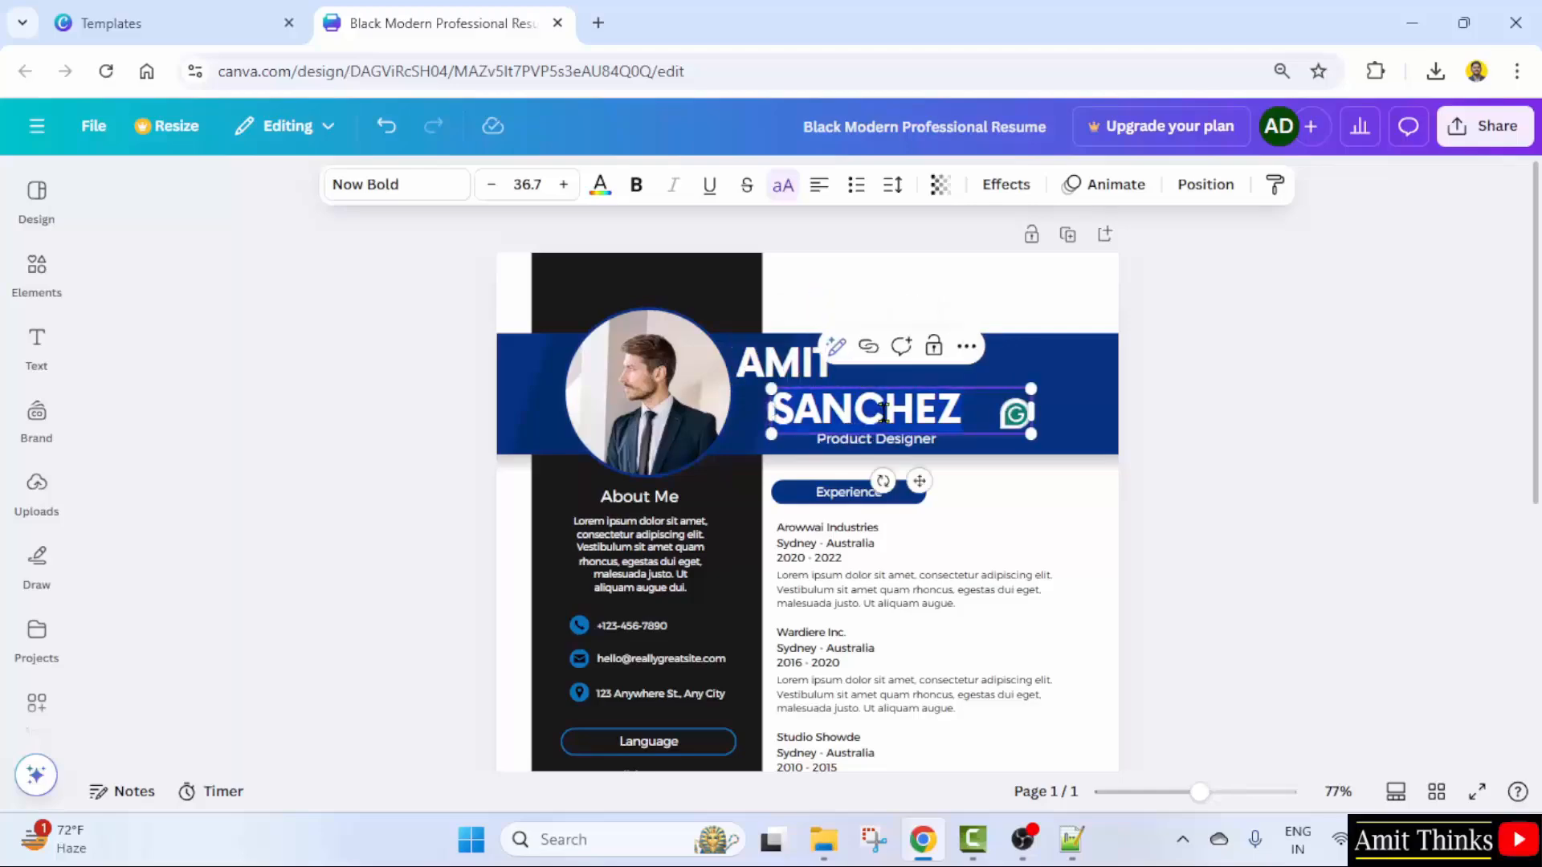
double_click(883, 412)
text(DIWAN)
click(1395, 485)
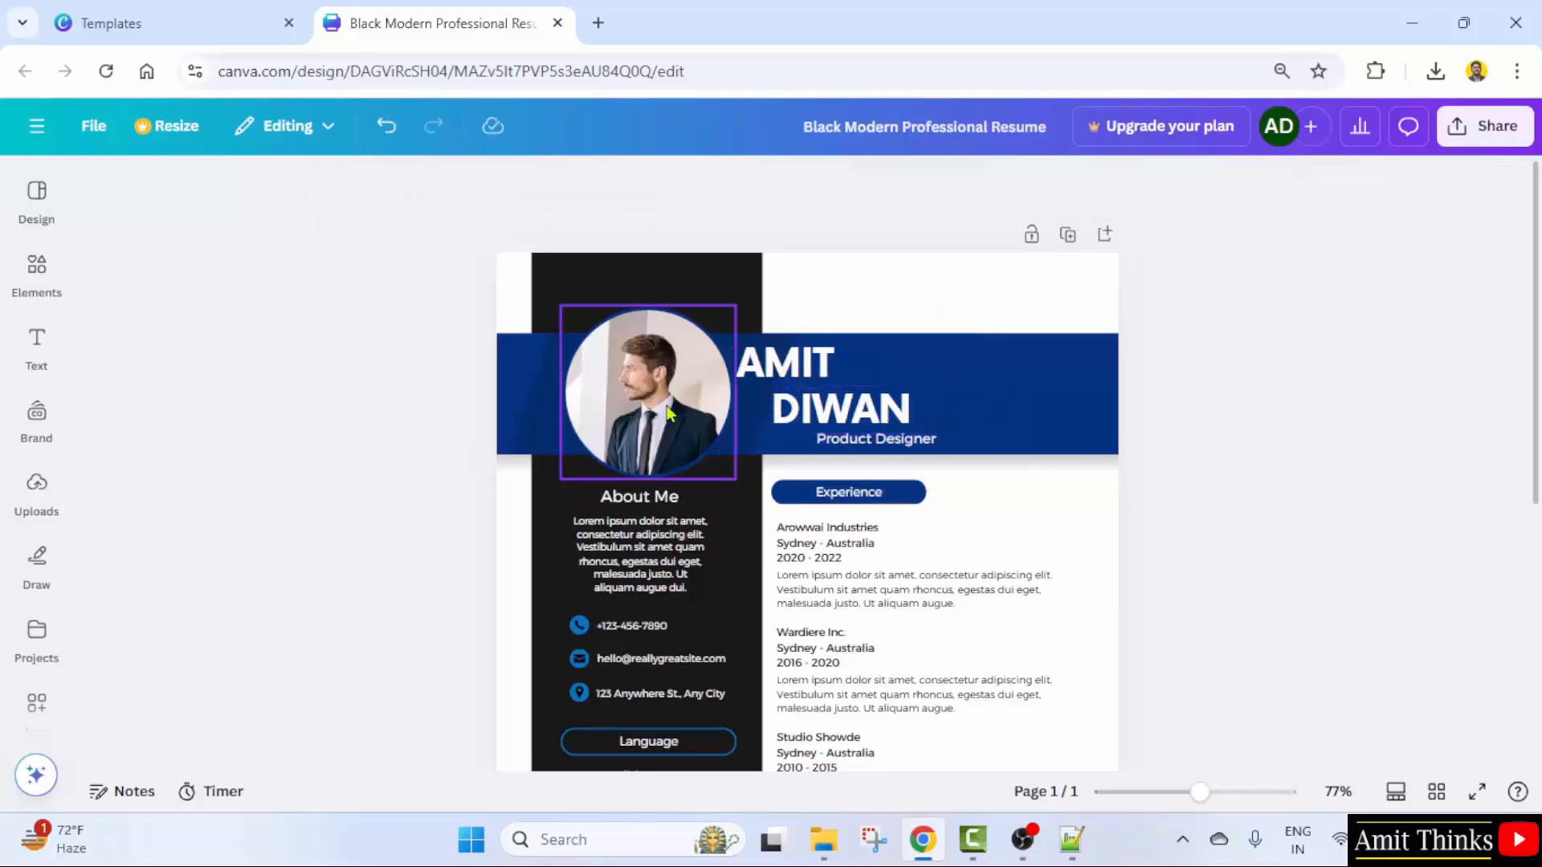
- Delete only the placeholder portrait photo, keeping the empty blue circle frame
click(652, 407)
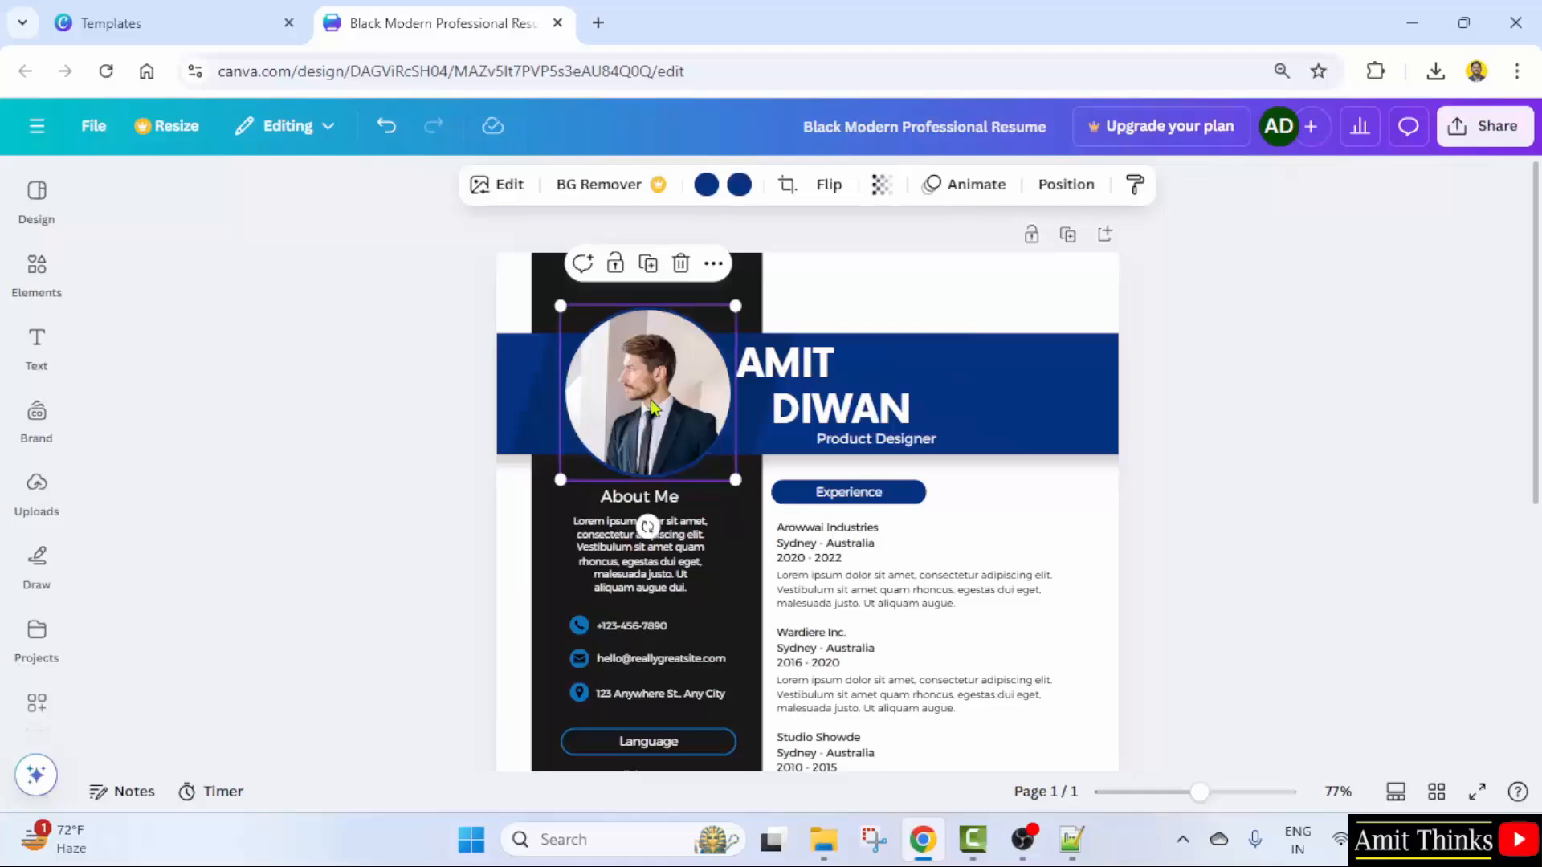
click(681, 264)
click(694, 355)
key(ctrl+z)
click(681, 263)
click(694, 316)
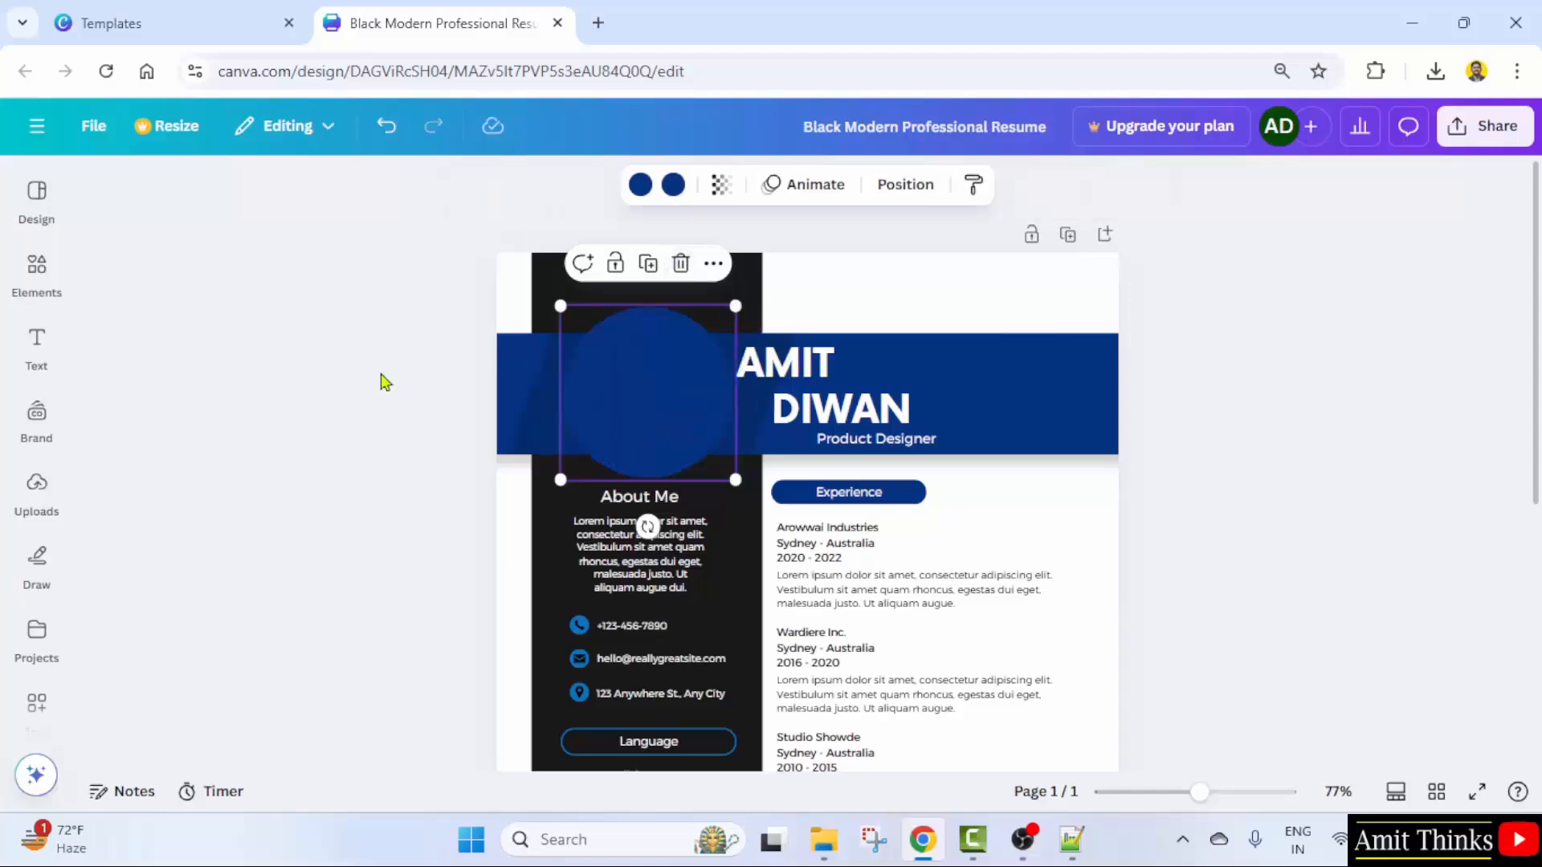
- Add the uploaded headshot, resize it, and drop it into the circular frame
click(37, 490)
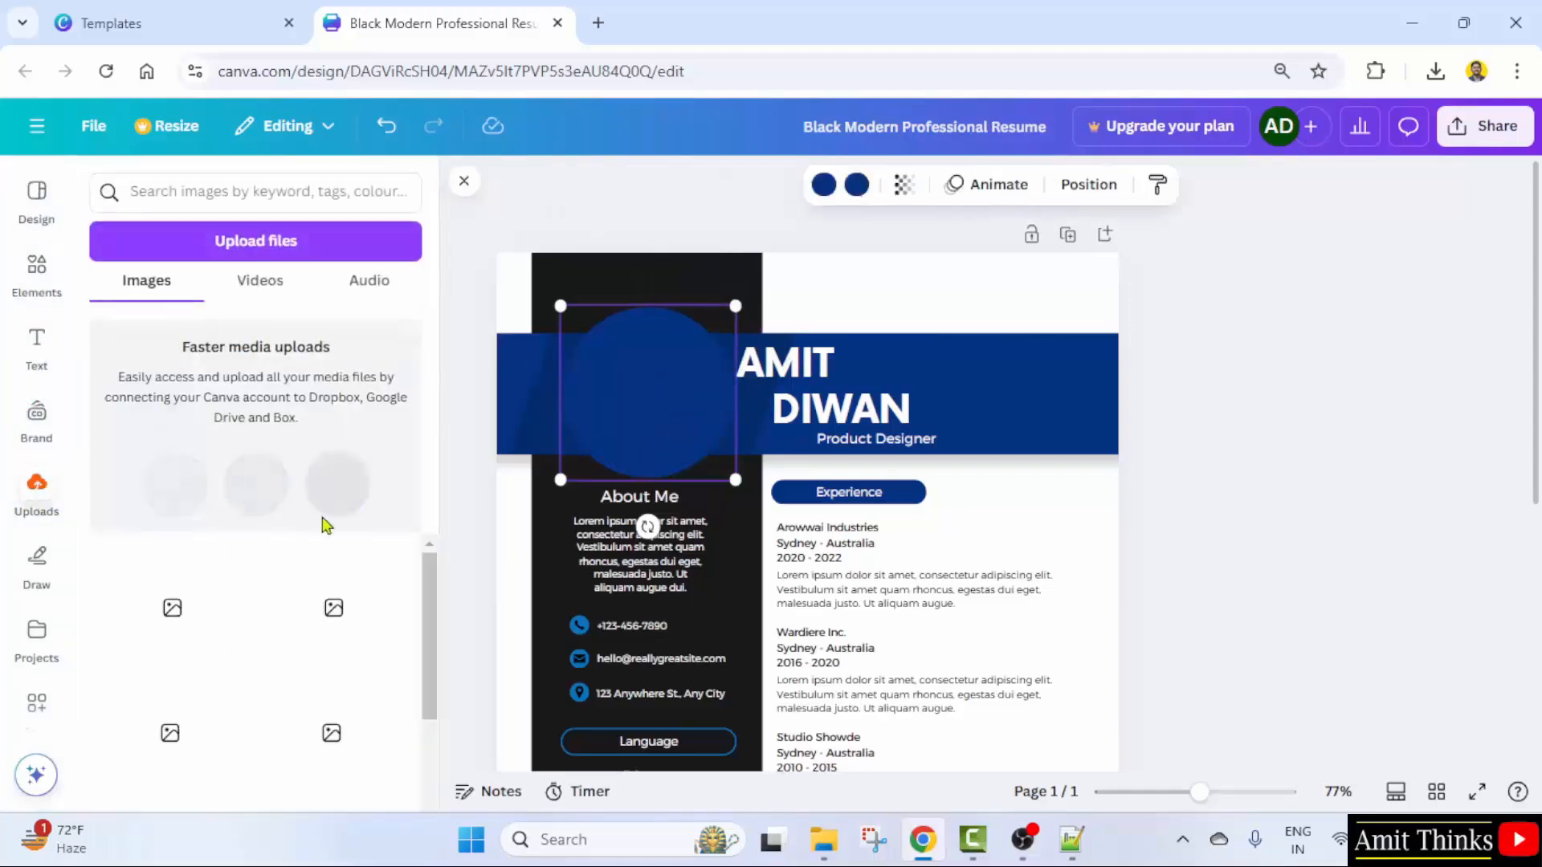
click(765, 529)
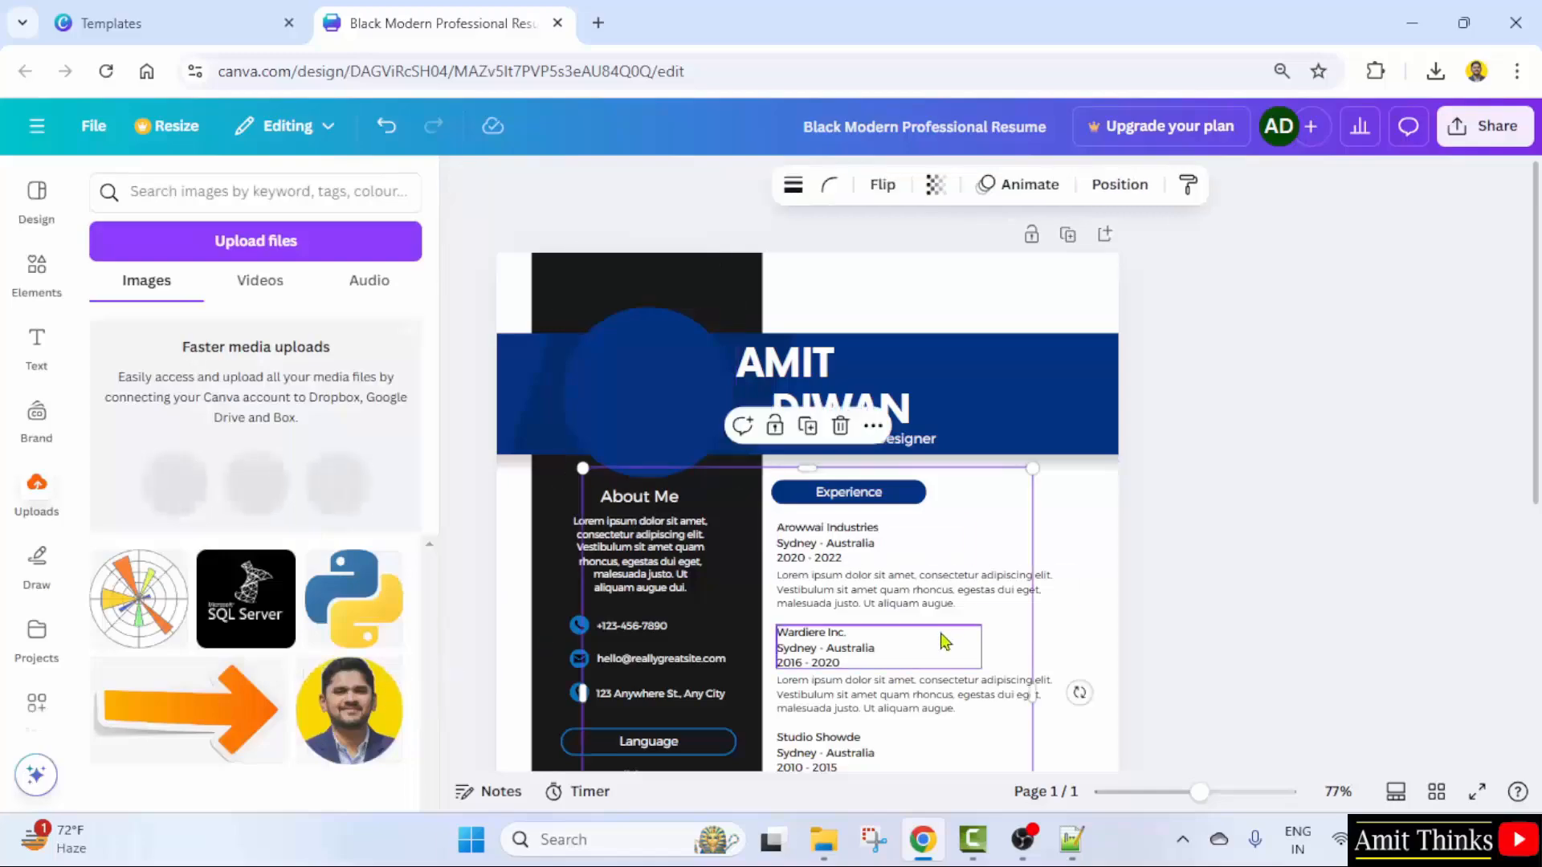
click(372, 705)
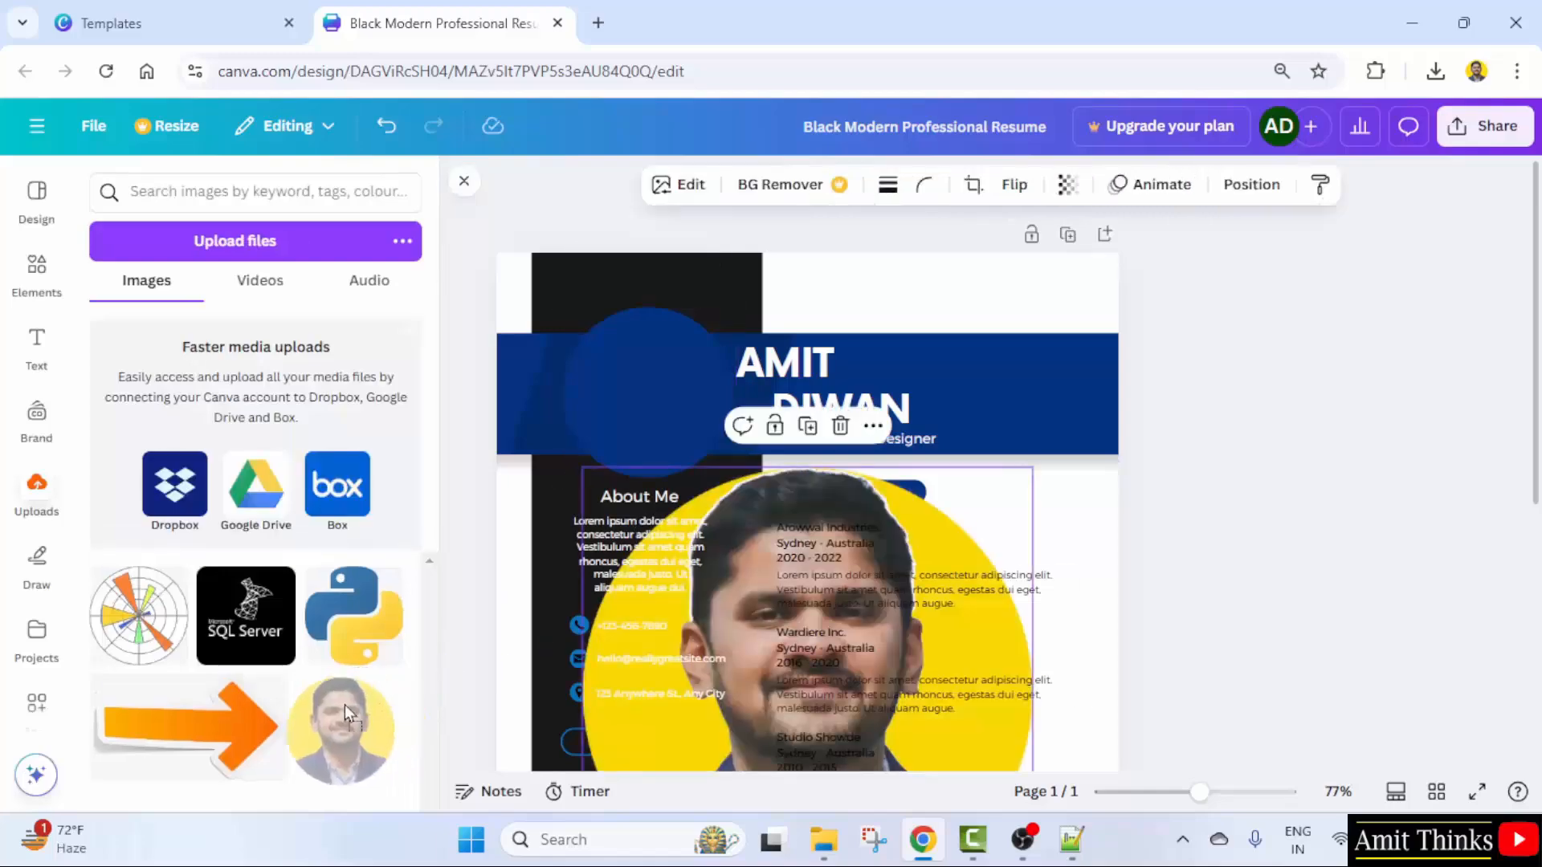
drag(583, 468, 802, 501)
click(901, 634)
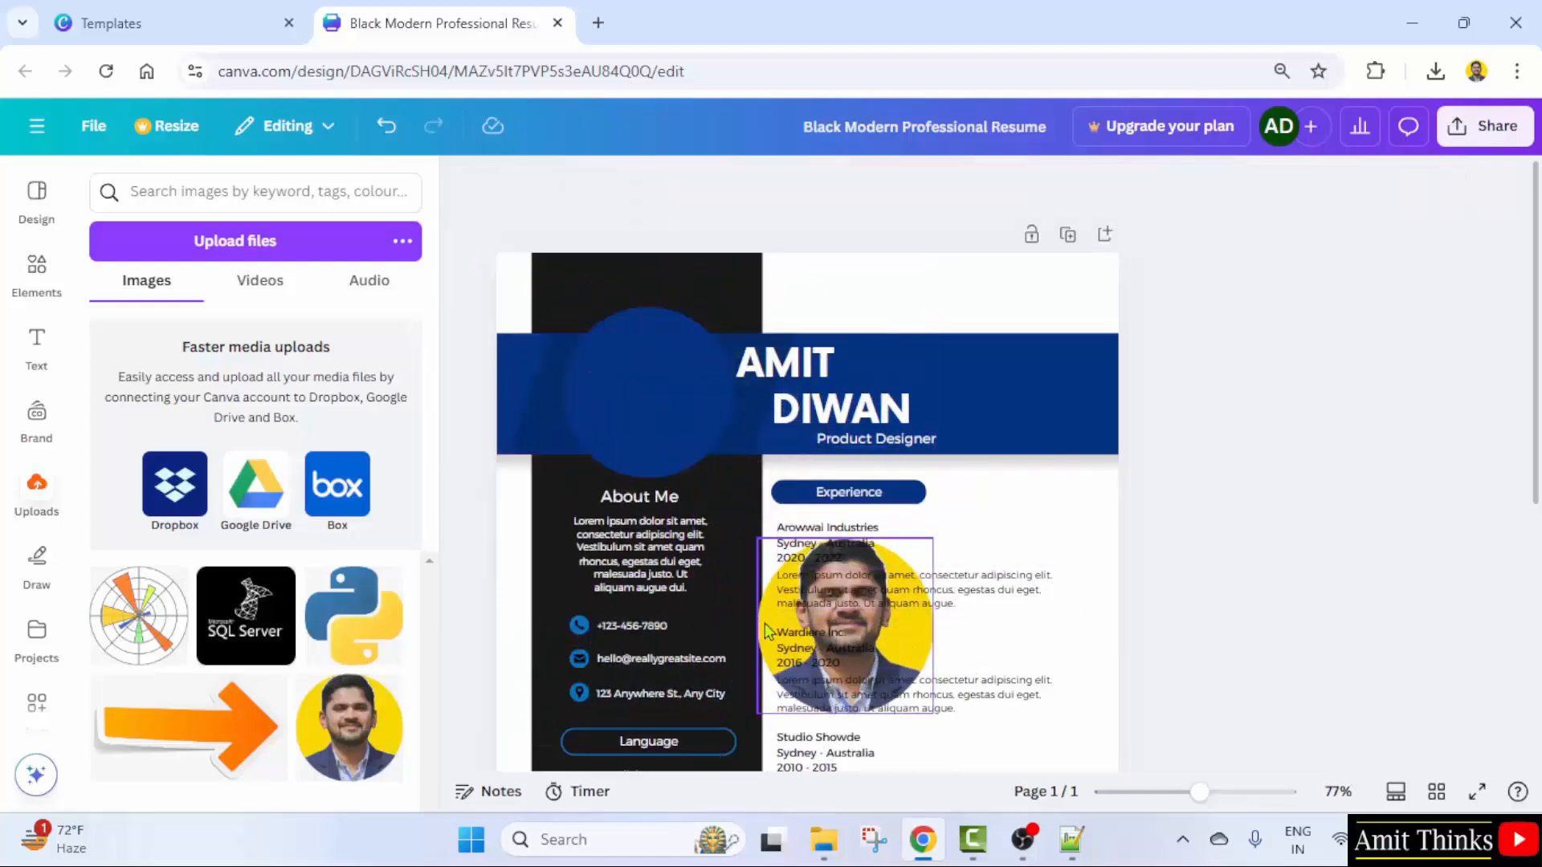
drag(791, 619, 647, 393)
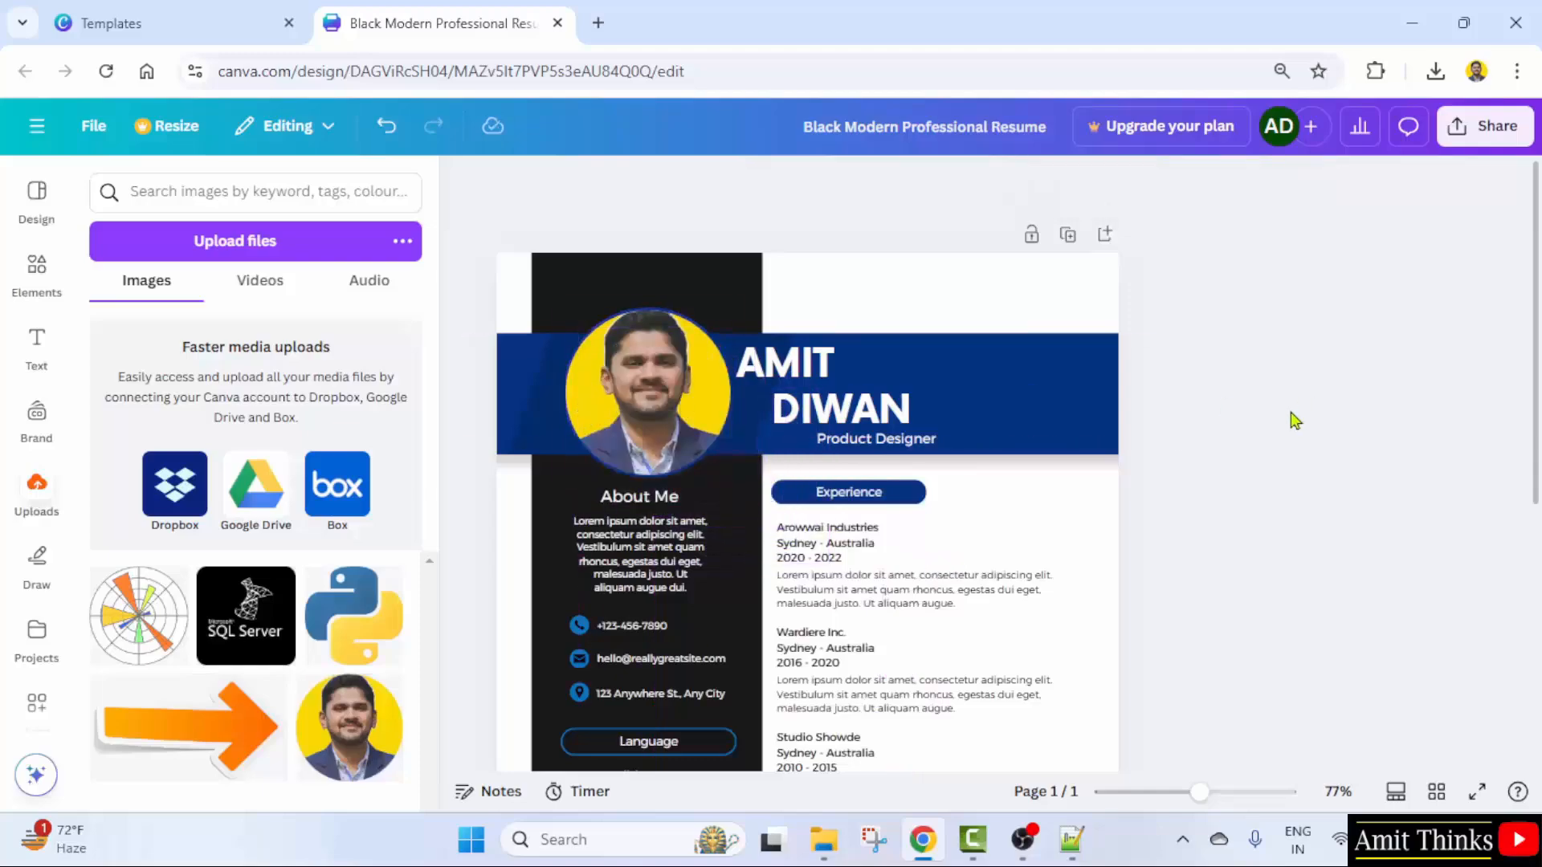
- Change the Product Designer subtitle to Entrepreneur
click(898, 440)
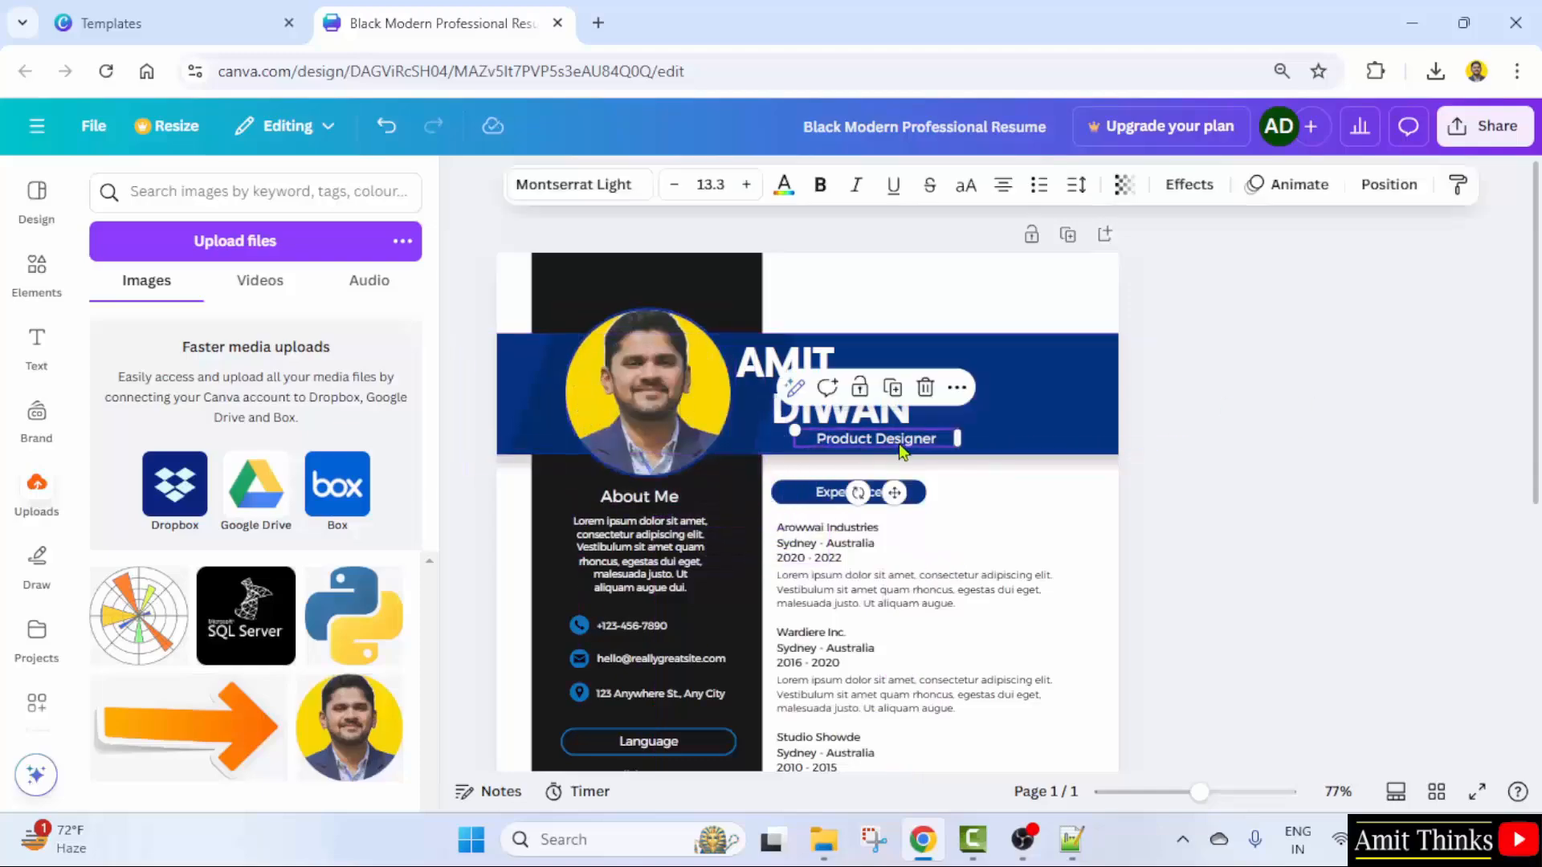
text(Entr)
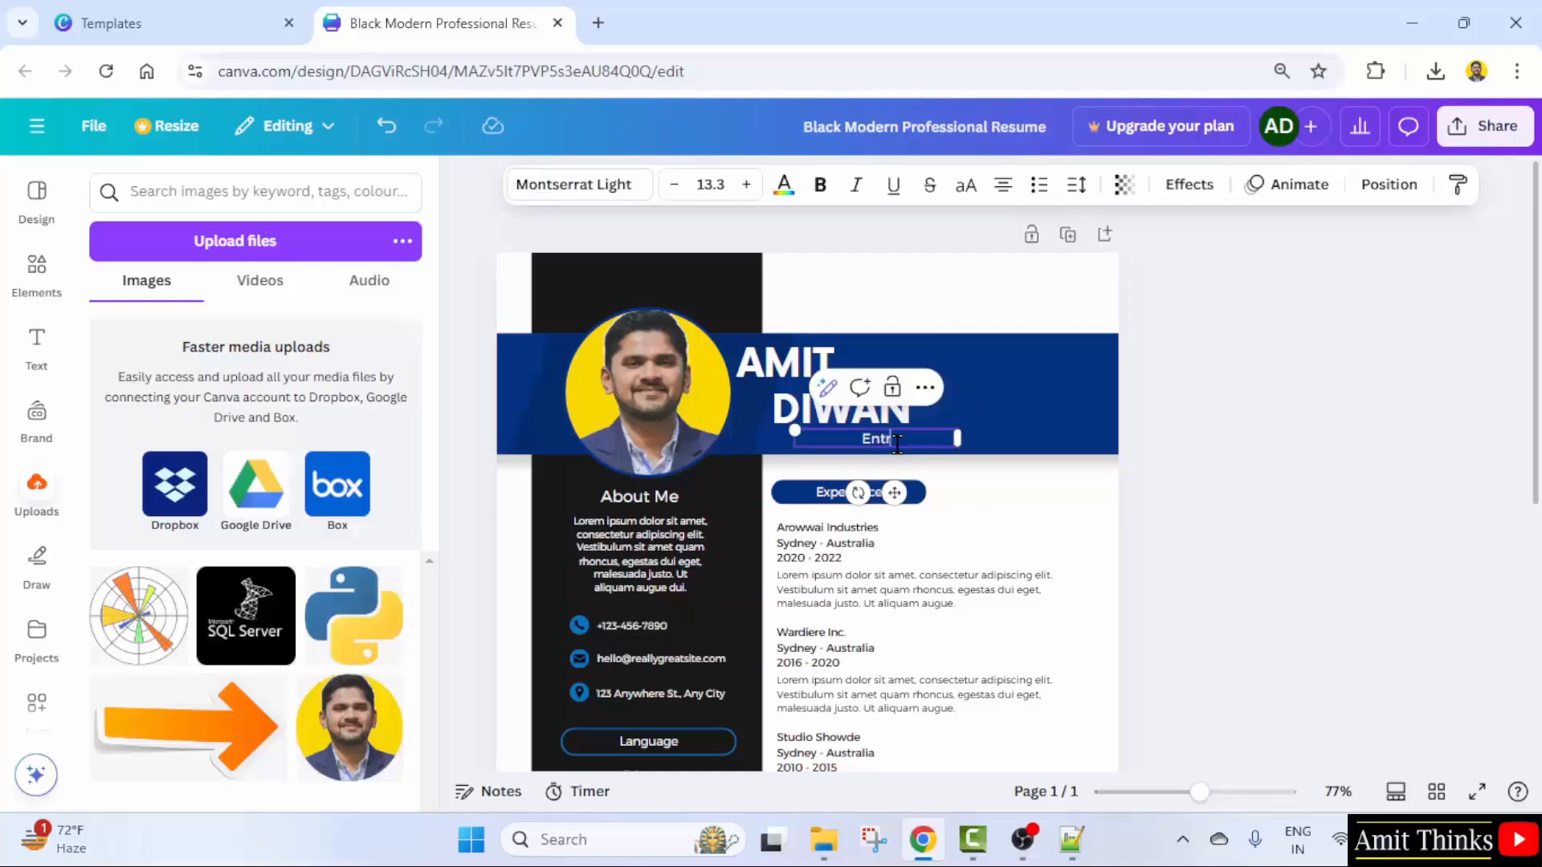
text(epreneur)
click(1275, 495)
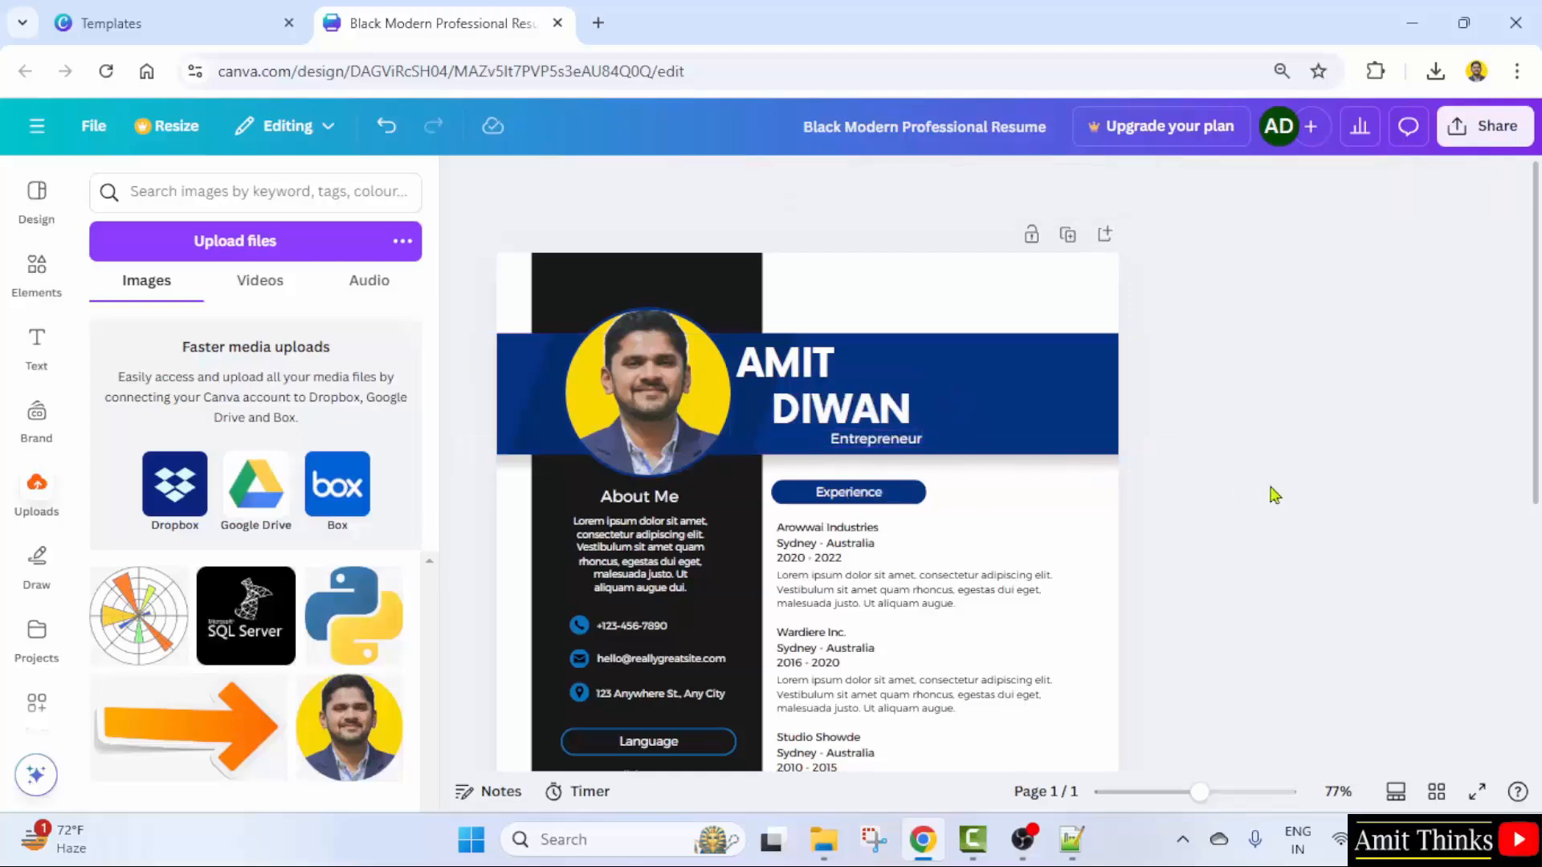
- Rewrite About Me as a professional with over 10 years creating and publishing courses
click(651, 553)
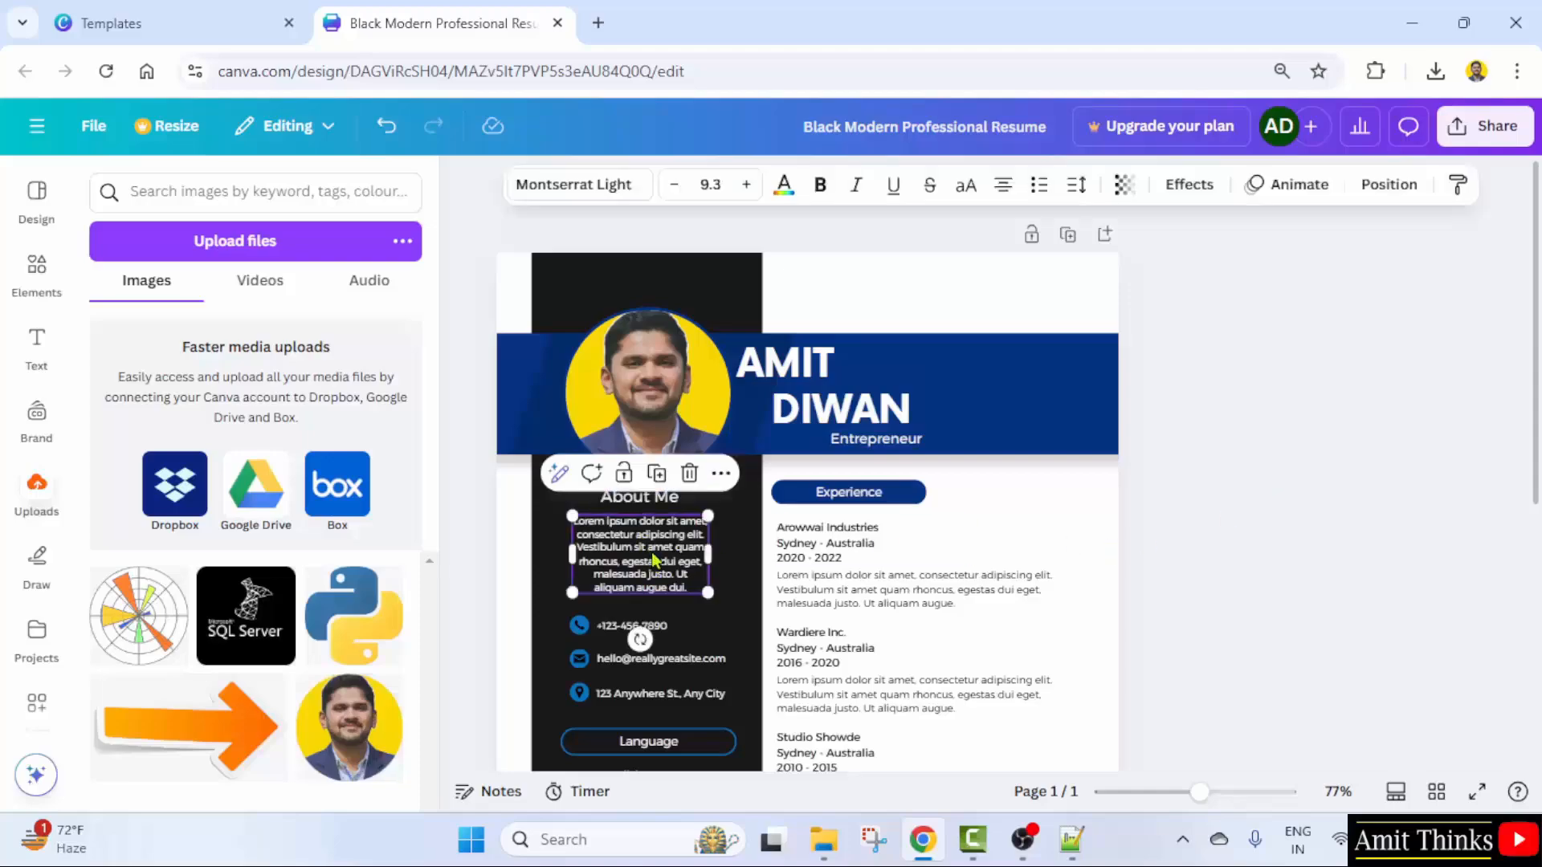
text(A pr)
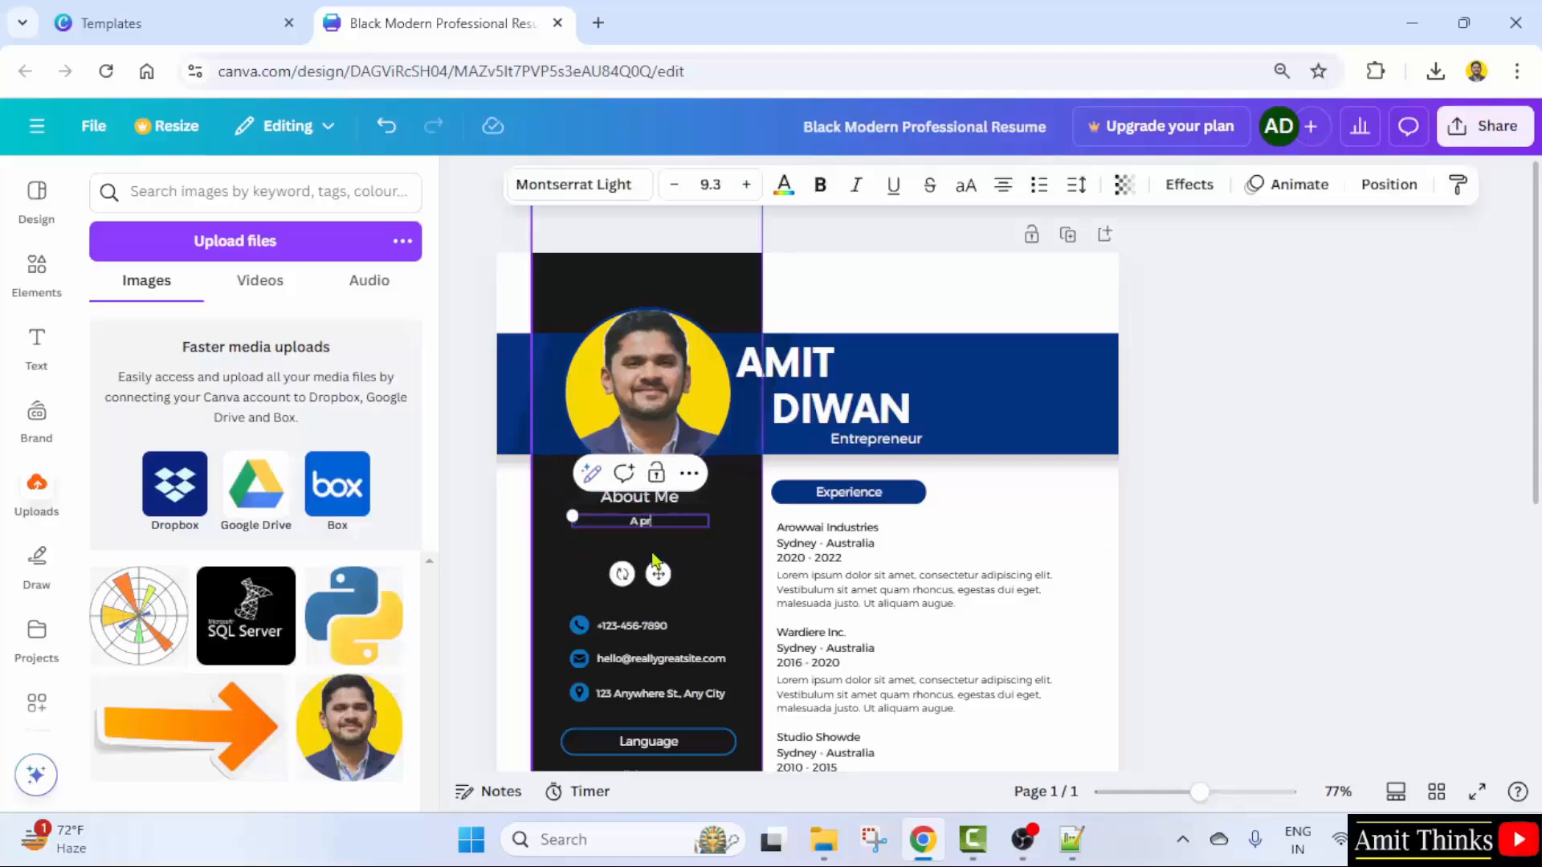
text(ofessional wit)
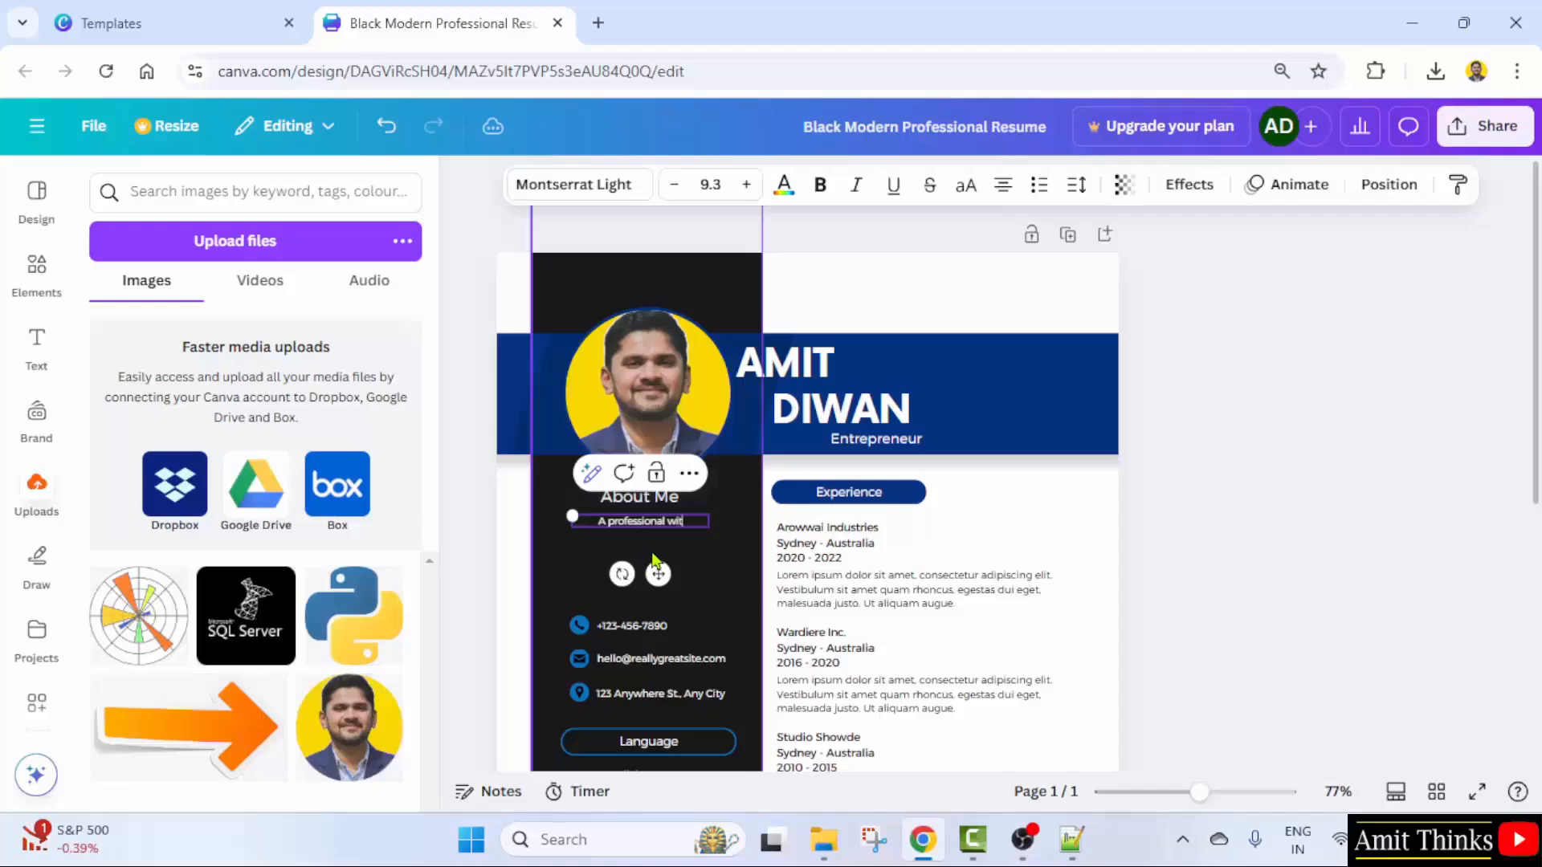
text(h over 10 year)
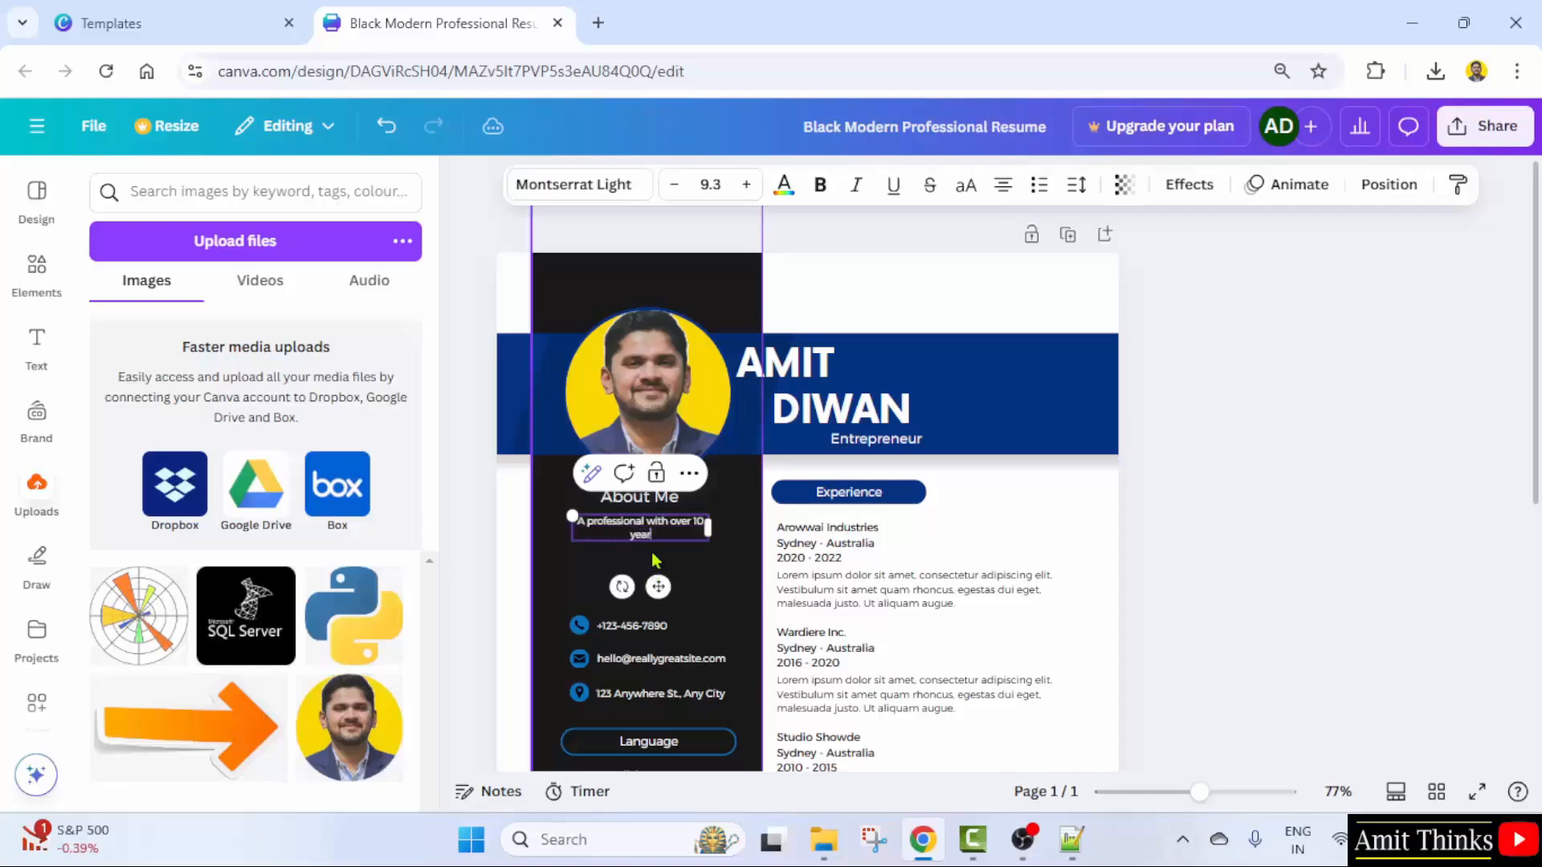
text(s of experience in creating and publis)
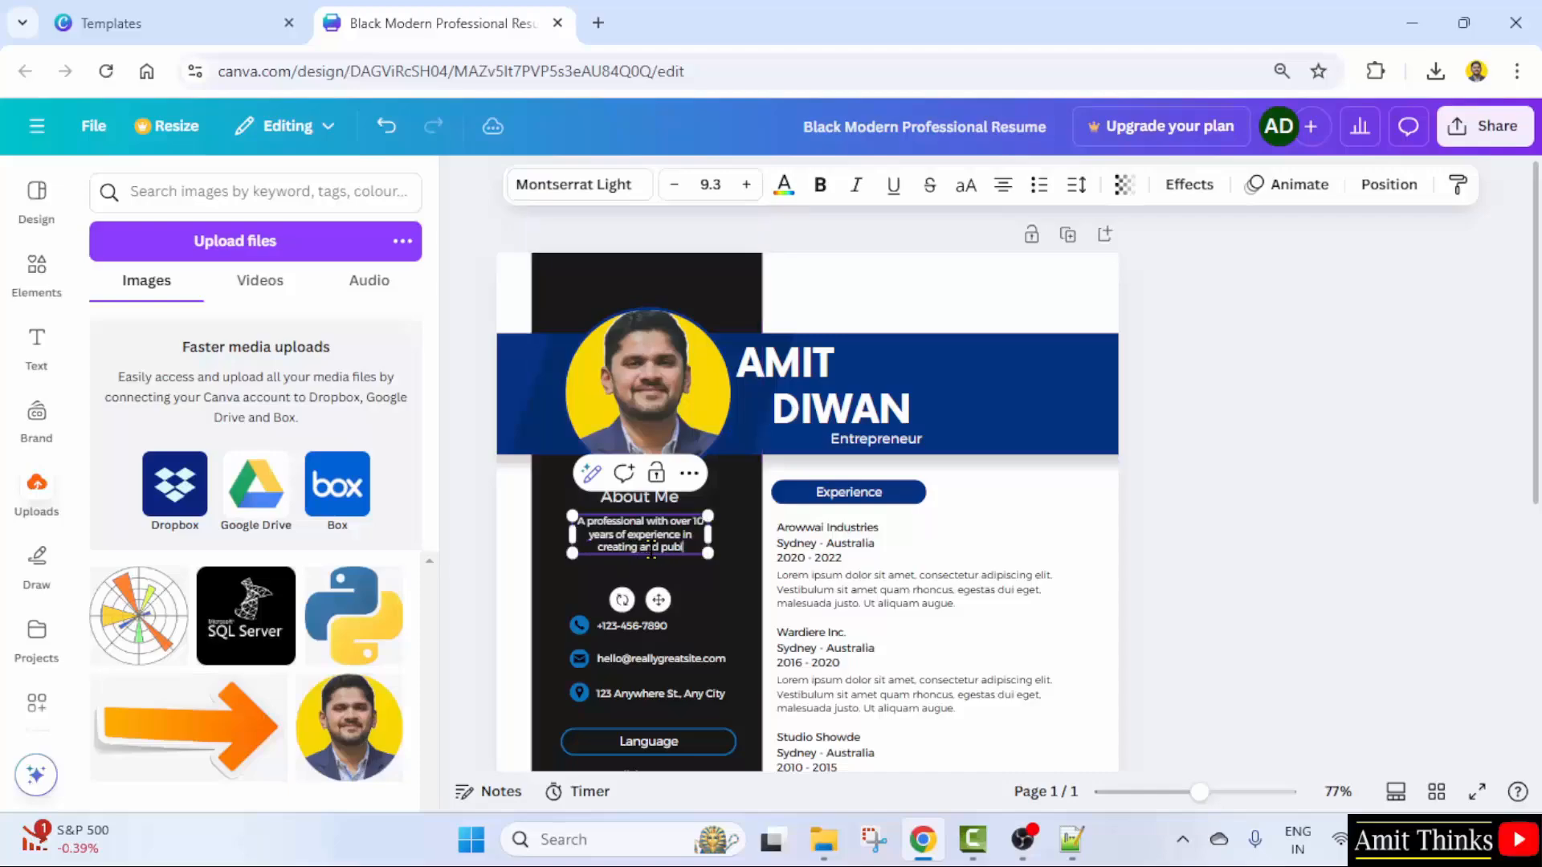
key(Left)
key(Left)
text(lishing cou)
click(1283, 592)
- Replace the contact e-mail with the user's address and the street address with Delhi, India
scroll(860, 492, down, 3)
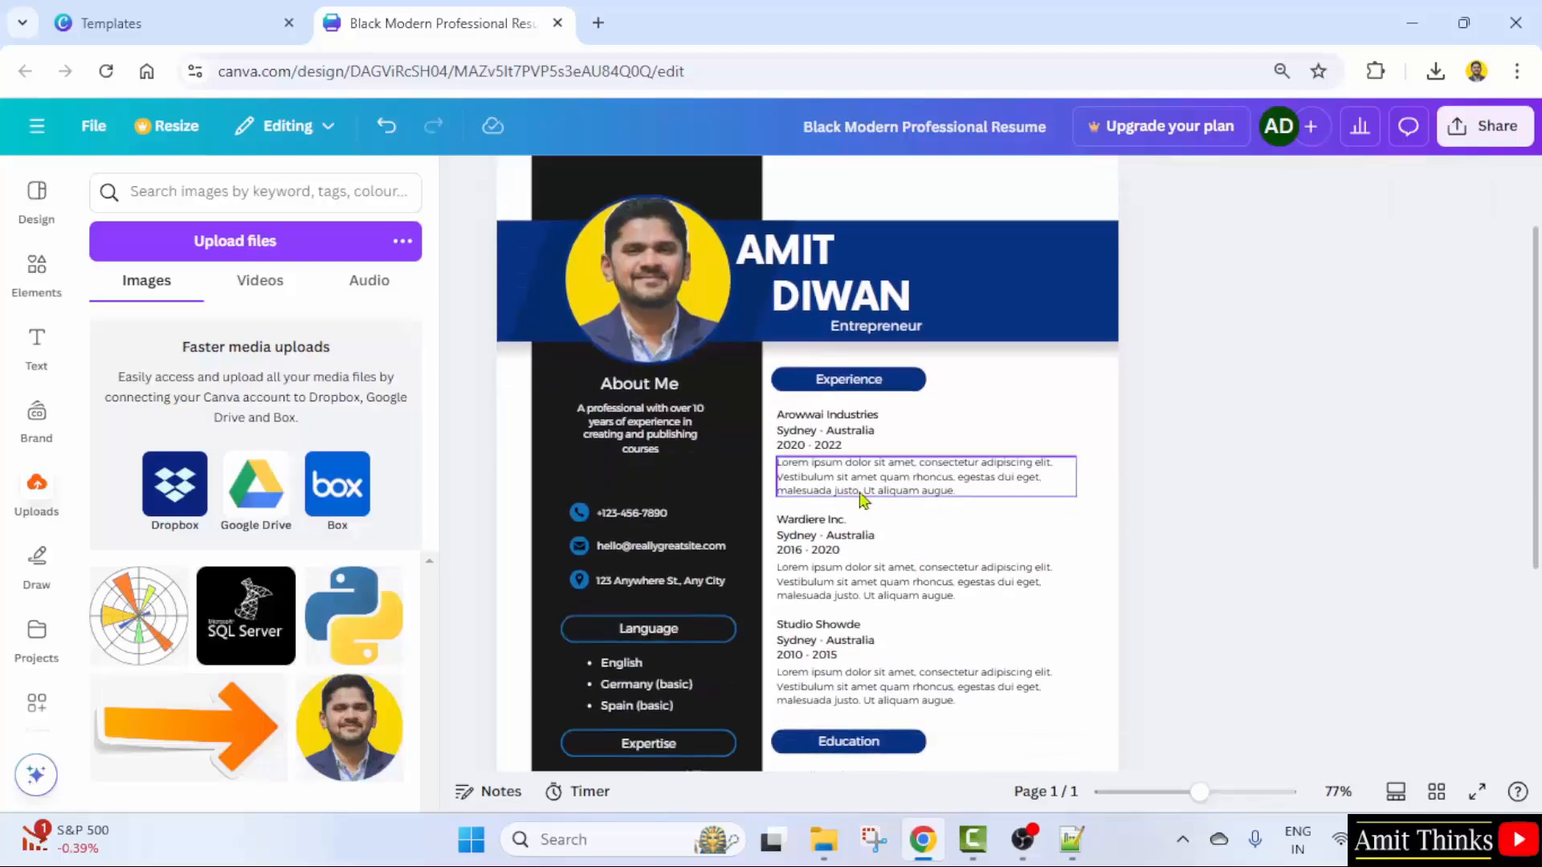
double_click(658, 548)
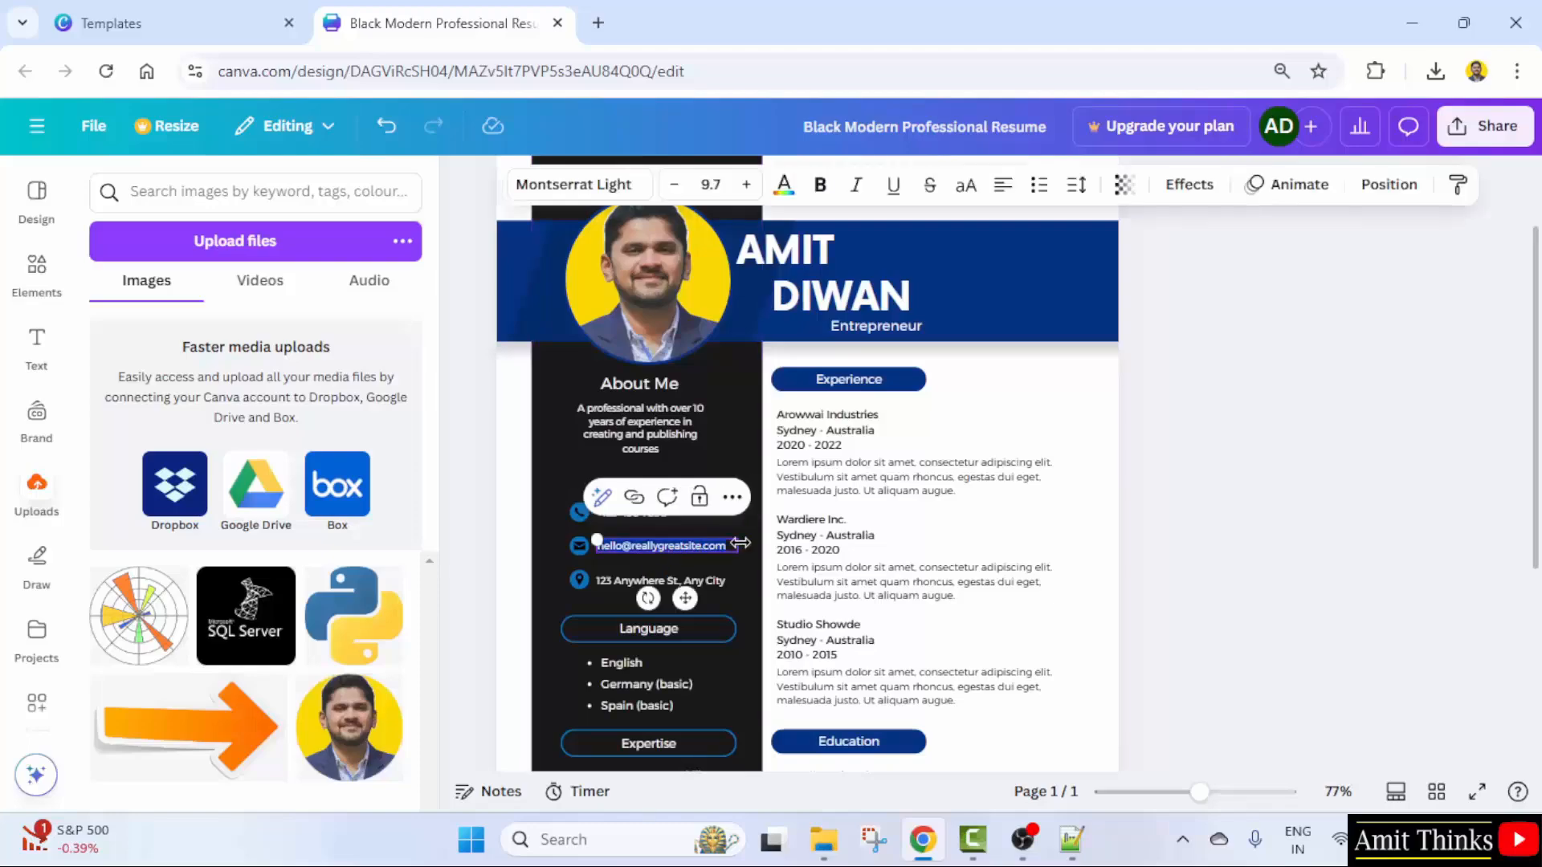
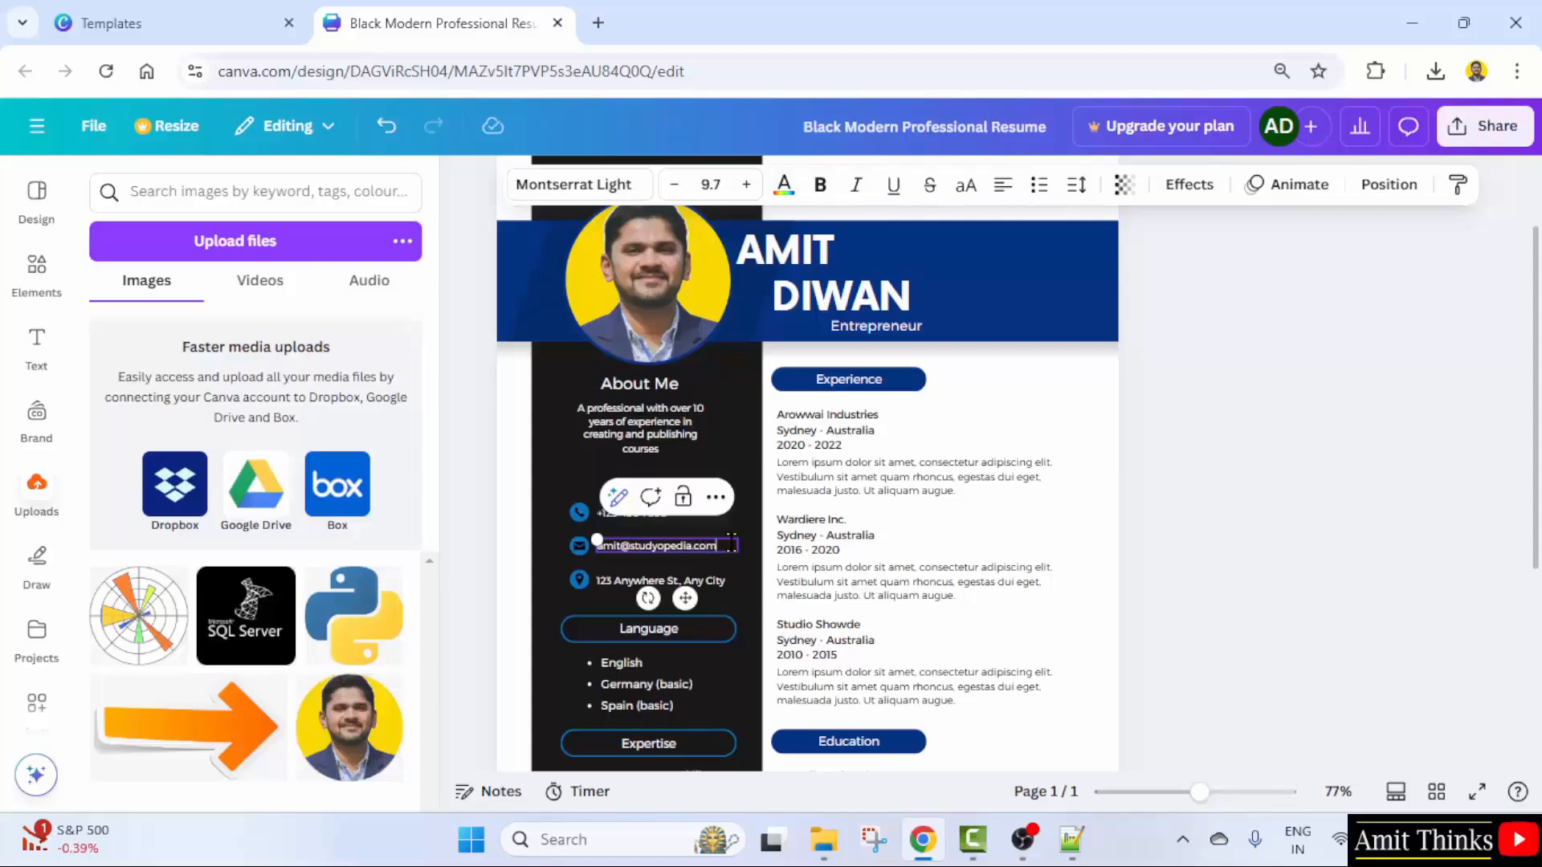
click(1237, 596)
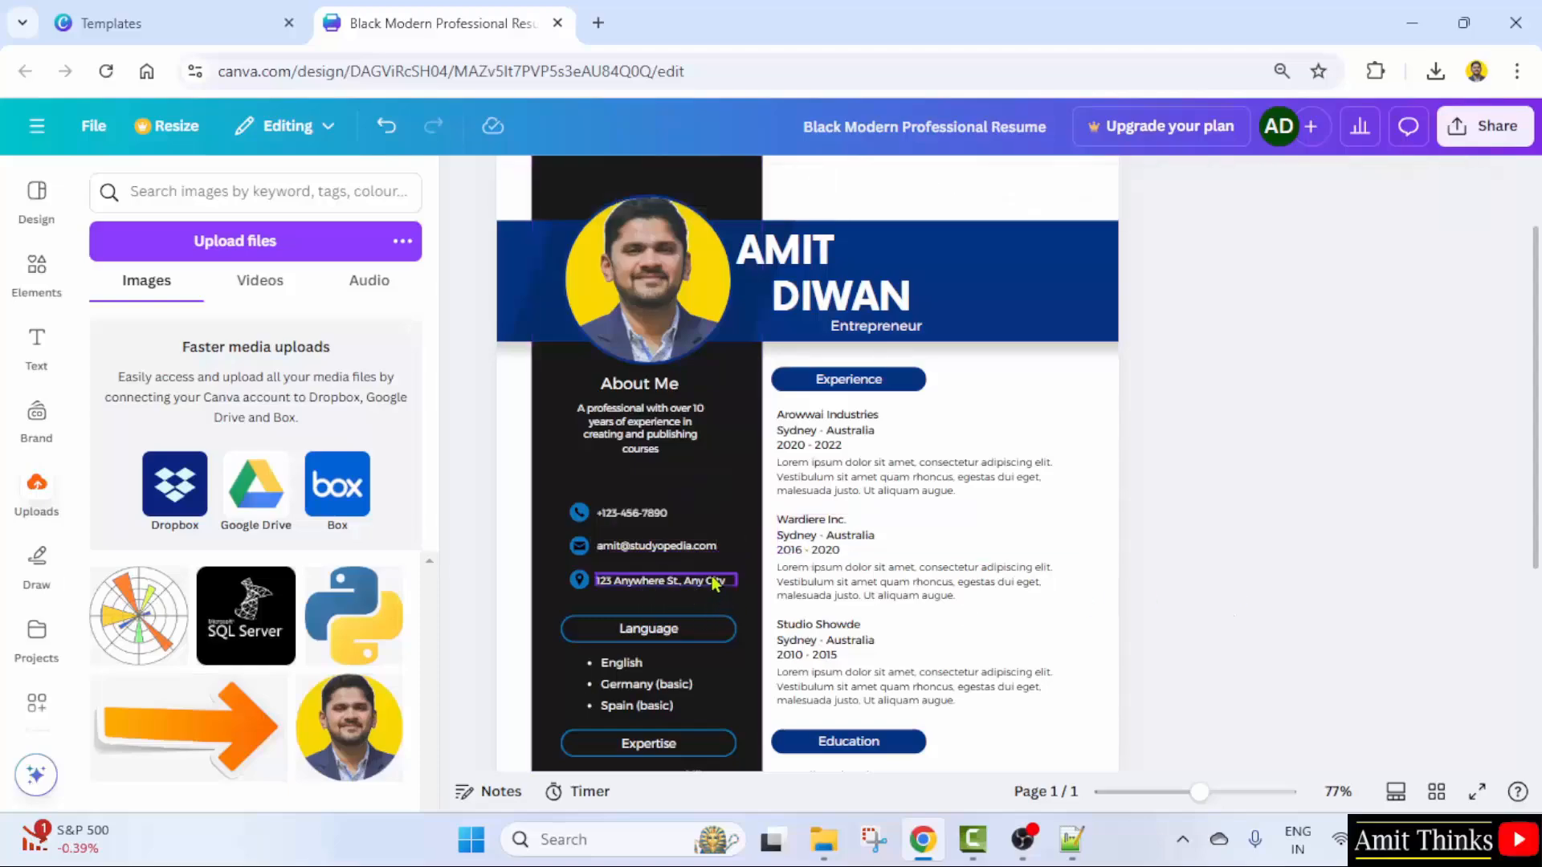
click(713, 583)
key(BackSpace)
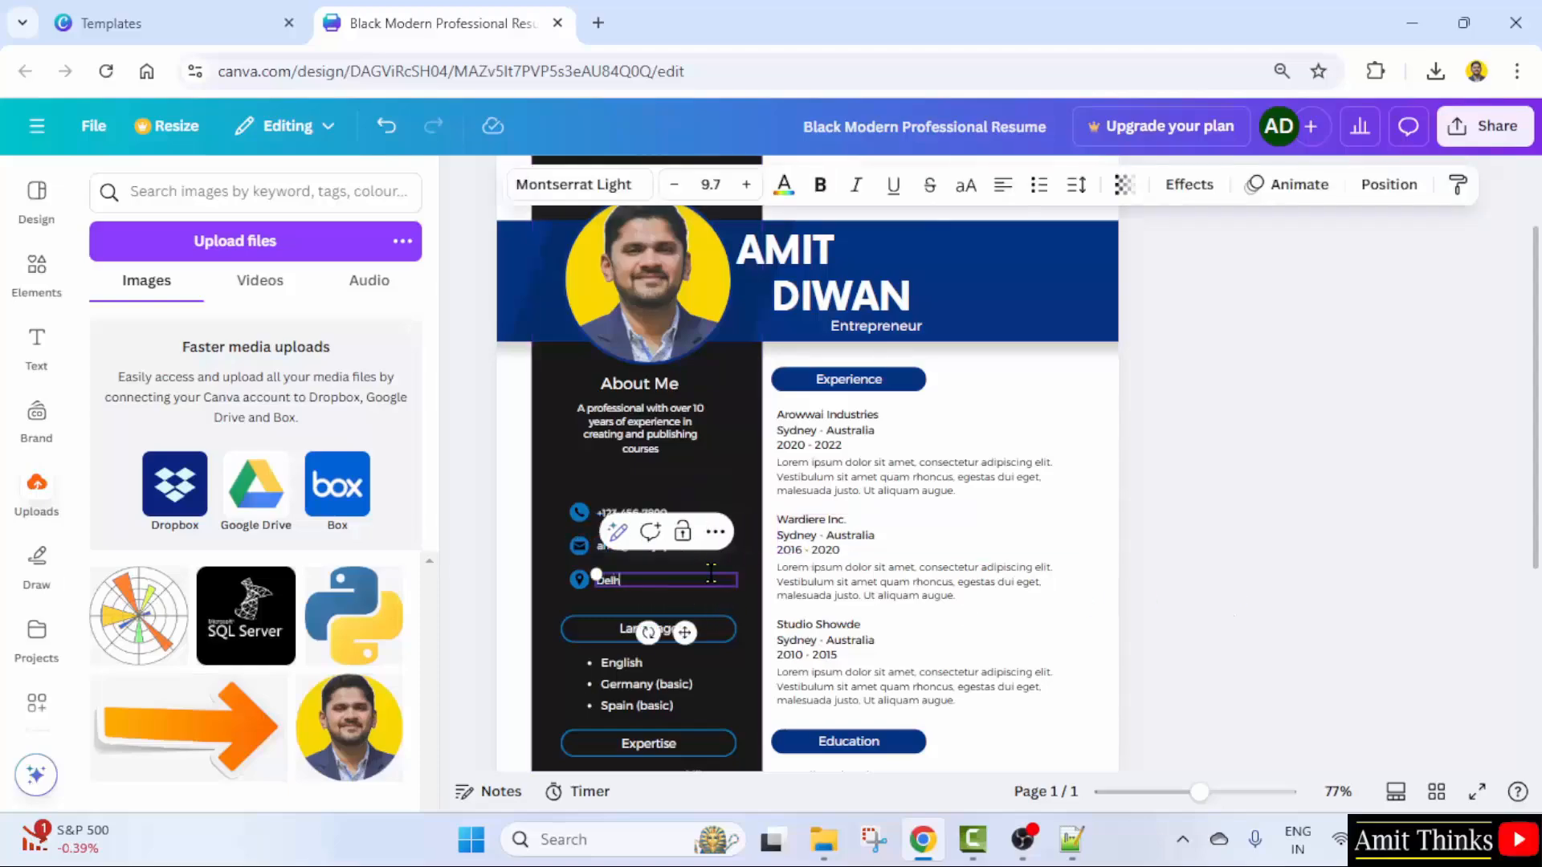
text(Delhi, India)
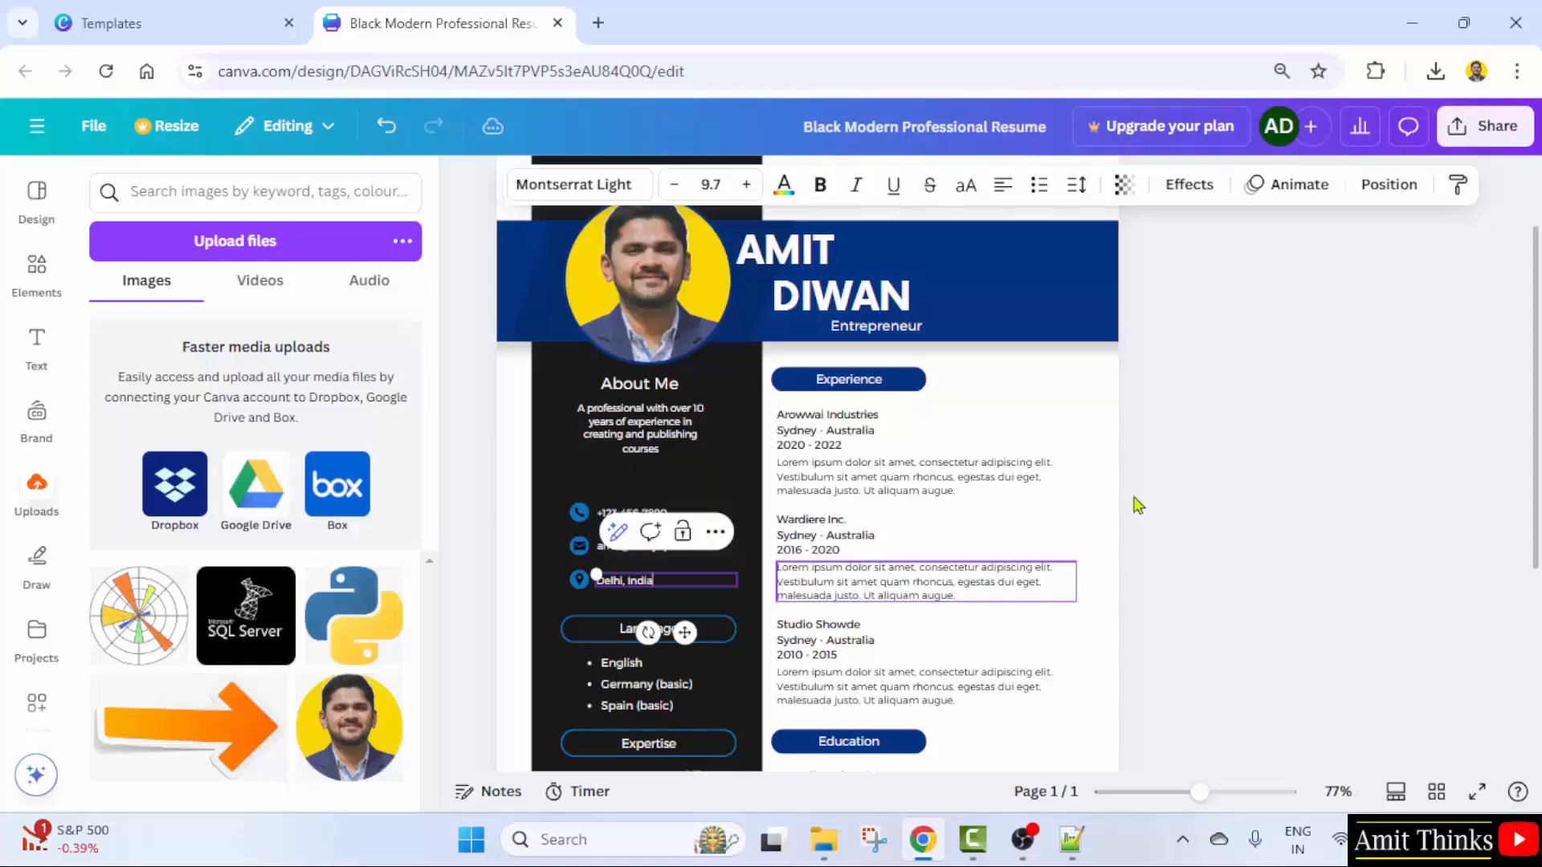
- Select the 2020 - 2022 line in the Arowwai Industries experience entry
click(875, 437)
click(875, 438)
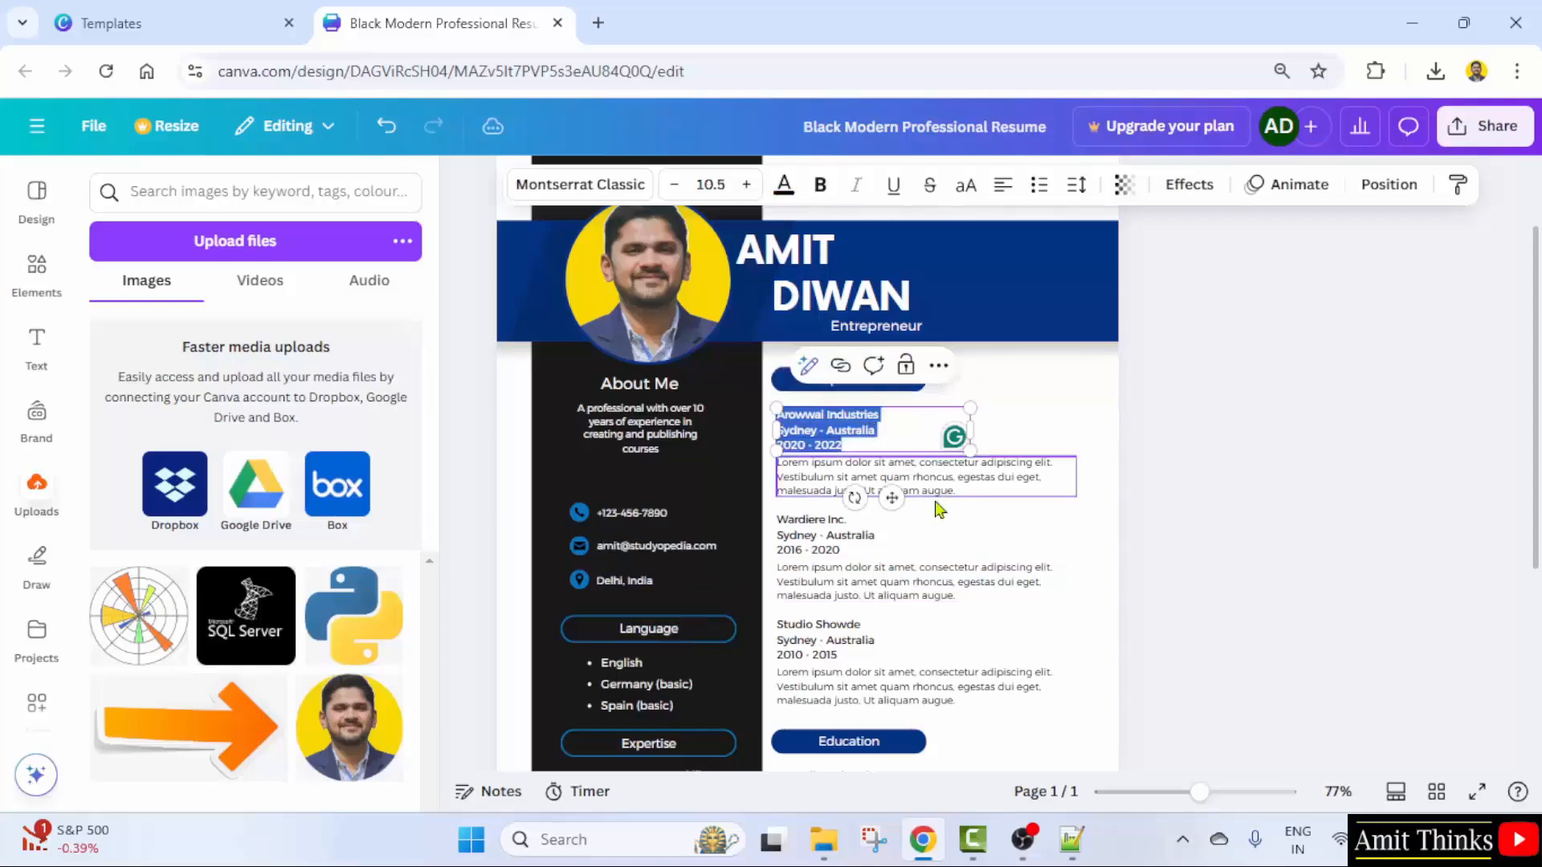
click(894, 432)
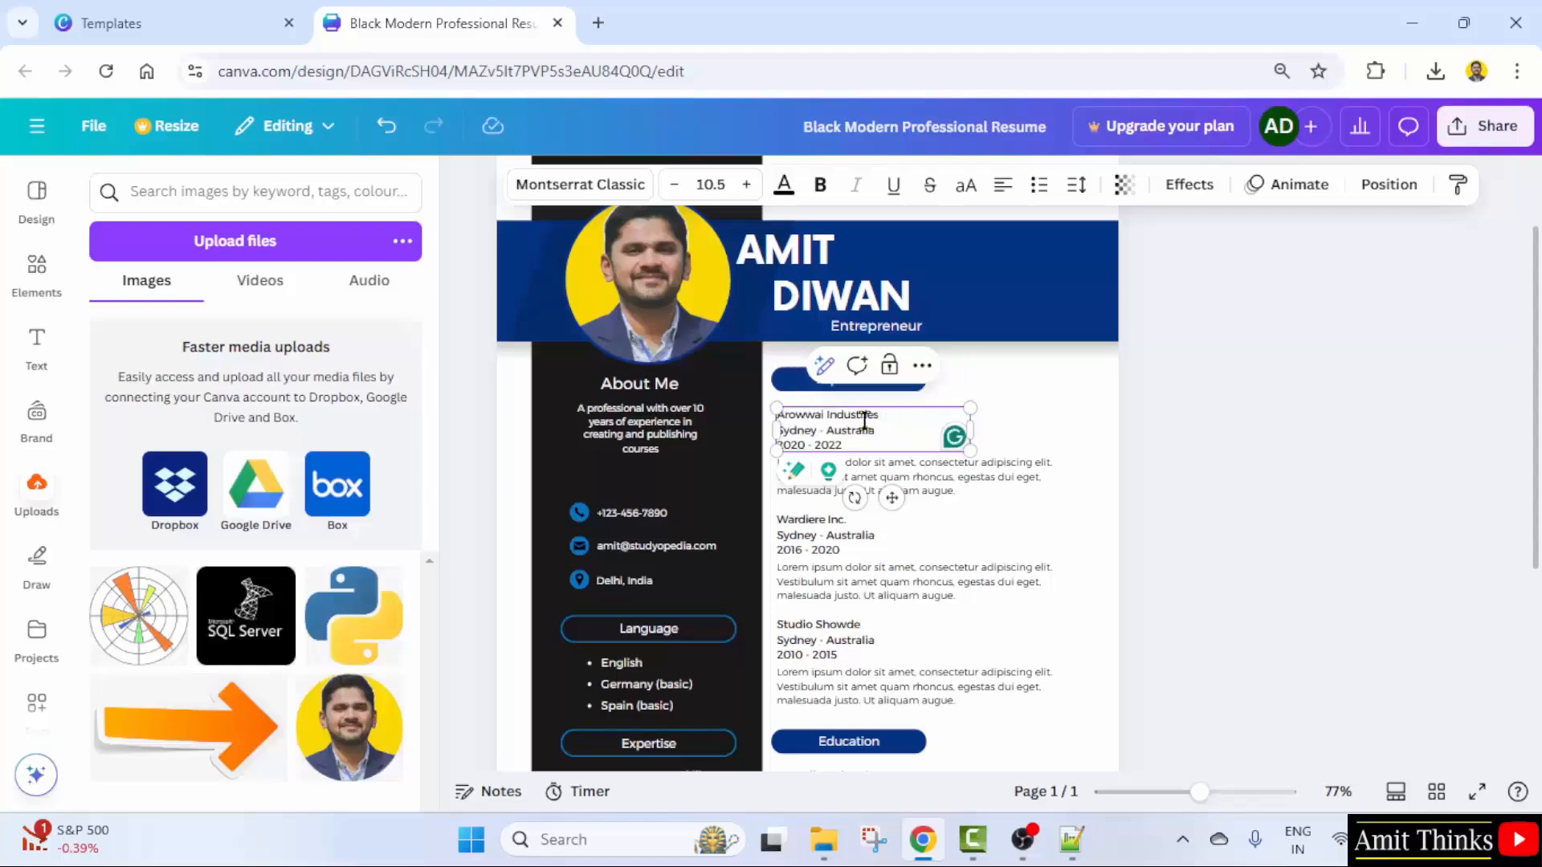
drag(888, 442, 752, 430)
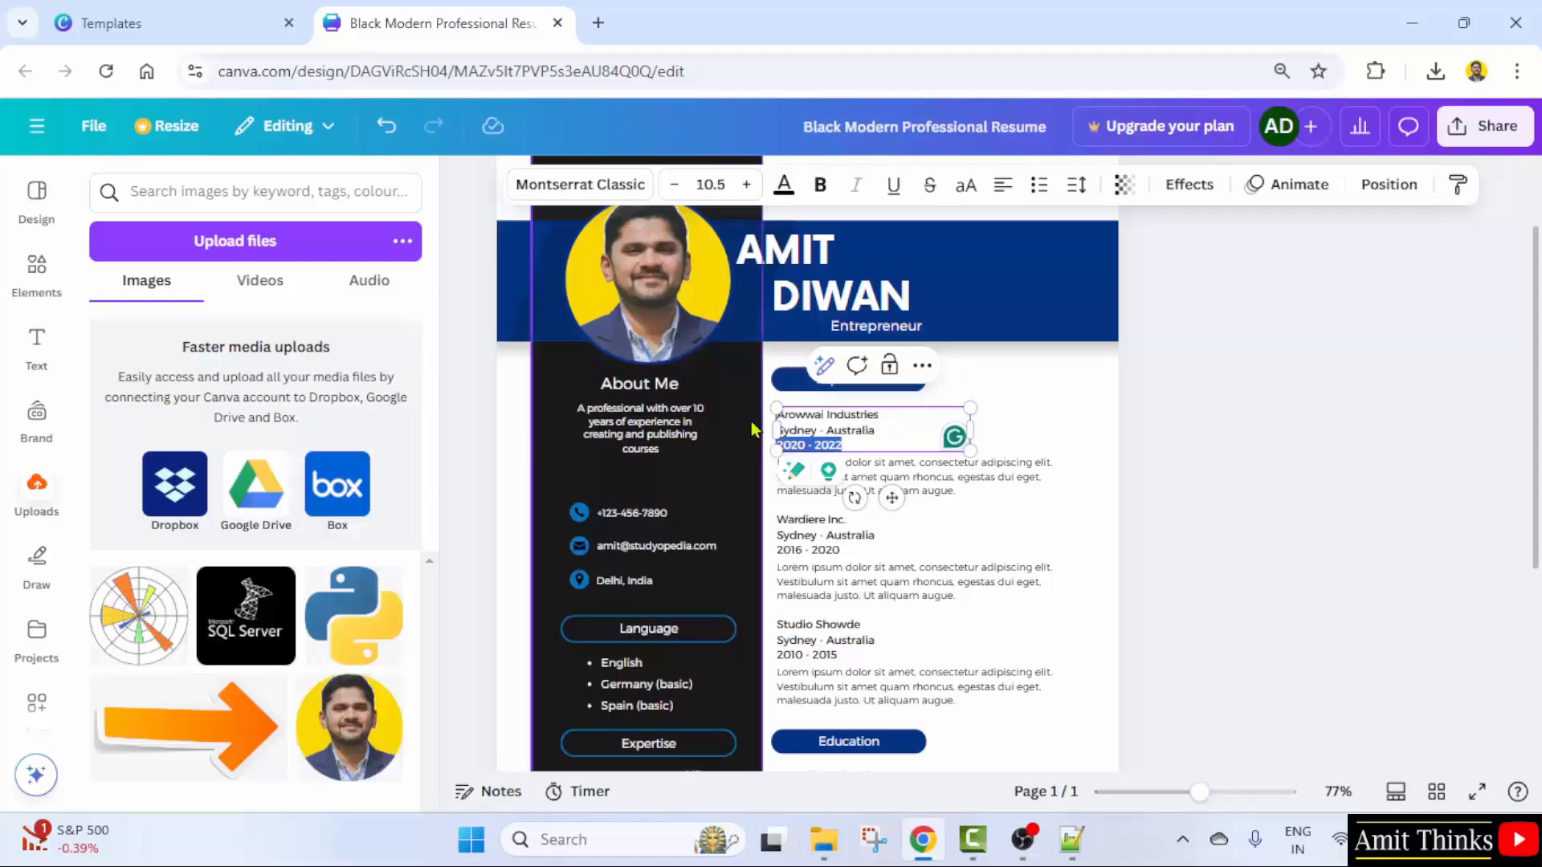
- Zoom into Experience and rename the Arowwai Industries company to Studyopedia
shift+click(819, 430)
drag(1199, 793, 1225, 793)
click(1120, 369)
drag(1152, 369, 954, 369)
text(Studyopedia)
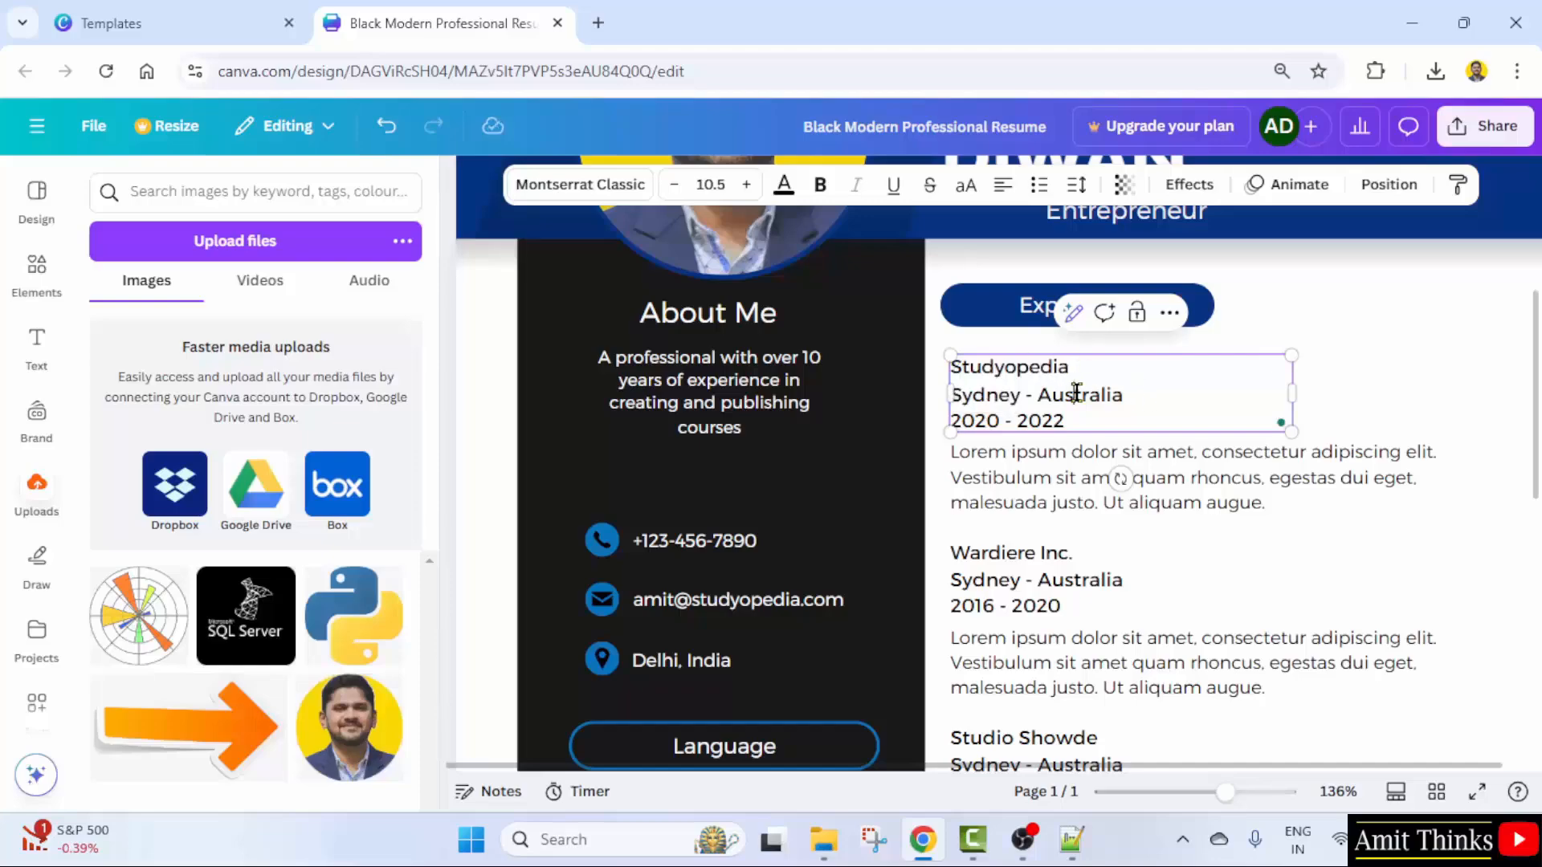
double_click(1076, 393)
click(1114, 371)
text(- Delhi)
double_click(1108, 370)
key(BackSpace)
key(BackSpace)
key(BackSpace)
- Change the Studyopedia entry's location to Delhi, India and its dates to 2018 - Current
double_click(1007, 395)
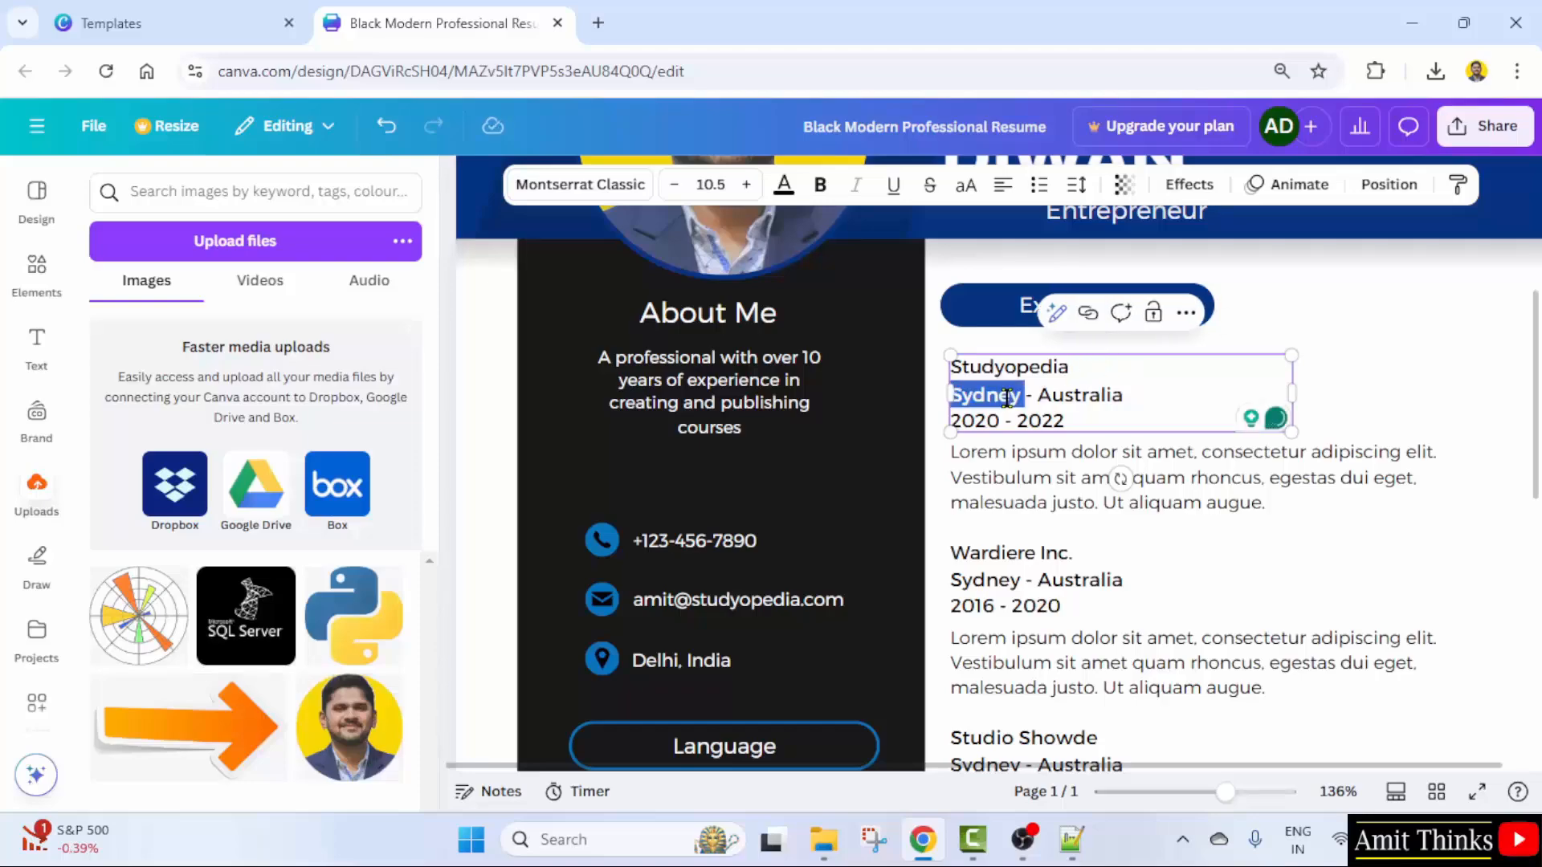
text(Delhi)
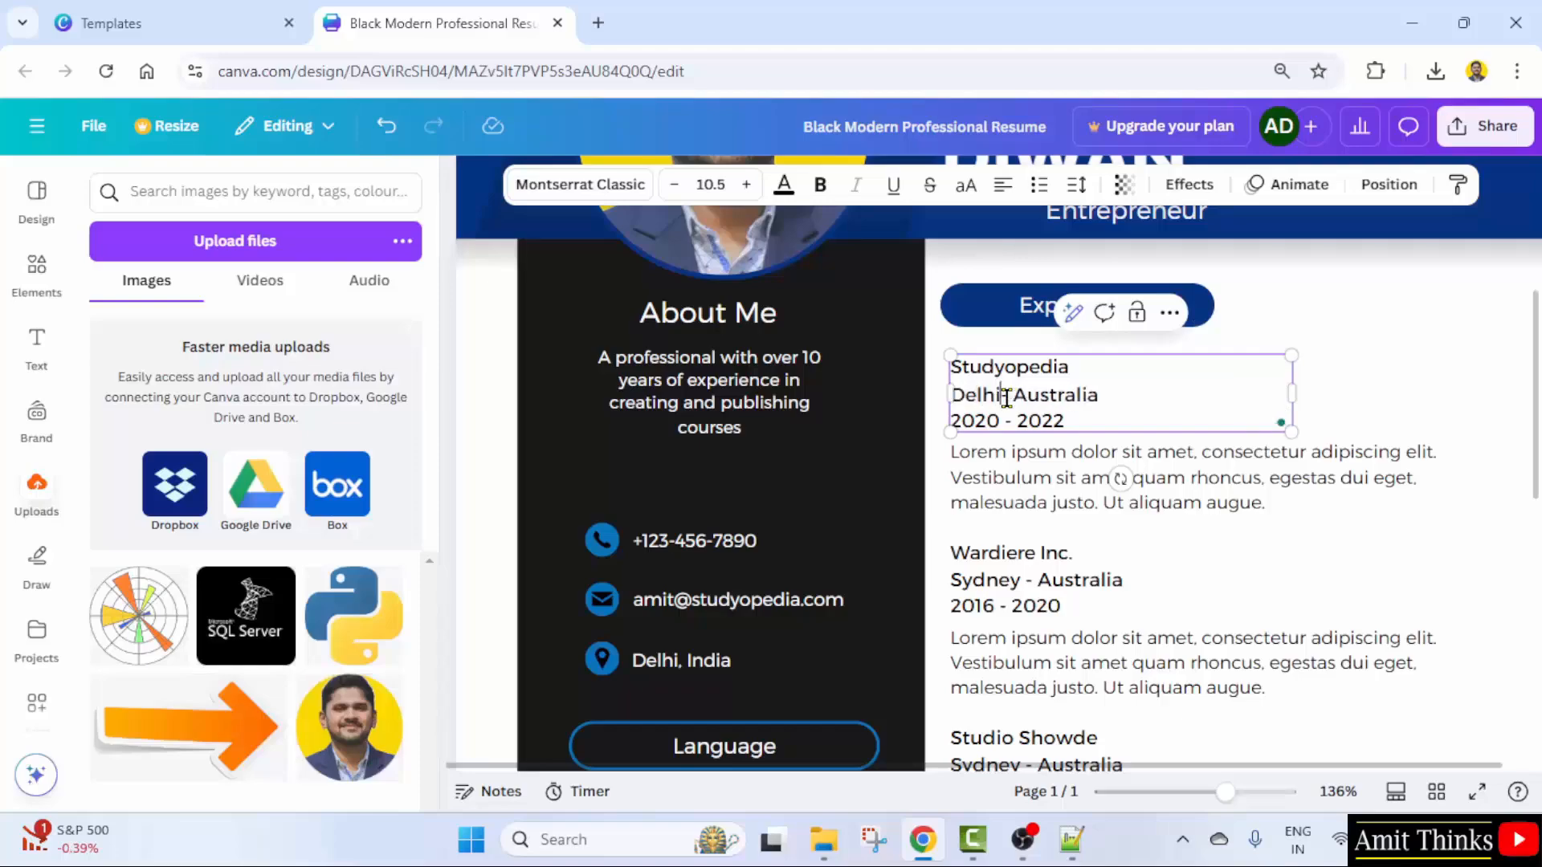
double_click(1076, 395)
text(India 2020)
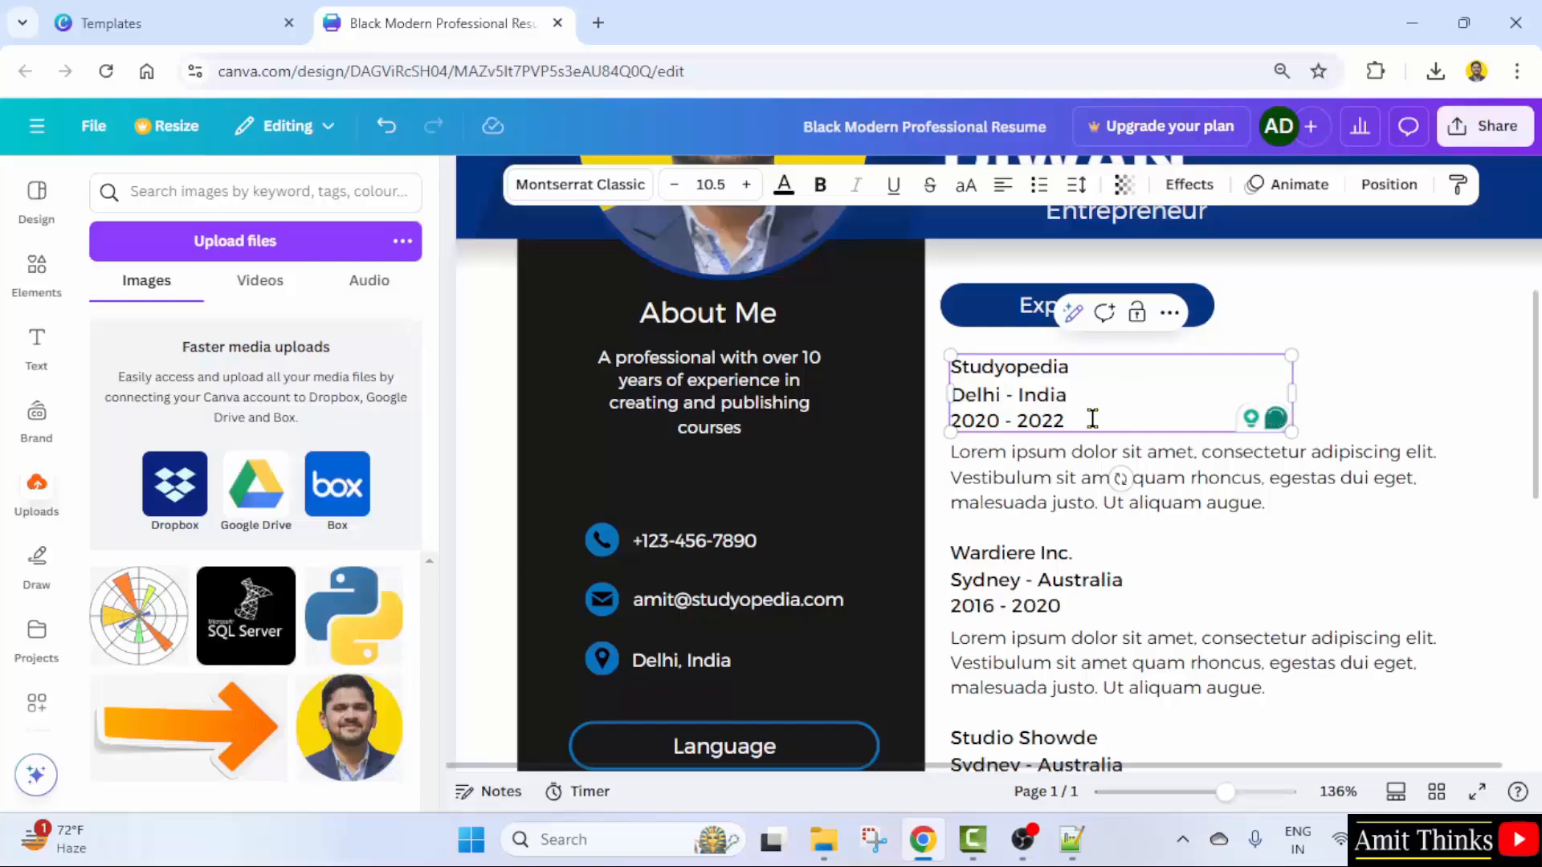
double_click(1048, 421)
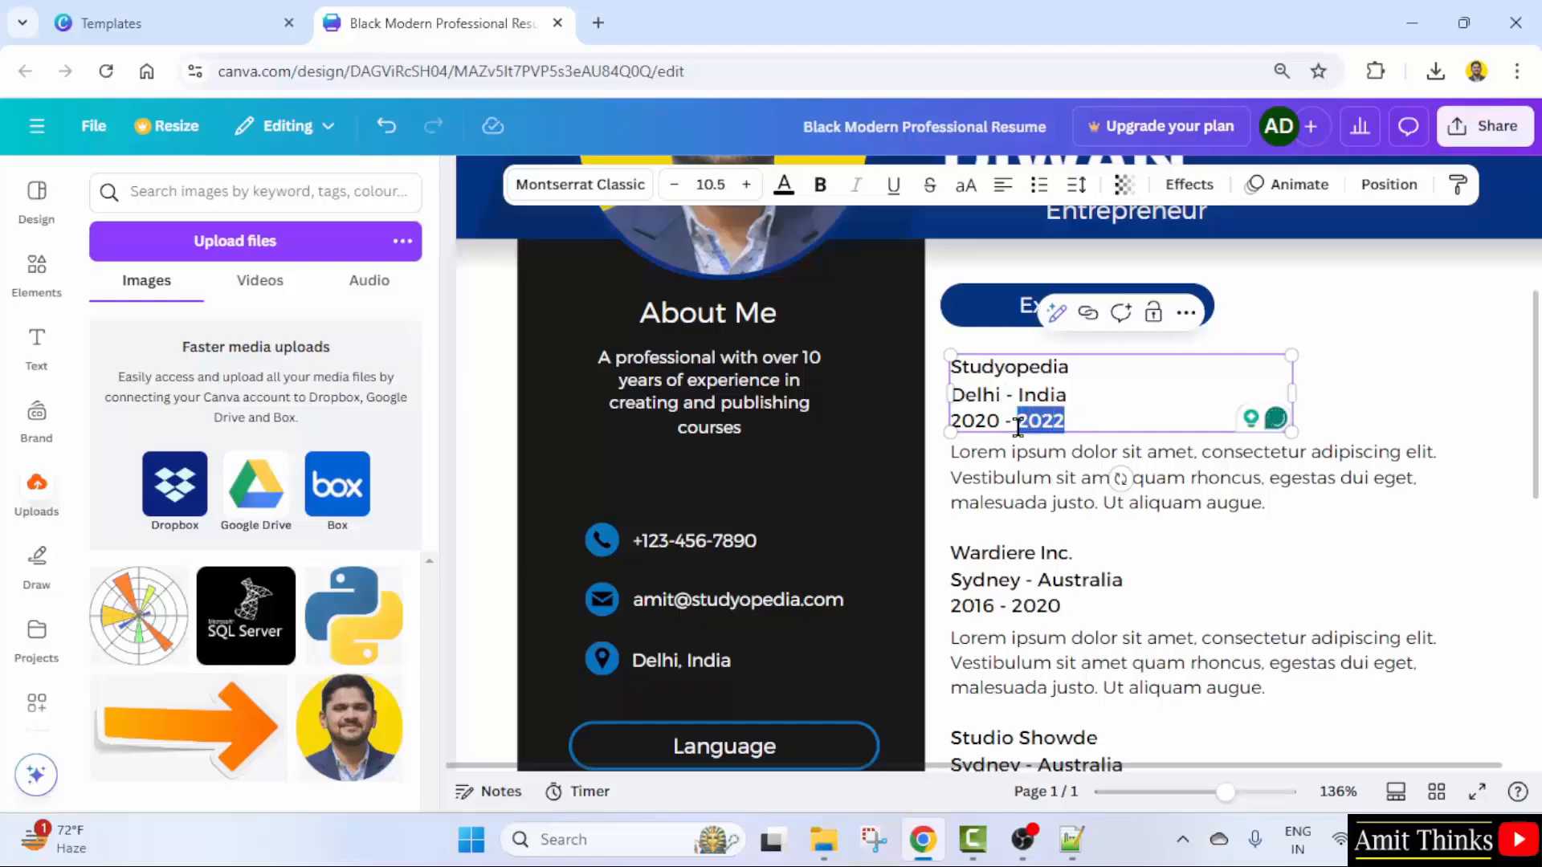
text(Current)
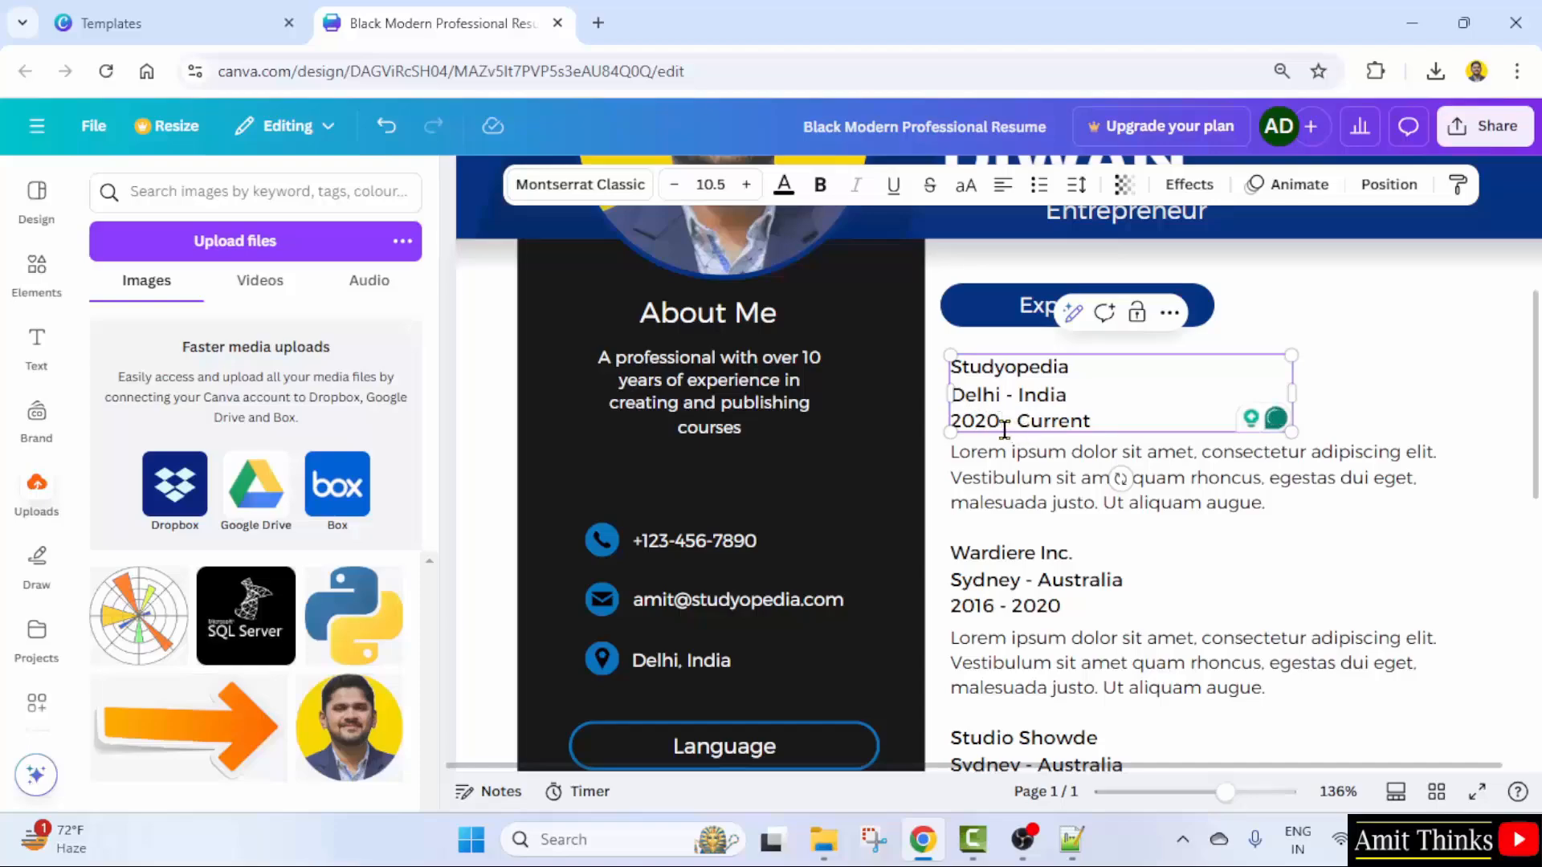
click(1004, 420)
key(BackSpace)
key(BackSpace)
text(18)
- Replace the Studyopedia entry's Lorem ipsum description with new text about the work
click(1263, 498)
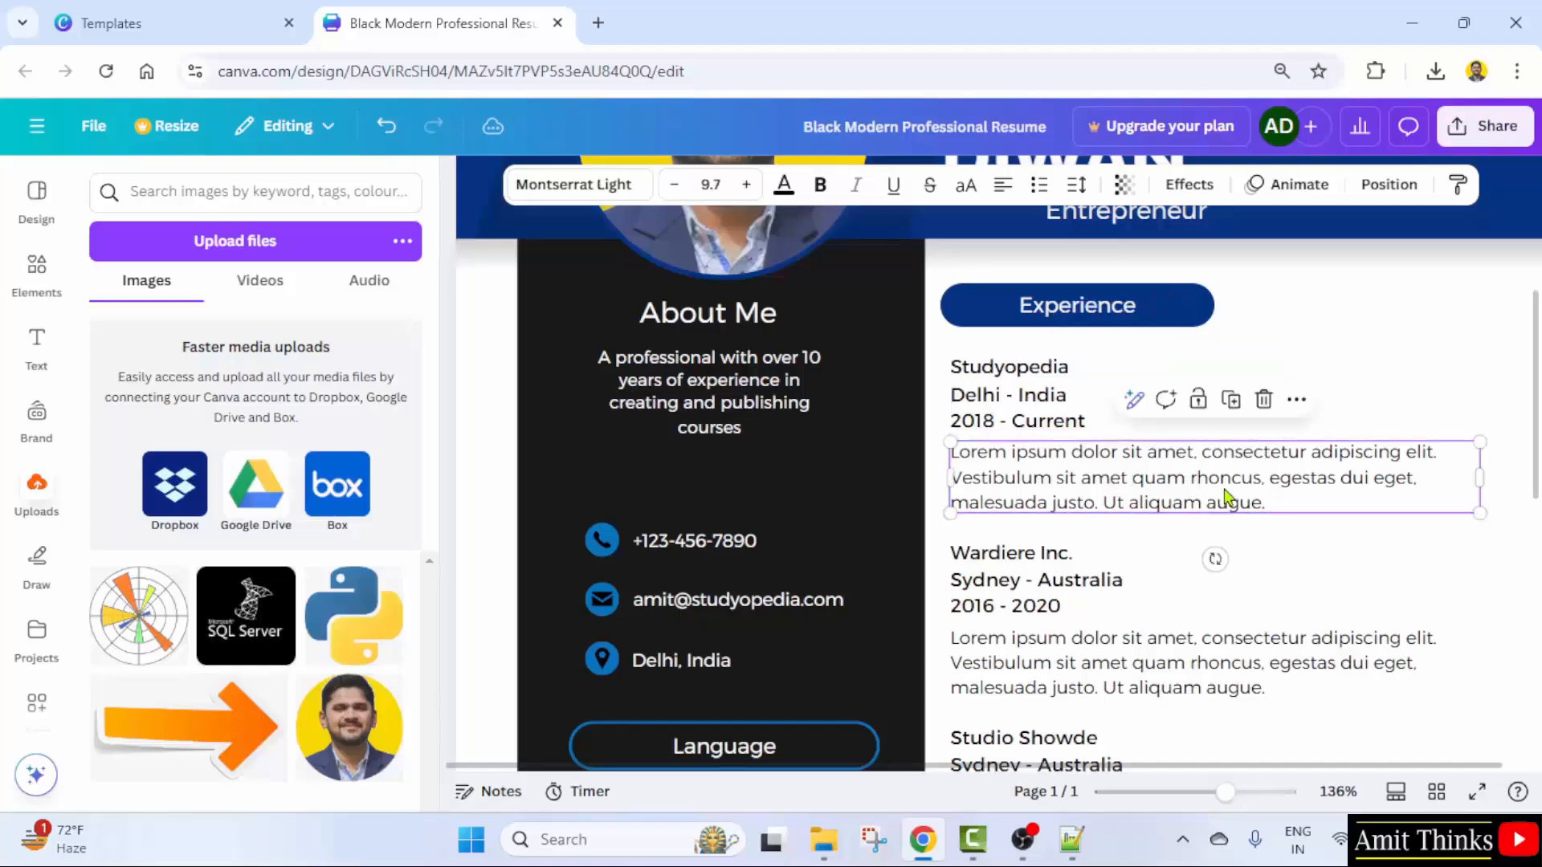
click(1227, 496)
click(1251, 498)
drag(1292, 498, 962, 448)
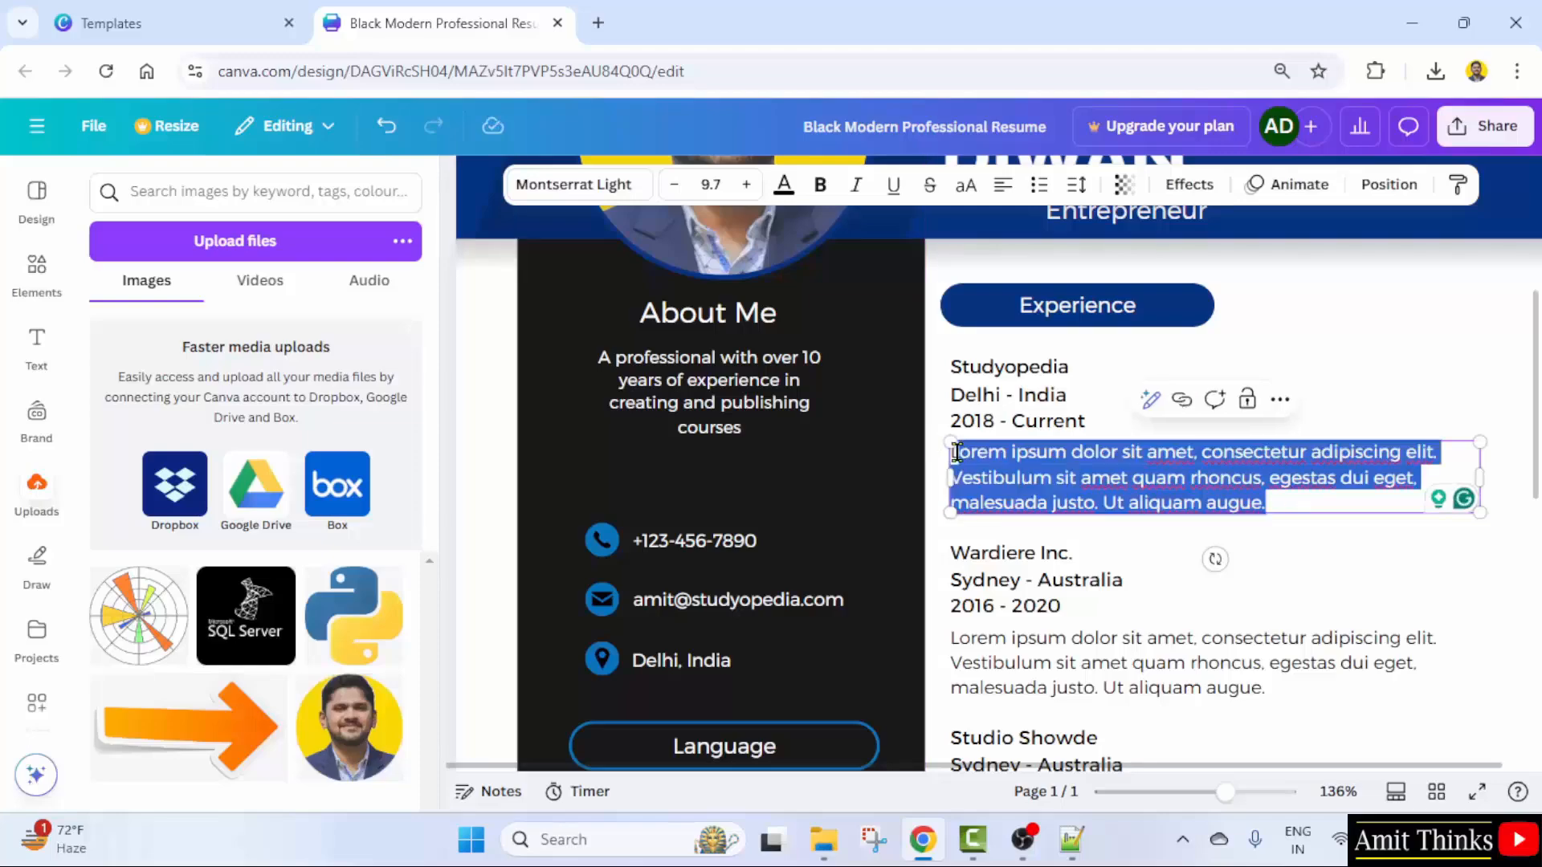
text(Create and publish courses in AI, programming, dat)
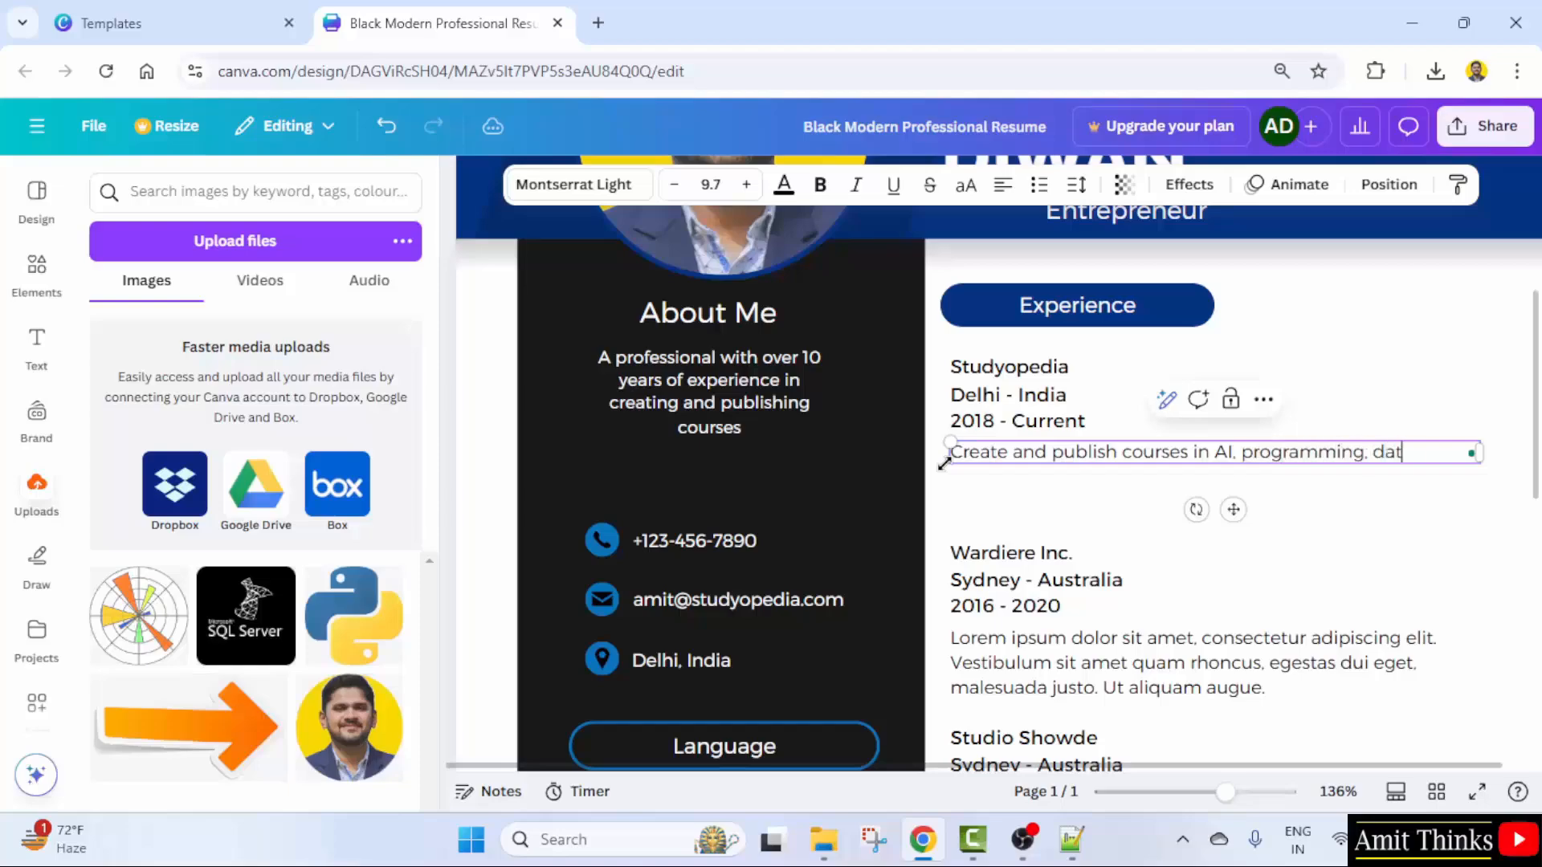
text(abases, an)
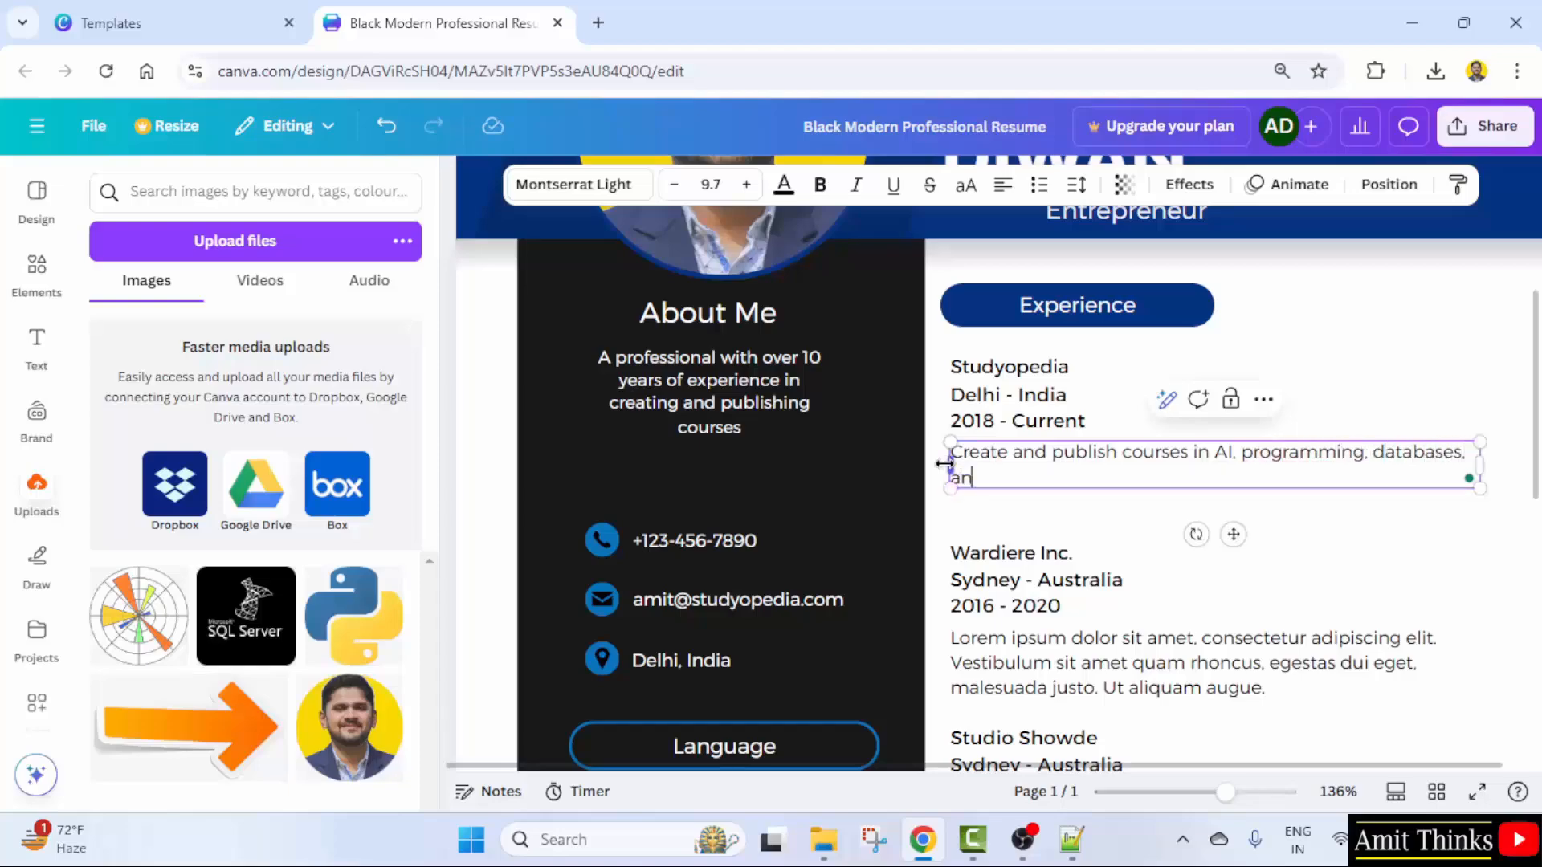
text(d web development.)
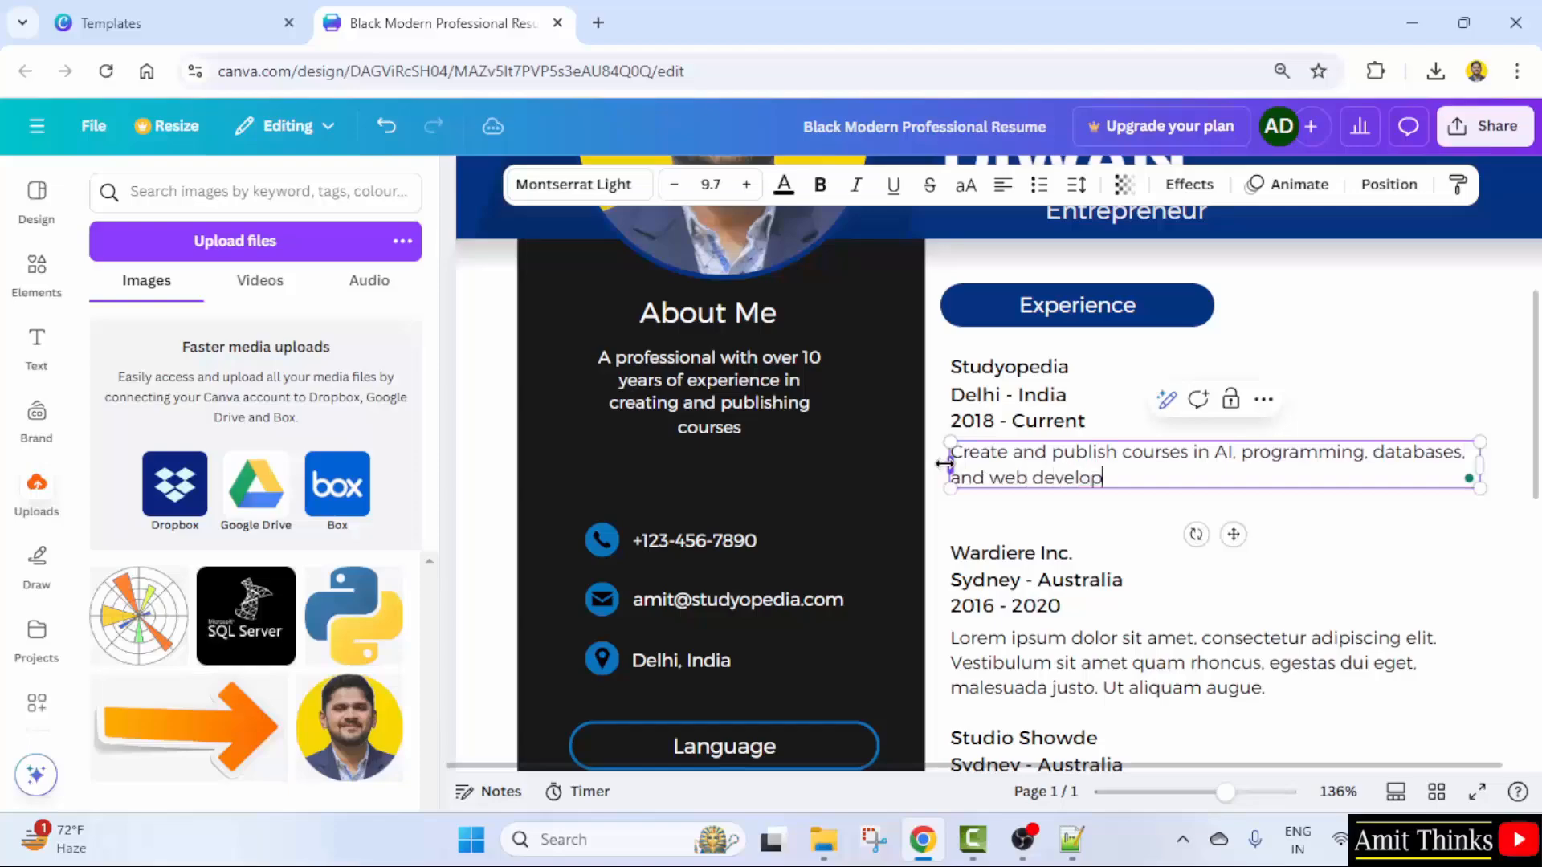
- Turn the Wardiere Inc. entry into the YouTuber role at the user's channel, dated 2020 - Current
click(996, 606)
key(BackSpace)
key(BackSpace)
text(20)
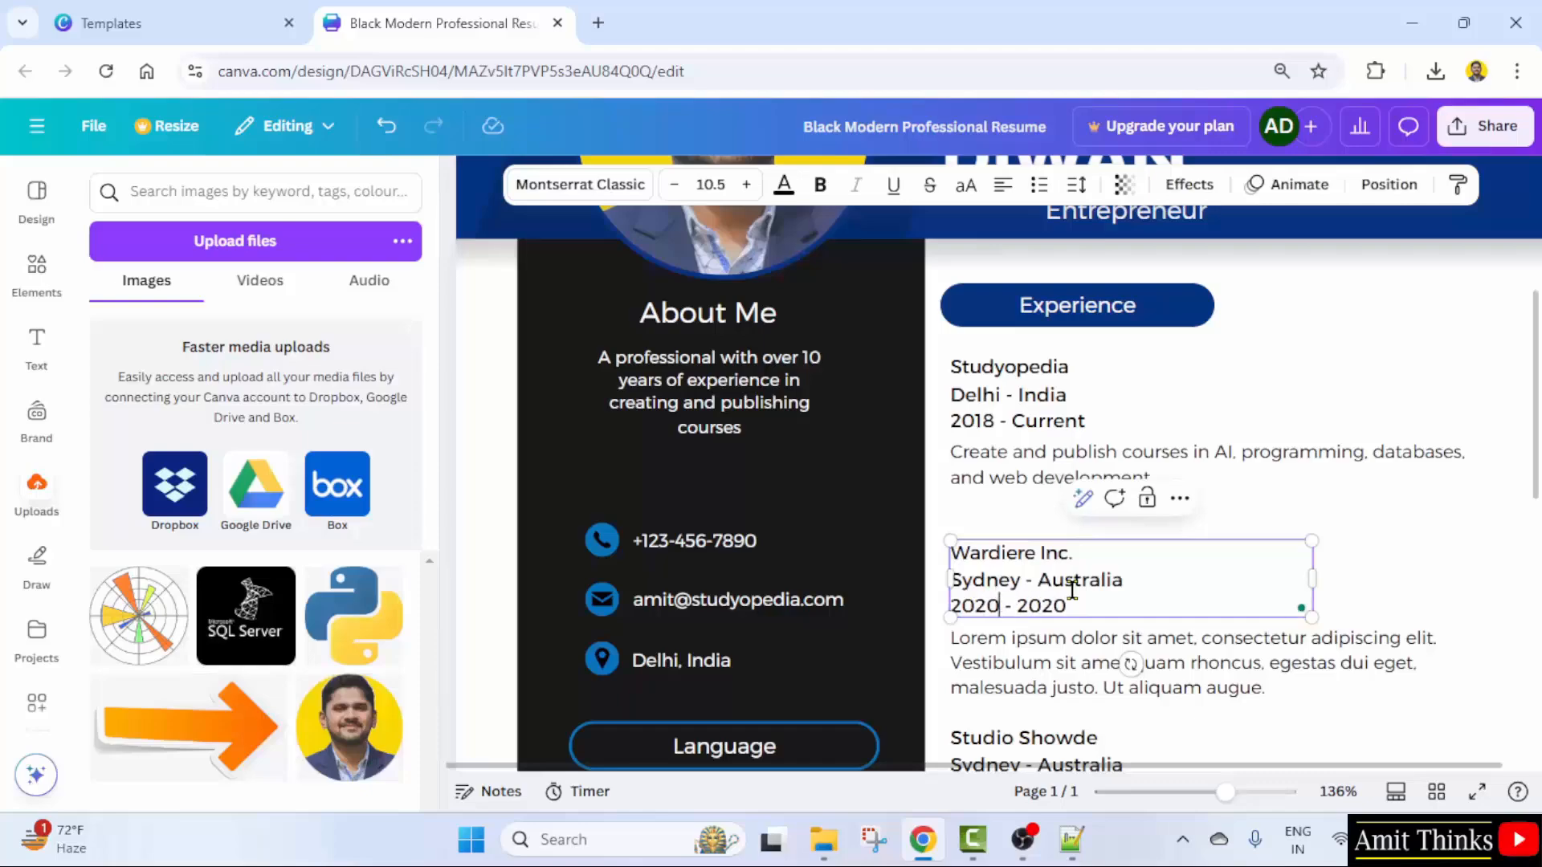
click(1082, 603)
key(BackSpace)
key(BackSpace)
key(BackSpace)
text(Cu)
drag(1077, 543, 948, 551)
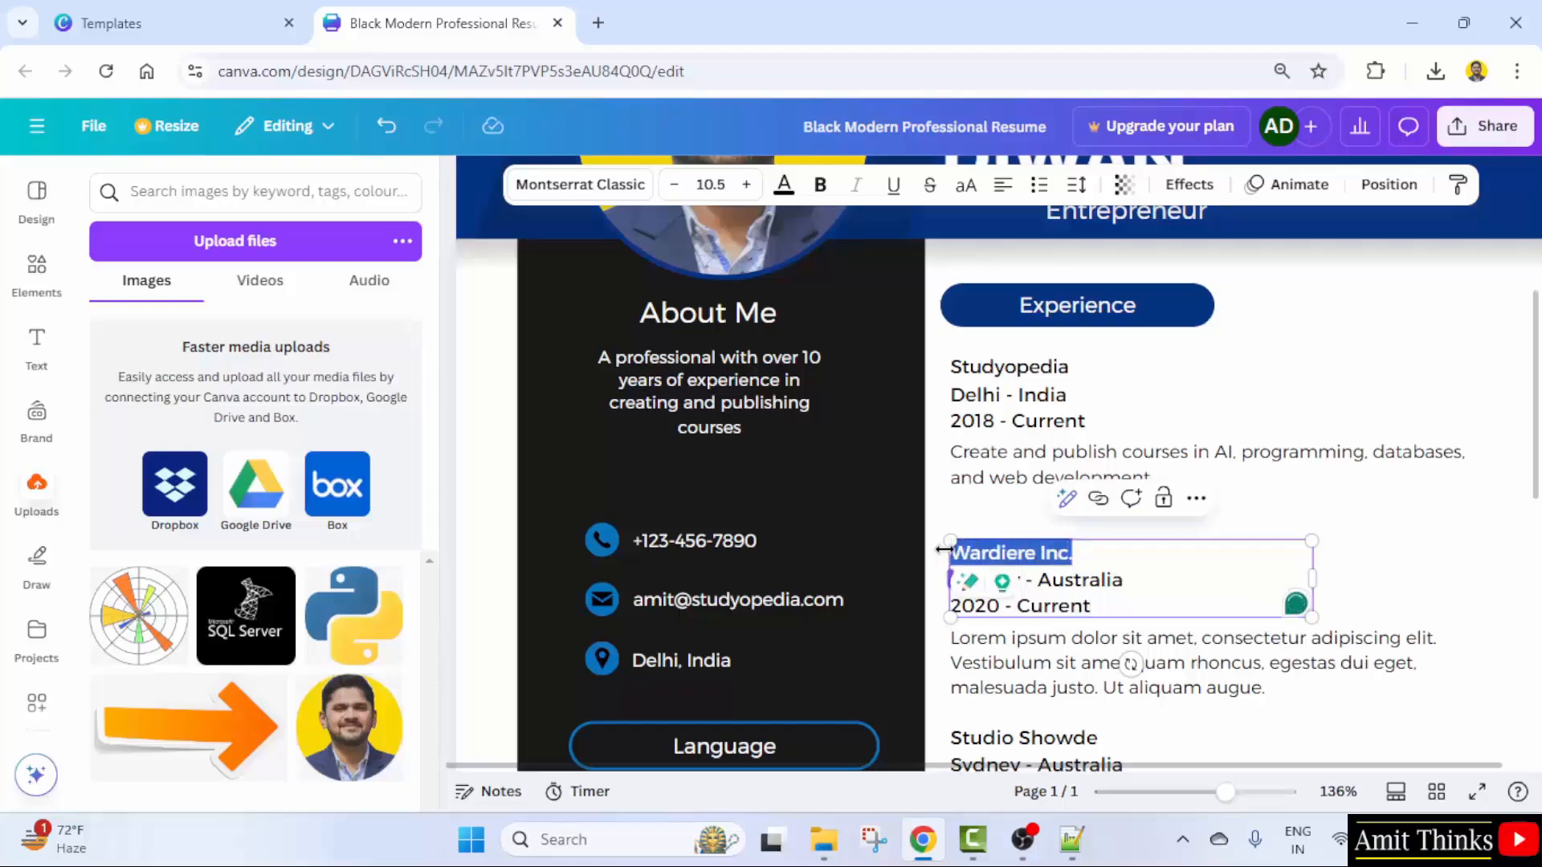
text(YouTuber @ Ami)
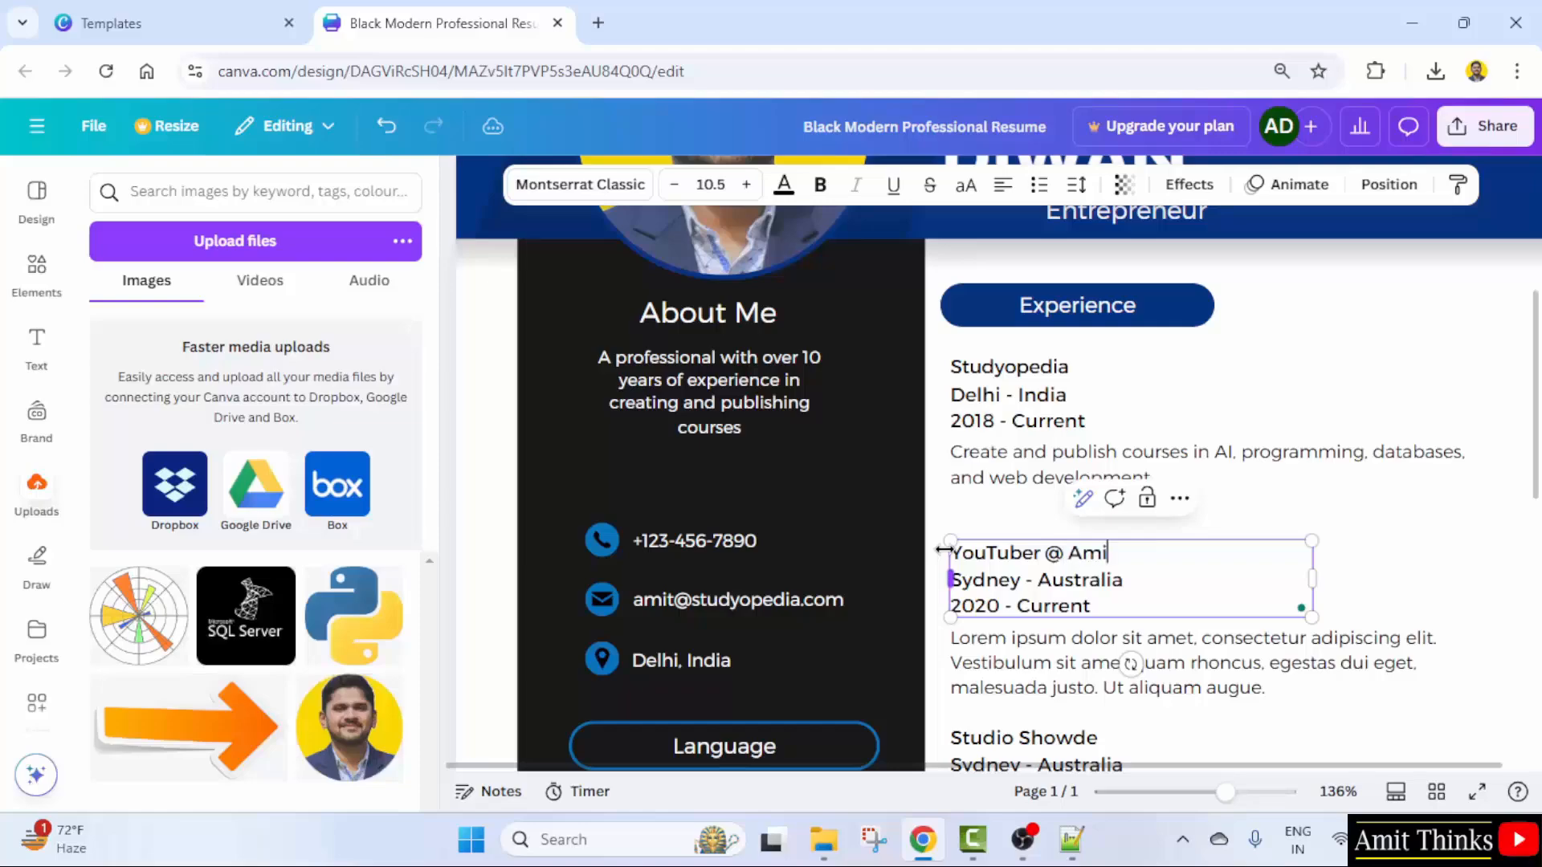
text(t Thinks)
drag(1093, 606, 935, 596)
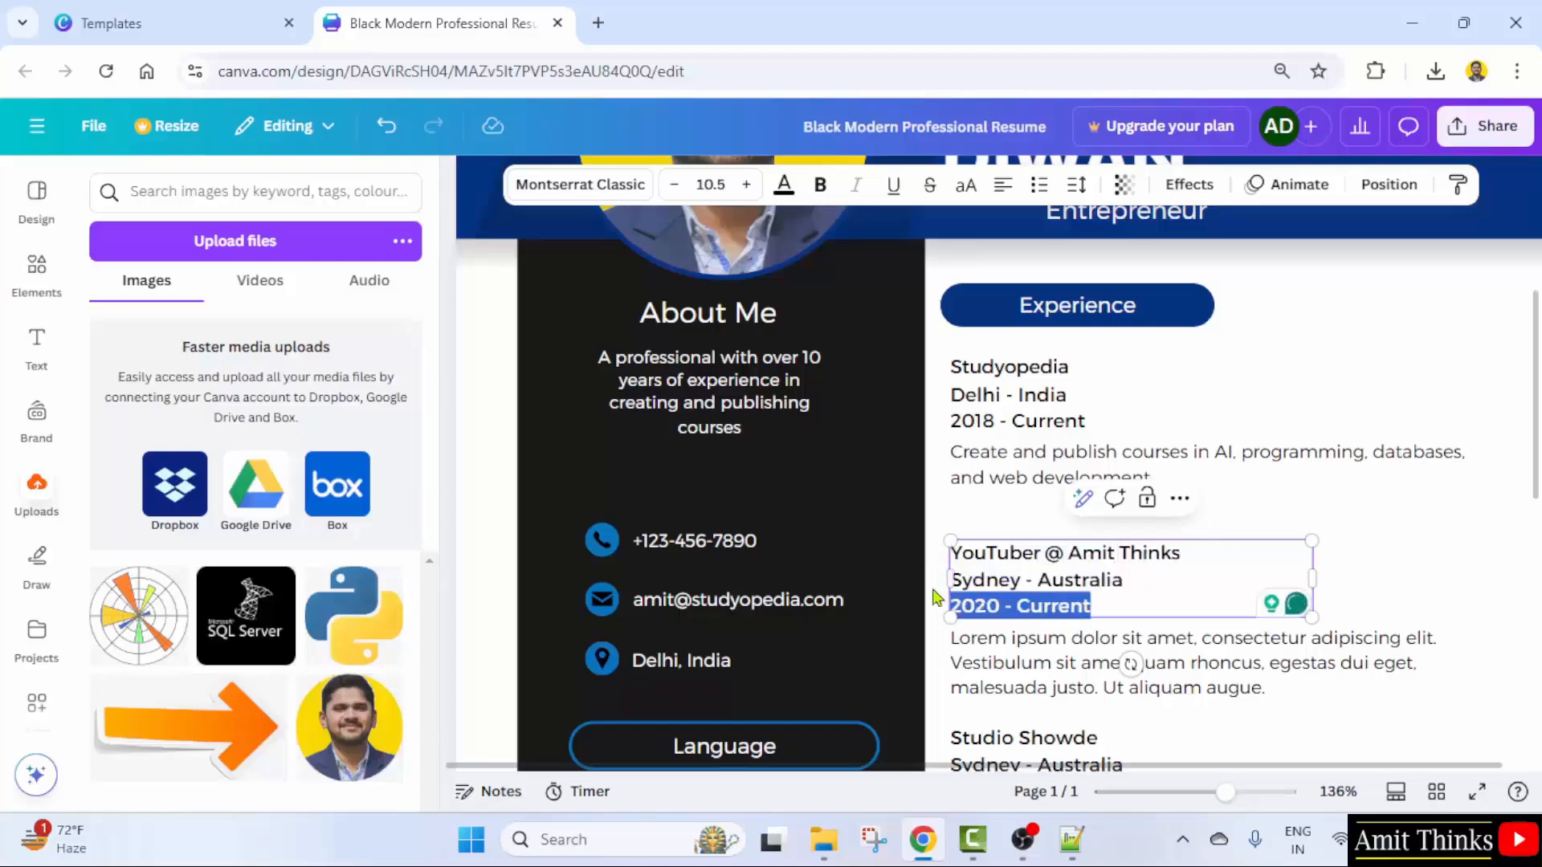
- Delete the YouTuber entry's location line and replace its placeholder paragraph with 'Videon on Technologies'
triple_click(1116, 580)
key(BackSpace)
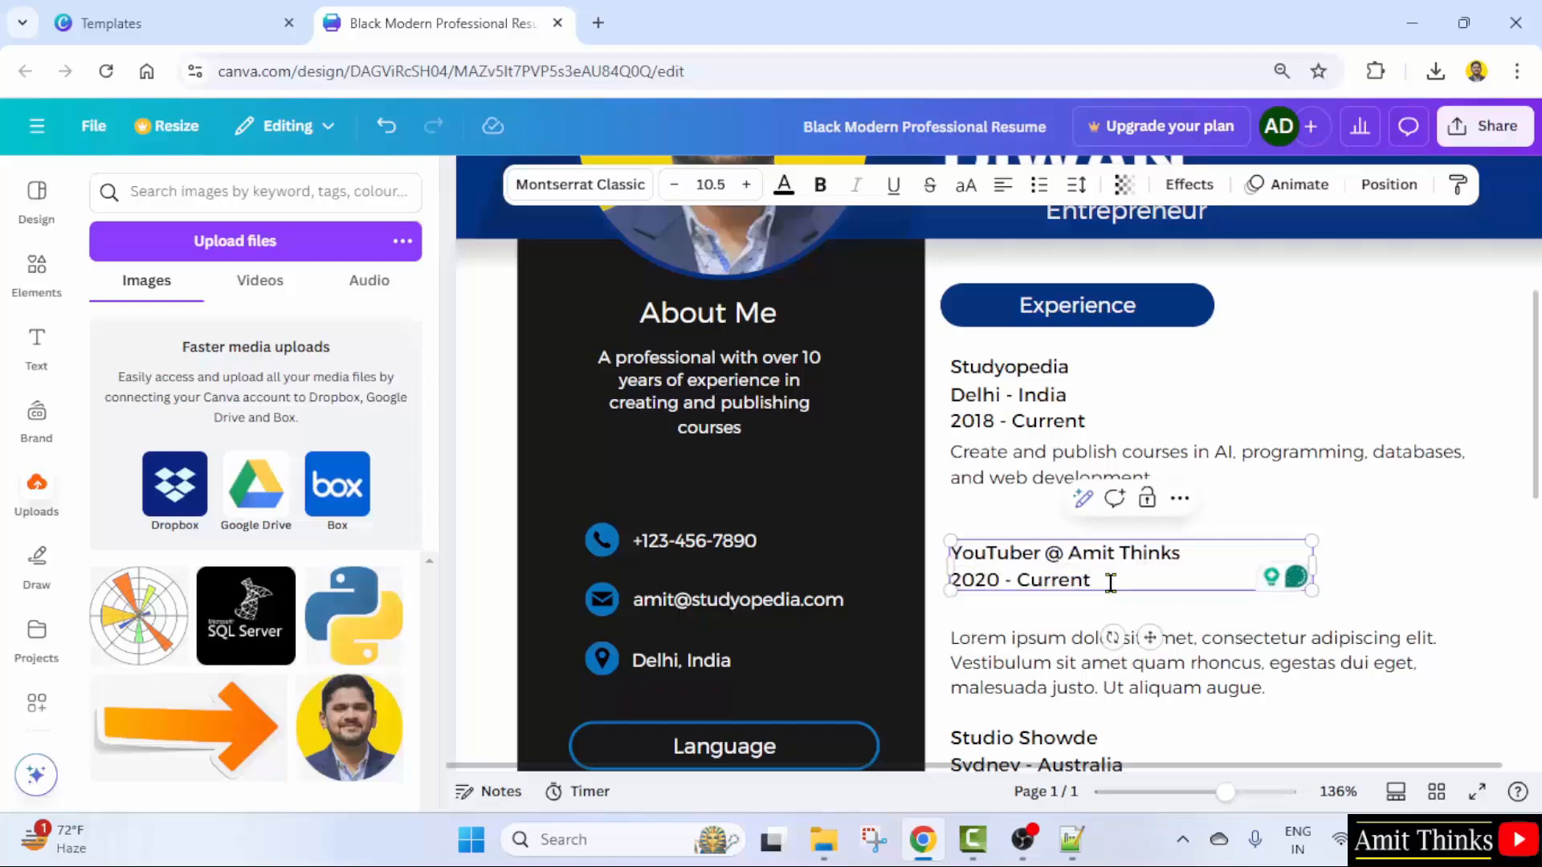
scroll(1311, 551, down, 2)
triple_click(1309, 549)
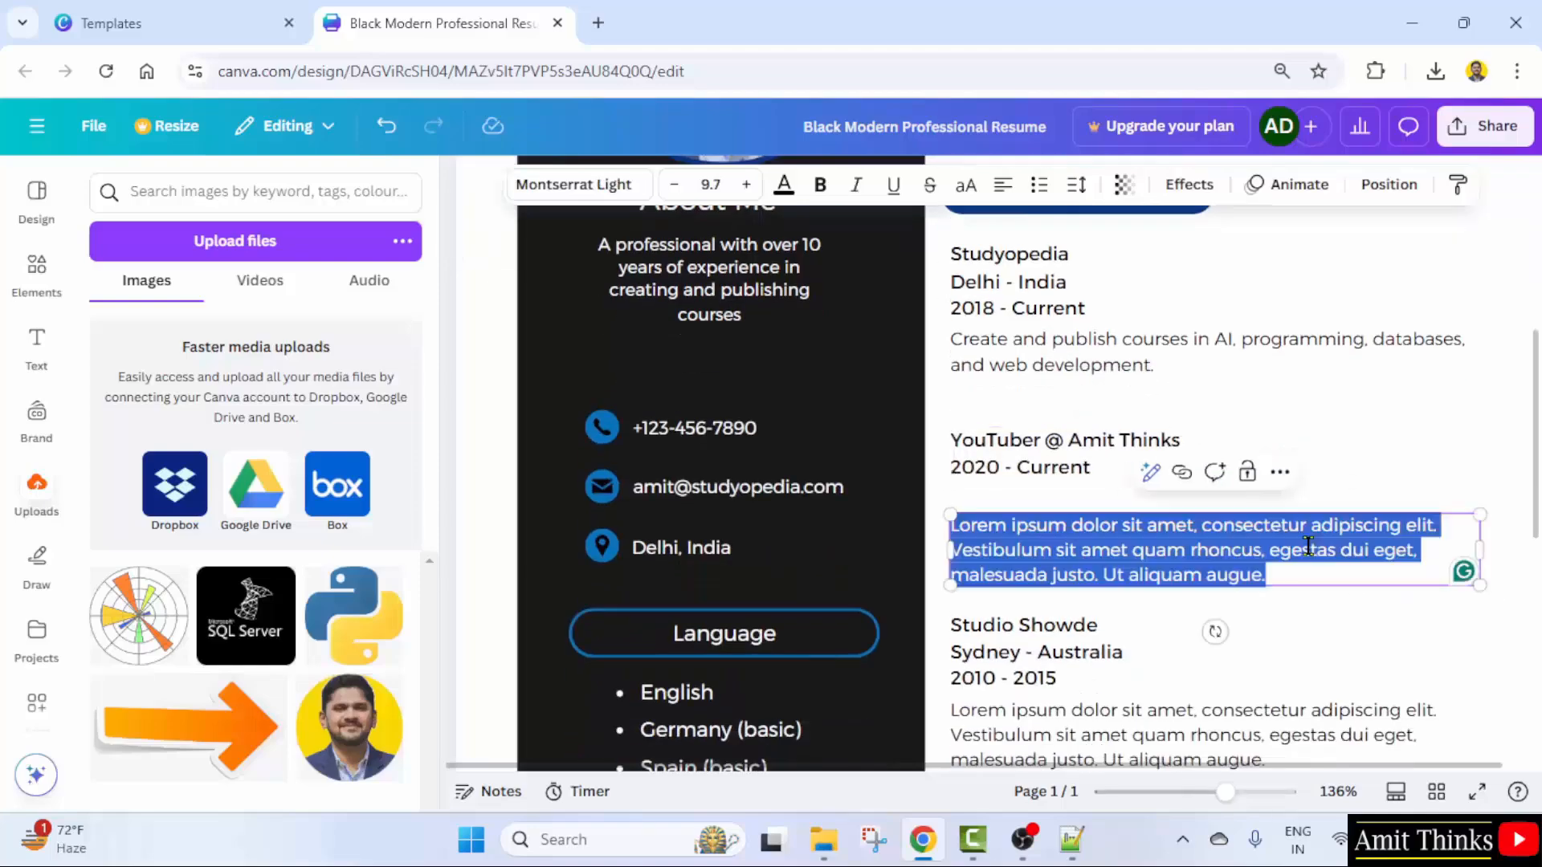
key(BackSpace)
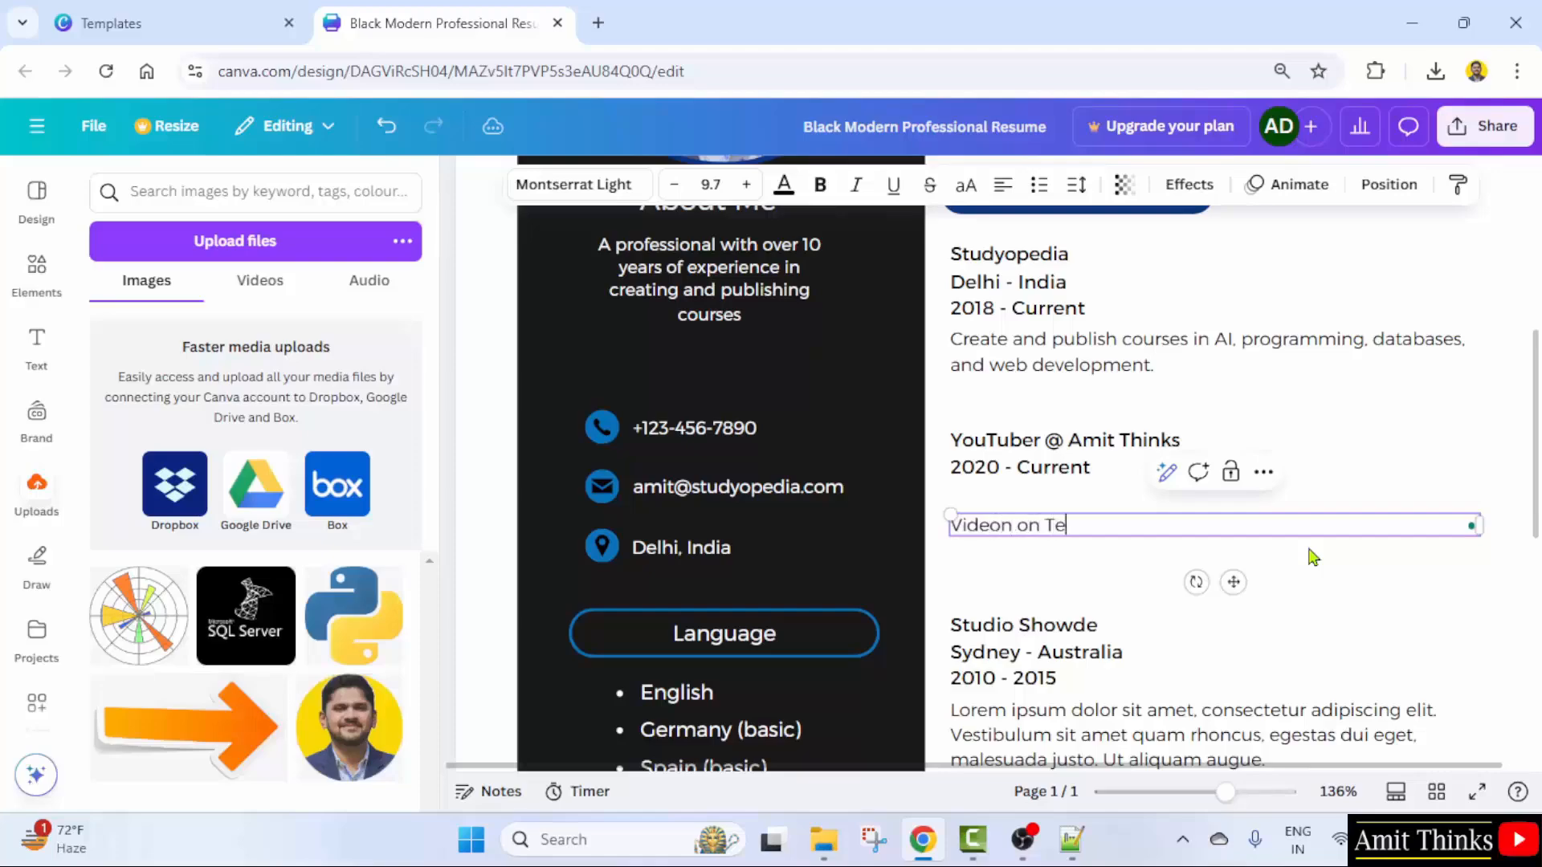
text(Videon on Technologies)
scroll(1337, 538, down, 4)
double_click(1087, 444)
- Replace the Design Process skill label with Programming
click(1086, 444)
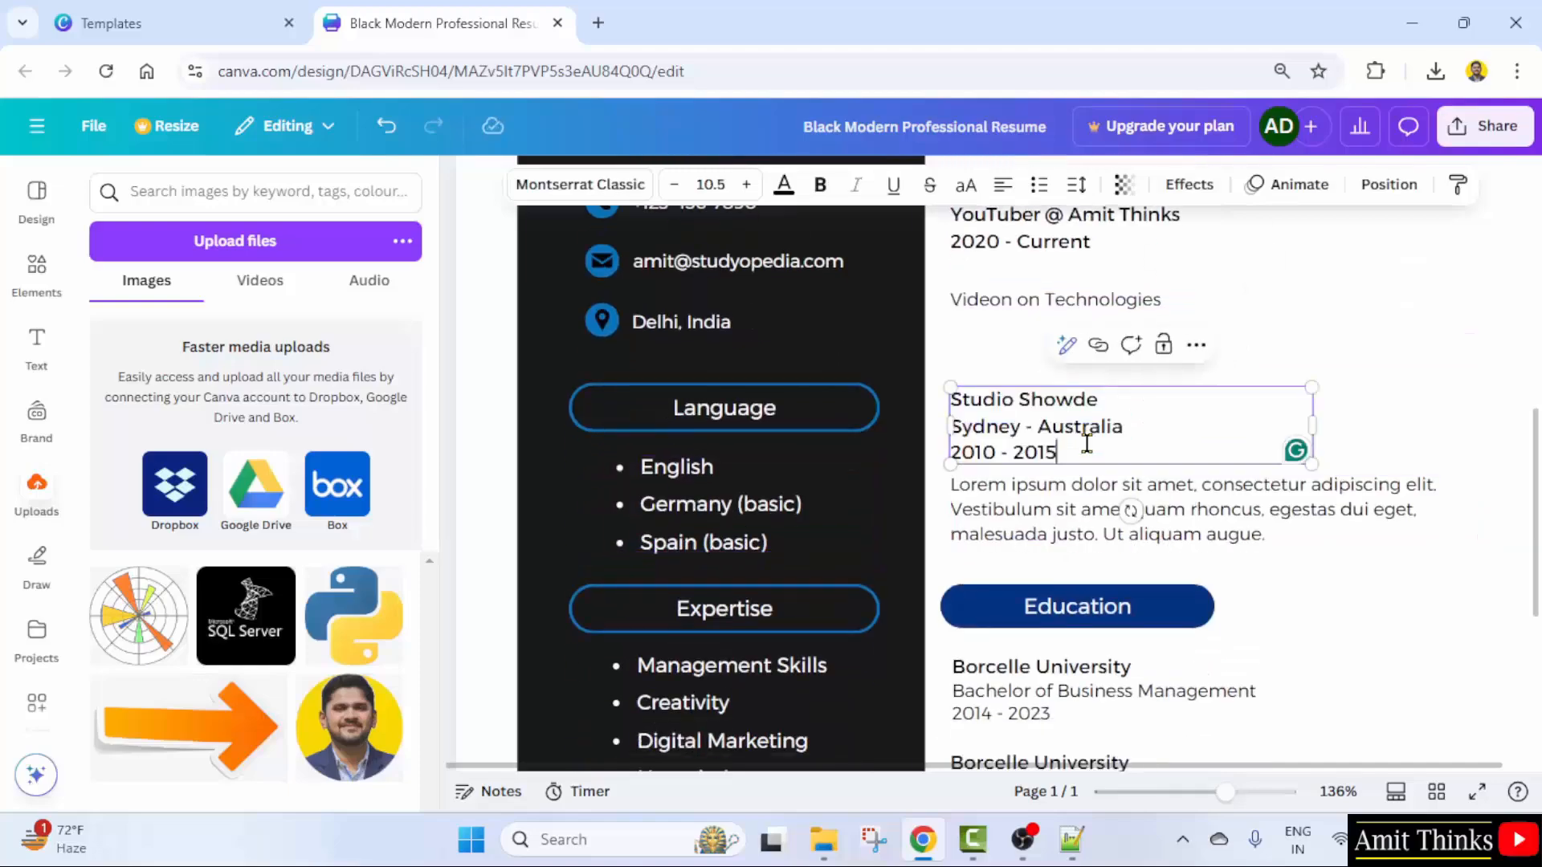
scroll(1229, 557, down, 3)
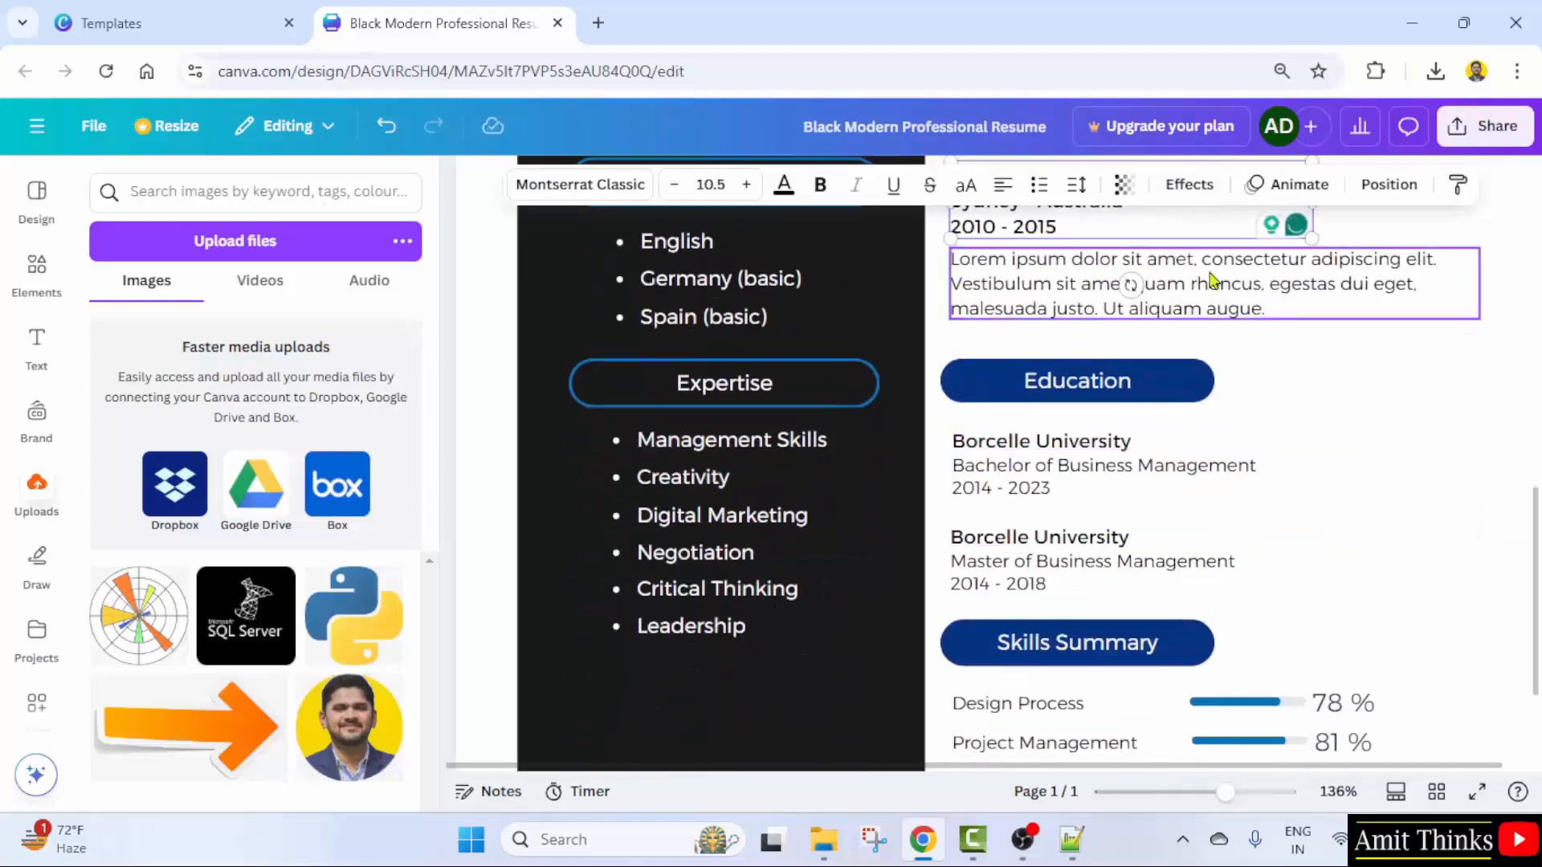
scroll(1092, 334, down, 3)
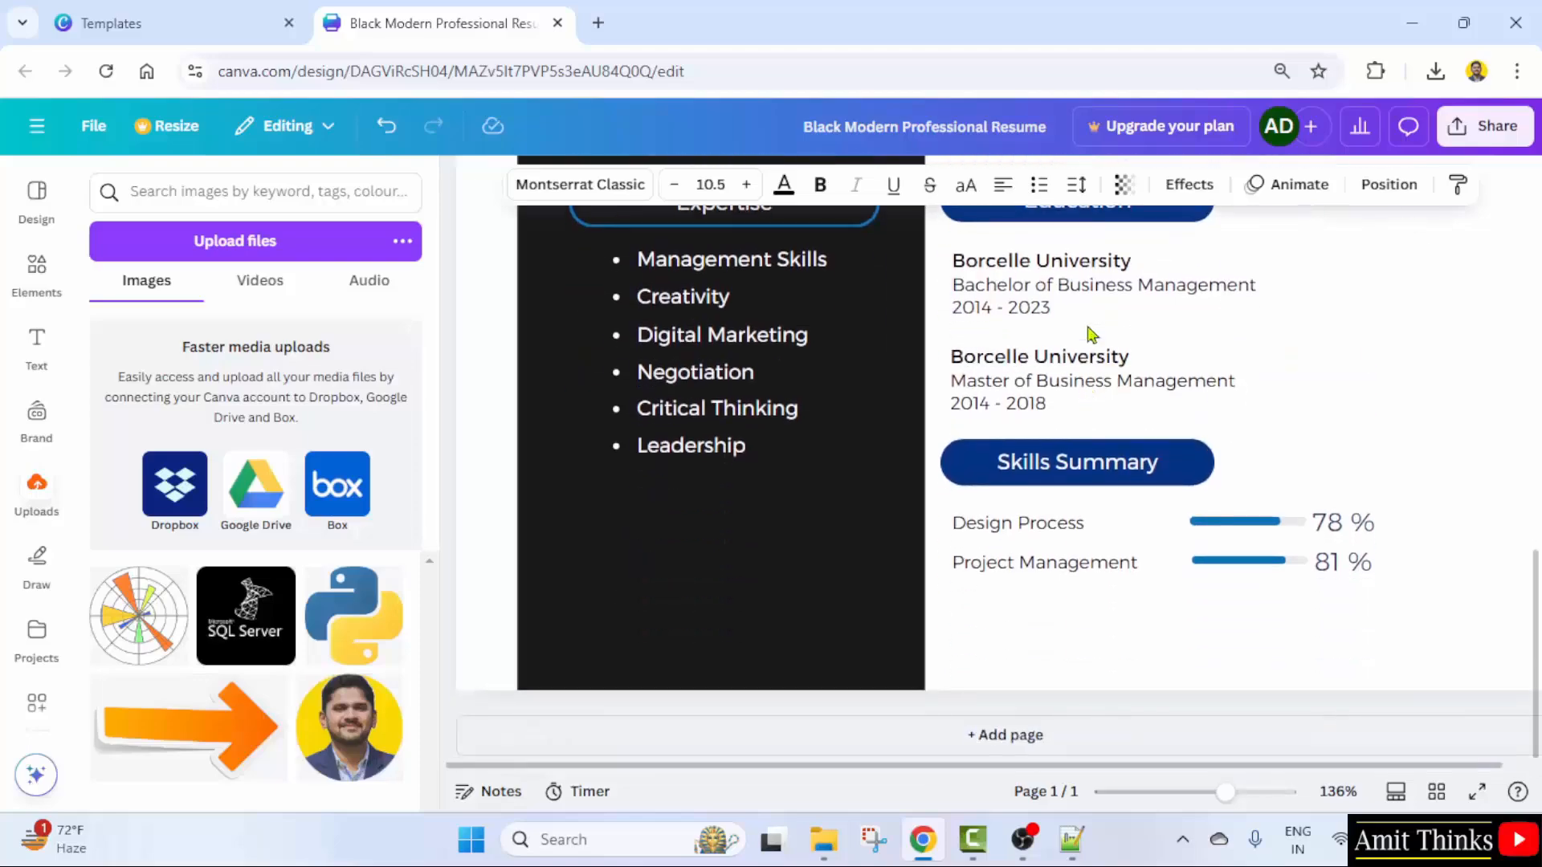
scroll(1165, 350, up, 2)
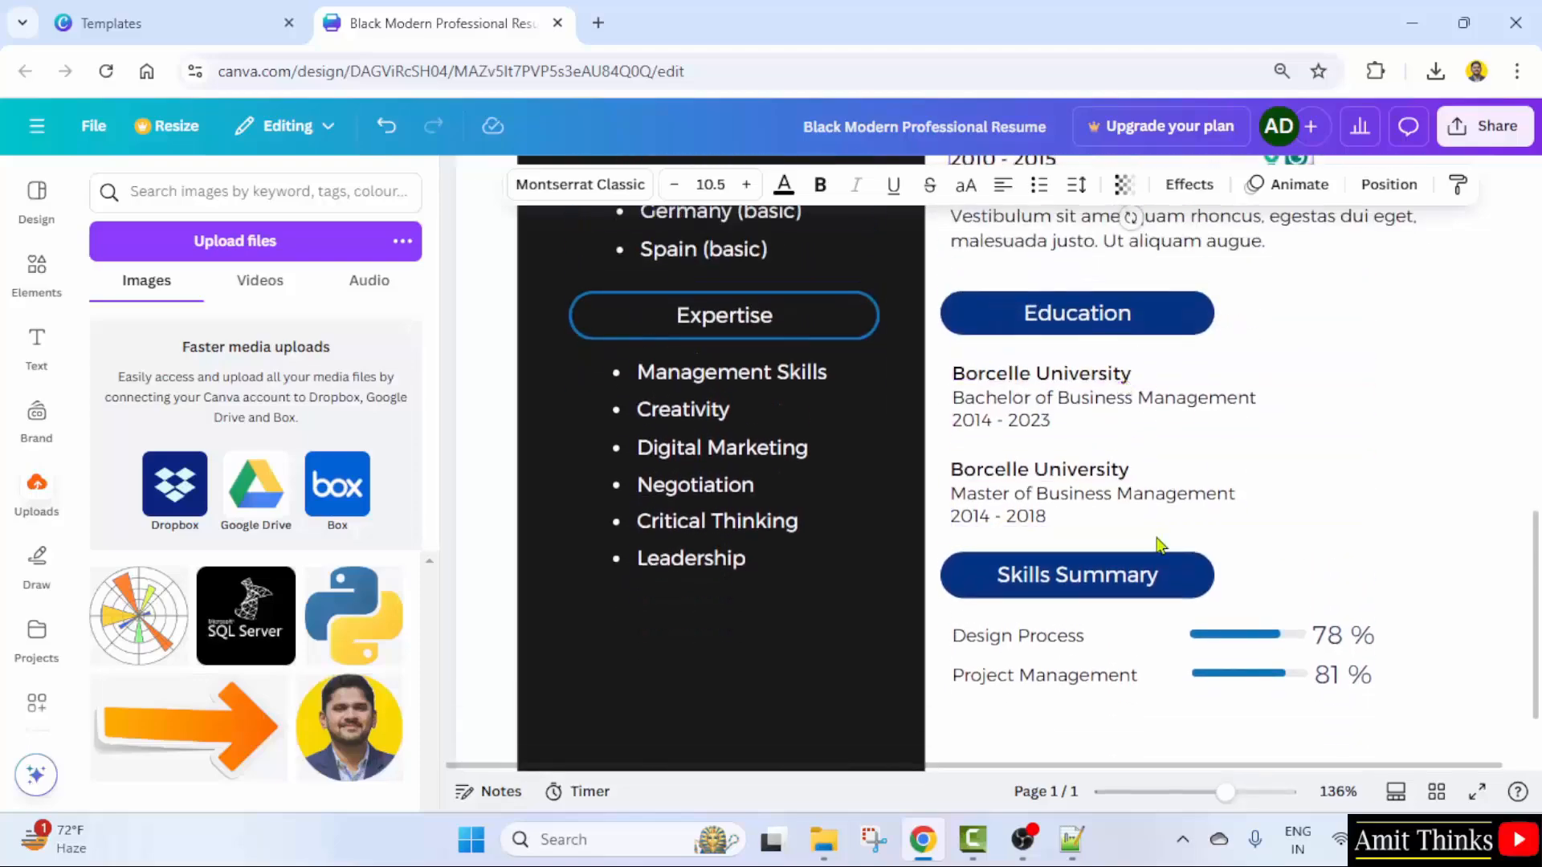
scroll(1201, 530, down, 2)
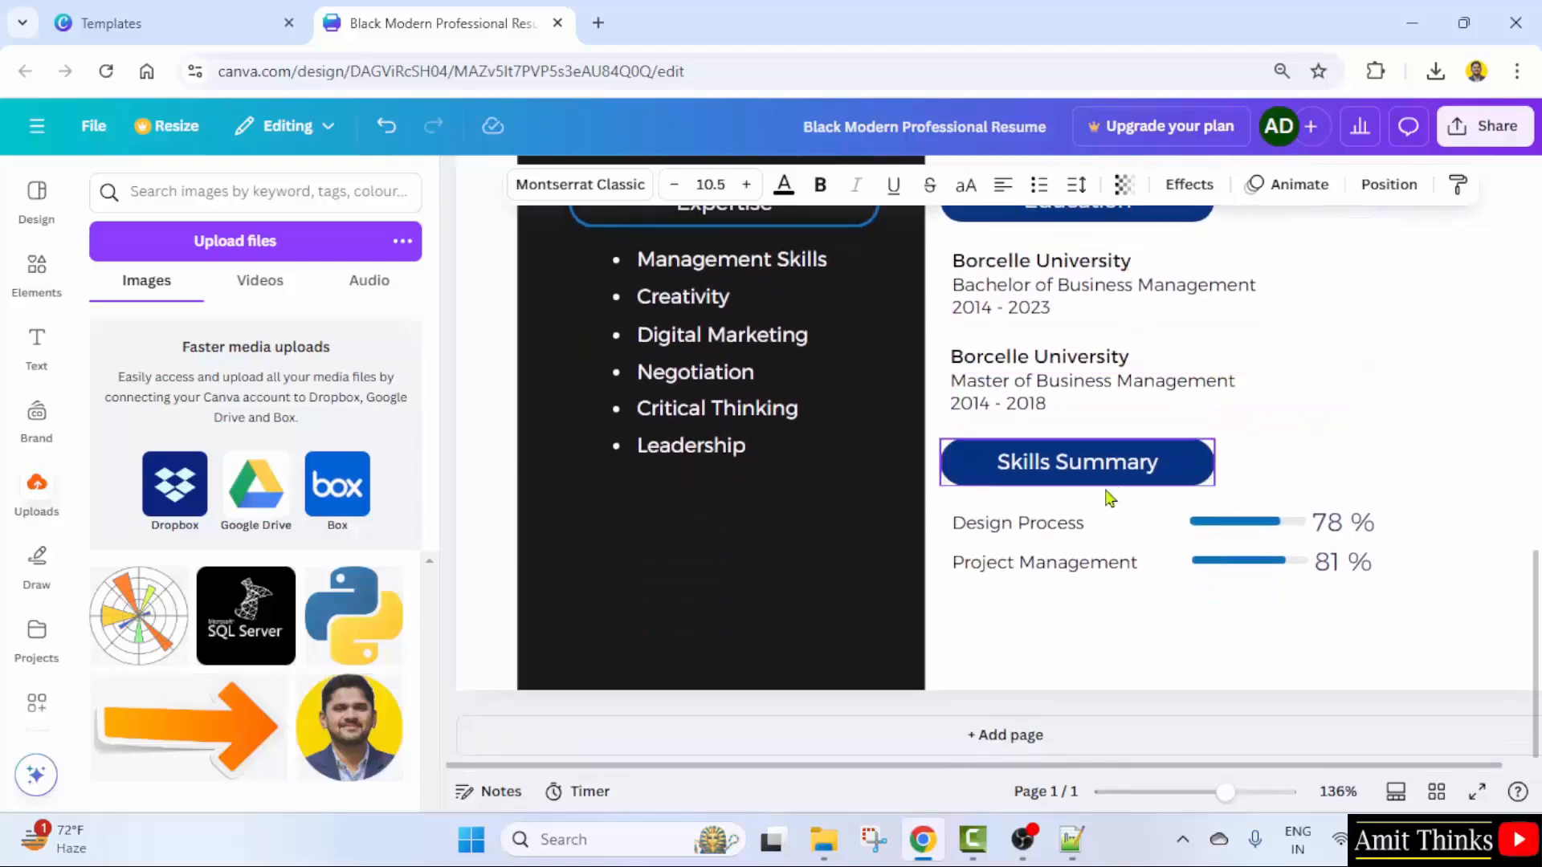
click(1080, 524)
double_click(1051, 521)
text(P)
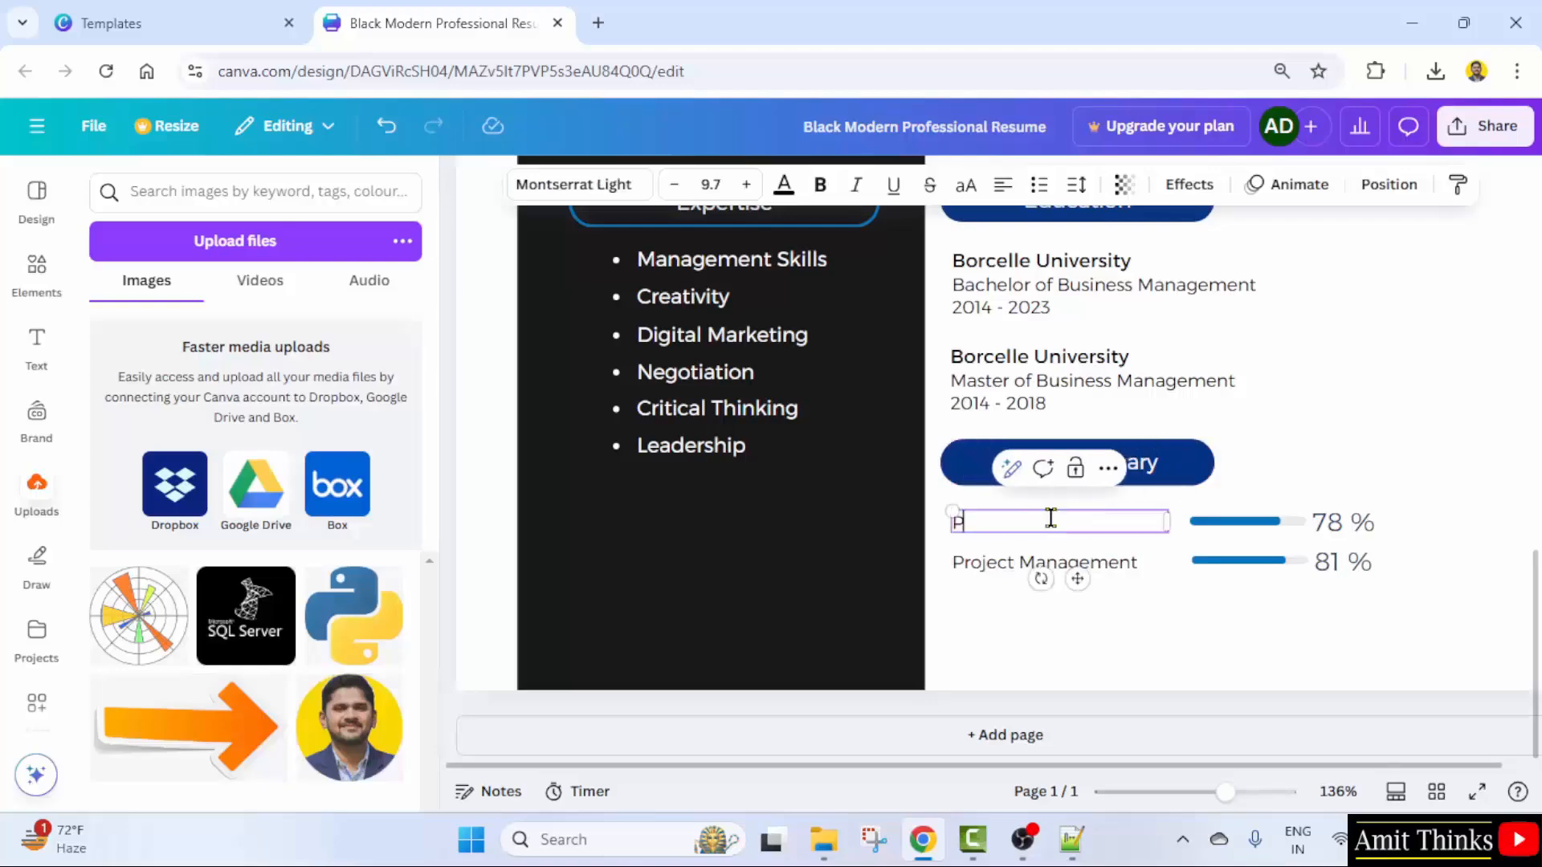
text(rogramming)
click(1292, 682)
- Change the Project Management skill label to Web Dev
scroll(1291, 681, up, 5)
scroll(1291, 682, down, 5)
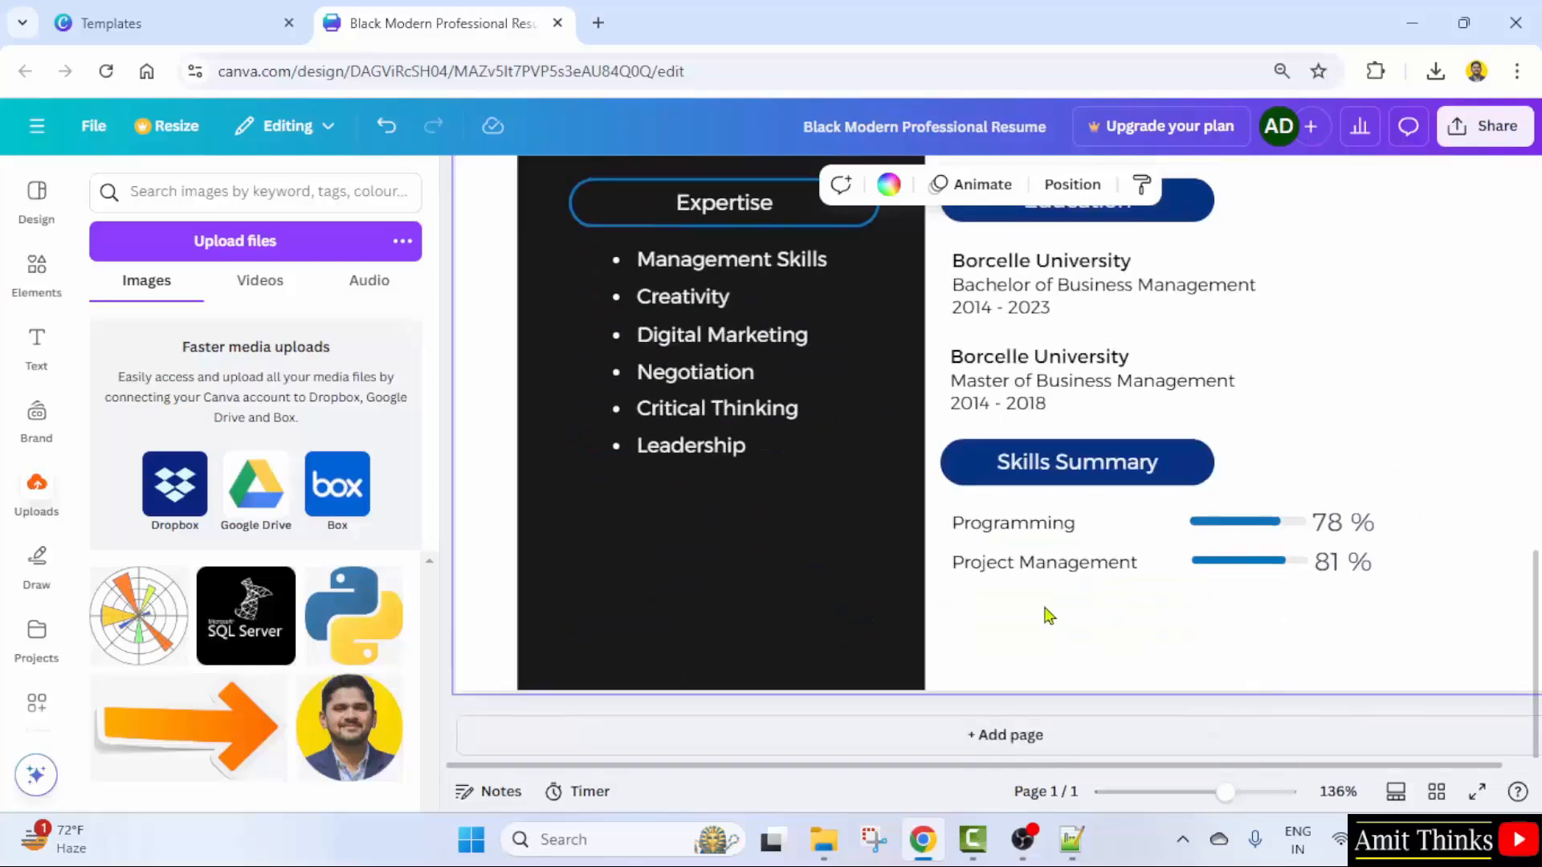
click(1057, 568)
double_click(1055, 562)
text(Web)
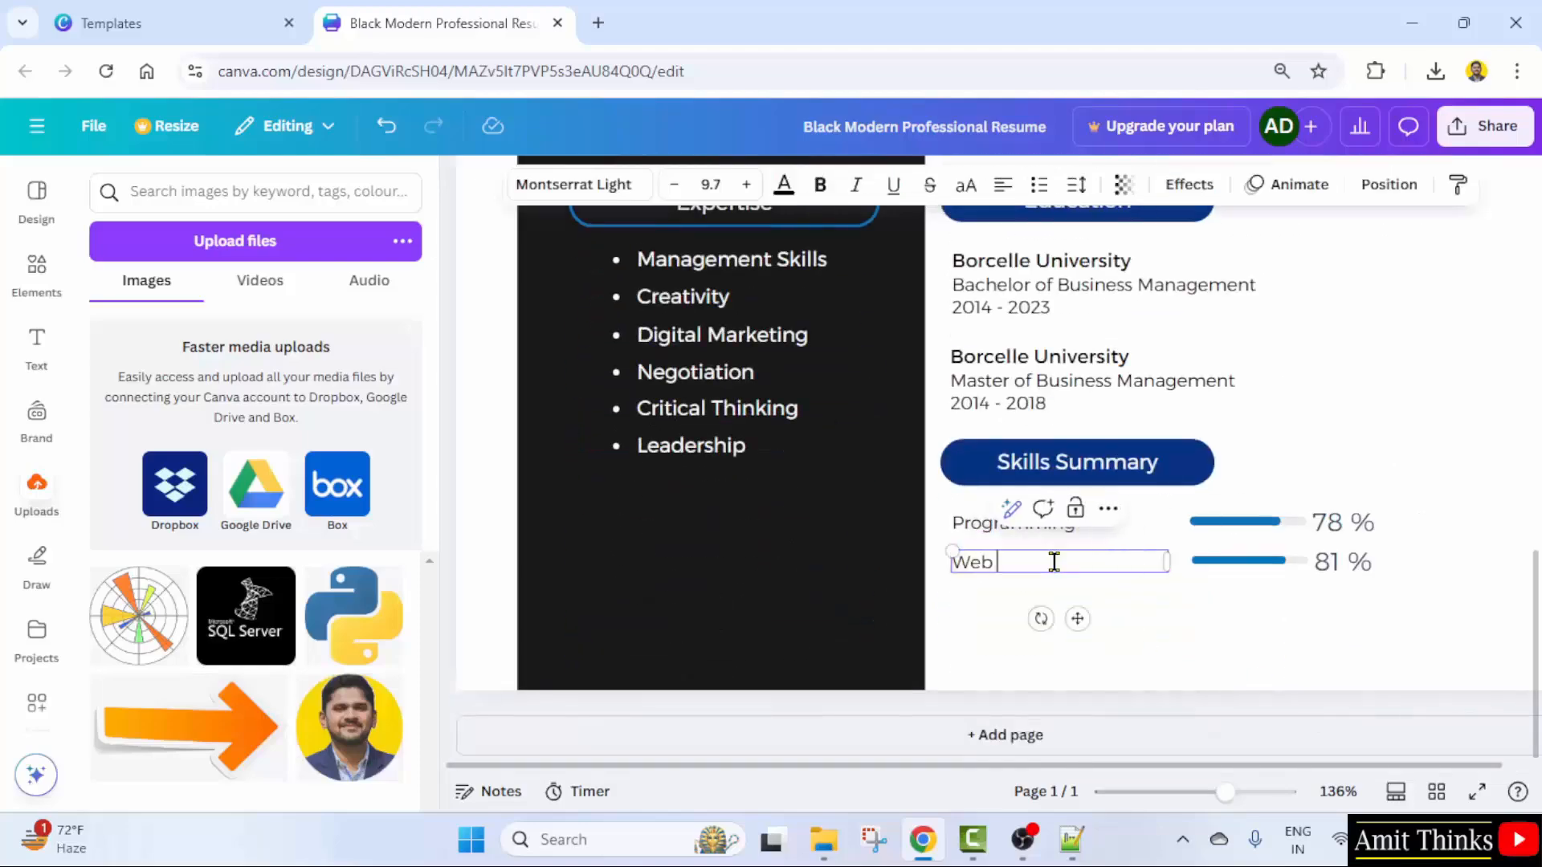
text( Development)
- Change the subtitle under the name from Entrepreneur to Consultant
scroll(1054, 562, up, 10)
click(1093, 582)
click(1097, 579)
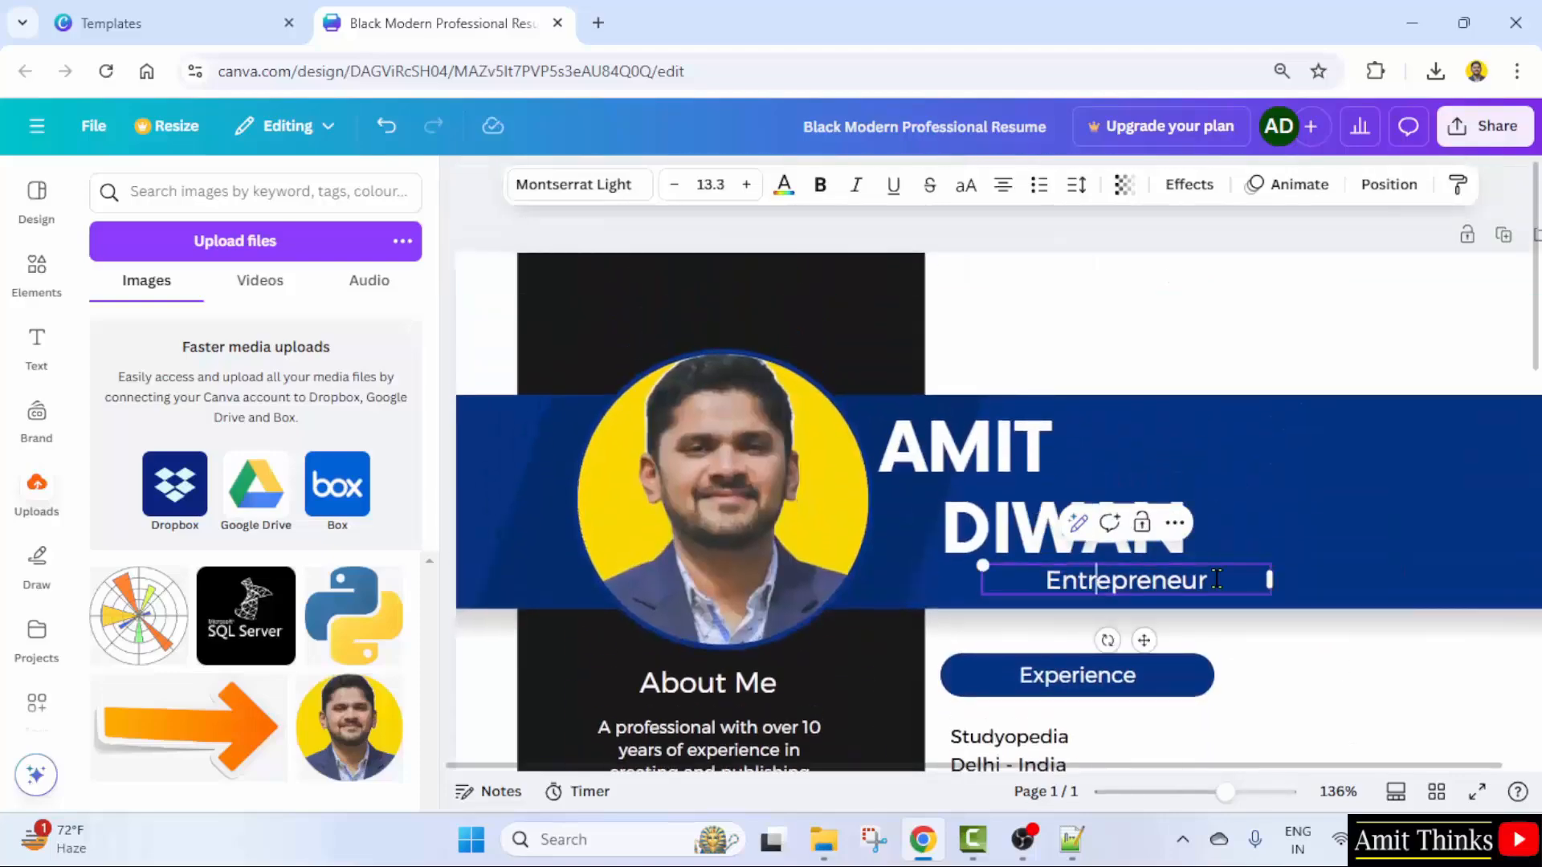
double_click(1195, 579)
text(Cont)
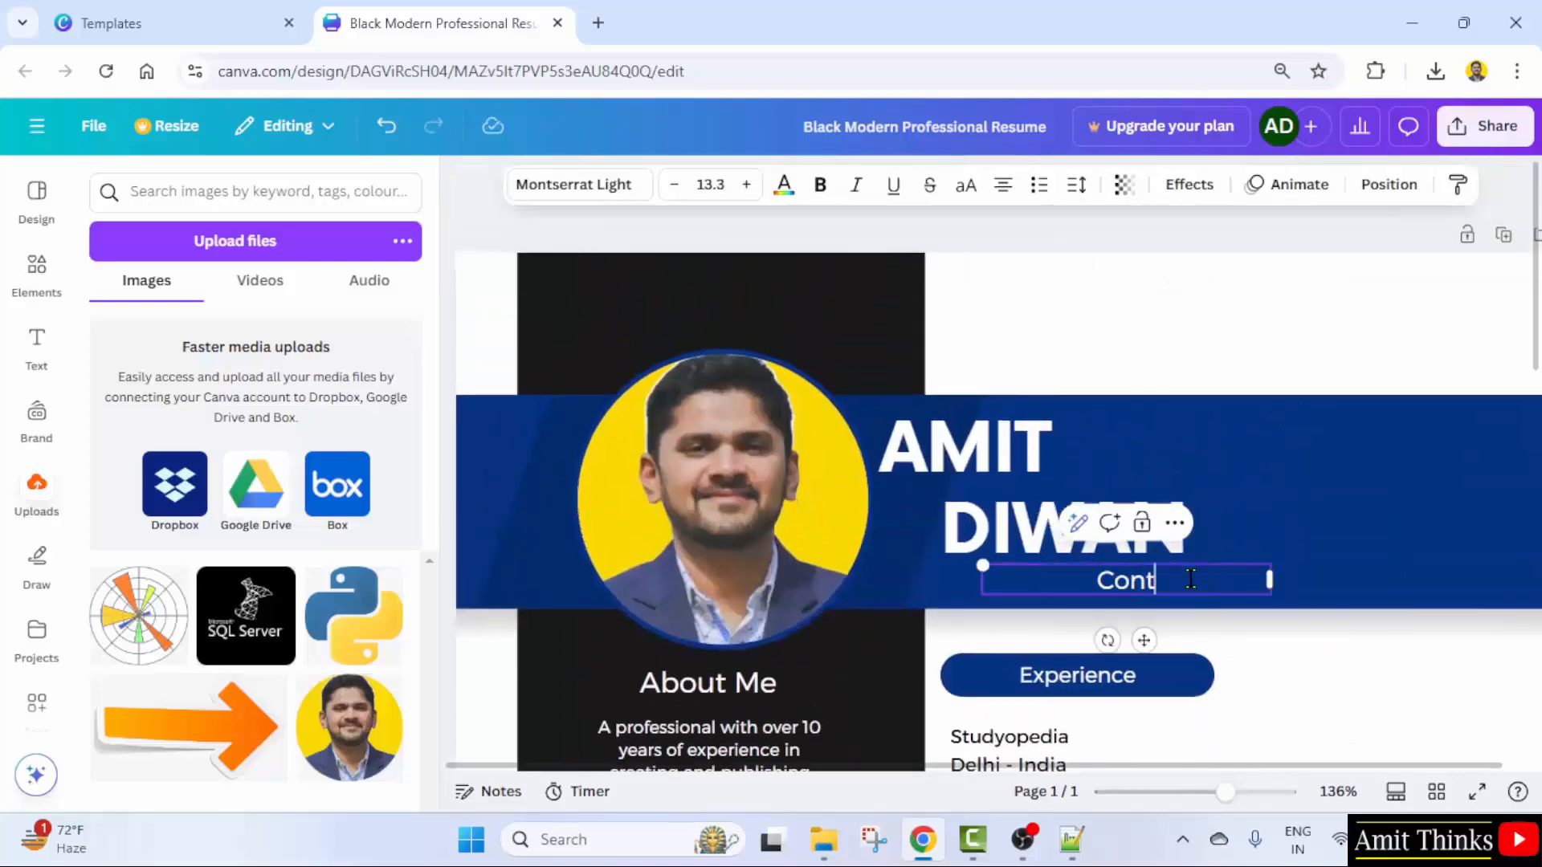
text(r)
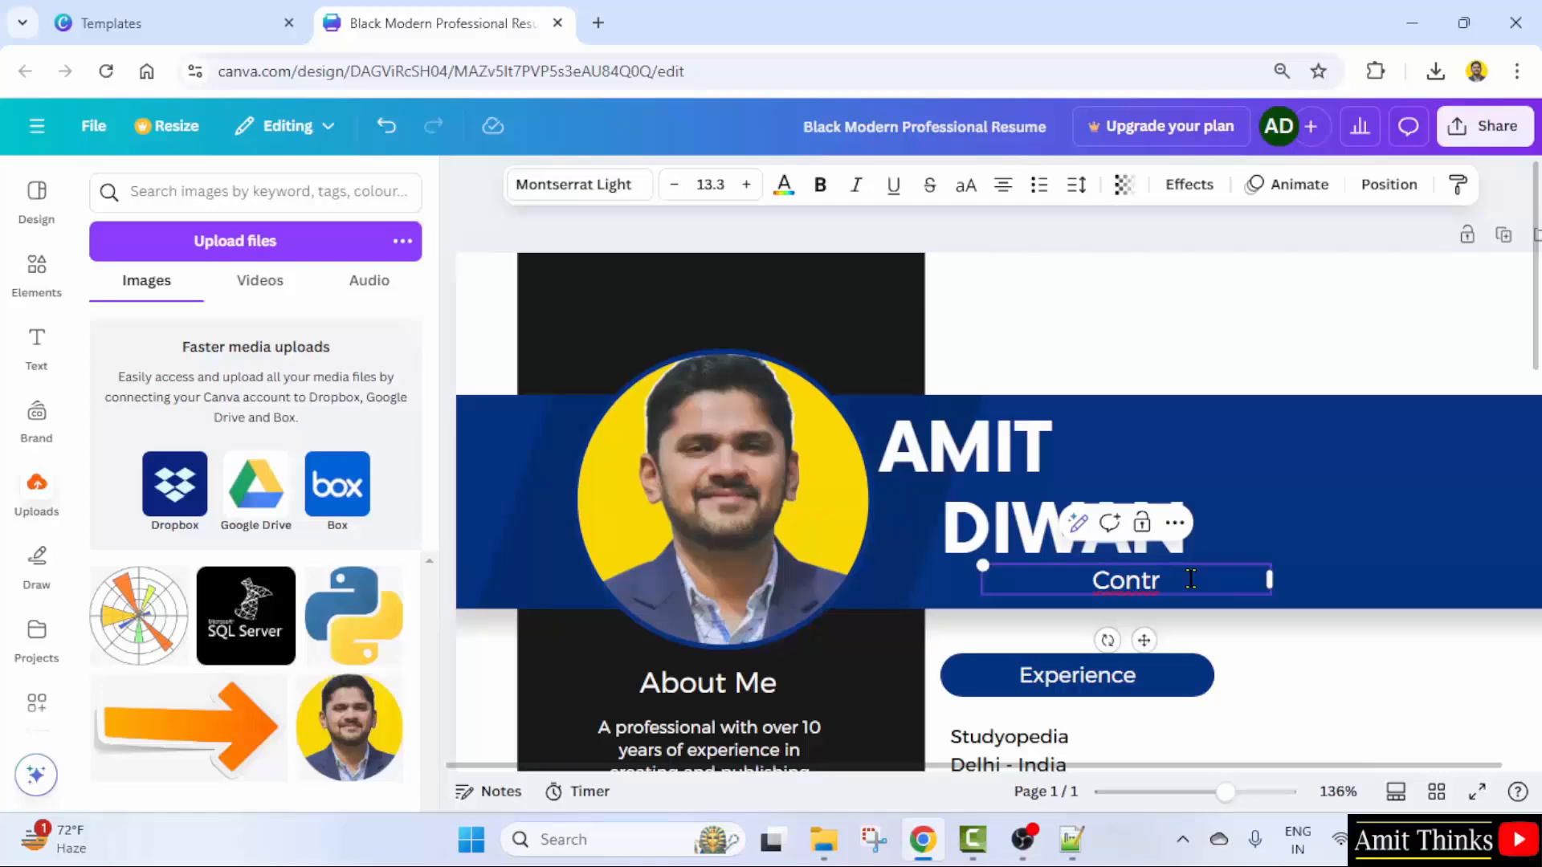
key(BackSpace)
key(BackSpace)
text(sultan)
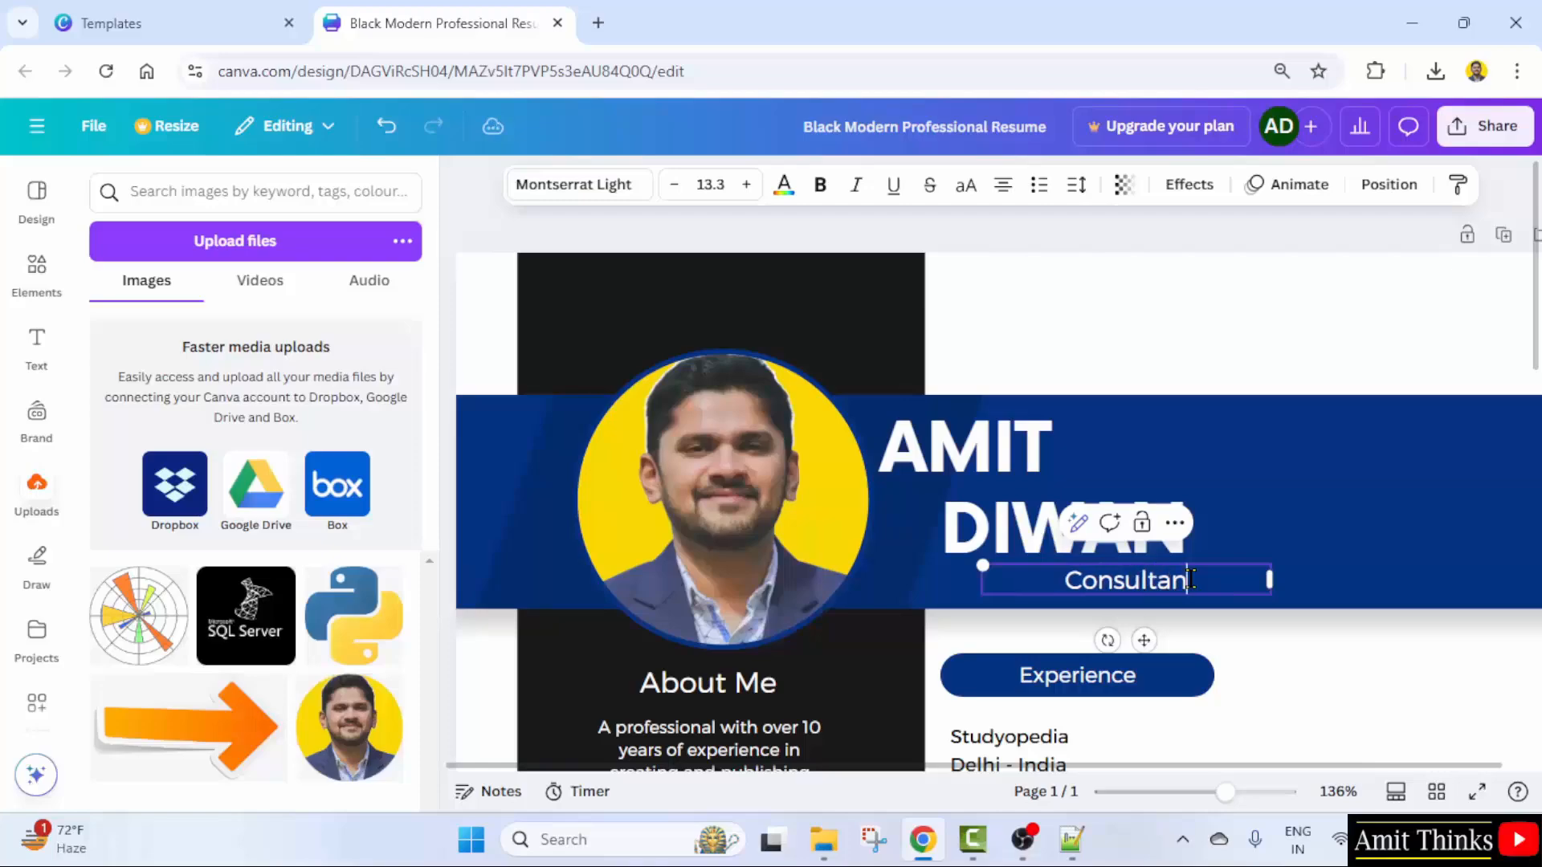
text(t)
- In the Language list, replace Germany with Hindi, drop its (basic) note, and remove Spain (basic)
scroll(1253, 580, down, 2)
click(1246, 568)
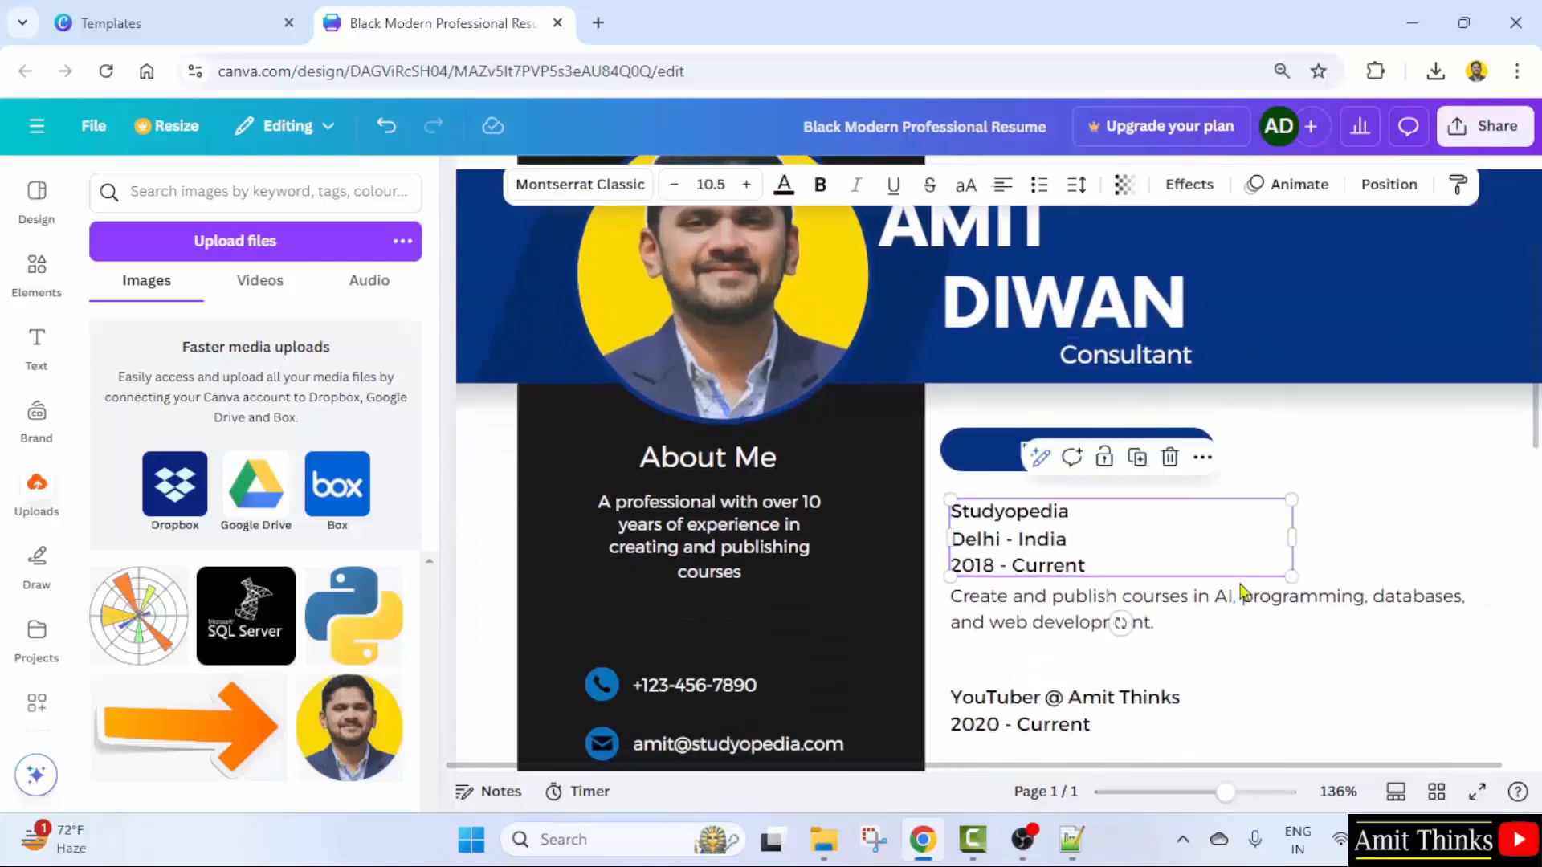
scroll(715, 562, down, 3)
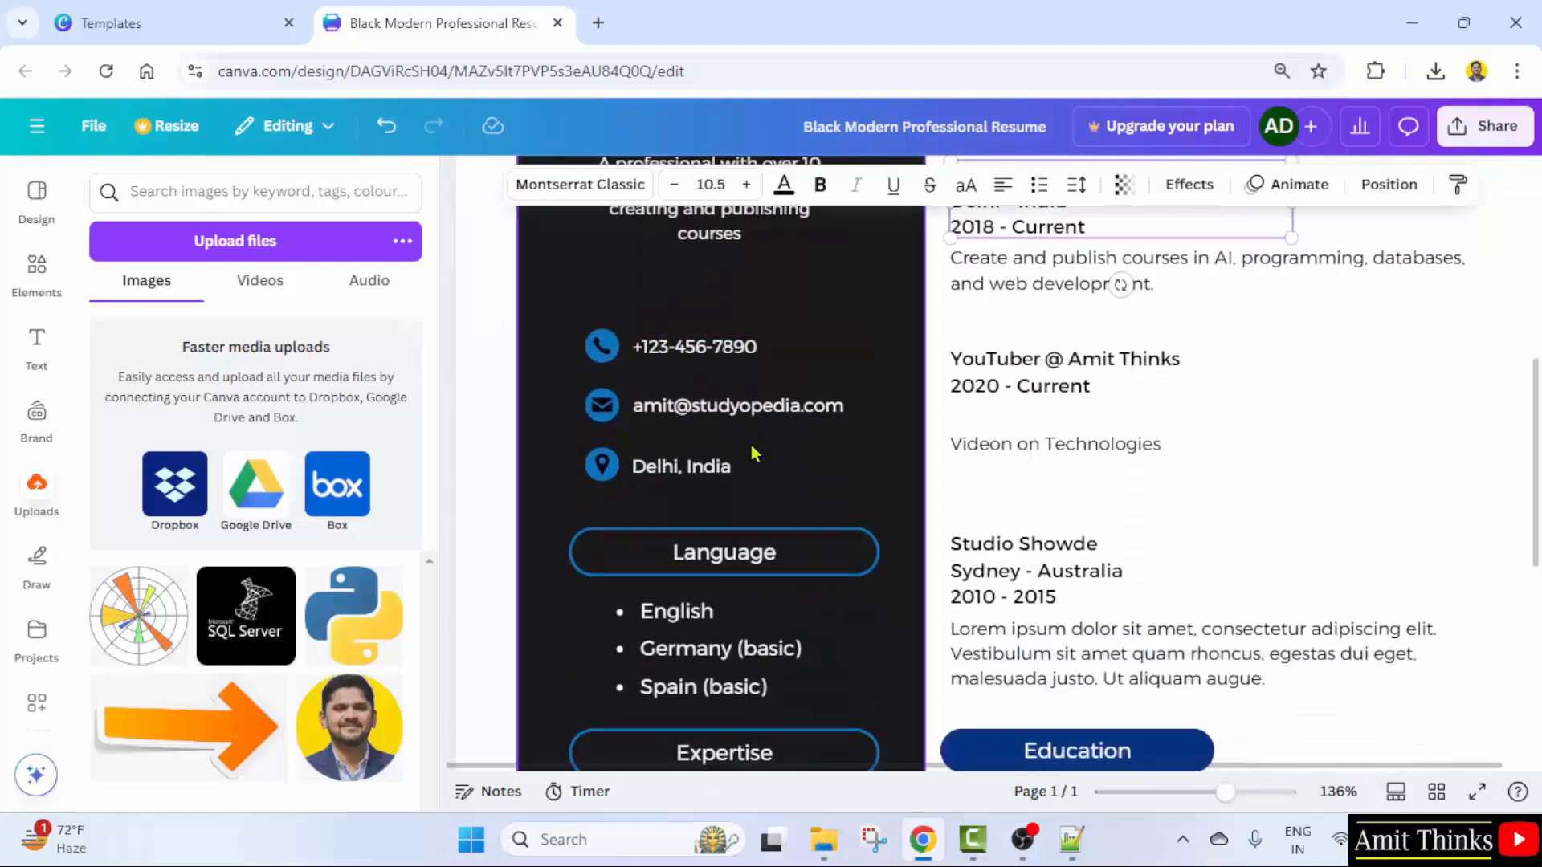
scroll(754, 454, down, 2)
double_click(699, 431)
double_click(698, 426)
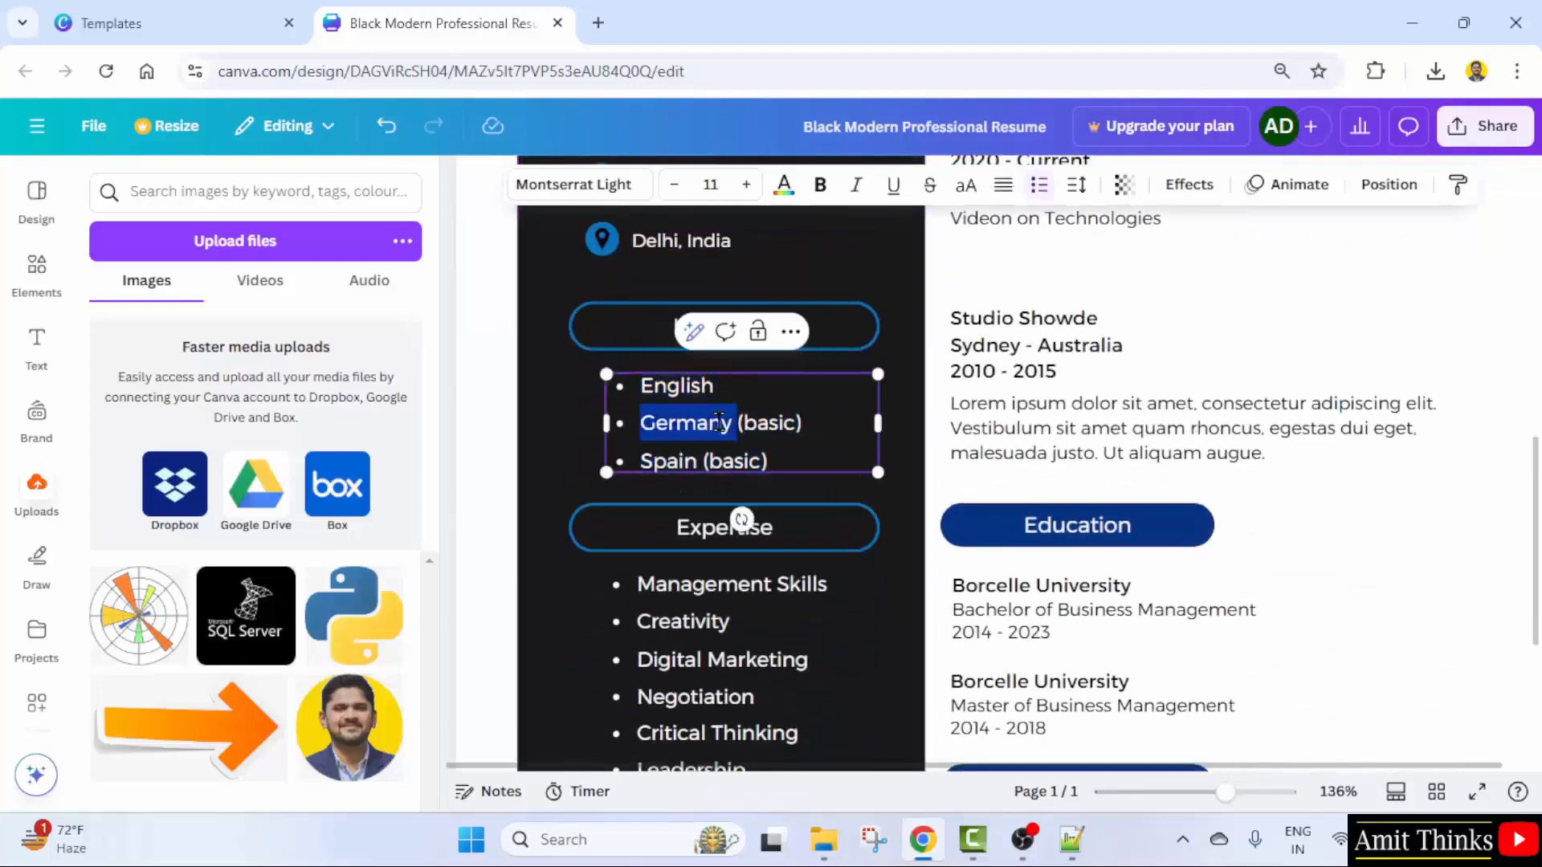
text(Hindi)
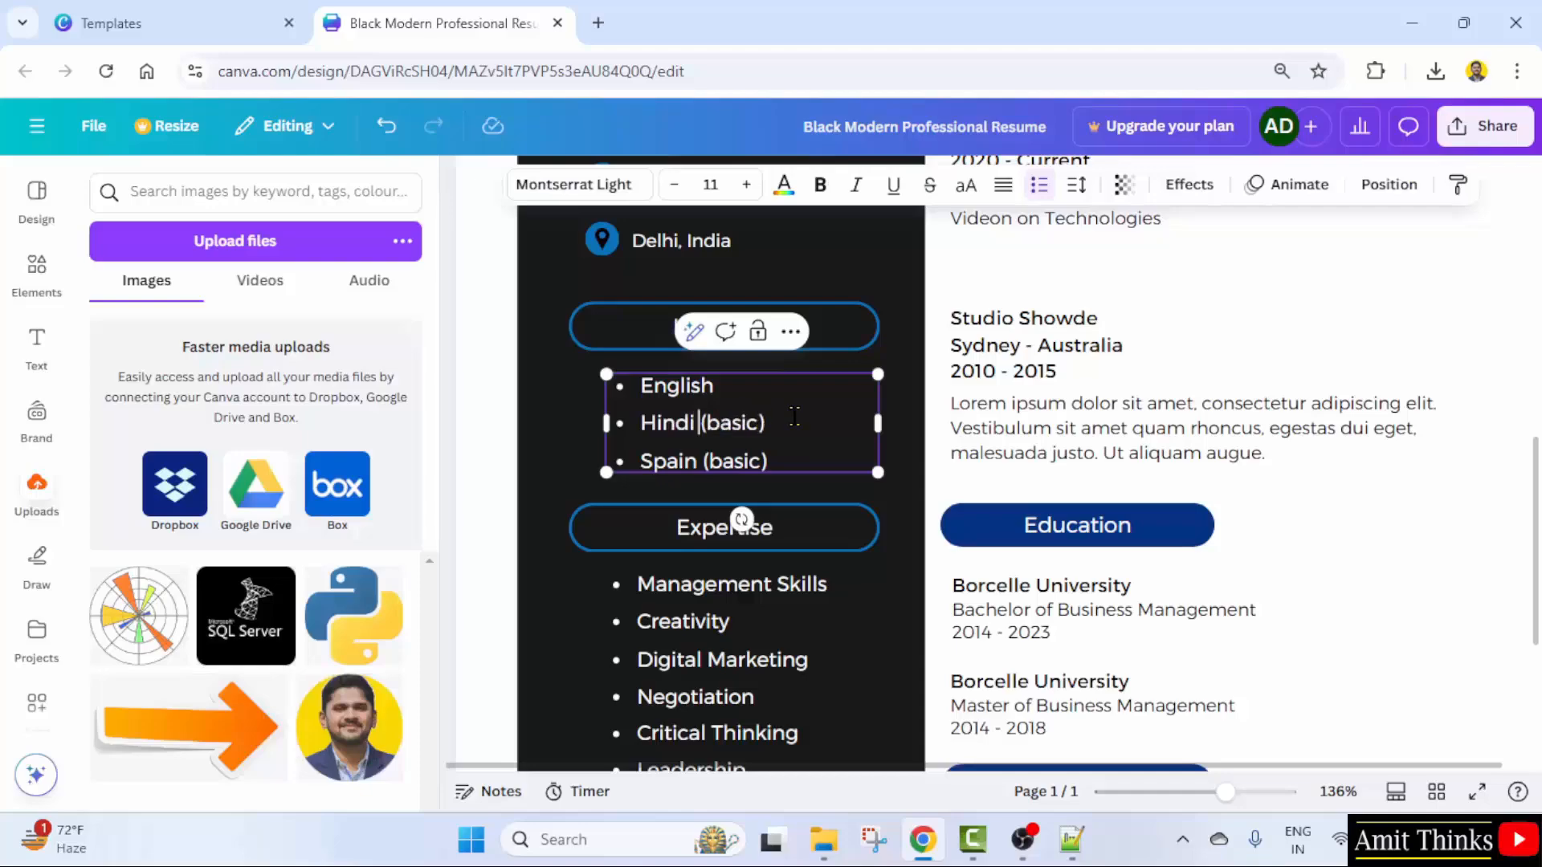
drag(766, 423, 690, 434)
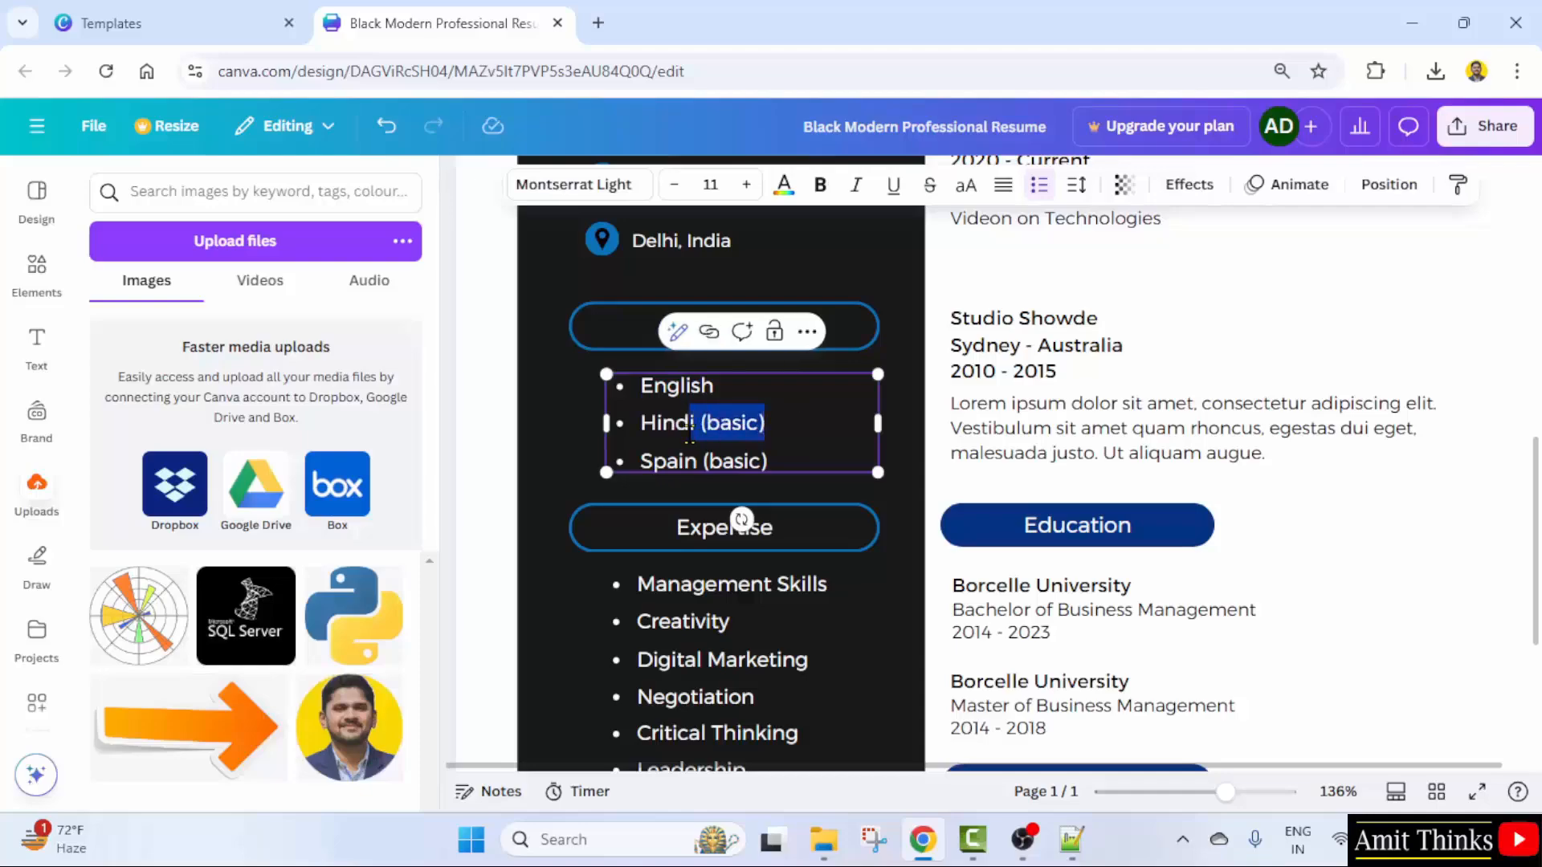
key(BackSpace)
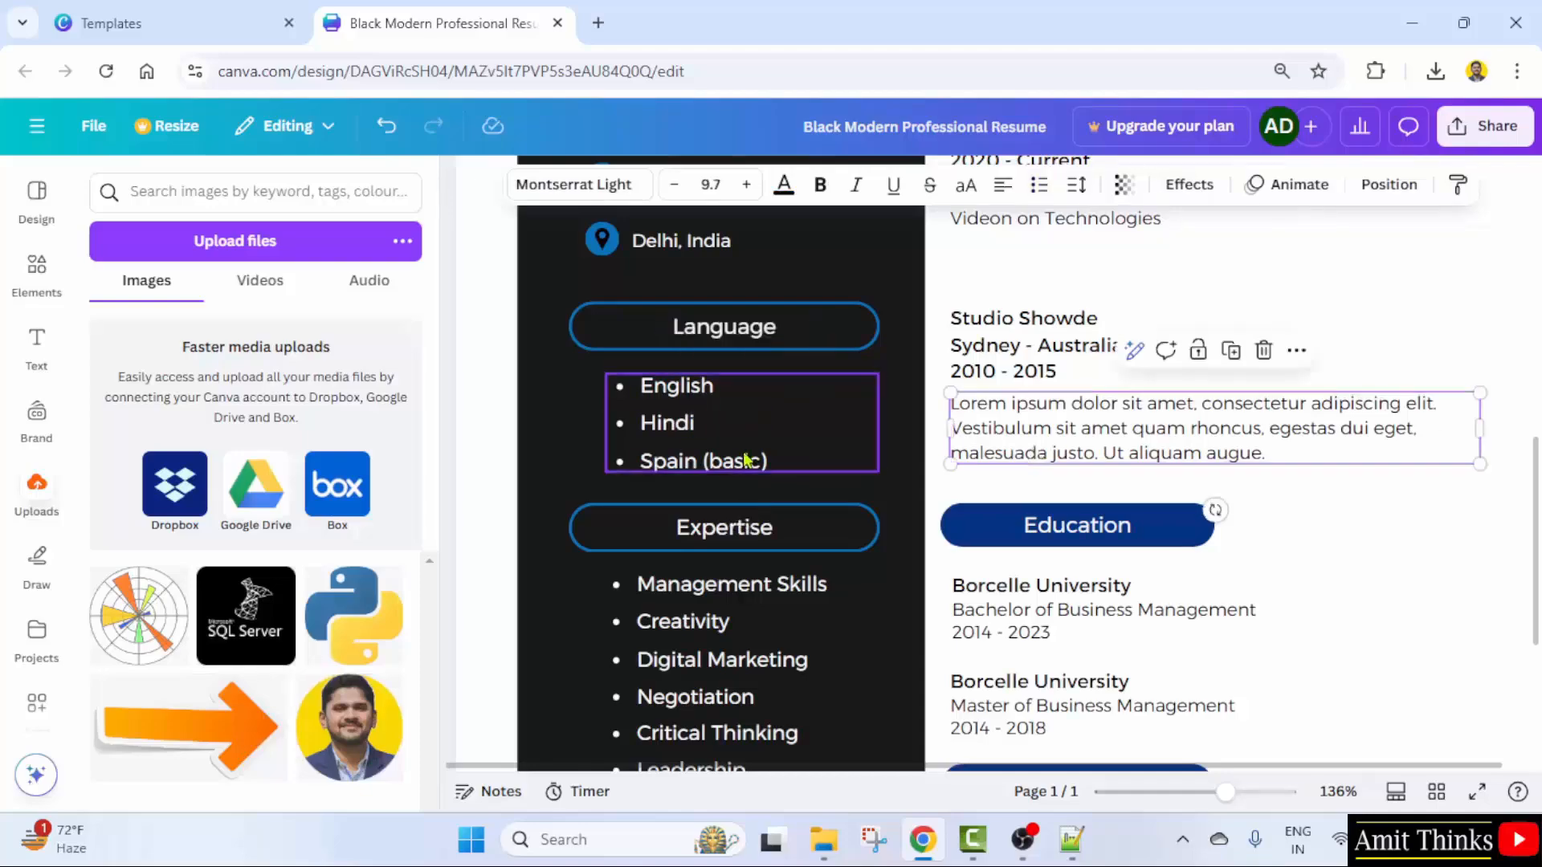
drag(768, 462, 591, 449)
key(BackSpace)
key(BackSpace)
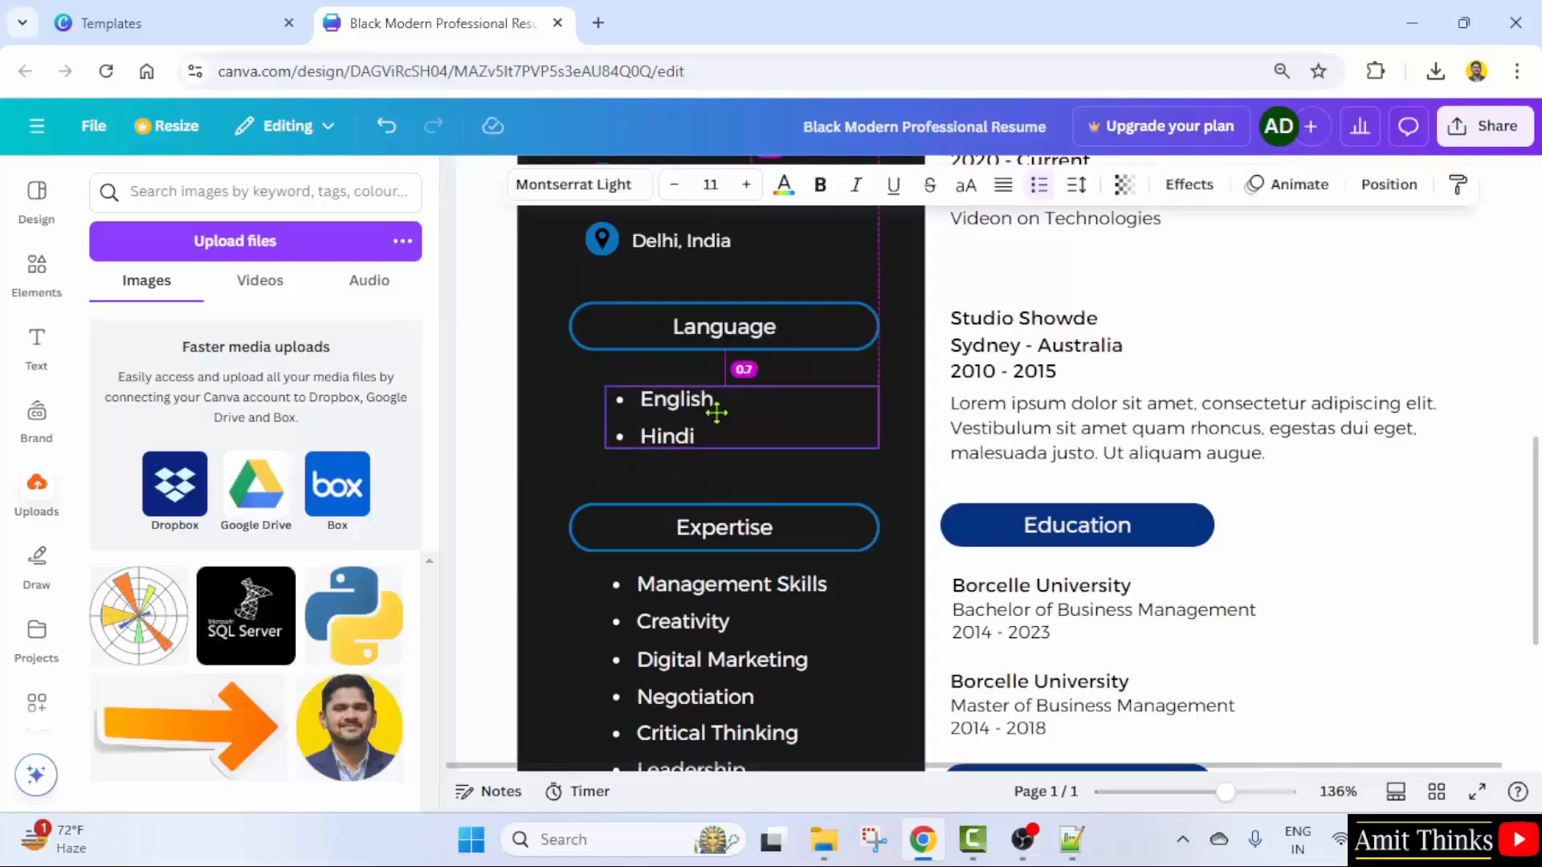
- Rewrite the first two Expertise bullets as Programming and Entrepreneurship
scroll(726, 437, down, 3)
click(705, 358)
triple_click(703, 358)
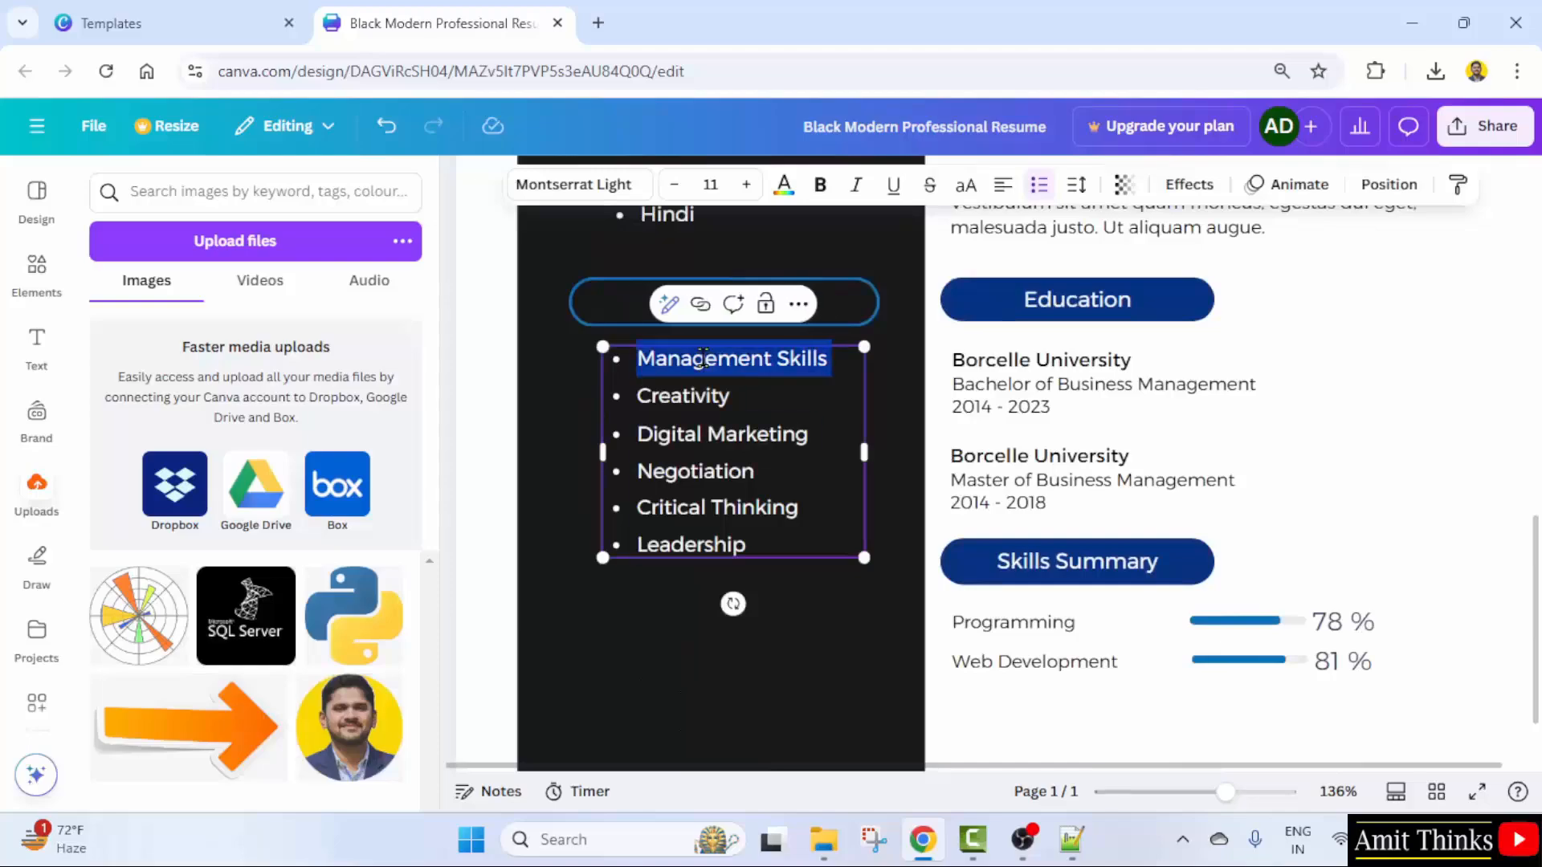
text(Programmin)
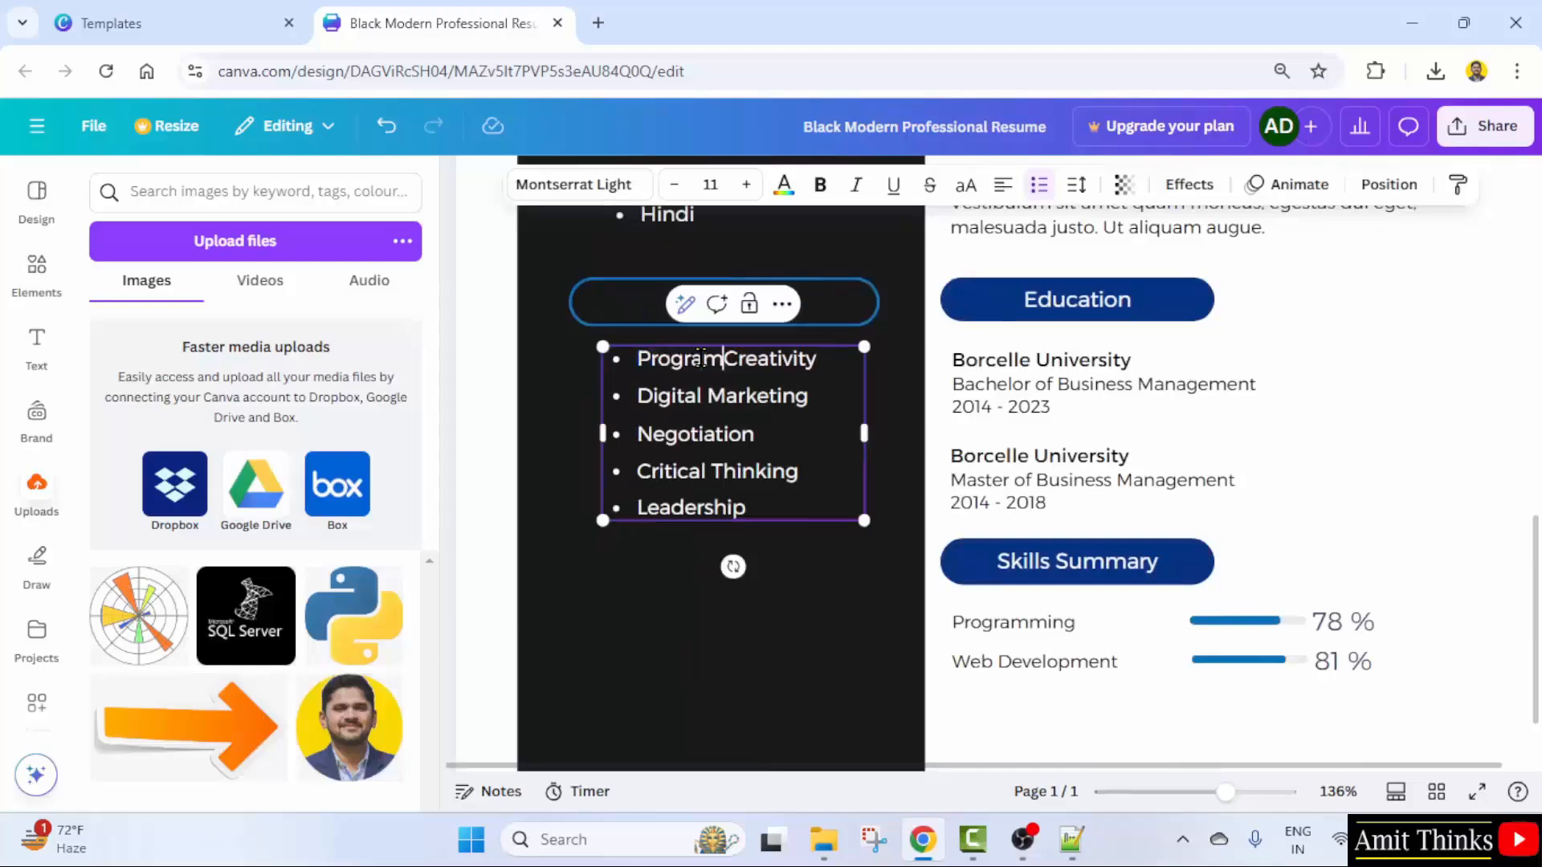
text(g)
key(Delete)
key(Delete)
key(Delete)
key(Delete)
key(Delete)
key(Delete)
key(Delete)
key(Delete)
key(Delete)
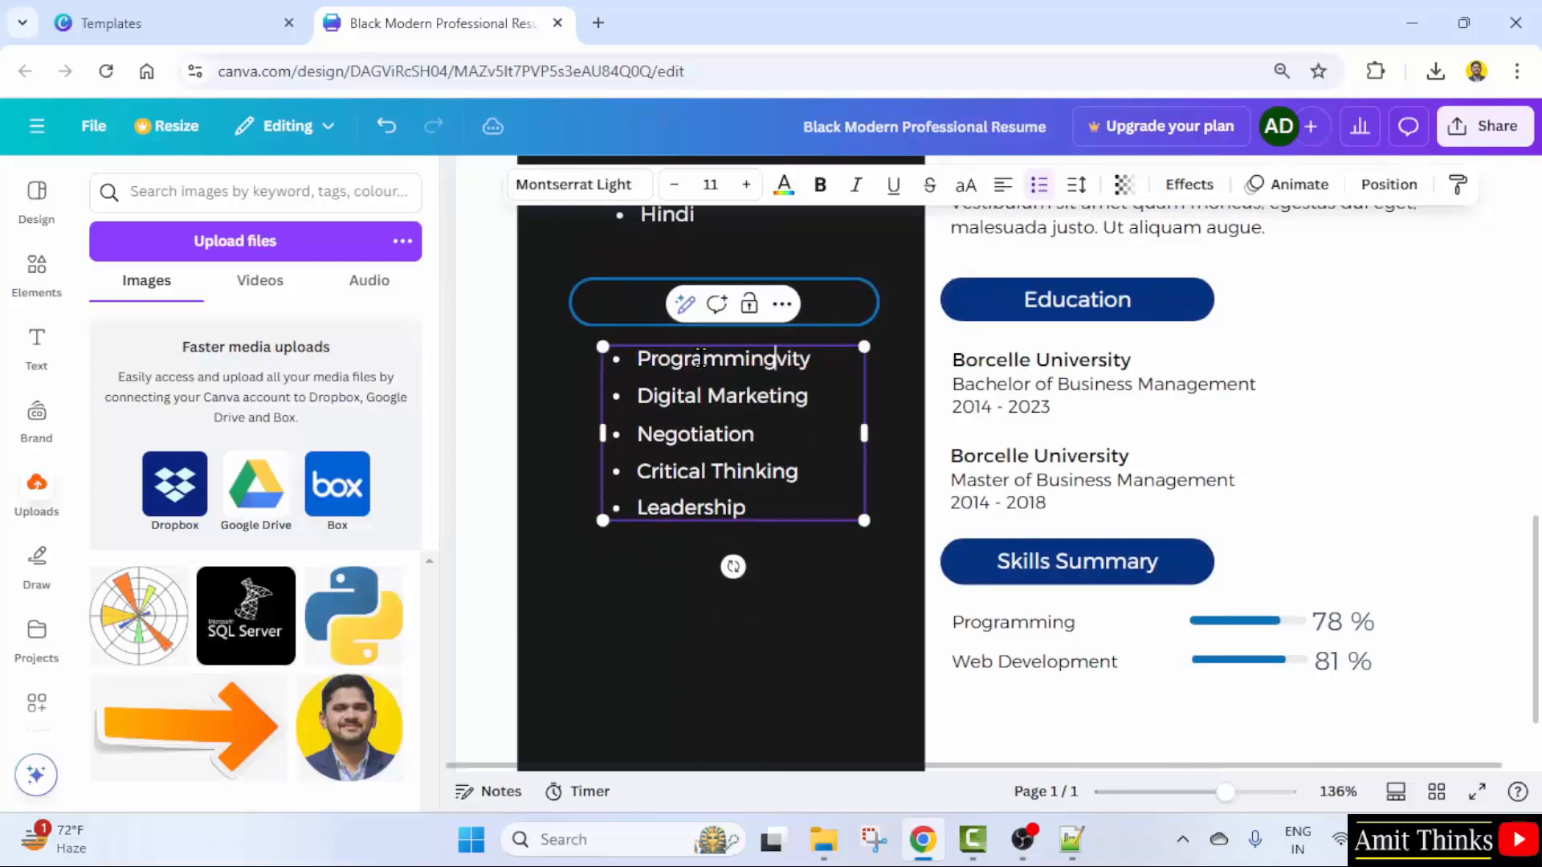
drag(792, 386, 640, 396)
key(BackSpace)
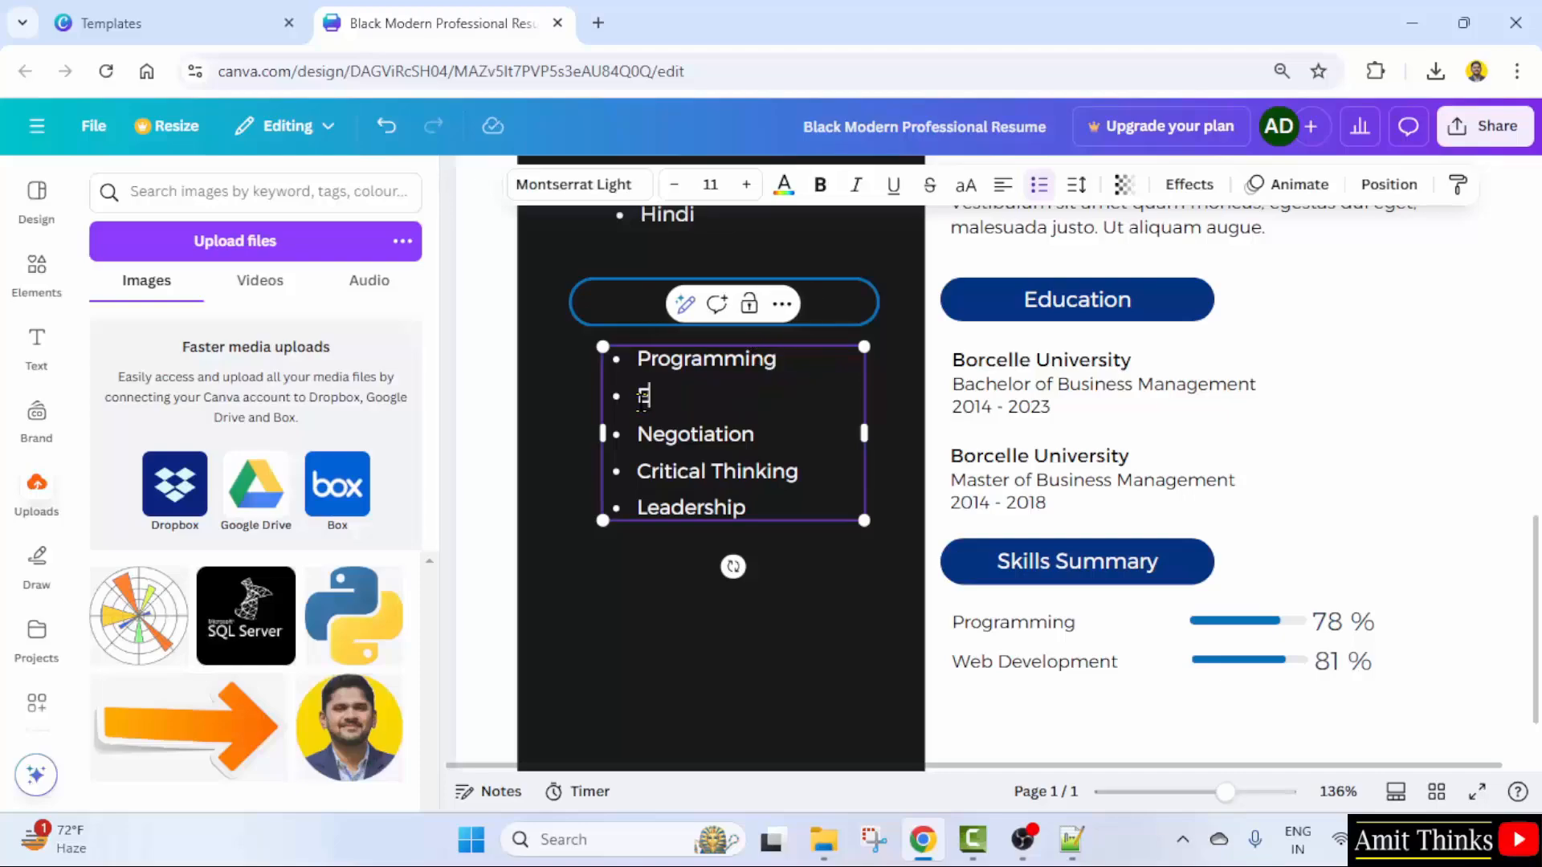
text(Entrepreneurship)
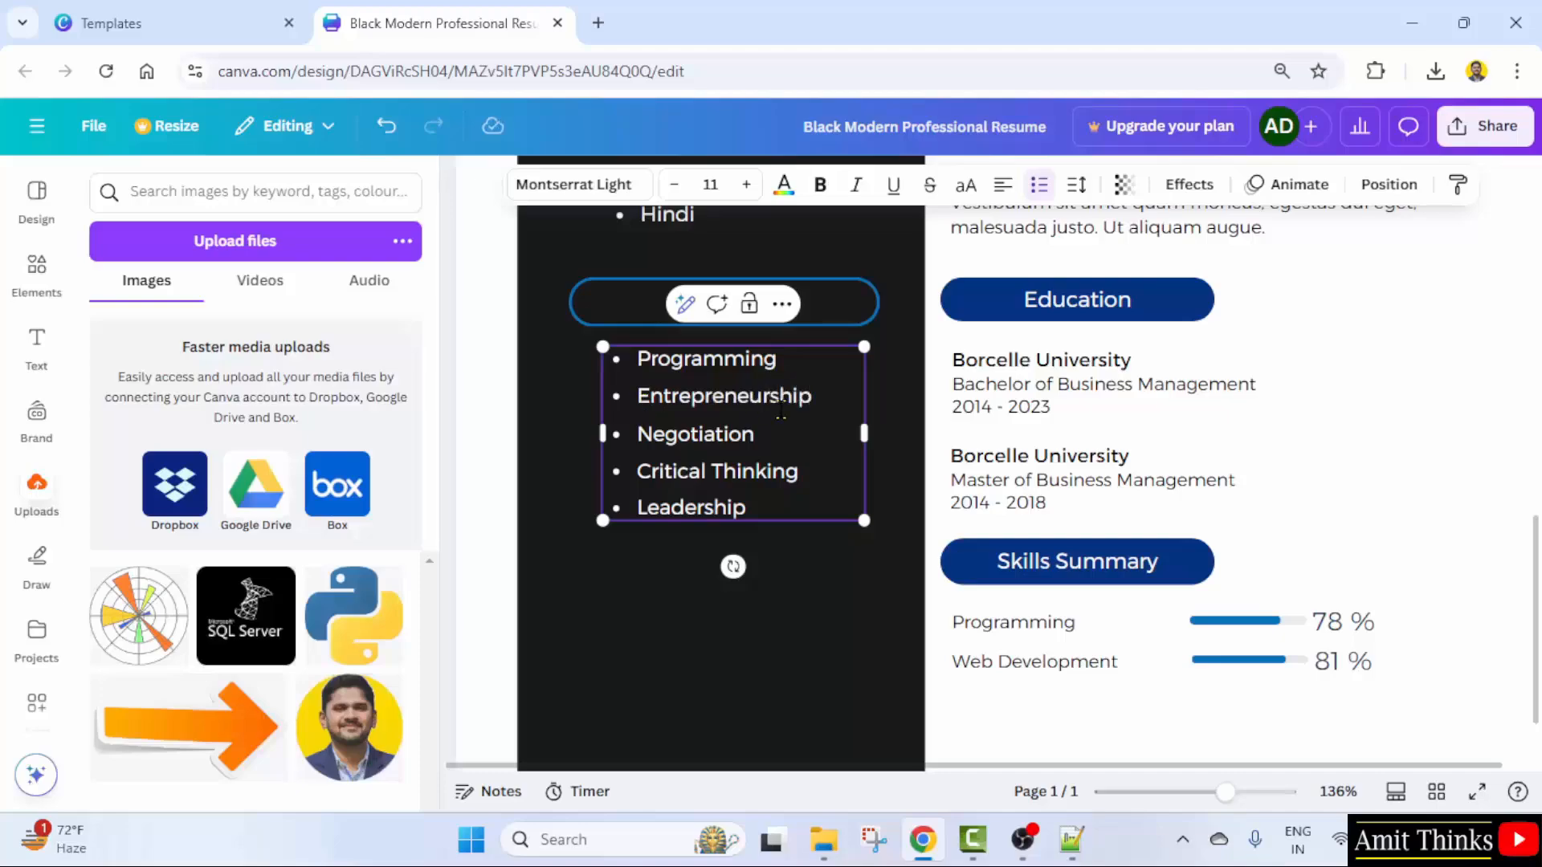
- Rewrite the remaining Expertise bullets as Leadership, Databases and Web Dev Technologies
drag(756, 433, 637, 435)
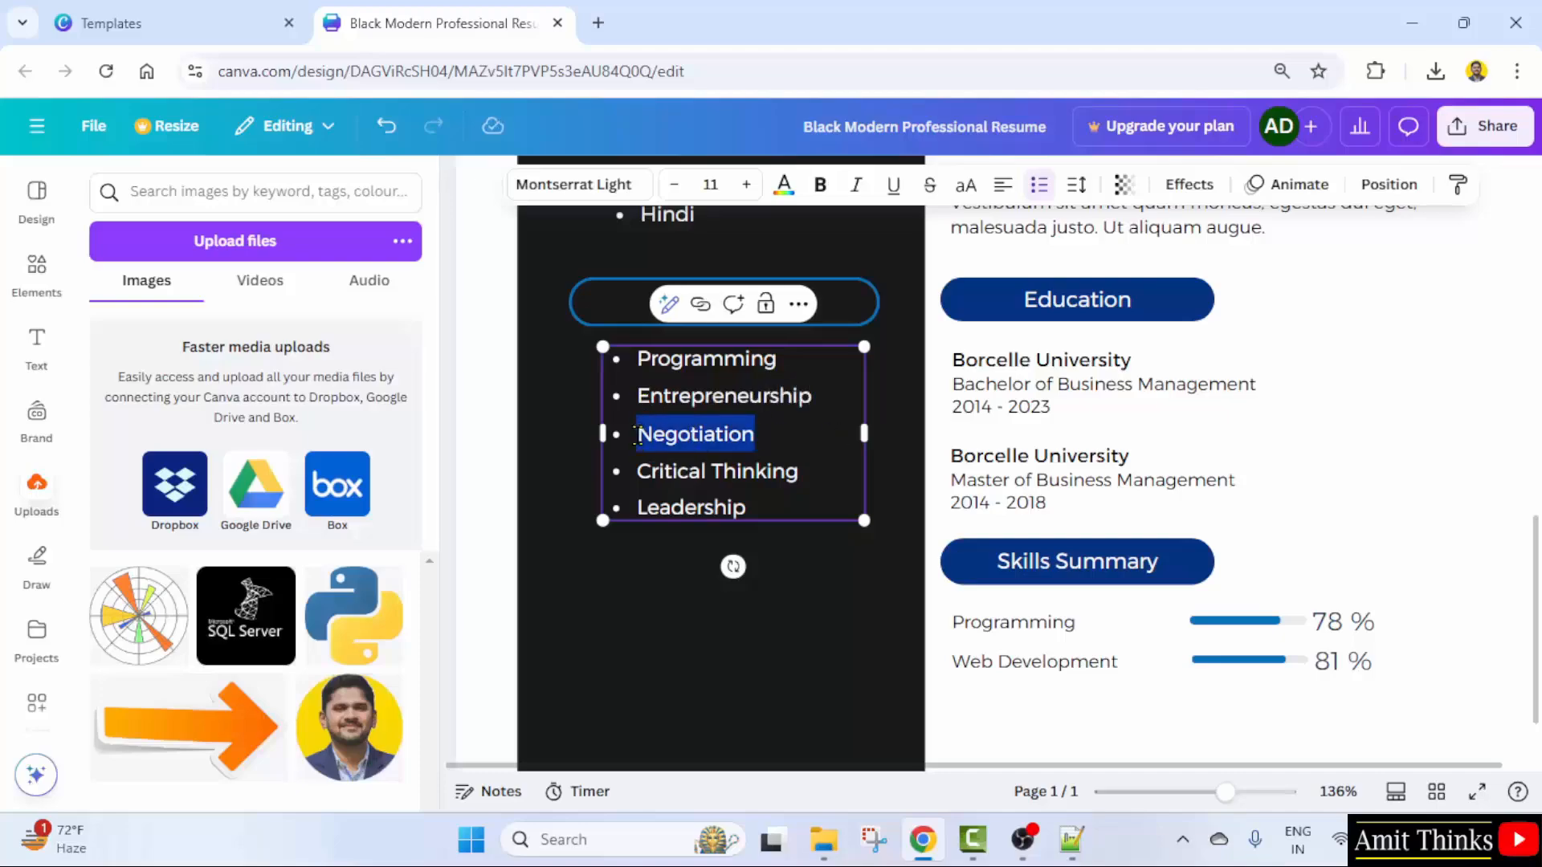
text(Lear)
key(BackSpace)
text(de)
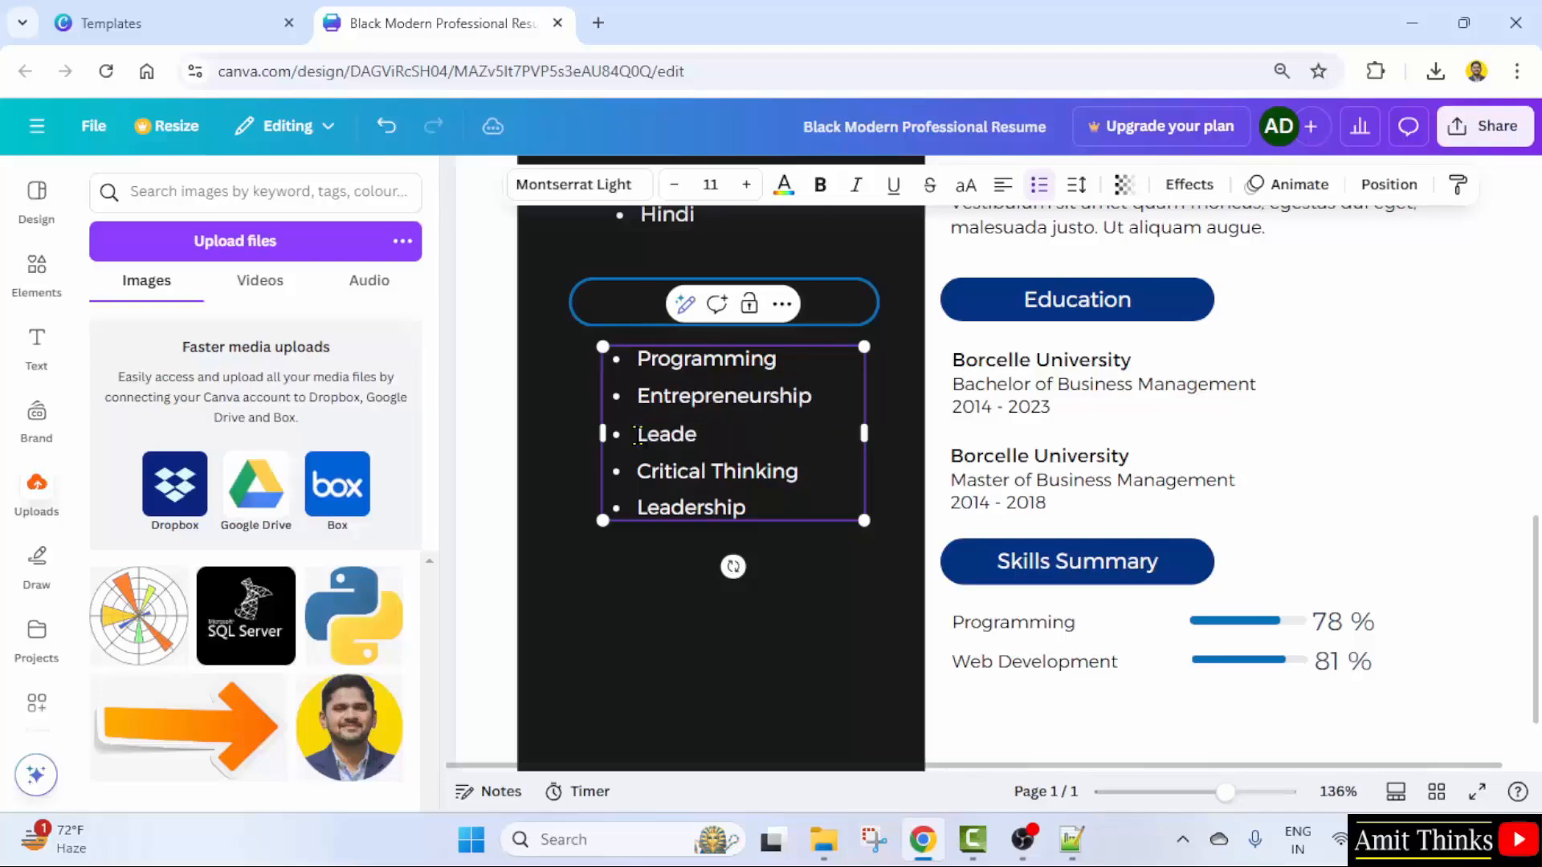
text(rship)
drag(814, 471, 632, 472)
text(Databa)
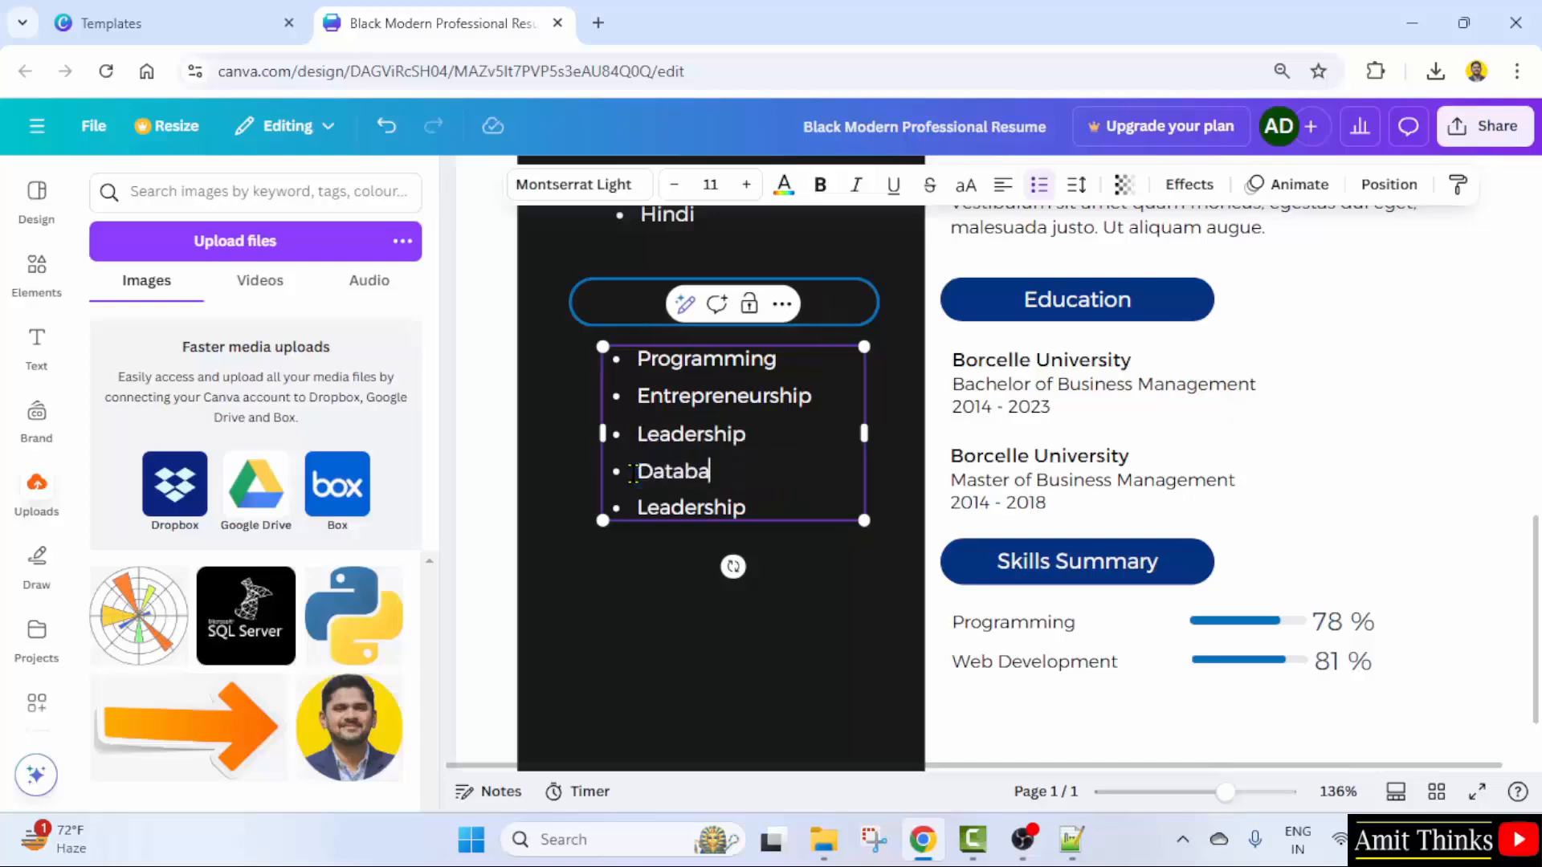
text(ses)
drag(777, 510, 634, 509)
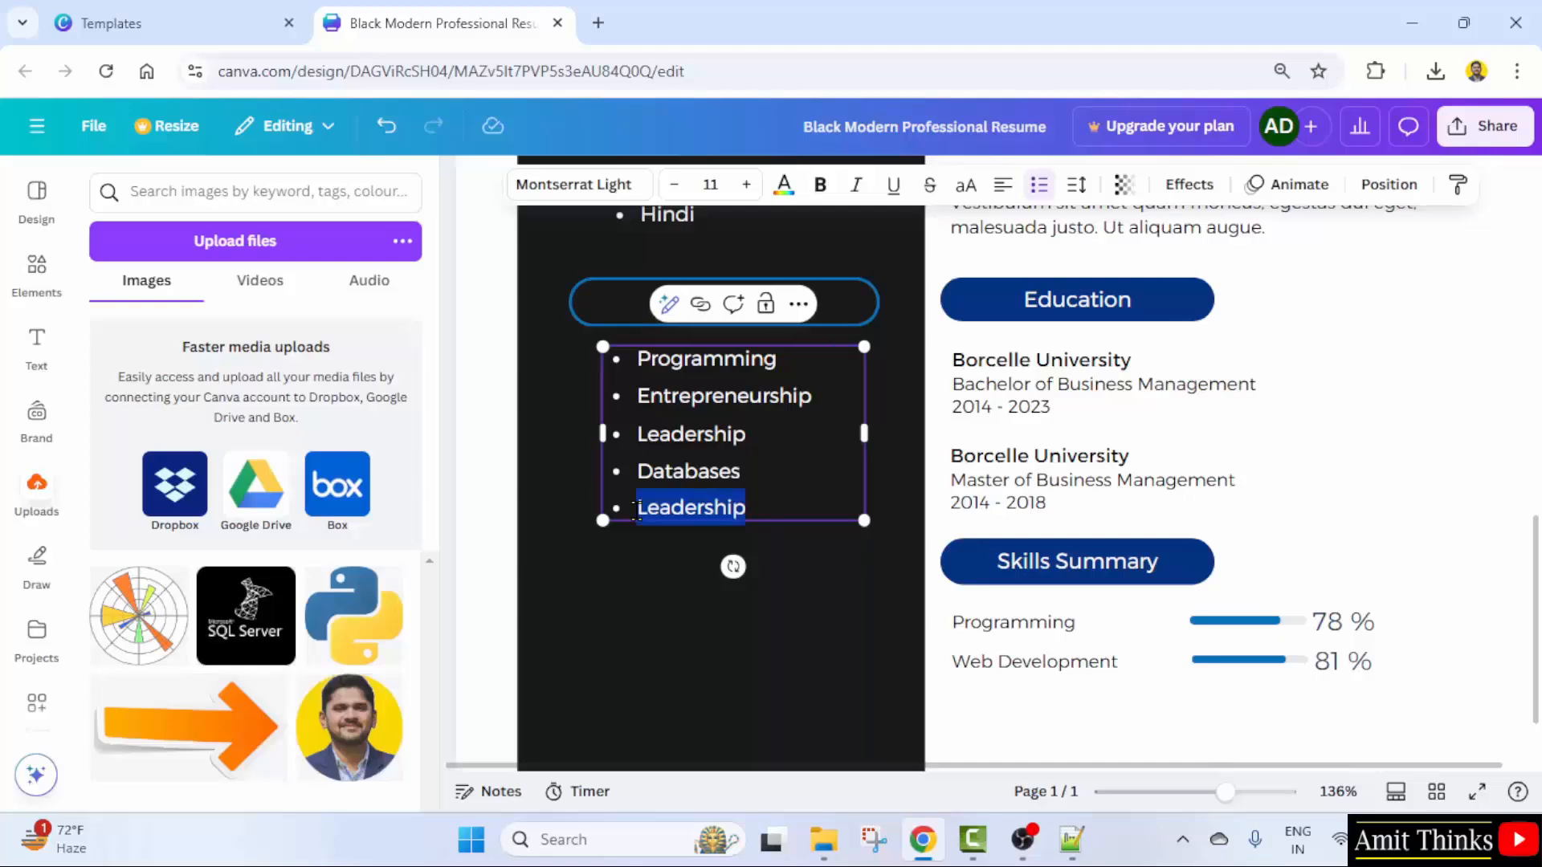
text(Web Dev Te)
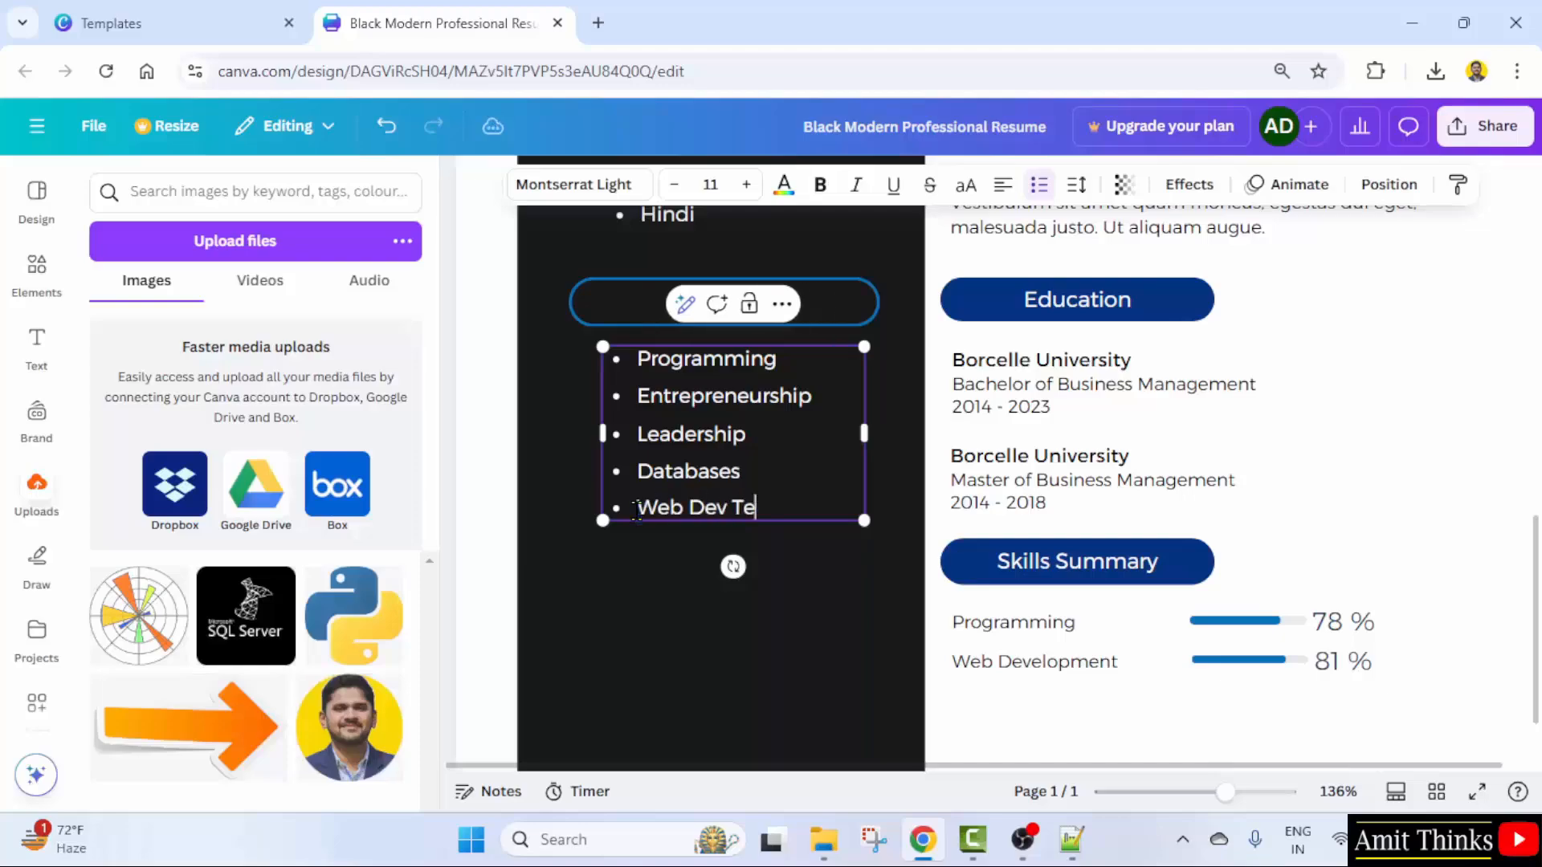
text(chn)
click(836, 592)
scroll(1132, 646, down, 1)
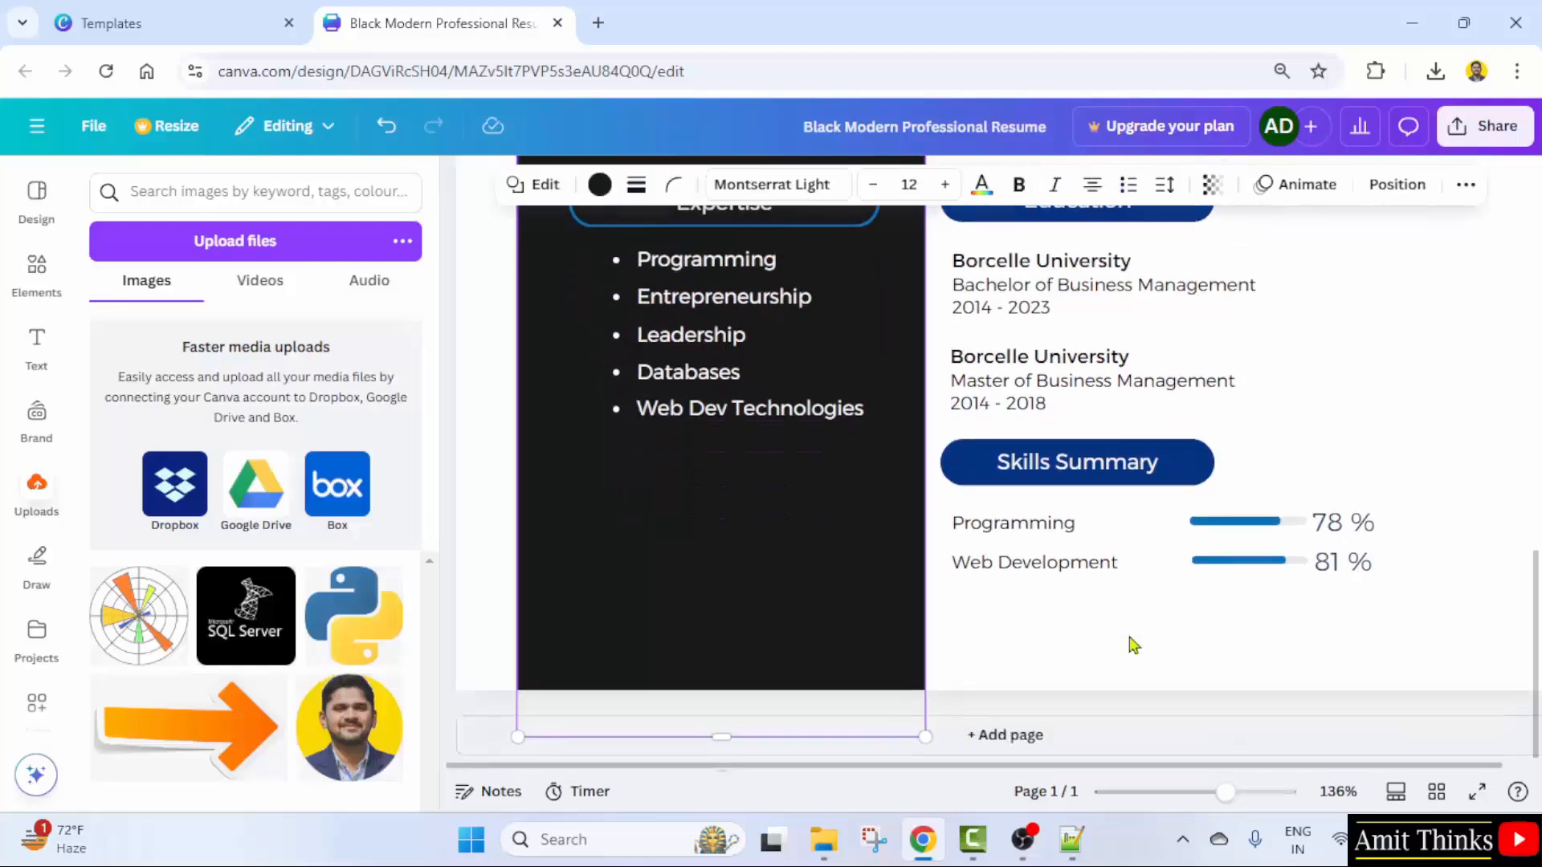
scroll(1132, 645, up, 9)
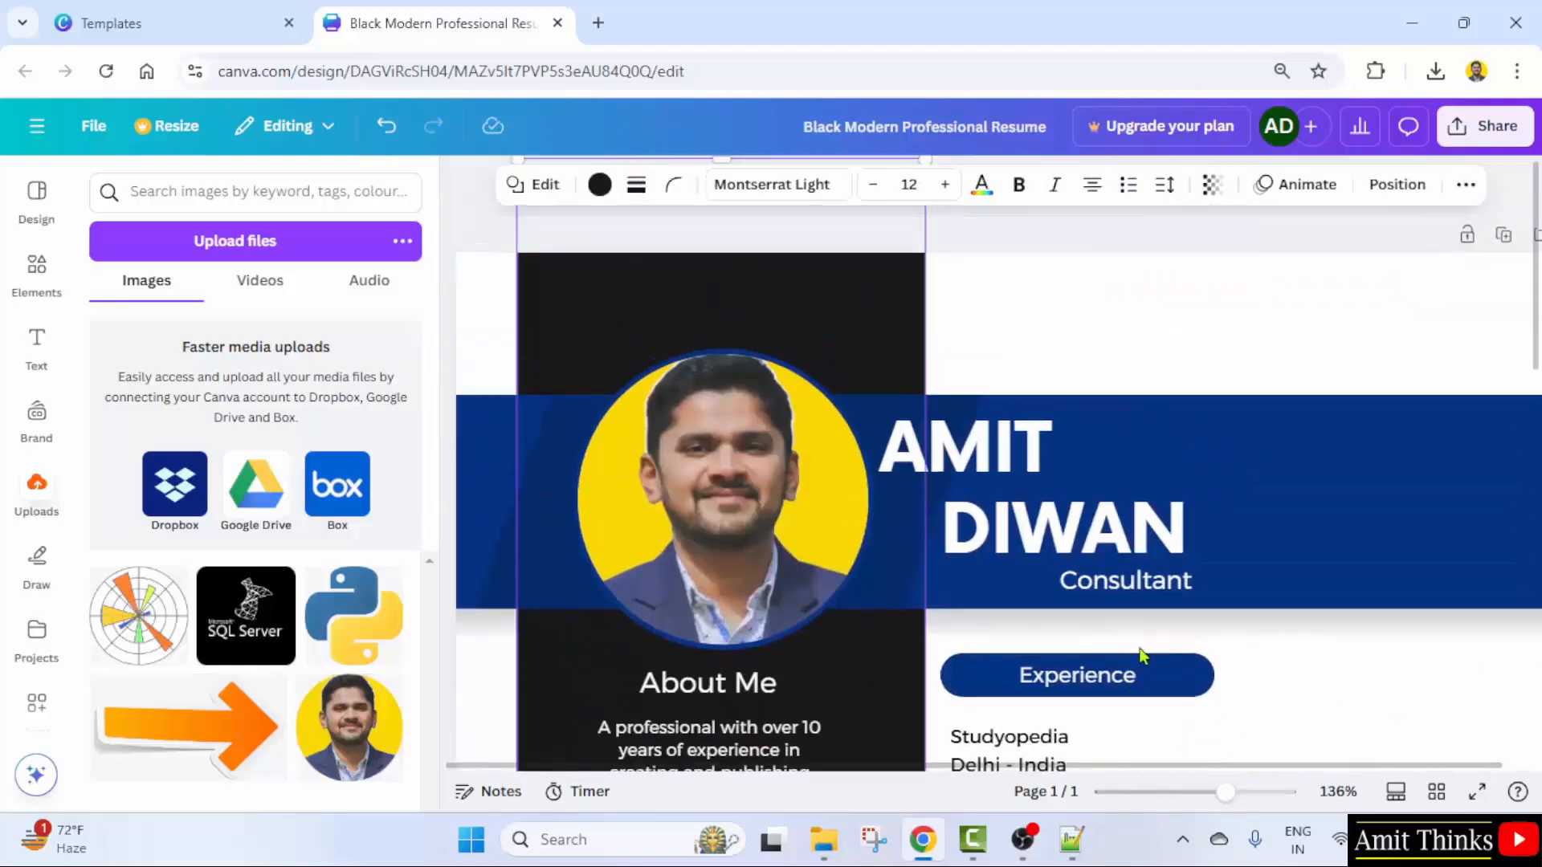
drag(1223, 793, 1193, 793)
scroll(1096, 534, down, 2)
scroll(1096, 534, down, 2)
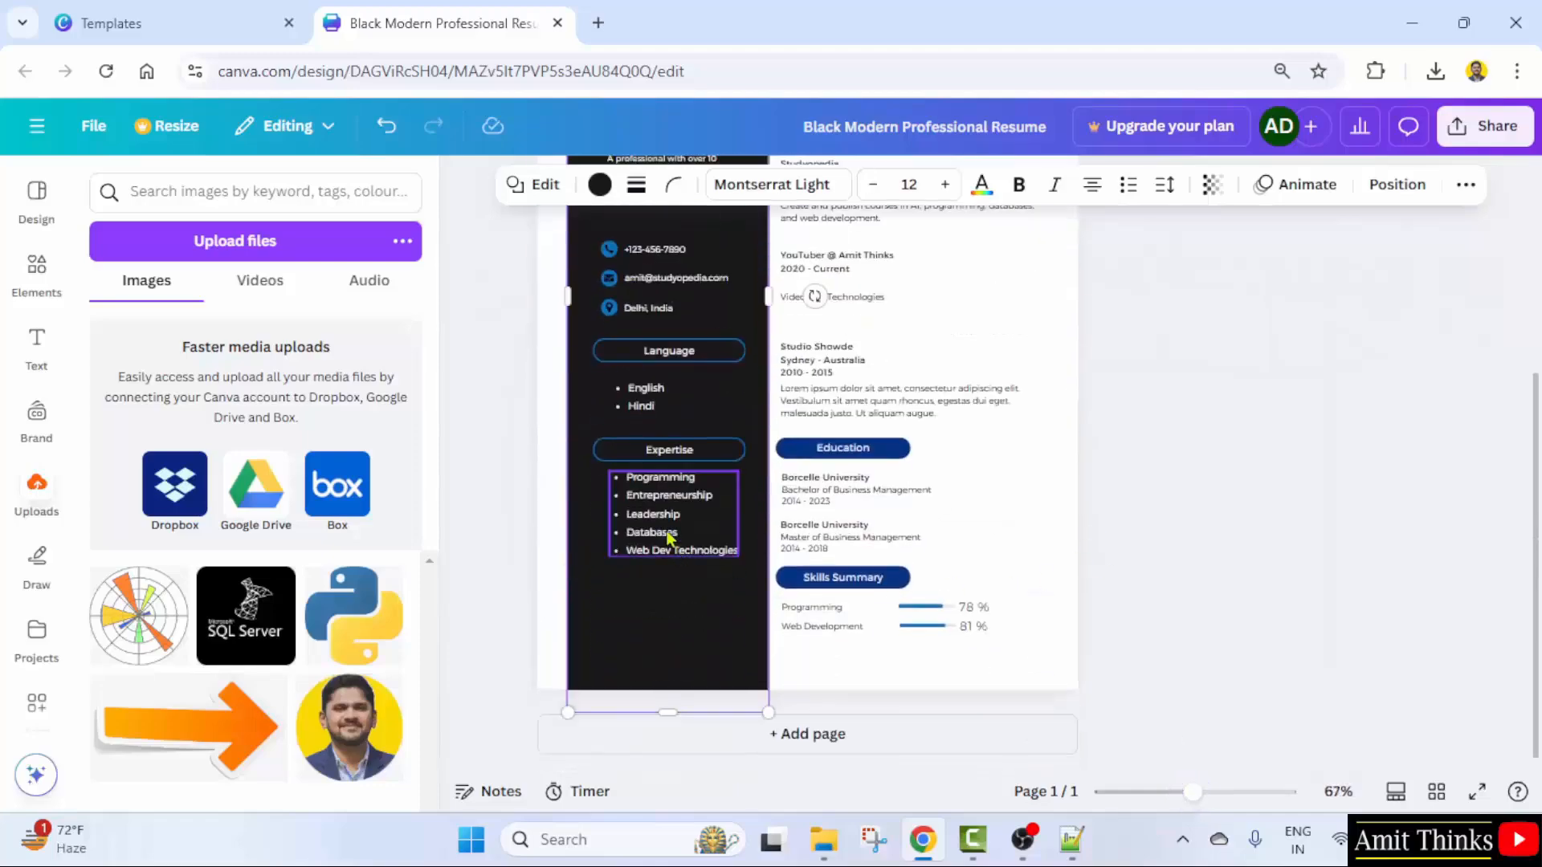
scroll(998, 575, up, 2)
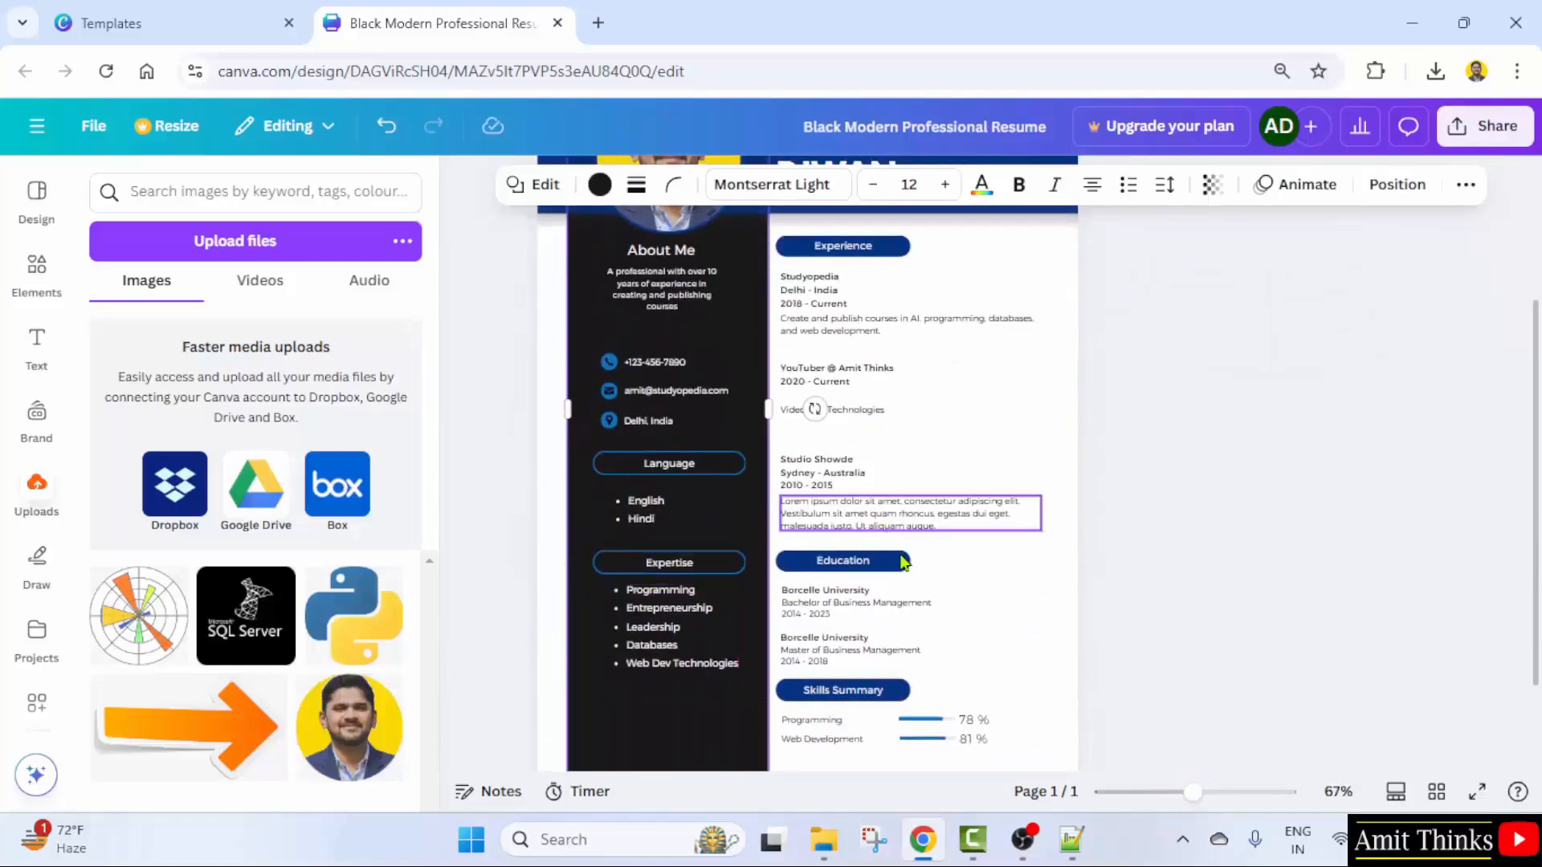
click(827, 590)
click(863, 640)
scroll(1119, 606, up, 3)
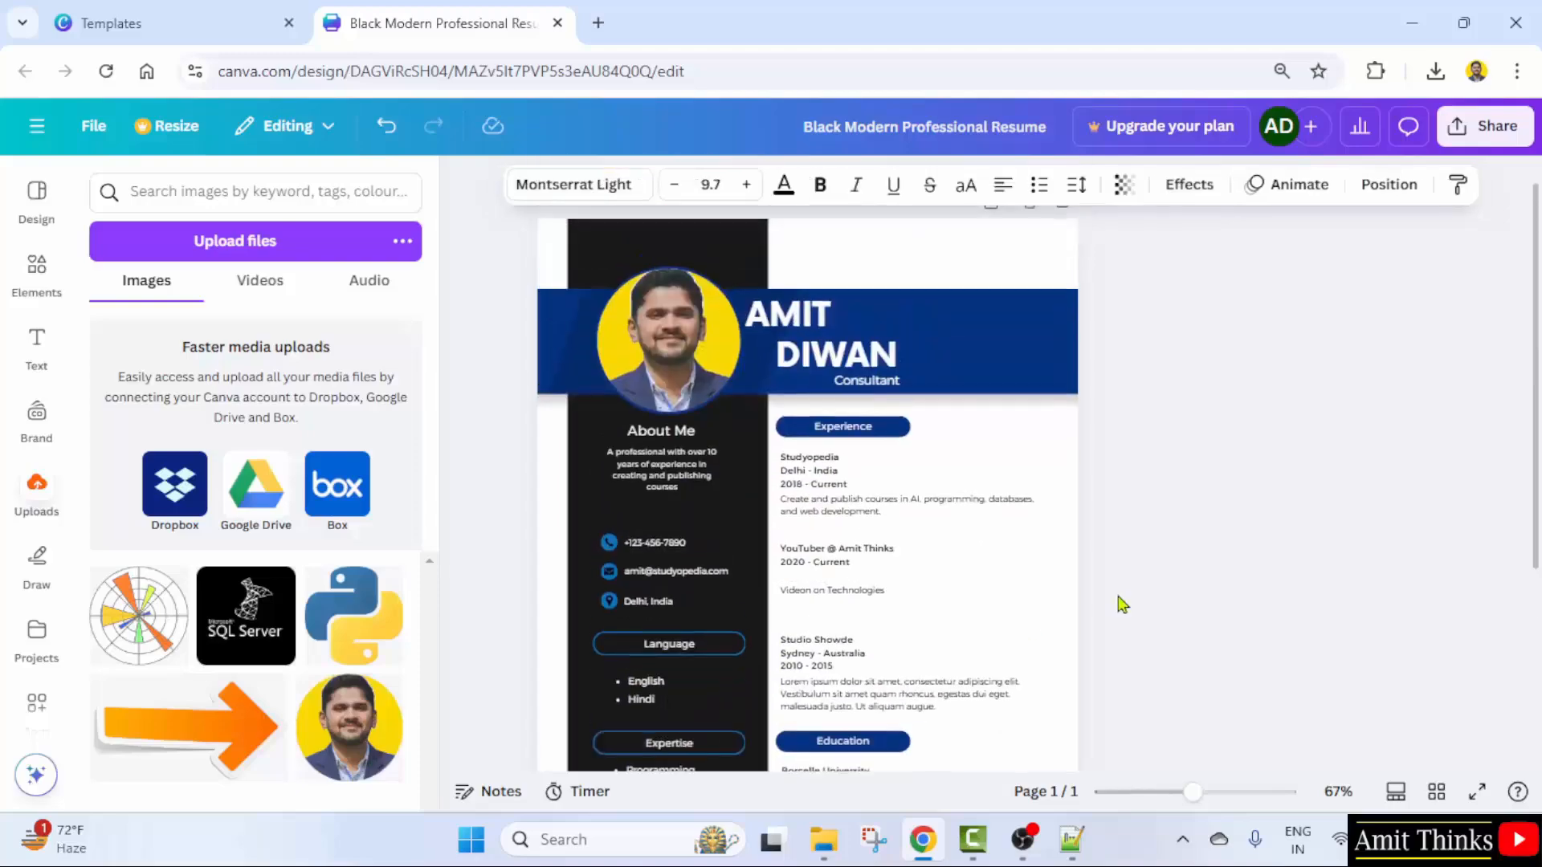
click(949, 695)
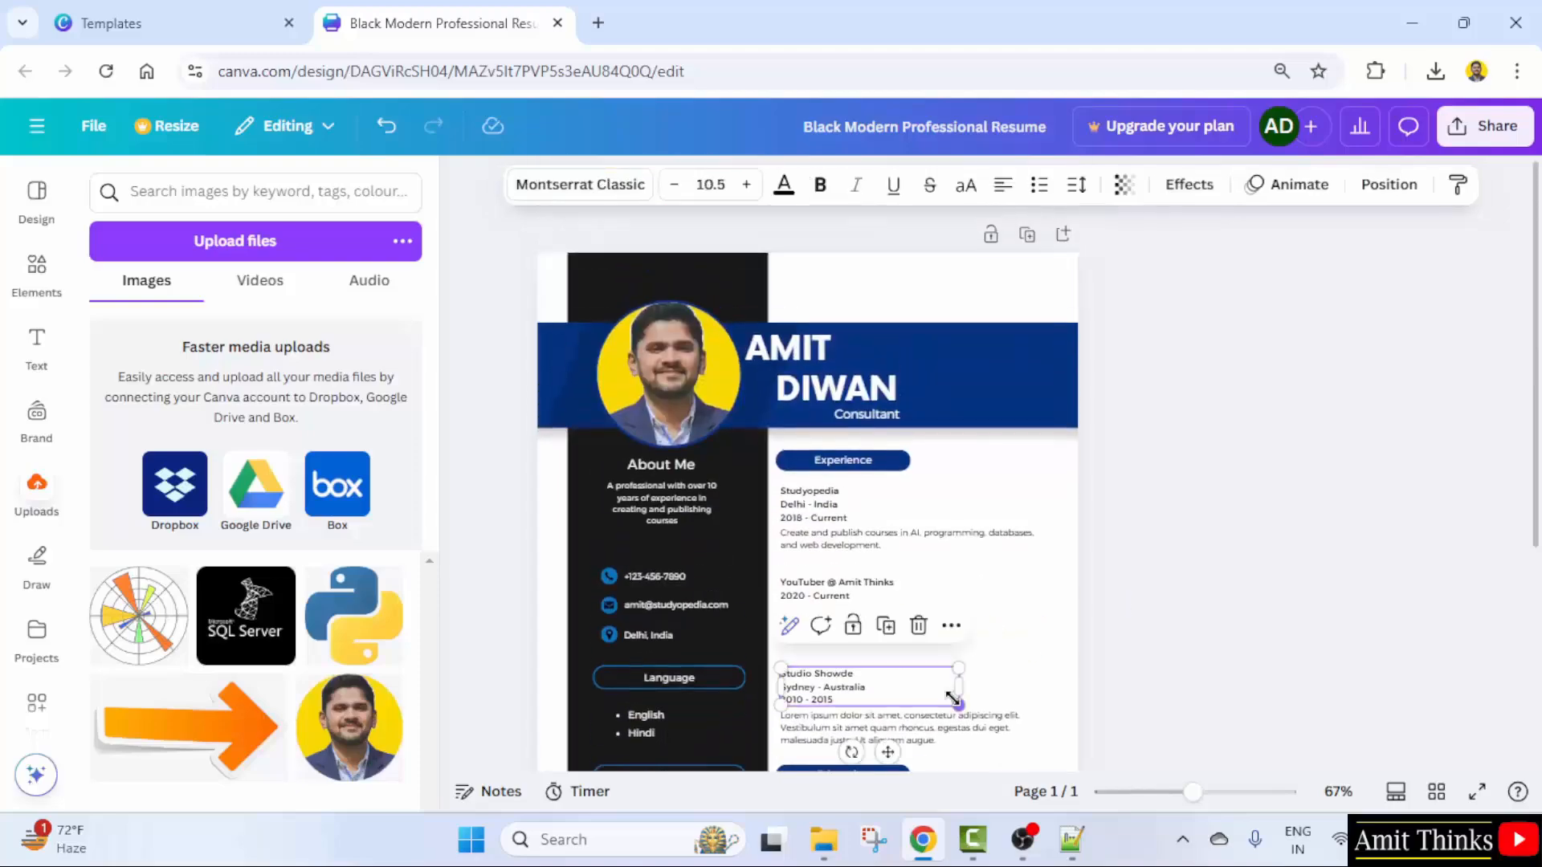
click(852, 593)
scroll(1202, 664, down, 2)
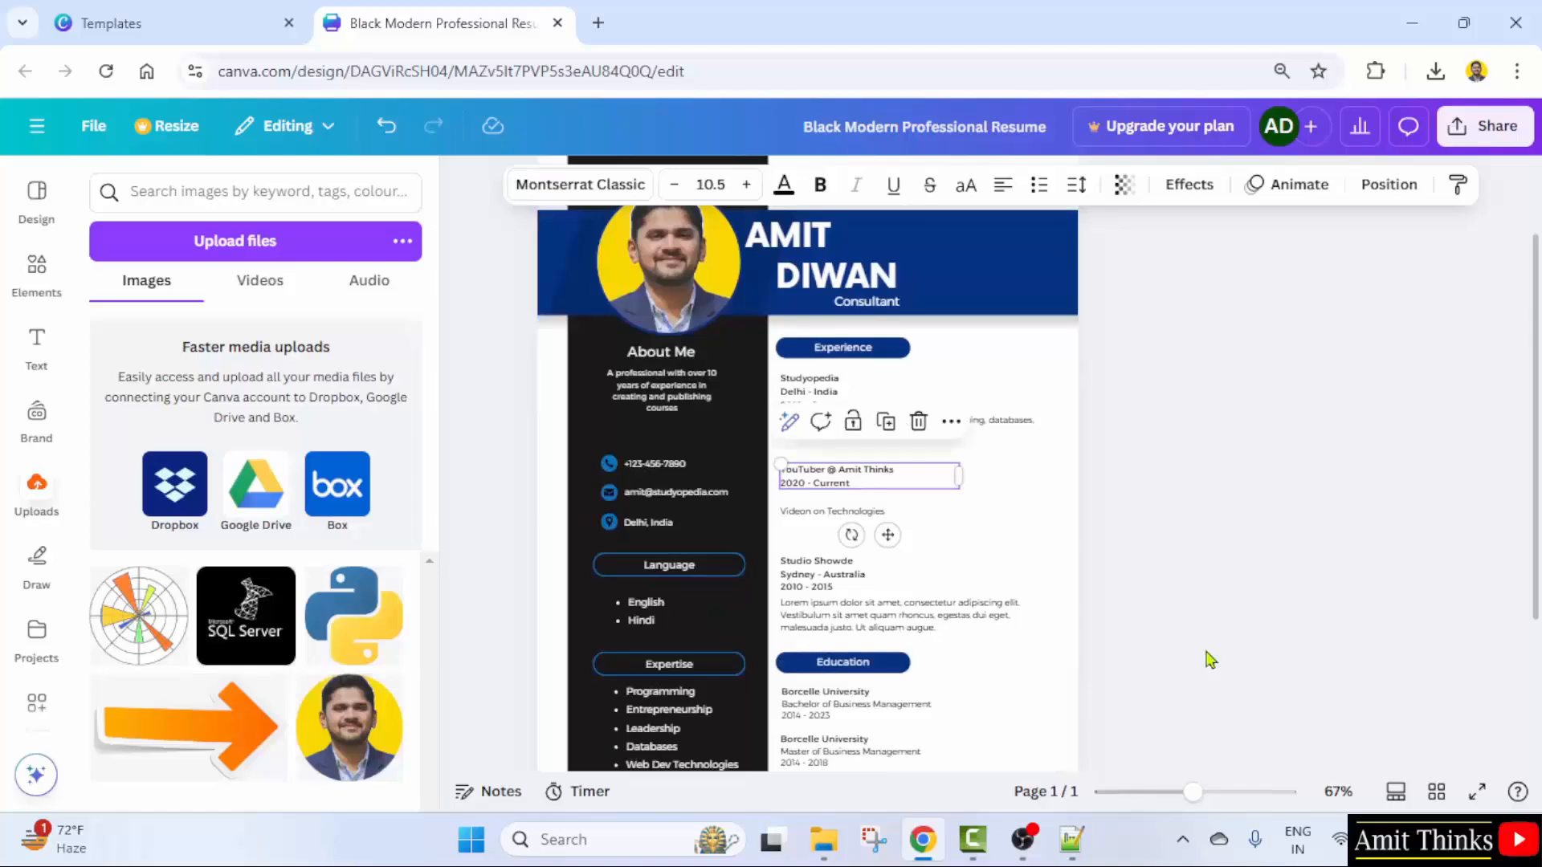
scroll(1212, 660, up, 2)
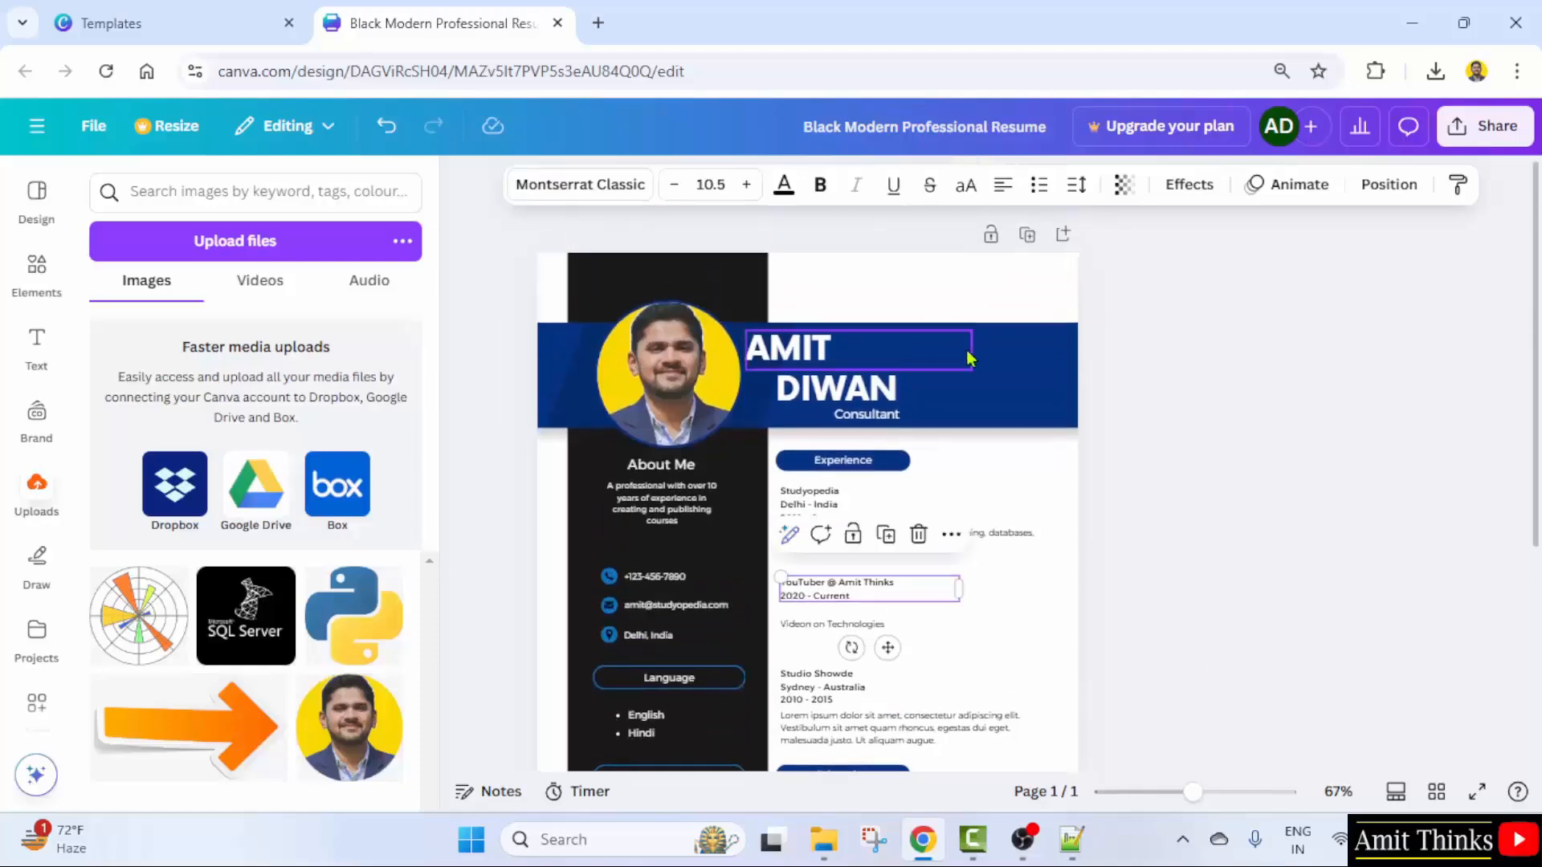
click(1078, 294)
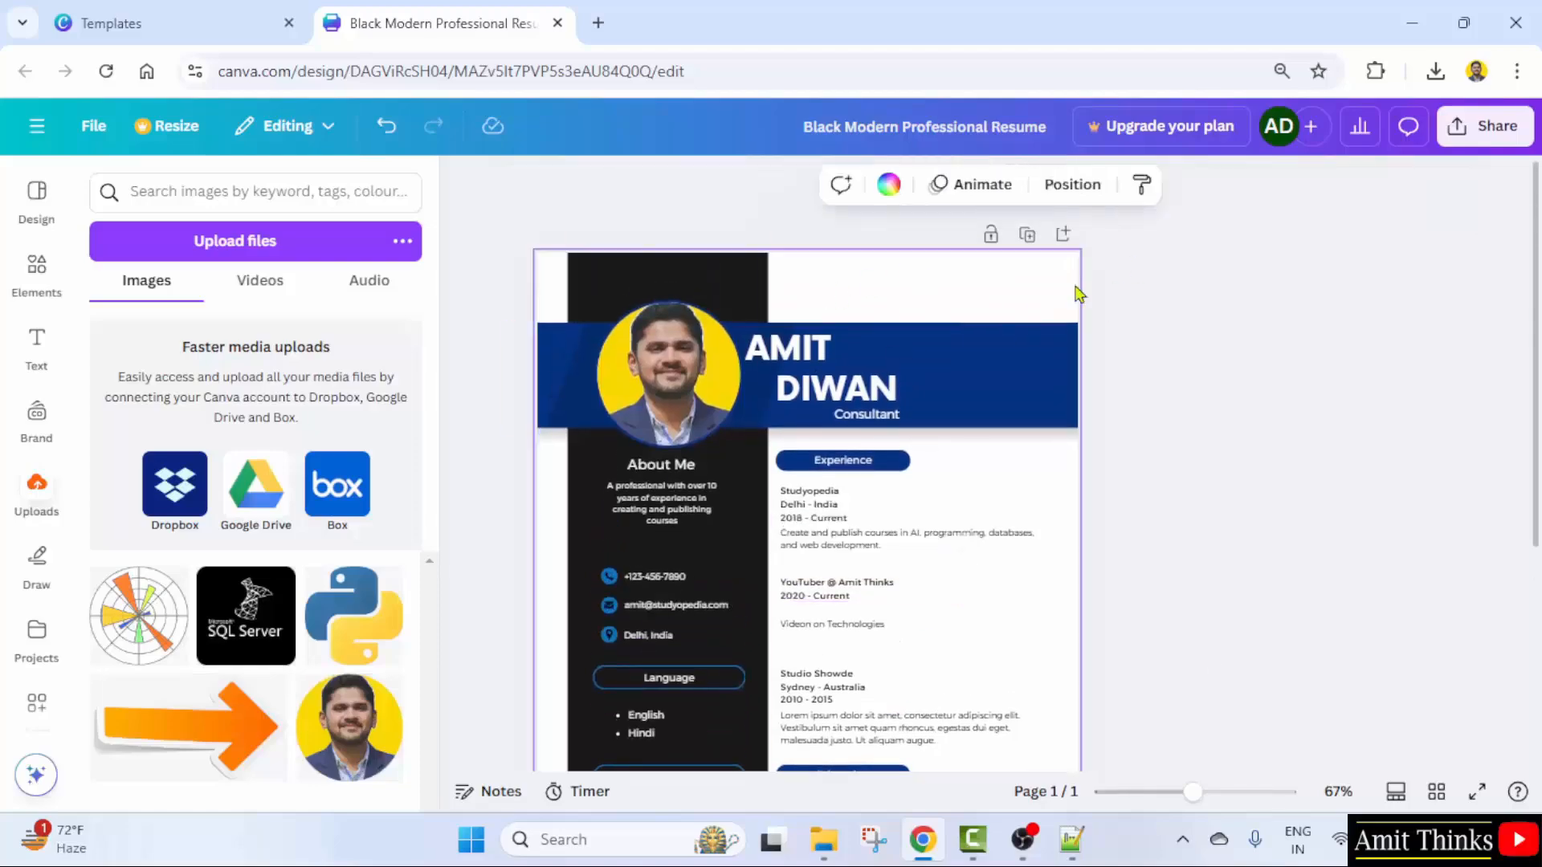
click(888, 186)
click(169, 347)
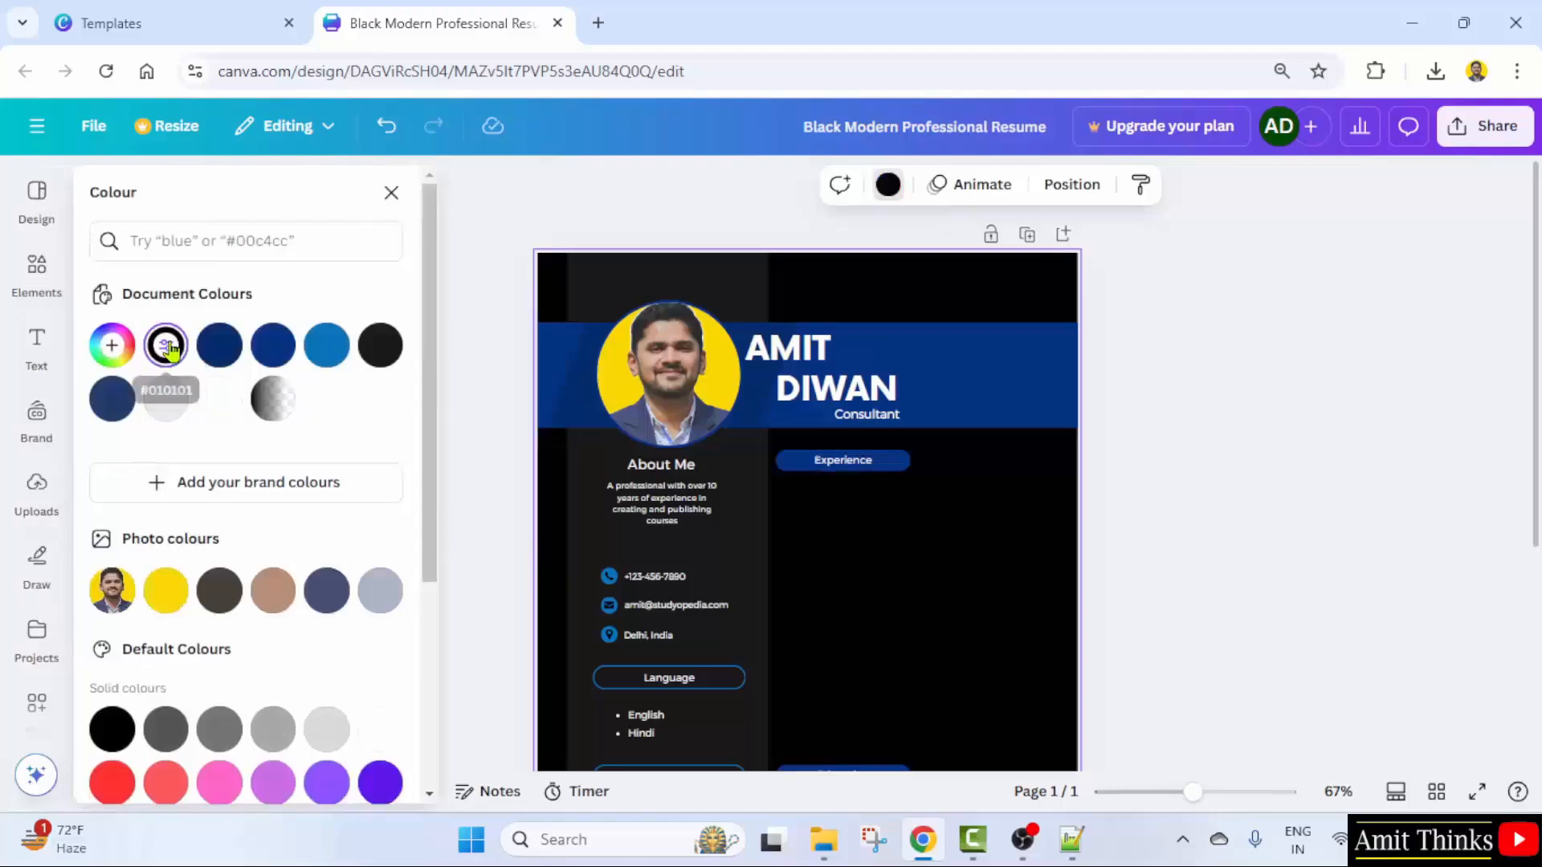
click(219, 345)
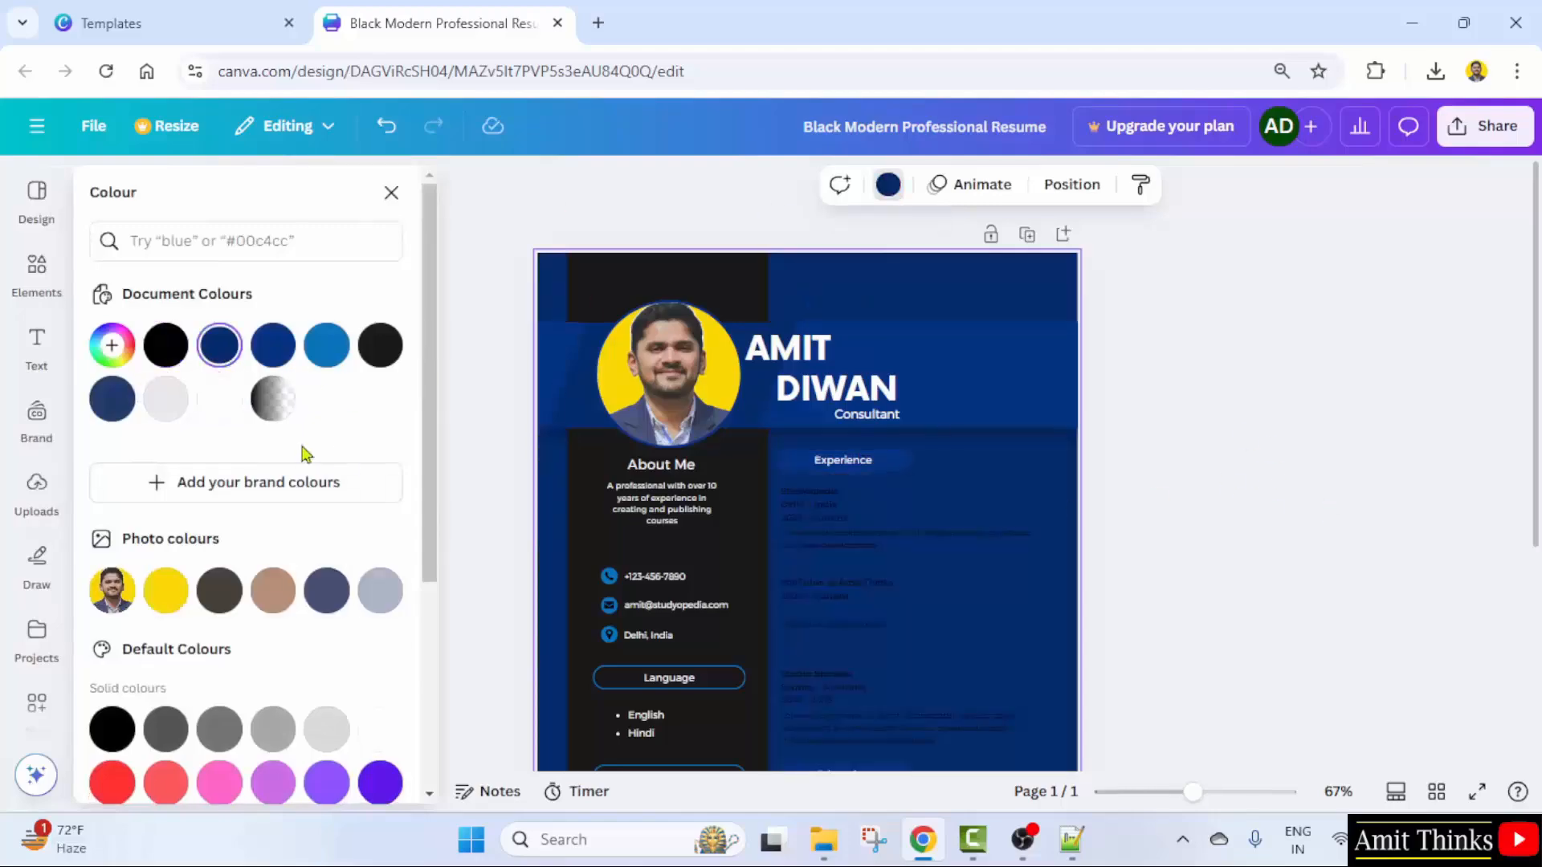
click(111, 399)
click(219, 590)
scroll(270, 618, down, 1)
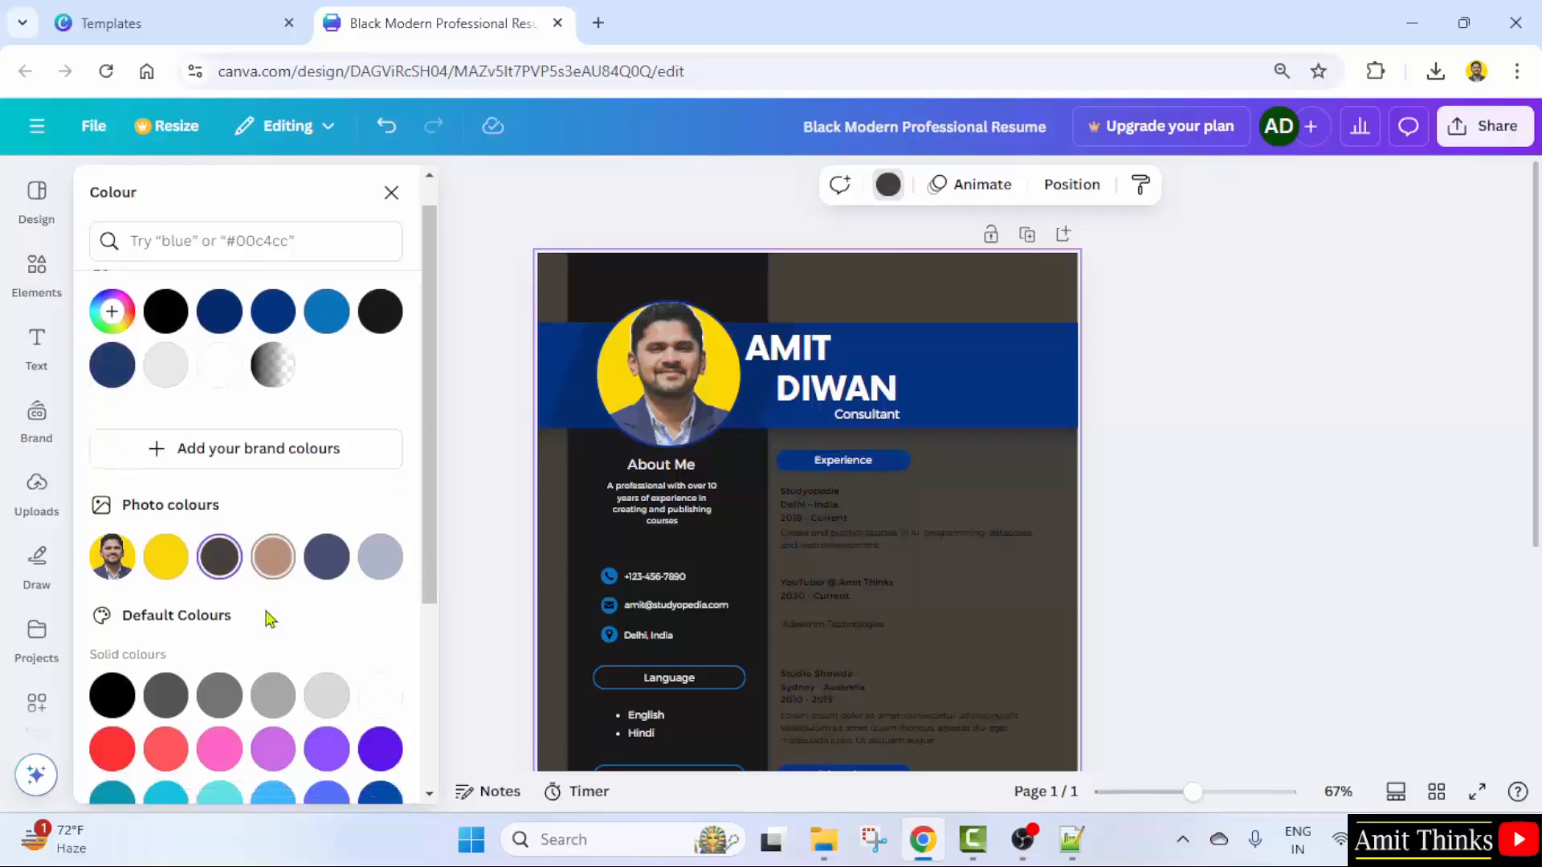
scroll(269, 618, down, 1)
click(220, 613)
scroll(233, 612, down, 3)
click(384, 411)
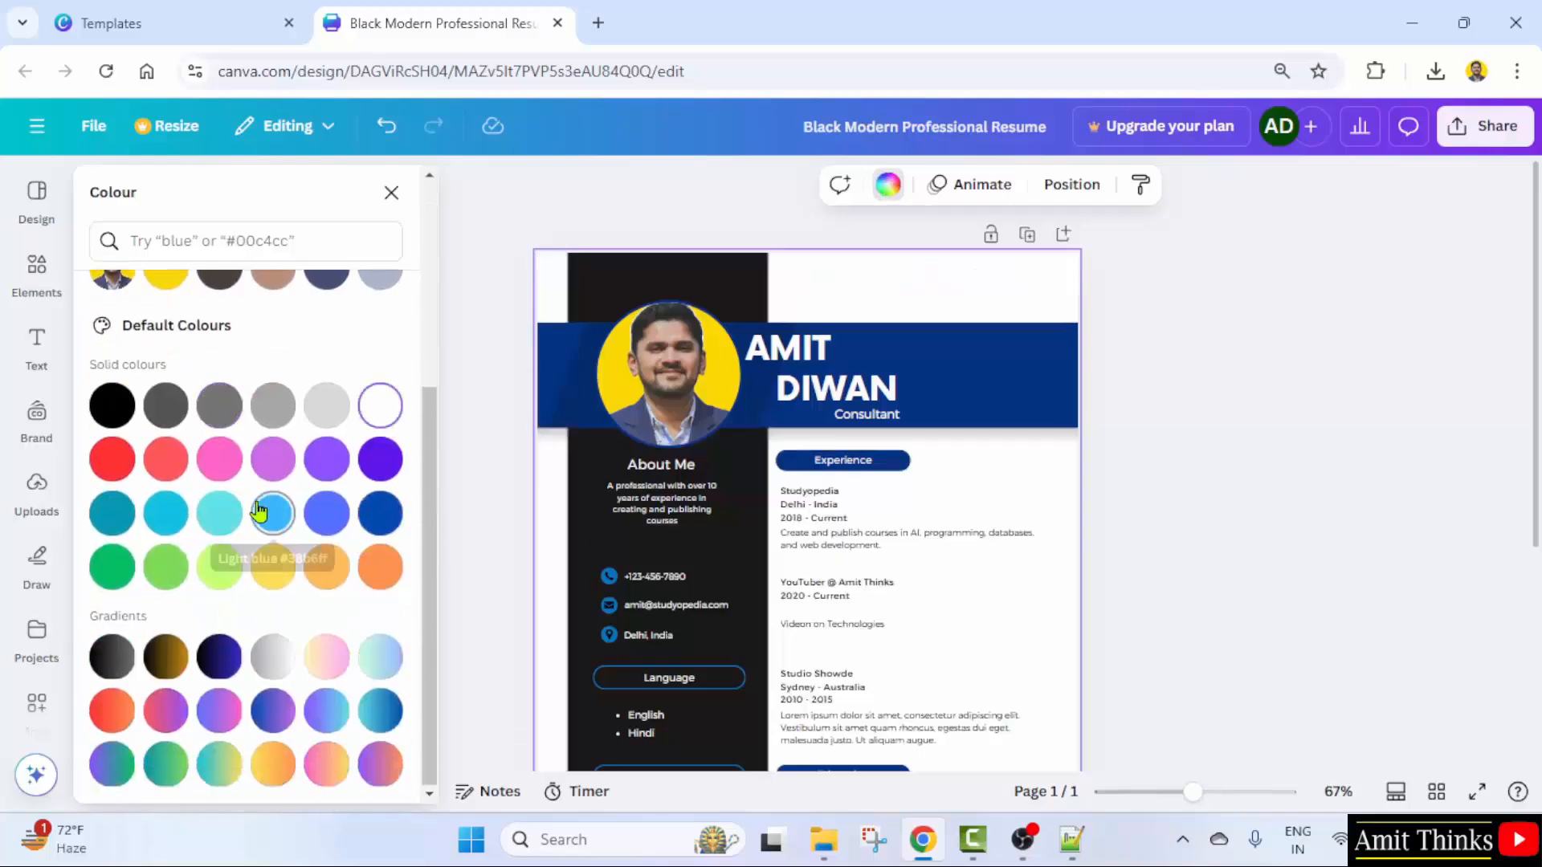
key(ctrl+z)
click(384, 413)
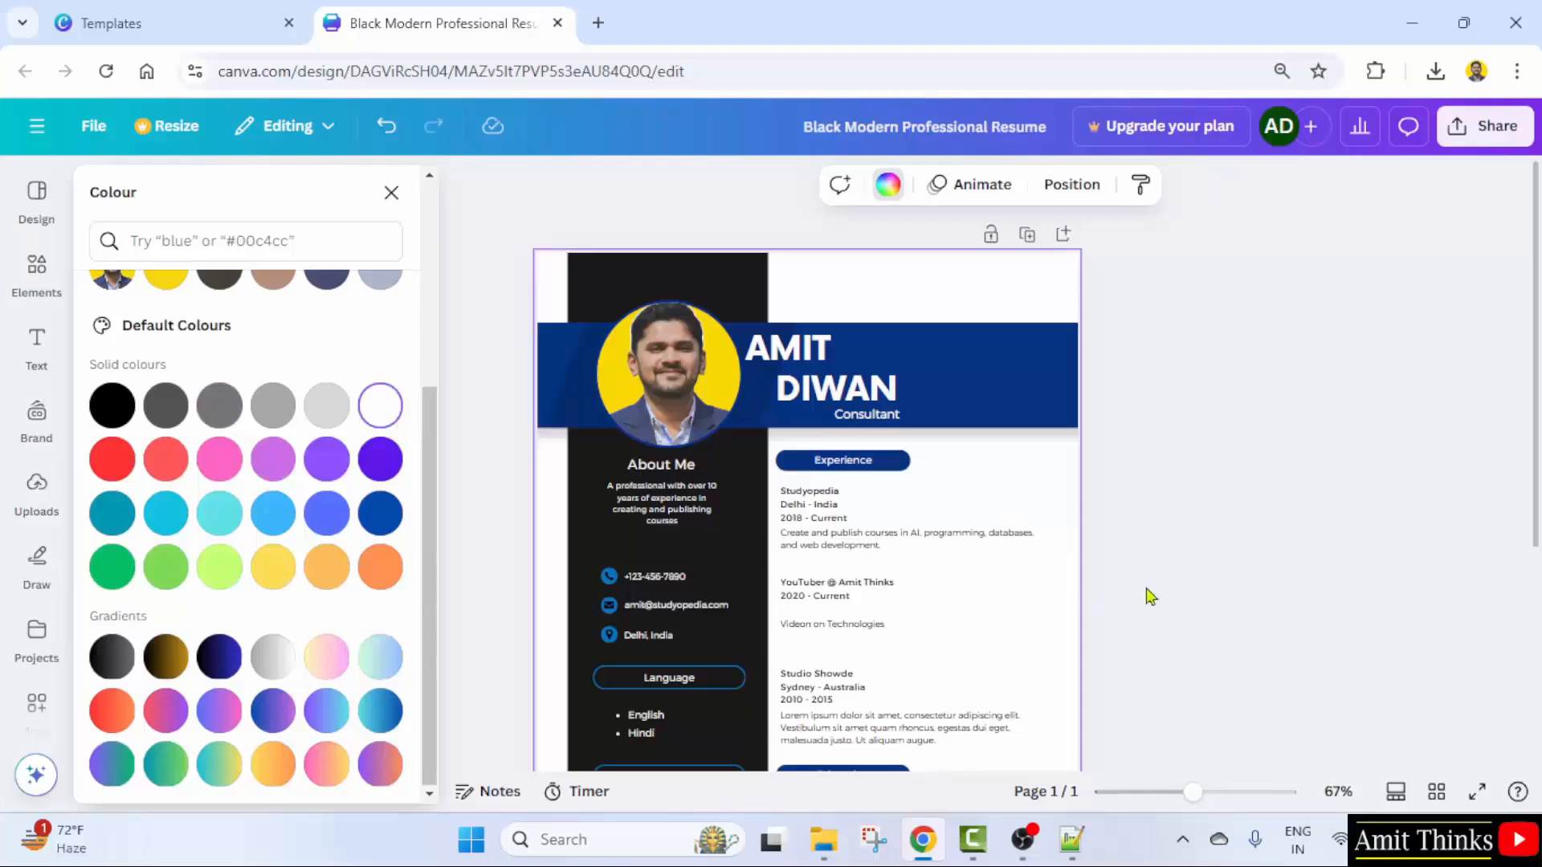
key(Escape)
scroll(888, 554, down, 4)
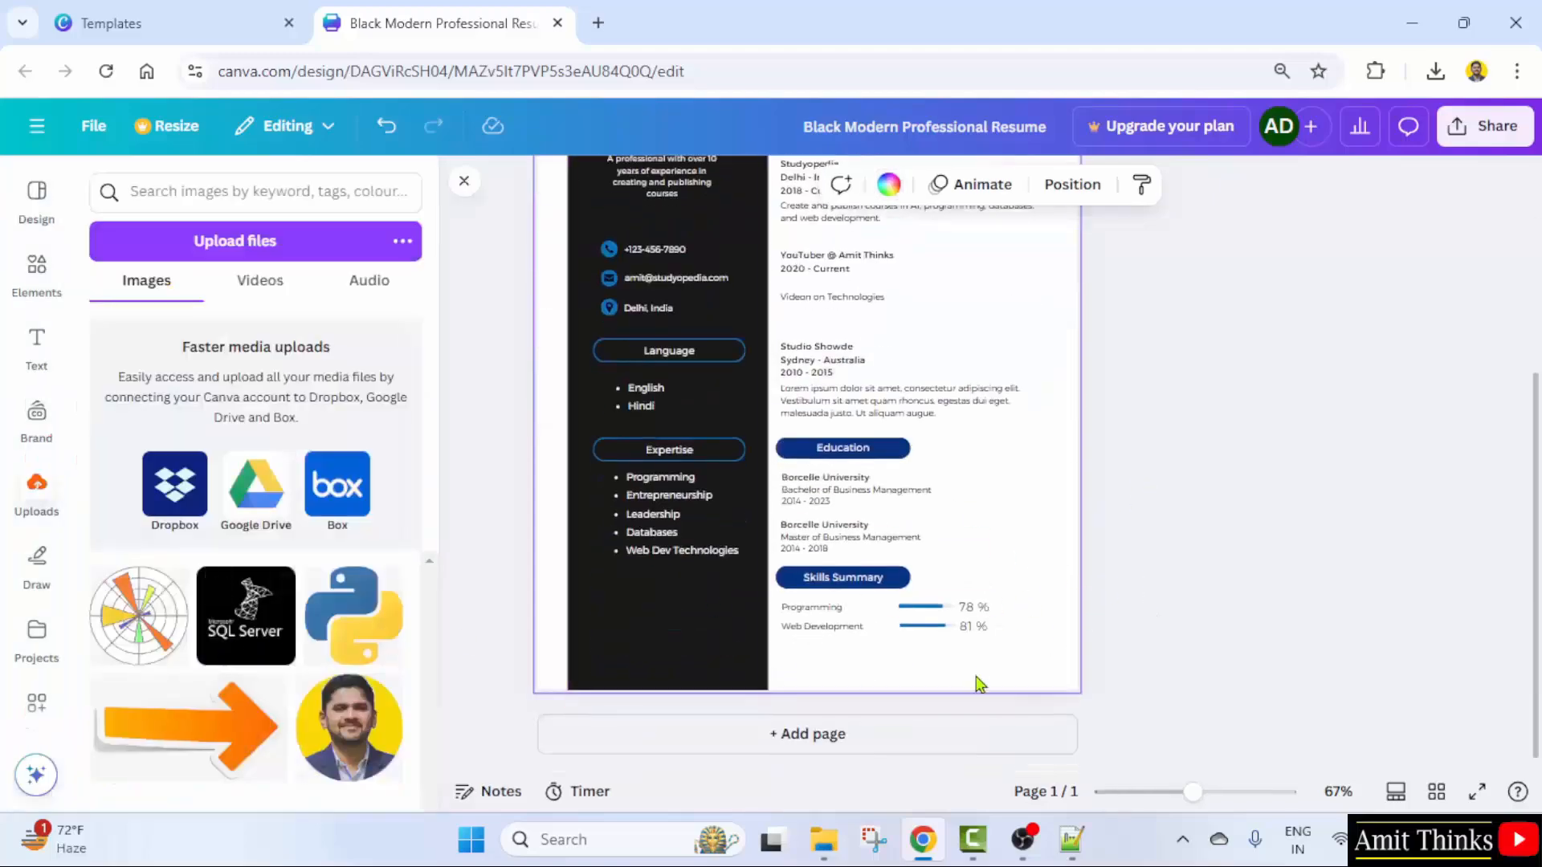
scroll(978, 683, up, 4)
scroll(978, 682, down, 4)
click(940, 628)
click(824, 634)
drag(1194, 793, 1212, 793)
click(970, 520)
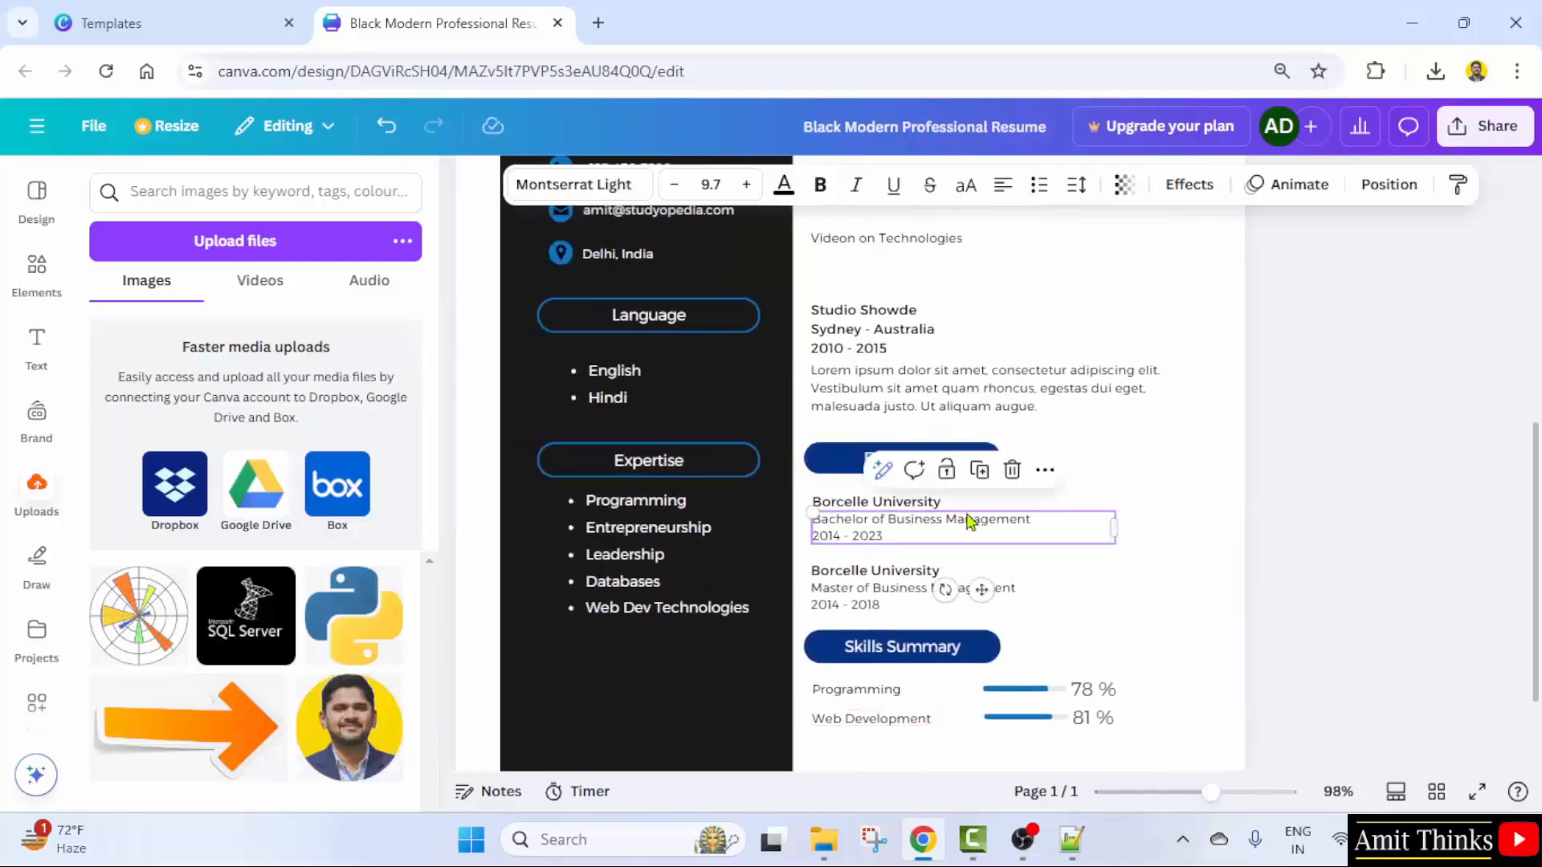
click(912, 502)
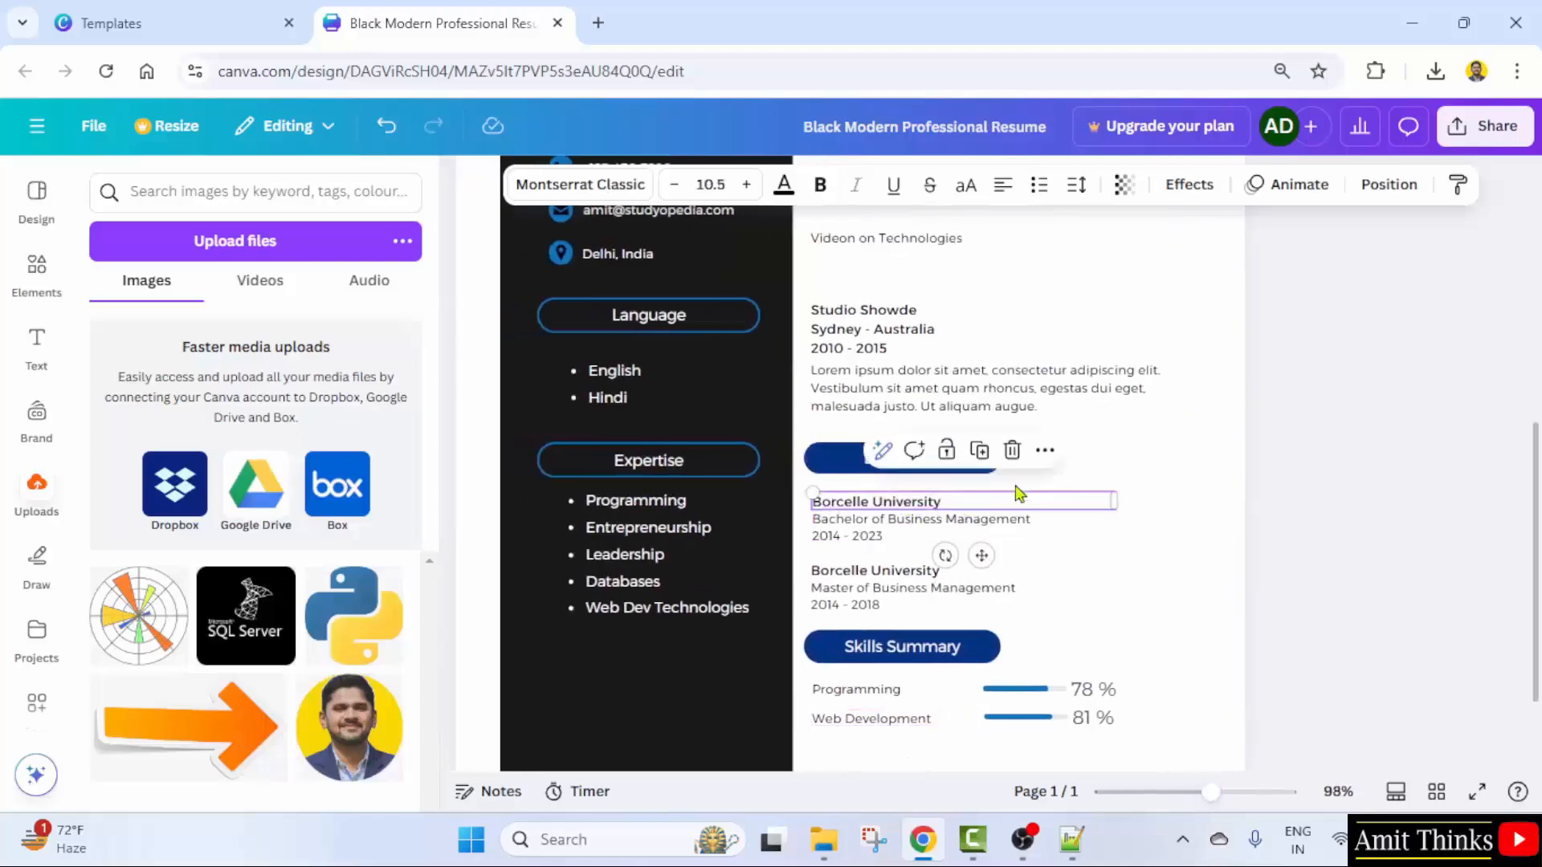
click(880, 527)
click(1523, 538)
scroll(1405, 533, up, 7)
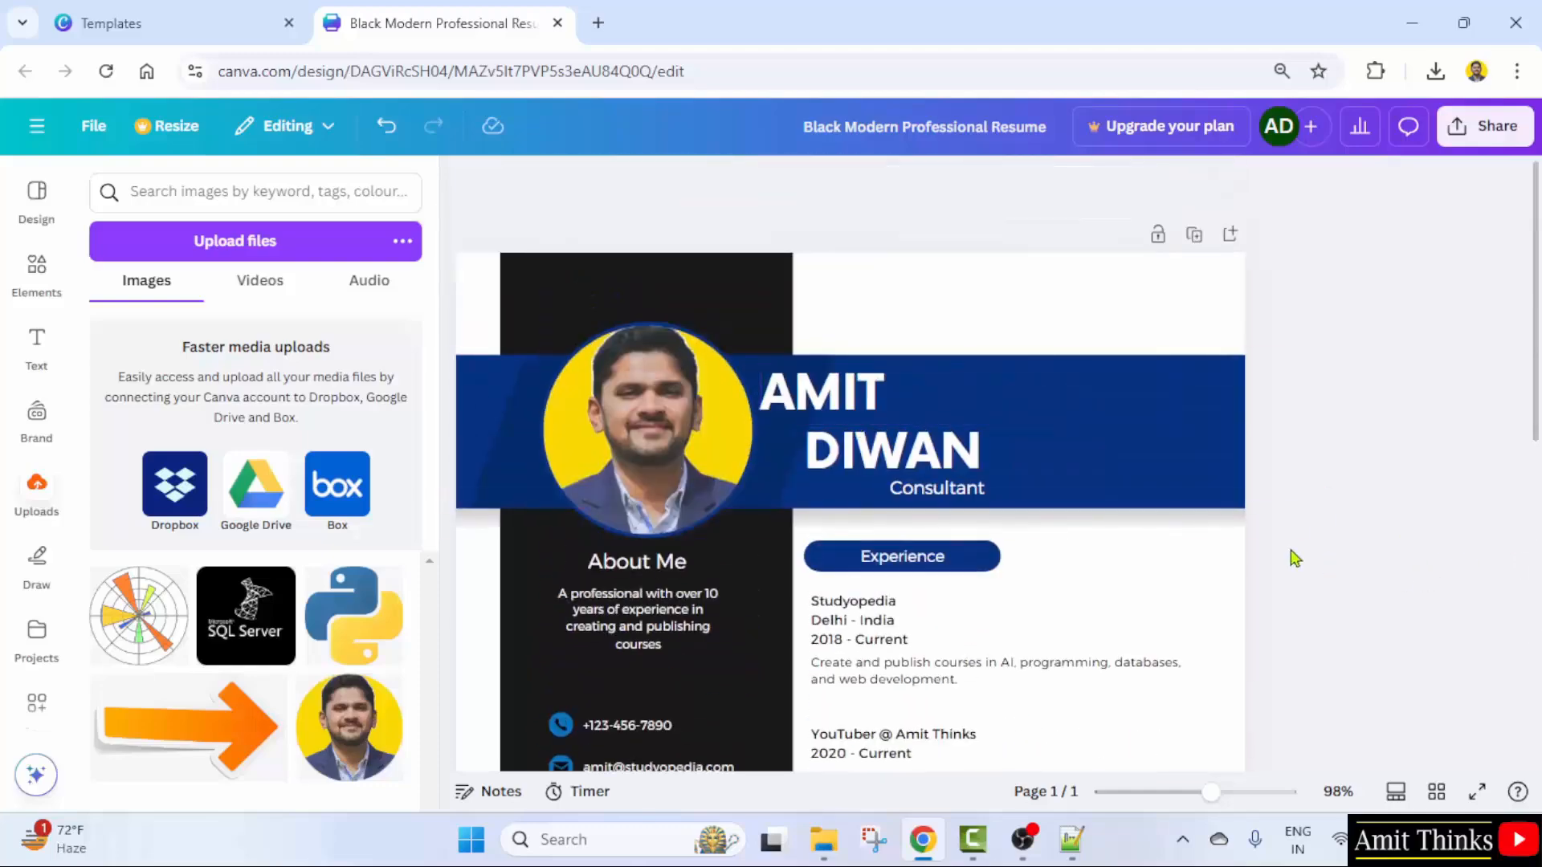
- Rename the design to the owner's name followed by ' - Professional Resume'
click(888, 127)
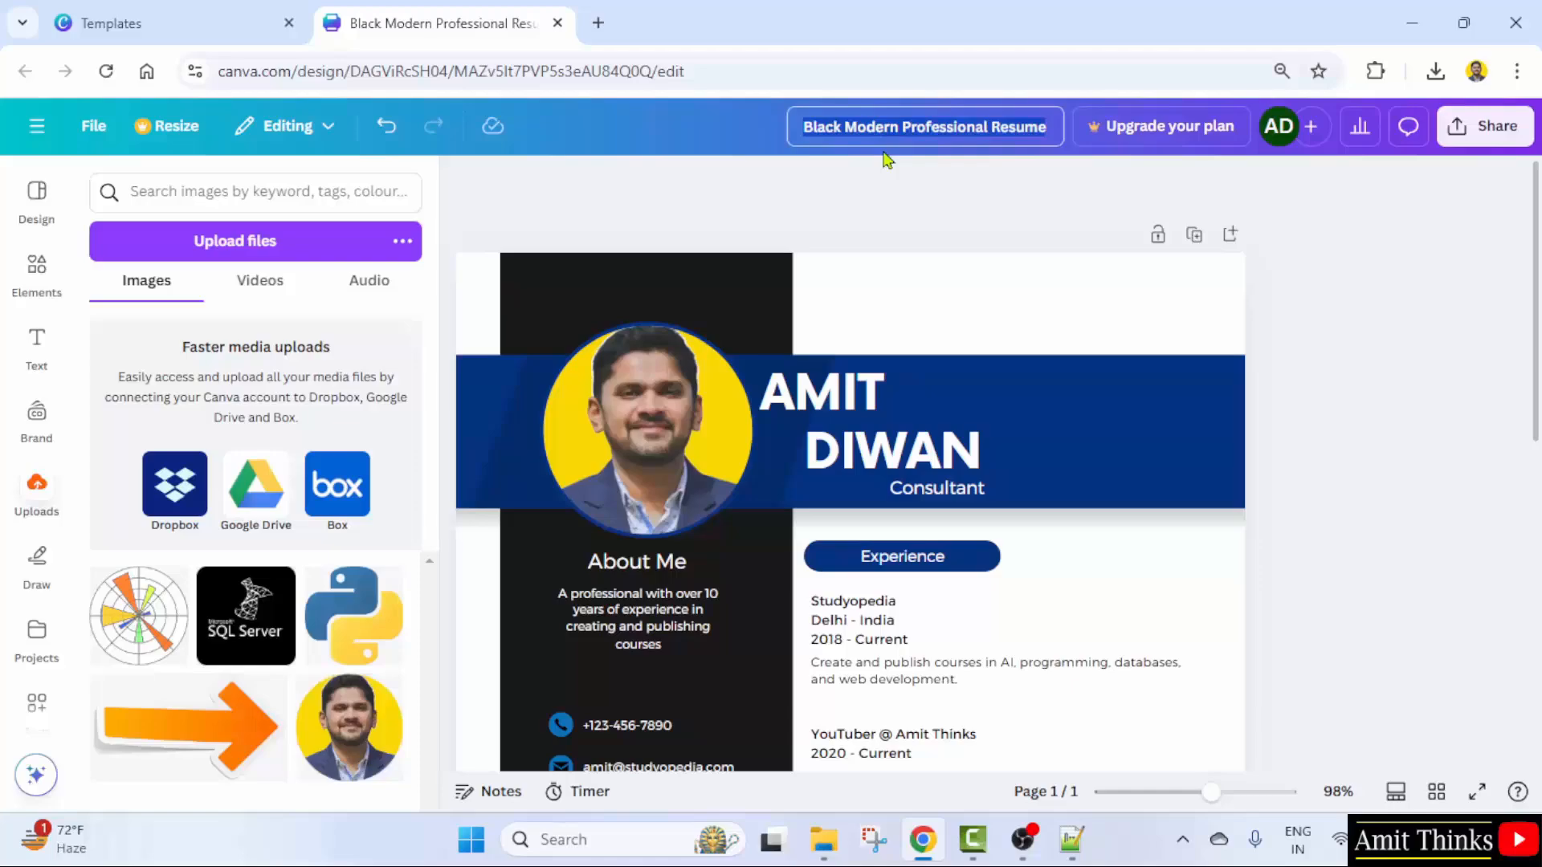
text(Amit - Professional)
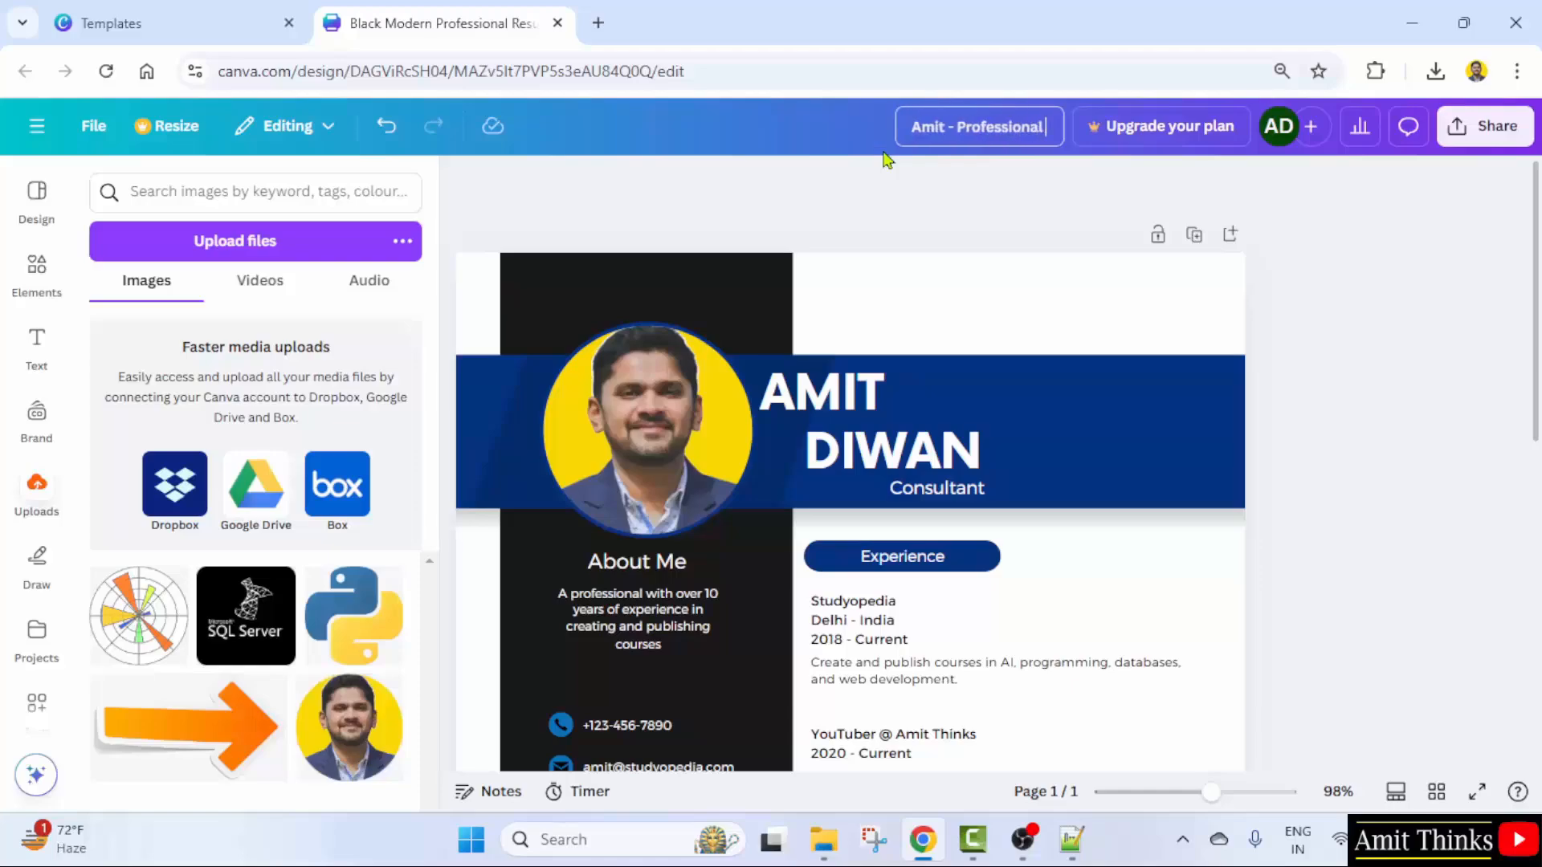
text( Resume)
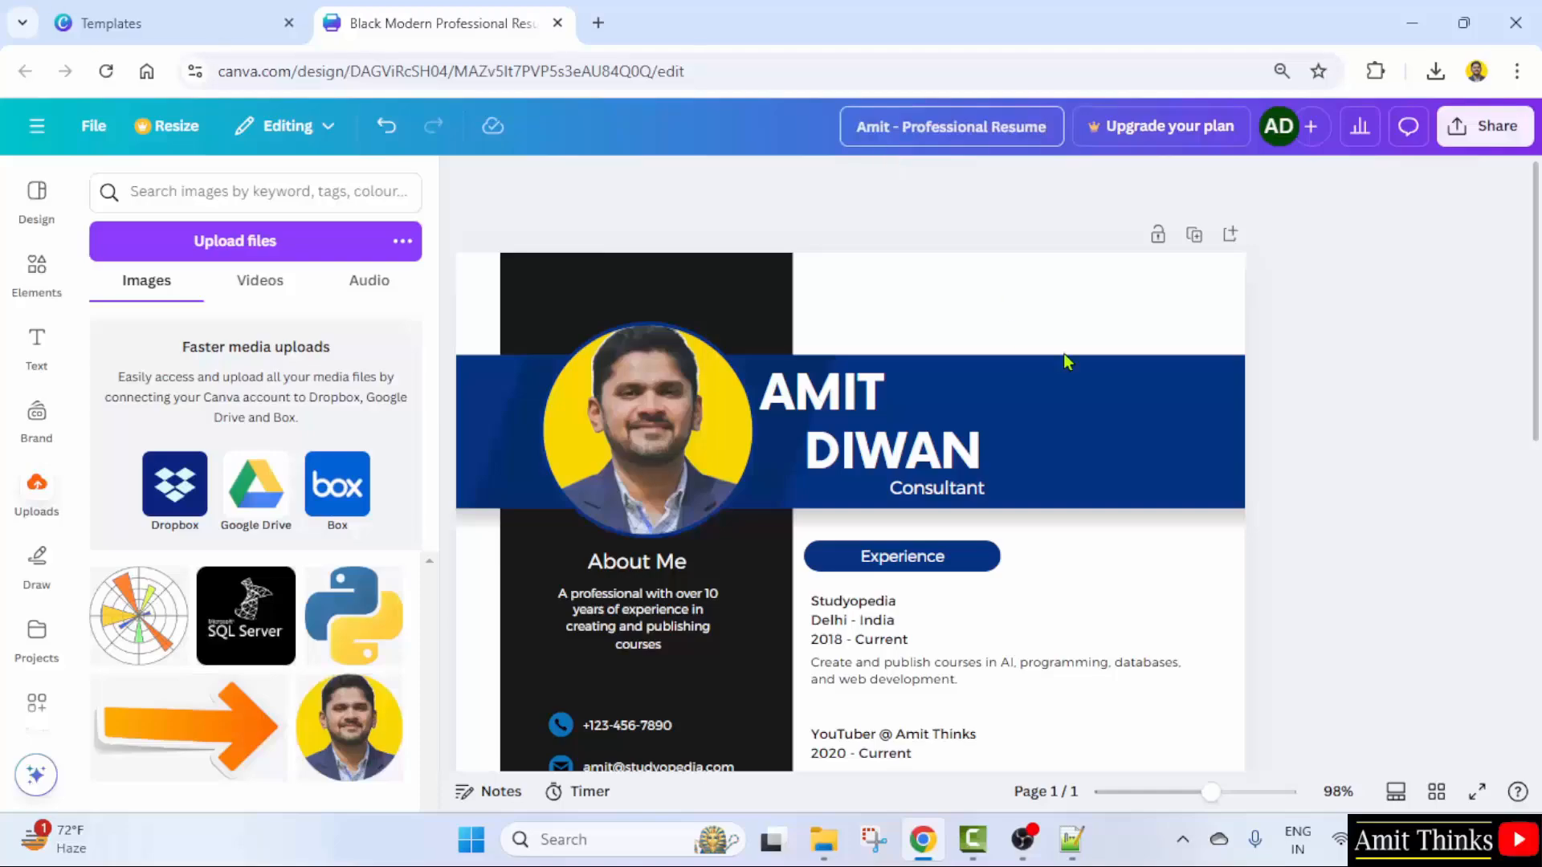
click(1377, 392)
- Download the resume as a PDF Standard file
click(1486, 127)
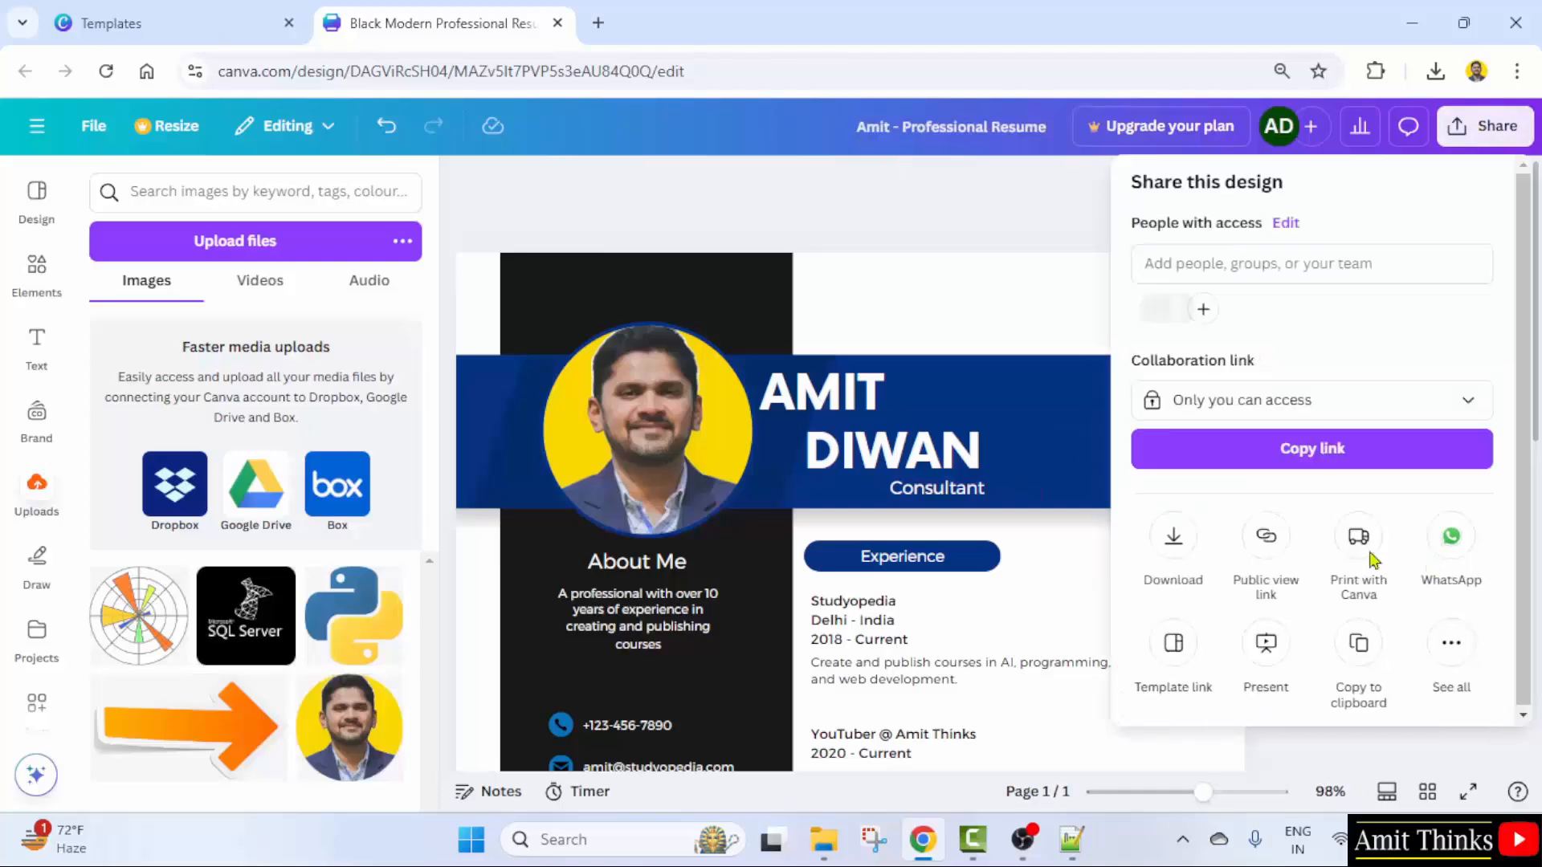
click(1175, 536)
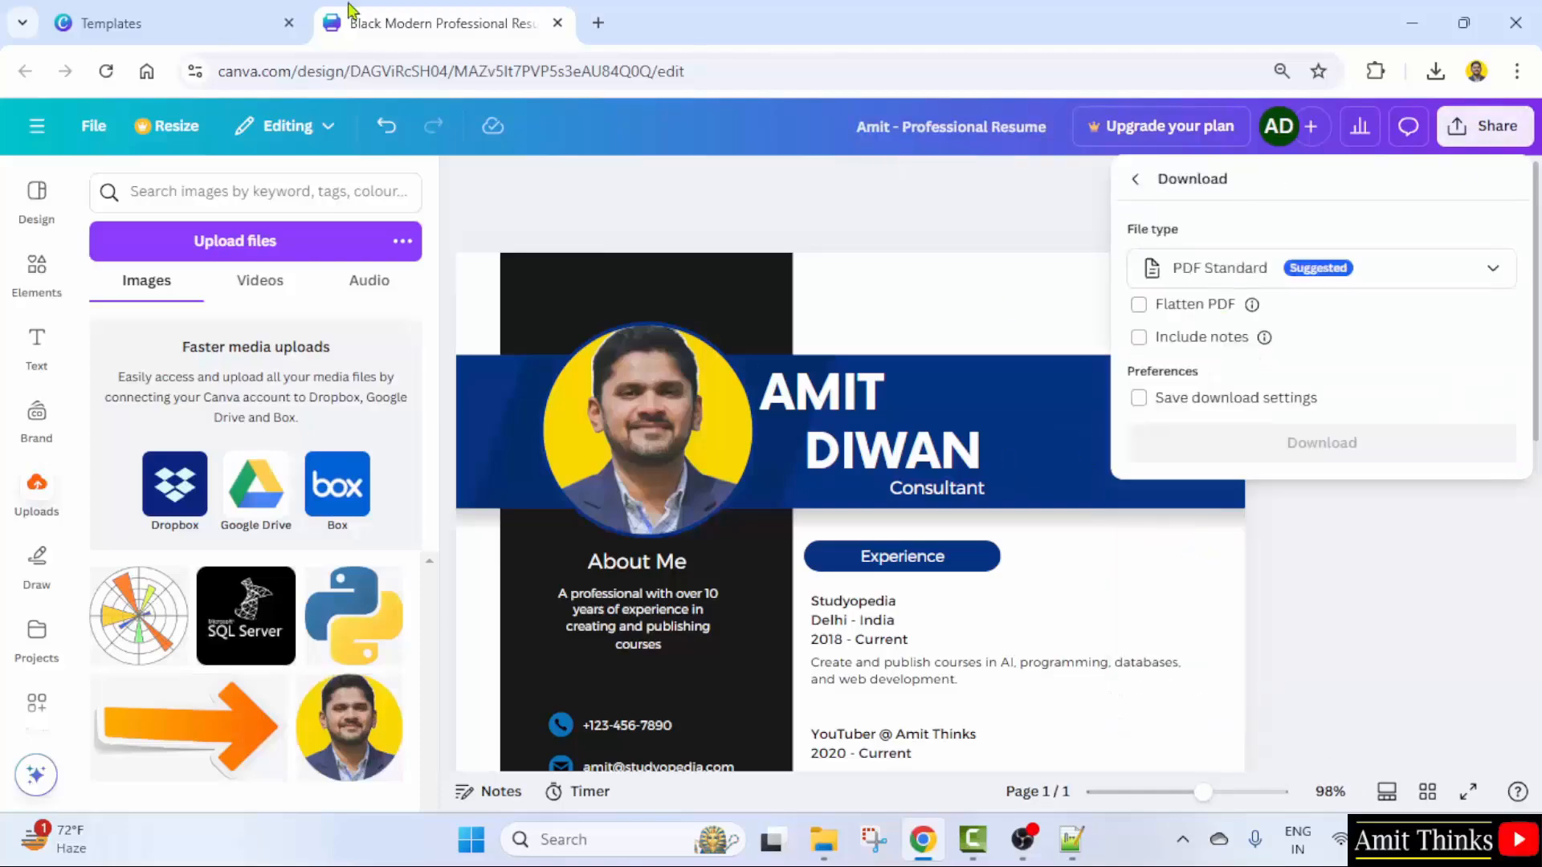
click(1373, 285)
click(1373, 447)
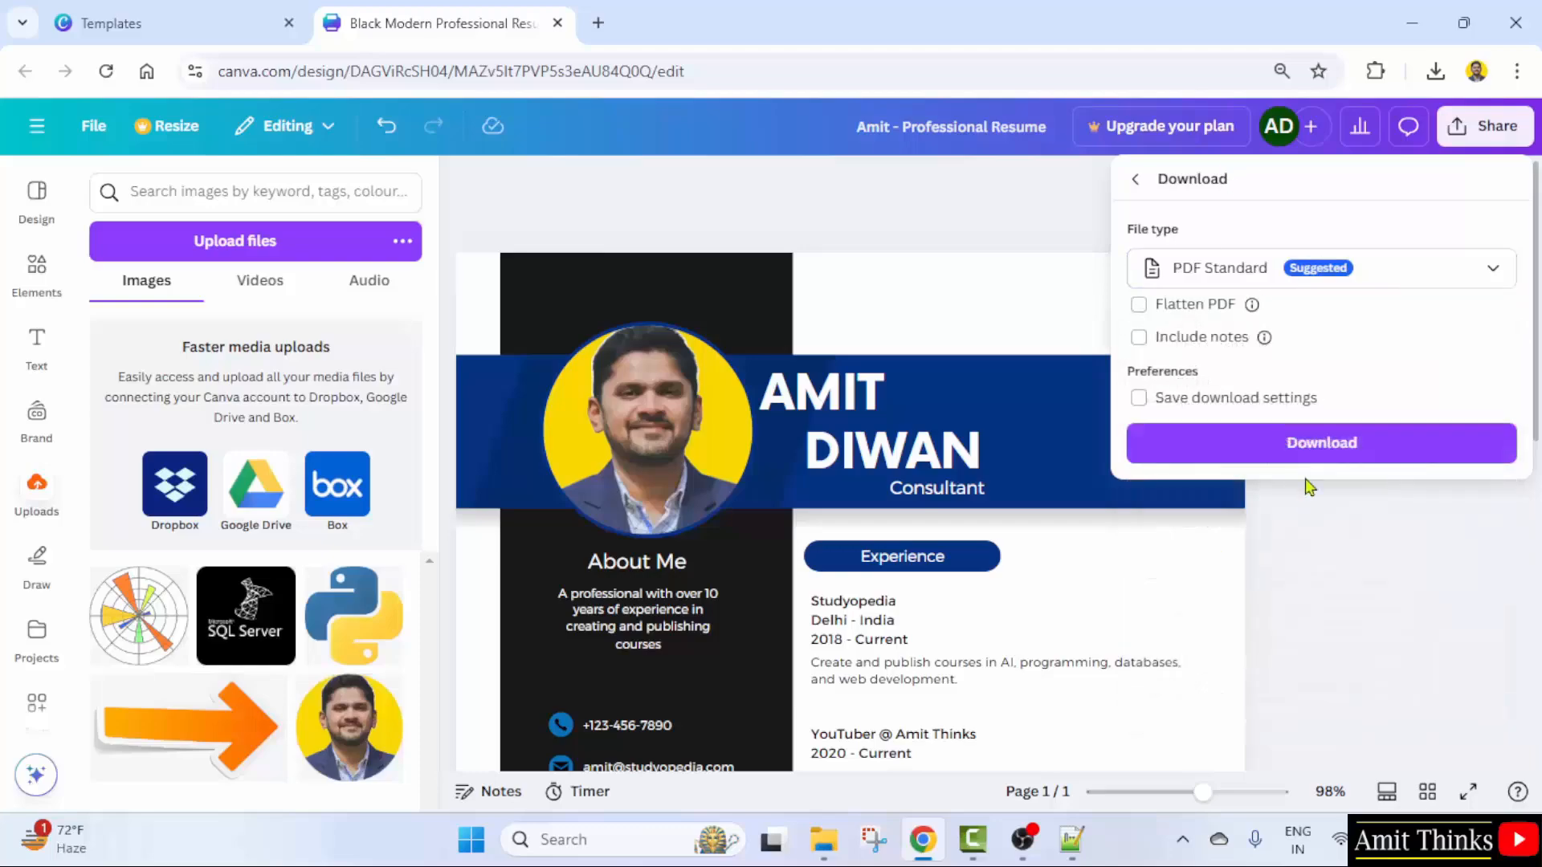
click(1301, 451)
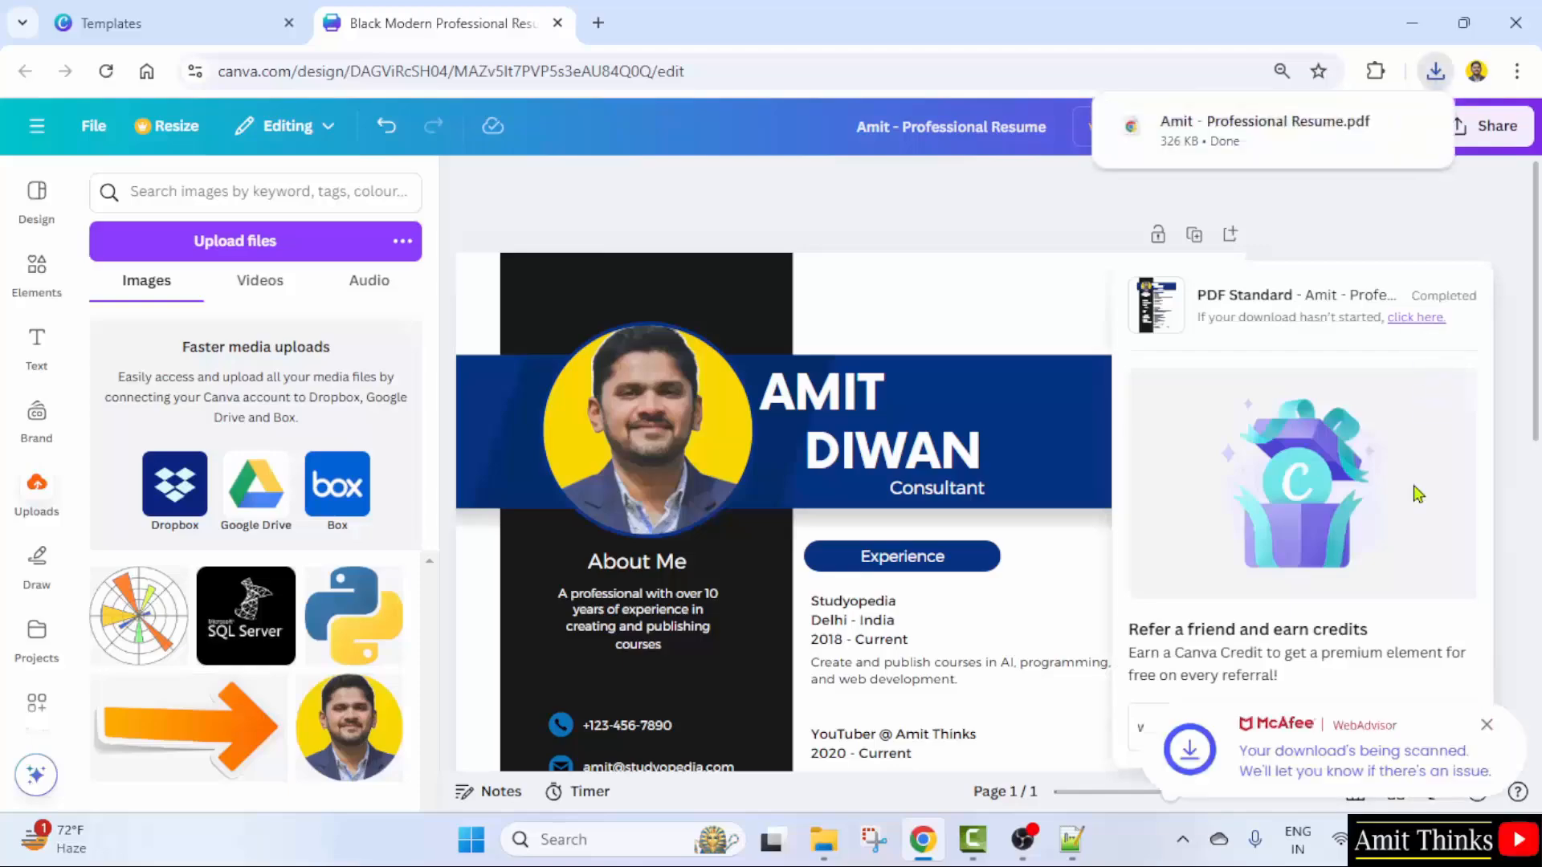
- Open the downloaded resume PDF in Chrome's viewer and scroll through the page
click(1293, 133)
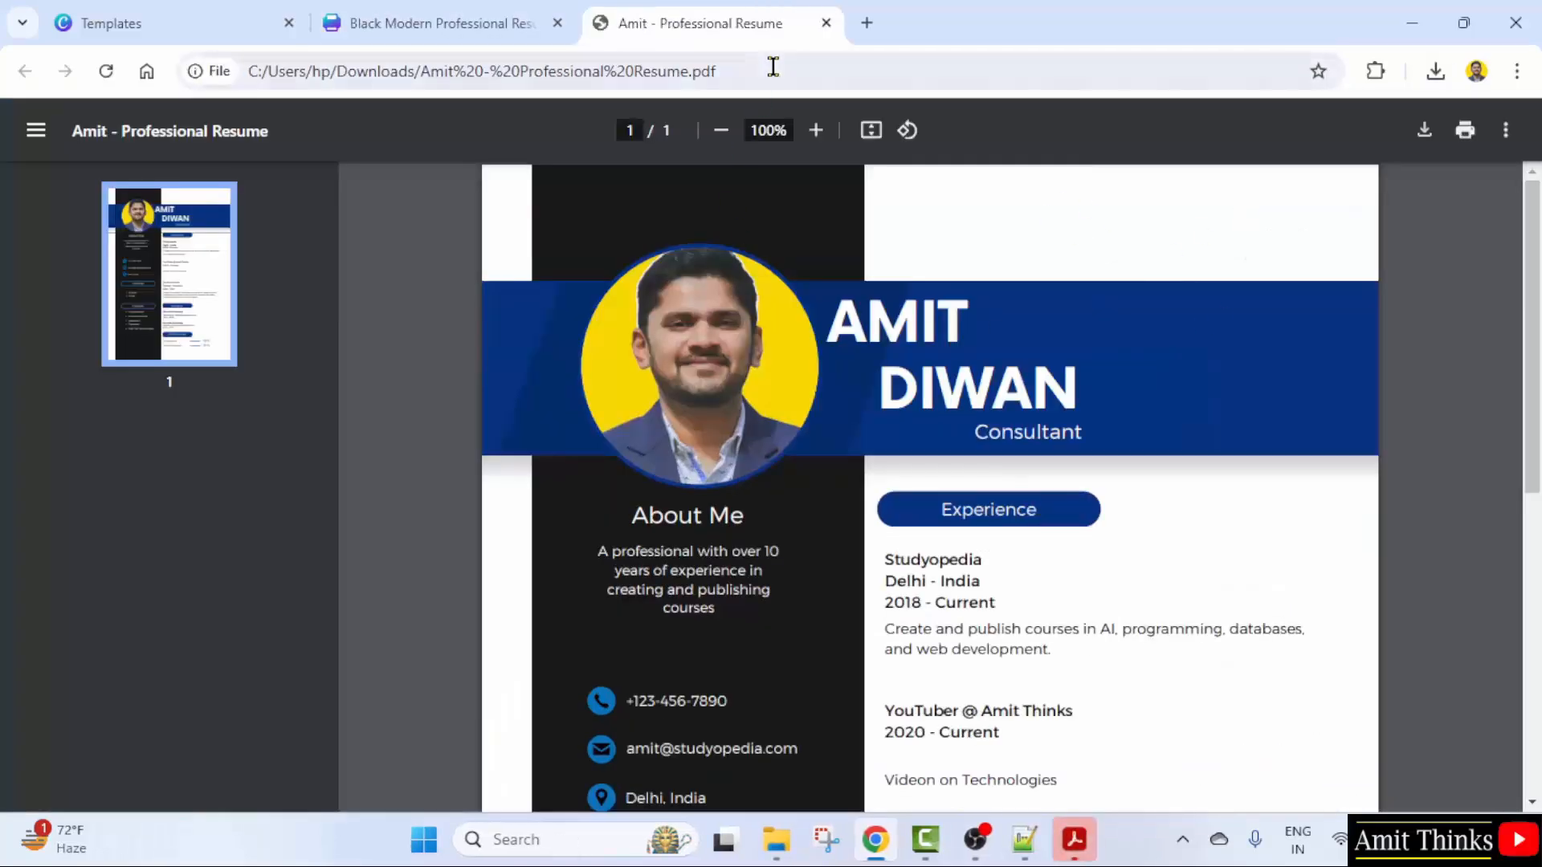
drag(1532, 233, 1525, 201)
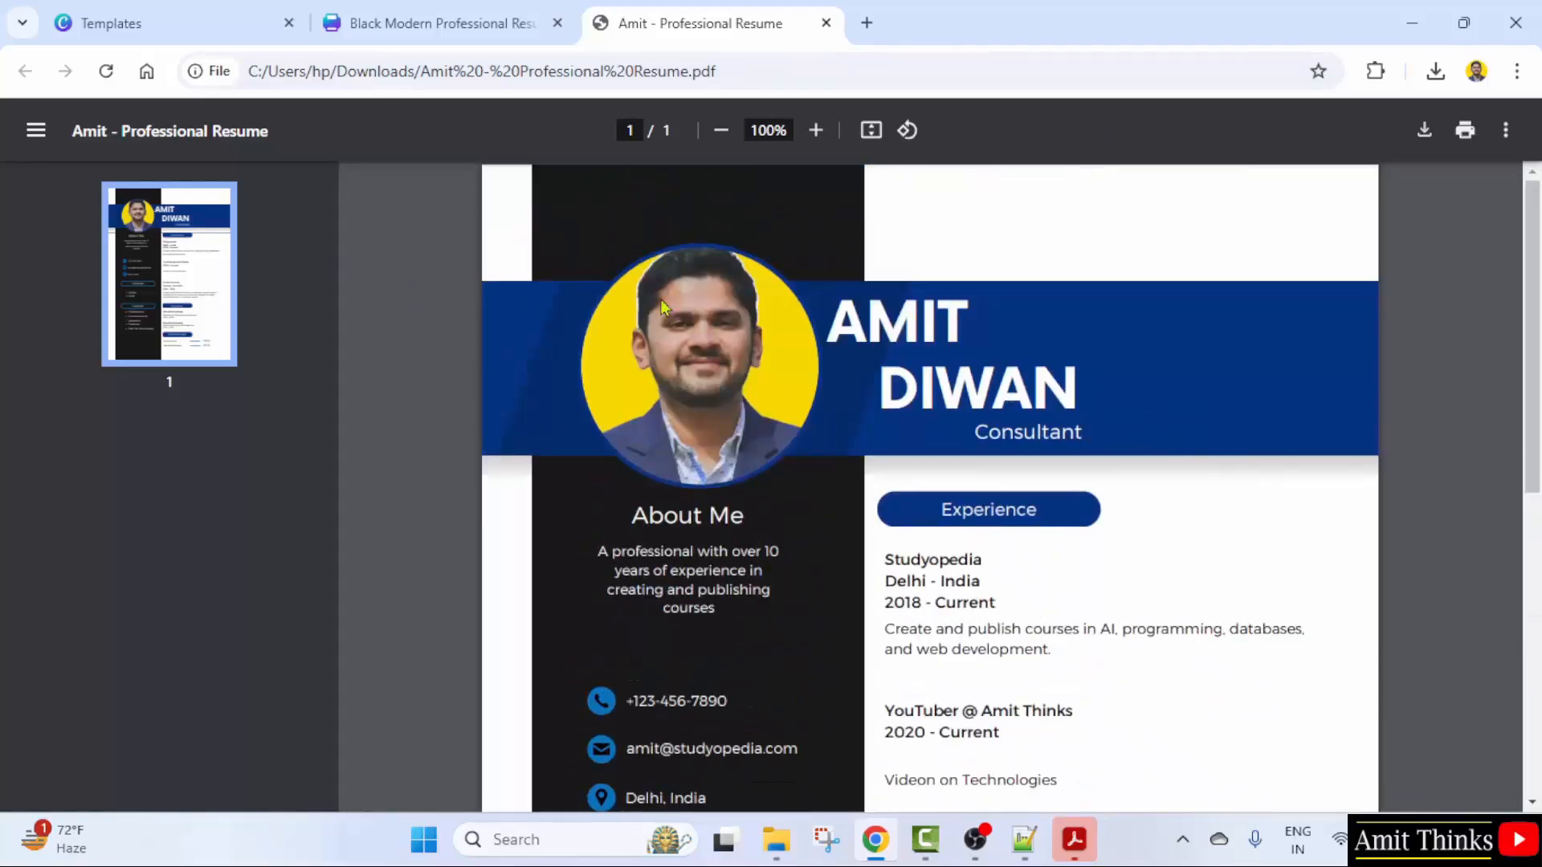
- Close the PDF tab, go to Canva's Projects page, and select the resume design
click(825, 22)
click(1329, 199)
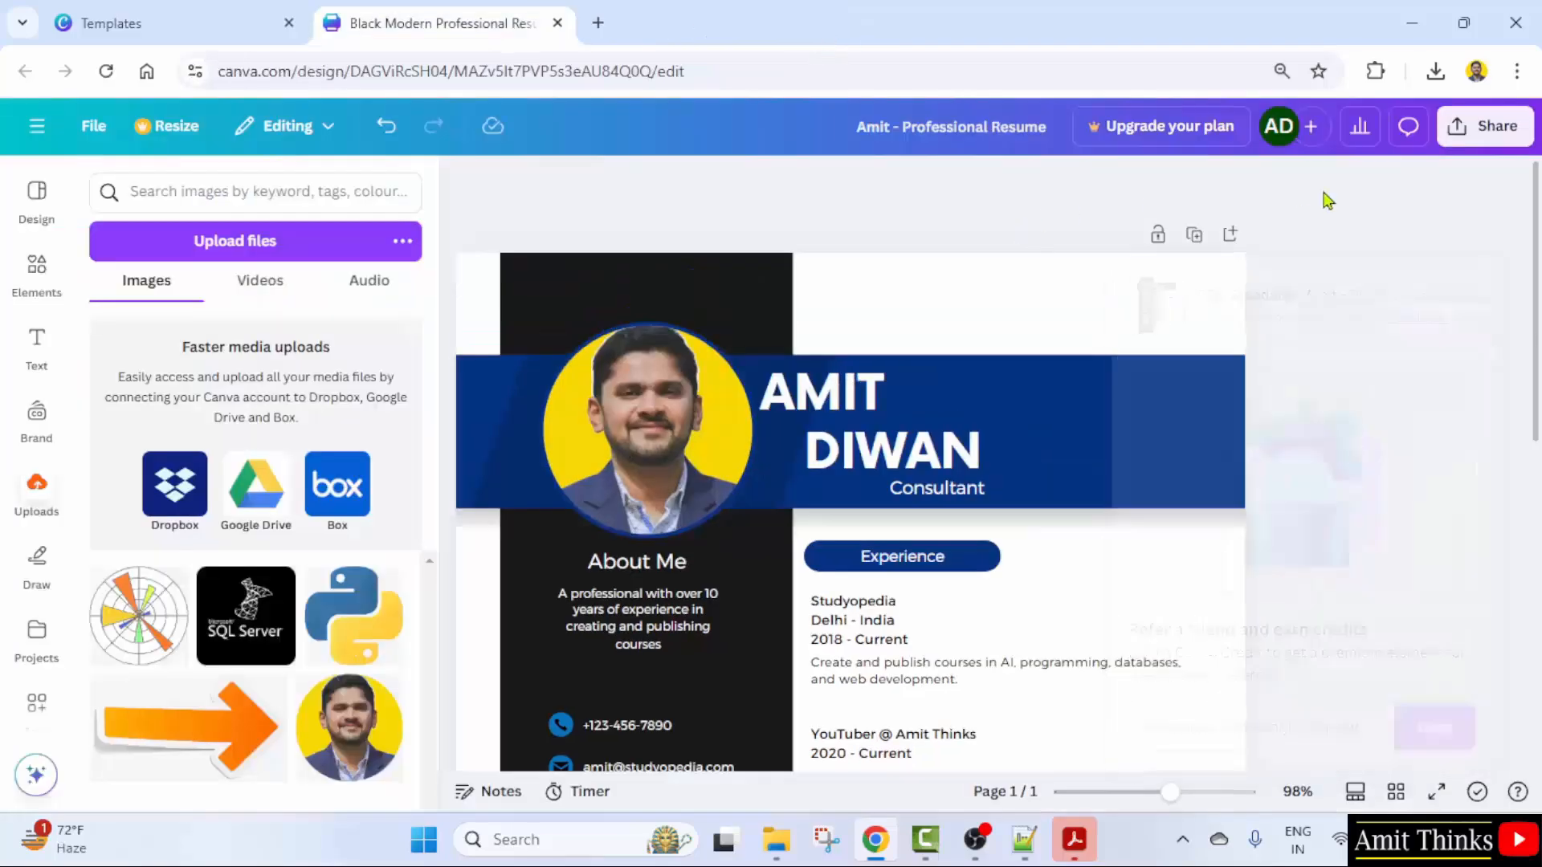
click(36, 126)
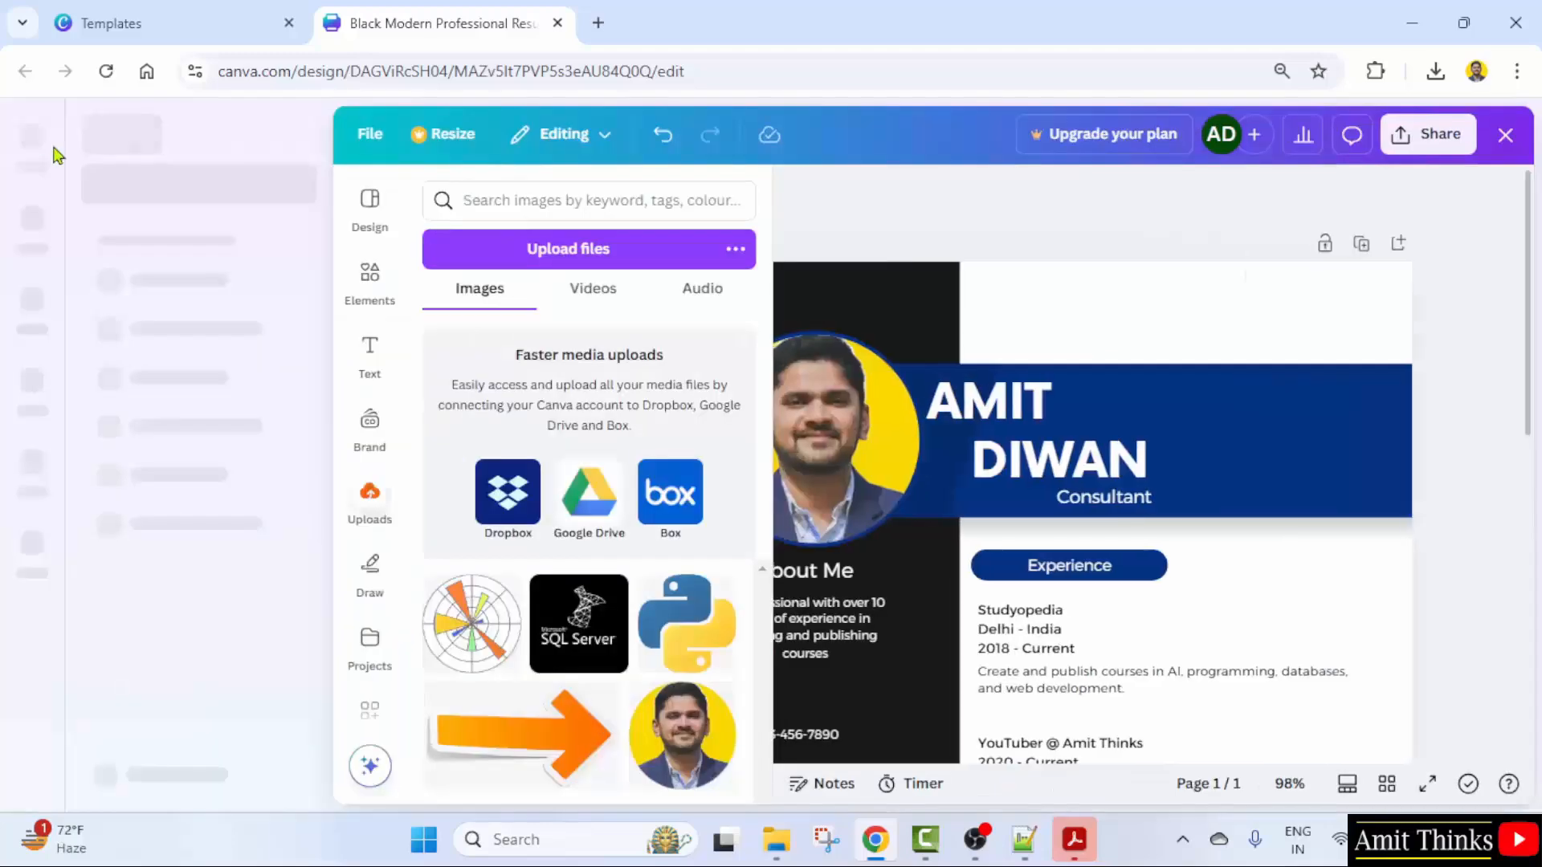
click(48, 255)
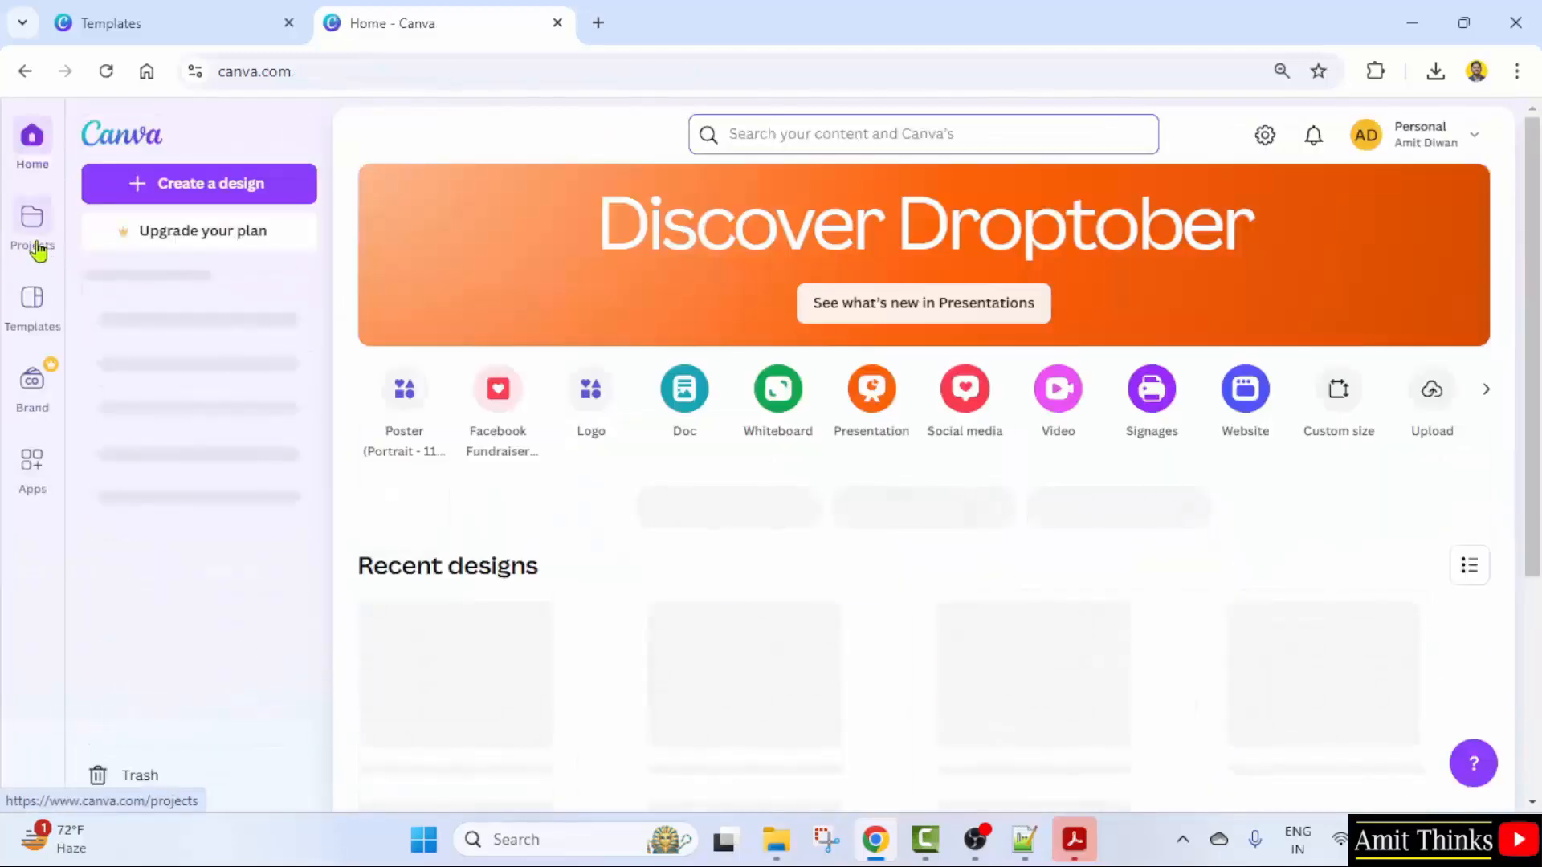
click(36, 249)
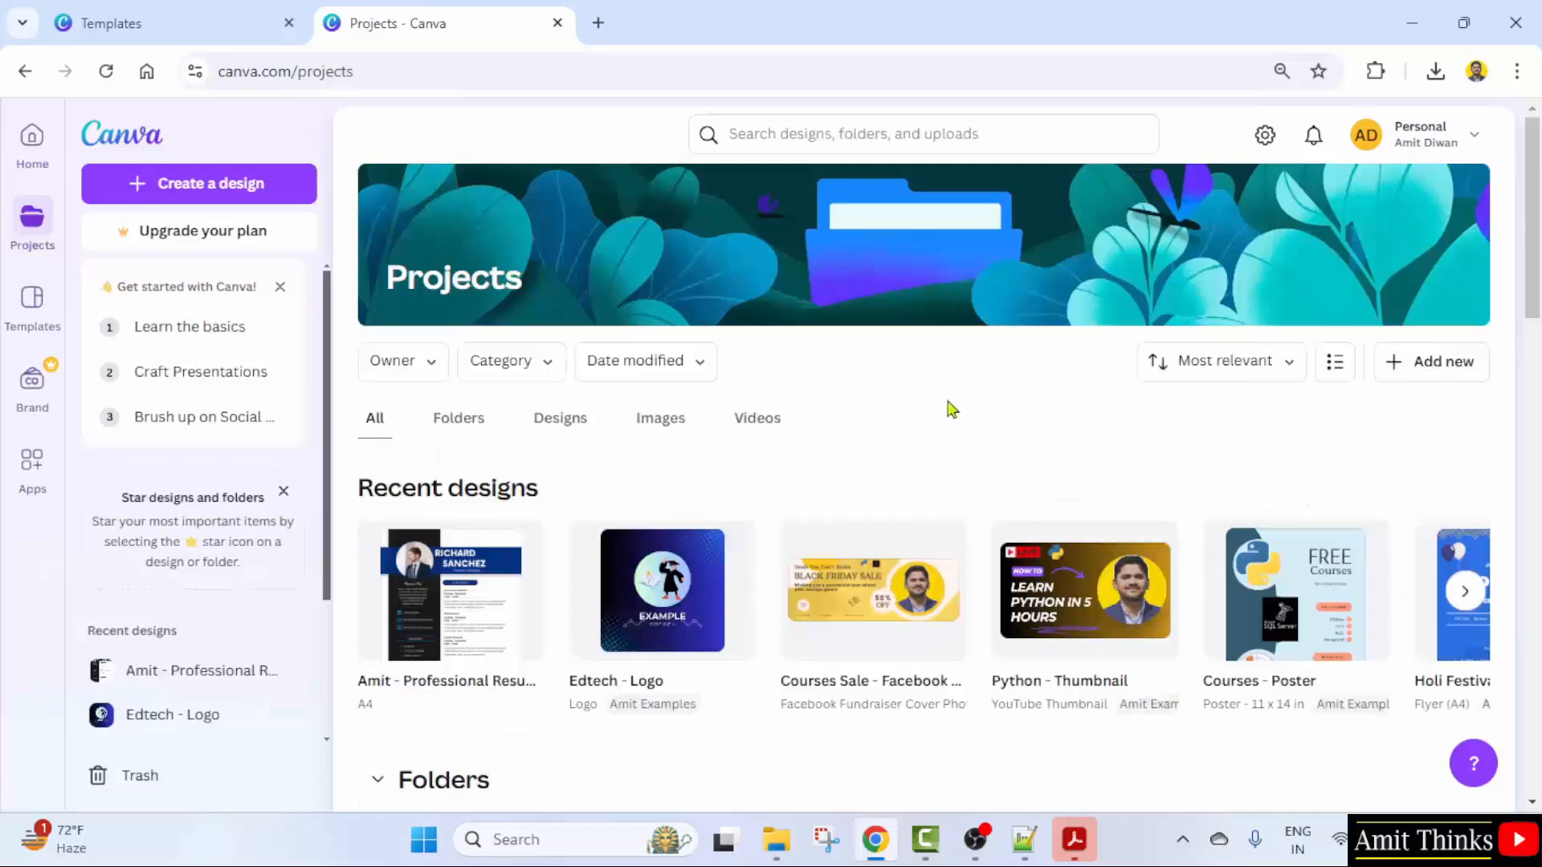
click(378, 541)
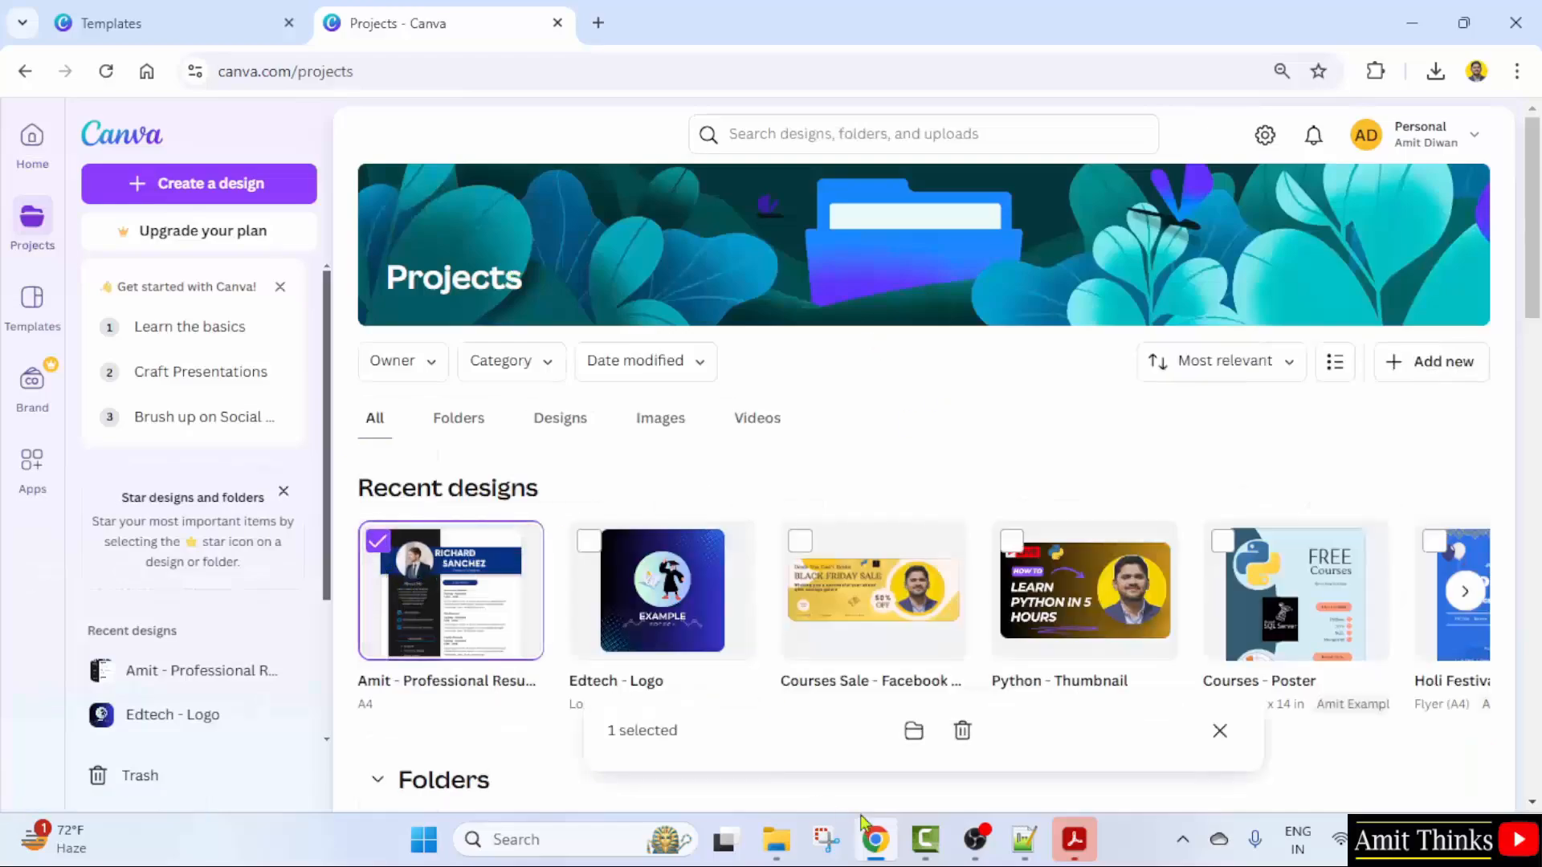
- Move the selected resume design into the Examples folder
mouse_move(876, 839)
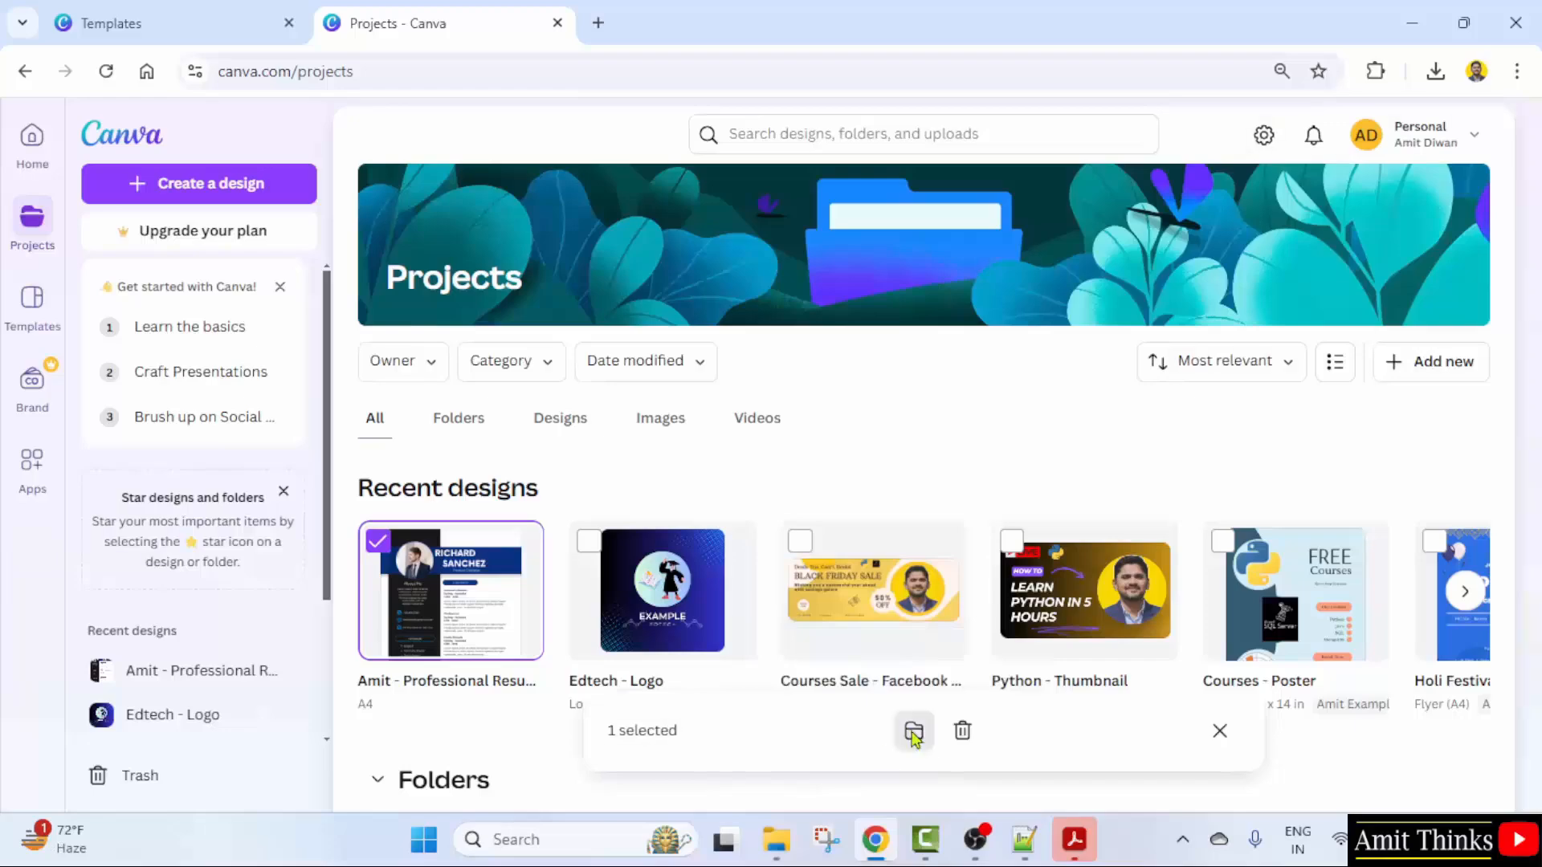
click(913, 730)
click(730, 431)
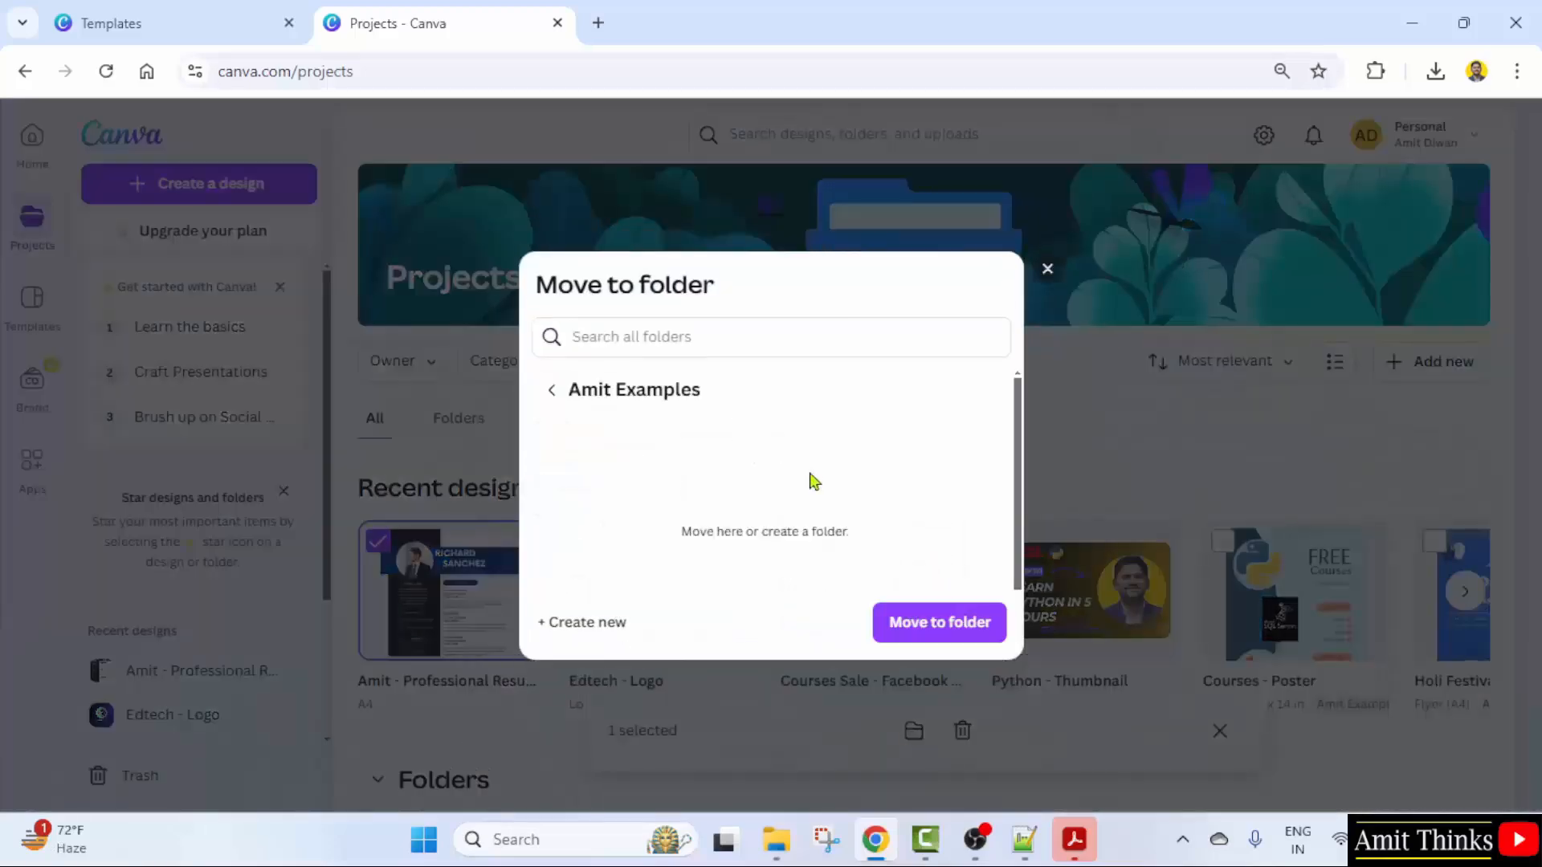
click(940, 622)
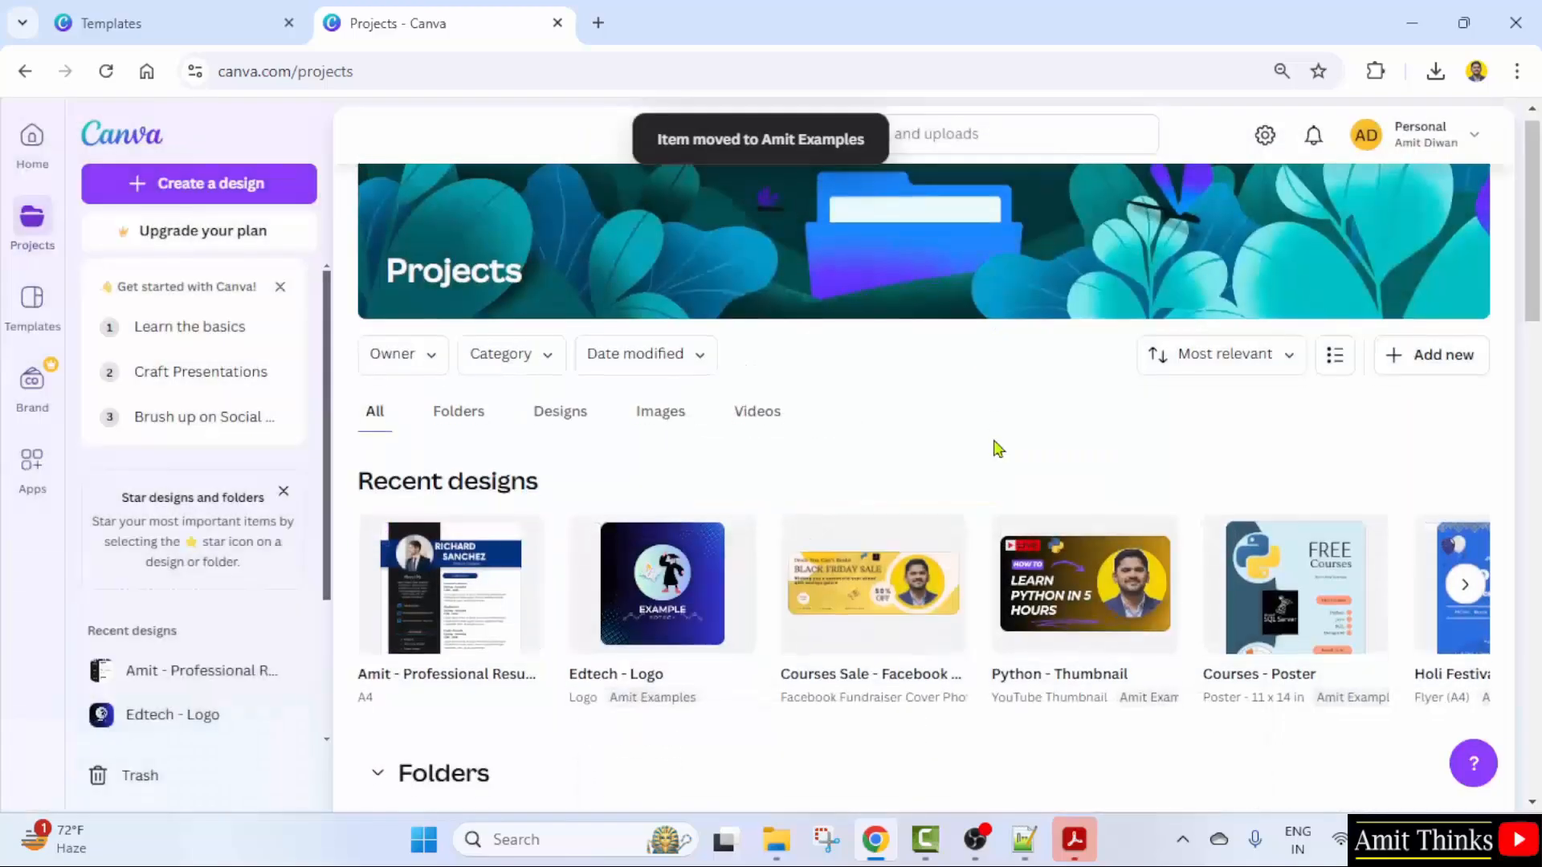
- Open the Examples folder to confirm the resume design is inside
scroll(994, 447, down, 3)
scroll(995, 448, down, 4)
click(771, 297)
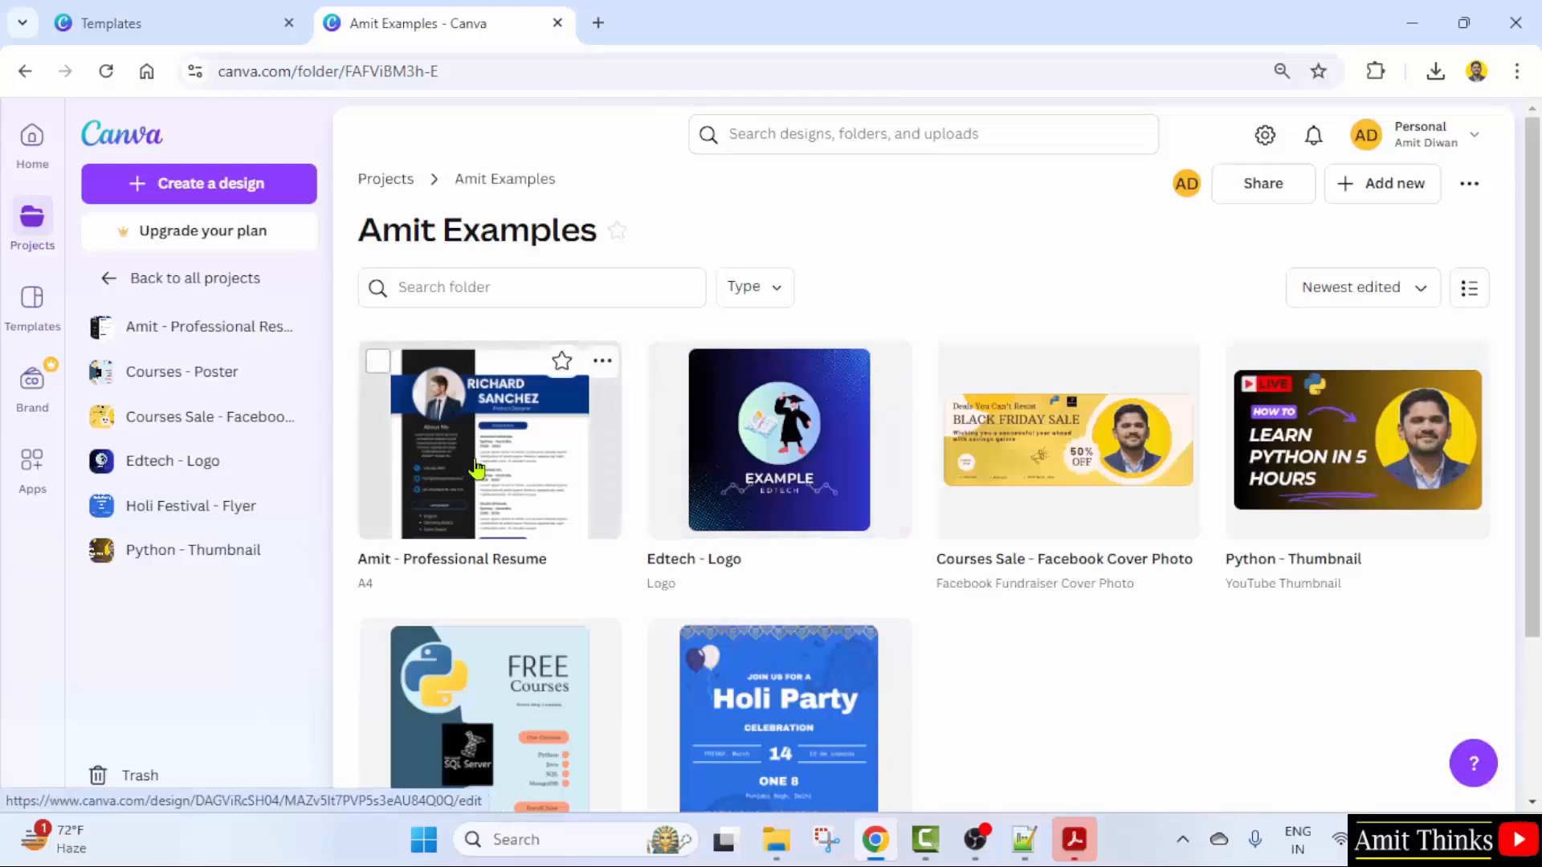
click(518, 486)
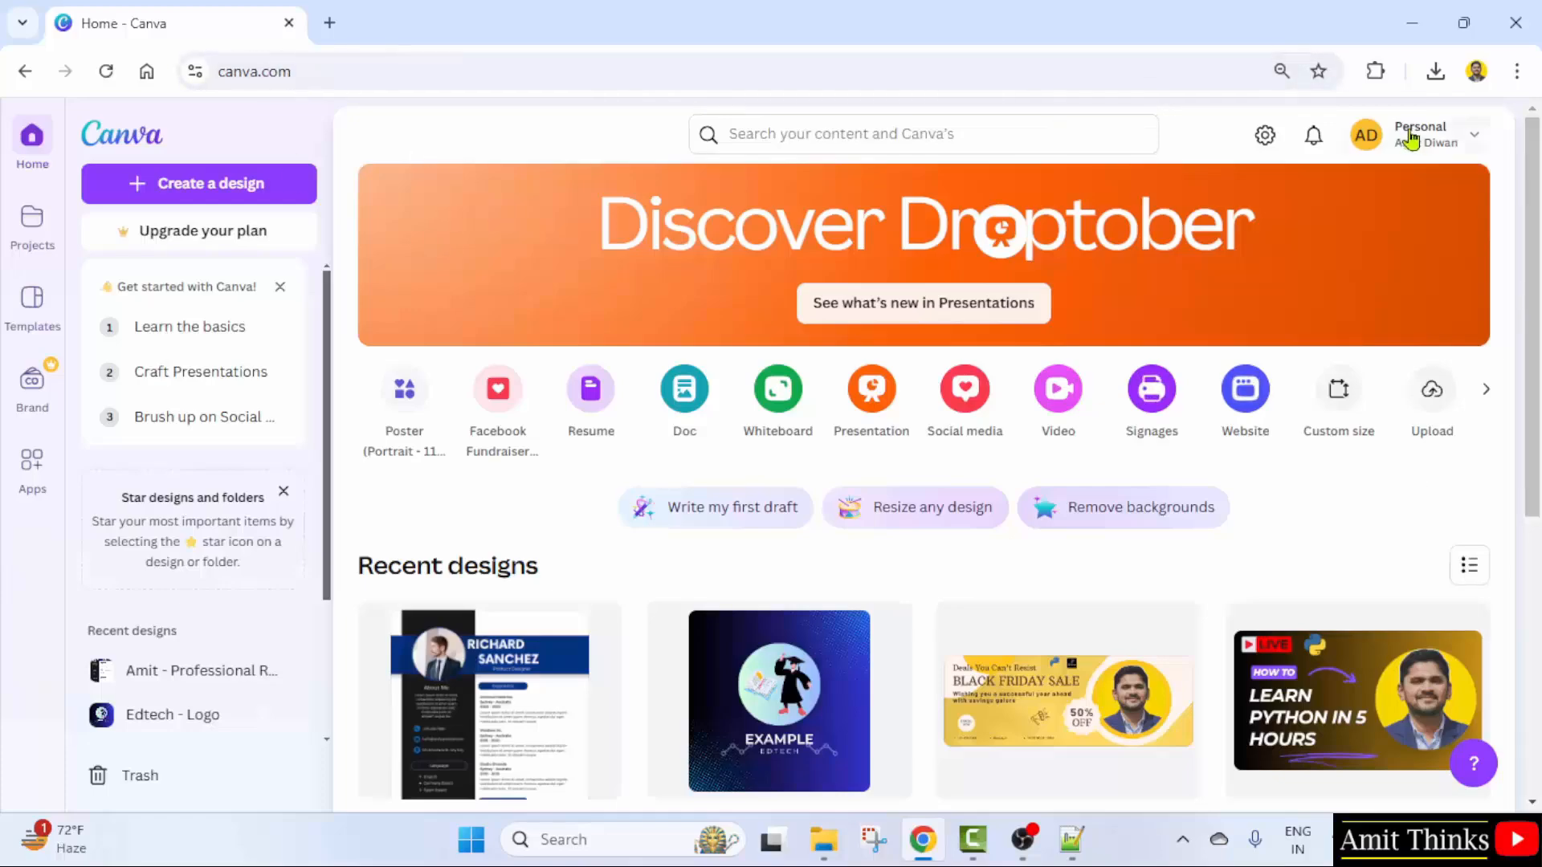
click(1452, 145)
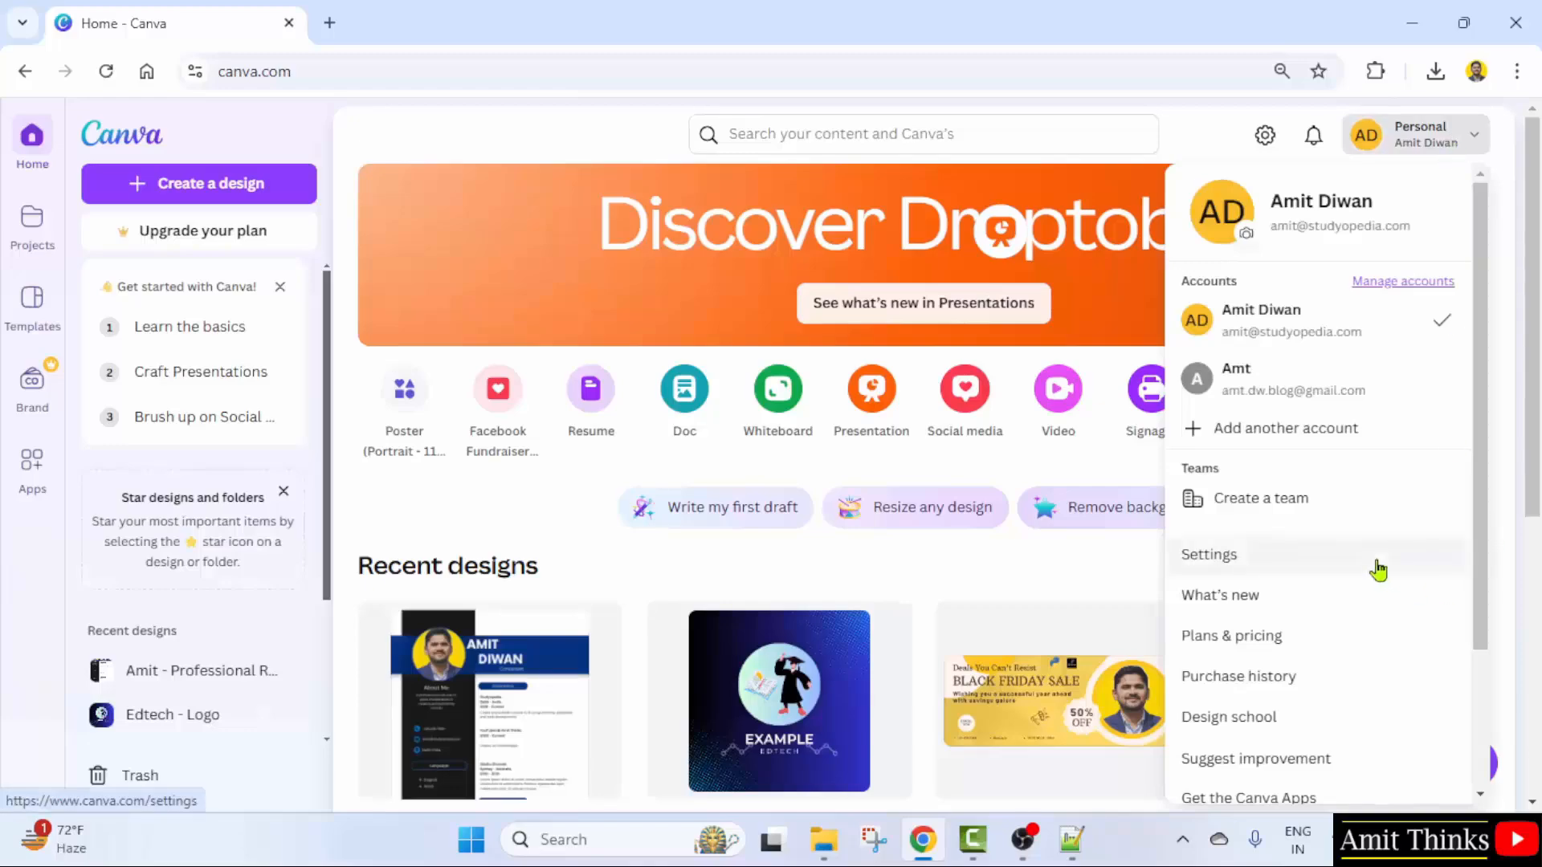
click(1271, 571)
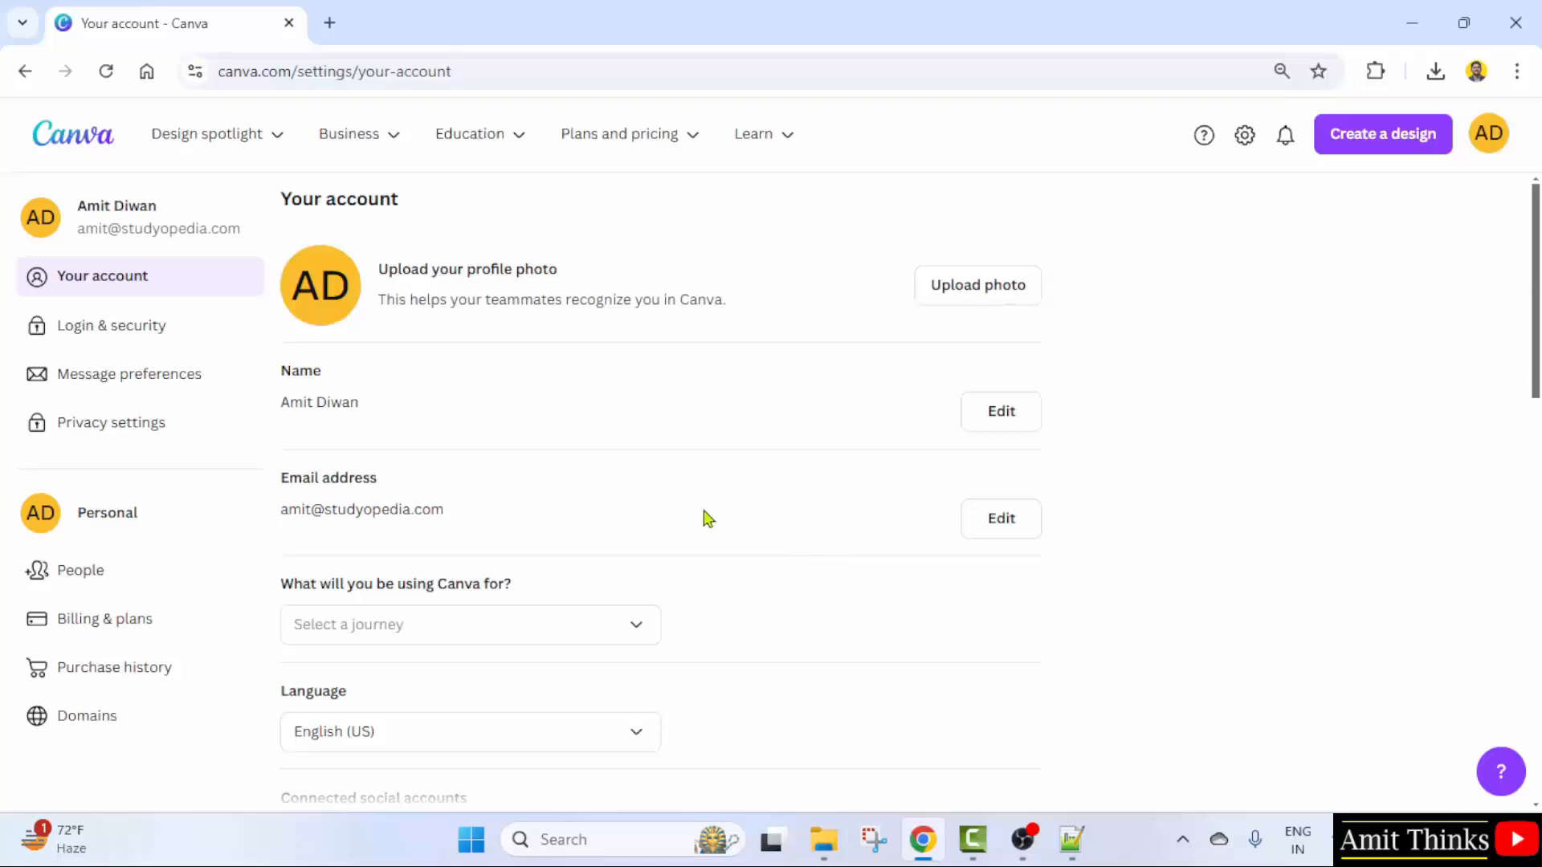
drag(1538, 282, 1536, 513)
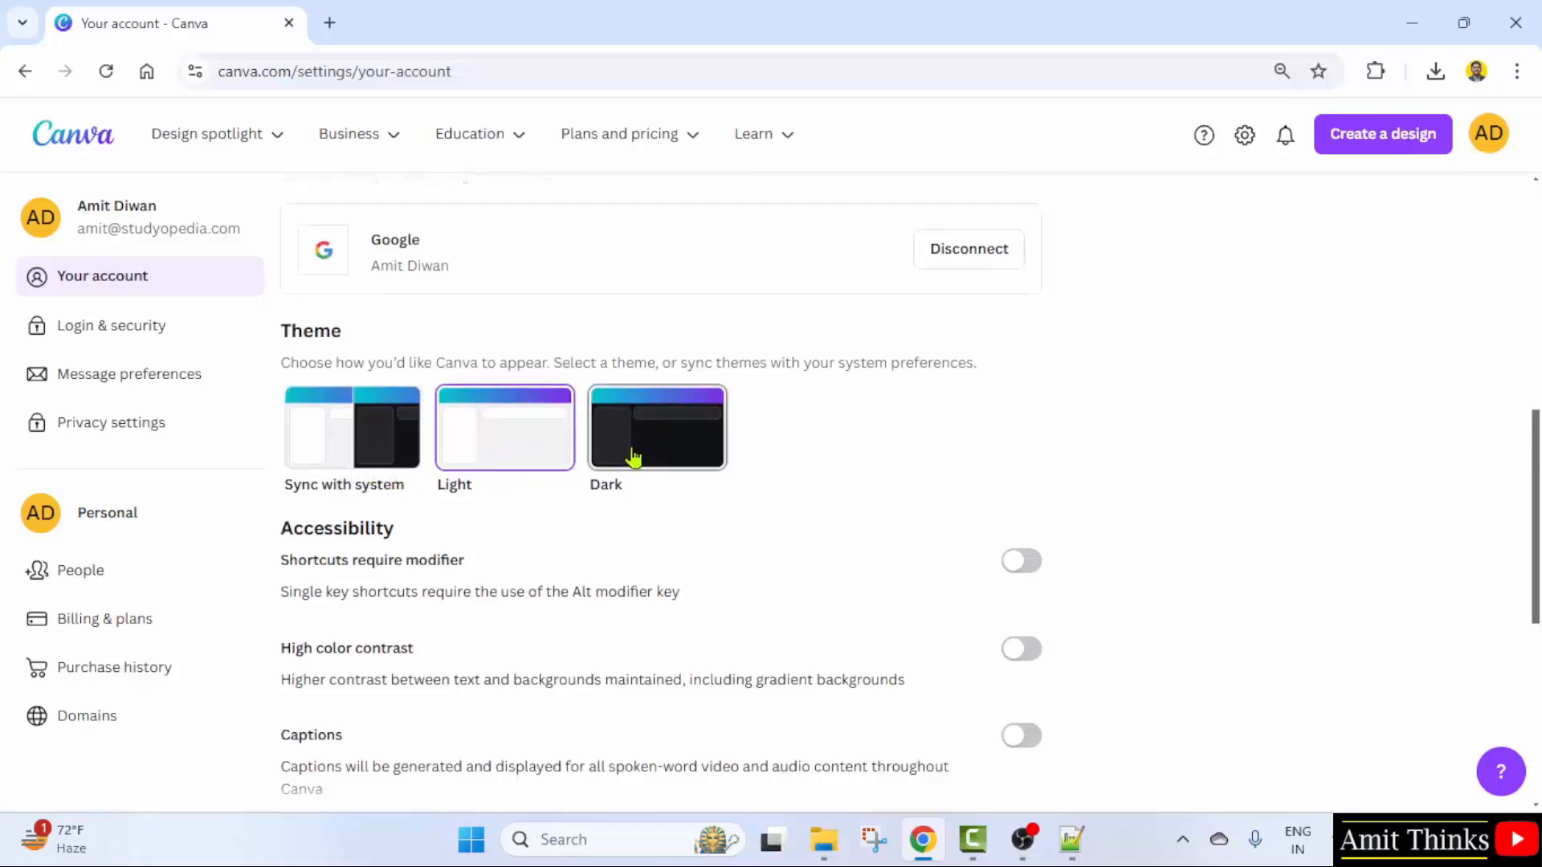
click(685, 452)
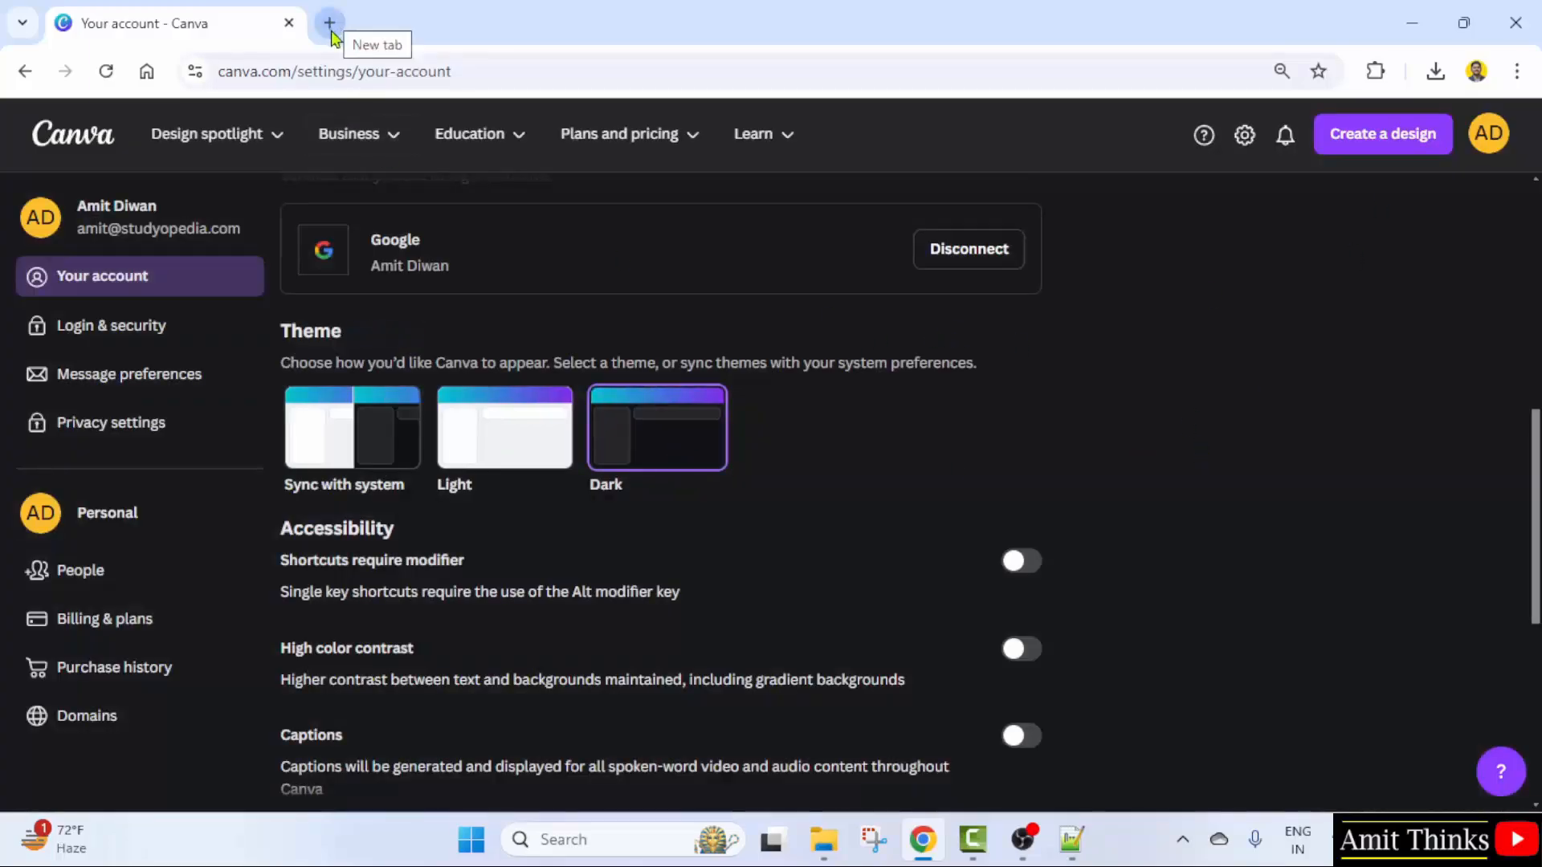
click(330, 27)
text(canva)
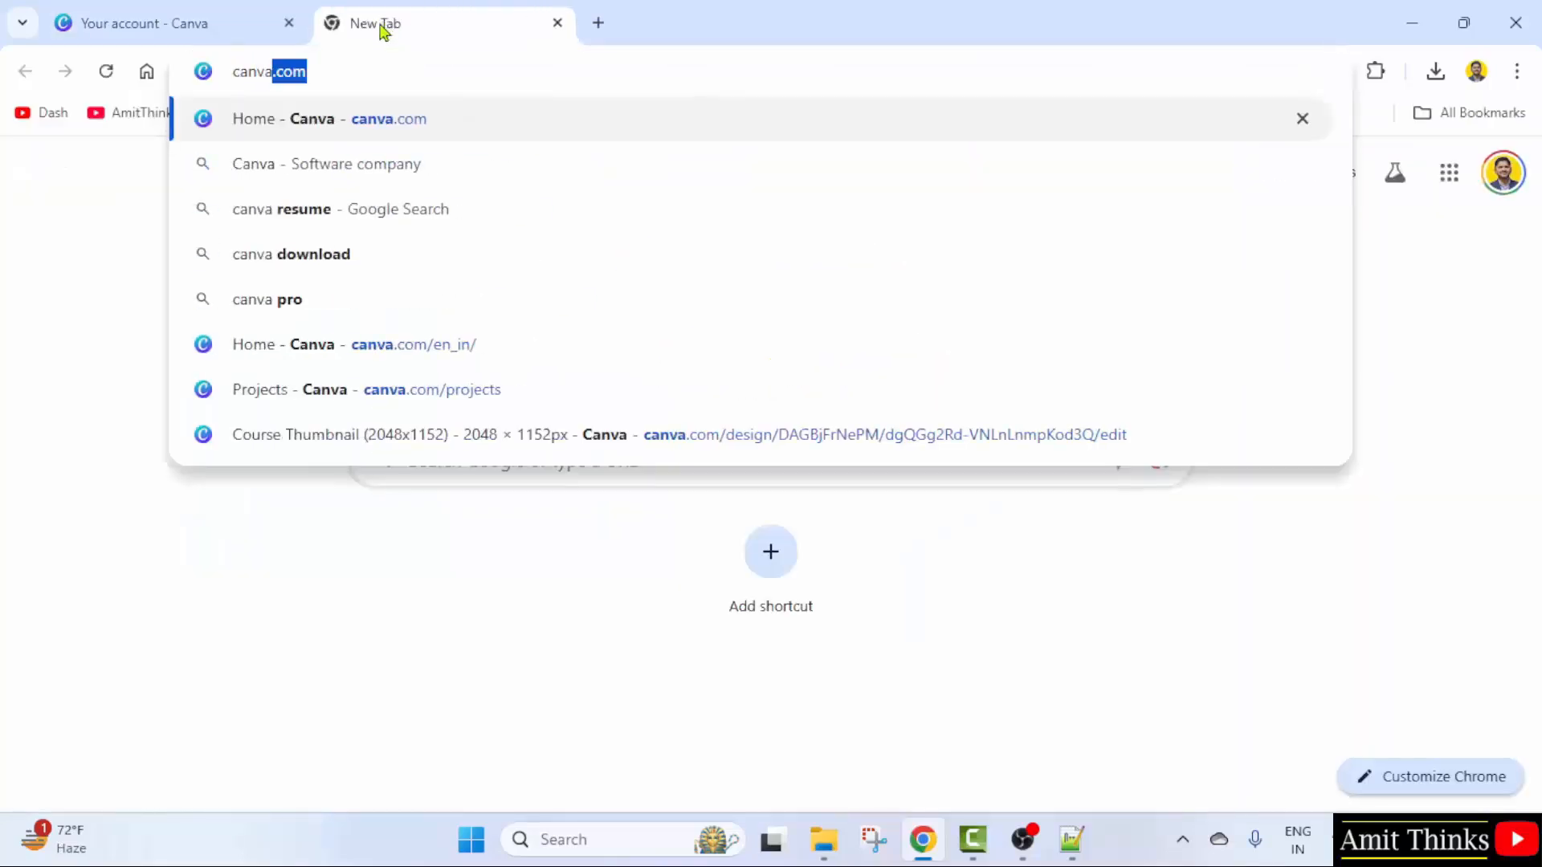
key(Return)
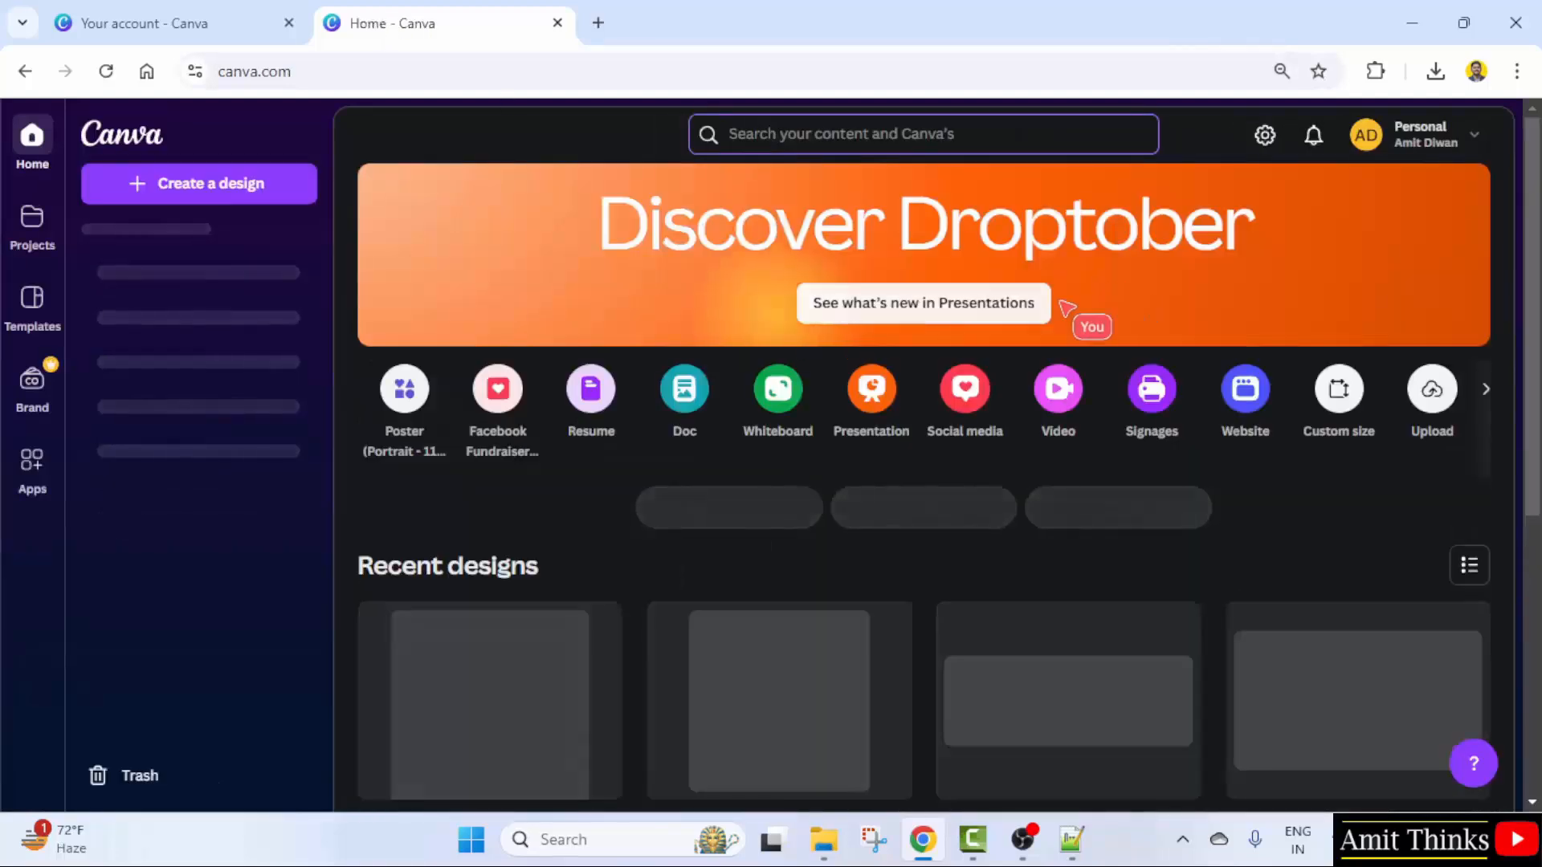
scroll(693, 480, down, 1)
scroll(699, 483, down, 5)
scroll(1033, 568, up, 5)
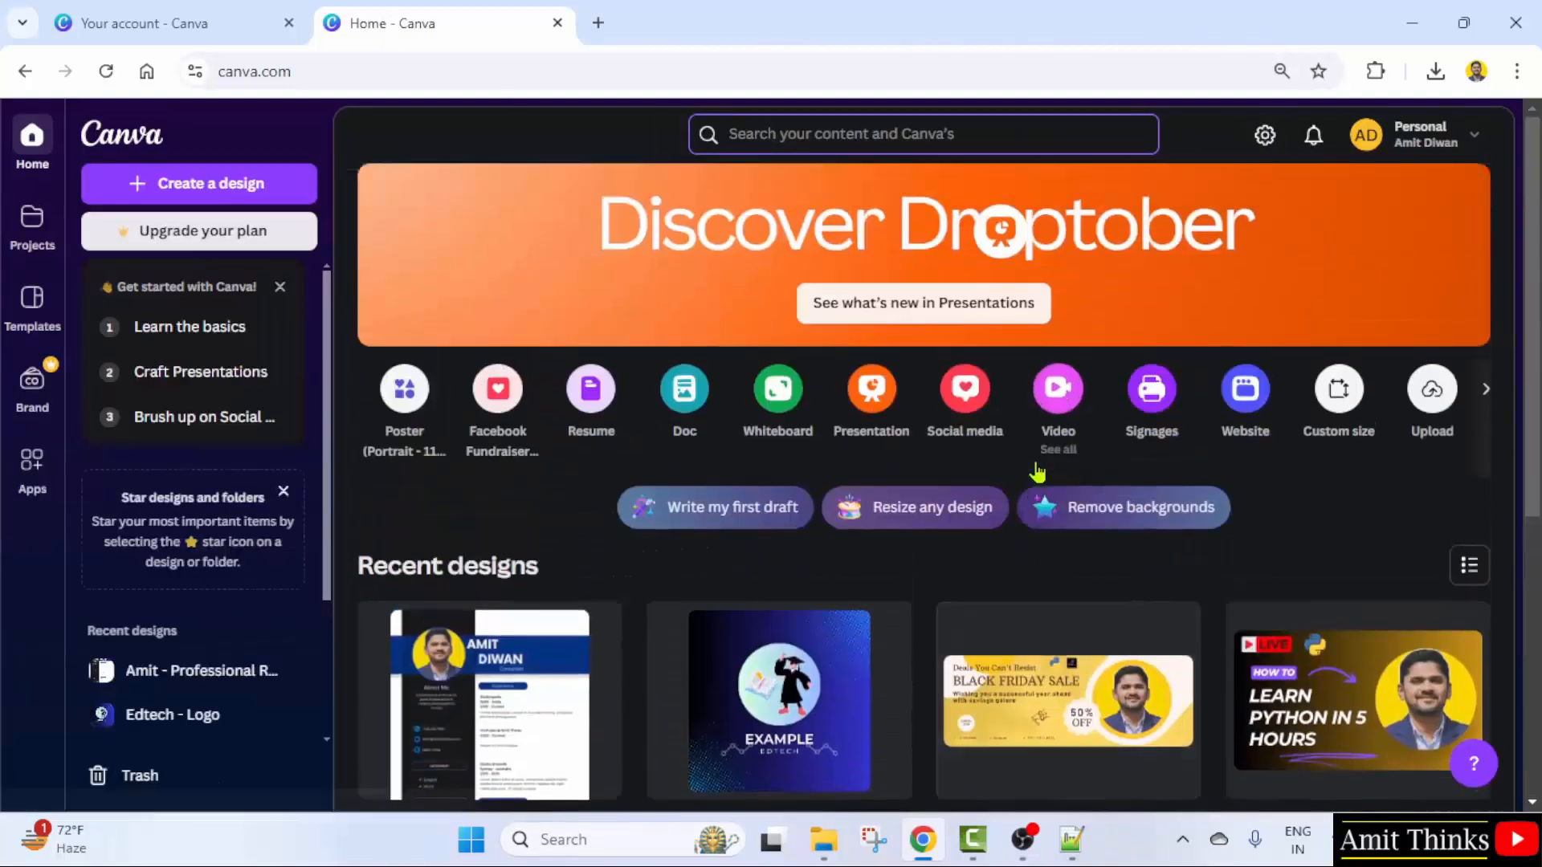
scroll(1036, 522, down, 5)
scroll(1036, 482, up, 5)
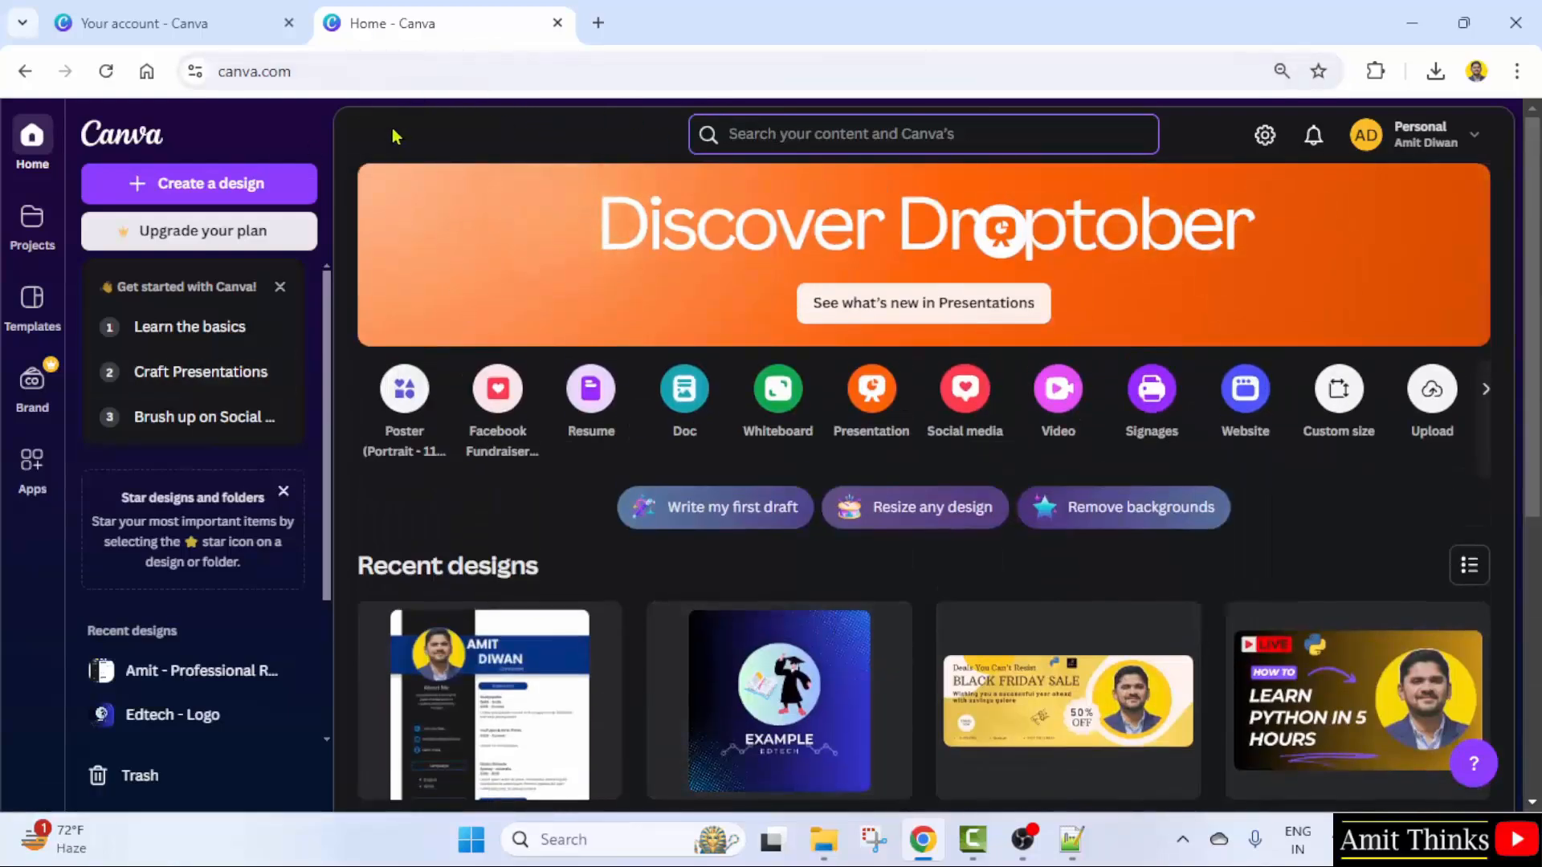
click(132, 13)
click(533, 478)
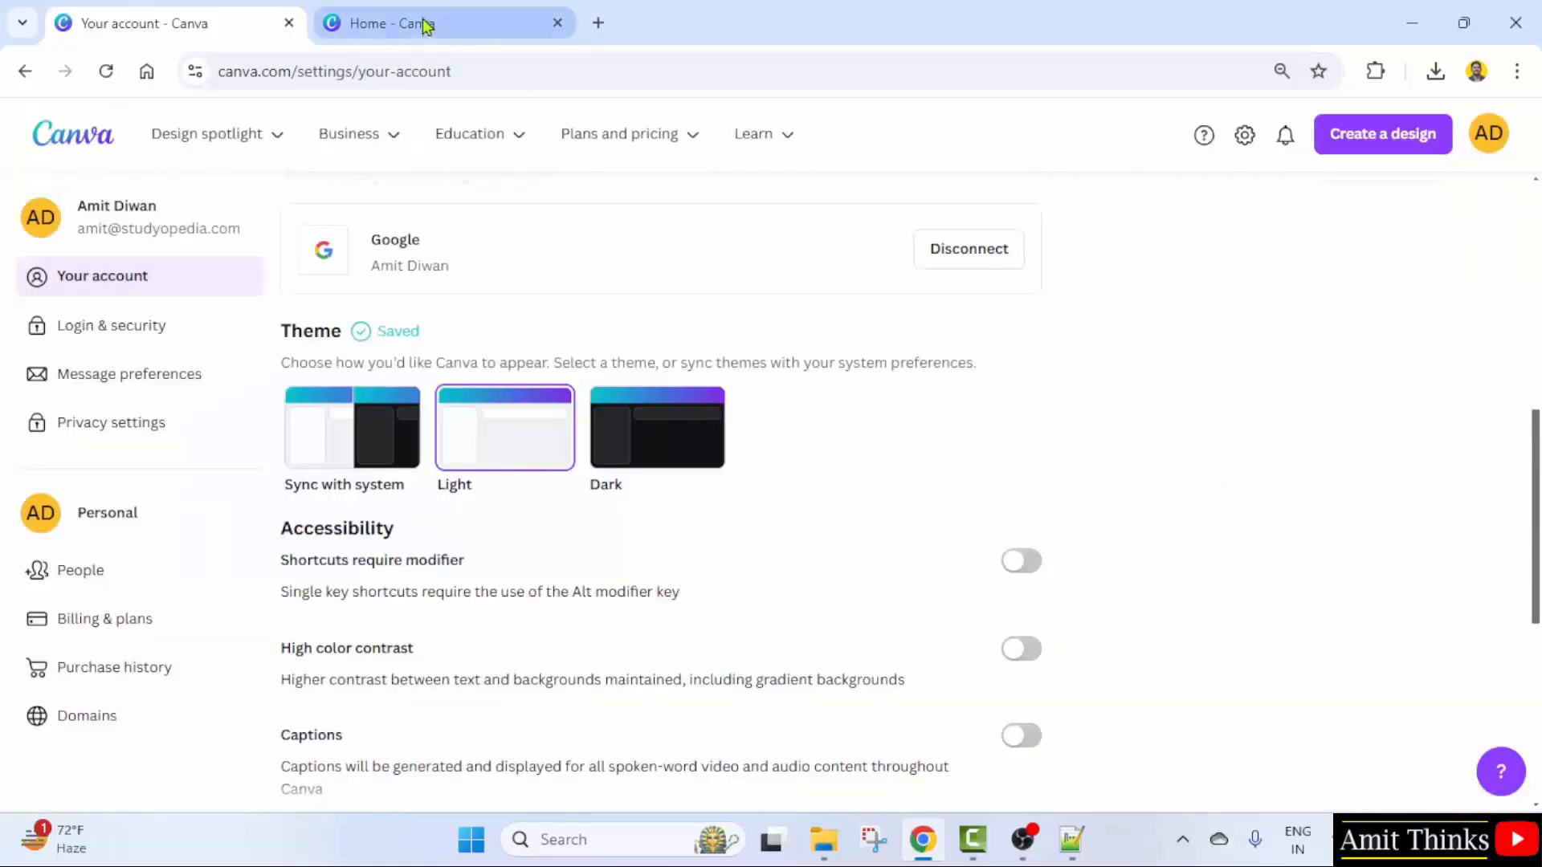
click(450, 24)
click(108, 72)
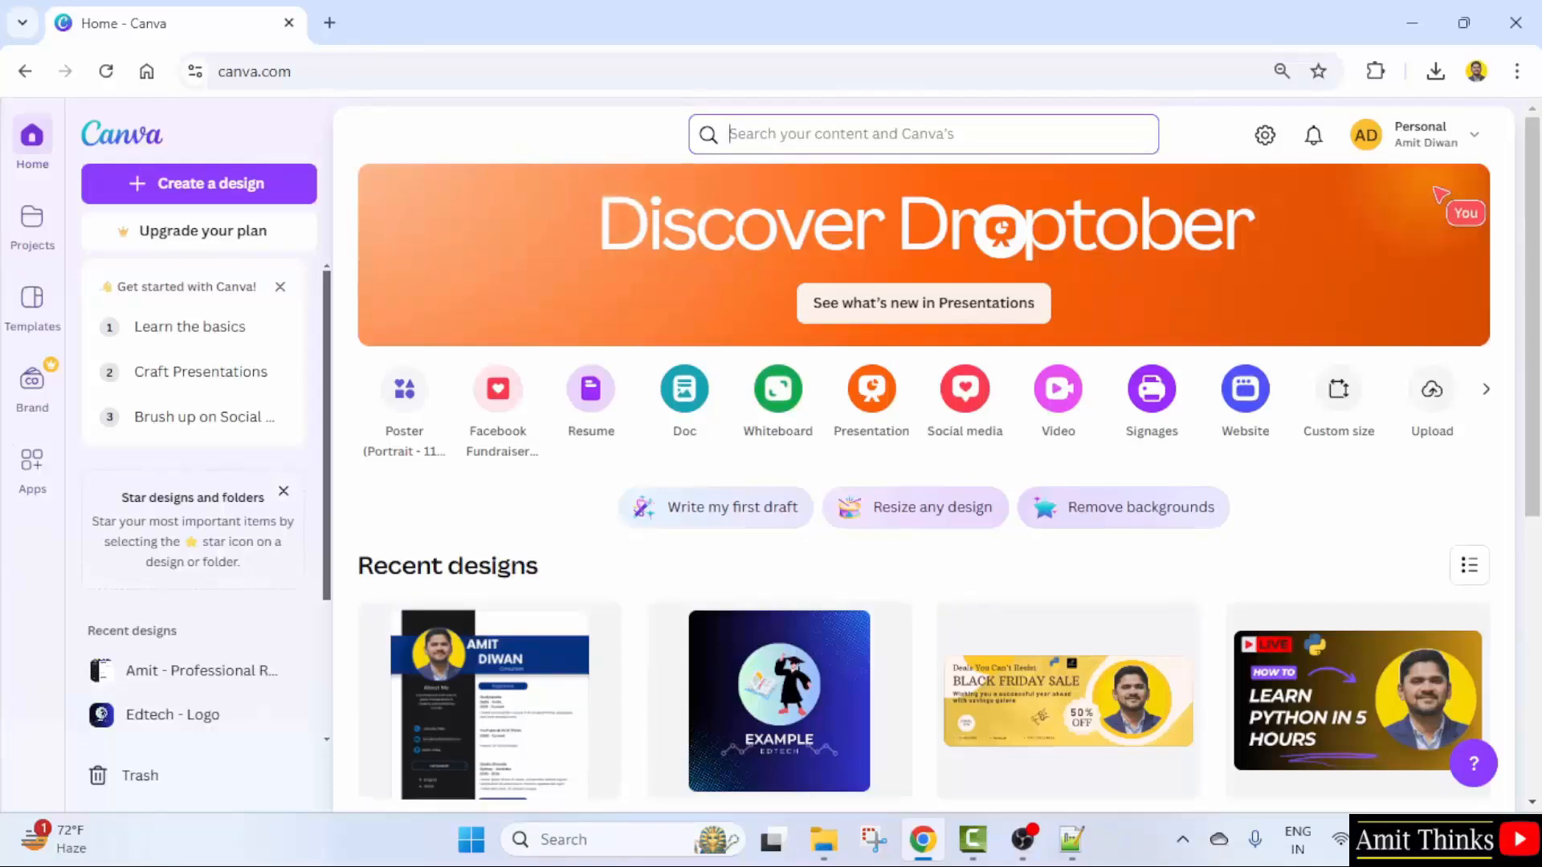
- In account settings, set the interface language to Hindi (हिन्दी)
click(1434, 142)
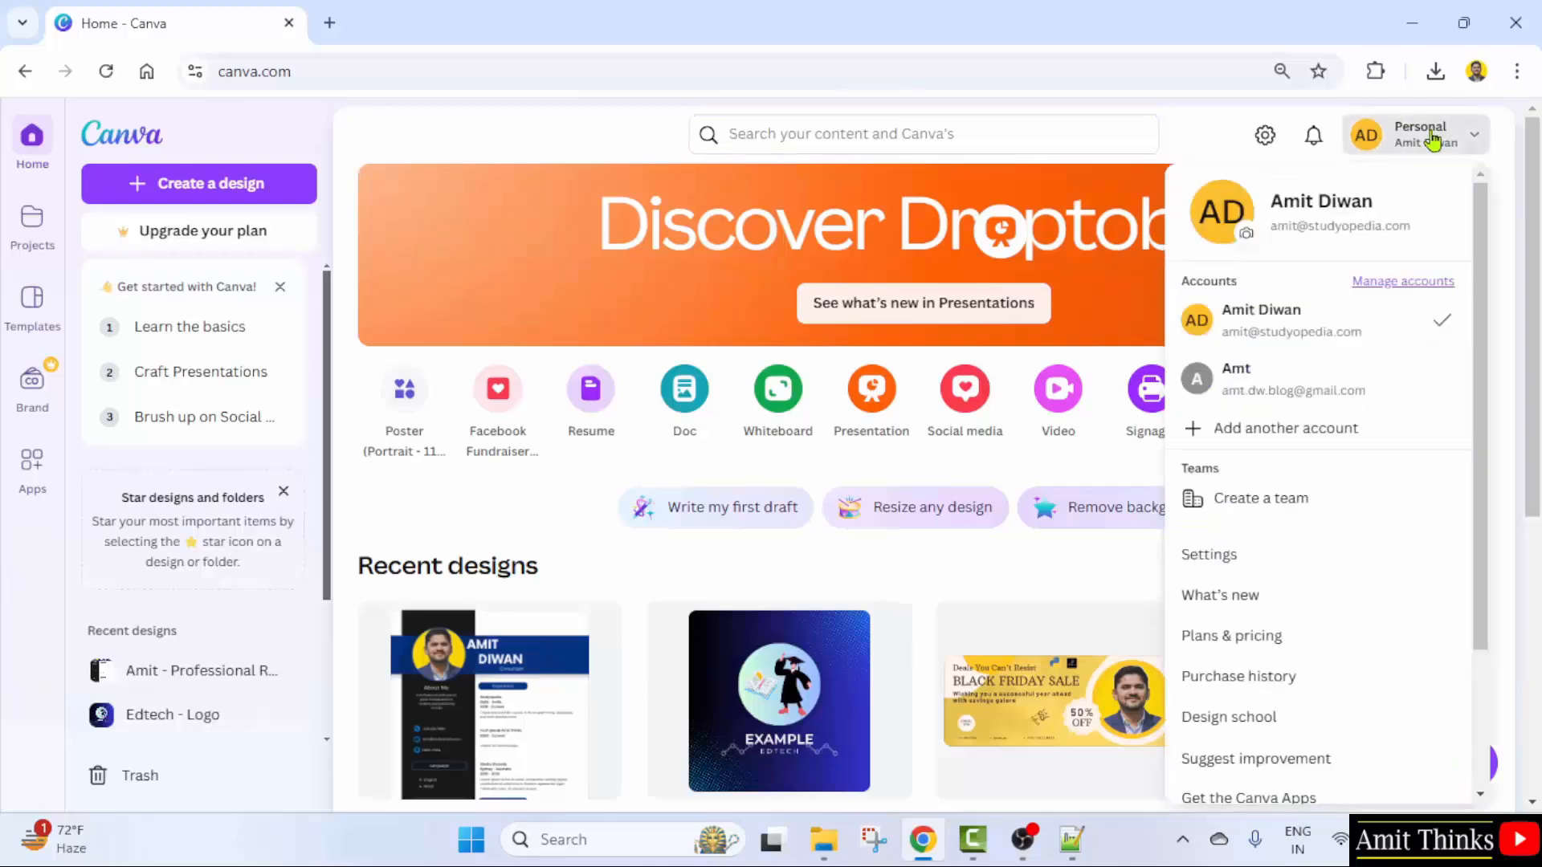
click(1303, 558)
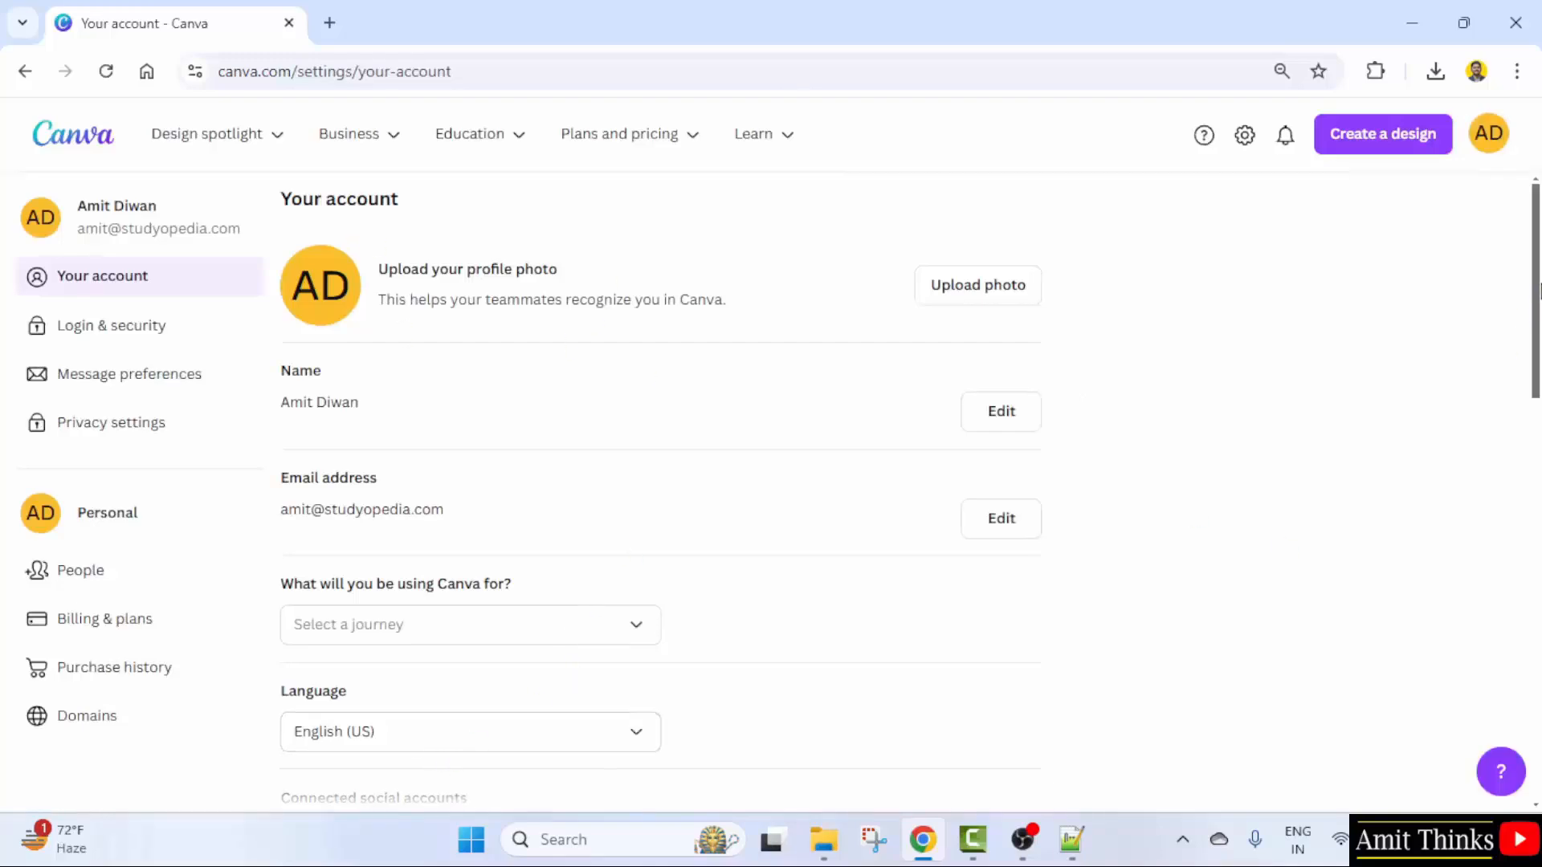
drag(1537, 278, 1538, 395)
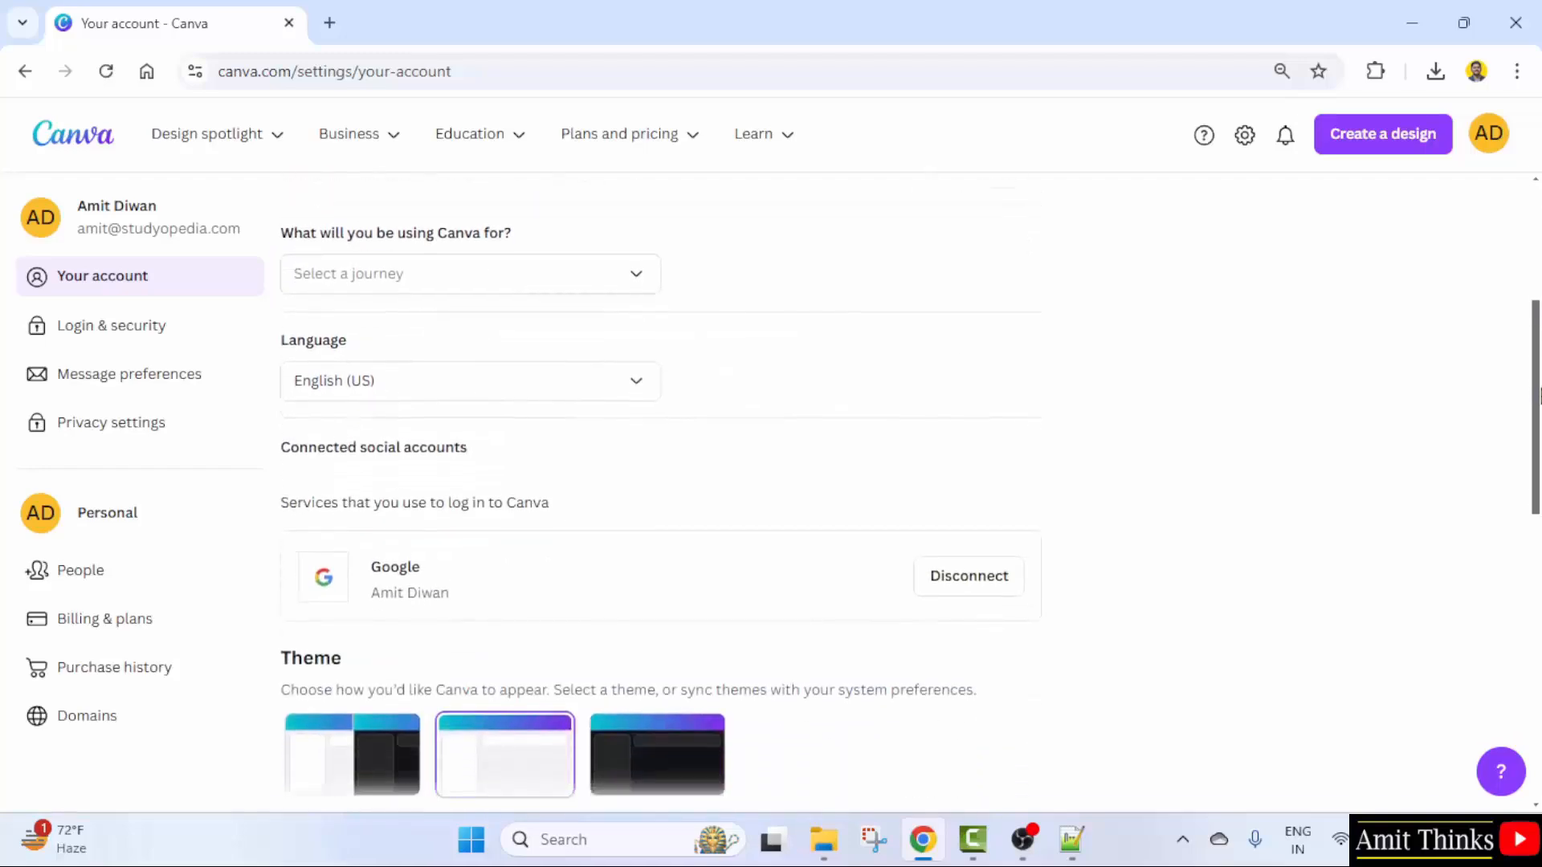
click(527, 399)
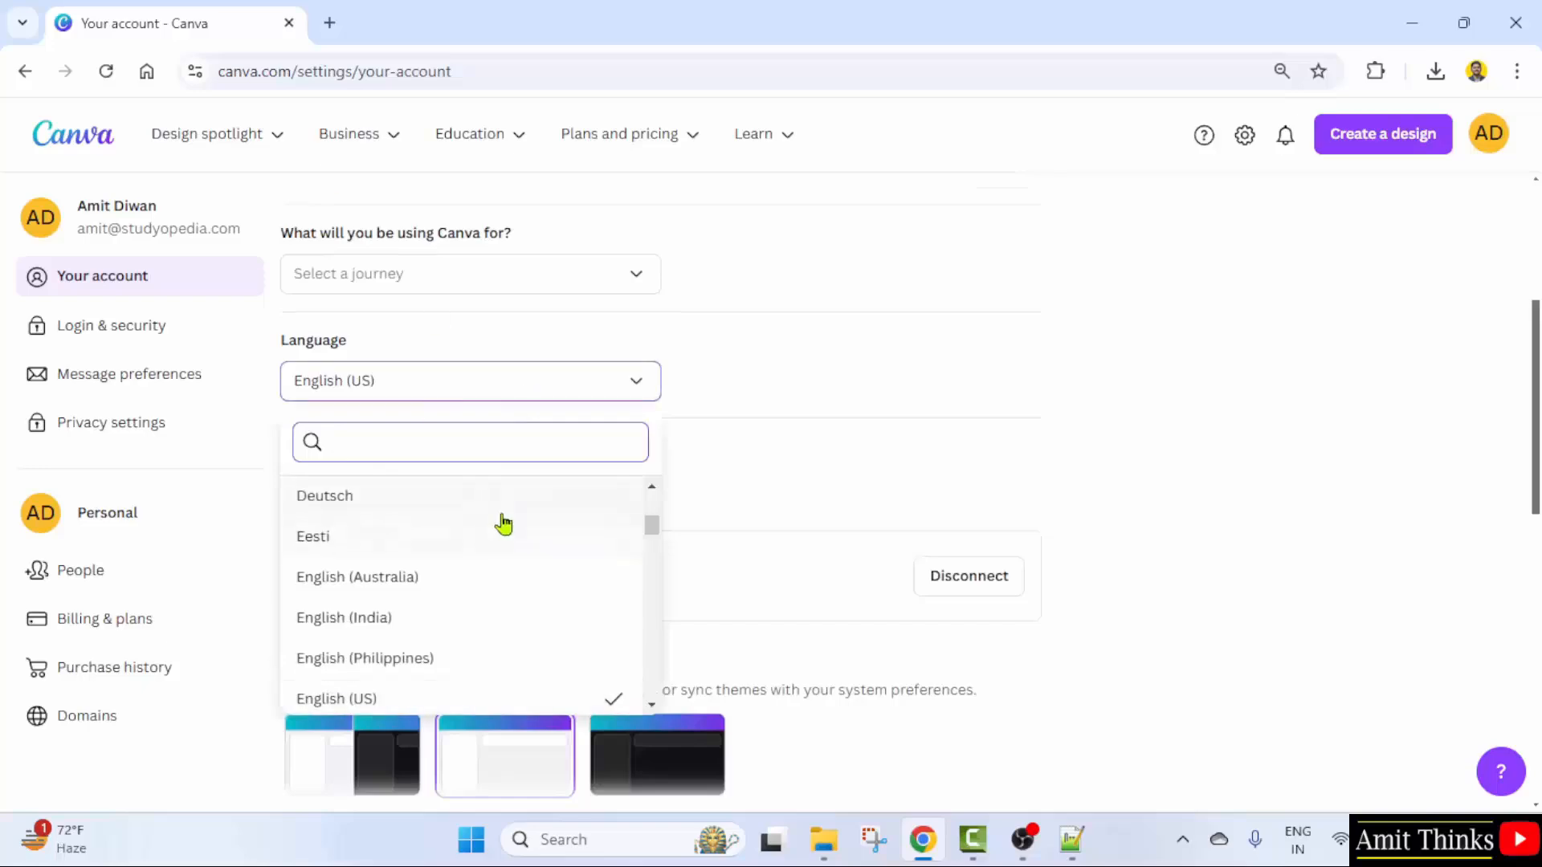
scroll(506, 526, down, 3)
scroll(568, 585, down, 5)
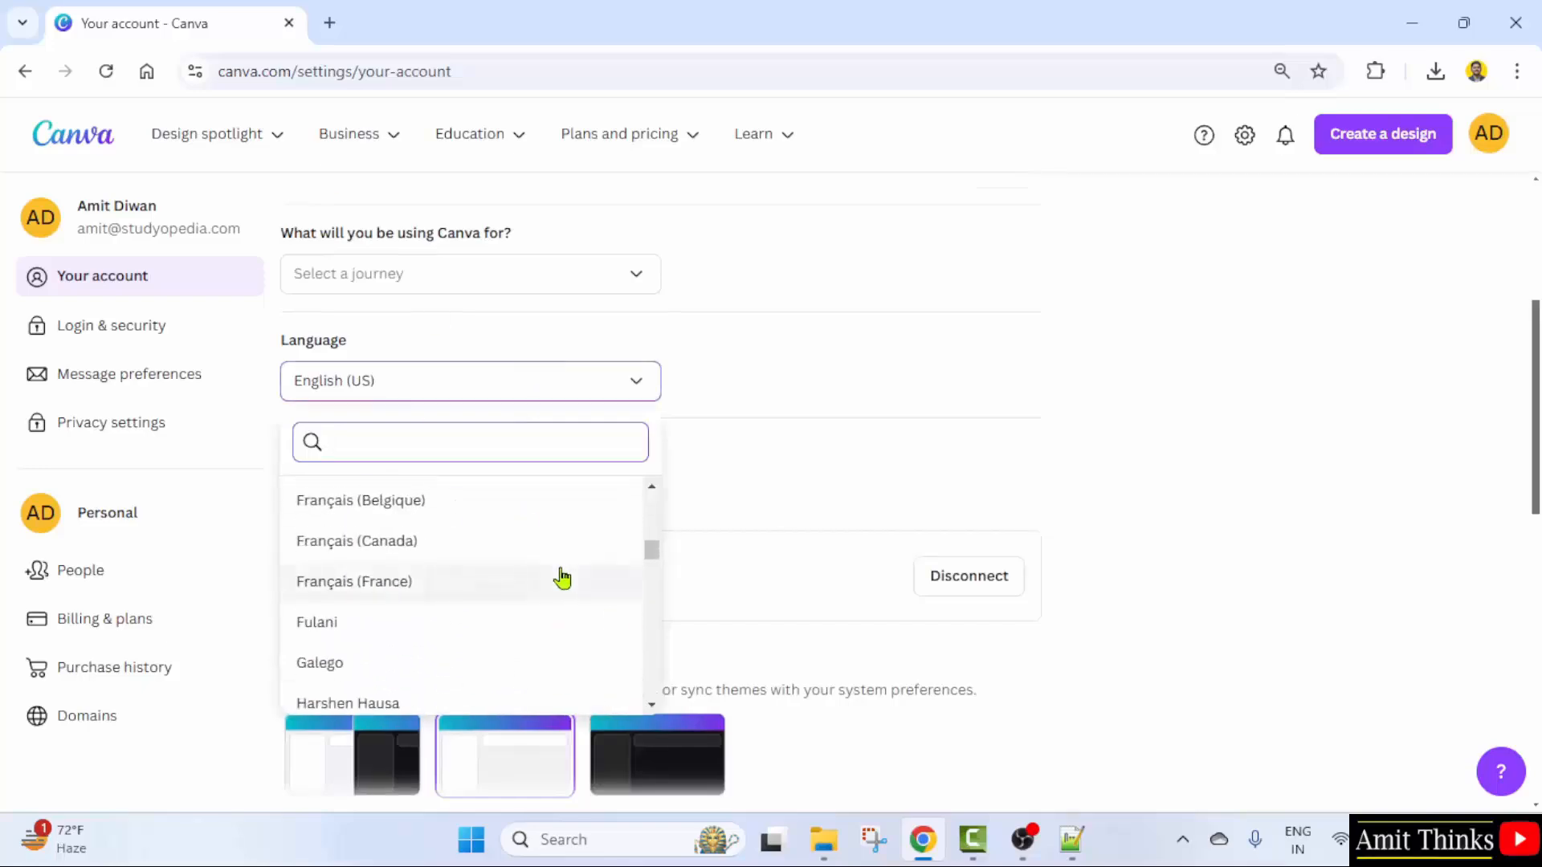
text(hindi)
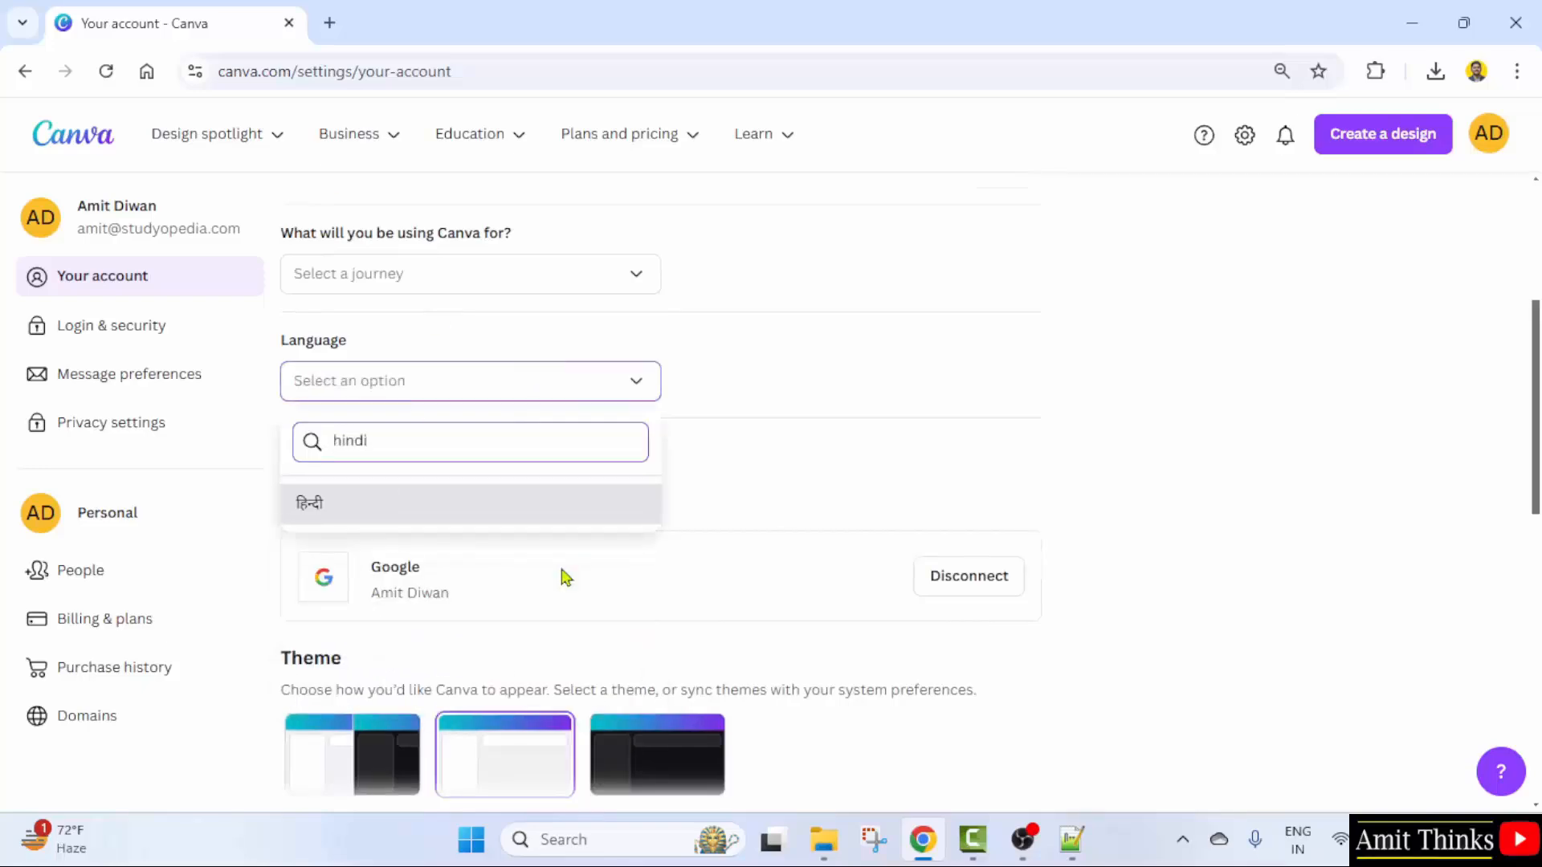
click(495, 526)
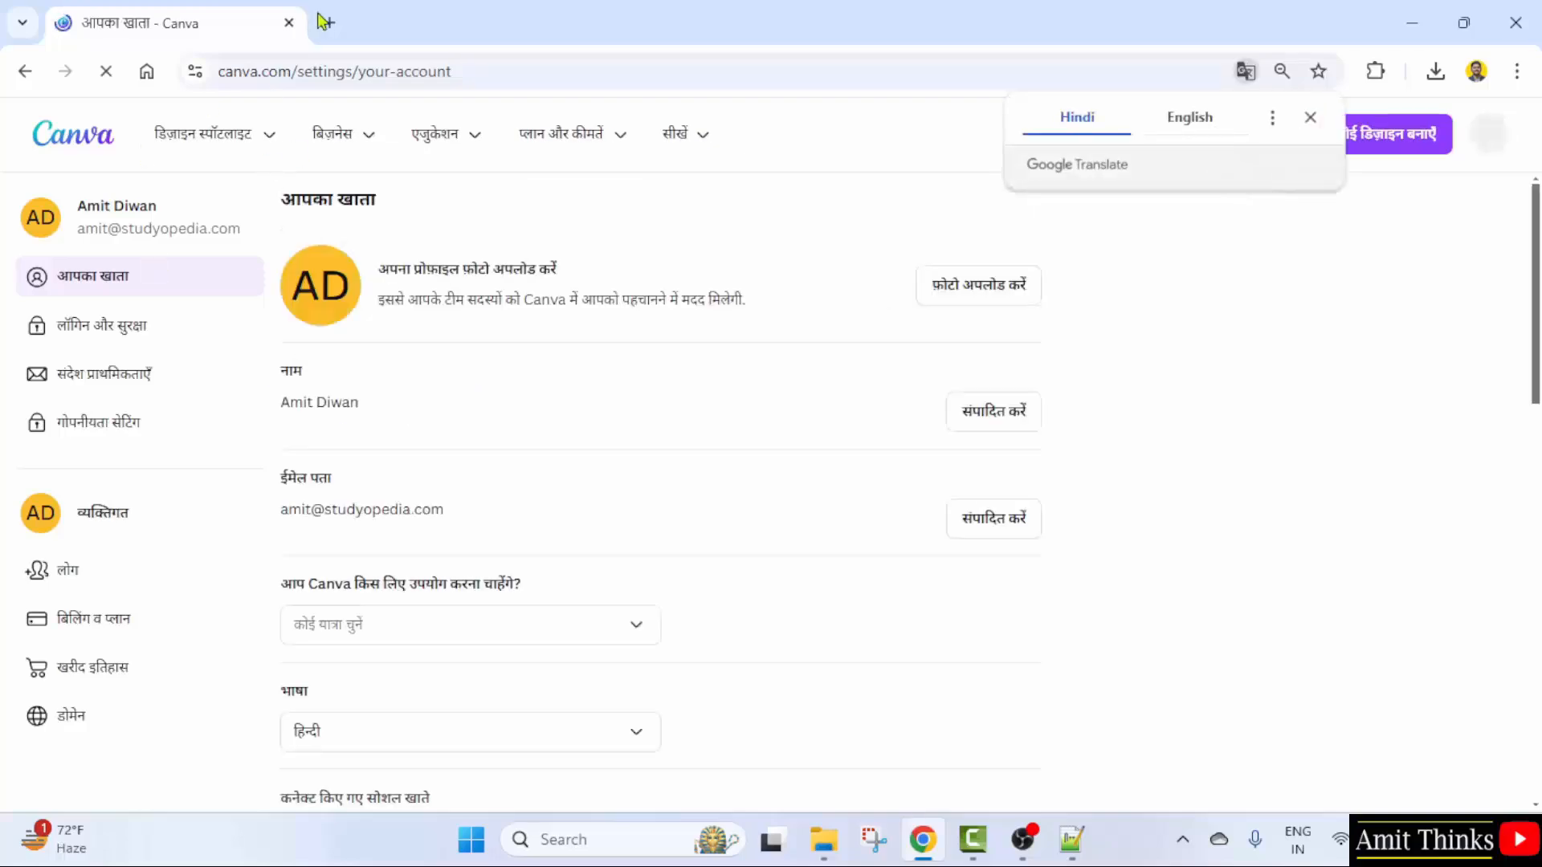
- Load the Canva home page in a new browser tab
click(338, 29)
text(canv)
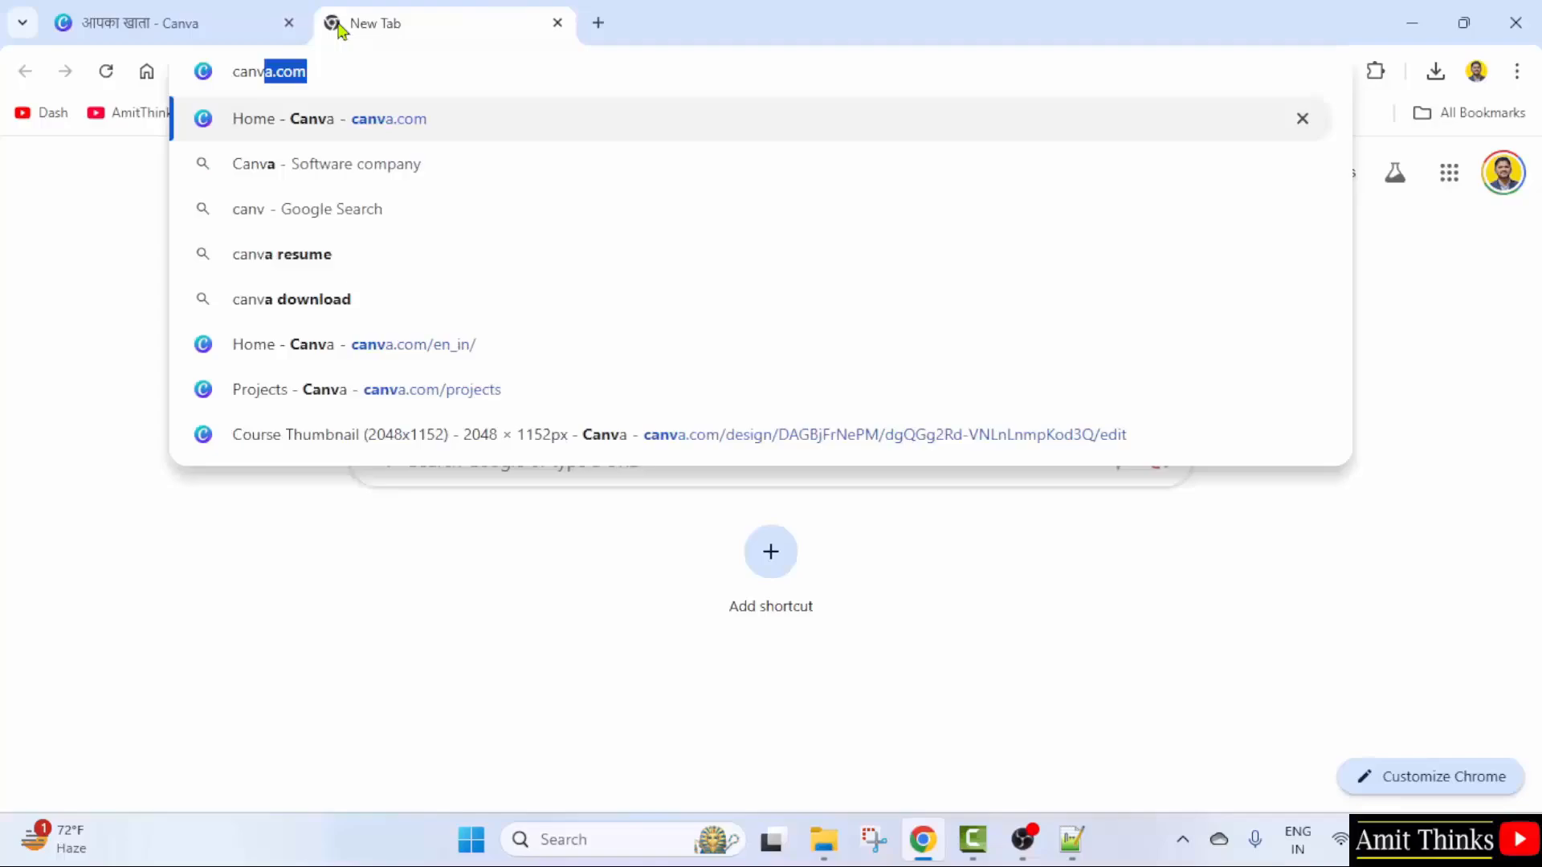
key(Return)
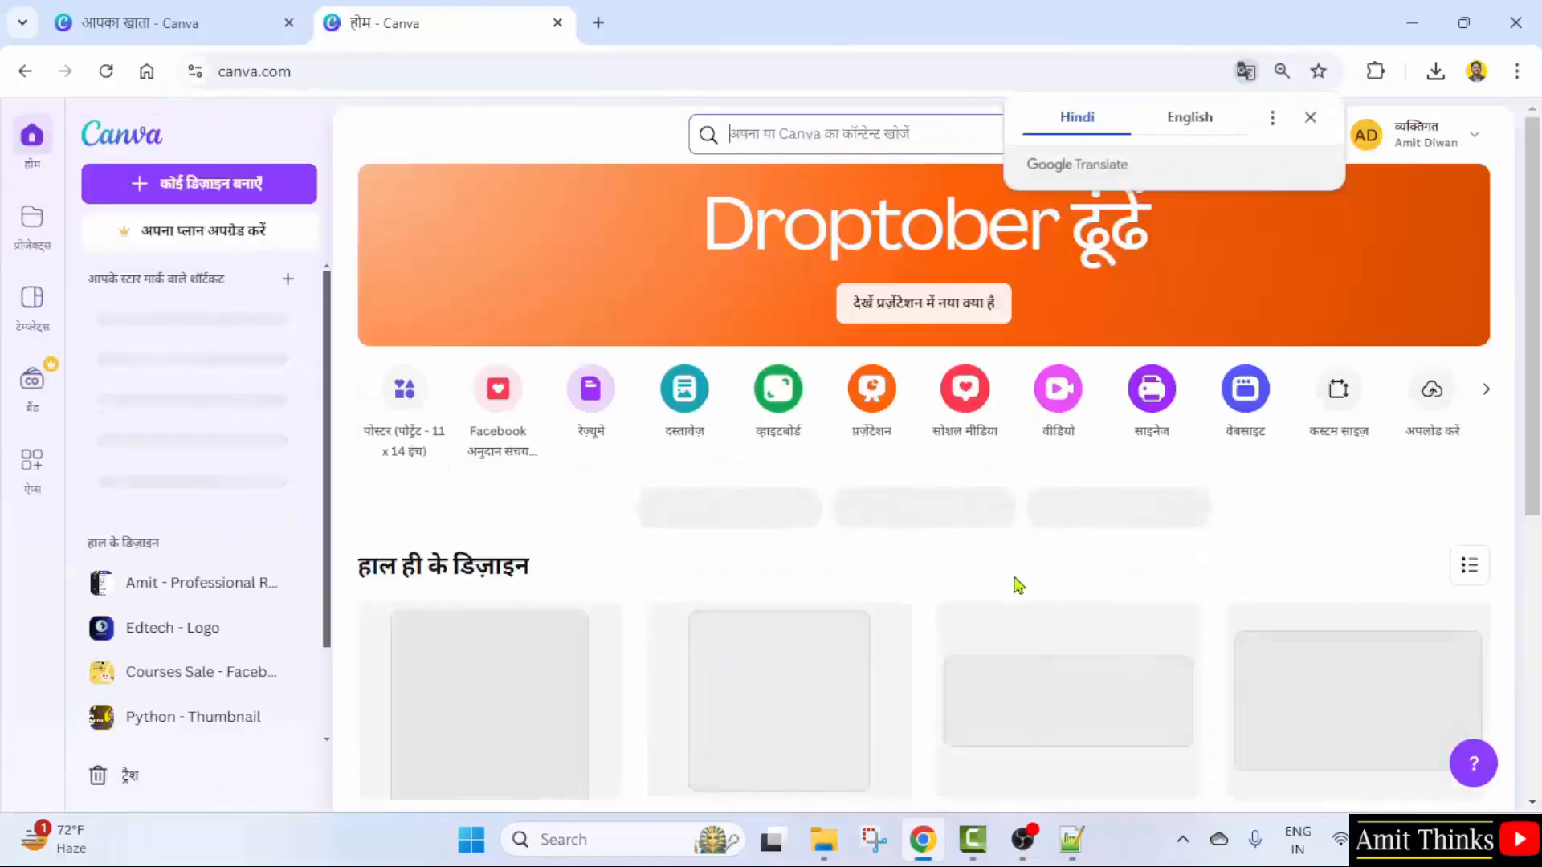
scroll(1015, 585, down, 5)
scroll(788, 561, up, 5)
- Back in account settings, change the interface language to Français (France)
click(129, 20)
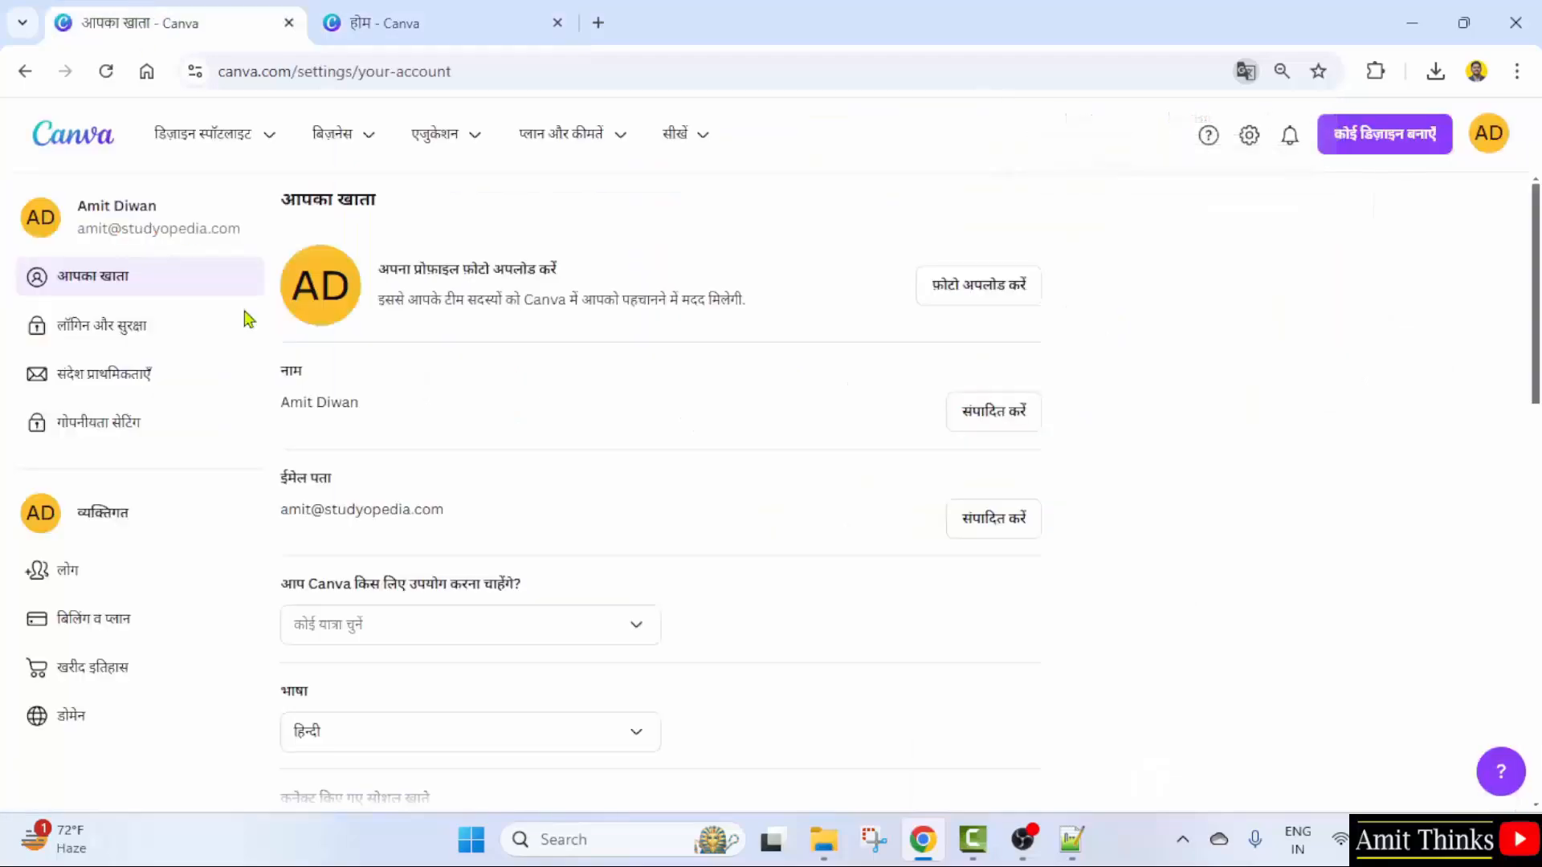
click(541, 628)
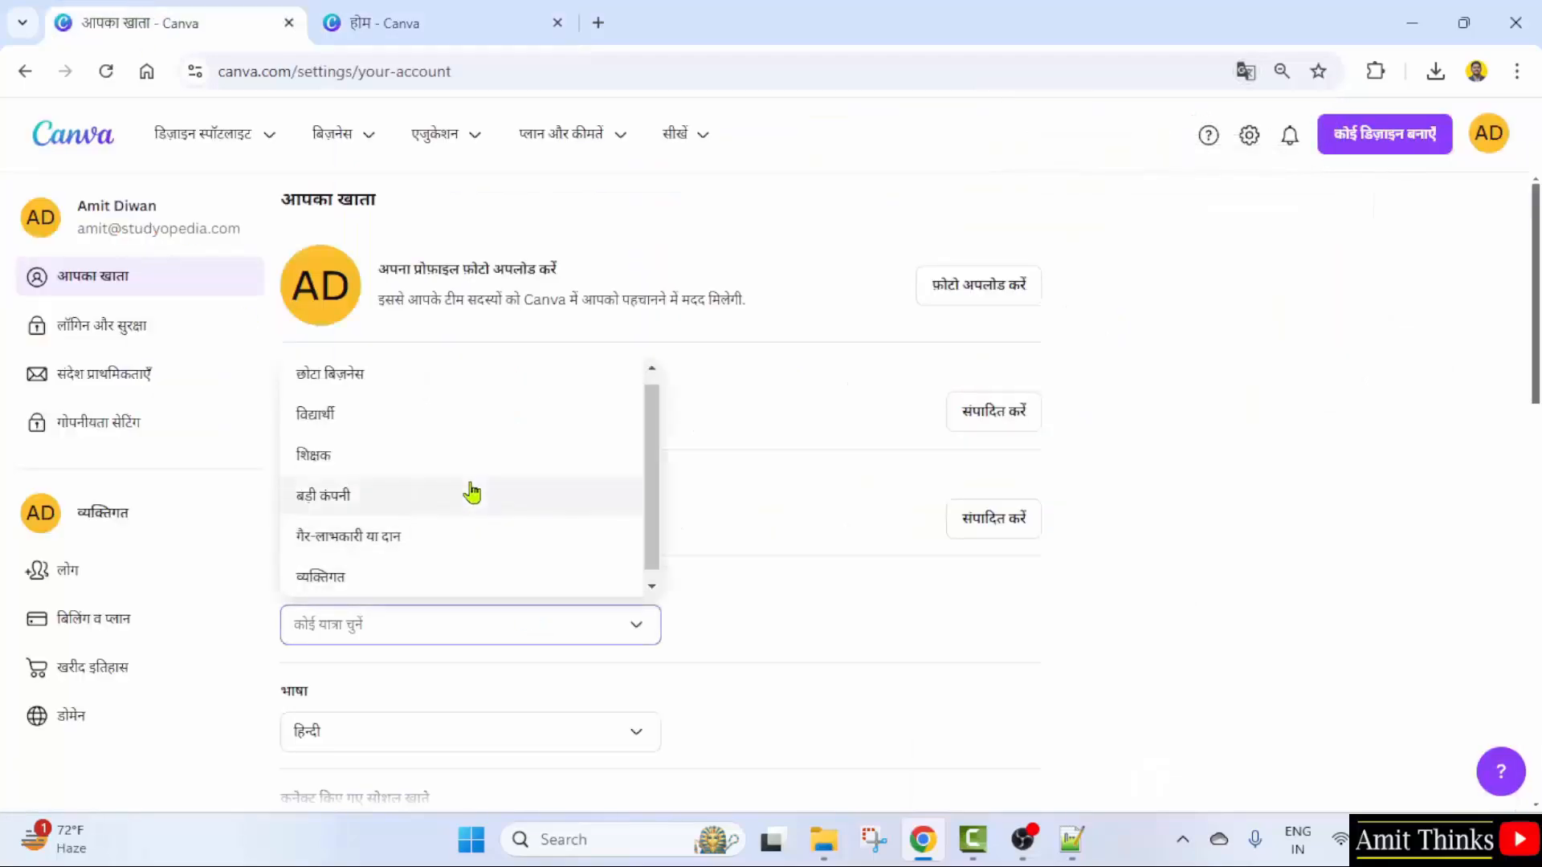
click(640, 651)
scroll(677, 746, down, 4)
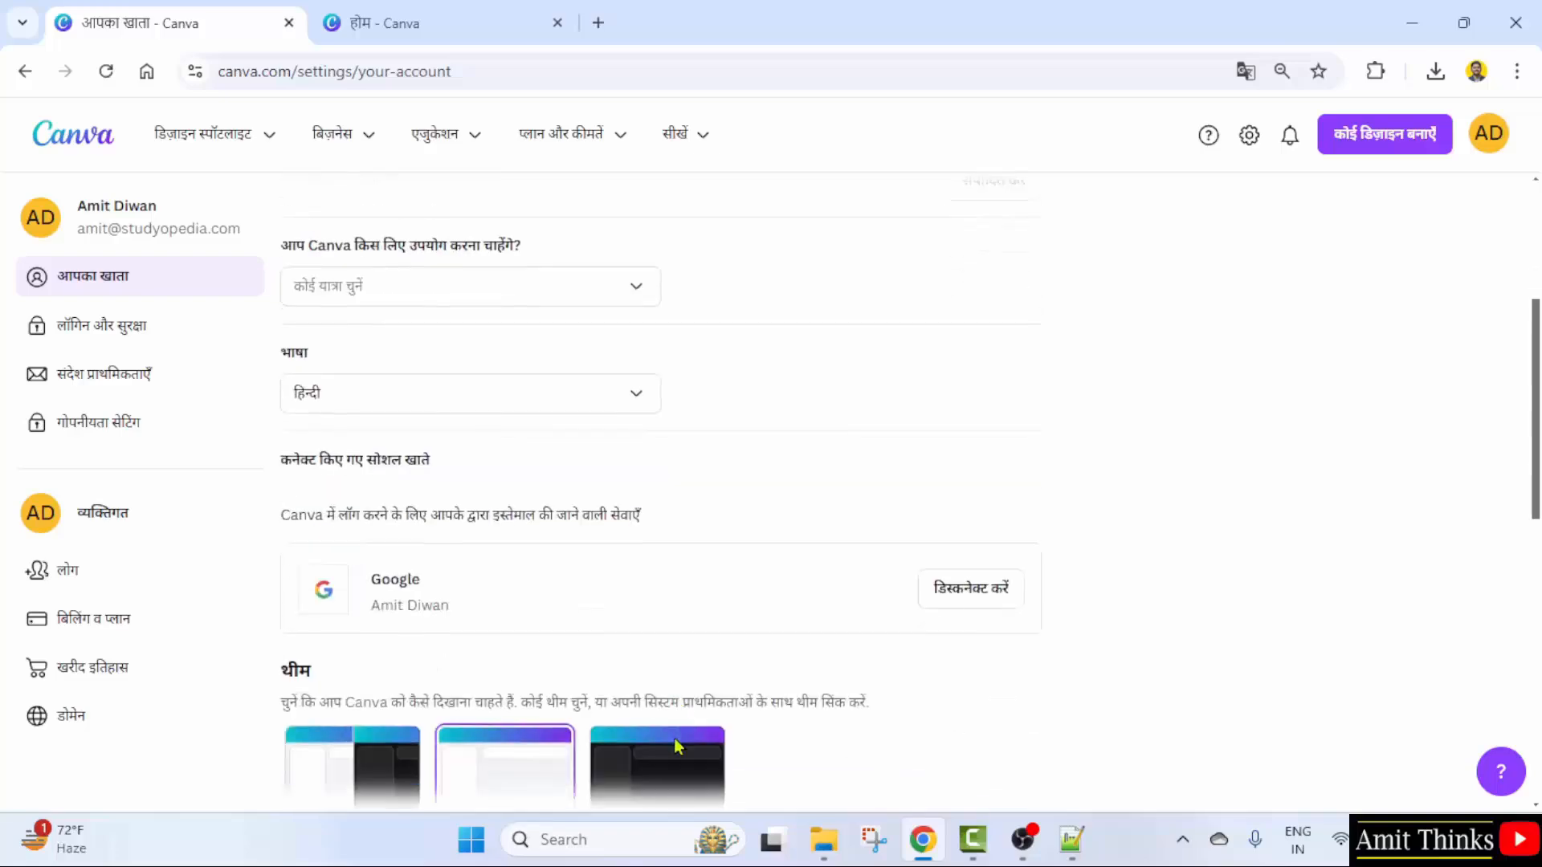
click(584, 408)
scroll(578, 601, up, 10)
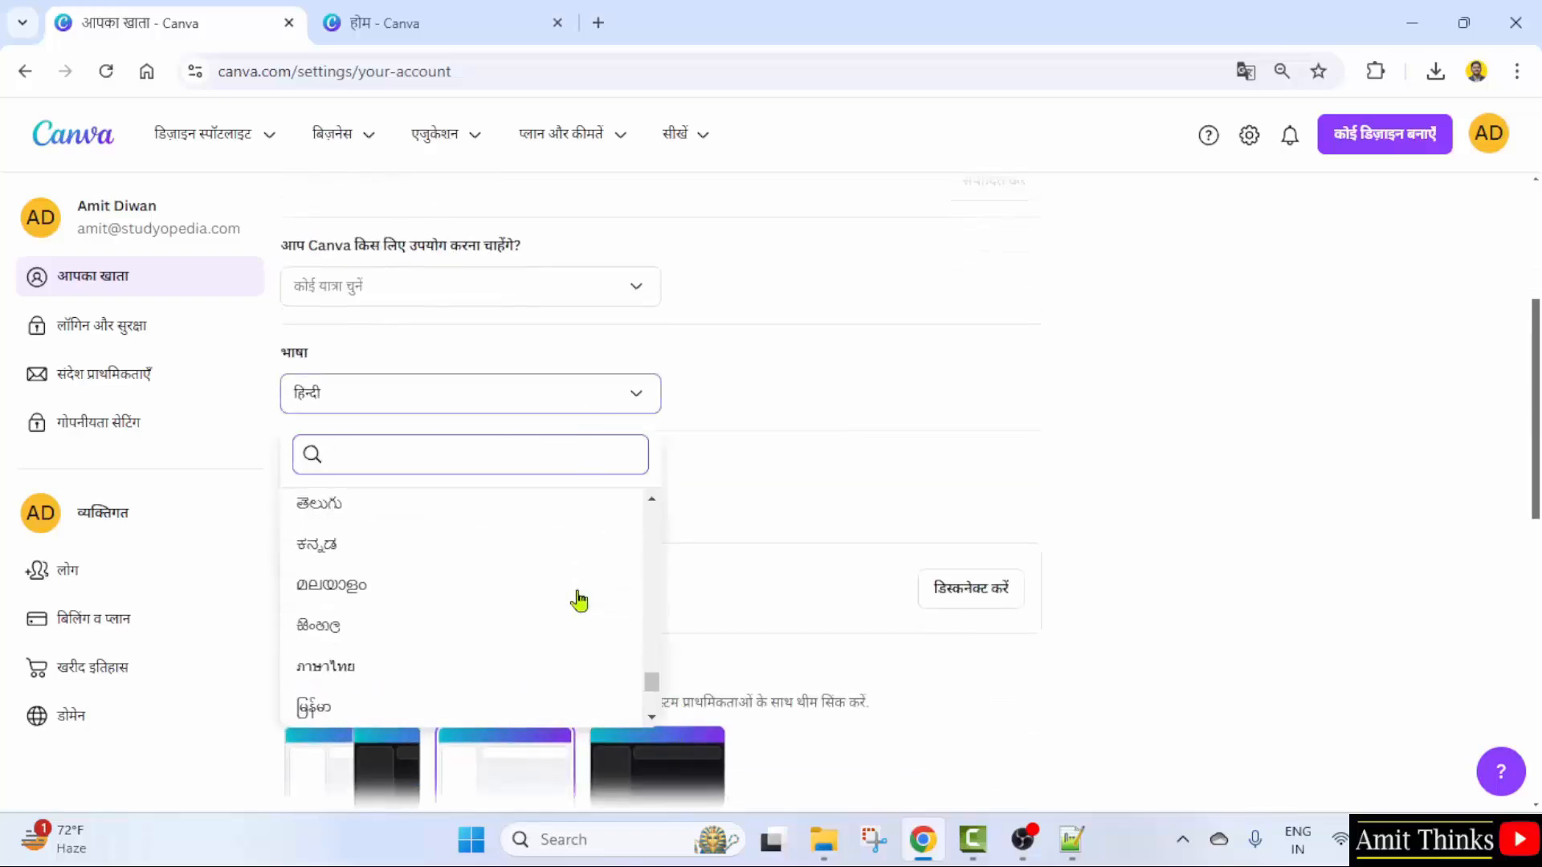
click(457, 614)
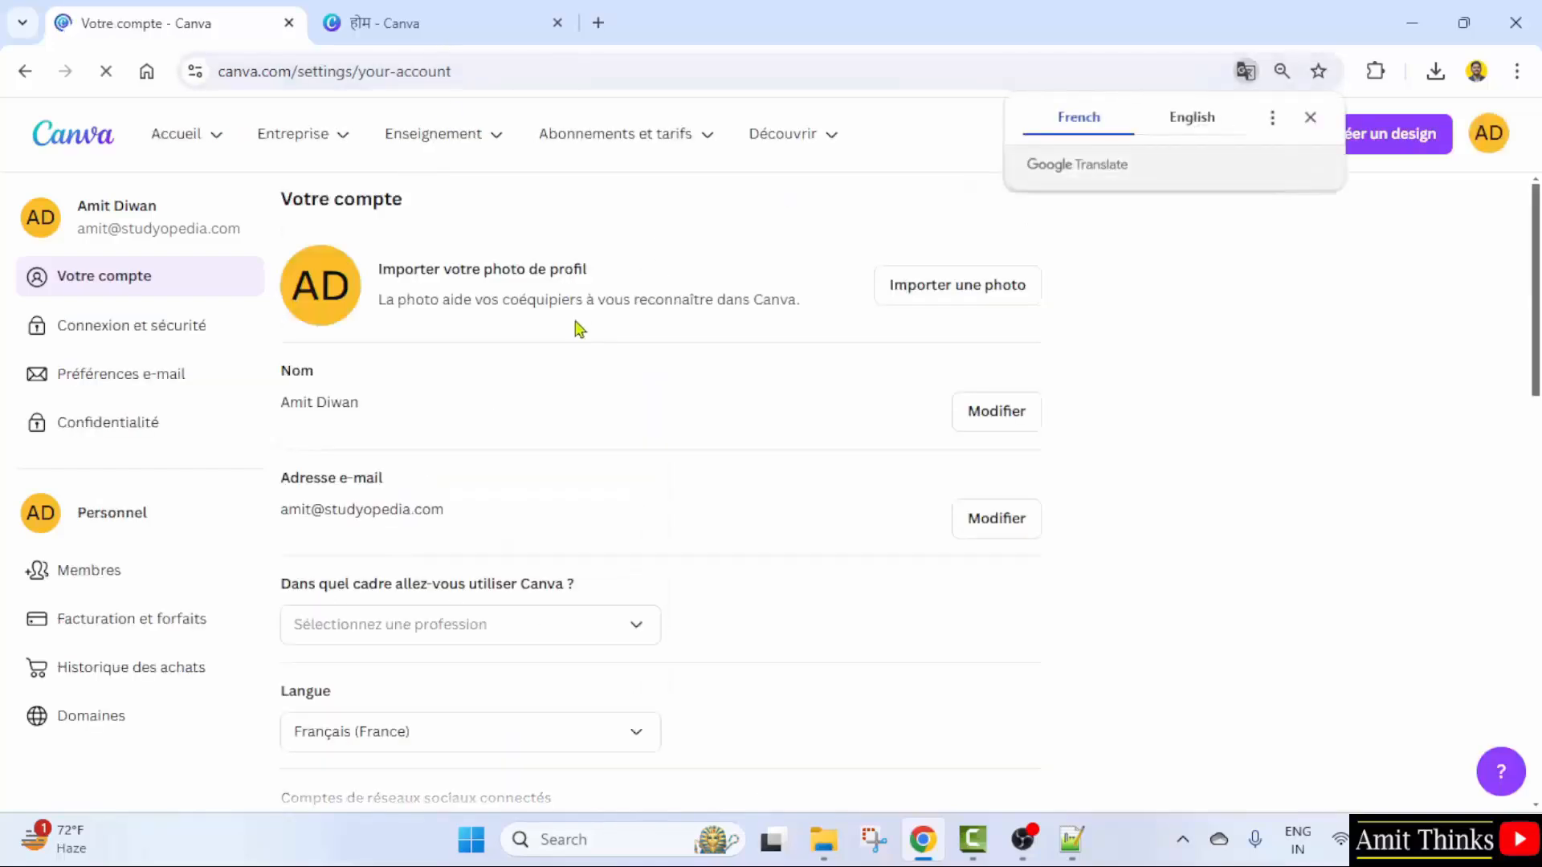
- Reload the Canva home tab to see the French interface
click(433, 12)
click(105, 70)
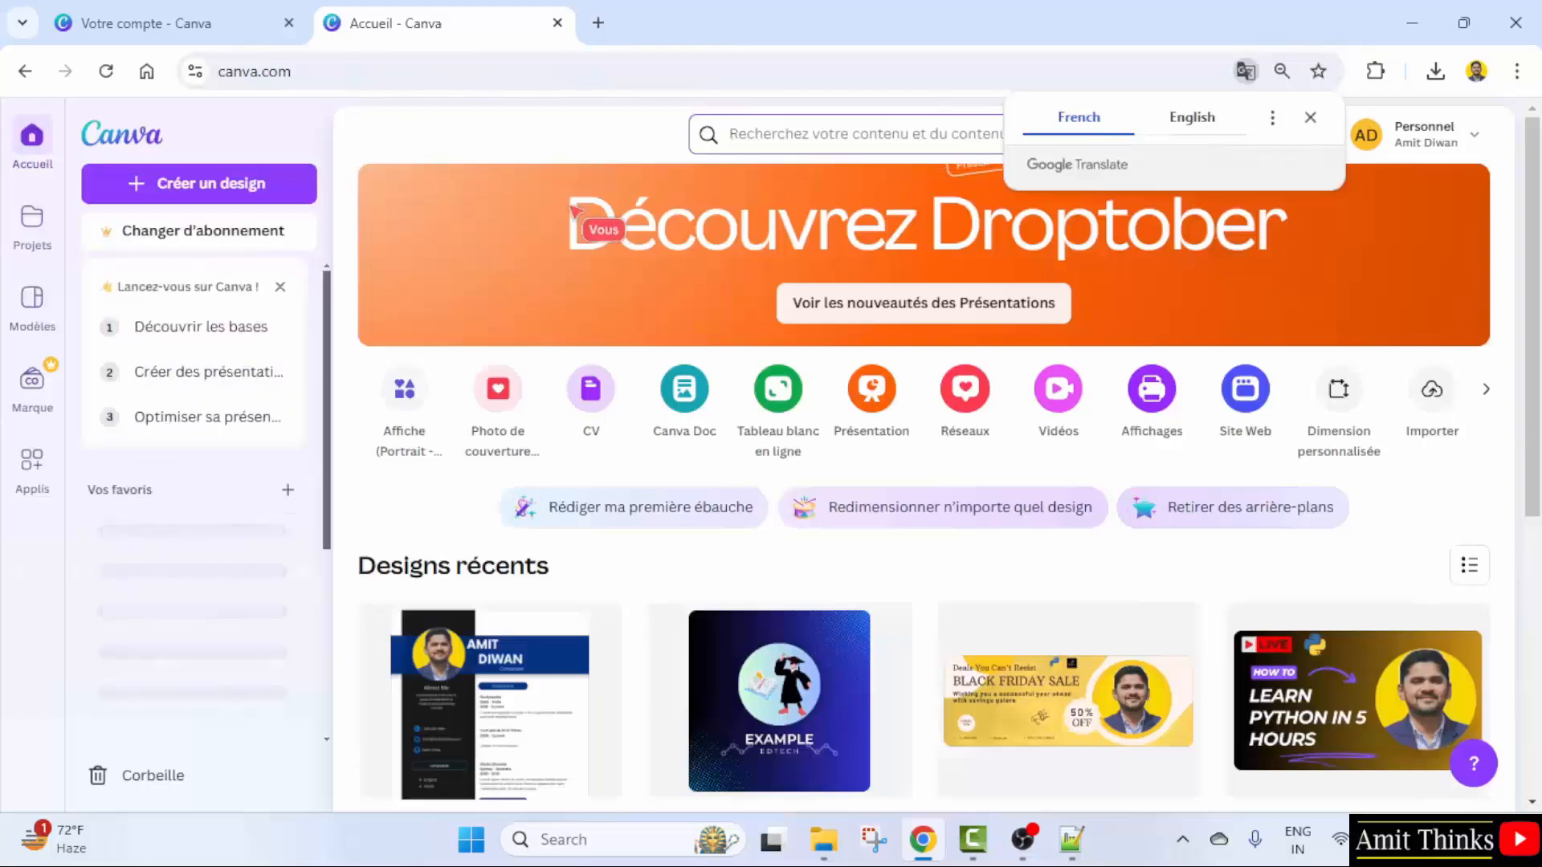
scroll(745, 391, down, 6)
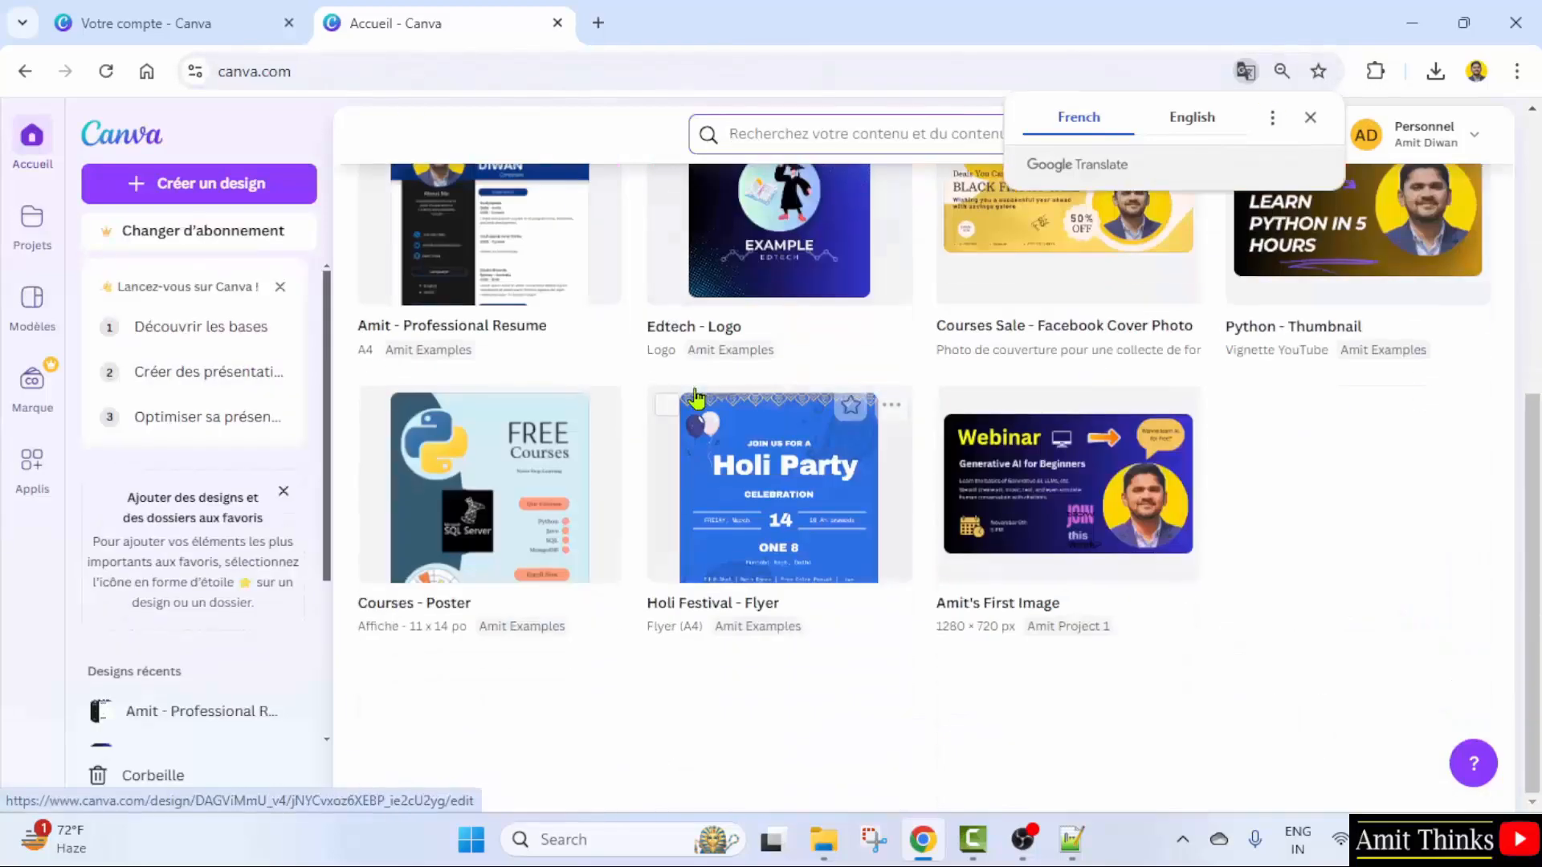
scroll(698, 400, up, 6)
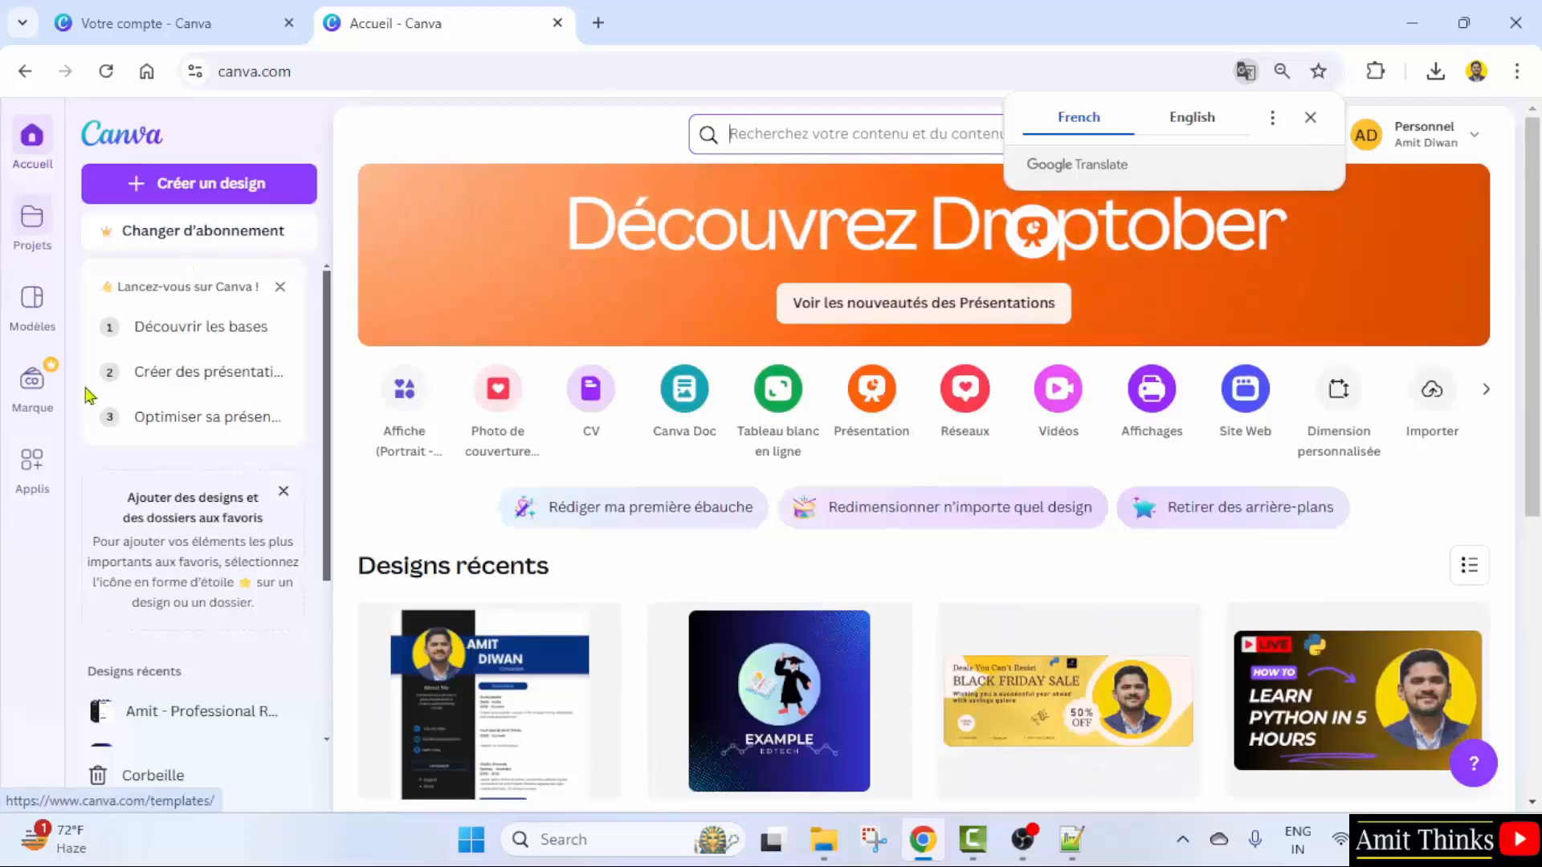
- Set the account's interface language to English (India) via an 'eng' search
click(179, 16)
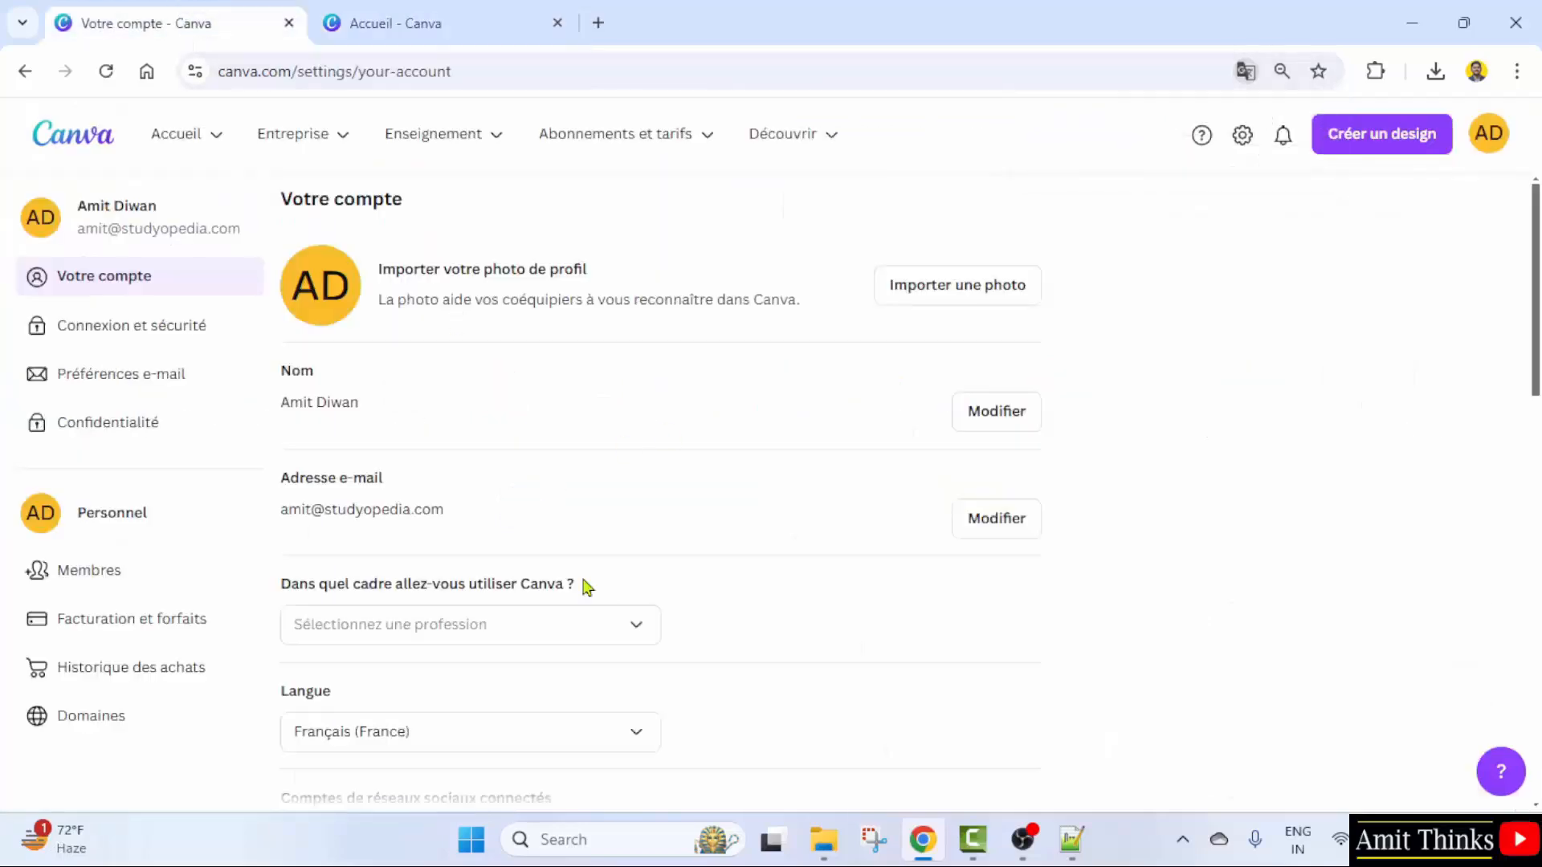
scroll(764, 627, down, 1)
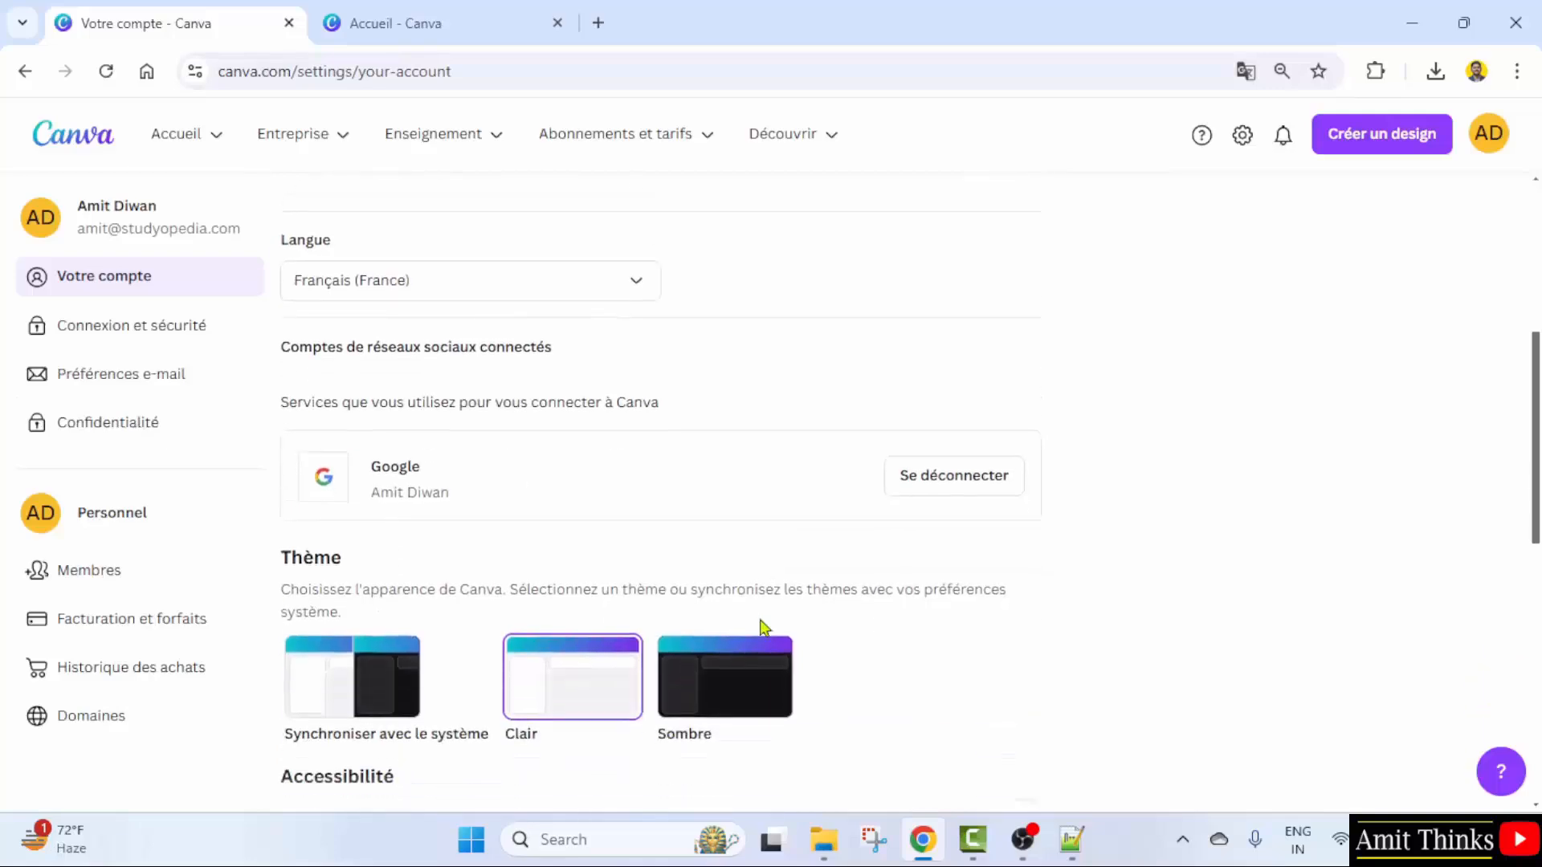
click(499, 274)
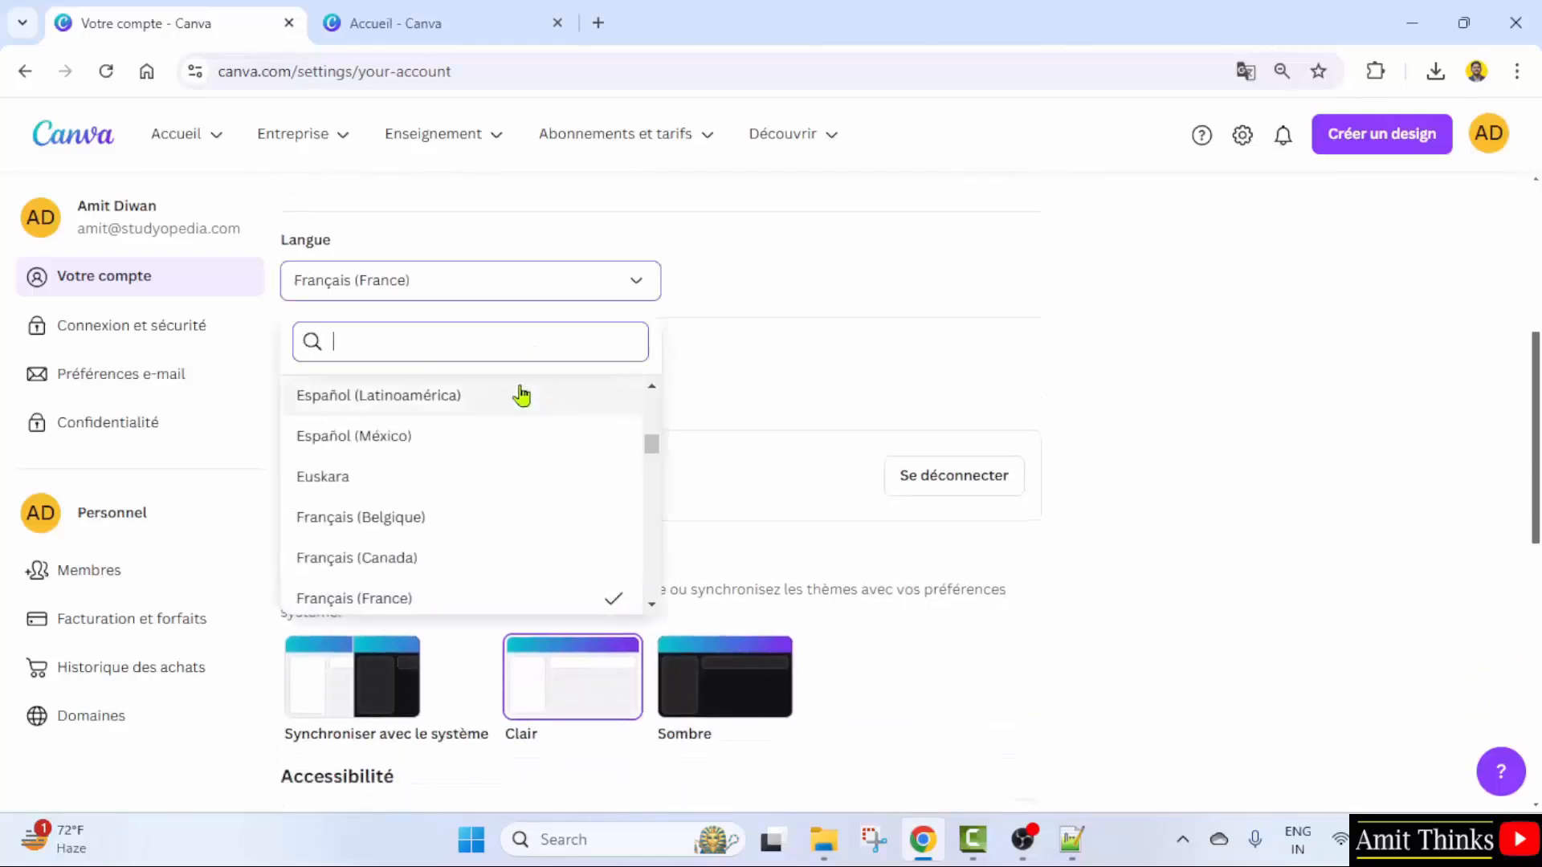
text(eng)
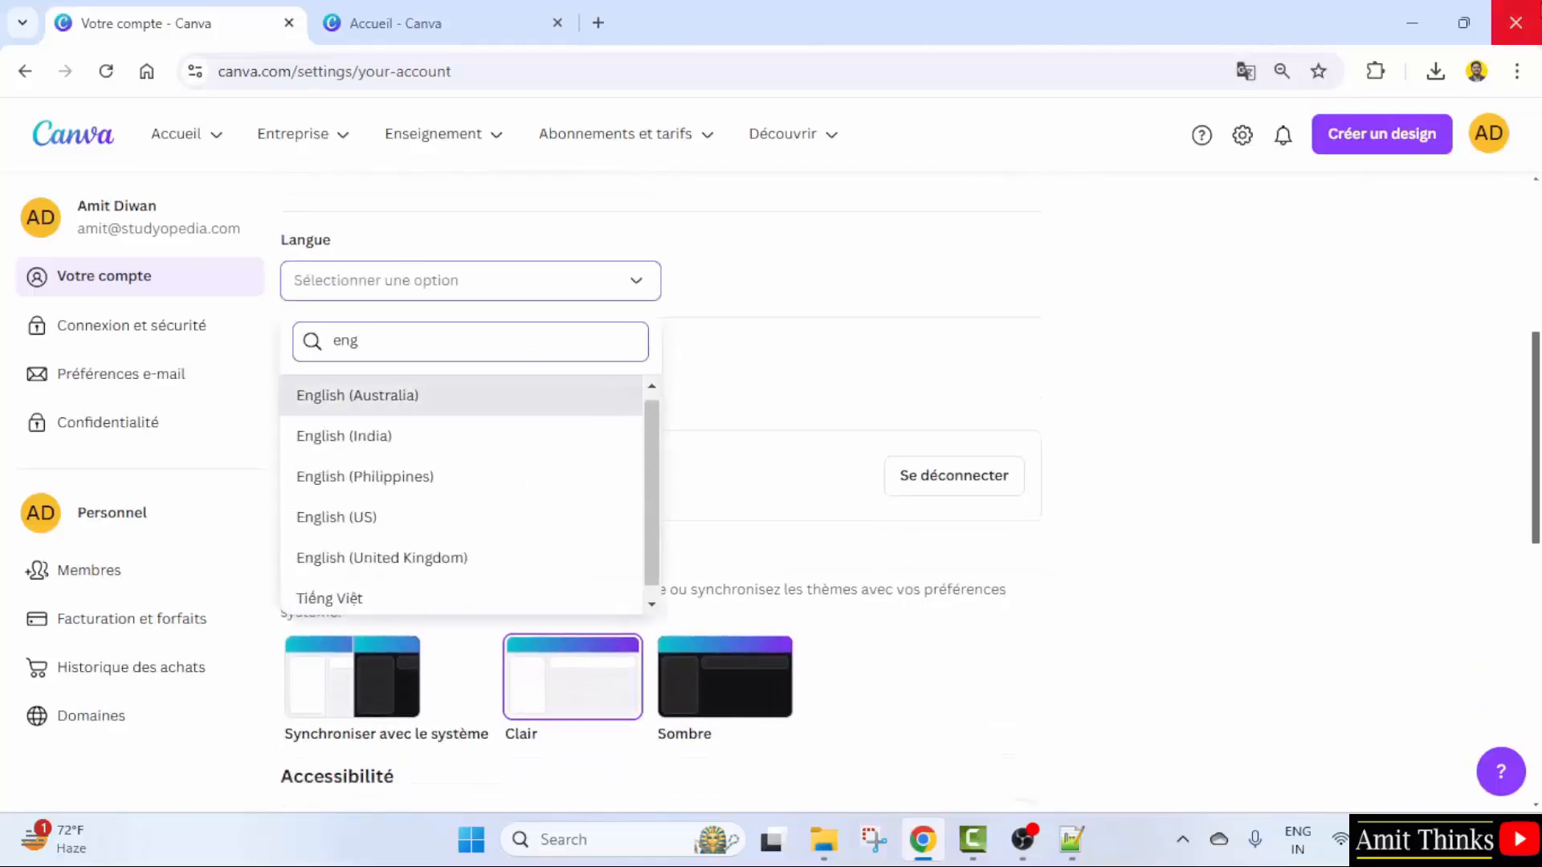
click(432, 450)
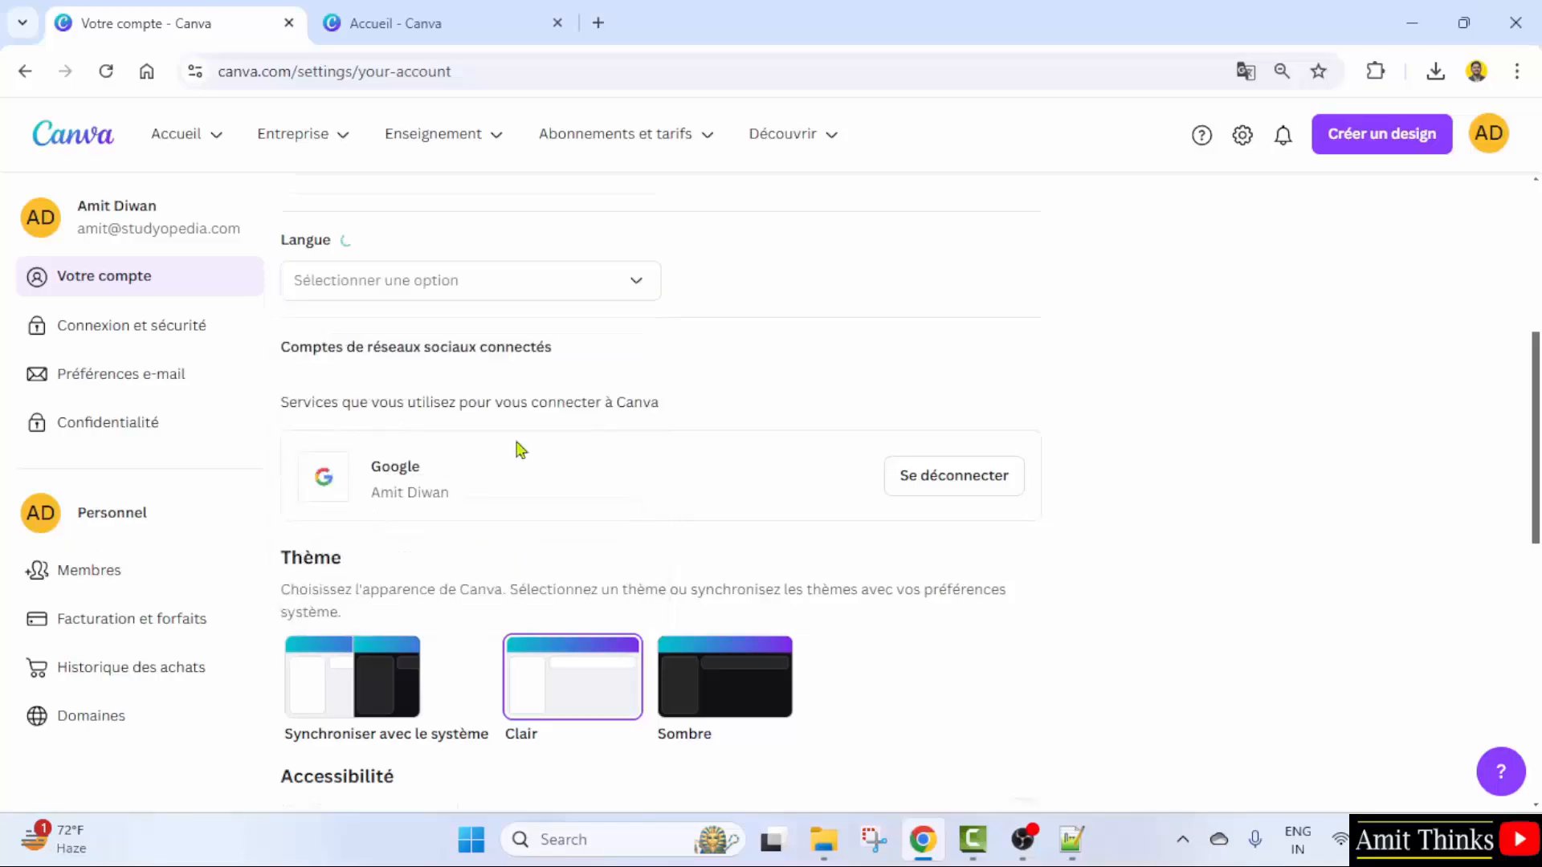
- Reload the home tab to apply English and recheck the language setting
click(371, 21)
click(105, 71)
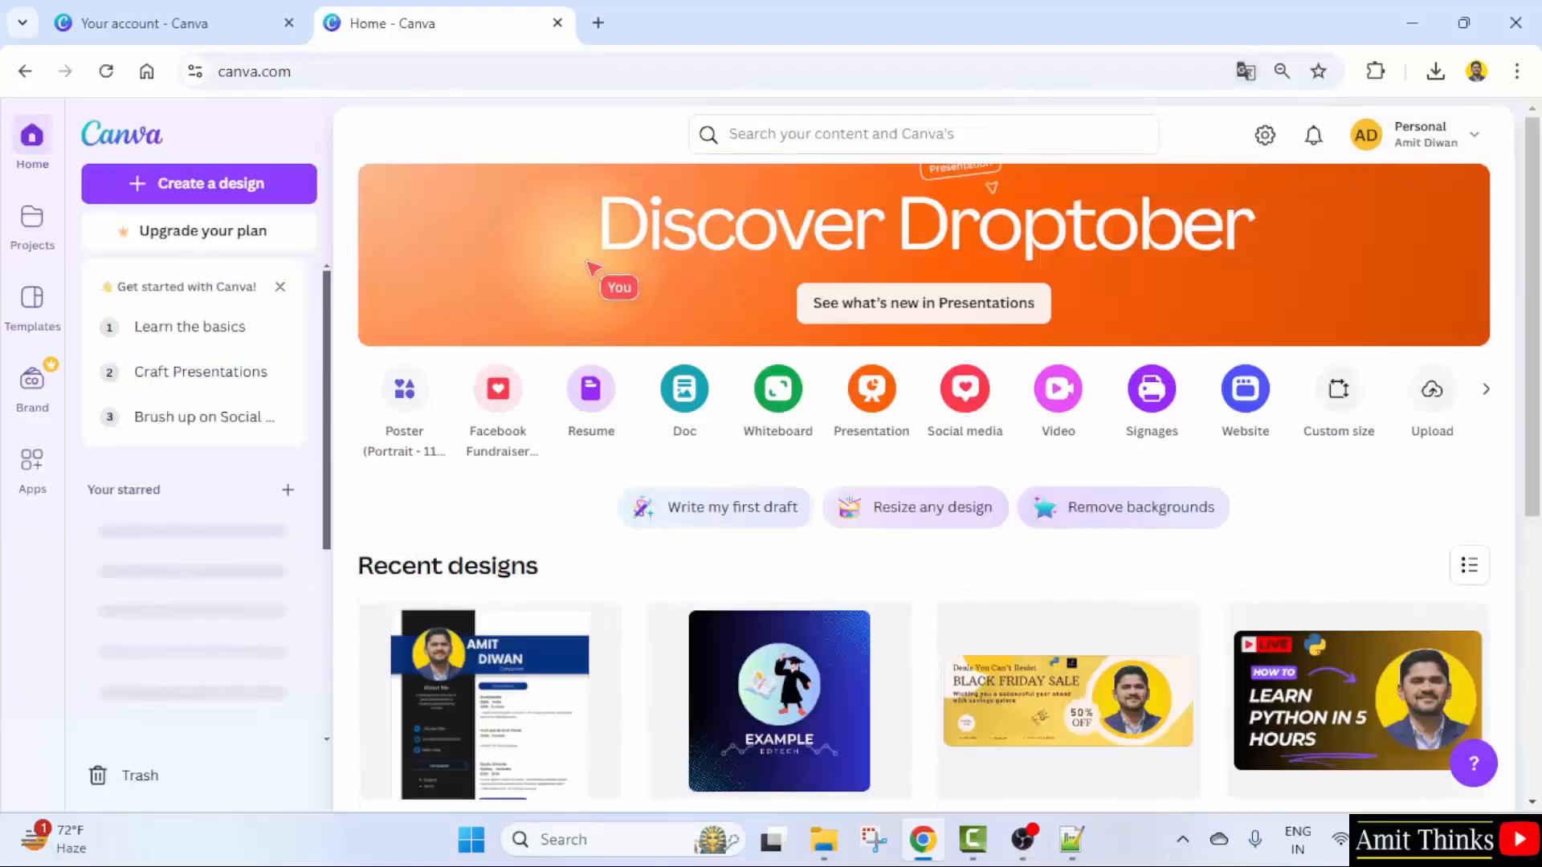
scroll(555, 484, down, 3)
scroll(555, 484, up, 3)
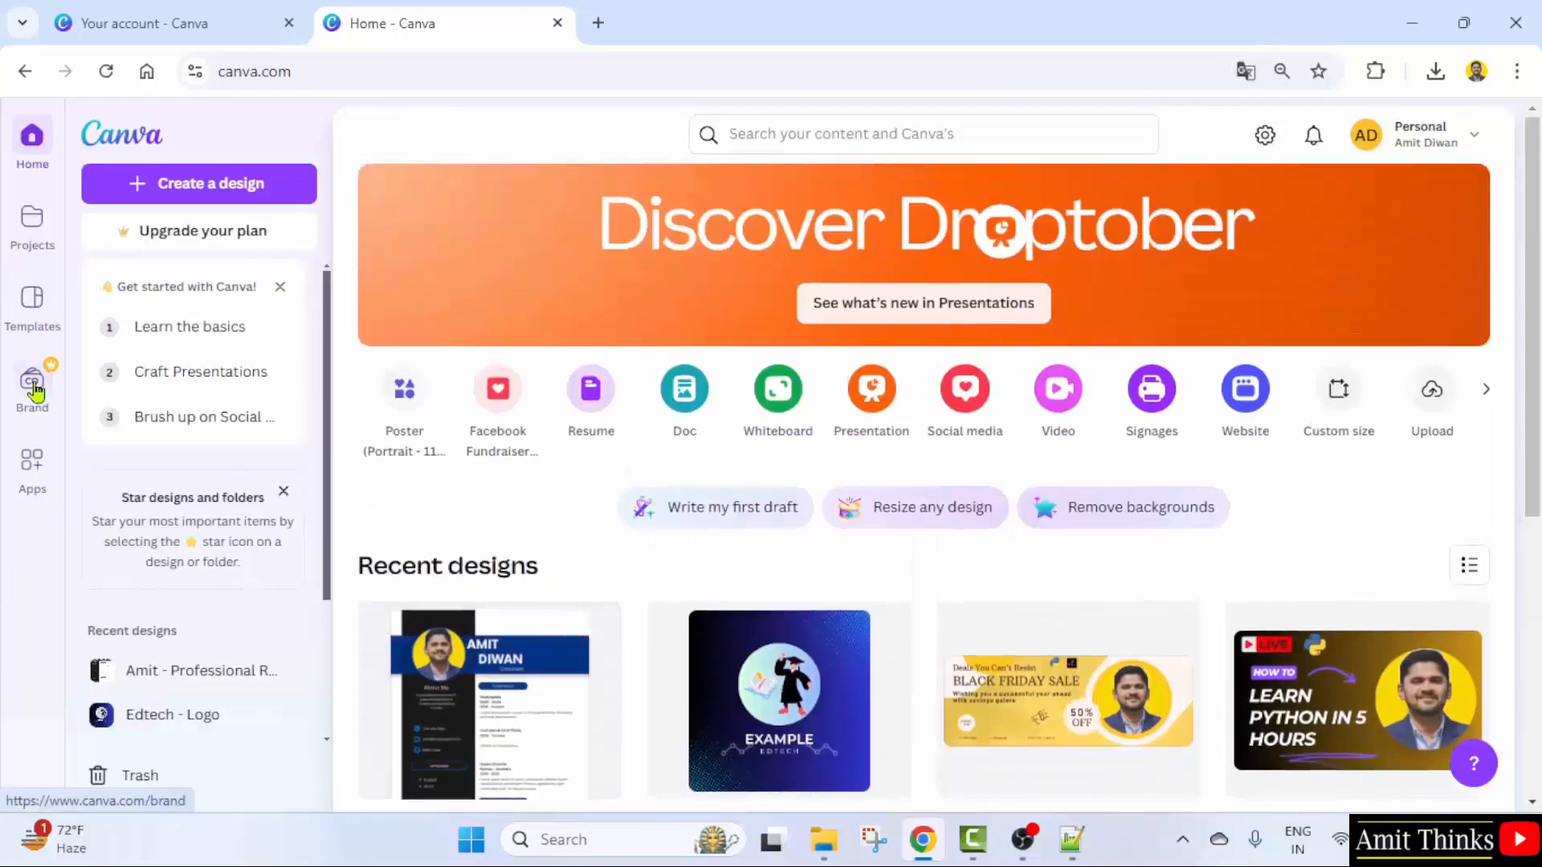
click(140, 23)
scroll(799, 555, down, 5)
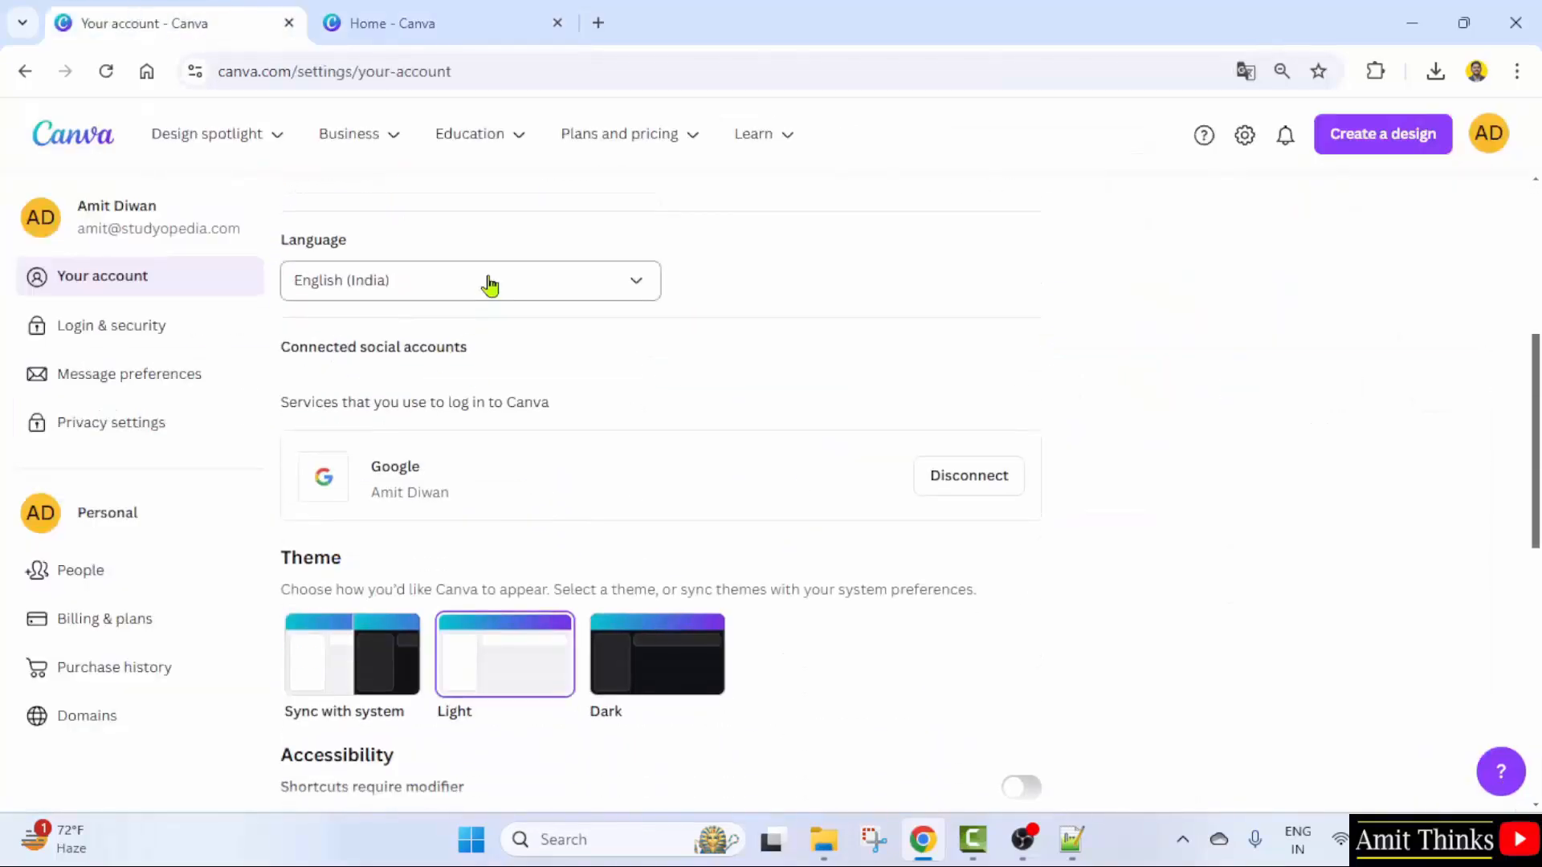
click(489, 283)
- Close the language list and check the active account in each Canva tab, ending on the second tab's home page
click(861, 283)
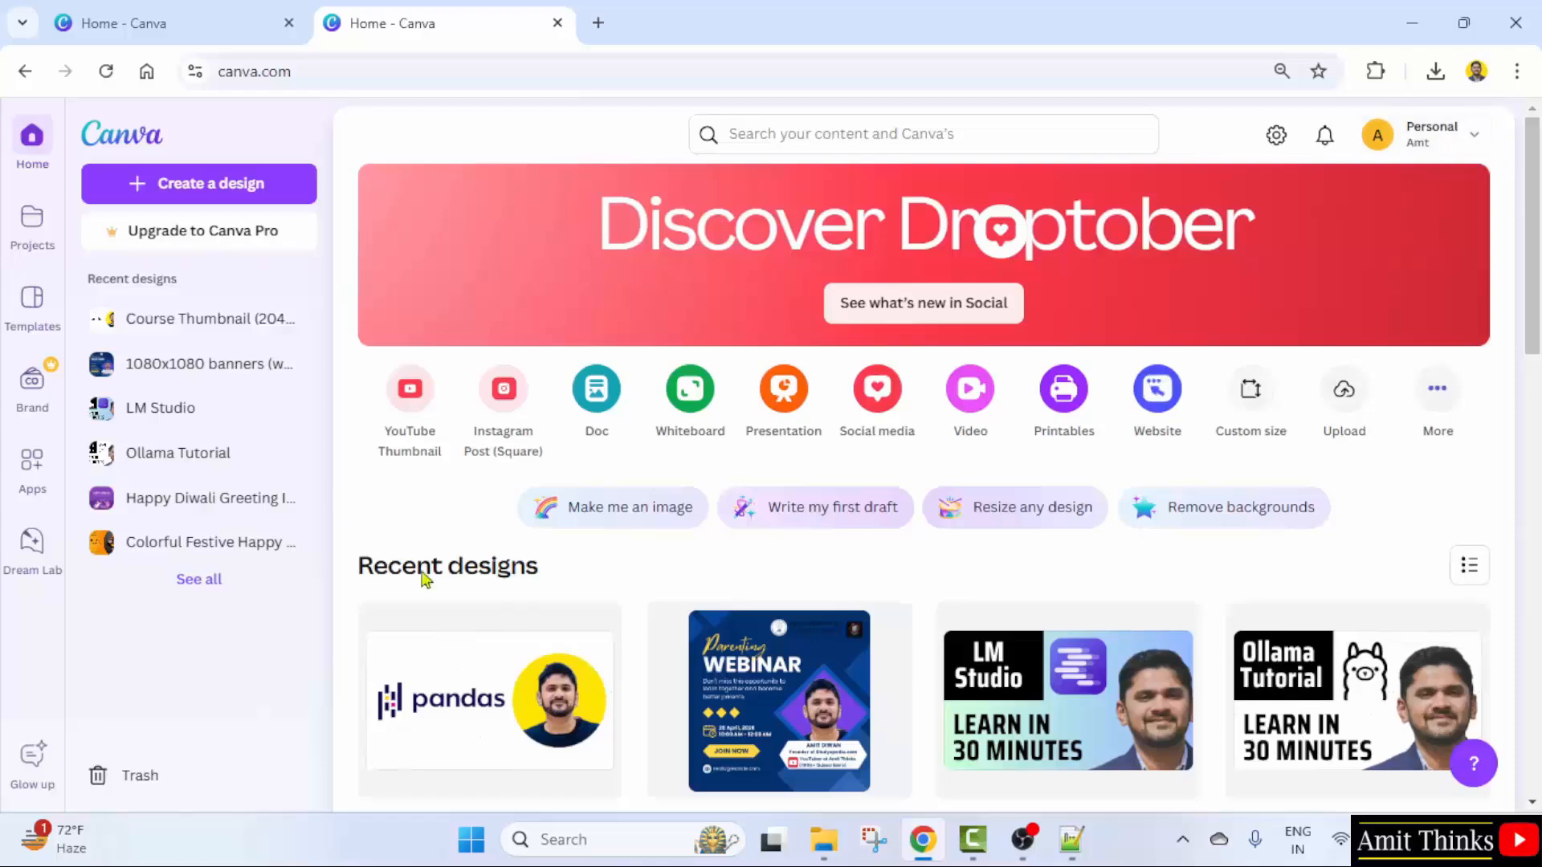
click(128, 11)
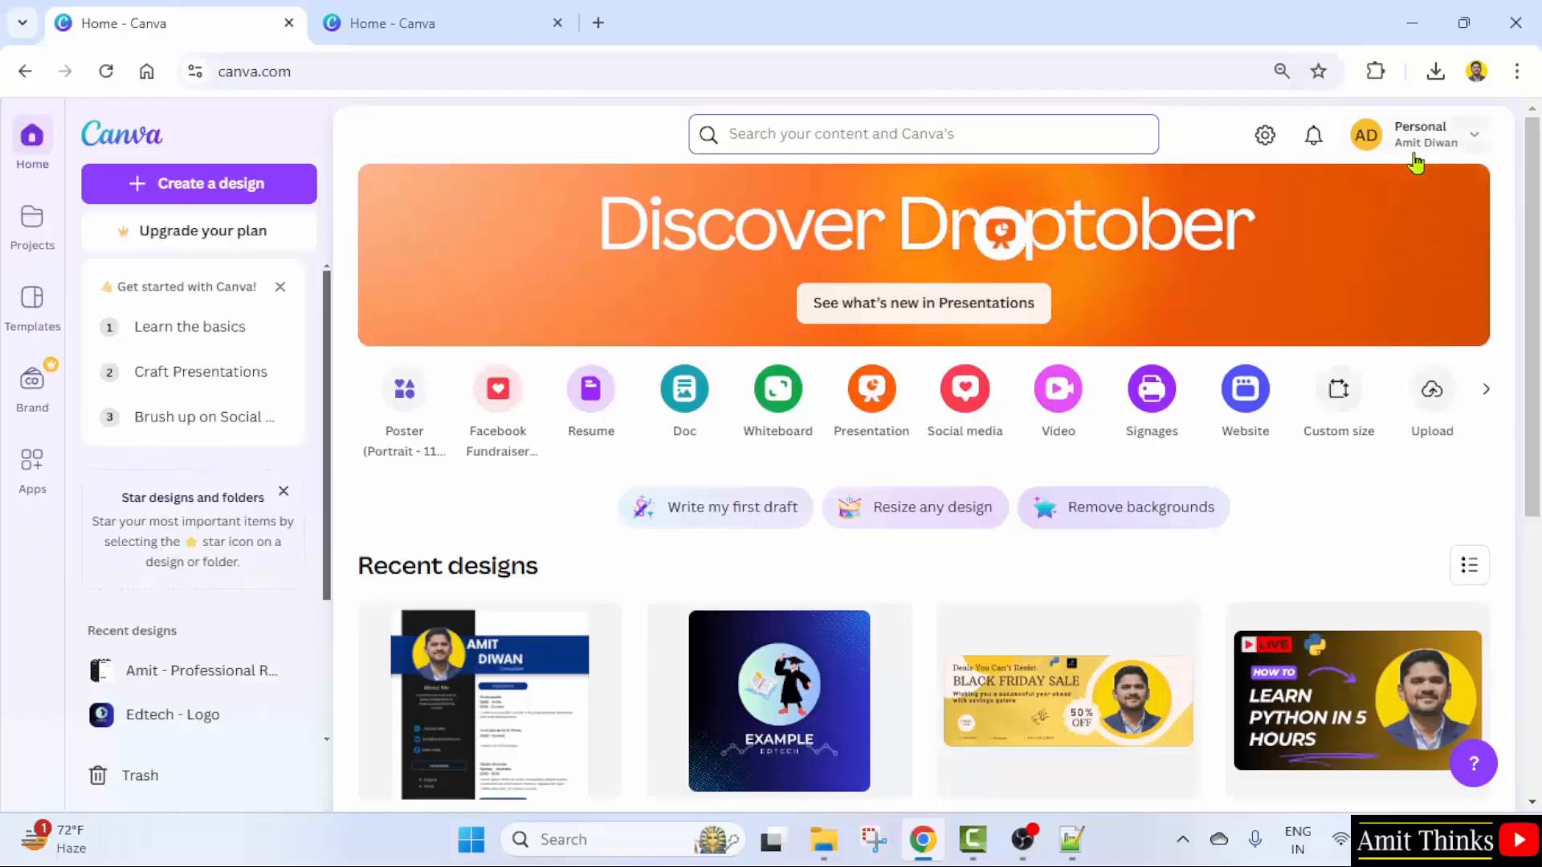
click(1450, 147)
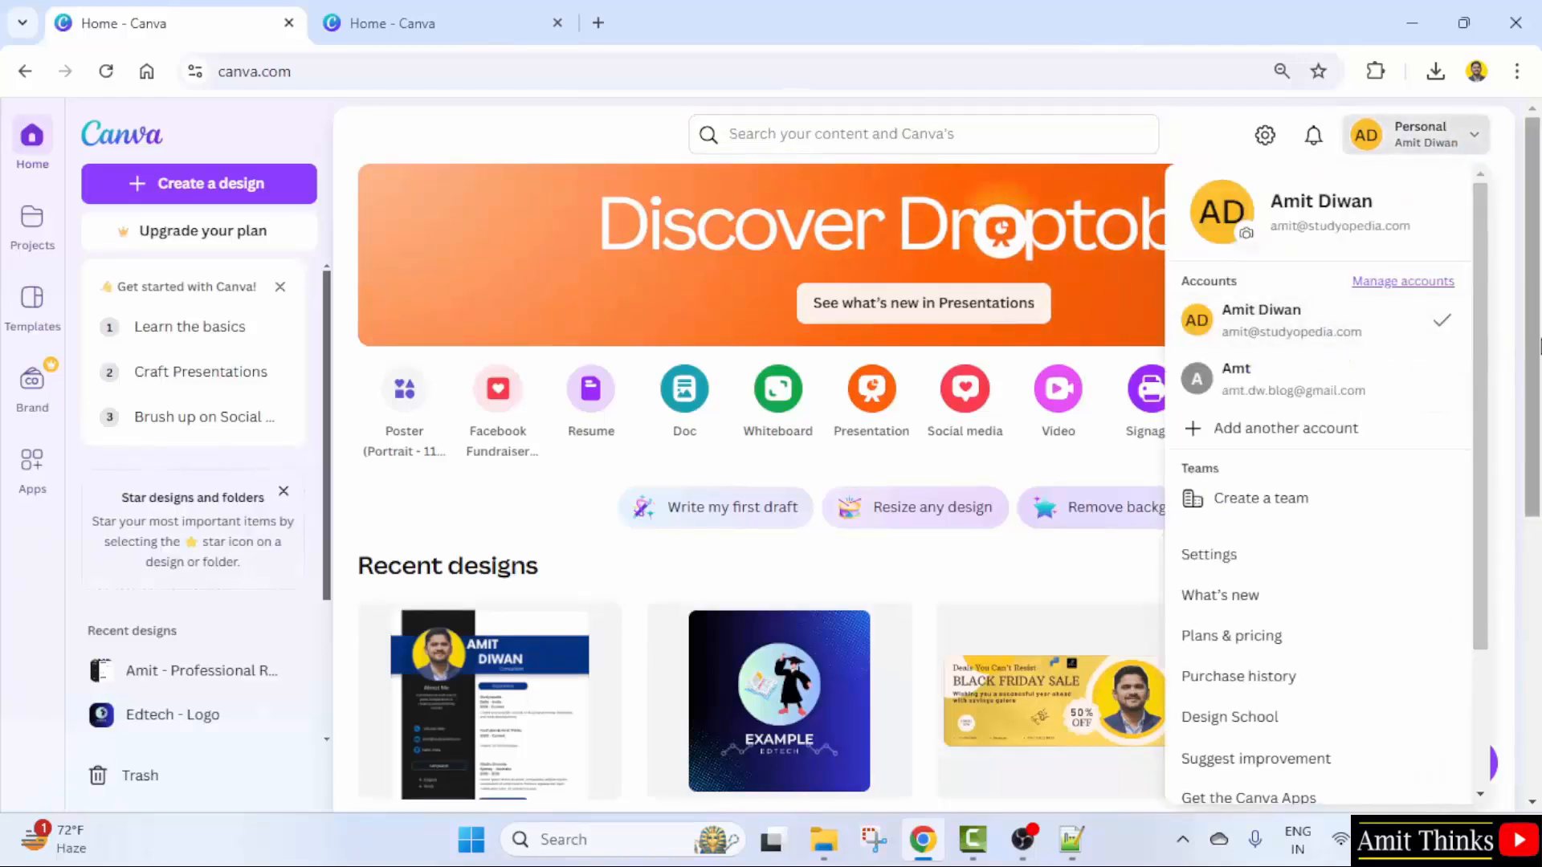
click(1379, 161)
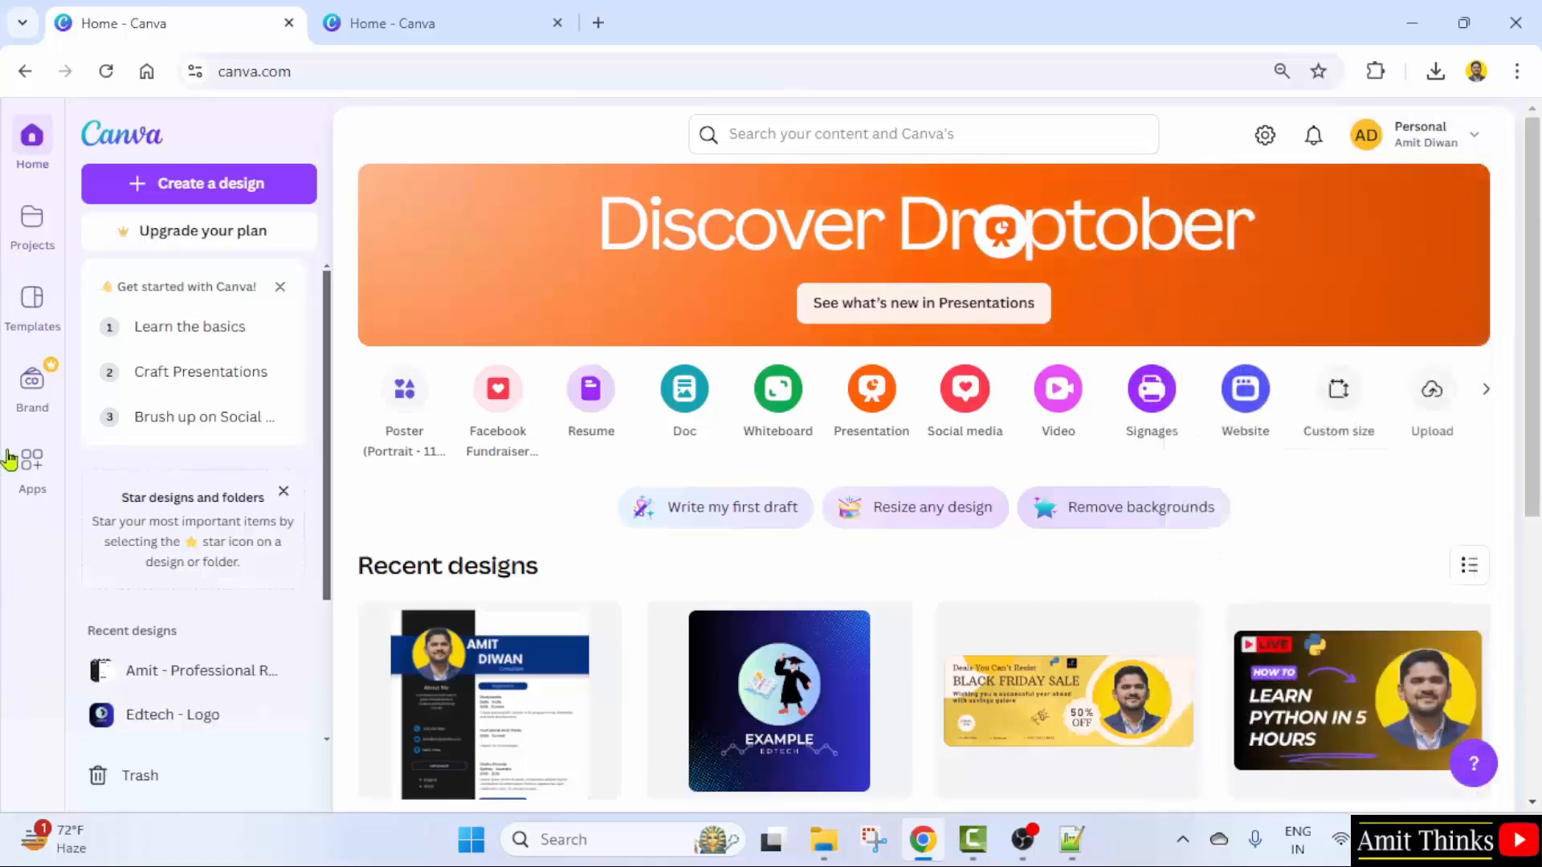
click(490, 11)
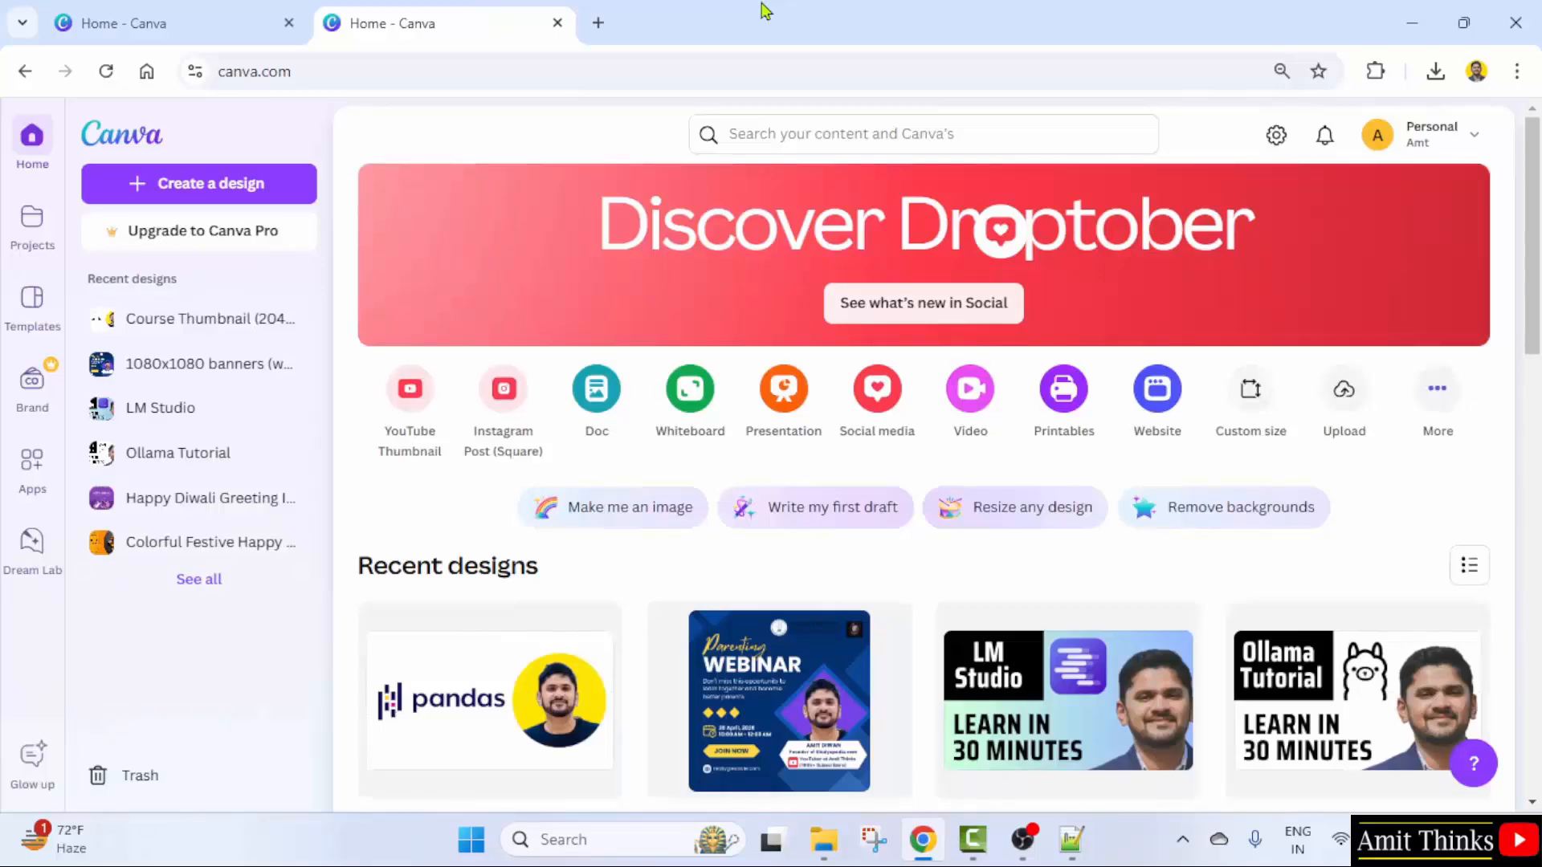
click(1469, 149)
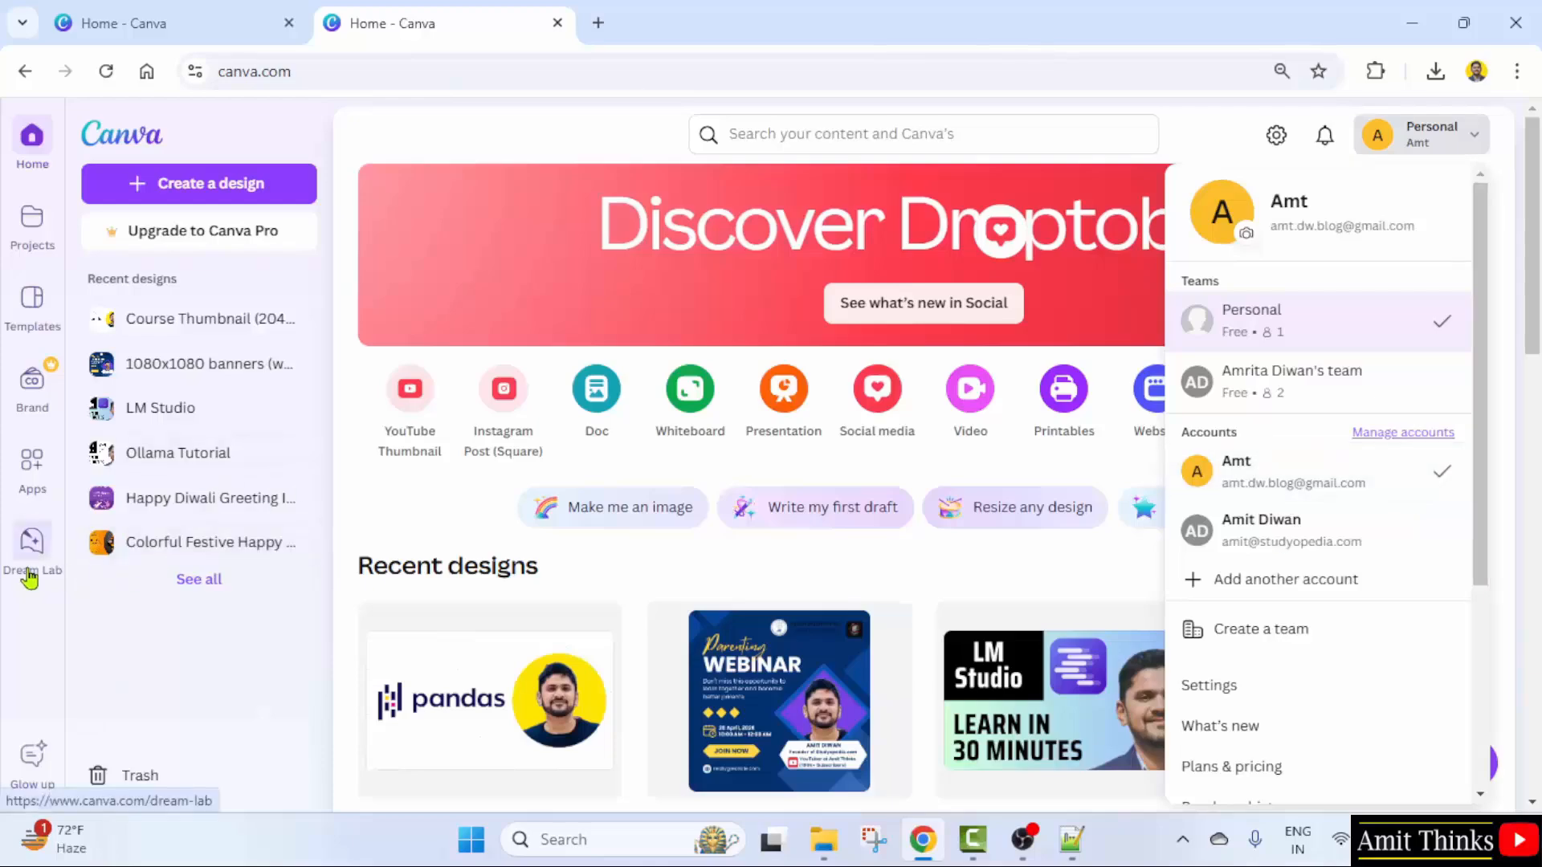
click(38, 642)
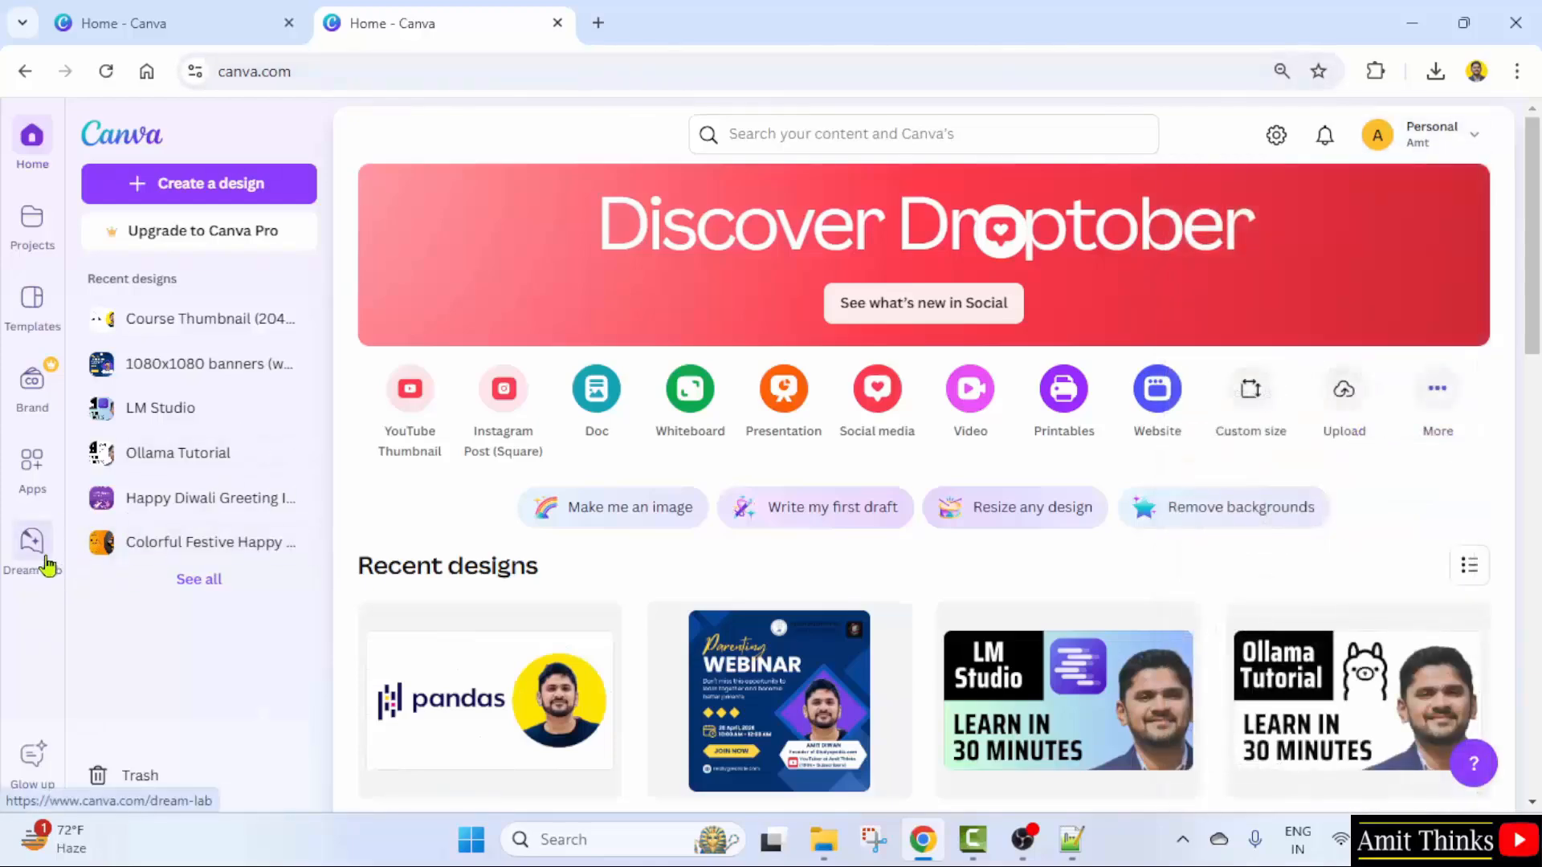
- Open Dream Lab, use the swan example prompt, and generate four misty-lake swan images
click(33, 542)
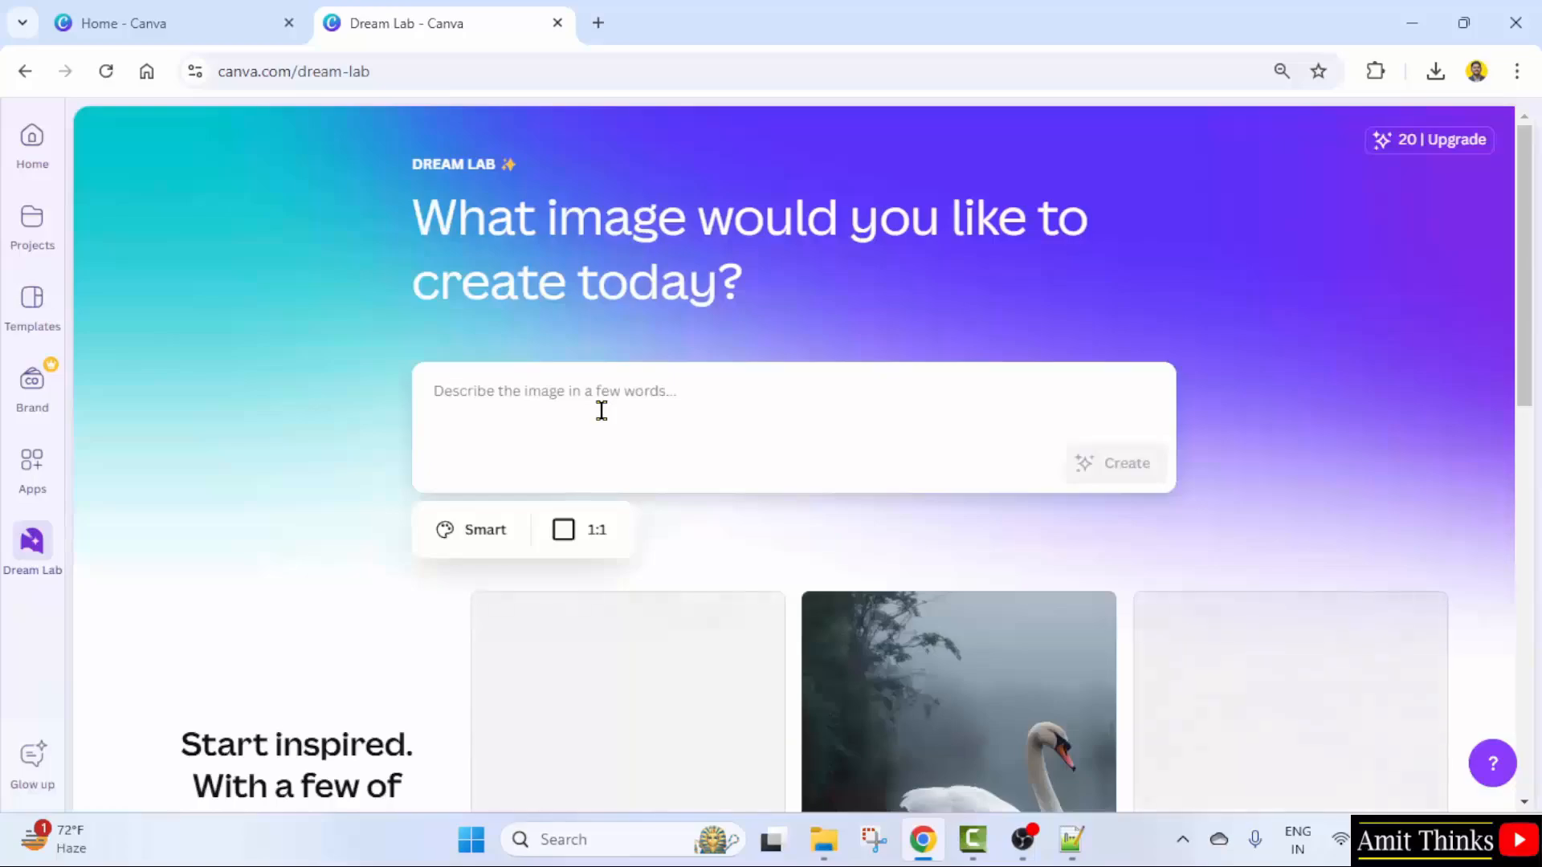
scroll(755, 562, down, 2)
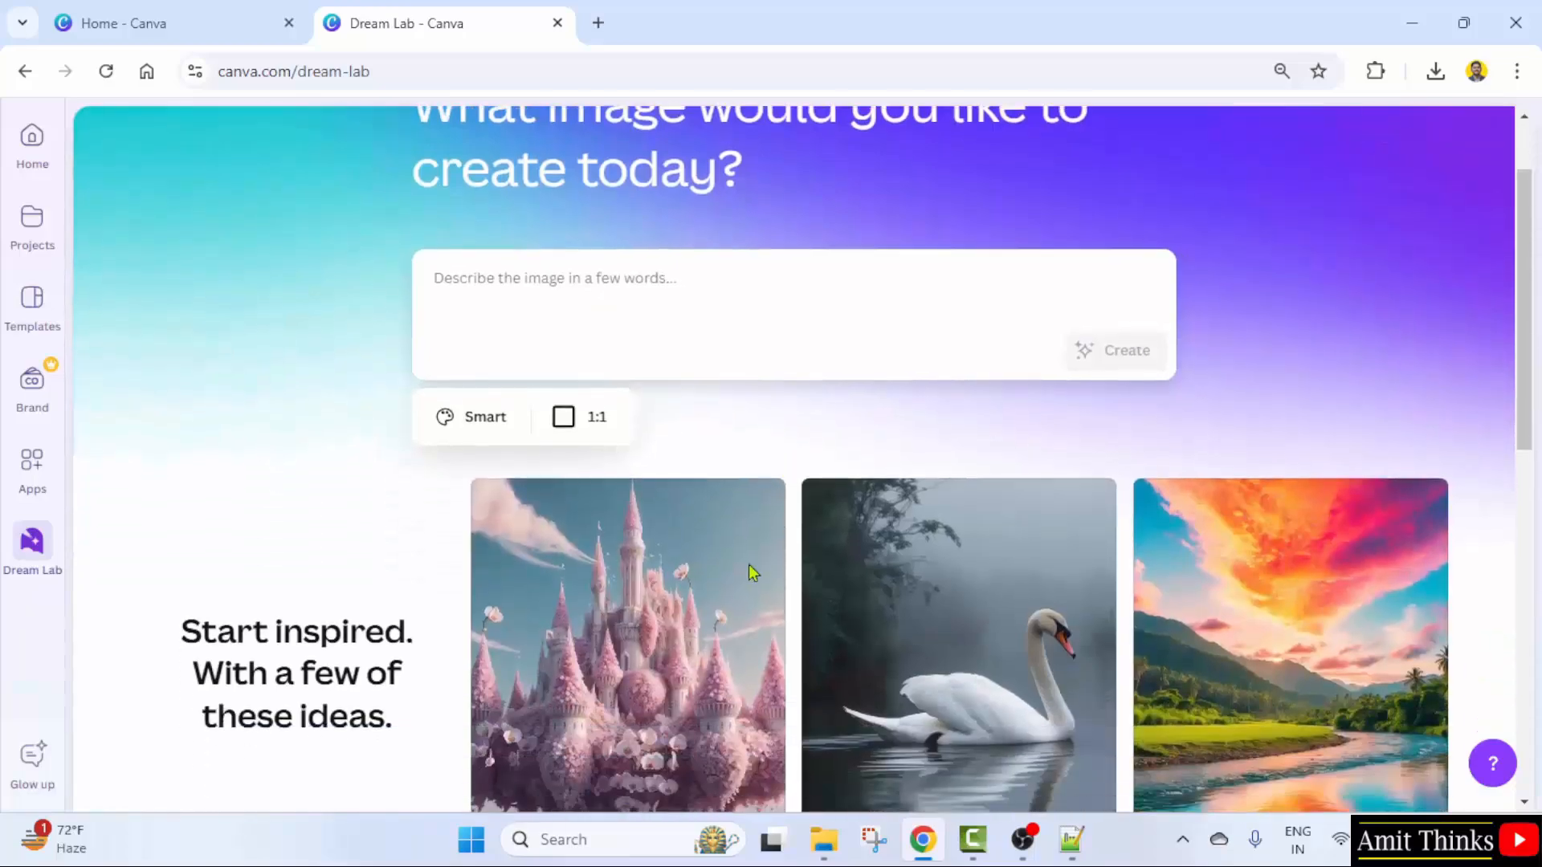
scroll(767, 738, down, 1)
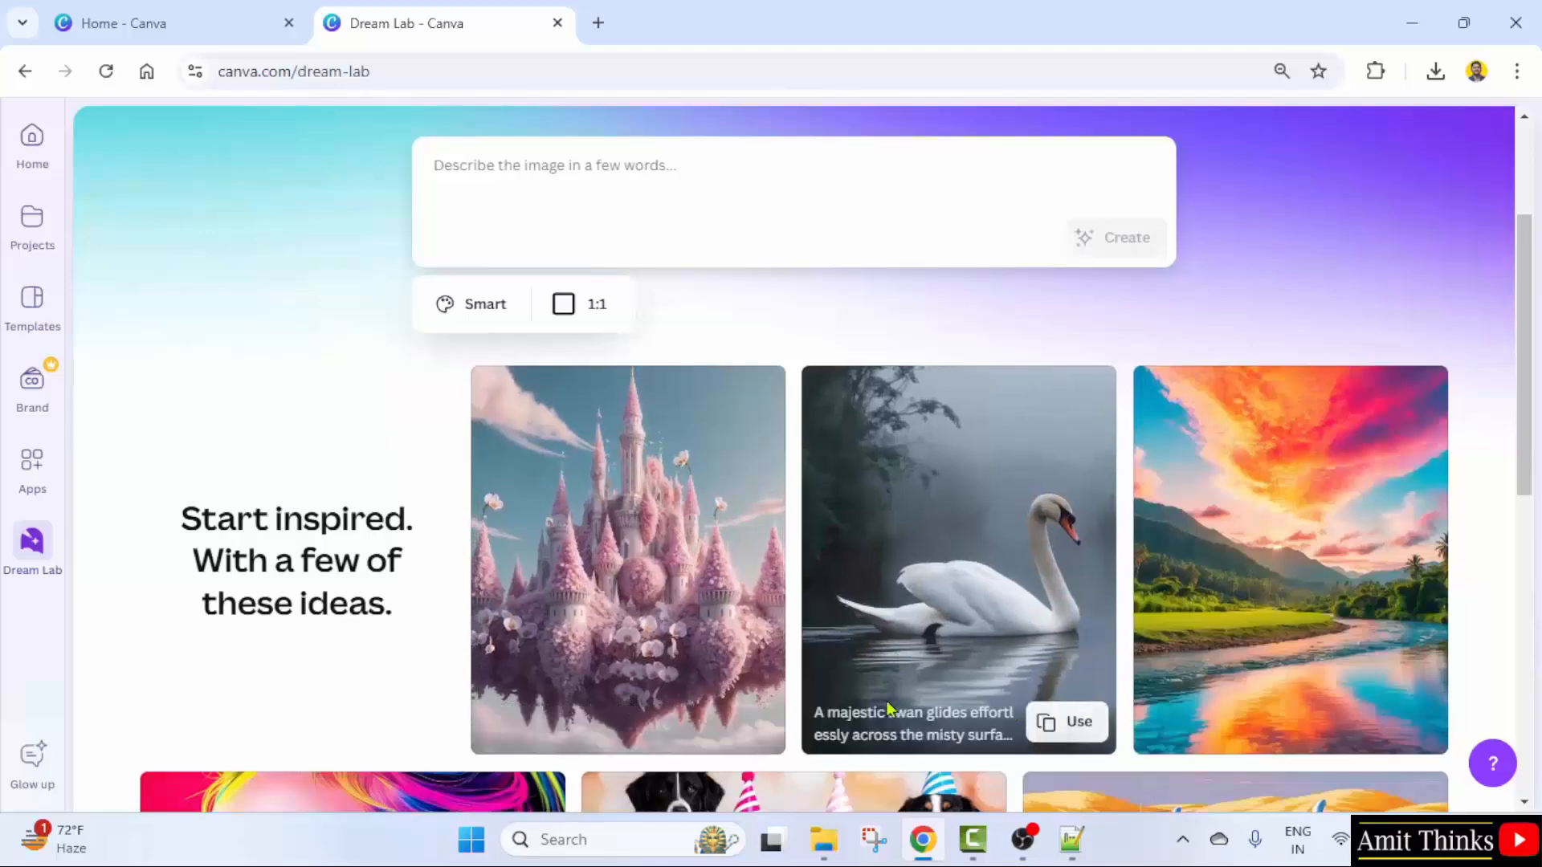
click(1050, 725)
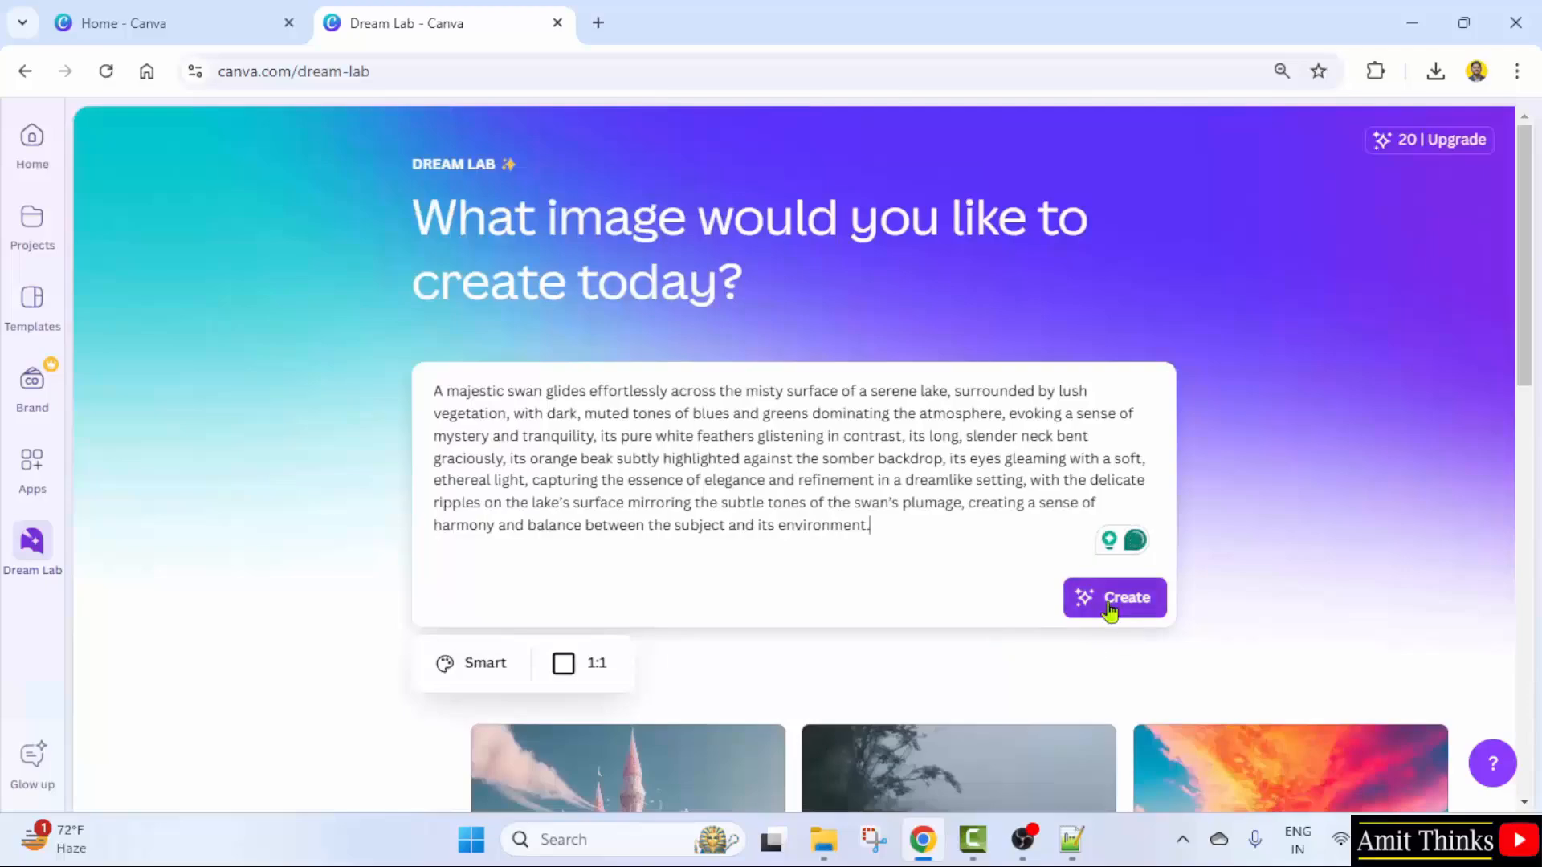
click(1112, 606)
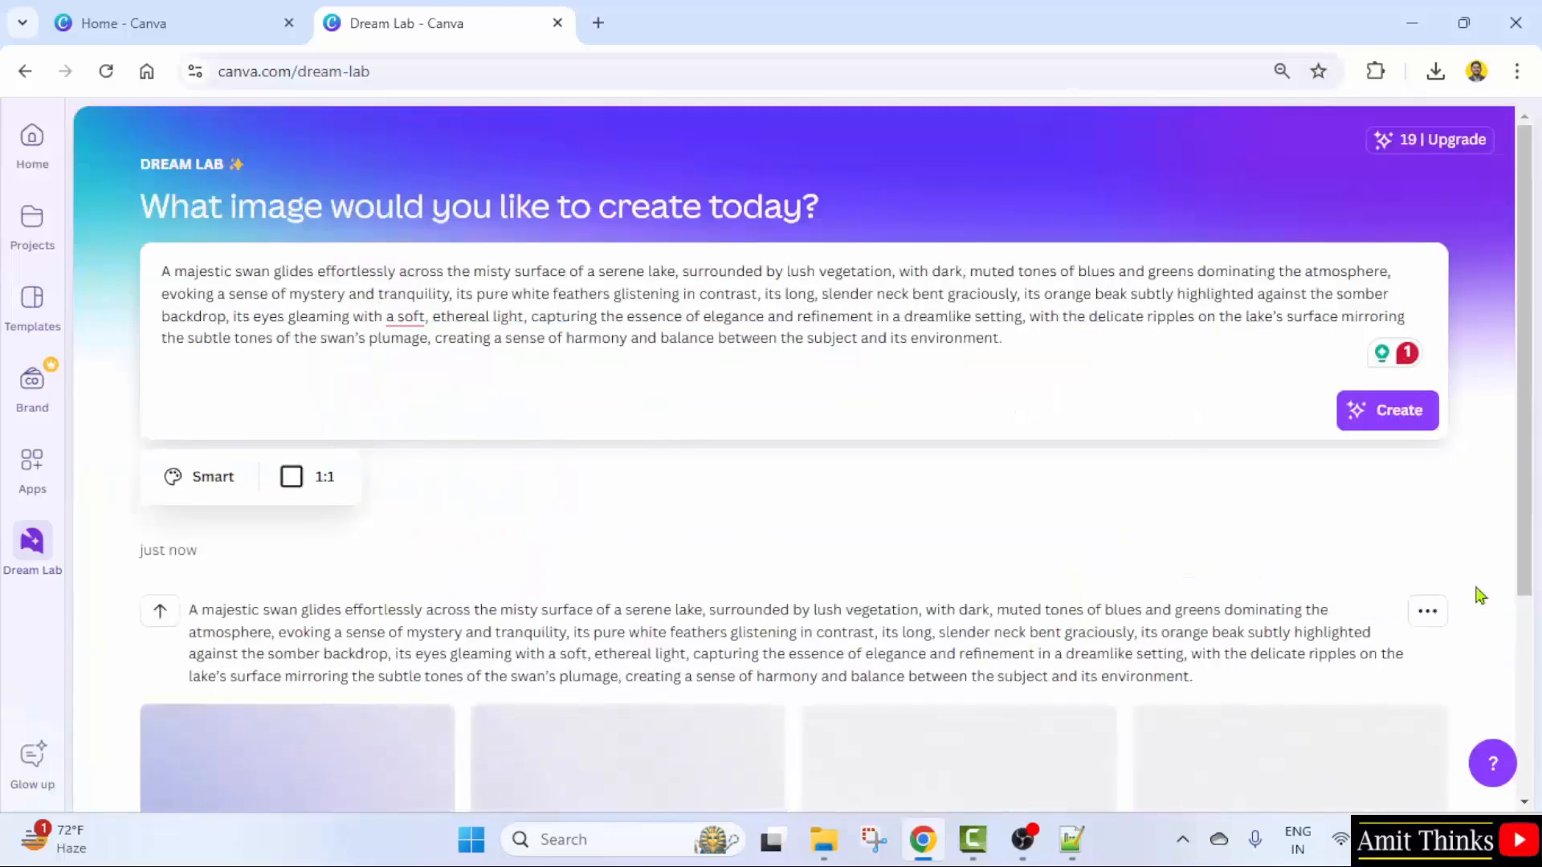
scroll(1091, 477, down, 3)
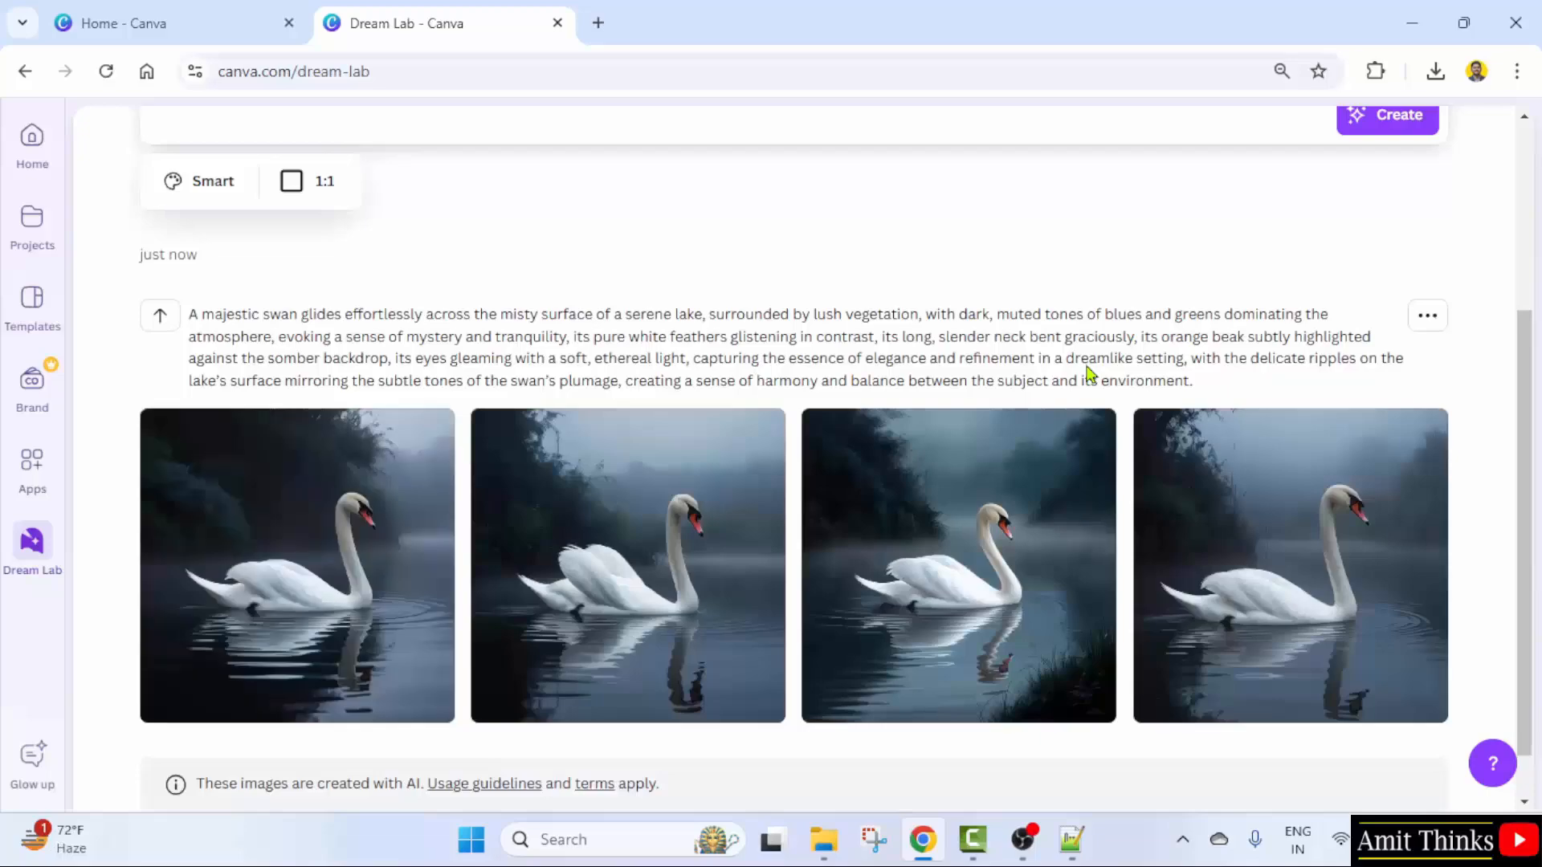
scroll(860, 406, up, 4)
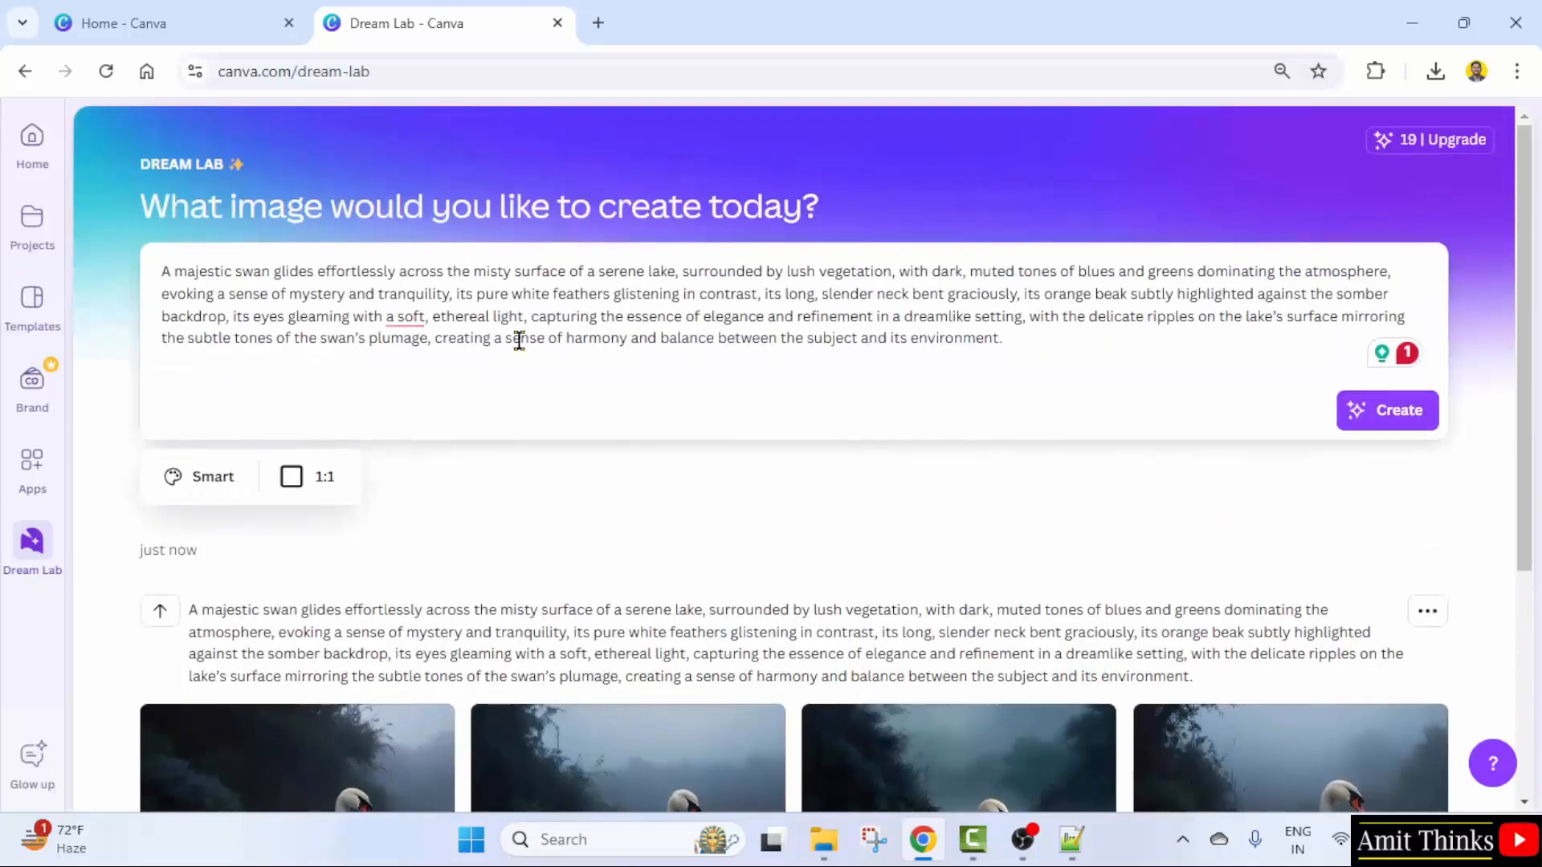
- Clear the swan prompt, enter a banner prompt selling a Python course to students and engineers, and create images
drag(1078, 344, 84, 282)
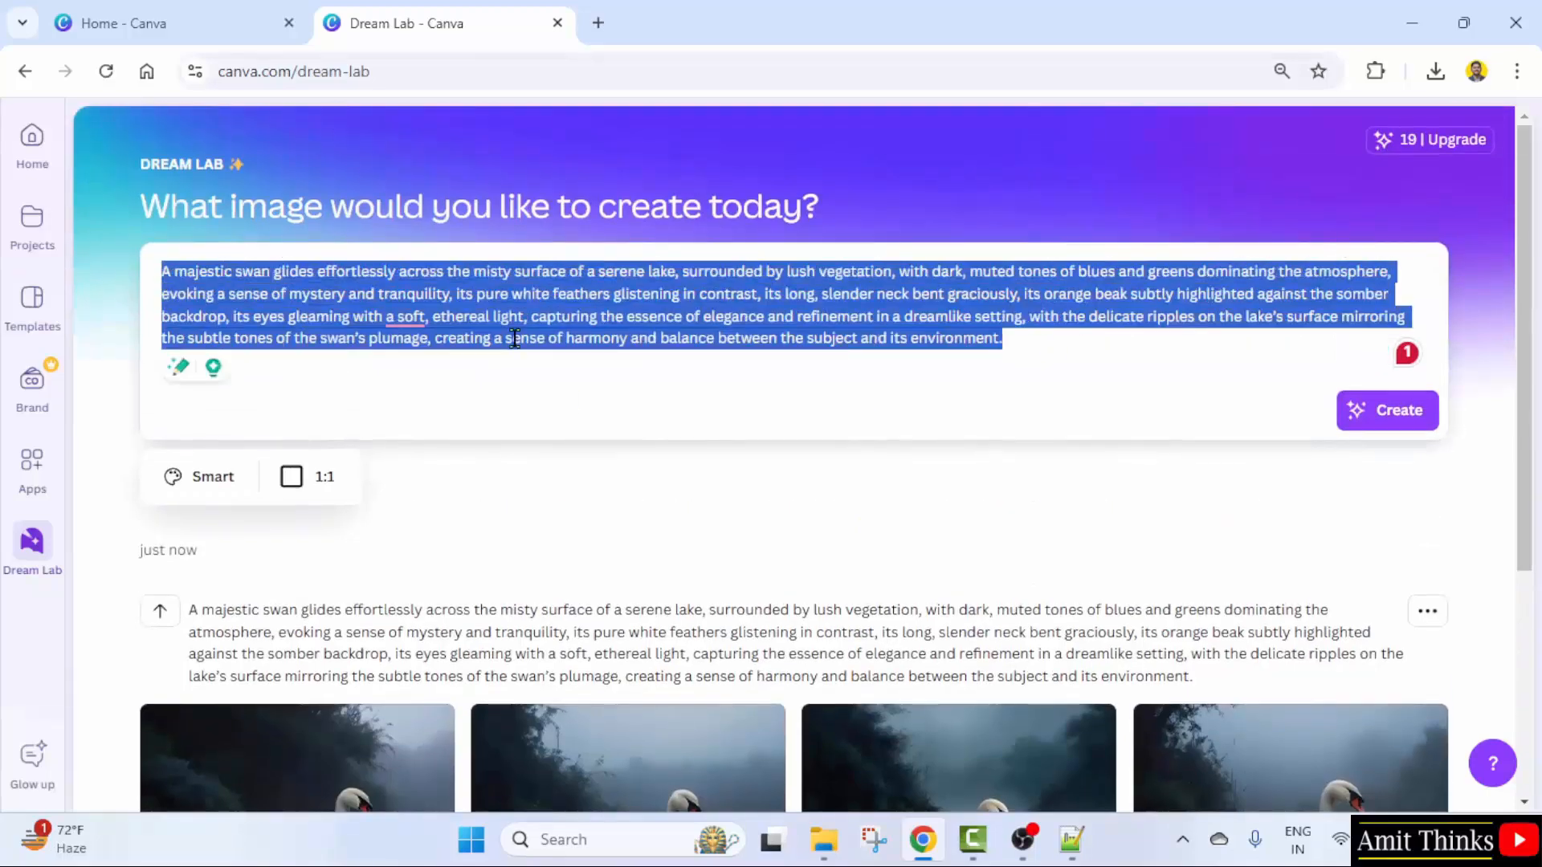
key(BackSpace)
text(Create)
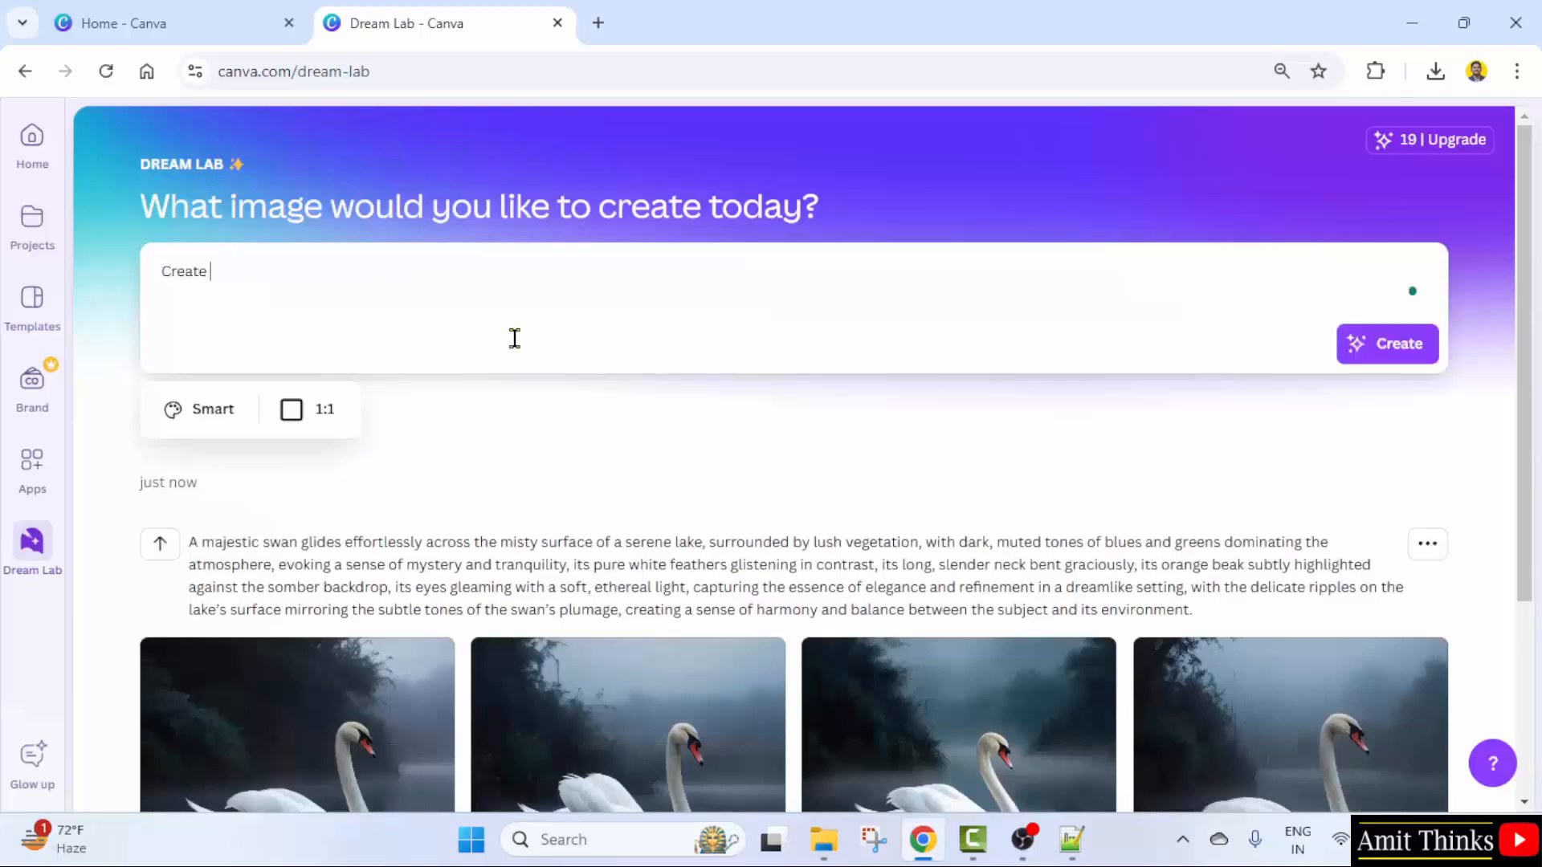
text( a social media banner to sell m)
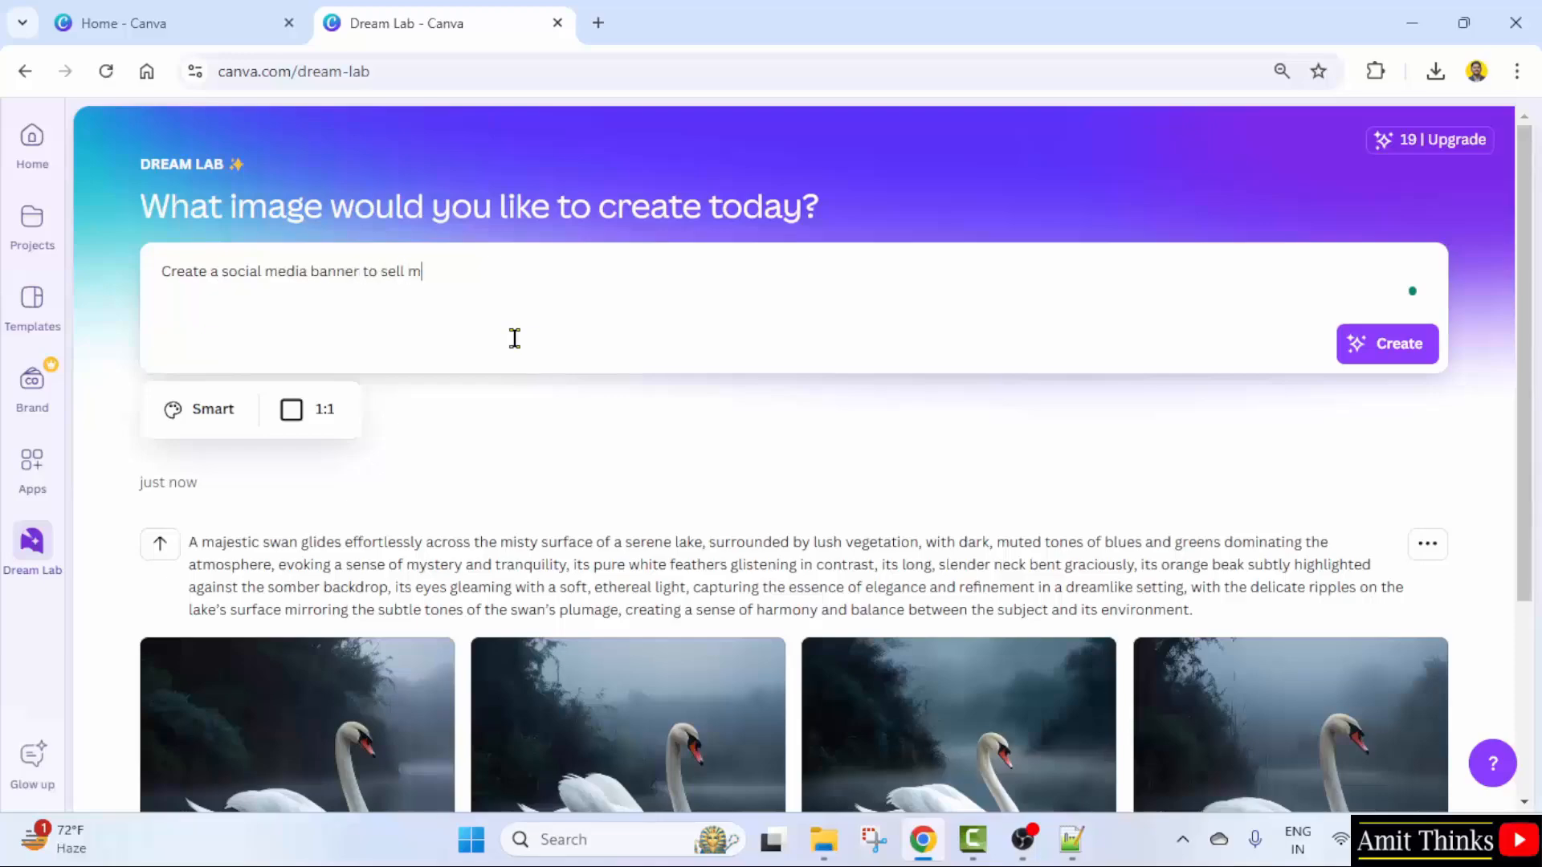
text(y Python course to students)
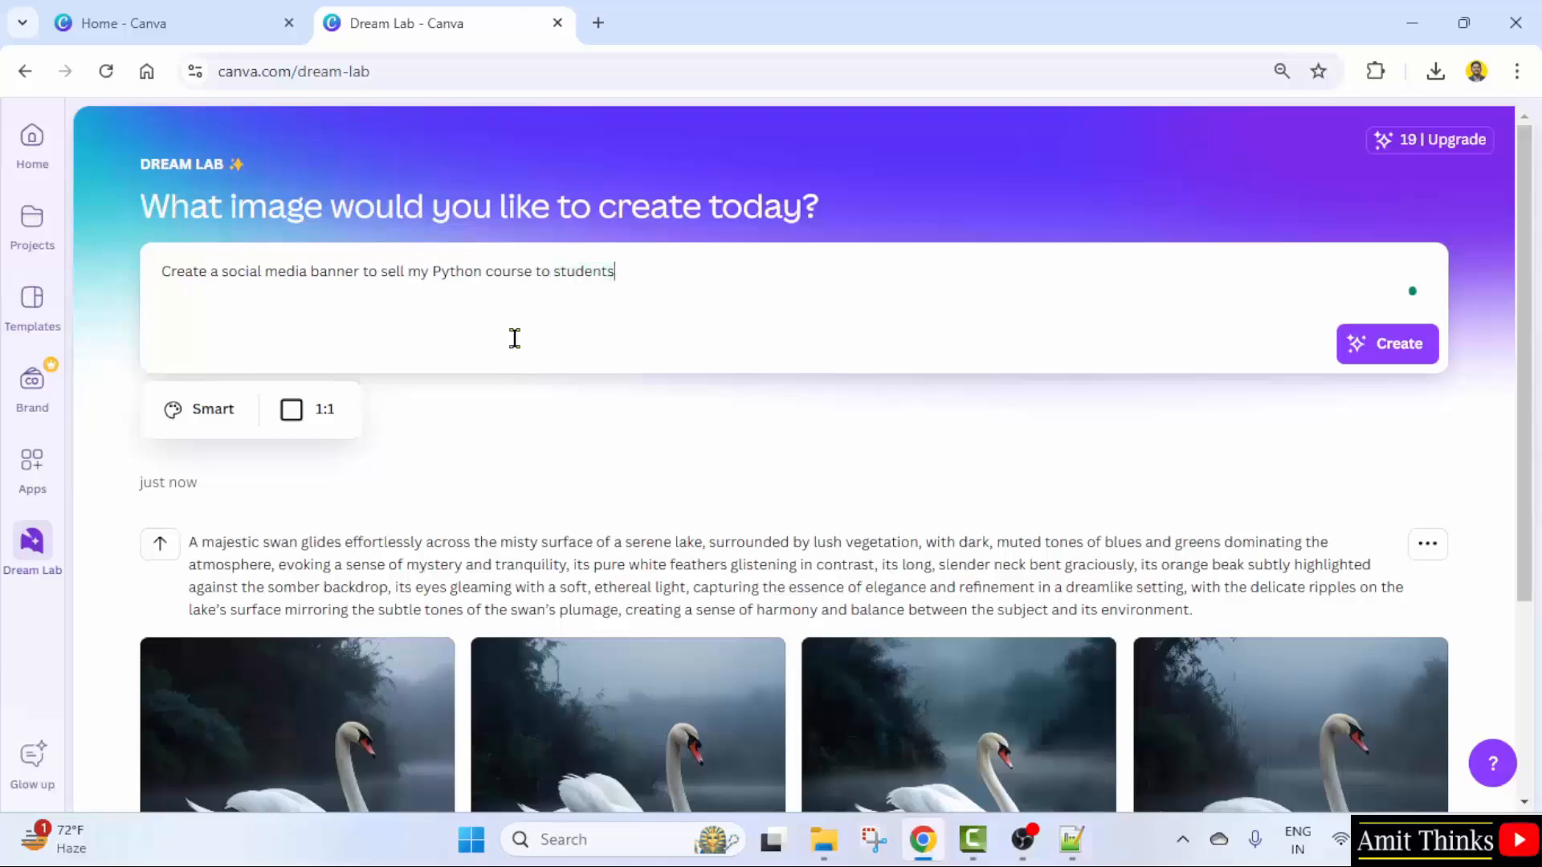
text(, engineers, and profession)
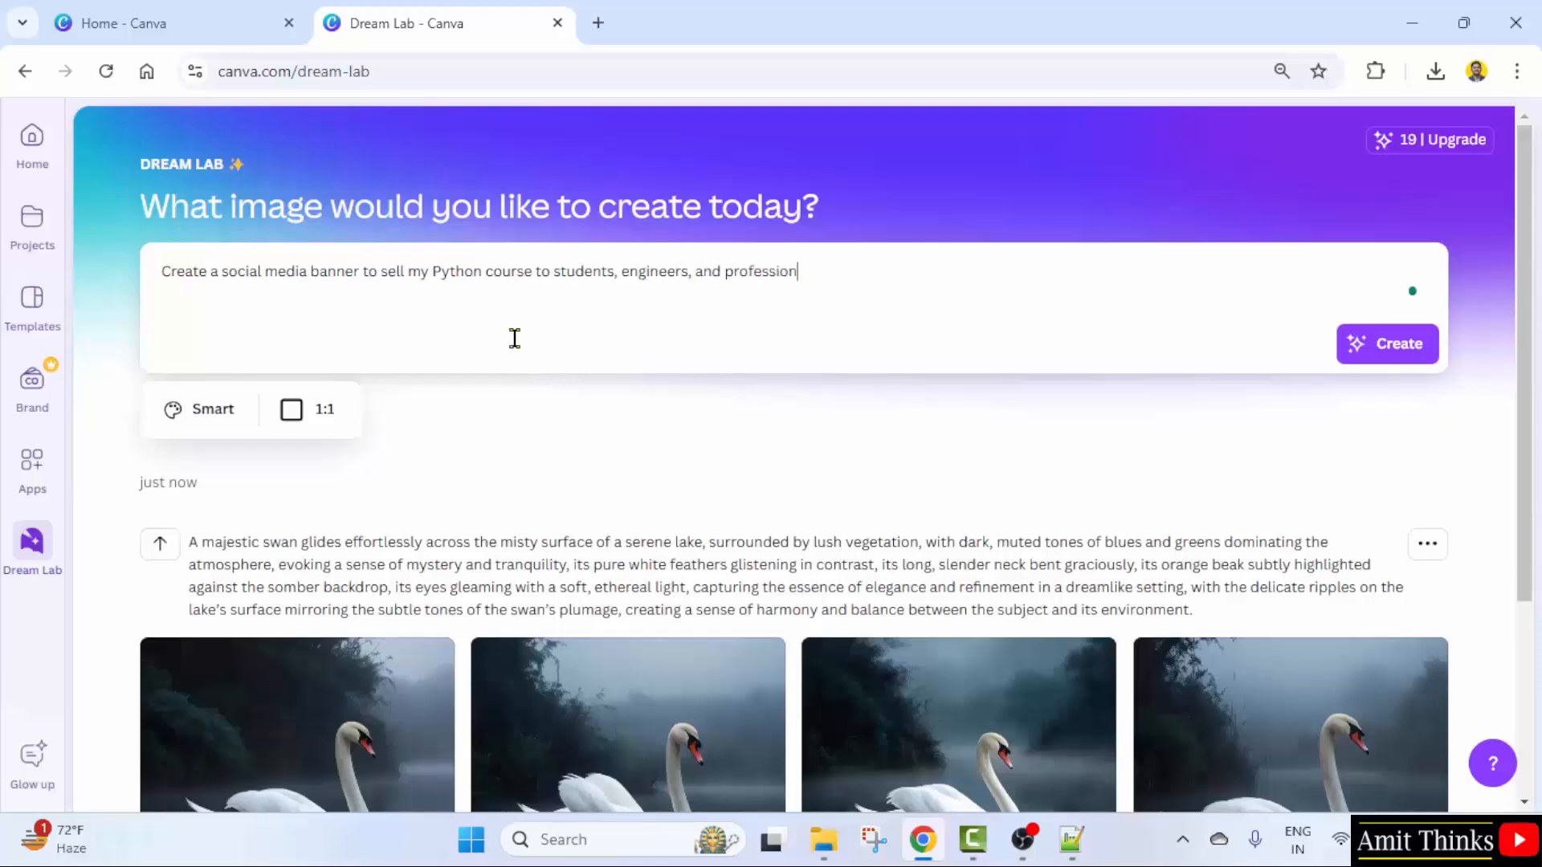
text(als. The courses is for 5 hours, wi)
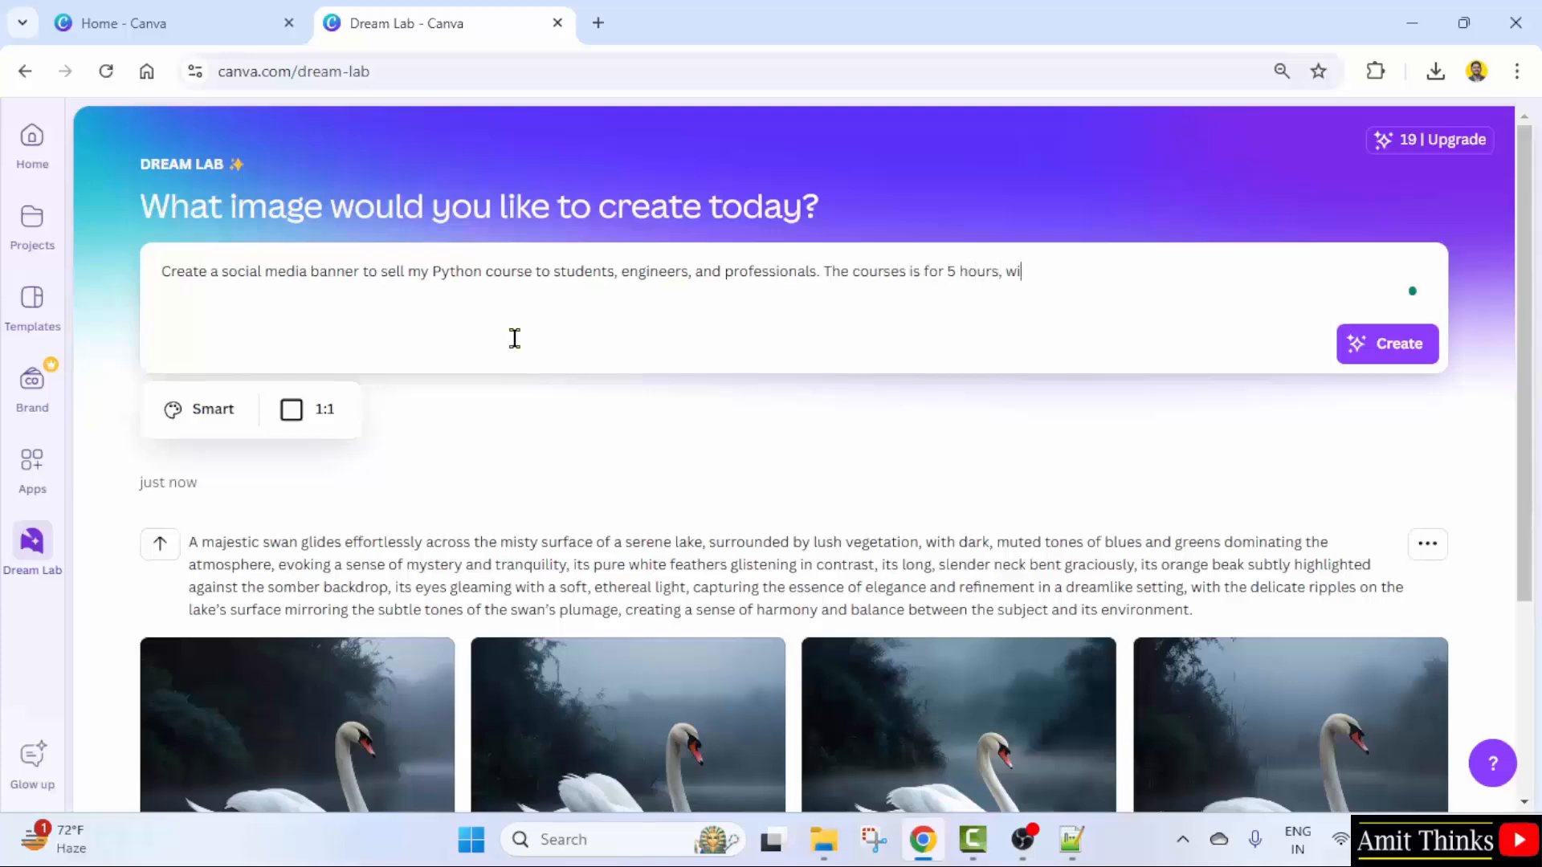
text(th 25 lessons, and 100+ coding examples.)
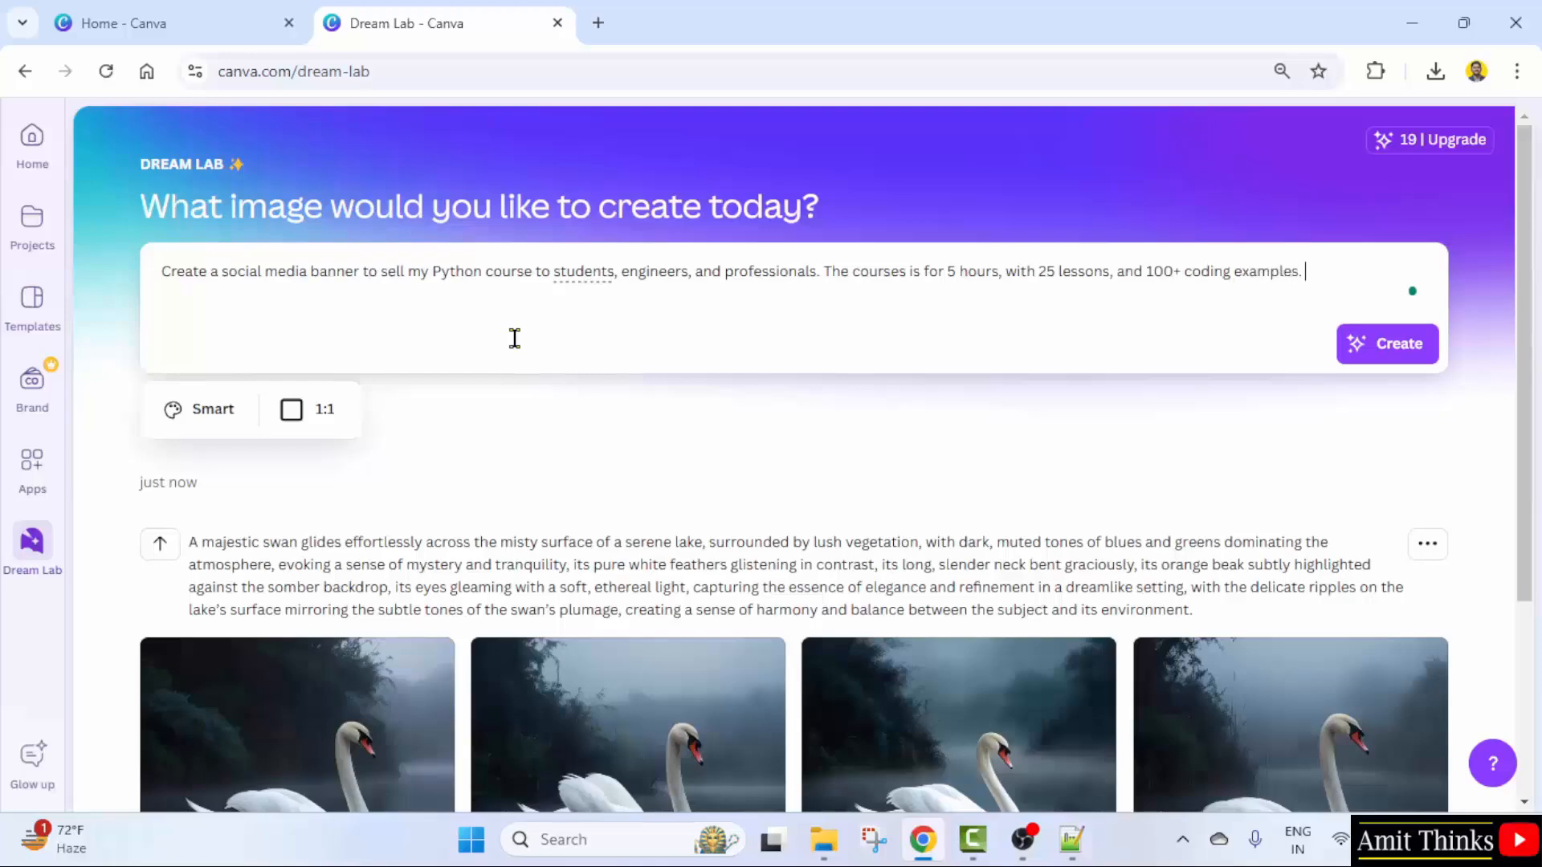
click(1382, 343)
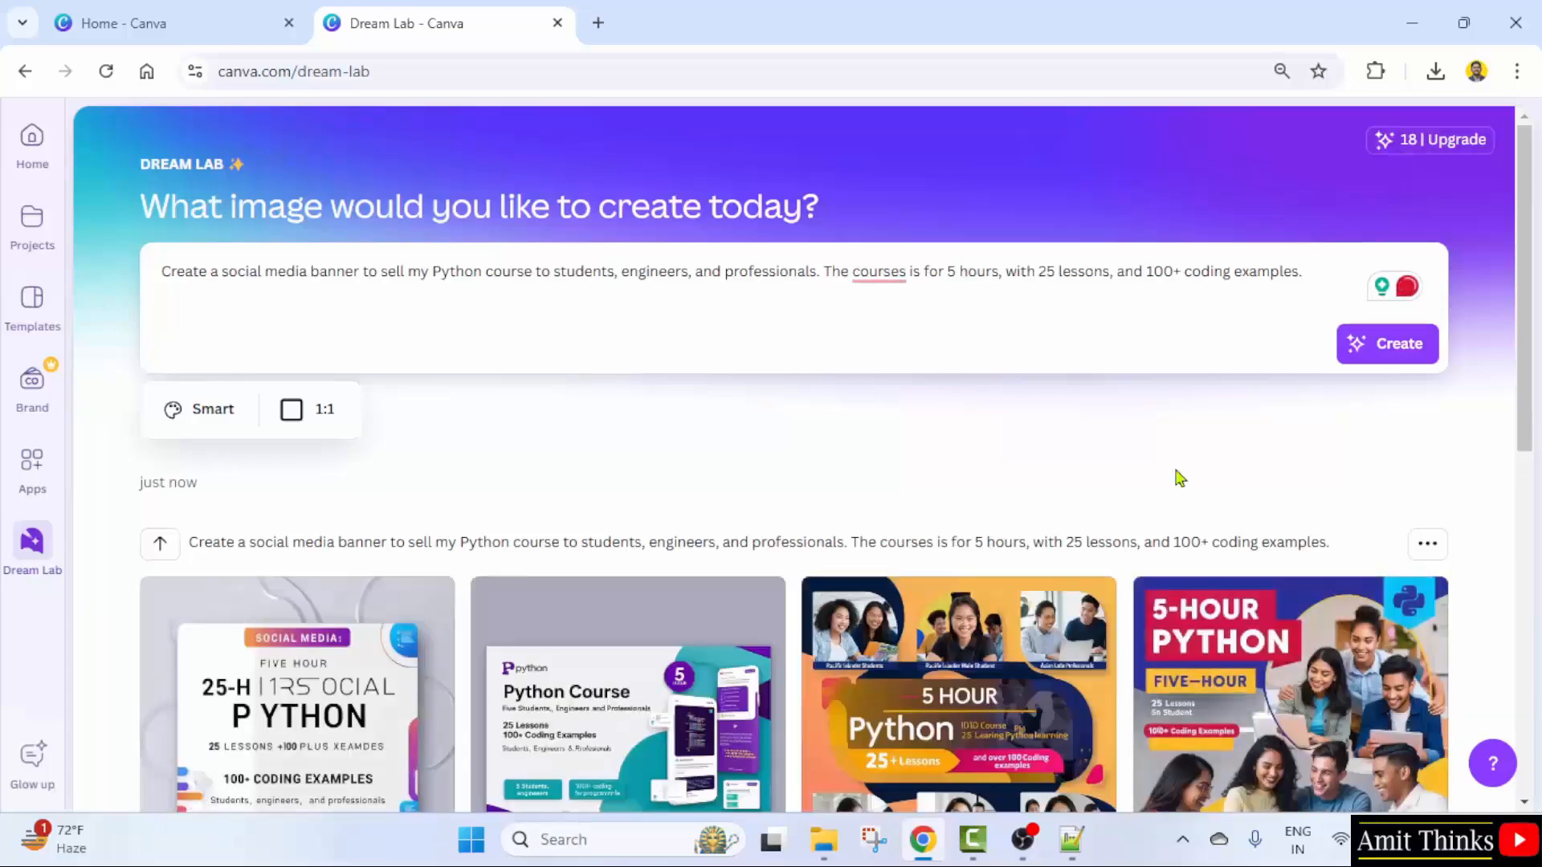
scroll(600, 402, down, 3)
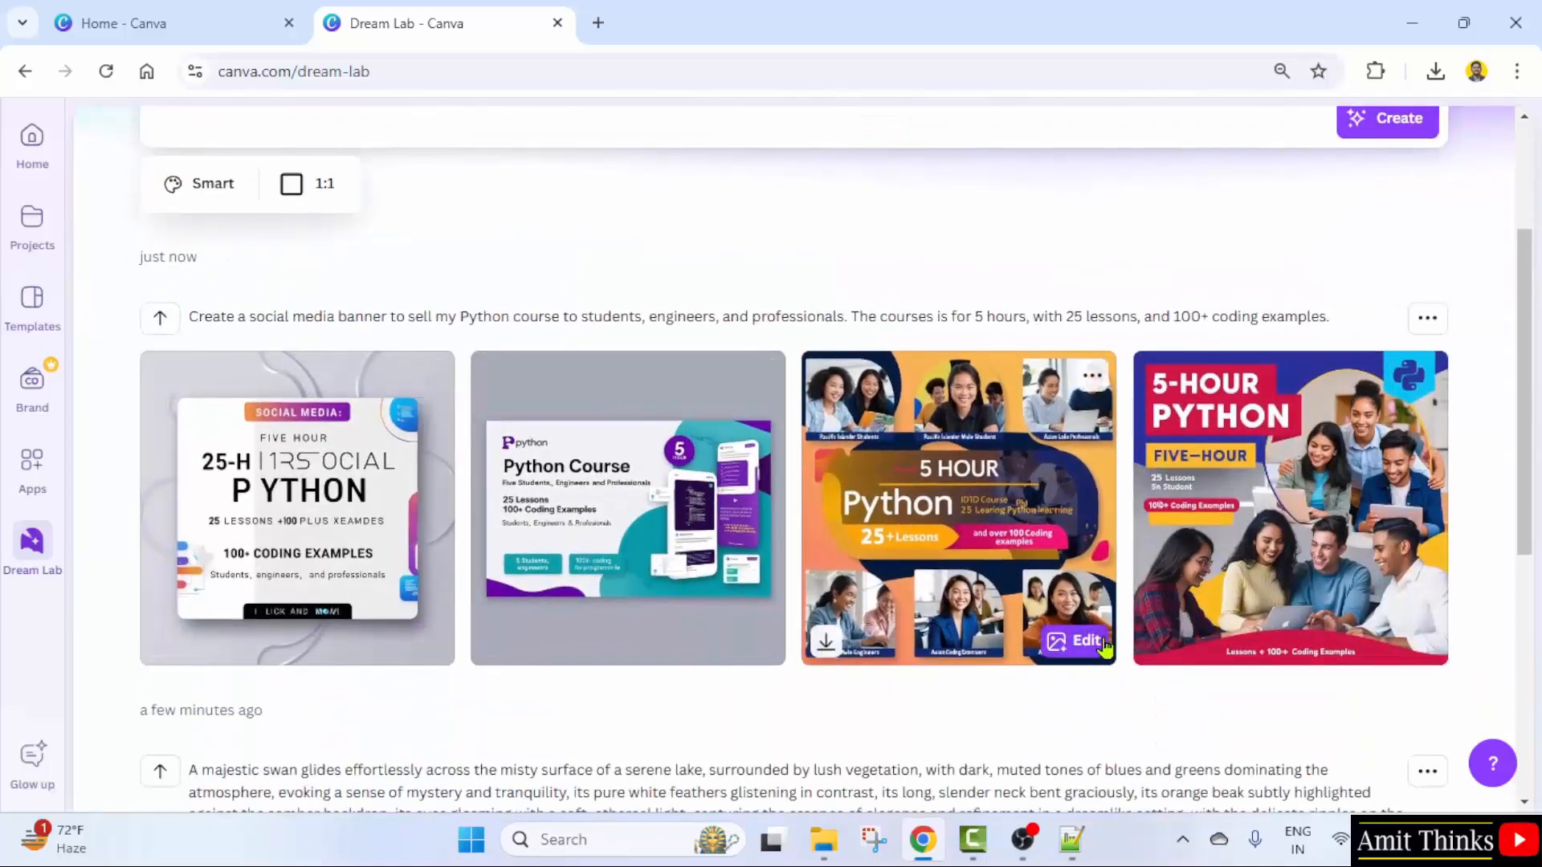
scroll(591, 538, up, 3)
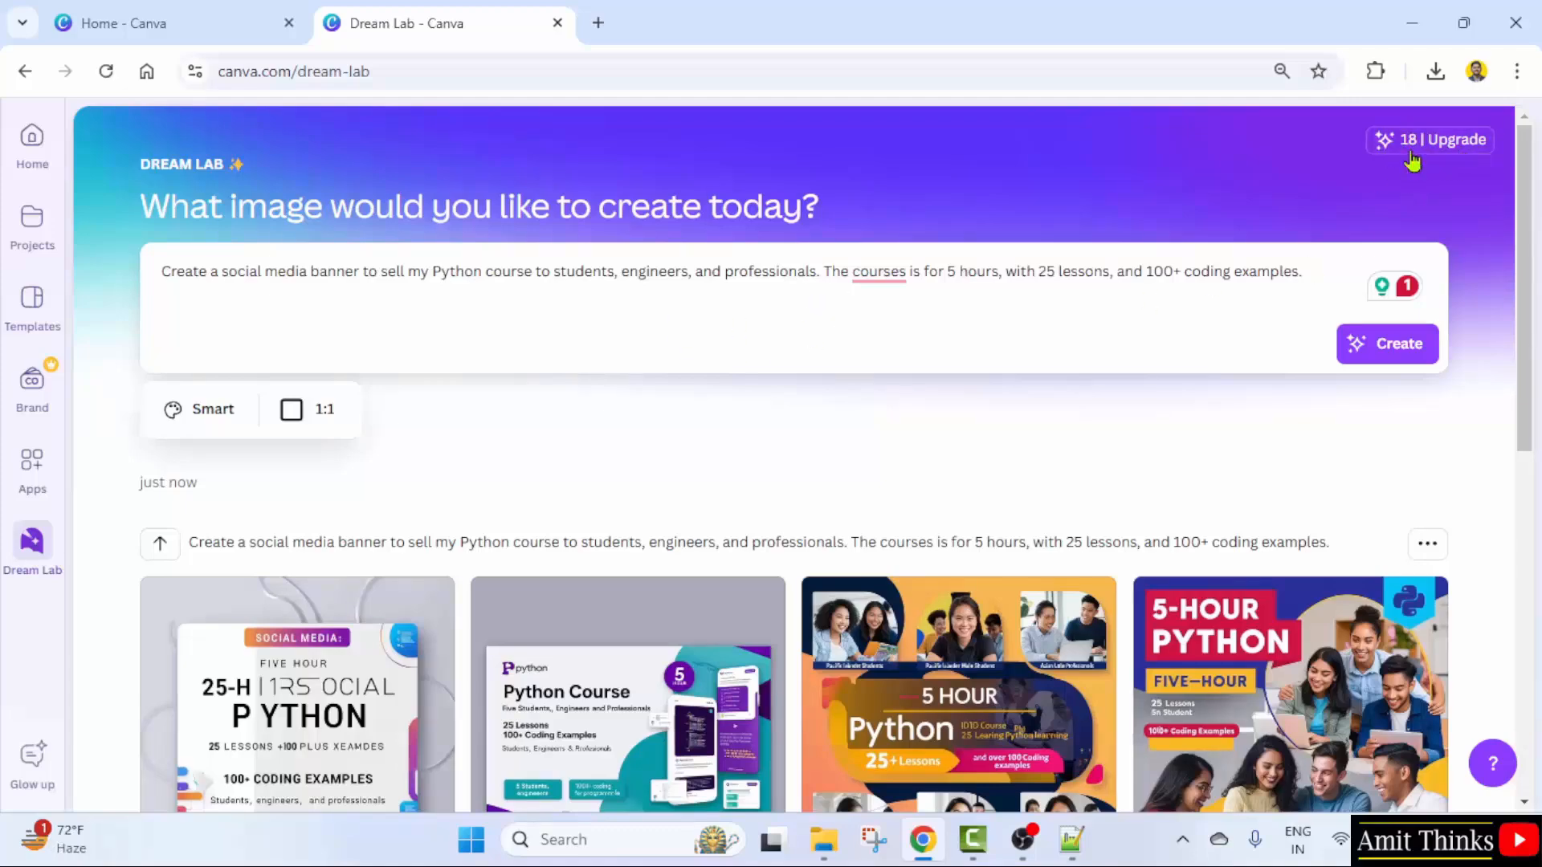
- Correct 'courses' to 'course' in the Python banner prompt, then view and dismiss the upgrade offer
click(909, 275)
key(BackSpace)
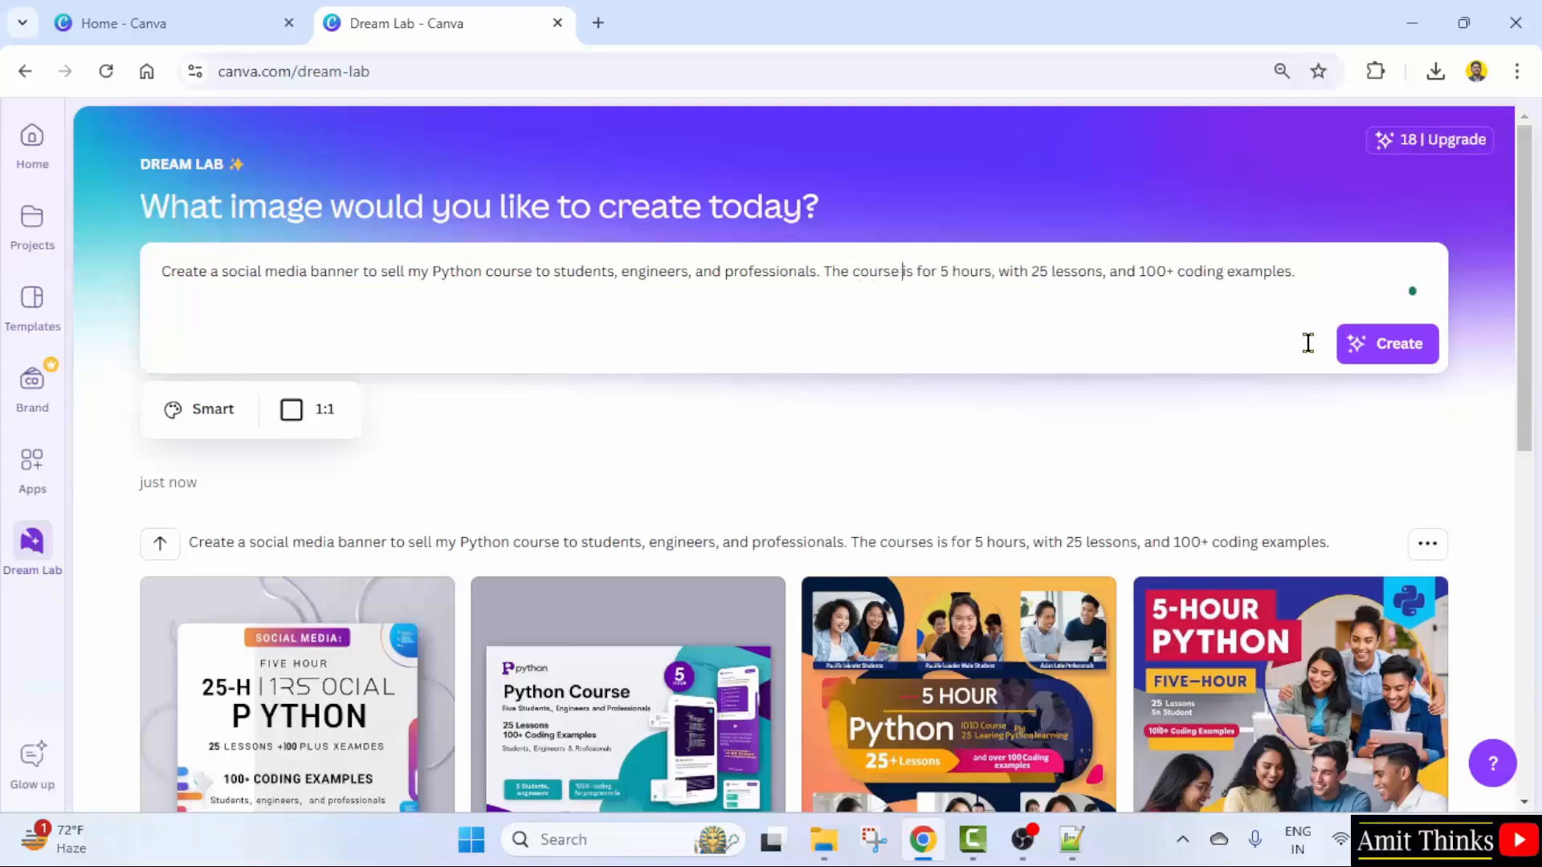
click(1407, 144)
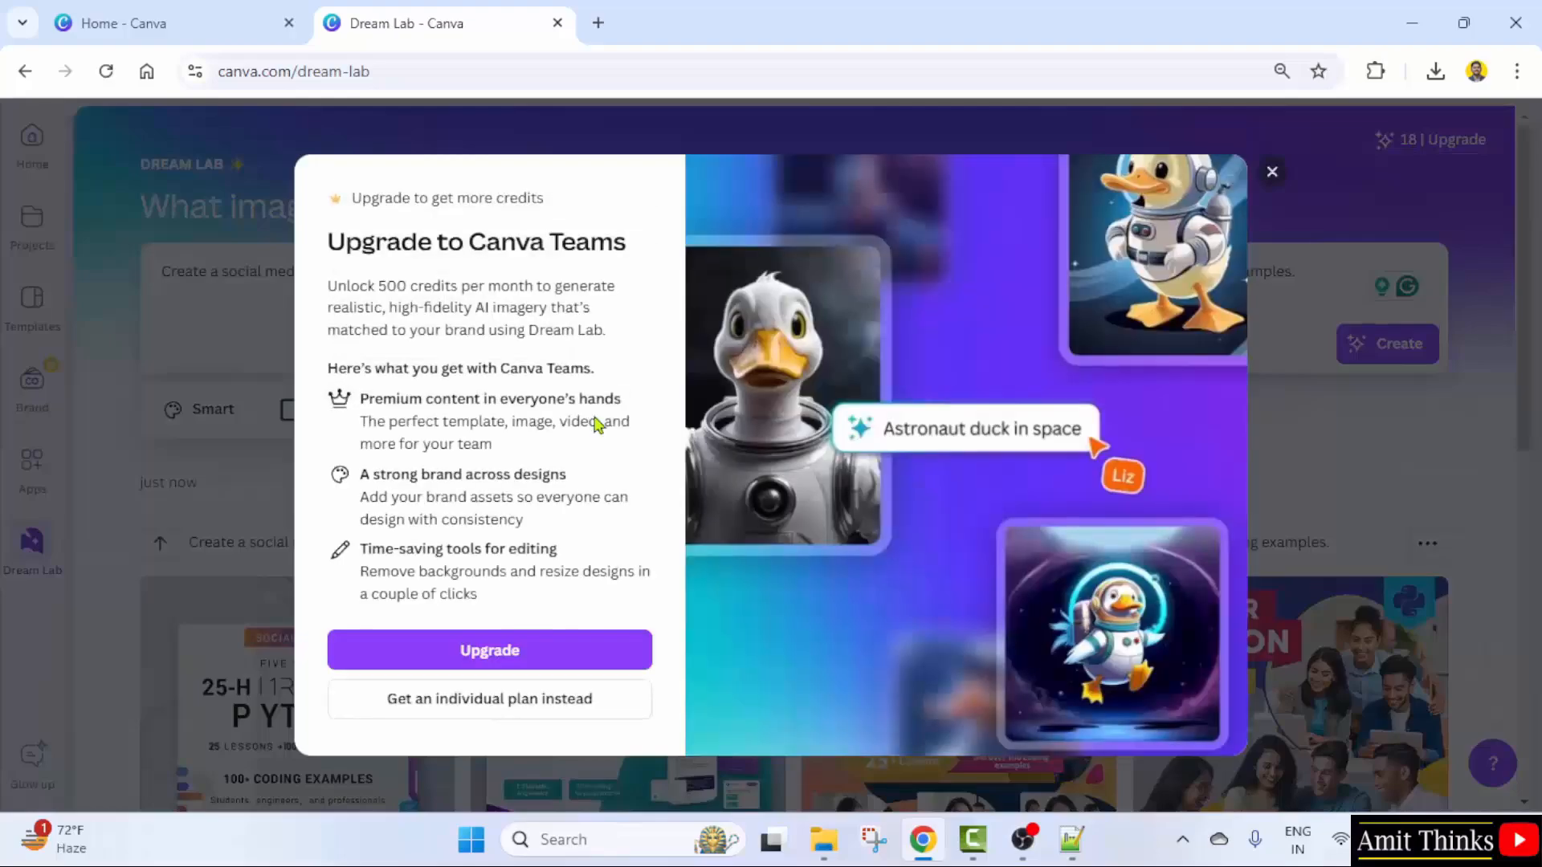
click(1375, 211)
- Browse the Smart style list and close it without changing the style
scroll(791, 417, down, 1)
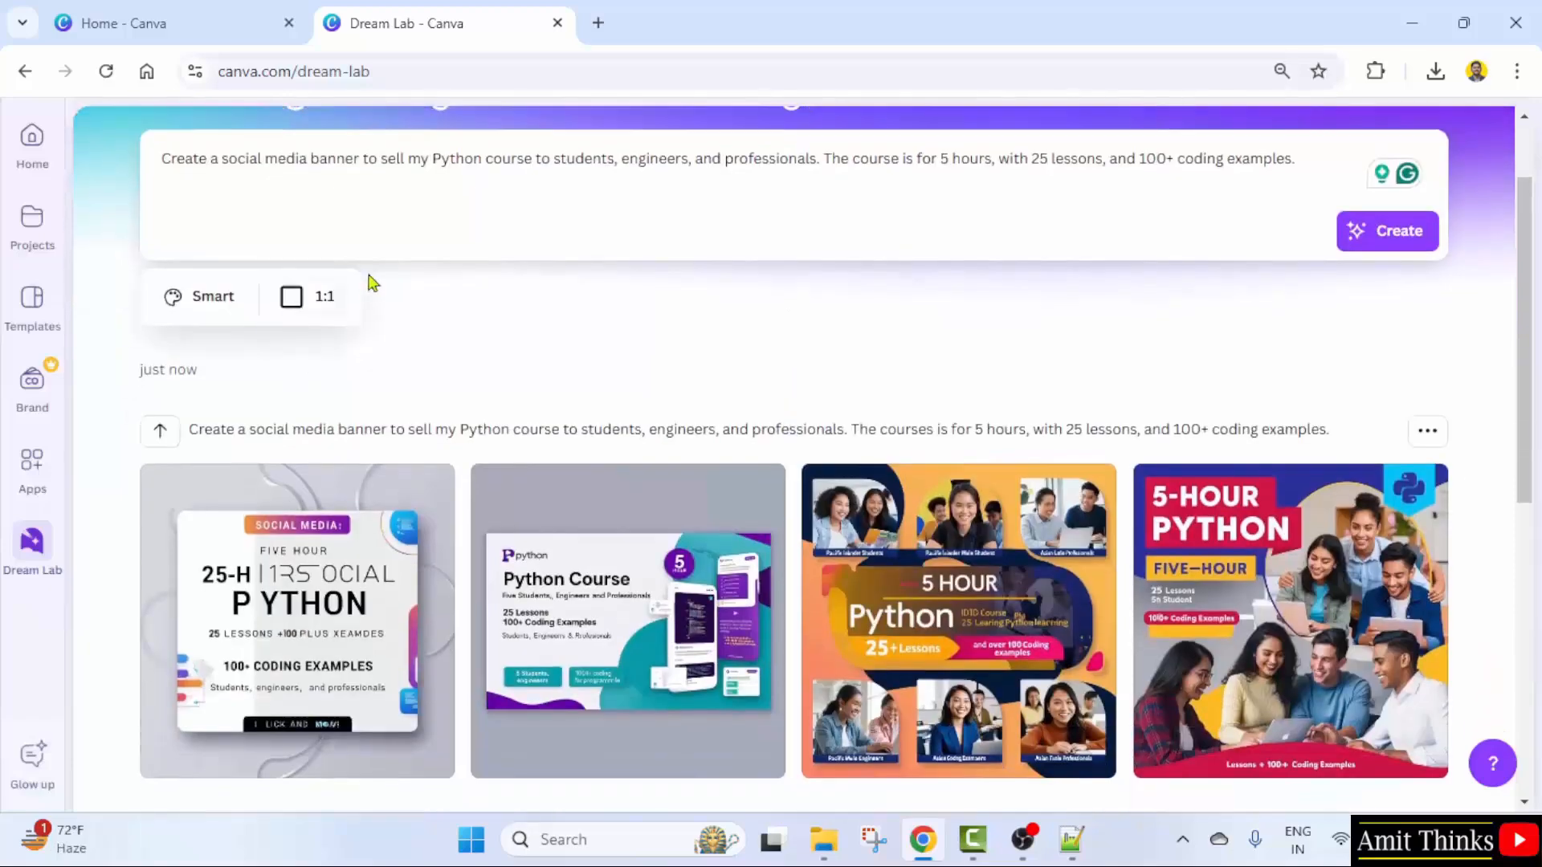
click(201, 309)
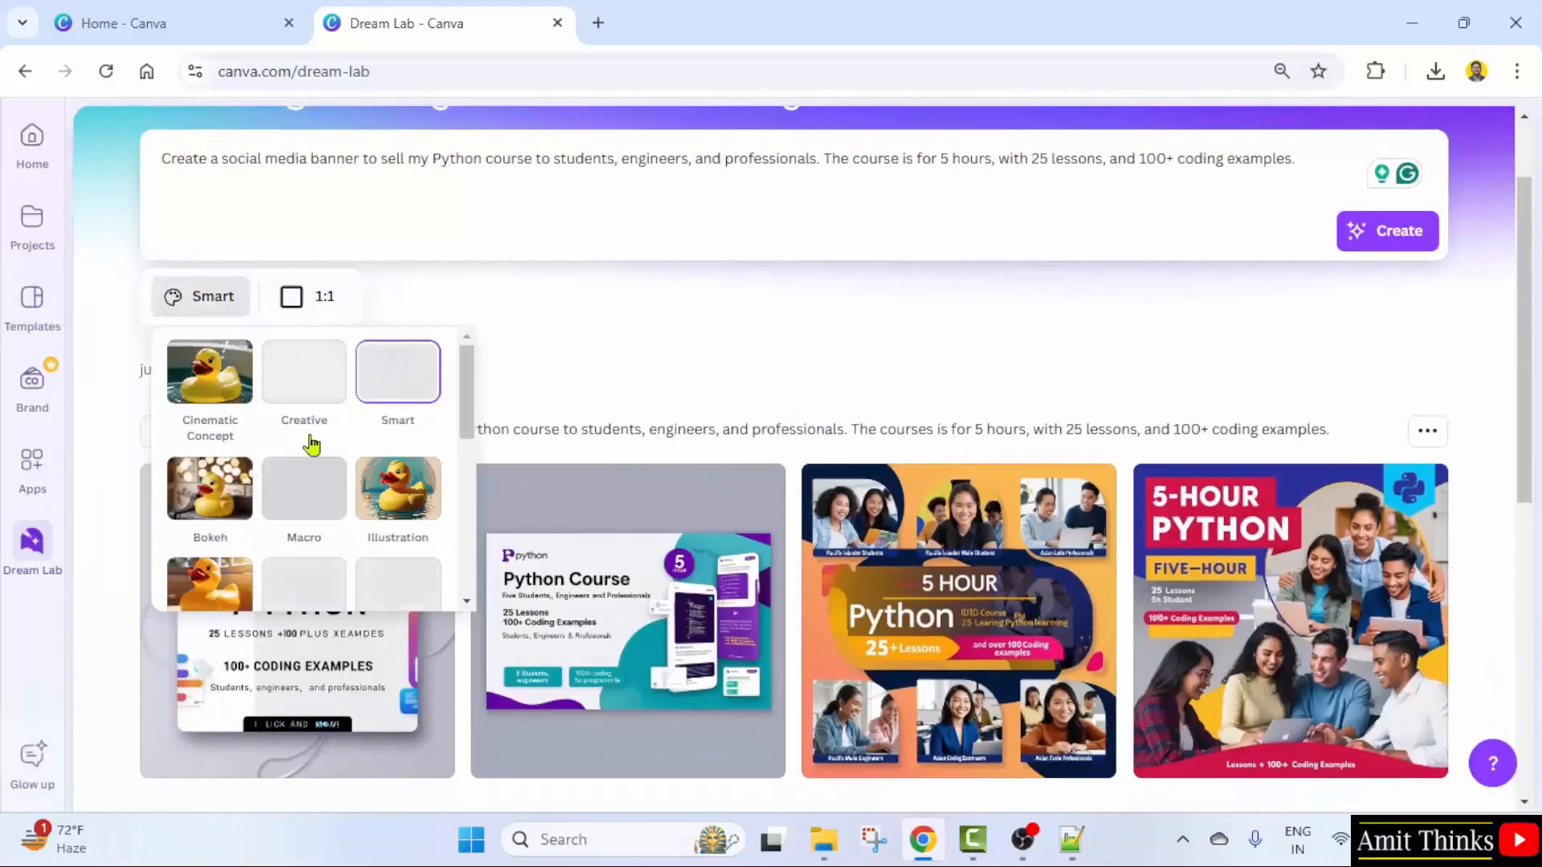
scroll(329, 474, down, 1)
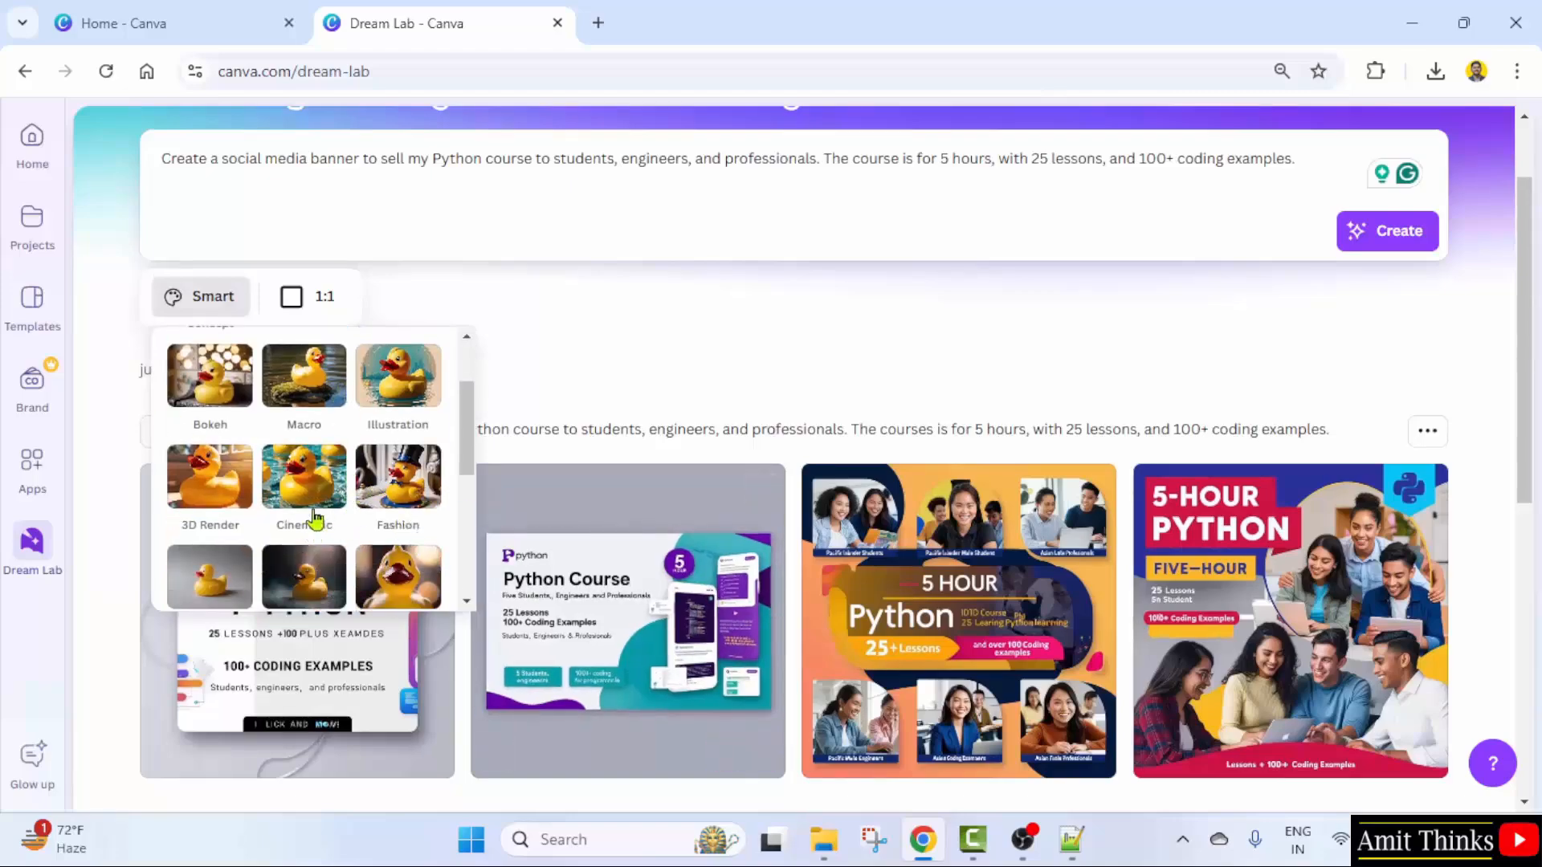
scroll(397, 490, down, 3)
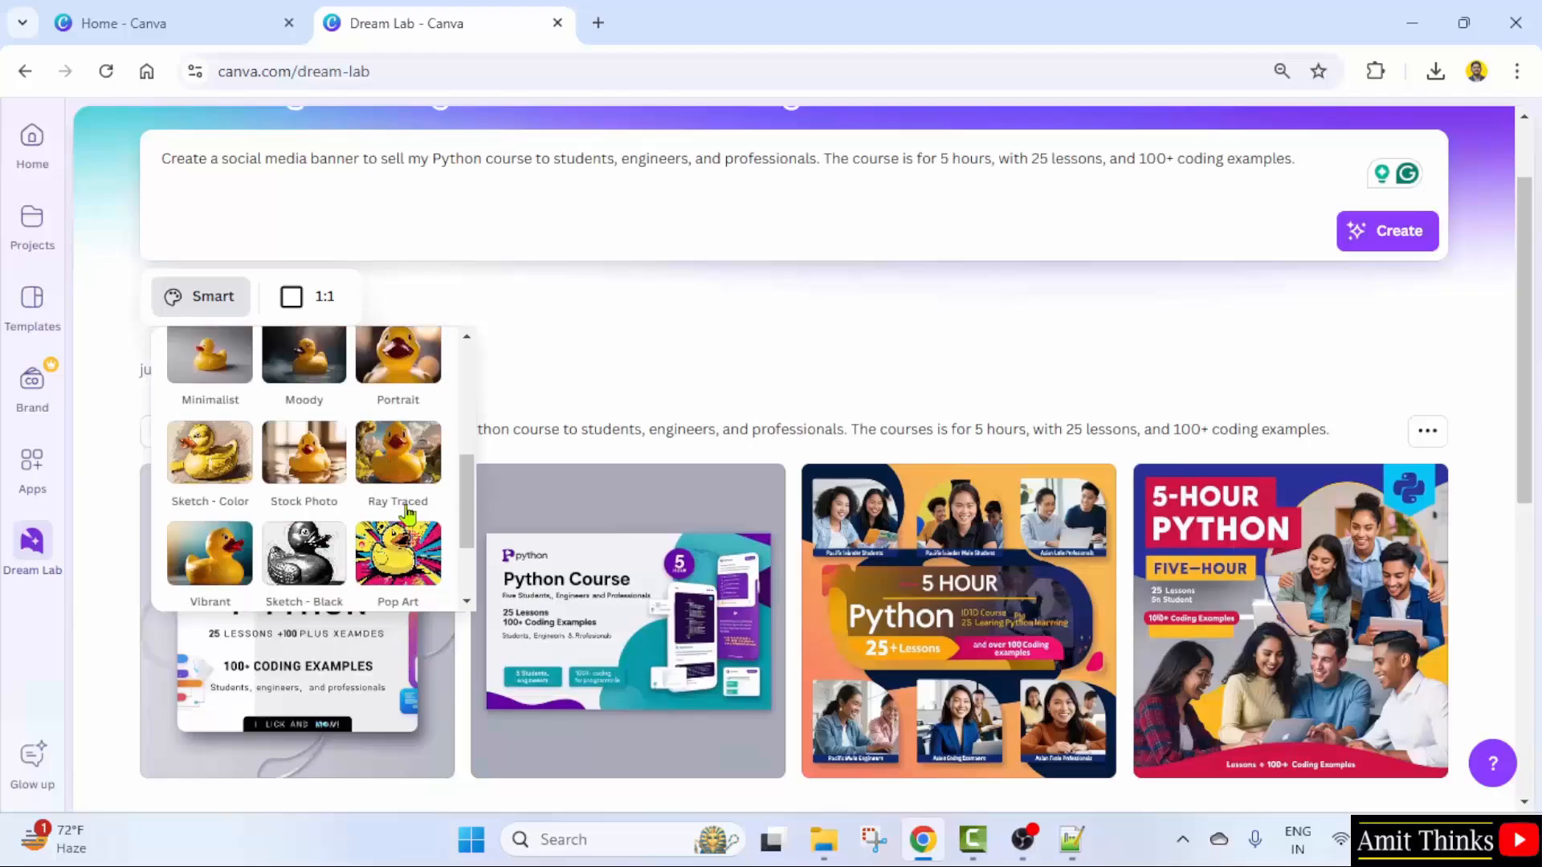
click(560, 369)
- Show the options menu for the second Python banner image
scroll(578, 420, down, 7)
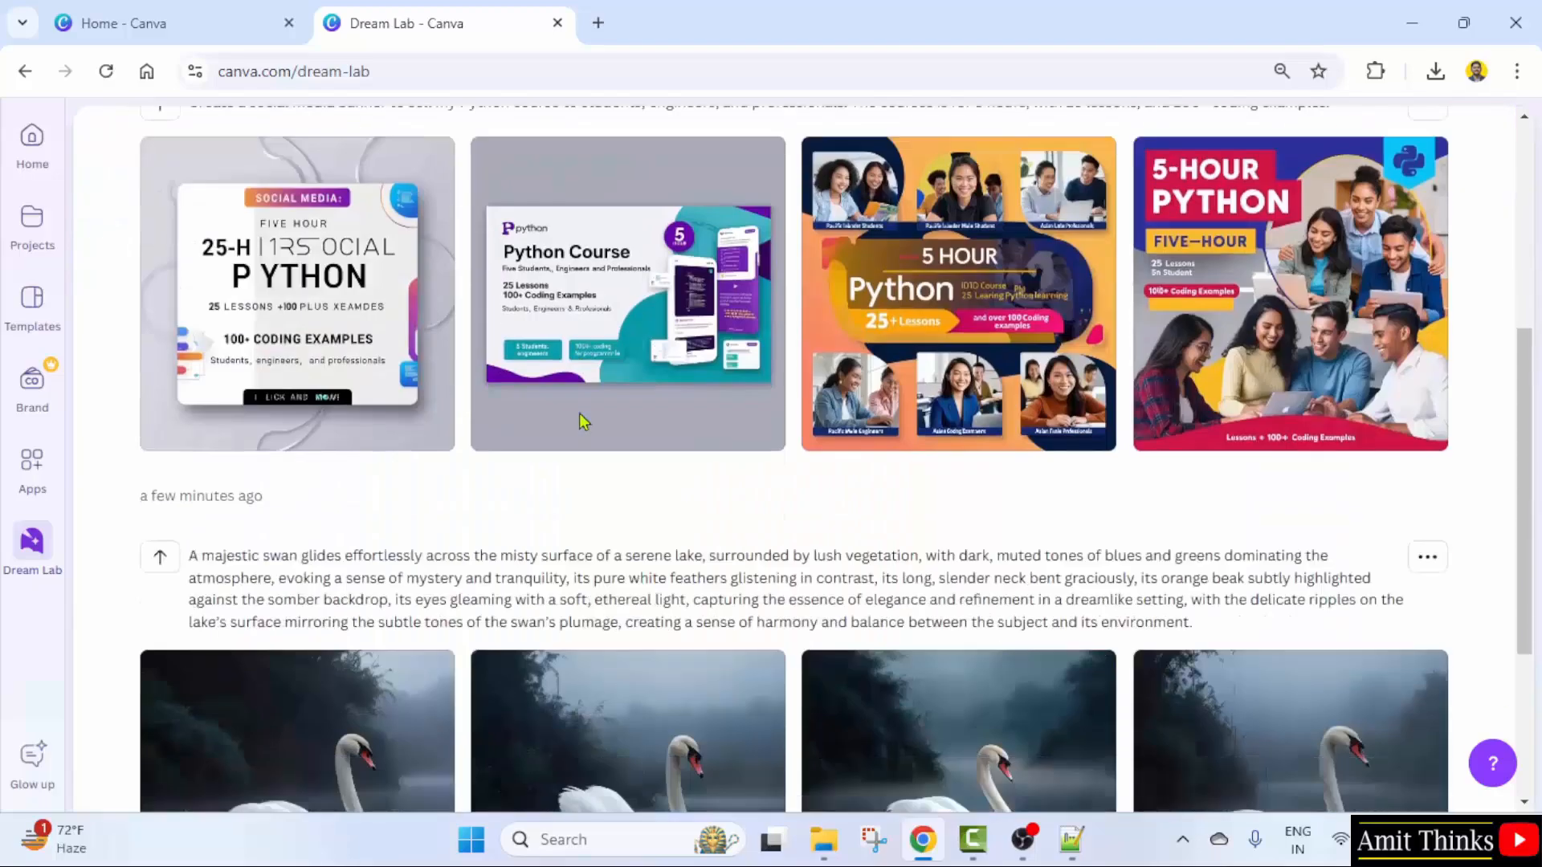
scroll(585, 434, up, 4)
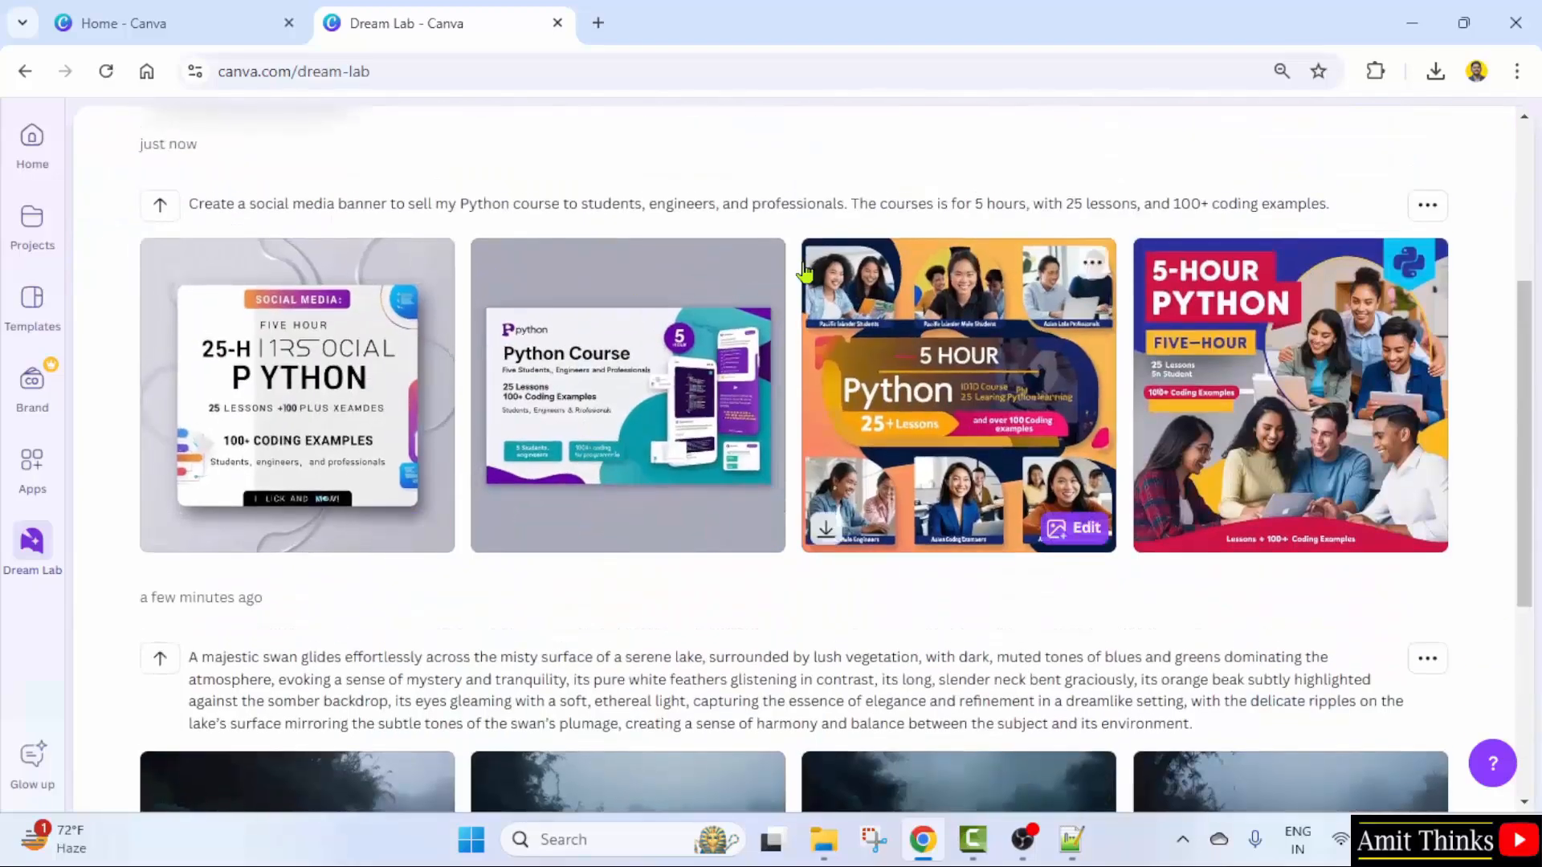
click(760, 263)
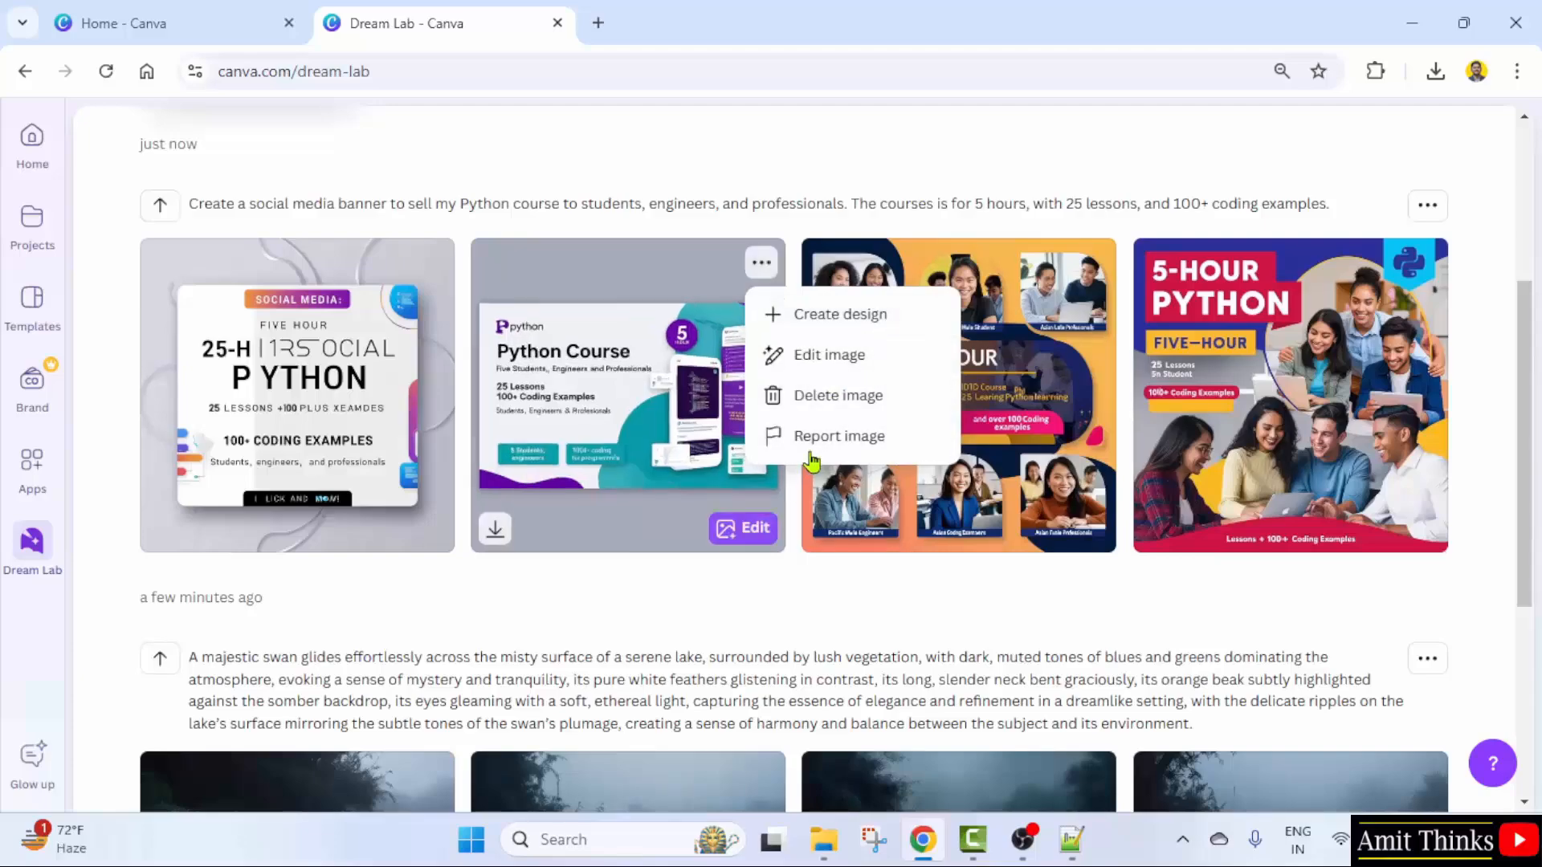
- Close the image options unchanged and check the available aspect ratios, keeping 1:1
click(871, 630)
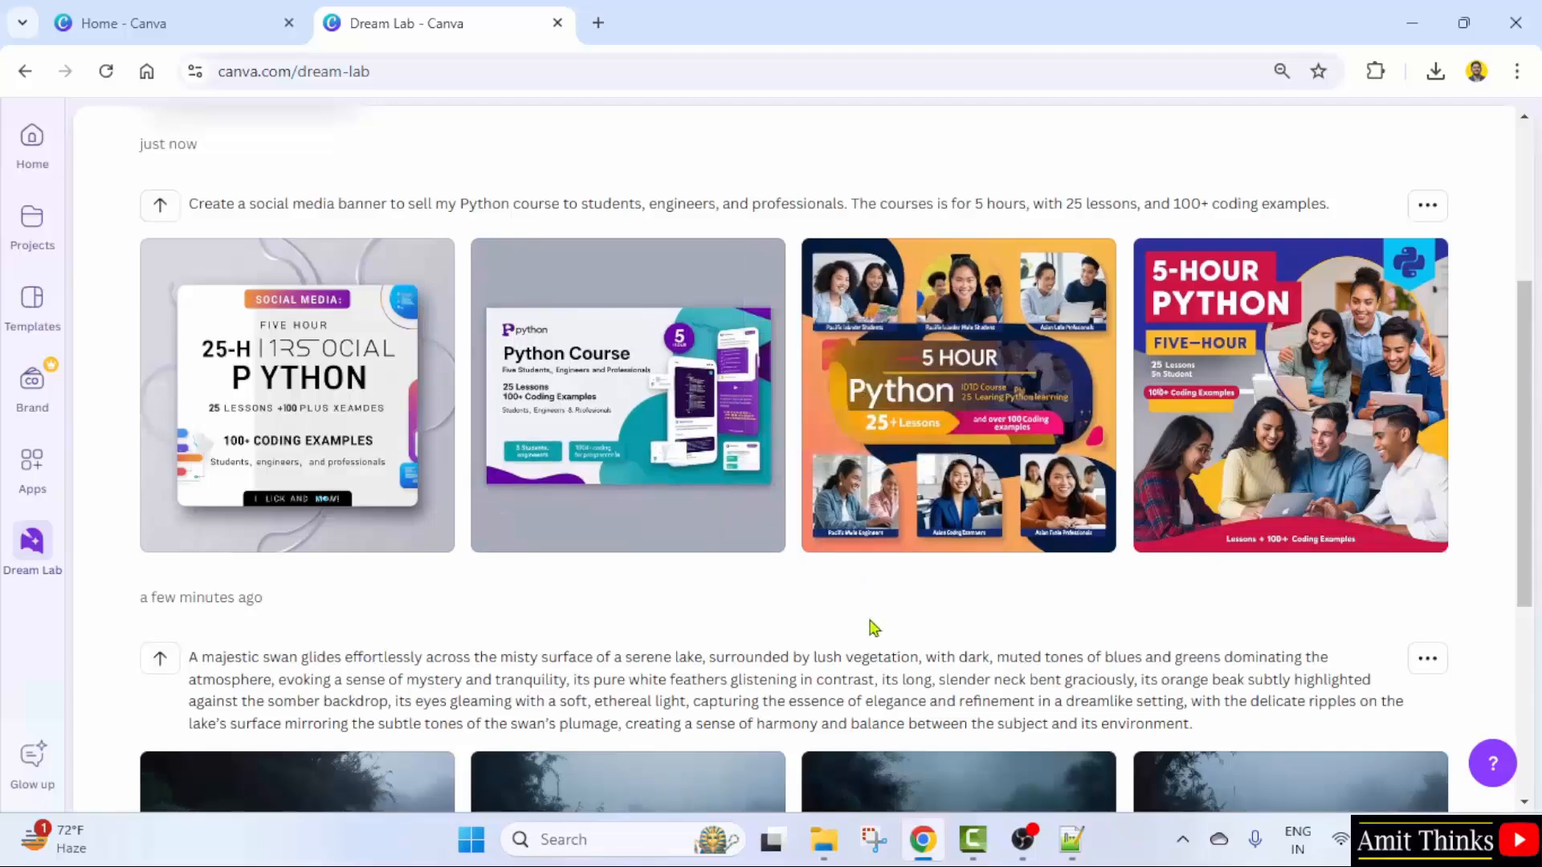
scroll(871, 629, down, 3)
scroll(873, 630, down, 2)
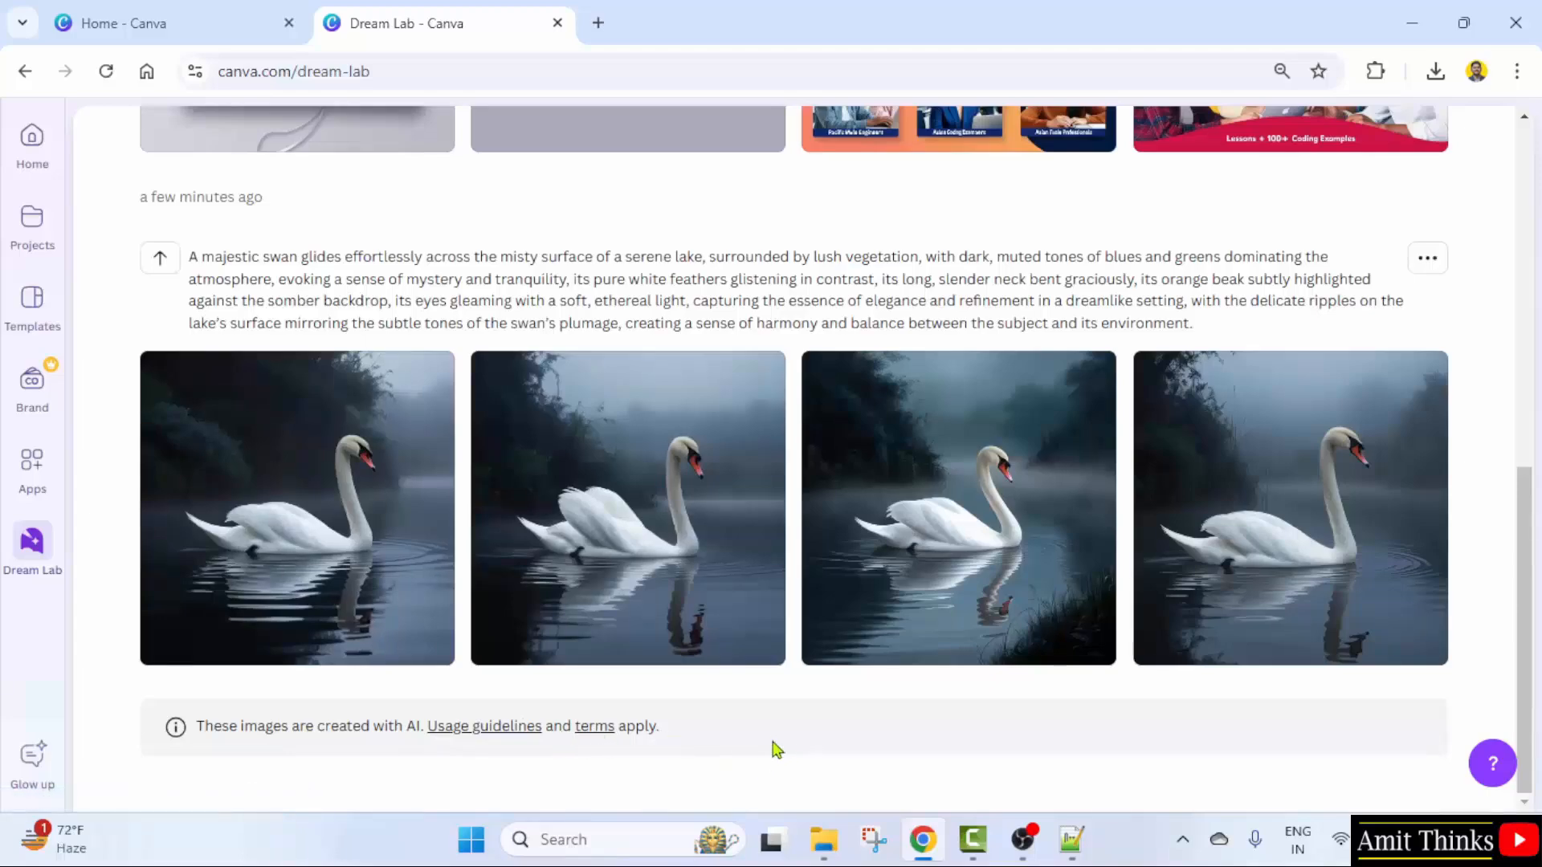
scroll(899, 727, up, 9)
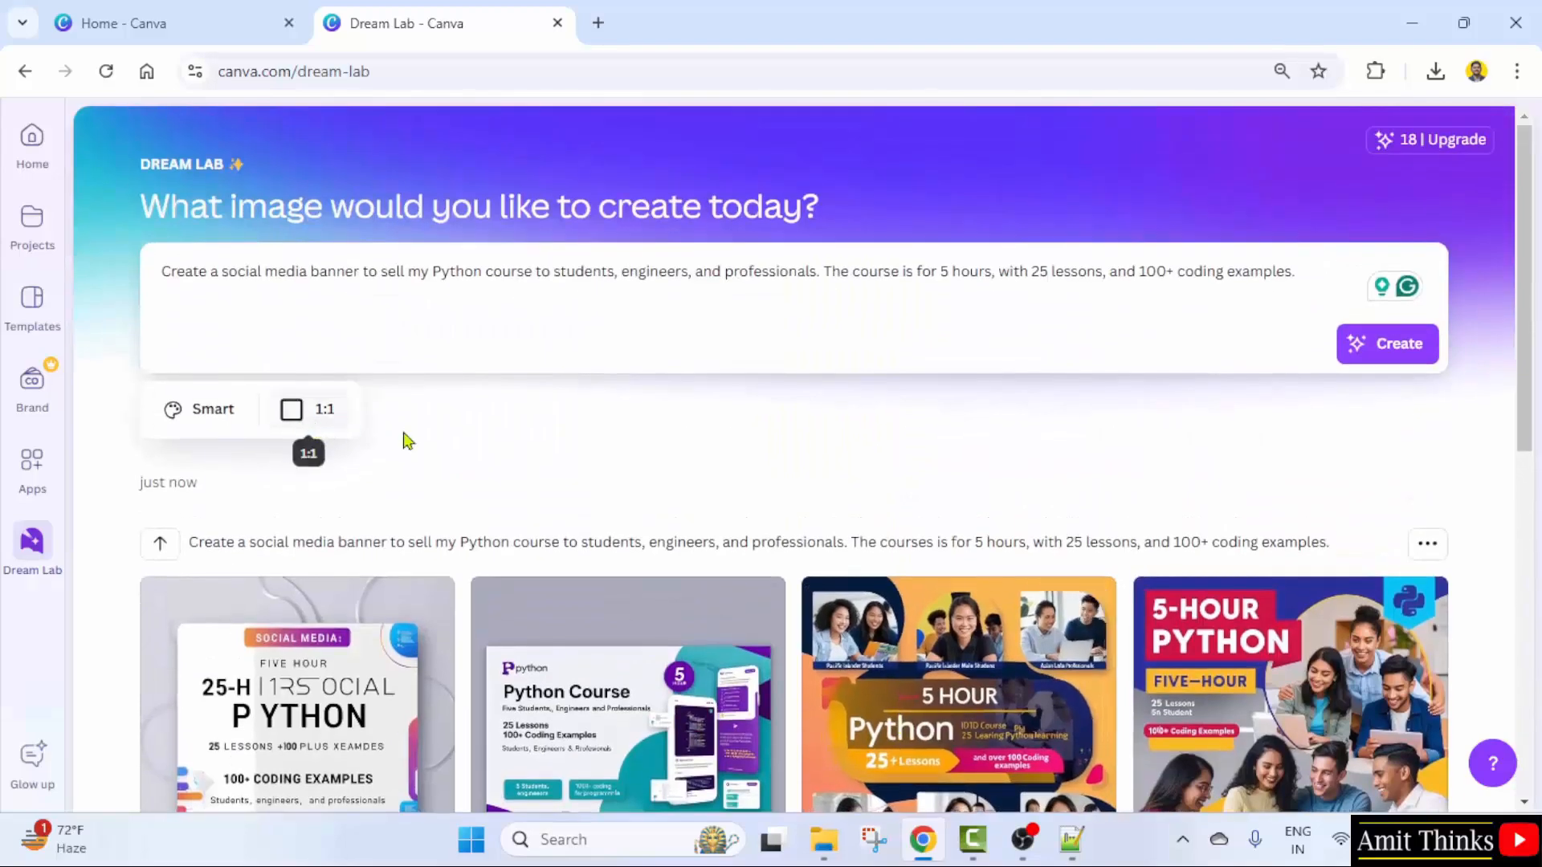
click(326, 416)
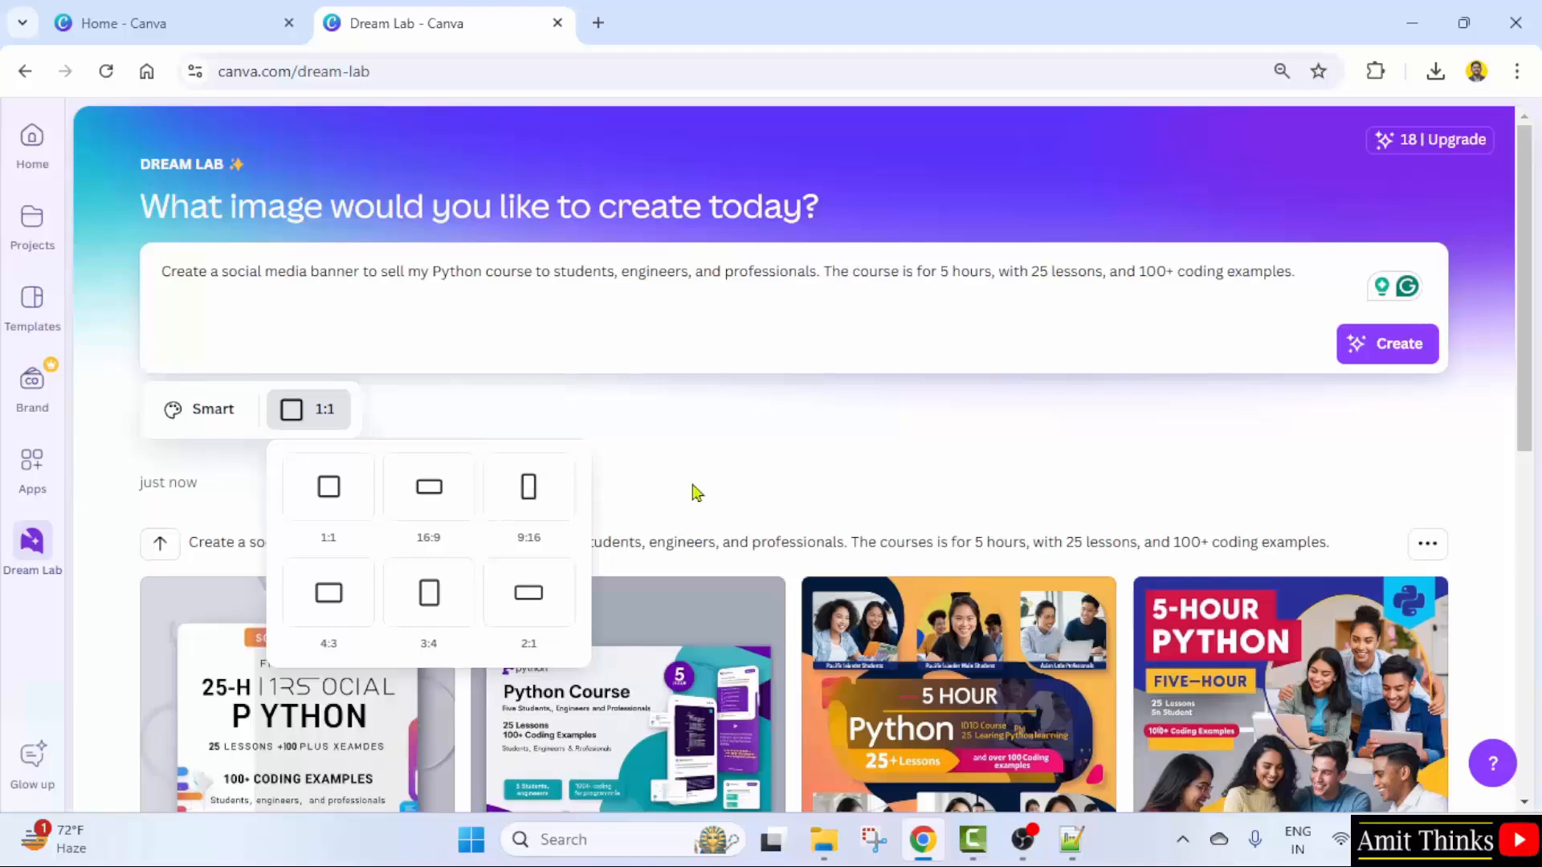
- Check the generation's menu without deleting, then enlarge the teal Python Course banner to 1,120 × 1,120 px
click(1427, 543)
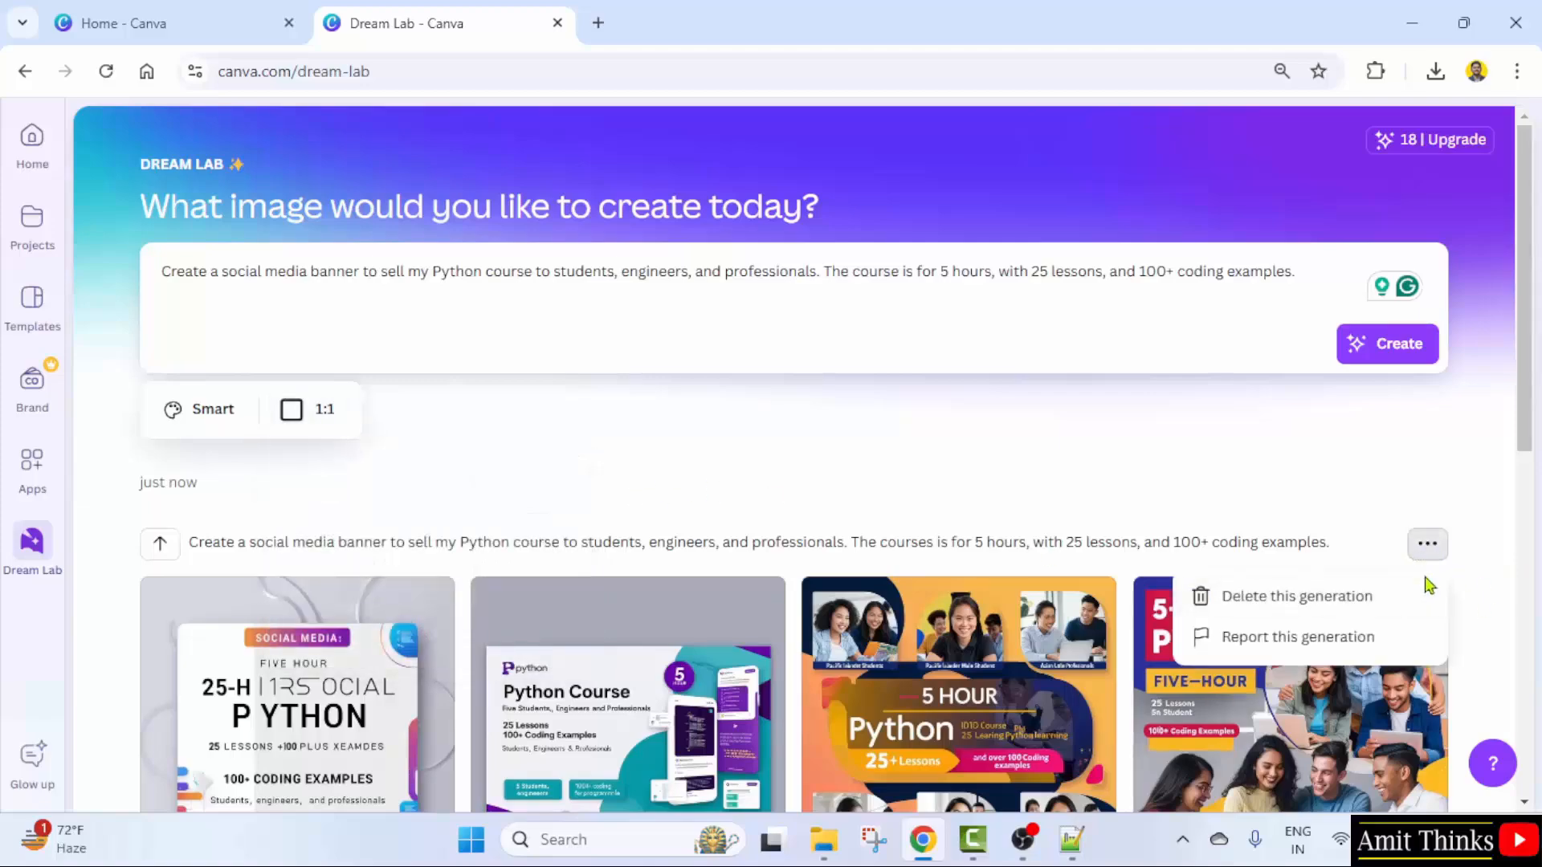
click(836, 459)
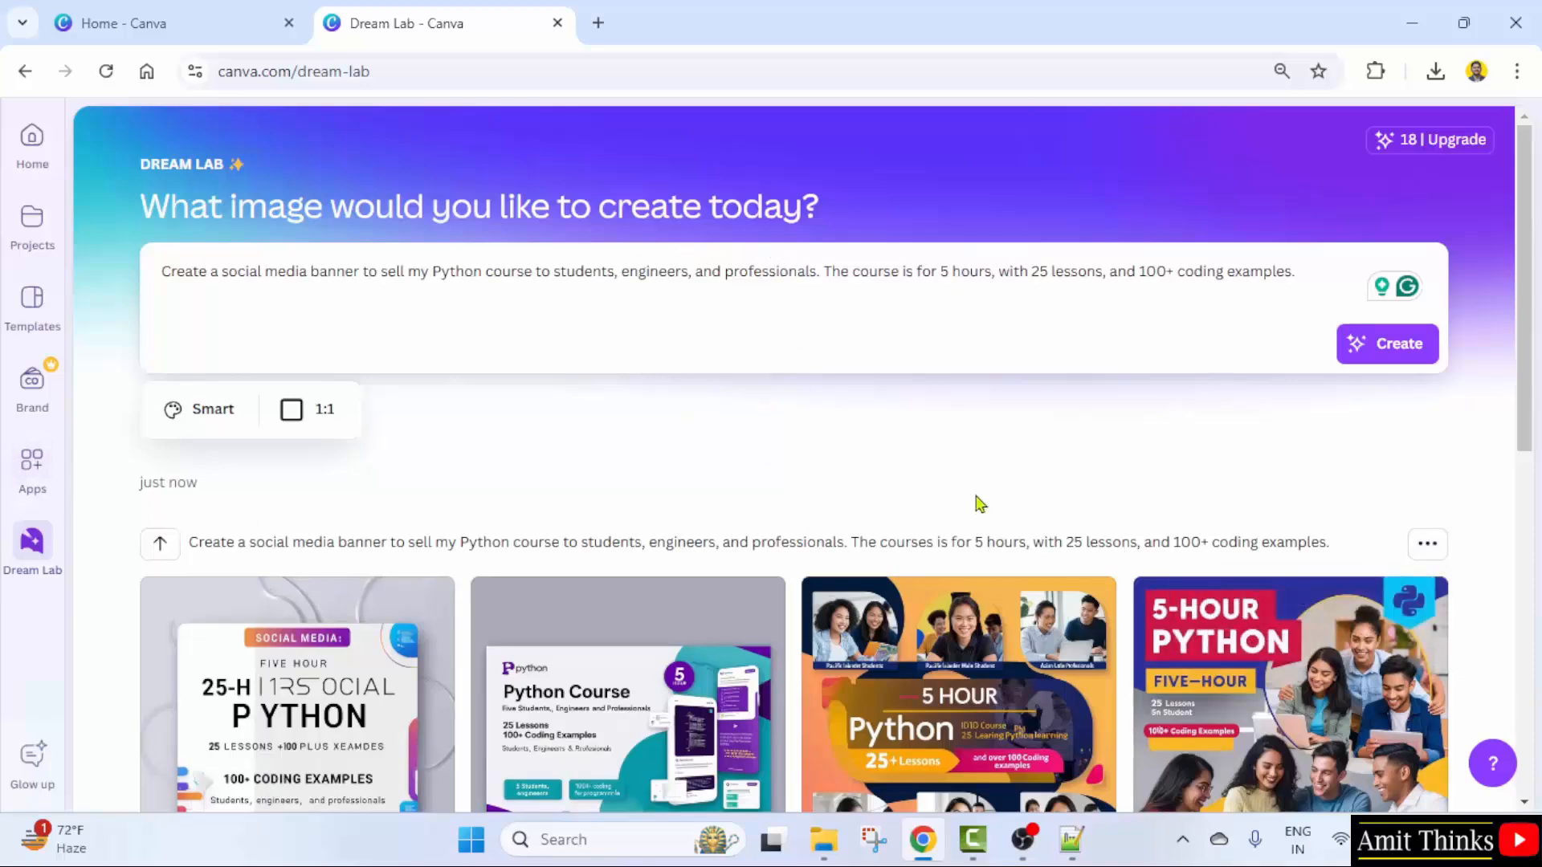
scroll(979, 504, down, 5)
click(1072, 283)
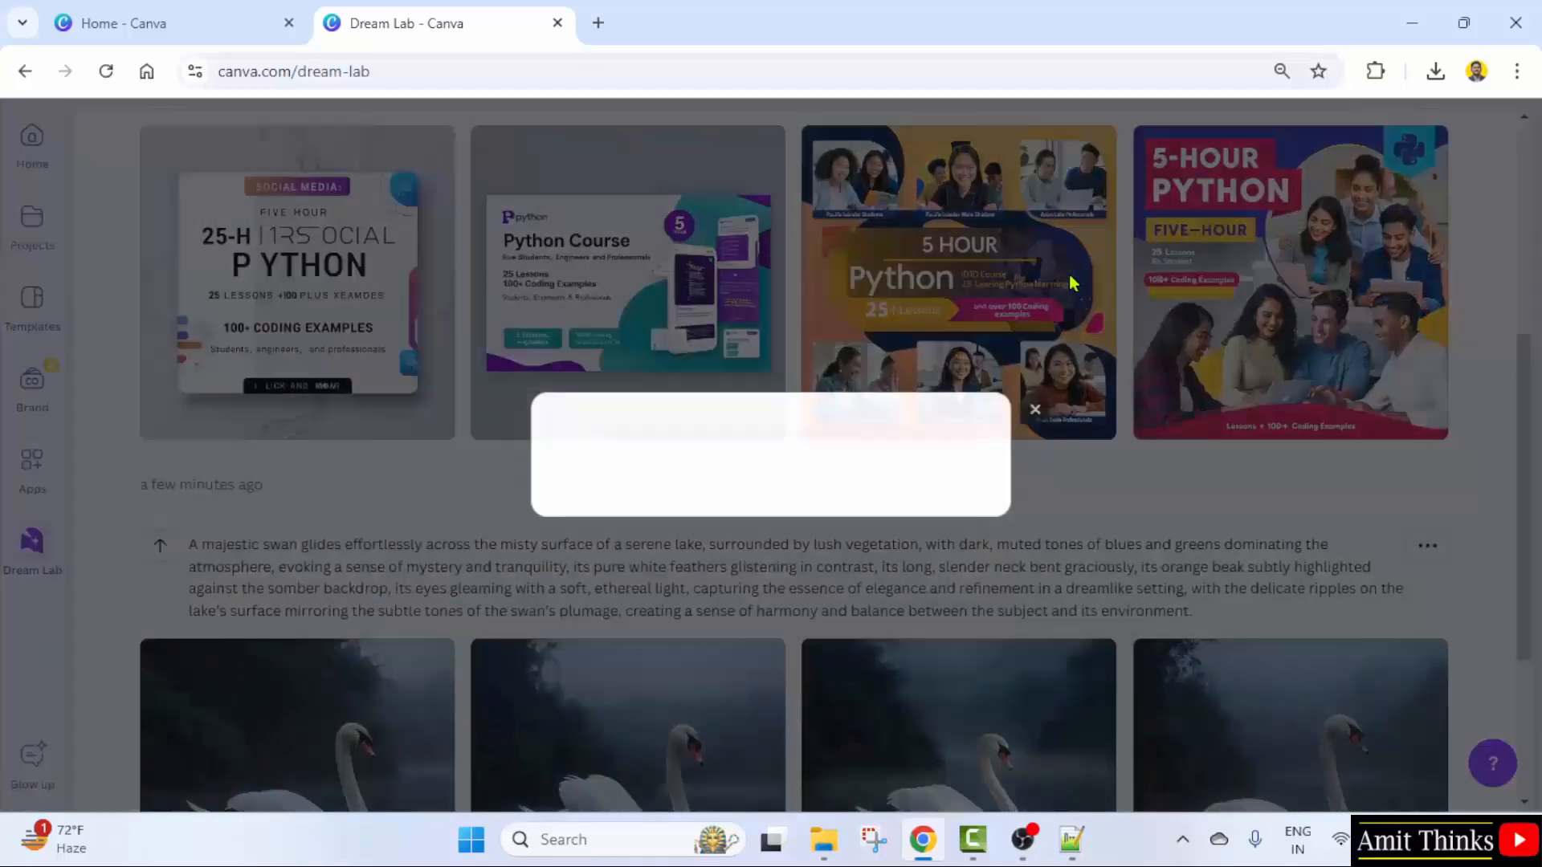